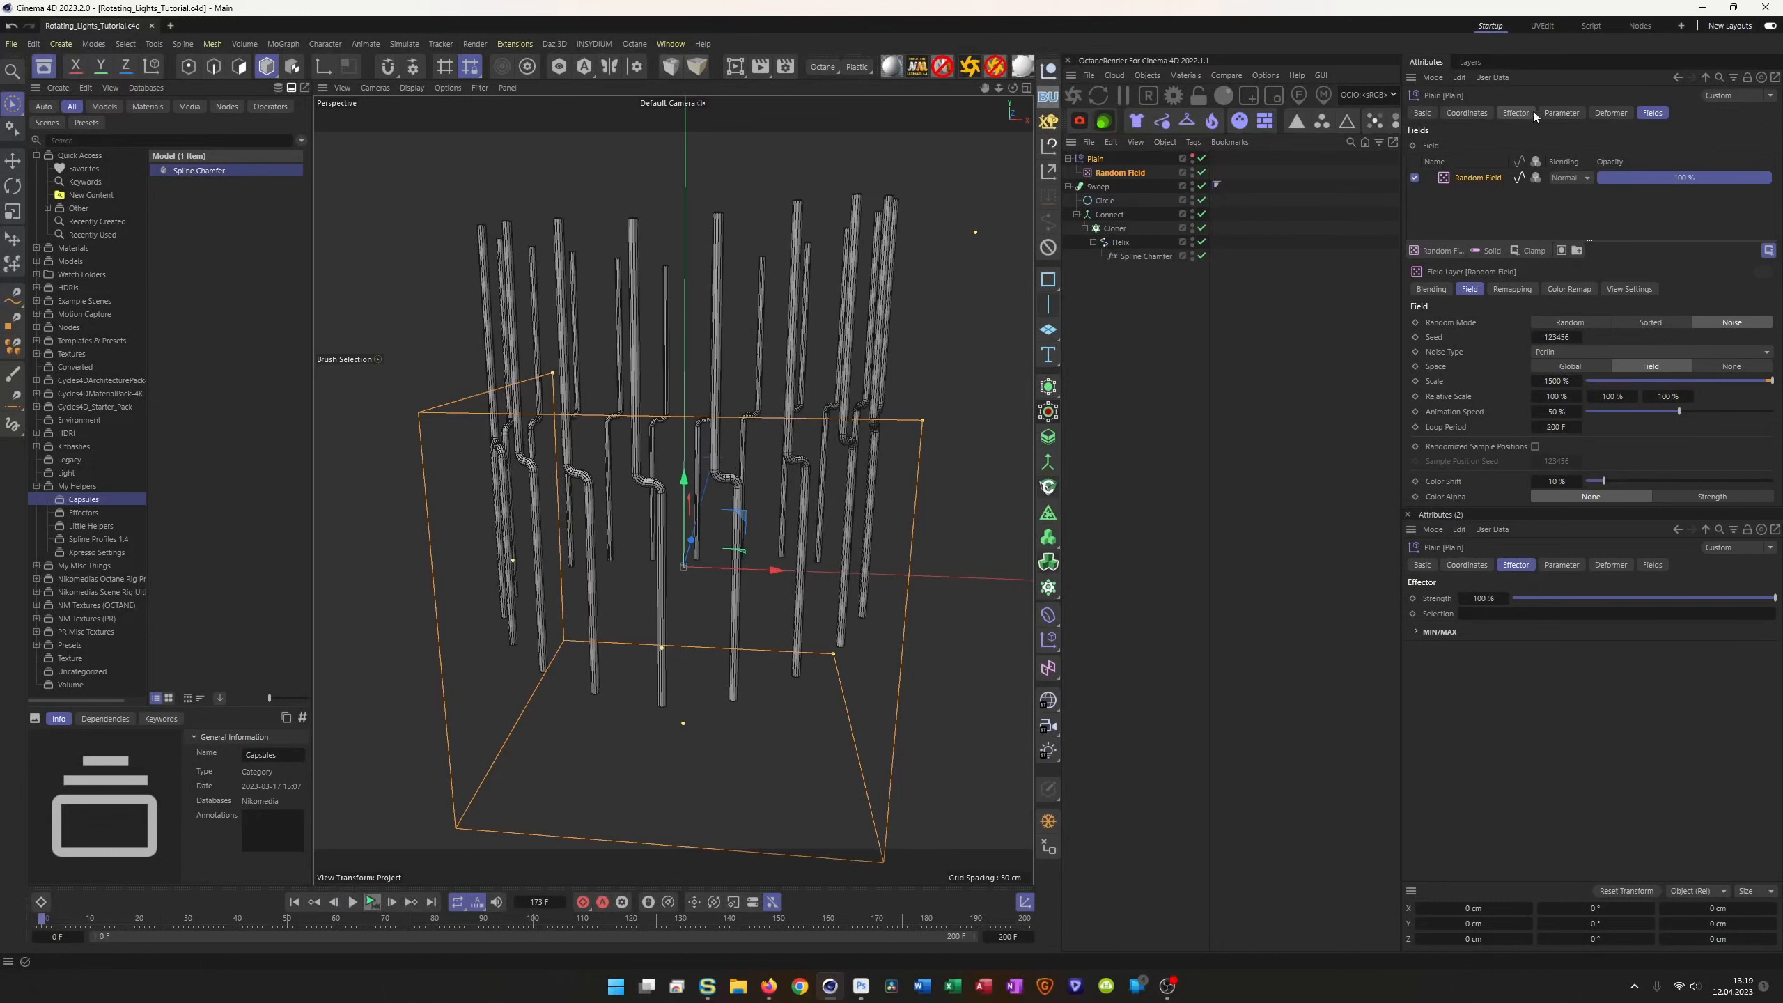
Step: Examine the Plain effector's transform parameters and the shape of the bent poles
left_click(1557, 112)
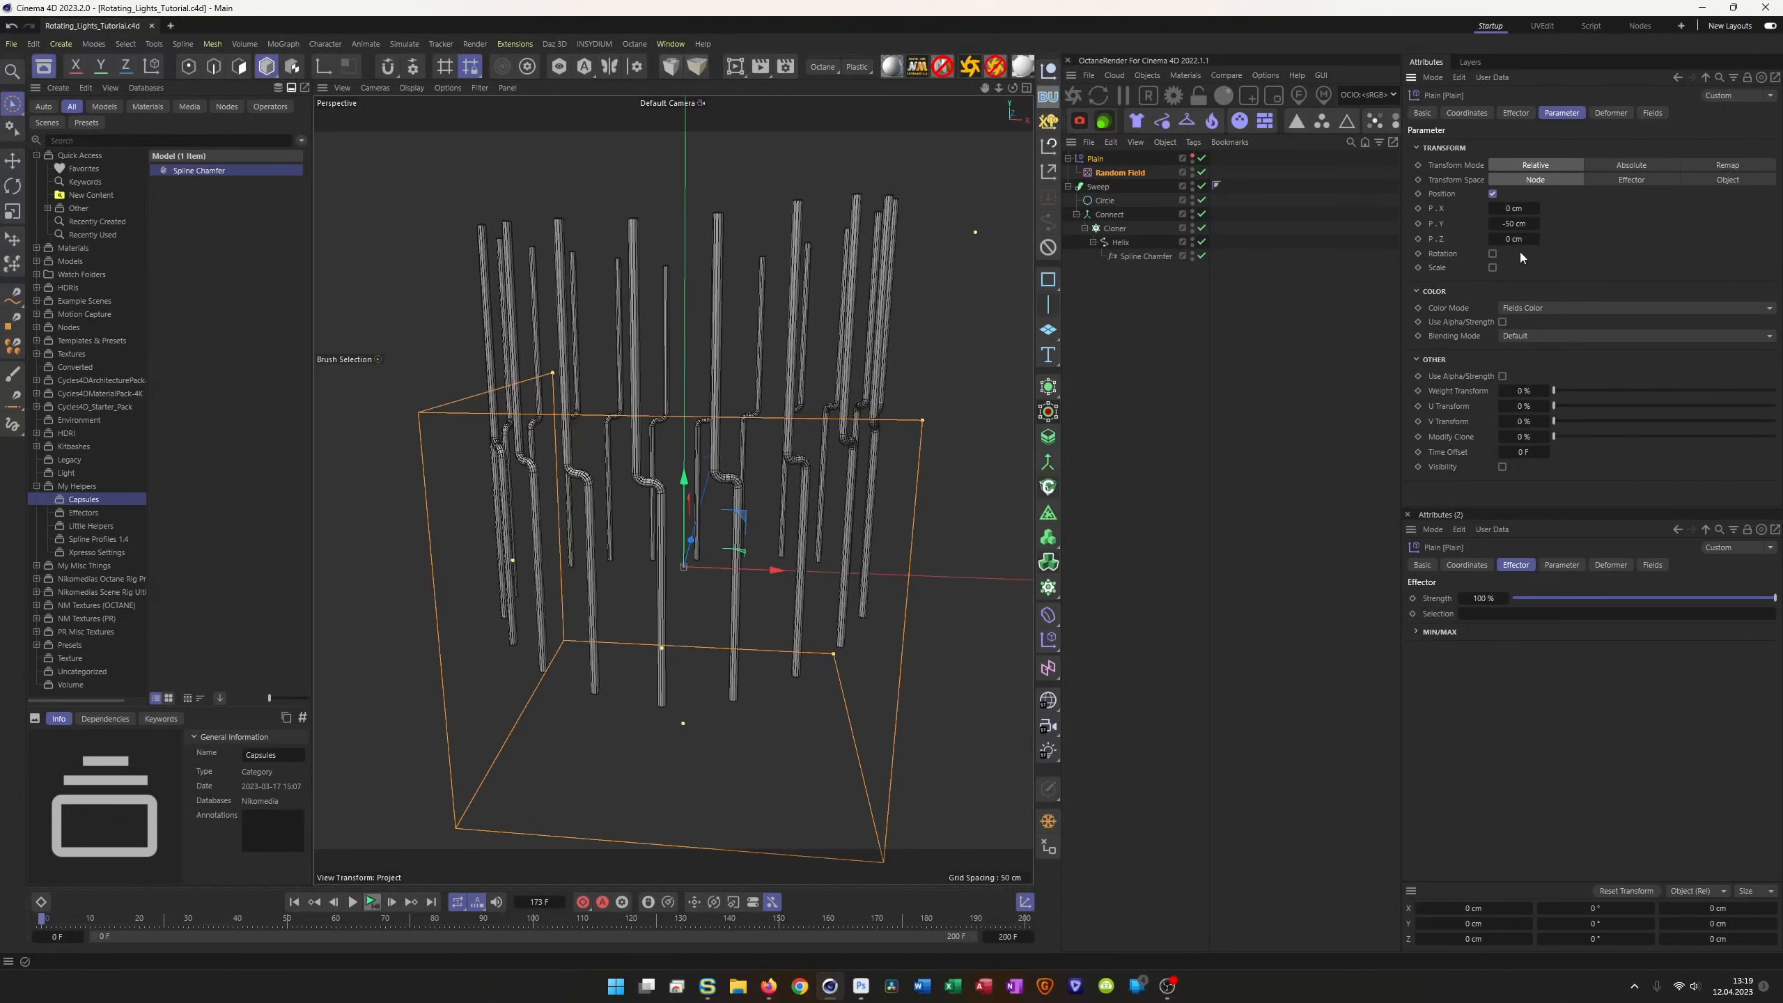
left_click_drag(688, 467, 649, 448, "alt")
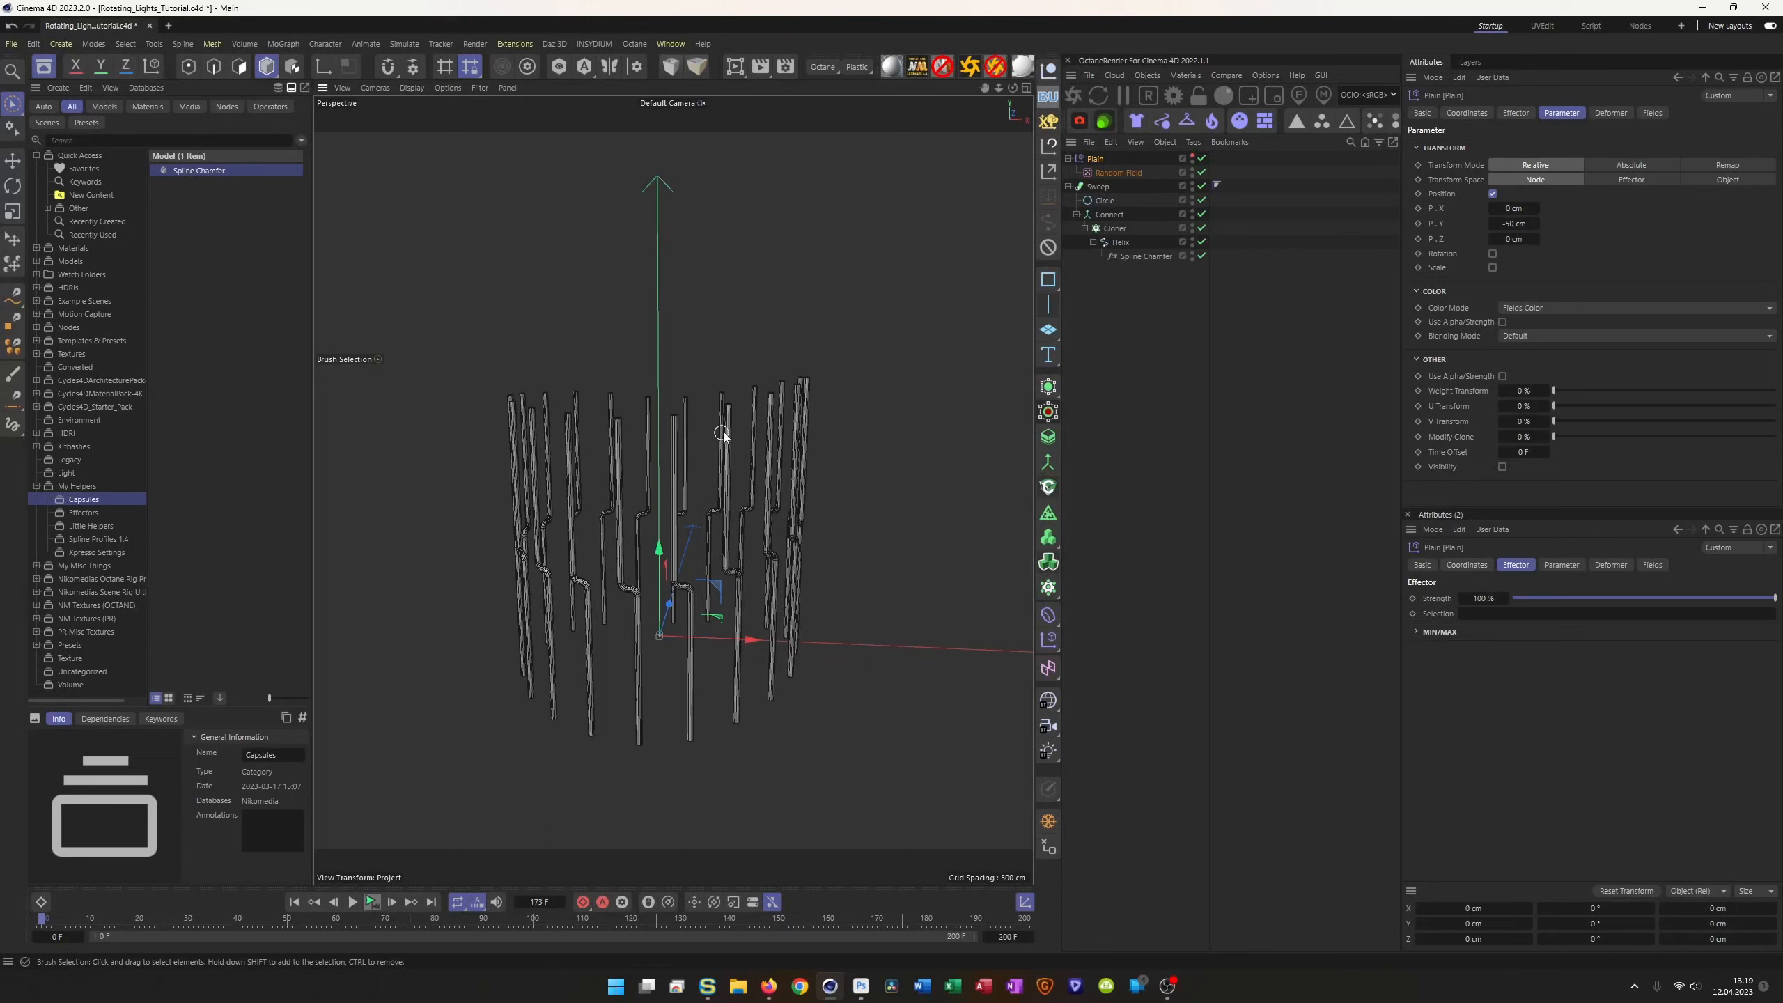
left_click_drag(671, 471, 698, 436, "alt")
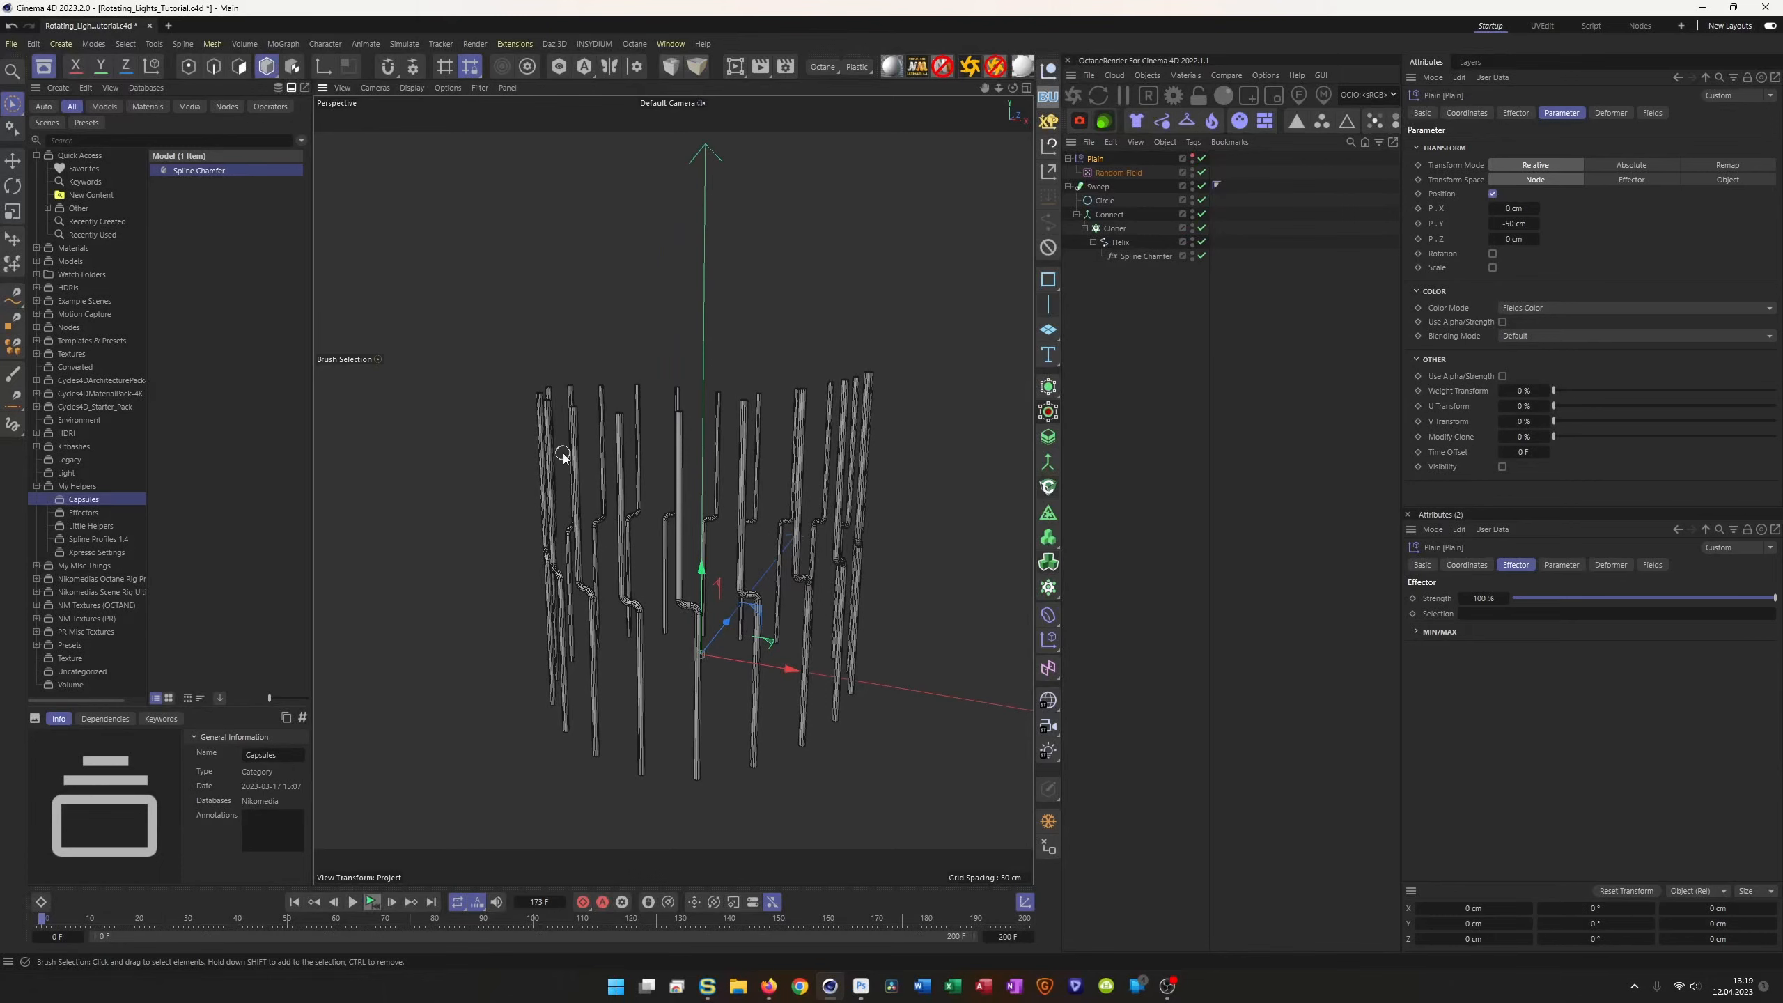
scroll(627, 415, "up", 5)
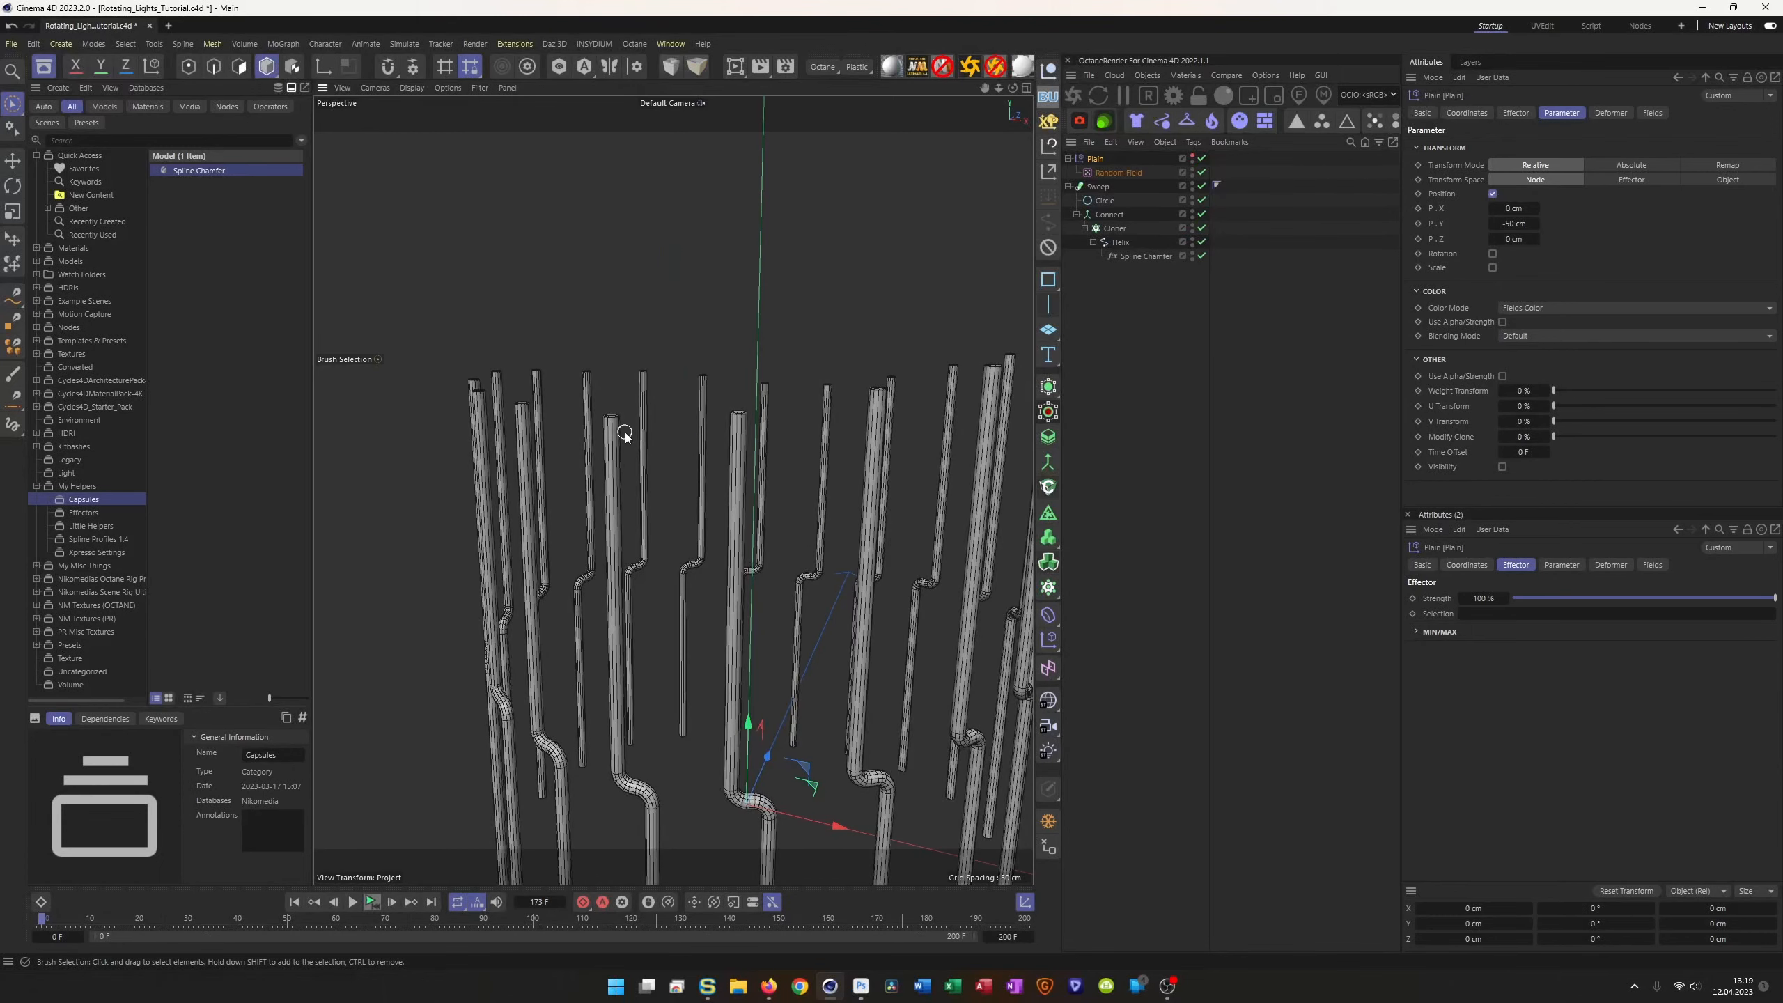
scroll(608, 444, "down", 5)
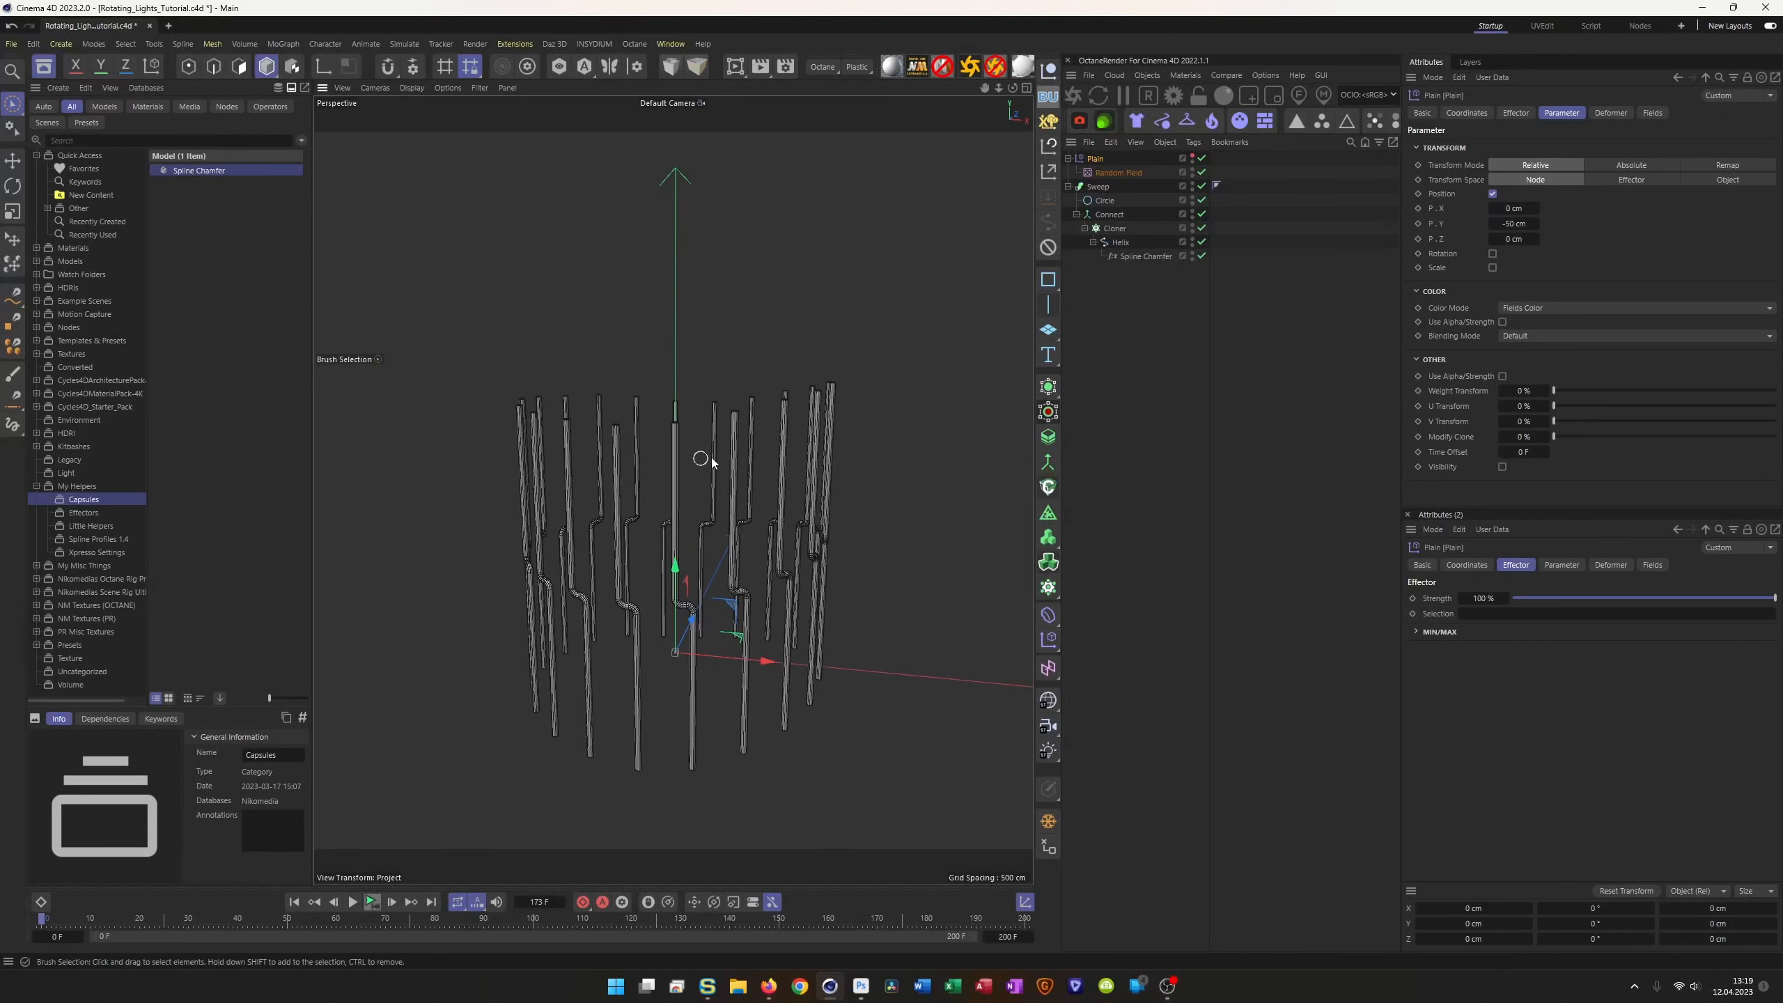
left_click_drag(667, 501, 637, 510, "alt")
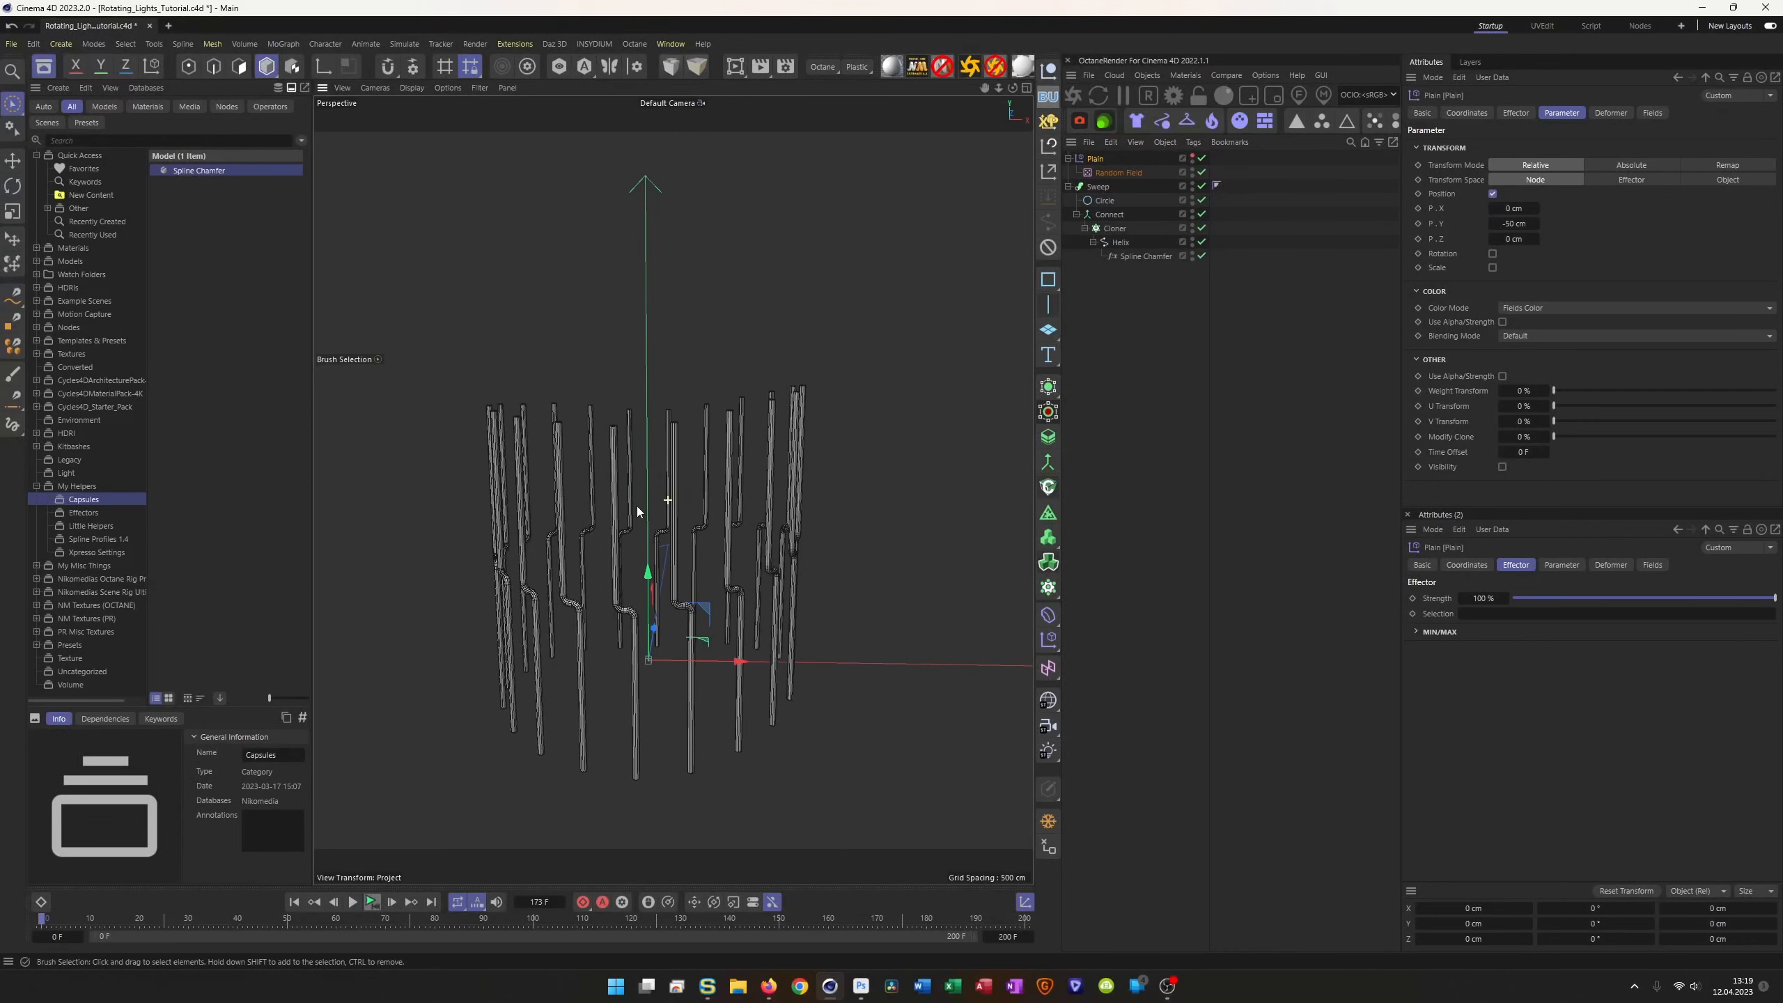
left_click_drag(1060, 331, 1083, 331)
left_click(1071, 329)
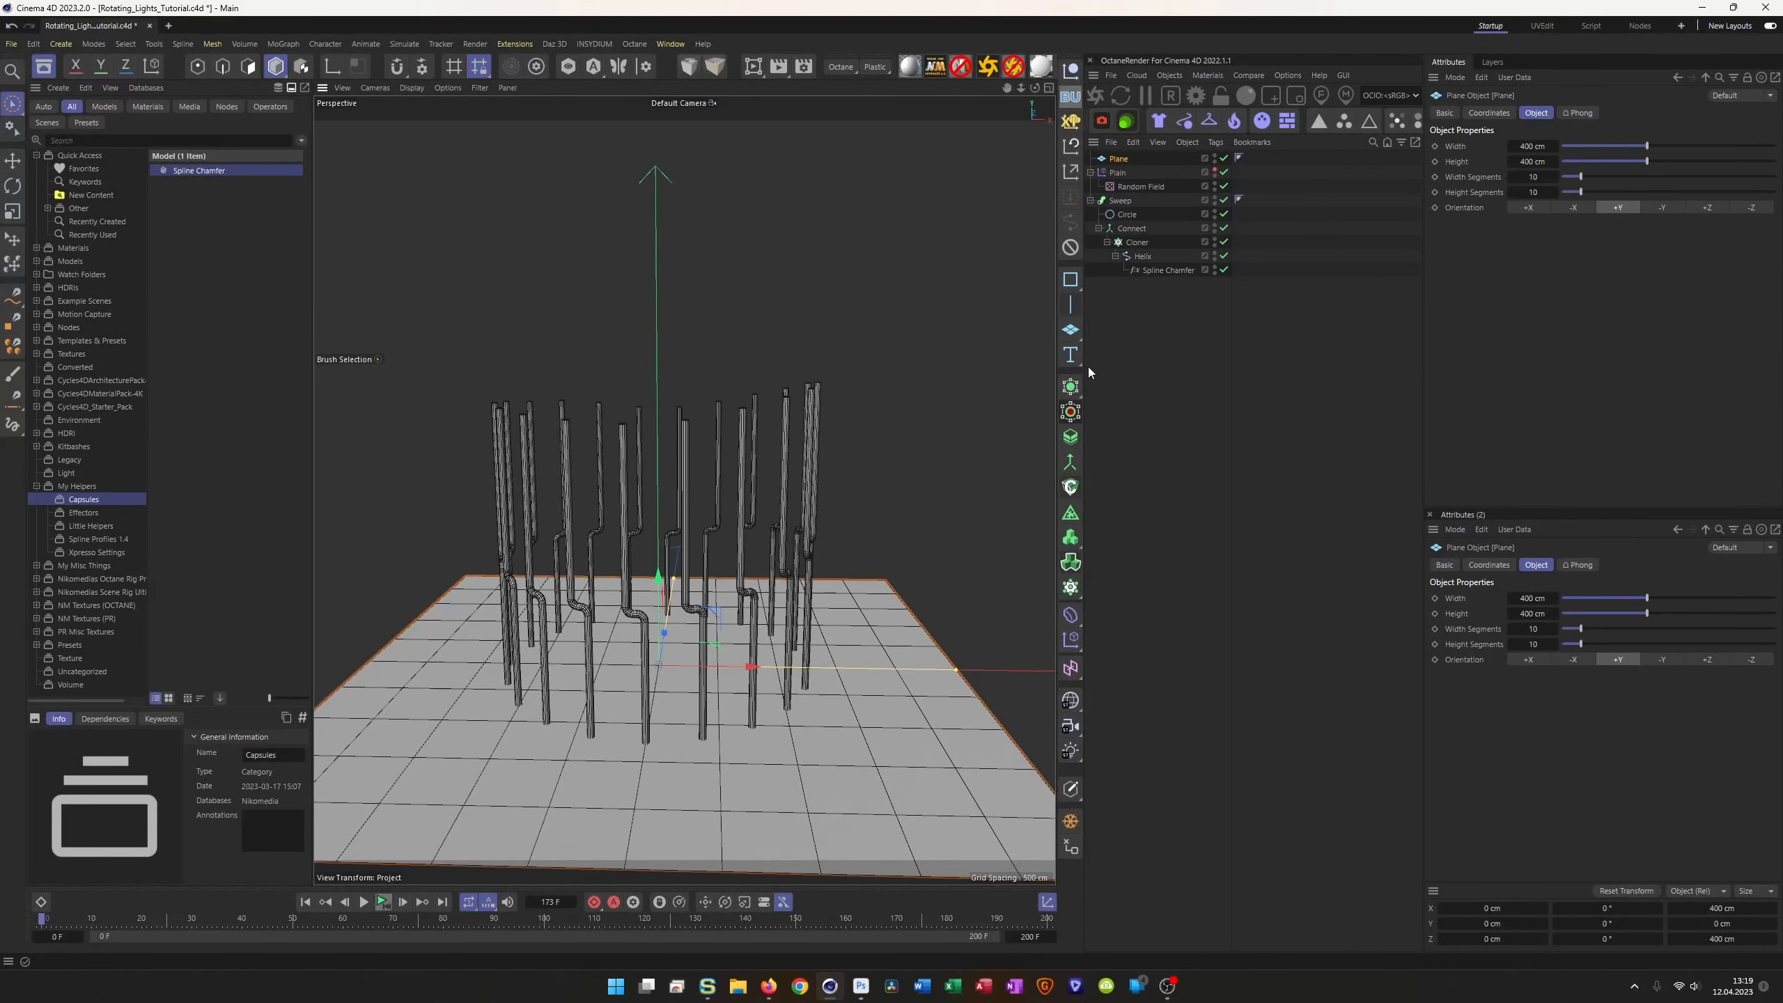
key("ctrl+z")
Step: Add a cylinder with a radius of 2 cm, a height of 100 cm and 1 height segment
left_click(1077, 330)
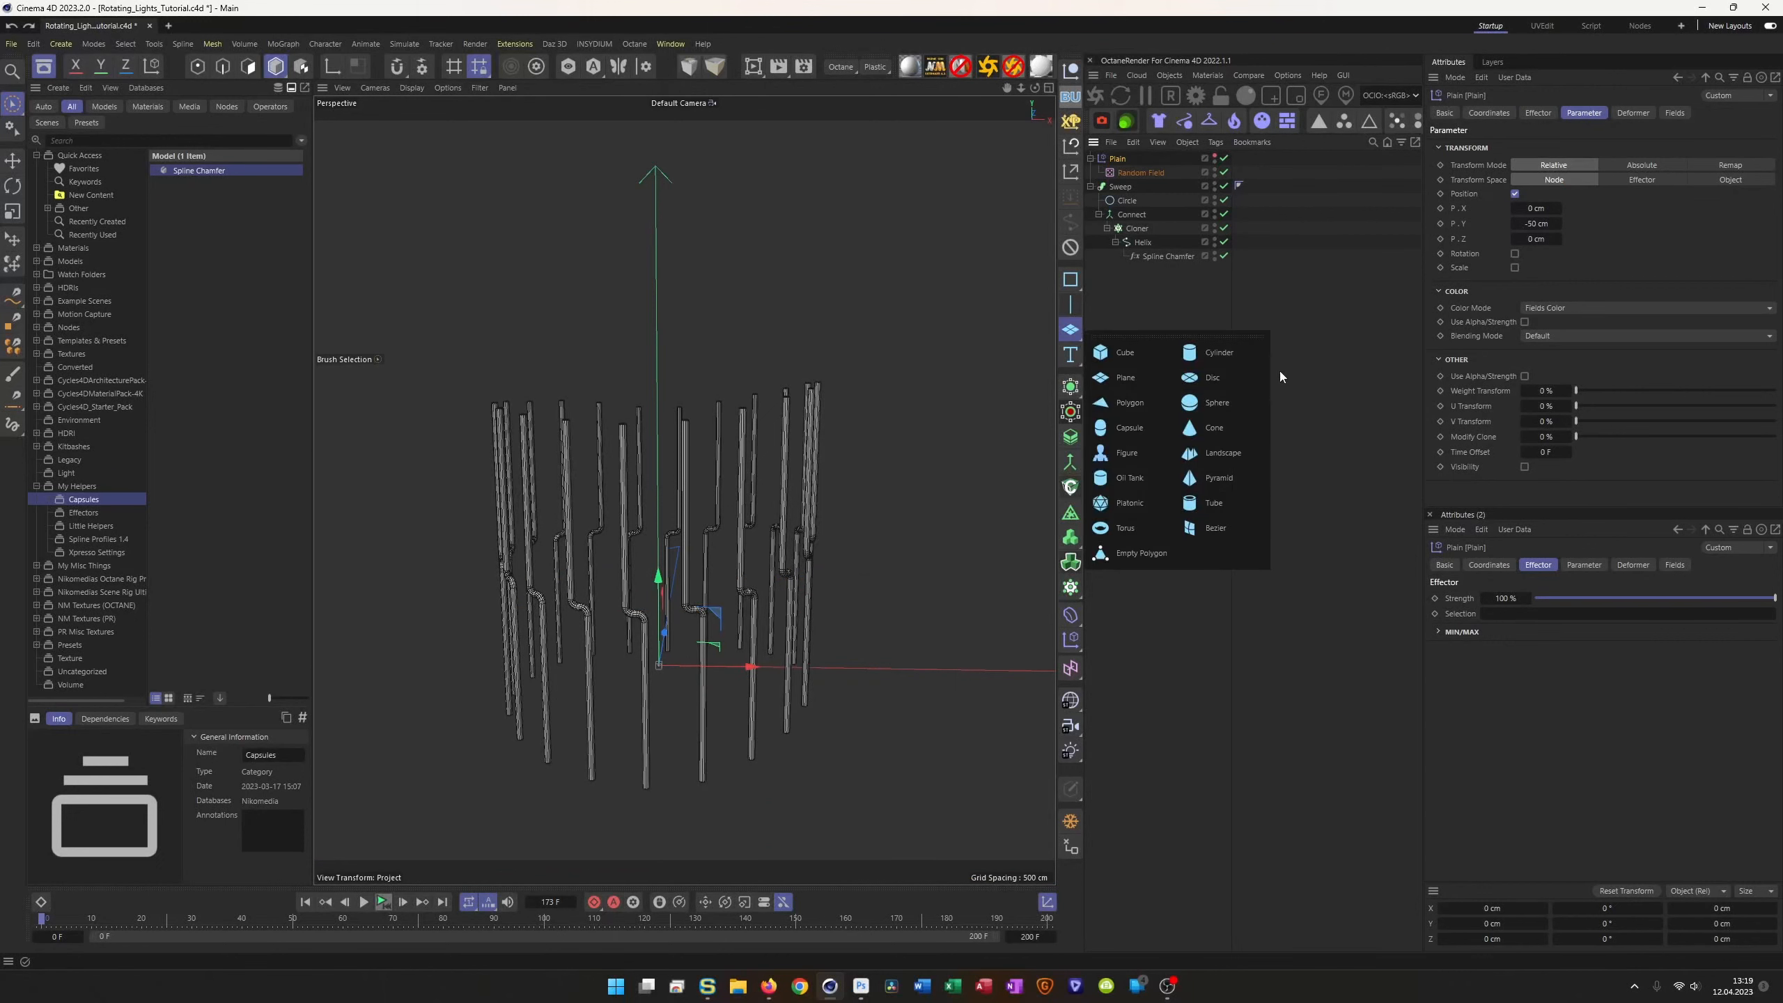
left_click(1204, 352)
left_click(1543, 146)
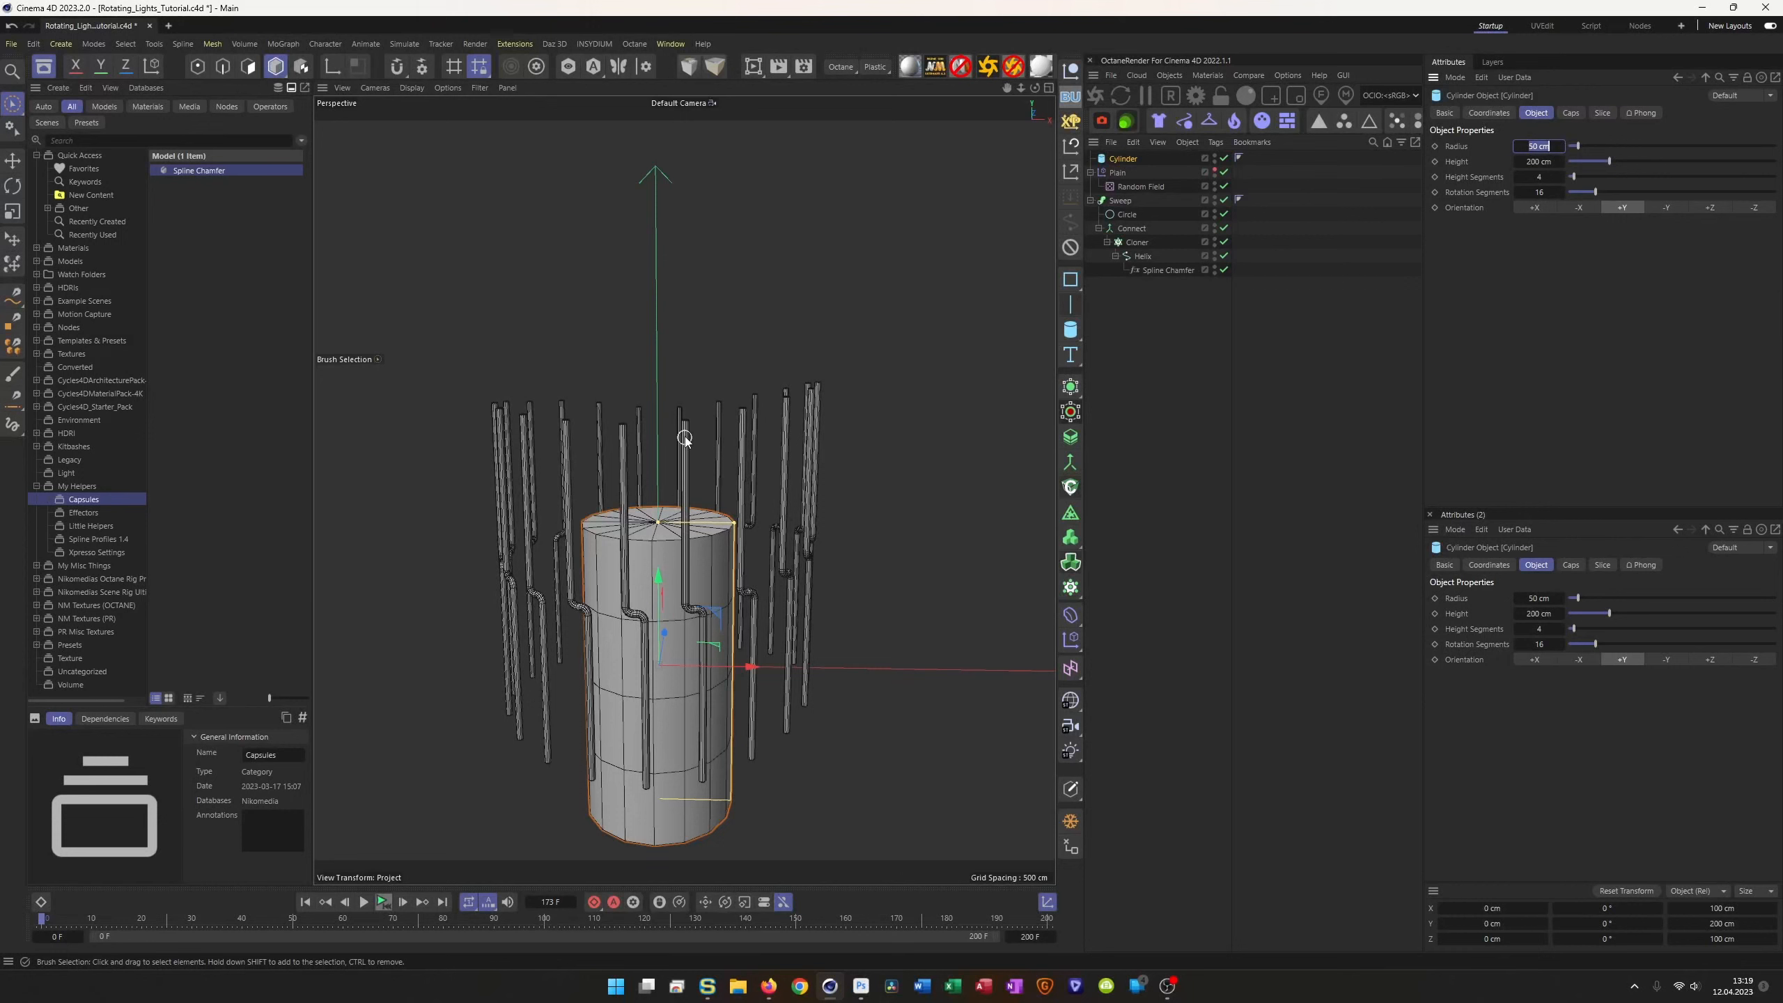
type("2")
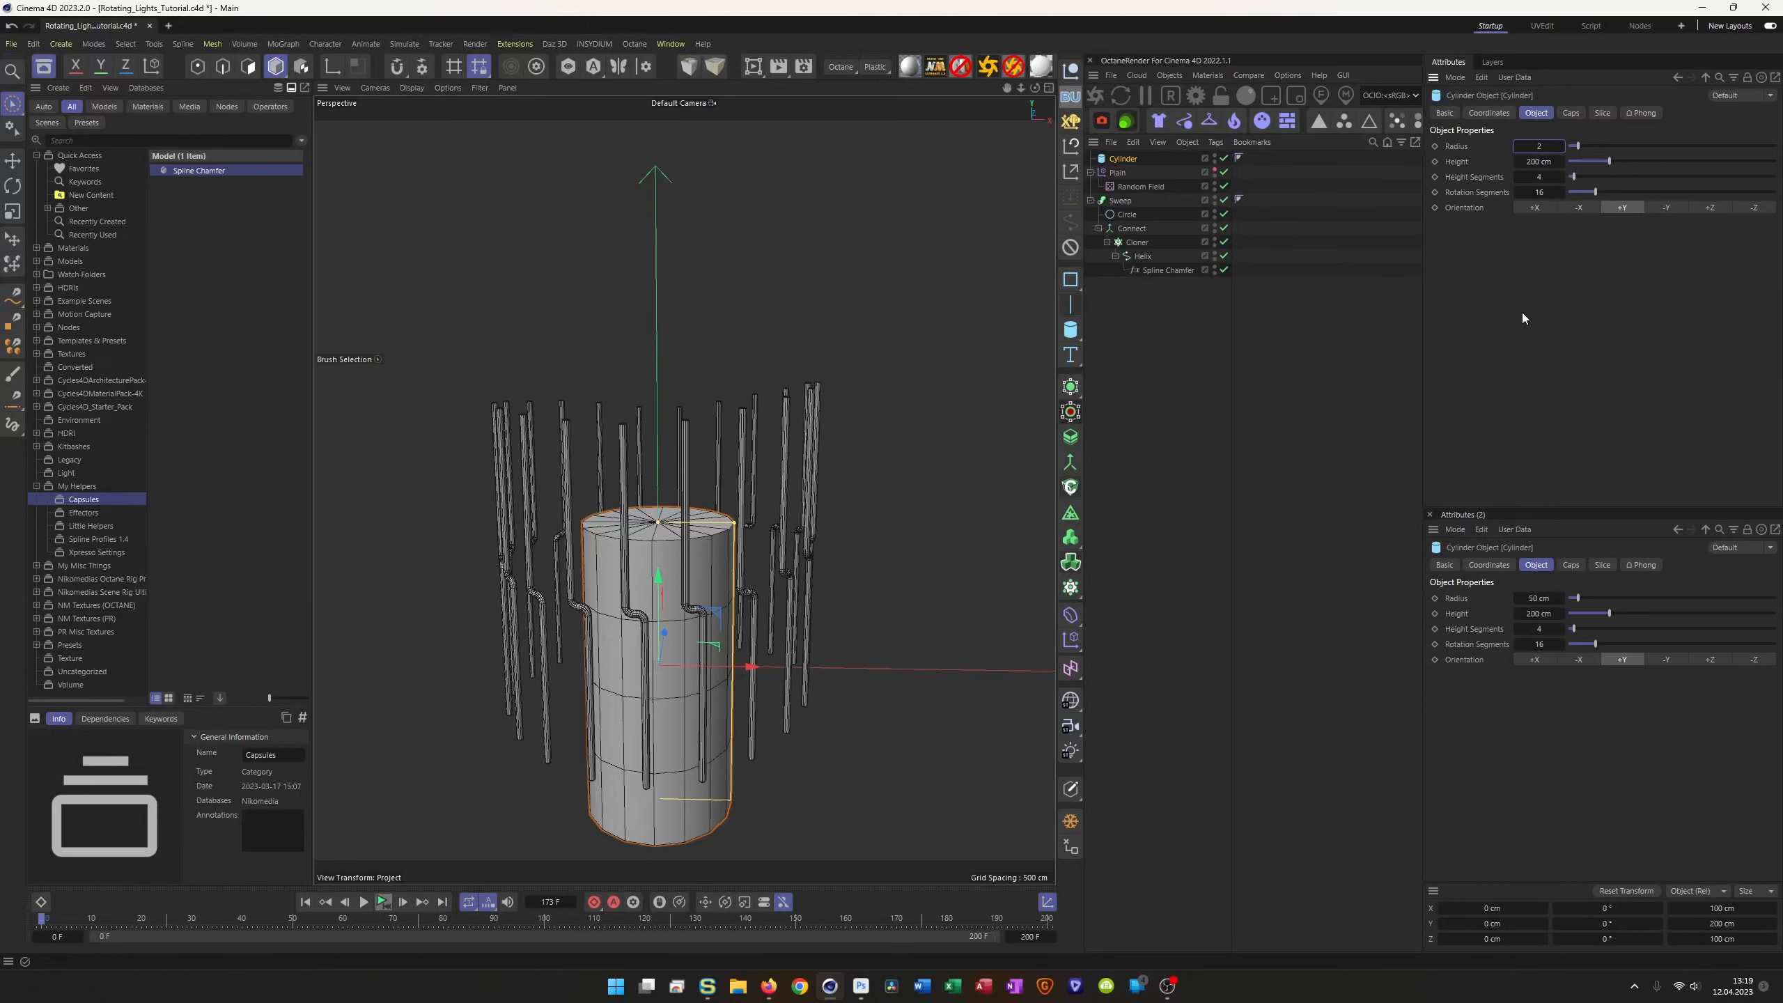
key("Tab")
type("100")
key("Tab")
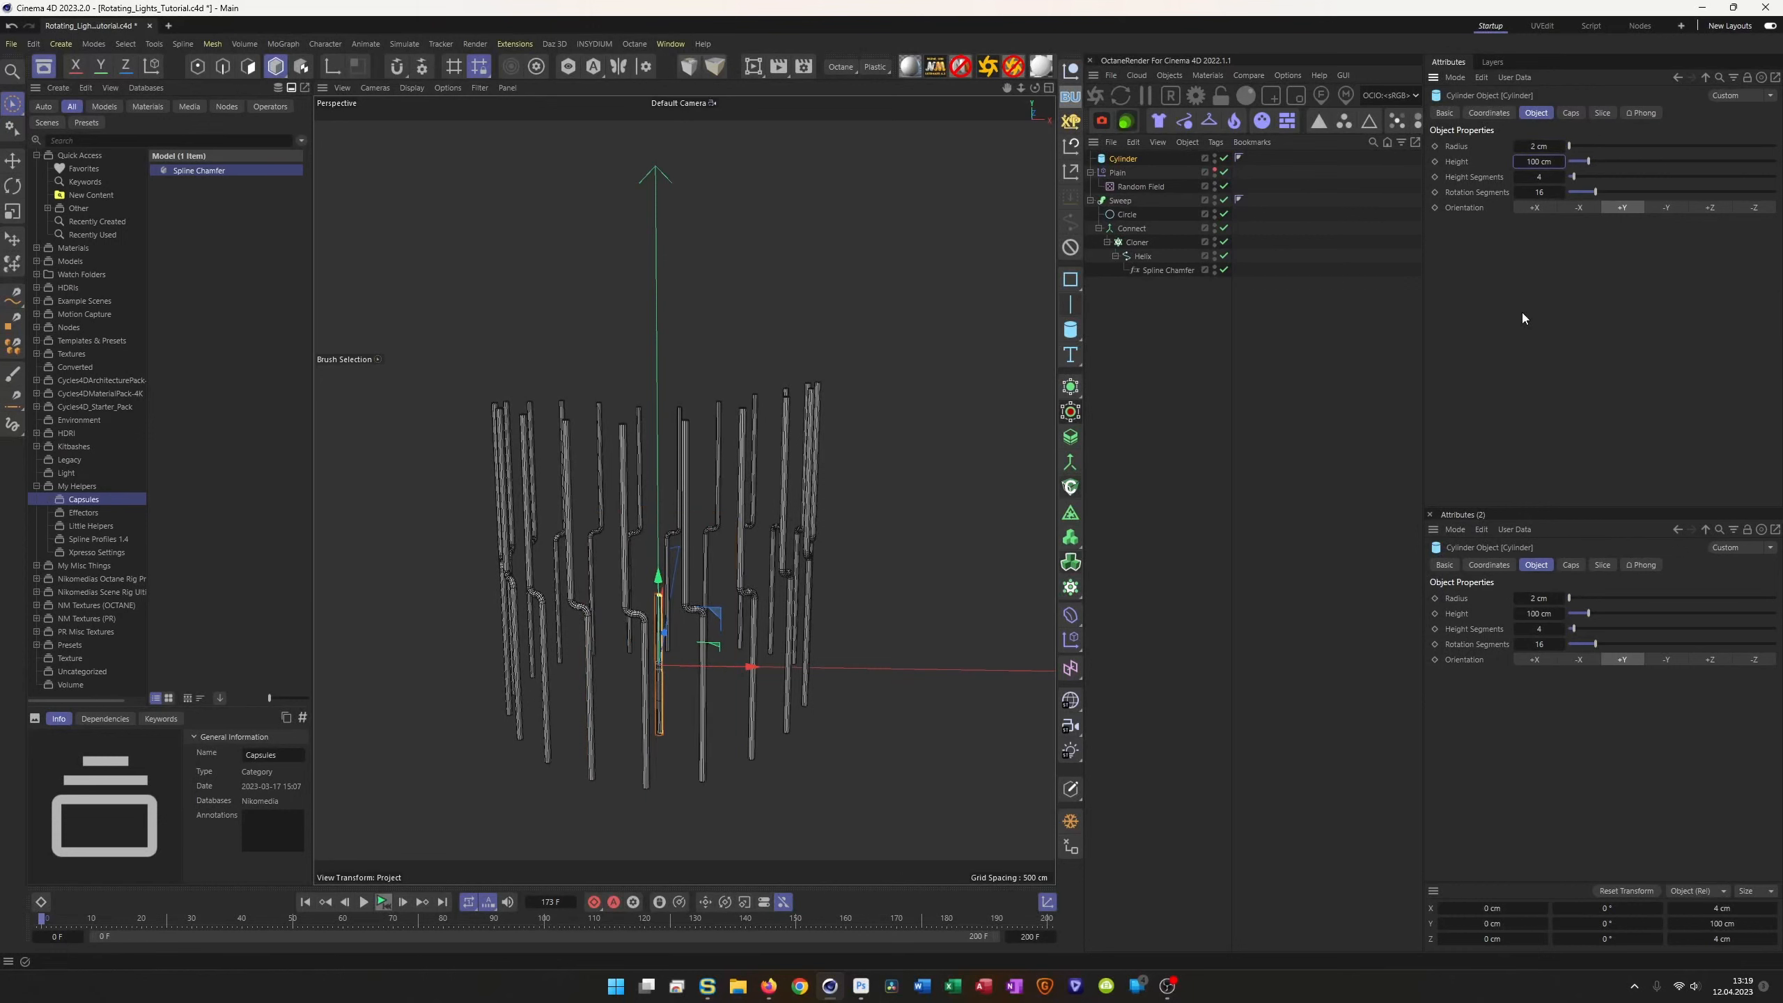
type("0")
key("Return")
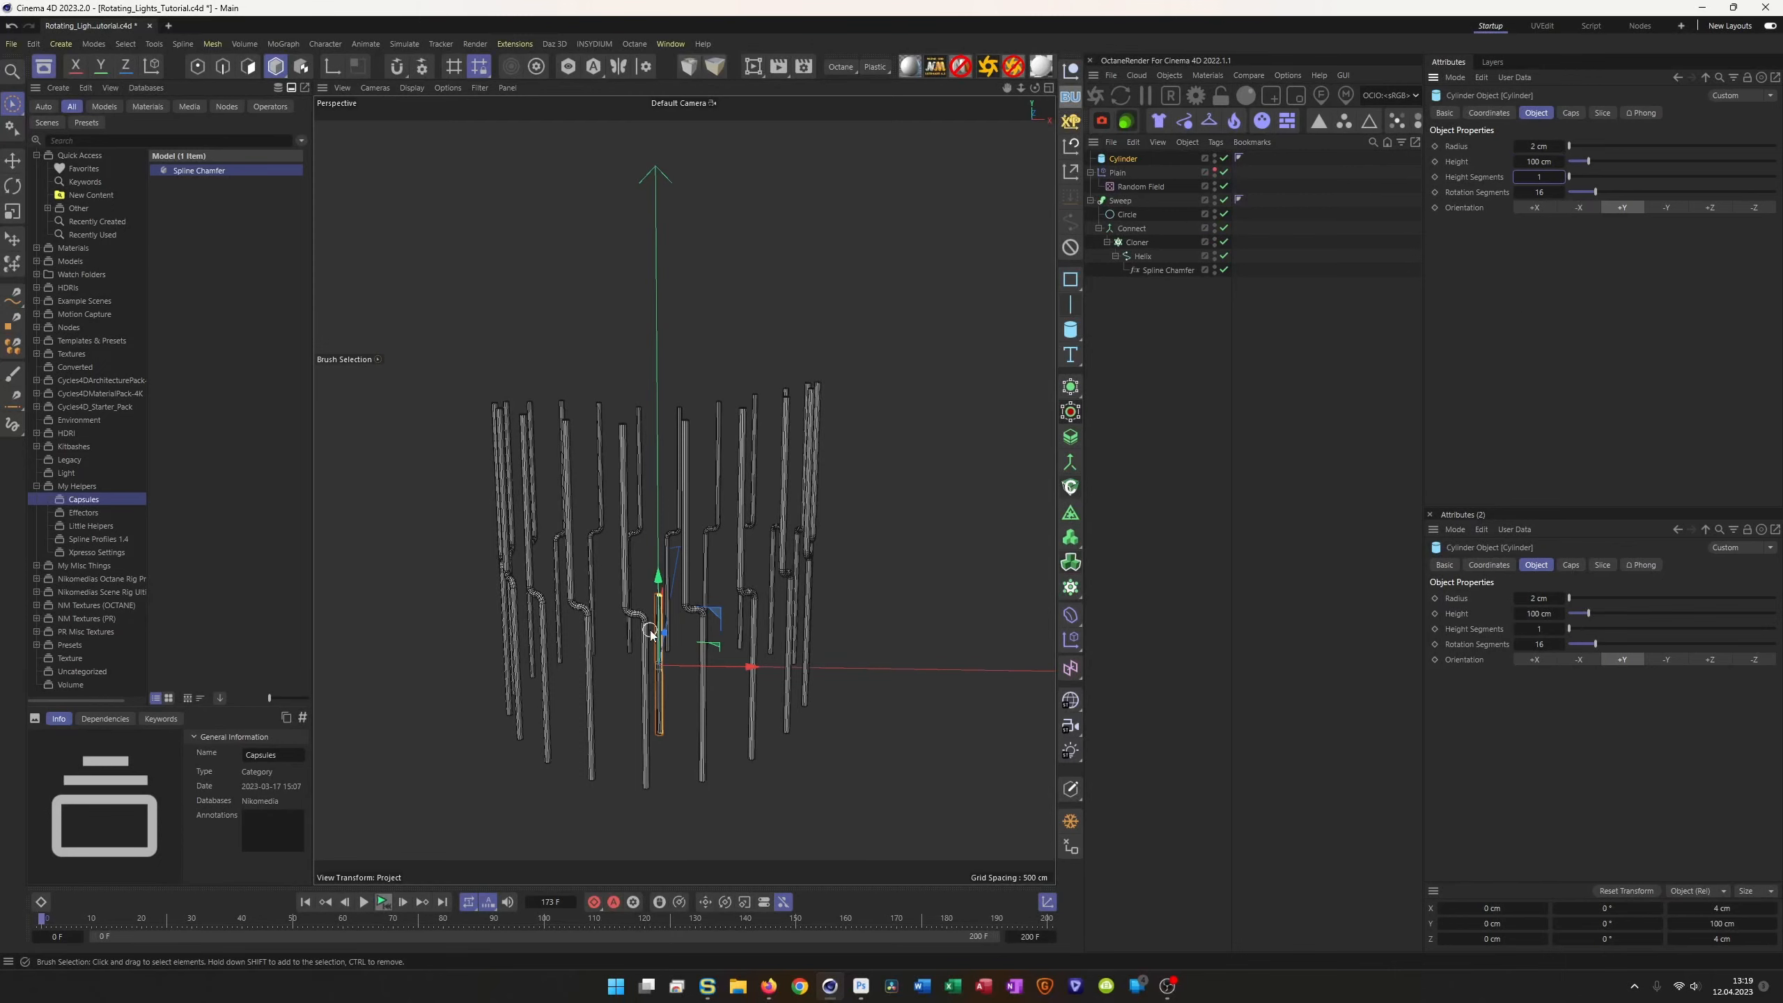
Step: Move the cylinder below the Sweep hierarchy and place it inside a new Cloner set to Object mode
scroll(659, 611, "up", 10)
scroll(757, 569, "up", 8)
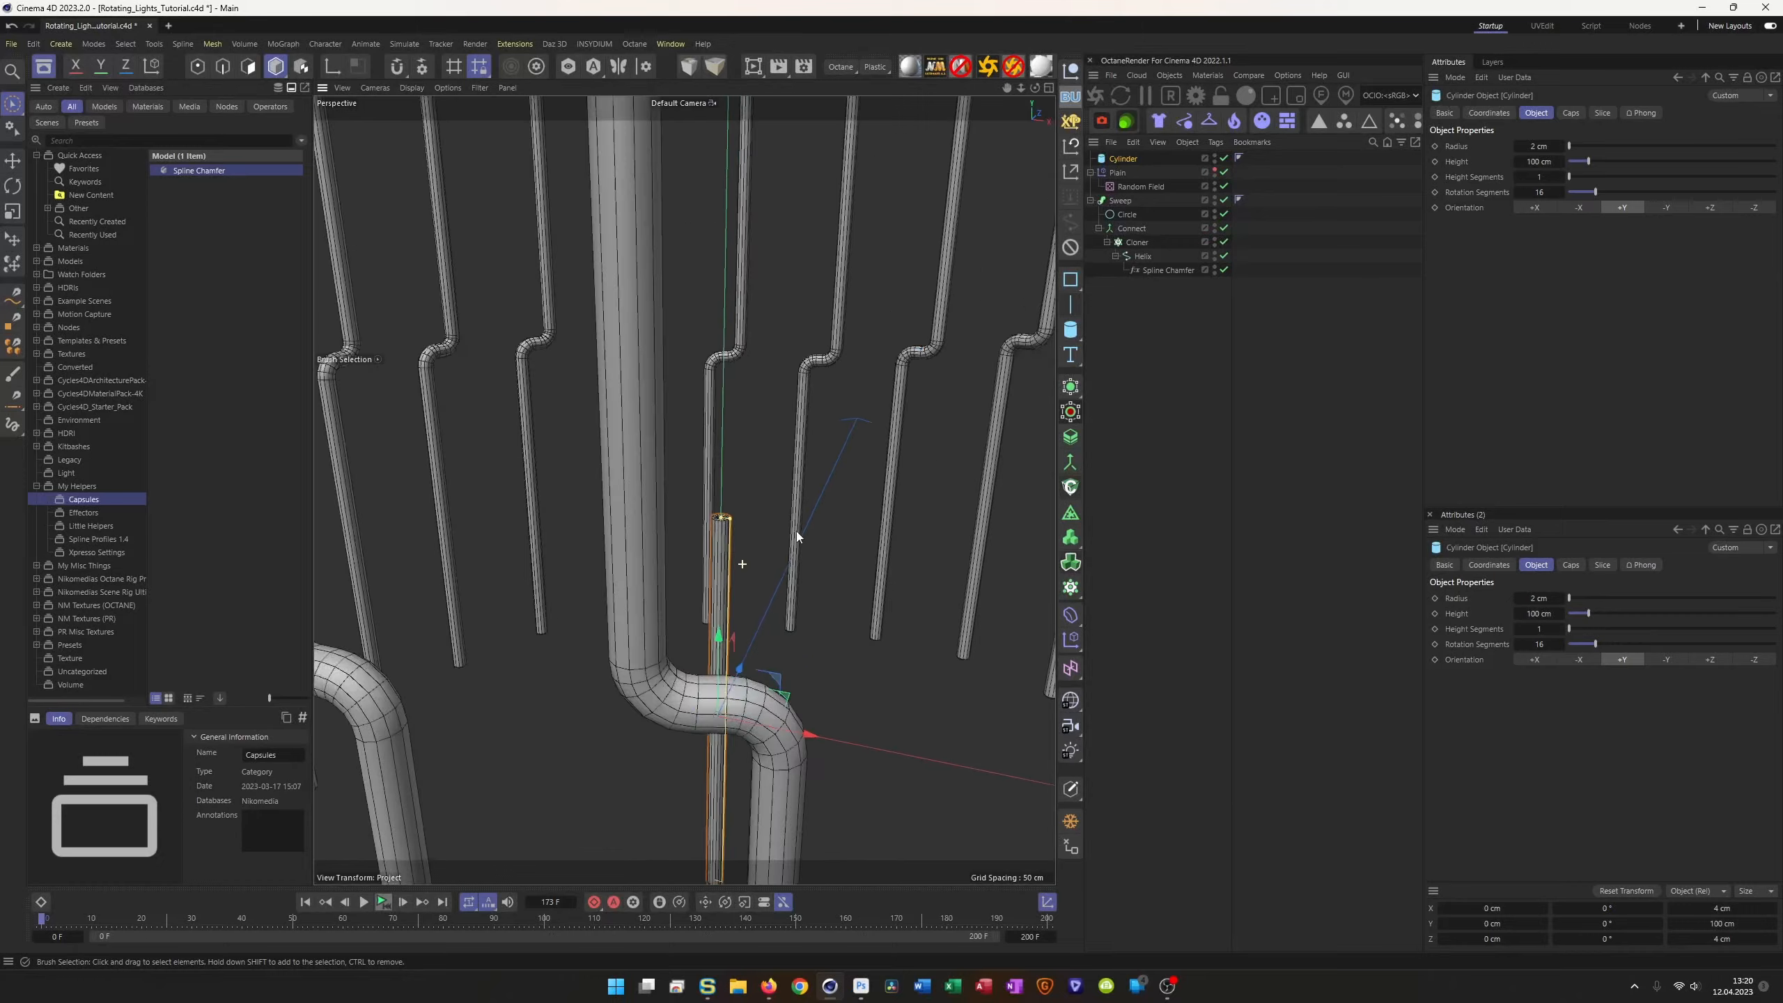
scroll(740, 562, "down", 8)
scroll(693, 575, "down", 6)
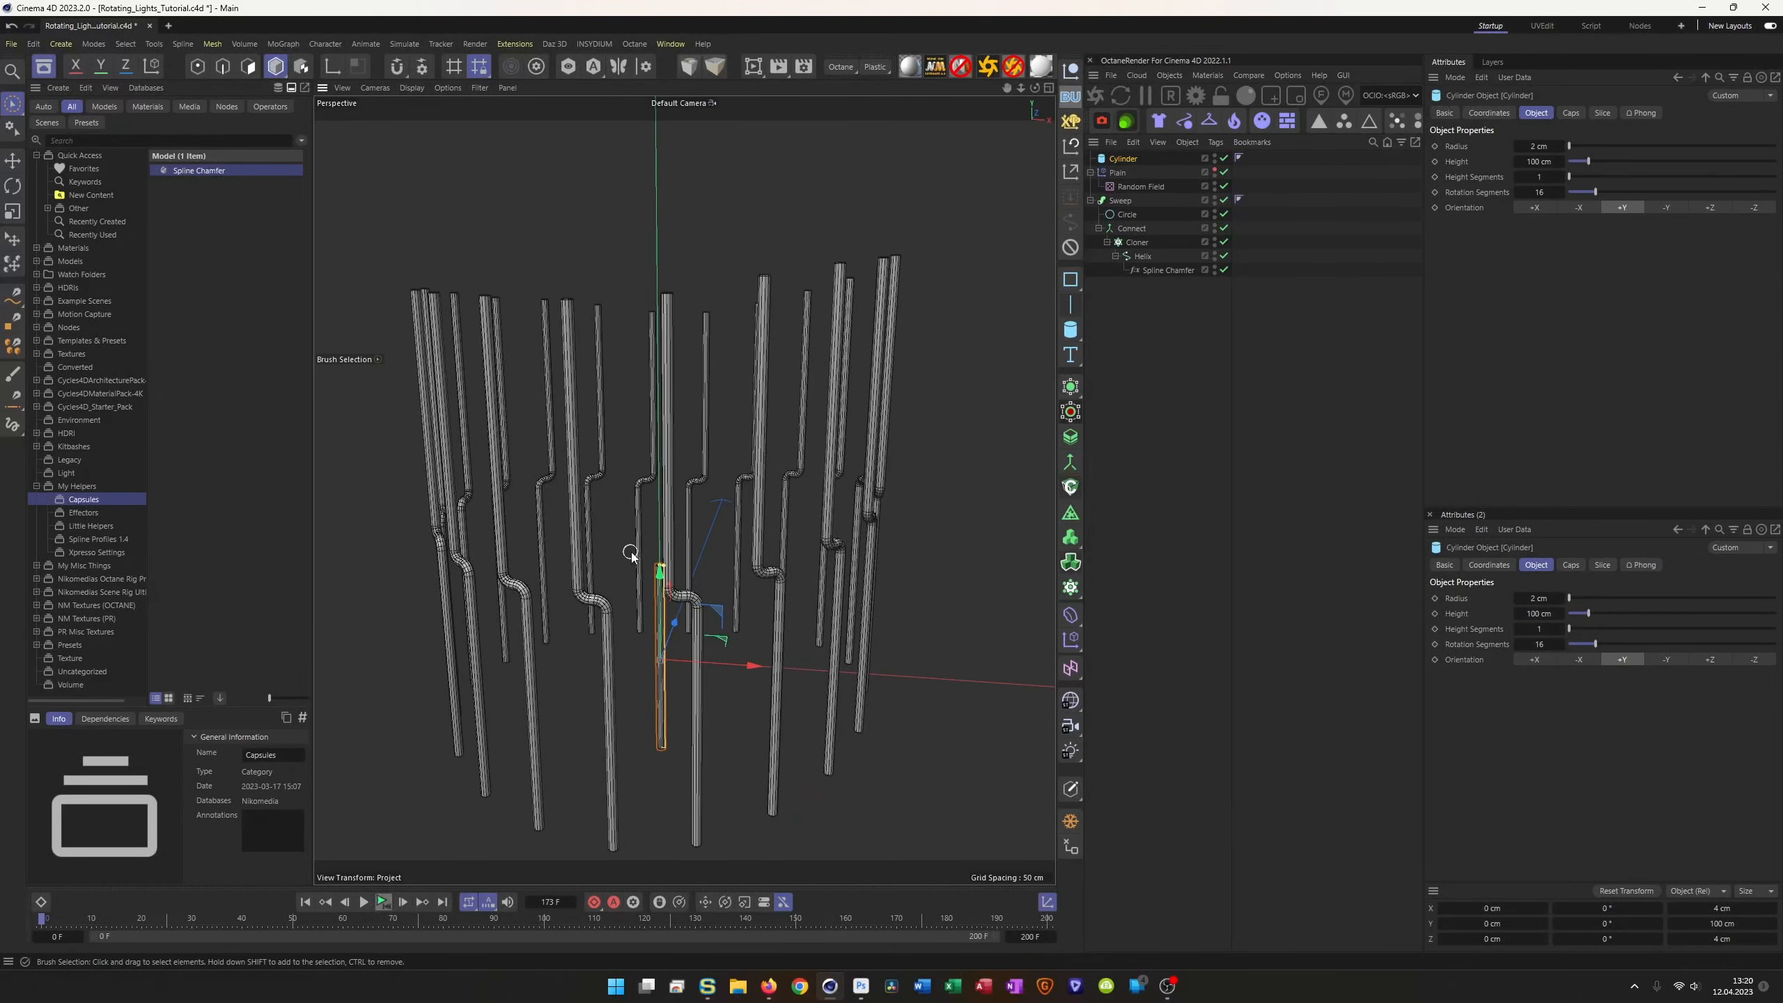
left_click_drag(1126, 162, 1135, 404)
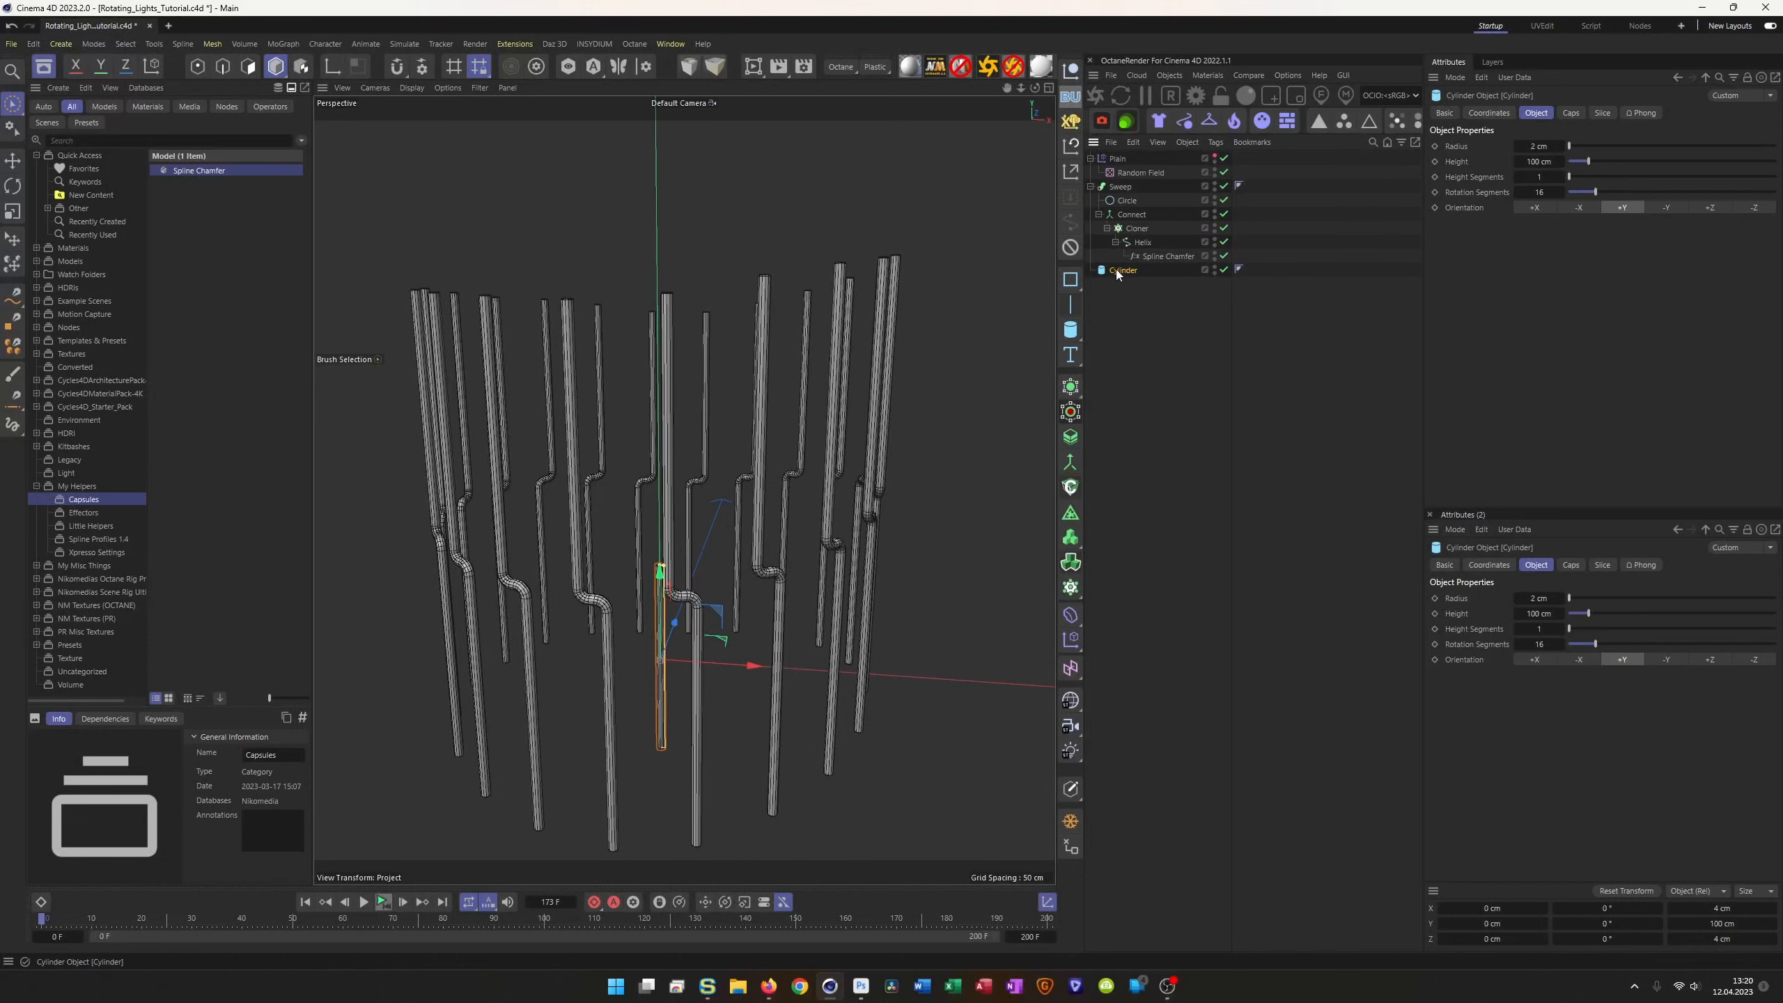
left_click(1070, 589, "alt")
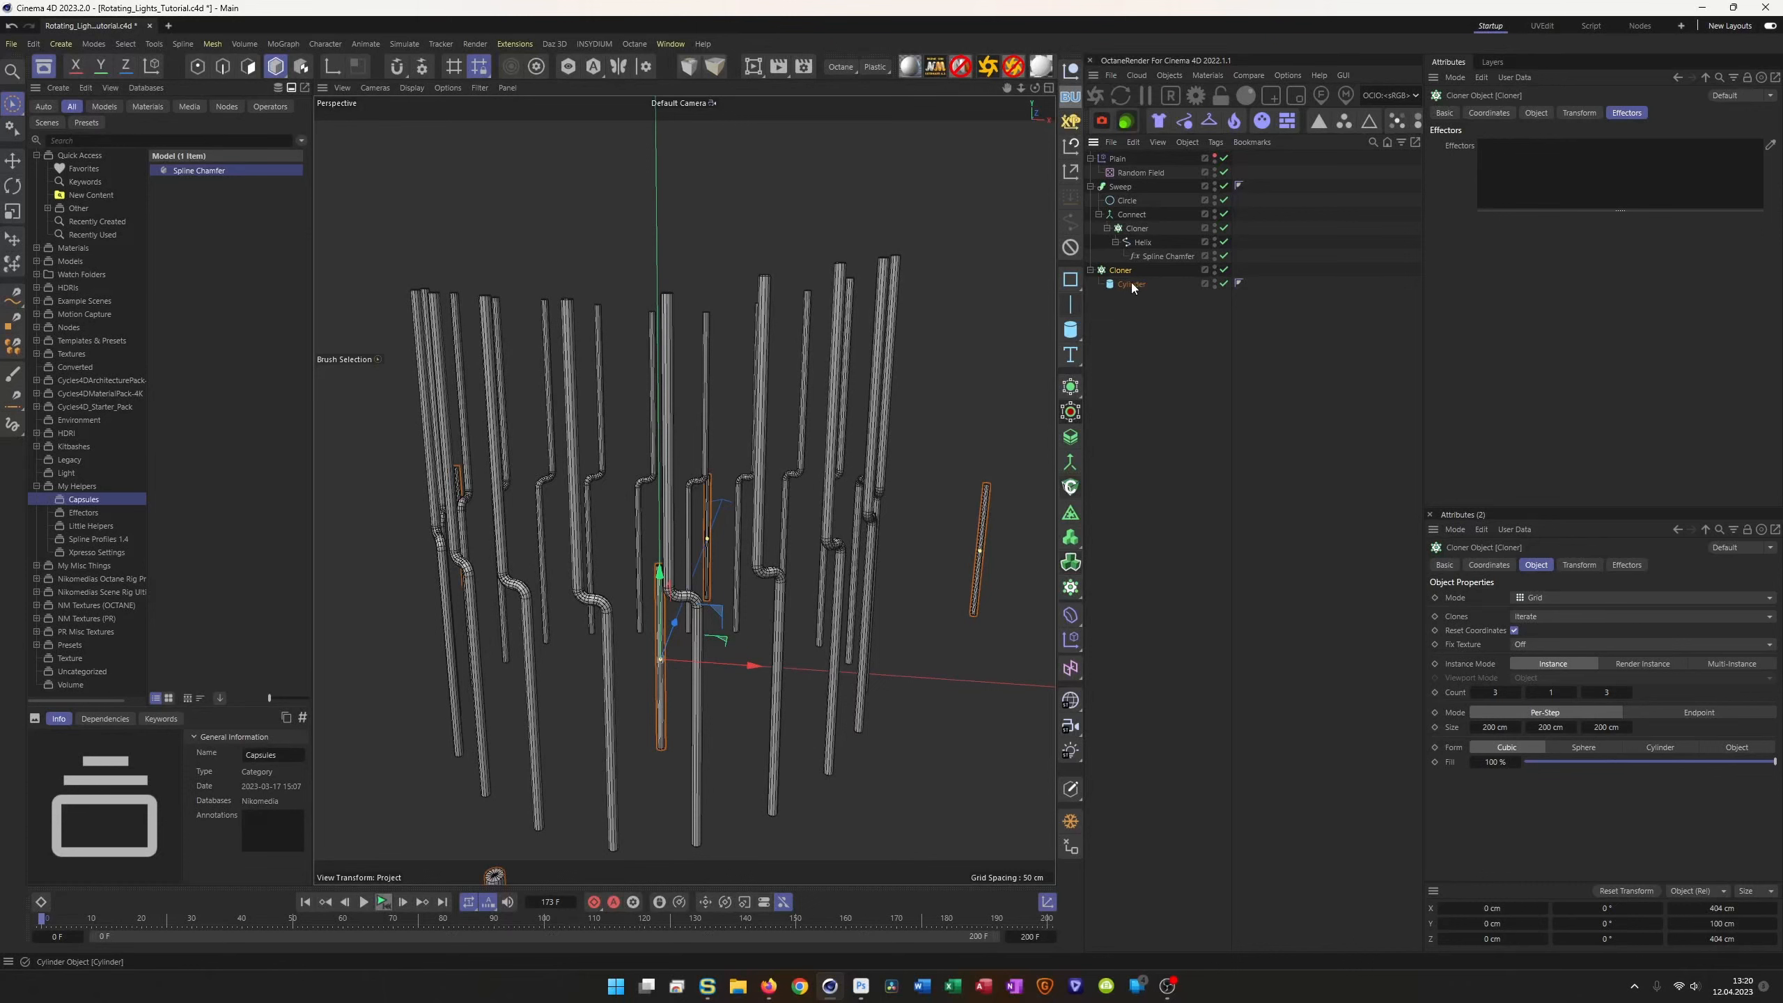
left_click(1537, 113)
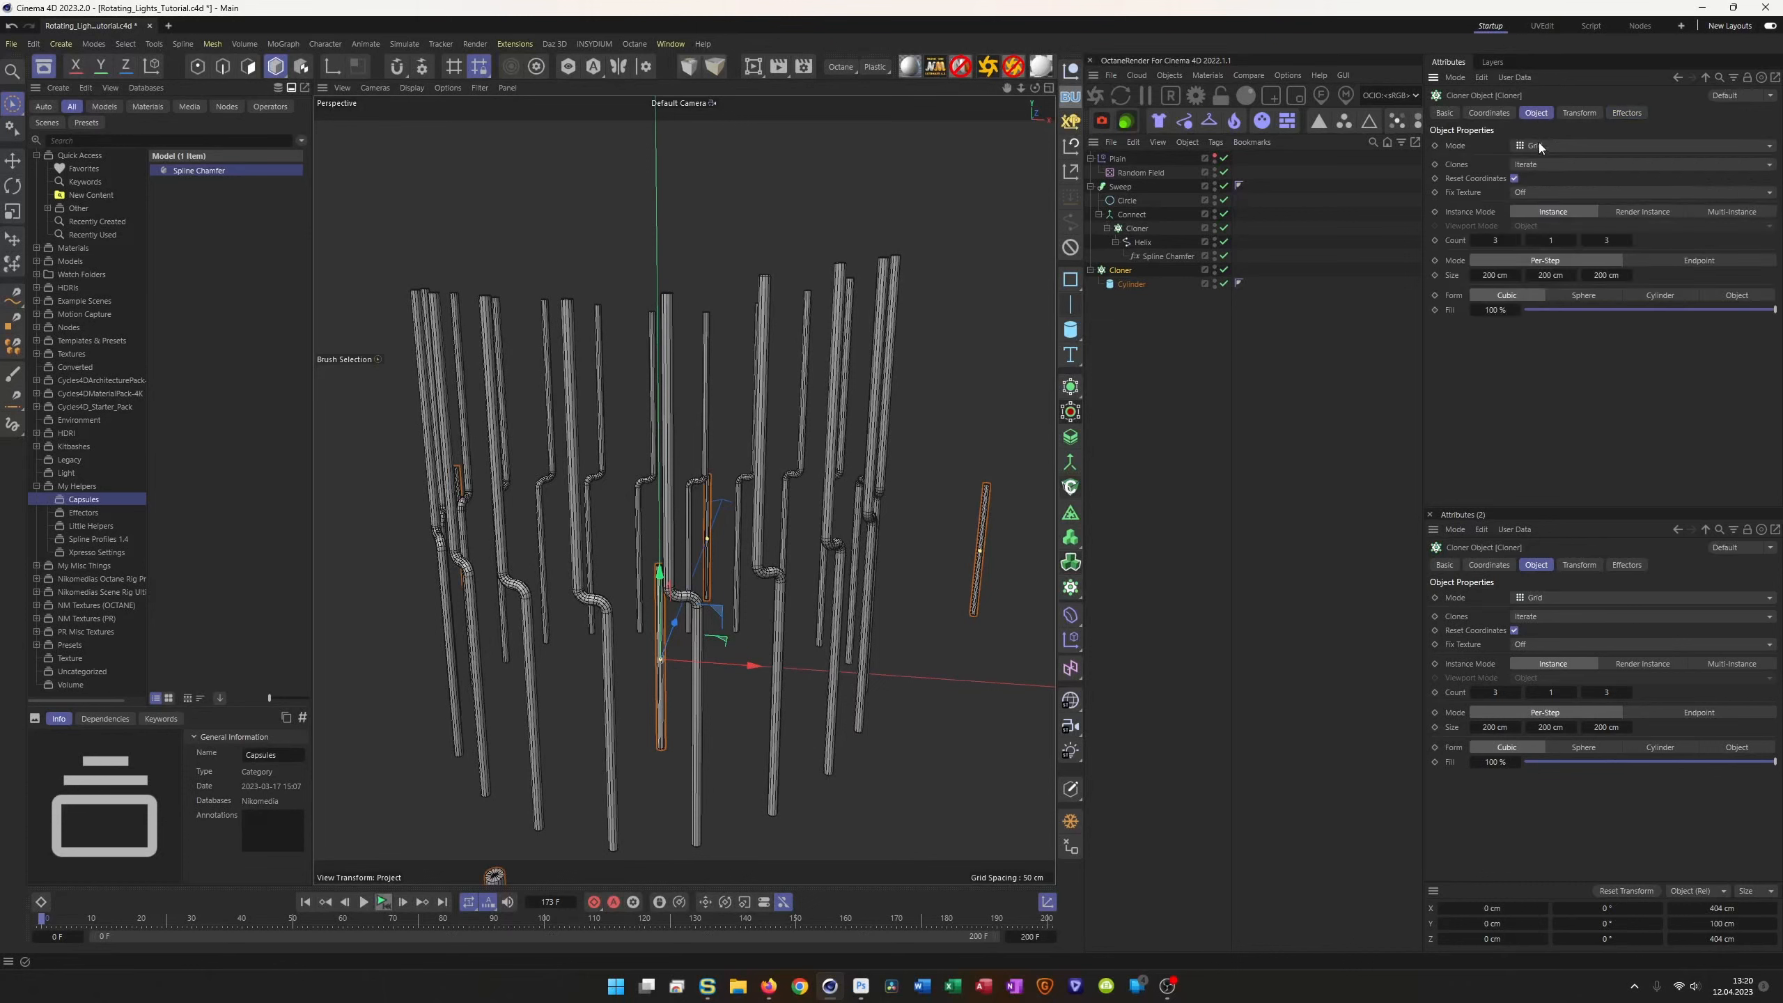
left_click(1538, 142)
left_click(1574, 162)
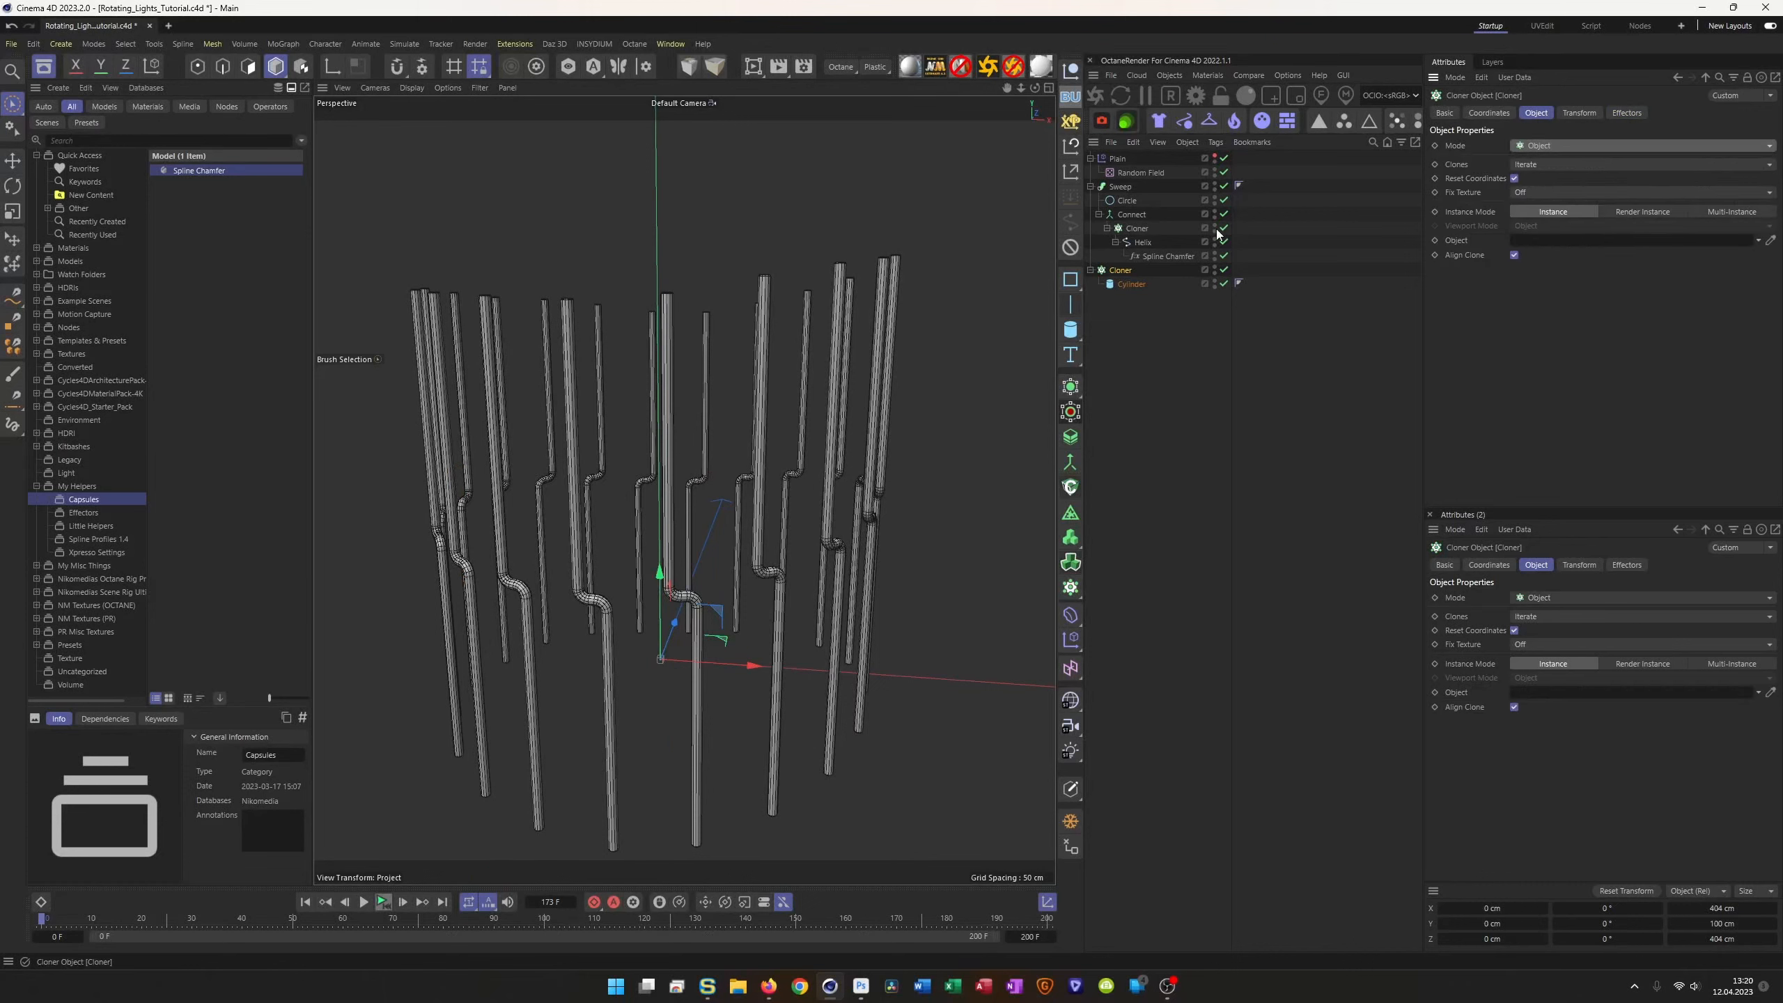
Step: Rename the cloner inside the Connect object as Cloner.Poles
double_click(1138, 229)
key("Right")
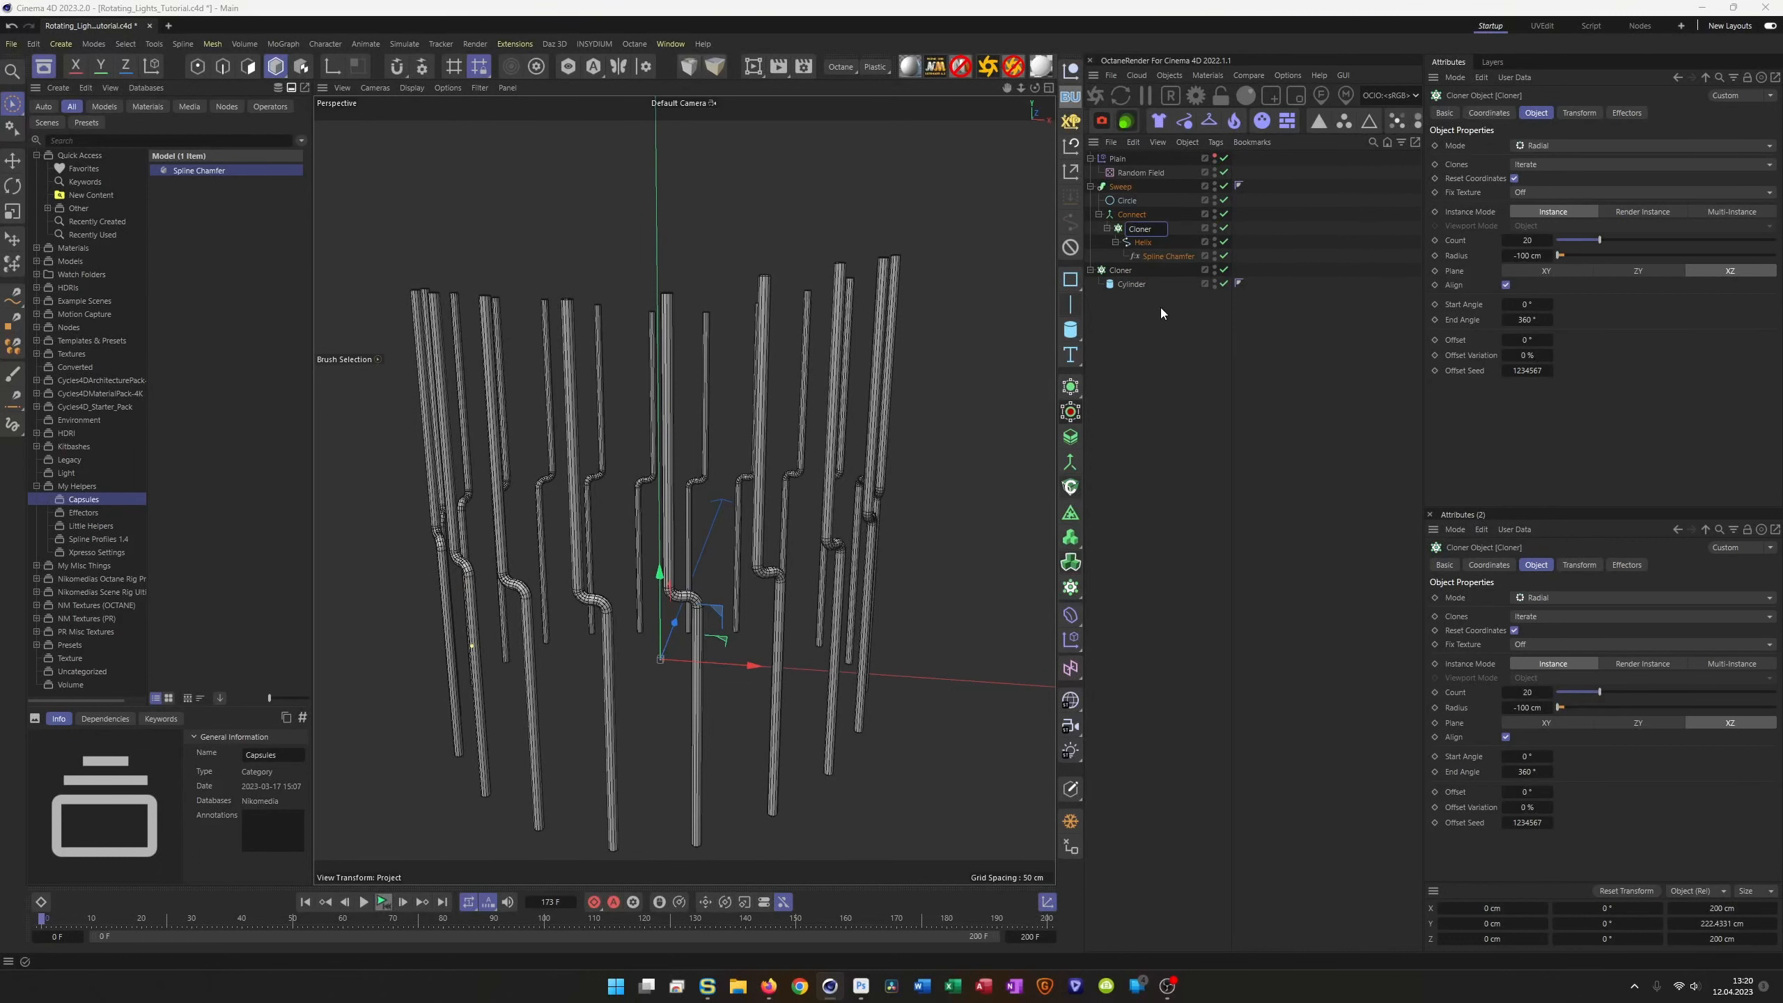
type(".Poles")
key("Return")
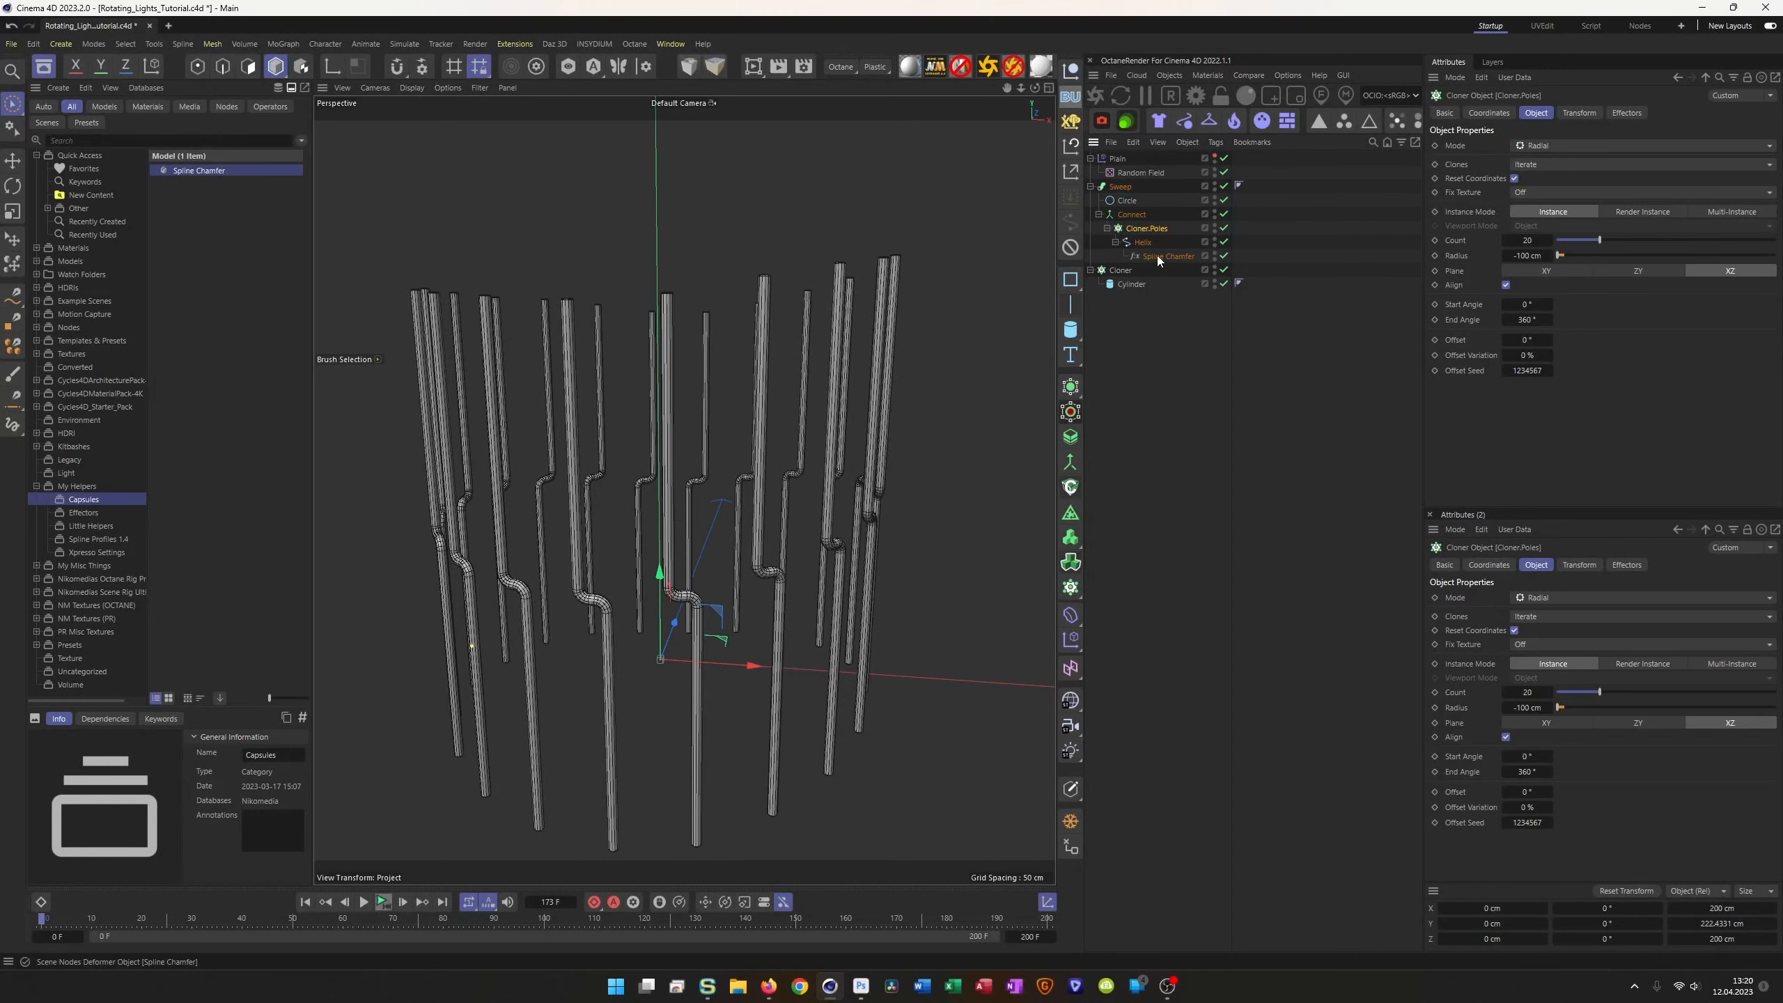
Step: Assign Cloner.Poles as the object of the cylinder's cloner and set its distribution count to 1
left_click(1121, 271)
mouse_move(1139, 231)
left_mouse_down()
mouse_move(1276, 304)
mouse_move(1555, 240)
left_mouse_up()
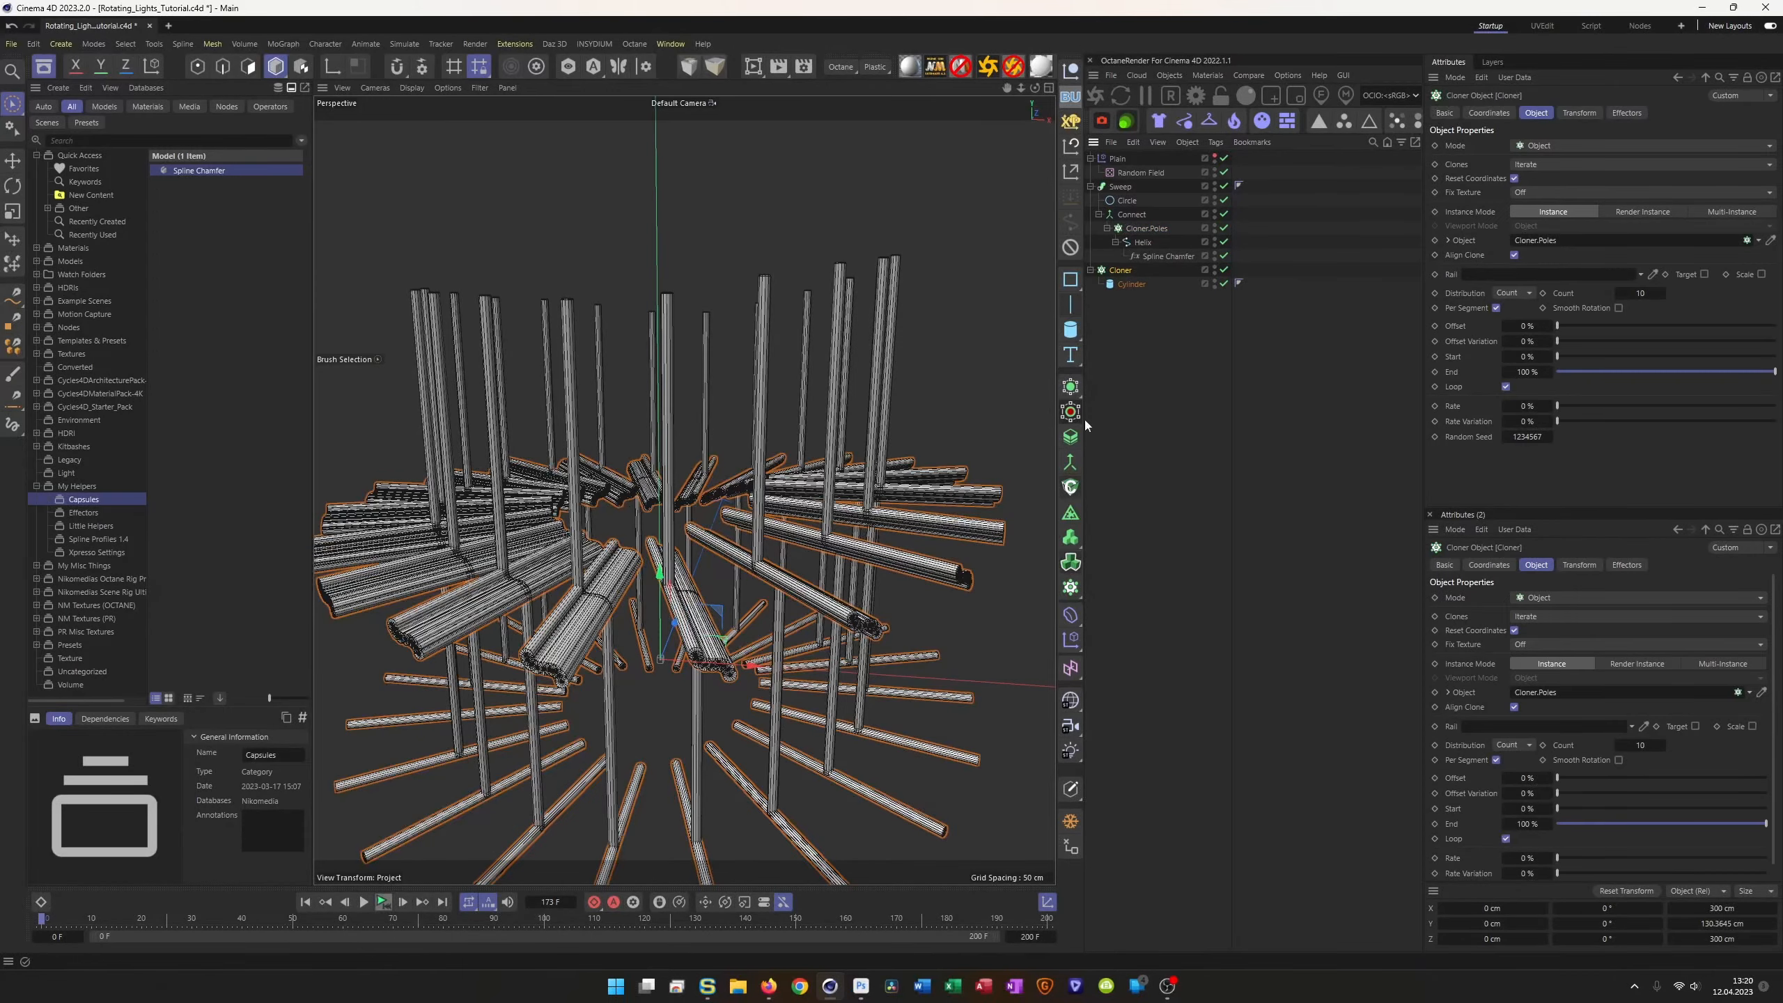
mouse_move(779, 562)
left_mouse_down("alt")
mouse_move(800, 555)
mouse_move(716, 605)
left_mouse_up("alt")
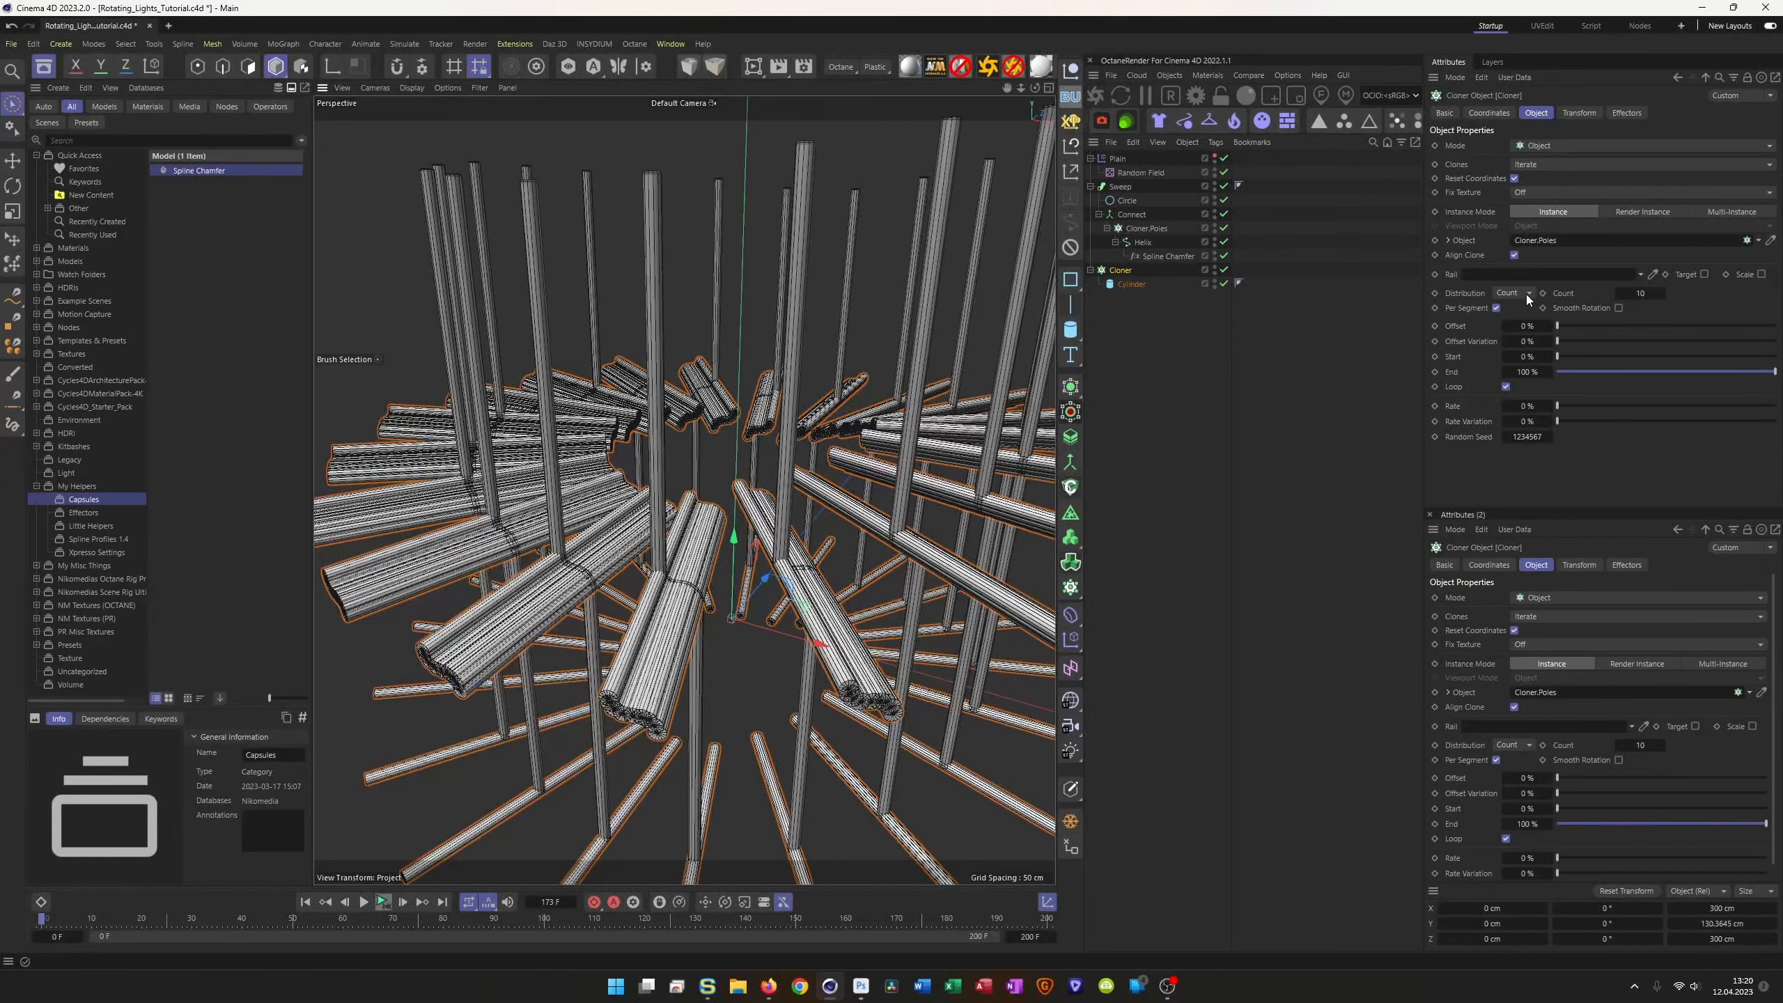
left_click_drag(1642, 293, 1608, 293)
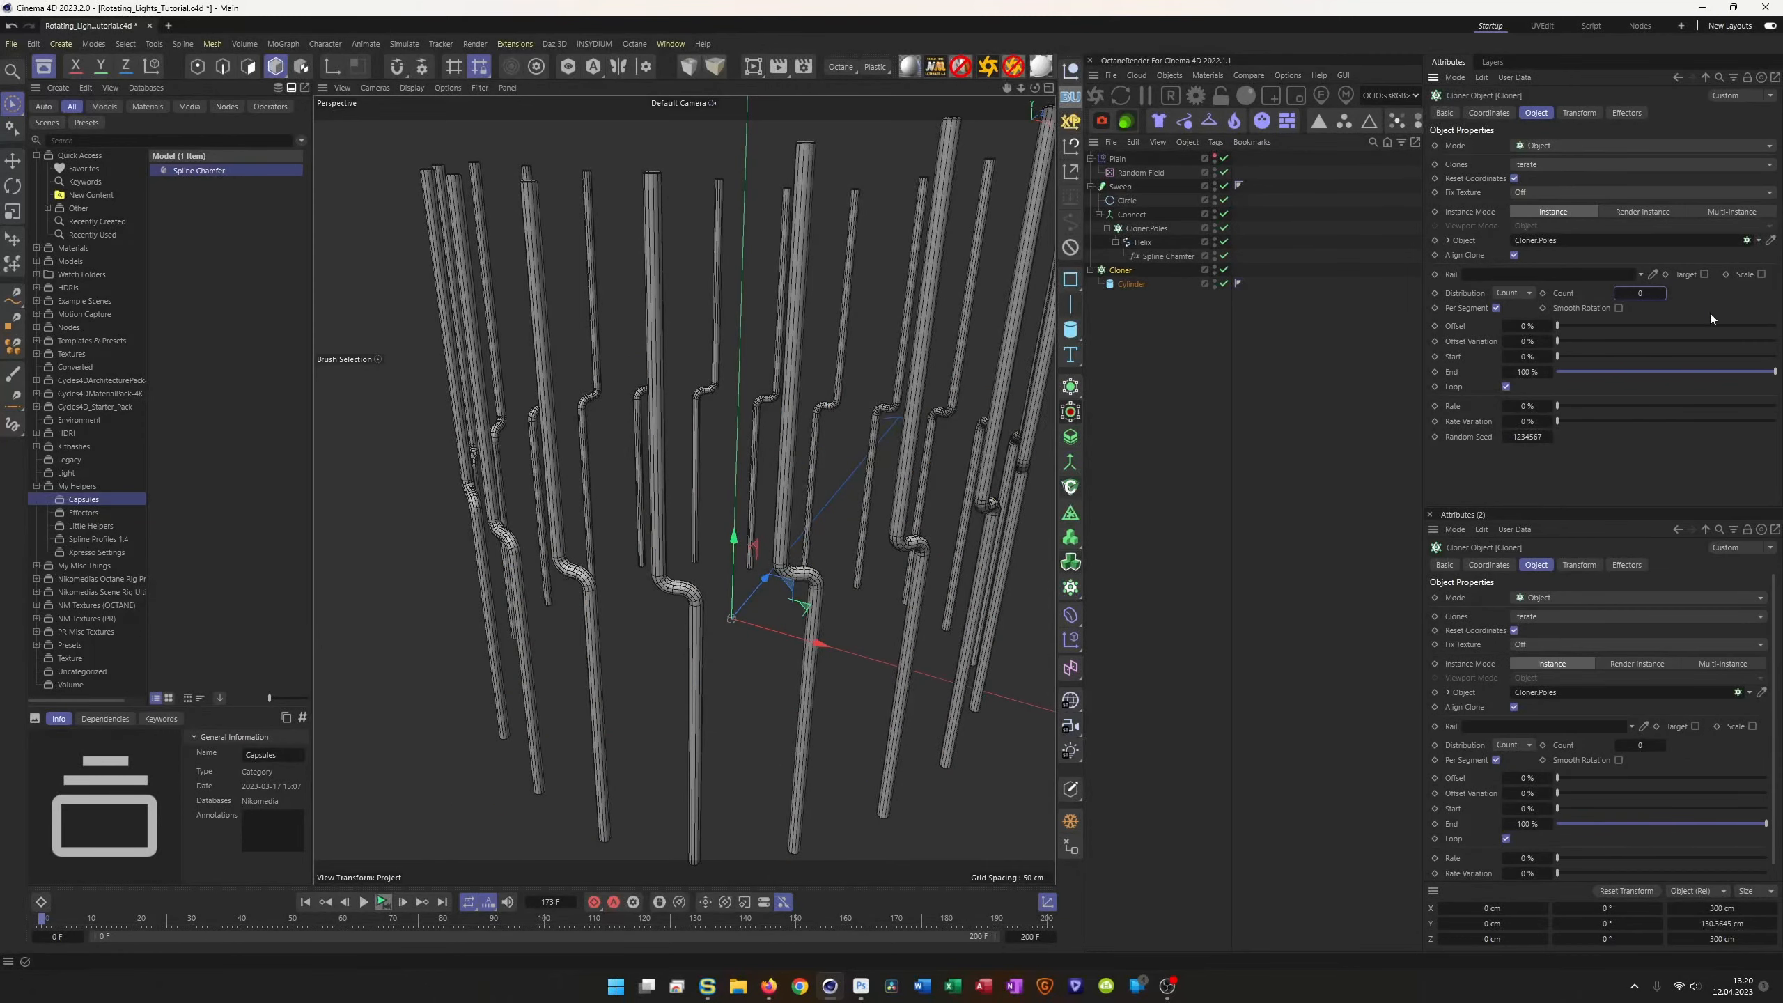
left_click(1663, 293)
left_click_drag(808, 604, 828, 685, "alt")
Step: Try the Axis distribution on the cylinder's cloner
left_click(1529, 293)
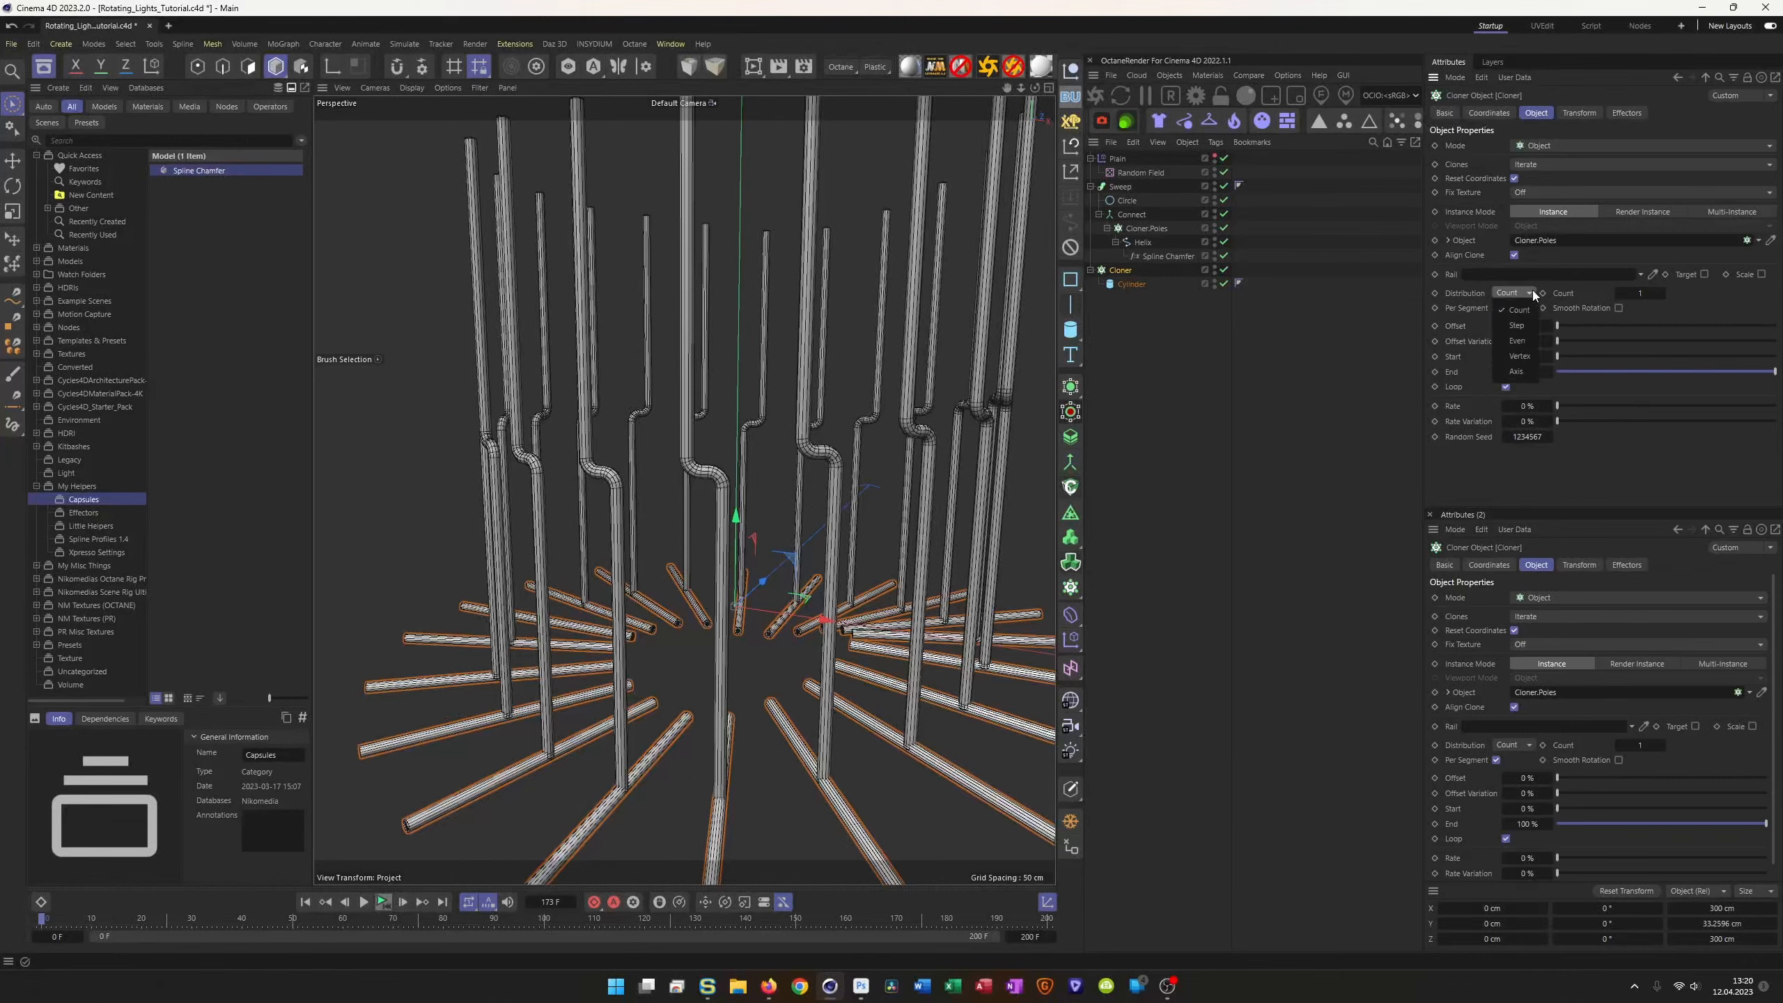
left_click(1516, 372)
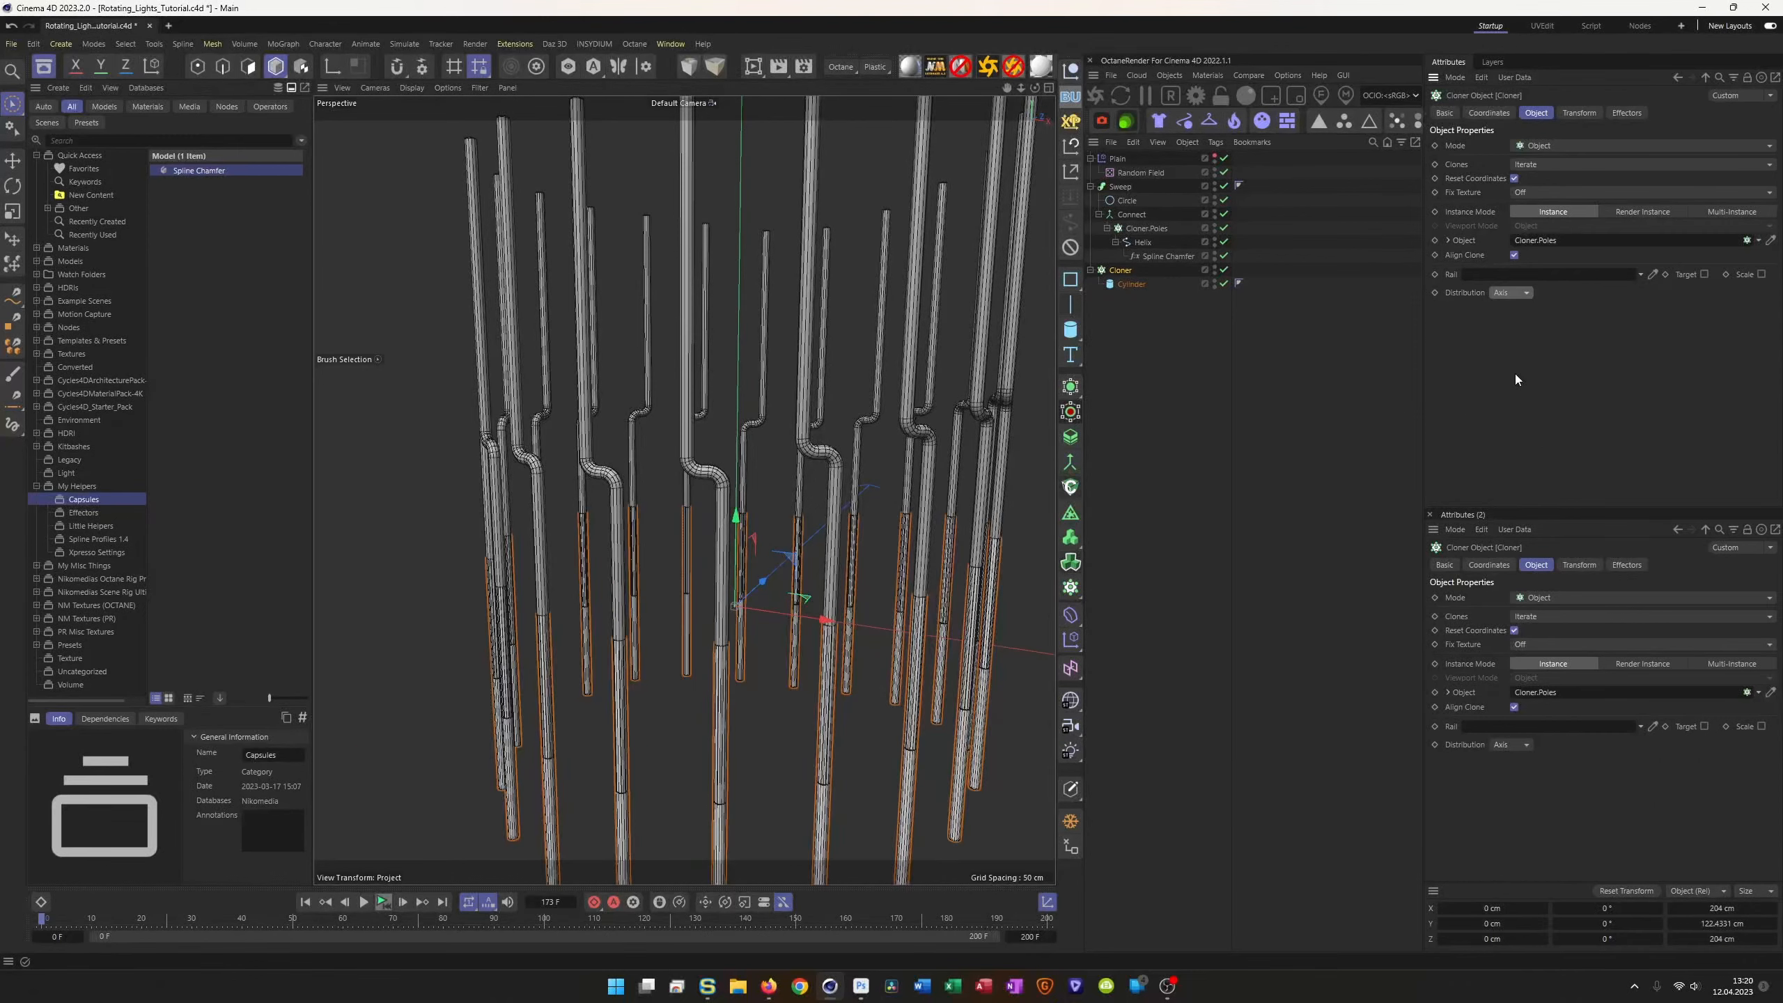
mouse_move(747, 663)
left_mouse_down("alt")
mouse_move(727, 686)
mouse_move(766, 676)
left_mouse_up("alt")
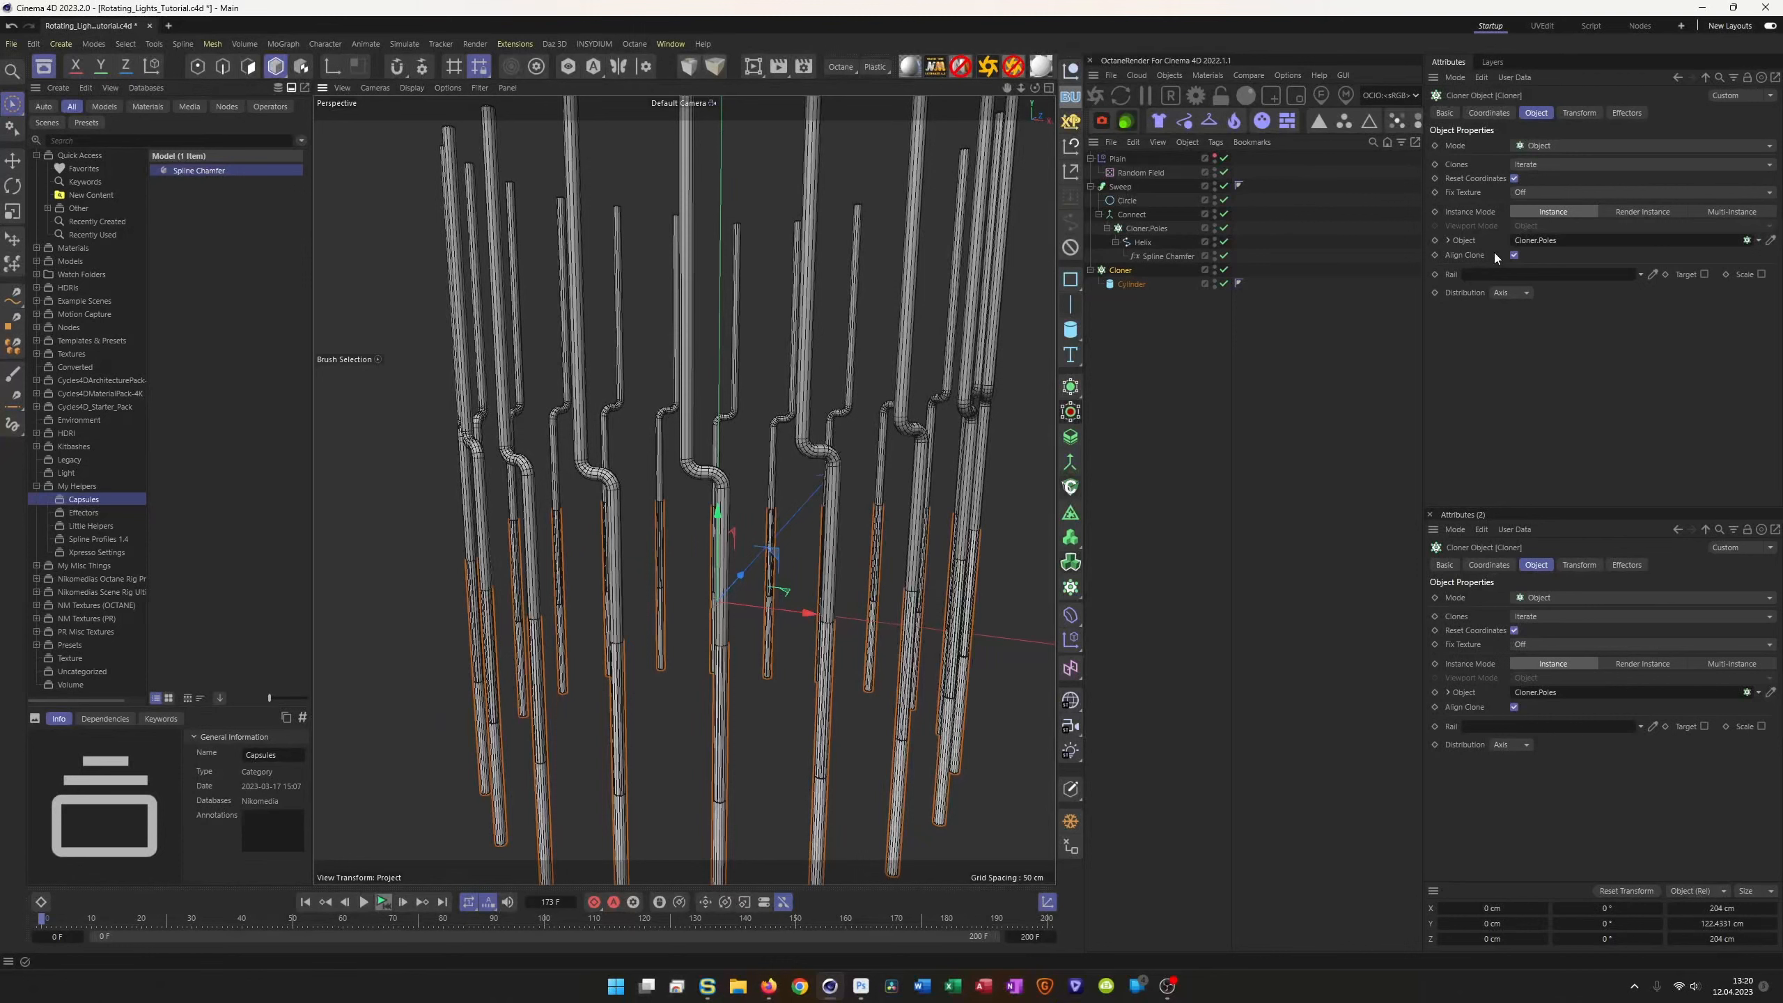
Step: Try transforming the cylinder clones with a Y position of 164 cm and a pitch rotation of 90°
left_click(1579, 113)
left_click_drag(1493, 184, 1552, 183)
right_click_drag(824, 407, 814, 410, "alt")
middle_click_drag(814, 410, 724, 612, "alt")
left_click_drag(667, 603, 717, 538, "alt")
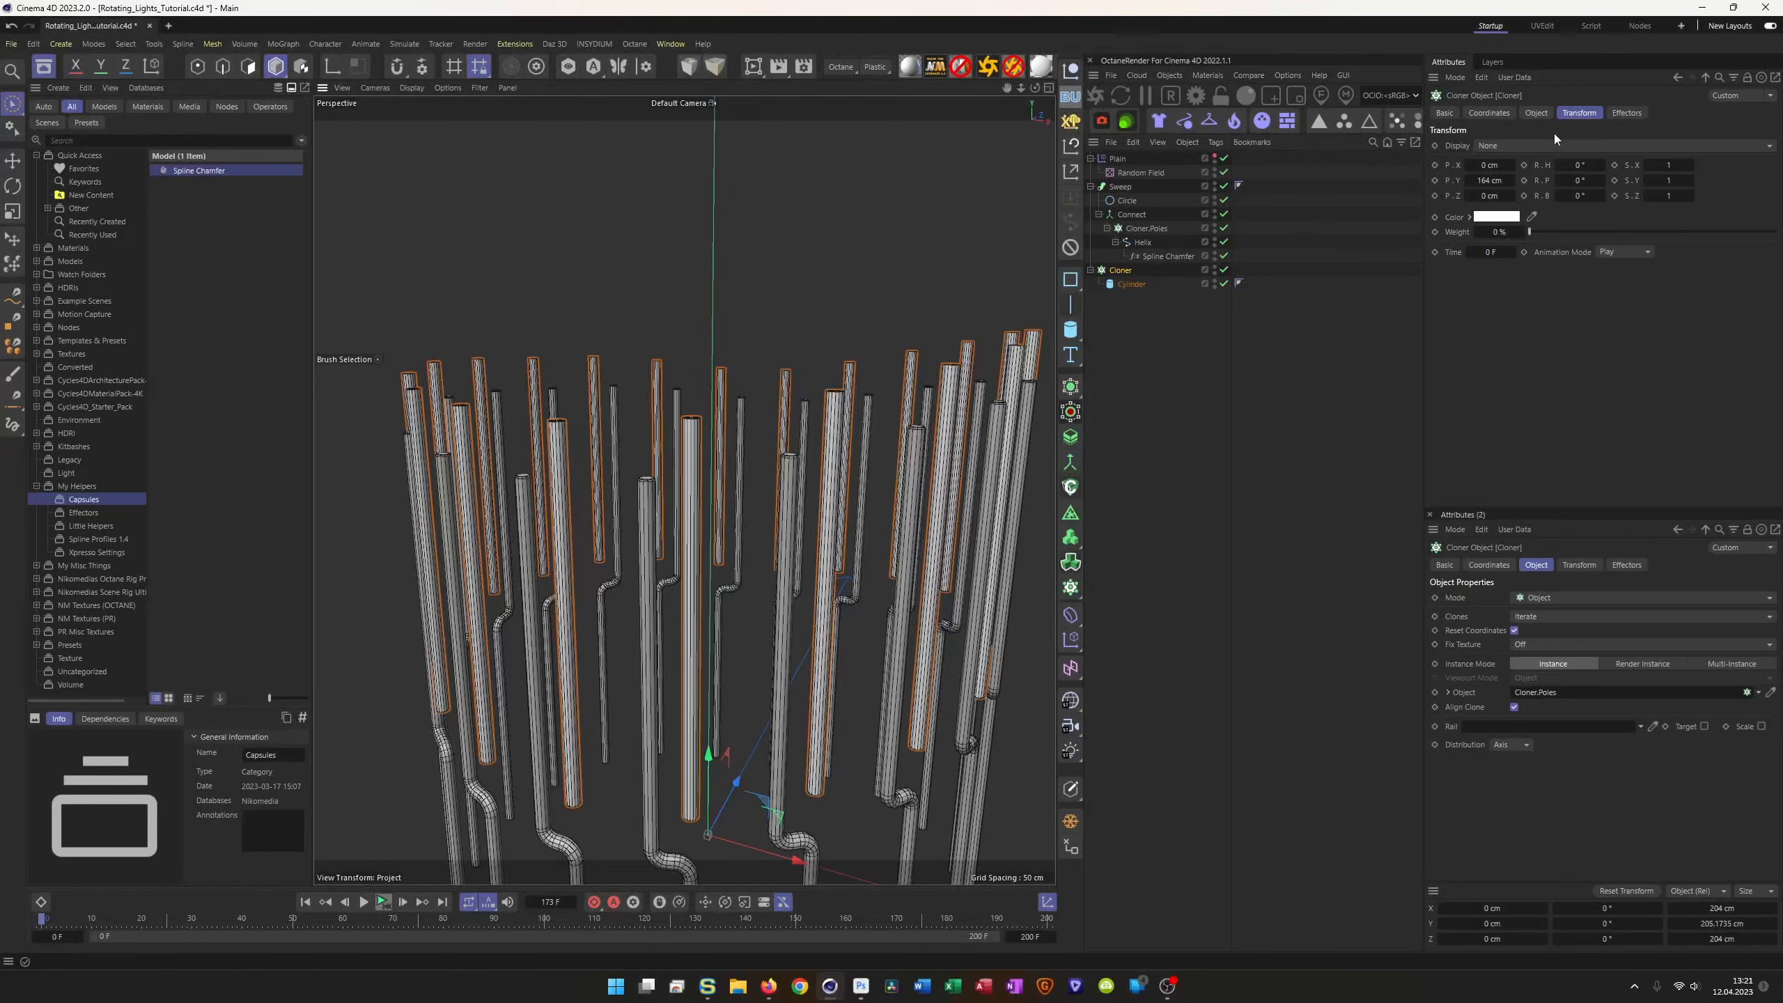
left_click_drag(1582, 180, 1584, 183)
type("90")
key("Return")
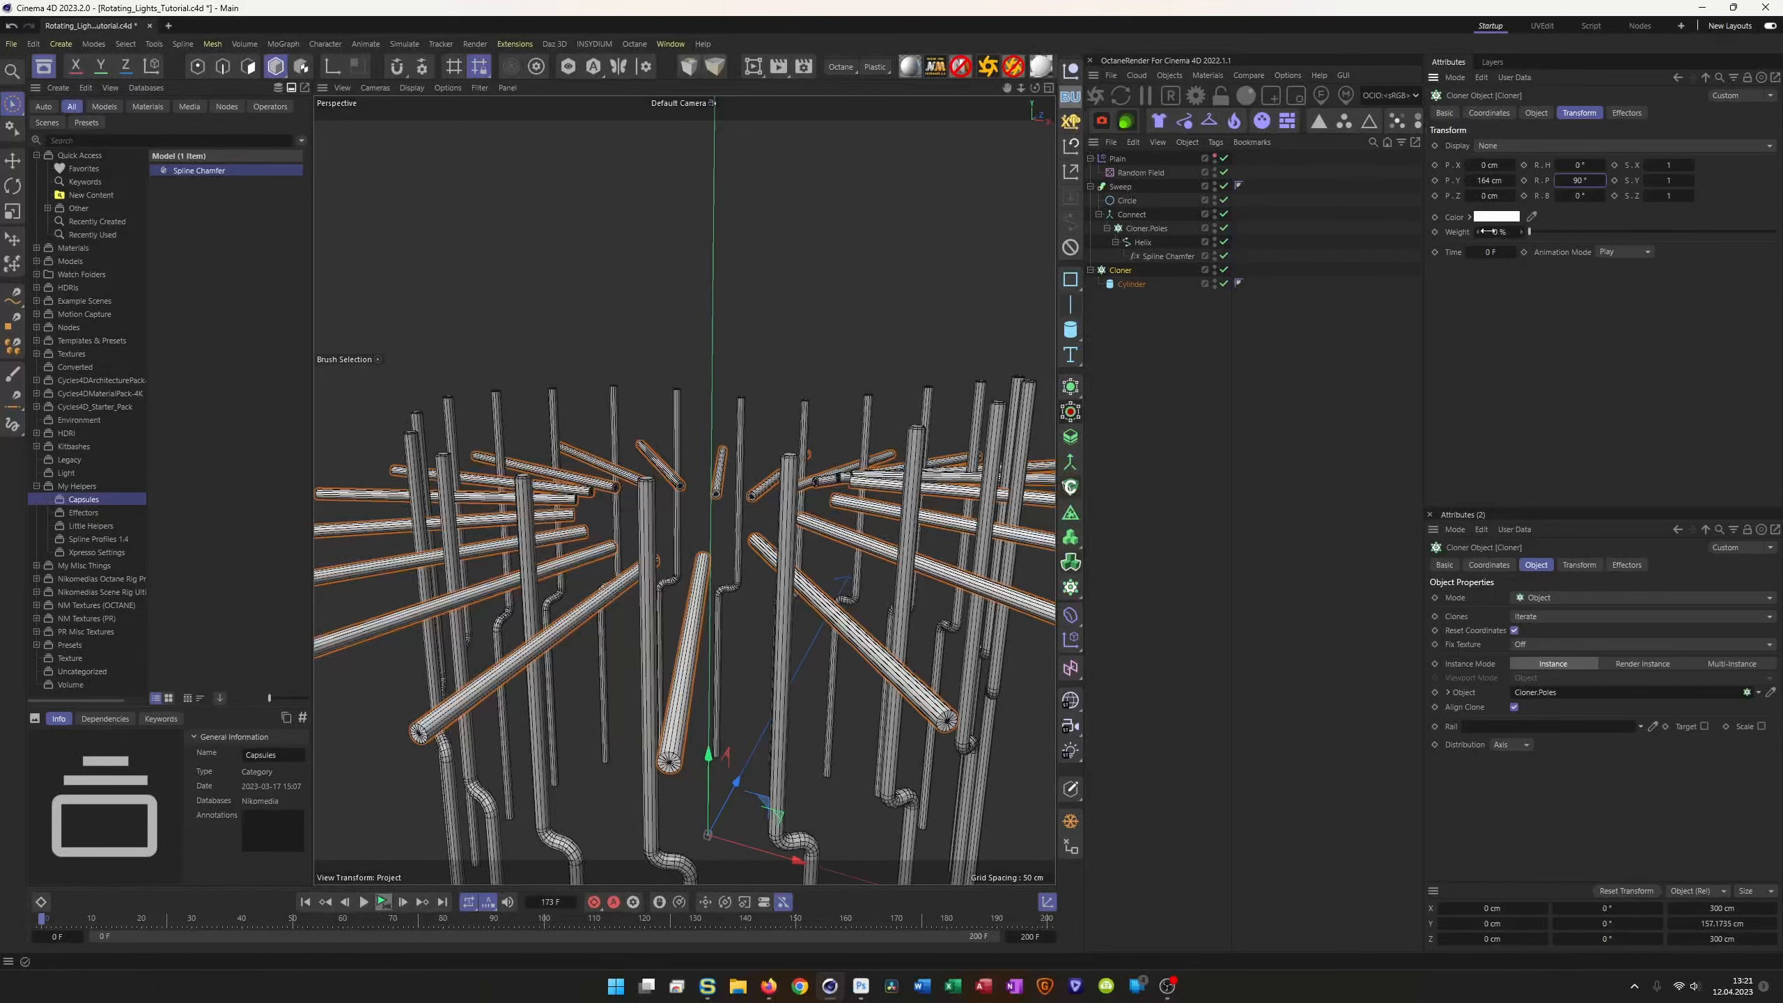
Step: Switch the cylinder cloner's distribution back to Count
left_click(1537, 112)
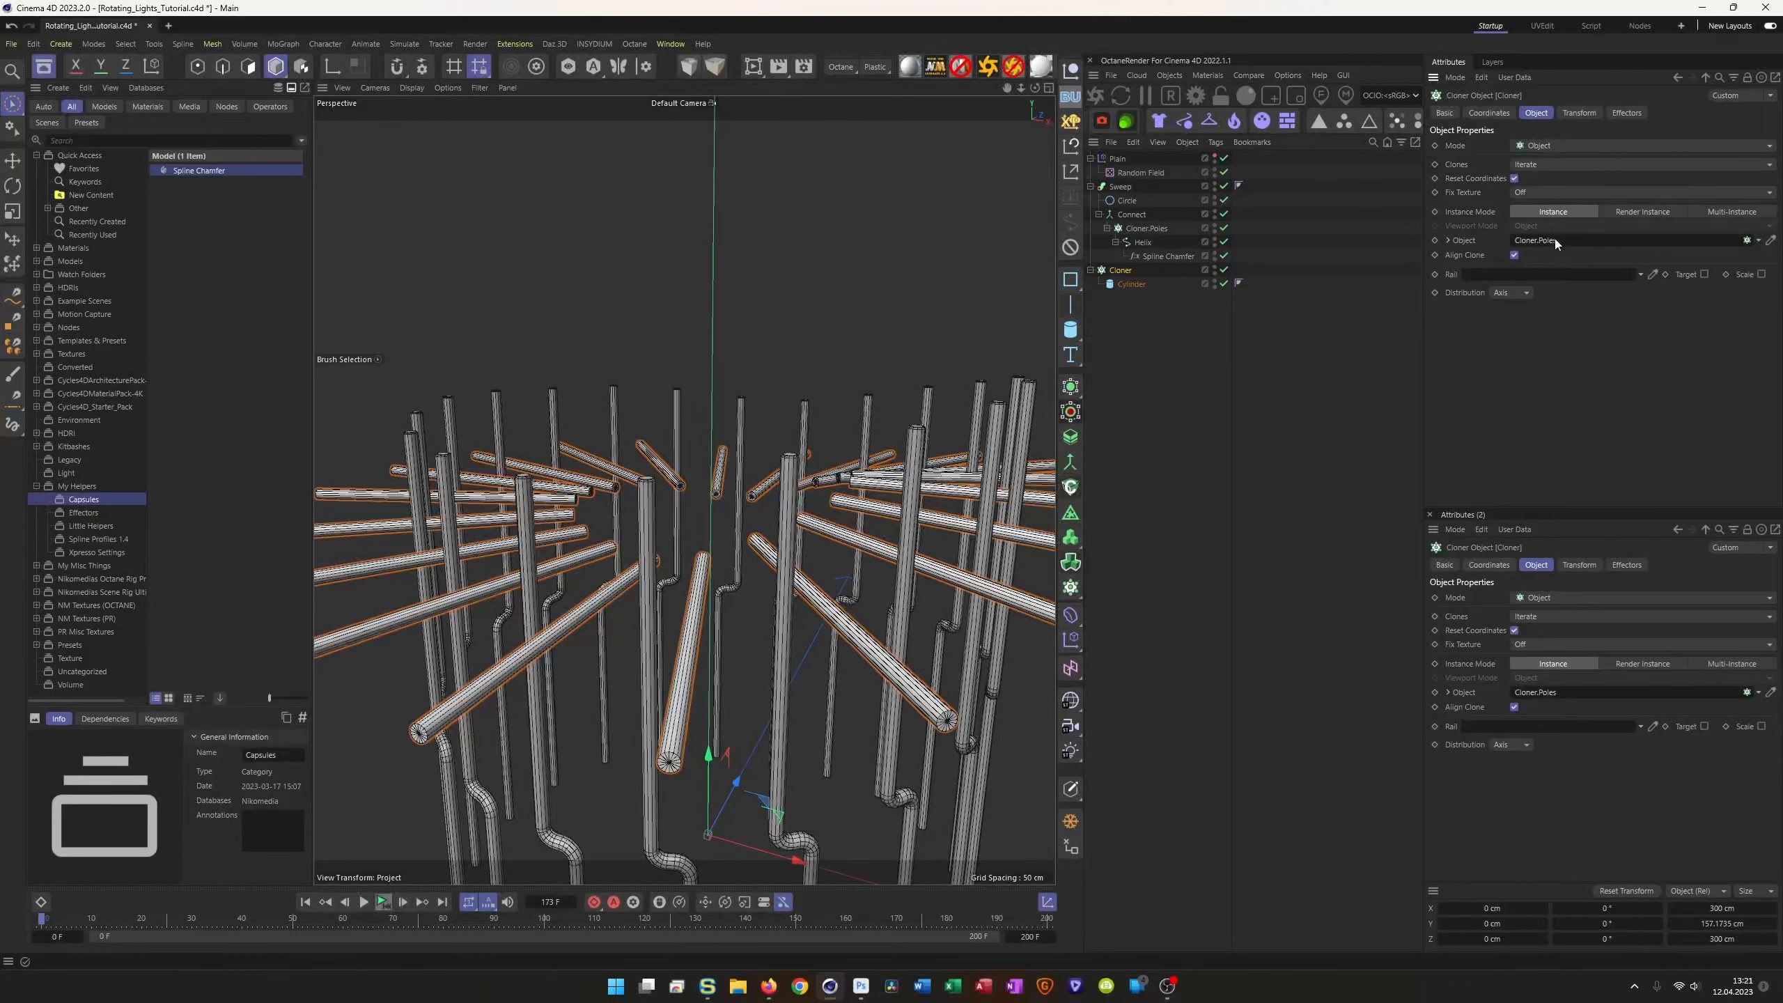
left_click(1513, 292)
left_click(1516, 324)
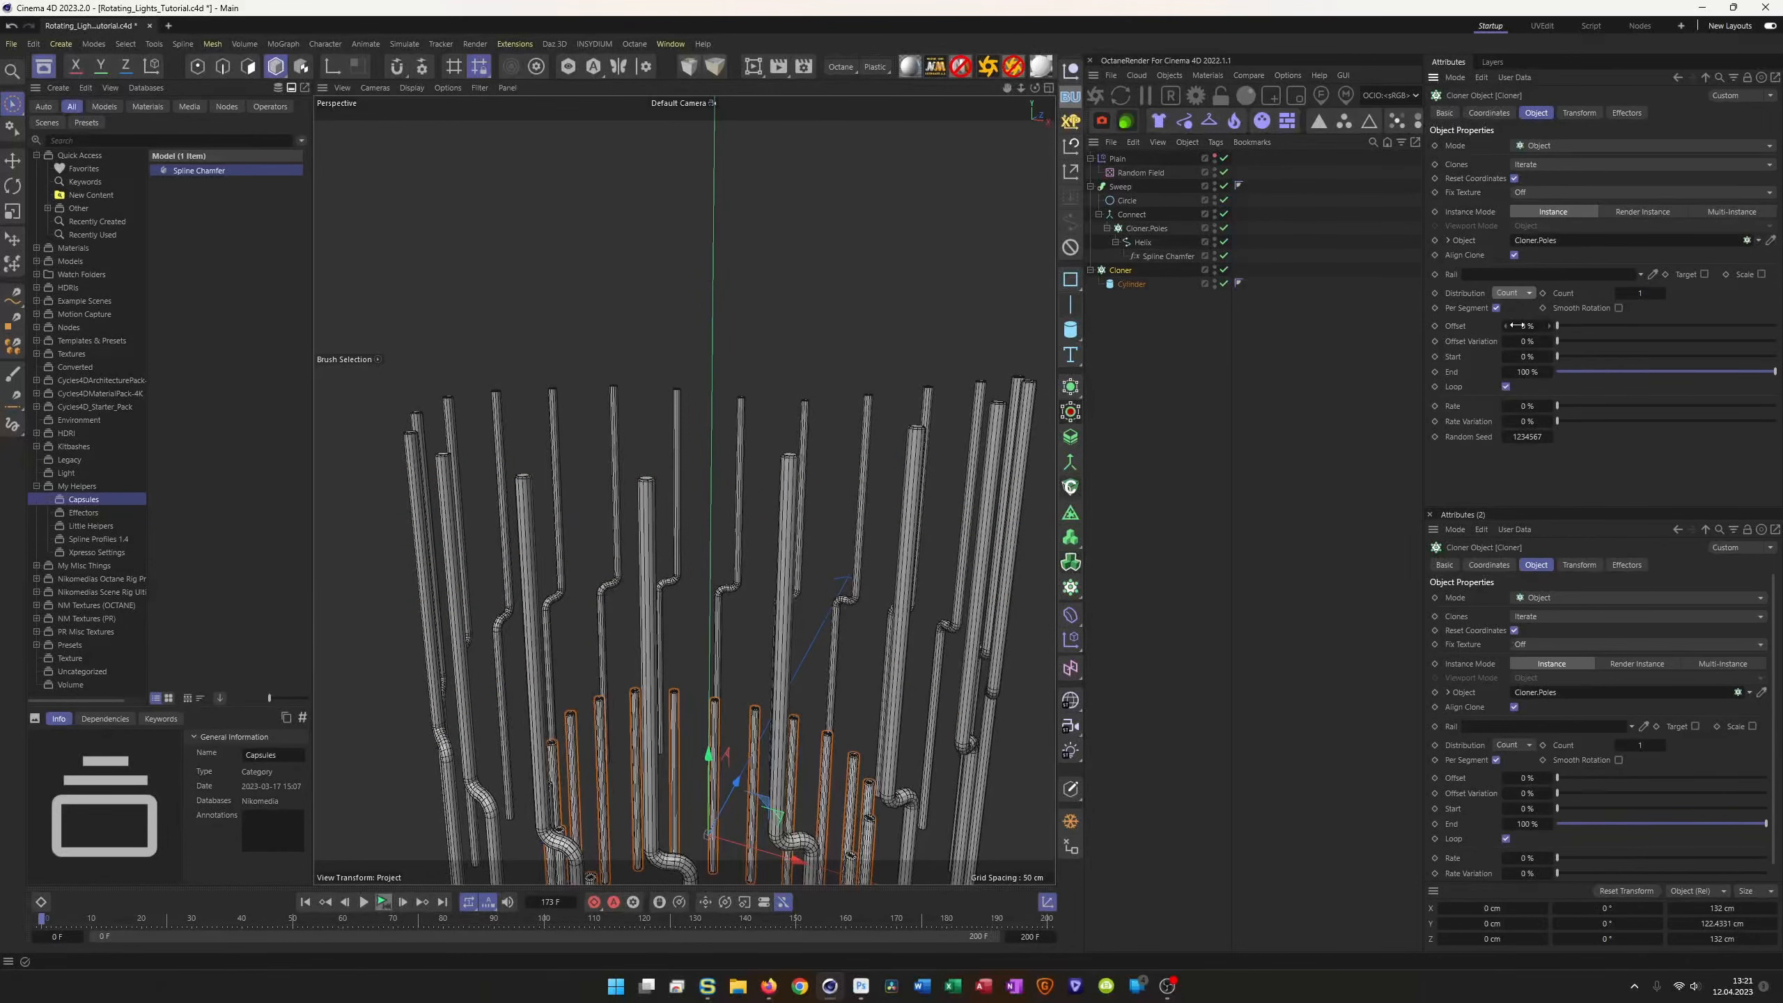
scroll(741, 625, "down", 3)
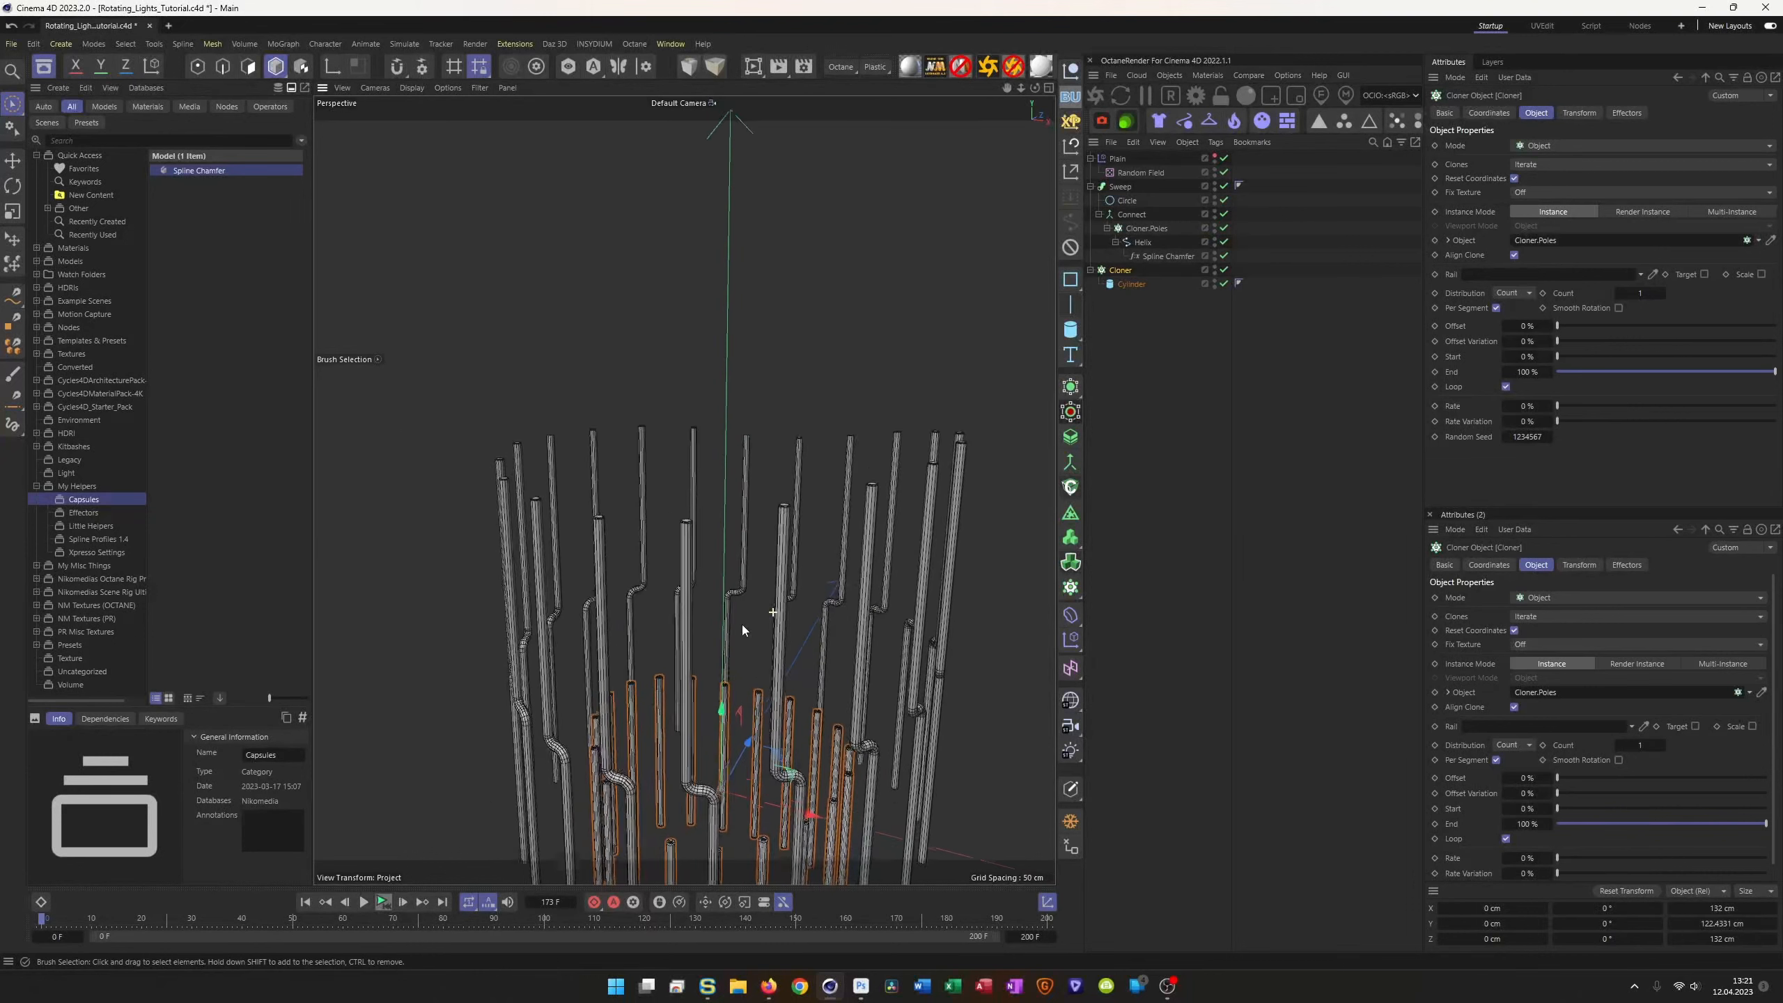
Step: Reset the cylinder clones' pitch rotation to 0° and their Y position to 0 cm
left_click(1570, 113)
double_click(1581, 180)
type("0")
key("Return")
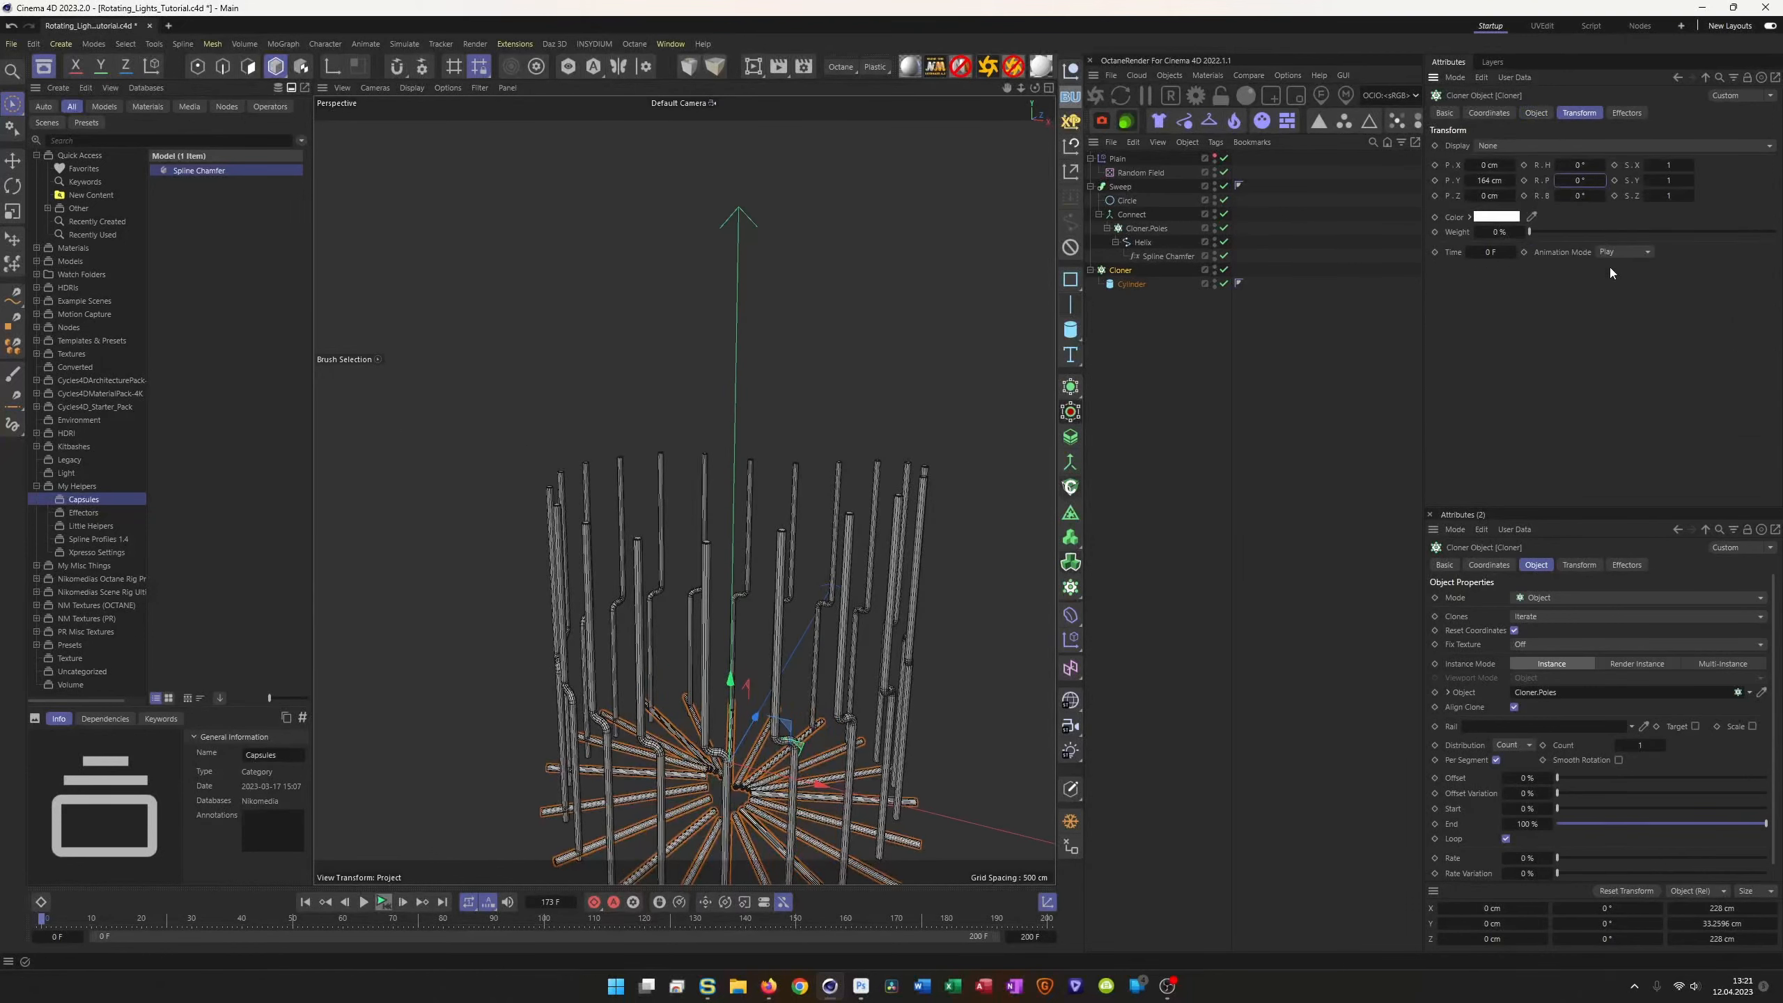
double_click(1490, 180)
type("0")
key("Return")
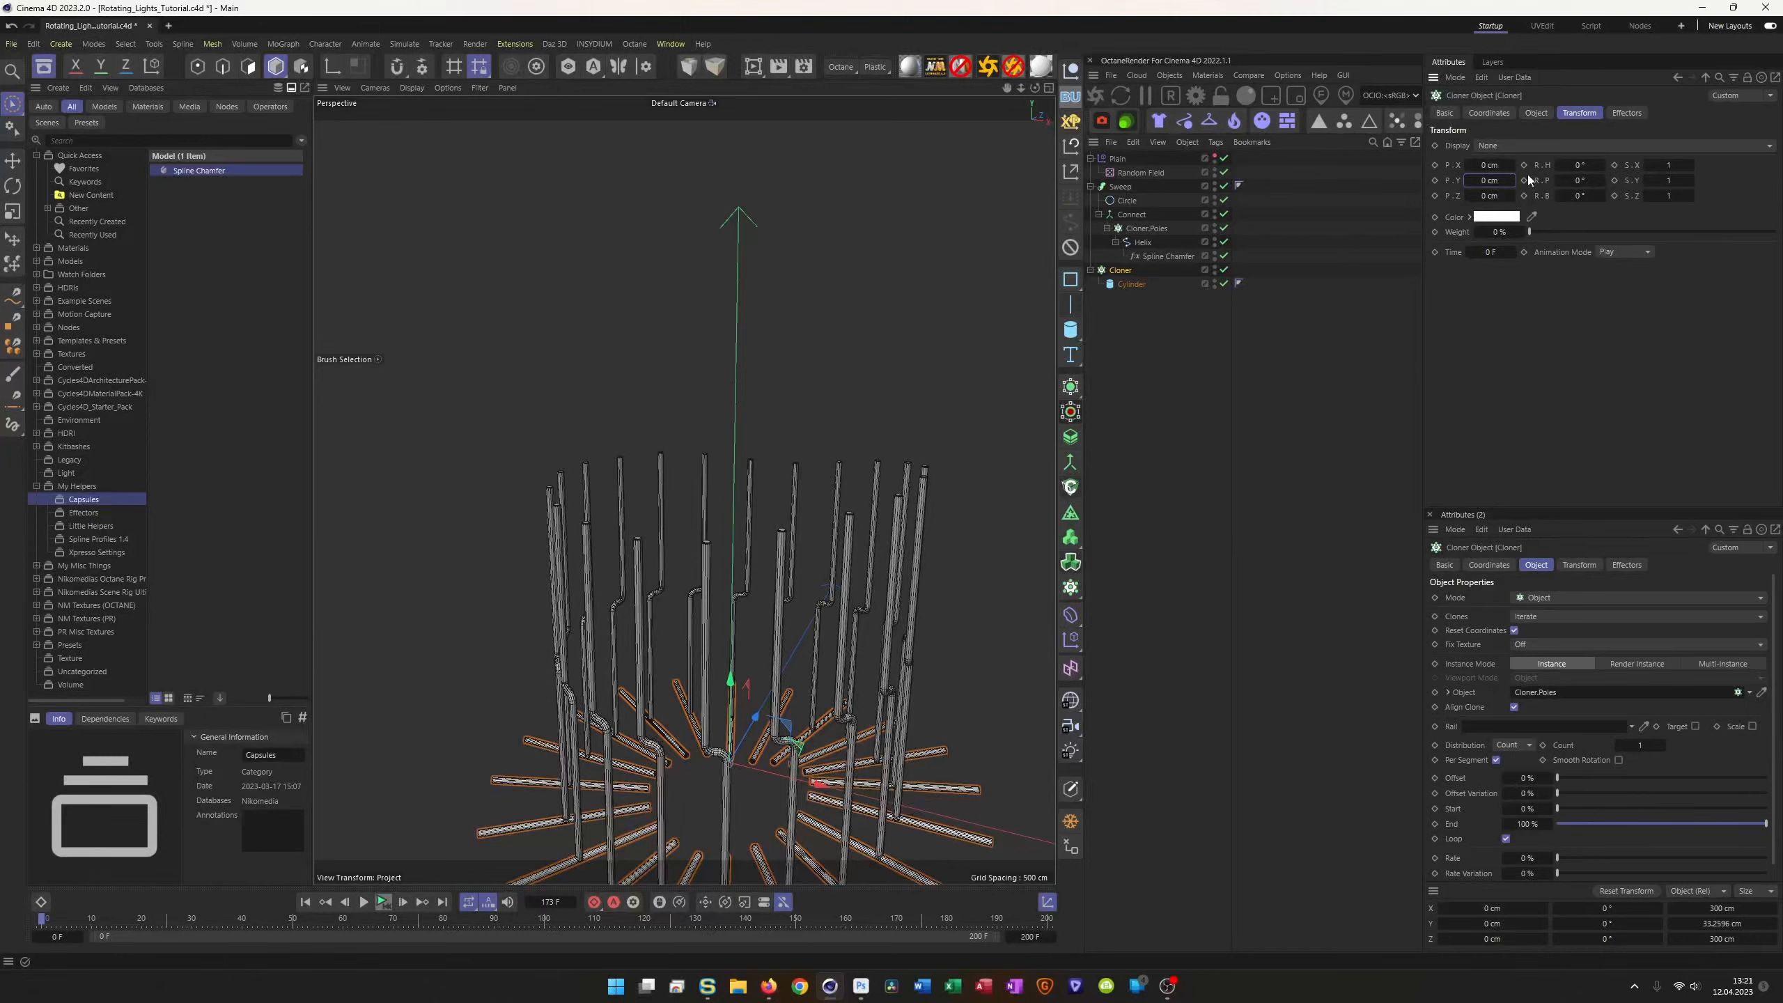
Step: Set the cylinder cloner's offset along the pole splines to 98 %
left_click(1537, 115)
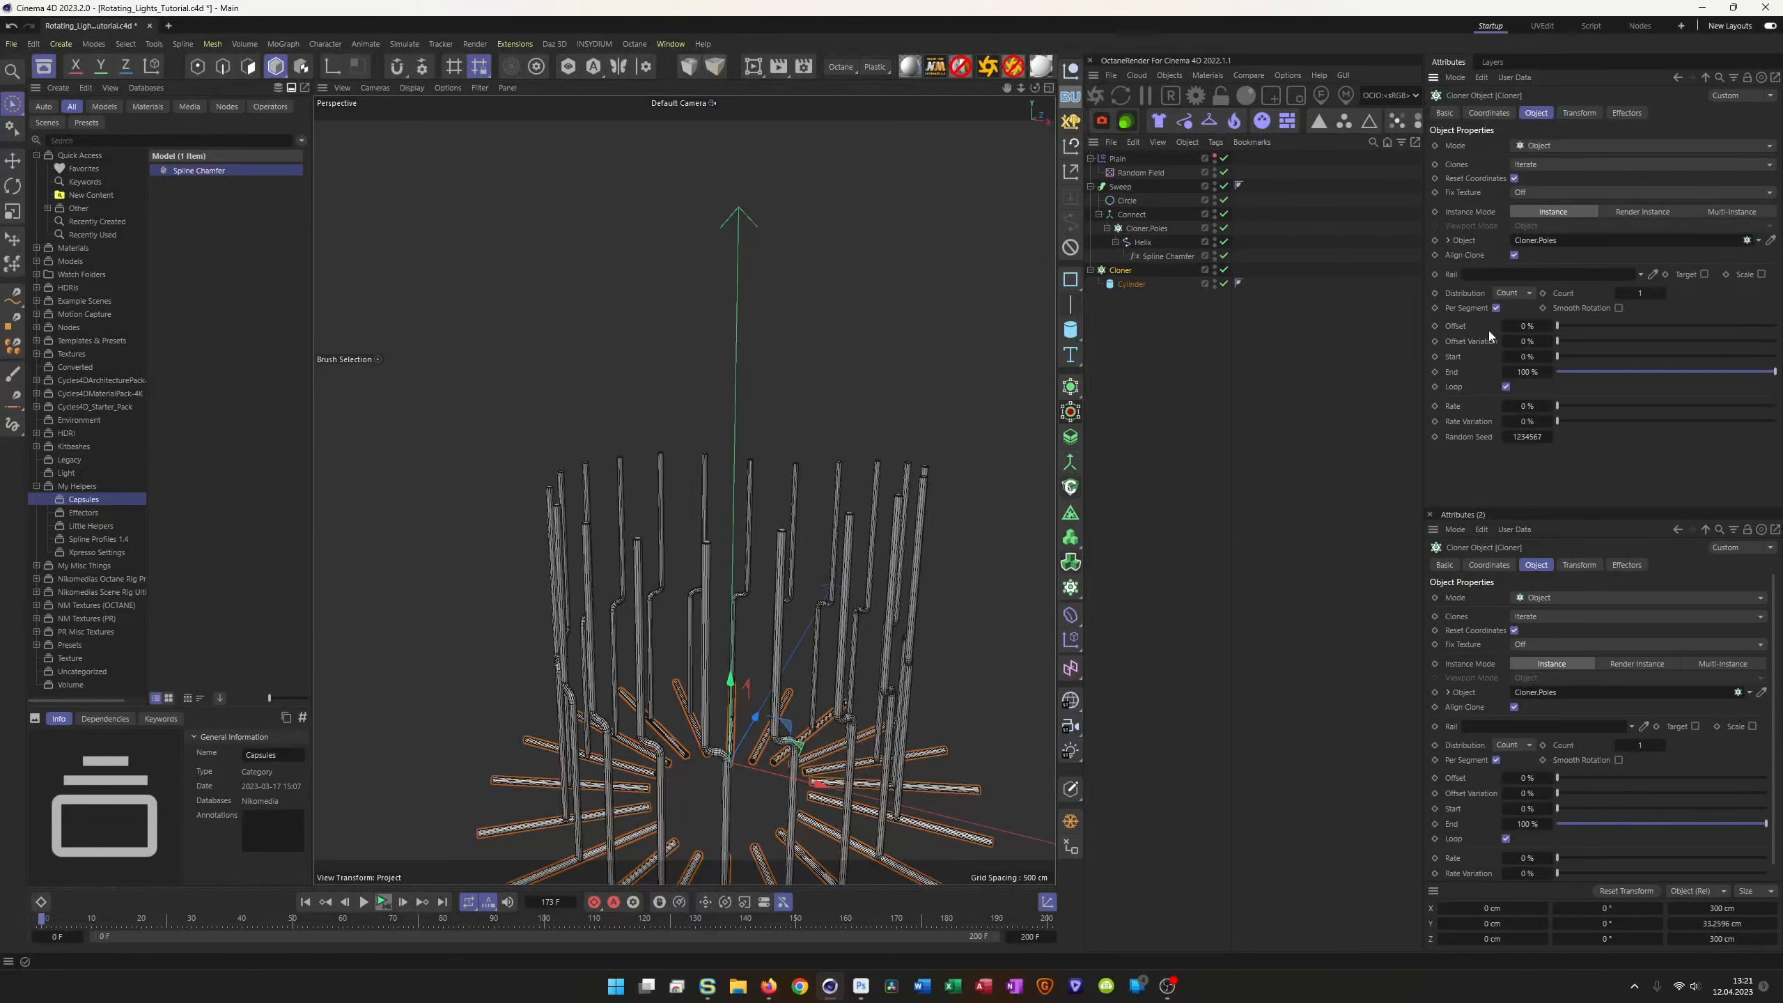
left_click_drag(1566, 328, 1771, 311)
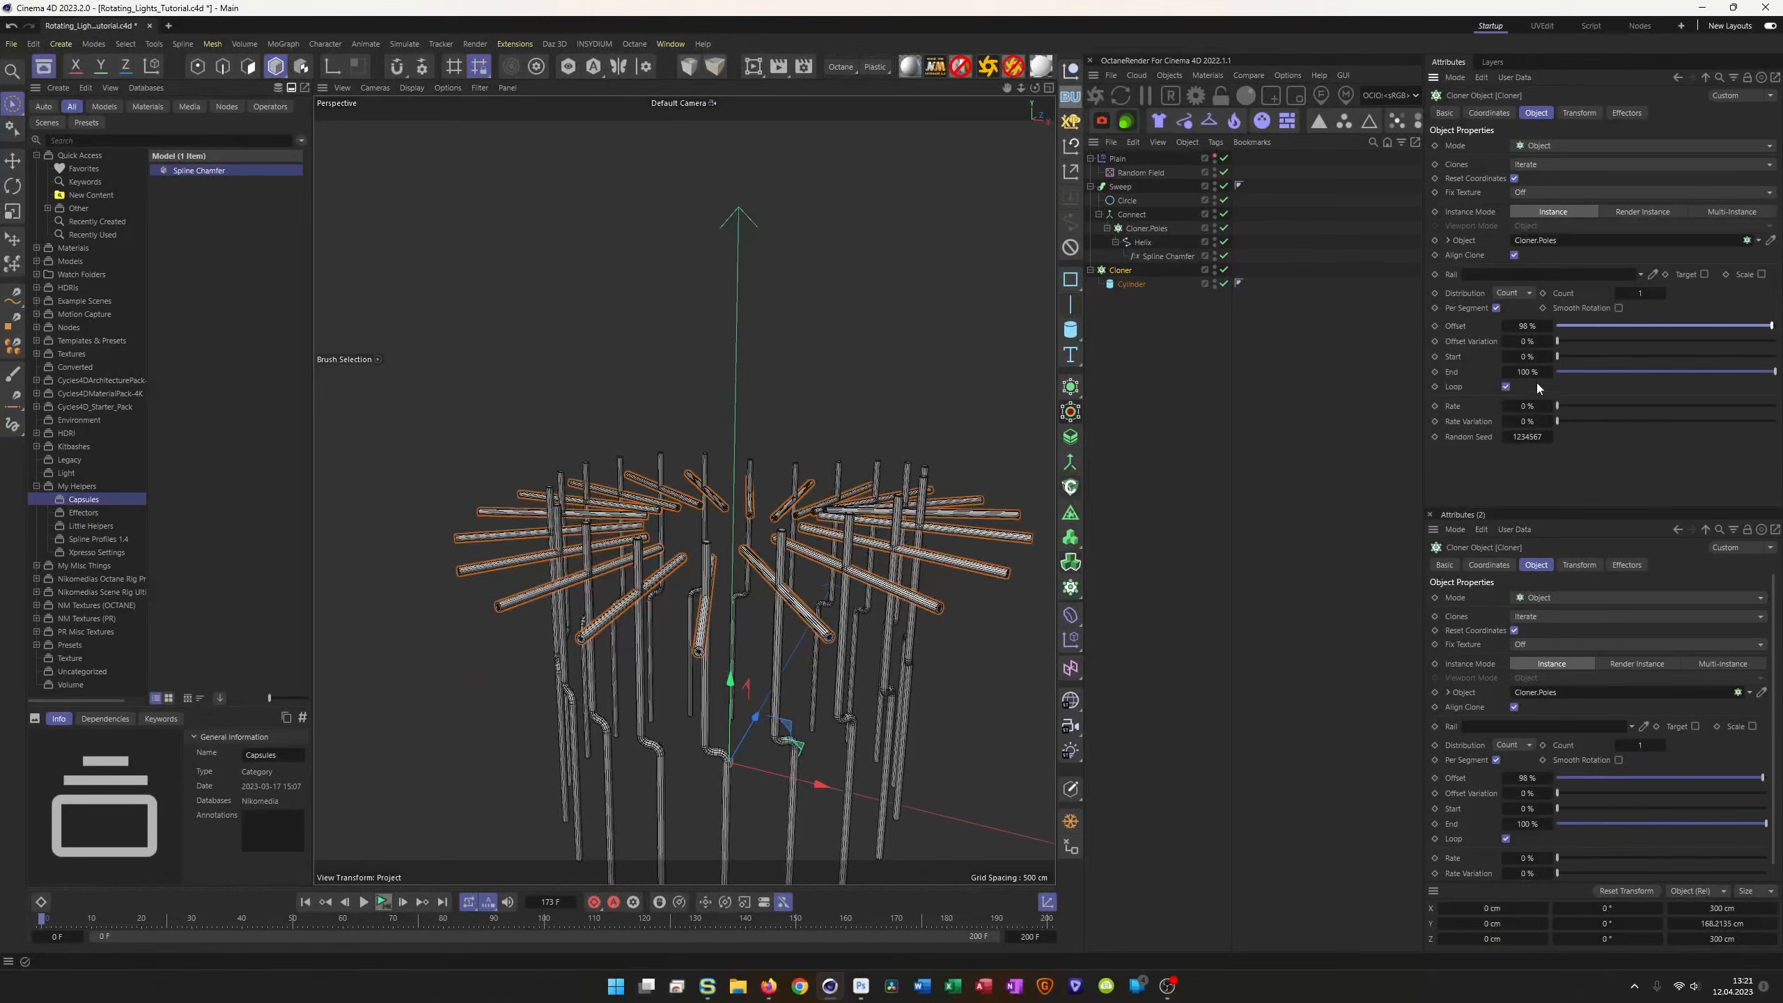
Step: Disable looping on the cylinder cloner and set its offset along the pole splines to 99.5 %
left_click(1505, 388)
left_click_drag(1736, 322, 1780, 322)
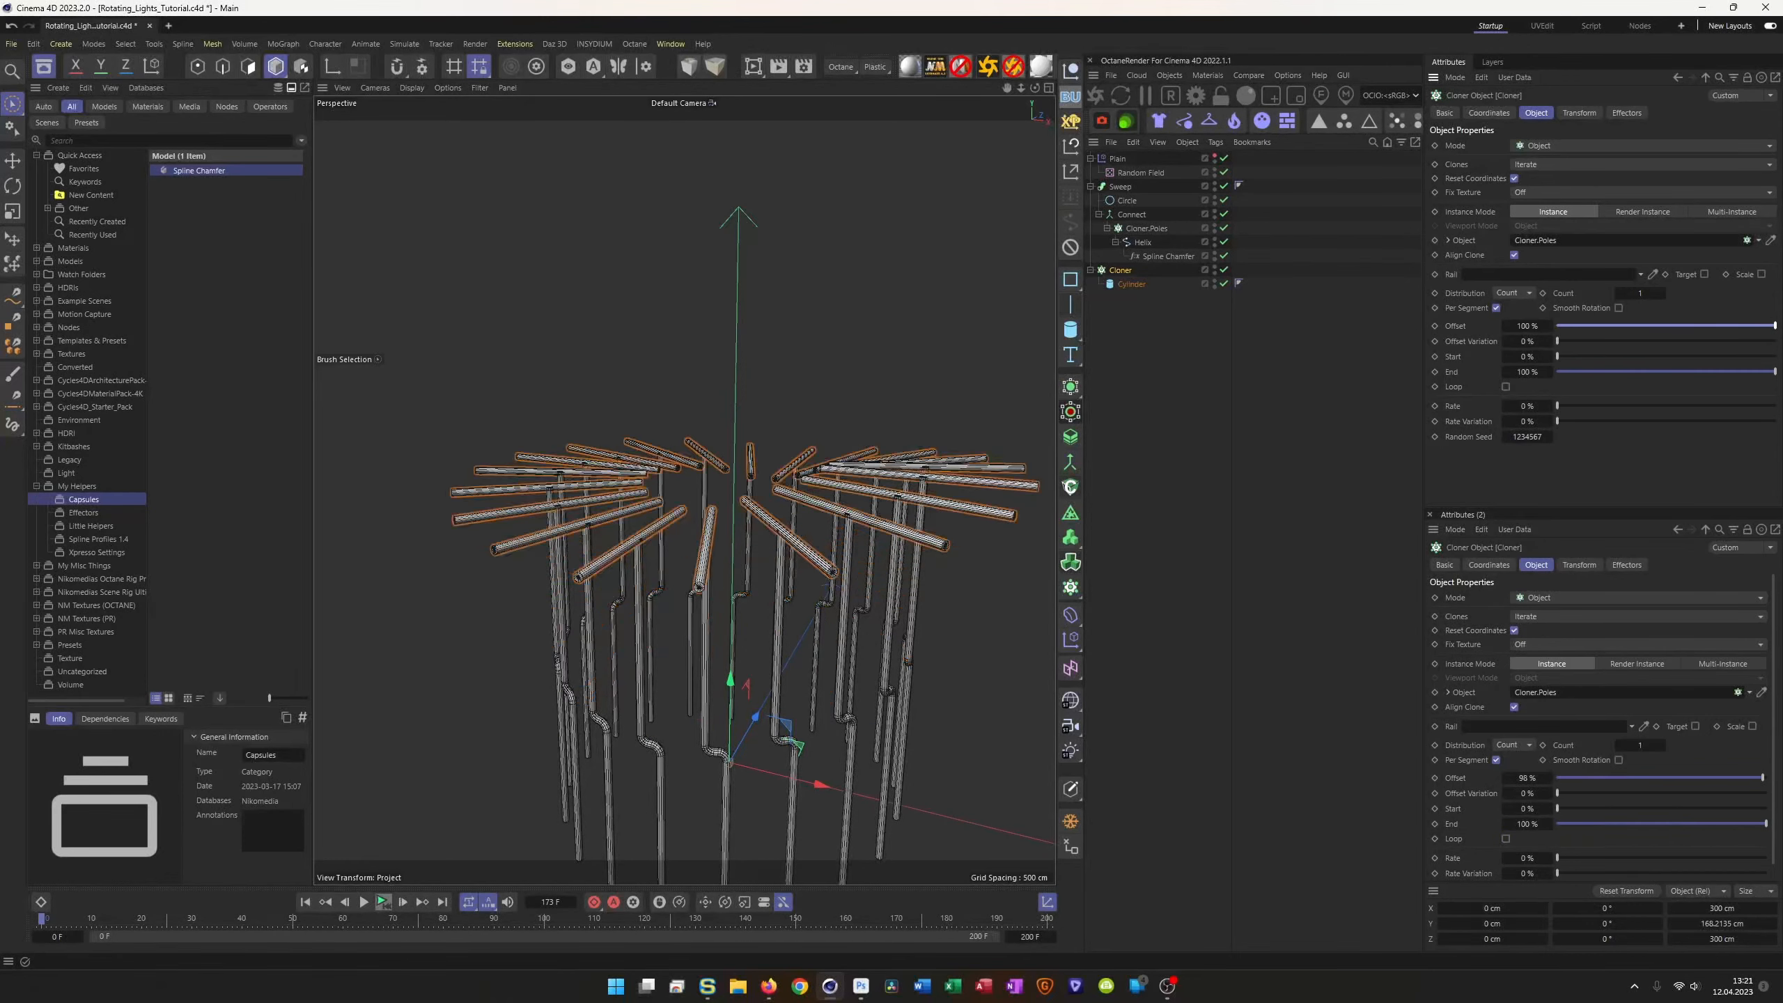
scroll(724, 546, "up", 5)
left_click_drag(724, 546, 876, 524, "alt")
mouse_move(871, 388)
left_mouse_down("alt")
mouse_move(821, 390)
mouse_move(819, 420)
mouse_move(852, 426)
mouse_move(923, 371)
left_mouse_up("alt")
scroll(927, 376, "up", 5)
scroll(928, 376, "up", 2)
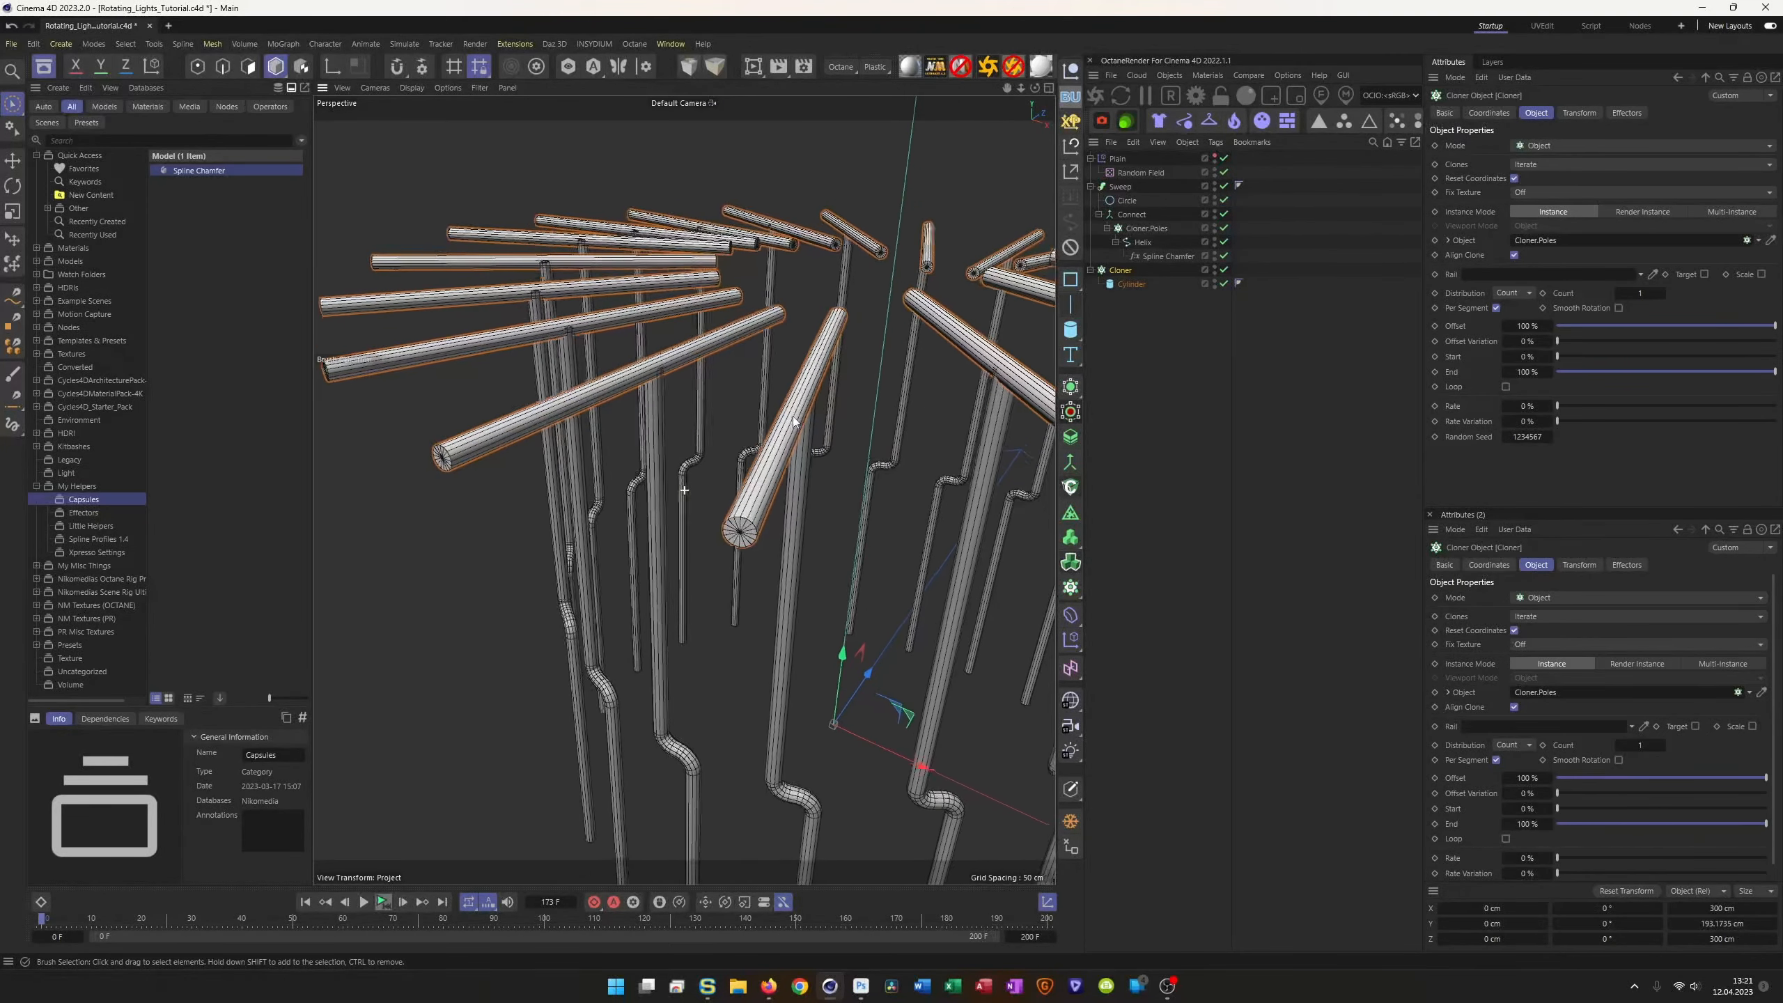
scroll(928, 377, "up", 2)
left_click_drag(1504, 327, 1505, 328)
Step: Shift the cylinder clones beside the poles with a transform X position of -4 cm
mouse_move(823, 437)
left_mouse_down("alt")
mouse_move(633, 469)
mouse_move(772, 459)
mouse_move(774, 441)
mouse_move(722, 435)
left_mouse_up("alt")
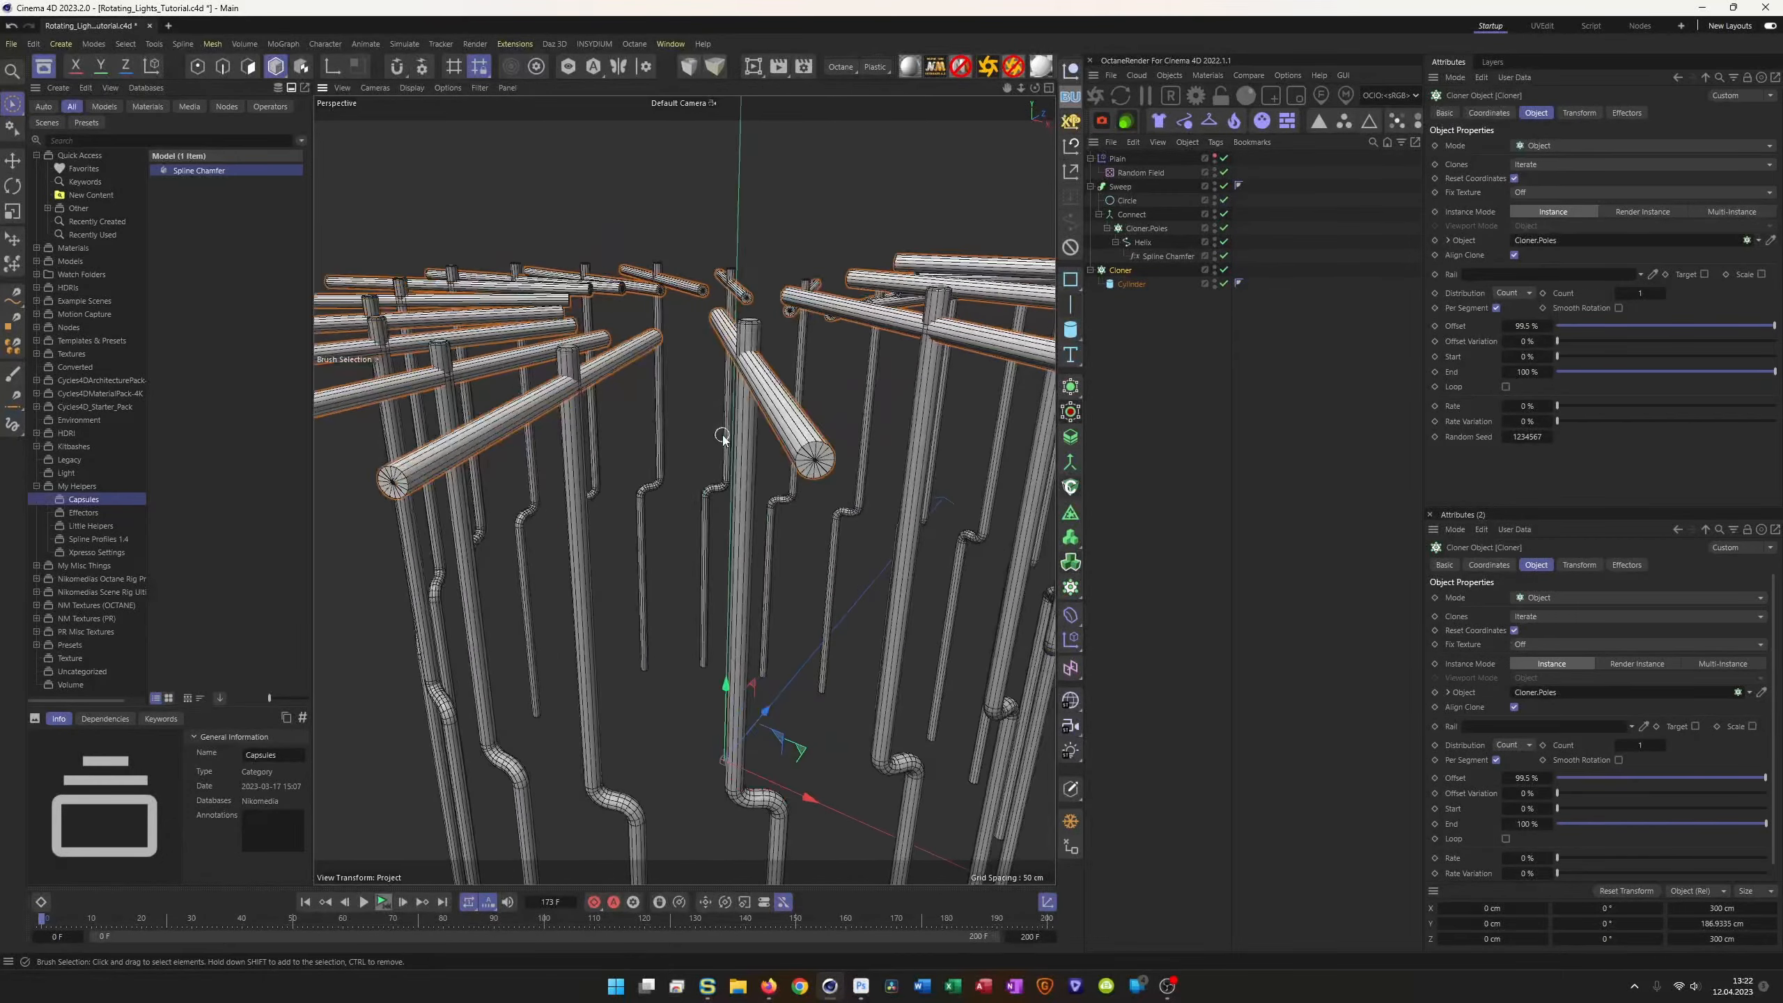
scroll(564, 390, "up", 4)
left_click_drag(588, 357, 592, 390, "alt")
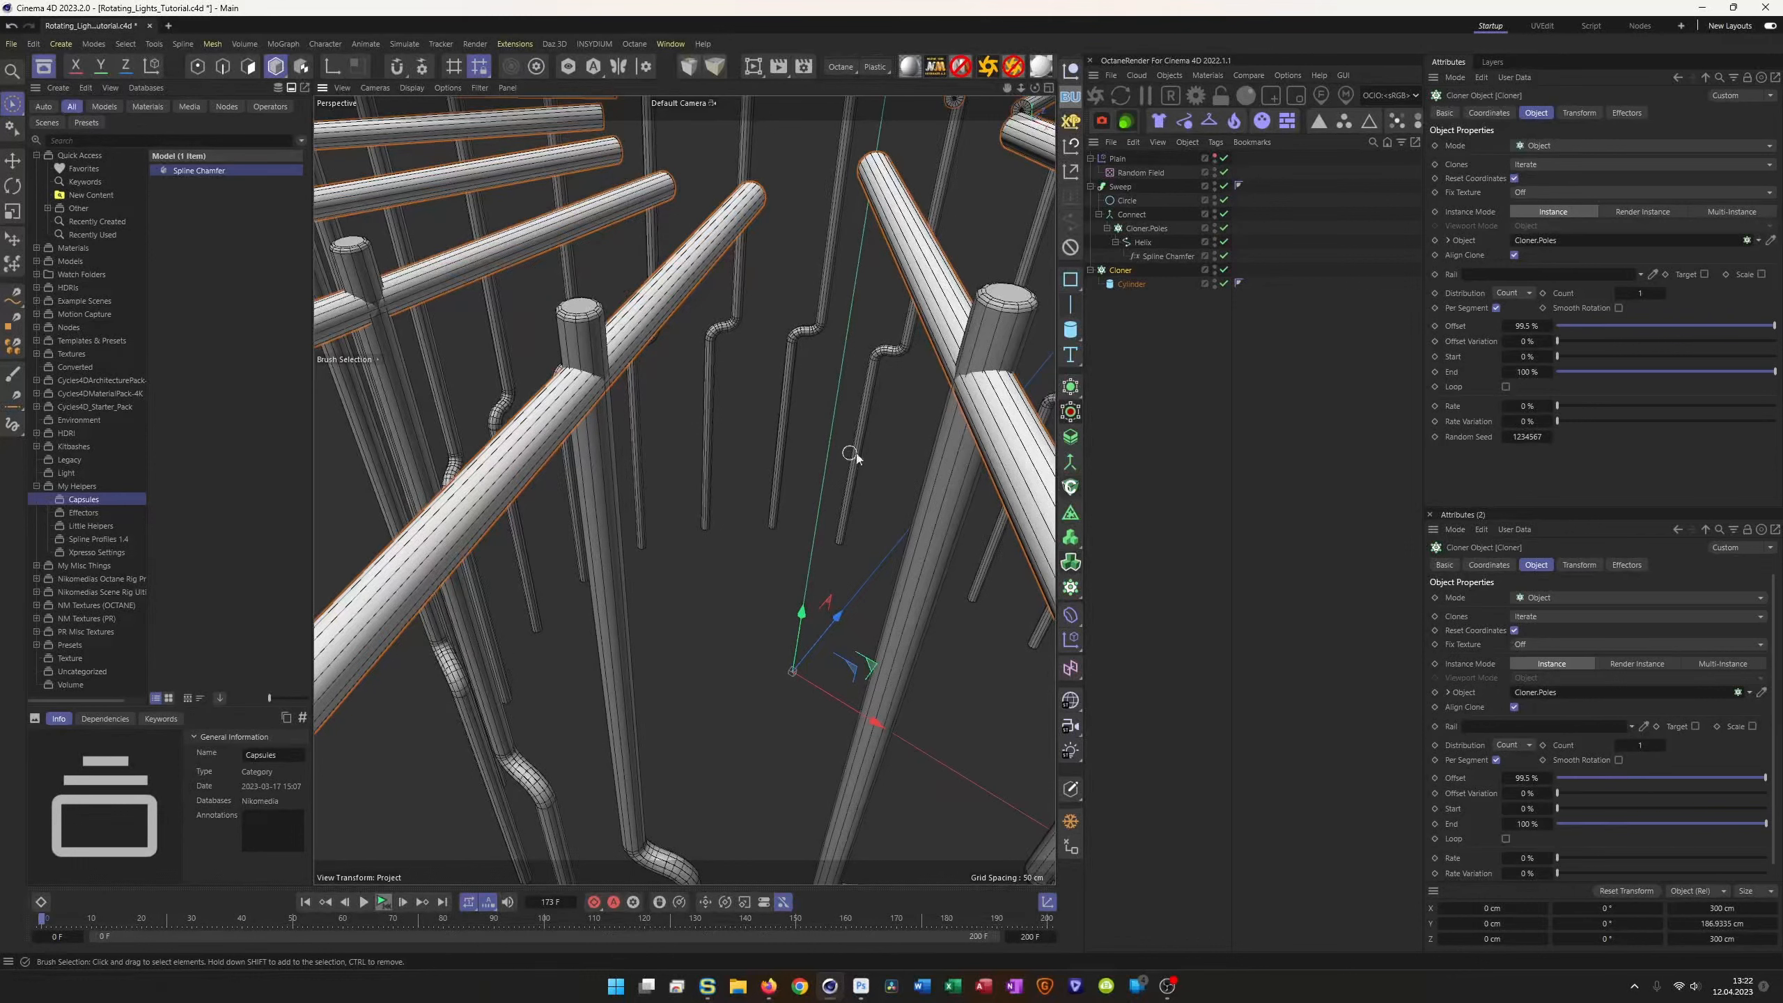
left_click(1581, 113)
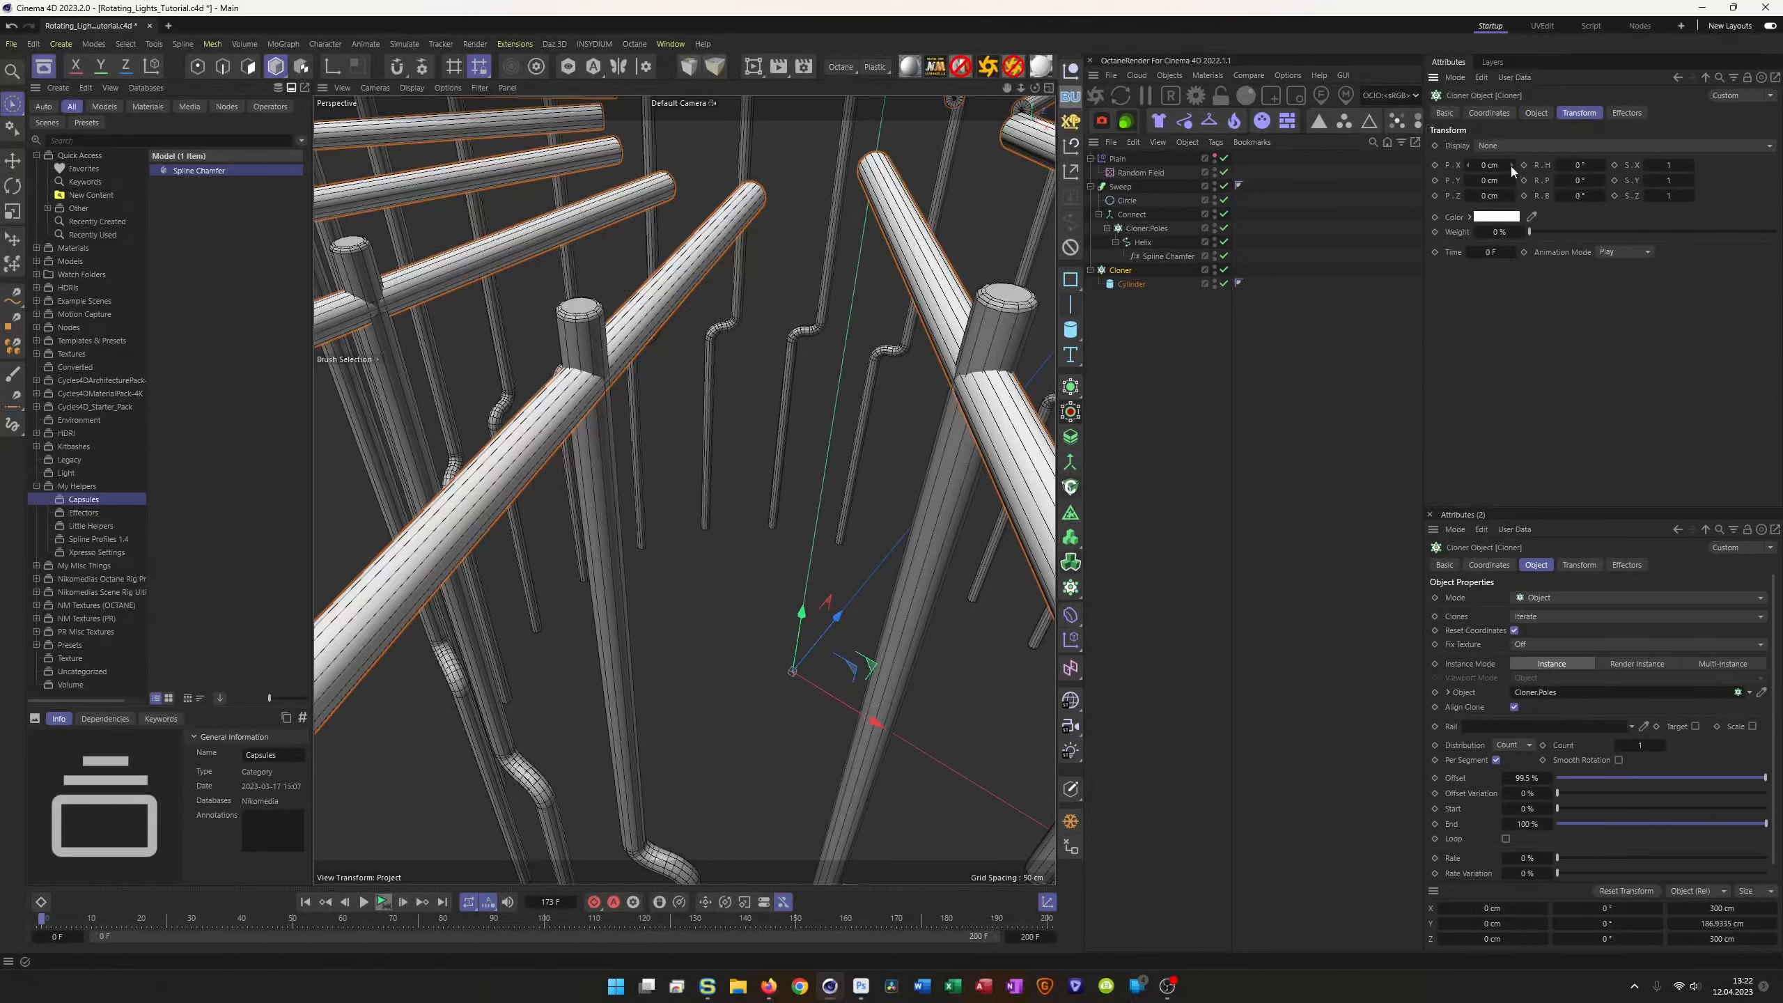
left_click_drag(1469, 166, 1470, 171)
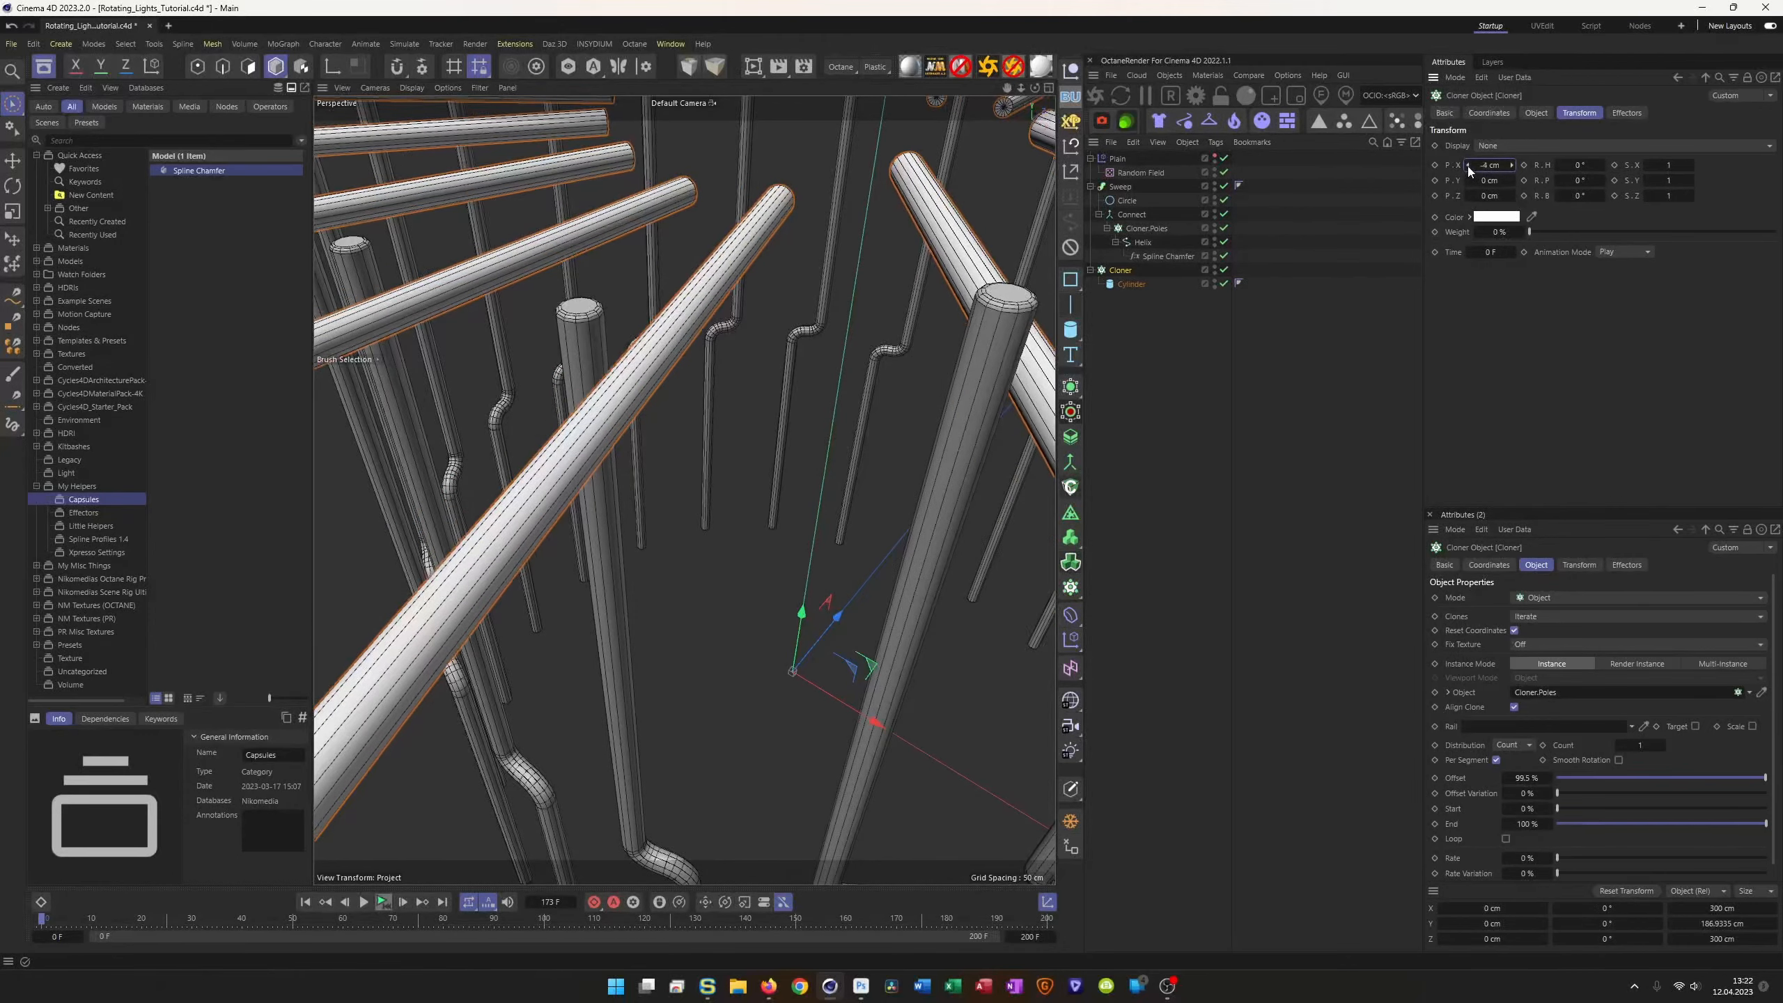
left_click_drag(615, 369, 516, 390, "alt")
right_click_drag(516, 390, 446, 434, "alt")
middle_click_drag(584, 408, 711, 420, "alt")
left_click_drag(713, 422, 779, 444, "alt")
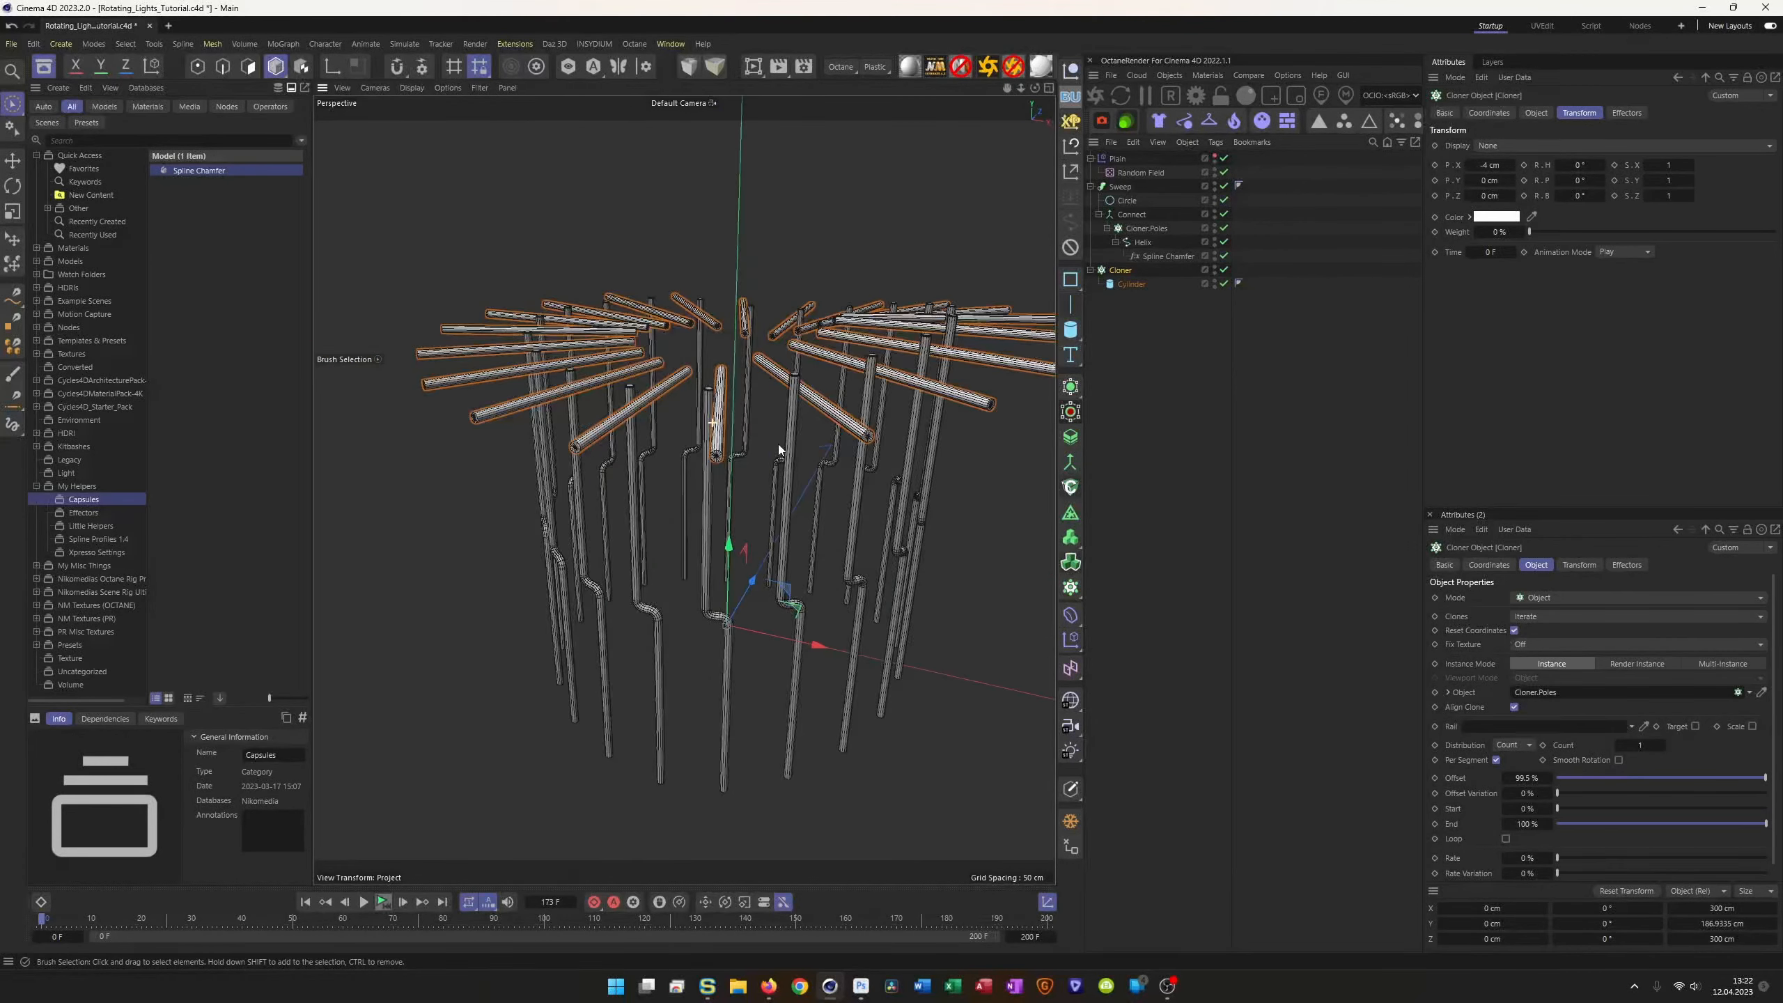
right_click_drag(727, 396, 818, 372, "alt")
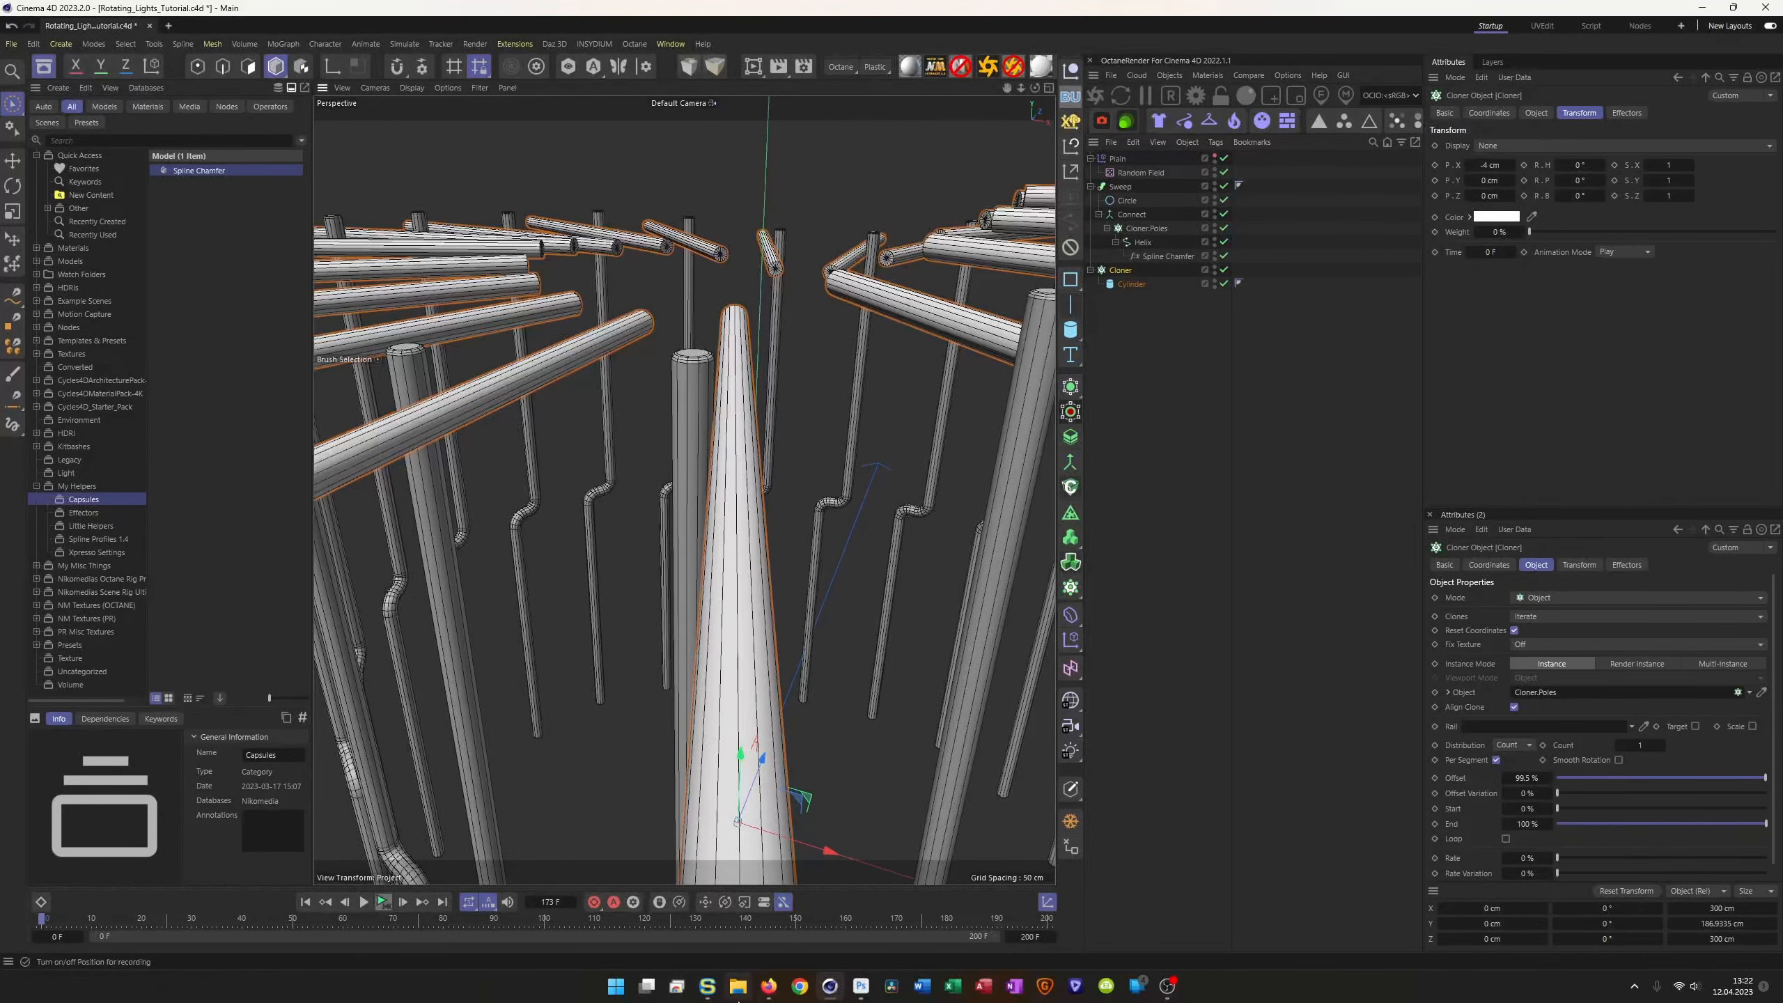
Step: Switch to Firefox, examine how the lights attach to the poles at 0:11 in the reference video, and return to Cinema 4D
left_click(770, 986)
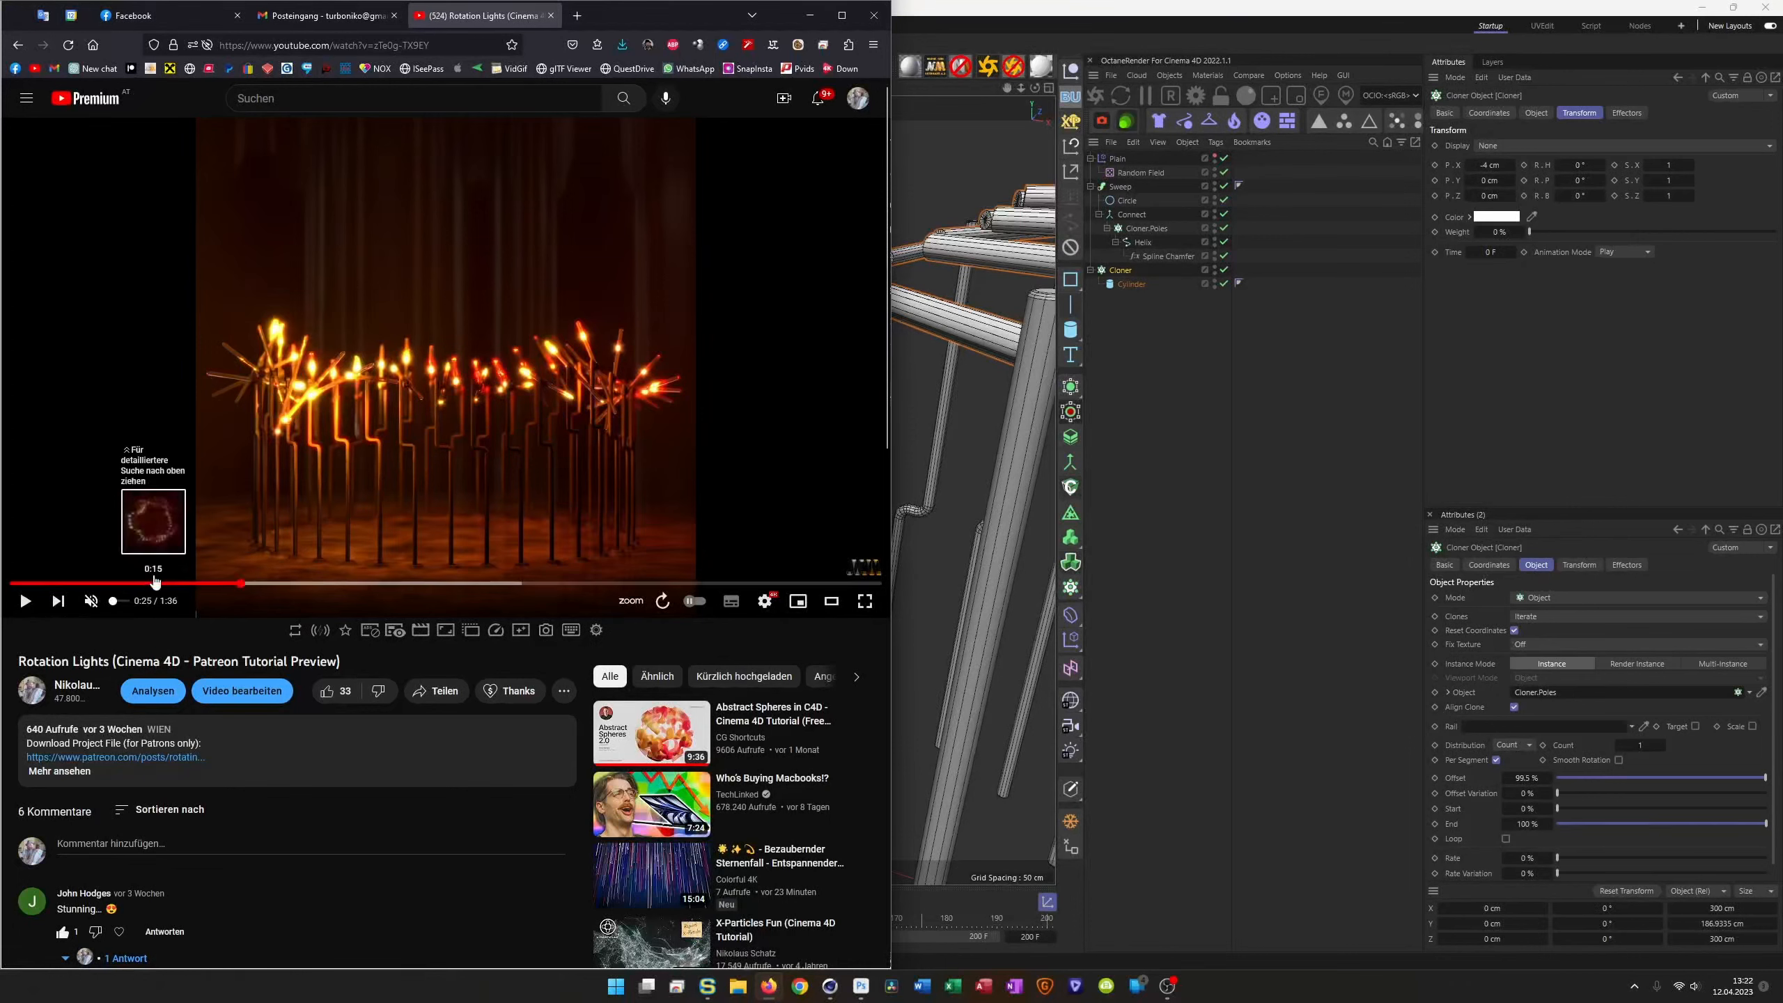
left_click(119, 583)
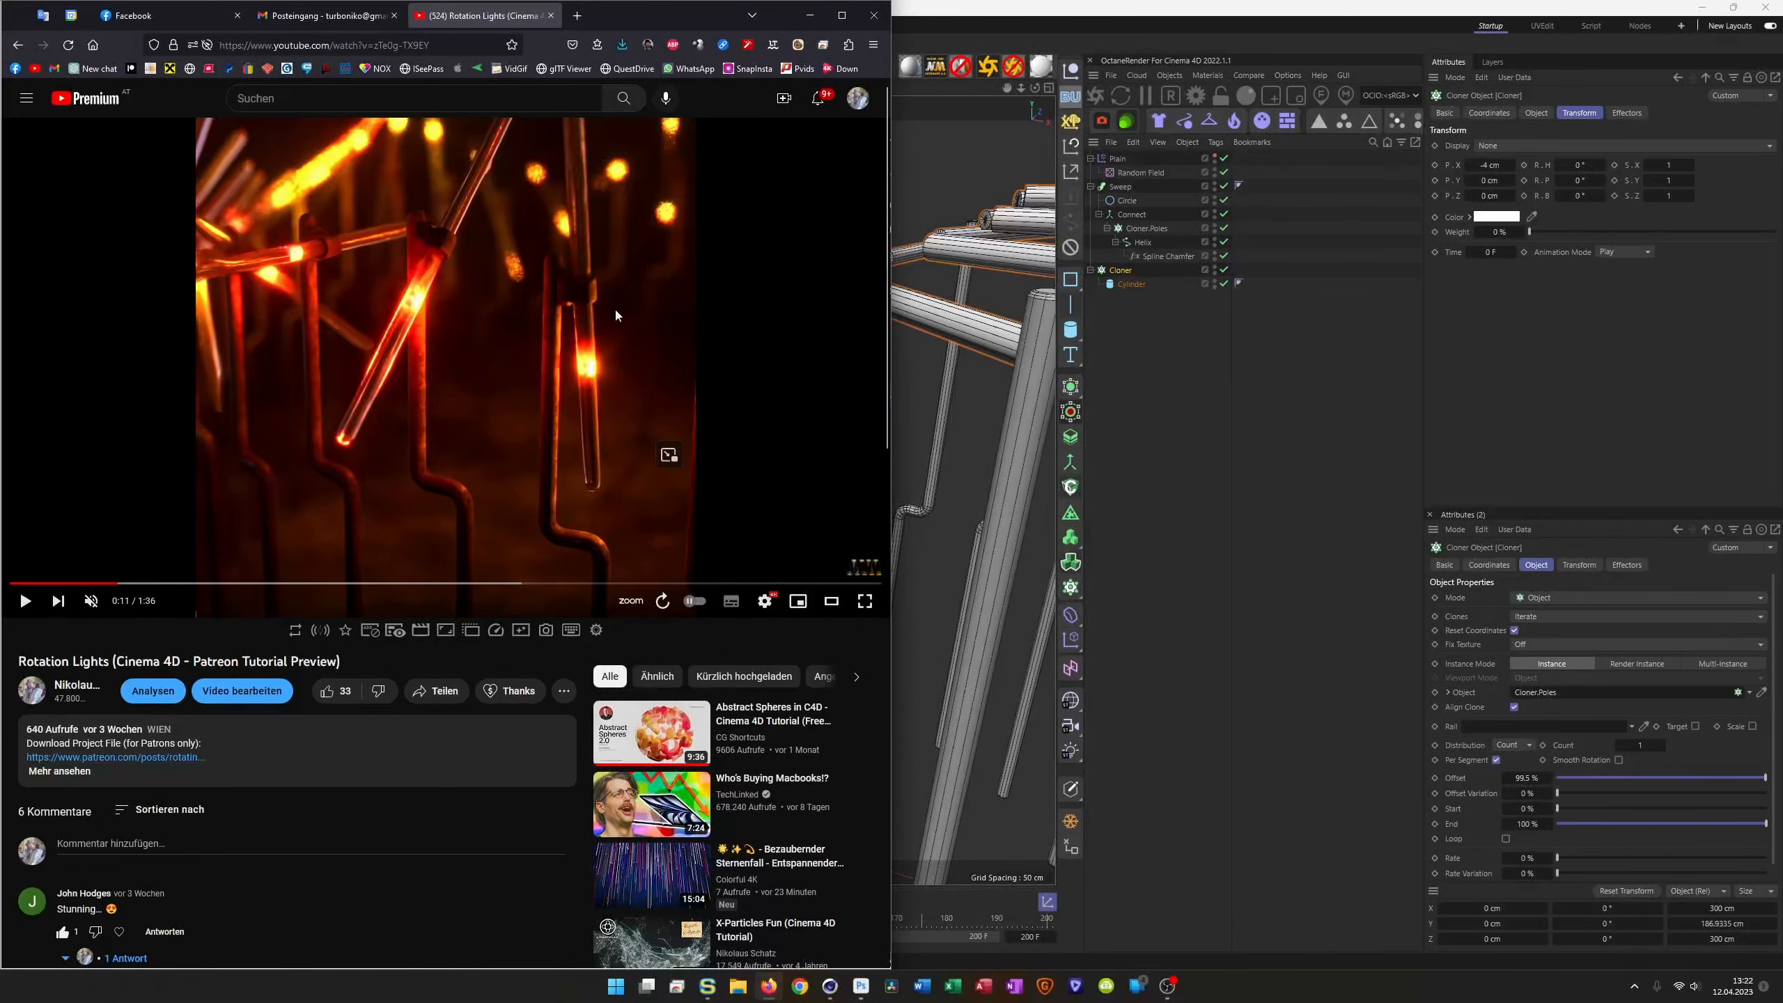
left_click(1250, 31)
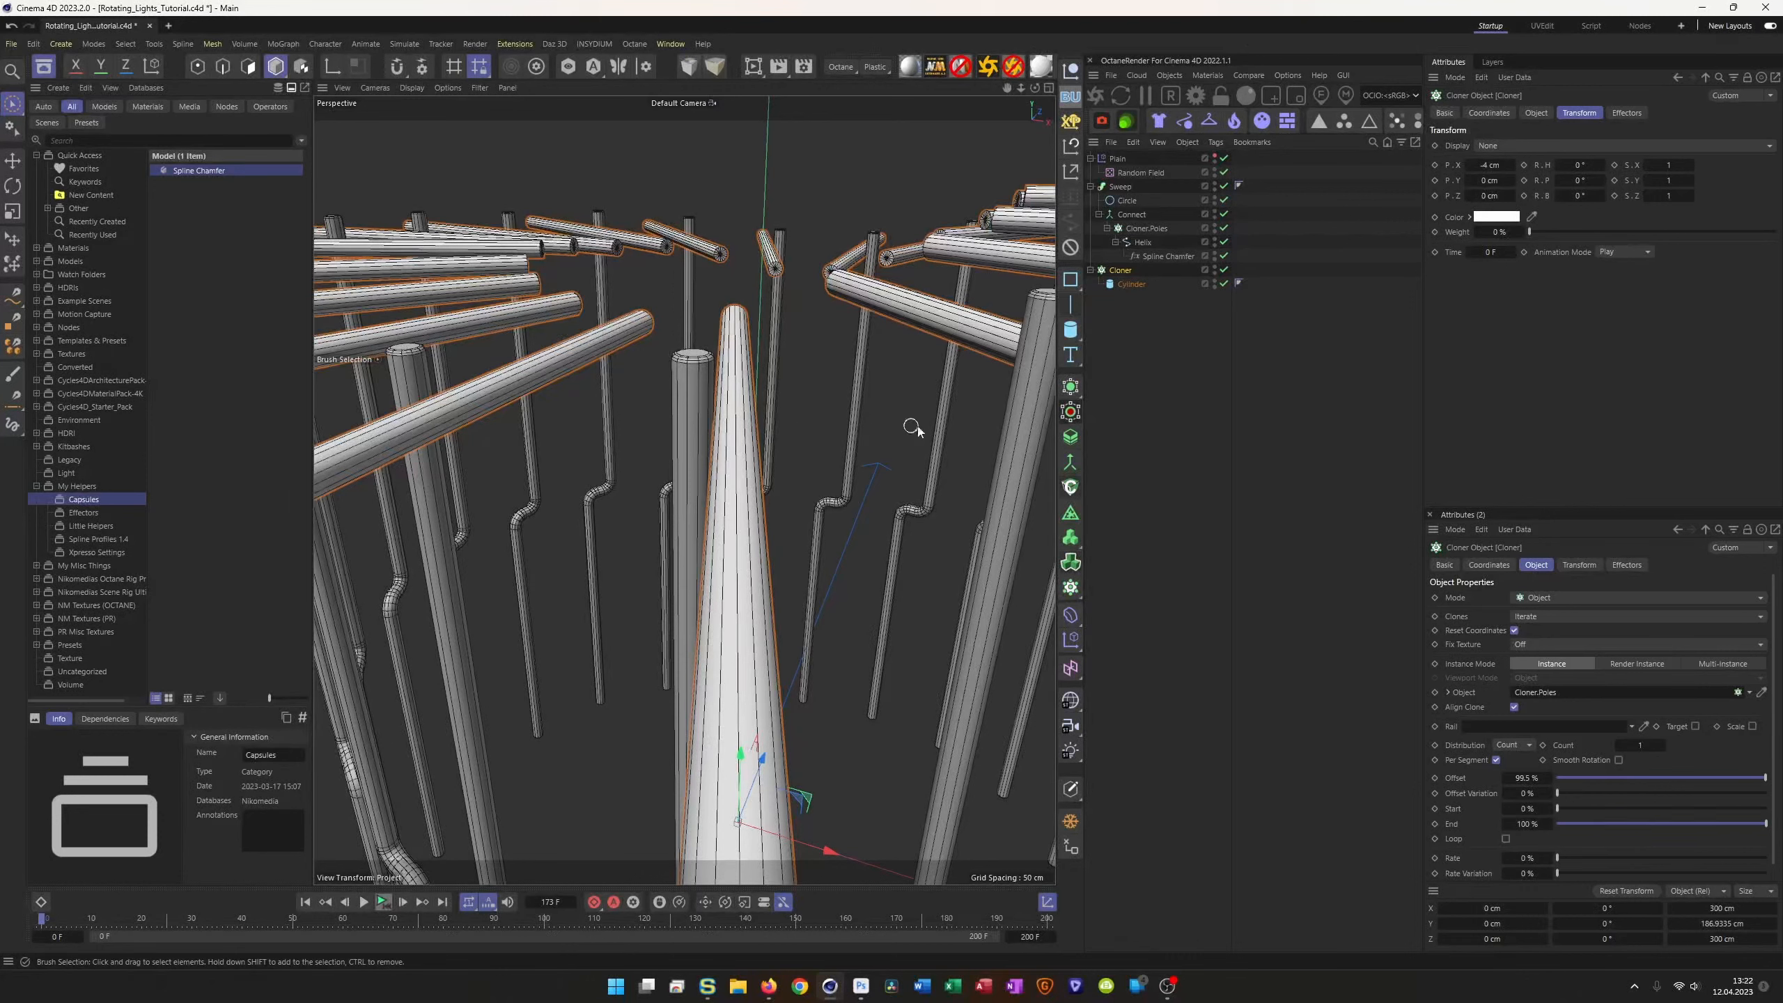
Step: Disable the cylinder cloner and hide the pole sweep to isolate the single source cylinder
left_click(1224, 270)
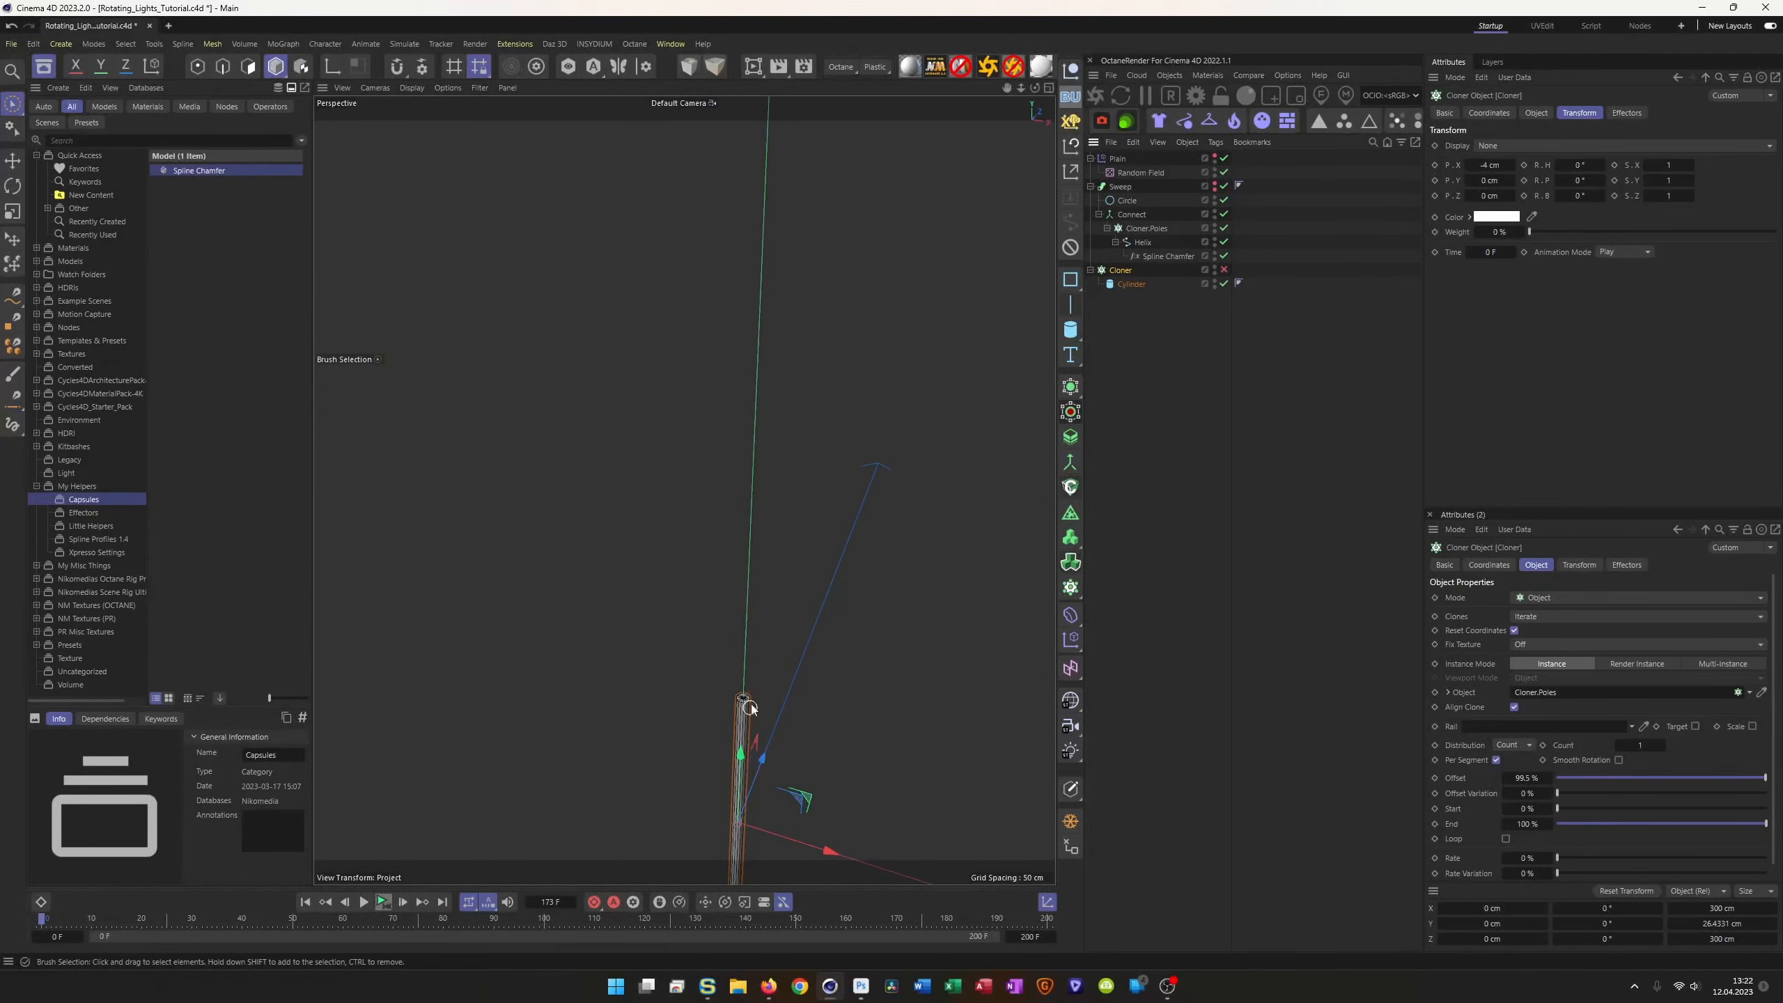
middle_click_drag(751, 704, 776, 427, "alt")
right_click_drag(781, 419, 891, 388, "alt")
middle_click_drag(685, 485, 657, 399, "alt")
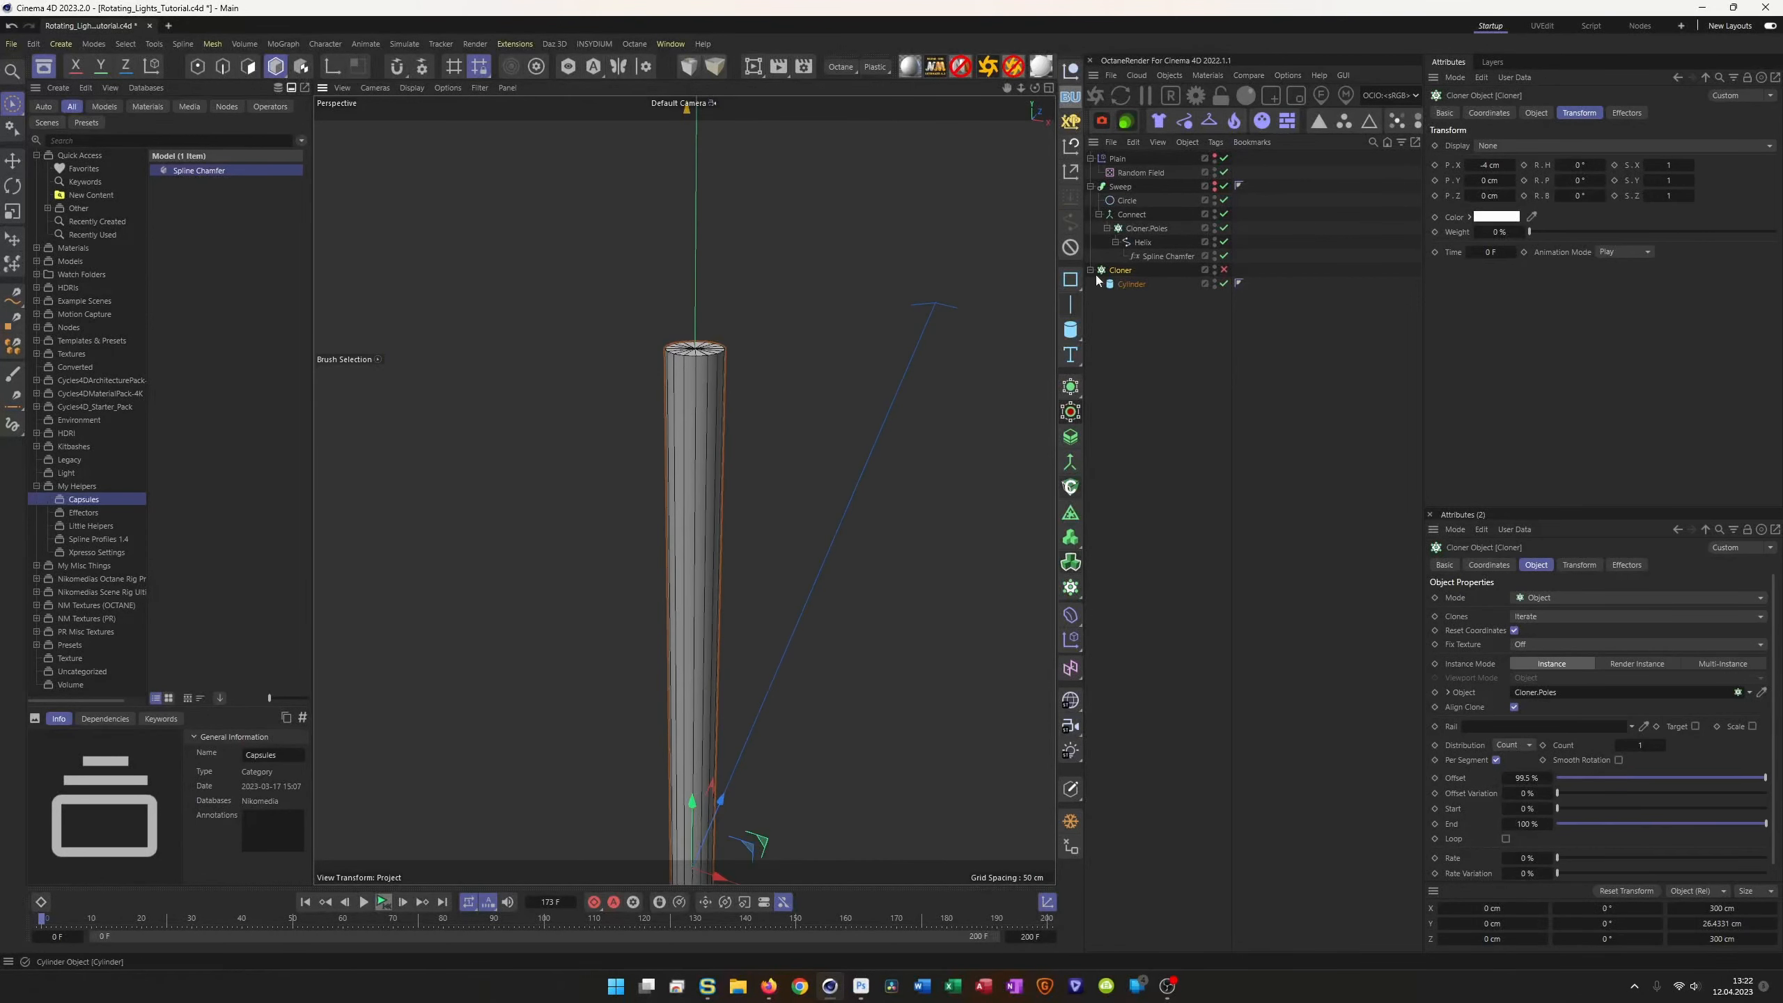
Step: Enable a fillet on the cylinder's caps with 3 segments and a radius of 0.5 cm
left_click(1132, 284)
left_click(1572, 113)
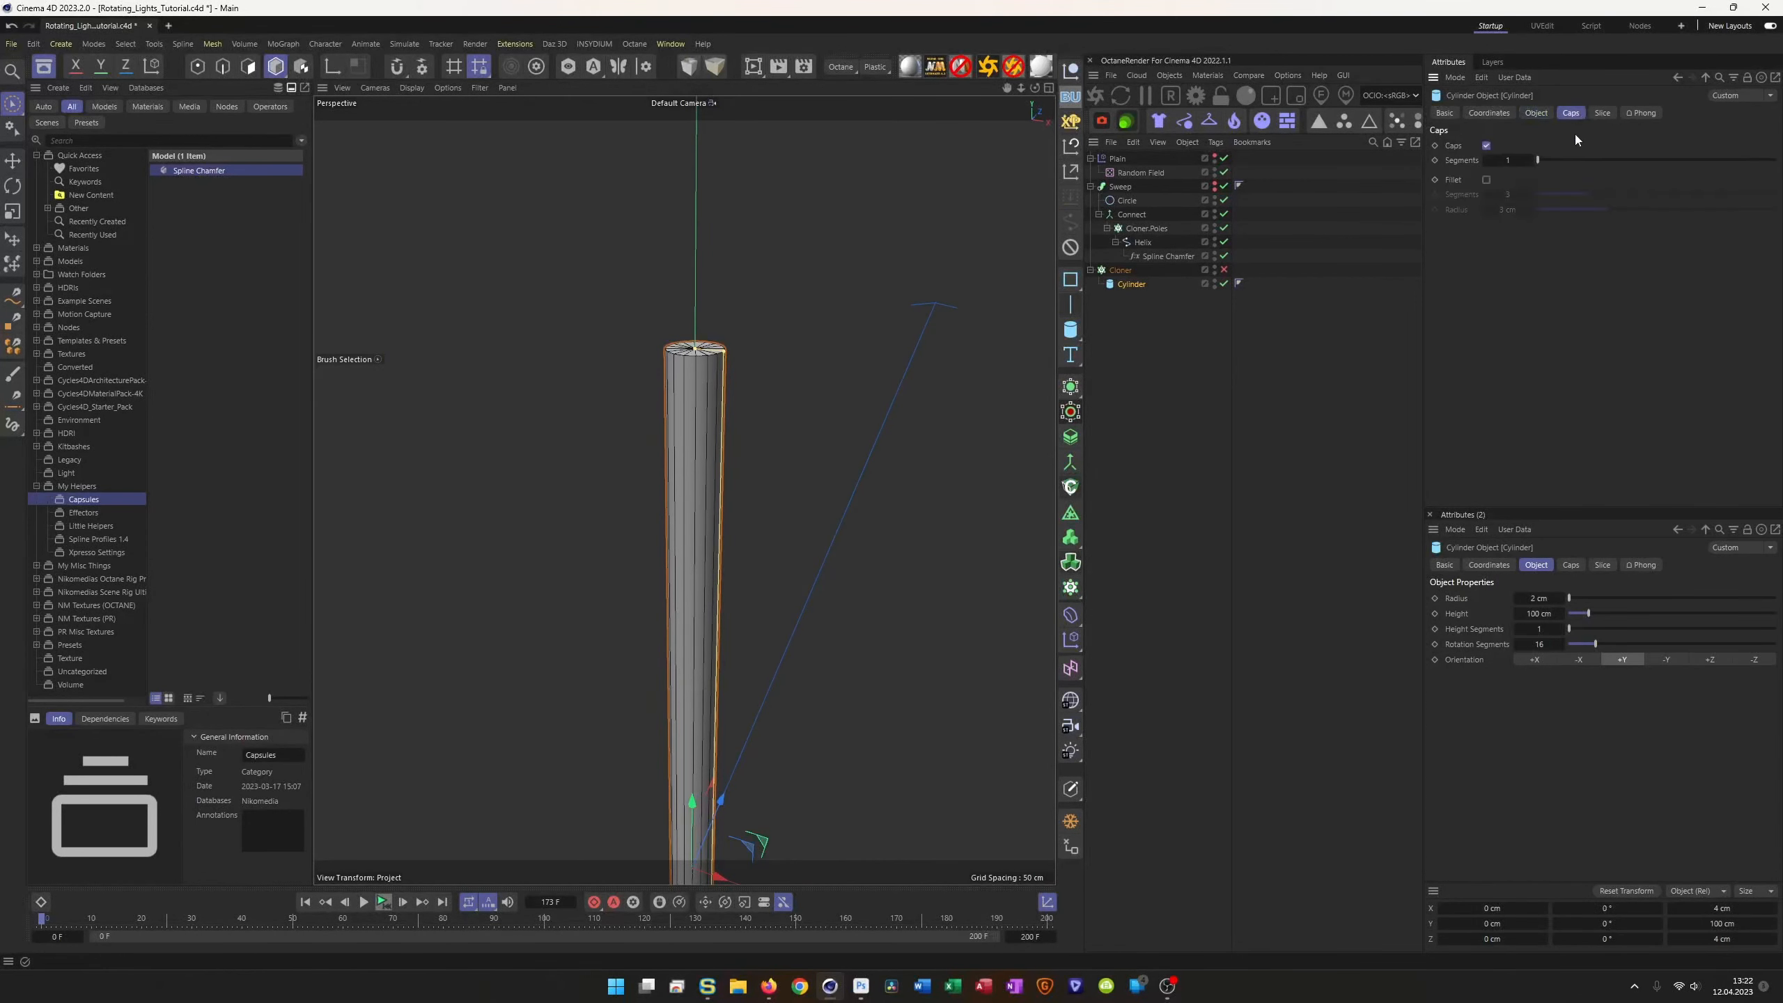
left_click(1486, 180)
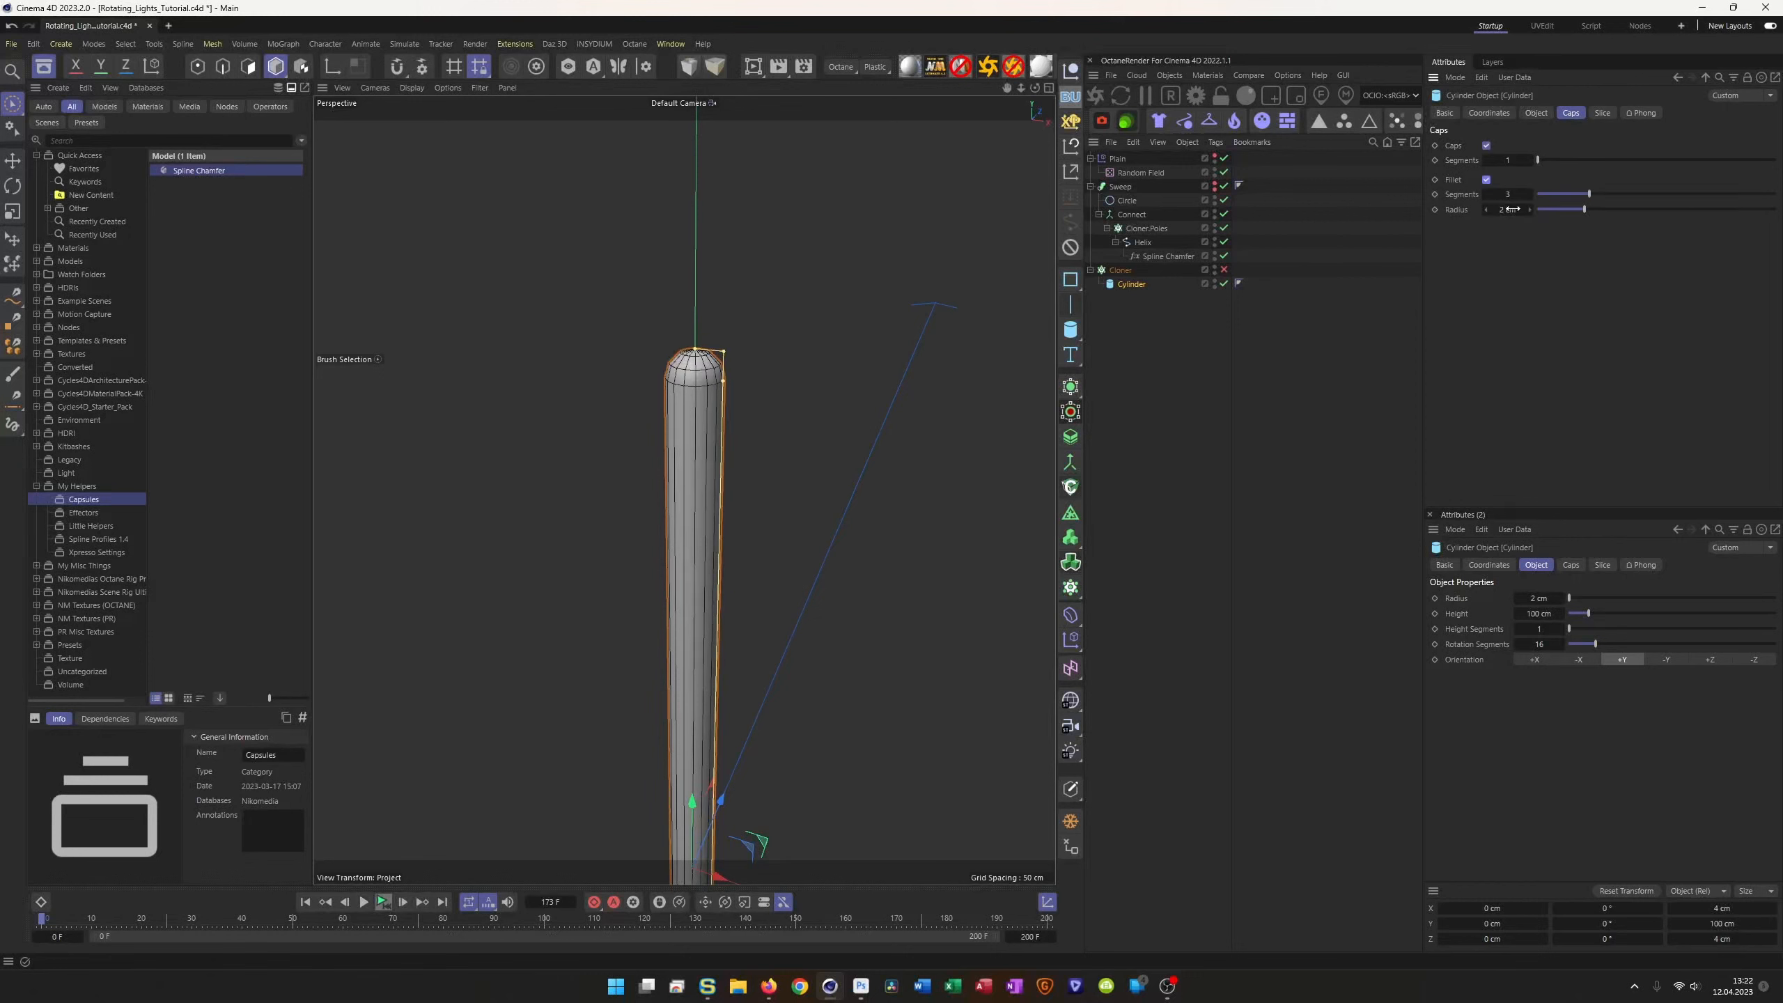
left_click(1511, 195)
type("1")
key("Return")
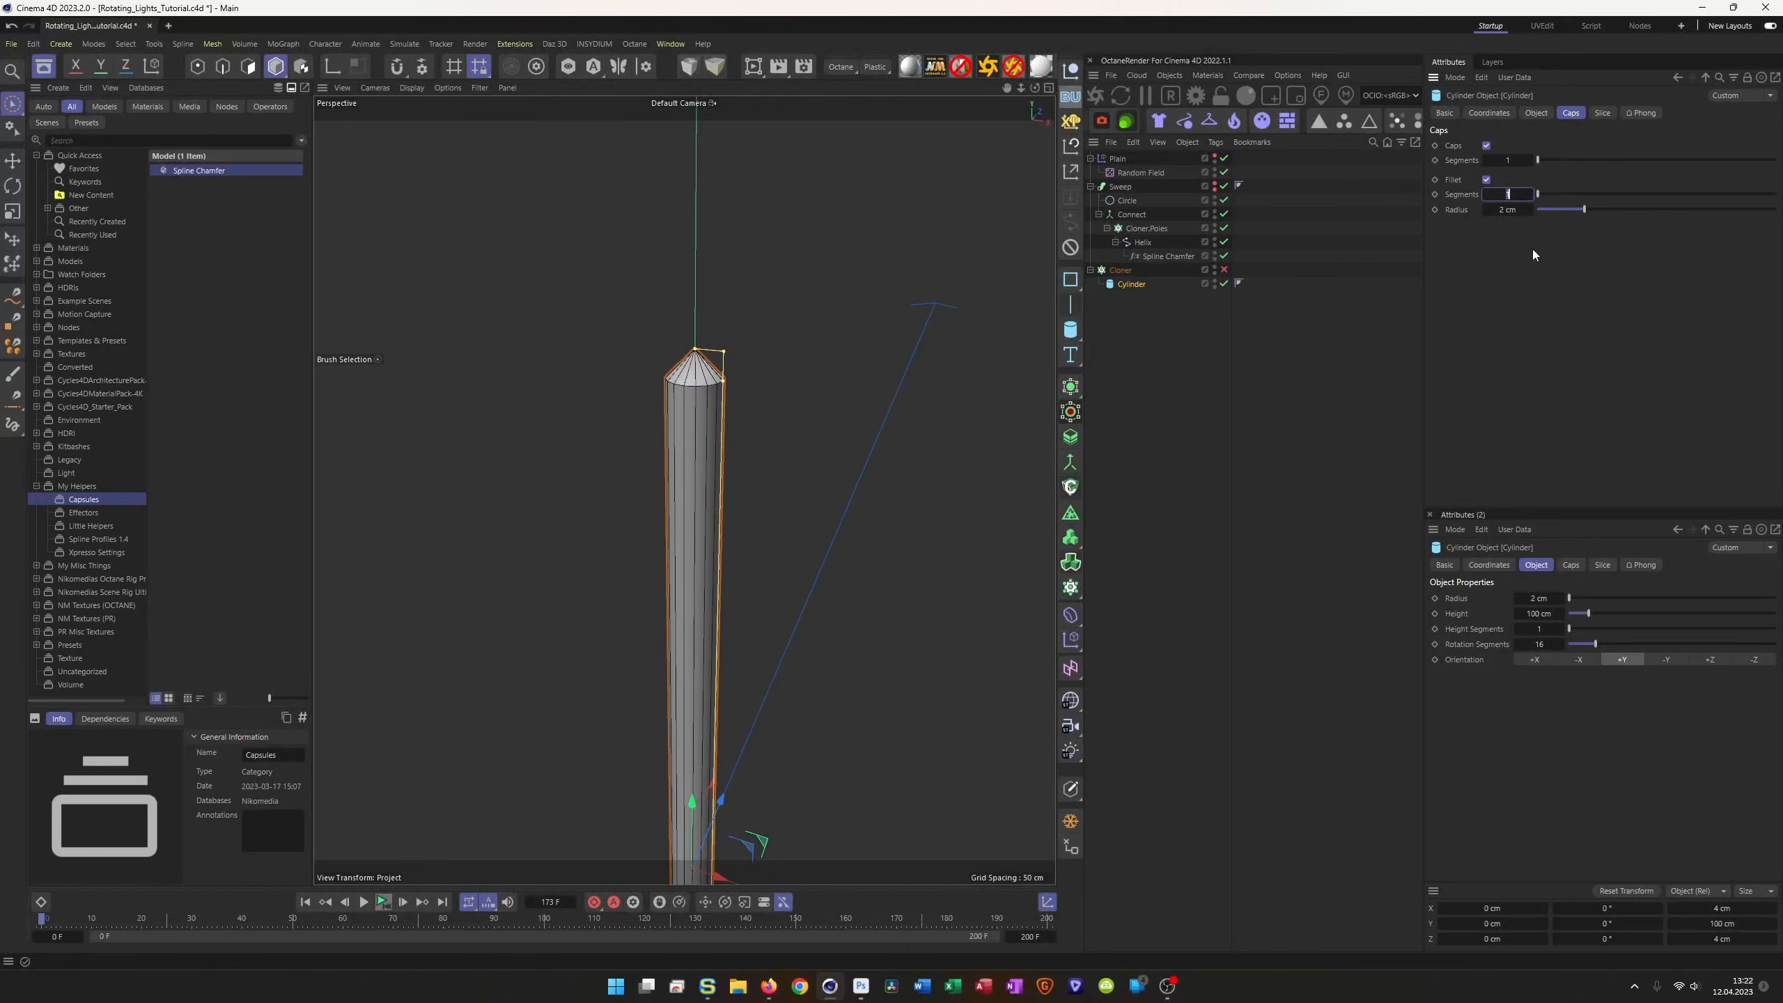
type("3")
key("Tab")
type(",5")
key("Return")
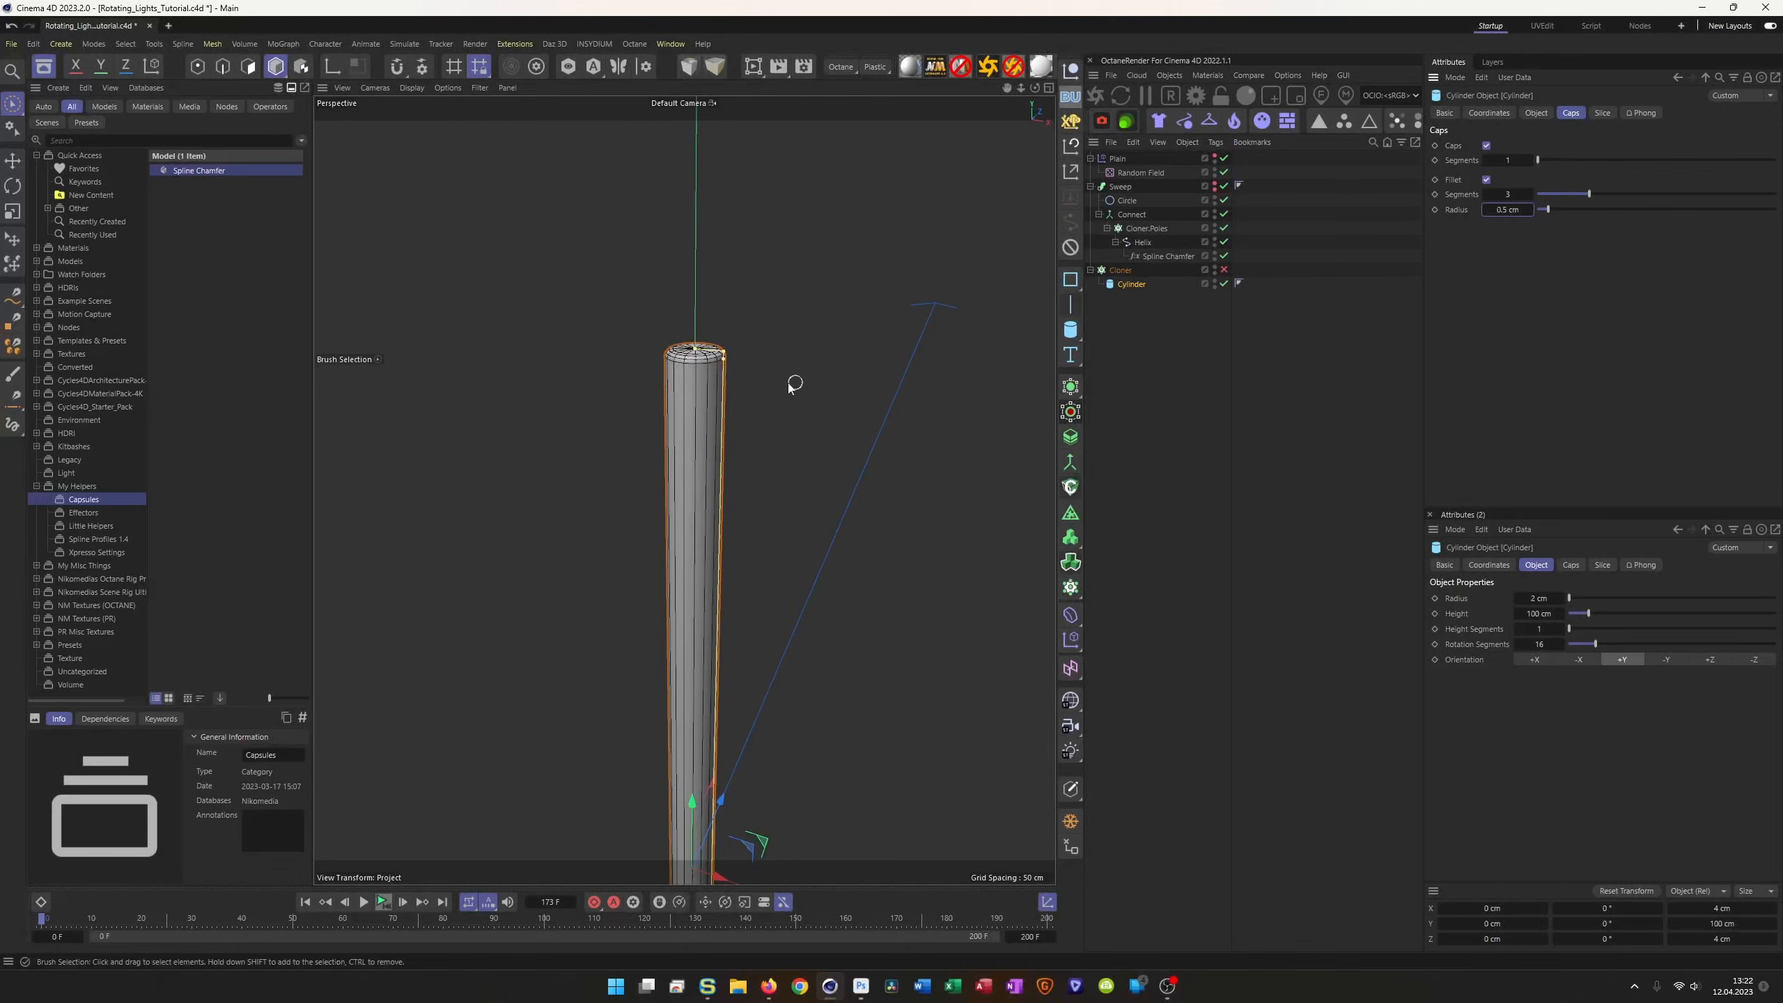
scroll(795, 316, "up", 5)
scroll(794, 315, "down", 5)
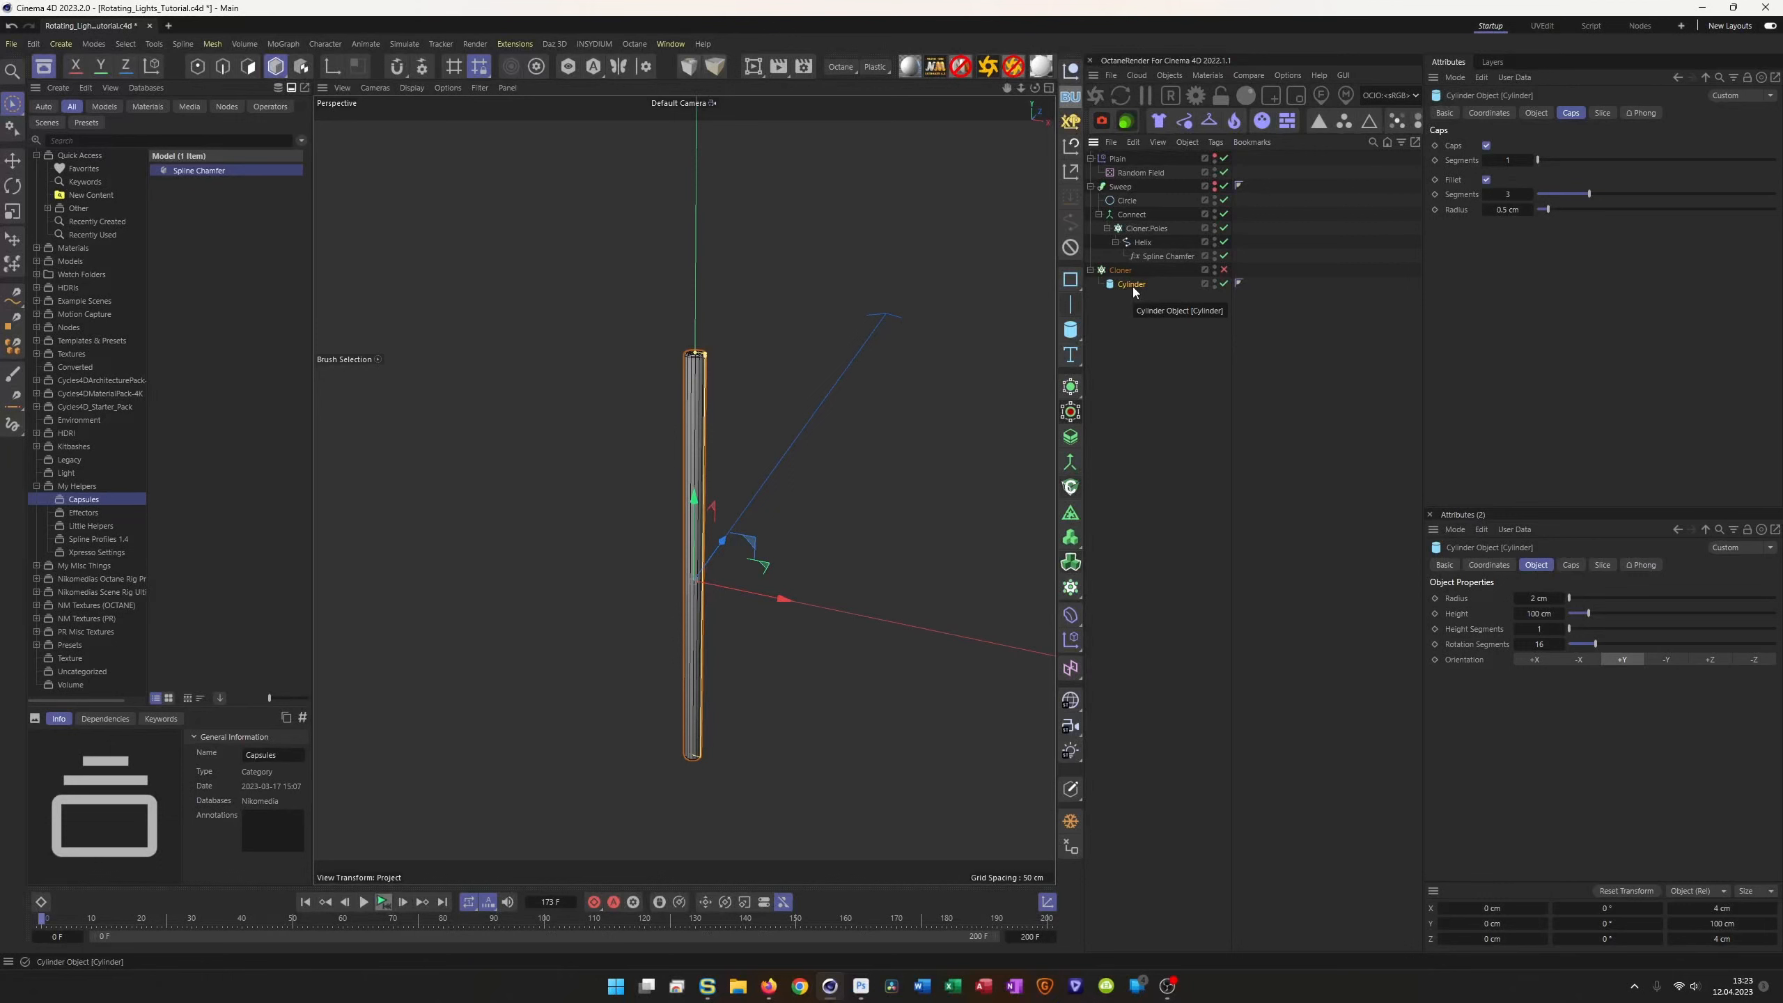
Step: Make the cylinder editable and switch to edge mode
key("c")
left_click_drag(713, 376, 666, 395, "alt")
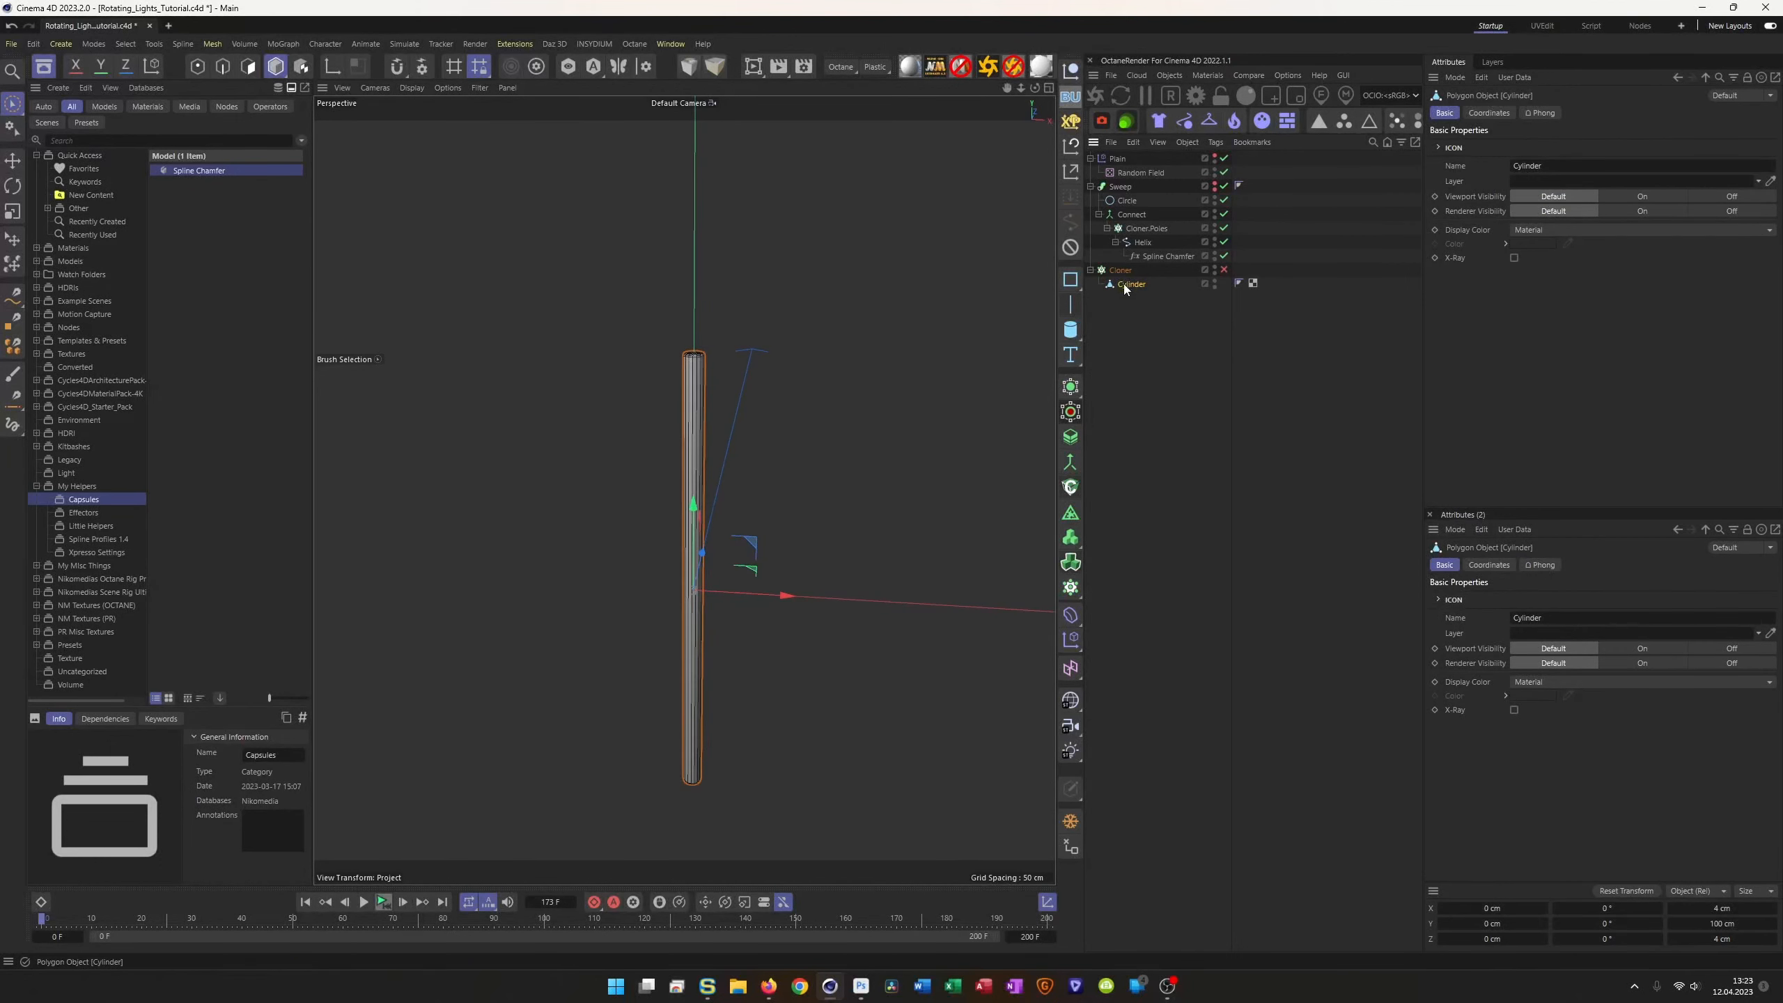
key("Return")
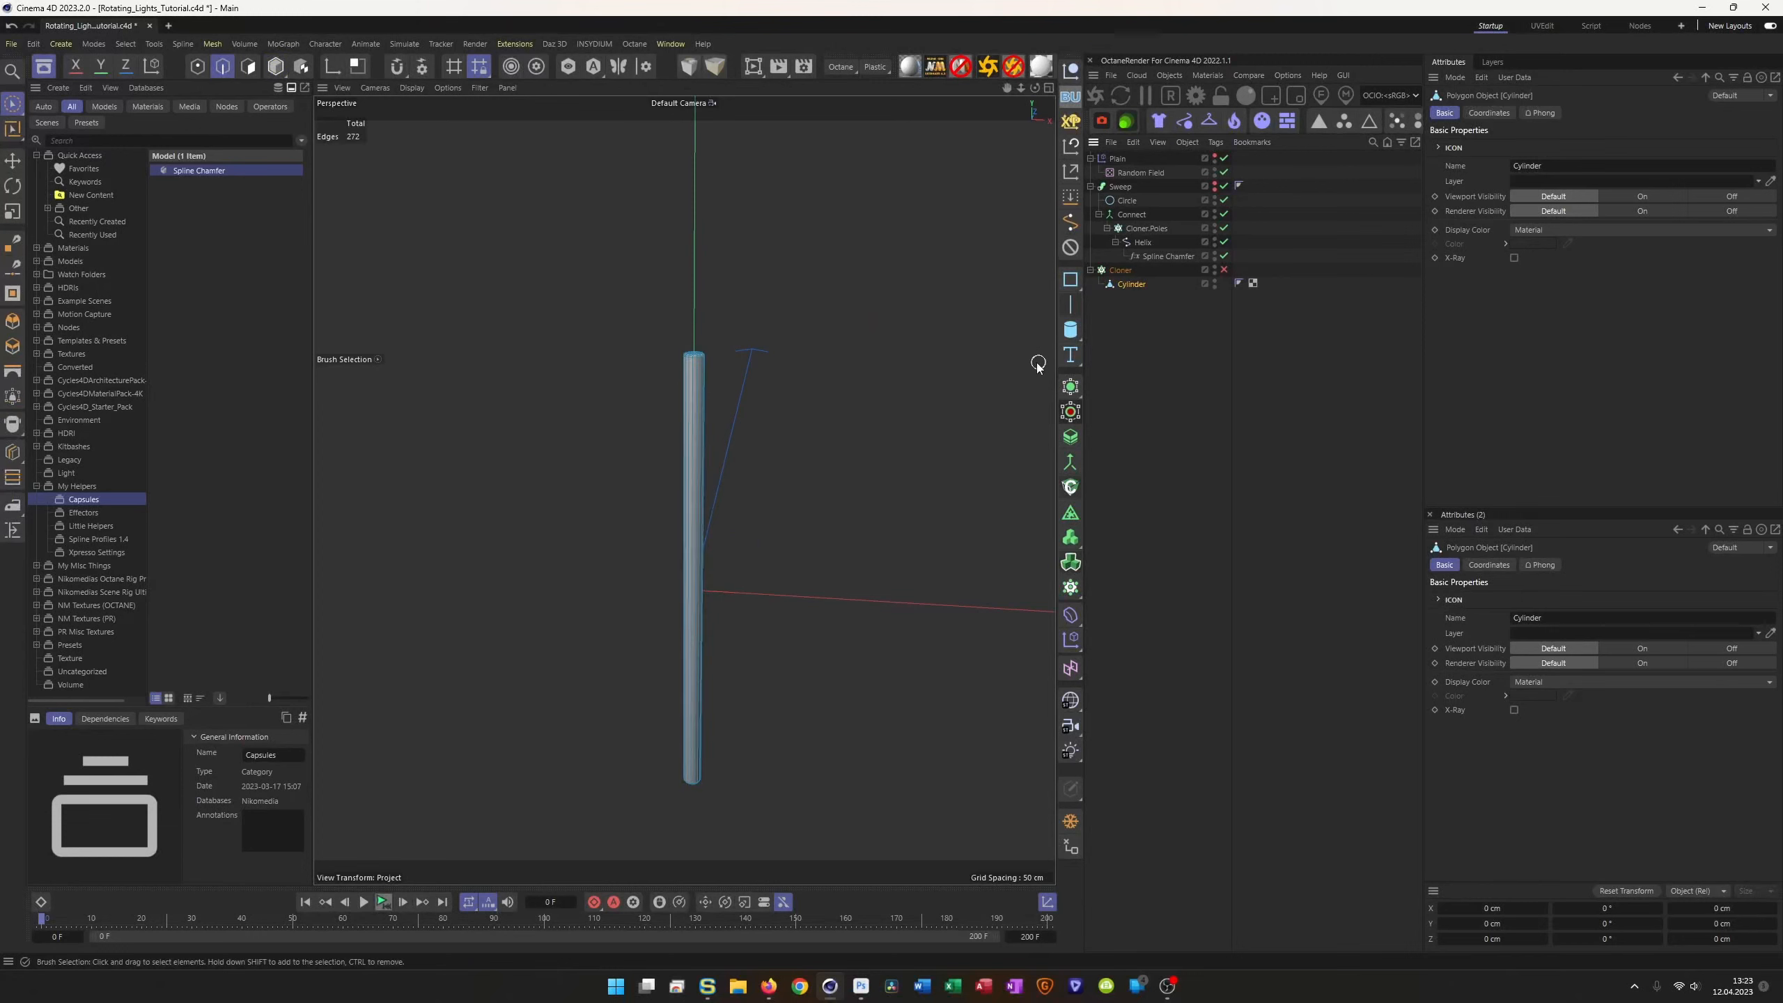
Step: Ring-select the cylinder's lengthwise edges and connect them with a new edge loop around its middle
key("u")
left_click(818, 369)
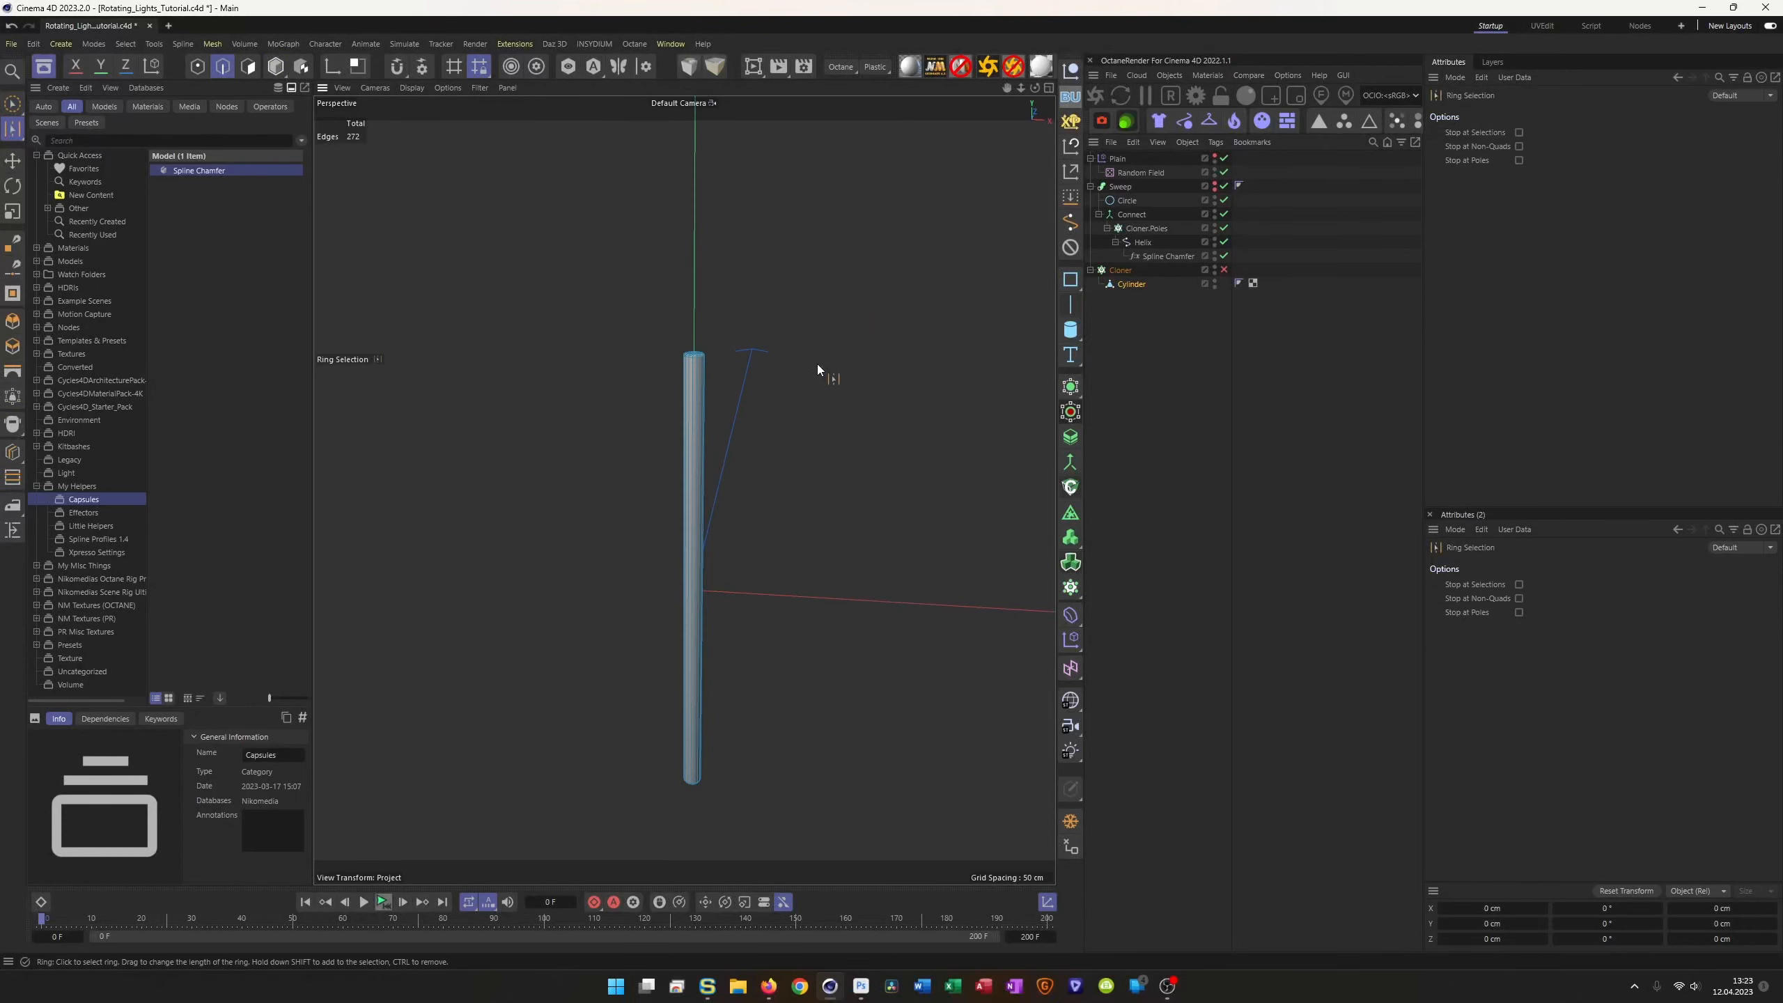
left_click(703, 506)
scroll(744, 457, "up", 3)
right_click_drag(765, 434, 803, 414, "alt")
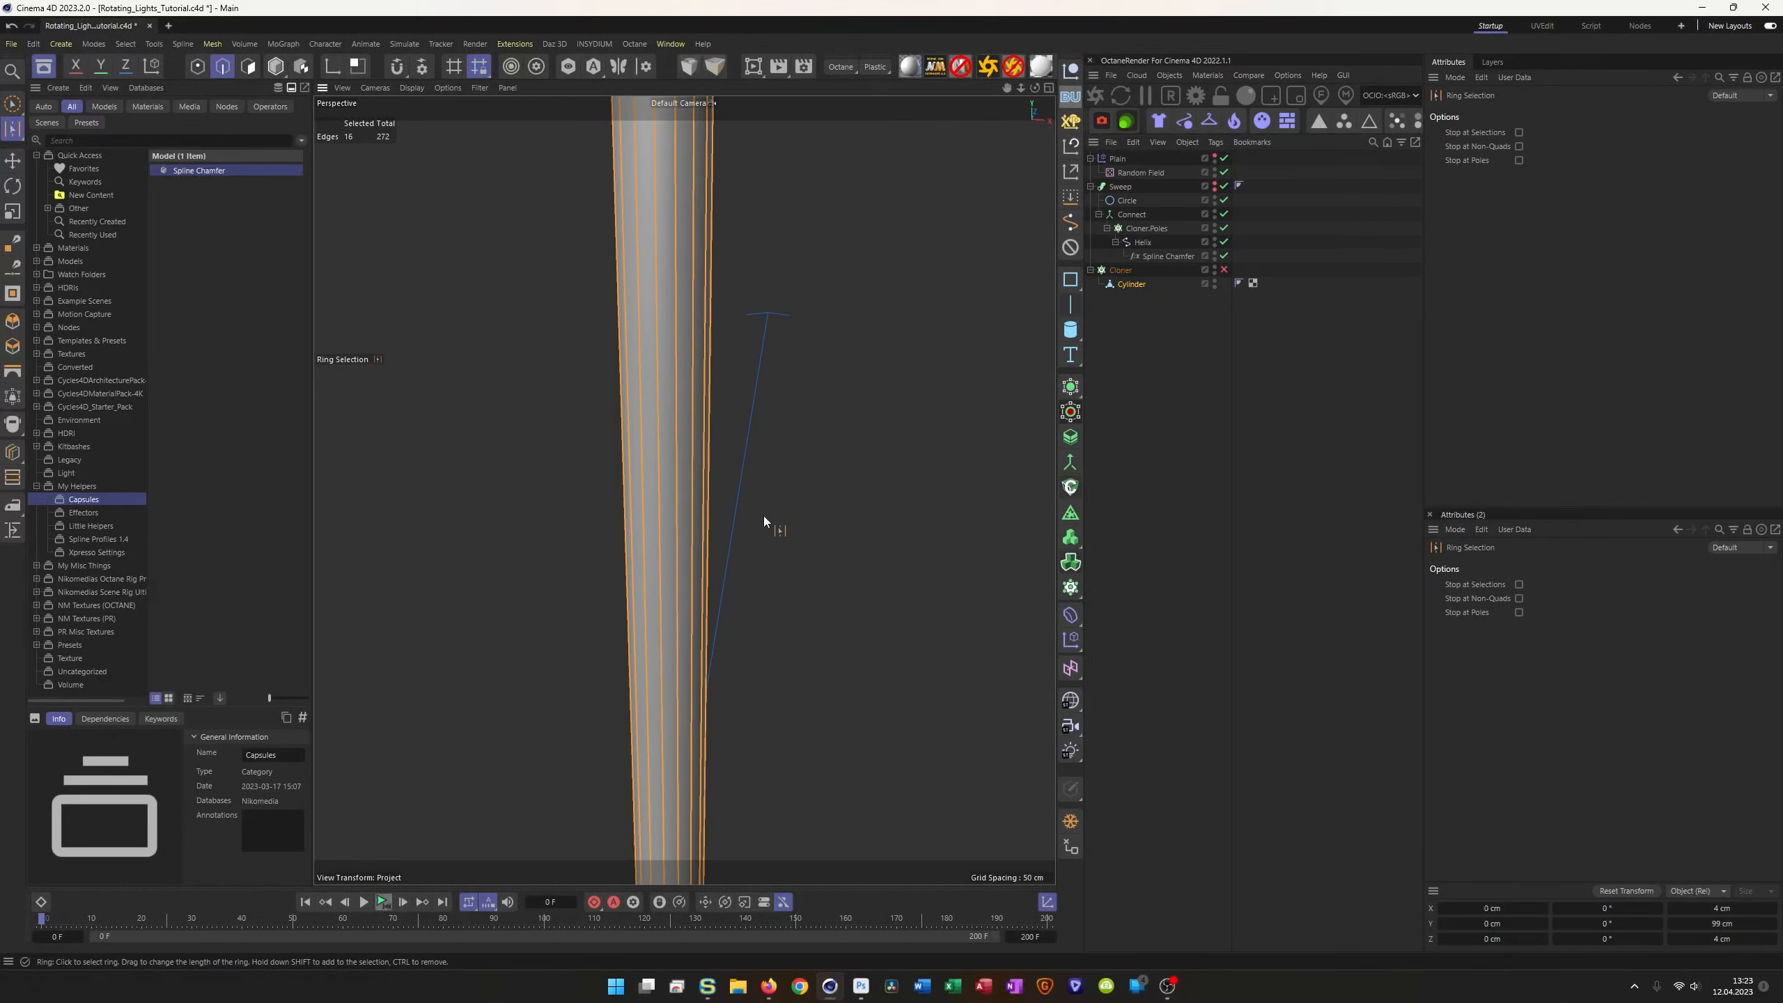
mouse_move(741, 494)
right_mouse_down("alt")
mouse_move(694, 513)
mouse_move(722, 507)
right_mouse_up("alt")
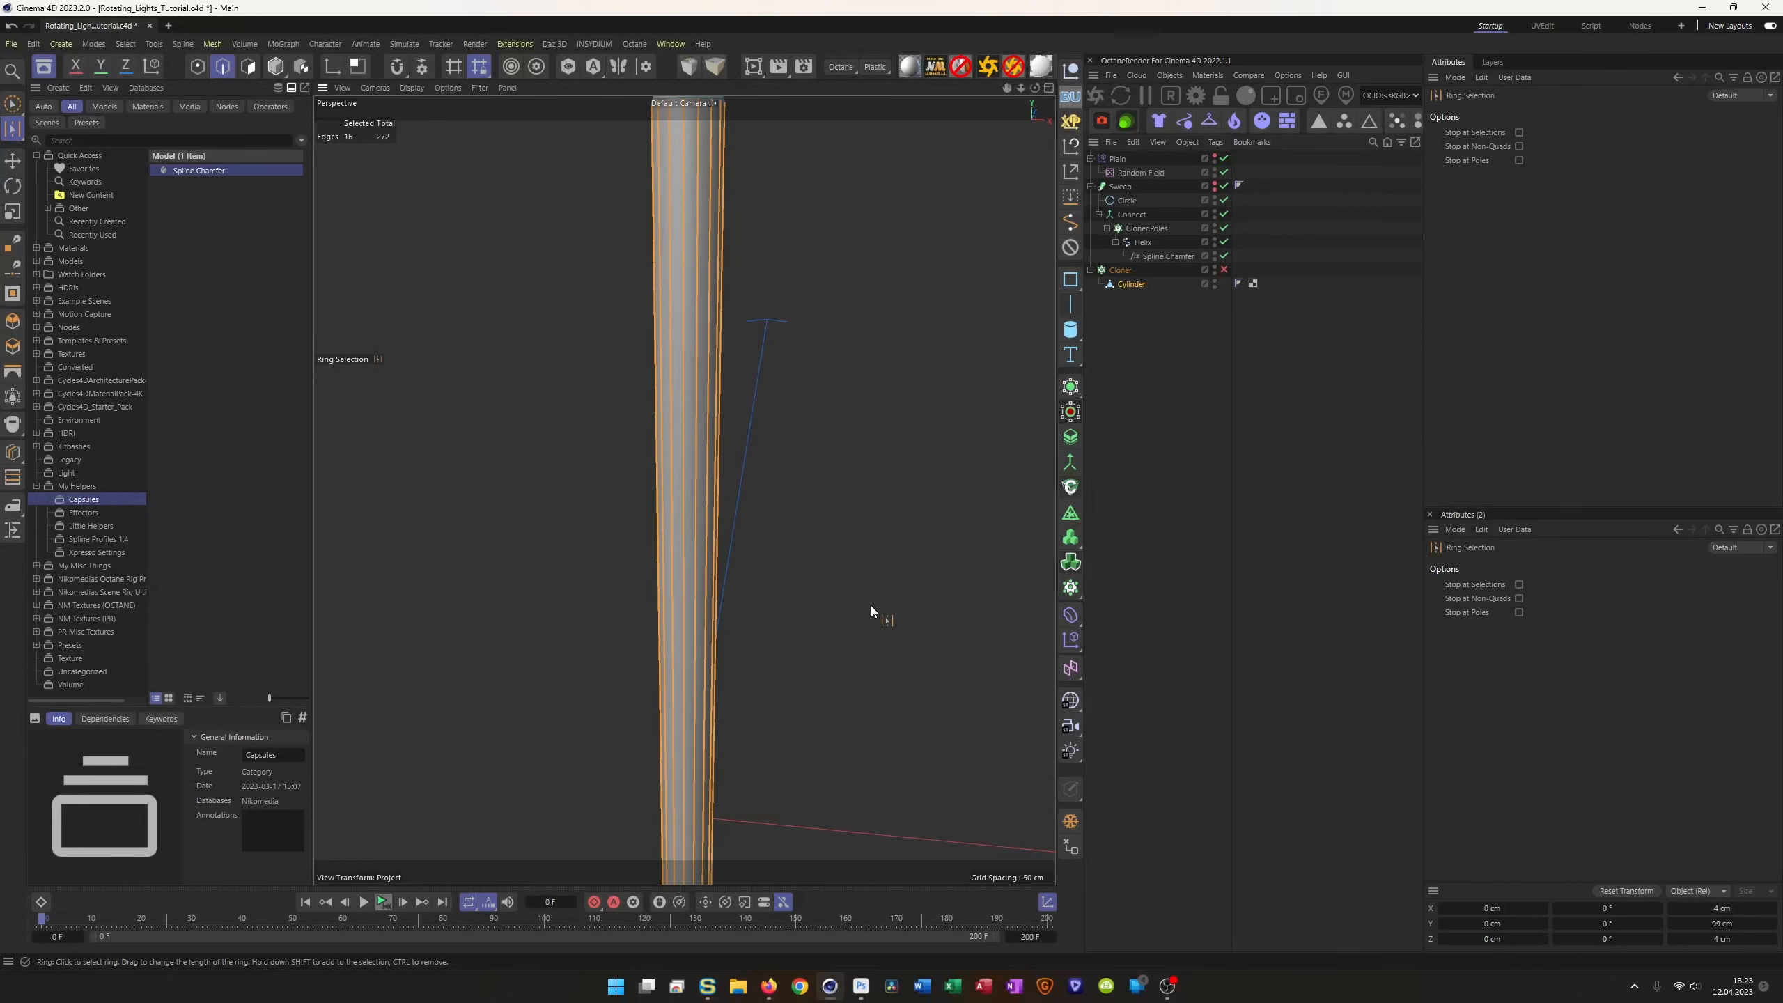
key("m")
key("m")
middle_click_drag(688, 839, 703, 625, "alt")
right_click_drag(704, 623, 897, 665, "alt")
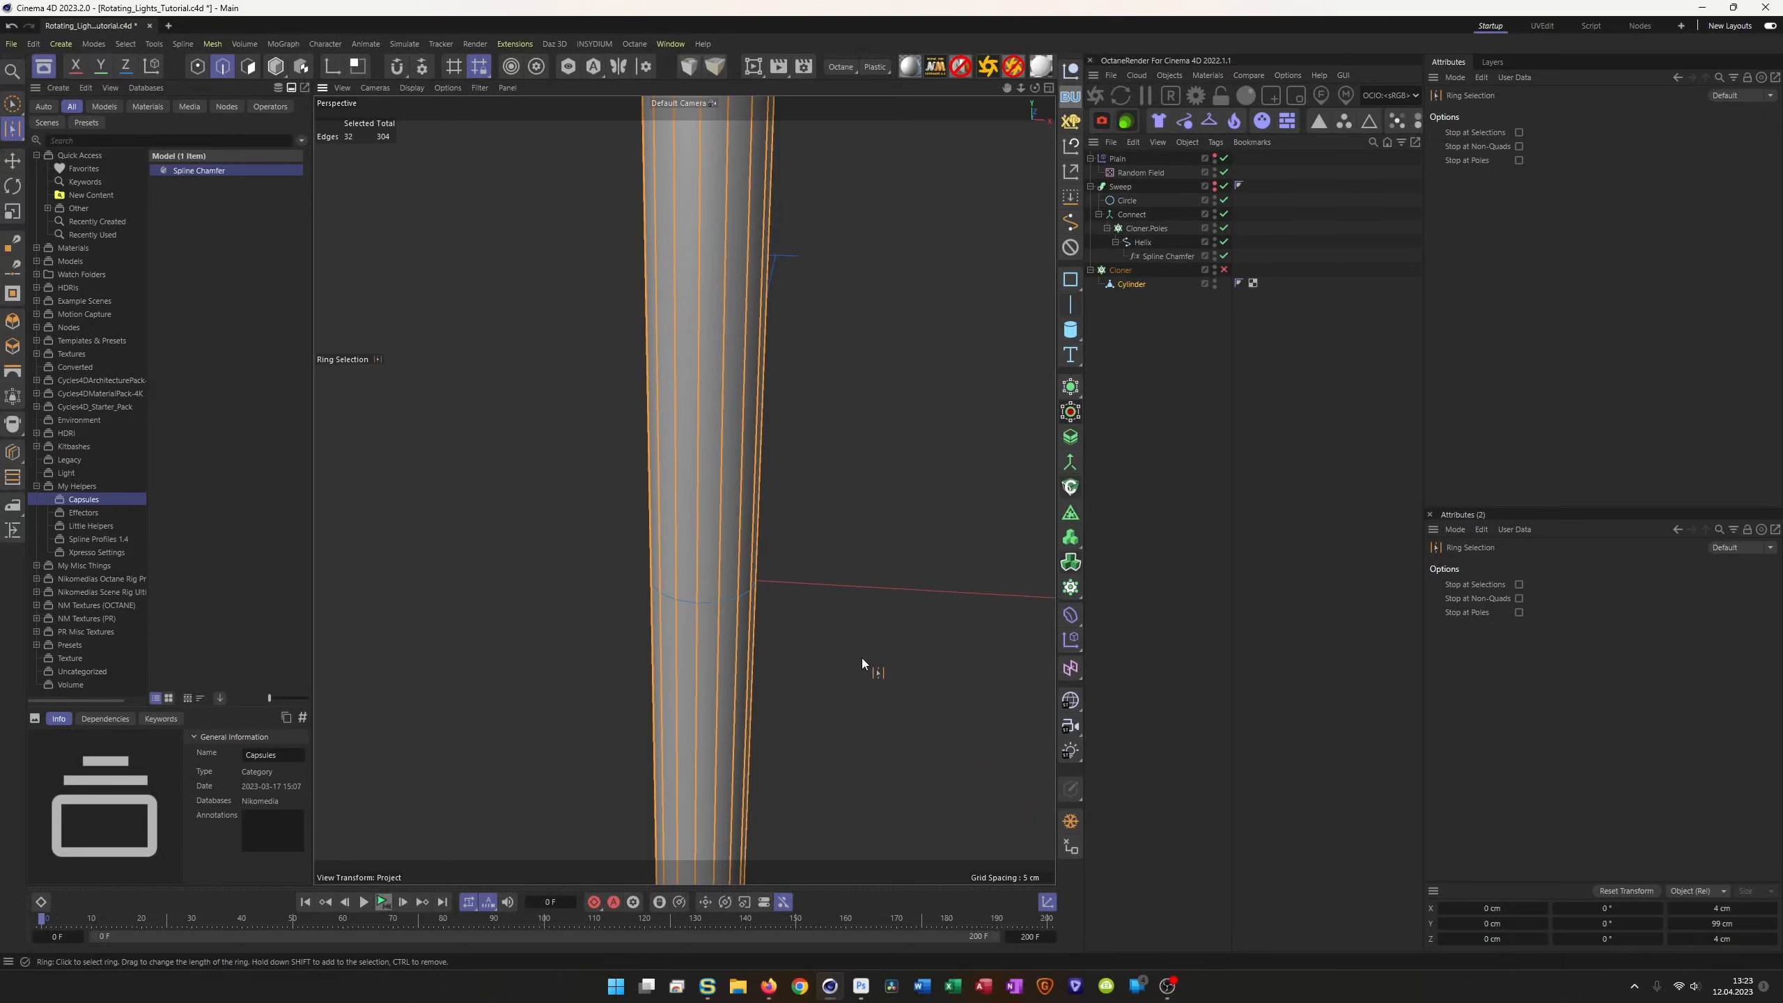
Step: Bevel the edge loop around the cylinder's middle in Chamfer mode with a fixed-distance offset of 3 cm
key("u")
key("l")
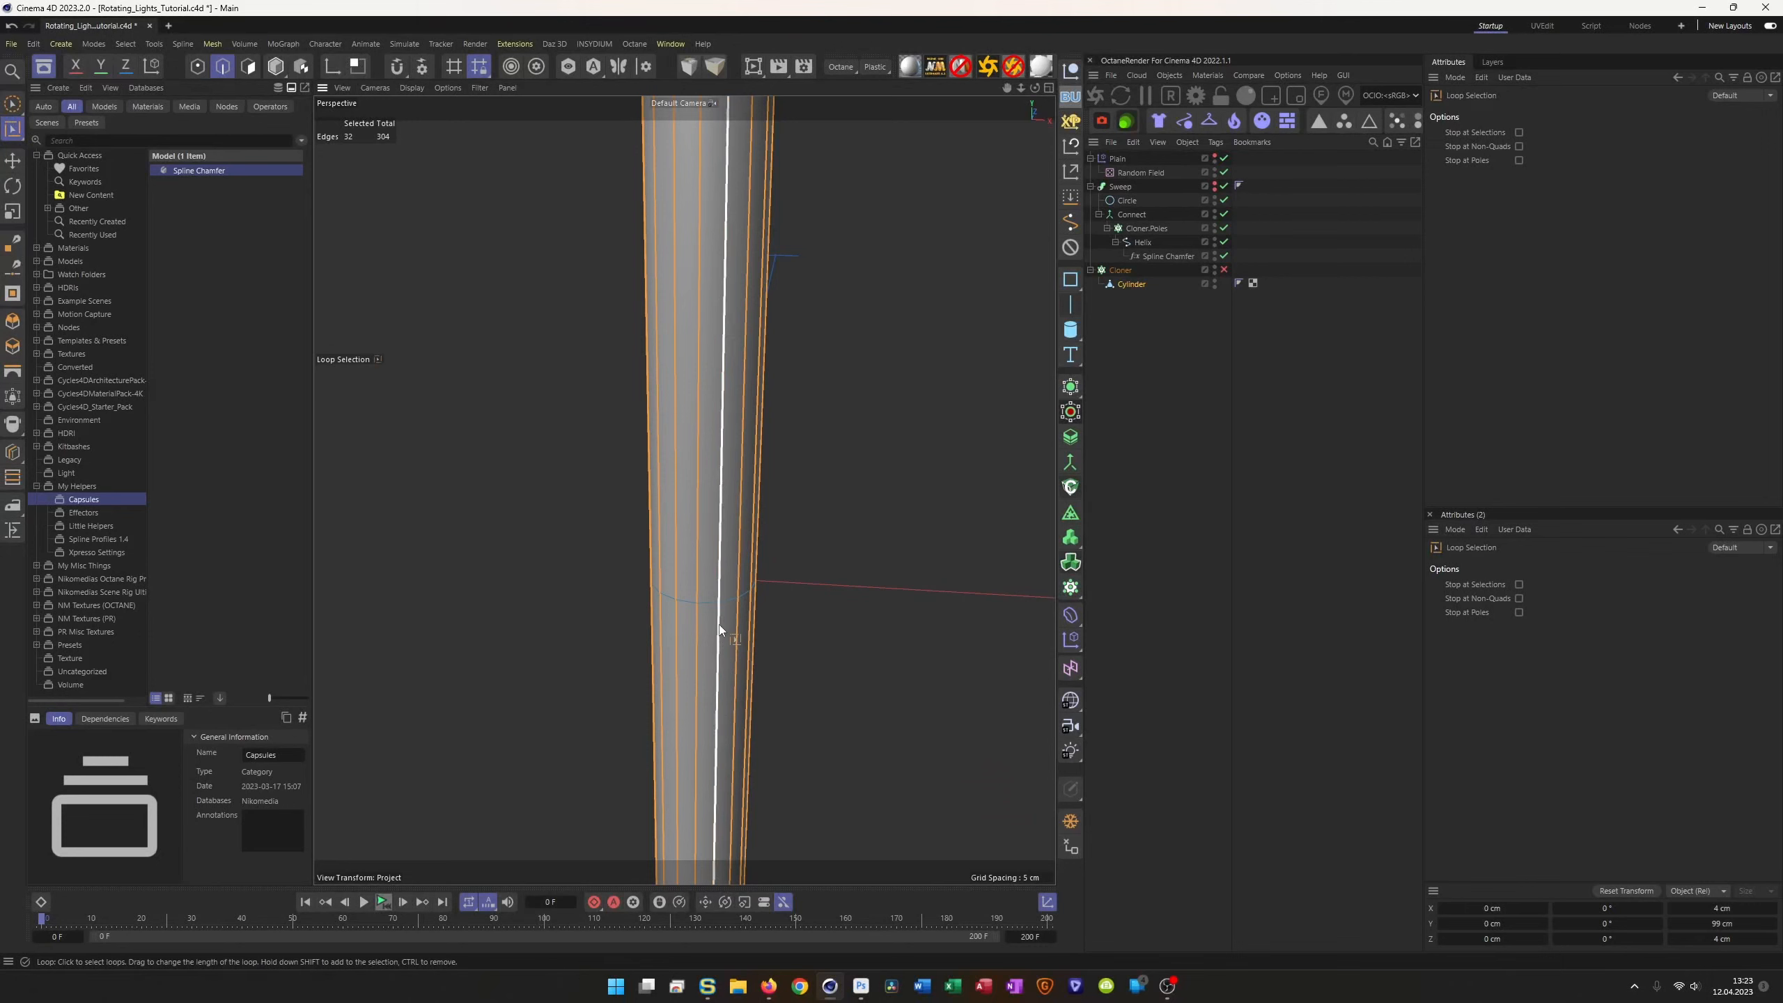
left_click(712, 602)
right_click_drag(759, 623, 588, 627, "alt")
middle_click_drag(697, 605, 662, 535, "alt")
right_click_drag(662, 535, 803, 560, "alt")
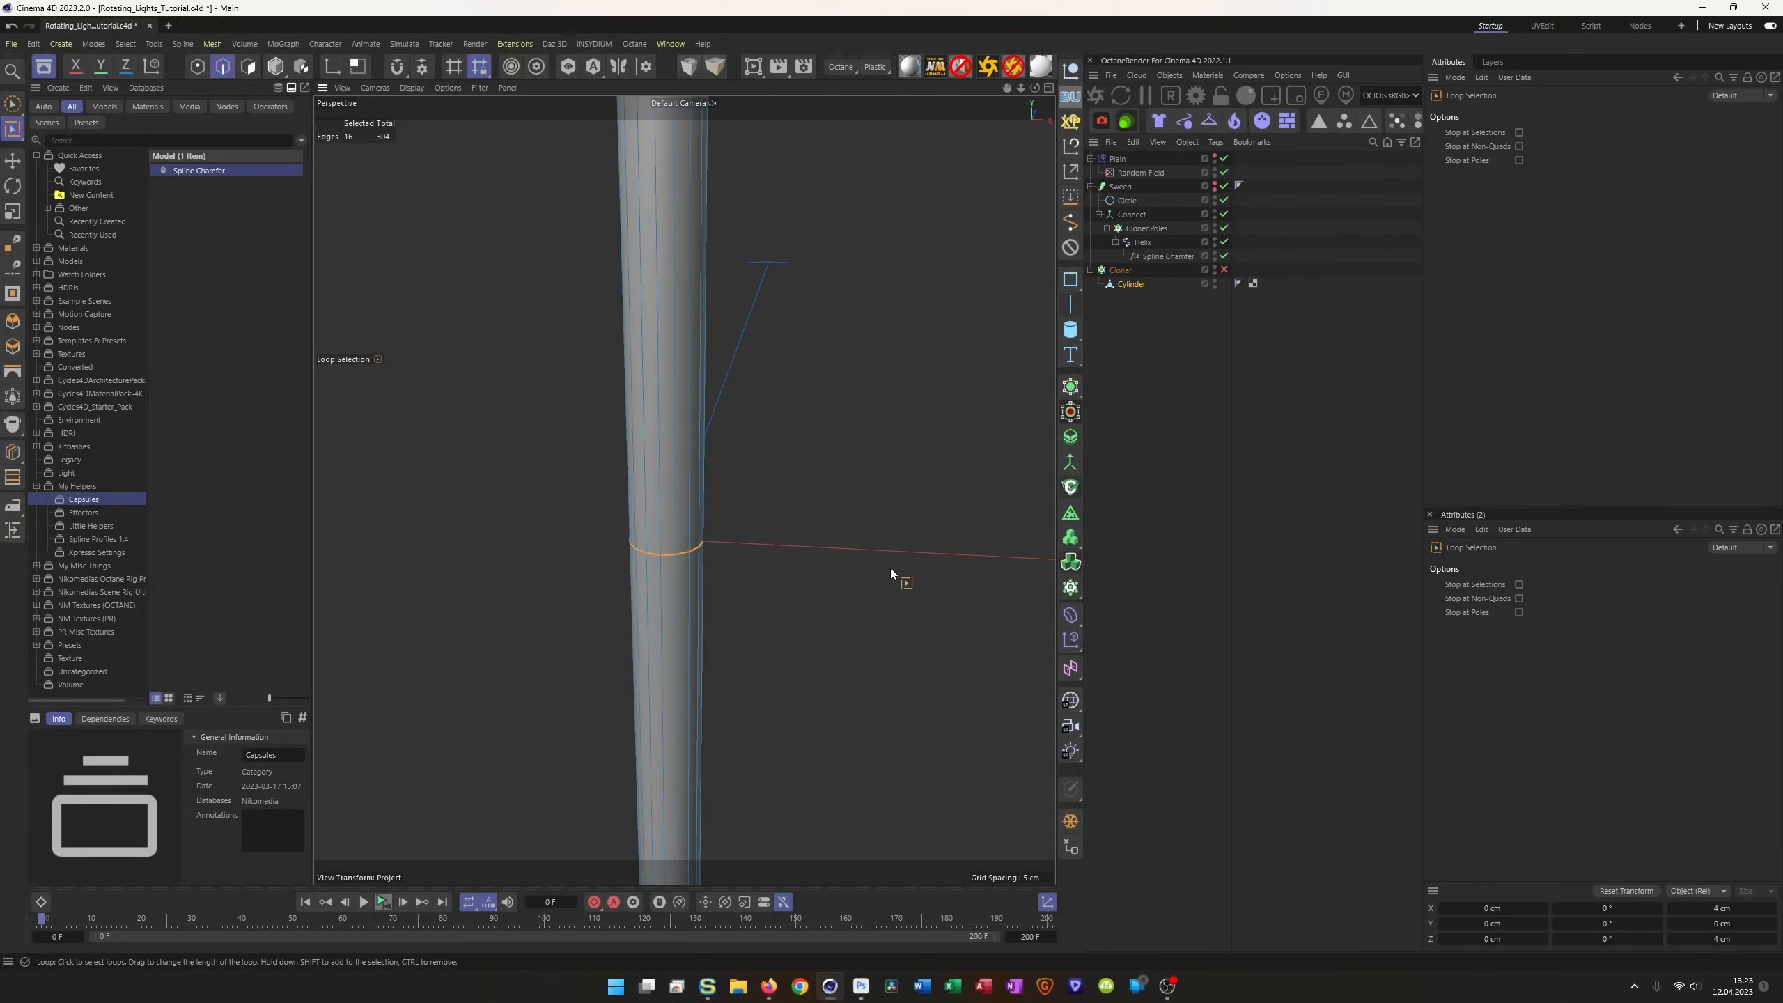
key("m")
key("s")
left_click_drag(813, 479, 874, 478)
left_click(1513, 175)
type("3")
key("Return")
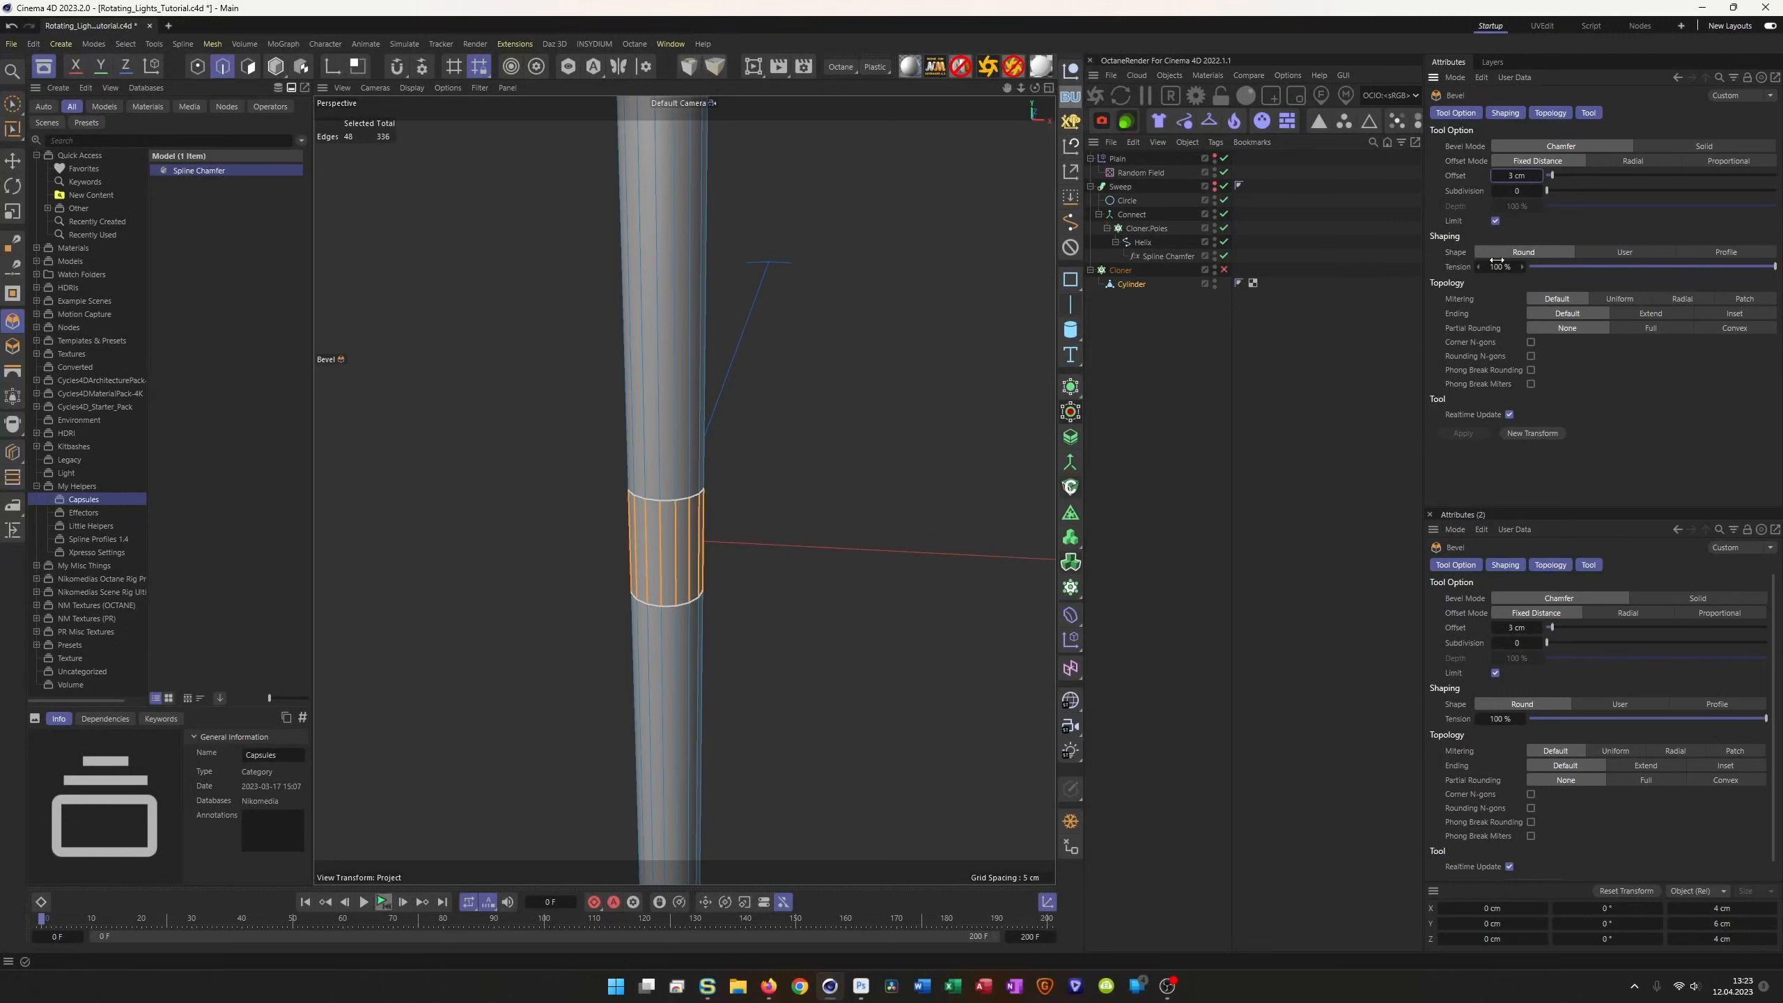
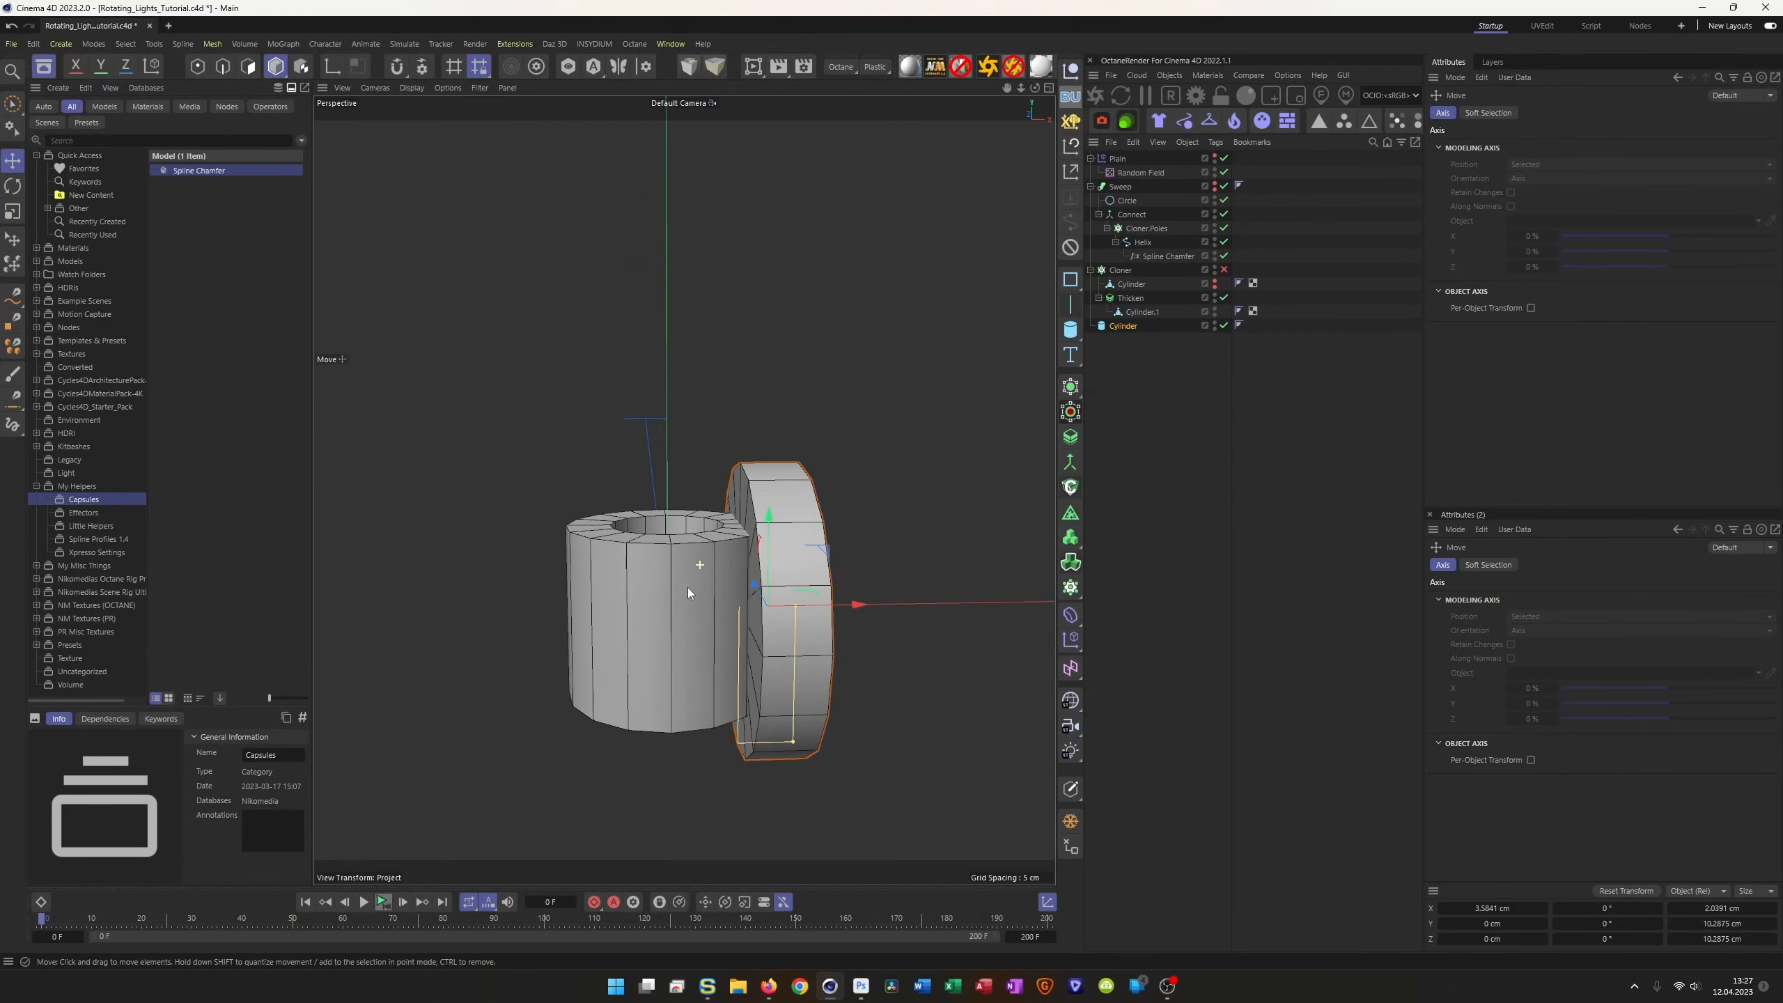
Step: Set the disc cylinder beside the thickened sleeve to a radius of 5 cm and a height of 2 cm
left_click(1127, 326)
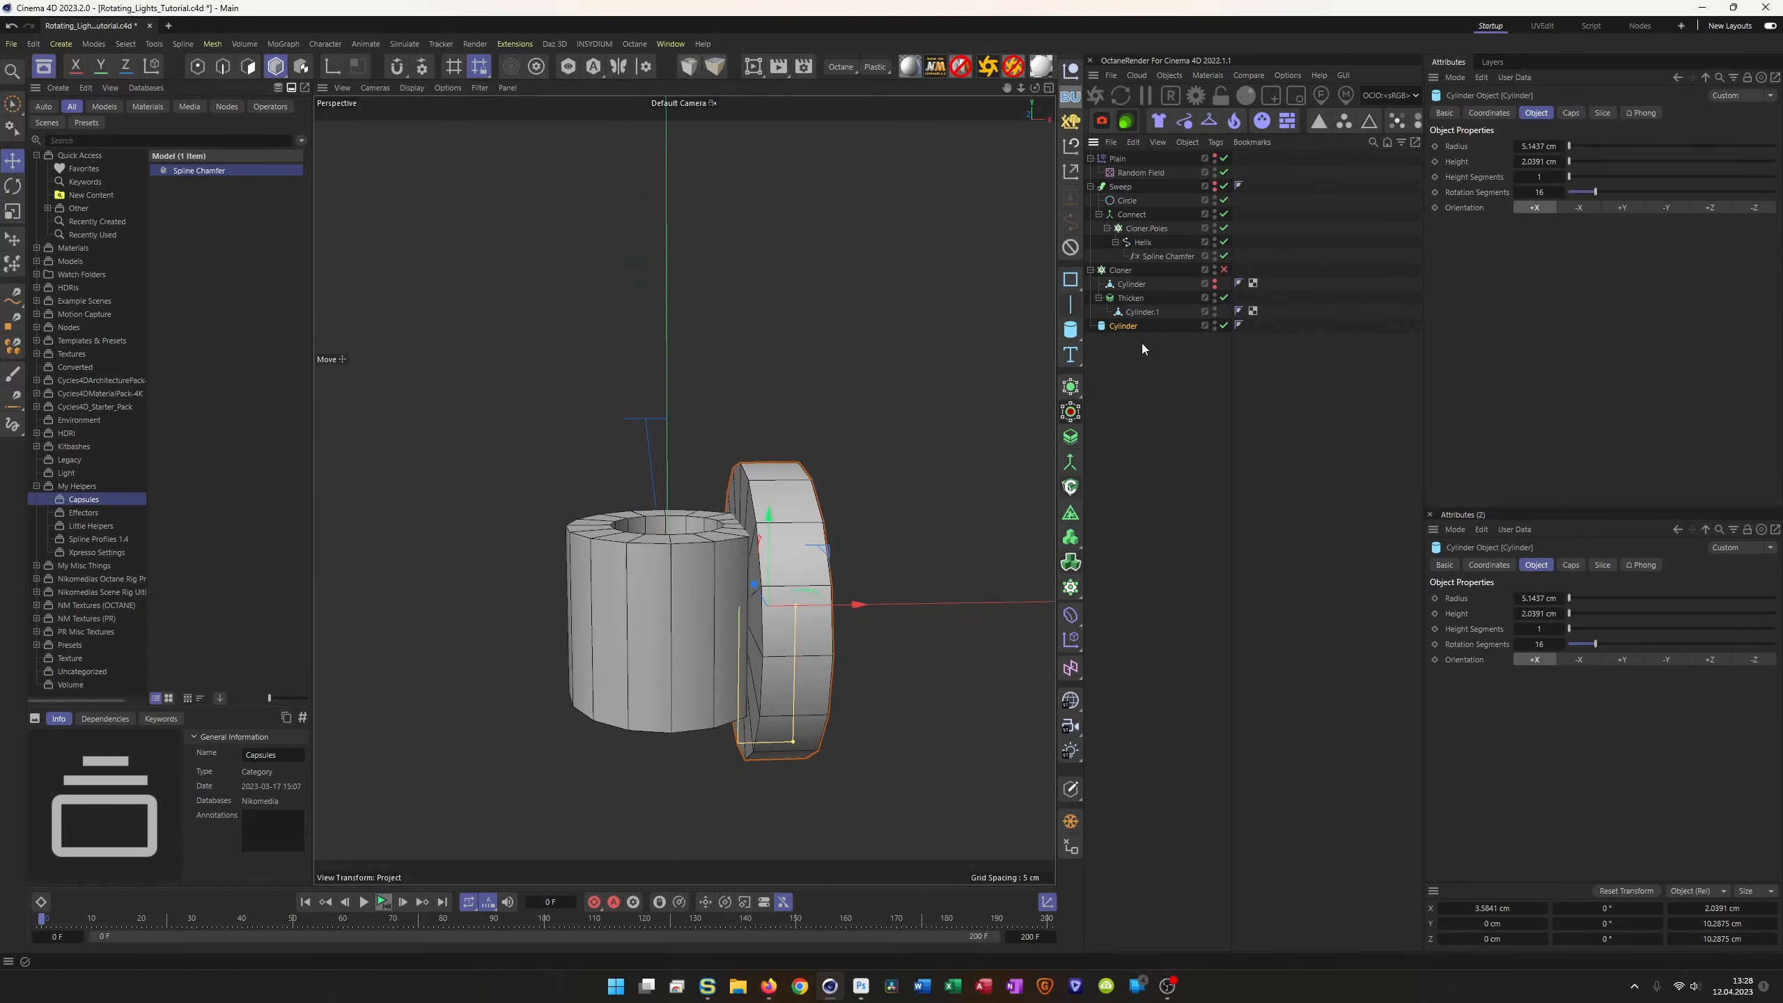
left_click(1538, 146)
type("5")
key("Tab")
type("2")
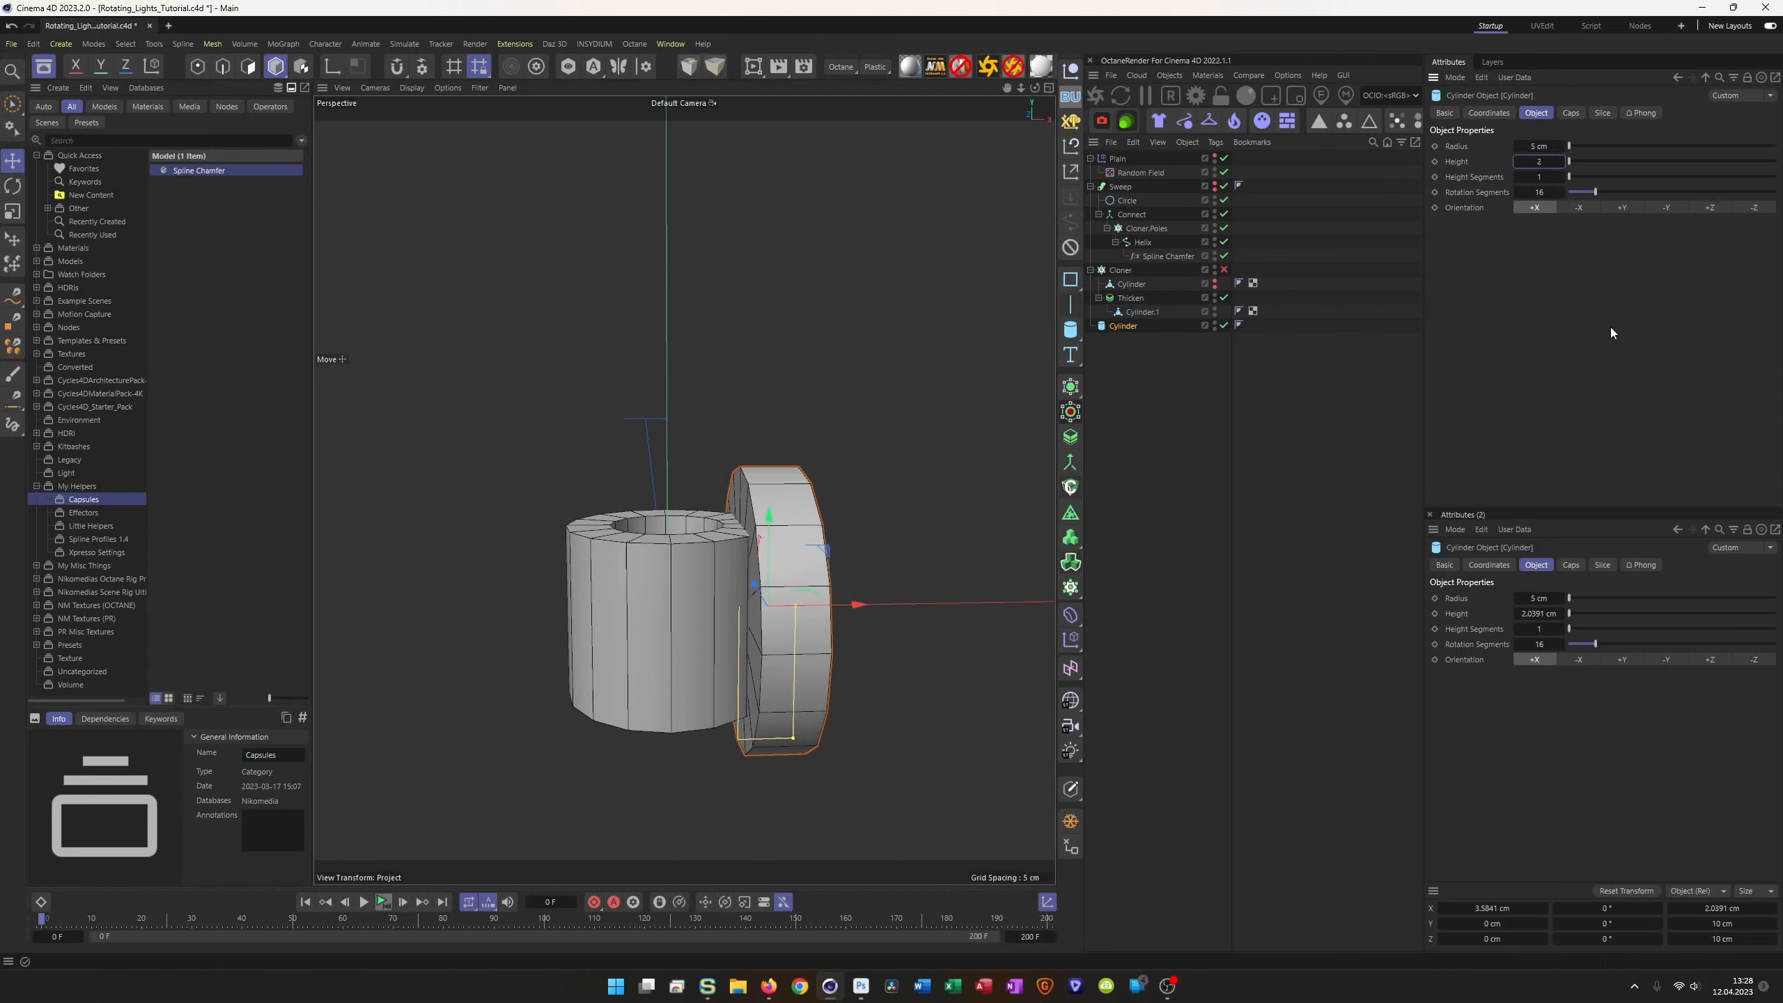
key("Return")
scroll(784, 555, "up", 3)
mouse_move(785, 556)
left_mouse_down("alt")
mouse_move(791, 529)
mouse_move(761, 541)
left_mouse_up("alt")
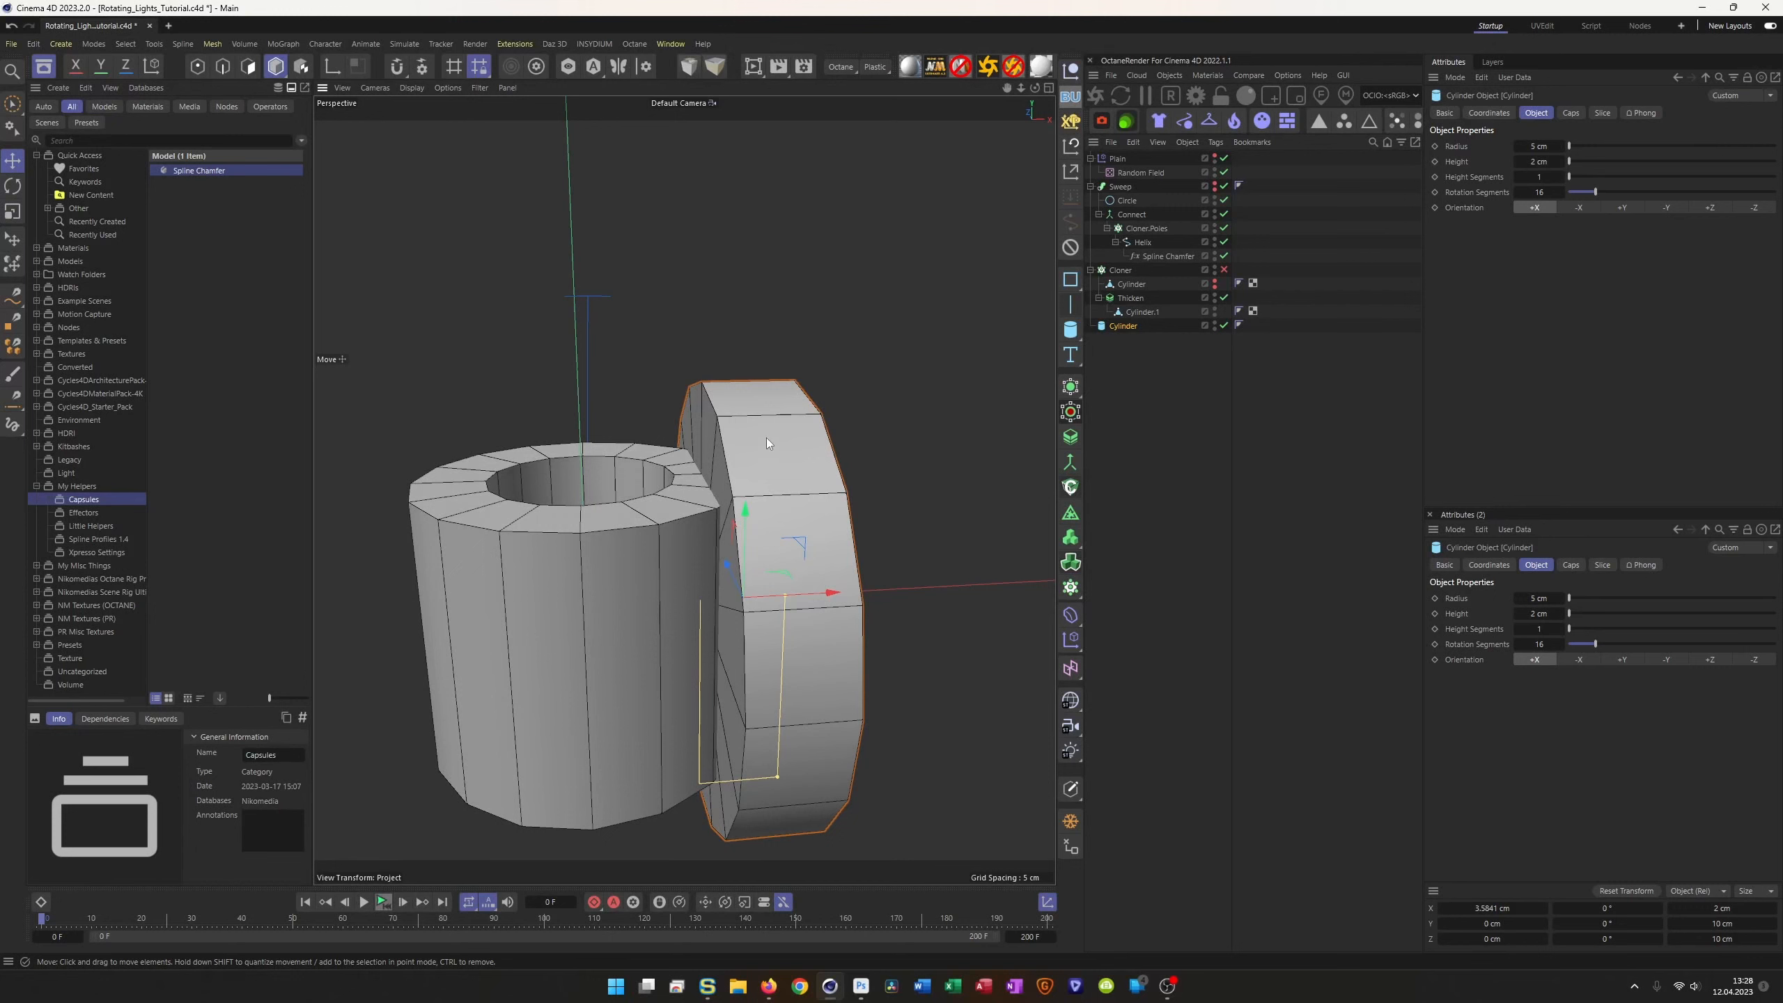
scroll(741, 449, "down", 5)
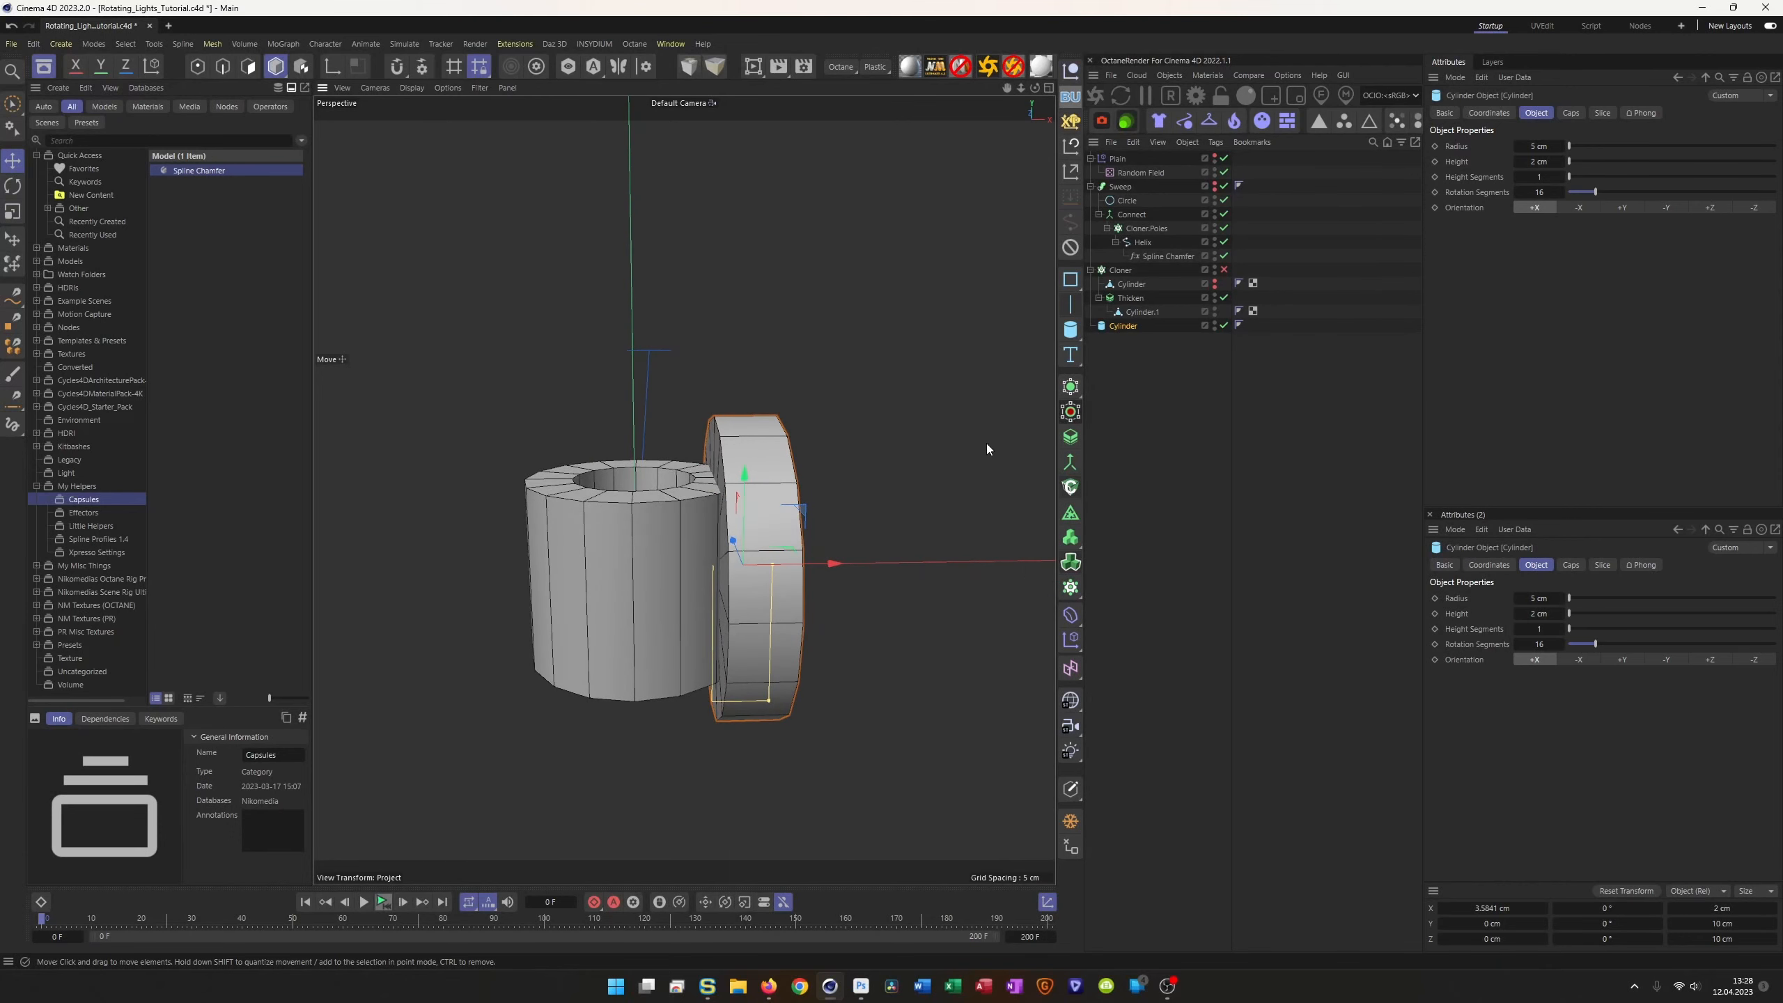
Step: Combine the thickened sleeve and the disc cylinder under a new Boole object inside the Cloner
left_click(1098, 299)
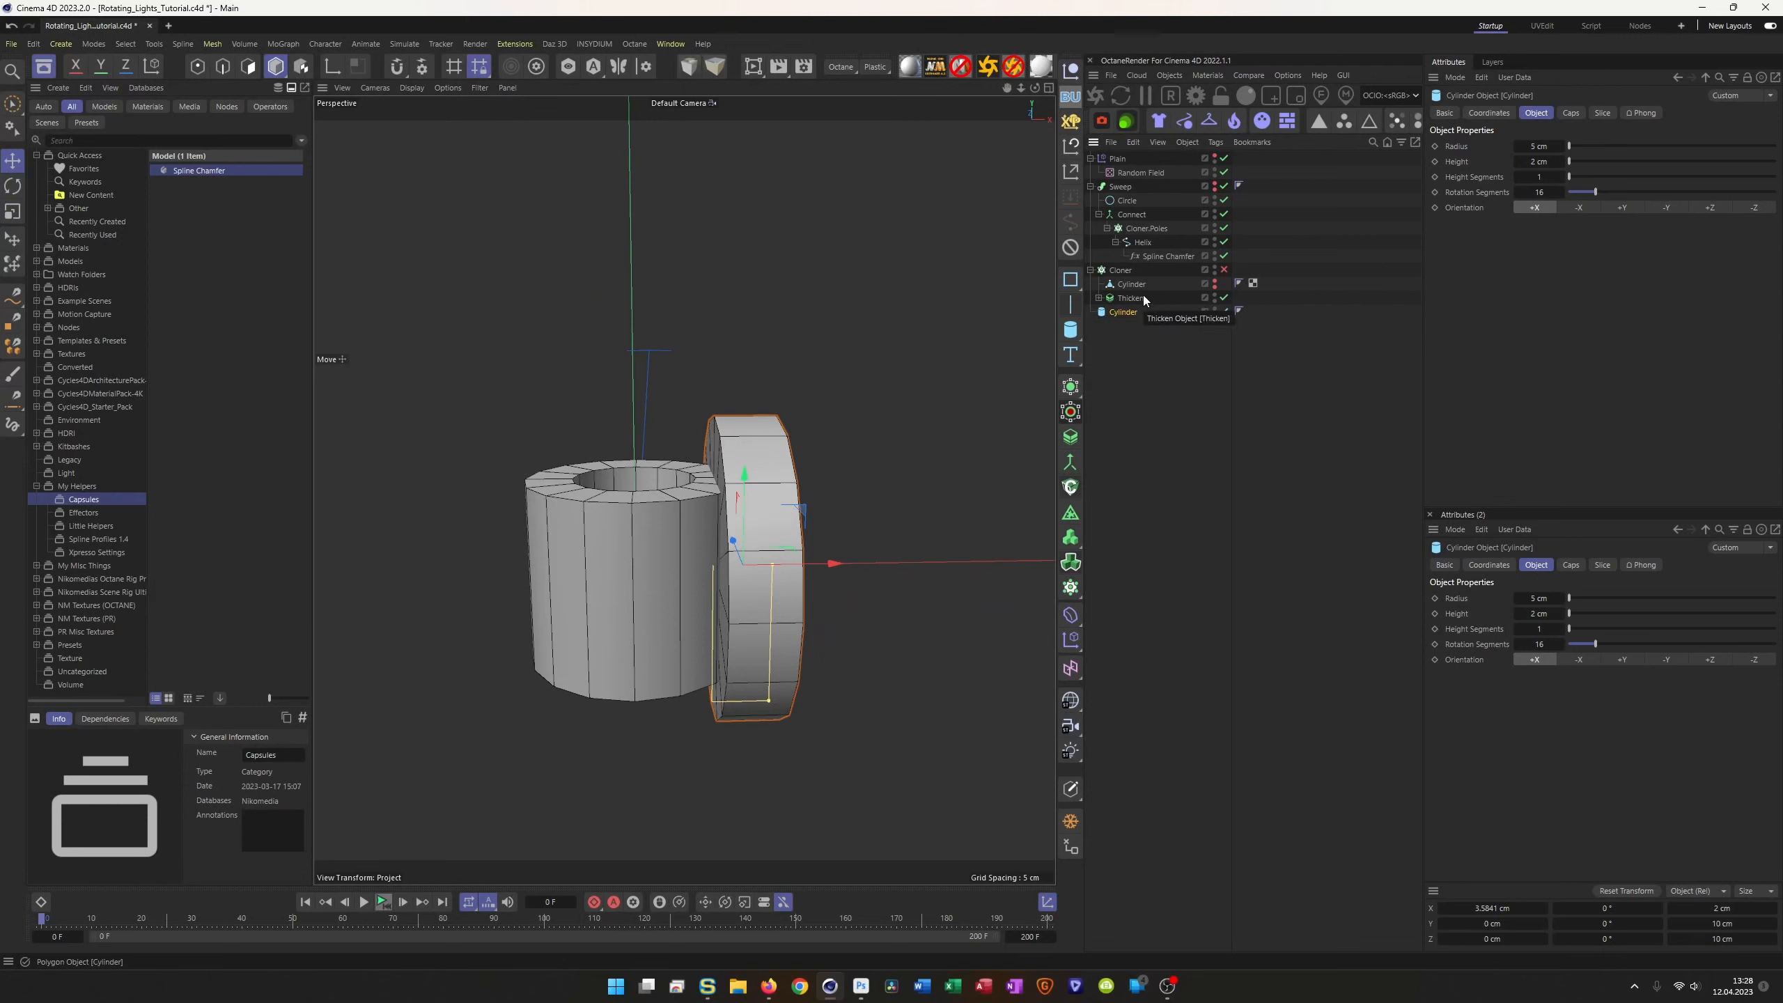
left_click(1127, 298)
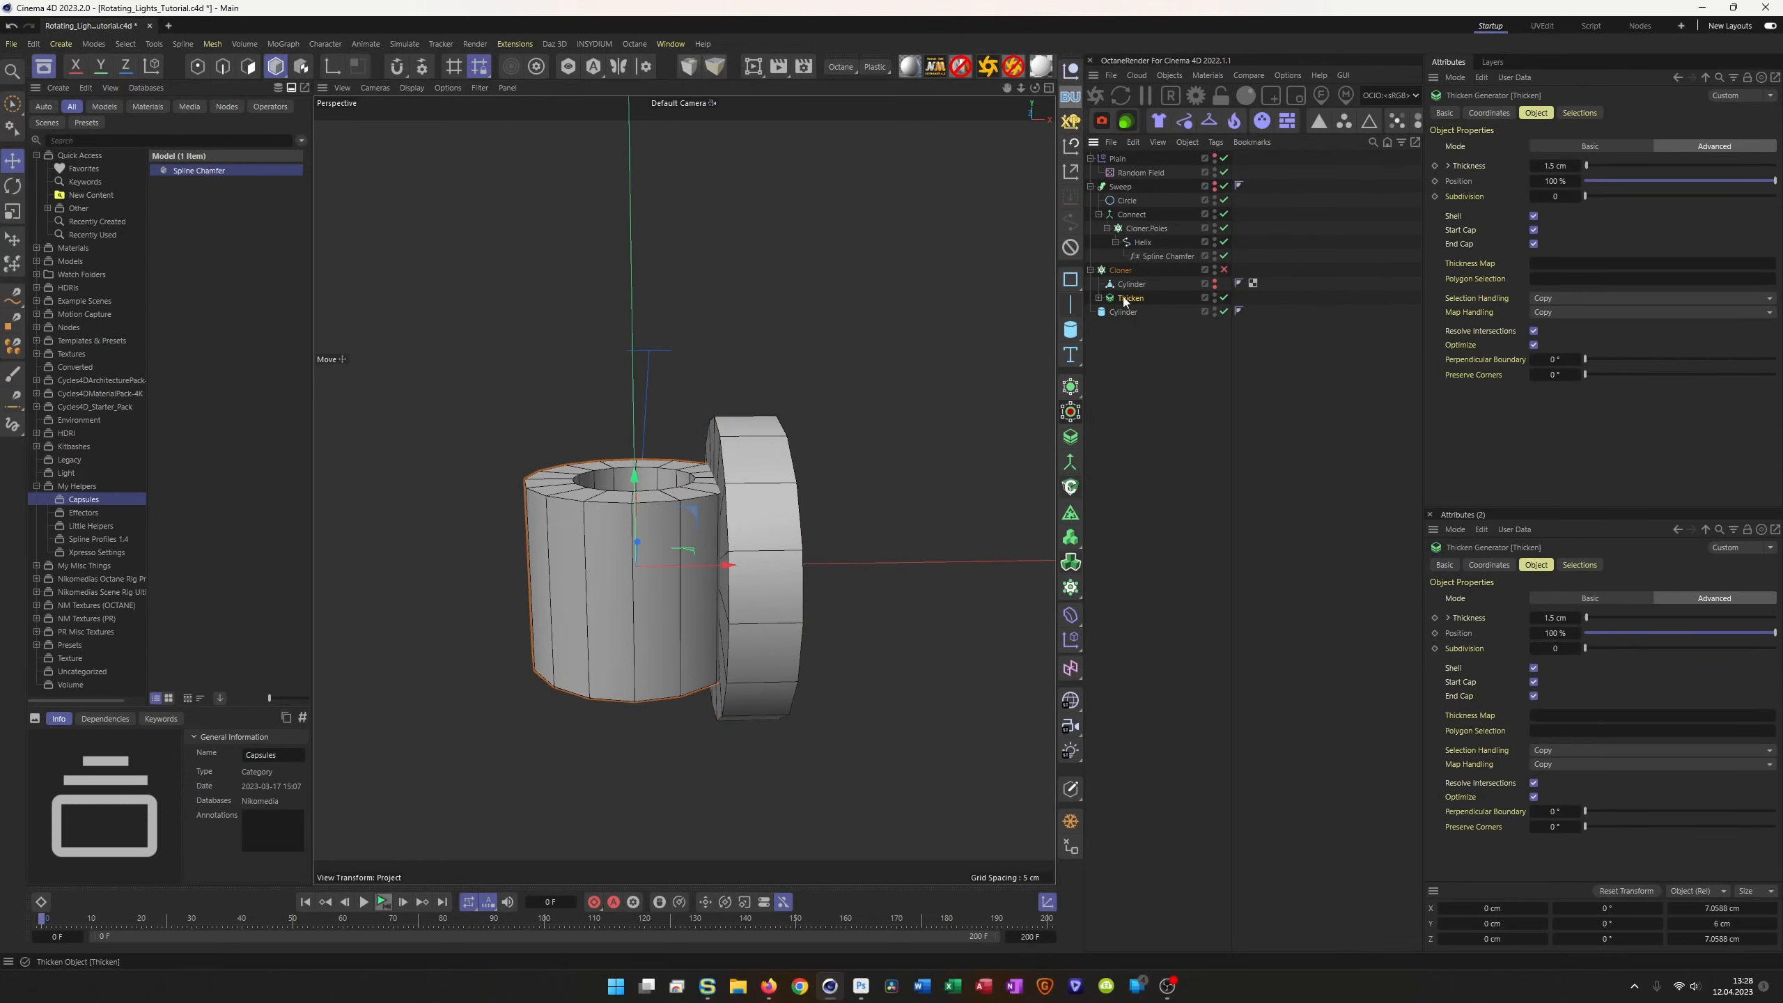
left_click(1069, 393)
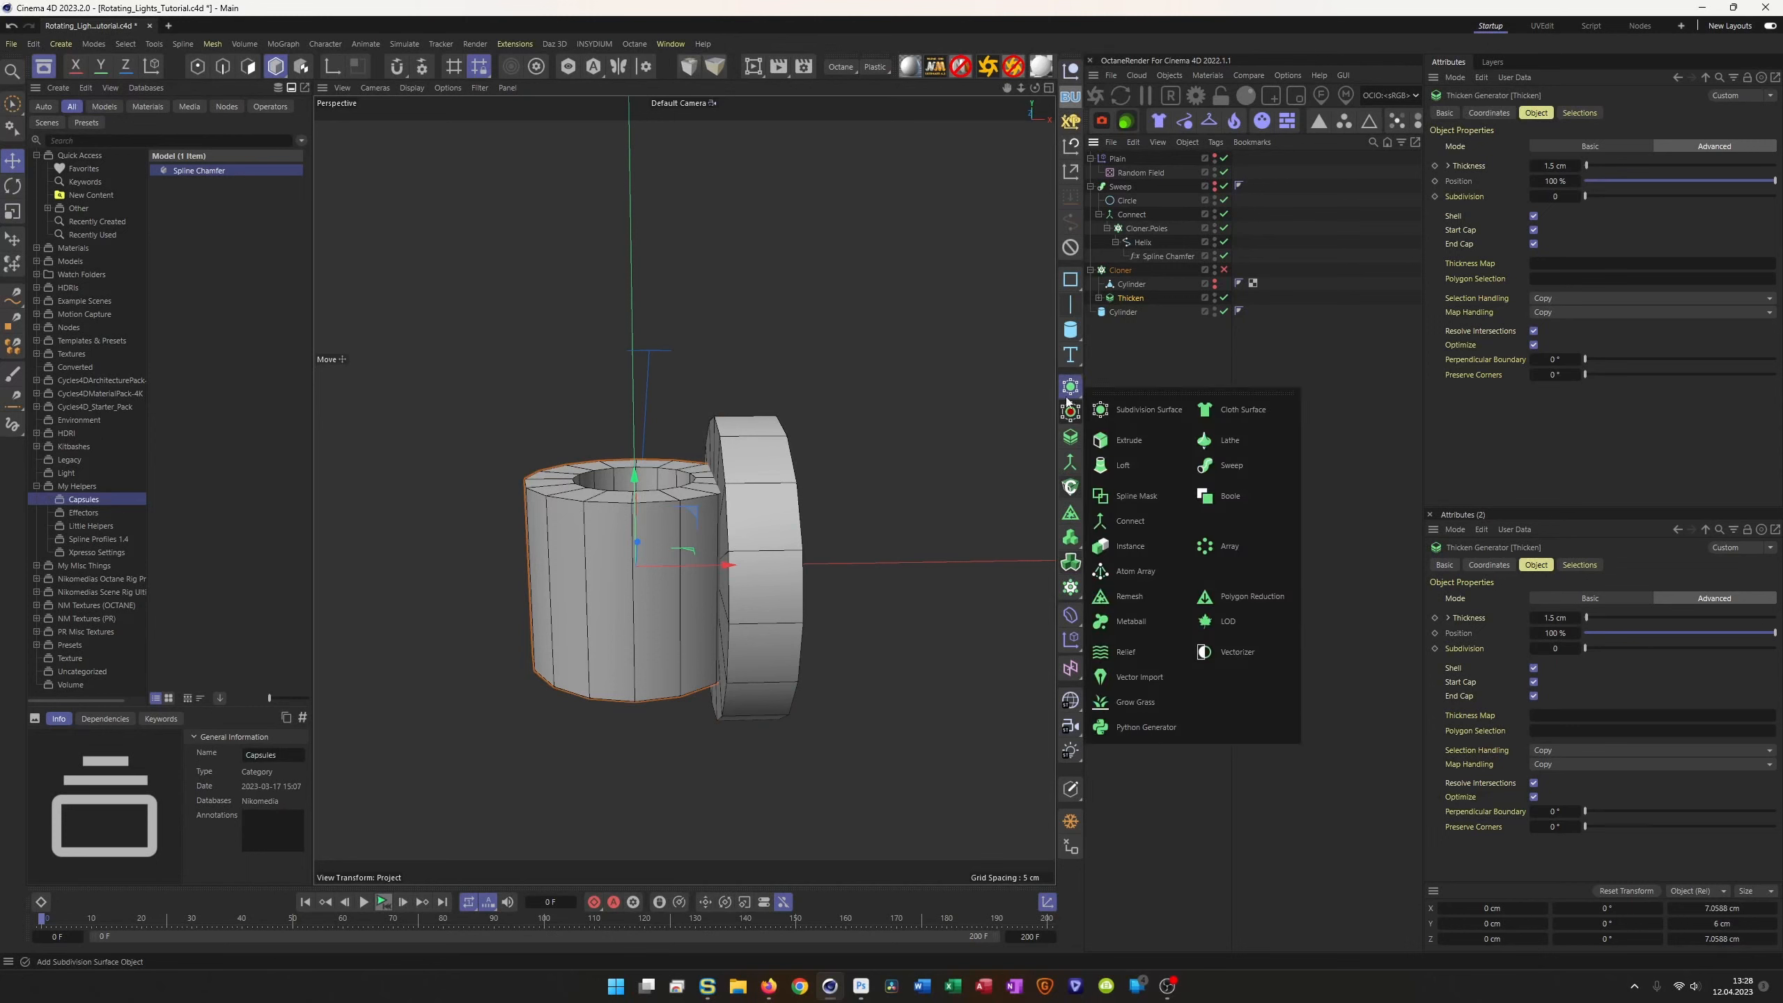
left_click(1225, 498, "alt")
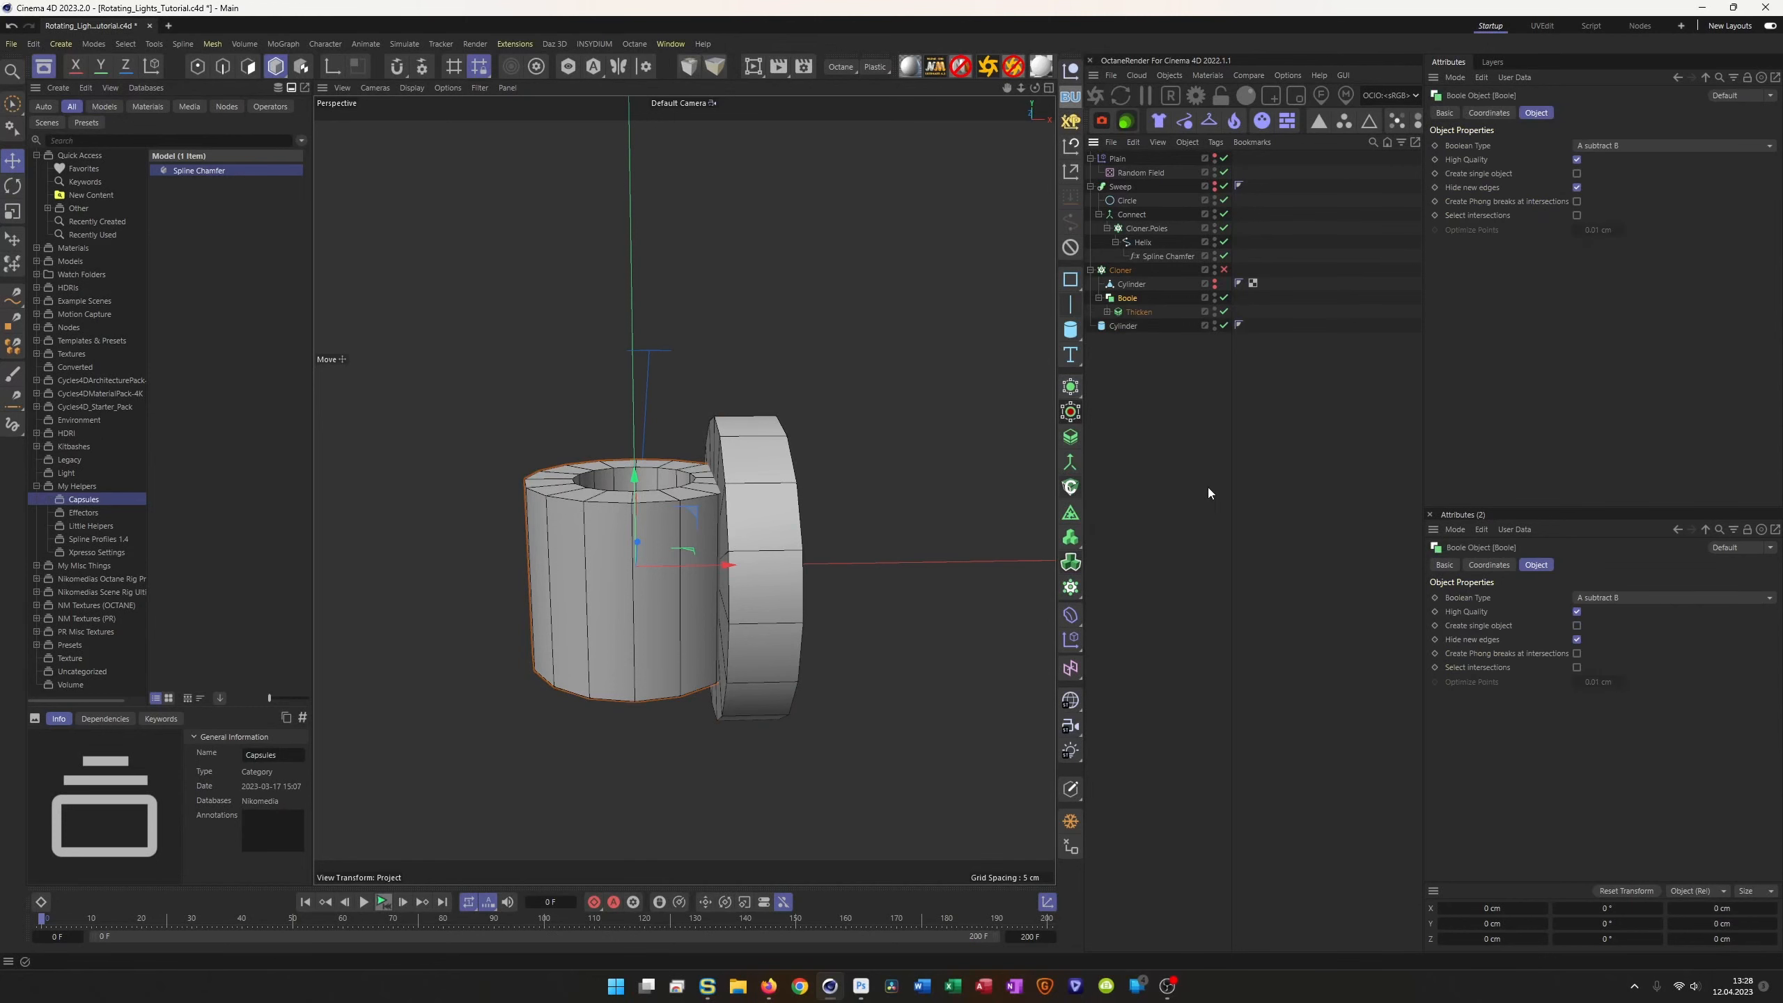
left_click_drag(1122, 326, 1152, 319)
mouse_move(723, 534)
left_mouse_down("alt")
mouse_move(821, 531)
mouse_move(805, 477)
mouse_move(723, 507)
left_mouse_up("alt")
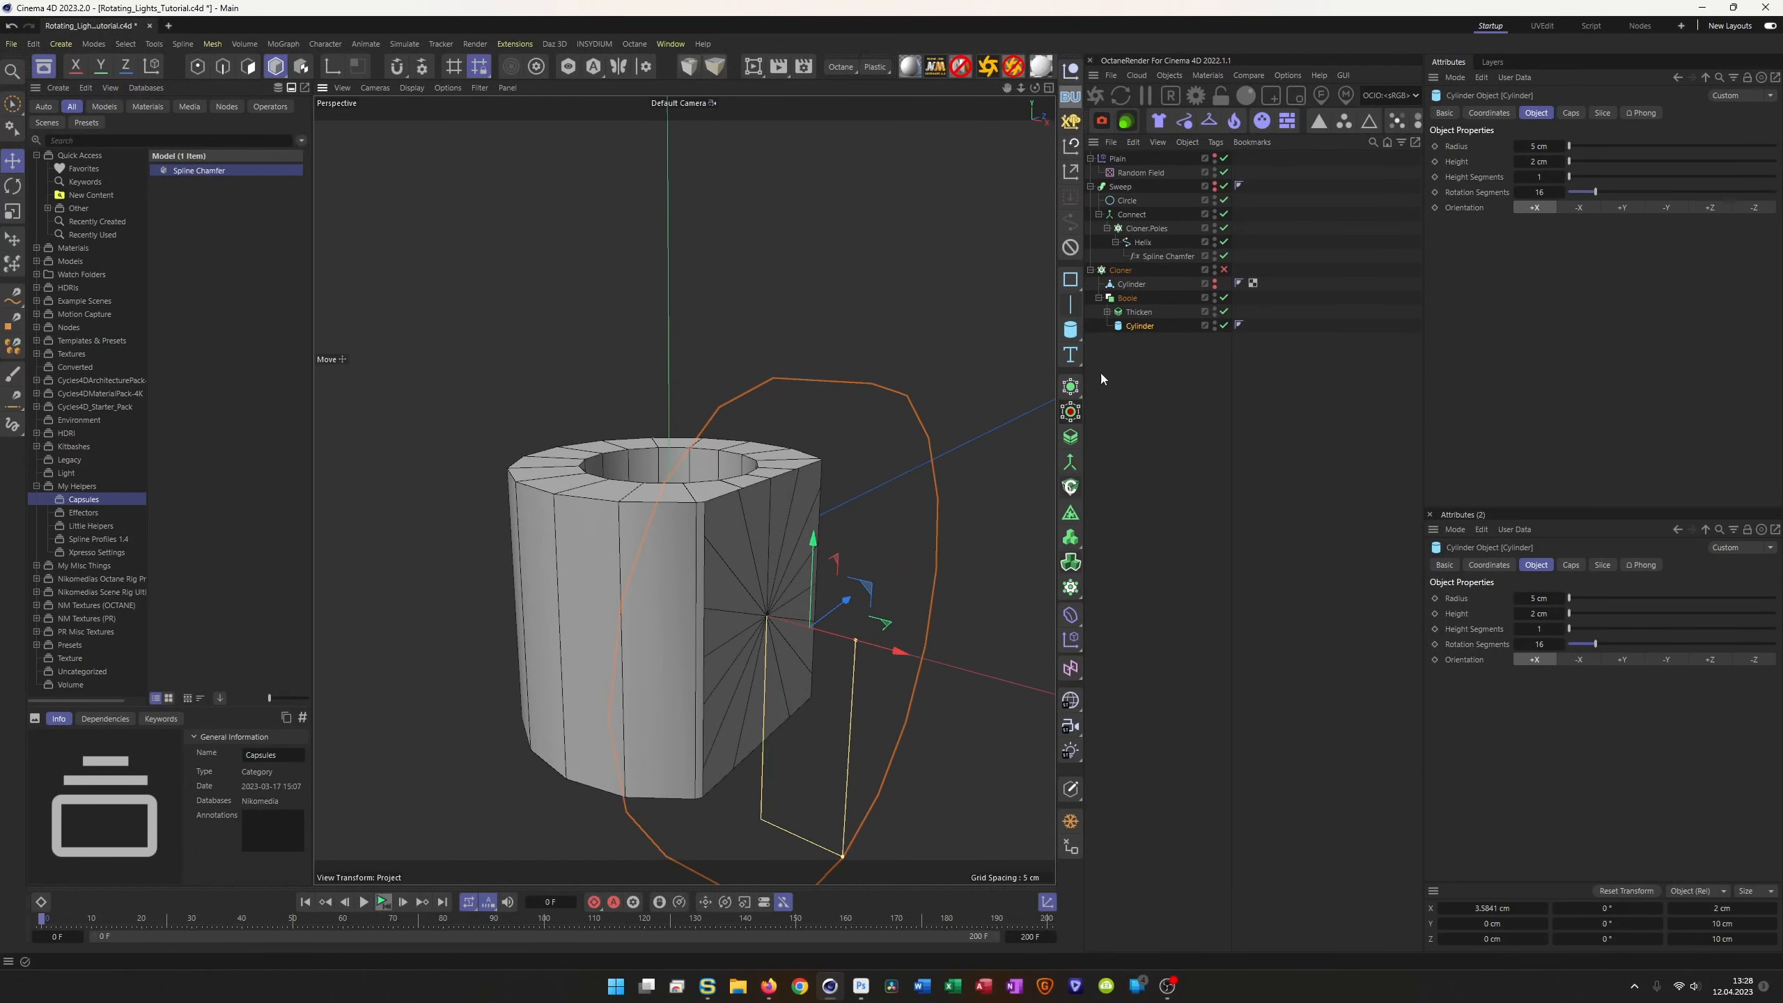
Step: Set the Boole type to A union B and enable creating a single object
left_click(1127, 301)
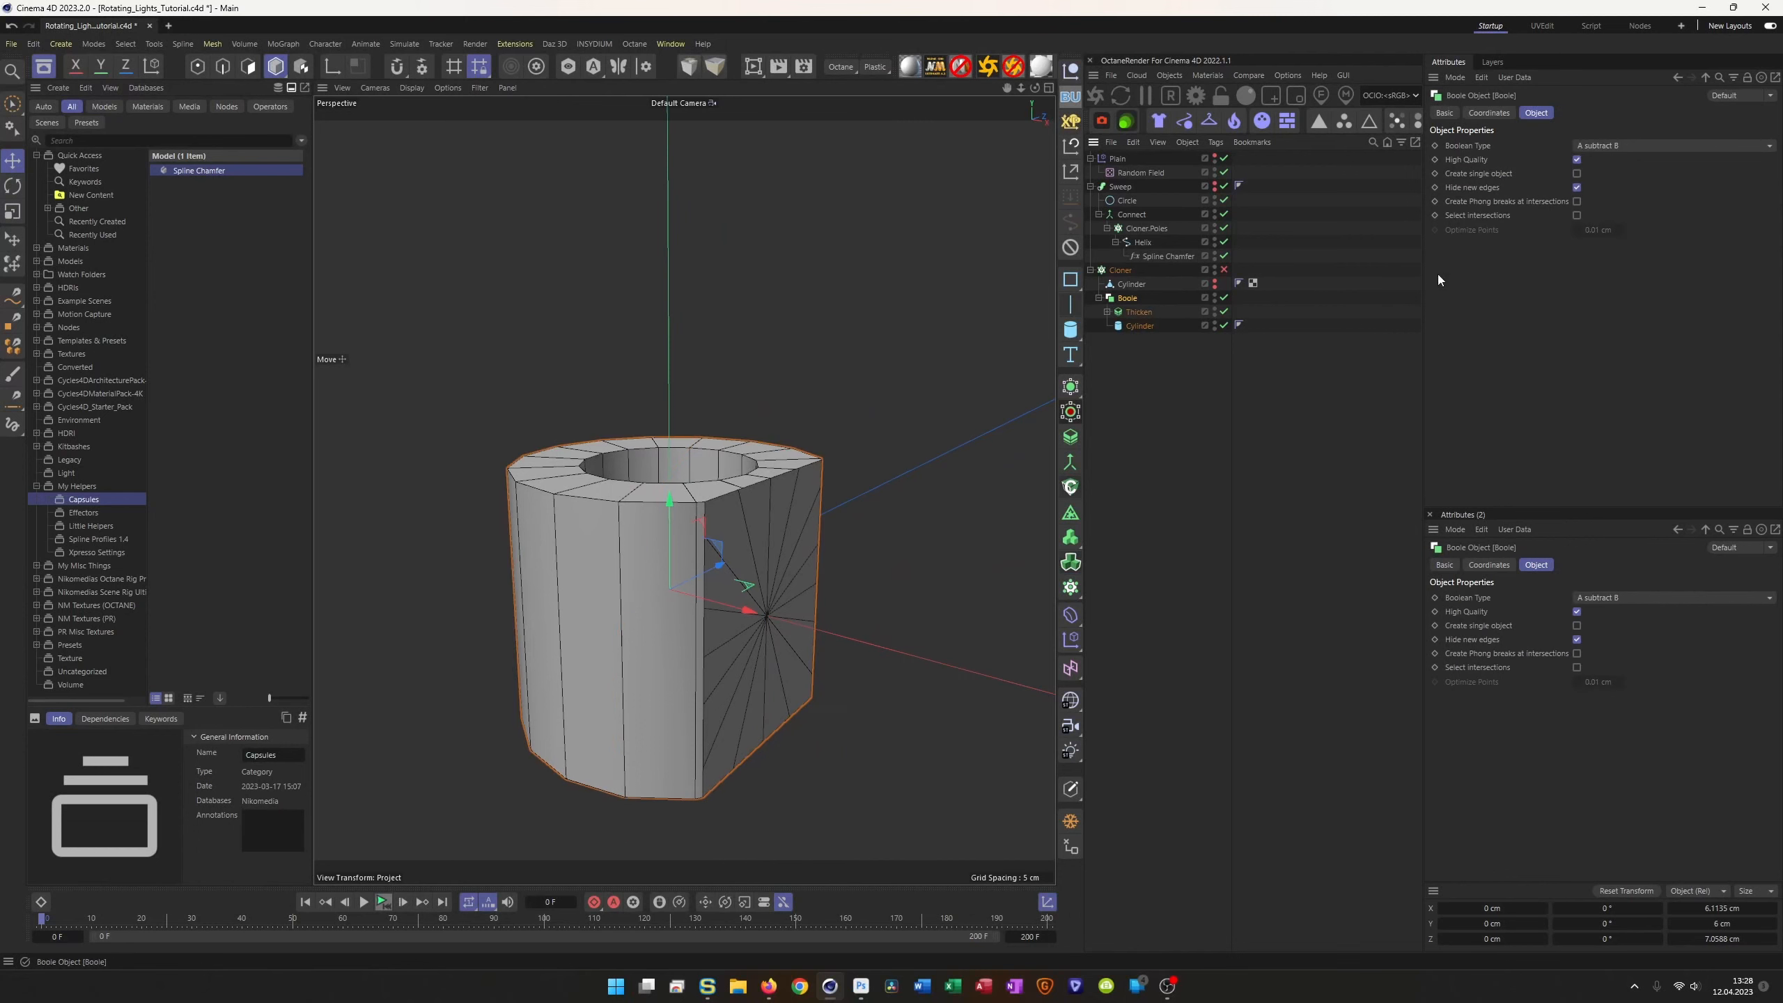
left_click(1616, 145)
left_click(1633, 156)
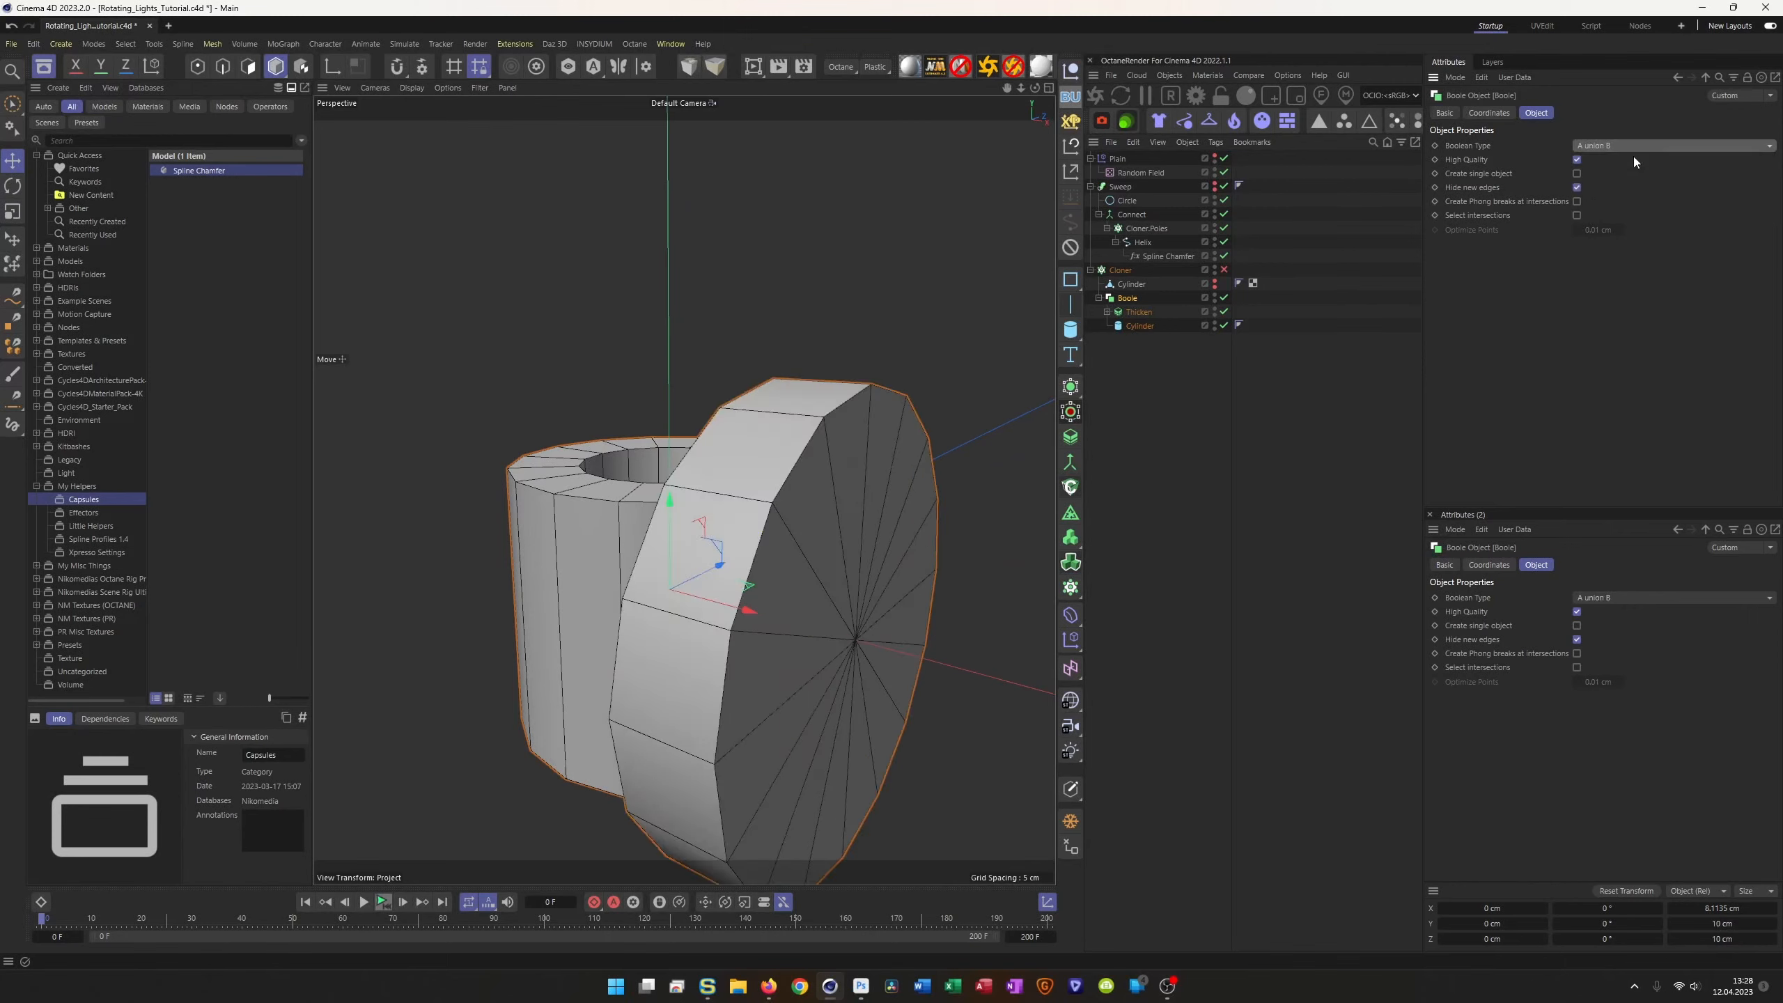
left_click_drag(829, 456, 716, 474, "alt")
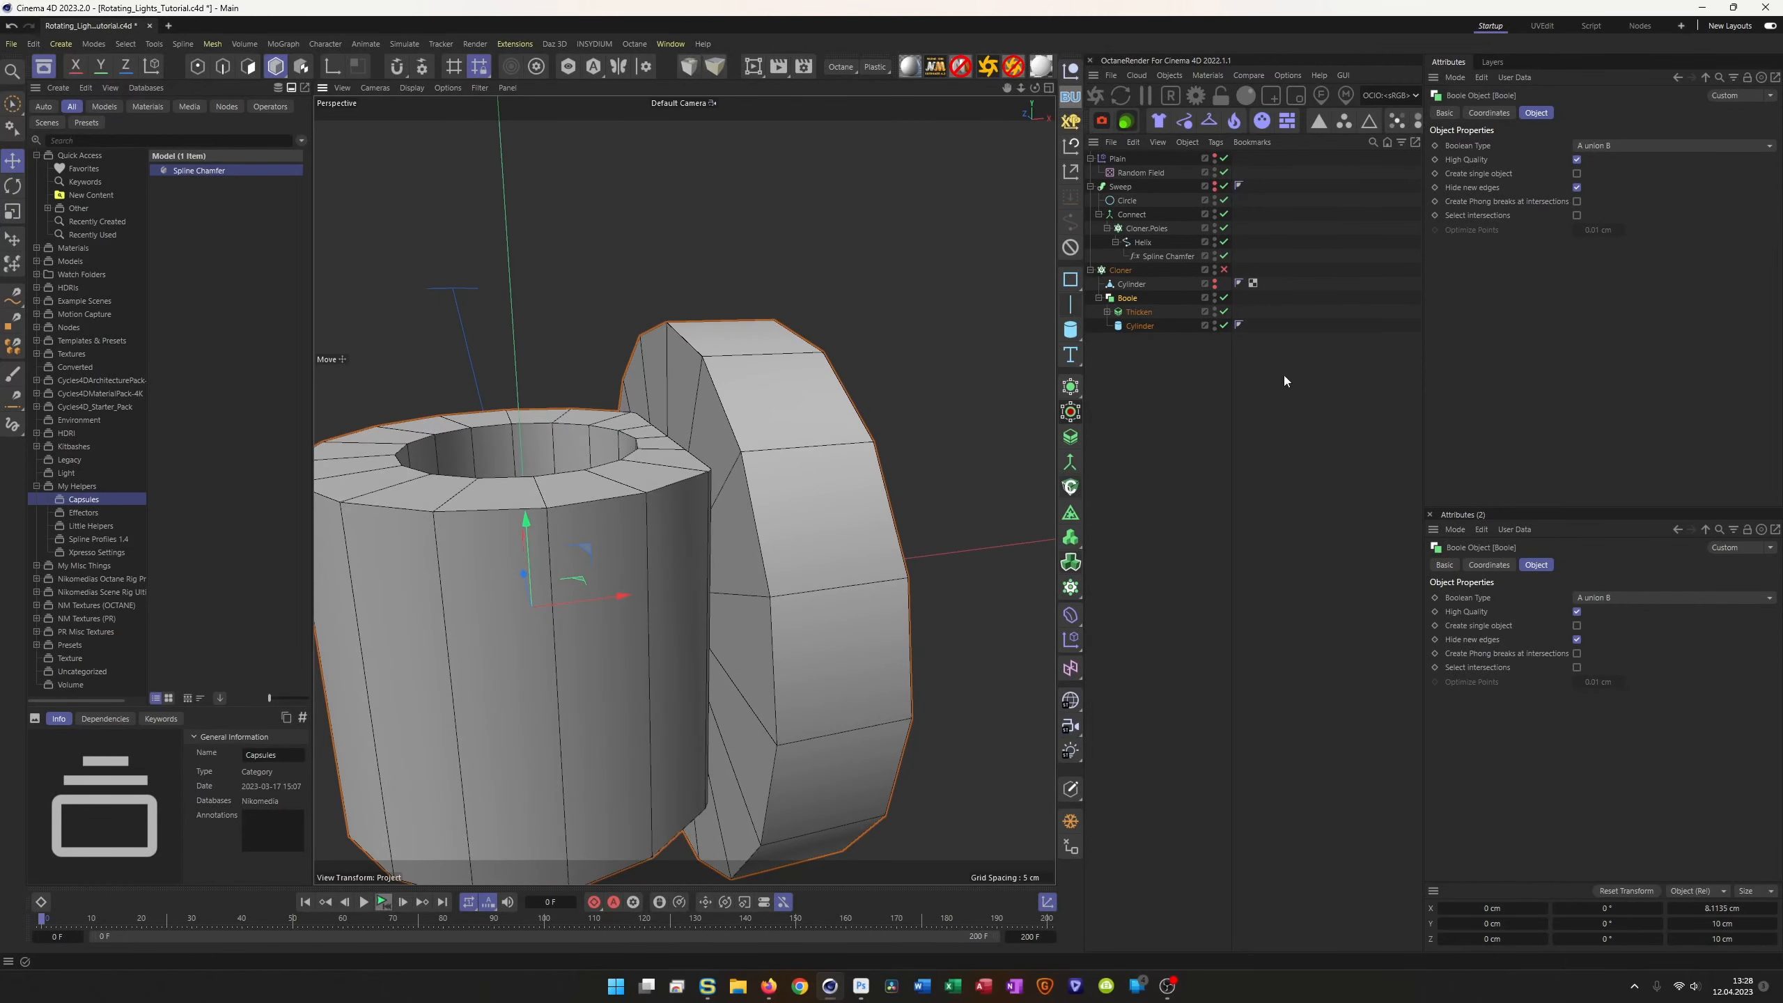
left_click(1578, 174)
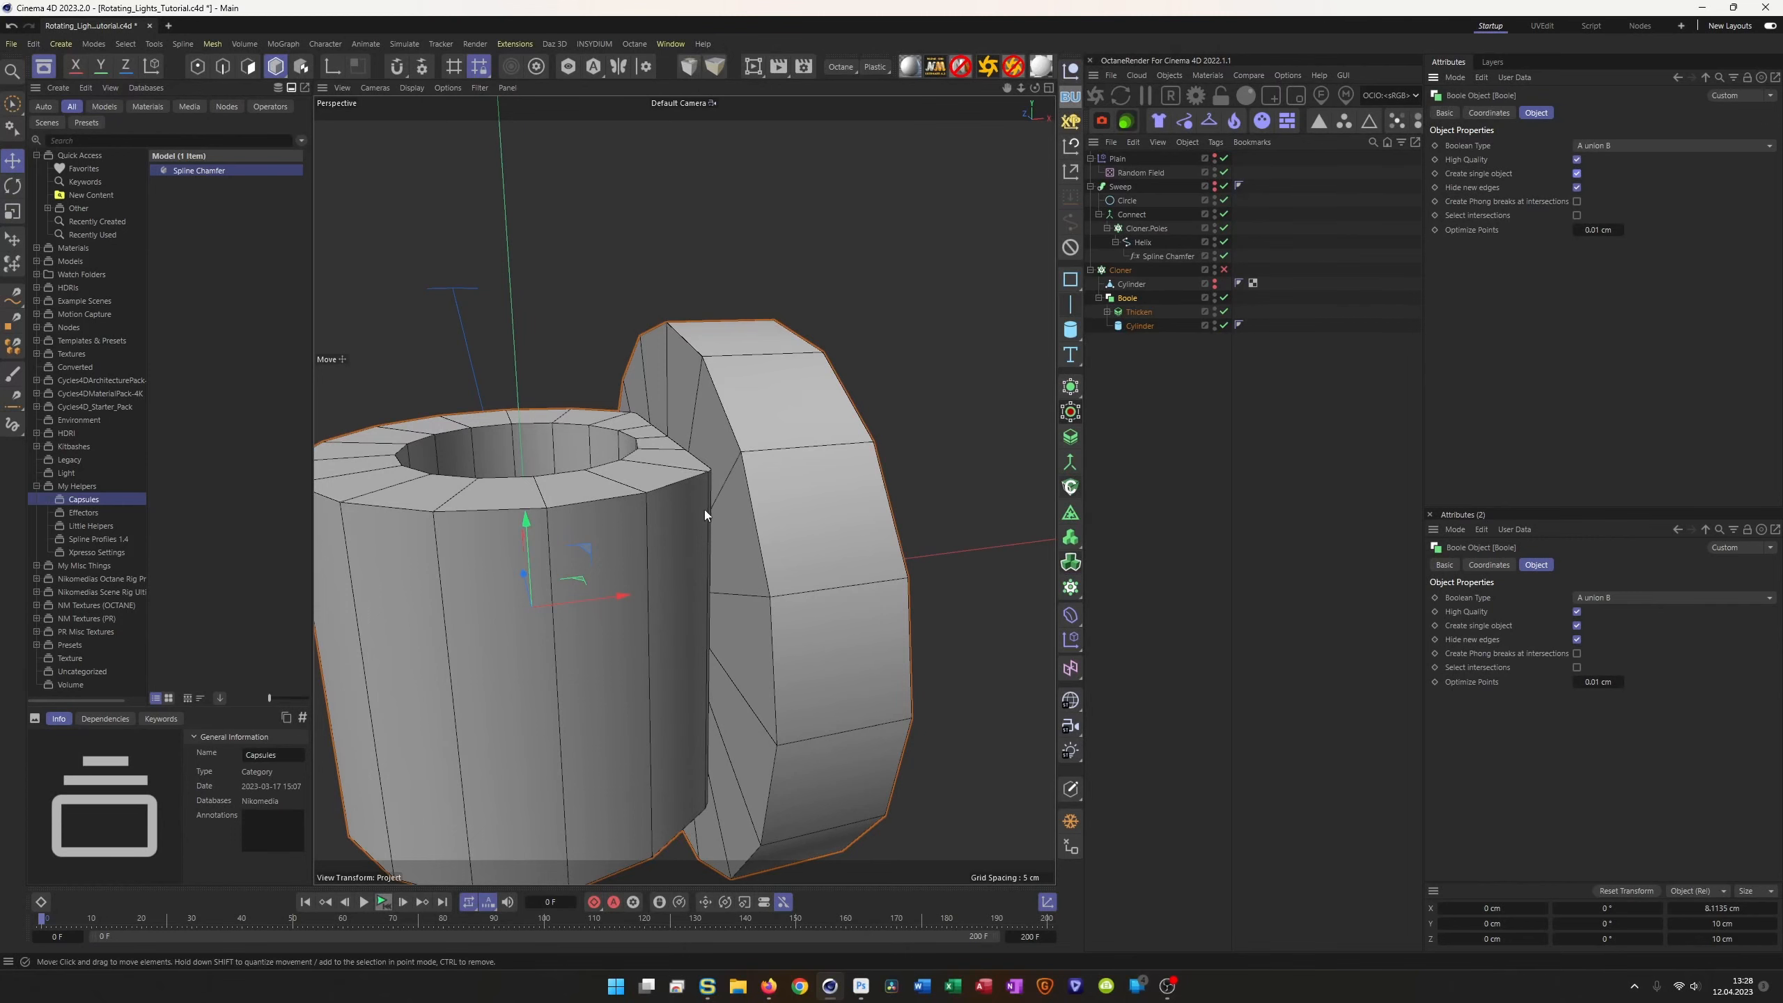
Step: Examine the merged mesh inside and outside where the sleeve meets the disc
scroll(705, 510, "up", 8)
scroll(758, 488, "down", 10)
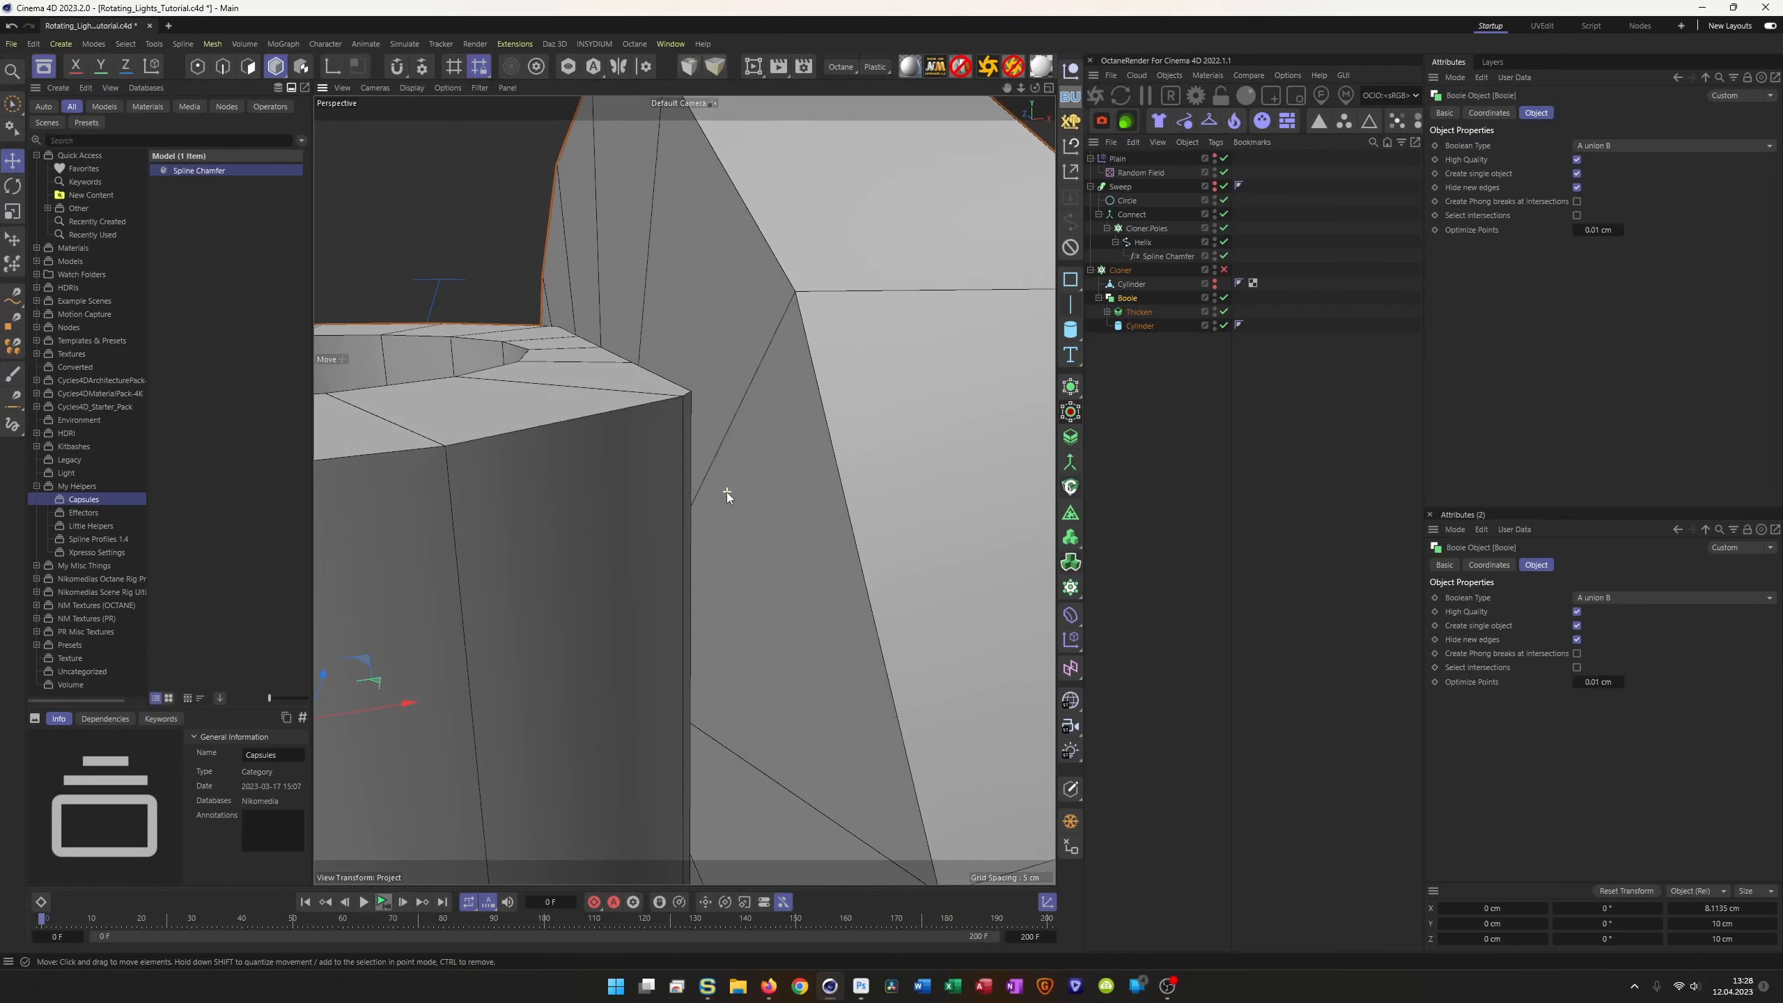
scroll(766, 546, "up", 8)
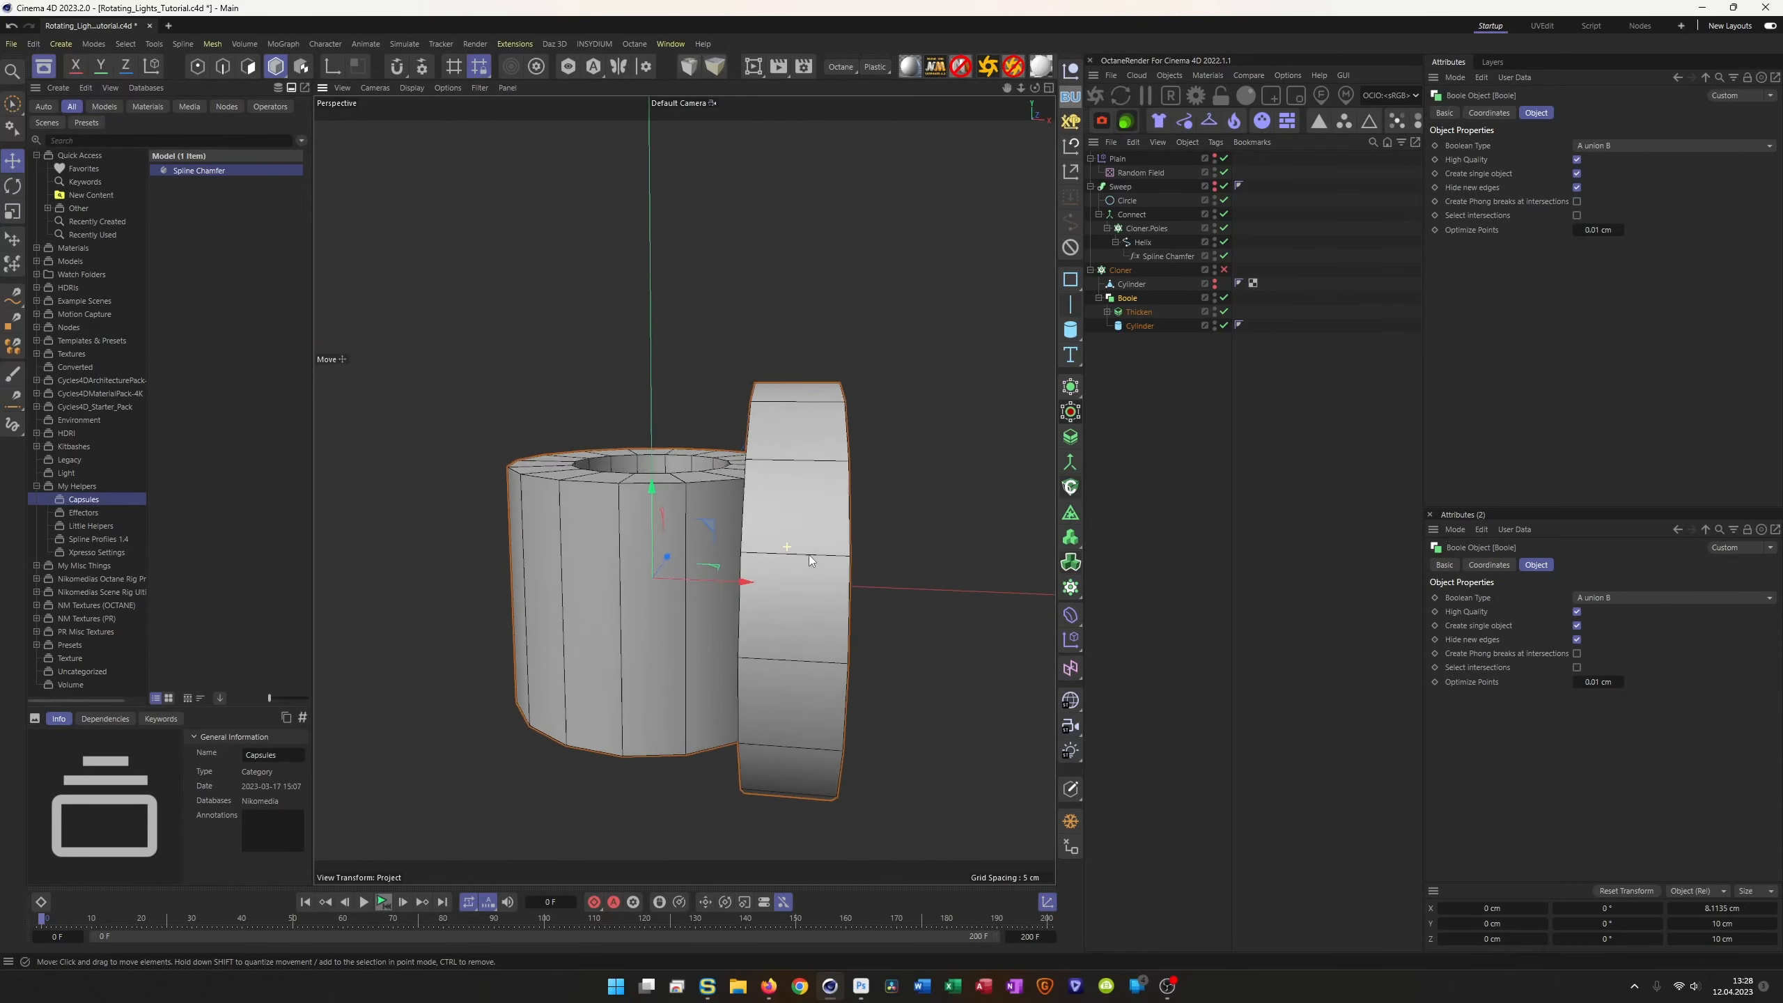
scroll(632, 555, "down", 3)
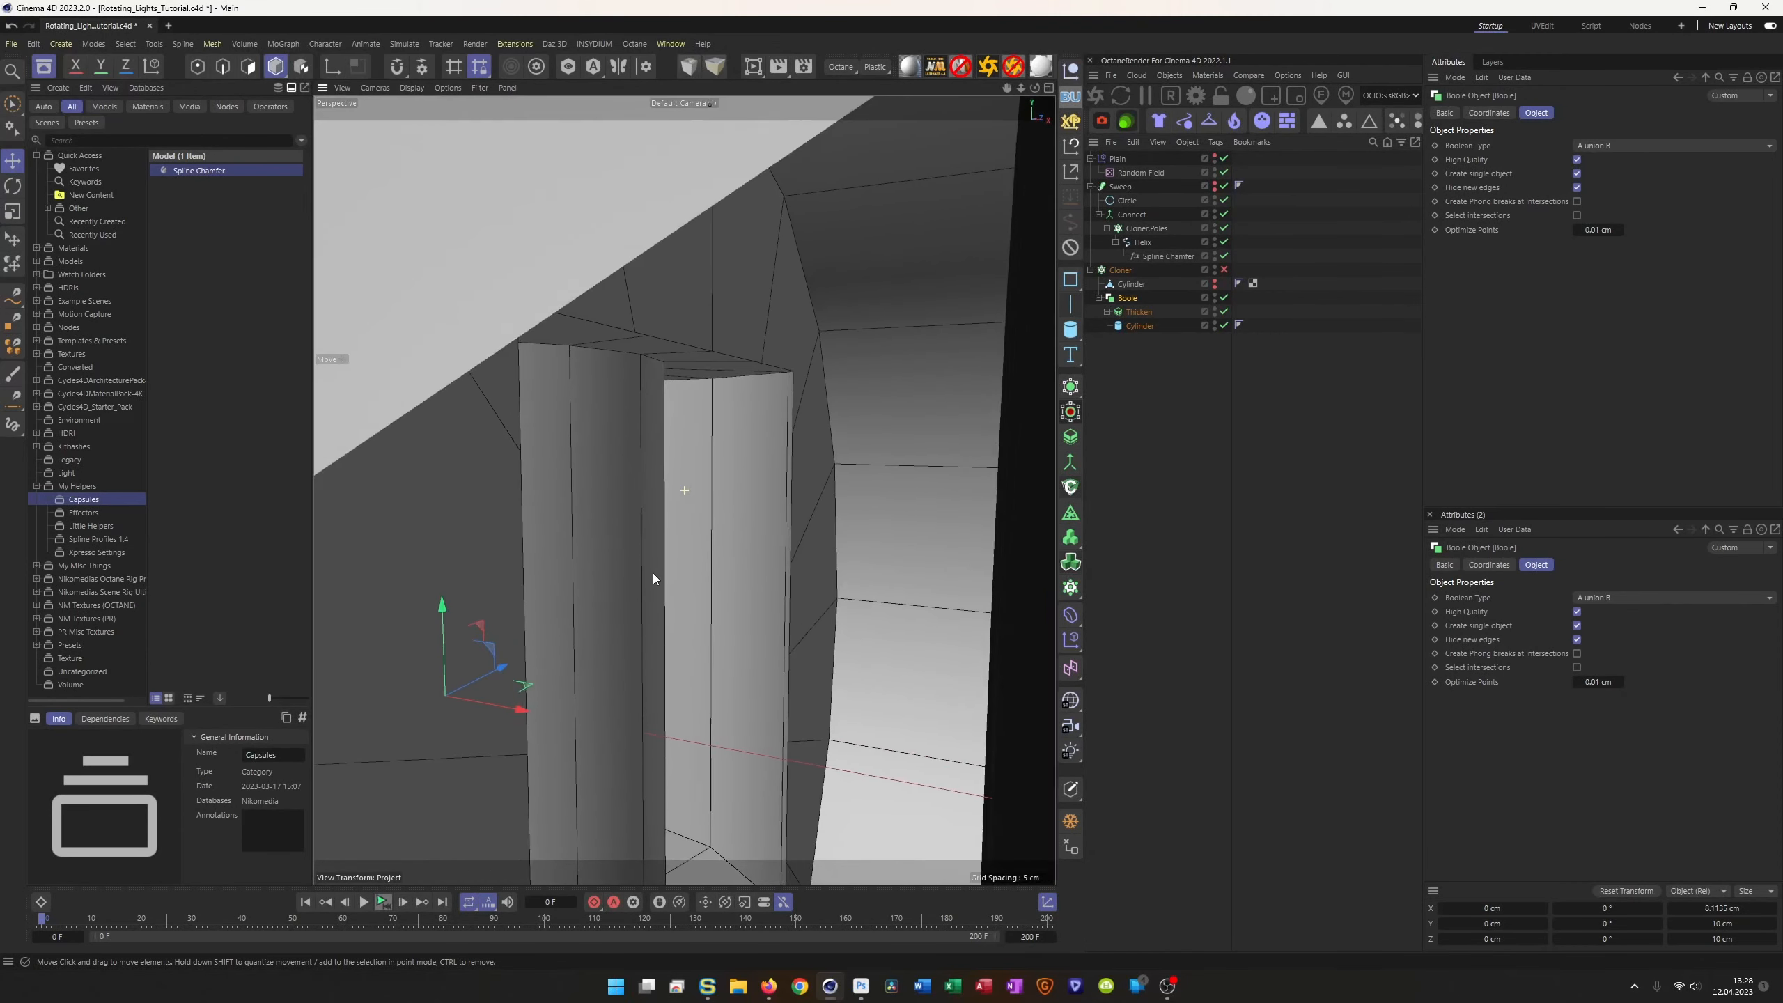
scroll(691, 481, "down", 10)
left_click_drag(680, 514, 564, 480, "alt")
scroll(701, 461, "up", 5)
left_click_drag(701, 462, 806, 477, "alt")
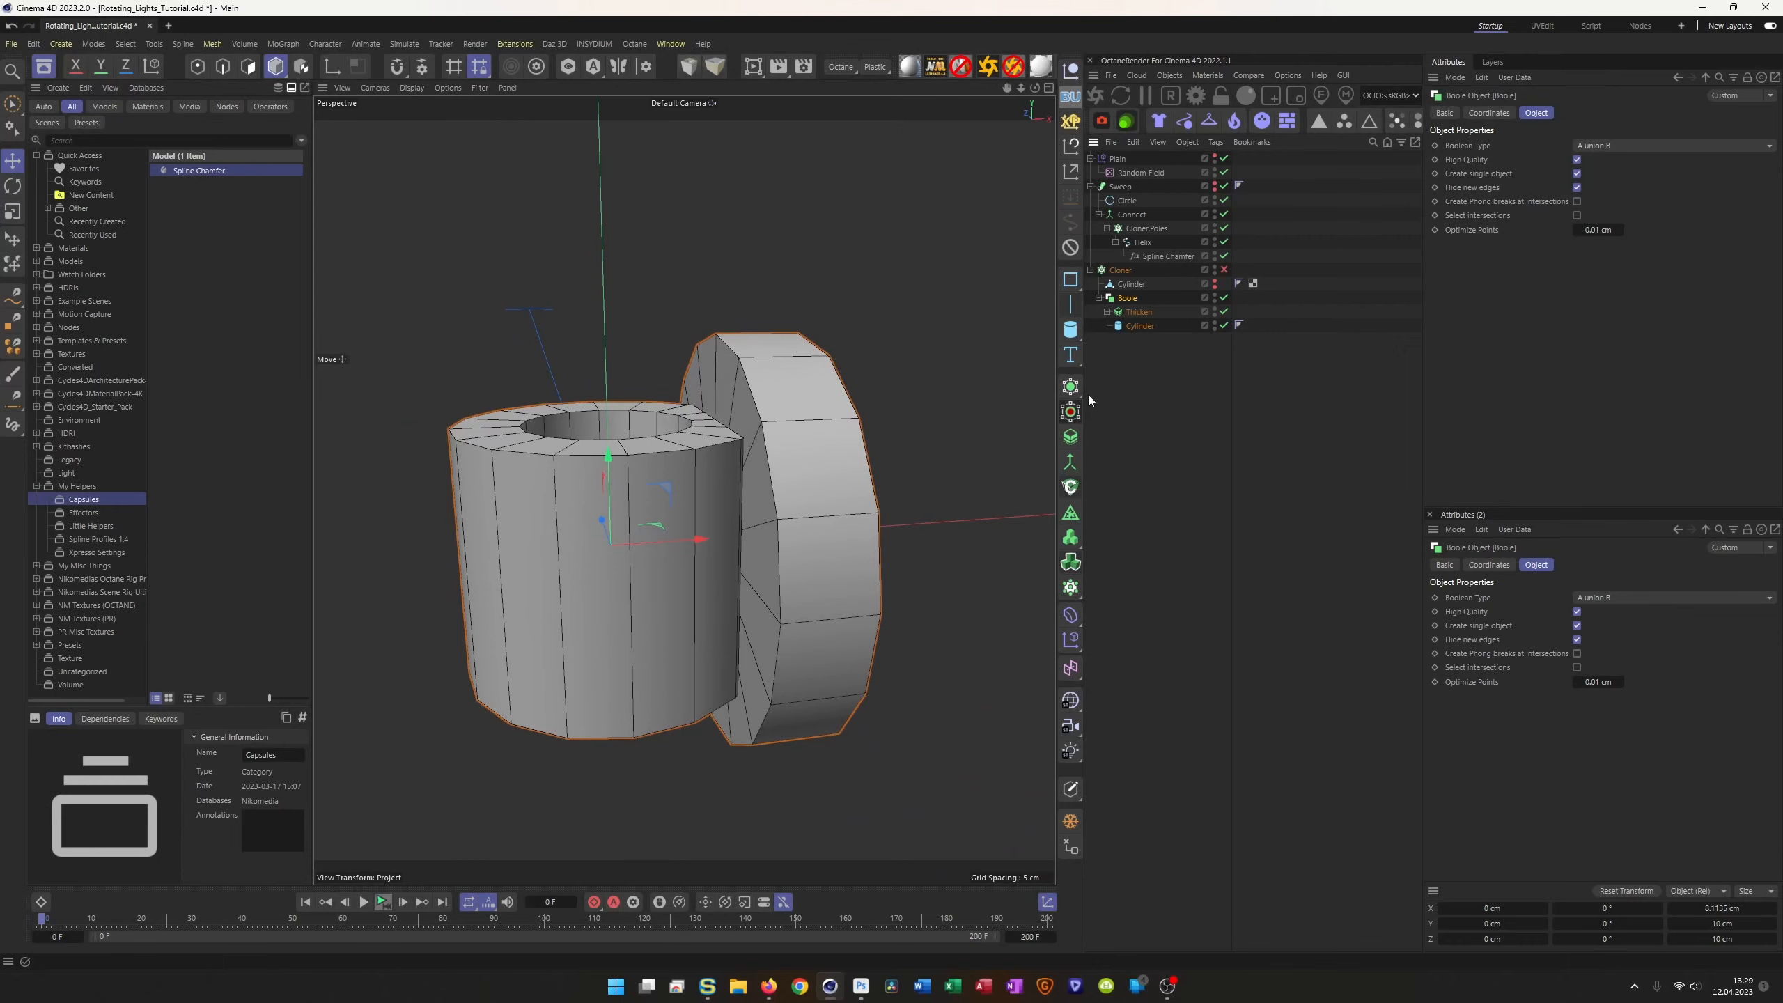
Step: Wrap the Boole in a Subdivision Surface, check the smoothed mesh and disable the subdivision
left_click(1070, 387, "alt")
left_click_drag(651, 457, 697, 485, "alt")
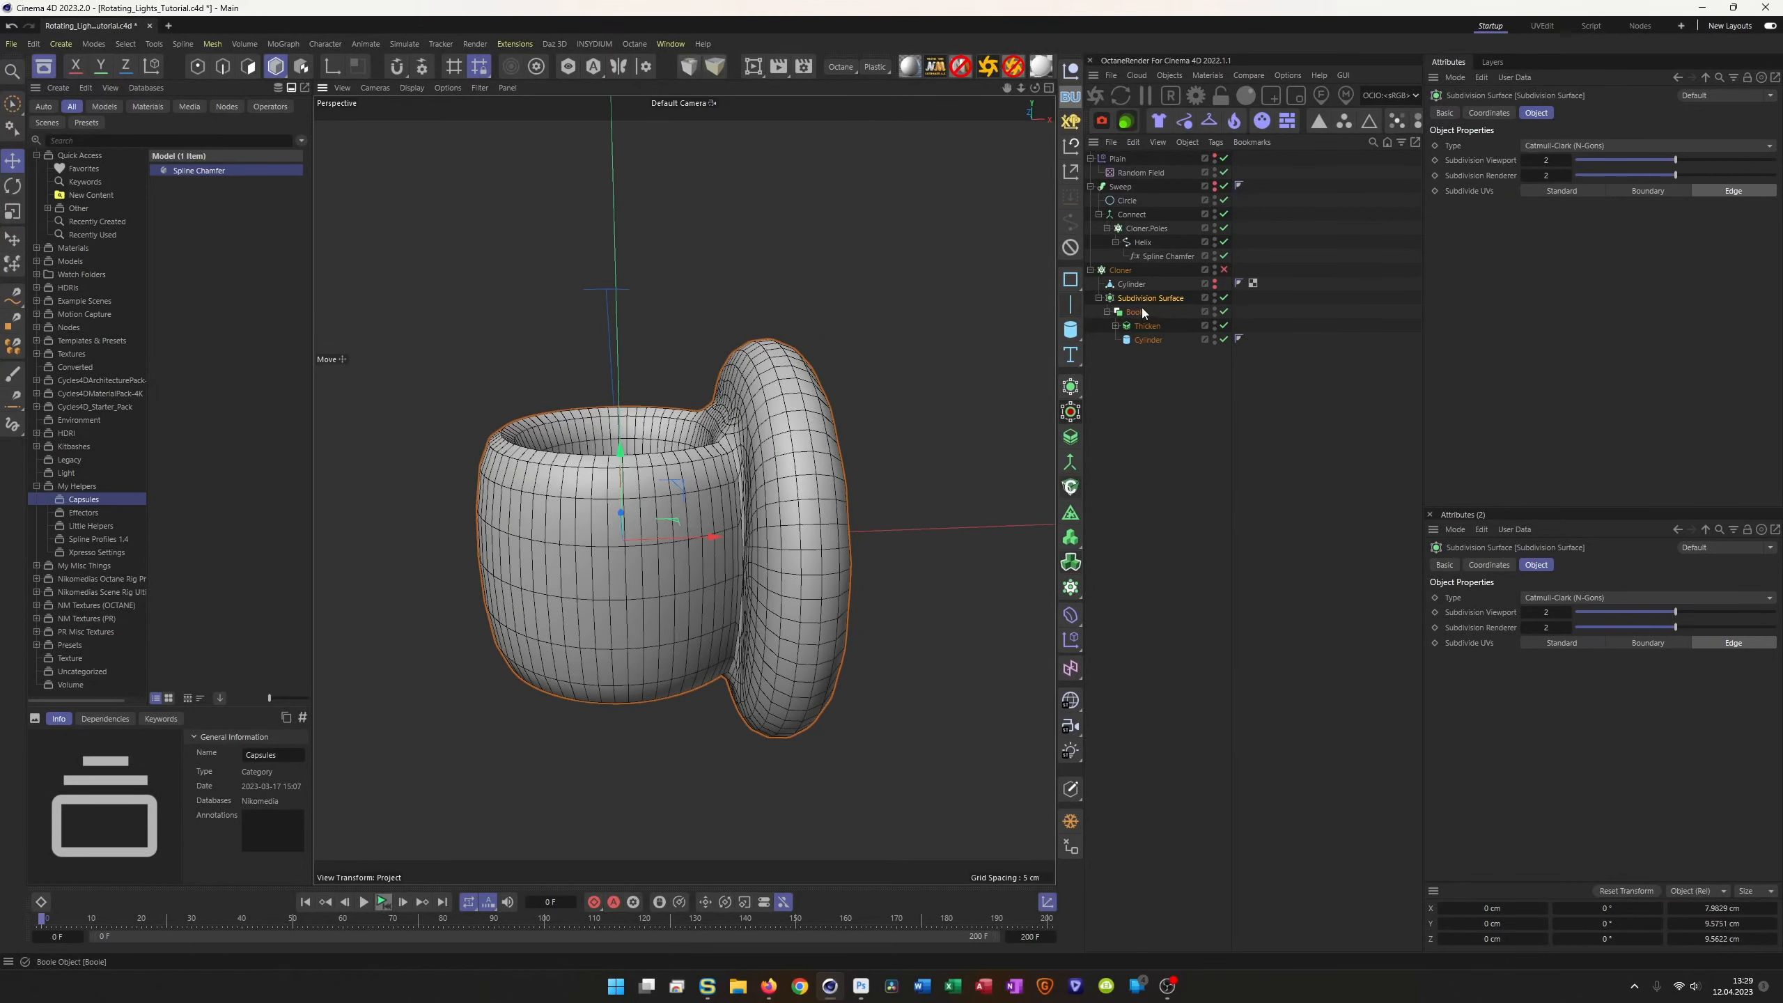
left_click(1225, 298)
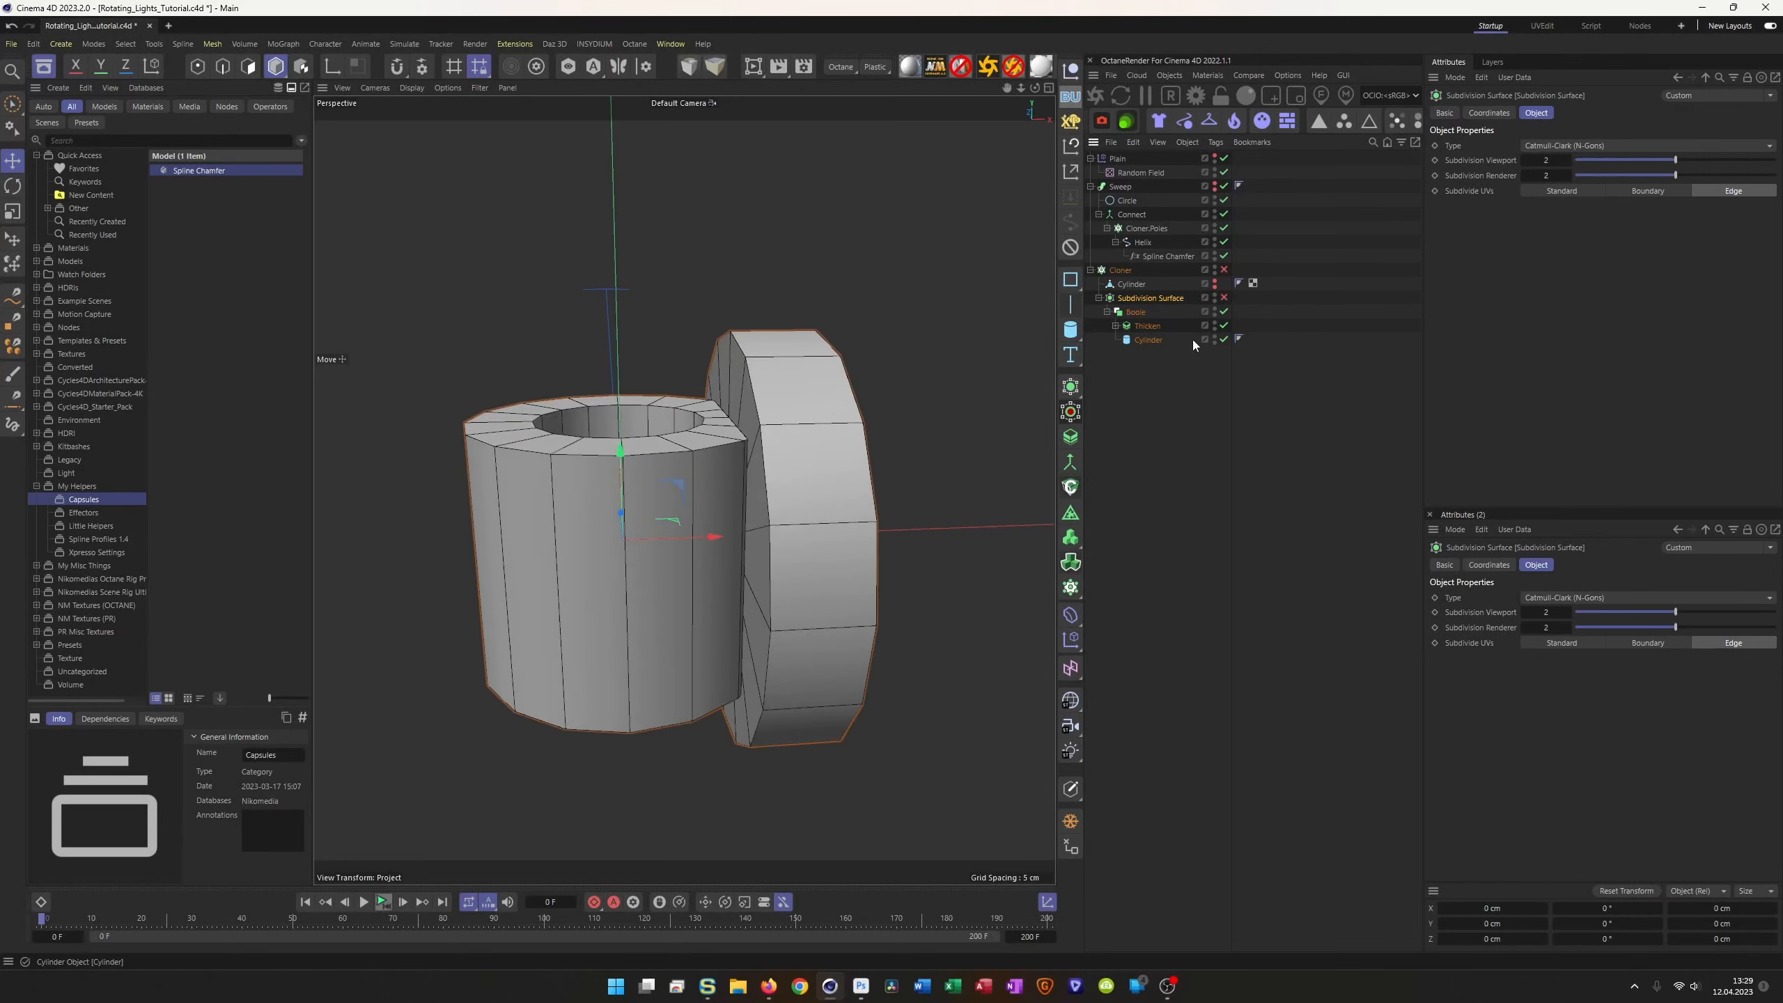
Step: Group the Boole into a null under the Subdivision Surface and add a Bevel deformer to that null
left_click(1135, 311)
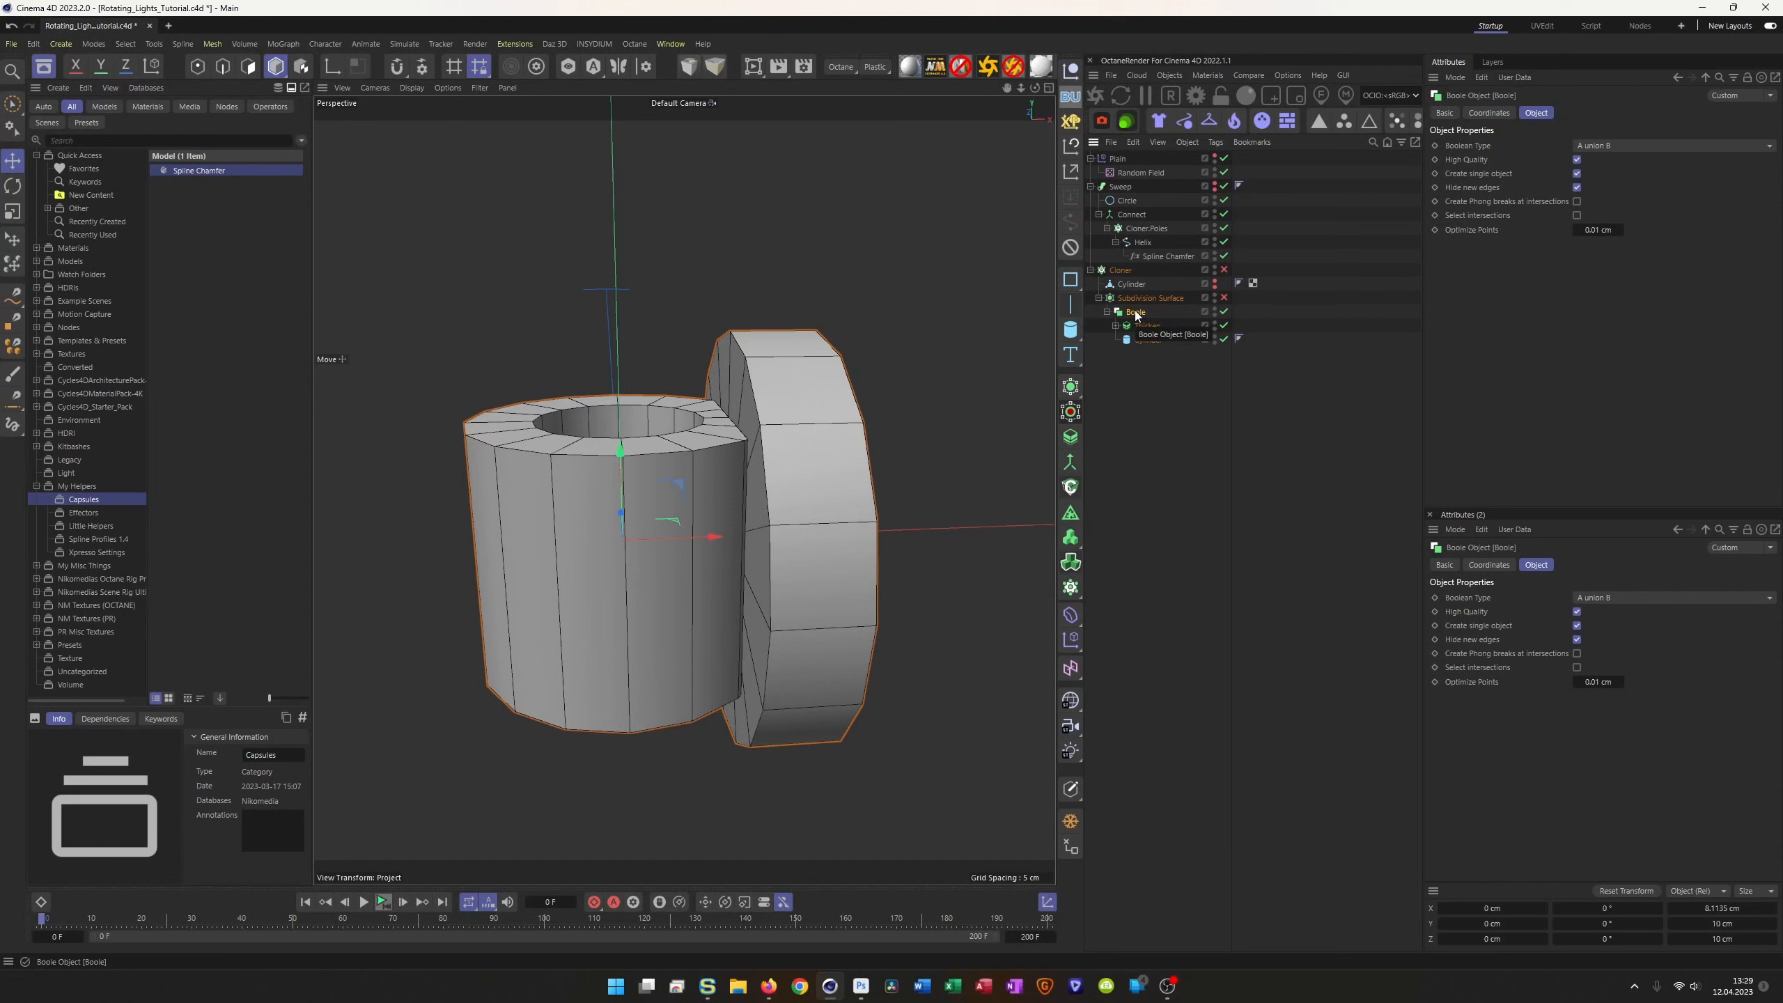
key("alt+g")
left_click(1107, 312)
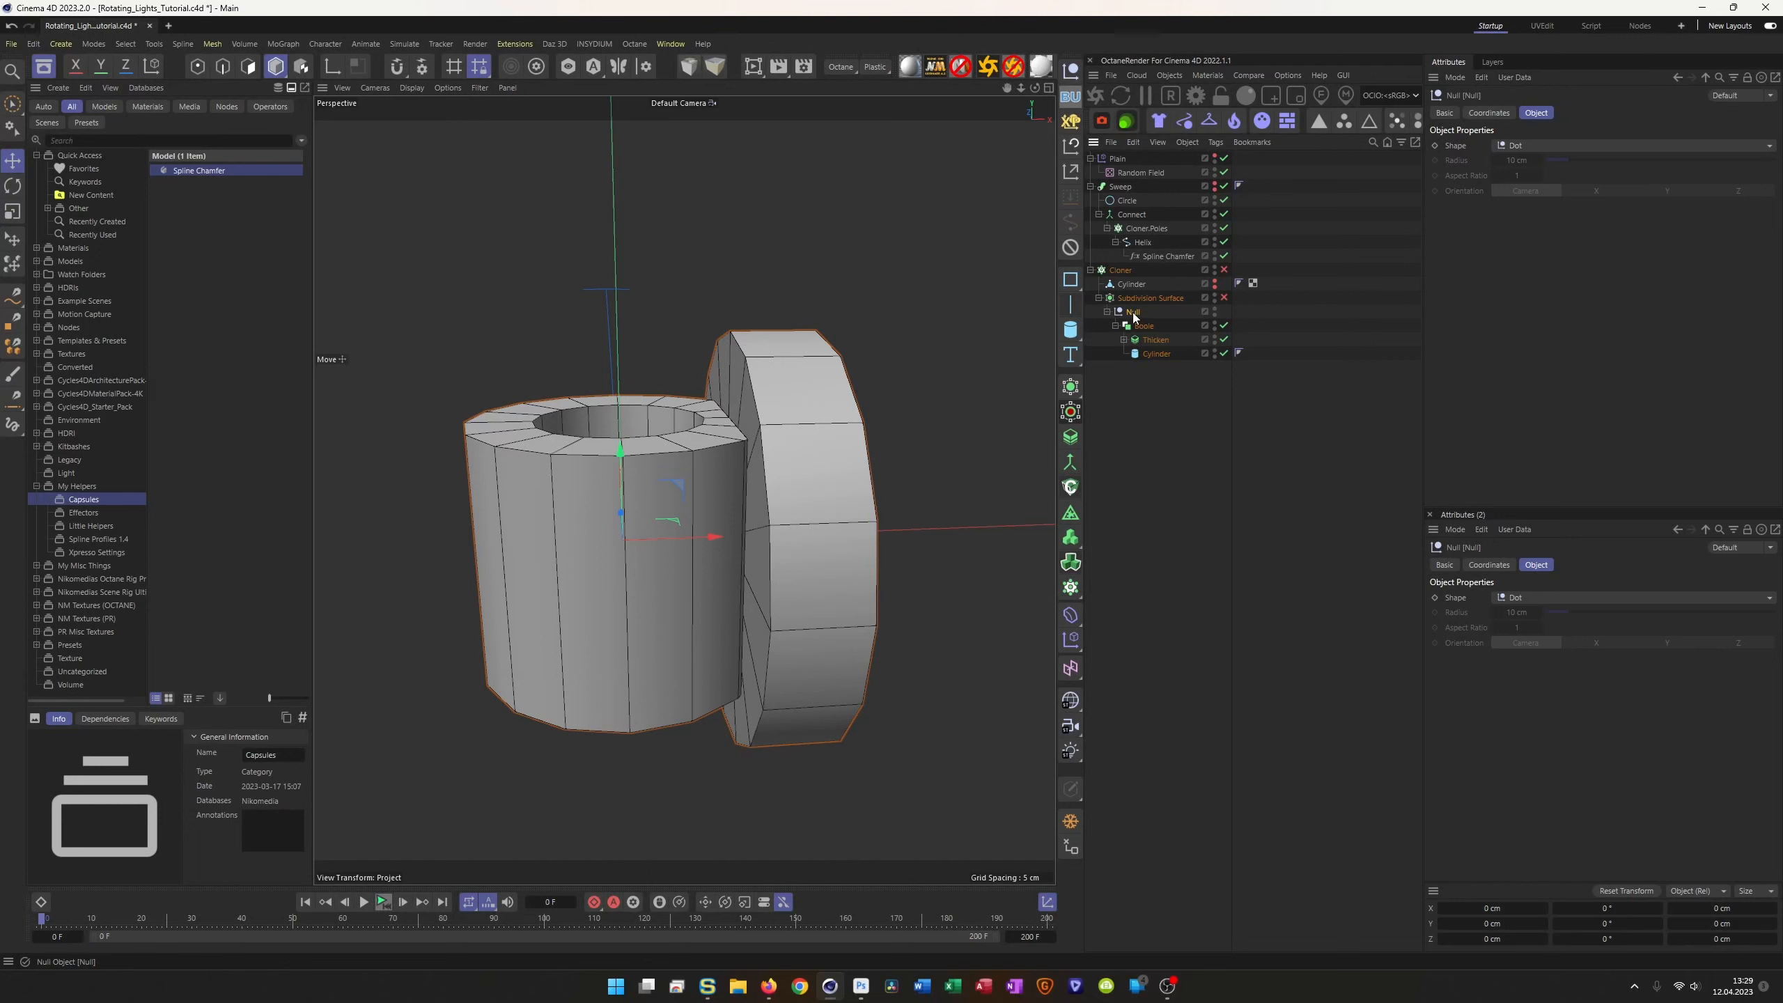
left_click_drag(1078, 653, 1074, 615)
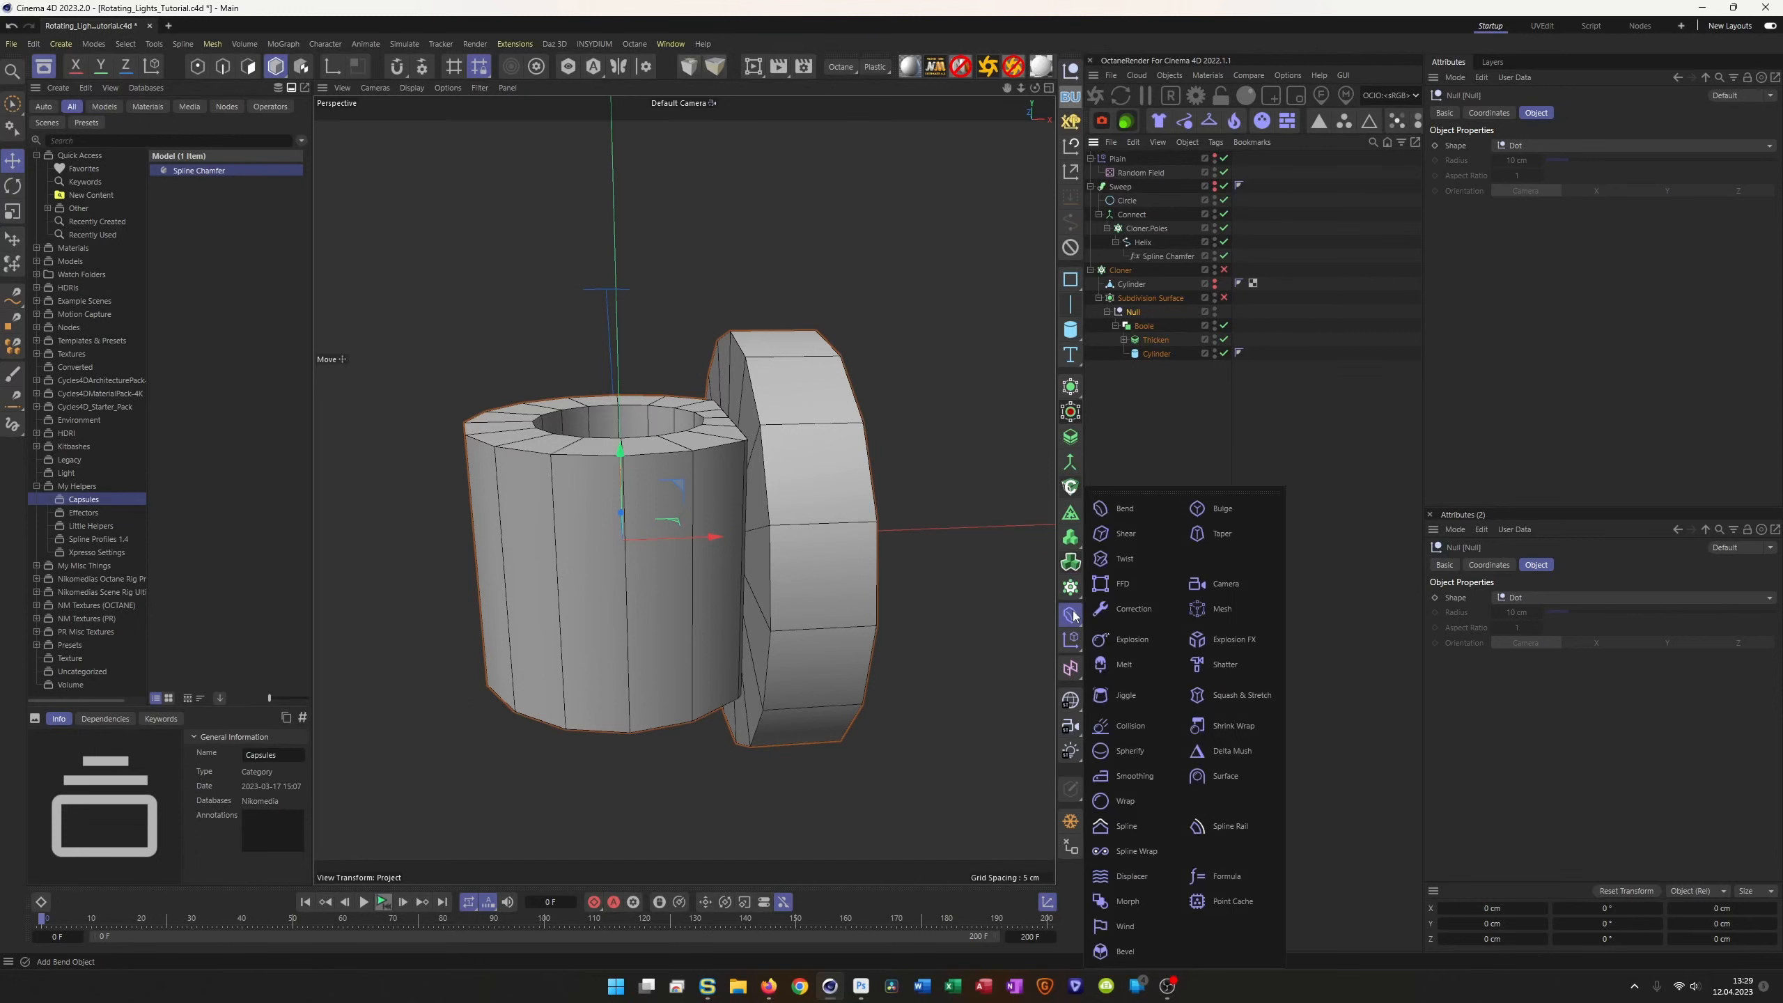
left_click(1123, 953)
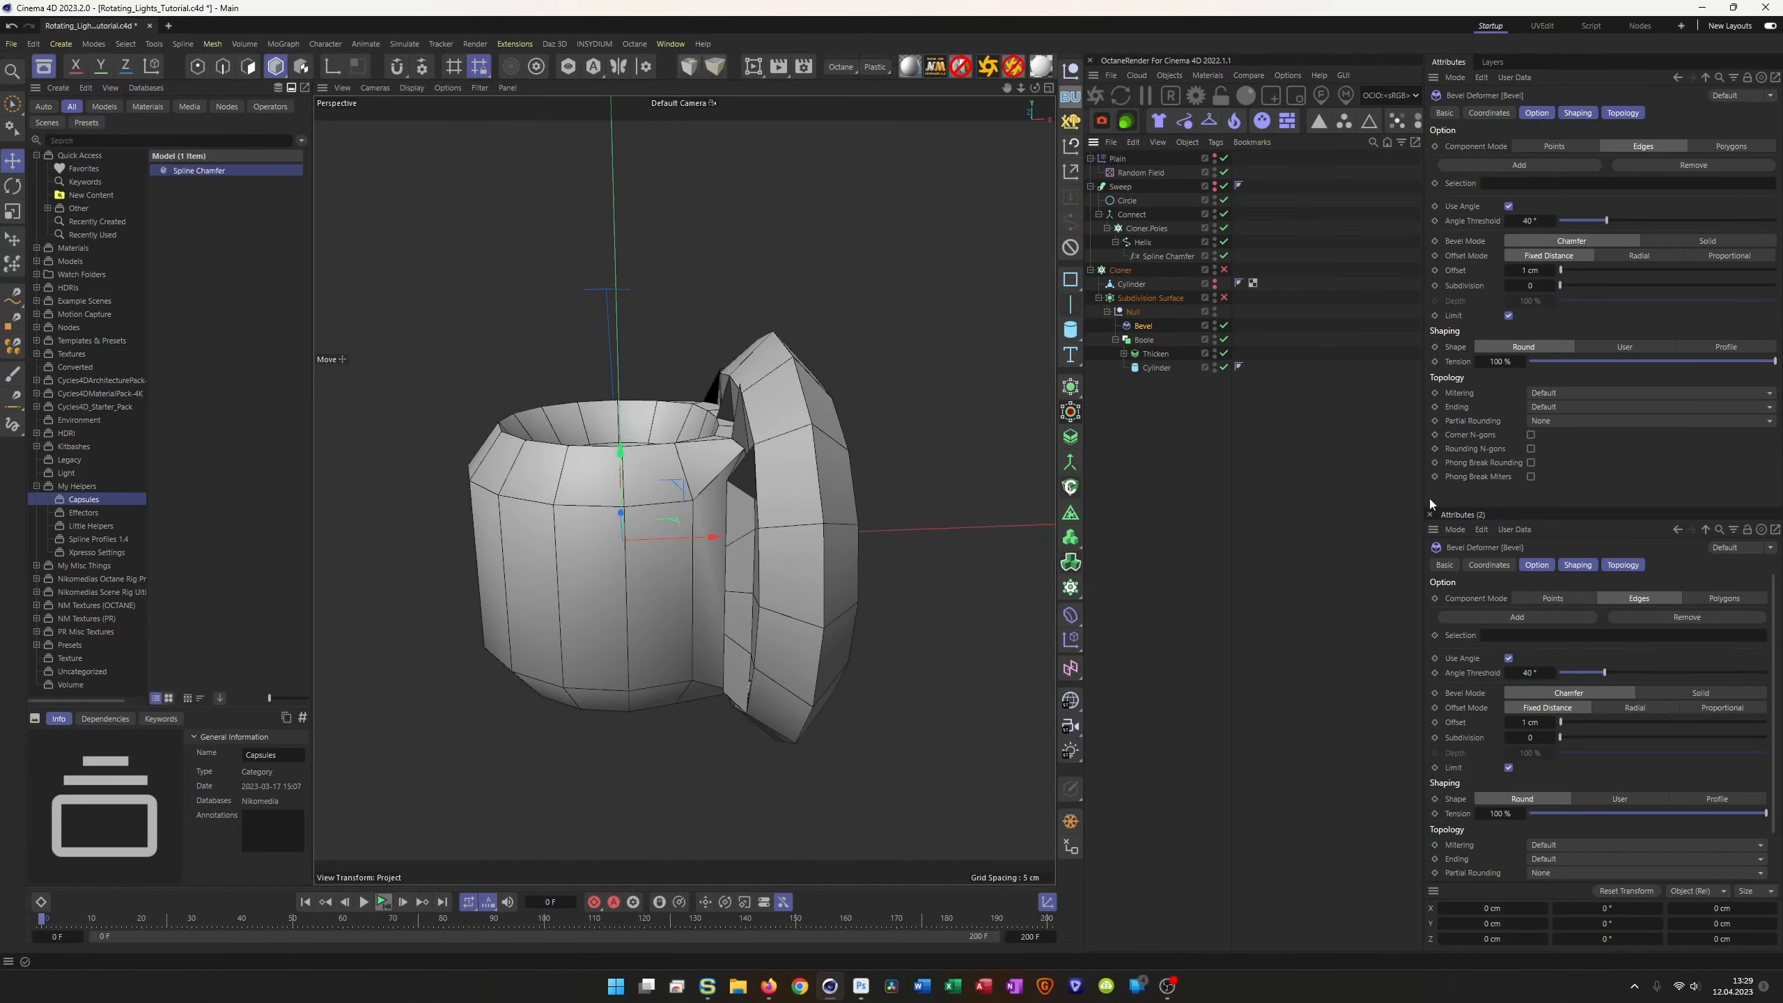
Step: Set the Bevel deformer's offset to 0.1 cm and check the chamfered edges around the sleeve and disc
left_click(1531, 270)
key("BackSpace")
type(",1")
key("Return")
scroll(819, 468, "up", 10)
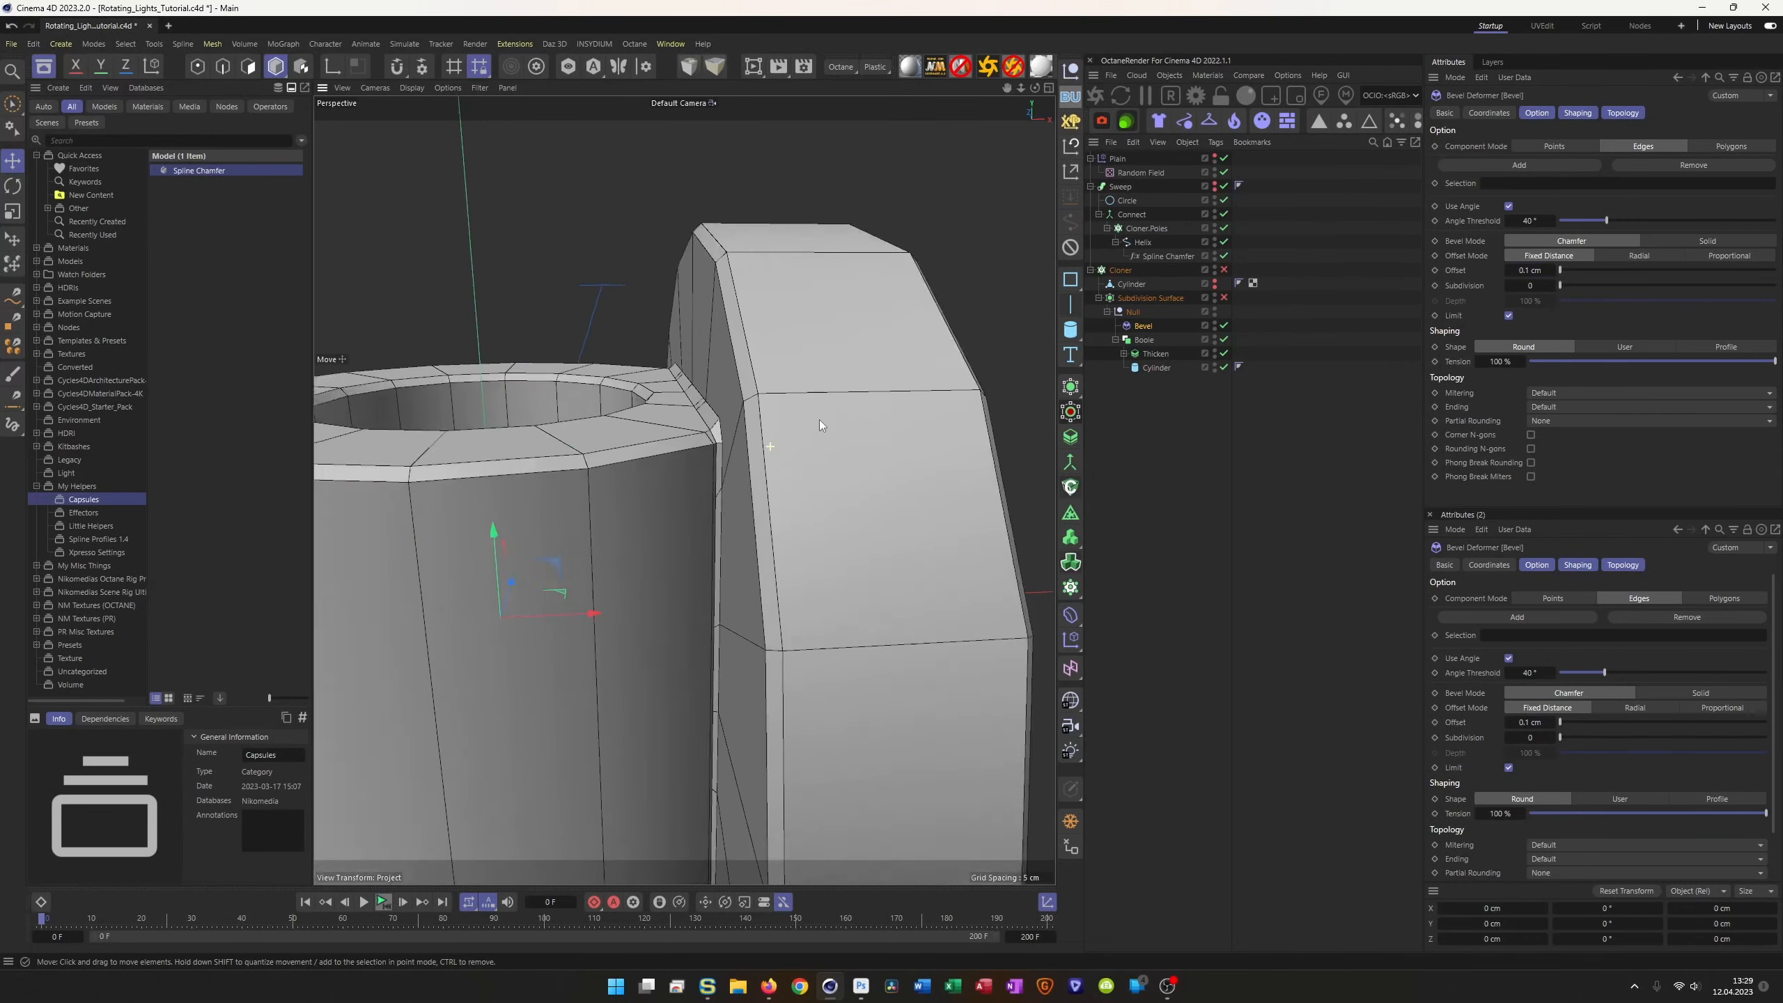
scroll(654, 454, "up", 5)
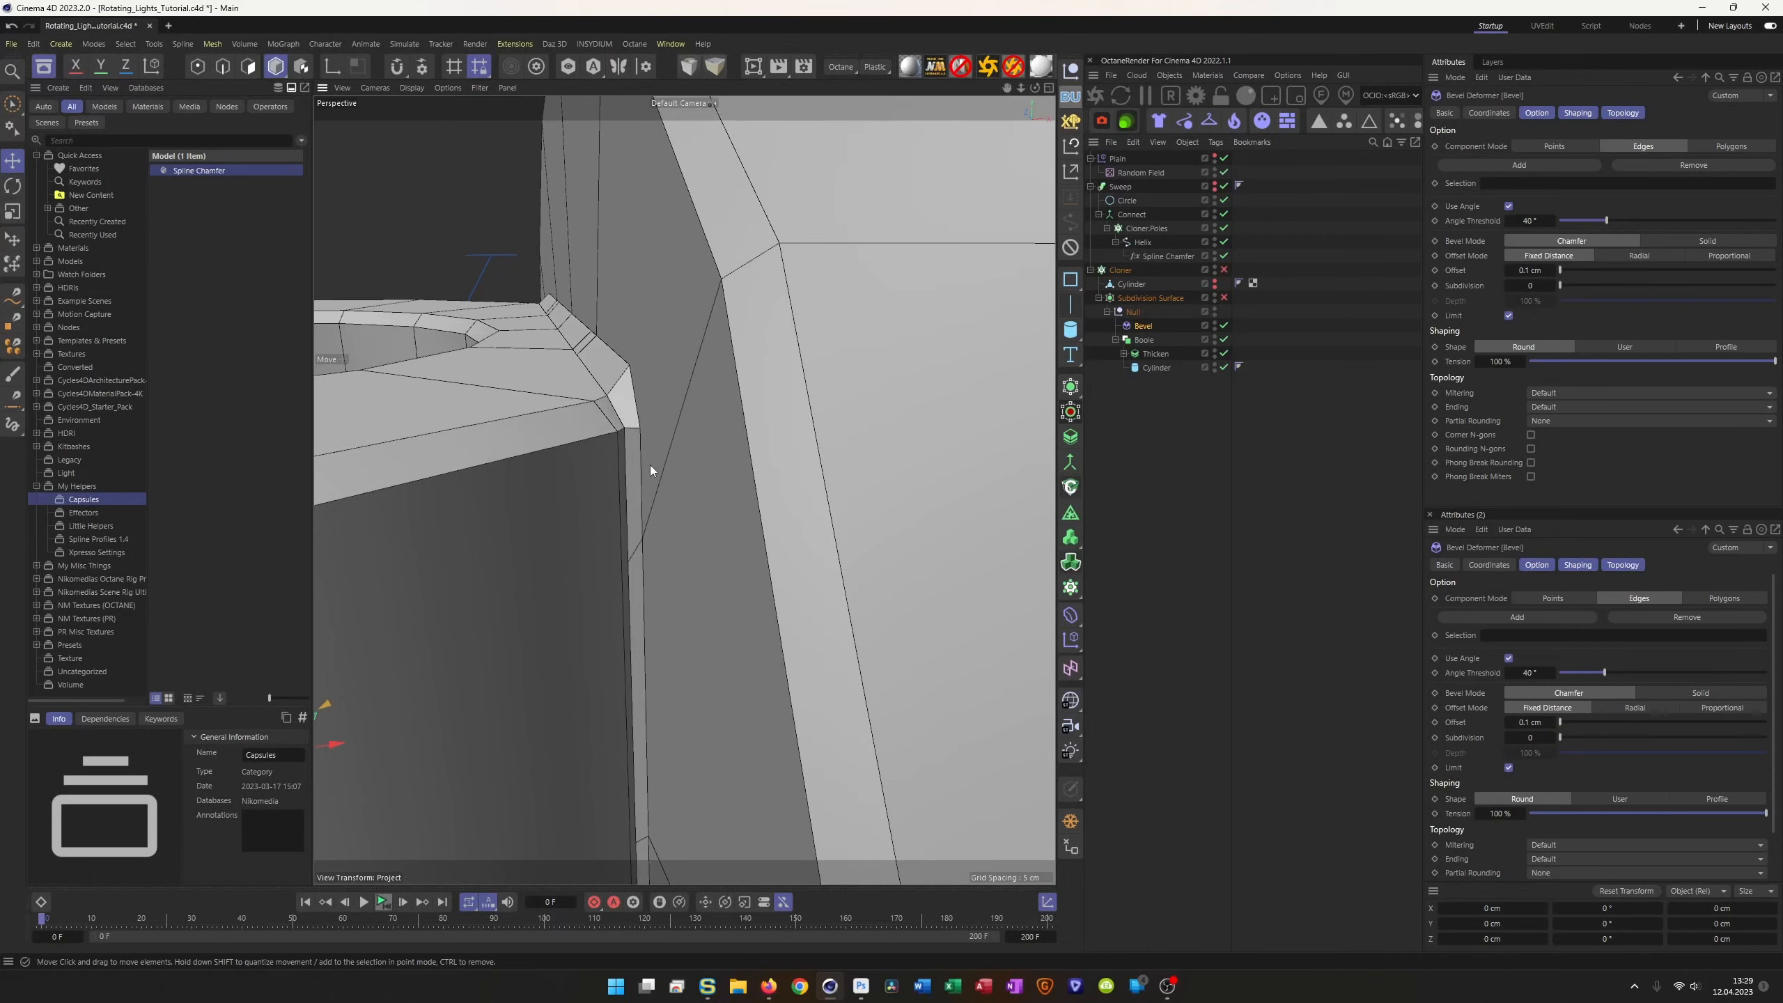
scroll(645, 466, "down", 5)
mouse_move(635, 490)
left_mouse_down("alt")
mouse_move(649, 490)
mouse_move(638, 464)
left_mouse_up("alt")
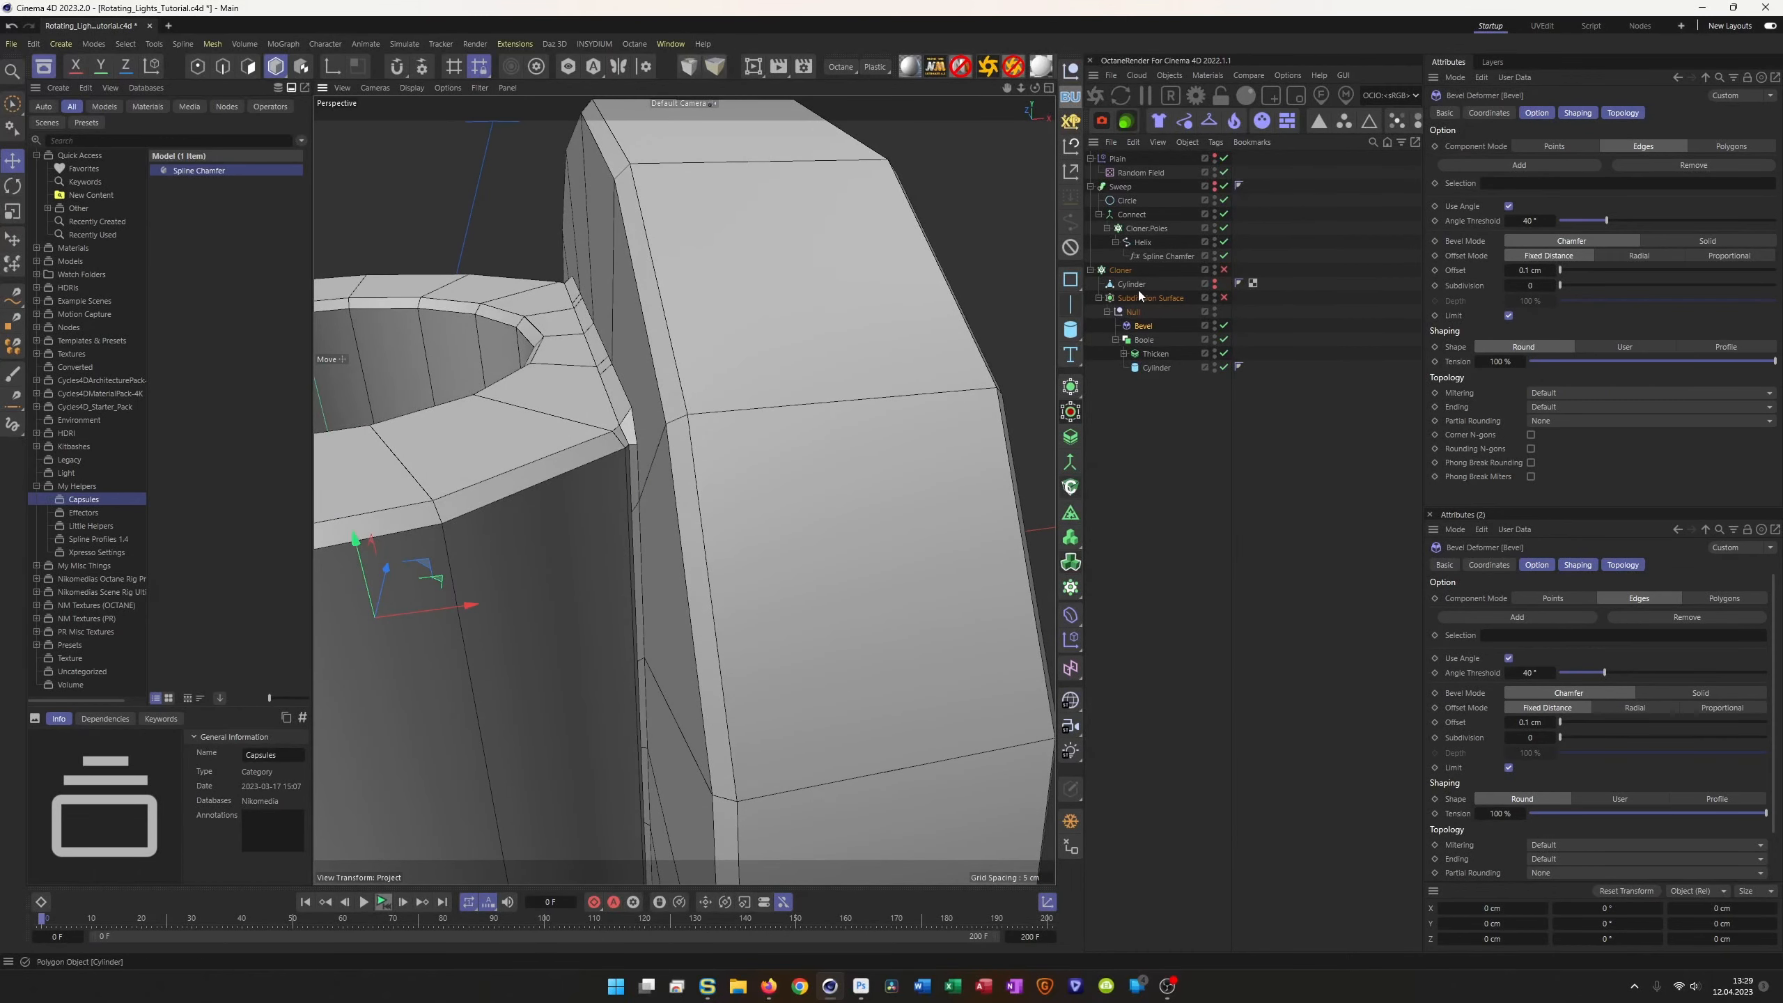
Step: Move the disc cylinder slightly away from the sleeve along X, to about 3.64 cm
left_click(1153, 367)
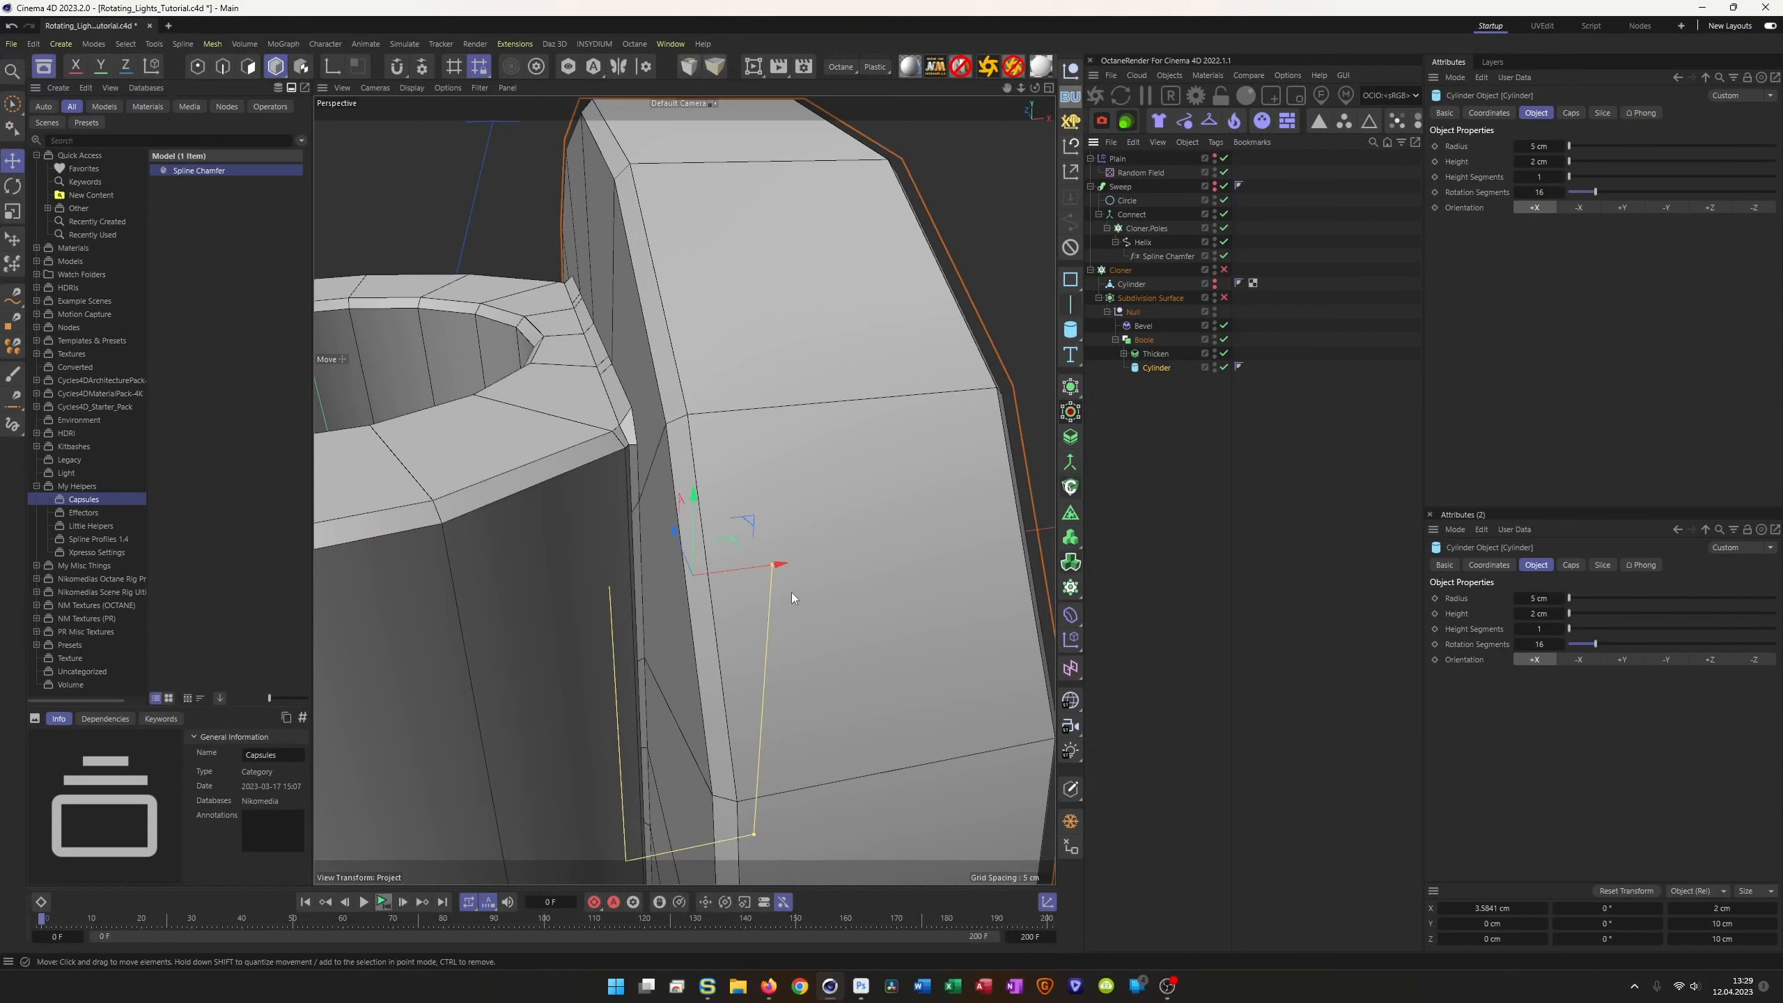
left_click_drag(786, 566, 790, 572)
left_click_drag(647, 418, 716, 459, "alt")
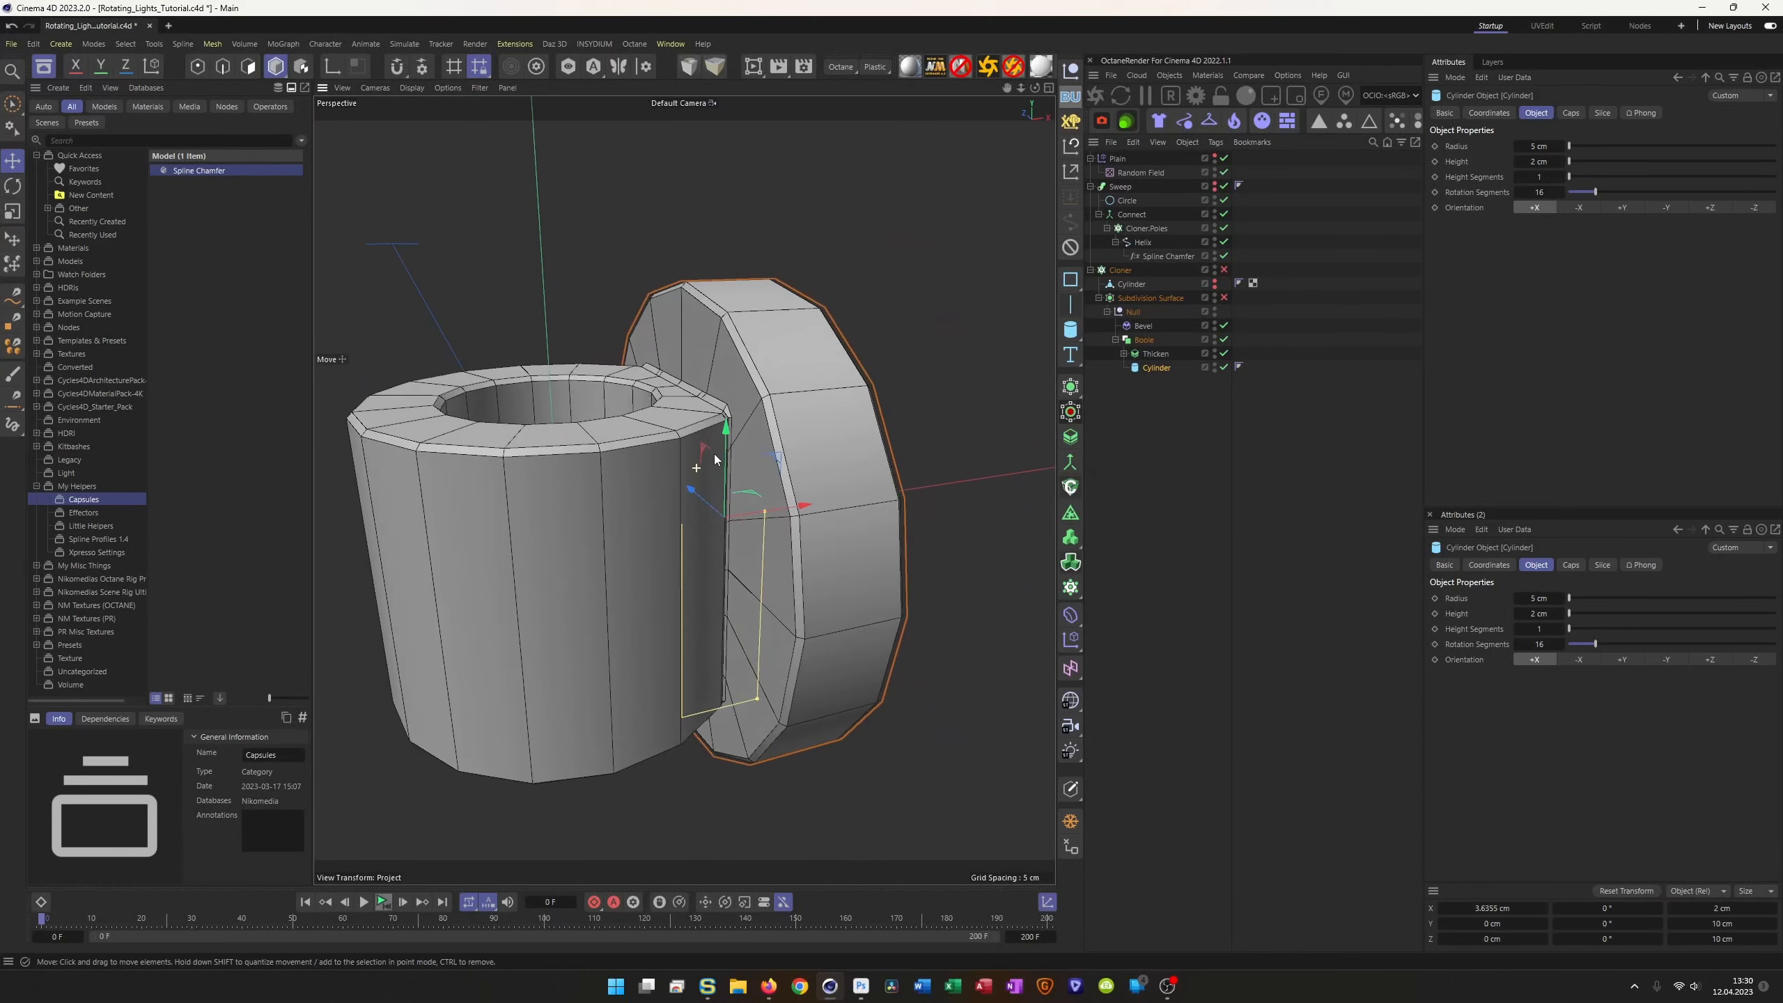
Step: Re-enable the Subdivision Surface and display the mount shaded without mesh lines to check its smoothness
left_click(1225, 298)
left_click_drag(736, 448, 730, 400, "alt")
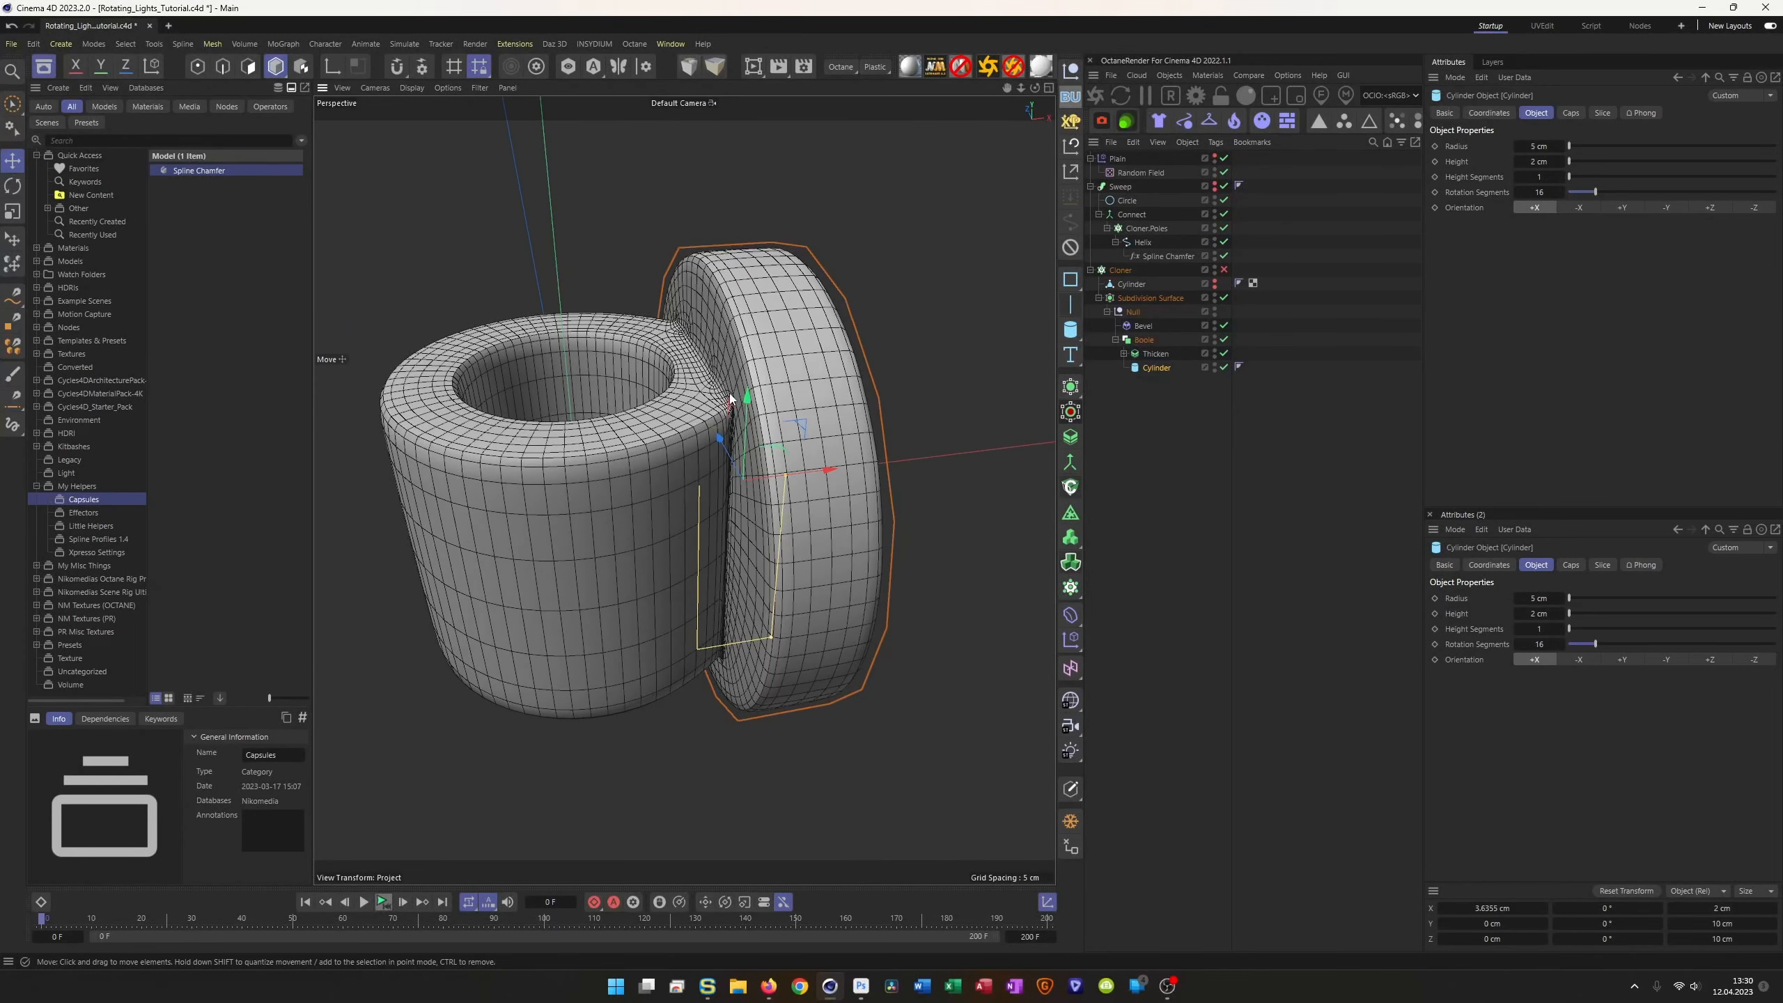
key("n")
key("a")
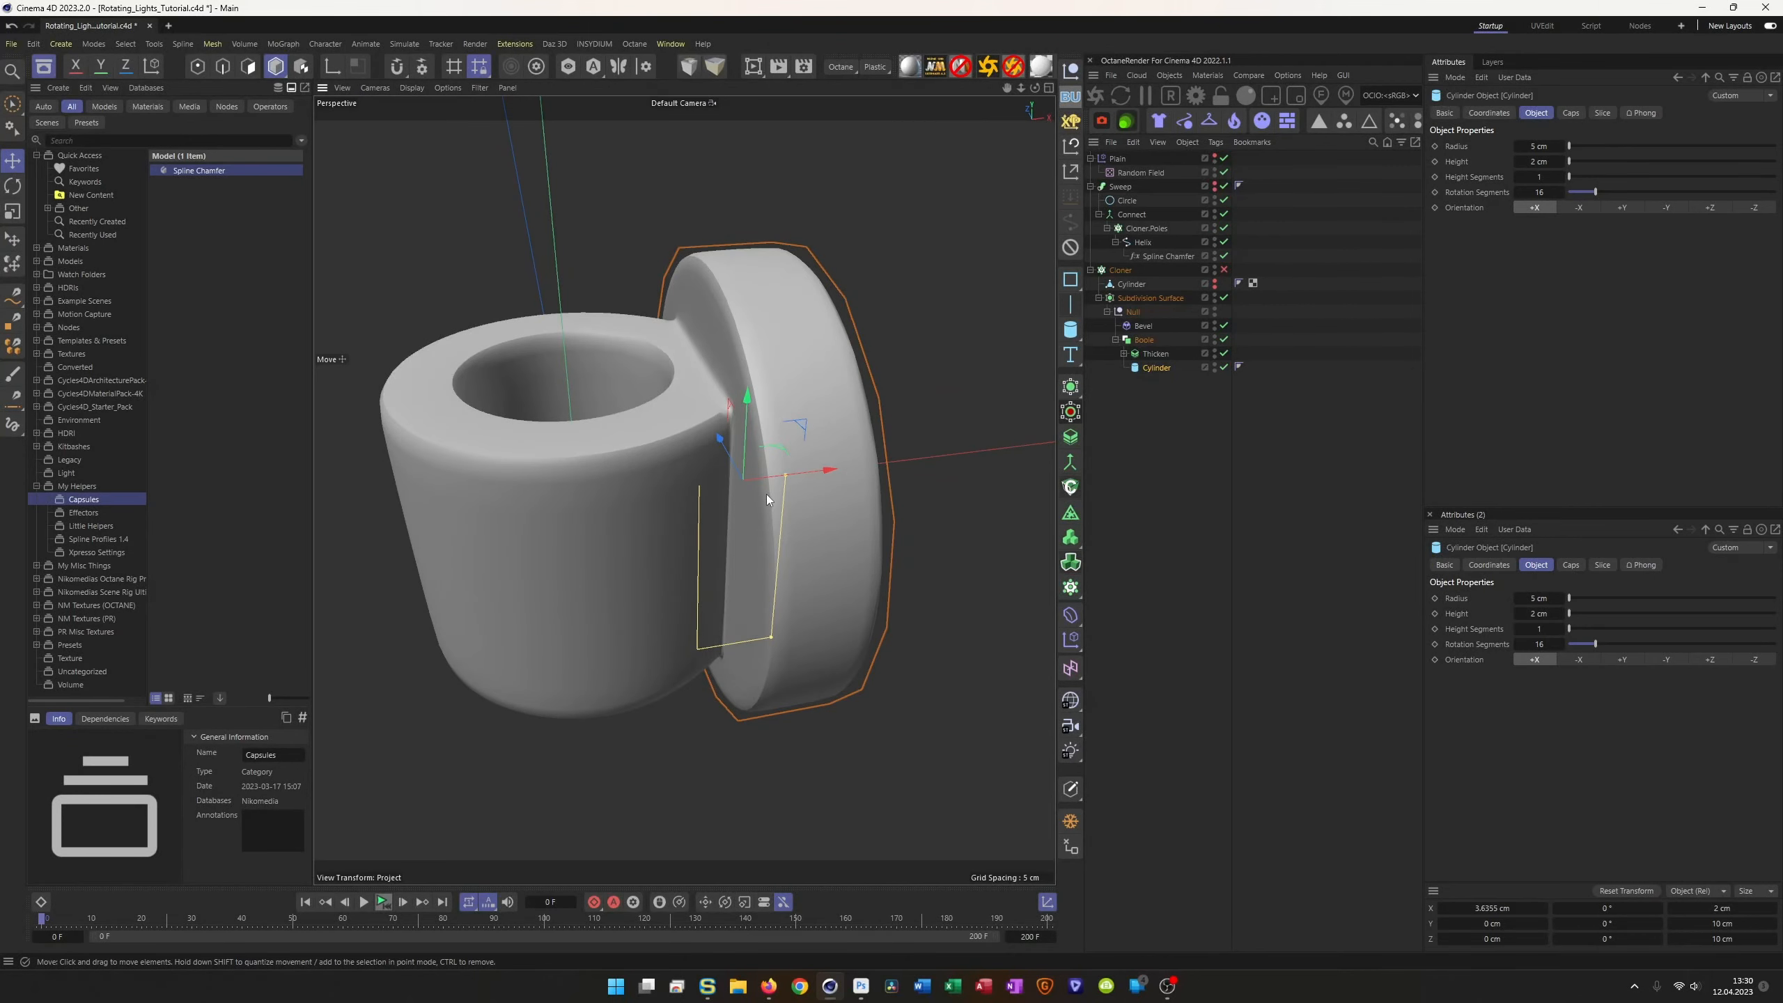
scroll(745, 413, "up", 3)
left_click_drag(746, 415, 808, 502, "alt")
left_click(1200, 532)
scroll(729, 496, "down", 6)
scroll(808, 502, "up", 3)
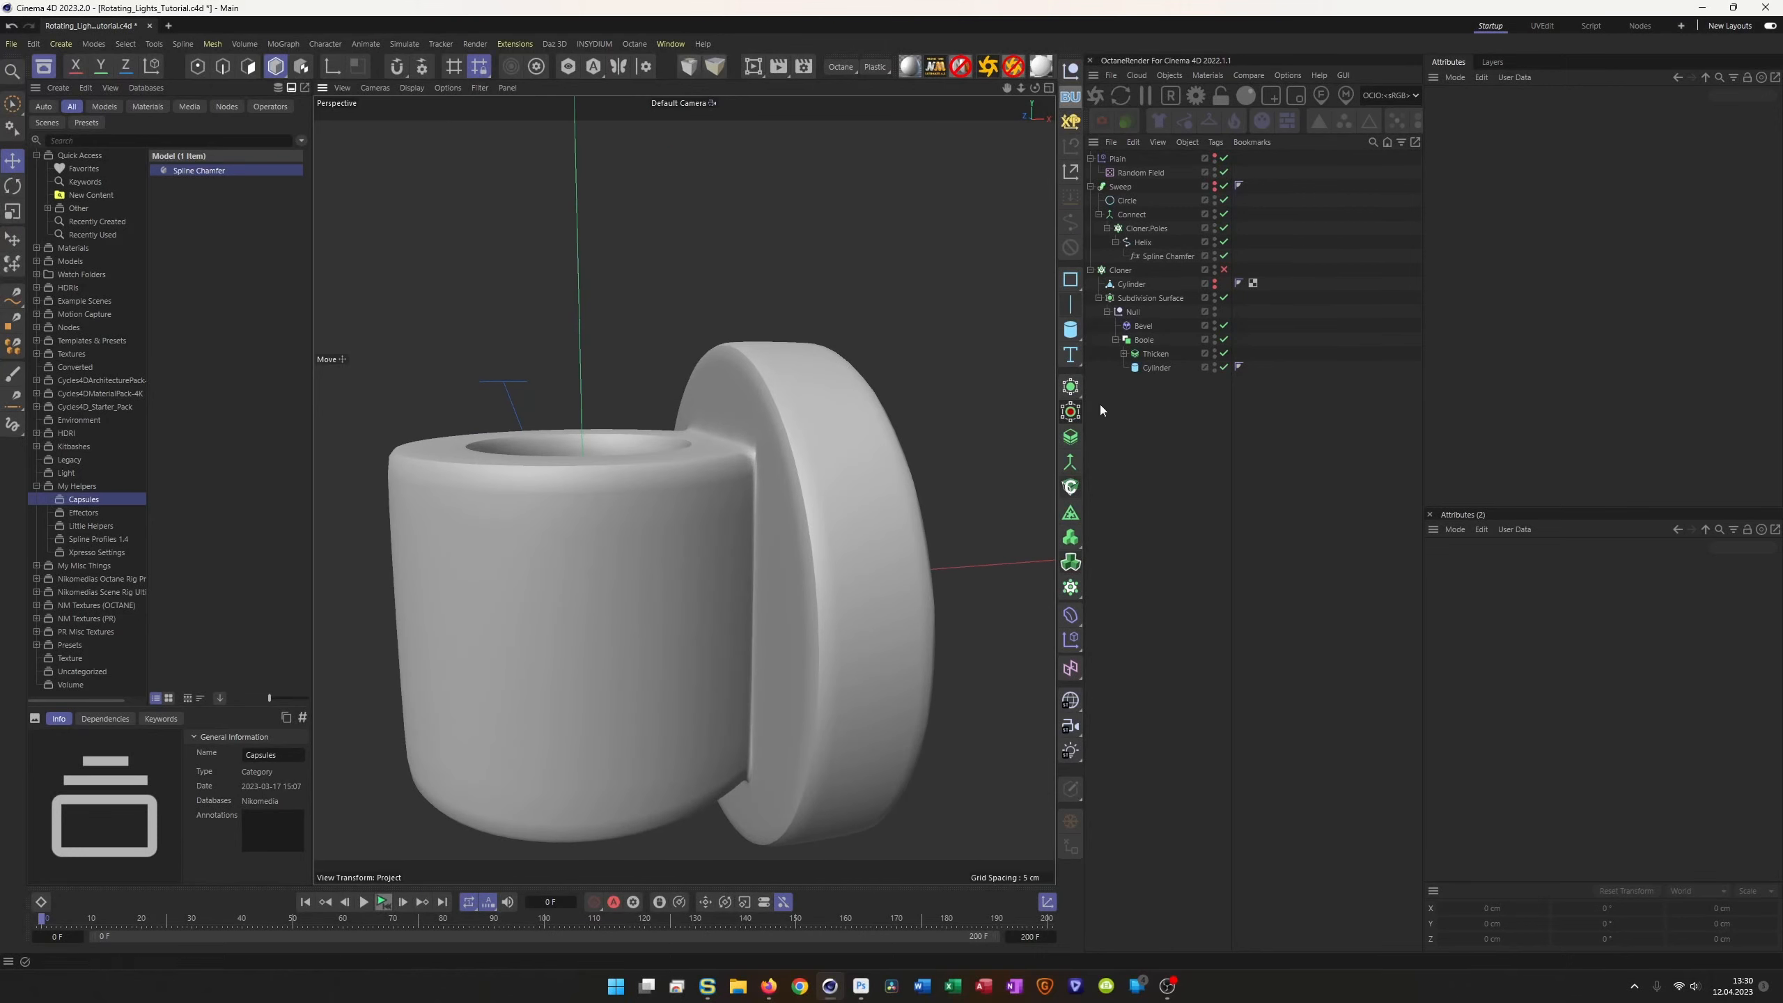
Step: Raise the Subdivision Surface's viewport and renderer subdivisions to 3
left_click(1150, 297)
left_click(1568, 161)
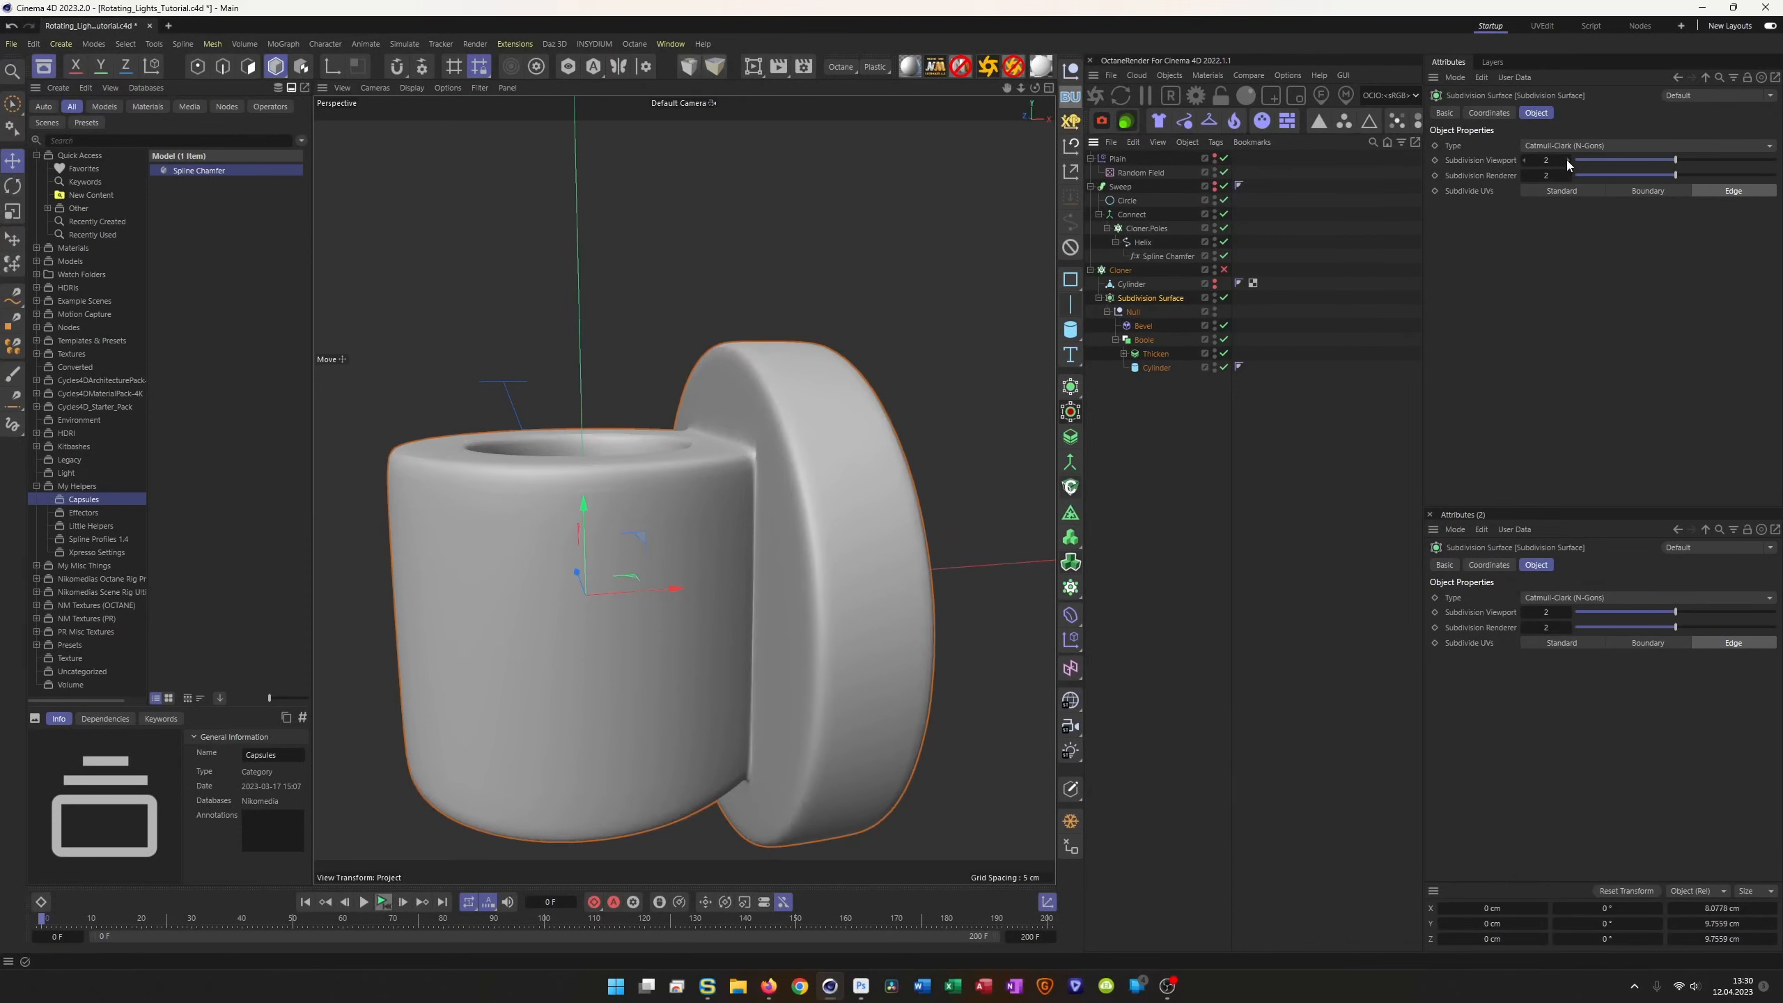
left_click(1569, 175)
scroll(769, 473, "up", 6)
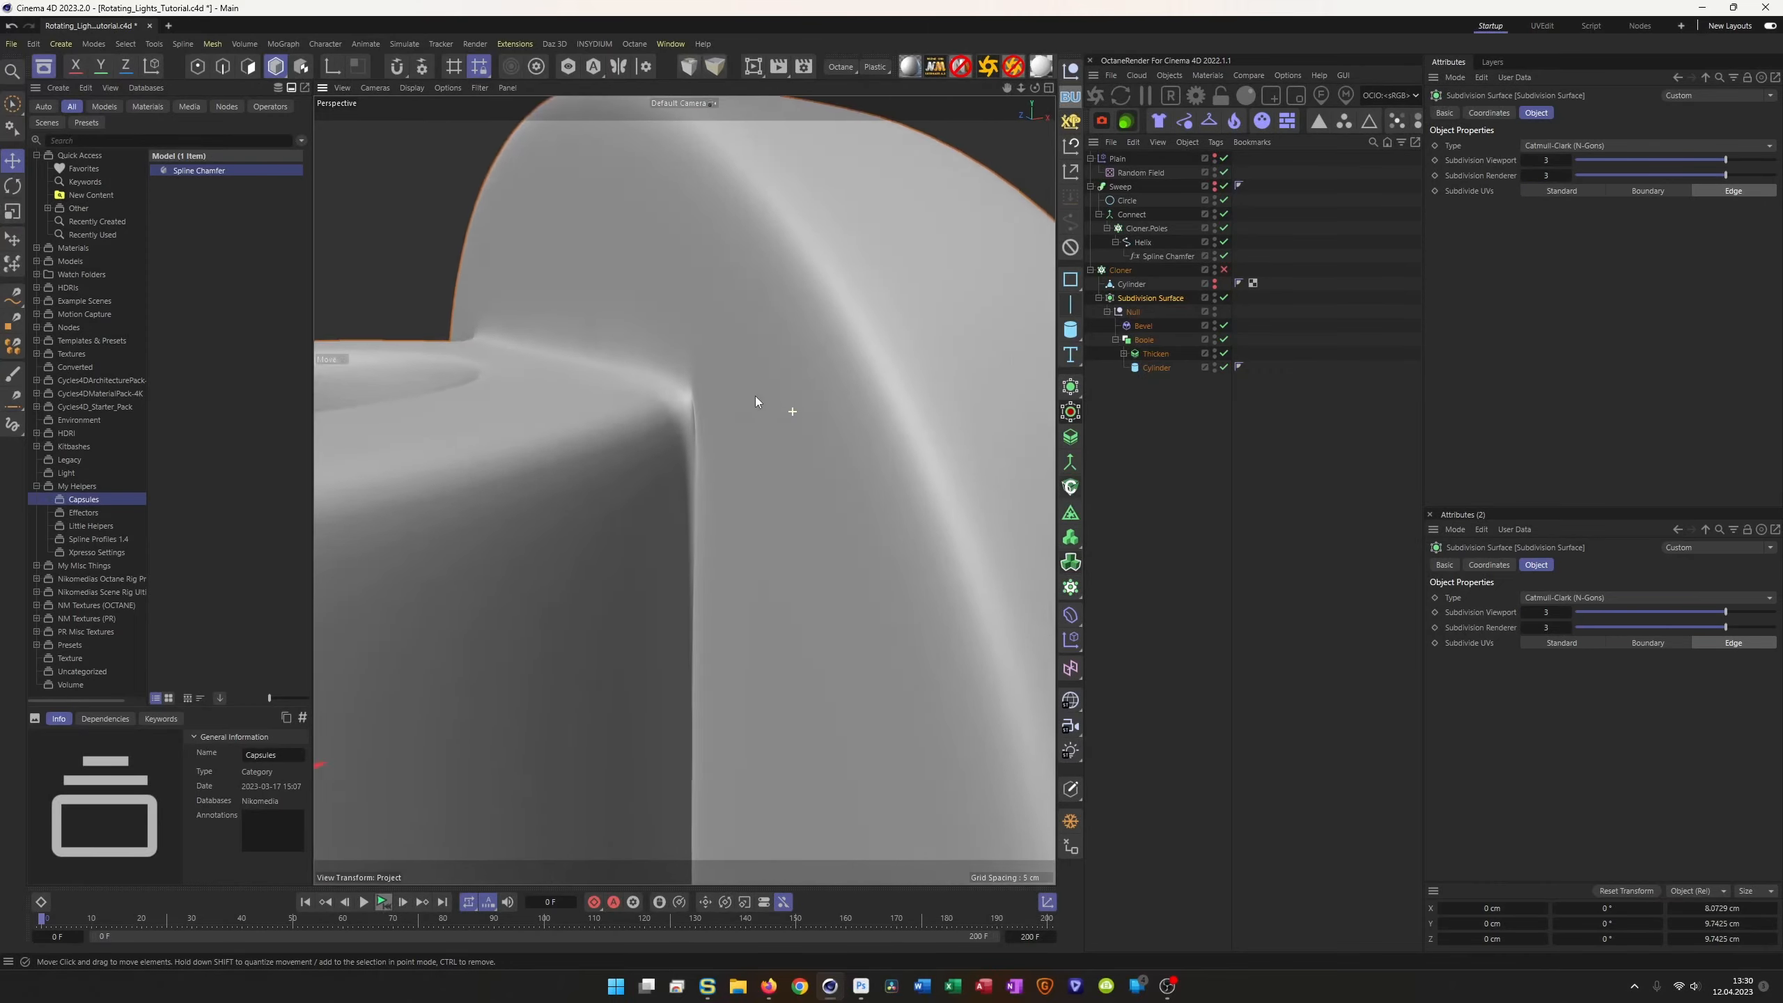
scroll(744, 393, "up", 2)
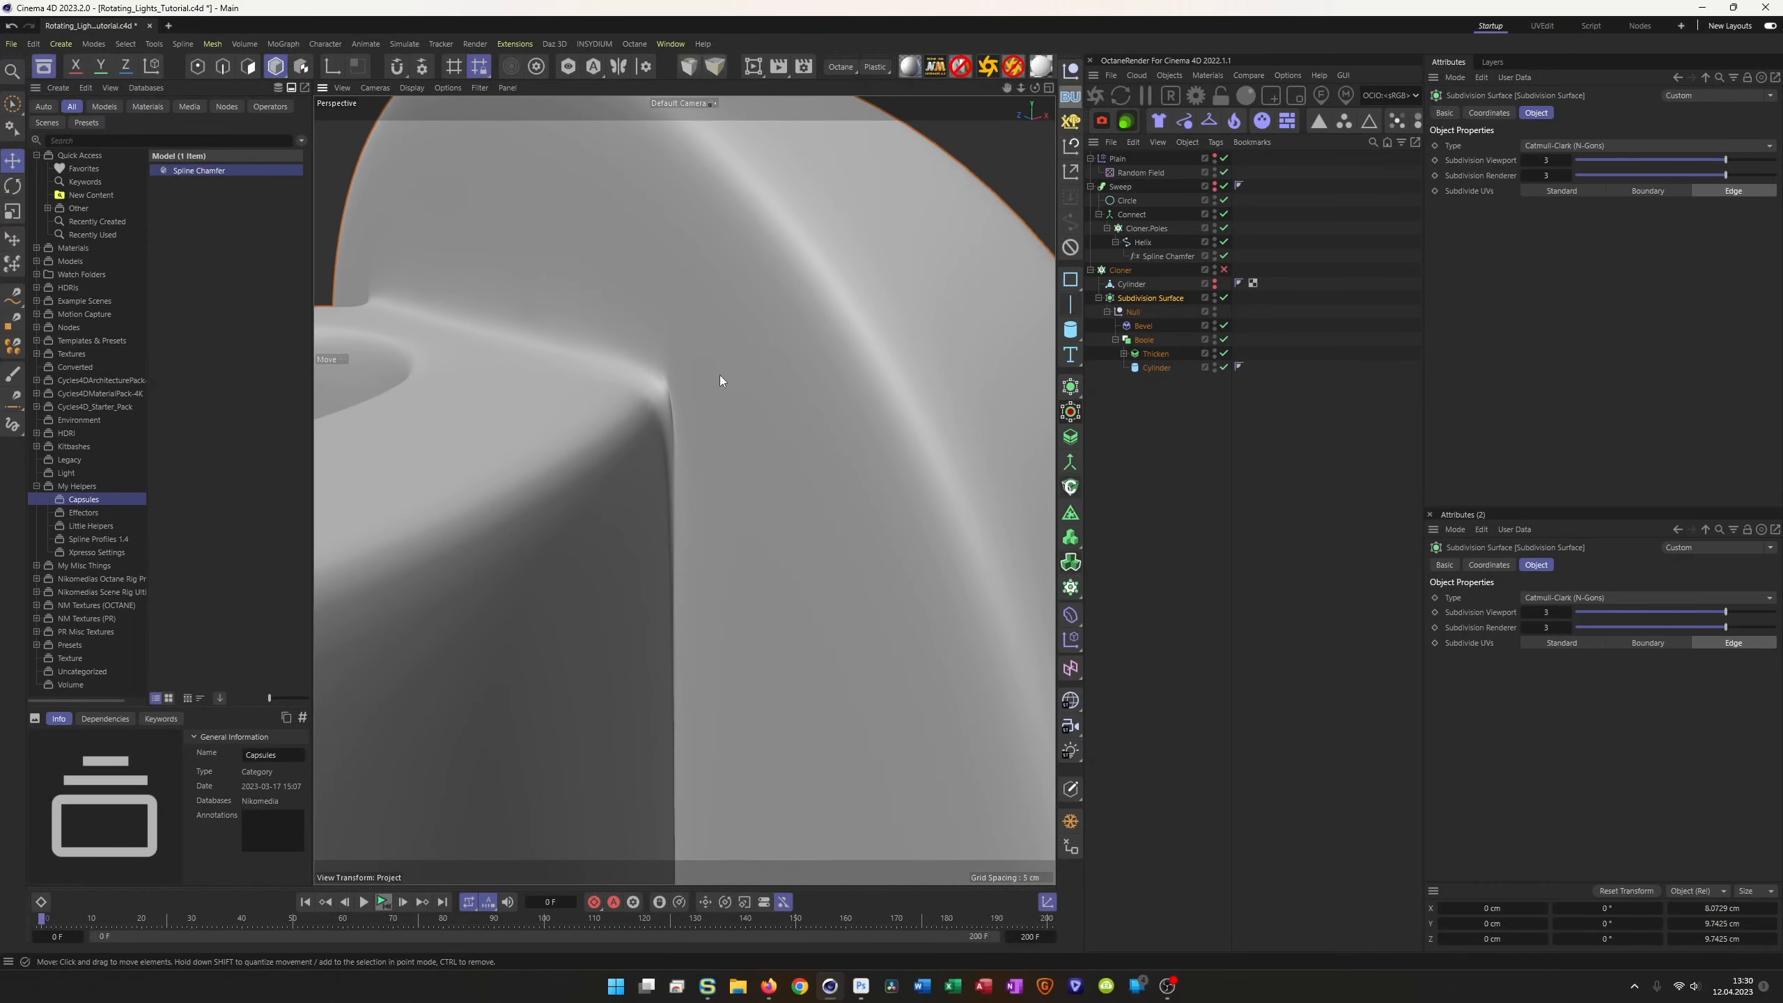
Step: Display the mesh lines again and disable the Subdivision Surface
key("n")
key("b")
left_click_drag(680, 395, 639, 394, "alt")
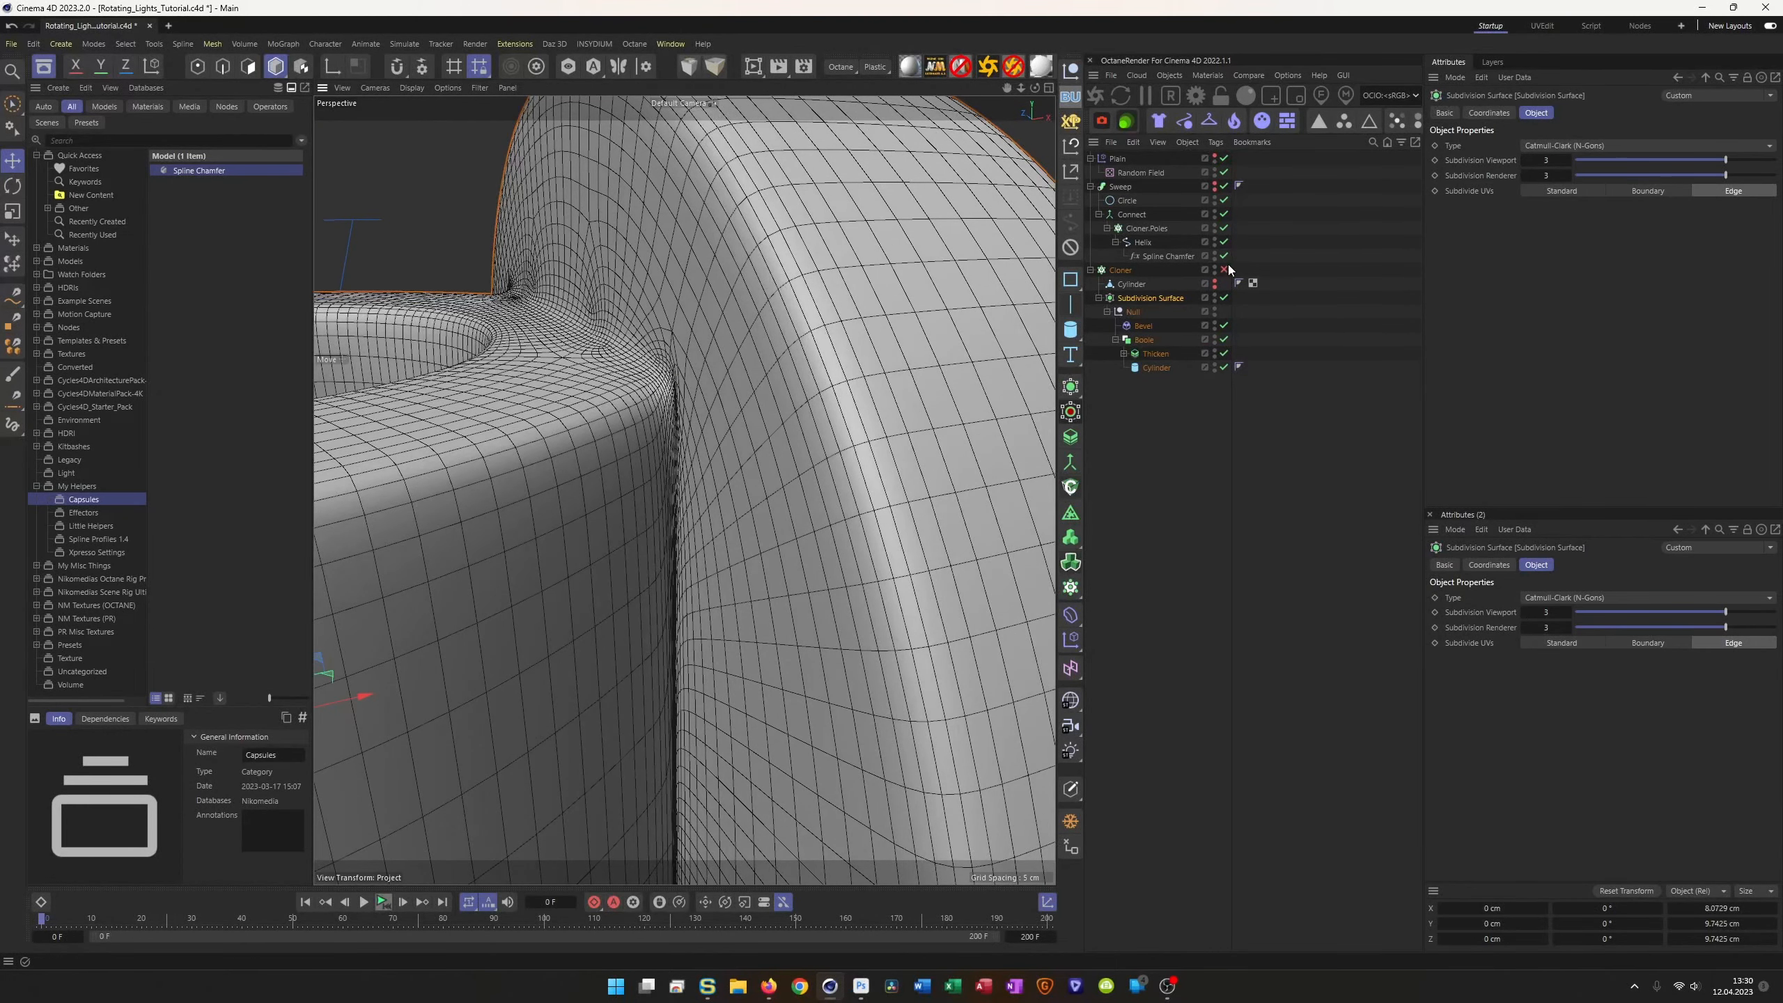
left_click(1225, 298)
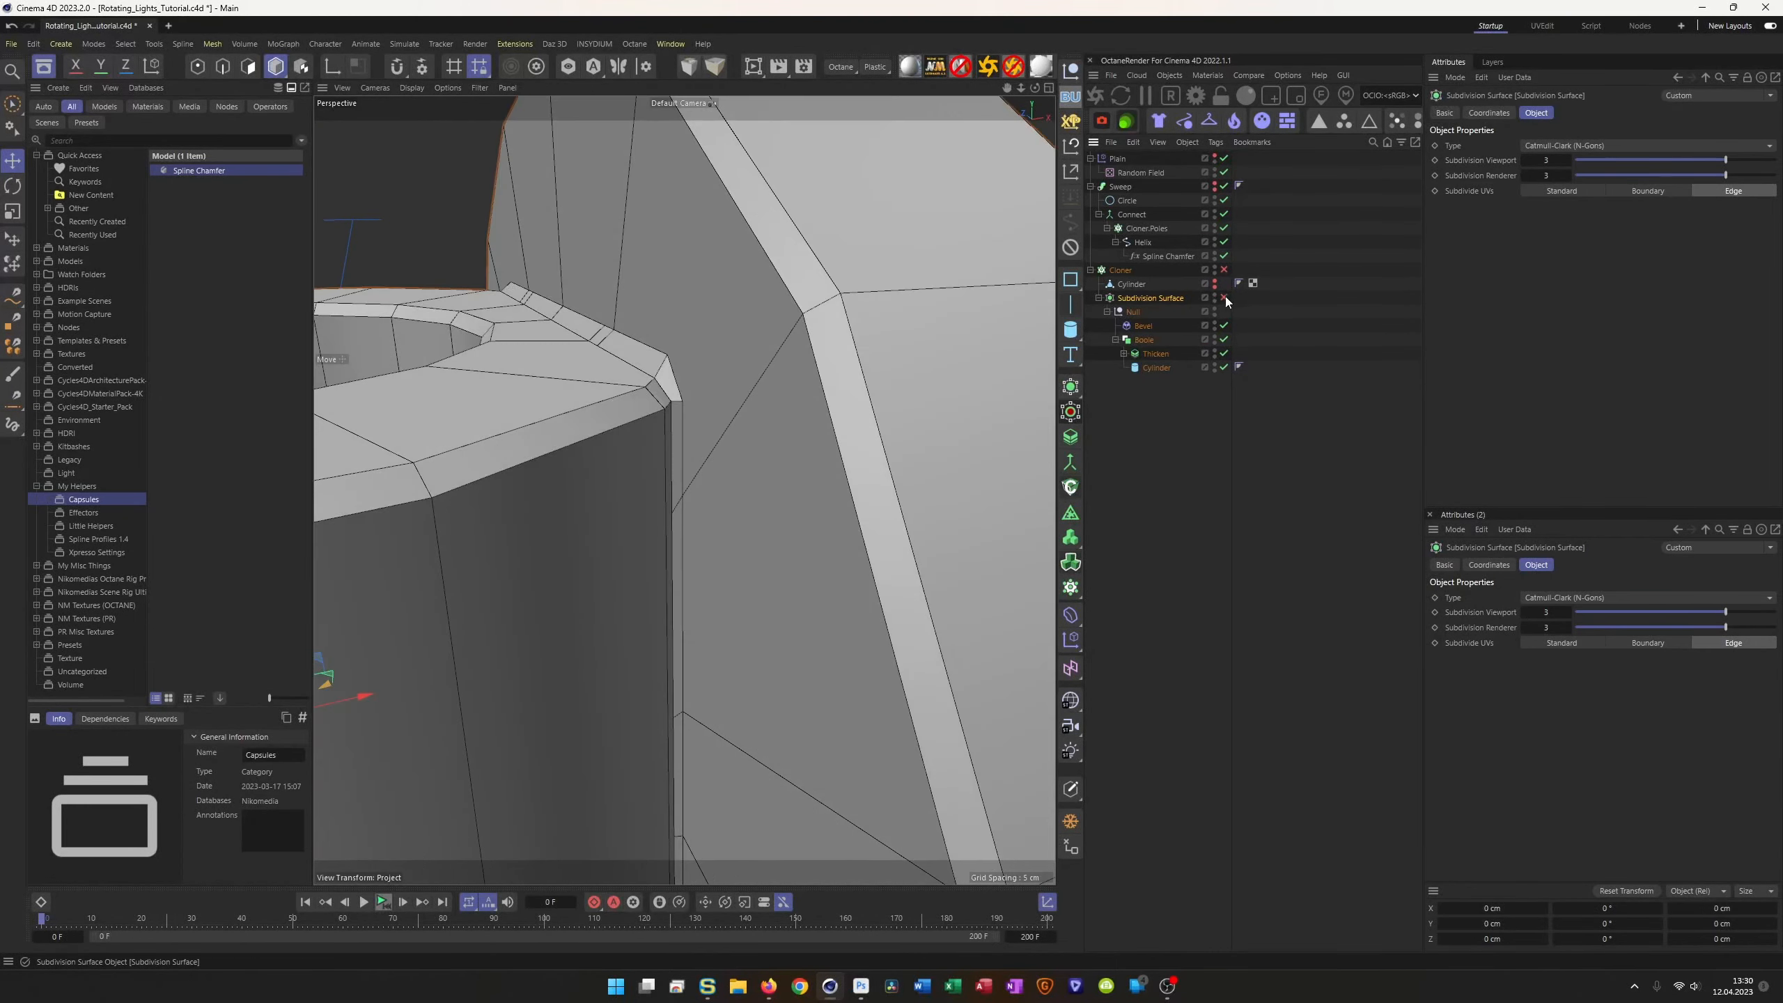
Step: Try an offset of 0.2 cm on the mount's Bevel deformer and return it to 0.1 cm
scroll(688, 388, "up", 4)
left_click_drag(682, 368, 694, 365, "alt")
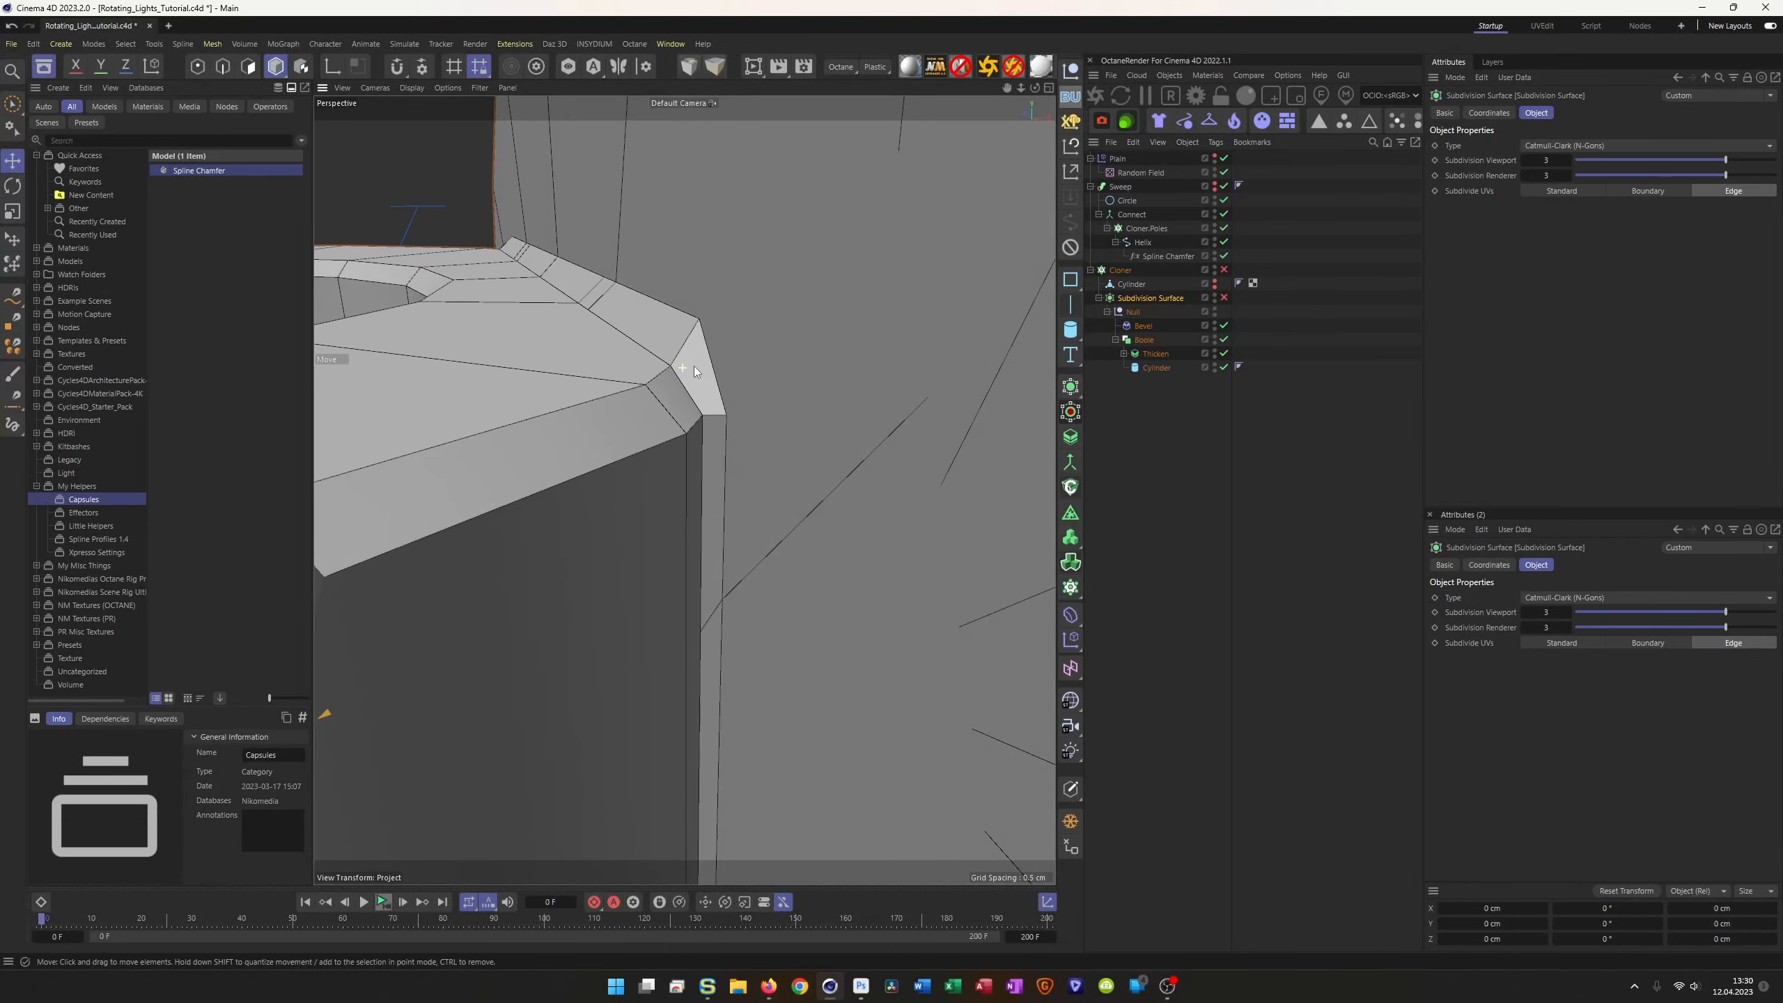
left_click(1143, 326)
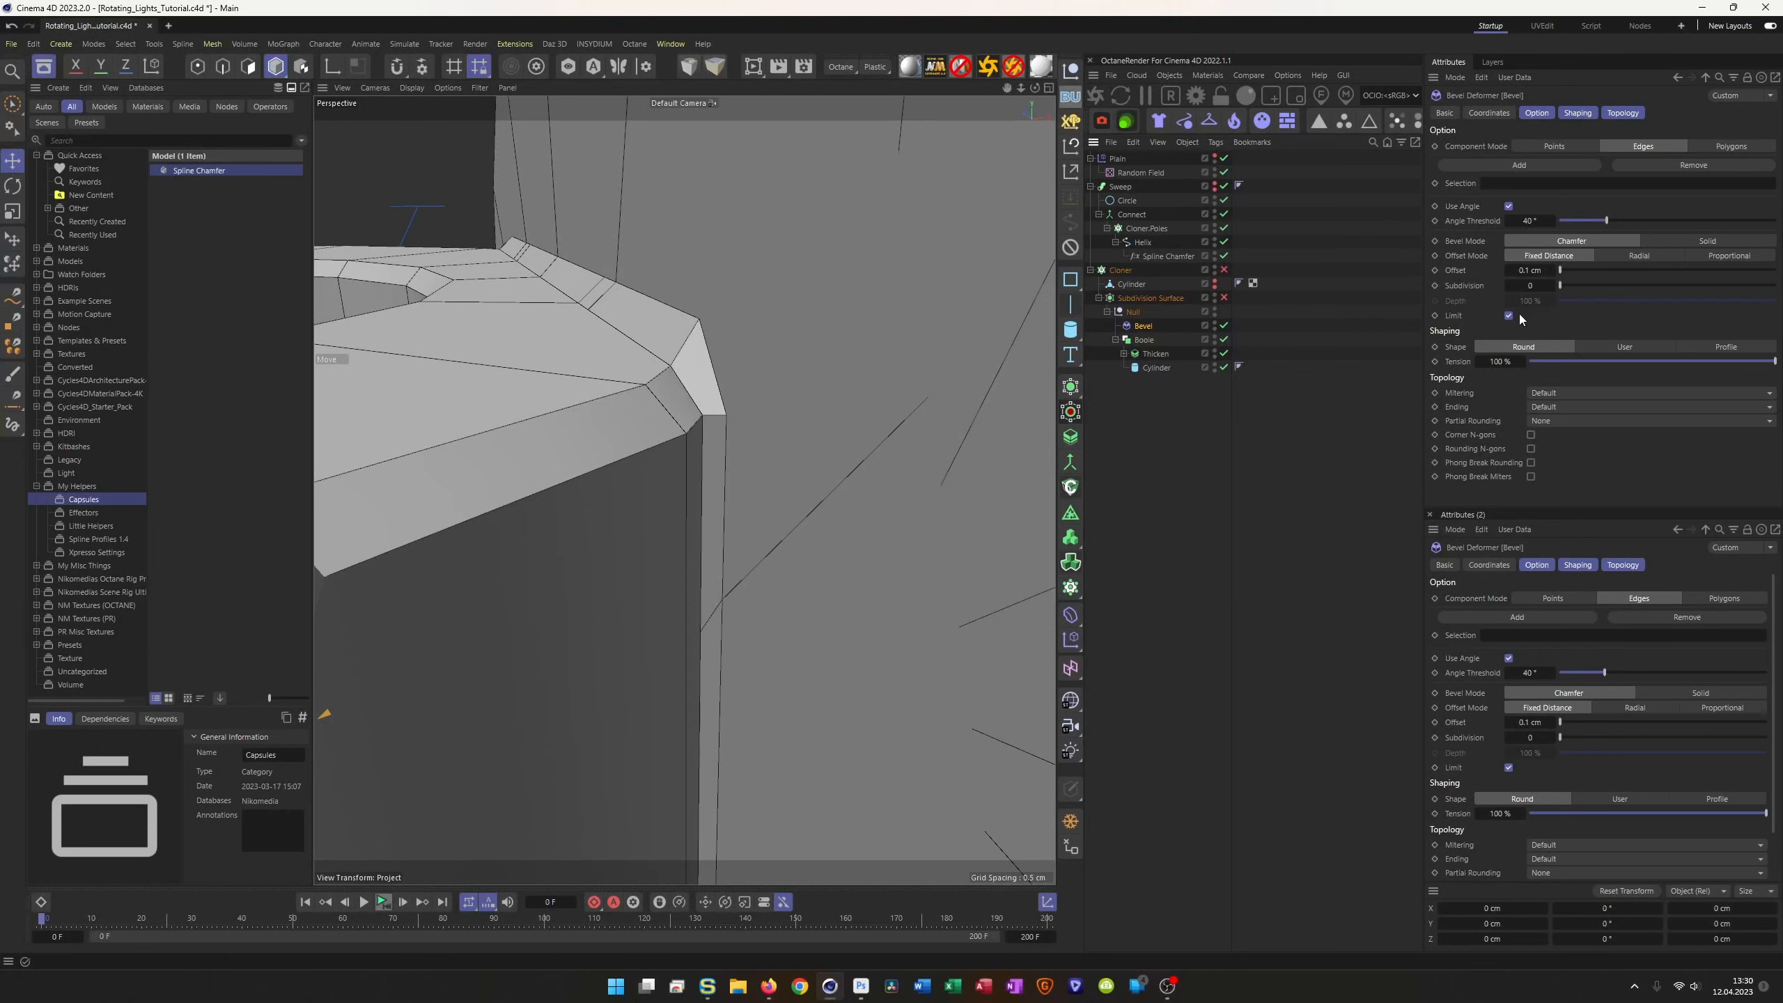
left_click_drag(760, 380, 668, 385, "alt")
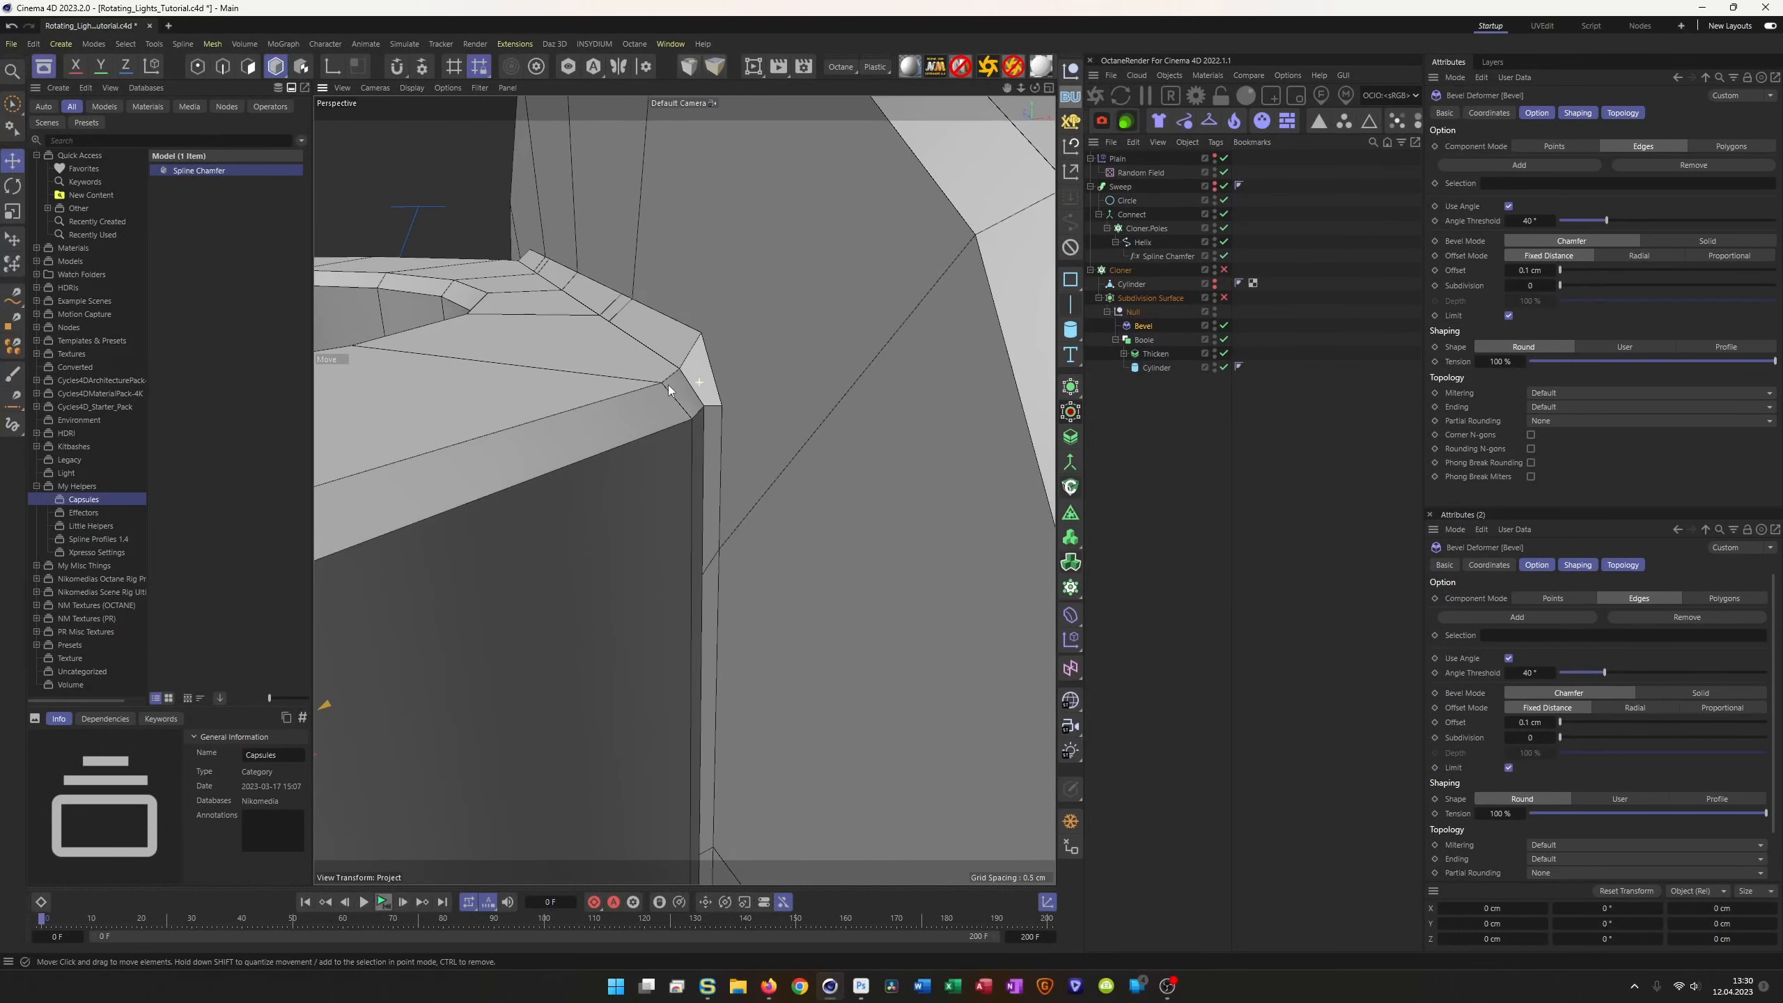
left_click(1552, 270)
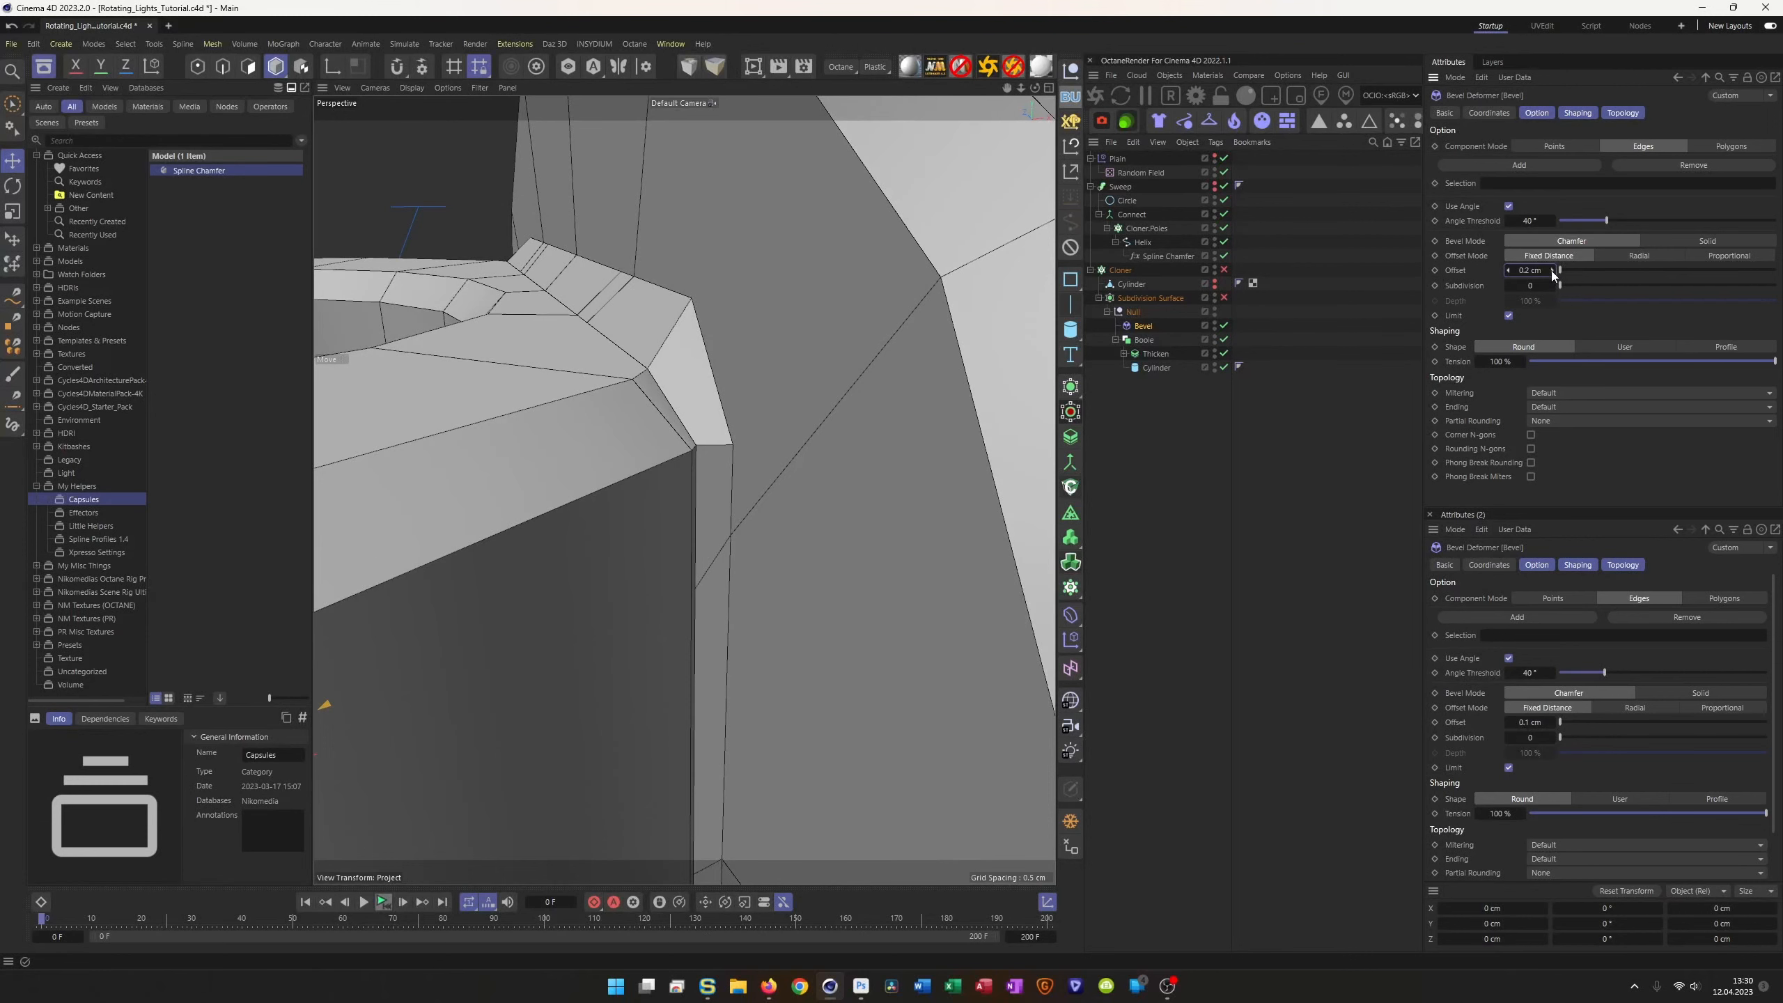
left_click(1509, 270)
left_click_drag(635, 324, 758, 372, "alt")
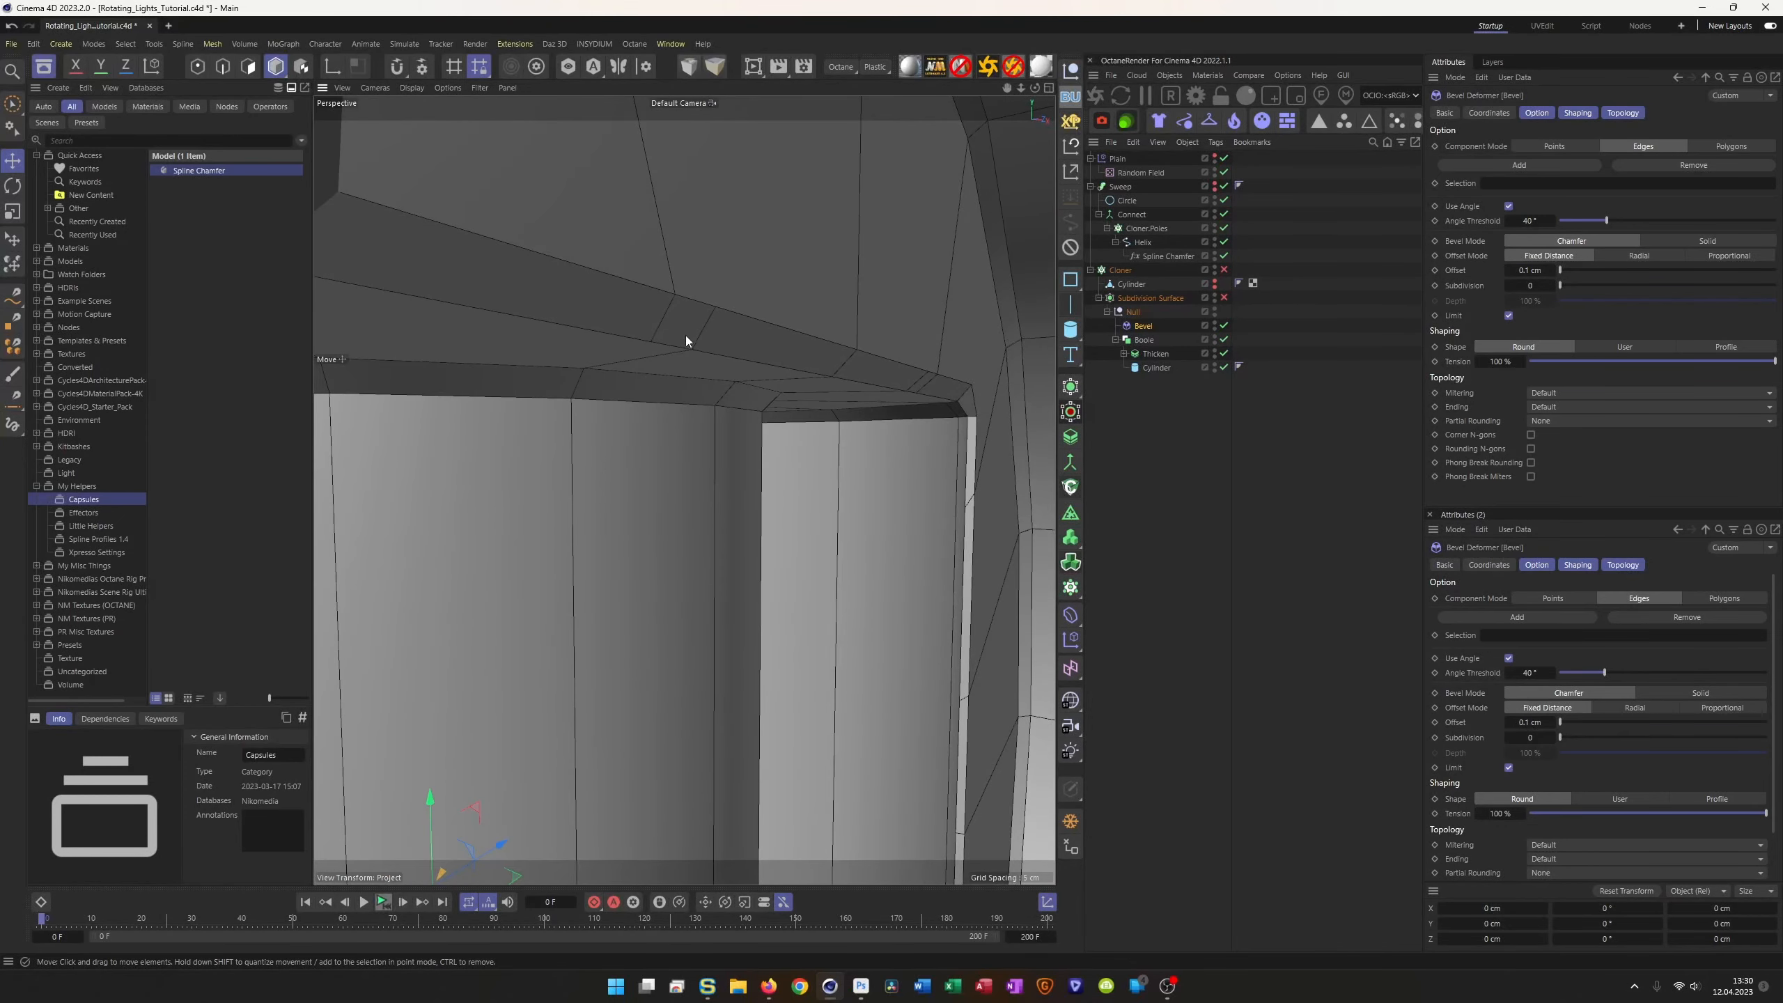
Step: Disable the Bevel deformer and examine the unbeveled mesh where the sleeve meets the disc
left_click_drag(682, 324, 761, 354, "alt")
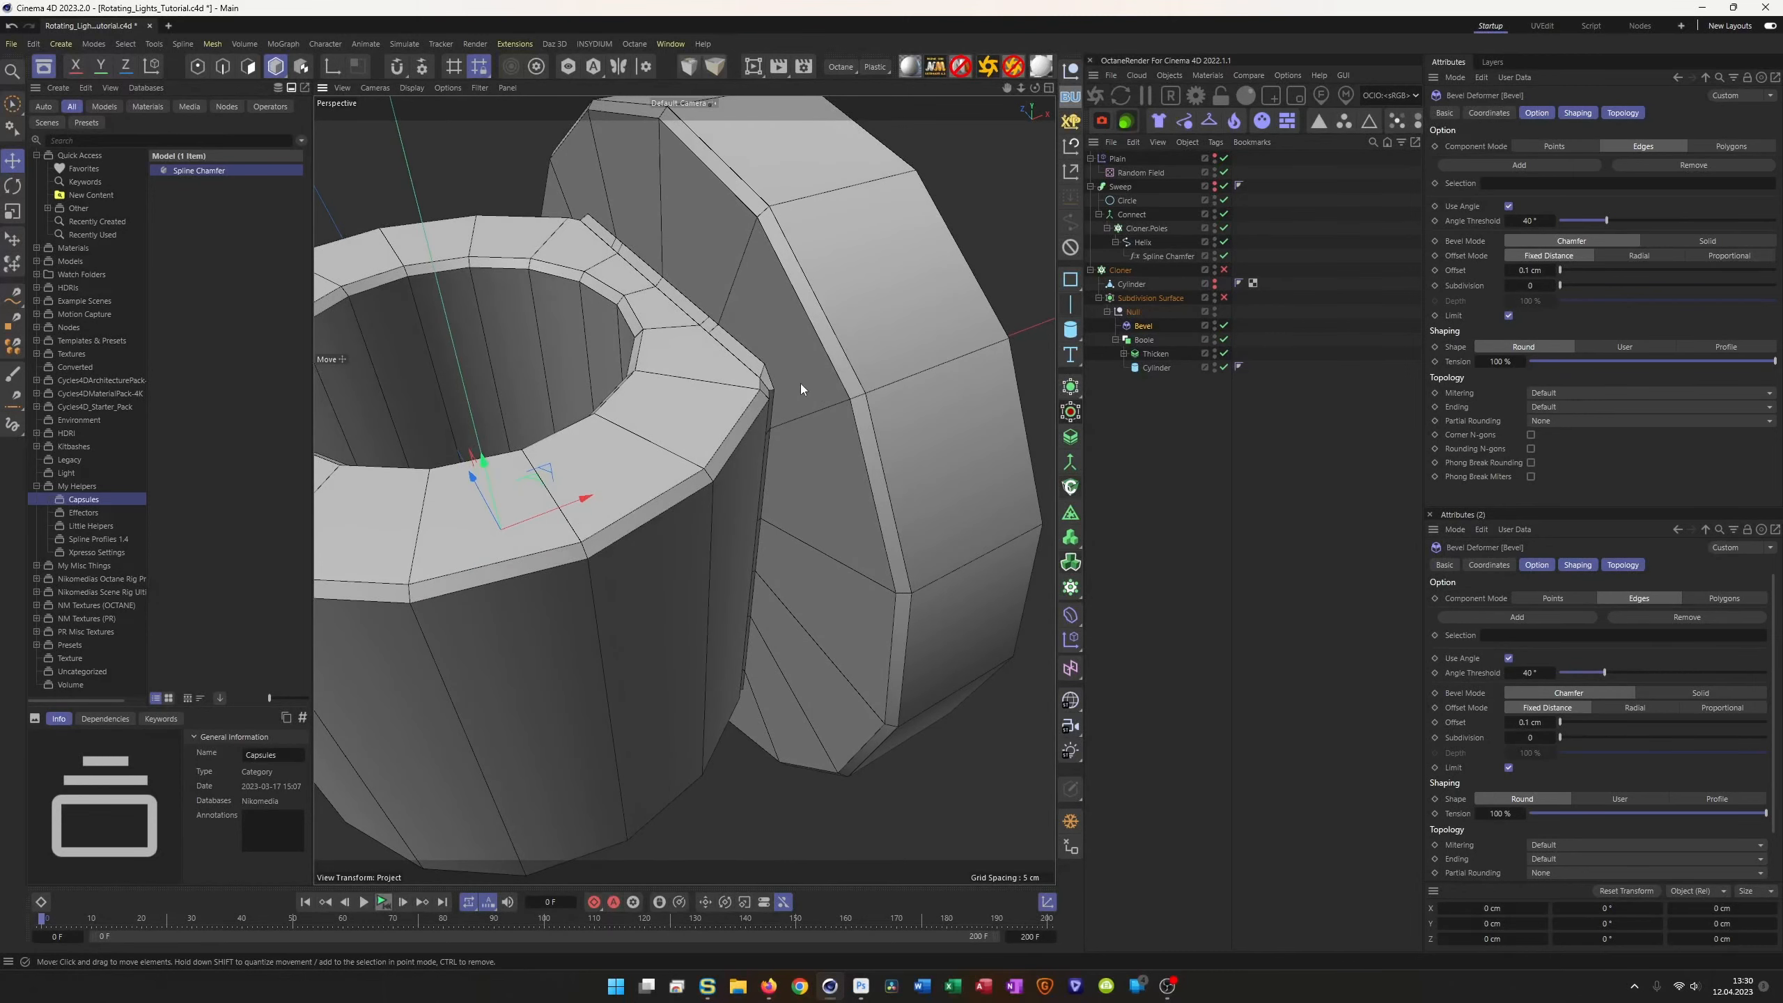
left_click(1224, 325)
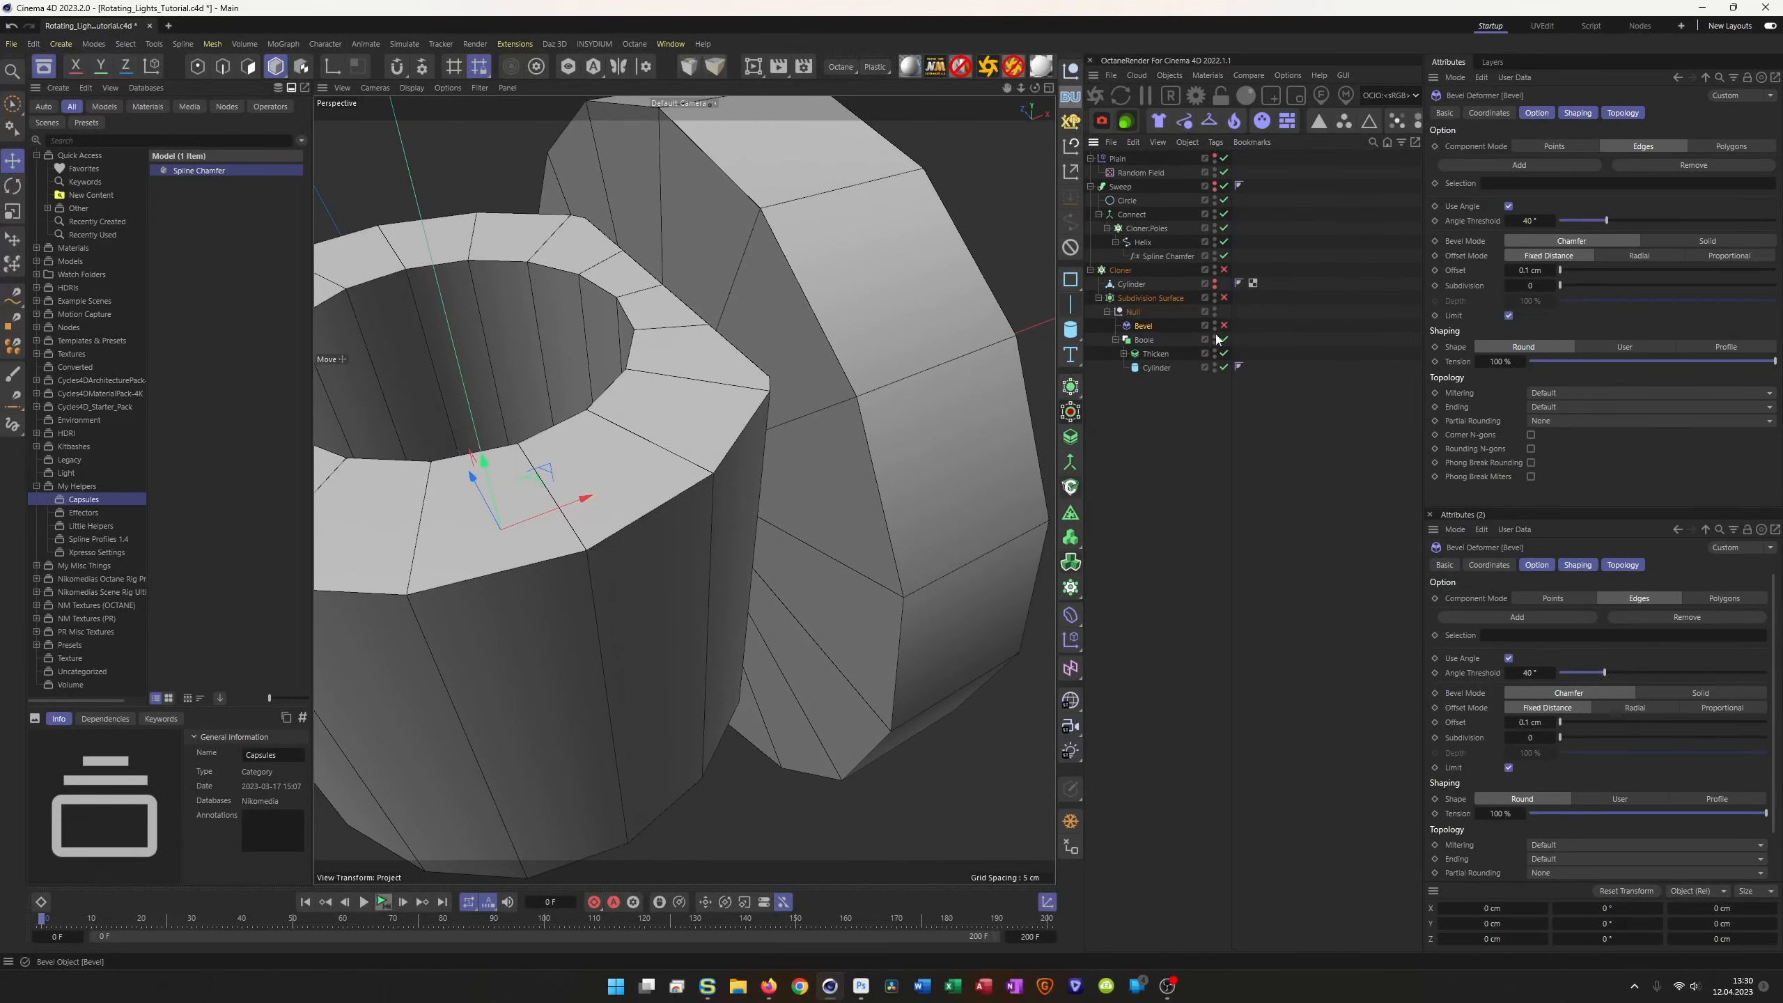
scroll(716, 318, "up", 6)
left_click_drag(733, 307, 738, 363, "alt")
scroll(738, 328, "down", 2)
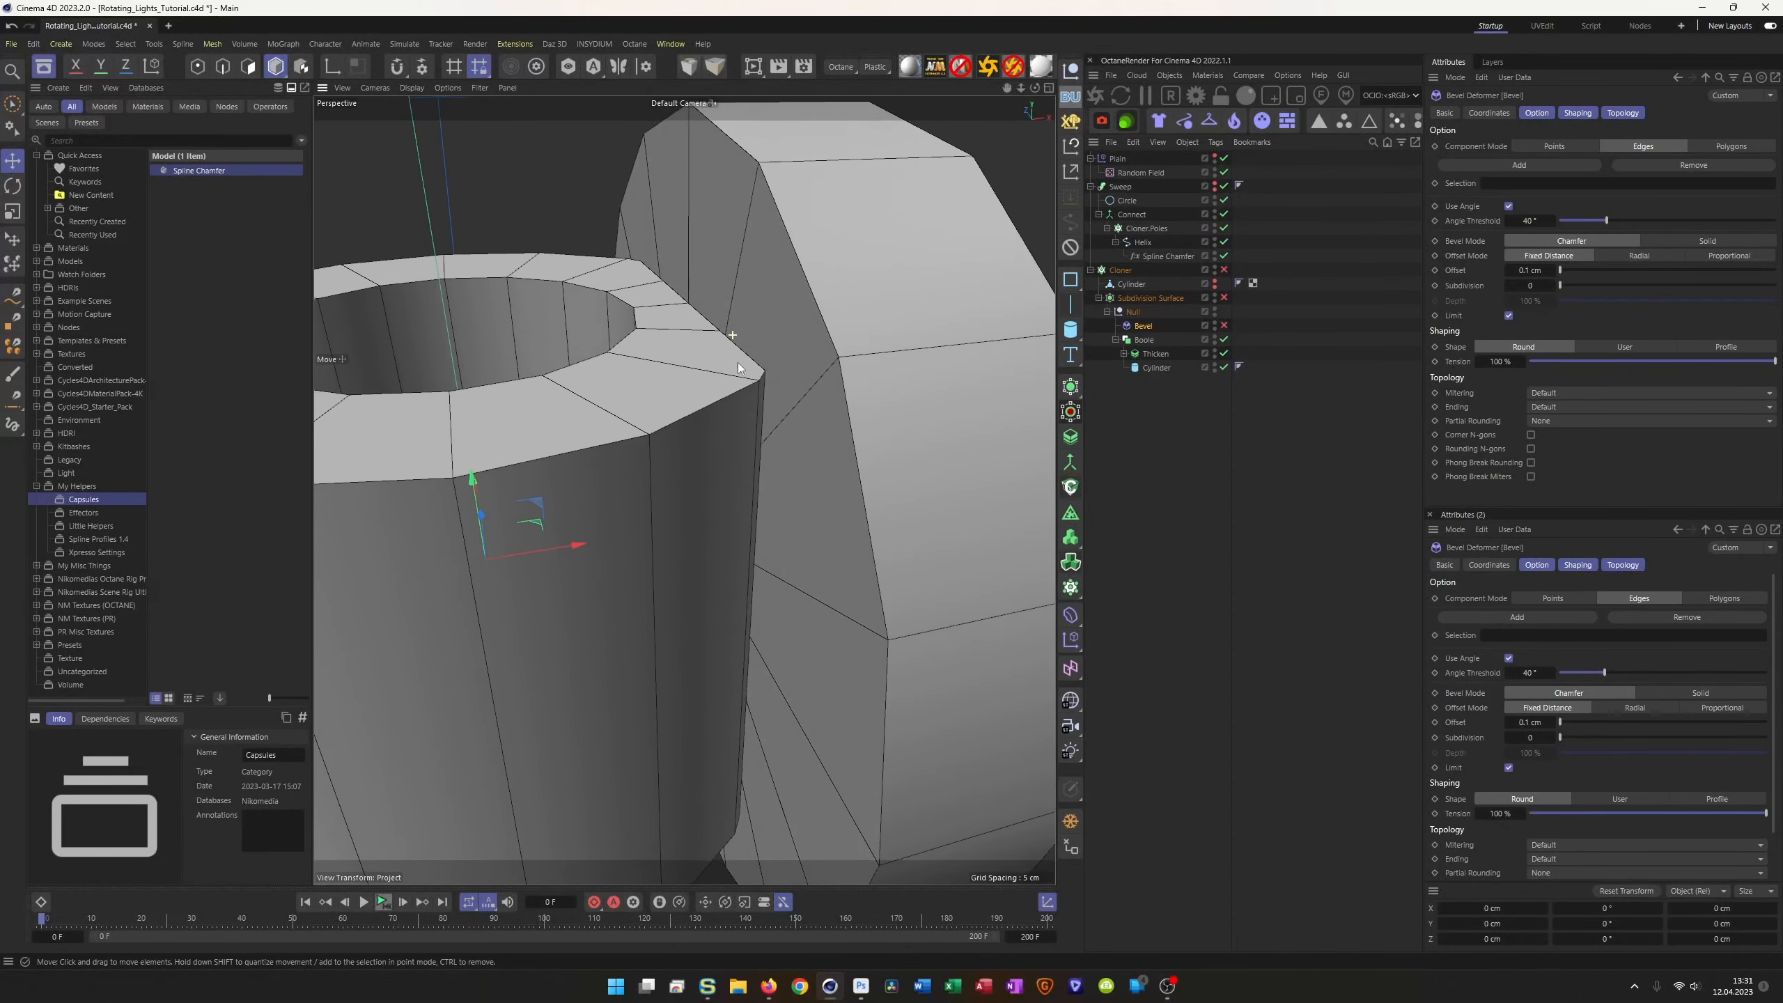
Step: Nest the Boole under a Remesh generator and set its mesh density to 500%
left_click(1143, 342)
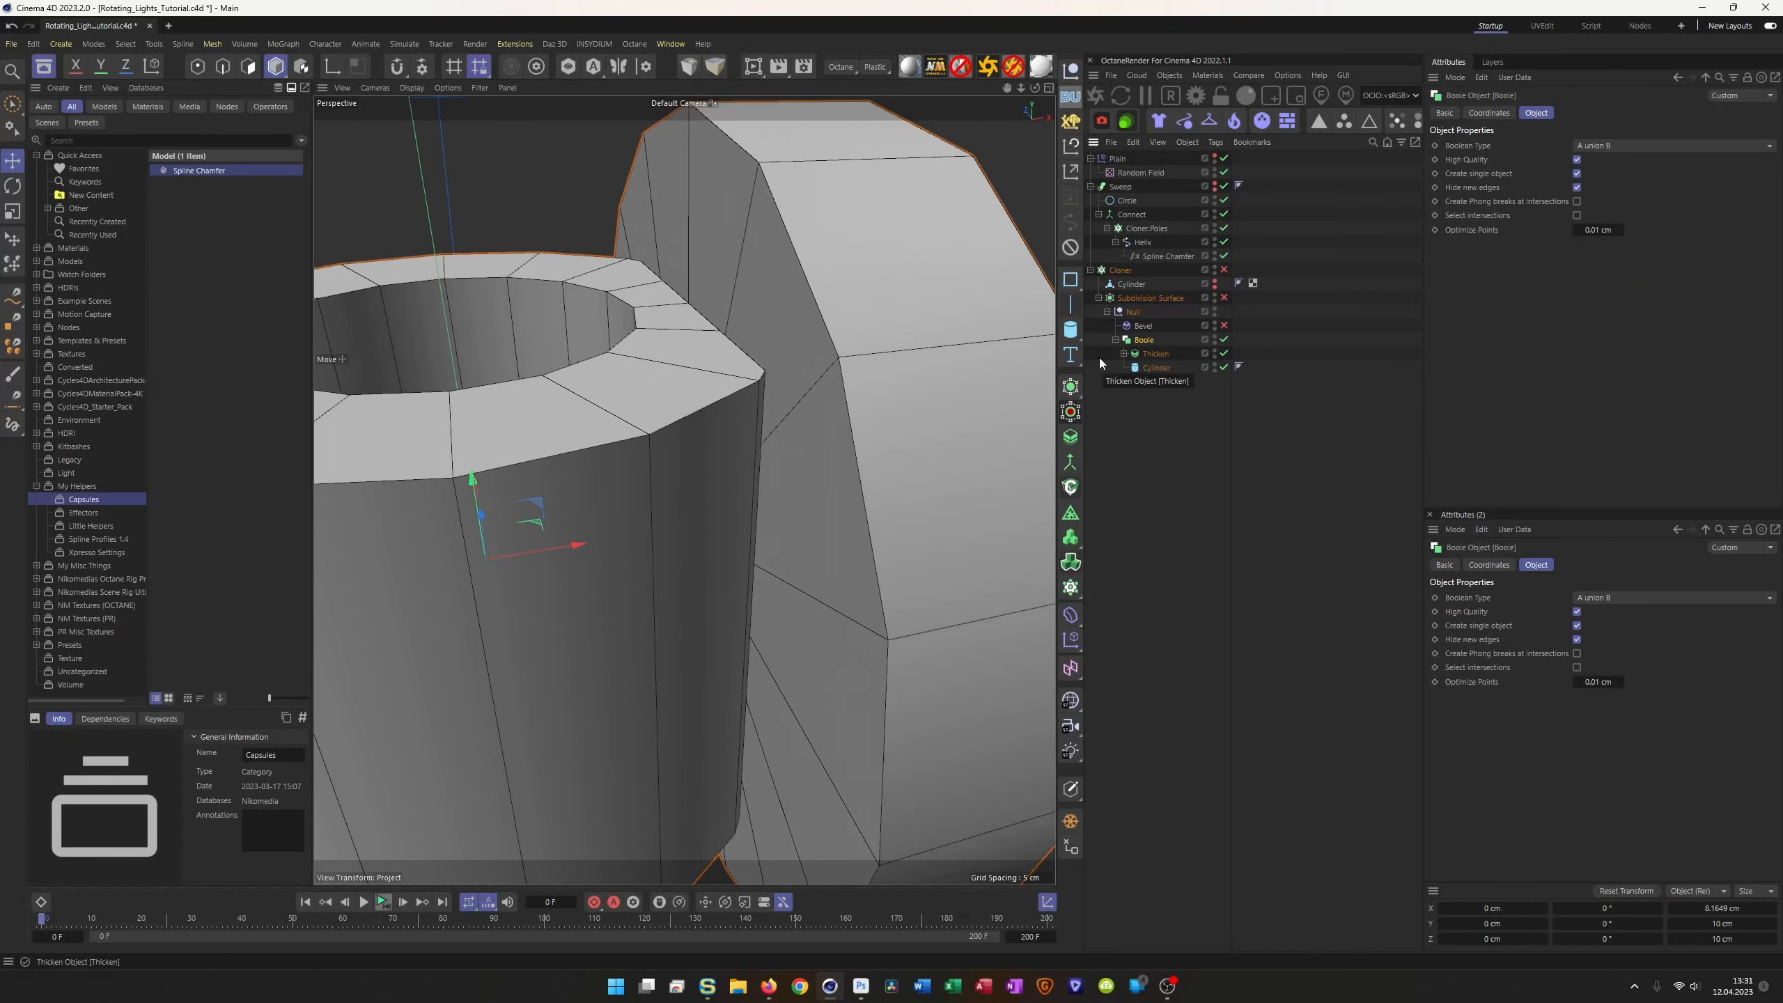
left_click(1072, 388)
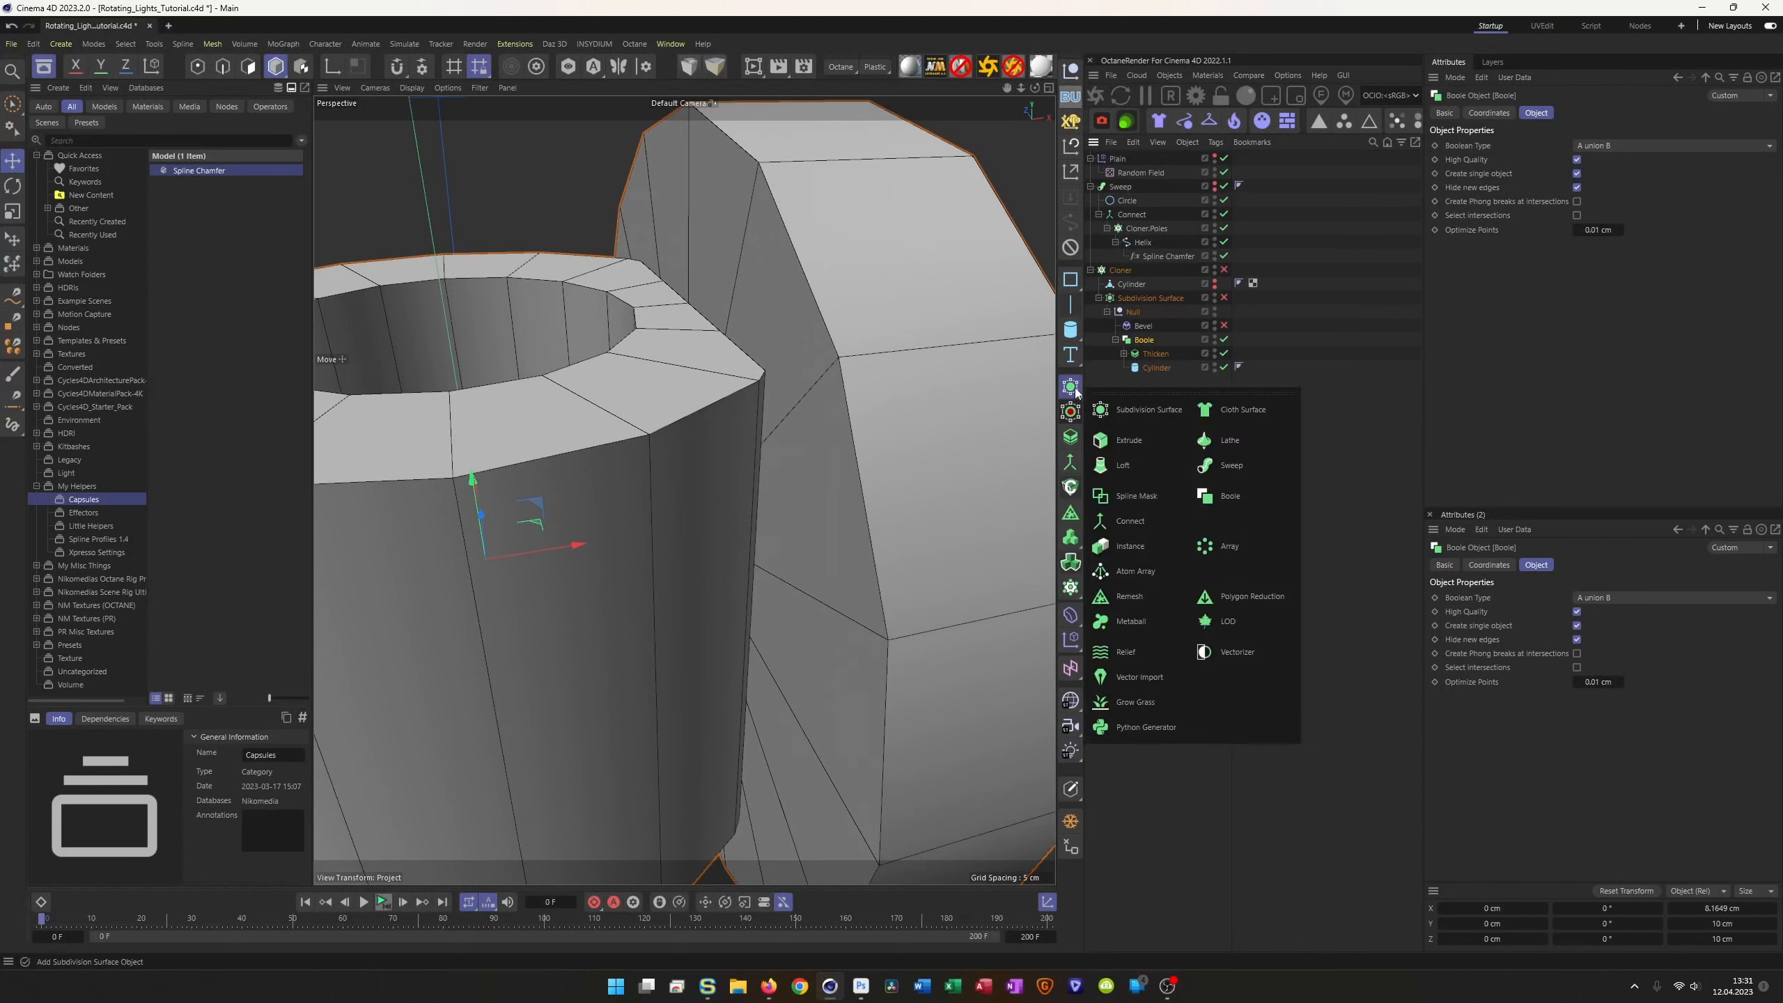
left_click(1129, 596, "alt")
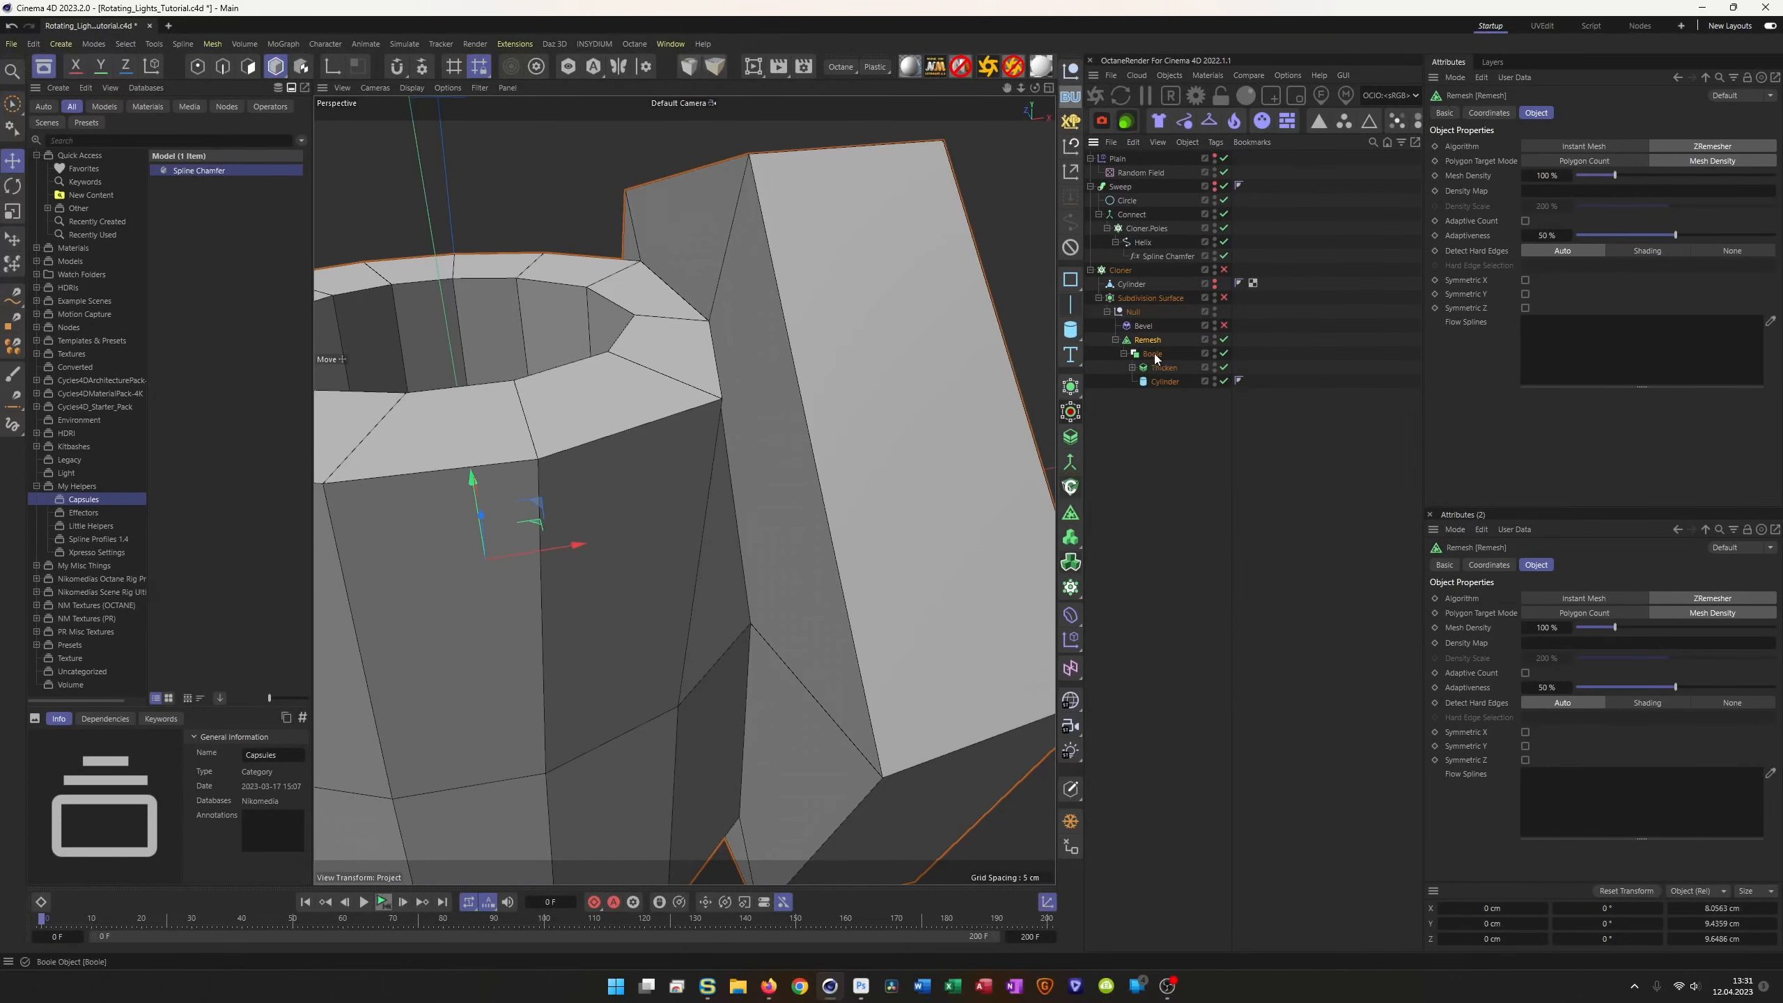
left_click(1551, 169)
type("500")
key("Return")
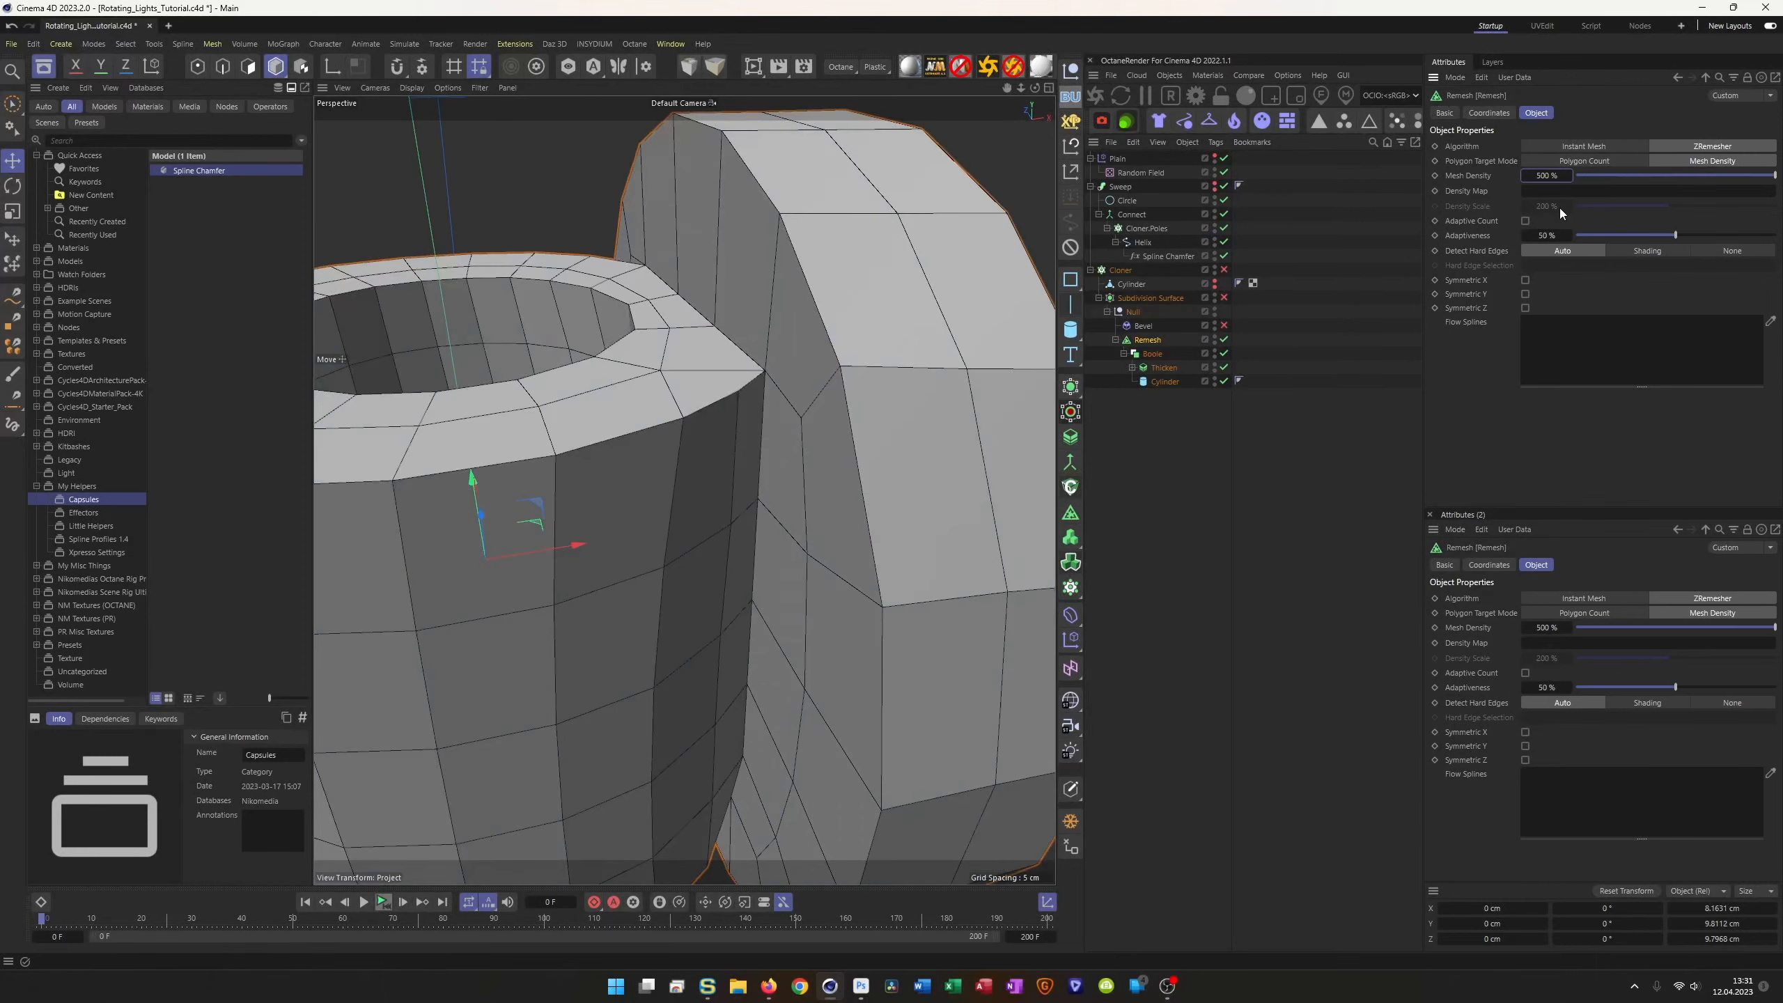
Step: Enable Y and Z symmetry on the Remesh generator
scroll(678, 355, "down", 5)
scroll(803, 360, "up", 8)
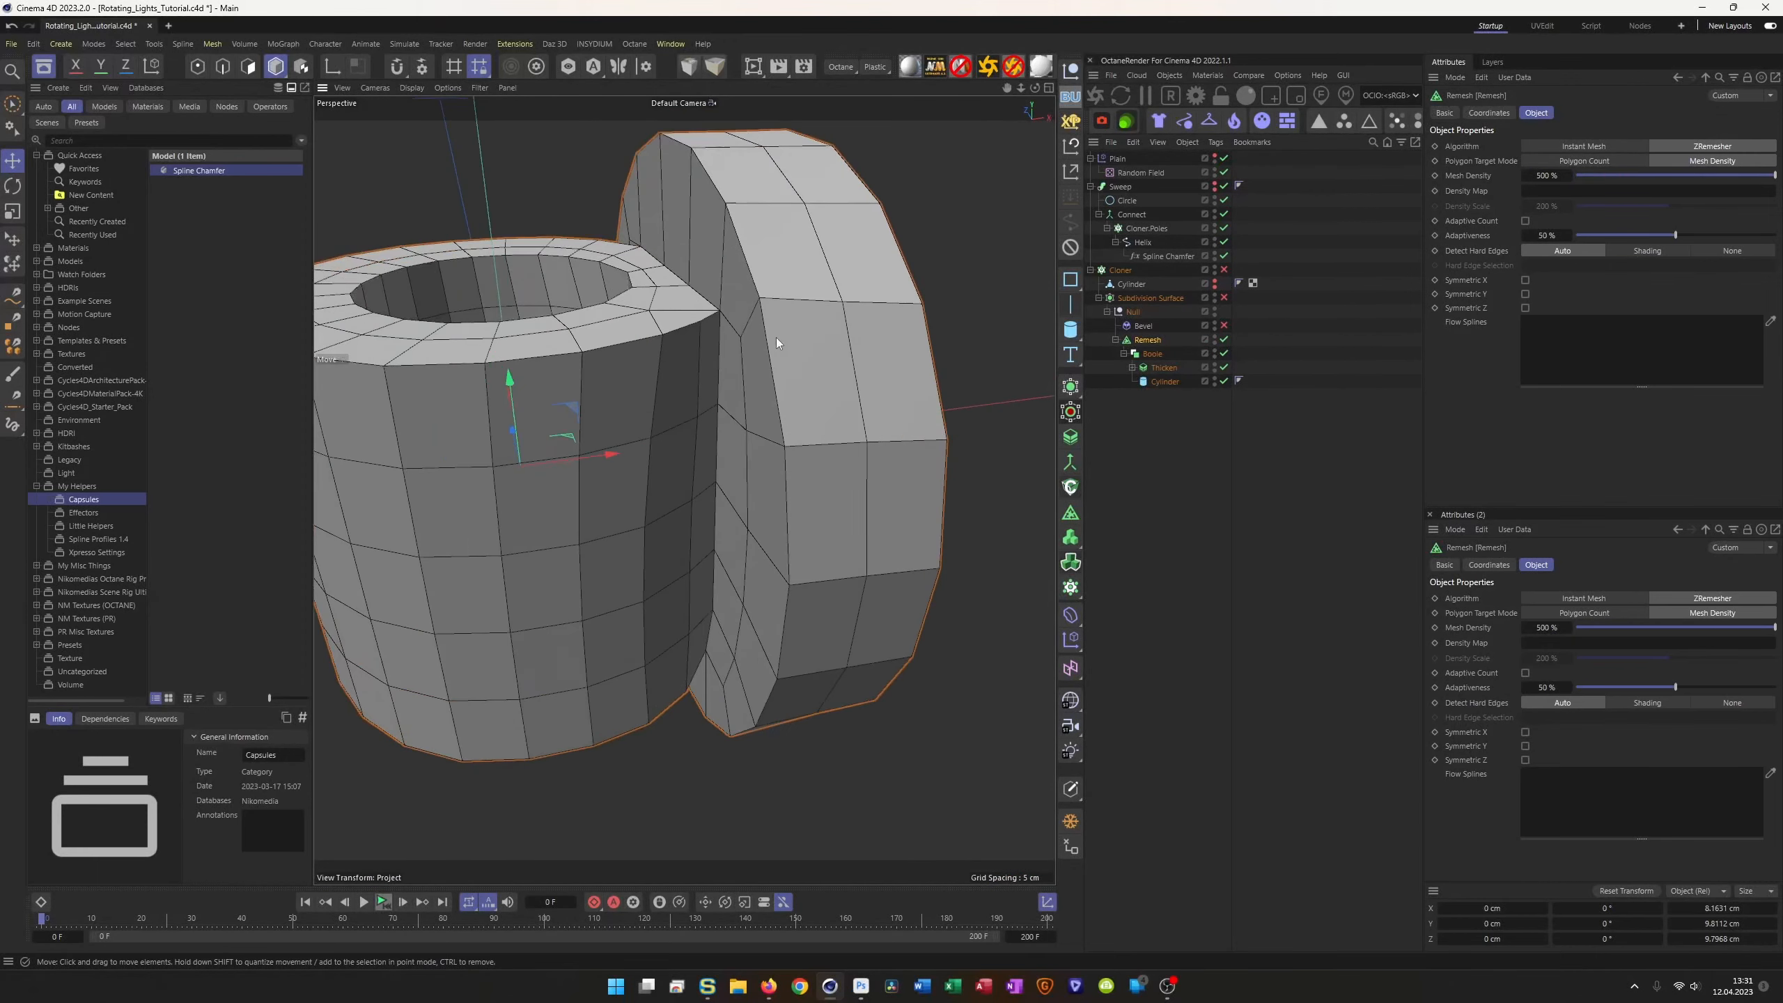
left_click_drag(769, 327, 737, 315, "alt")
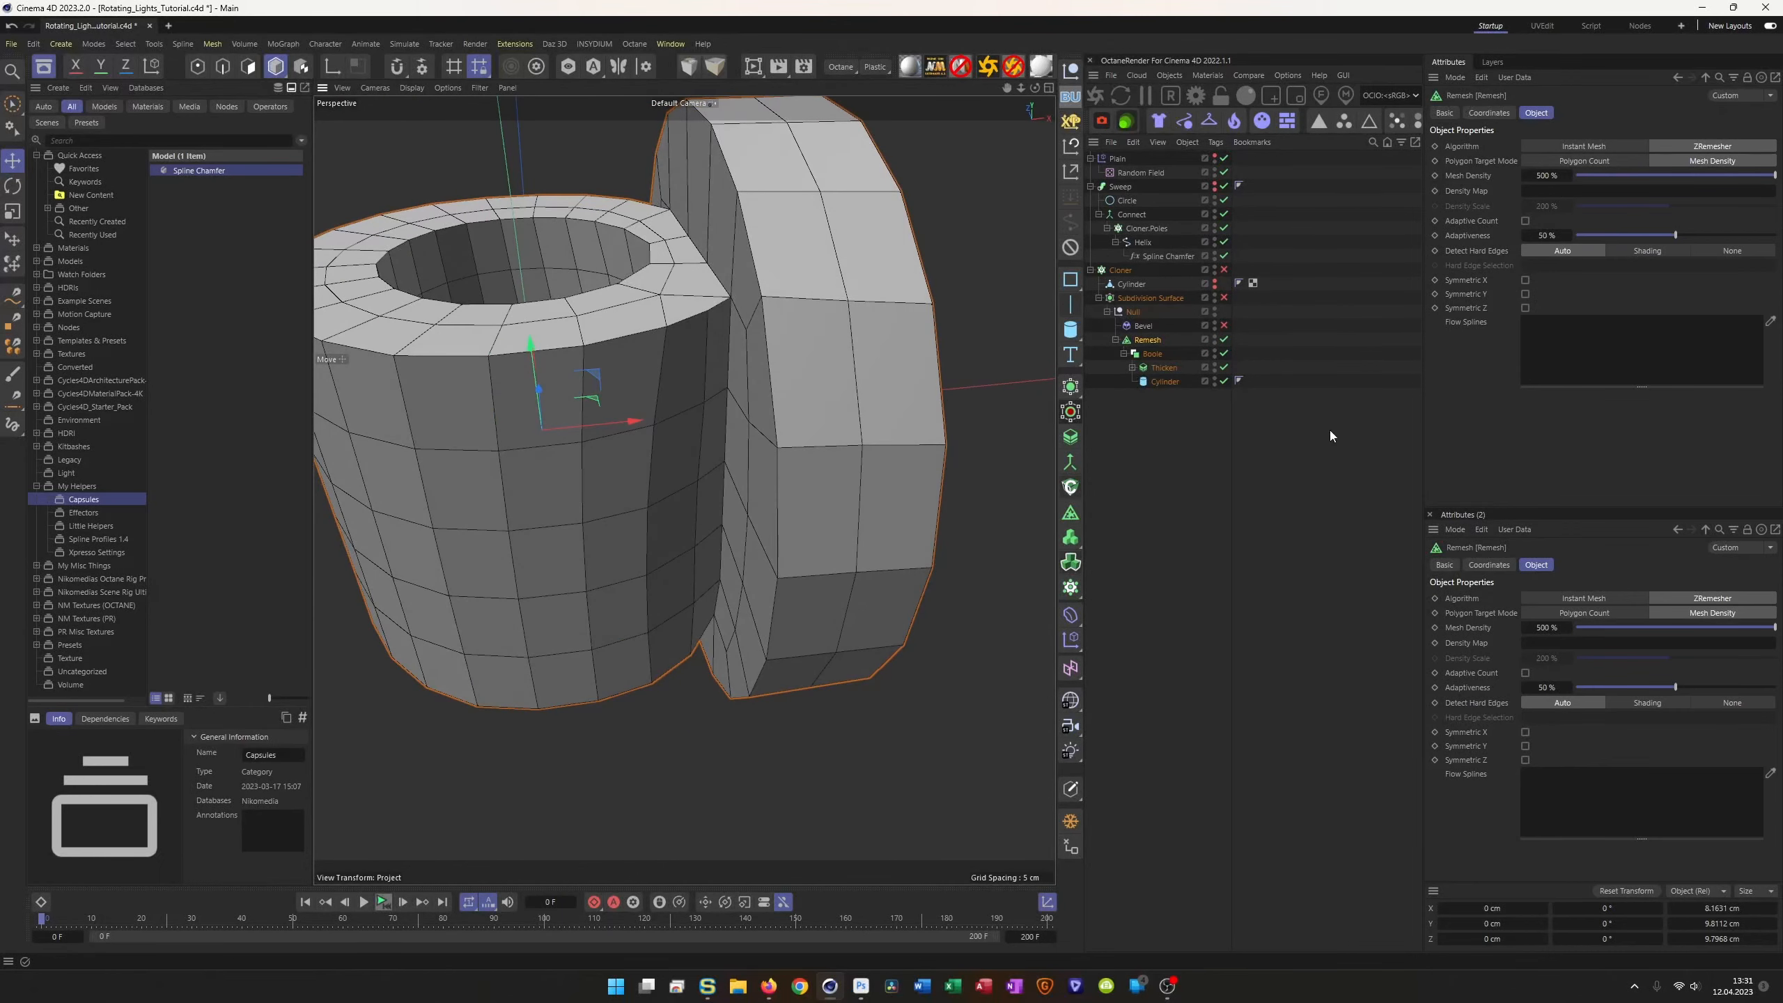
left_click(1525, 295)
left_click(1525, 308)
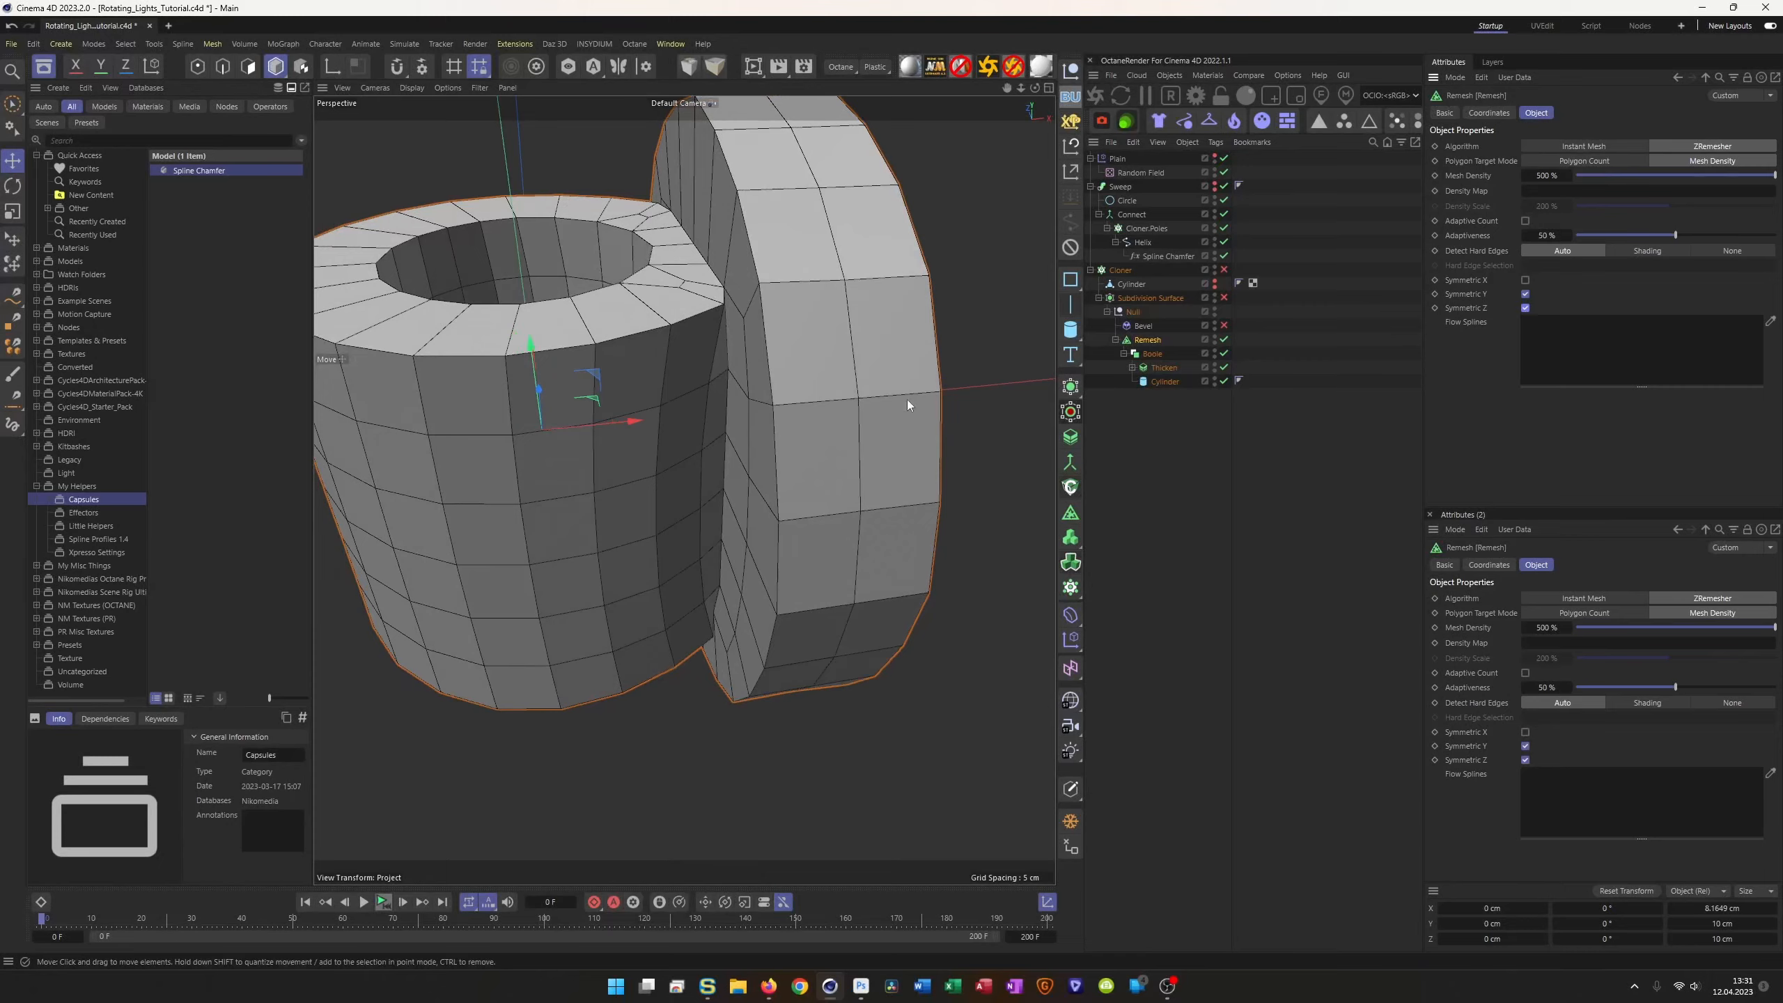
Step: Check the remeshed junction and move the disc cylinder closer to the sleeve along X, to about 3.55 cm
scroll(687, 365, "down", 4)
left_click_drag(670, 365, 694, 279, "alt")
scroll(717, 319, "up", 2)
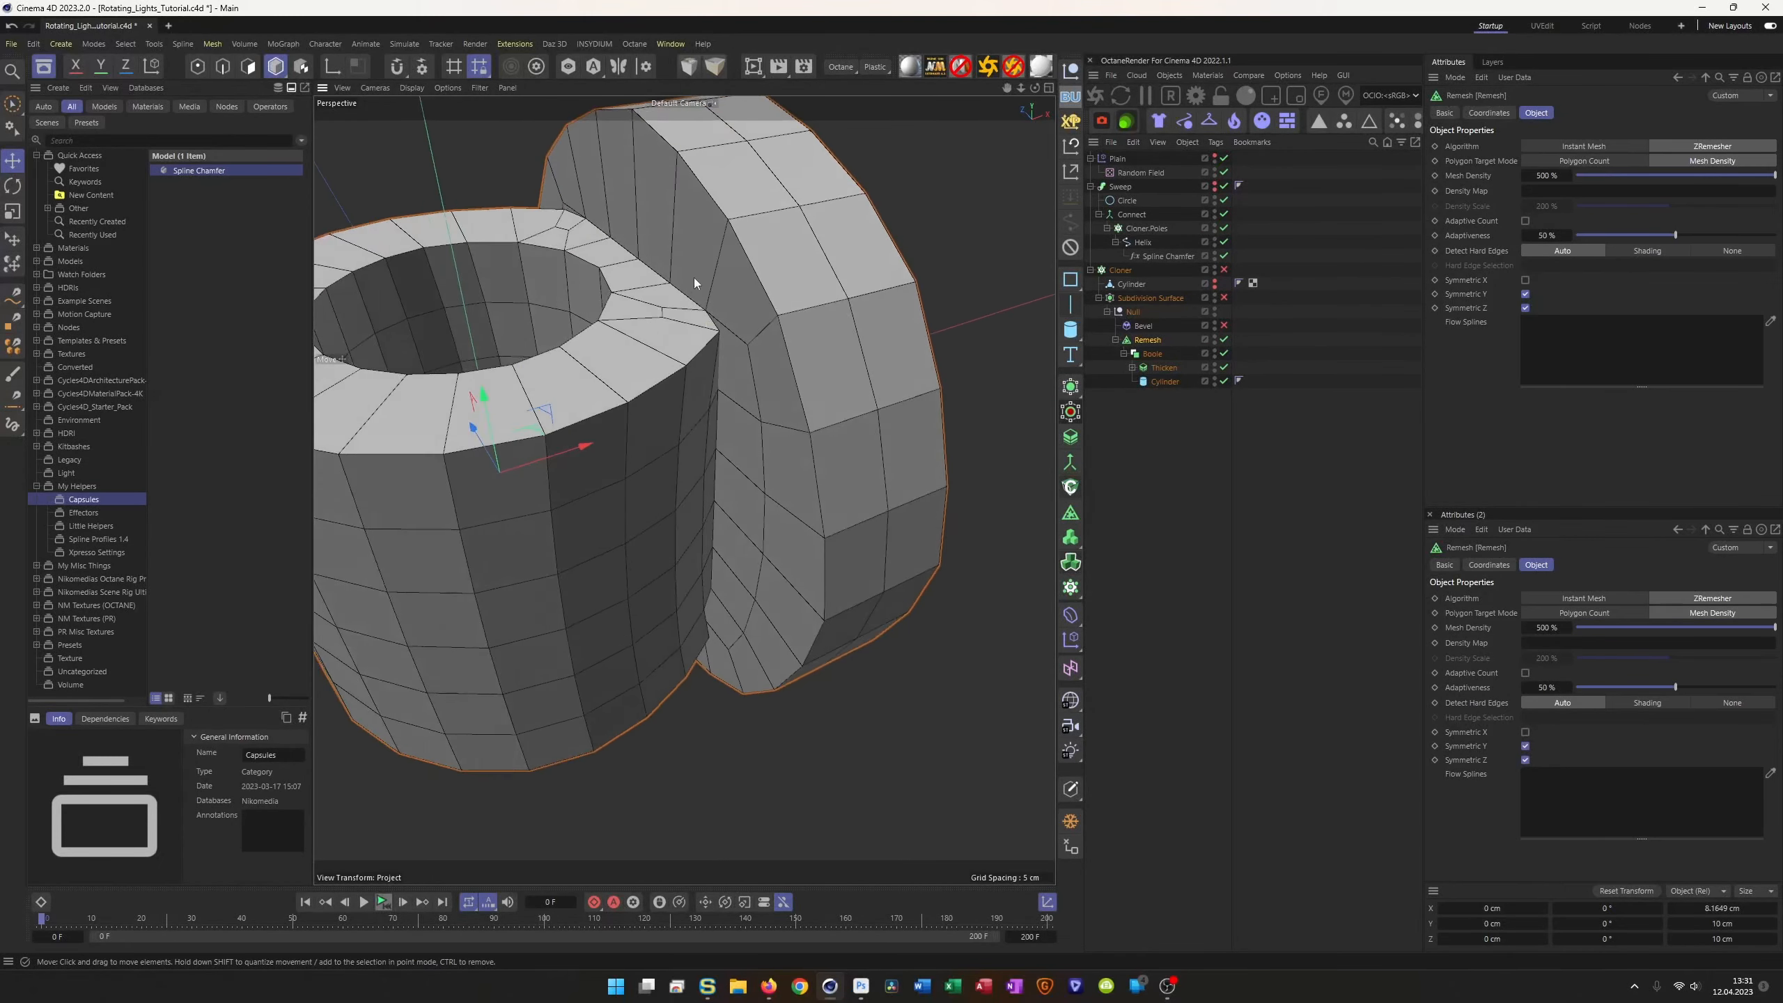
scroll(709, 270, "up", 2)
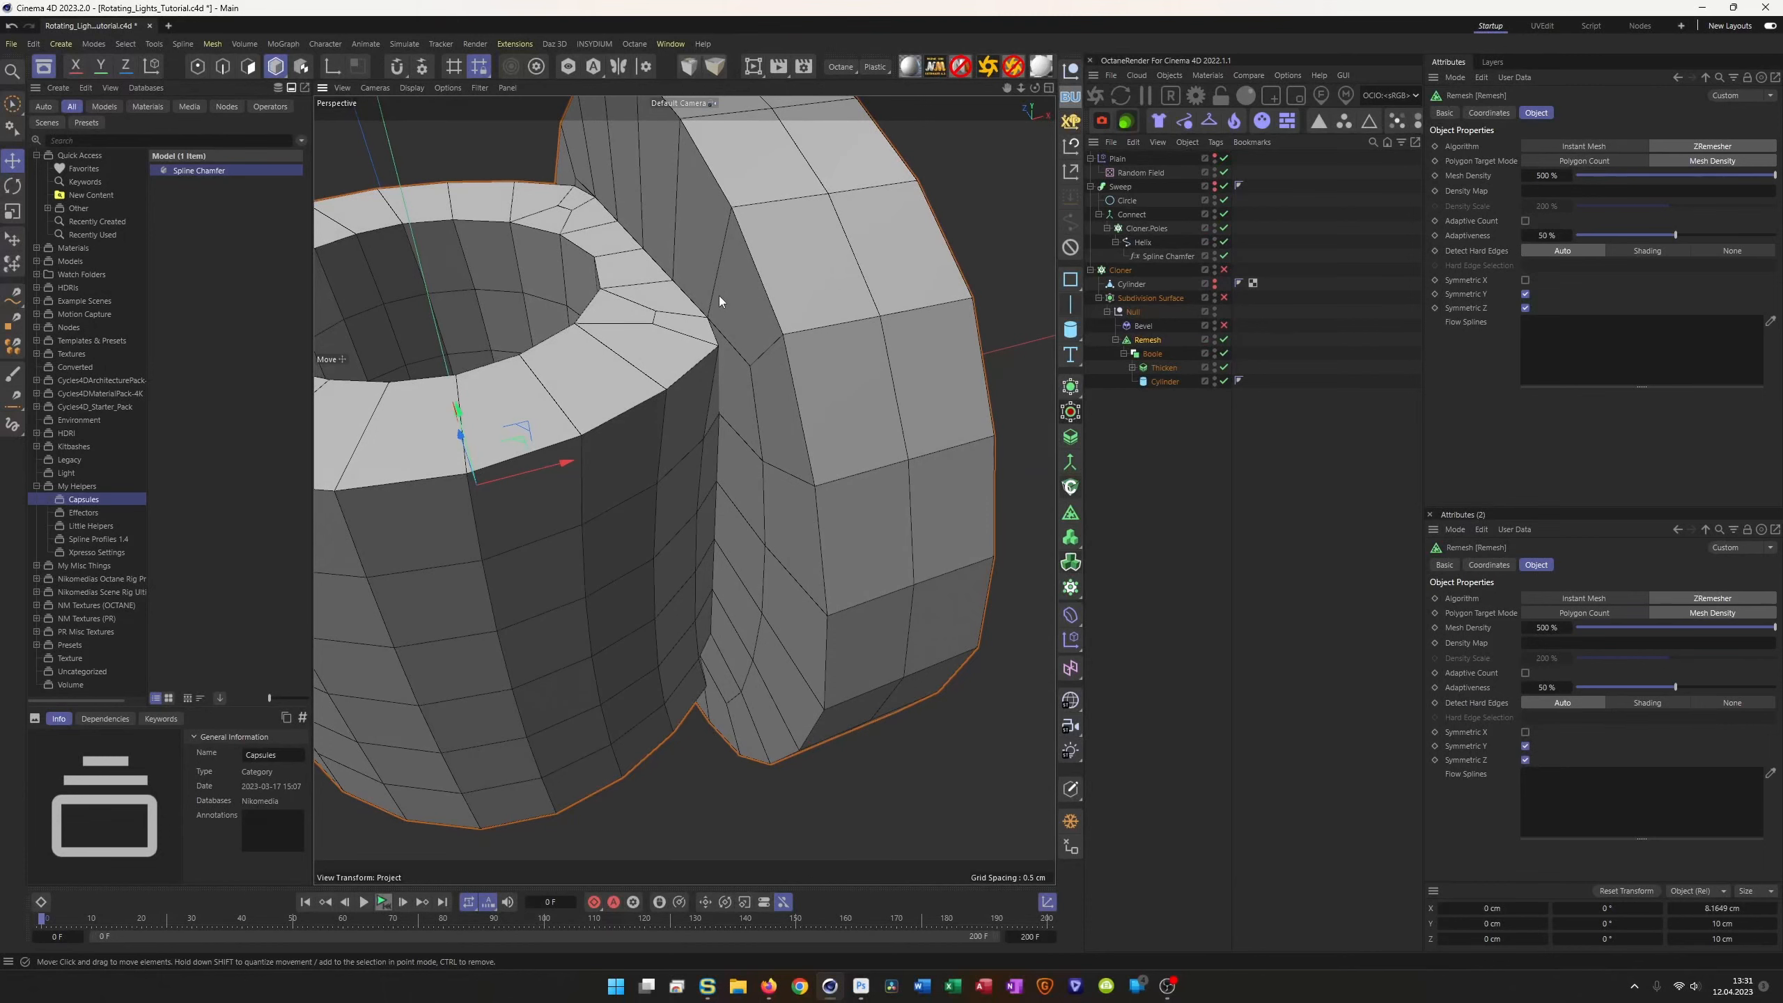
left_click_drag(790, 391, 824, 368, "alt")
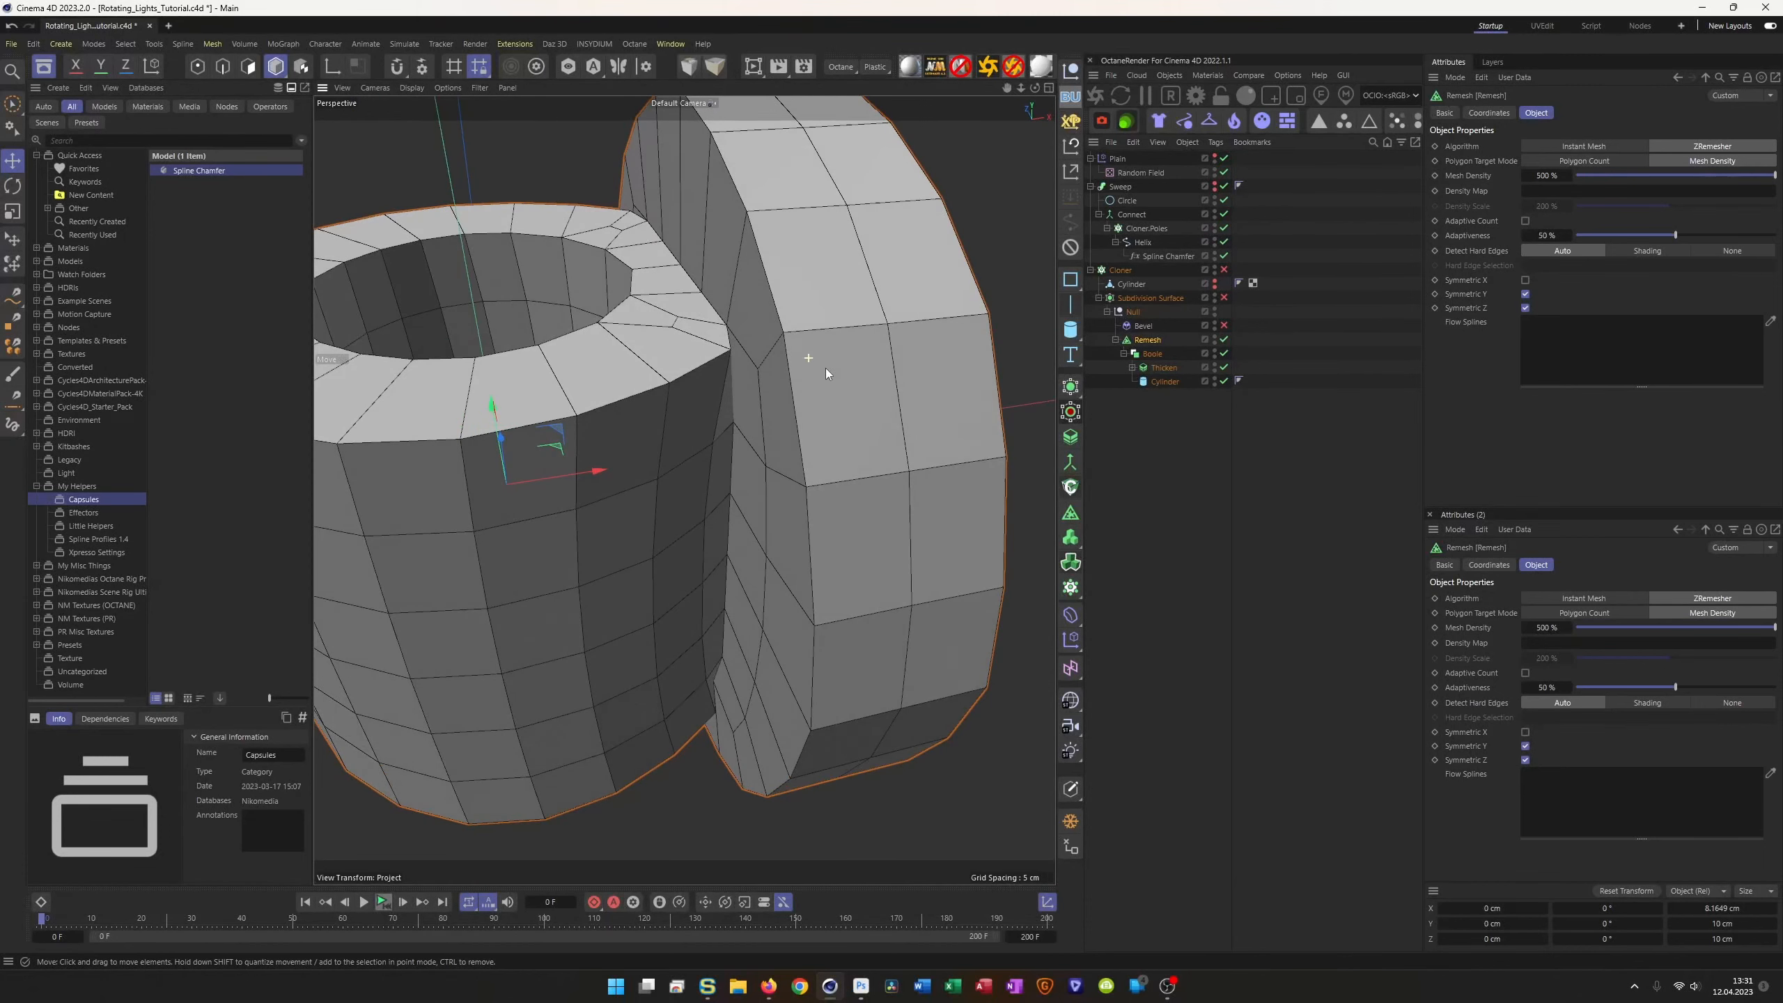
left_click(1170, 385)
left_click_drag(836, 438, 826, 441)
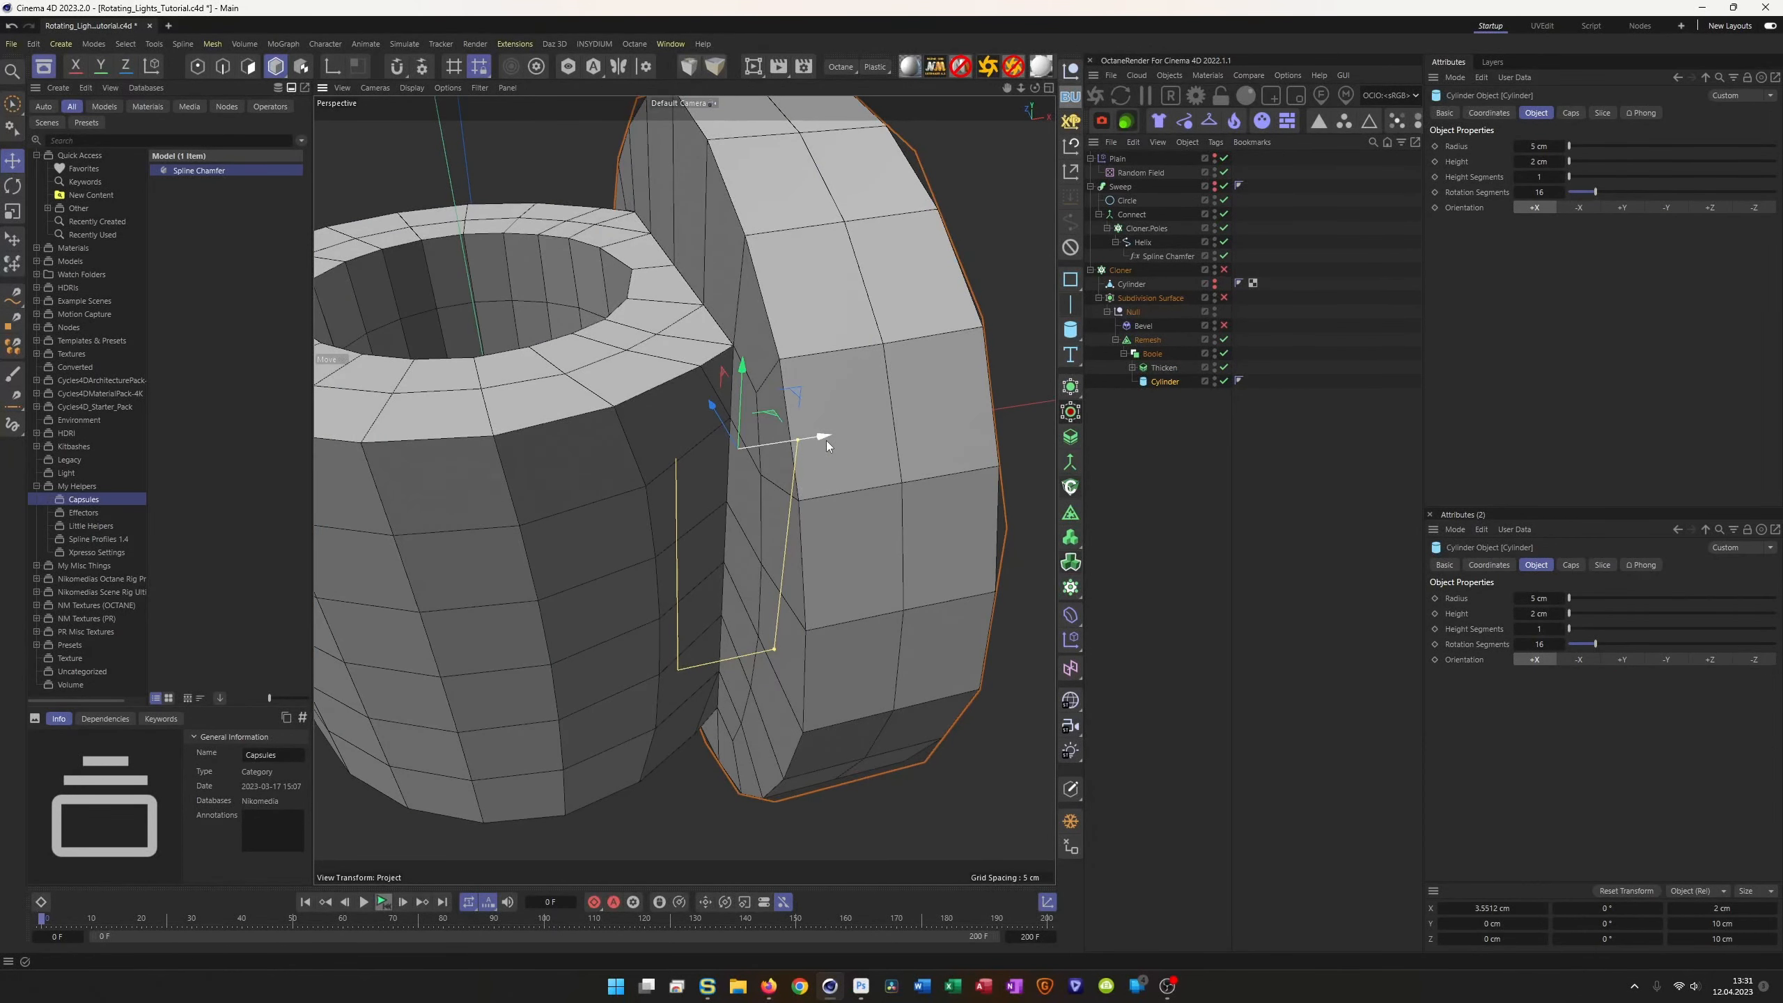
scroll(689, 404, "down", 2)
mouse_move(693, 403)
left_mouse_down("alt")
mouse_move(732, 415)
mouse_move(683, 411)
left_mouse_up("alt")
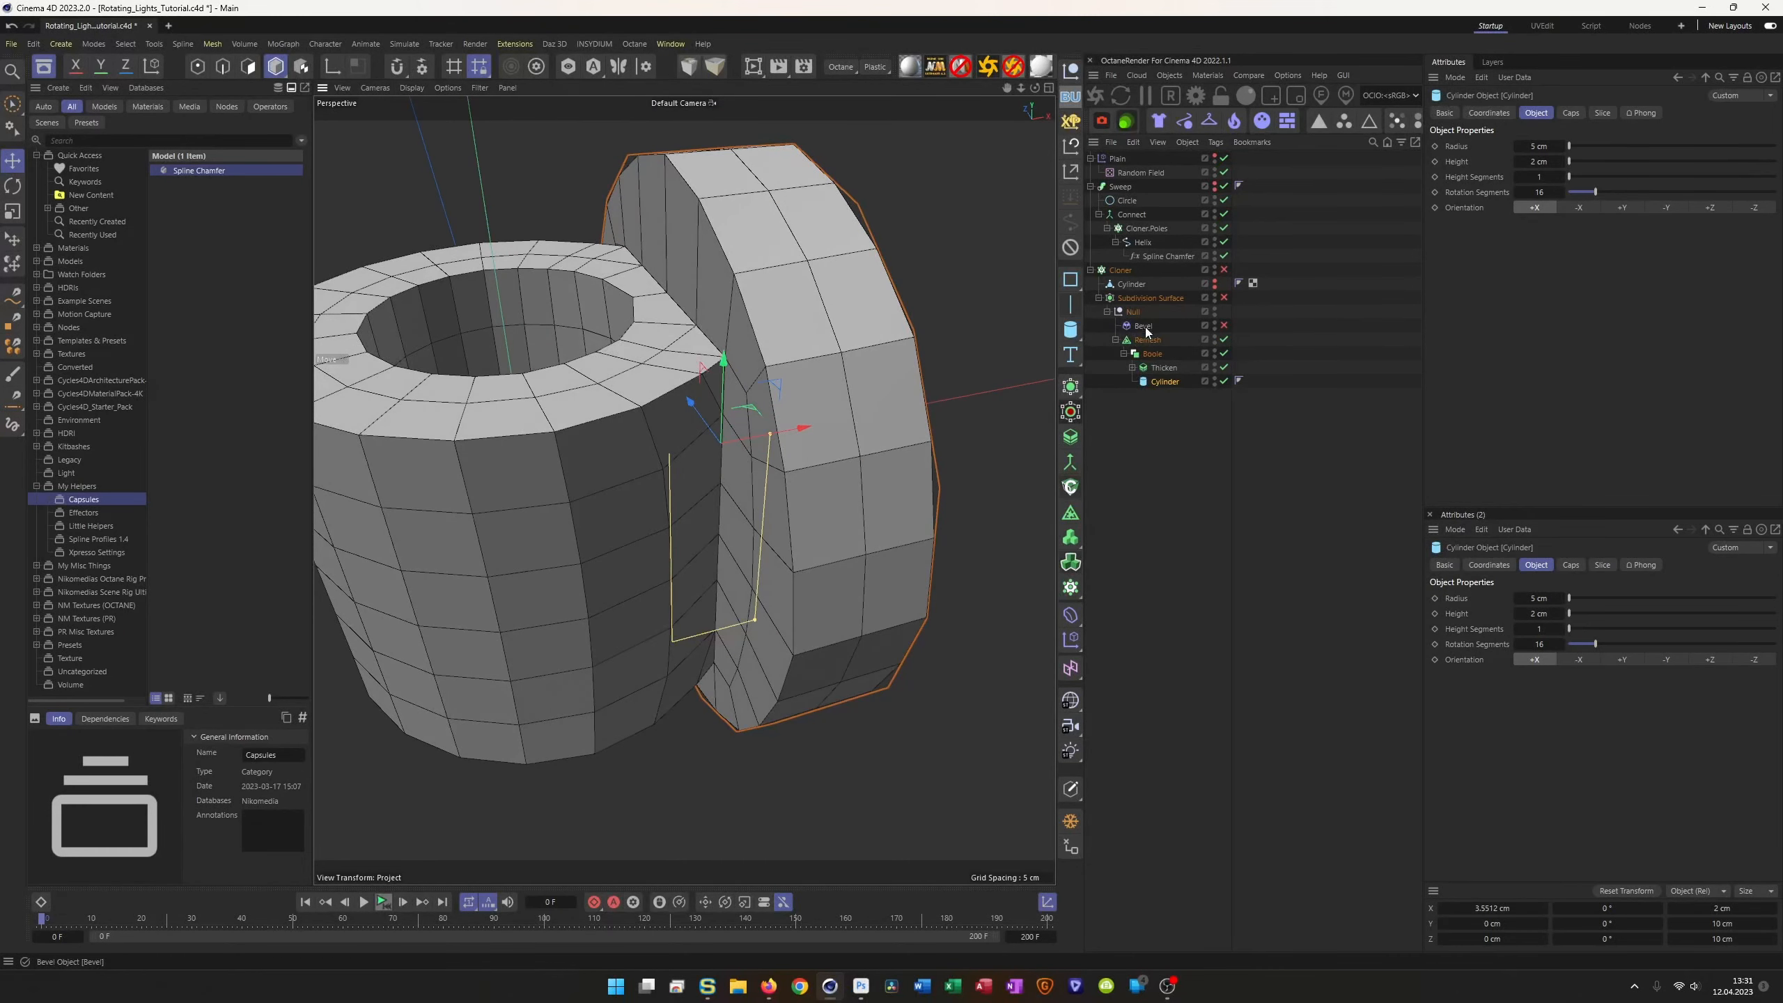
Step: Re-enable the Bevel deformer and nudge the disc cylinder outward along X, to about 3.59 cm
left_click(1224, 325)
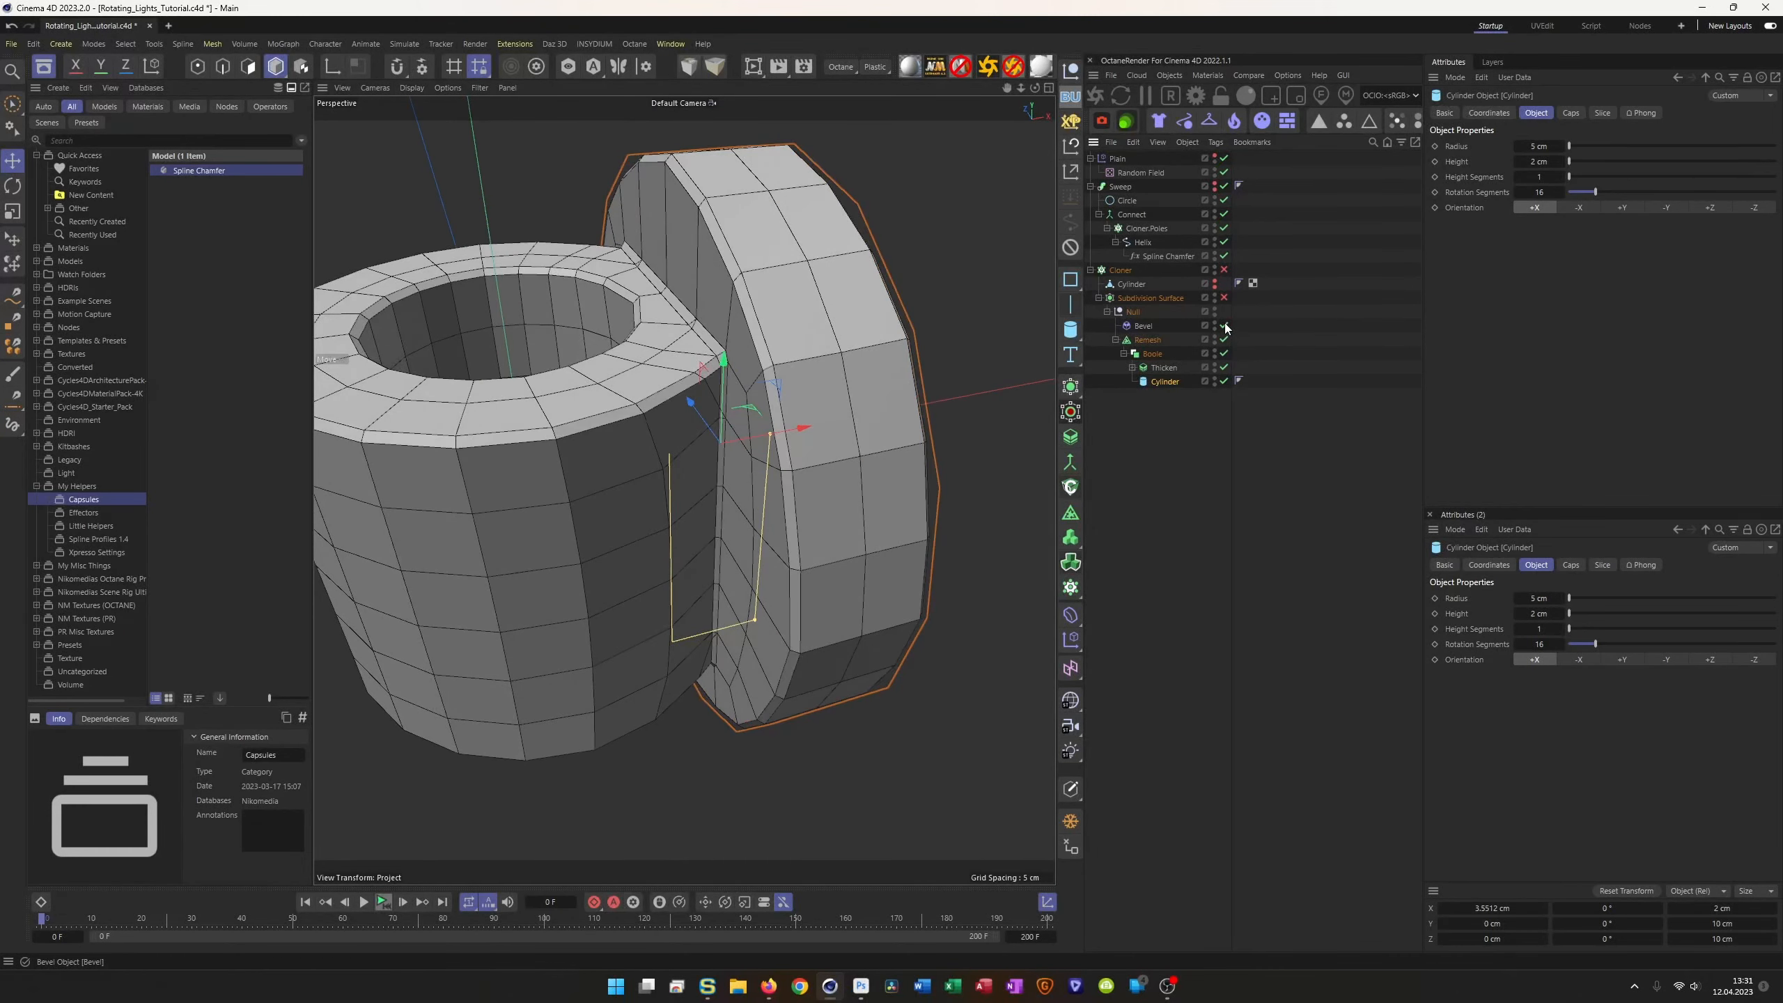
scroll(730, 331, "up", 2)
scroll(730, 332, "up", 5)
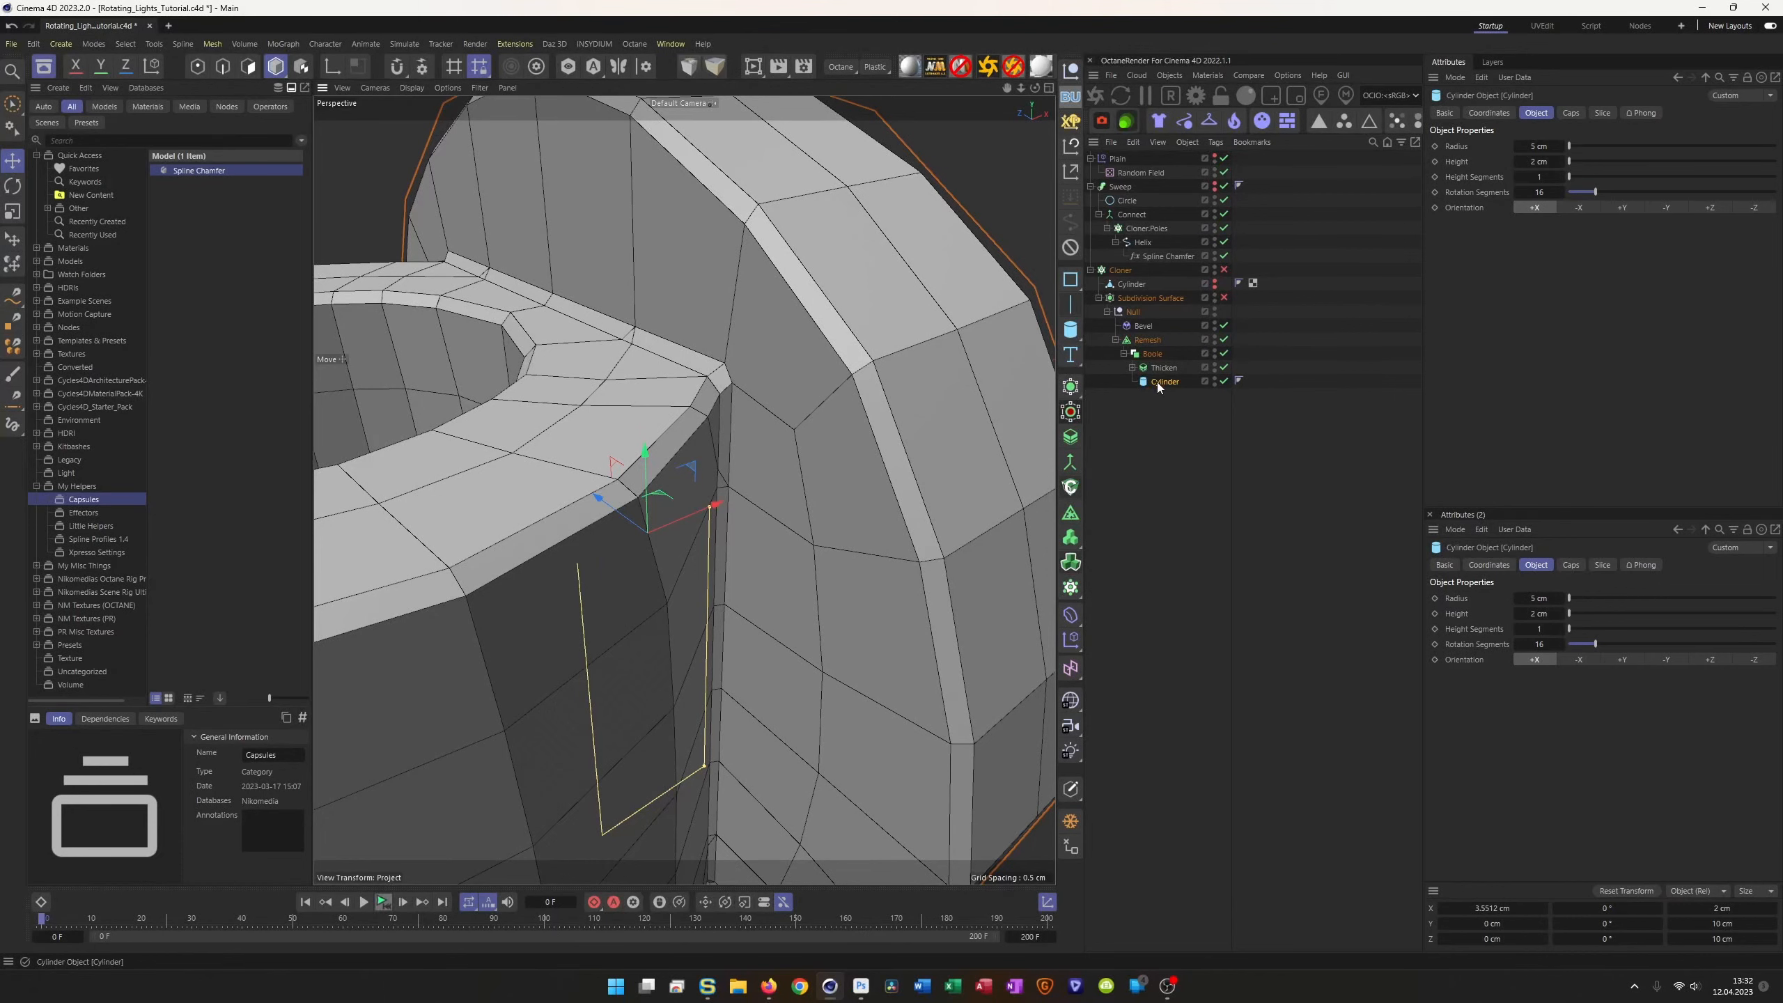
left_click_drag(721, 502, 723, 500)
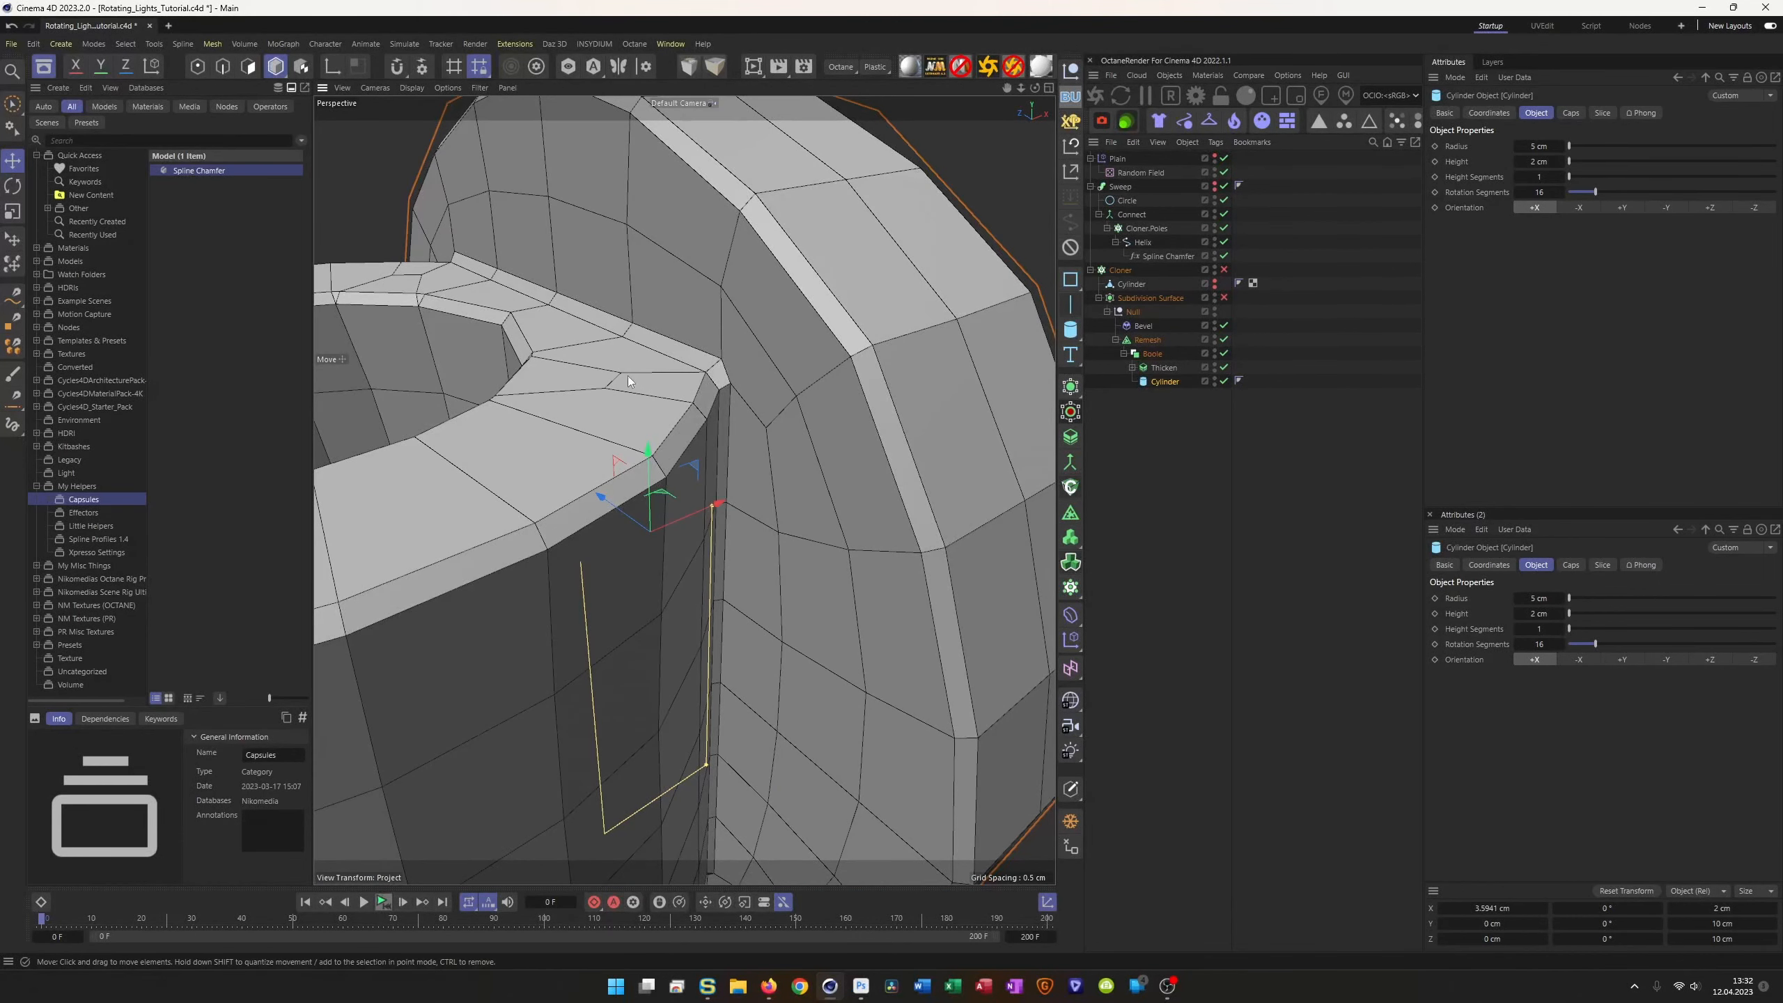
scroll(595, 434, "down", 5)
left_click_drag(612, 442, 677, 432, "alt")
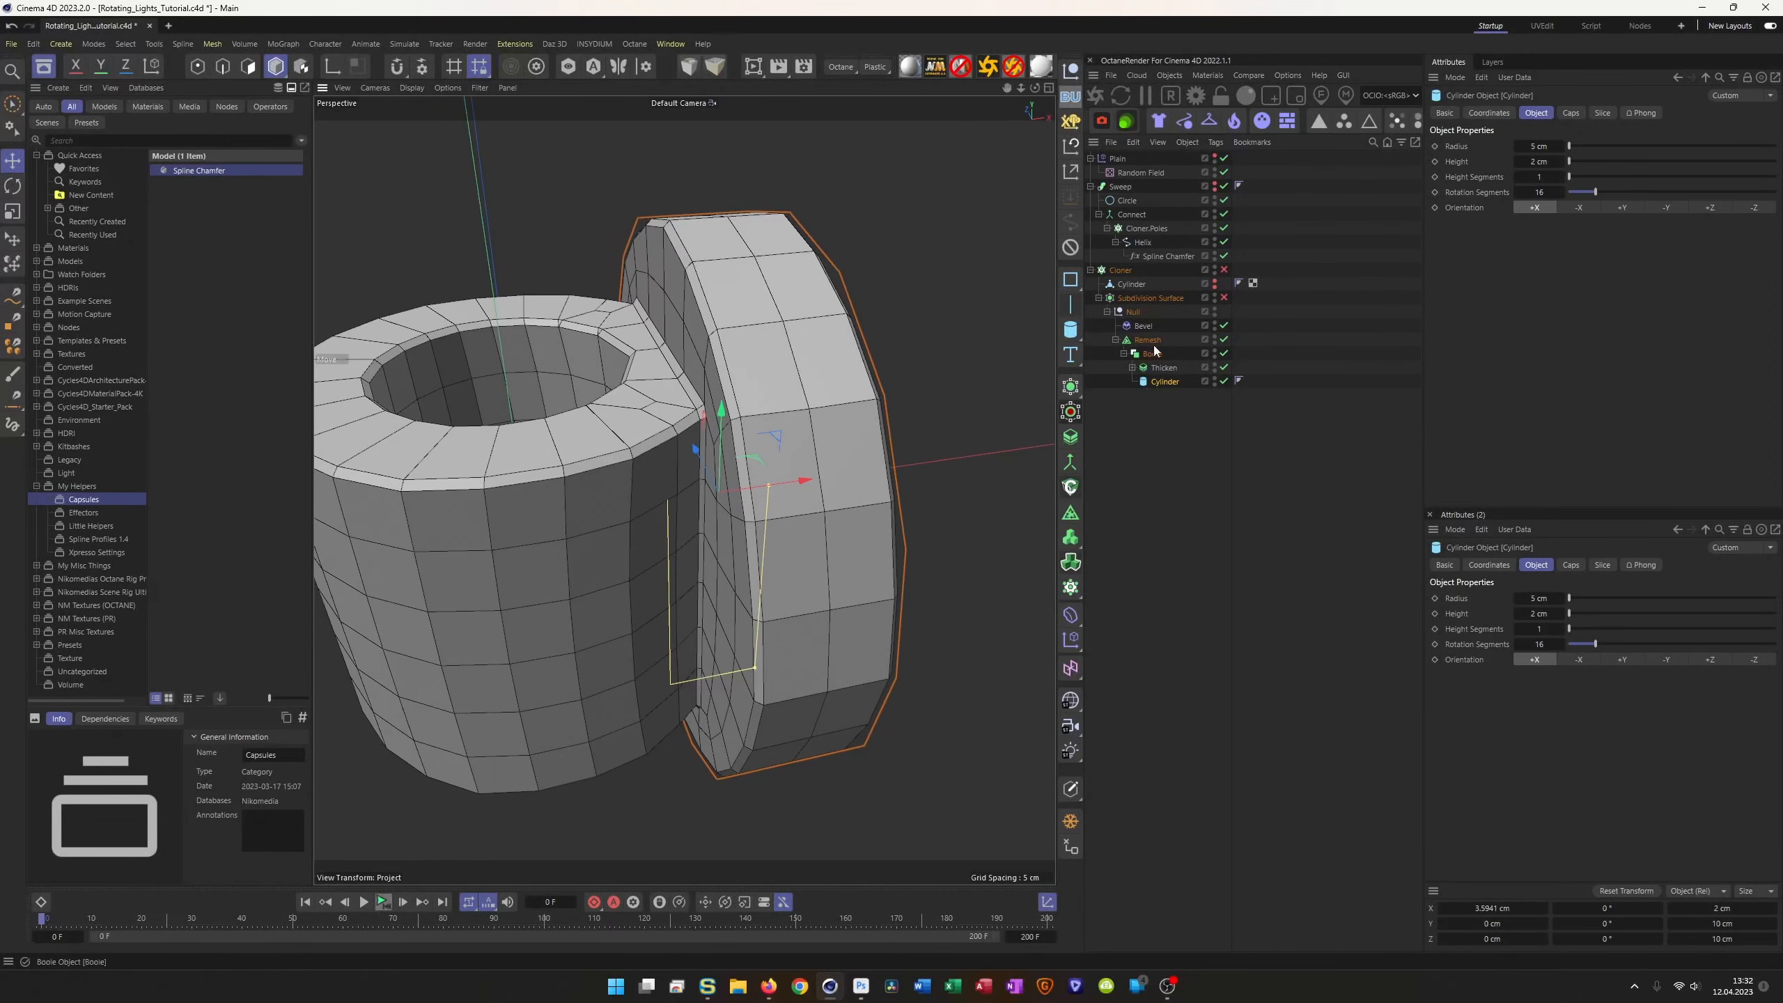
Step: Enable the Subdivision Surface and display the mount shaded without mesh lines to inspect its smoothness from several sides
left_click(1224, 298)
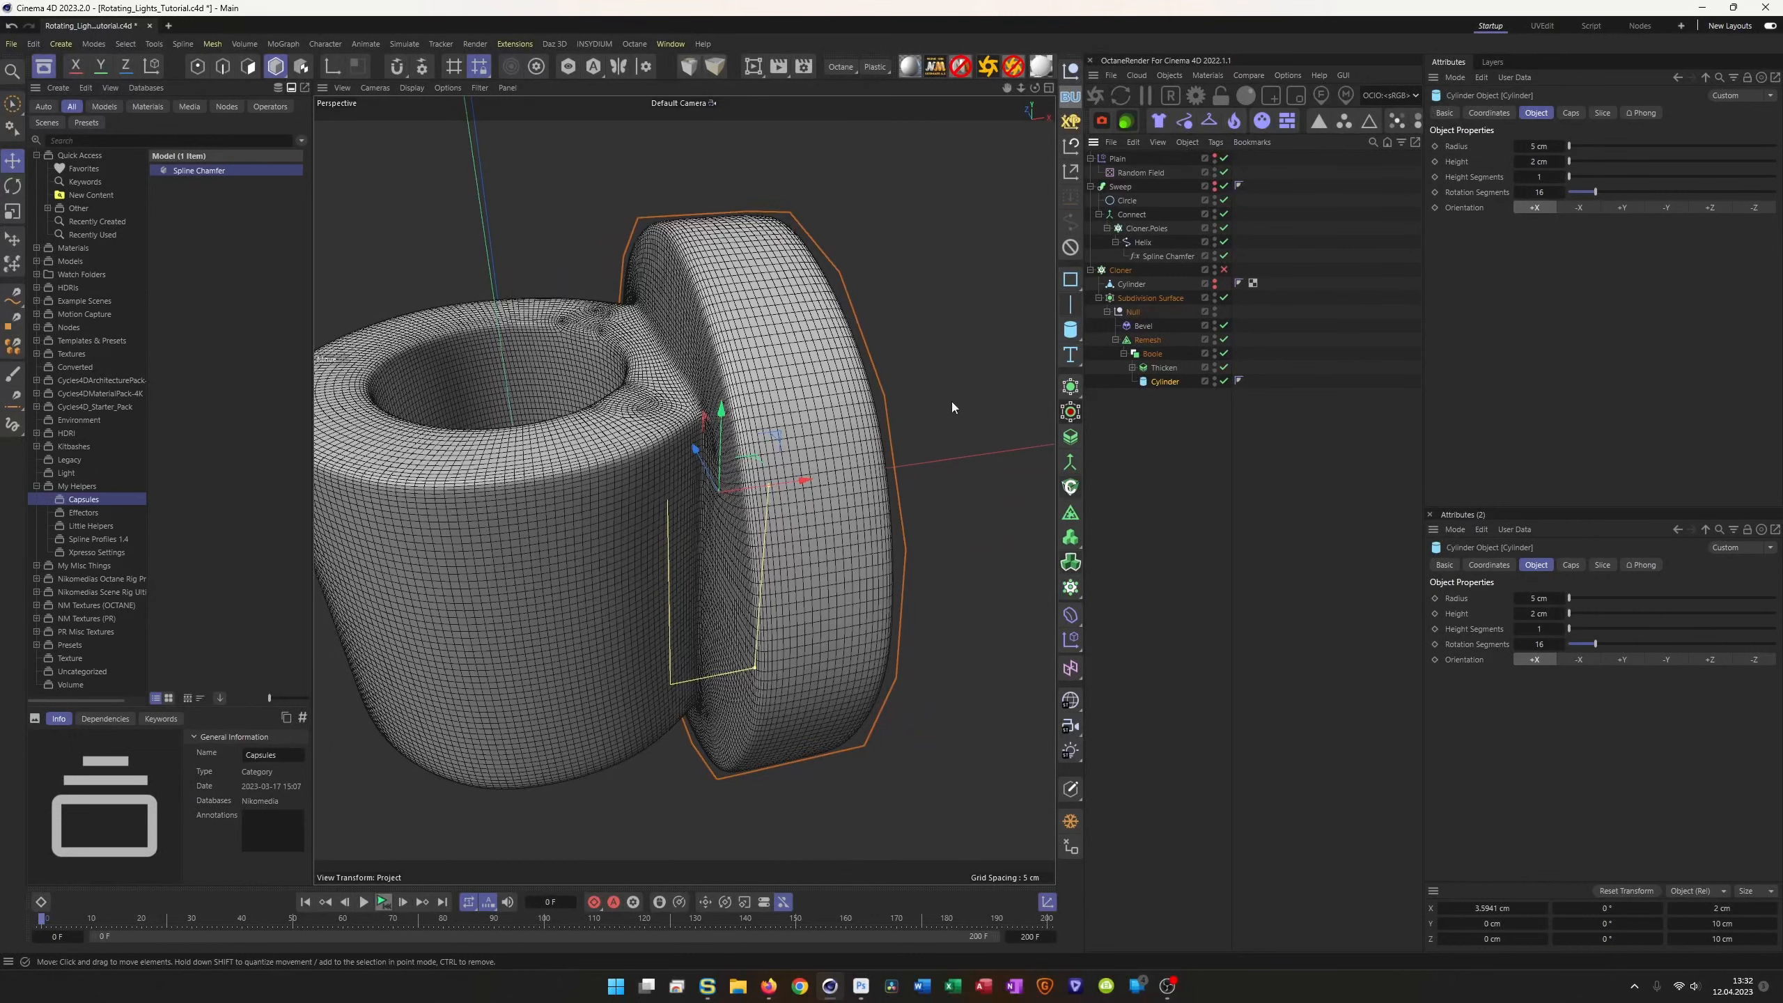
key("n")
key("a")
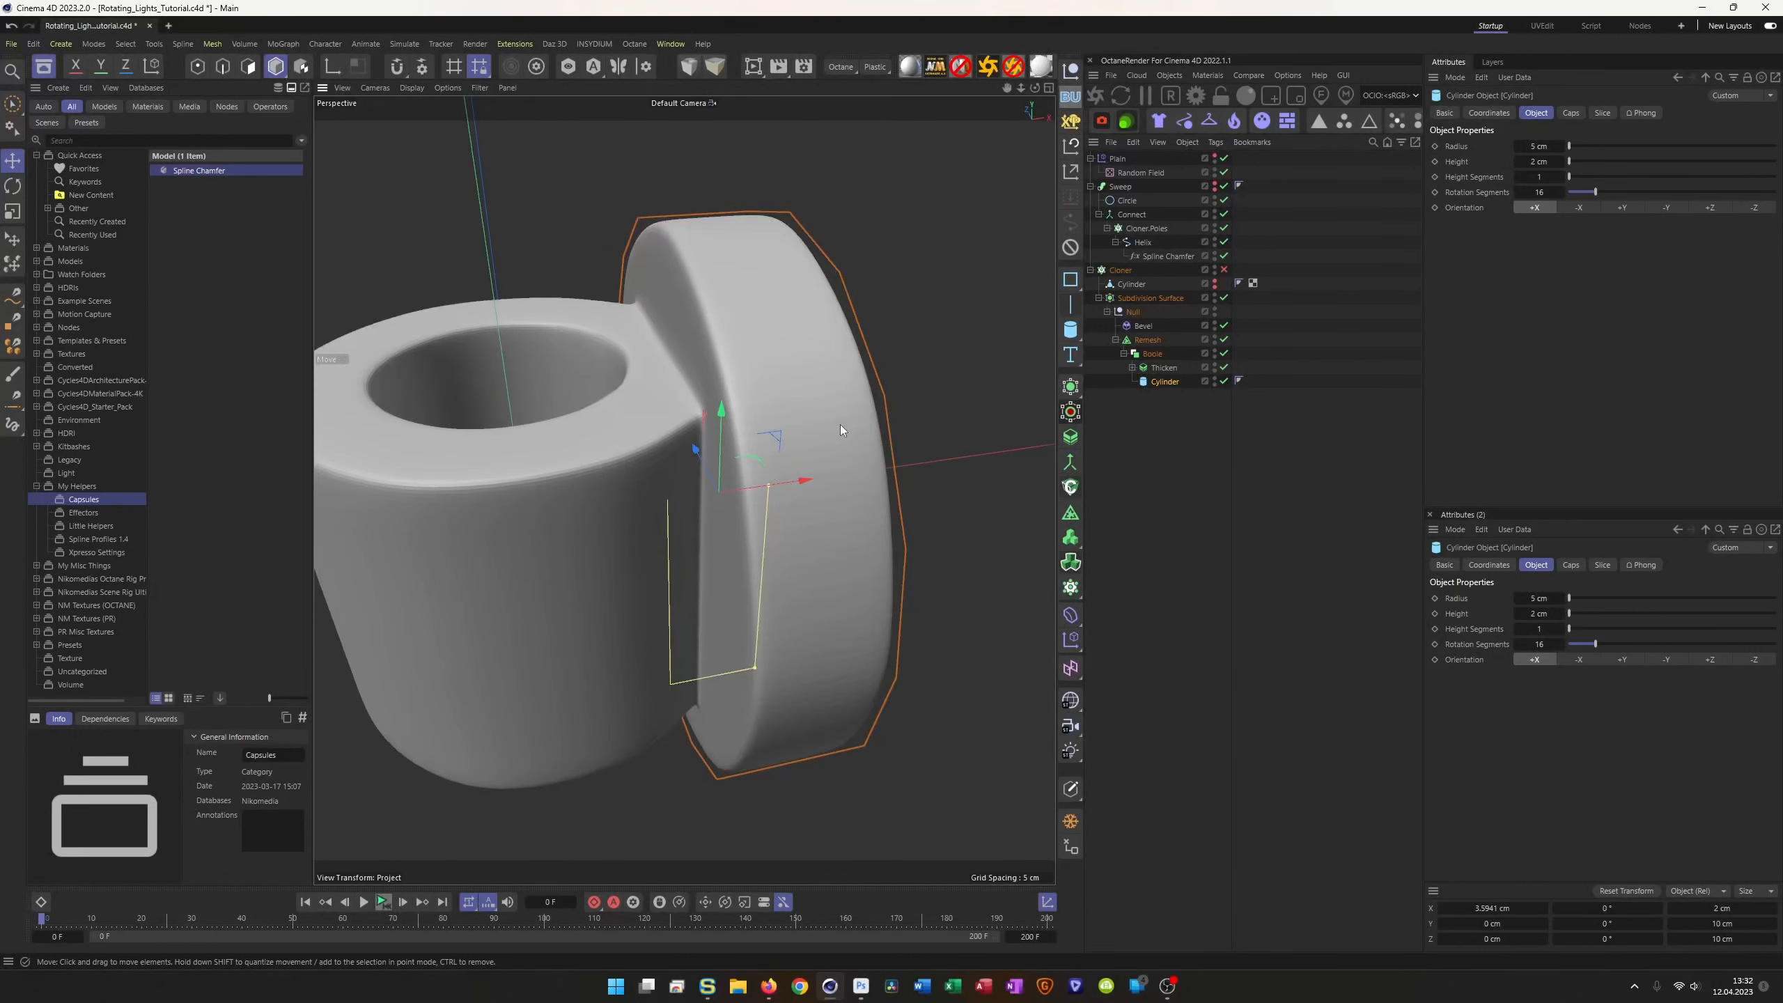
mouse_move(803, 447)
left_mouse_down("alt")
mouse_move(797, 535)
mouse_move(691, 446)
left_mouse_up("alt")
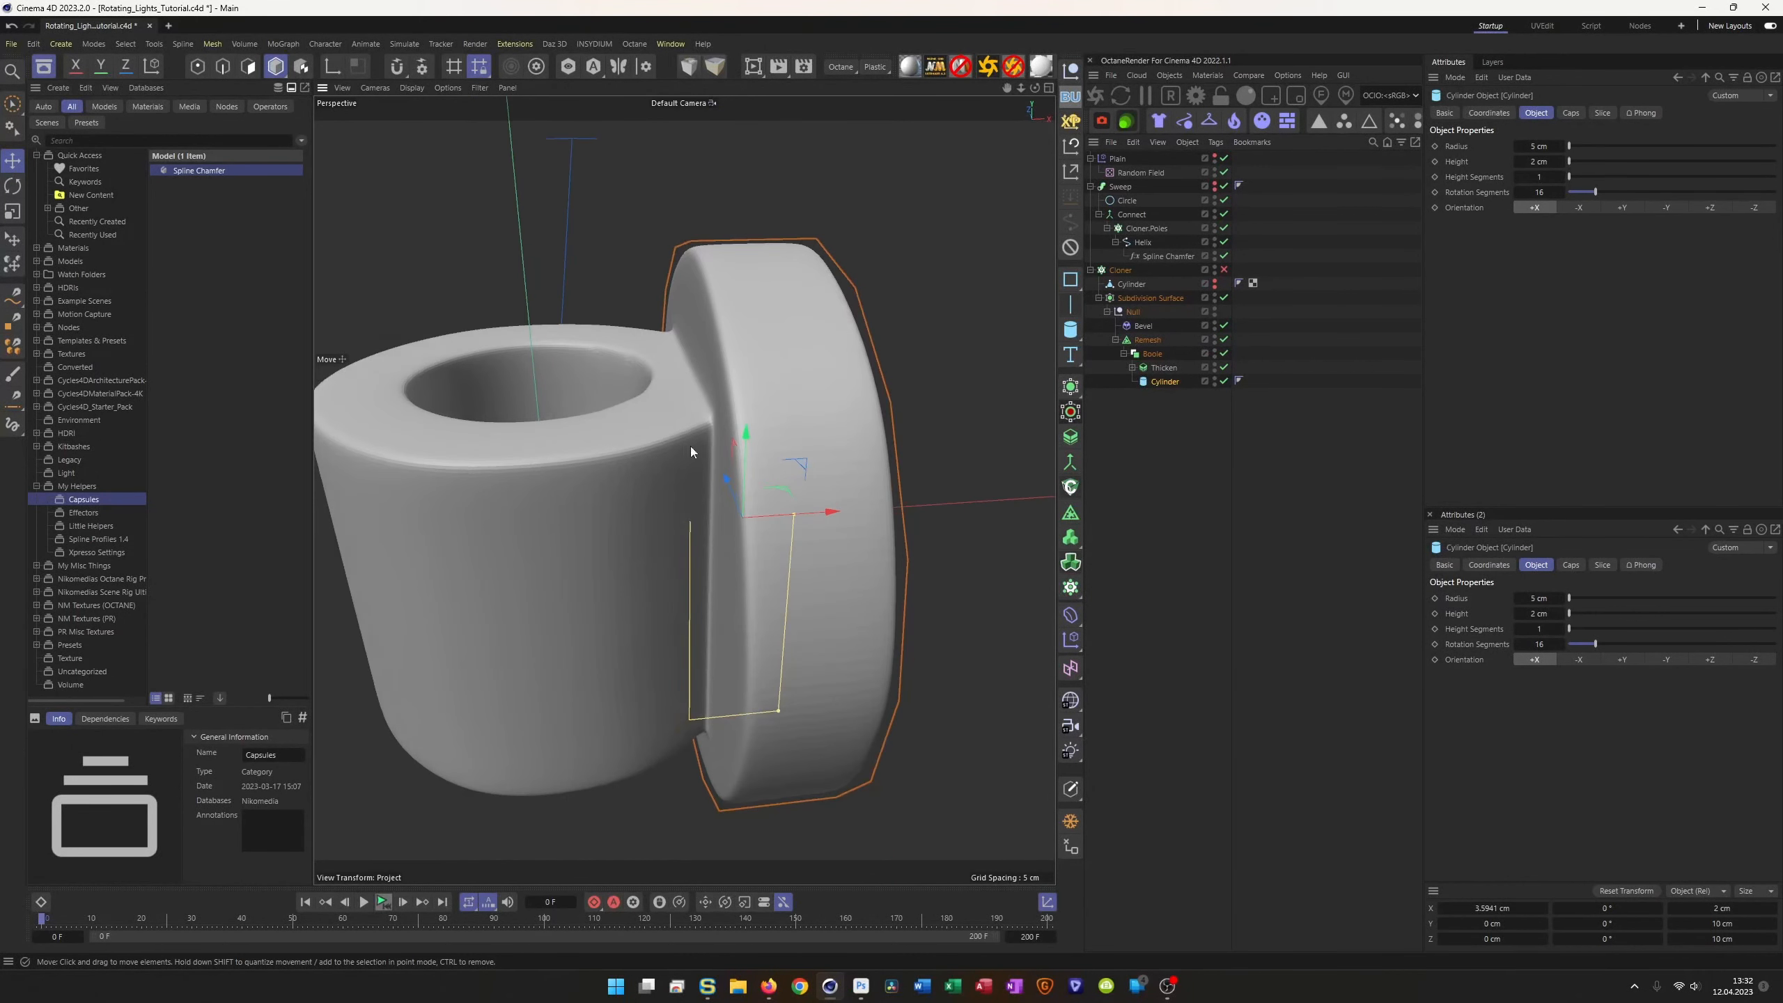
left_click_drag(746, 502, 802, 531, "alt")
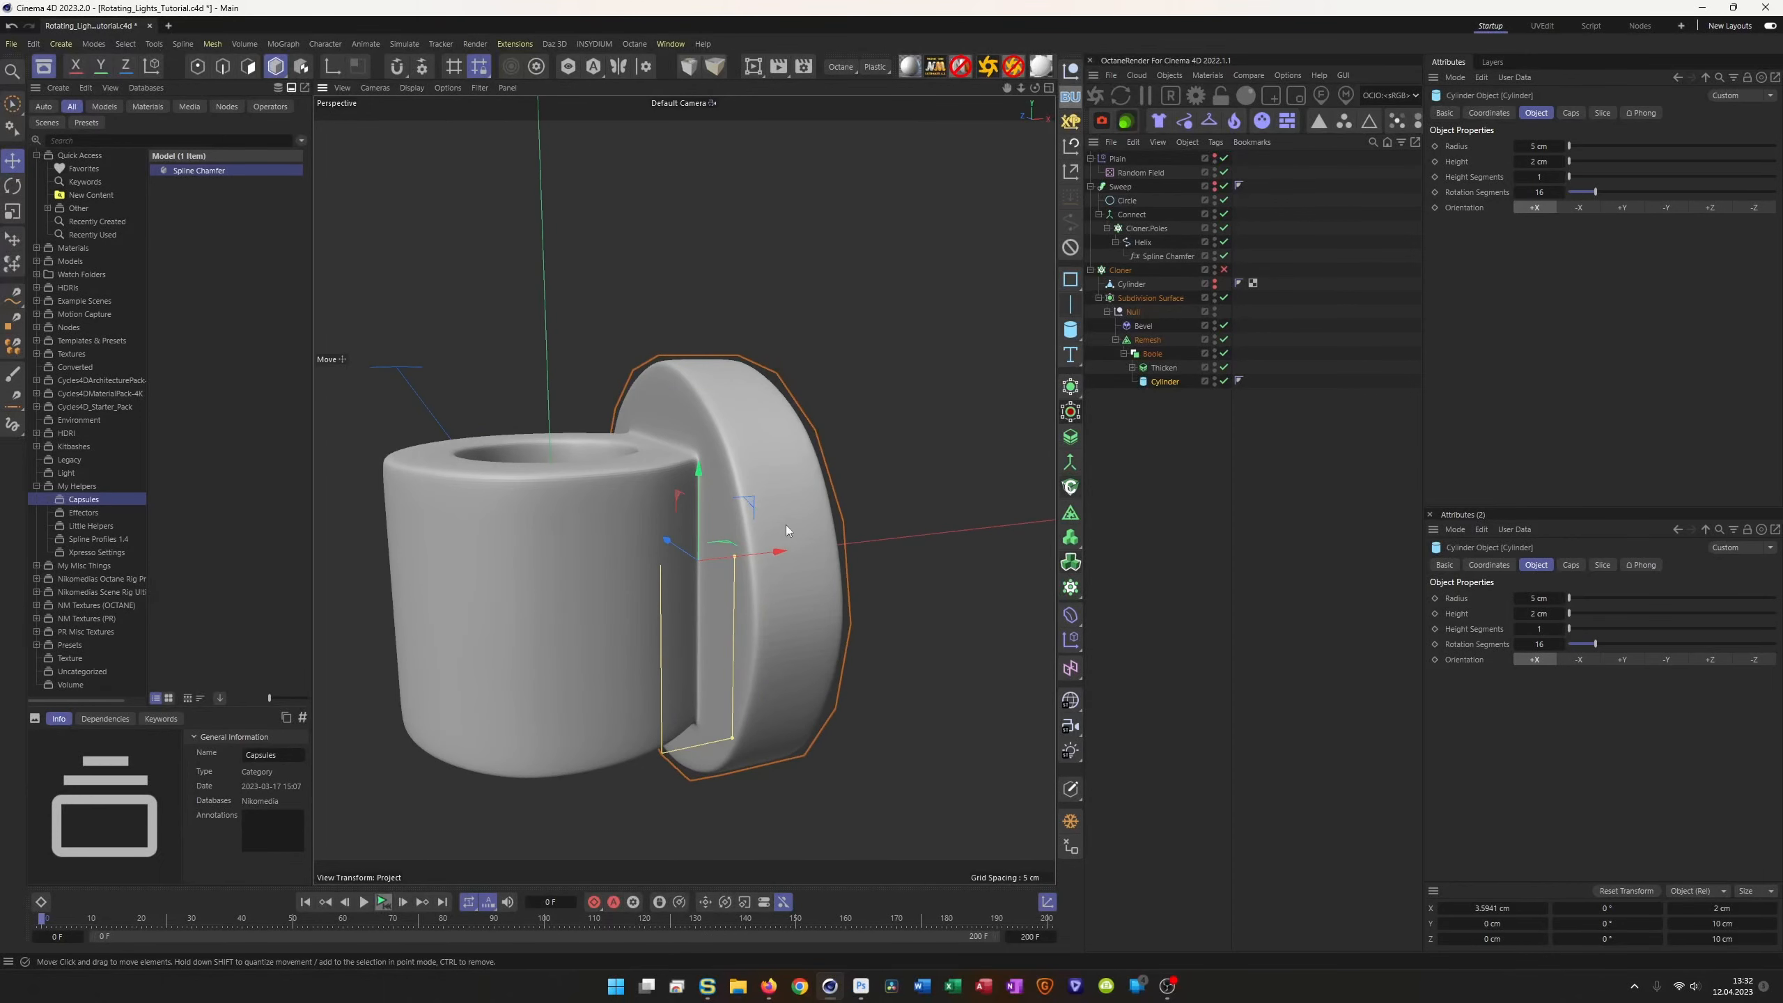
scroll(785, 524, "up", 5)
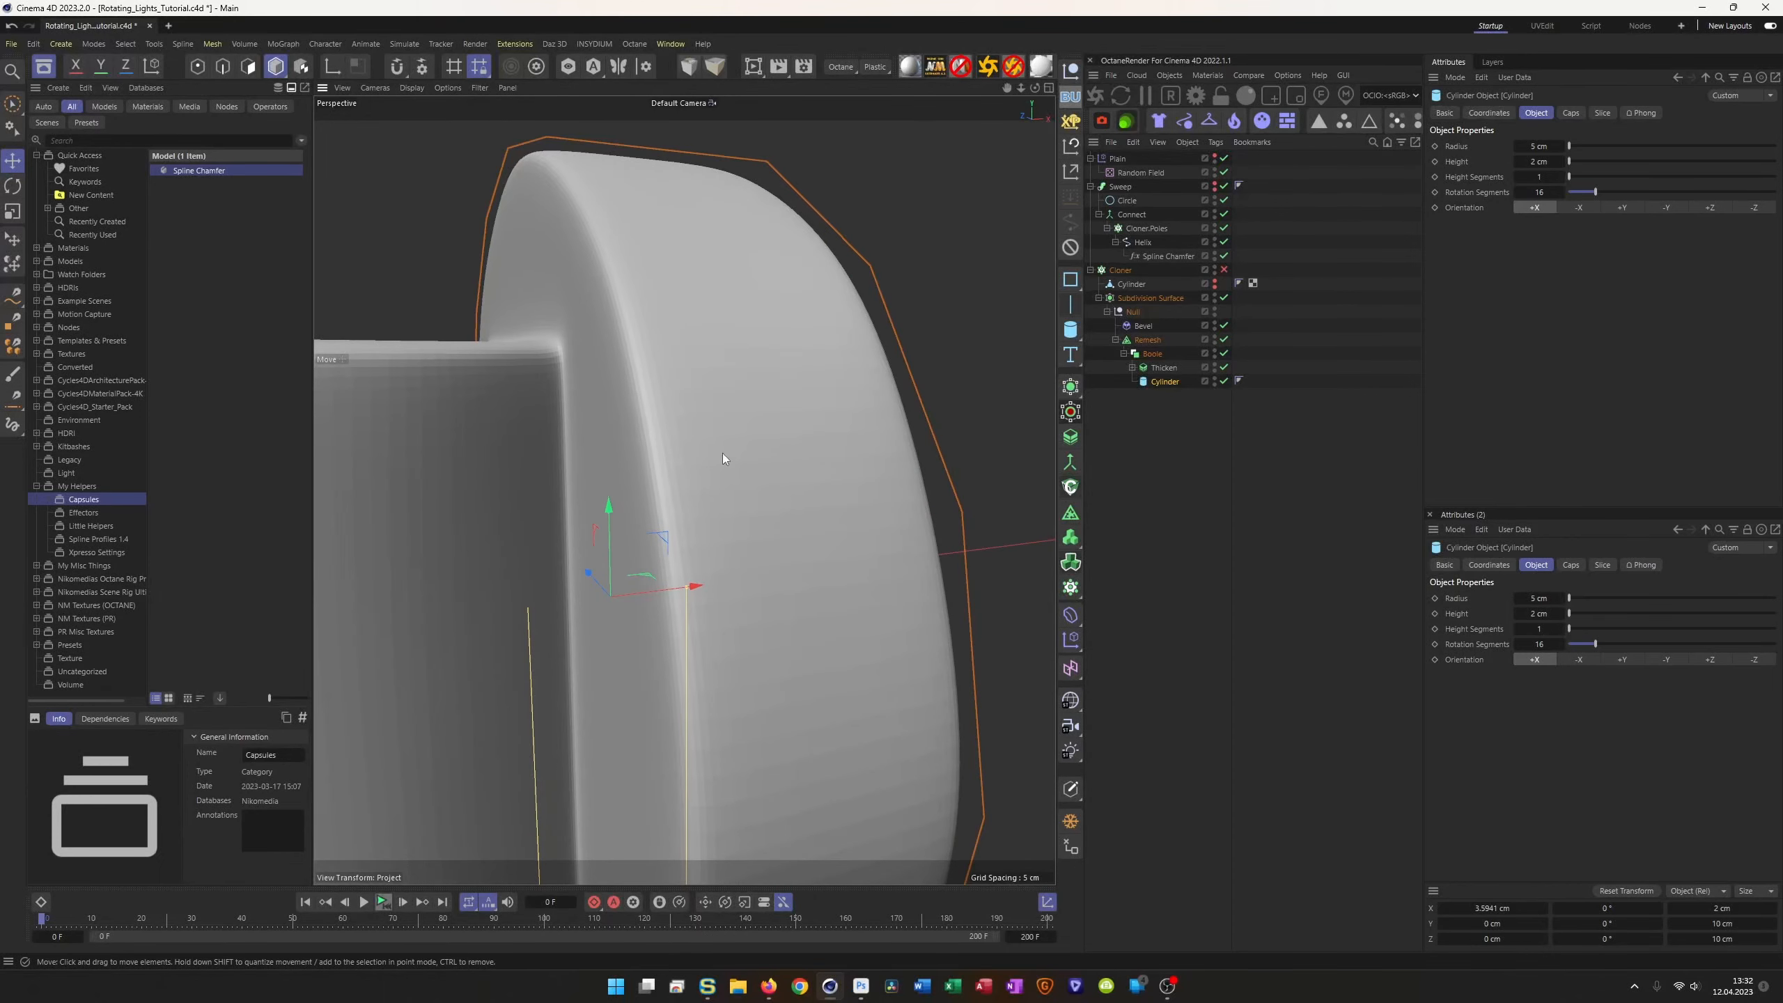
scroll(723, 457, "down", 3)
left_click_drag(724, 458, 882, 492, "alt")
scroll(784, 511, "down", 3)
left_click(1175, 566)
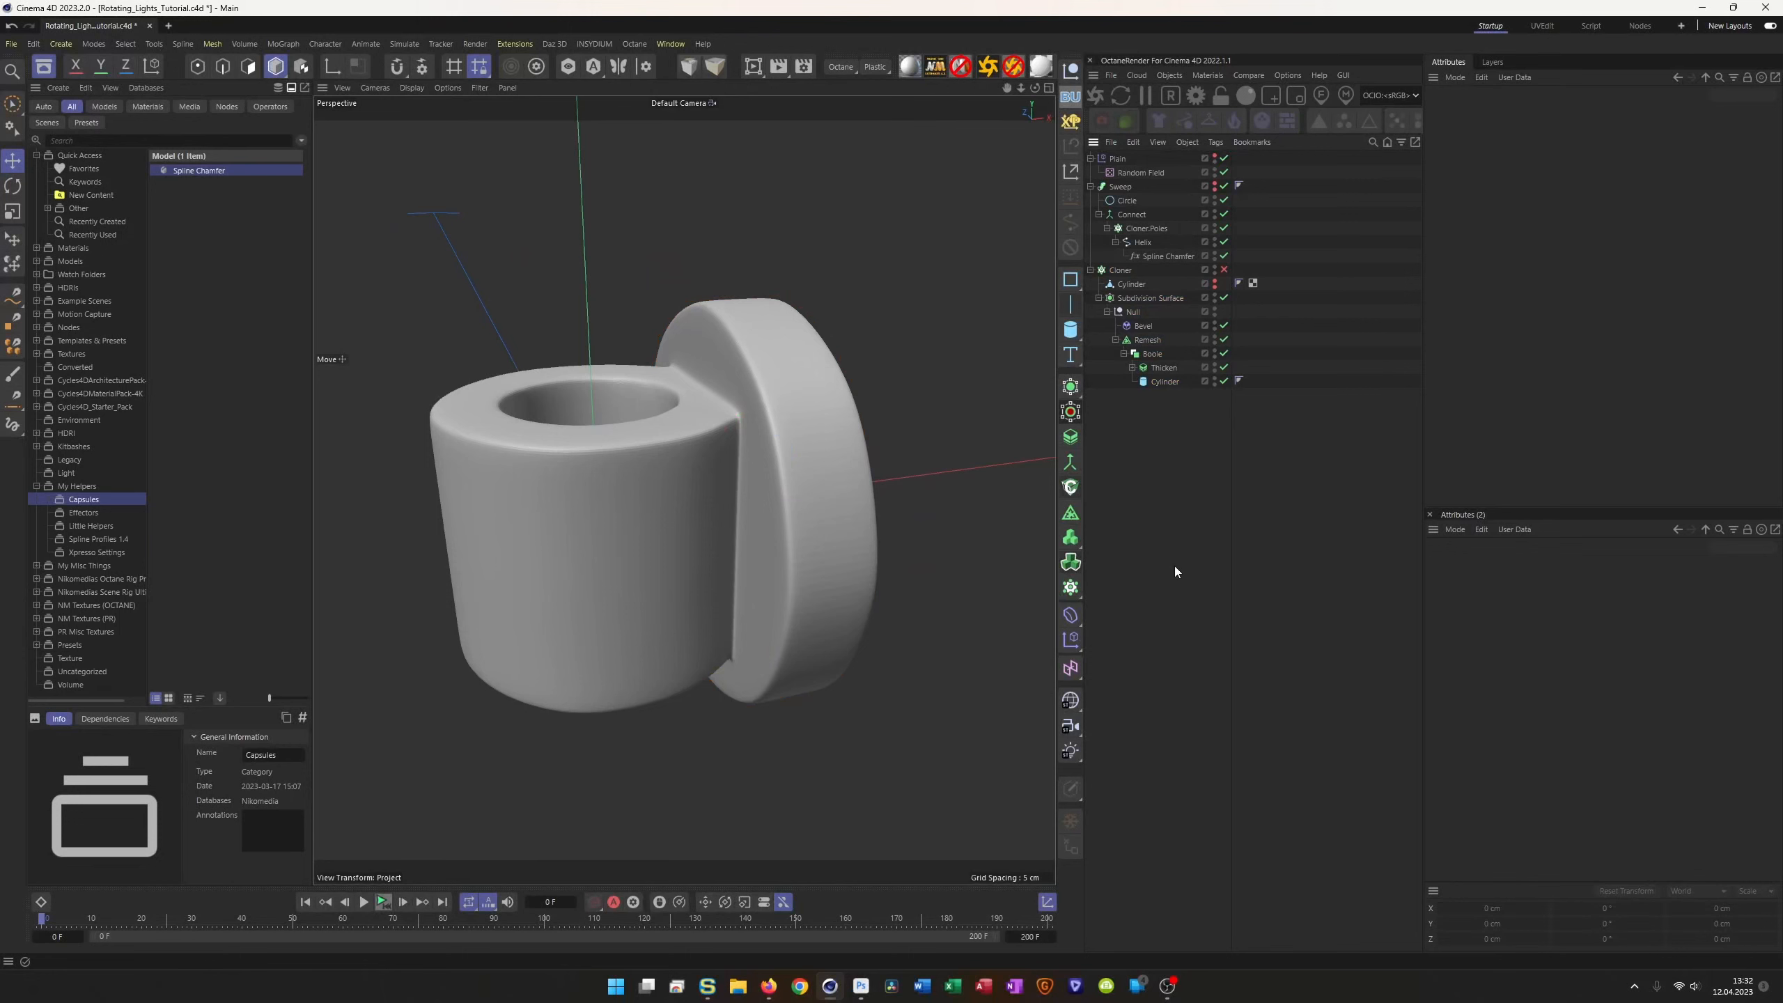
Step: Add a Phong tag to the Remesh generator
left_click(1156, 339)
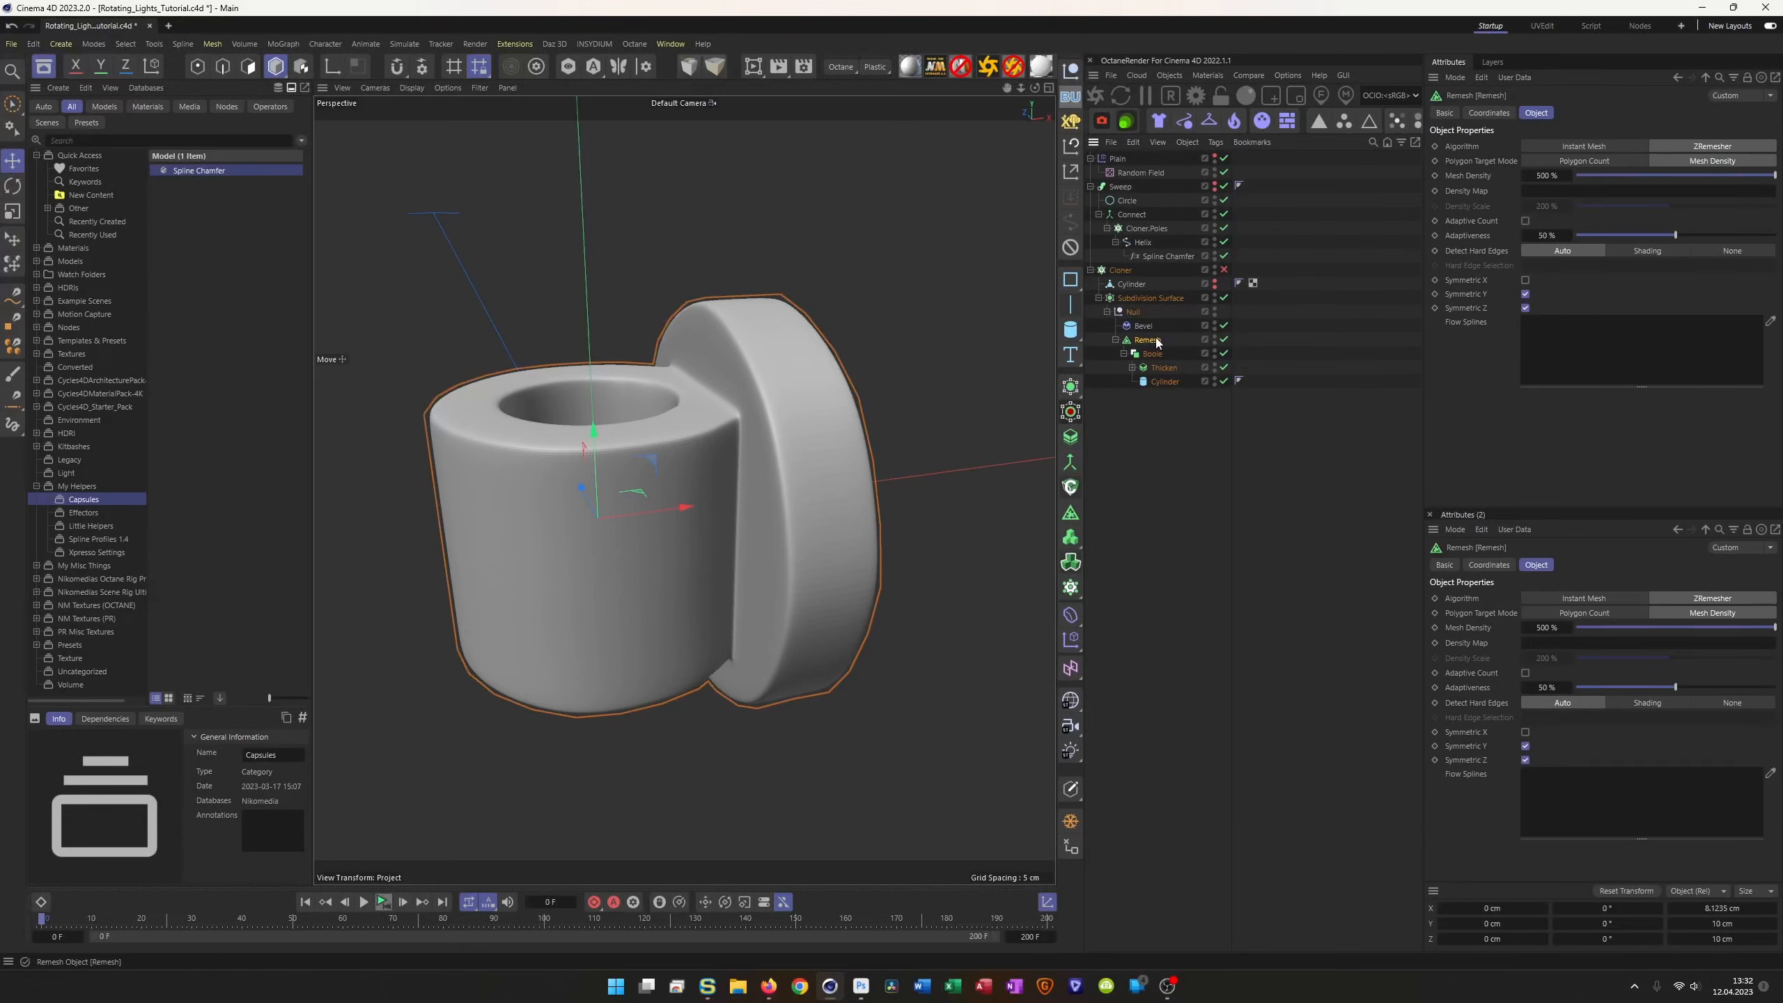
right_click(1156, 339)
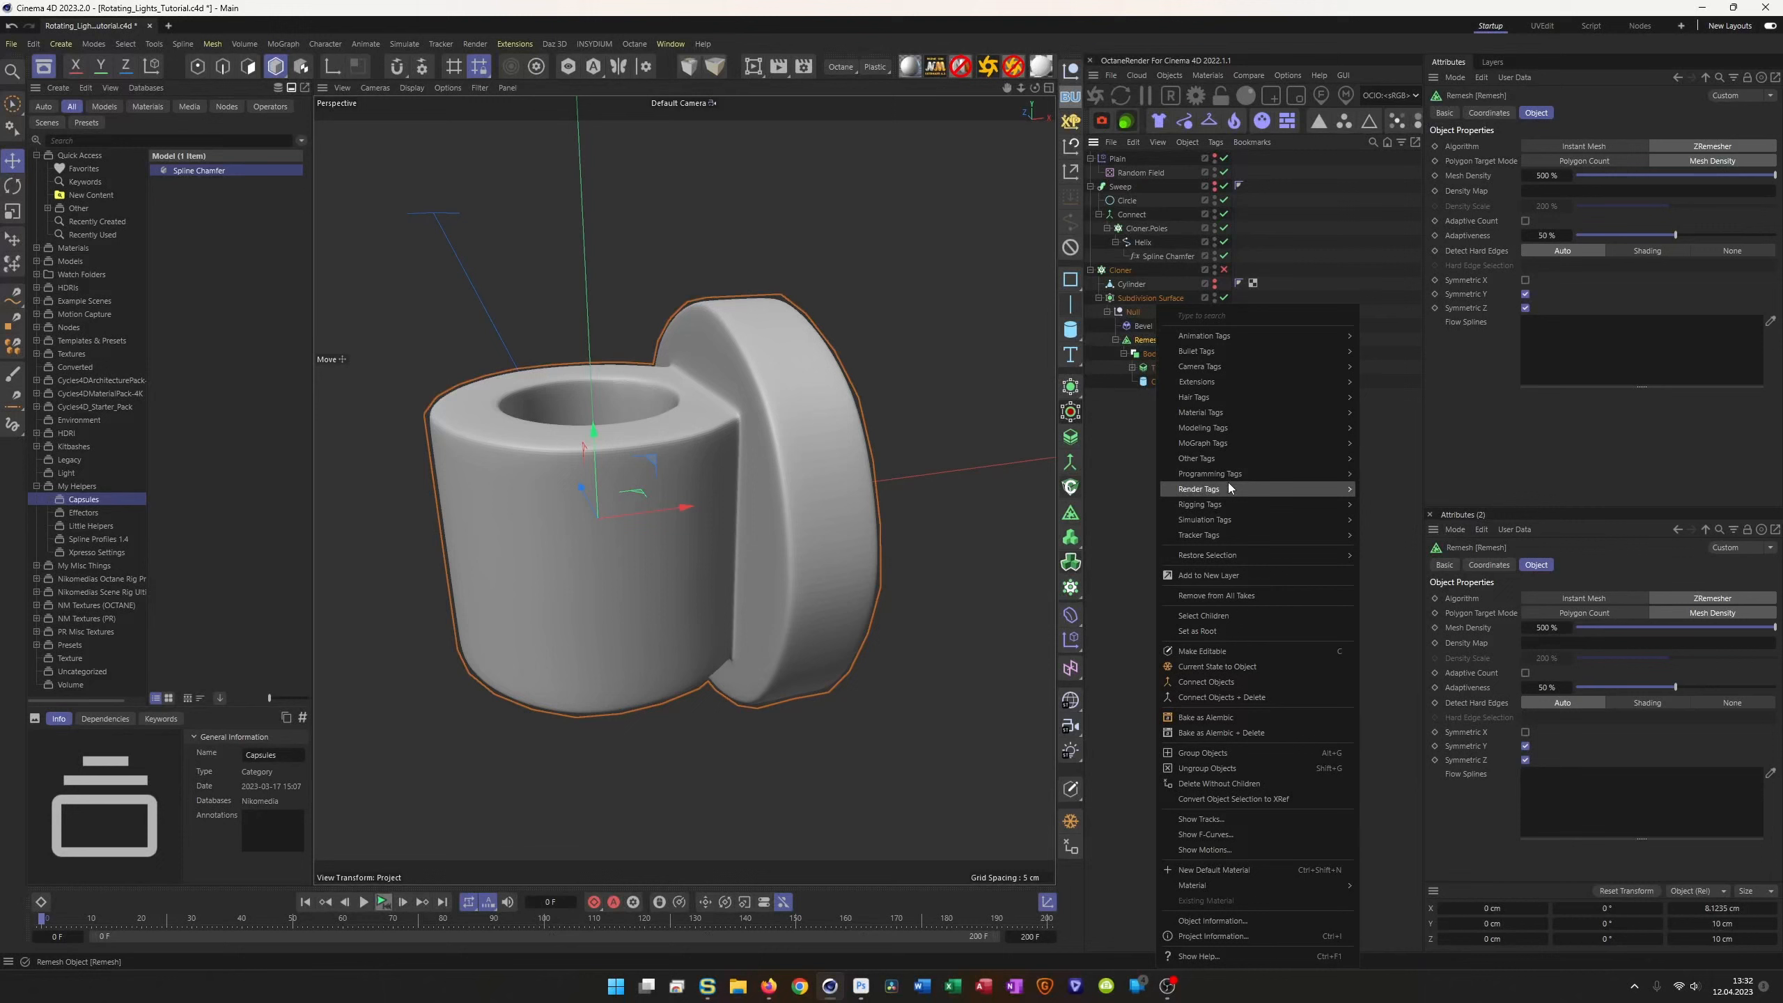
mouse_move(1225, 486)
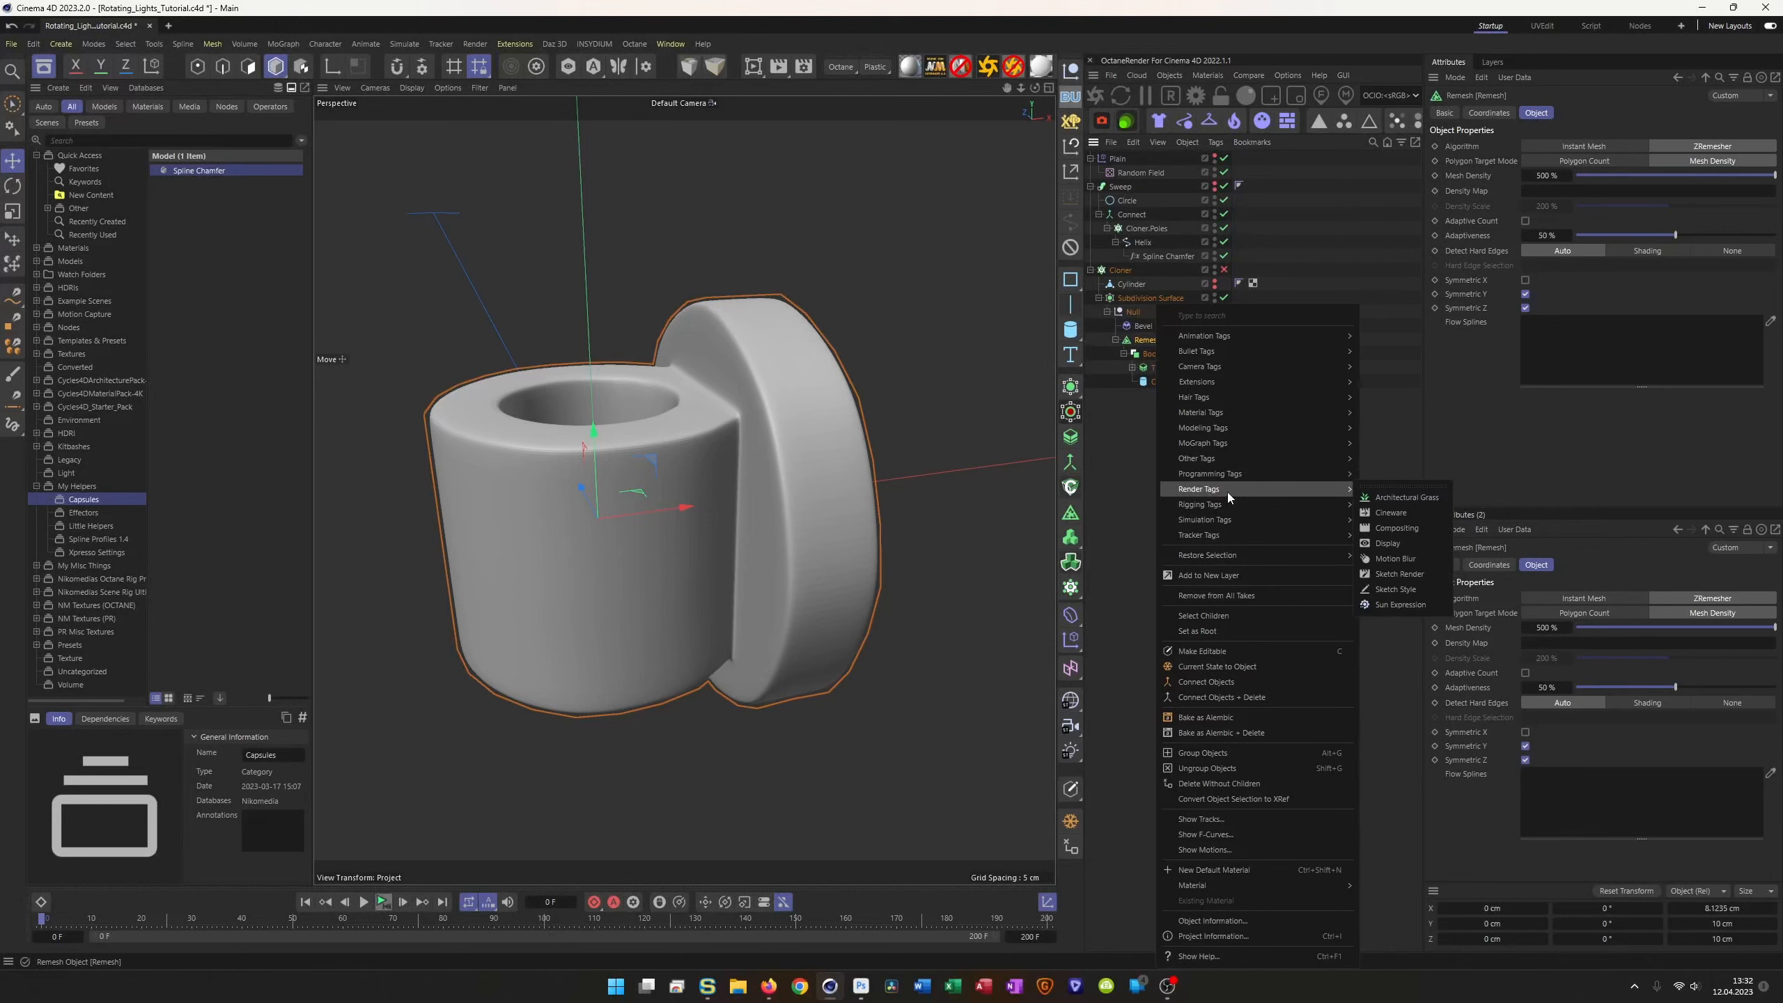
mouse_move(1233, 411)
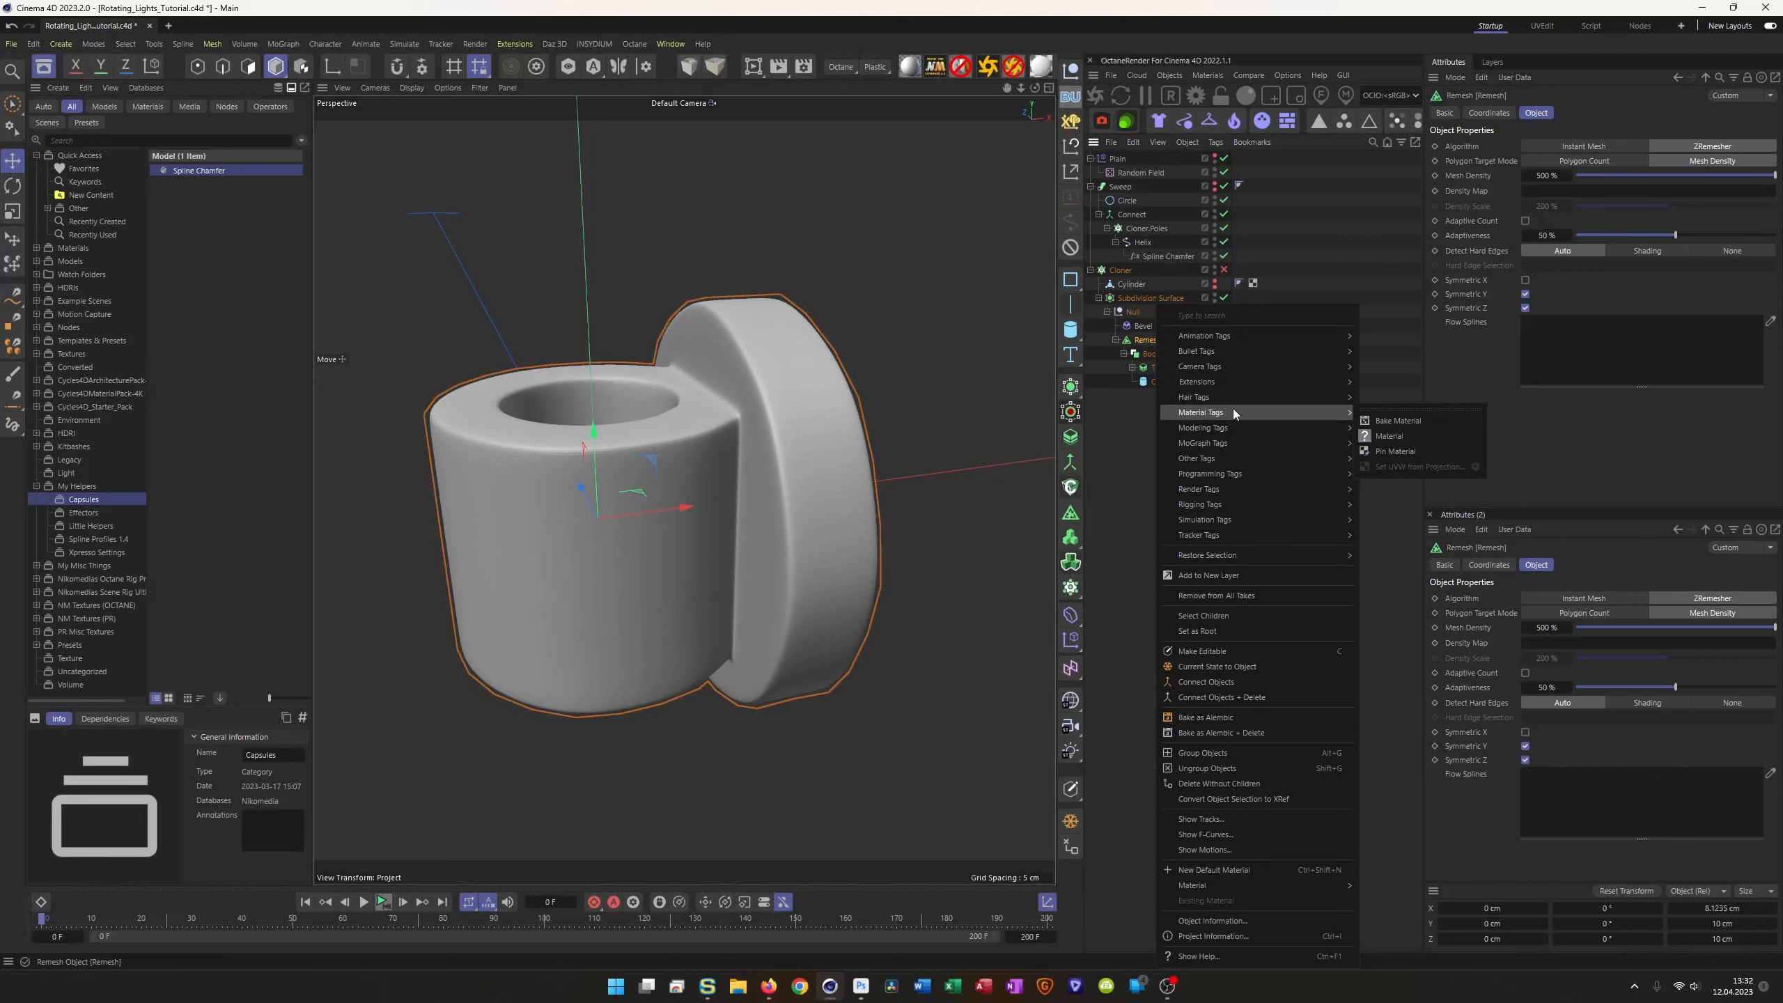
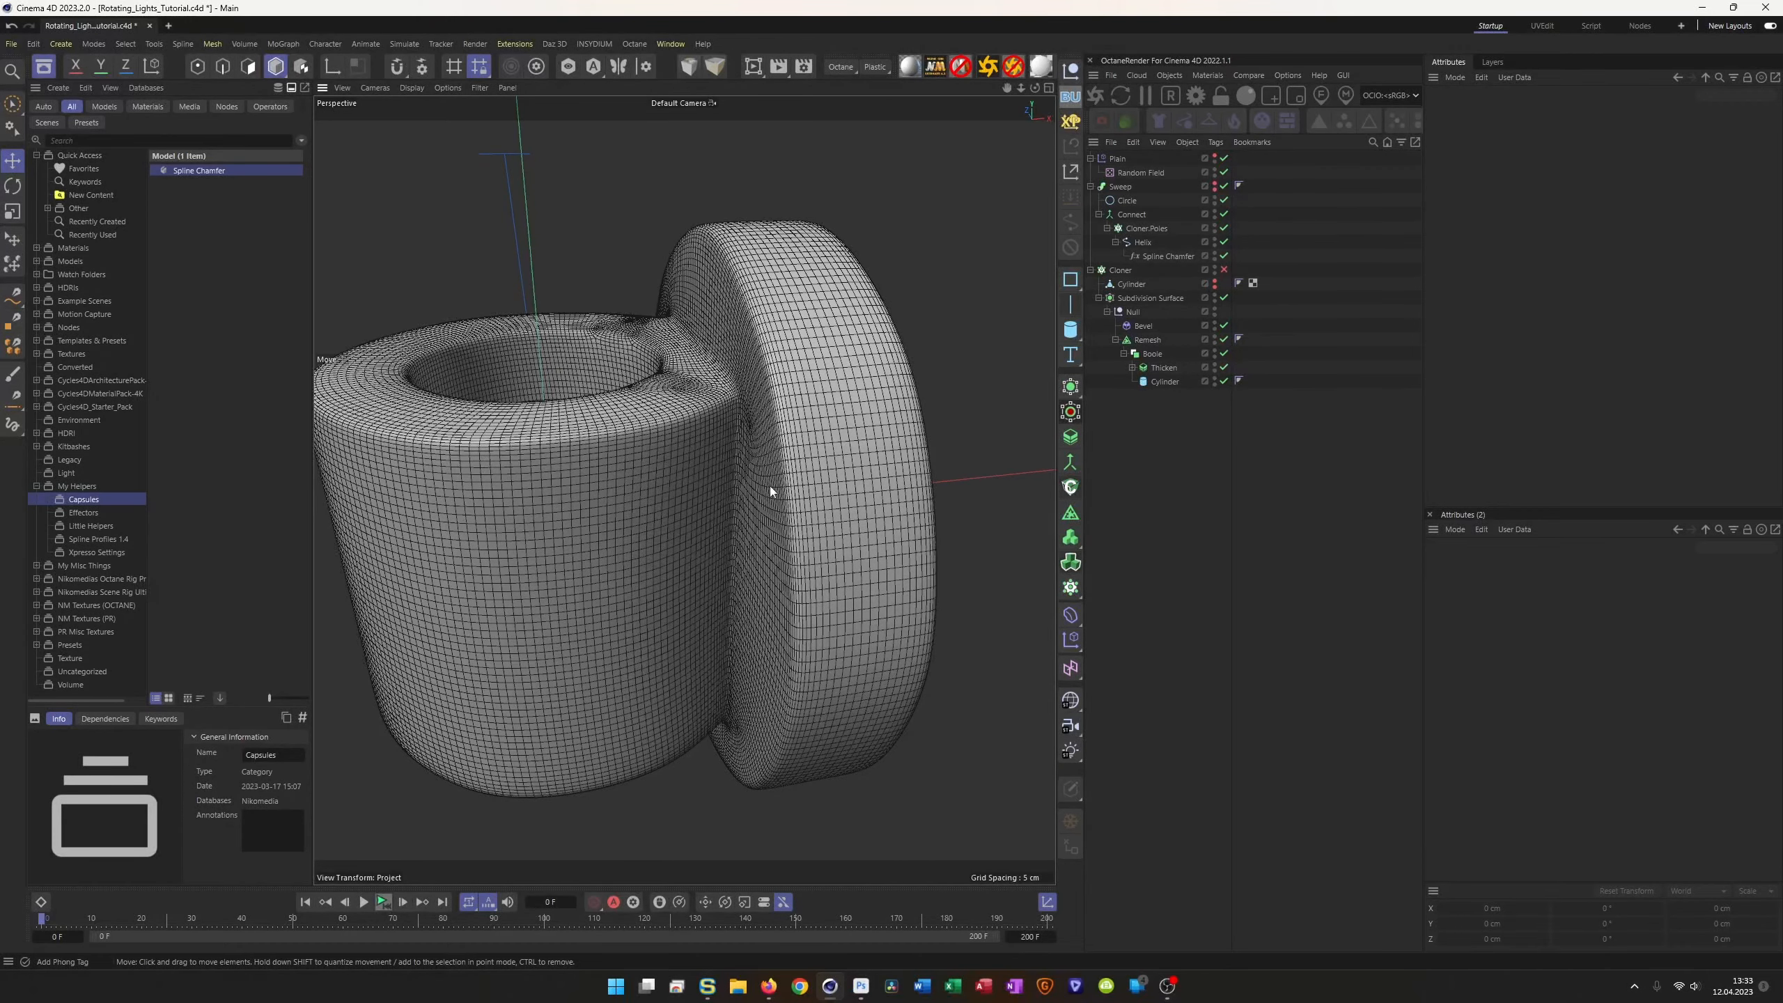
Step: Check the sleeve-and-disc junction's shading up close and save the project
scroll(744, 437, "up", 8)
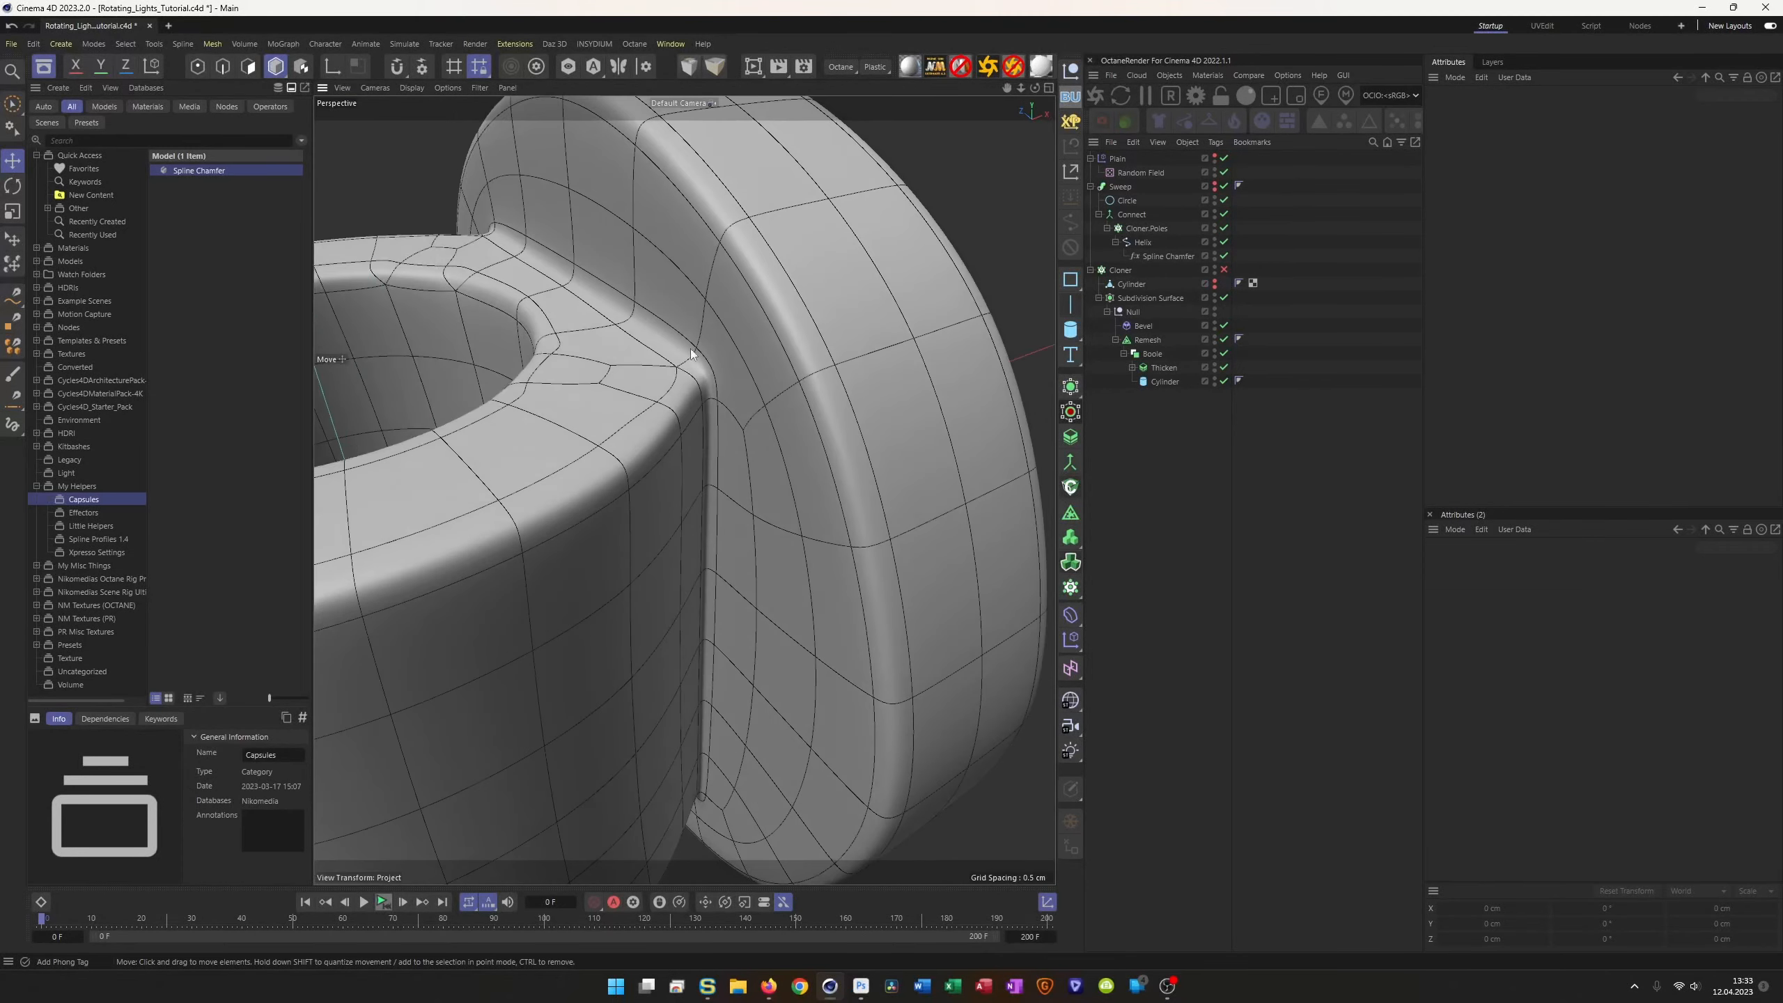
scroll(767, 383, "down", 10)
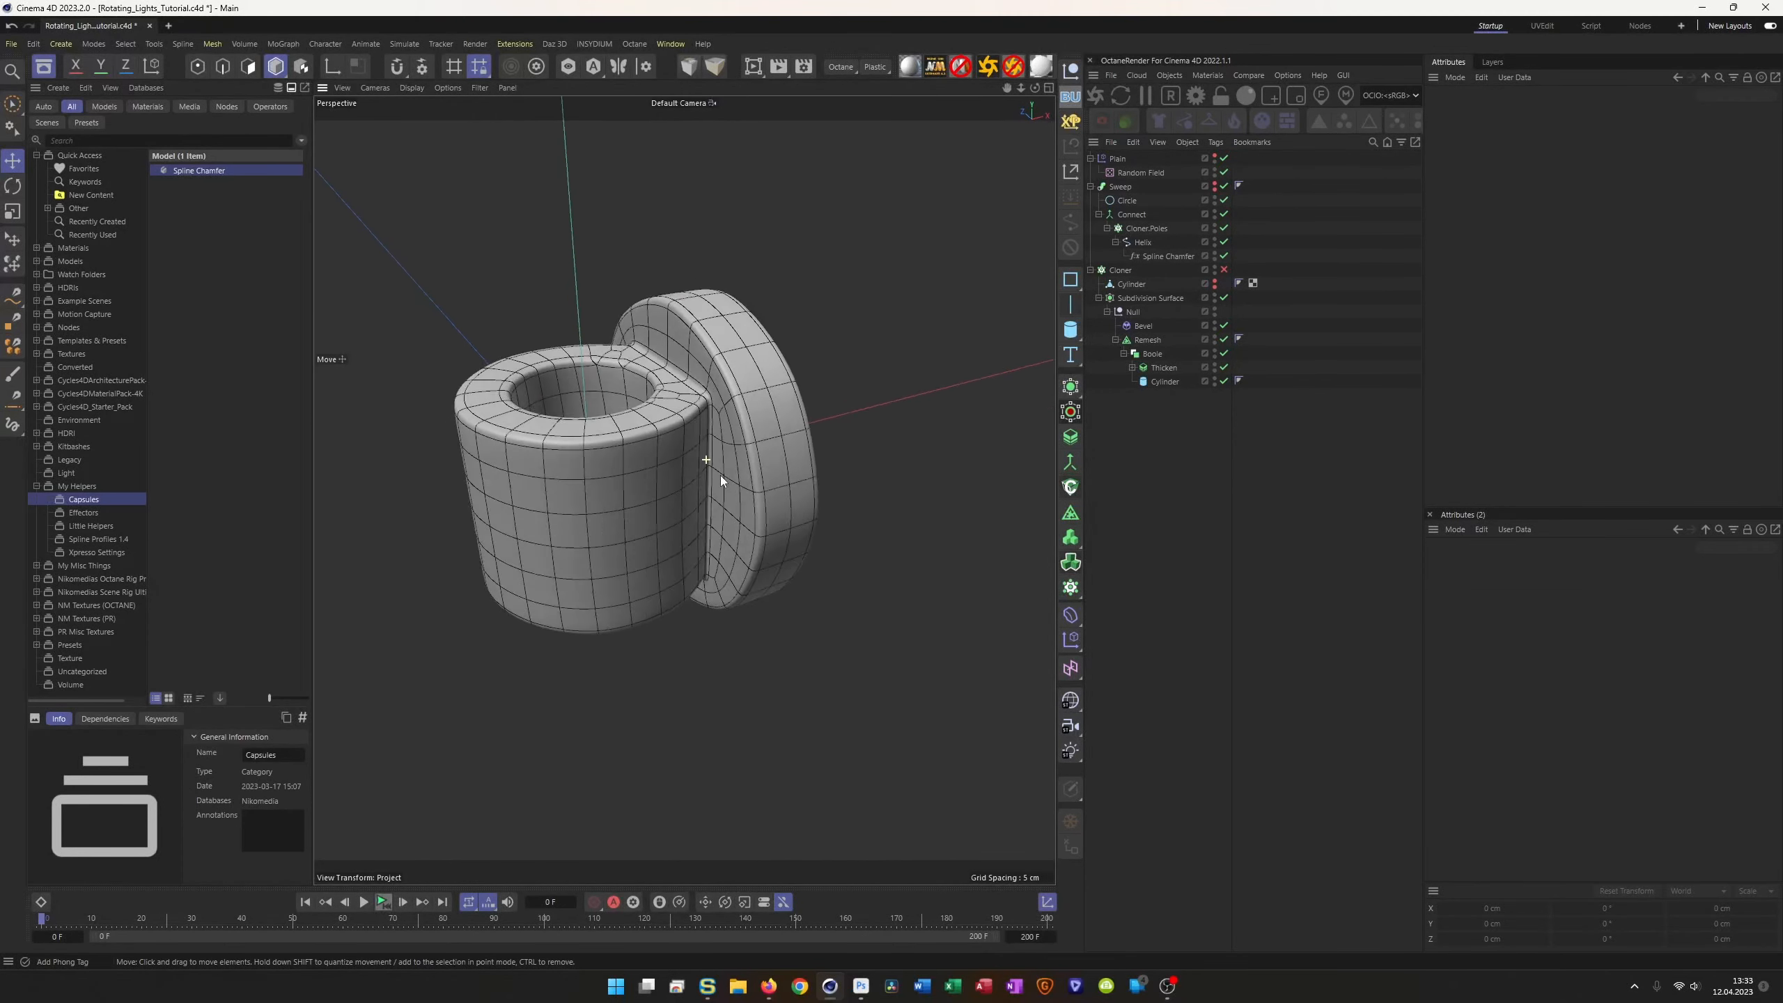
left_click_drag(802, 506, 743, 502, "alt")
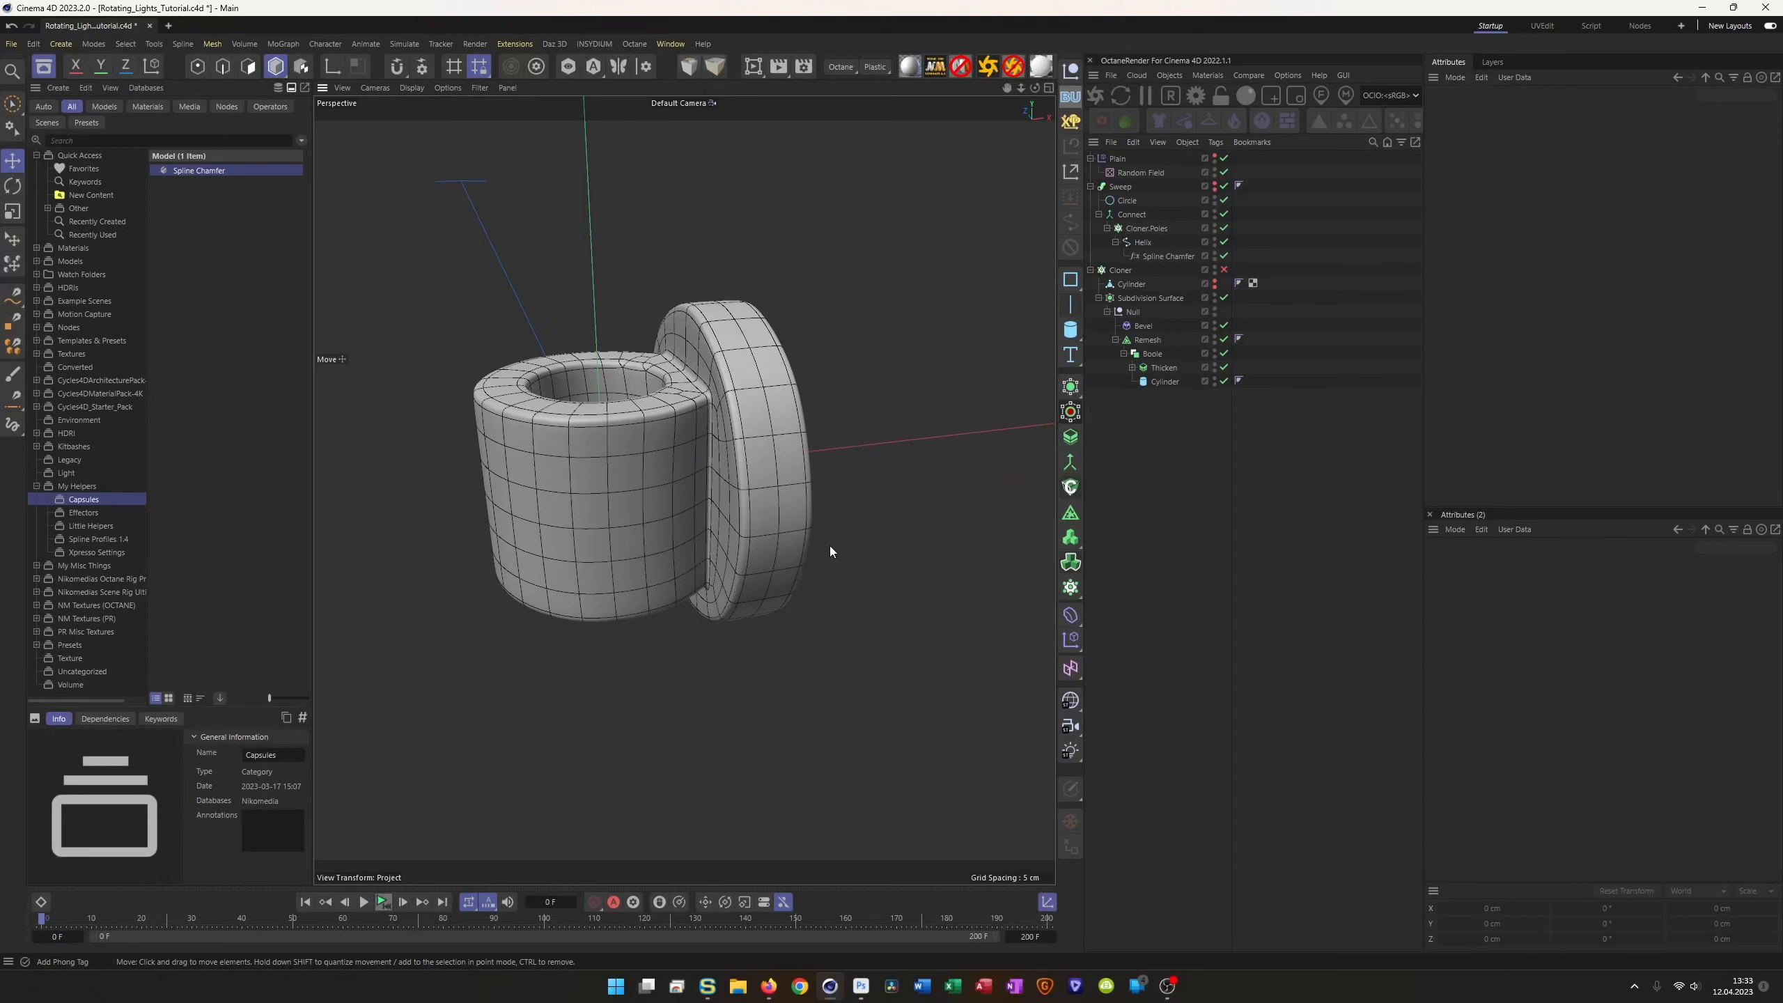
key("ctrl+s")
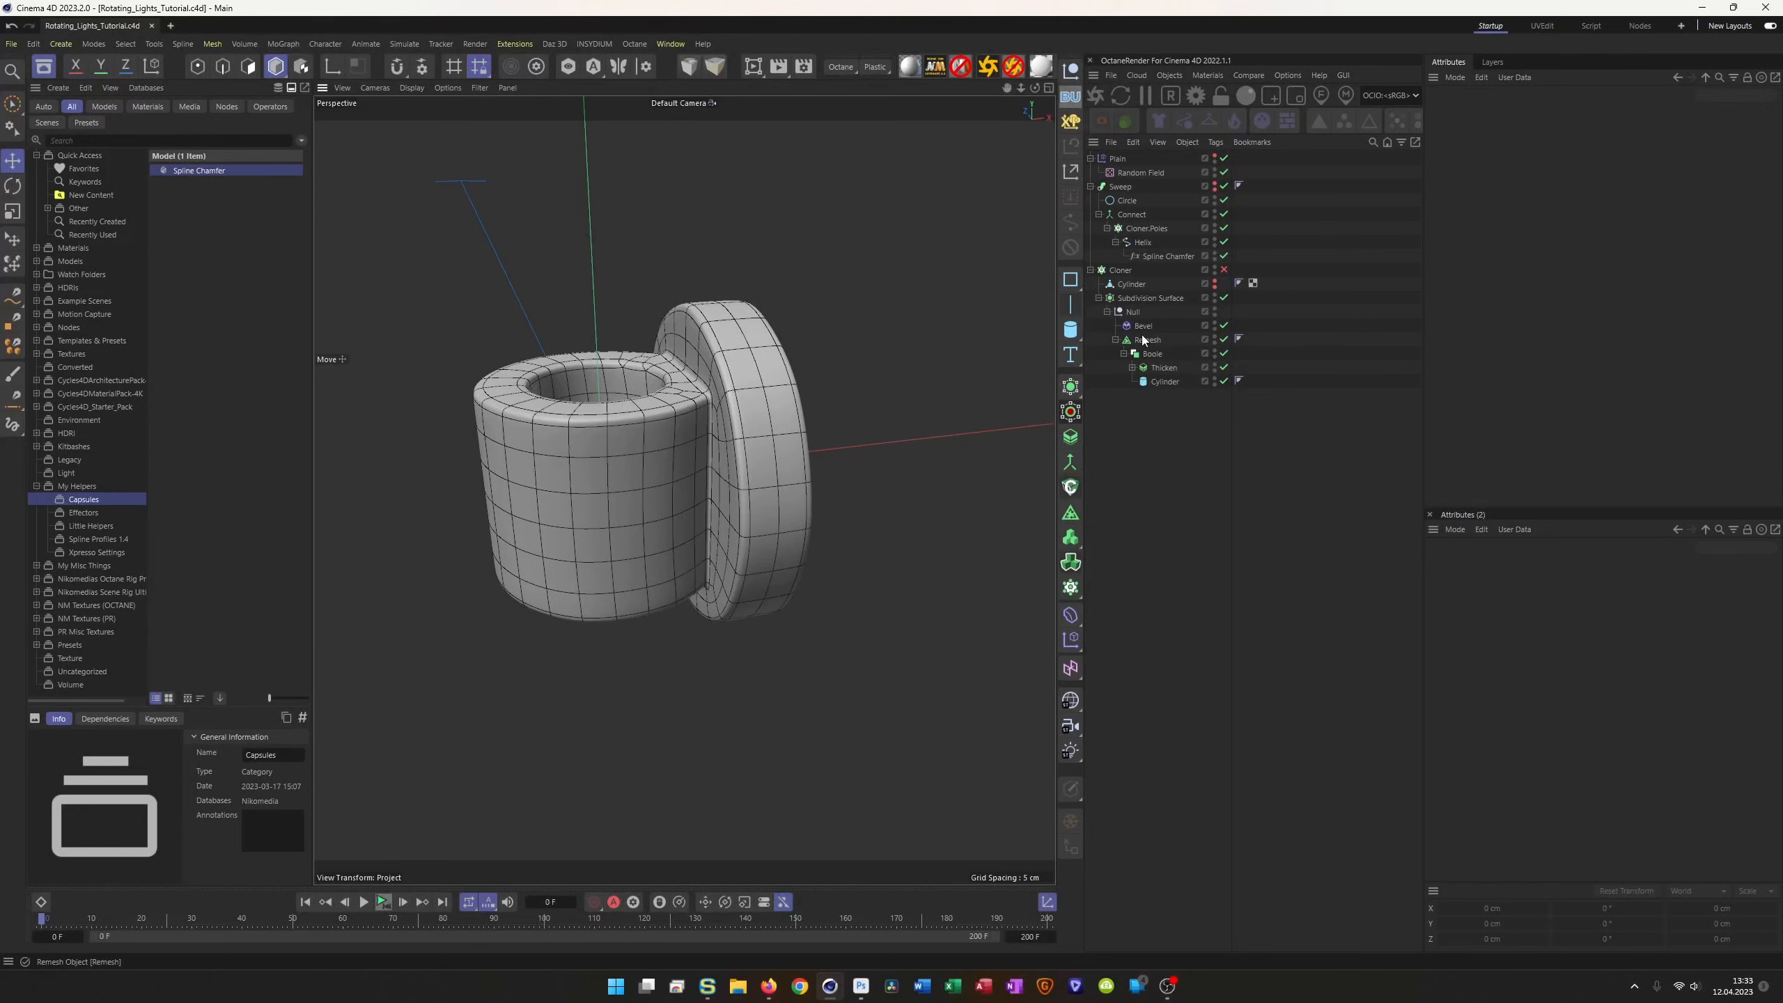
Step: Bake the Remesh generator into a polygon mesh with Current State to Object and delete the original generator hierarchy
left_click(1168, 338)
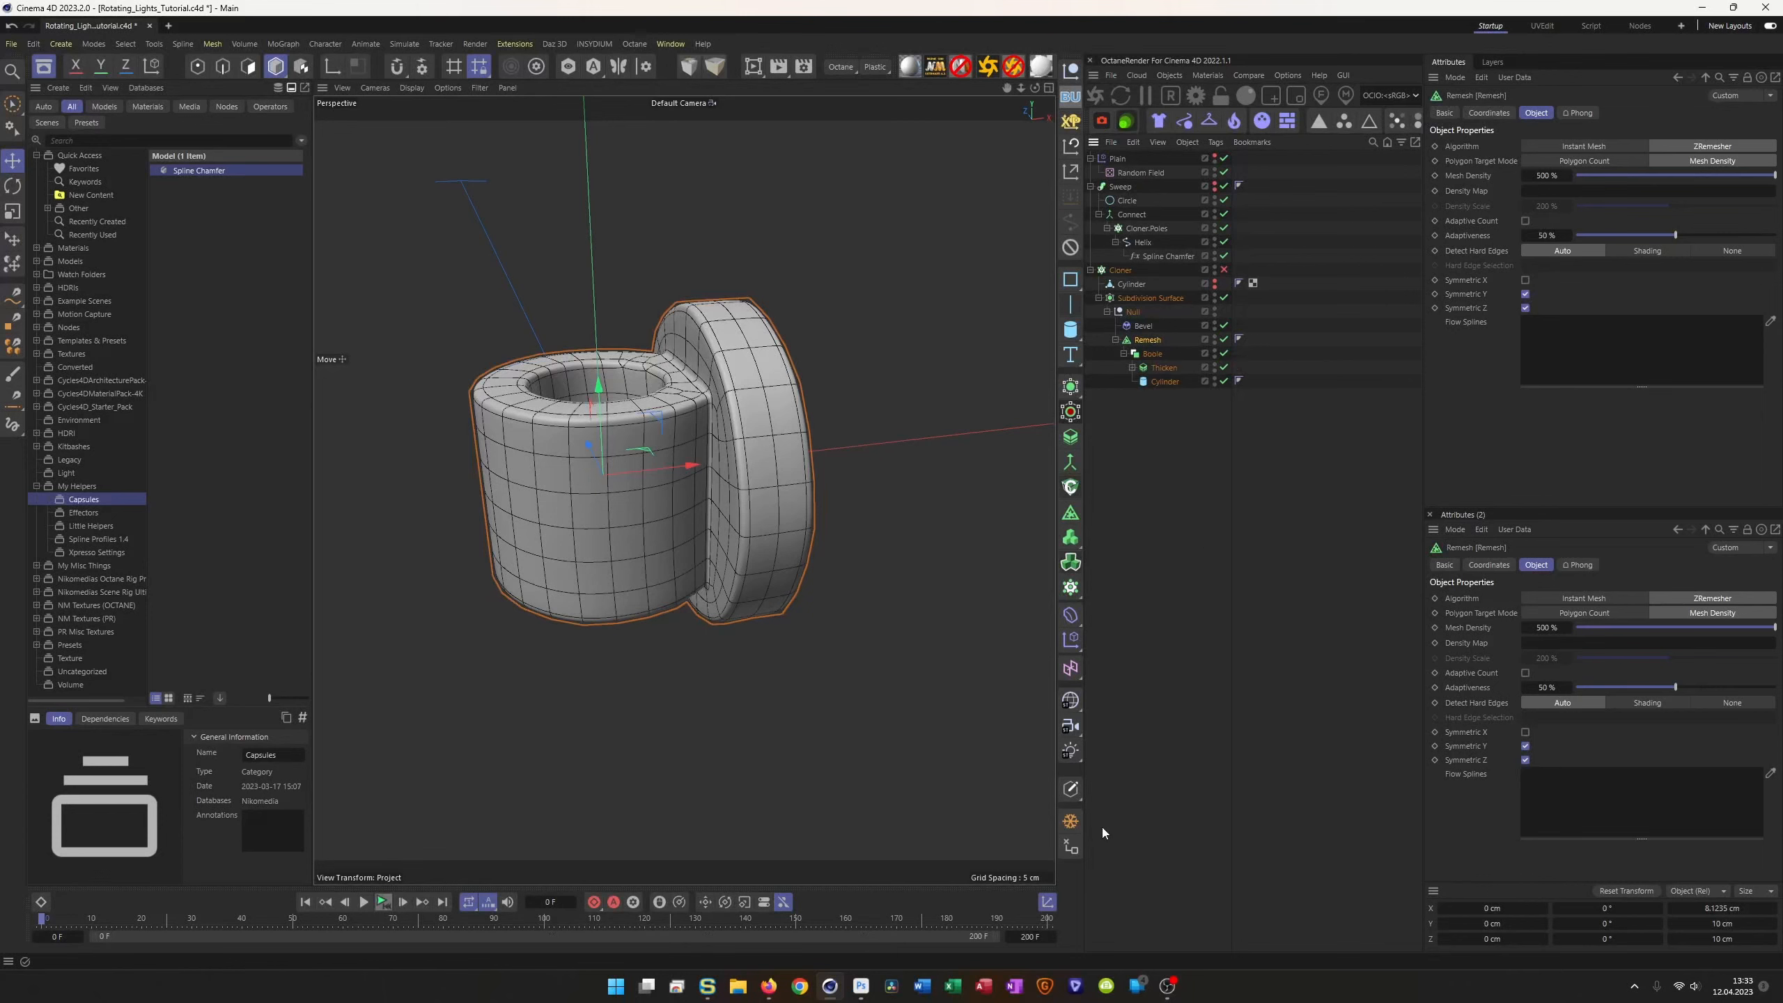
right_click(1145, 340)
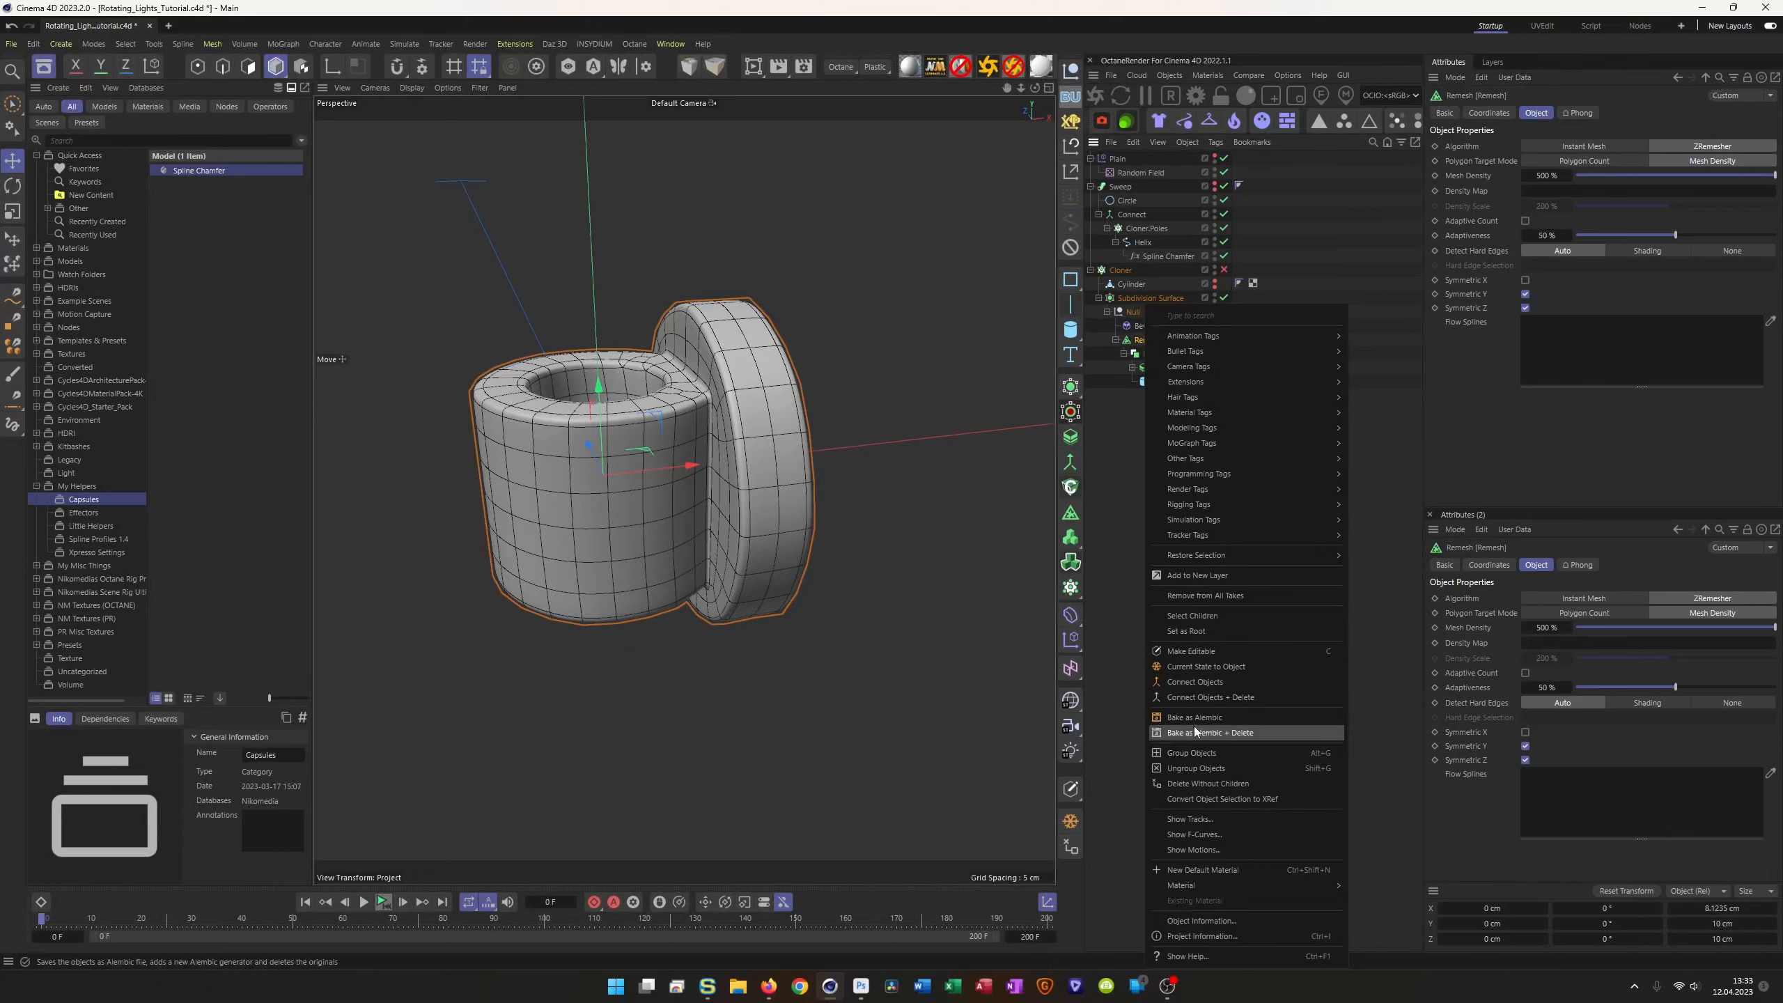
left_click(1197, 666)
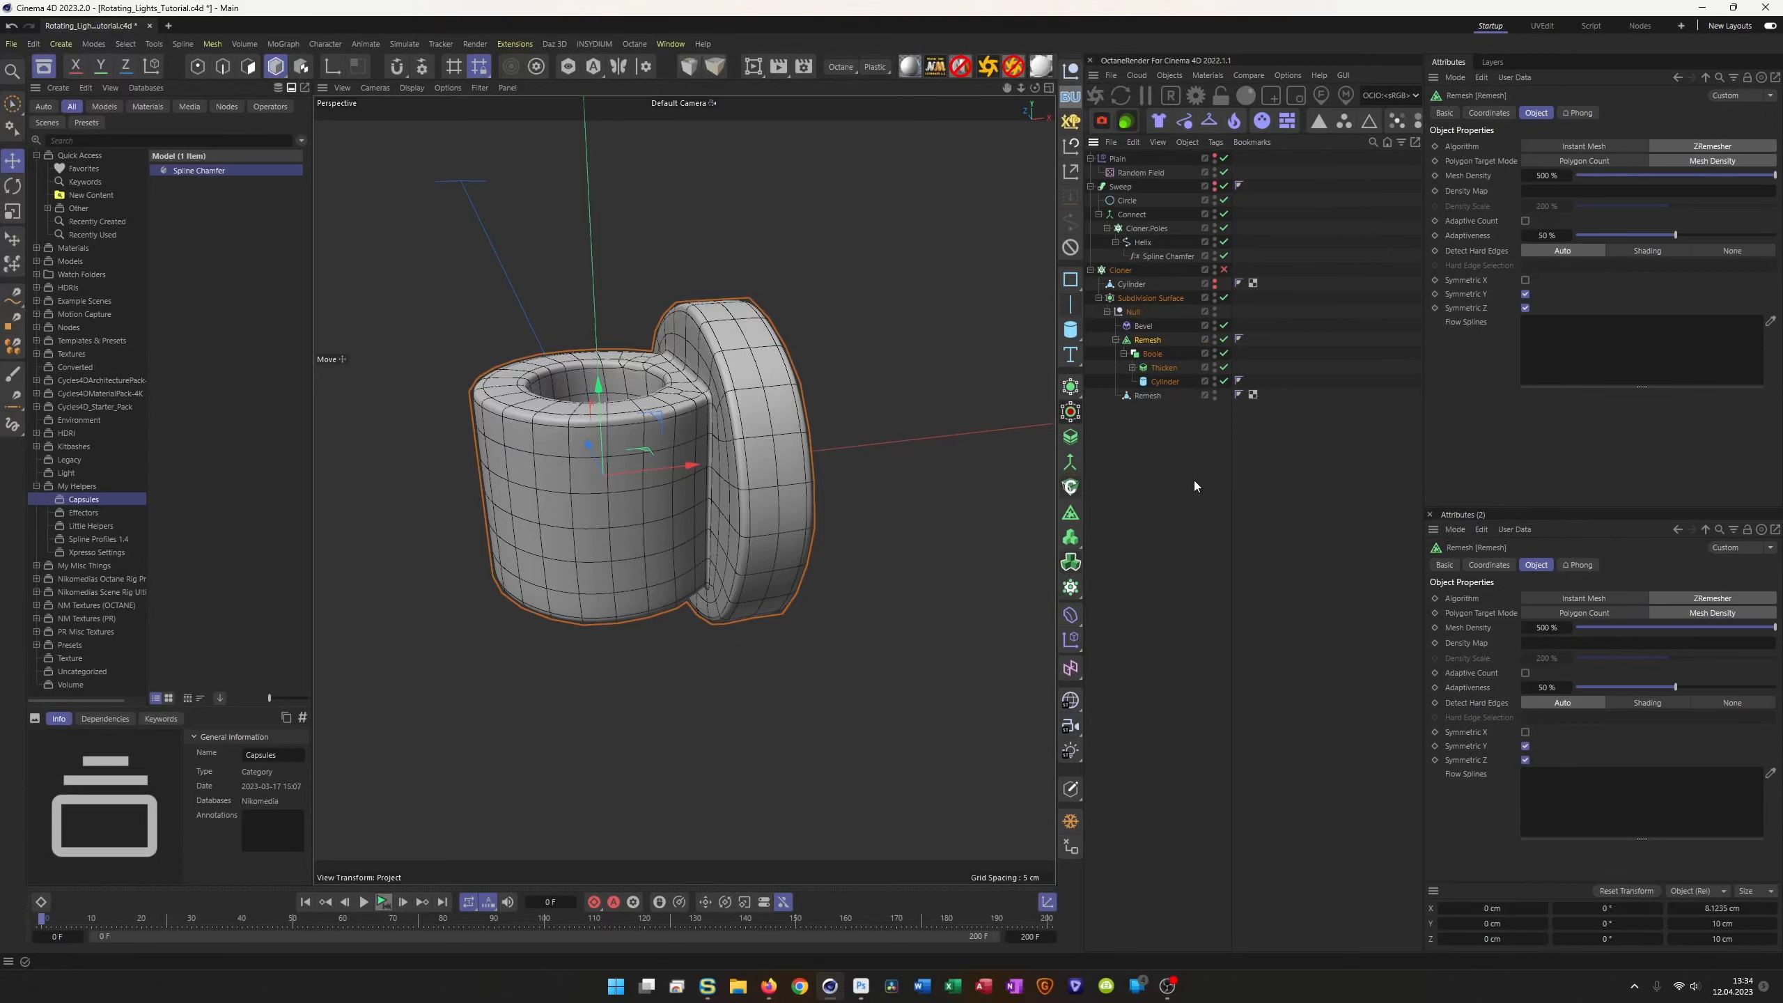
key("Delete")
Step: Make the Bevel deformer a child of the baked mesh and remove the null so the mesh sits directly under the Subdivision Surface
left_click_drag(1139, 327, 1156, 341)
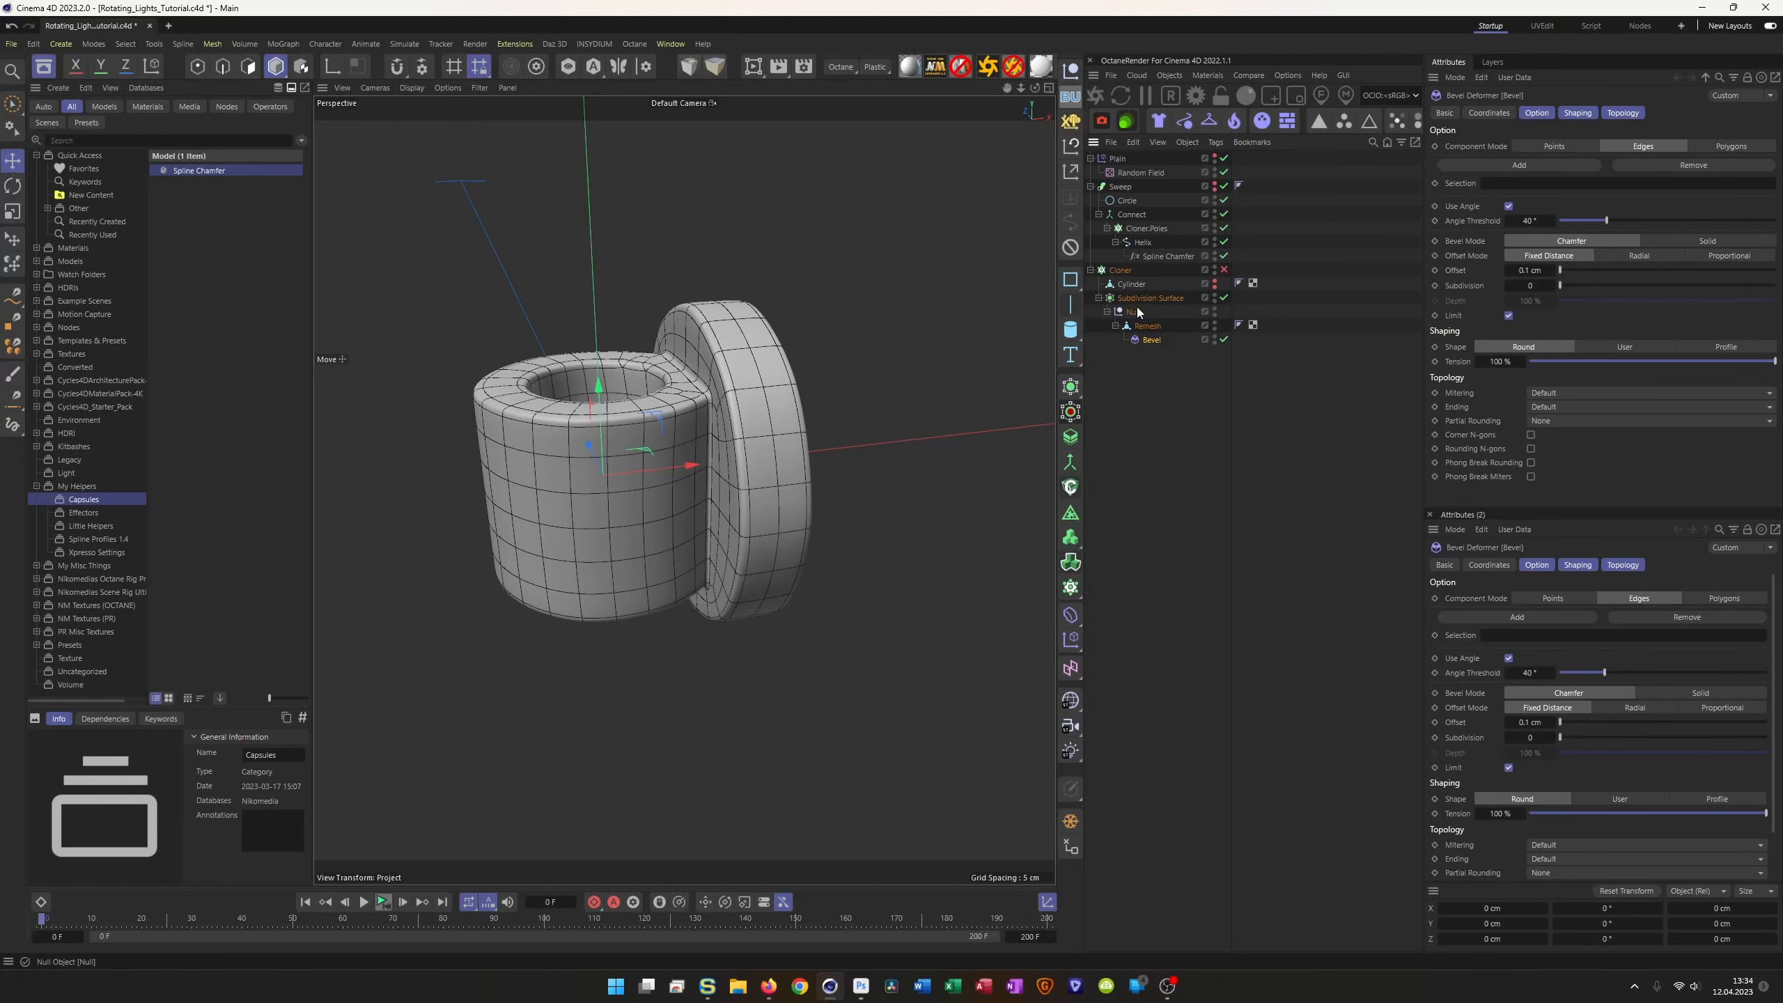
key("Delete")
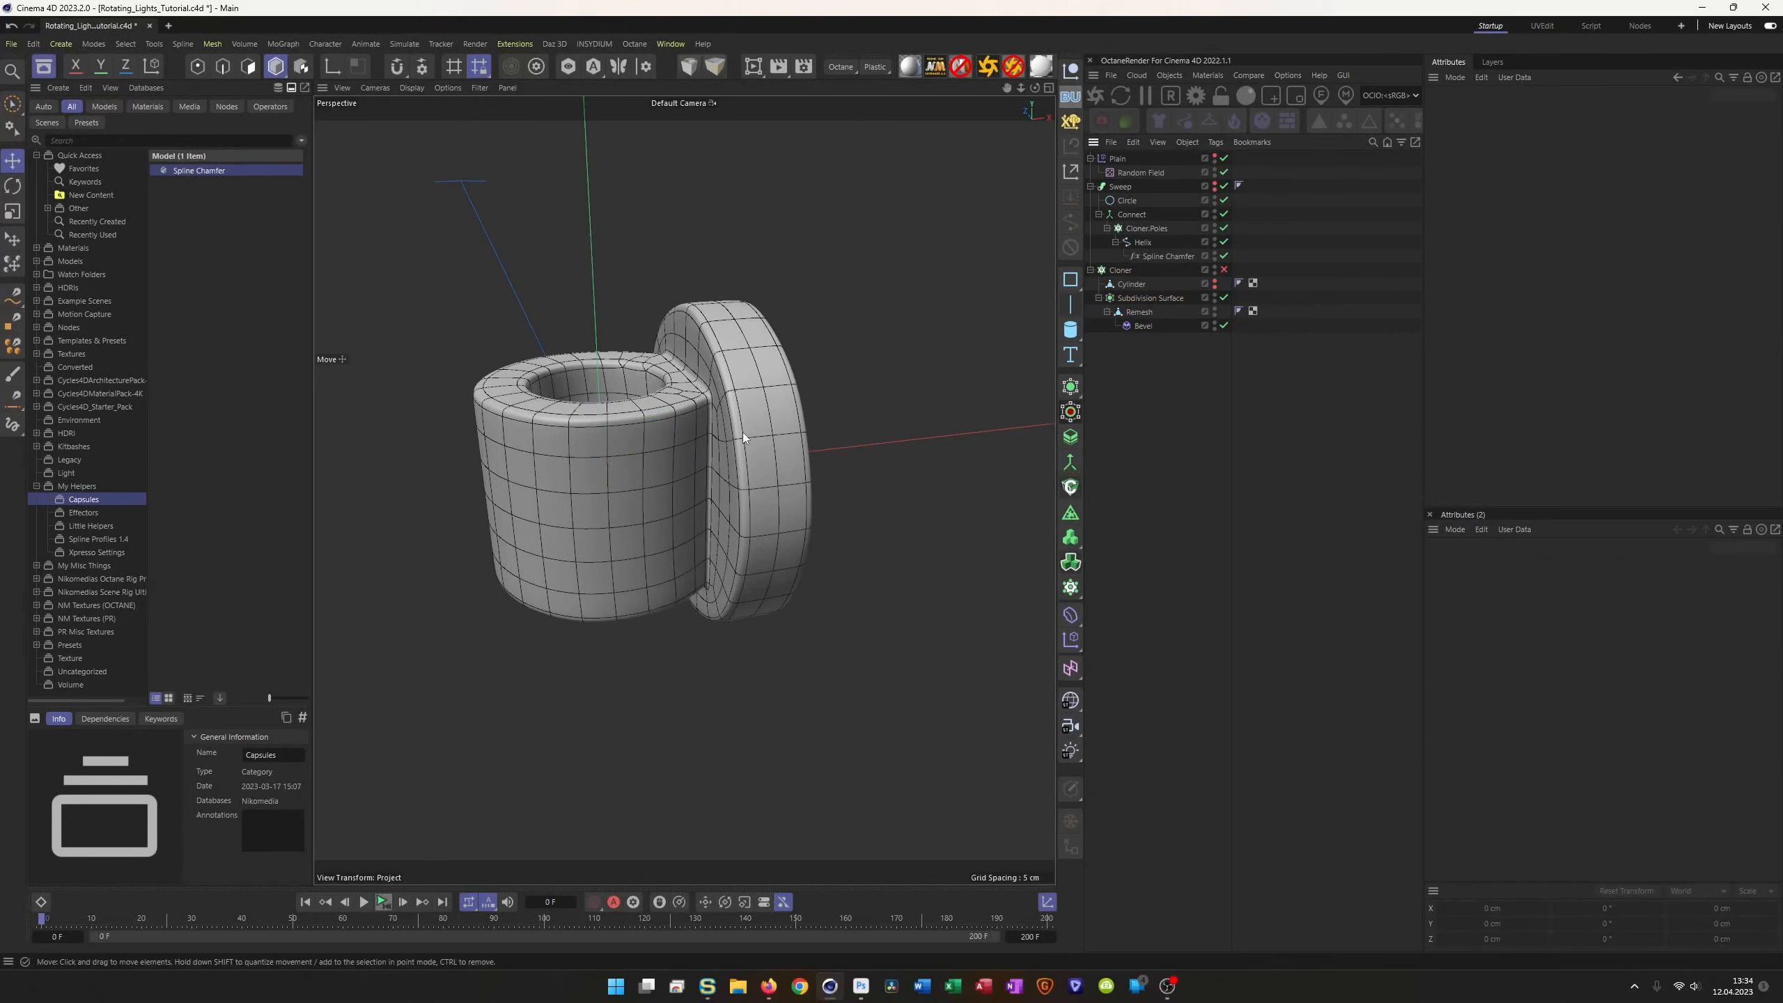
scroll(743, 389, "up", 5)
scroll(742, 389, "down", 1)
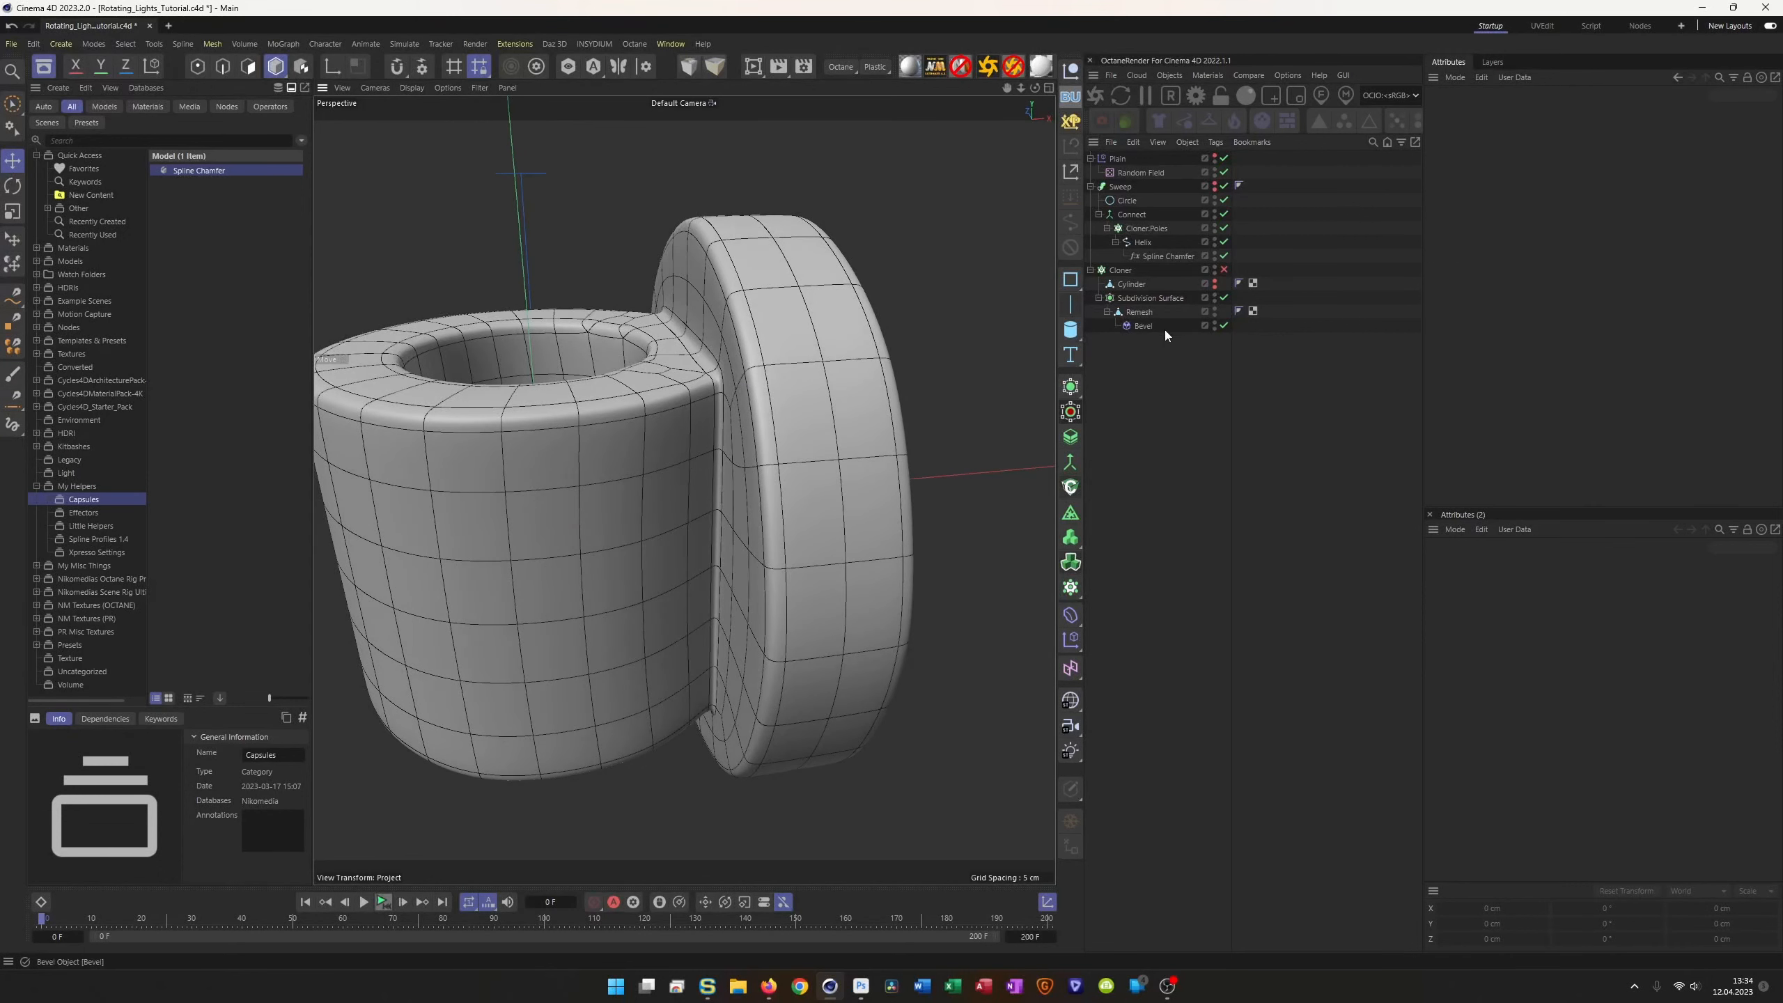
Step: Change the viewport display from isoparms to full mesh lines to show the mount's actual subdivision density
left_click(1225, 298)
left_click(1225, 298)
key("n")
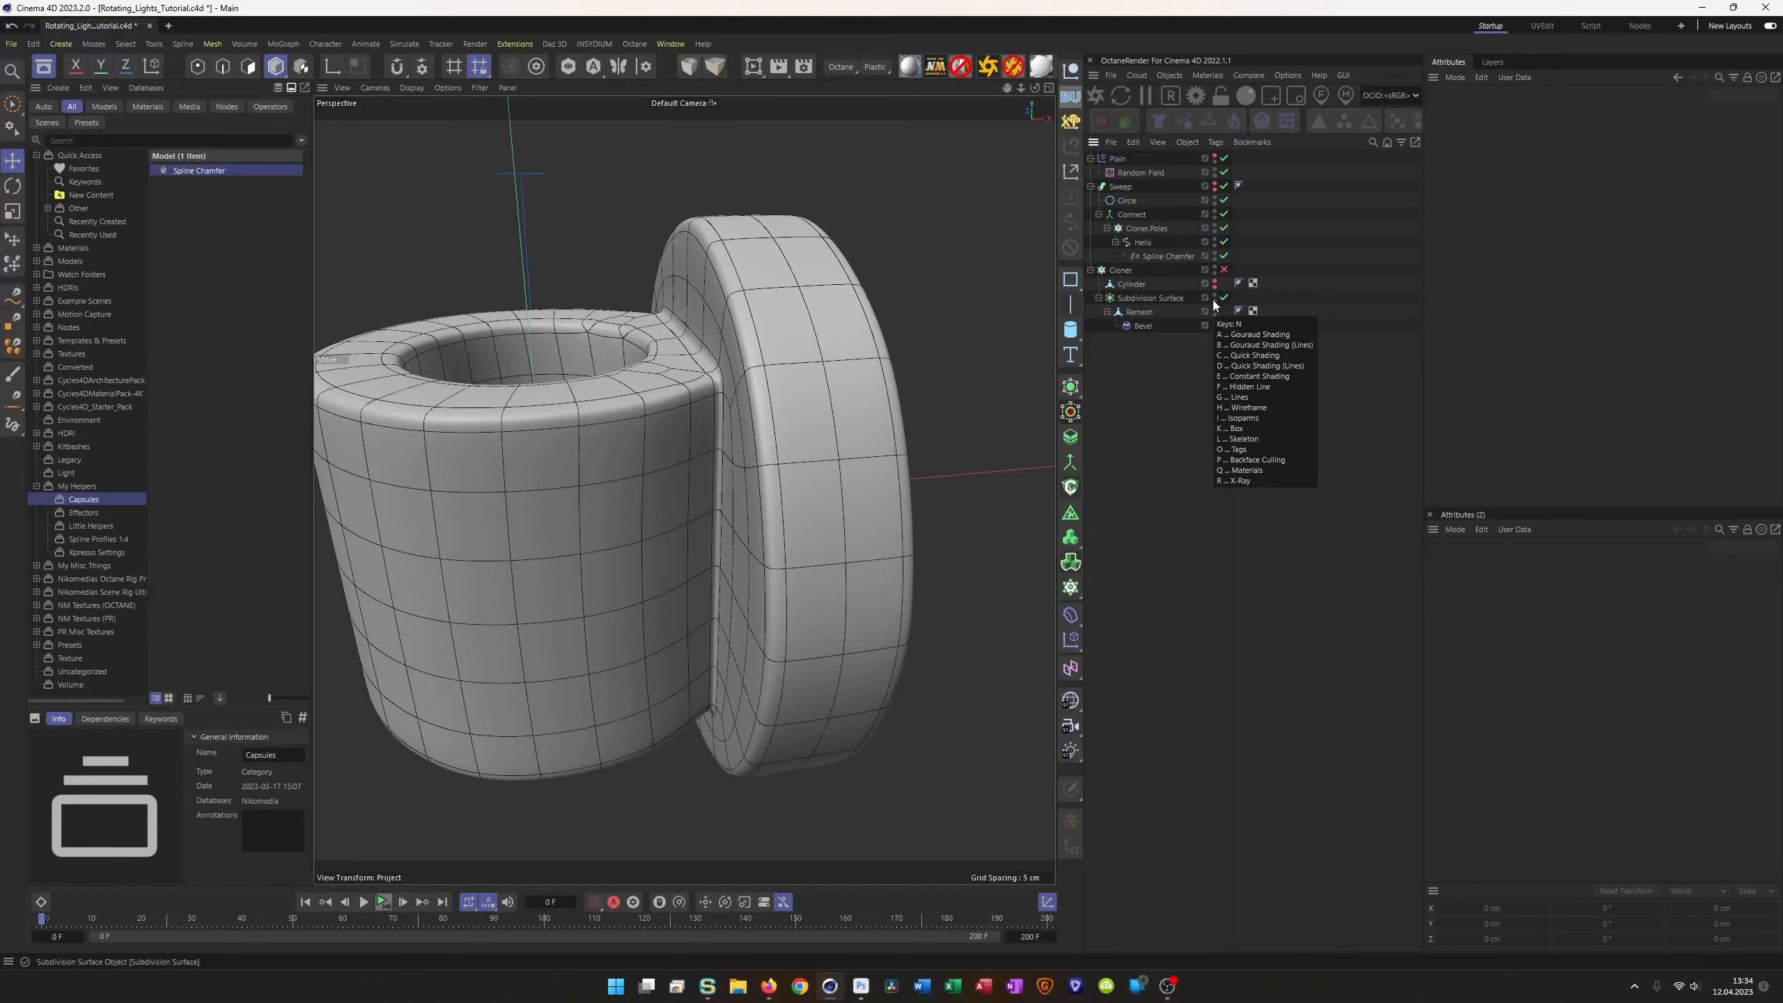
key("h")
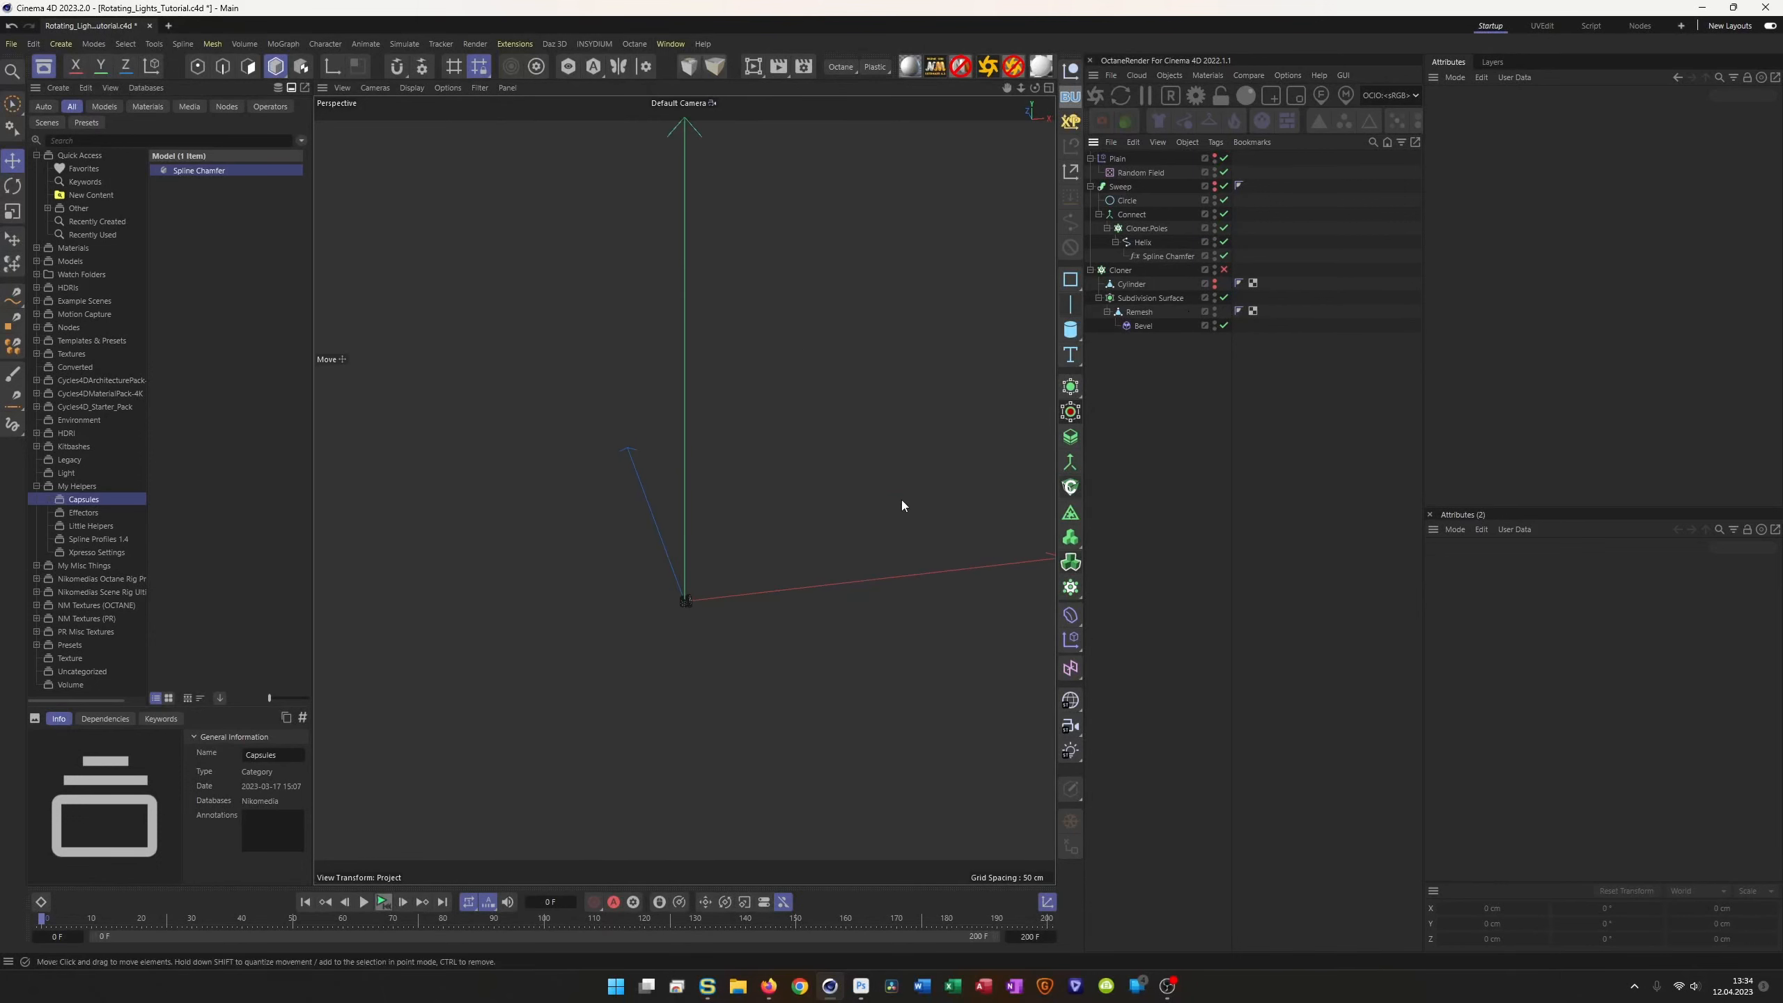
right_click_drag(701, 610, 893, 464, "alt")
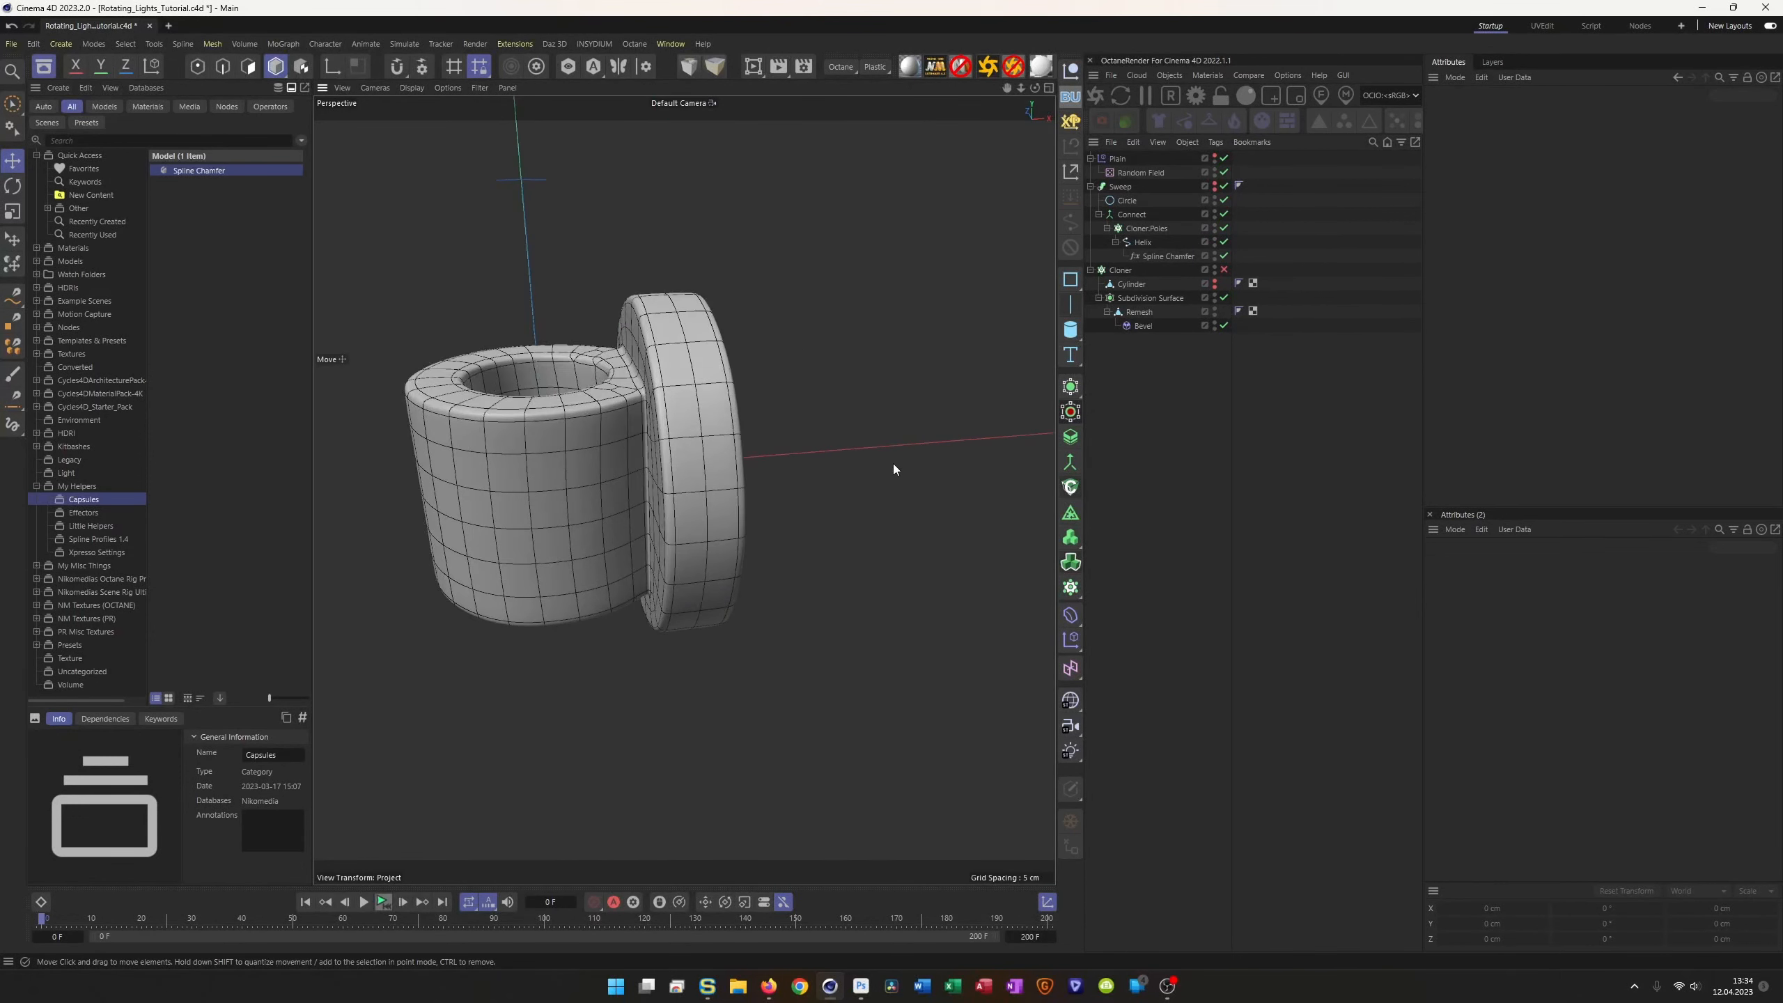
key("n")
key("g")
mouse_move(656, 463)
left_mouse_down("alt")
mouse_move(565, 450)
mouse_move(608, 415)
mouse_move(685, 410)
mouse_move(663, 428)
left_mouse_up("alt")
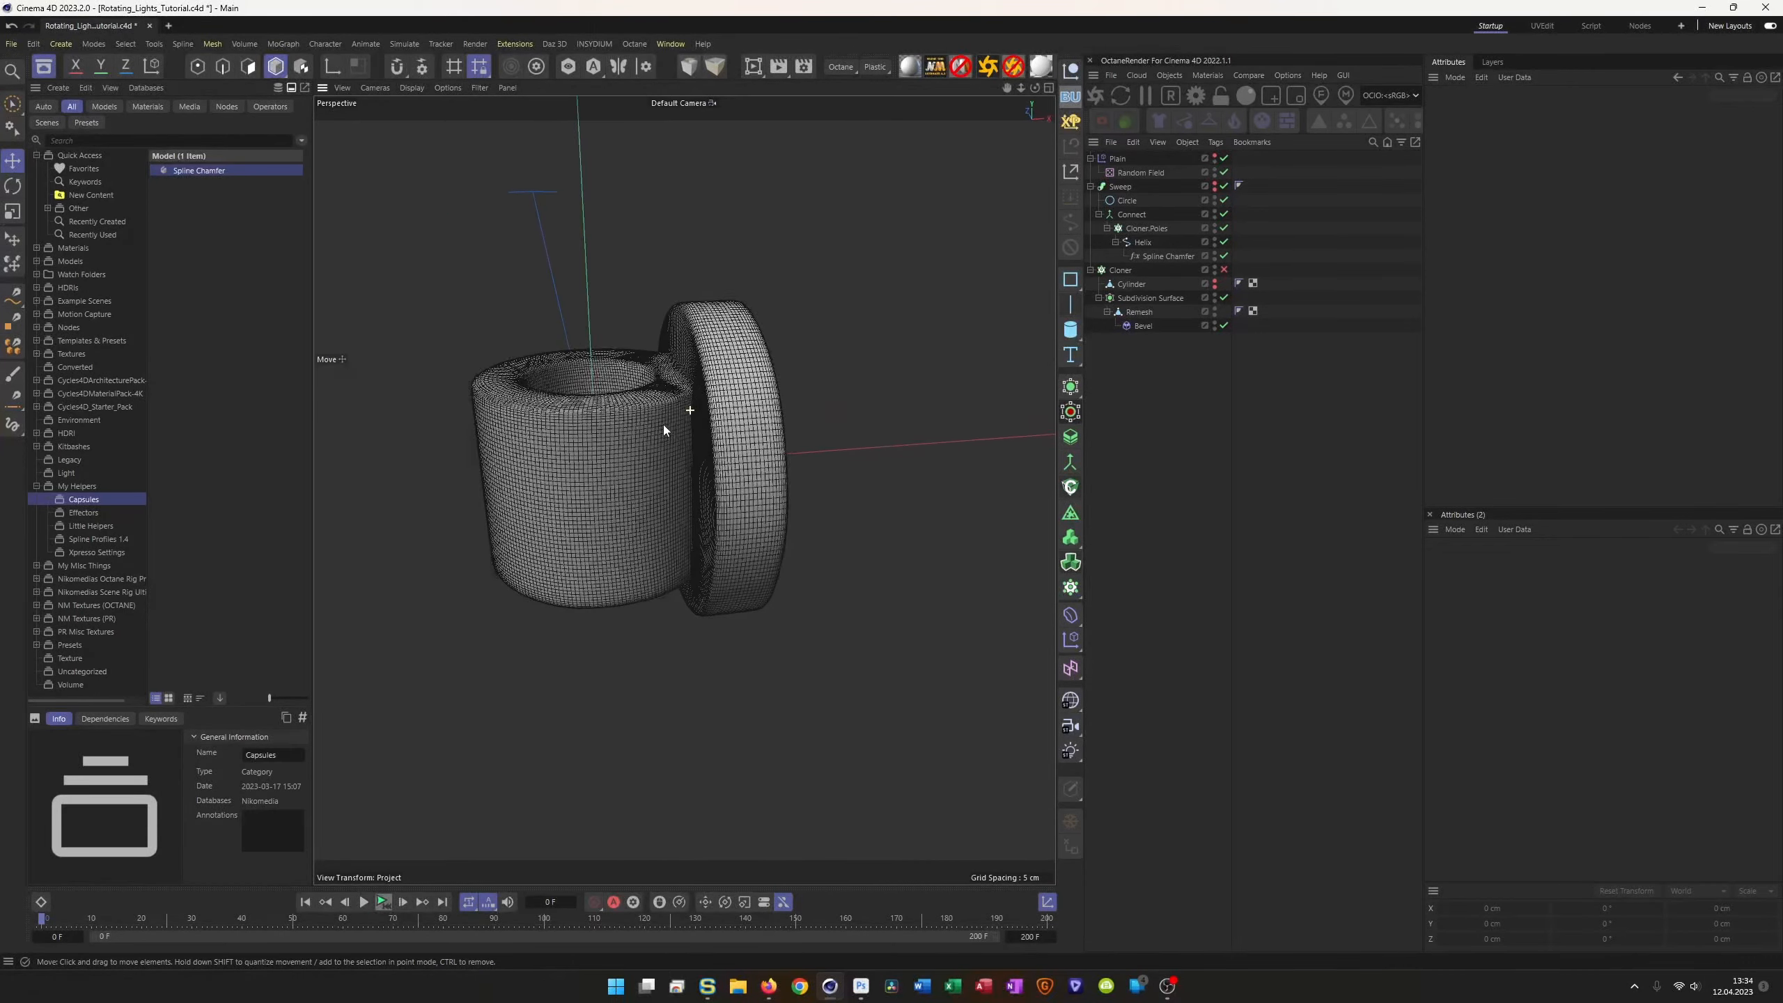
Step: Set the Subdivision Surface's viewport and renderer subdivisions to 2 and save the project
left_click(1152, 298)
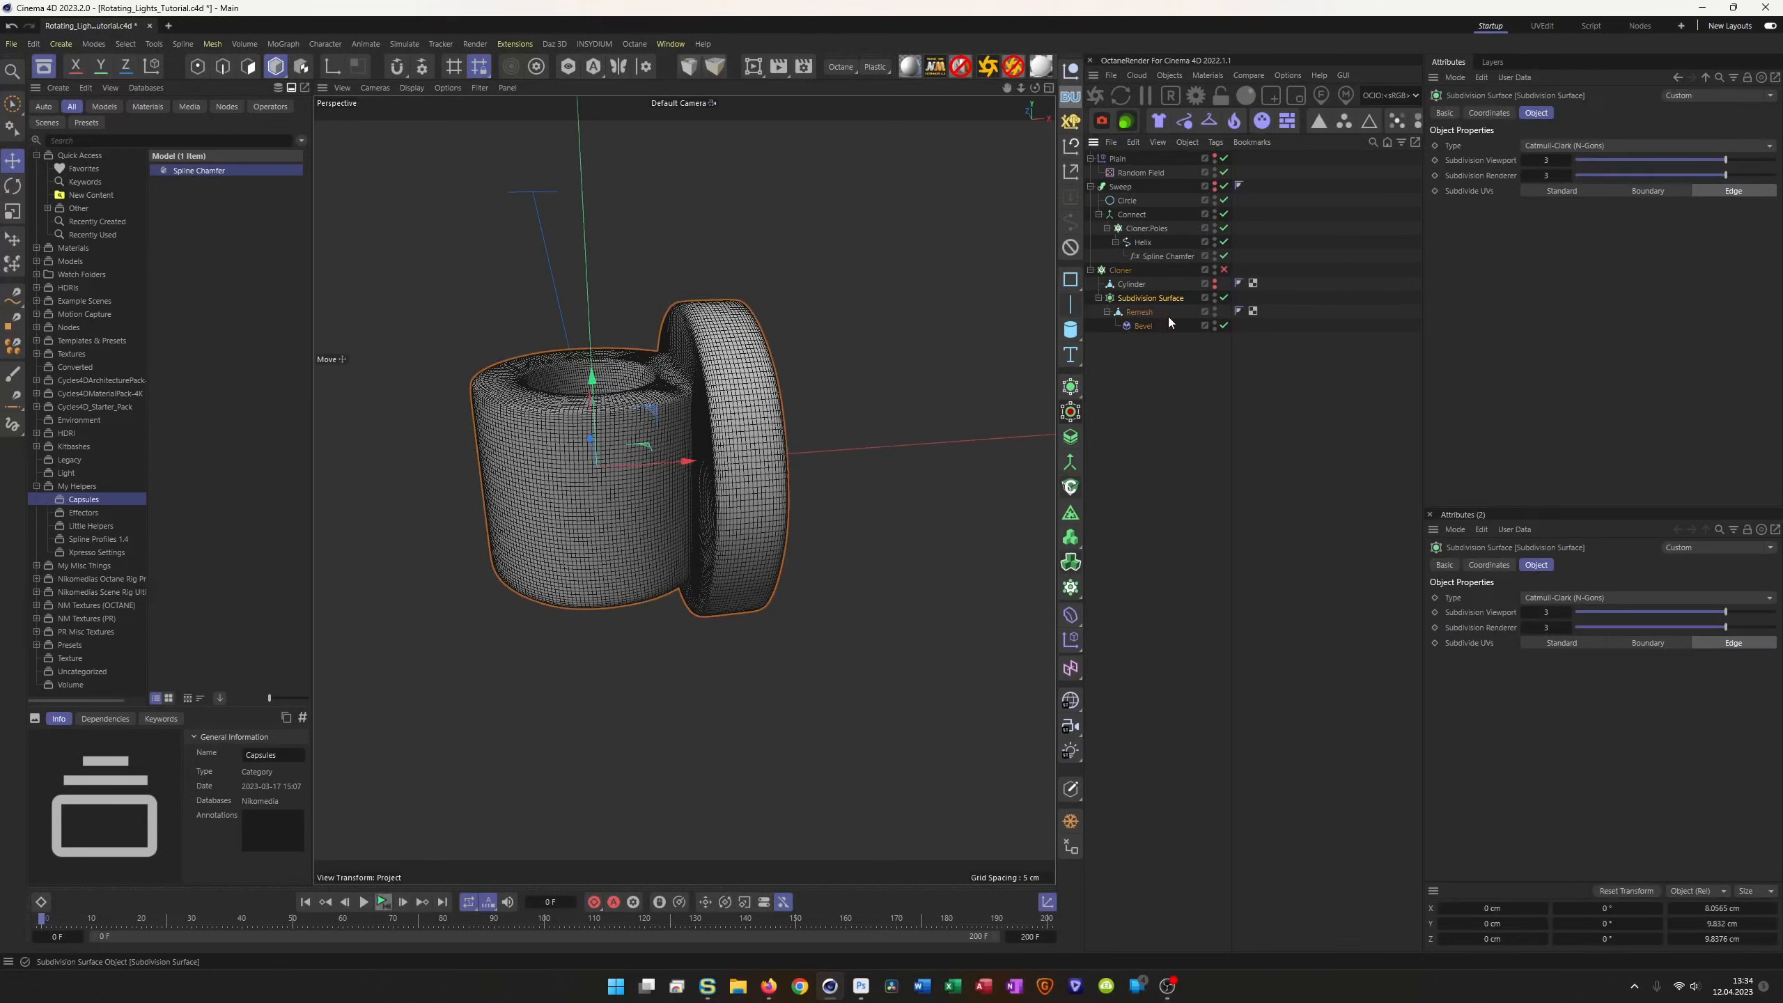
left_click(1525, 161)
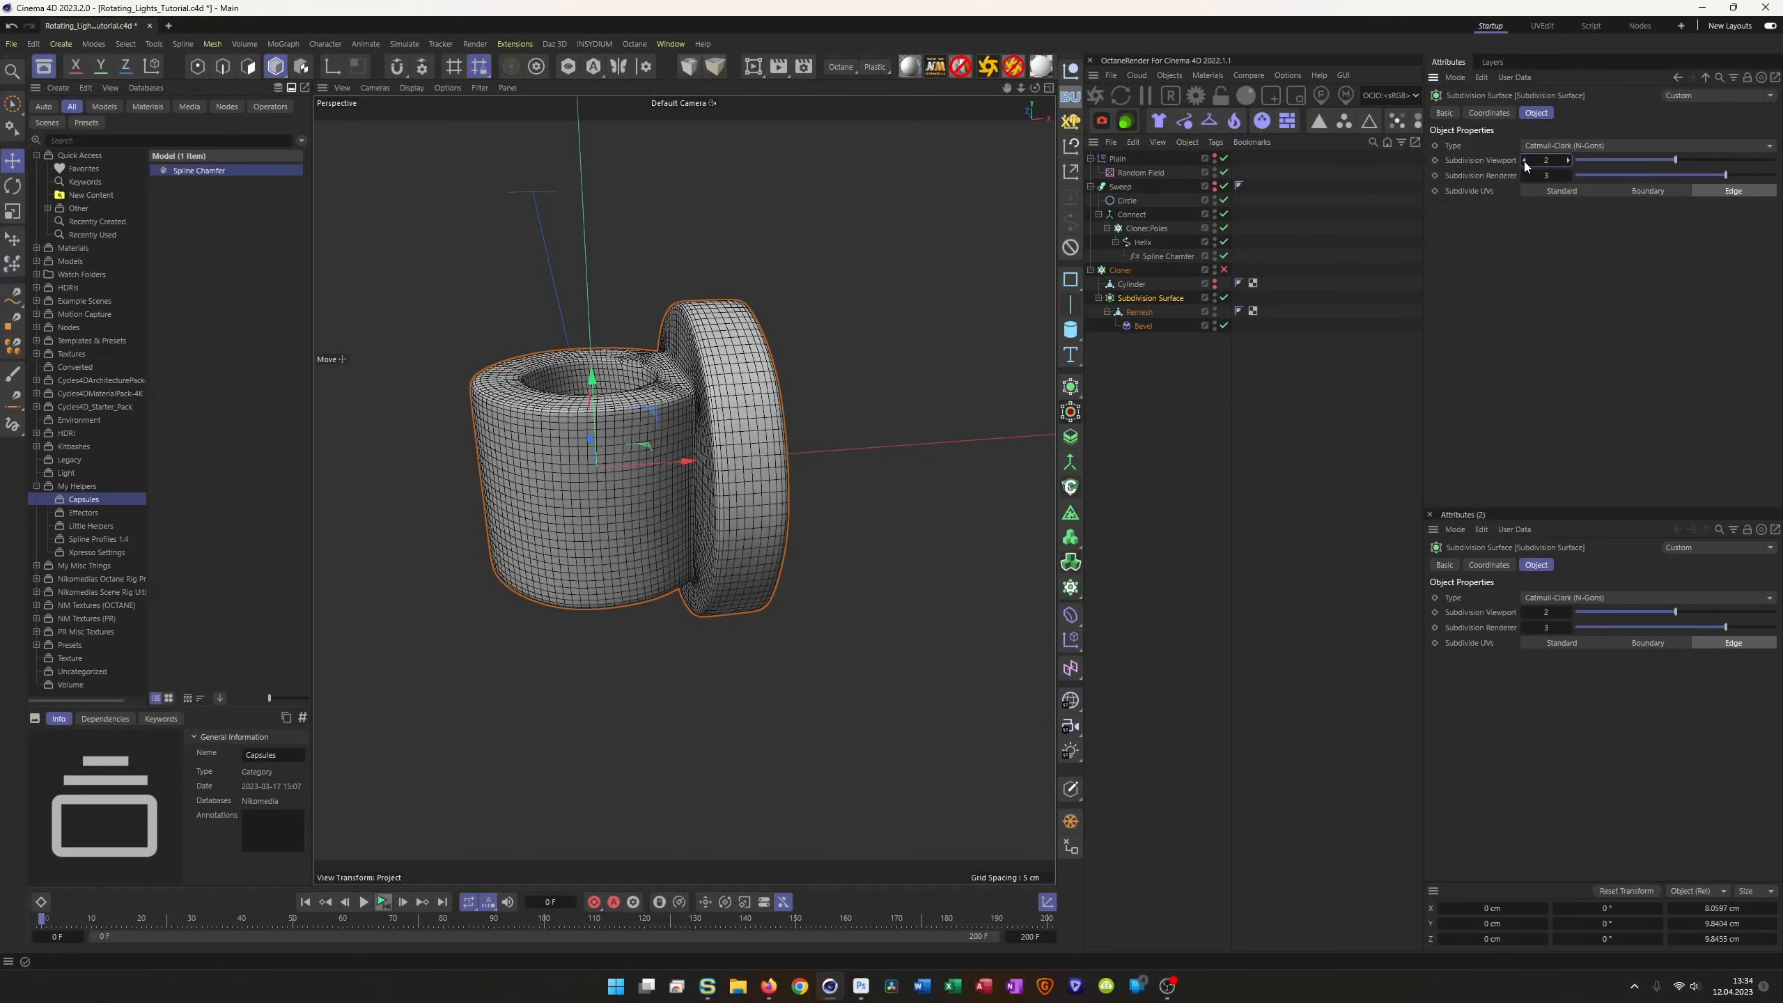
left_click(1523, 177)
left_click_drag(724, 524, 695, 535, "alt")
key("ctrl+s")
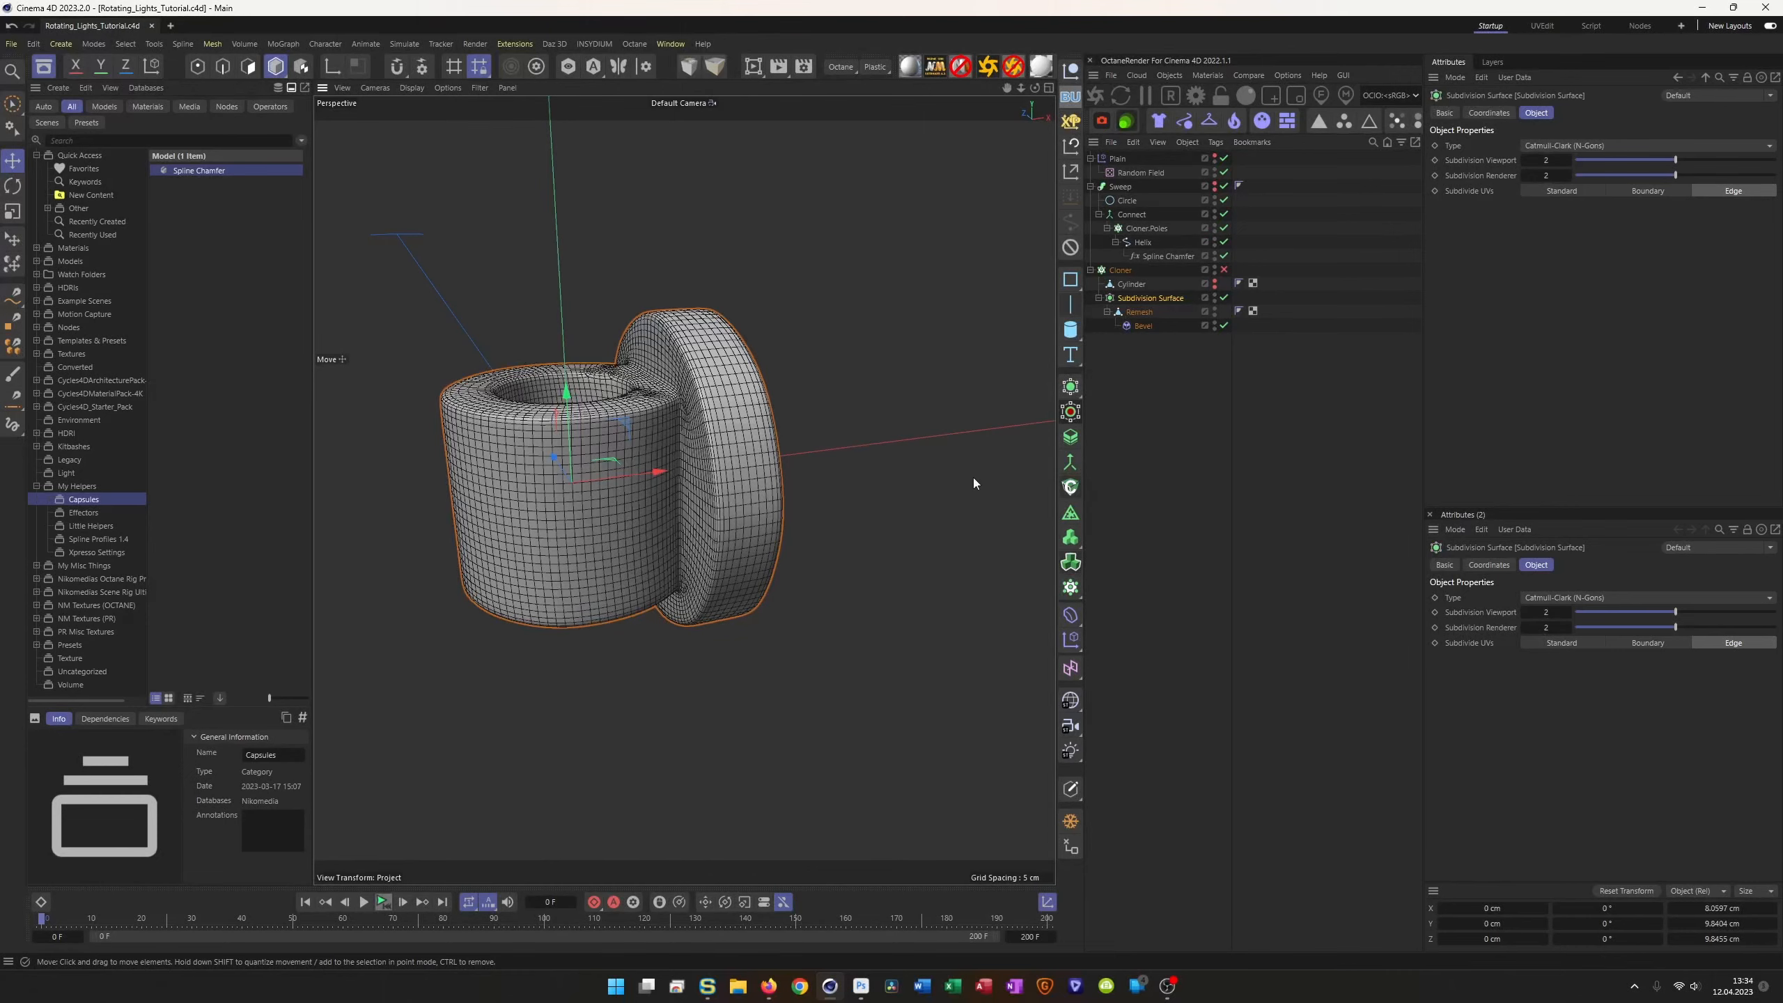
Step: Unhide the light cylinder and inspect how its surface meets the inner edge of the sleeve opening
left_click(1215, 283)
scroll(654, 344, "up", 5)
scroll(654, 344, "up", 8)
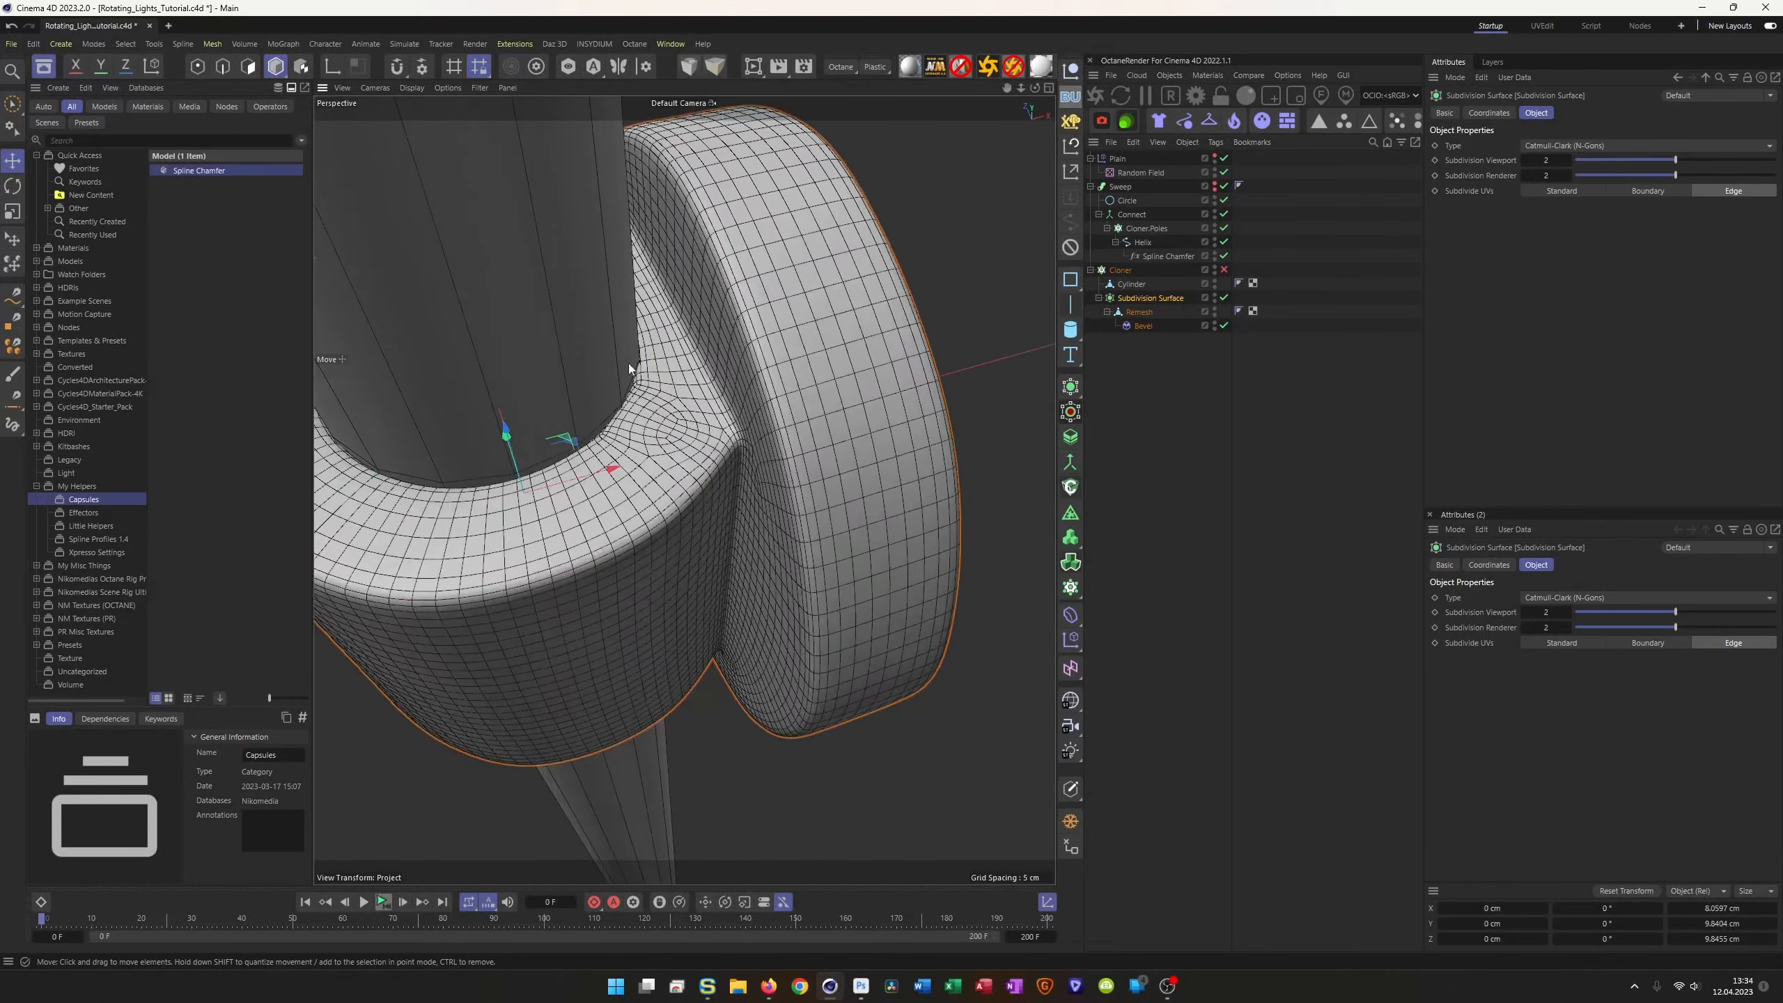
left_click_drag(612, 475, 759, 381, "alt")
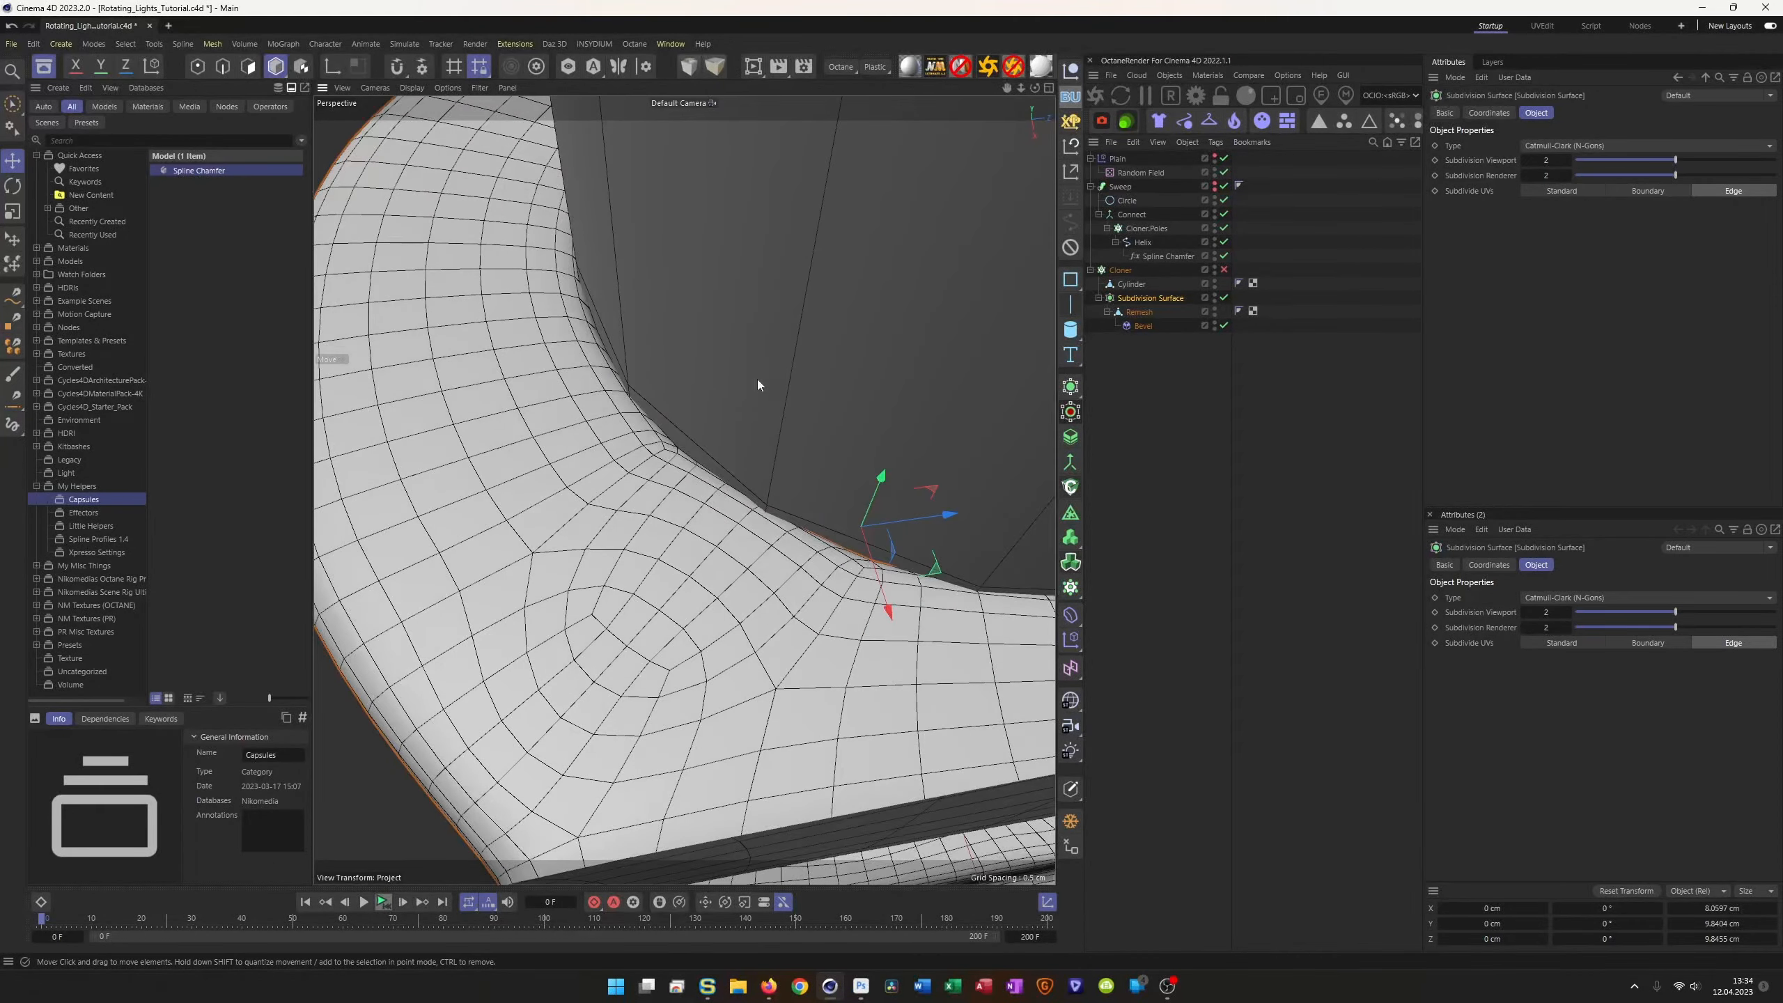
left_click(817, 421)
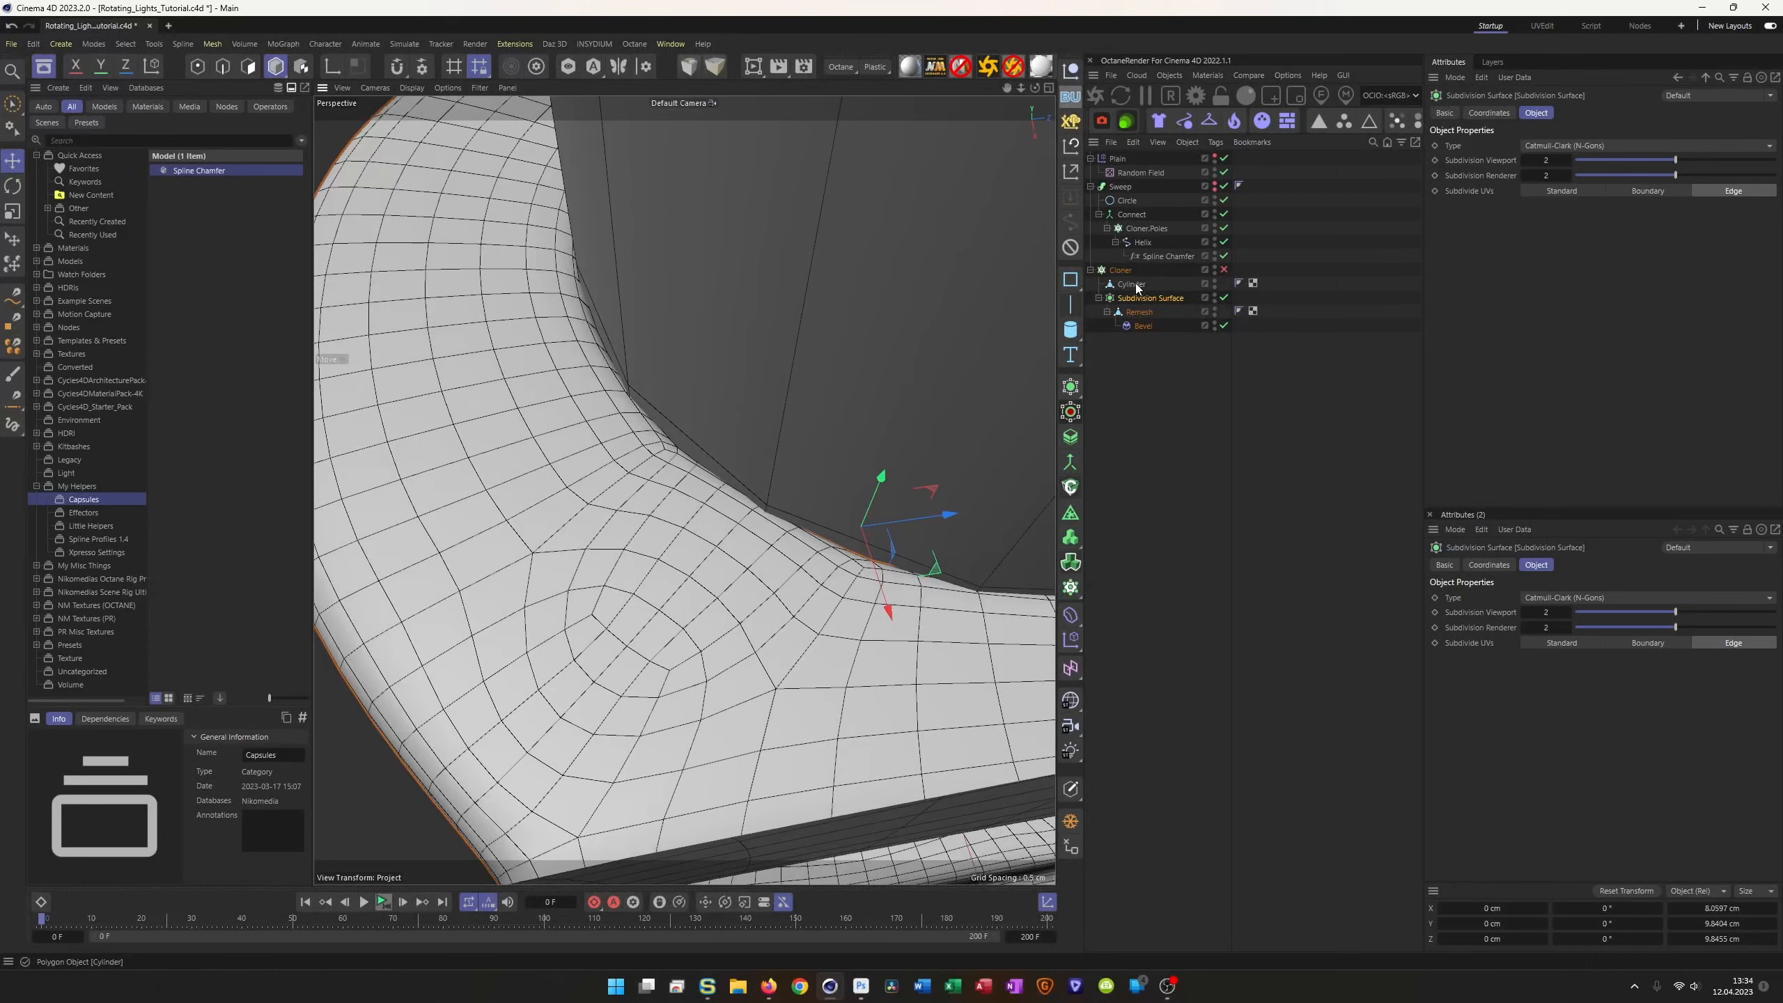
right_click_drag(727, 458, 577, 471, "alt")
left_click_drag(735, 401, 528, 496, "alt")
right_click_drag(693, 518, 766, 456, "alt")
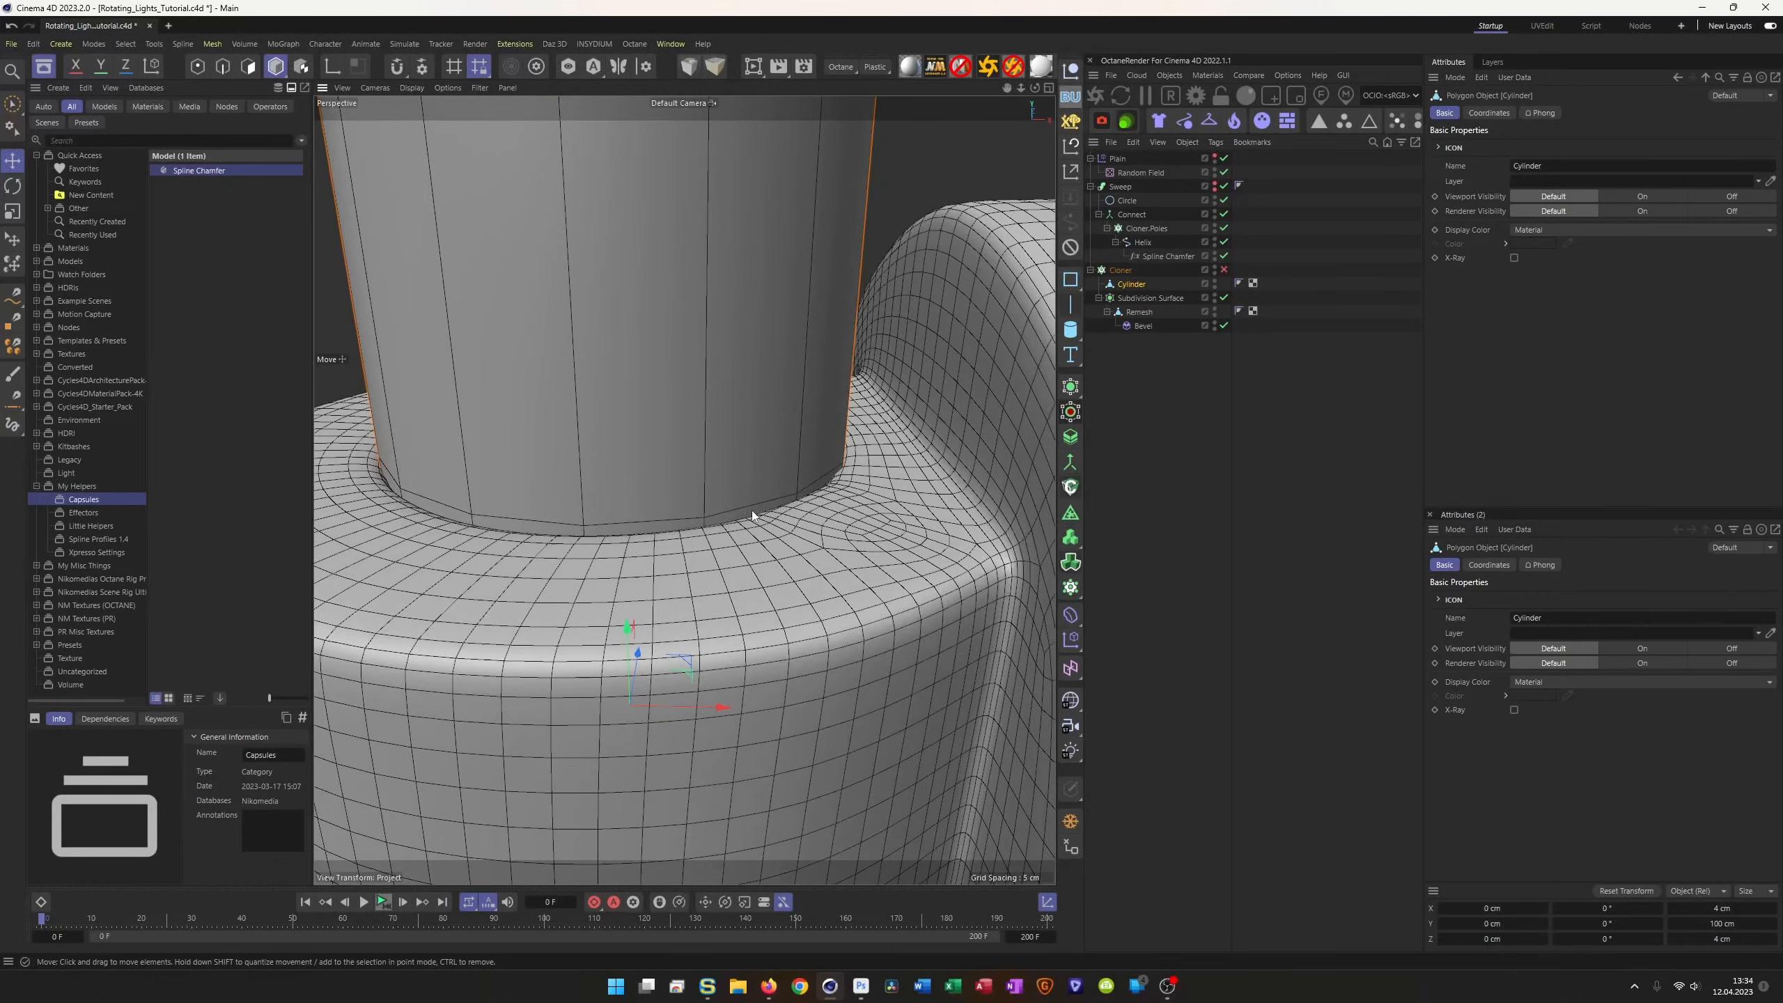
right_click_drag(752, 510, 827, 506, "alt")
left_click_drag(827, 506, 903, 488, "alt")
right_click_drag(862, 486, 842, 480, "alt")
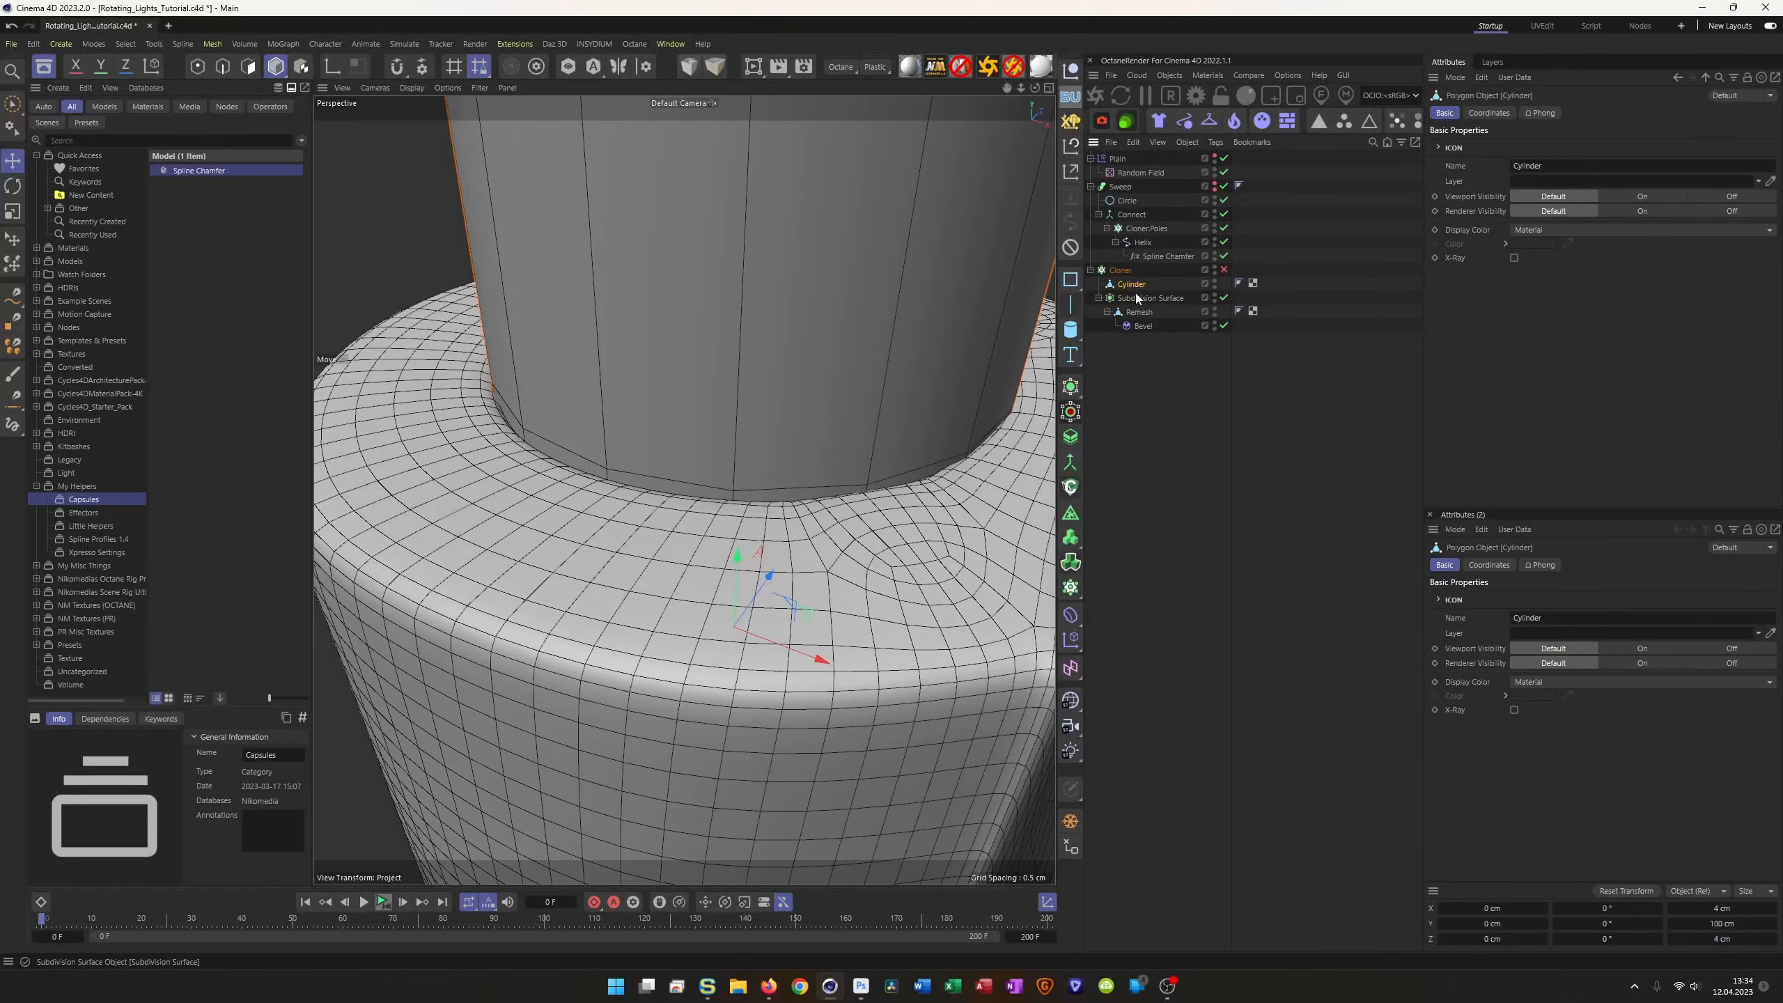
Step: Place the light cylinder inside the Subdivision Surface and group it with the baked mount mesh under a null
left_click_drag(1127, 296, 1138, 279)
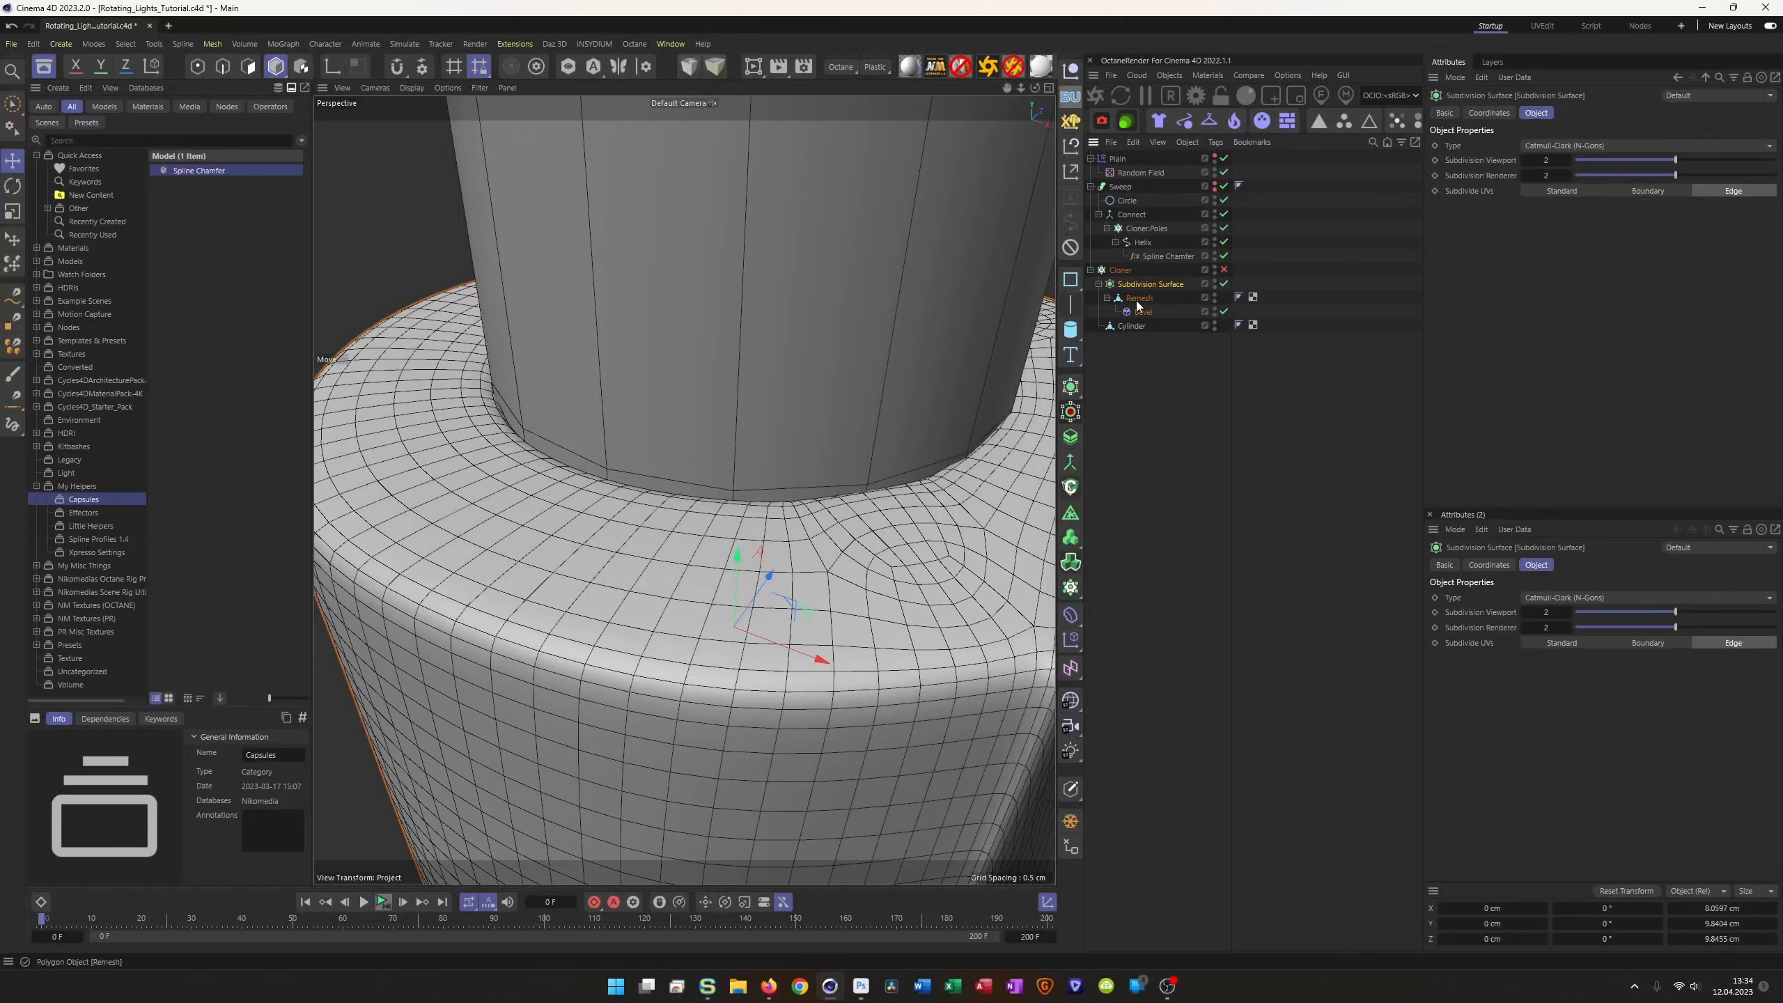
left_click(1107, 298)
left_click_drag(1129, 311, 1140, 290)
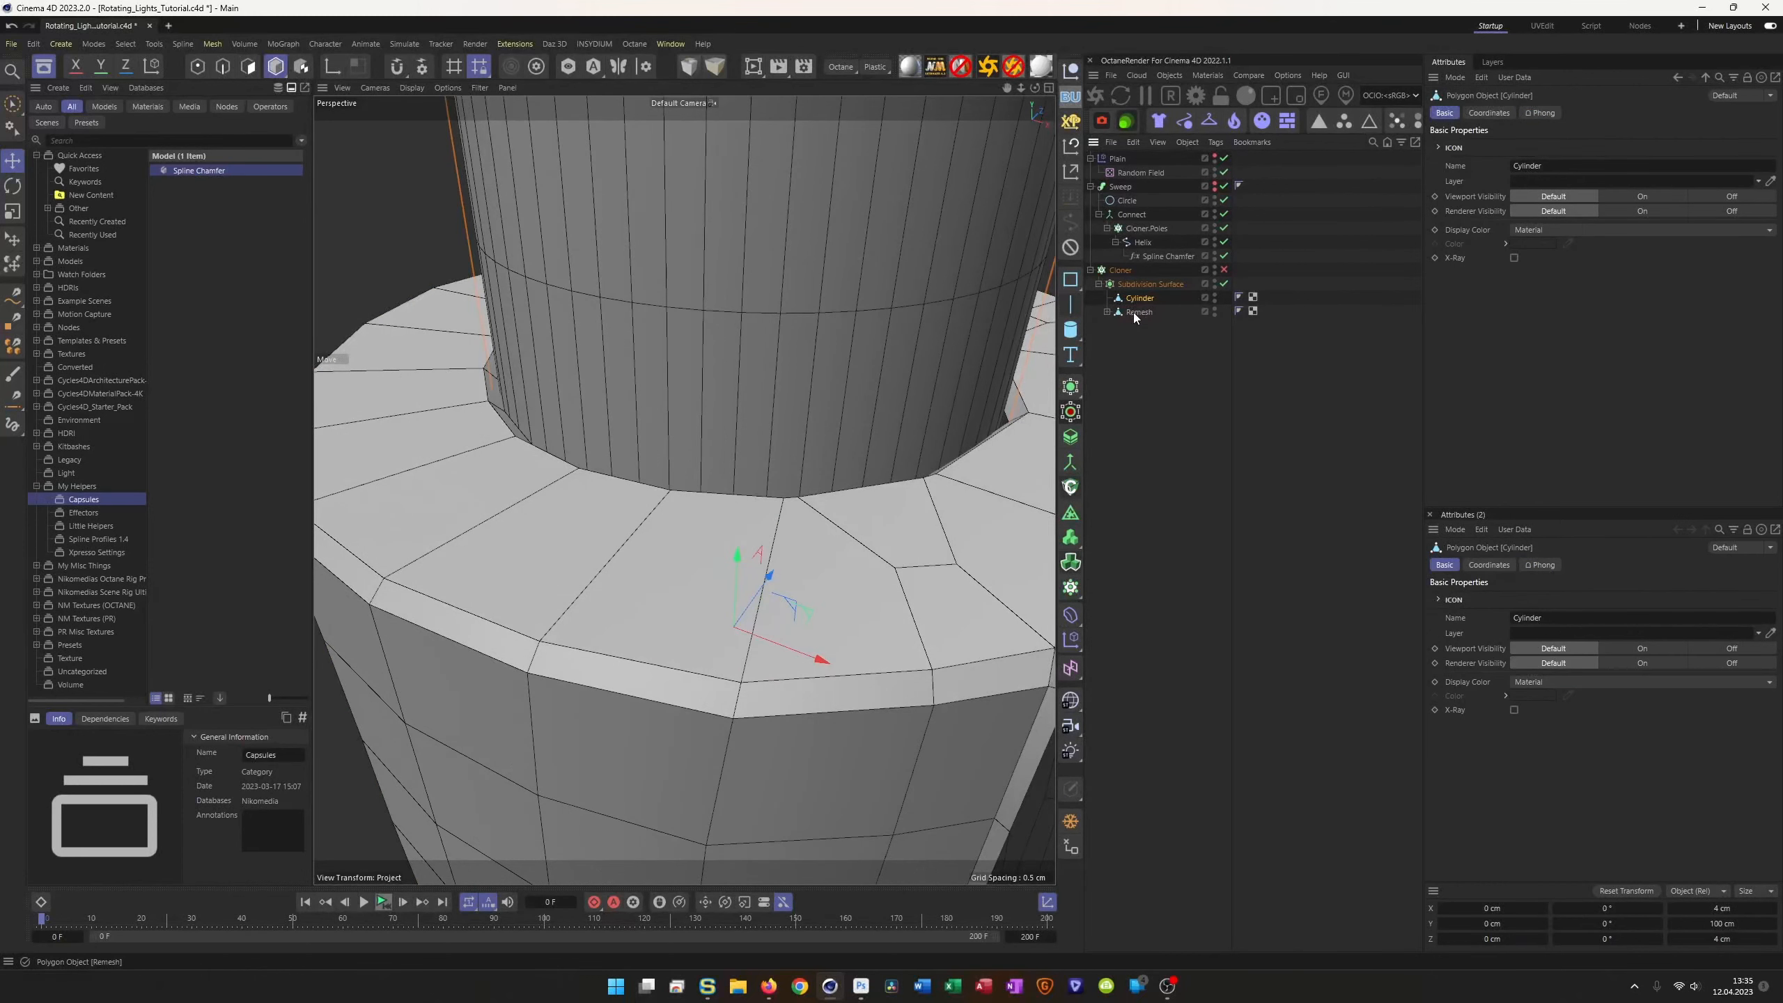
left_click(1138, 312, "ctrl")
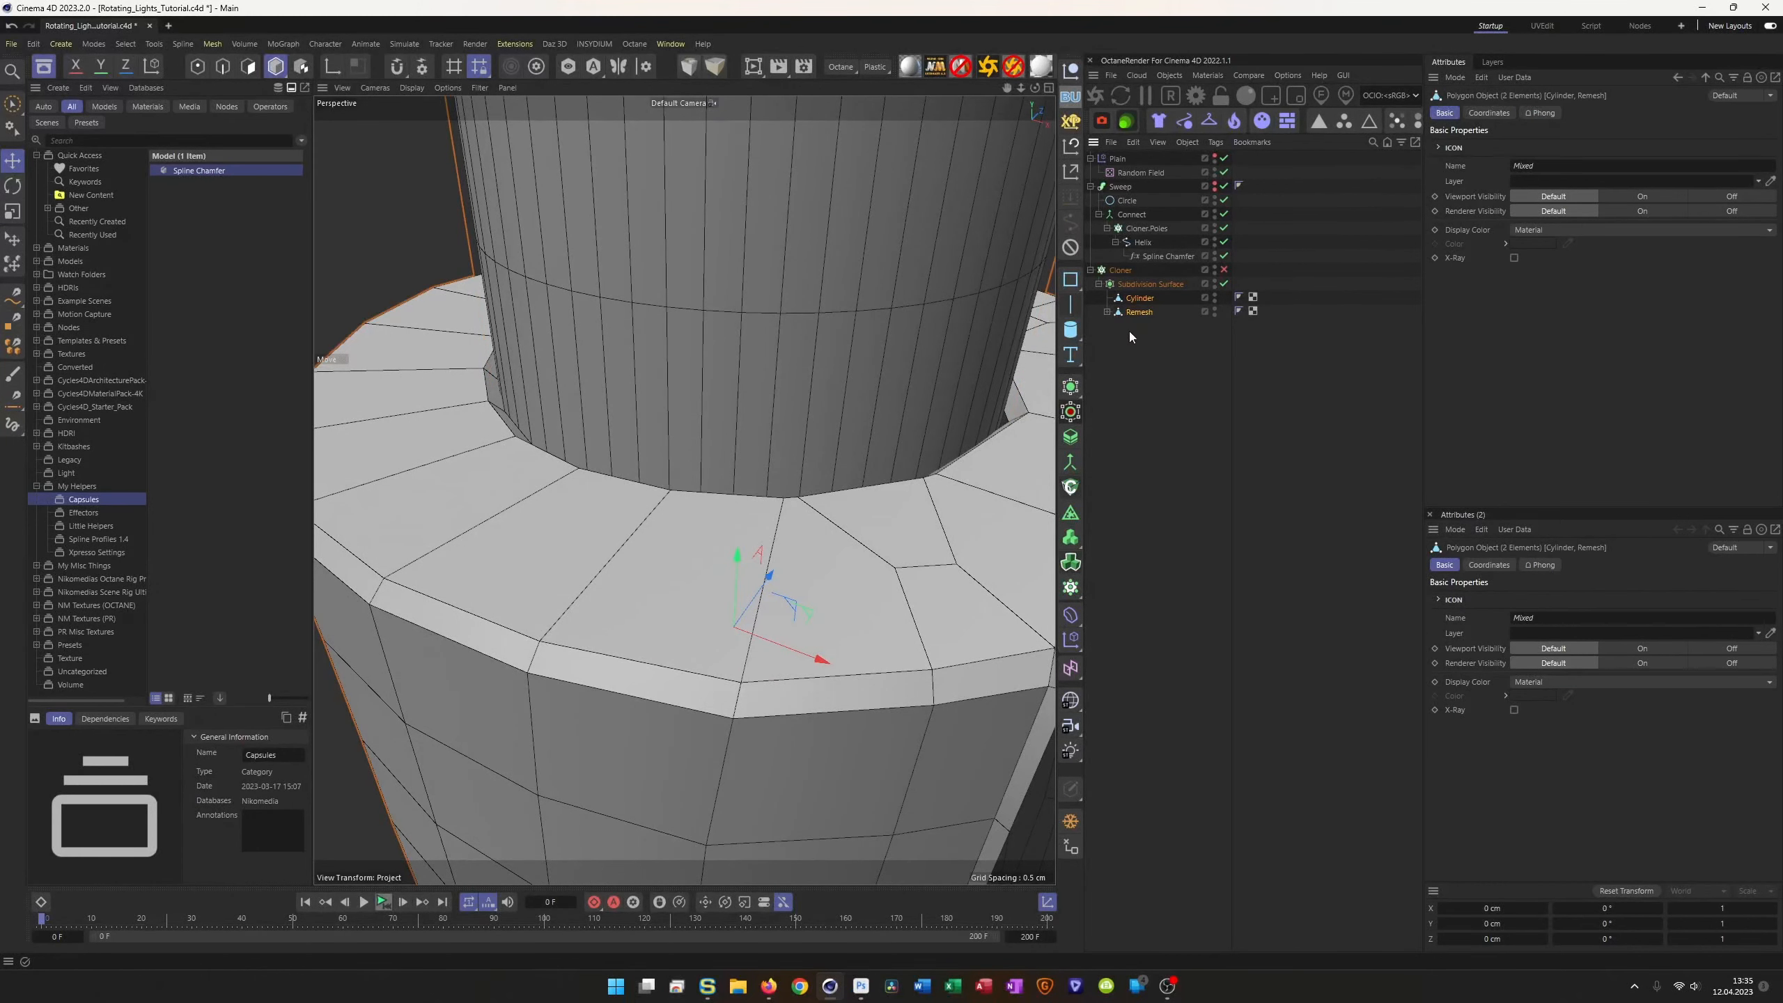
key("alt+g")
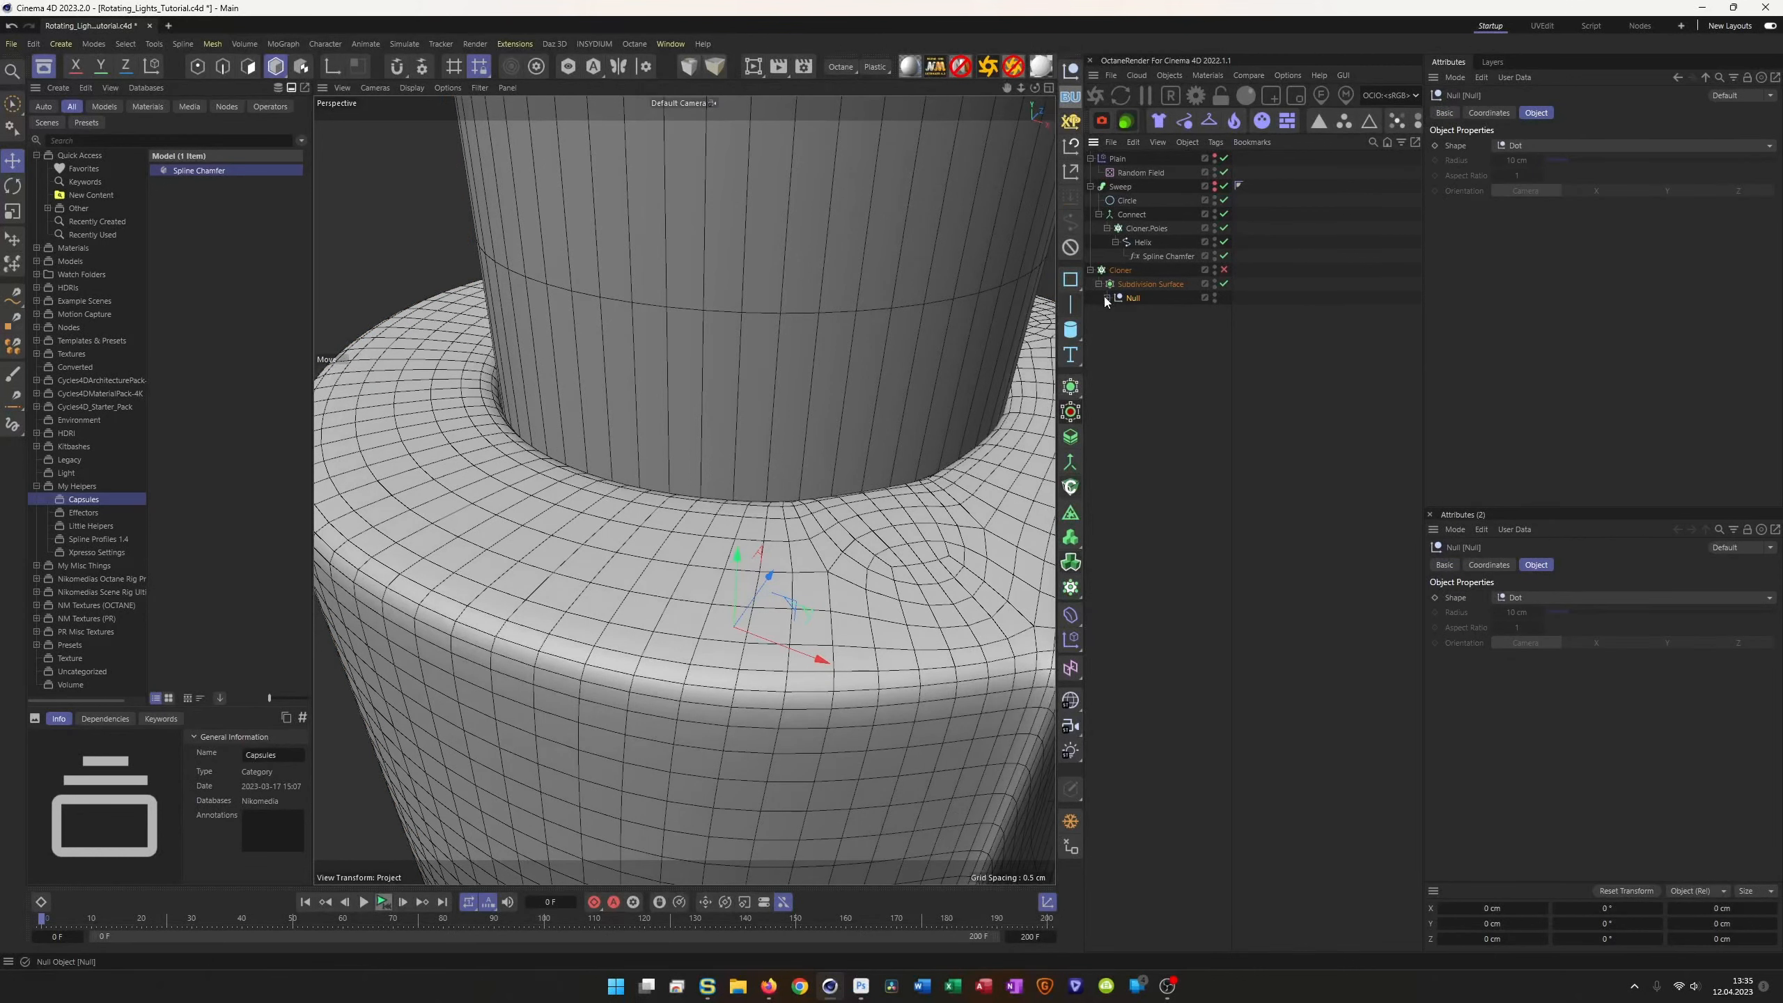
Step: Examine the fit between the subdivided light cylinder and the sleeve opening from several close angles
left_click(1136, 281)
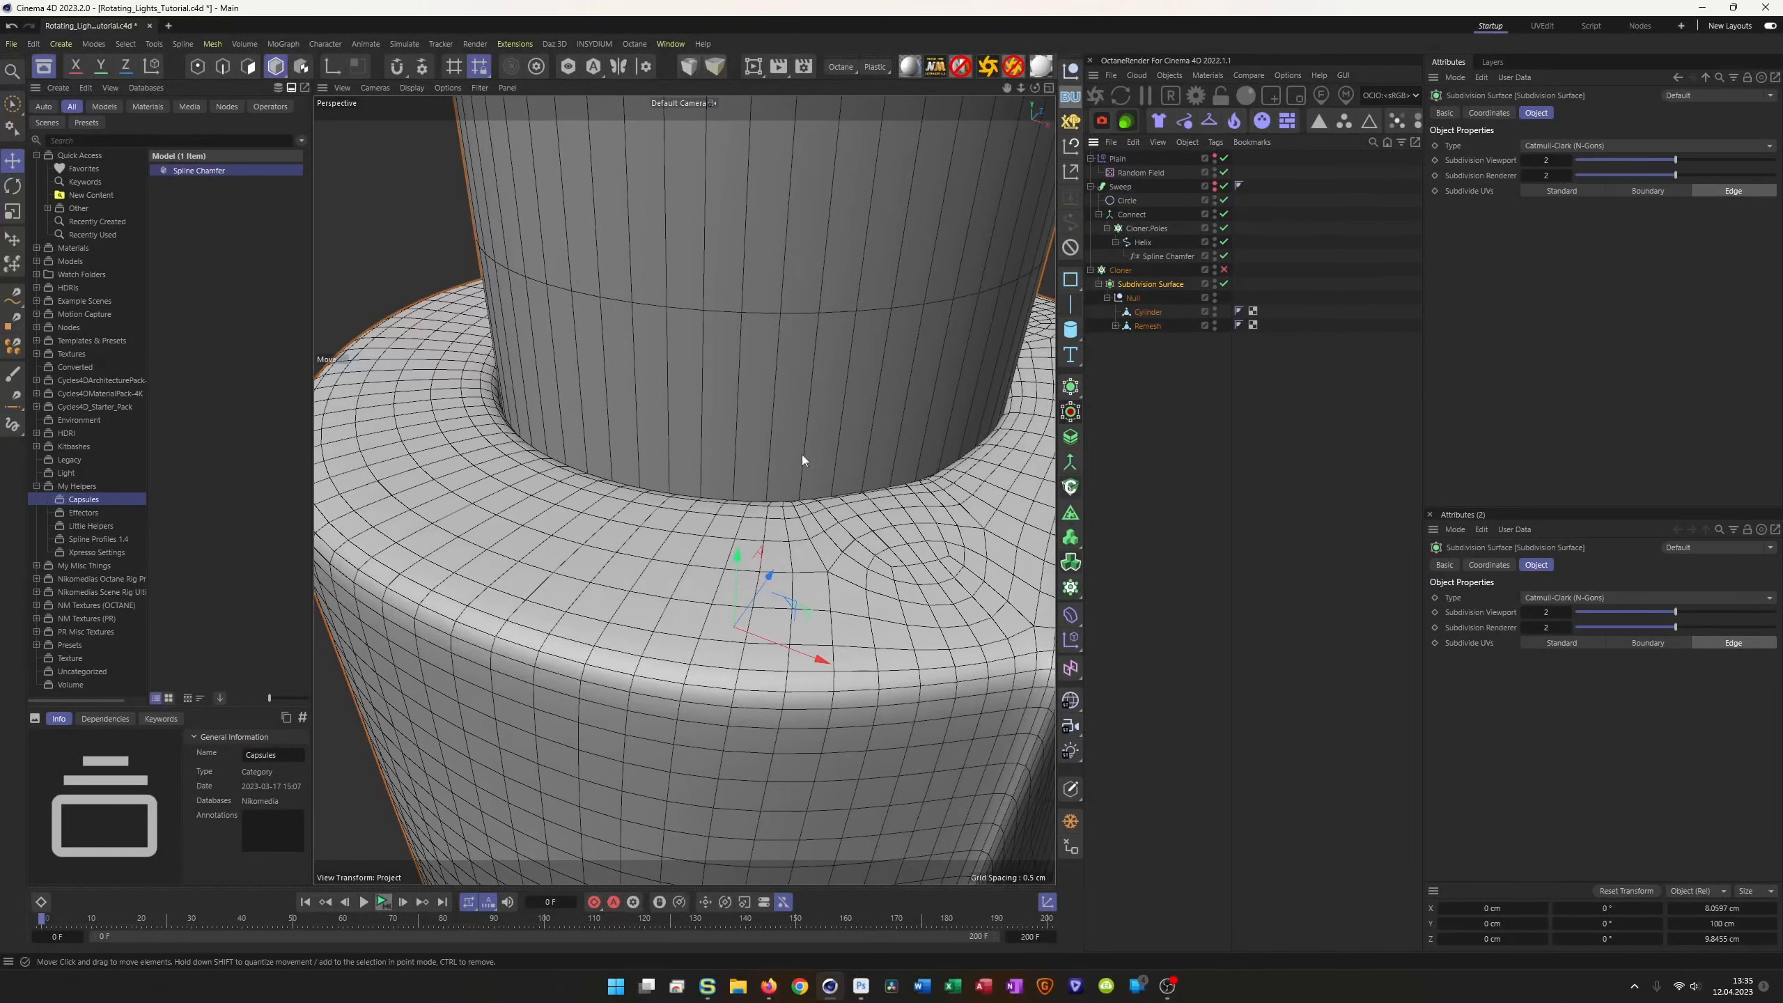
scroll(710, 470, "up", 1)
scroll(711, 495, "up", 3)
left_click_drag(709, 498, 528, 480, "alt")
scroll(609, 528, "down", 5)
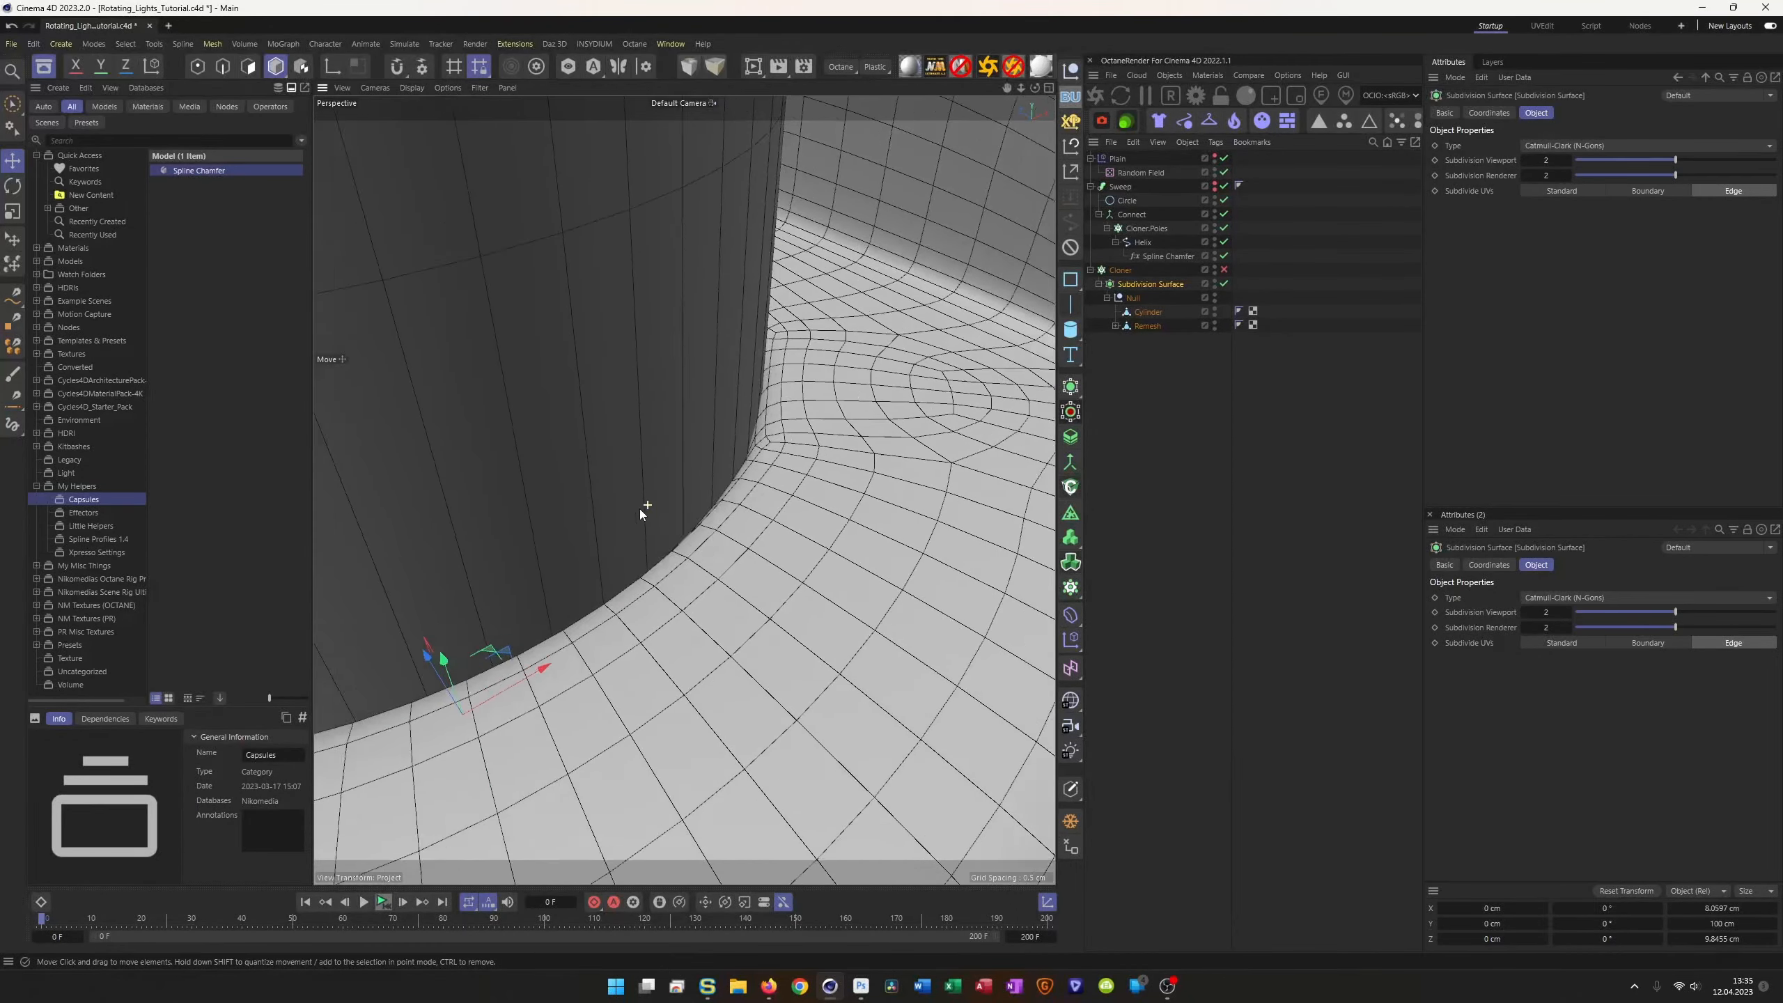
middle_click_drag(666, 508, 856, 532, "alt")
scroll(593, 547, "up", 8)
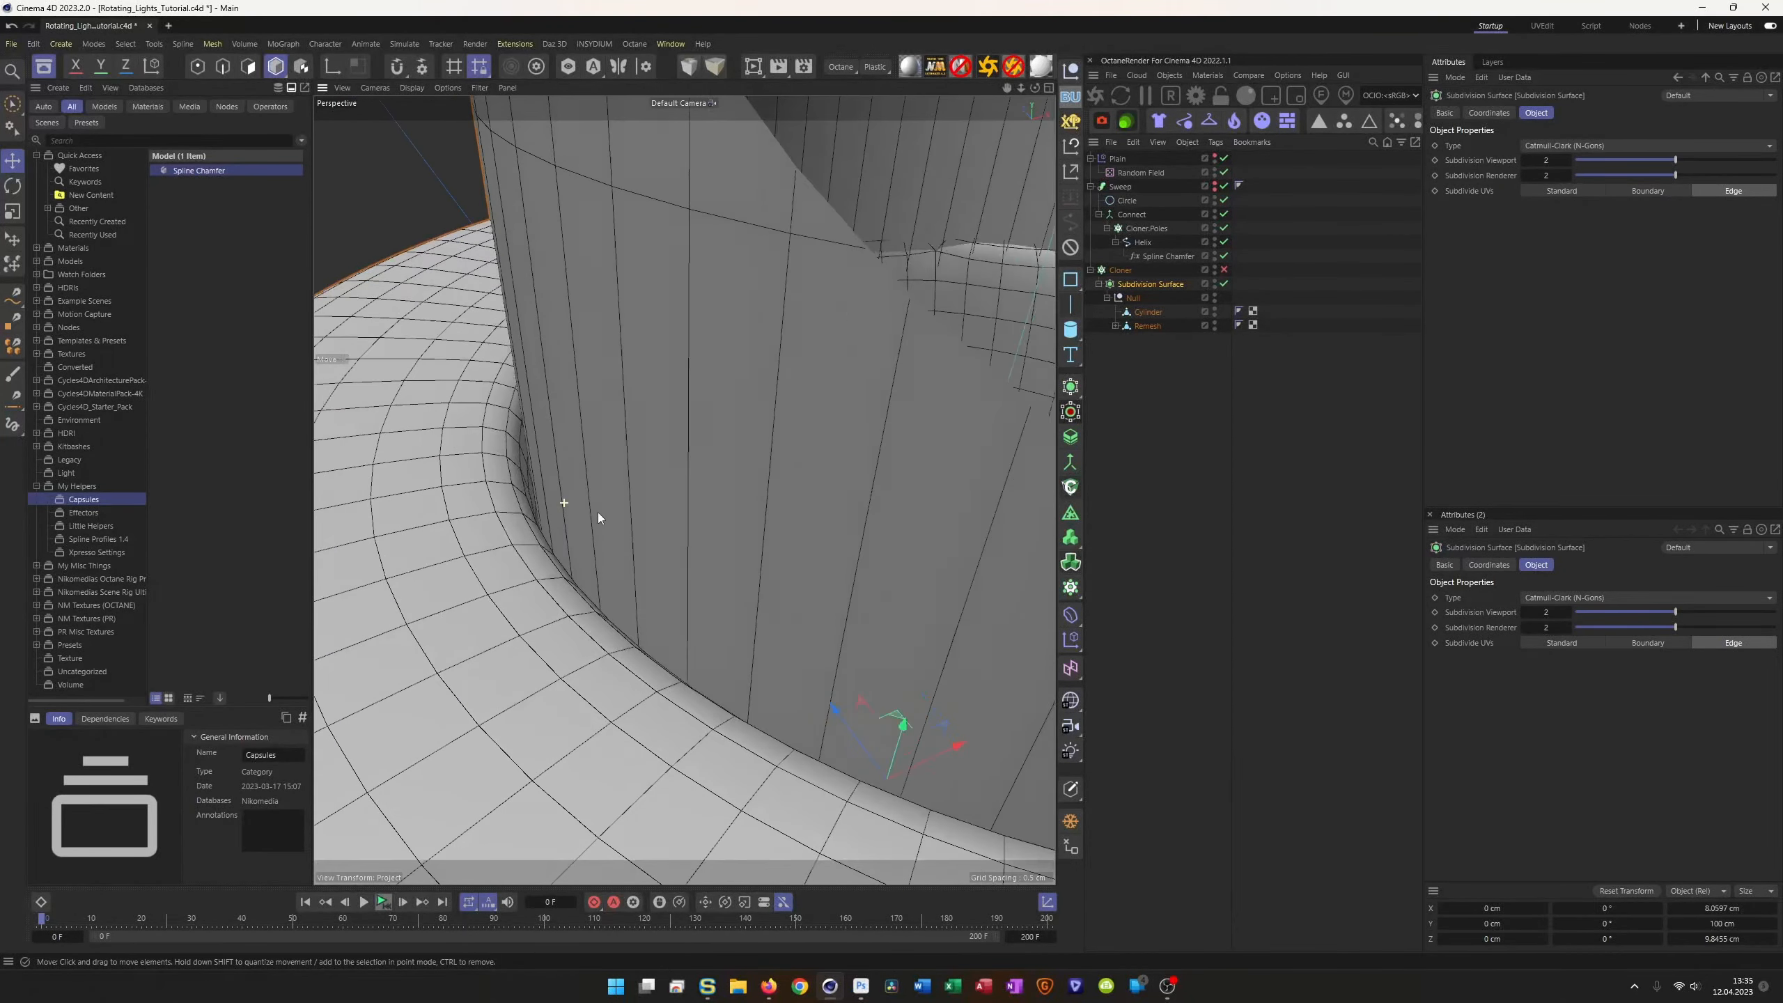
scroll(571, 550, "down", 10)
scroll(797, 143, "up", 4)
Step: Inspect the subdivided light cylinder's upper end cap and the rounding of its rim
left_click_drag(768, 156, 811, 154, "alt")
right_click_drag(811, 155, 787, 211, "alt")
middle_click_drag(780, 335, 722, 287, "alt")
right_click_drag(712, 166, 733, 164, "alt")
middle_click_drag(732, 164, 716, 504, "alt")
right_click_drag(678, 367, 807, 302, "alt")
left_click_drag(706, 379, 638, 318, "alt")
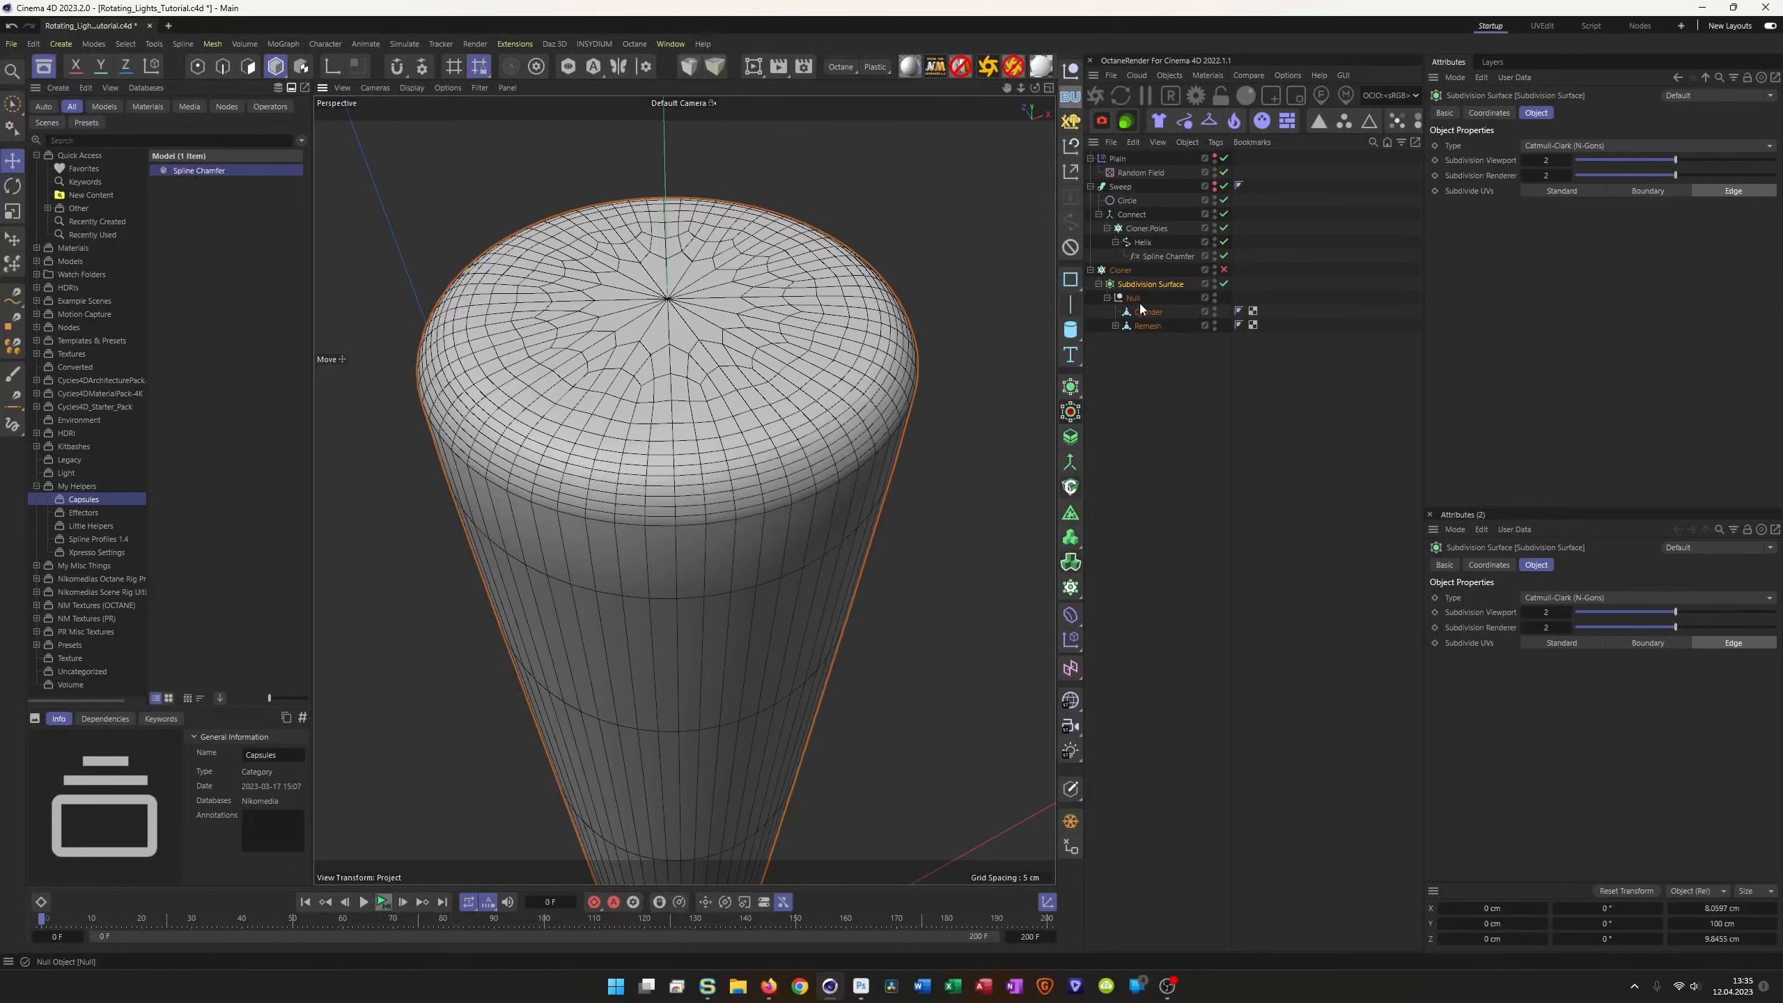
Step: Disable the Subdivision Surface and delete the triangle-fan polygons of the light cylinder's upper end cap
left_click(1224, 284)
scroll(741, 316, "down", 3)
mouse_move(719, 316)
left_mouse_down("alt")
mouse_move(741, 342)
mouse_move(744, 313)
left_mouse_up("alt")
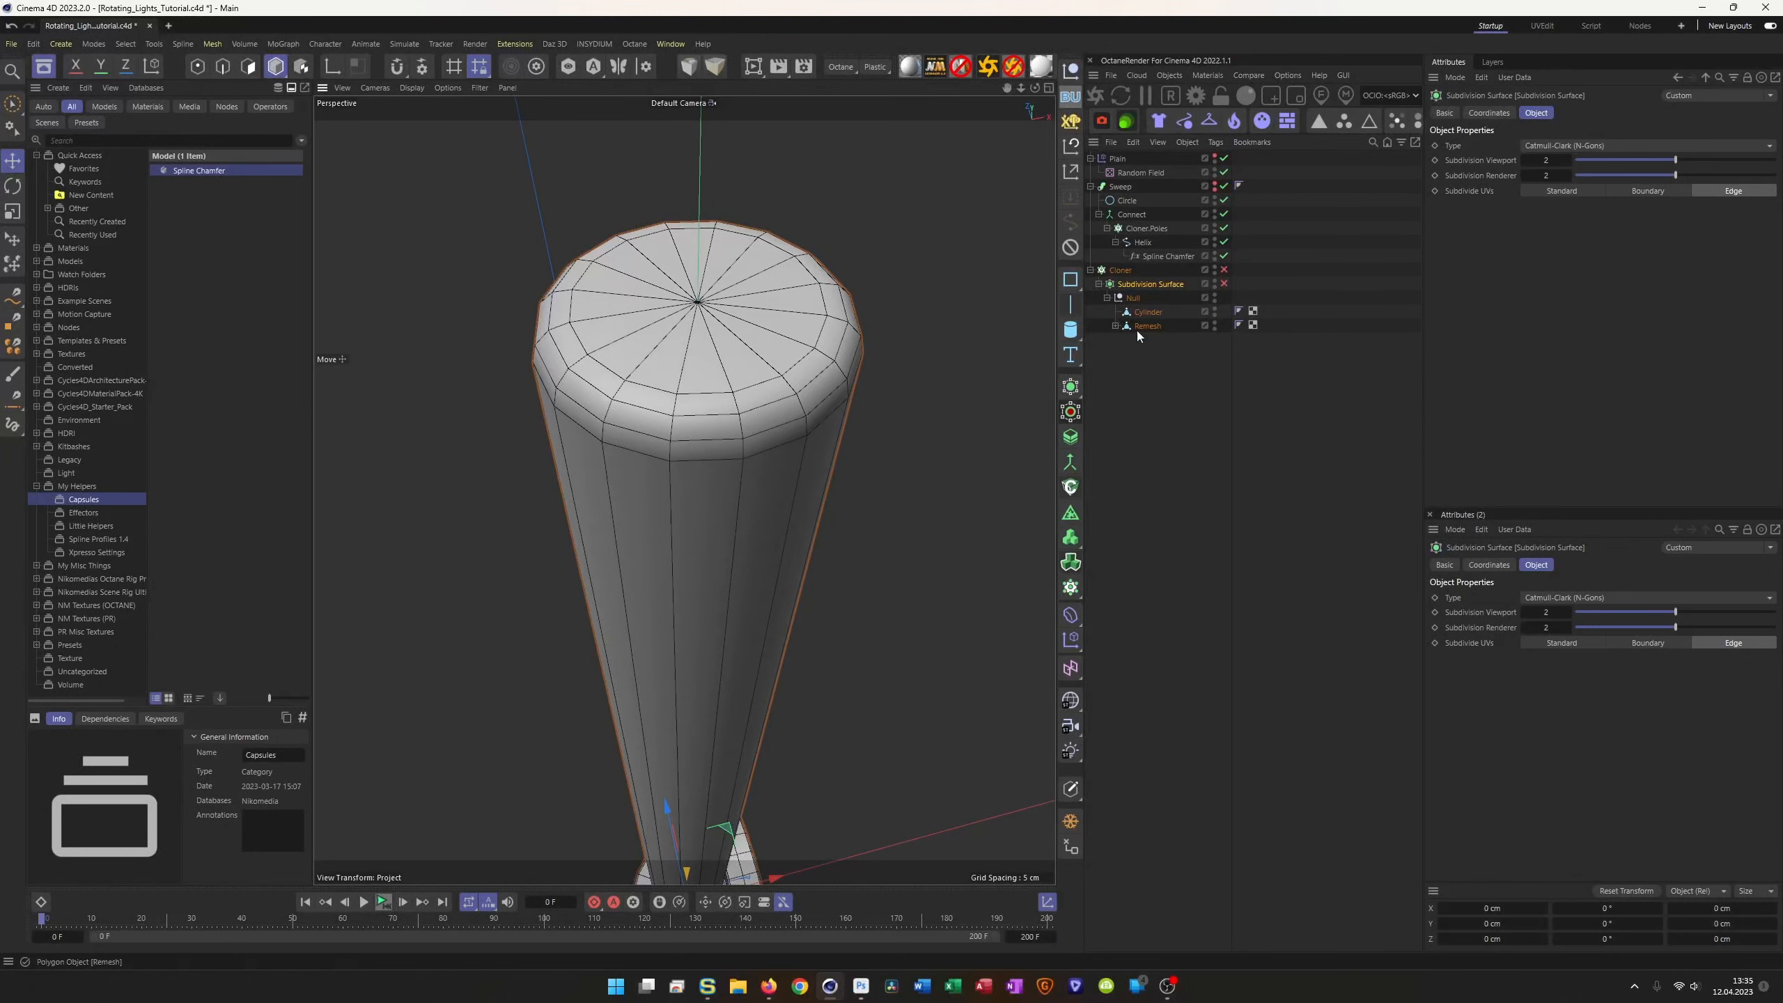
left_click(1163, 317)
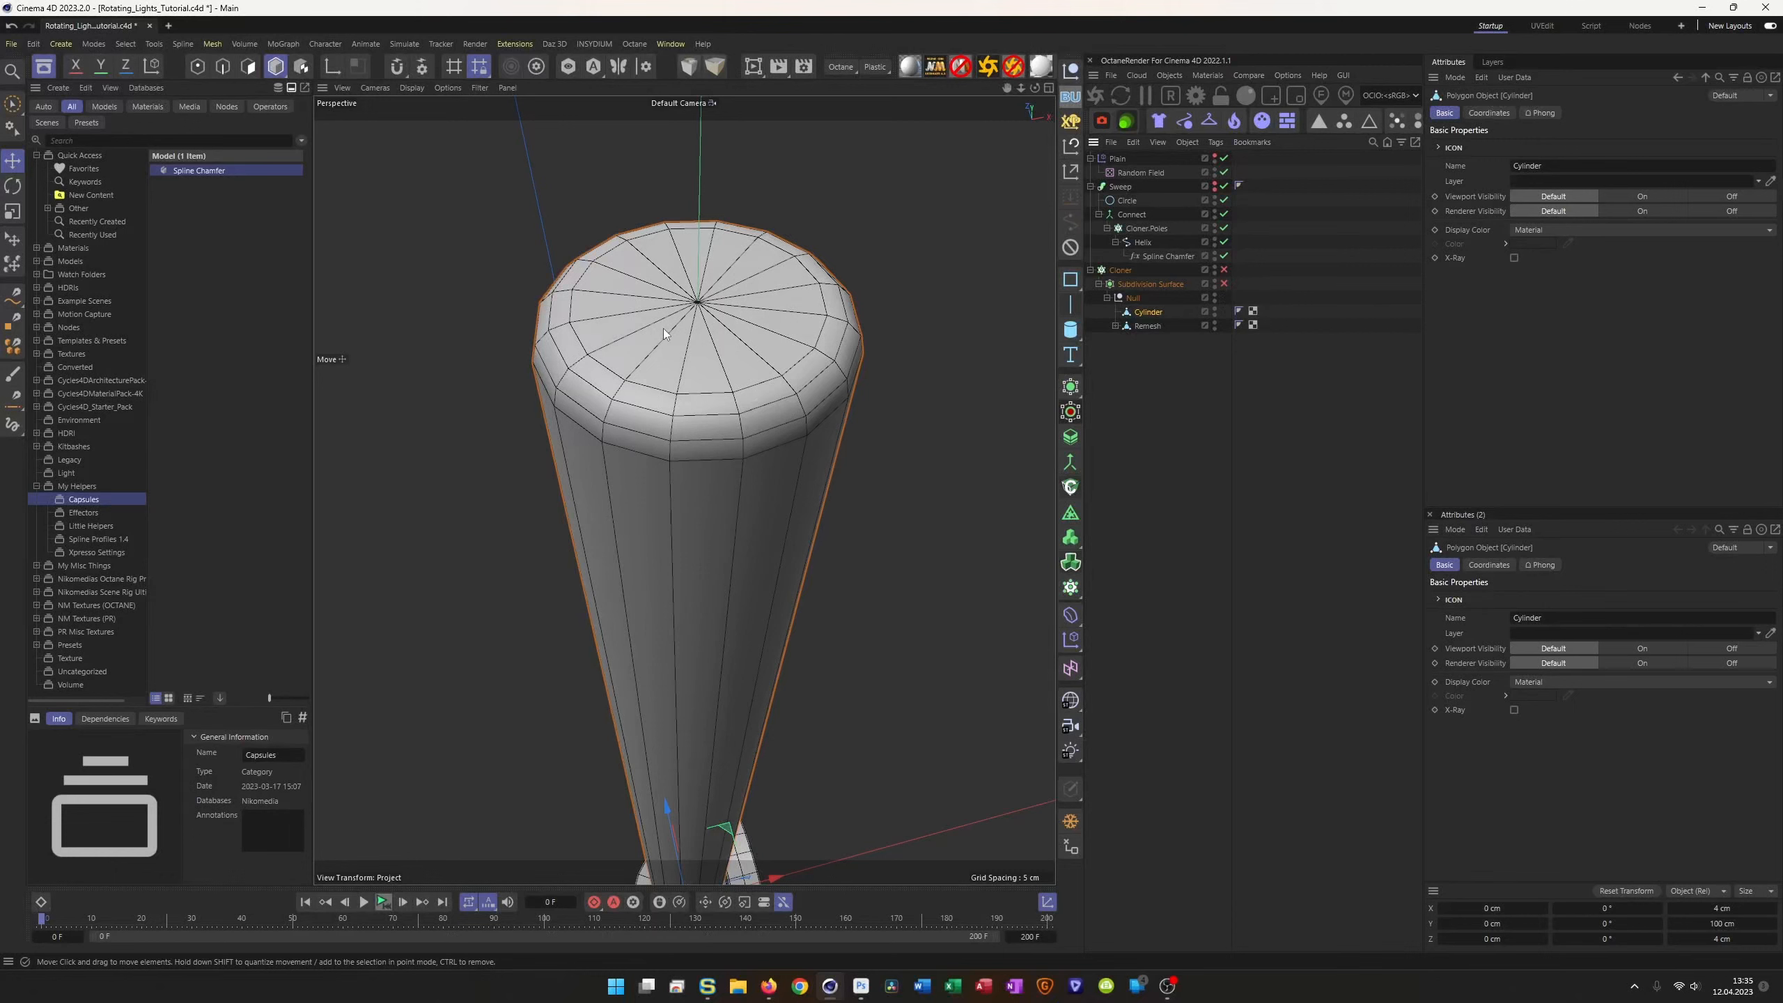
key("Return")
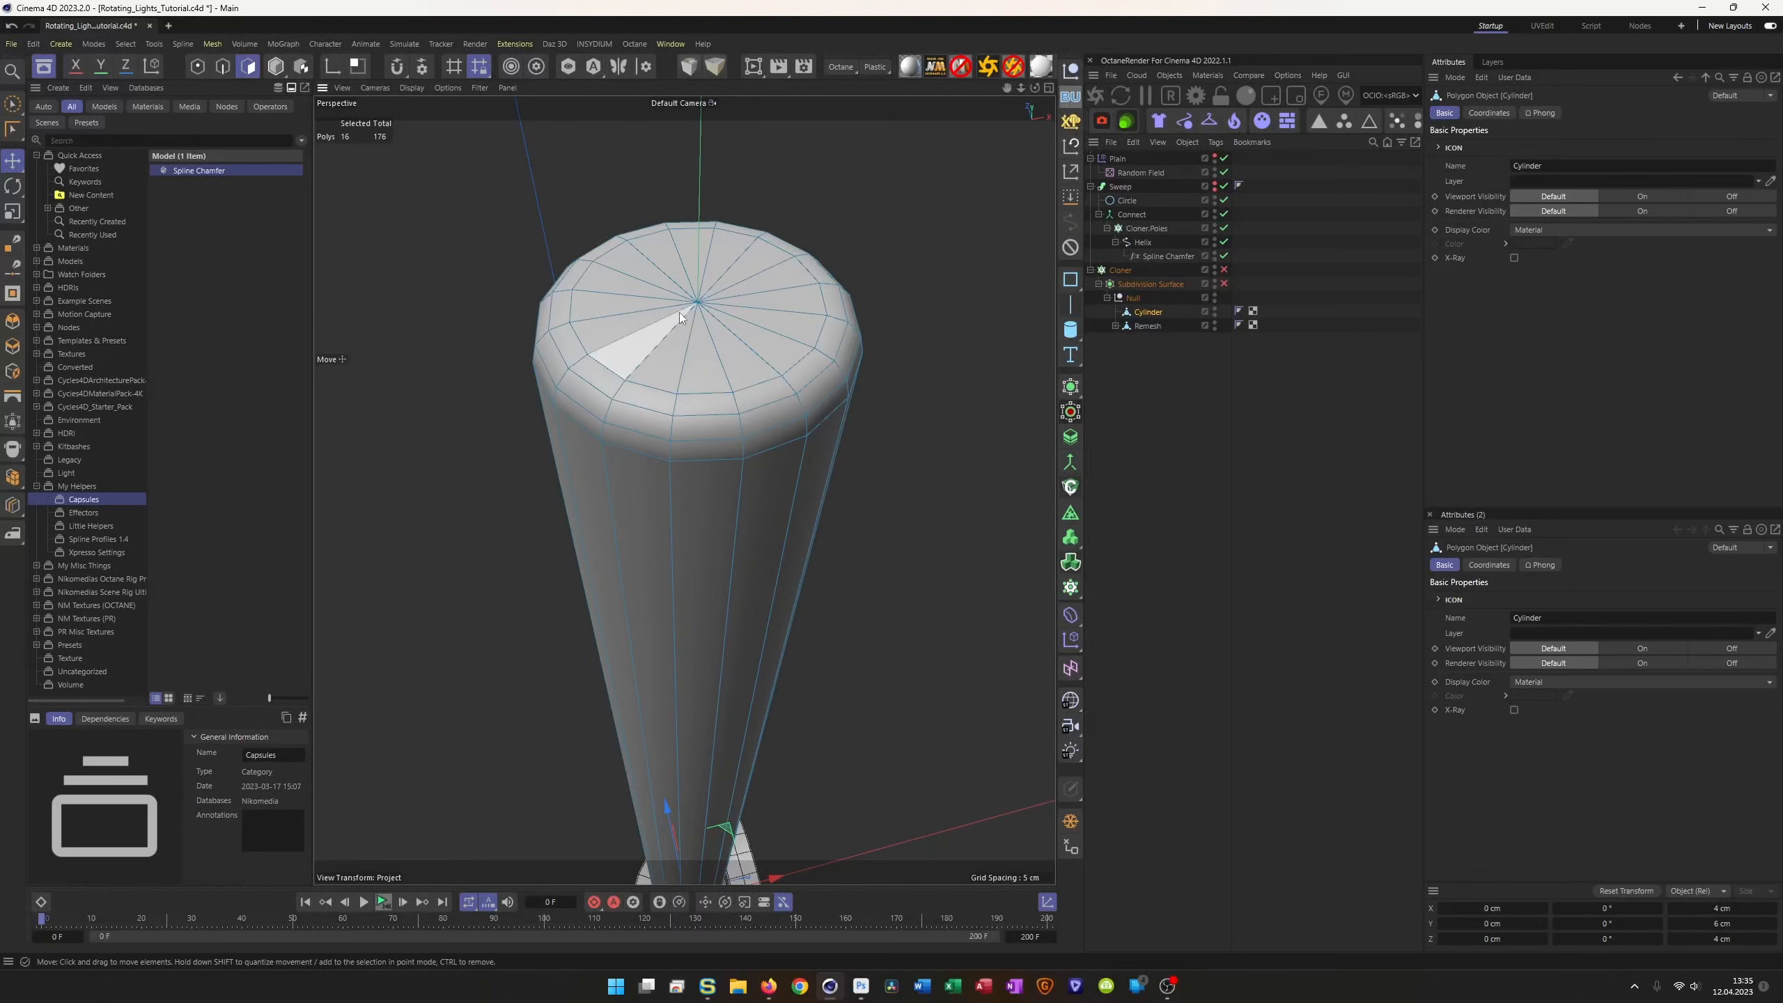
key("9")
mouse_move(680, 312)
left_mouse_down()
mouse_move(691, 302)
mouse_move(733, 344)
left_mouse_up()
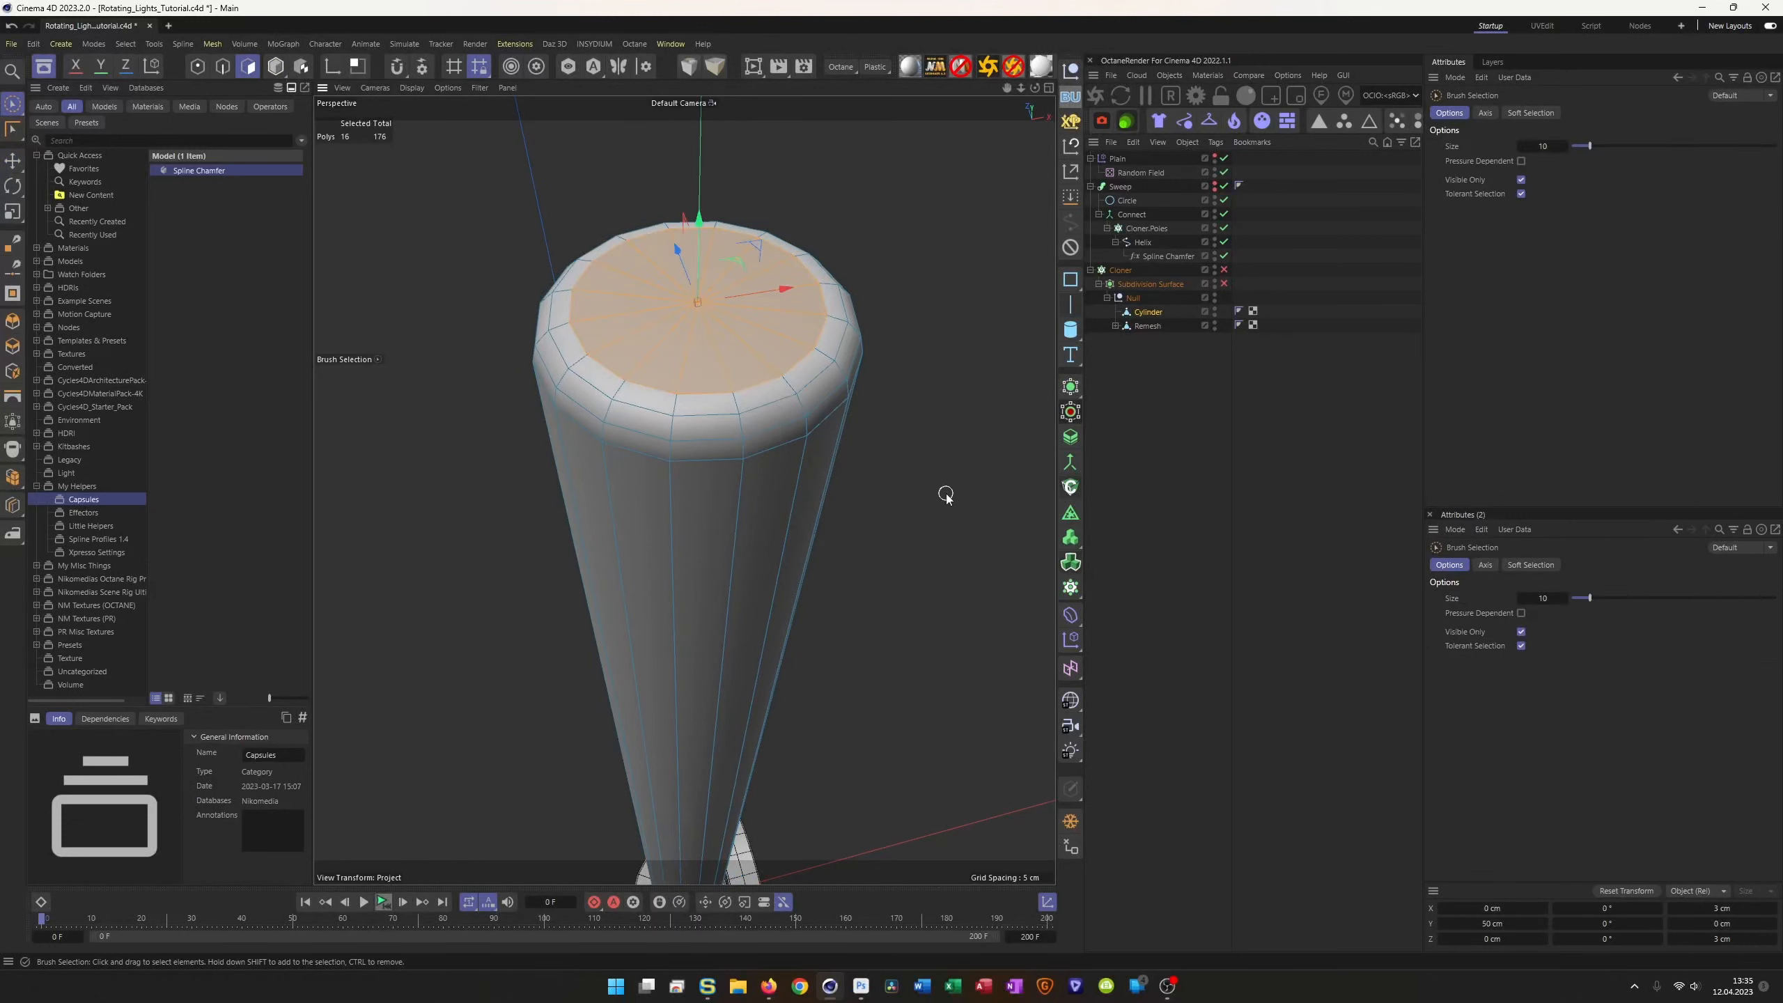
key("Delete")
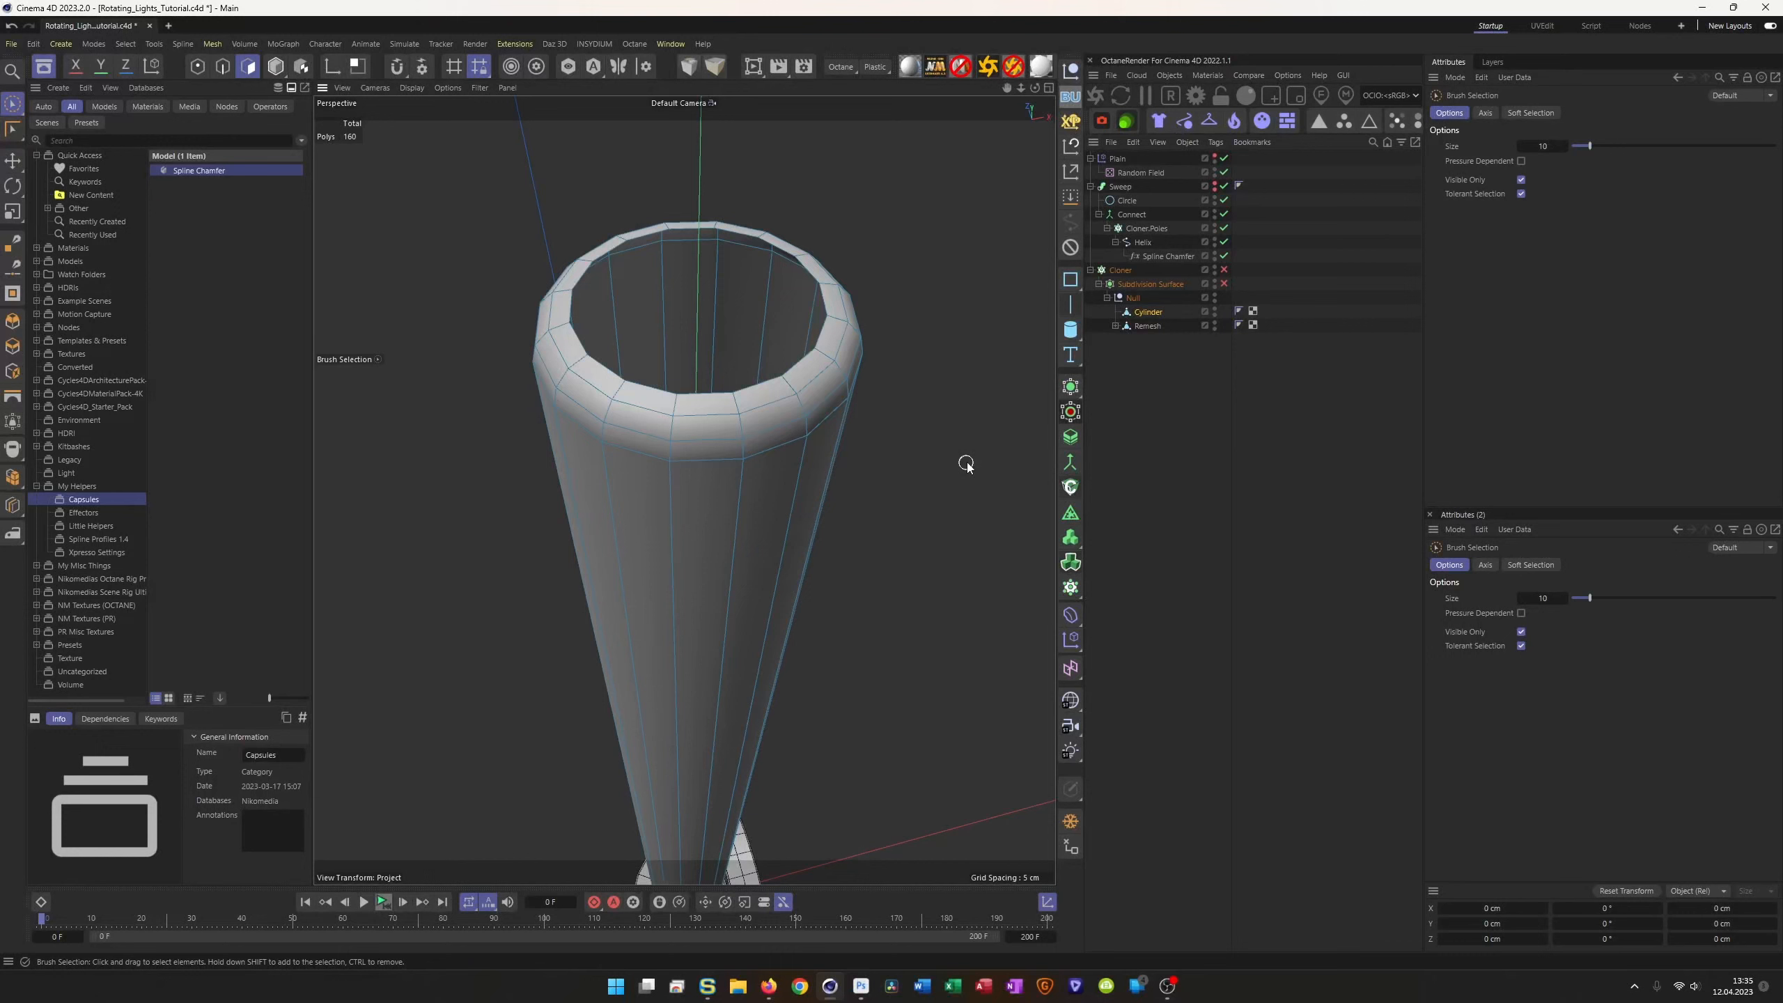
Step: Fill the cylinder's upper opening using Close Polygon Hole with polygon type Grid, and check the cap briefly with subdivision enabled
key("m")
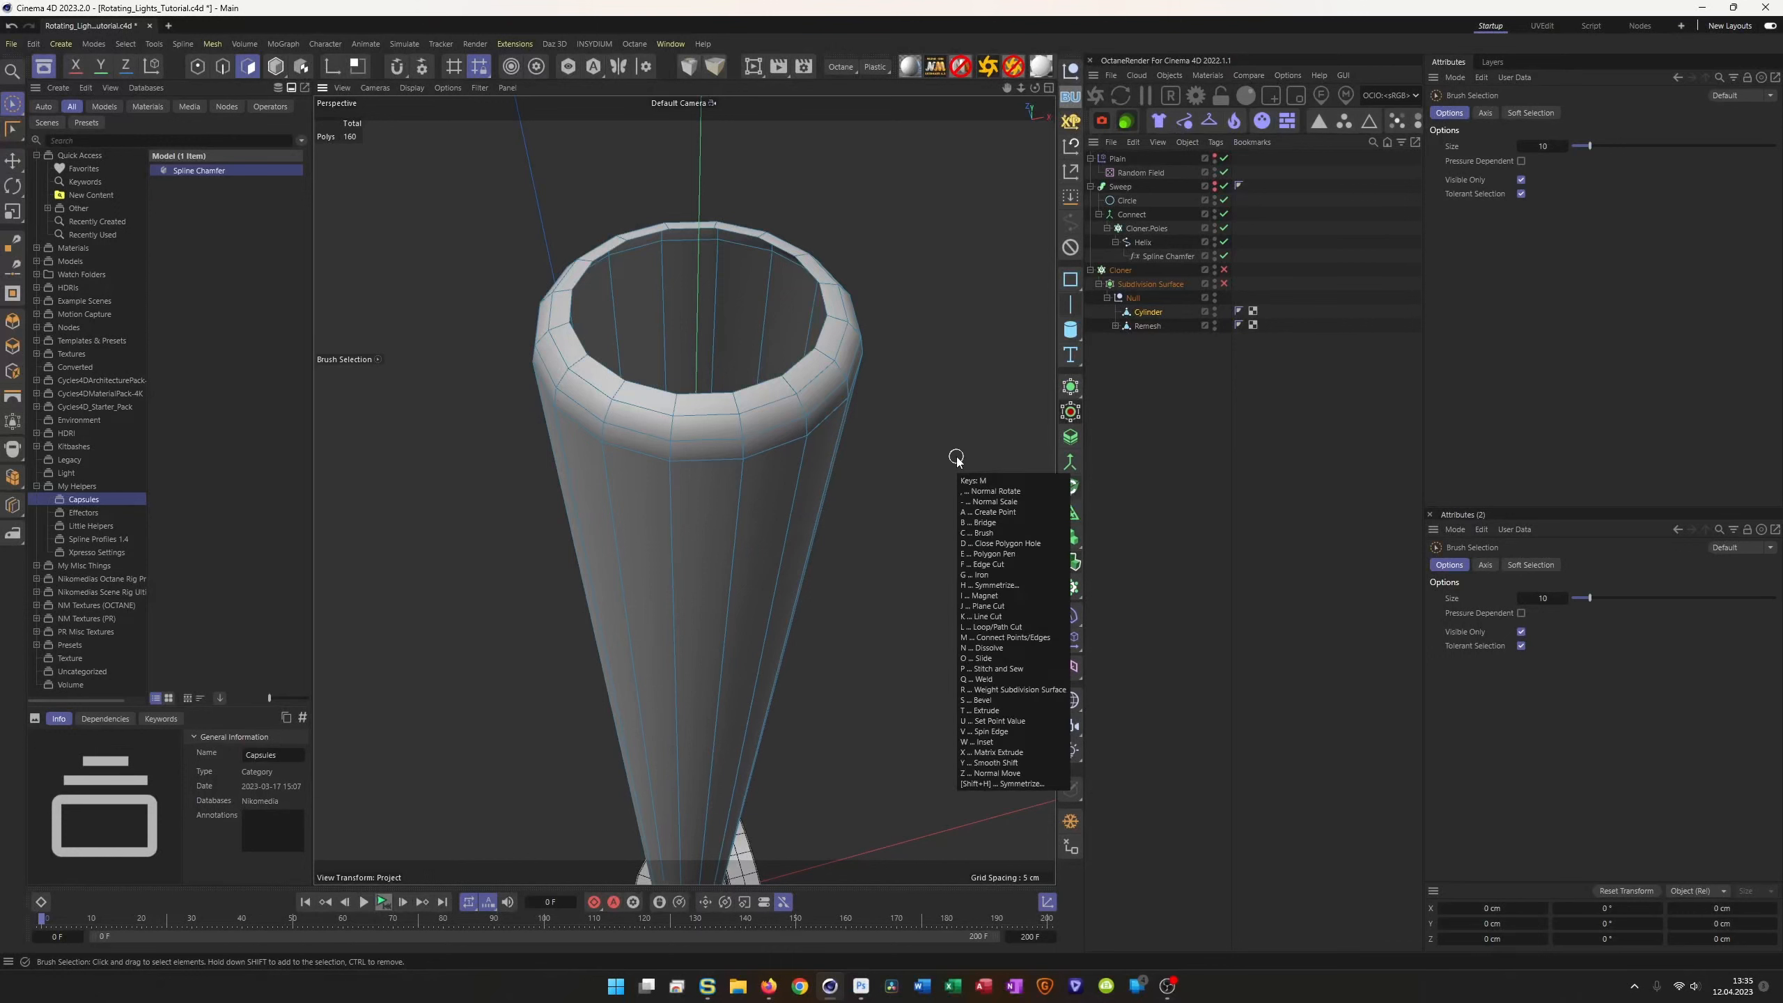
key("d")
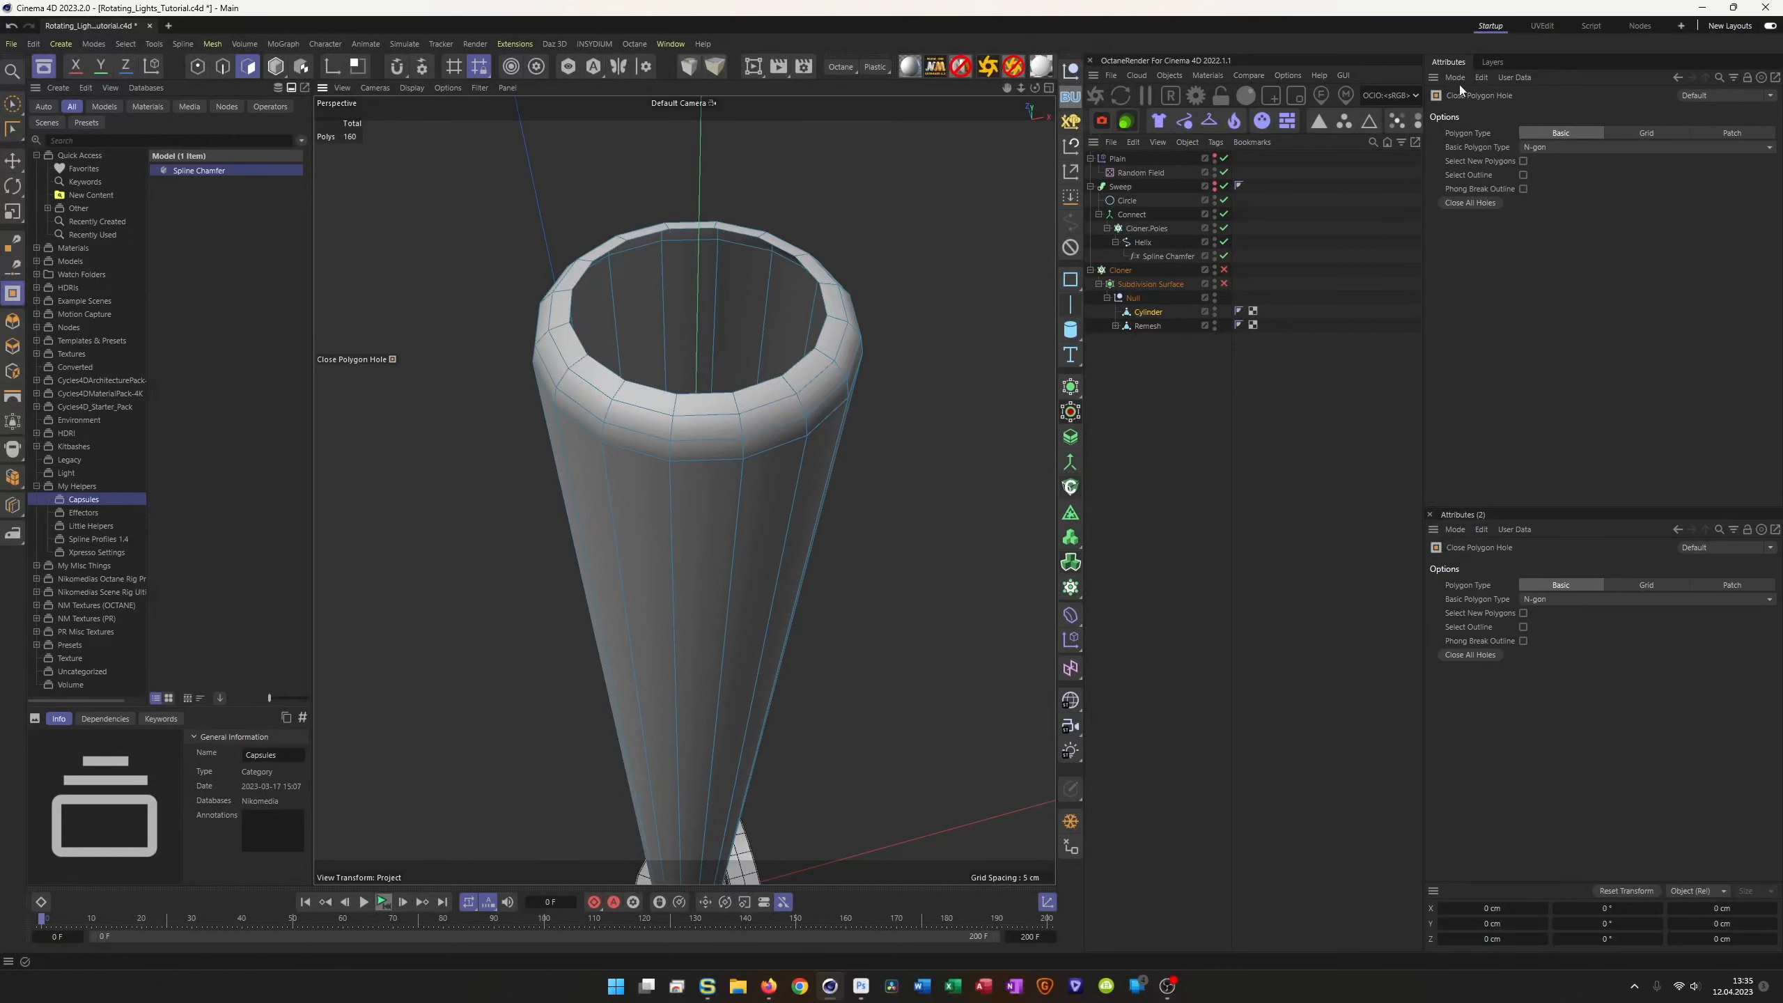
left_click(1654, 132)
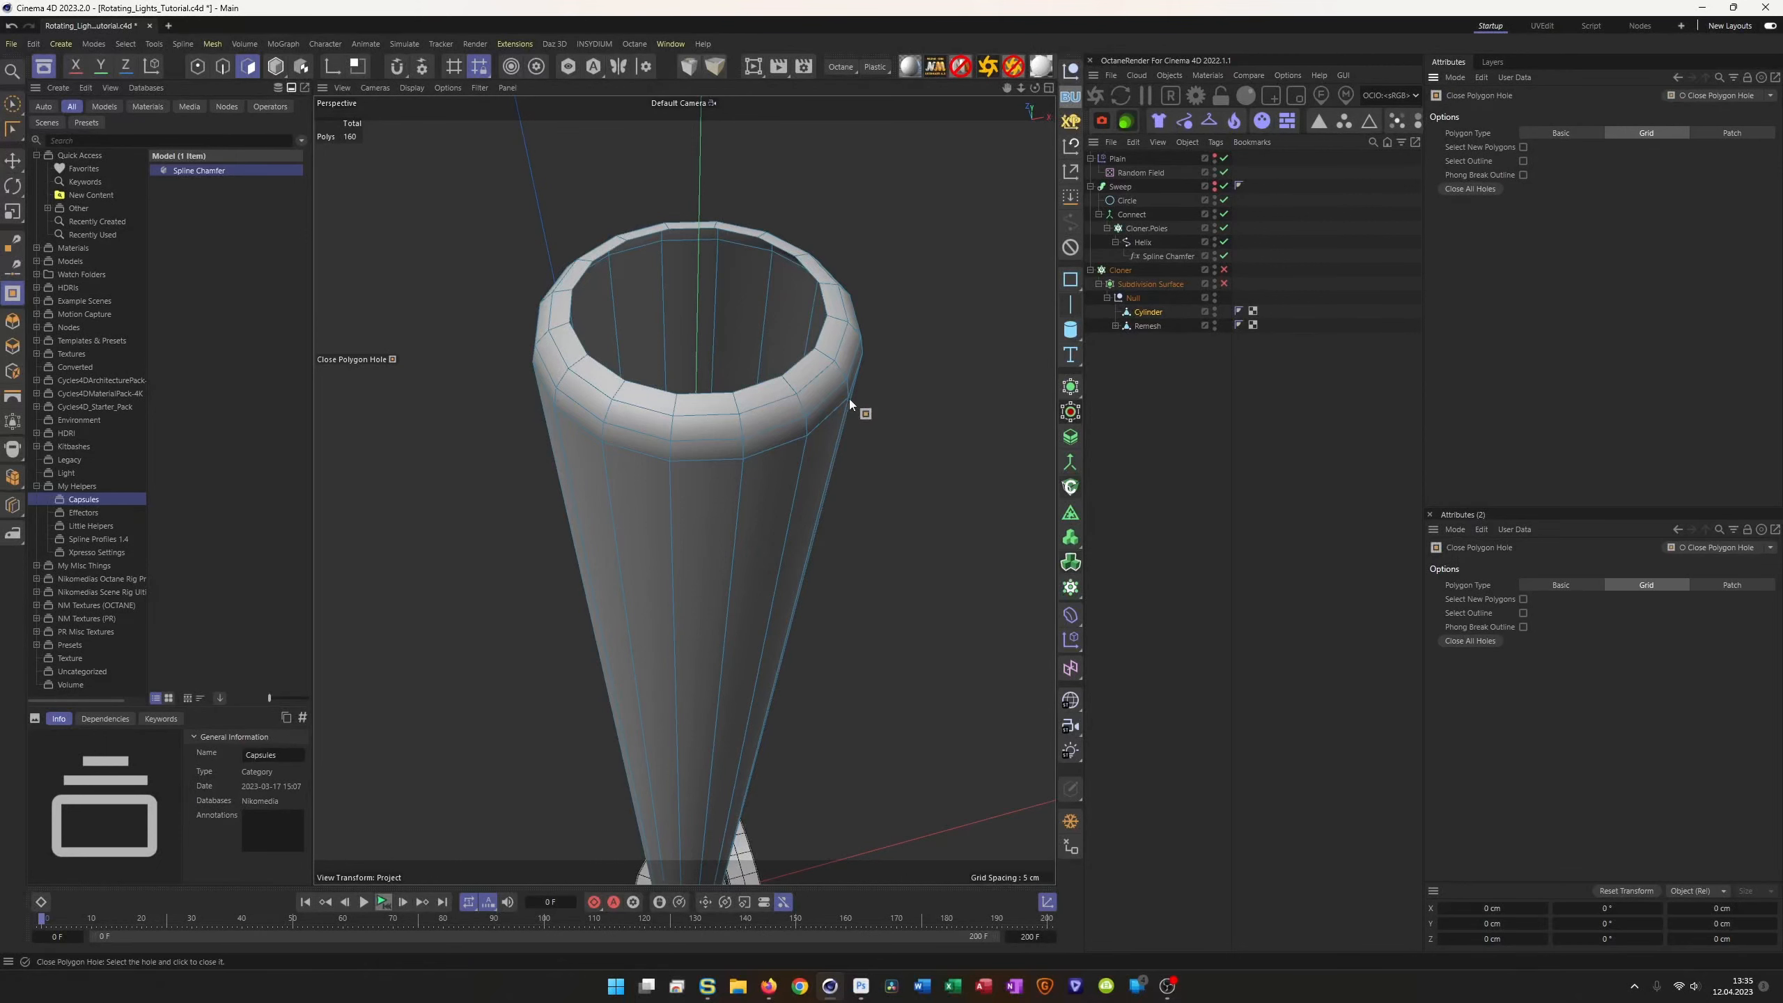
left_click(796, 368)
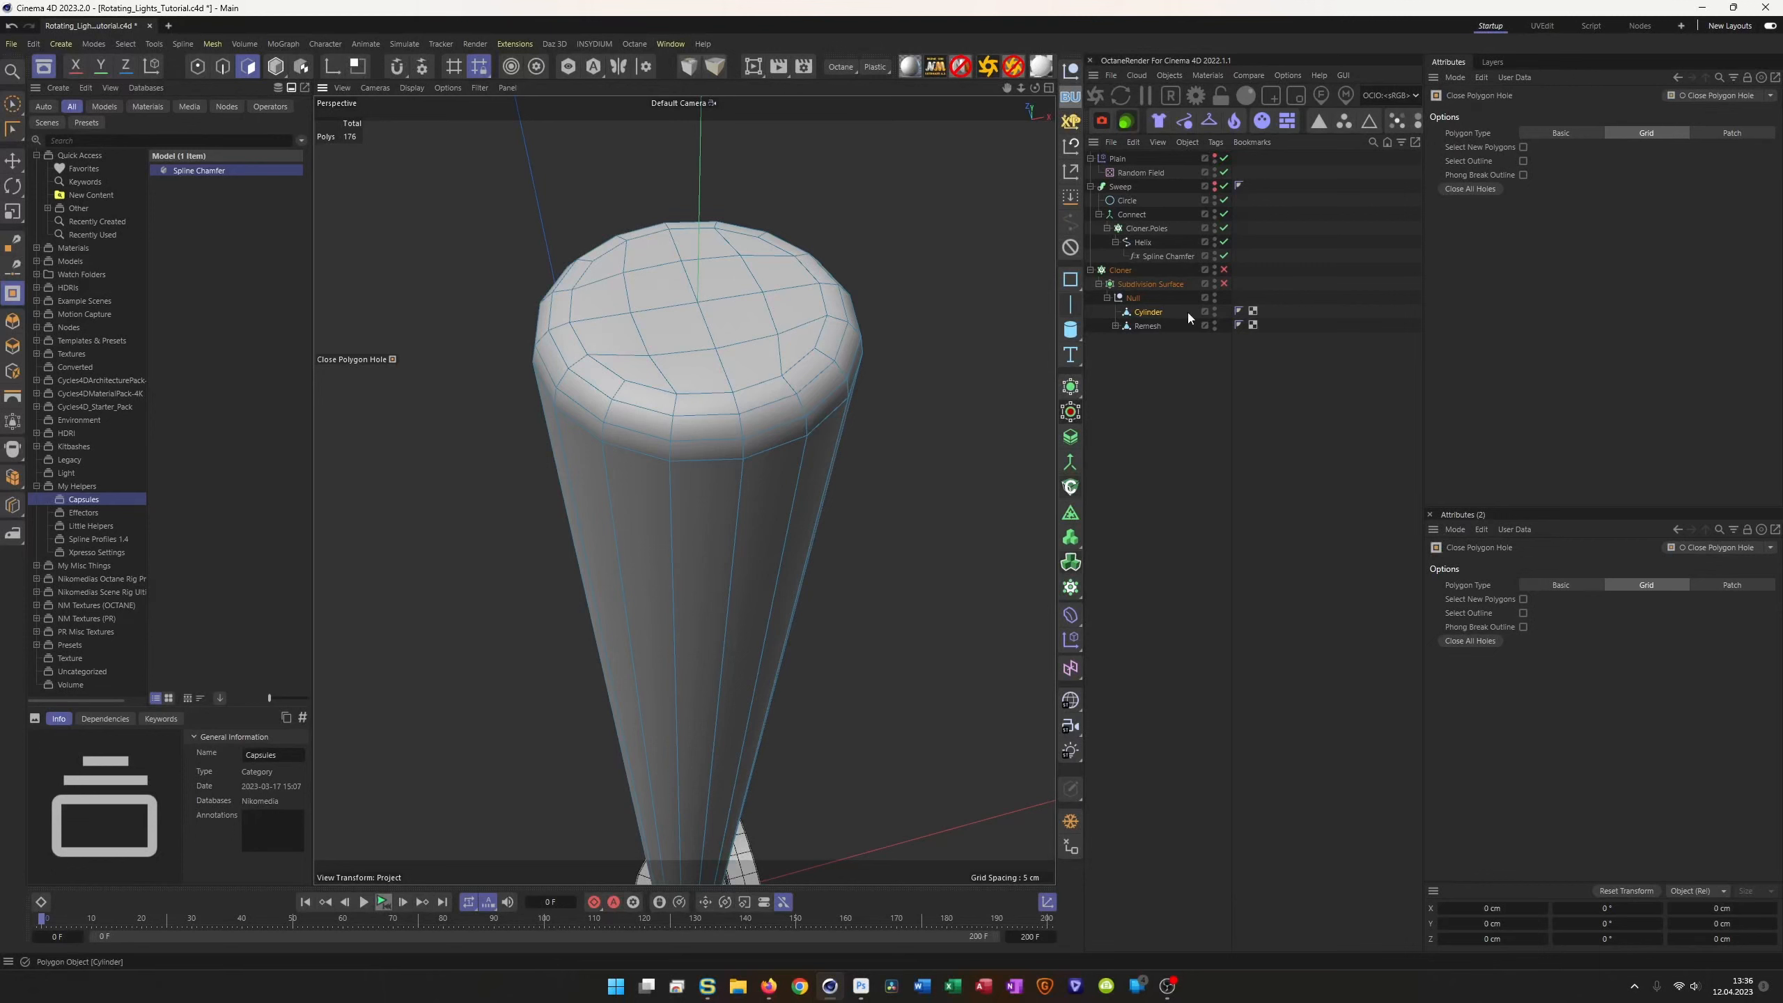
left_click(1224, 283)
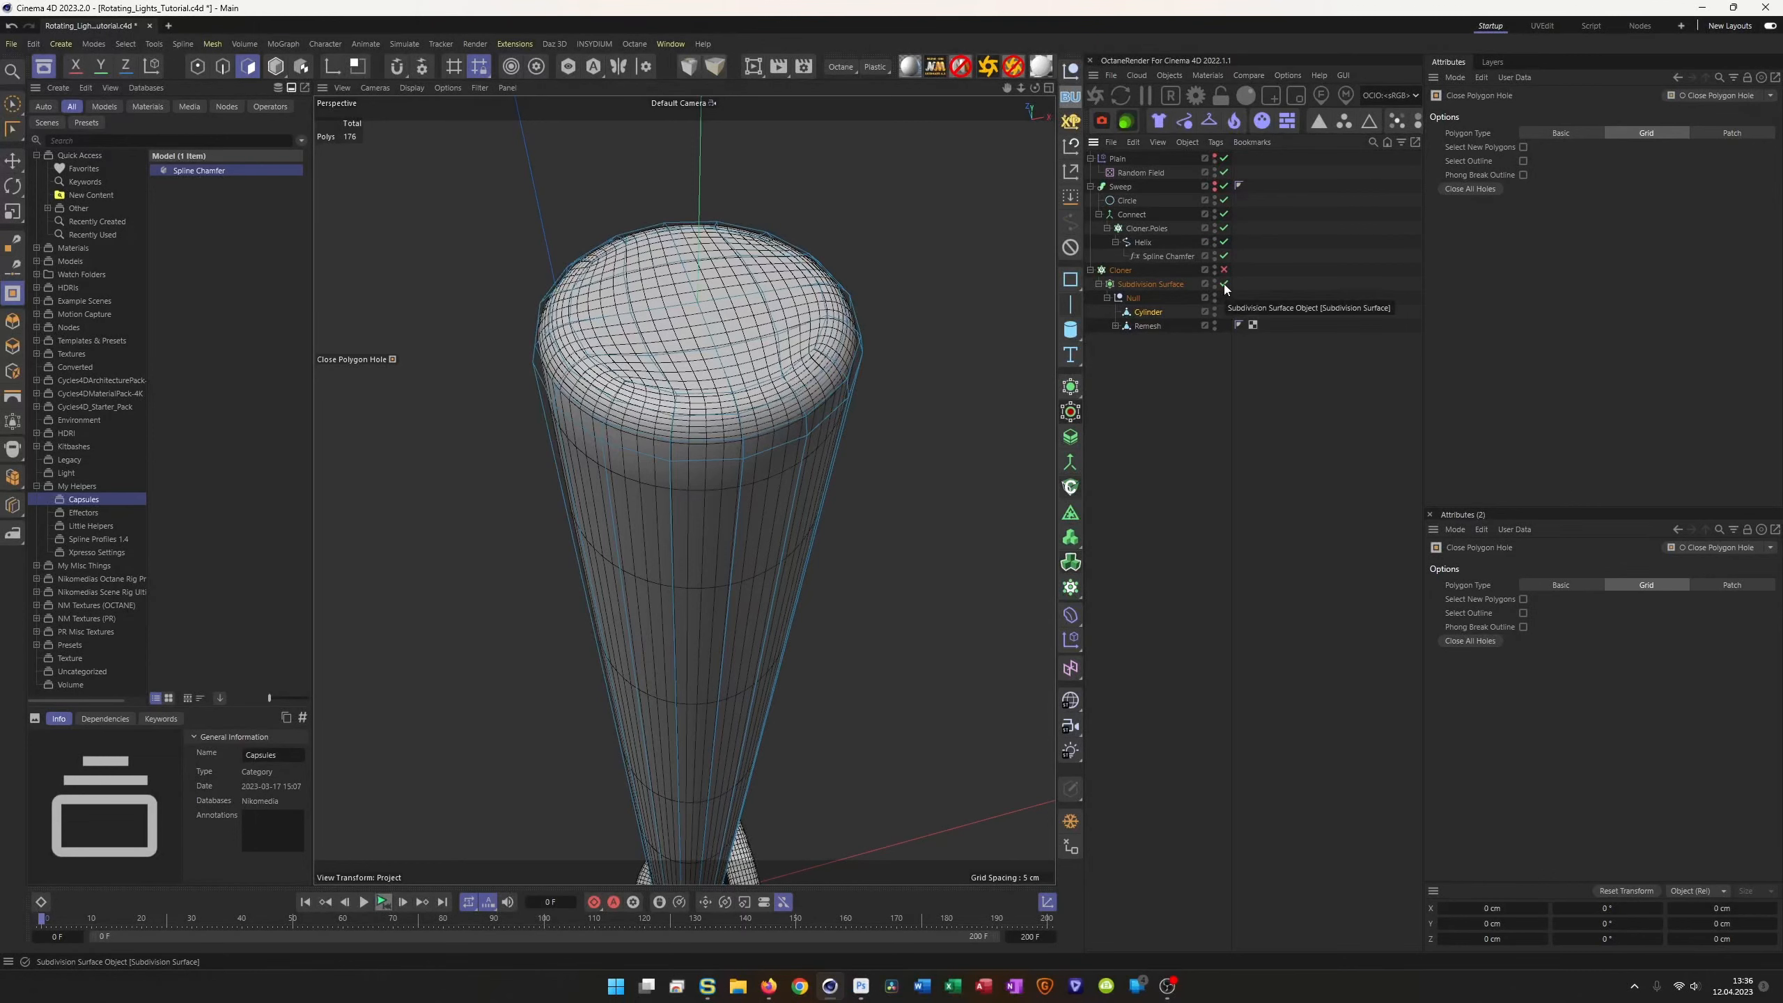
left_click(1224, 283)
Step: Delete the triangle-fan polygons of the light cylinder's lower end cap
scroll(702, 548, "down", 5)
left_click_drag(666, 611, 691, 552, "alt")
right_click_drag(677, 681, 799, 572, "alt")
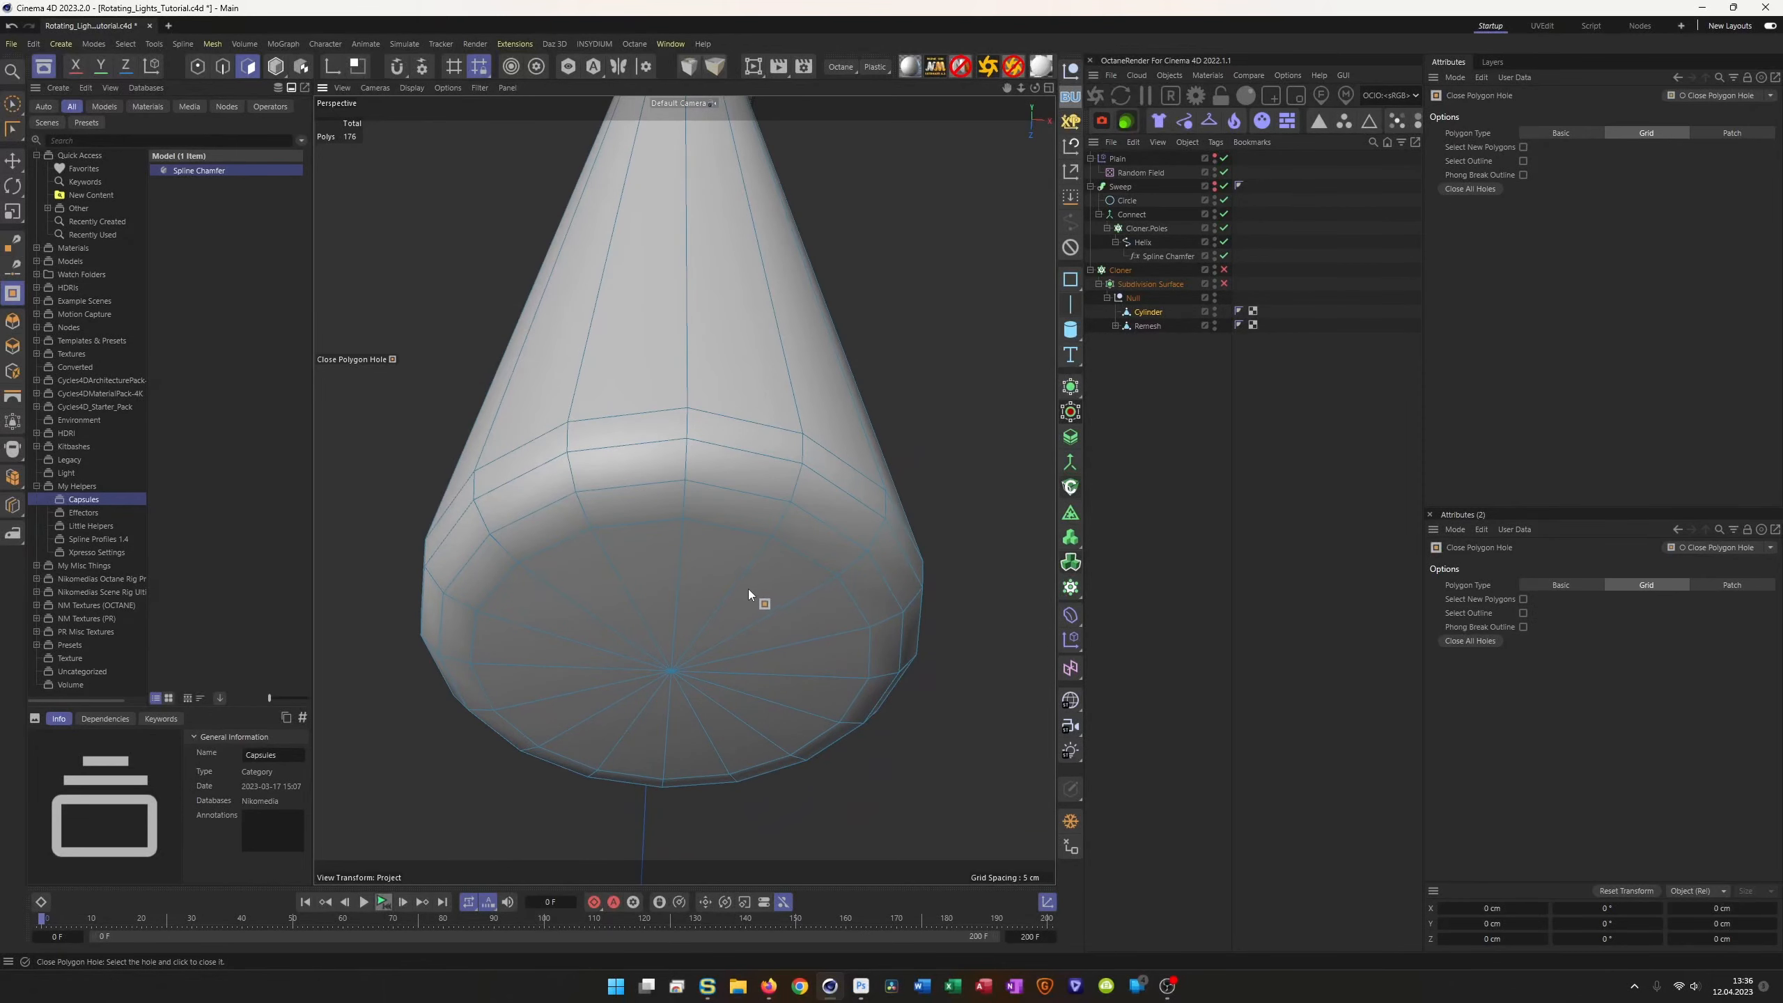
key("space")
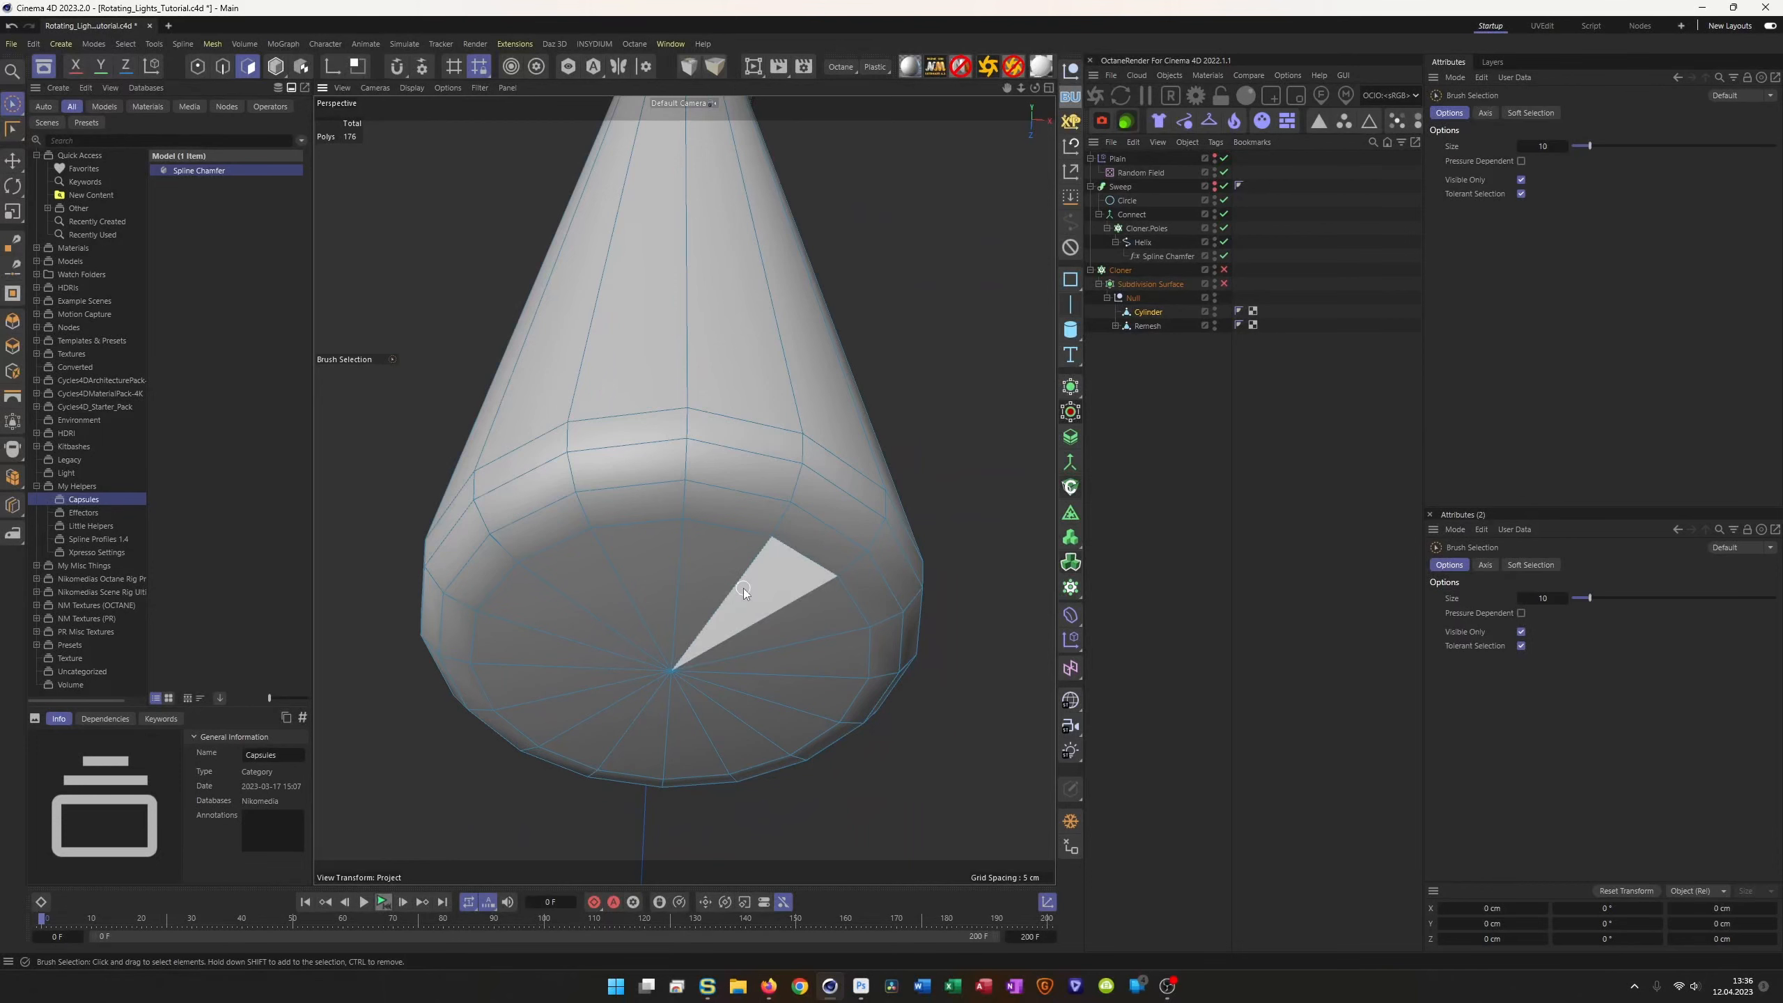
mouse_move(744, 588)
left_mouse_down()
mouse_move(686, 674)
mouse_move(674, 648)
left_mouse_up()
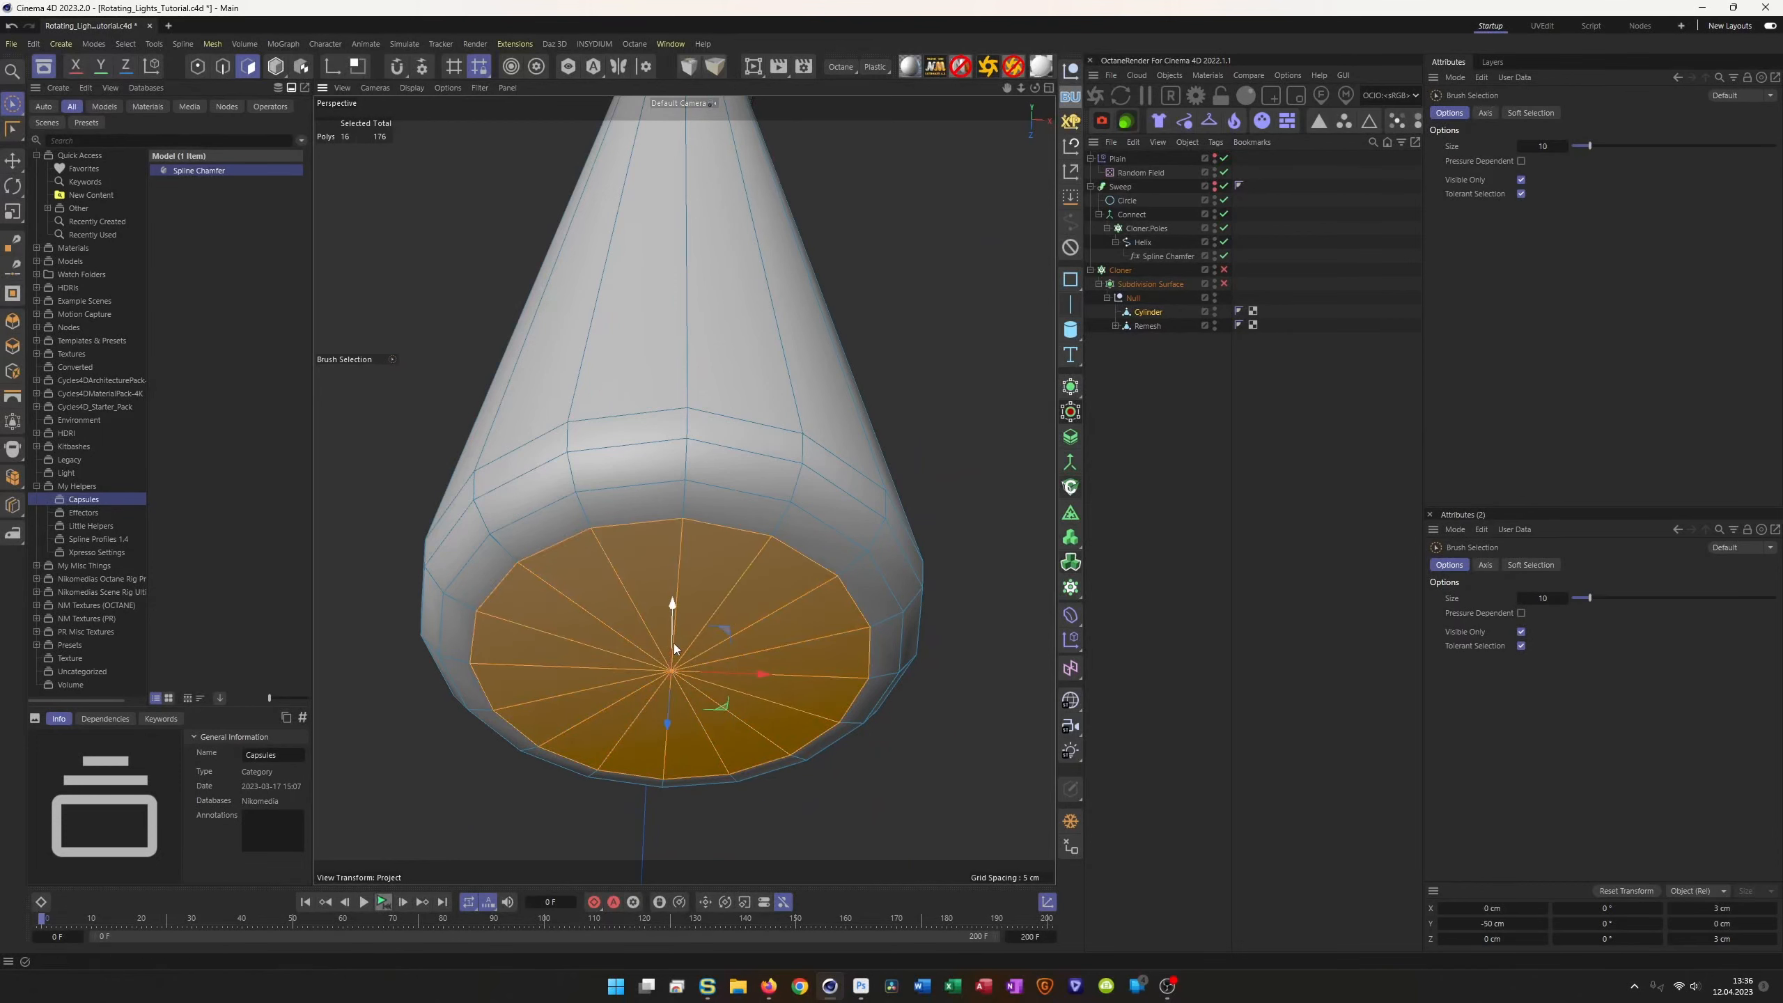
key("Delete")
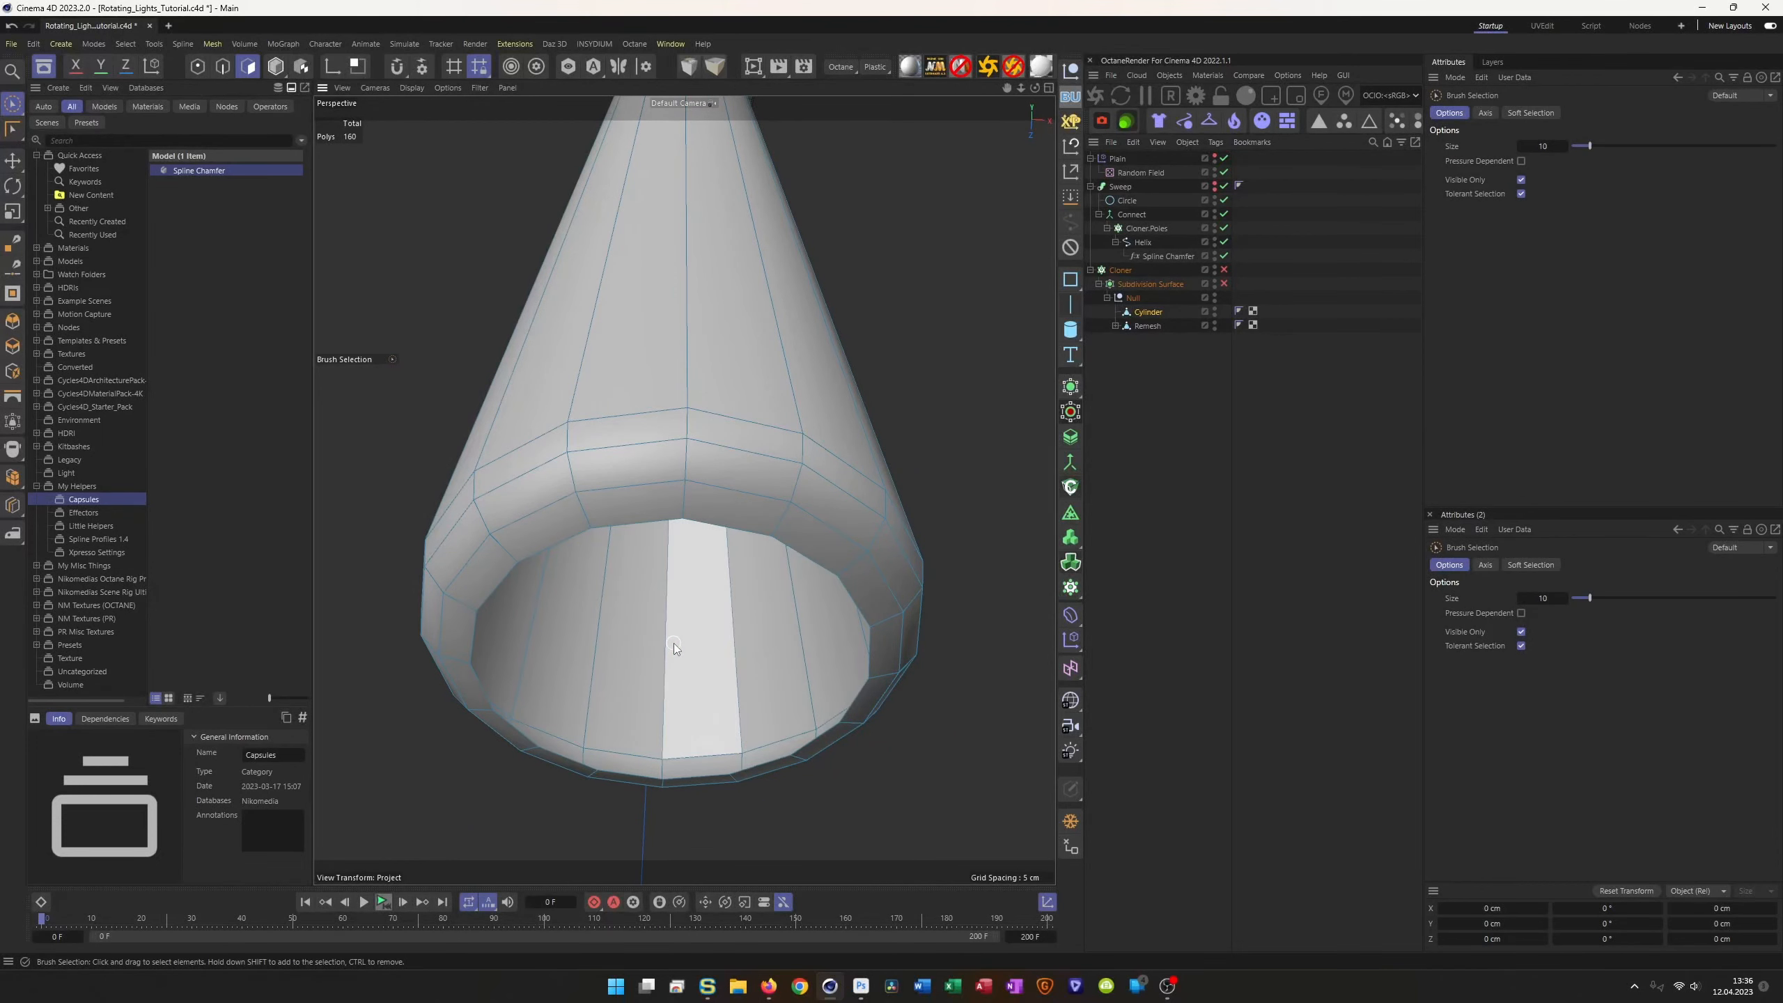
Step: Fill the light cylinder's lower opening with a Grid-type polygon patch
key("space")
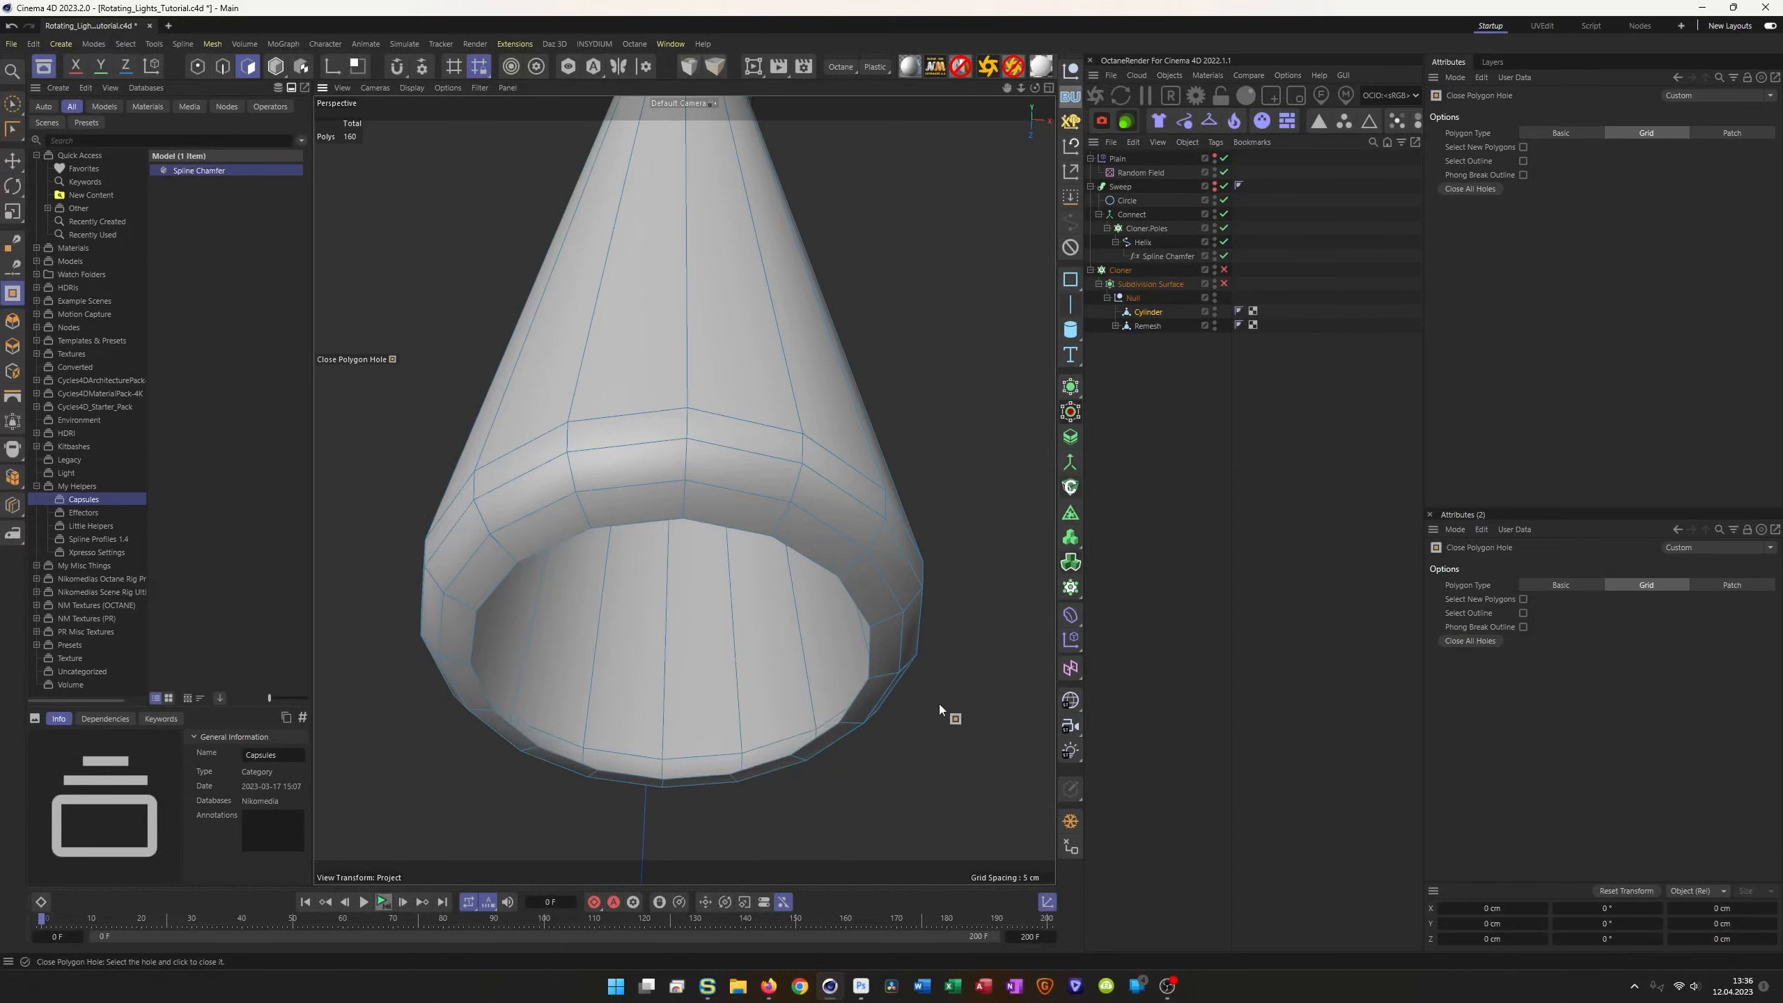
left_click(858, 596)
scroll(722, 573, "down", 5)
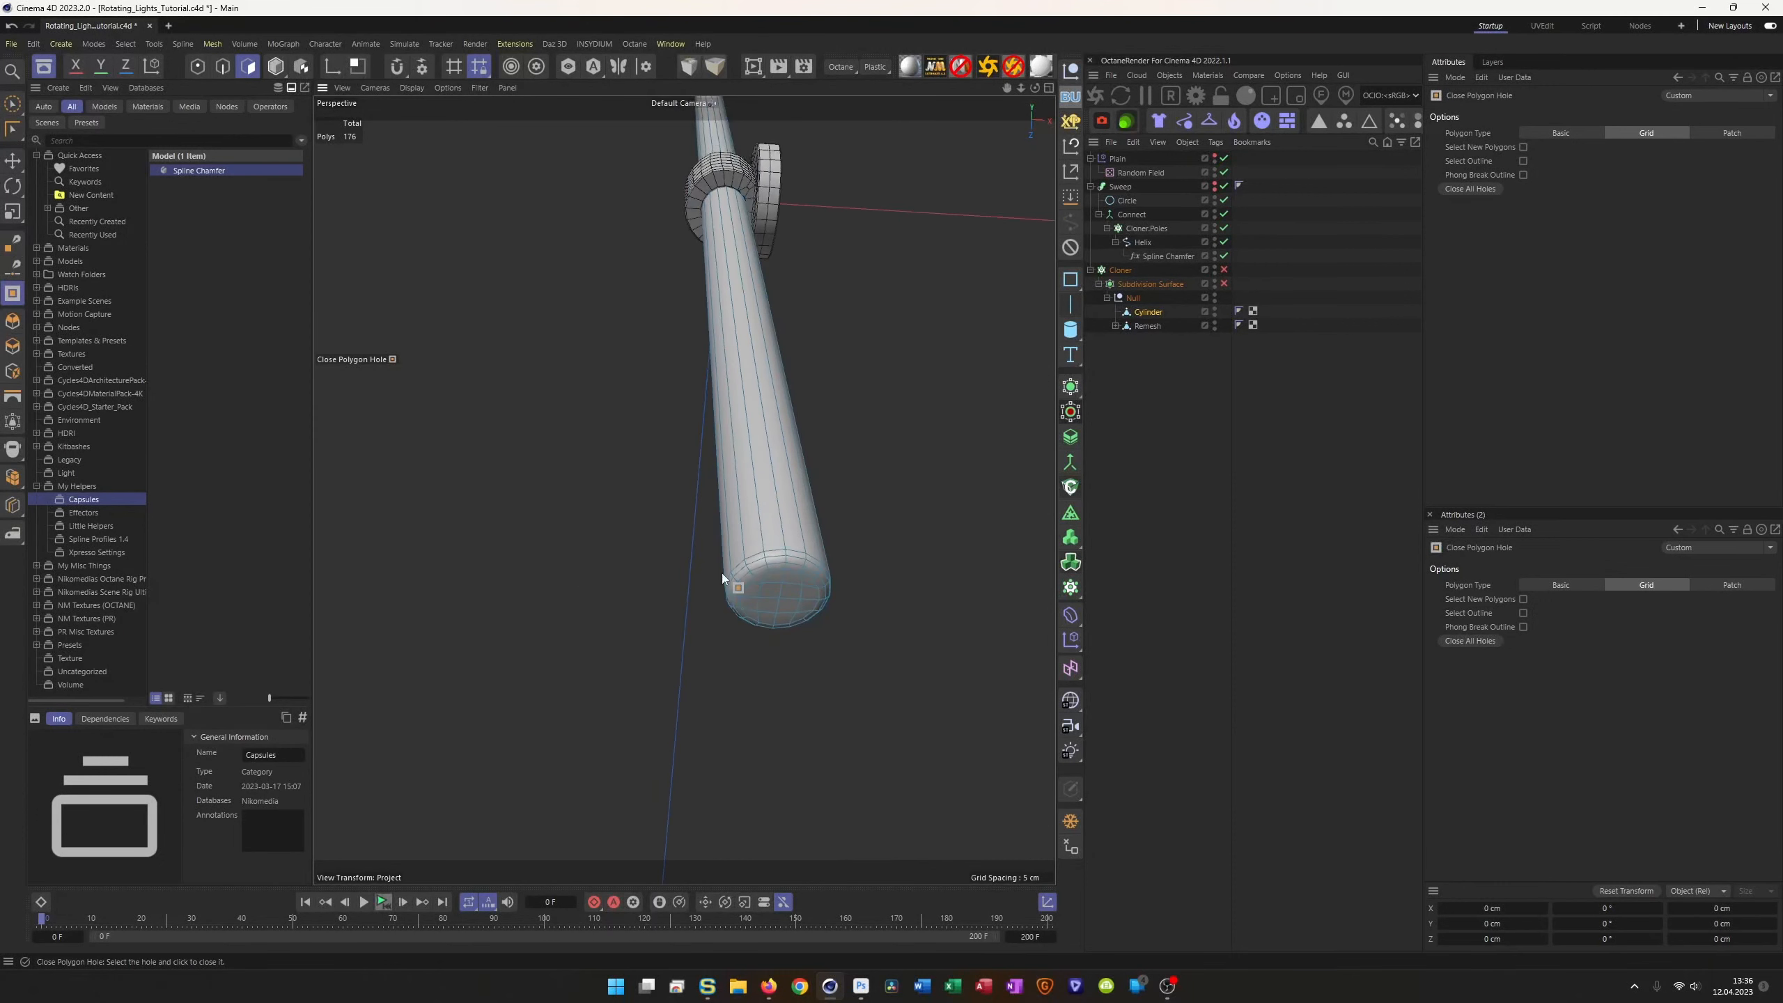
Step: Return to object mode, show the pole Sweep in the viewport, and enable the Subdivision Surface and the light Cloner
left_click_drag(861, 480, 764, 262, "alt")
middle_click_drag(764, 262, 704, 578, "alt")
key("Return")
left_click_drag(707, 574, 624, 561, "alt")
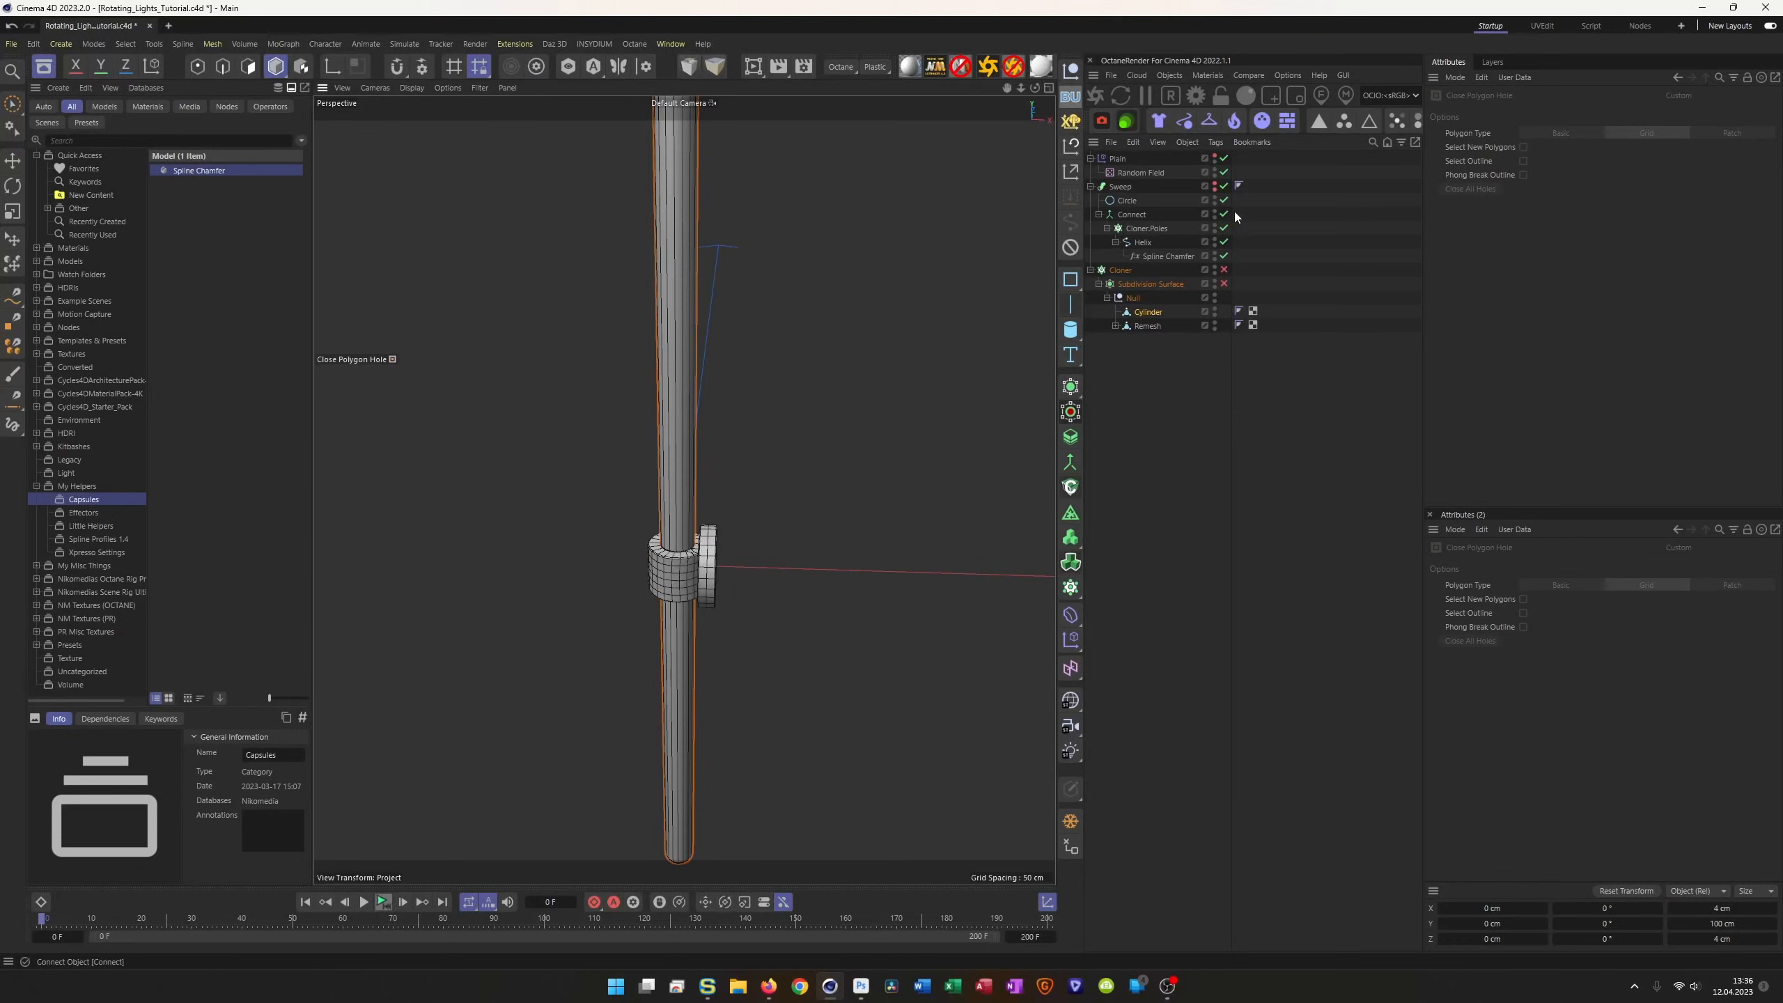
left_click(1215, 188, "alt")
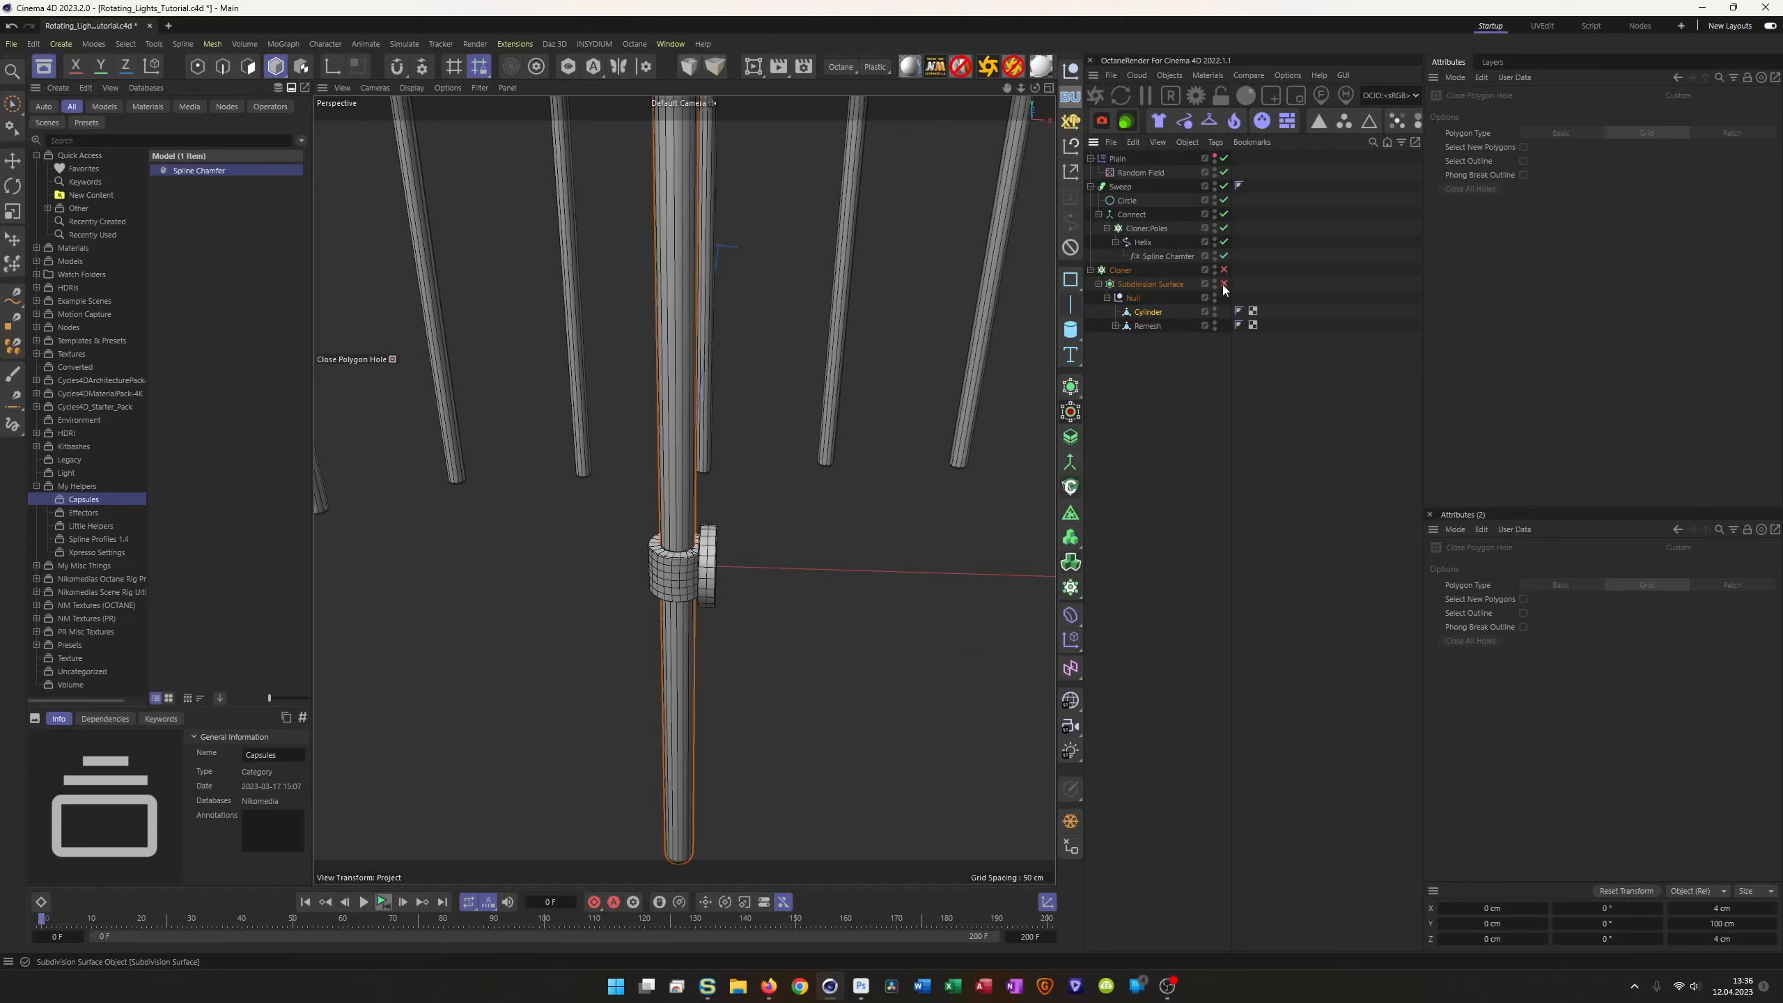
left_click_drag(1224, 282, 1224, 269)
Step: Set the light Cloner's transform P.X to -6.6 cm so the mount discs sit against the poles, checking the contact from several angles
right_click_drag(626, 496, 419, 558, "alt")
middle_click_drag(502, 474, 664, 746, "alt")
left_click_drag(670, 398, 704, 511, "alt")
right_click_drag(654, 499, 711, 481, "alt")
scroll(711, 485, "up", 6)
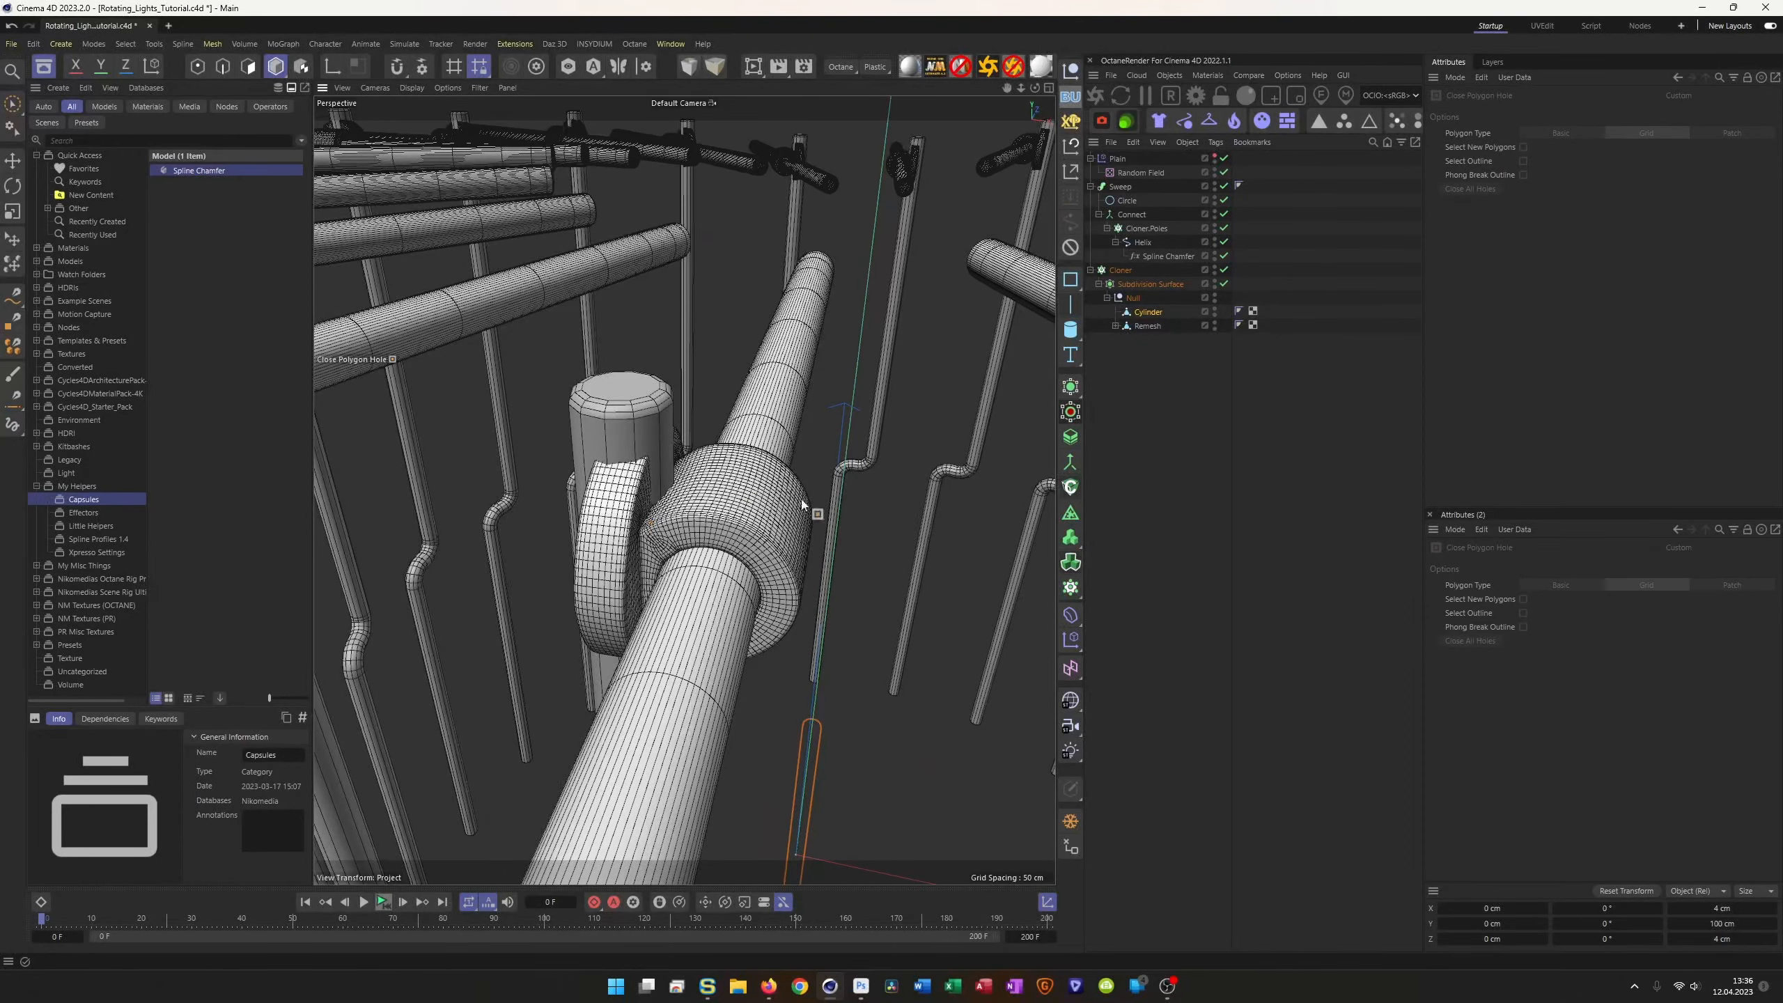
left_click(1120, 270)
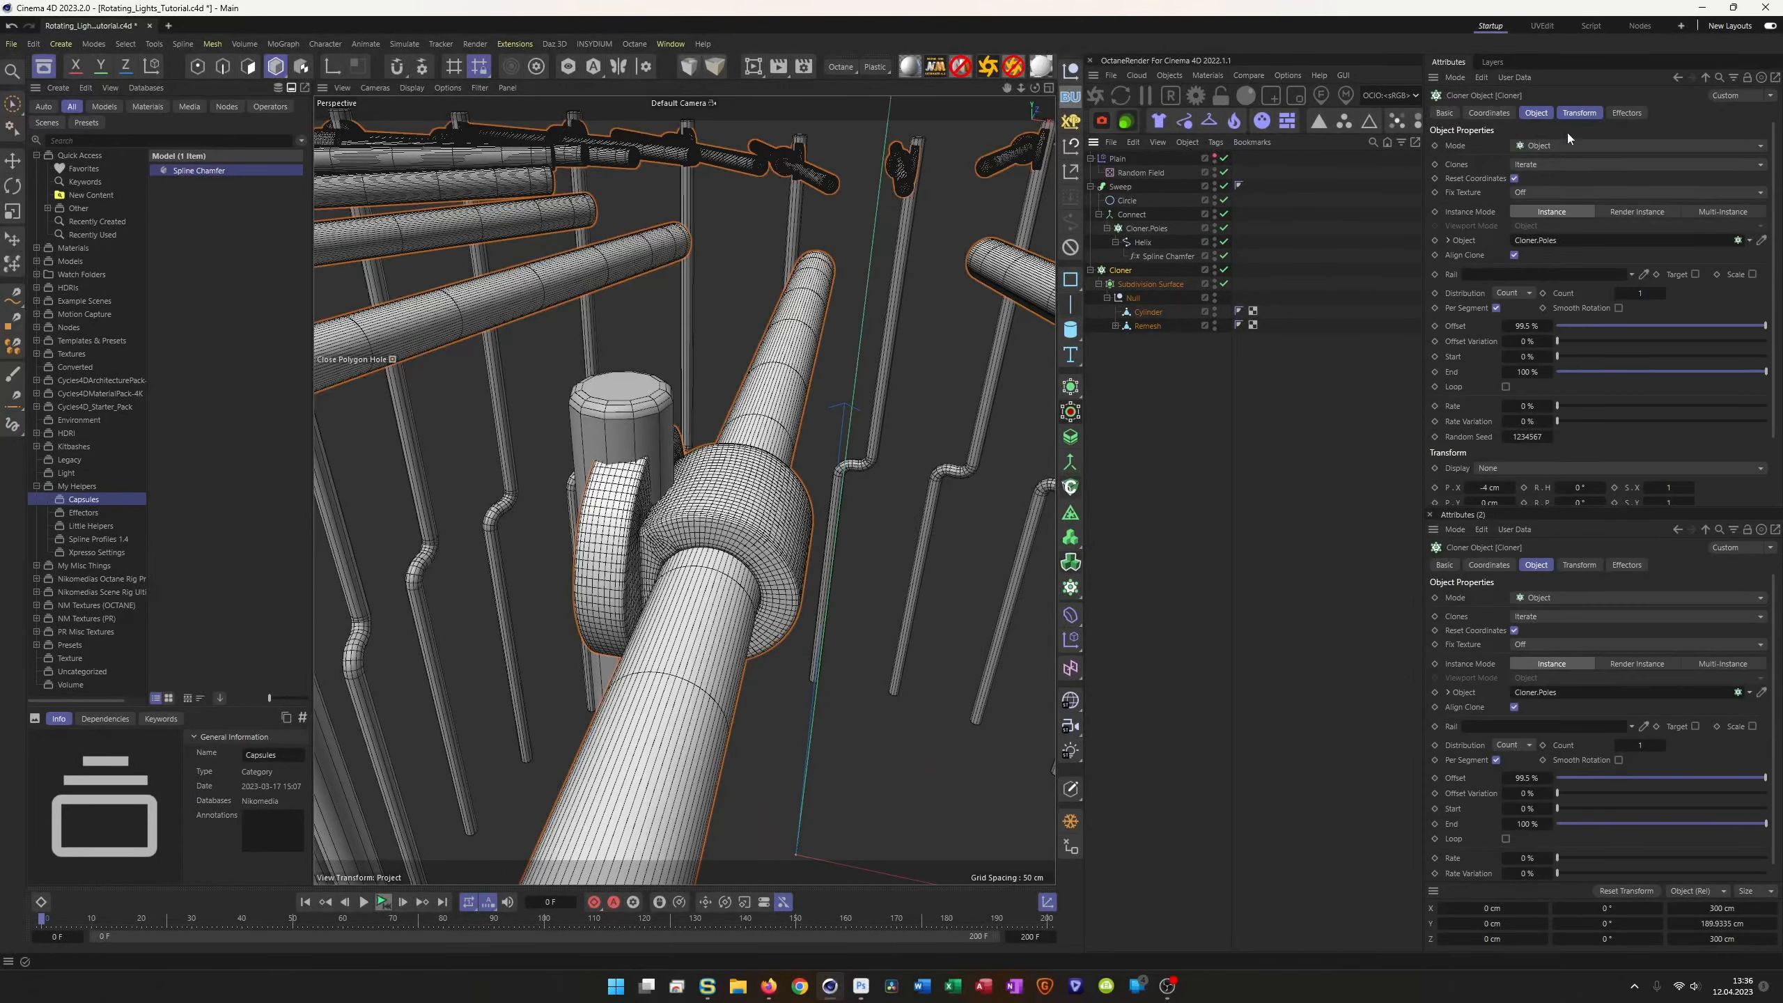
left_click(1546, 113, "shift")
left_click_drag(1467, 172, 1467, 172)
mouse_move(685, 477)
left_mouse_down("alt")
mouse_move(649, 469)
mouse_move(667, 471)
left_mouse_up("alt")
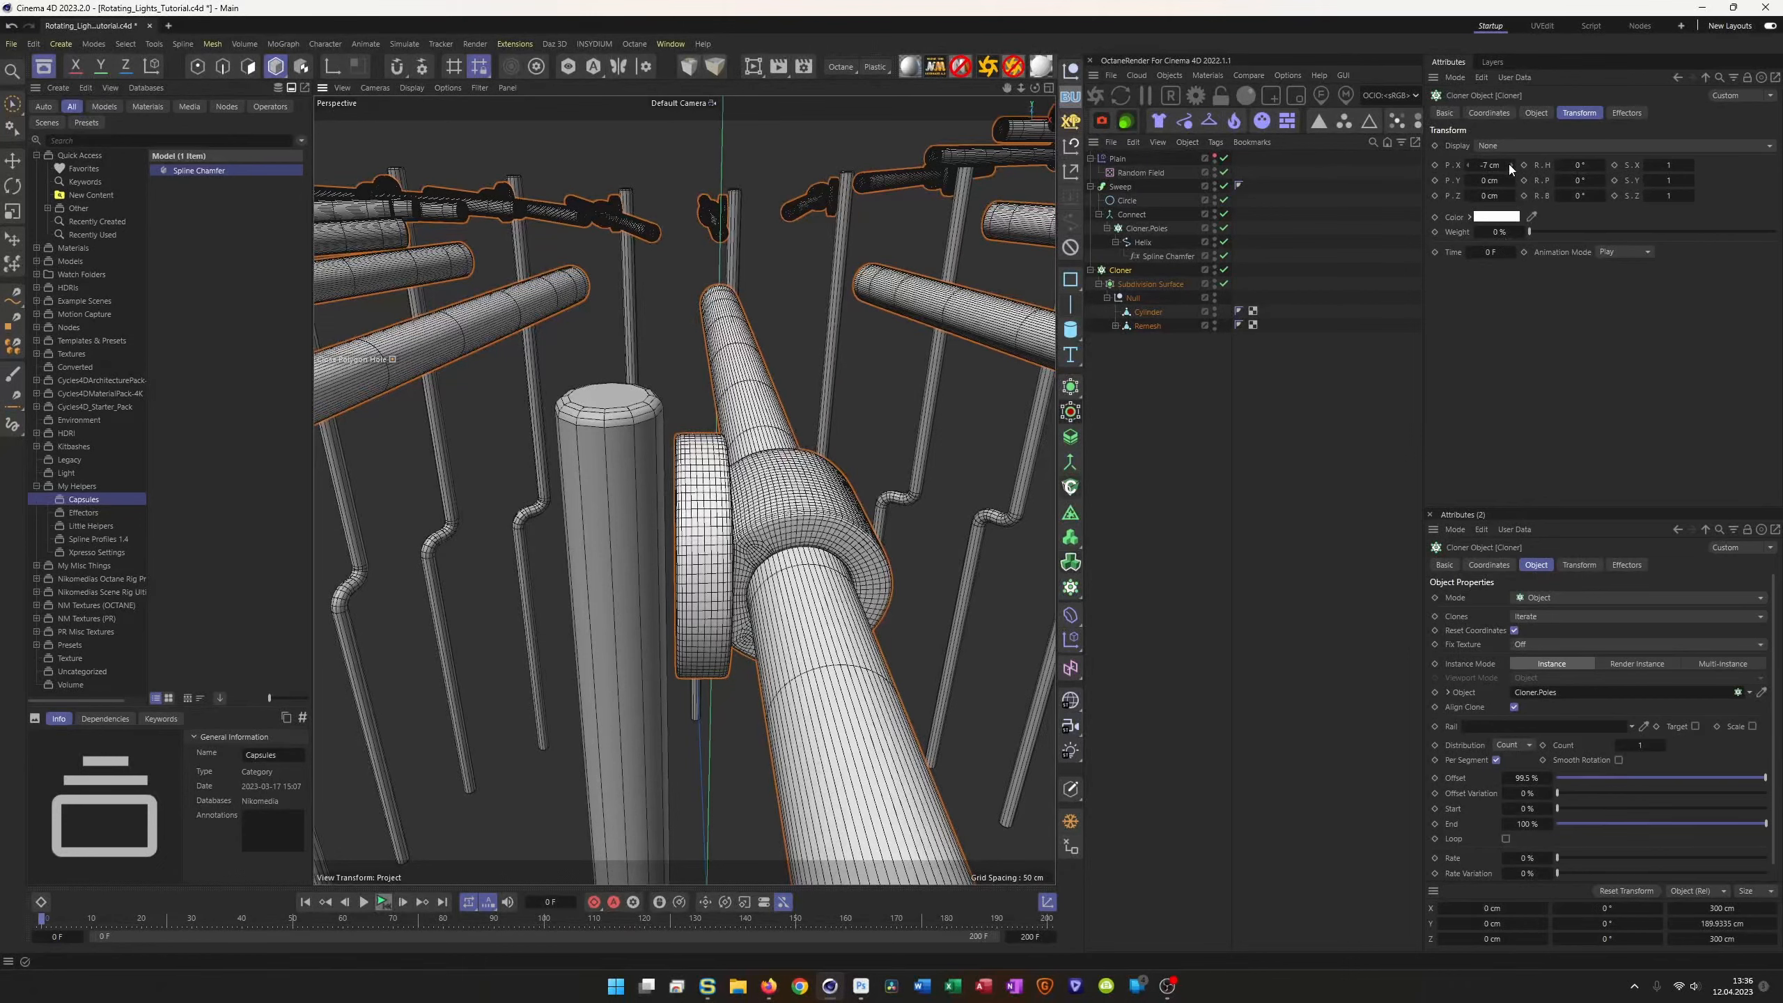
left_click_drag(1512, 169, 1512, 170)
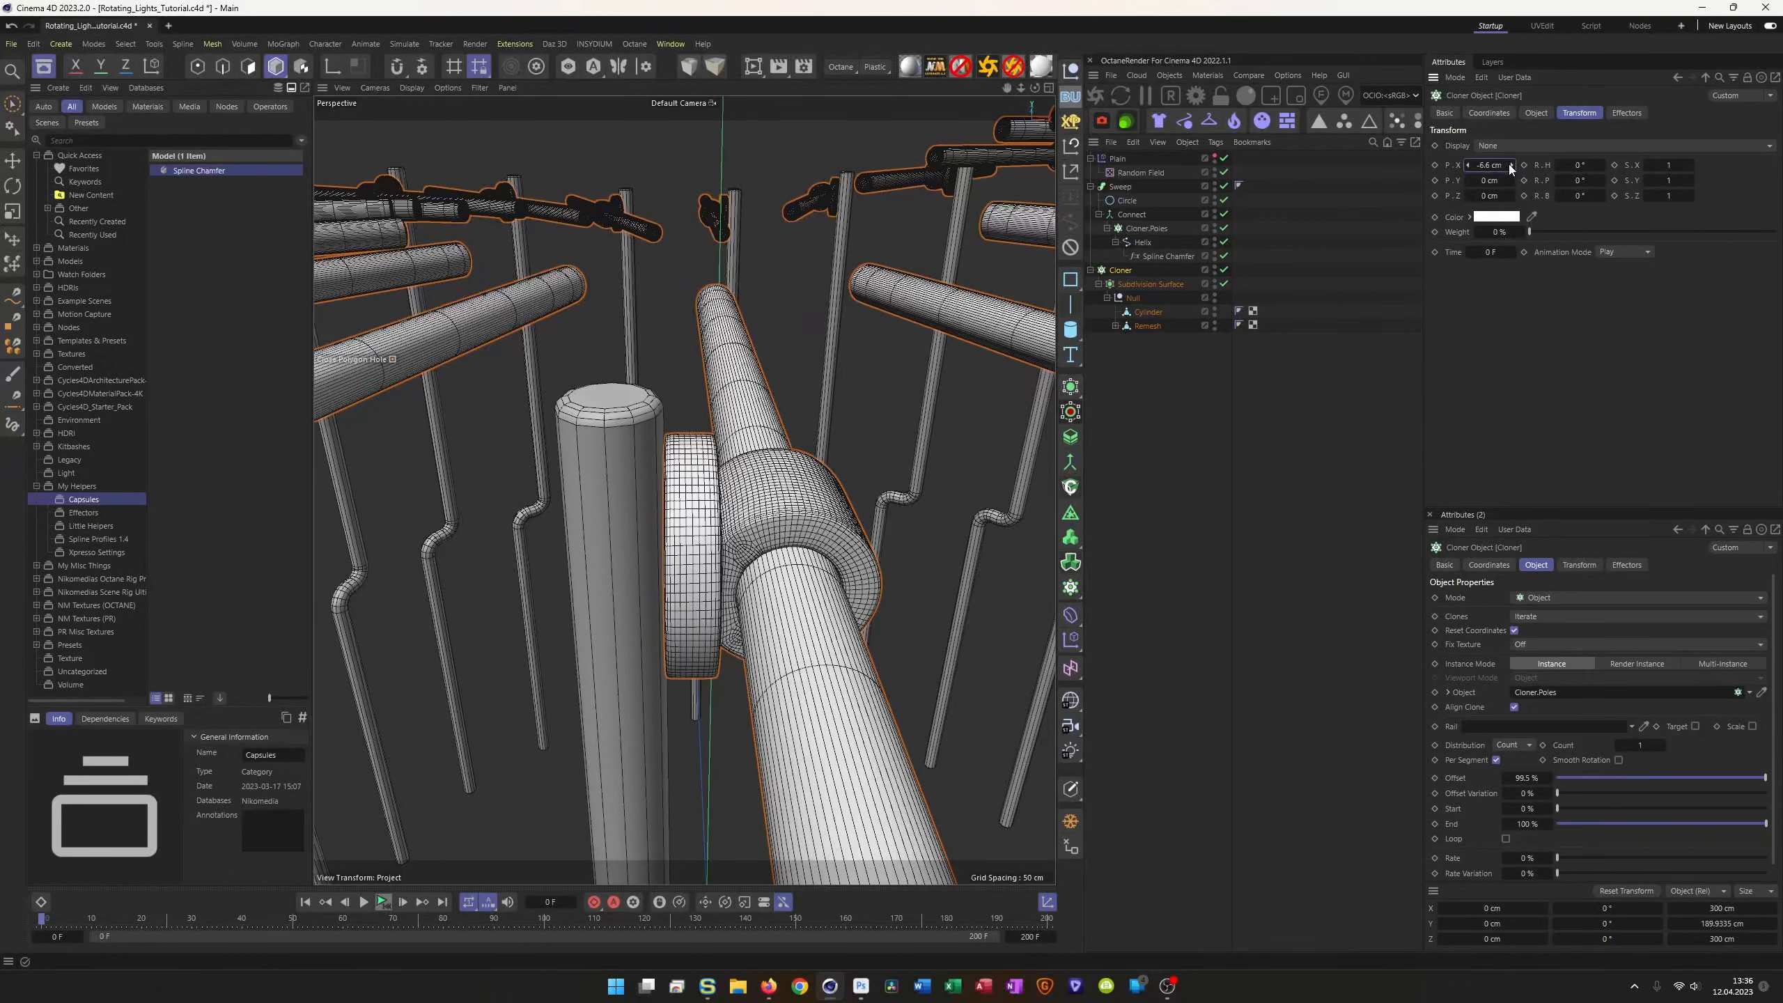
mouse_move(767, 483)
left_mouse_down("alt")
mouse_move(448, 506)
mouse_move(677, 590)
left_mouse_up("alt")
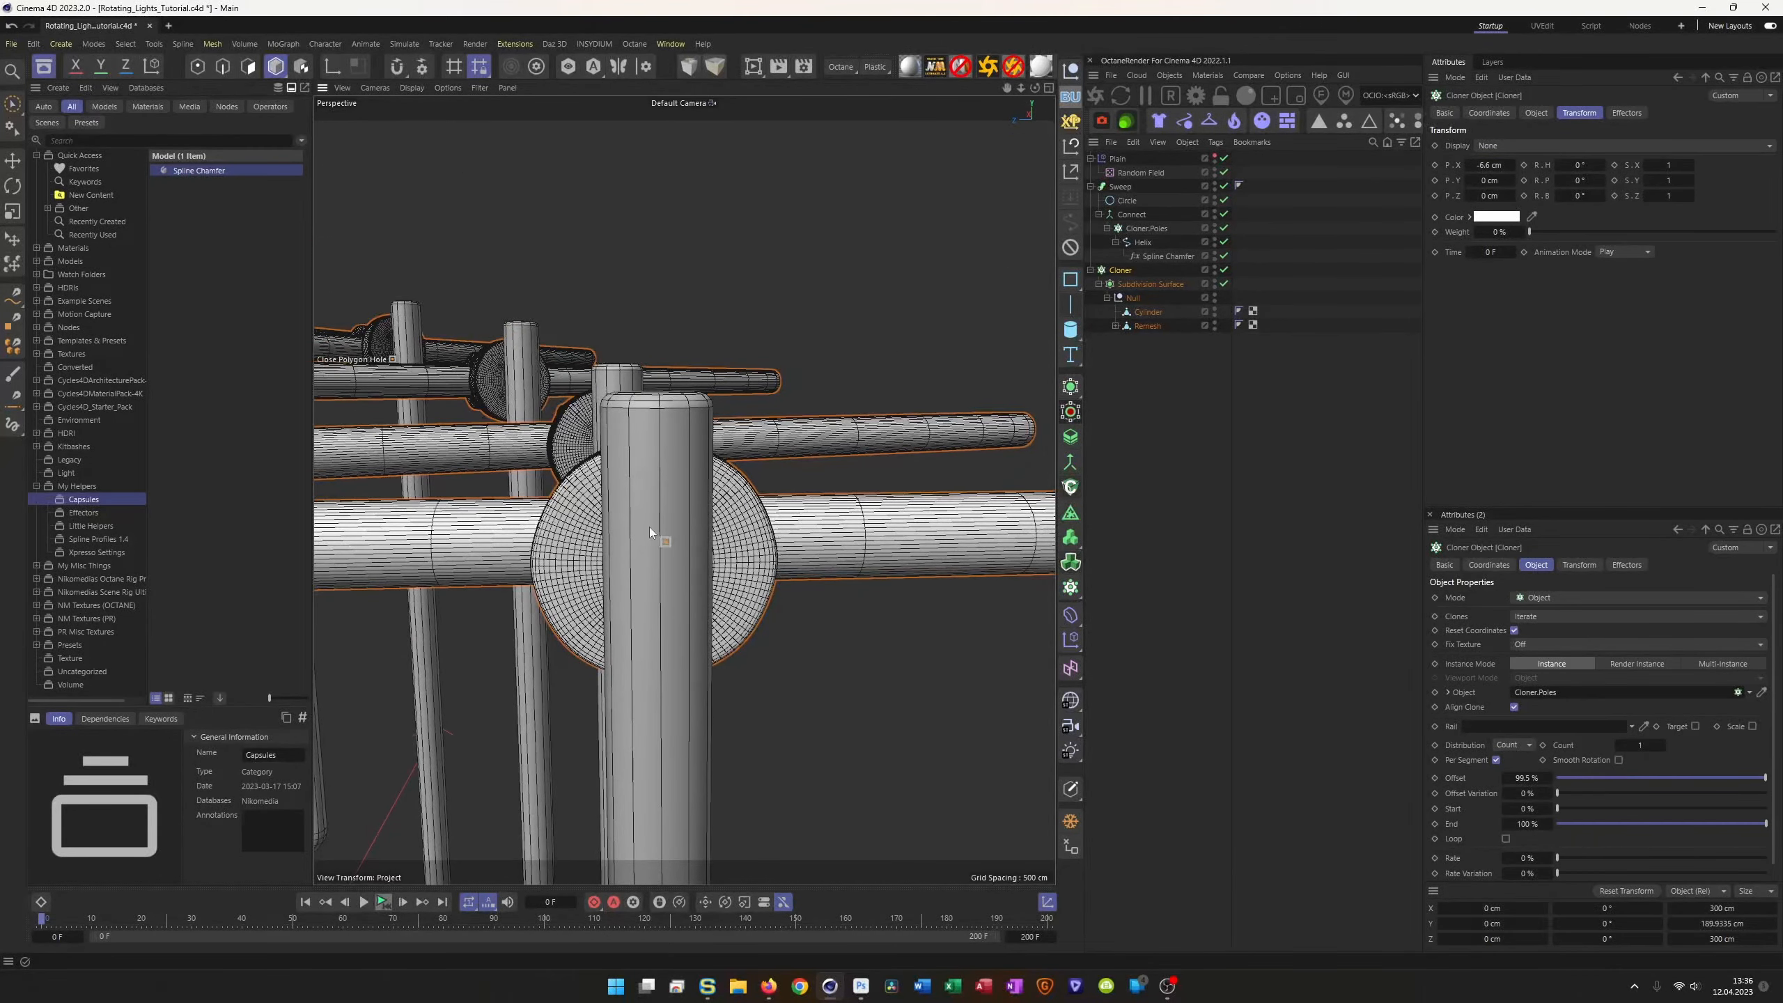
left_click_drag(670, 570, 801, 560, "alt")
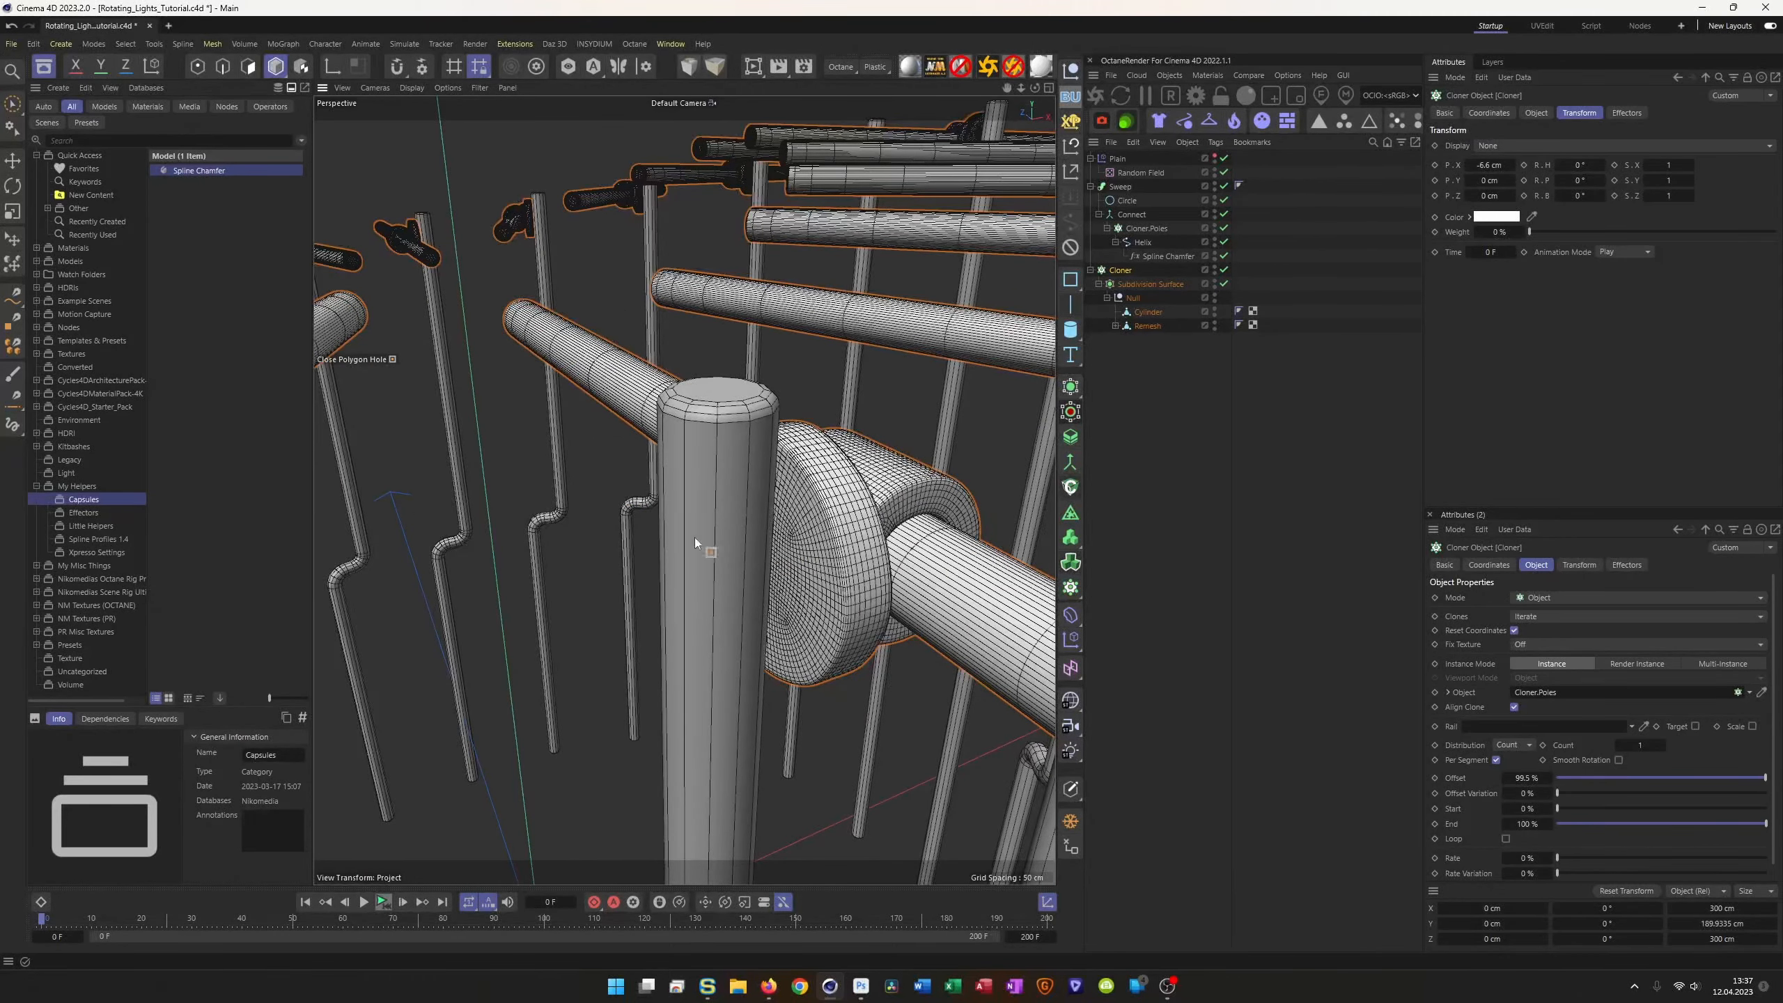
left_click_drag(694, 538, 623, 541, "alt")
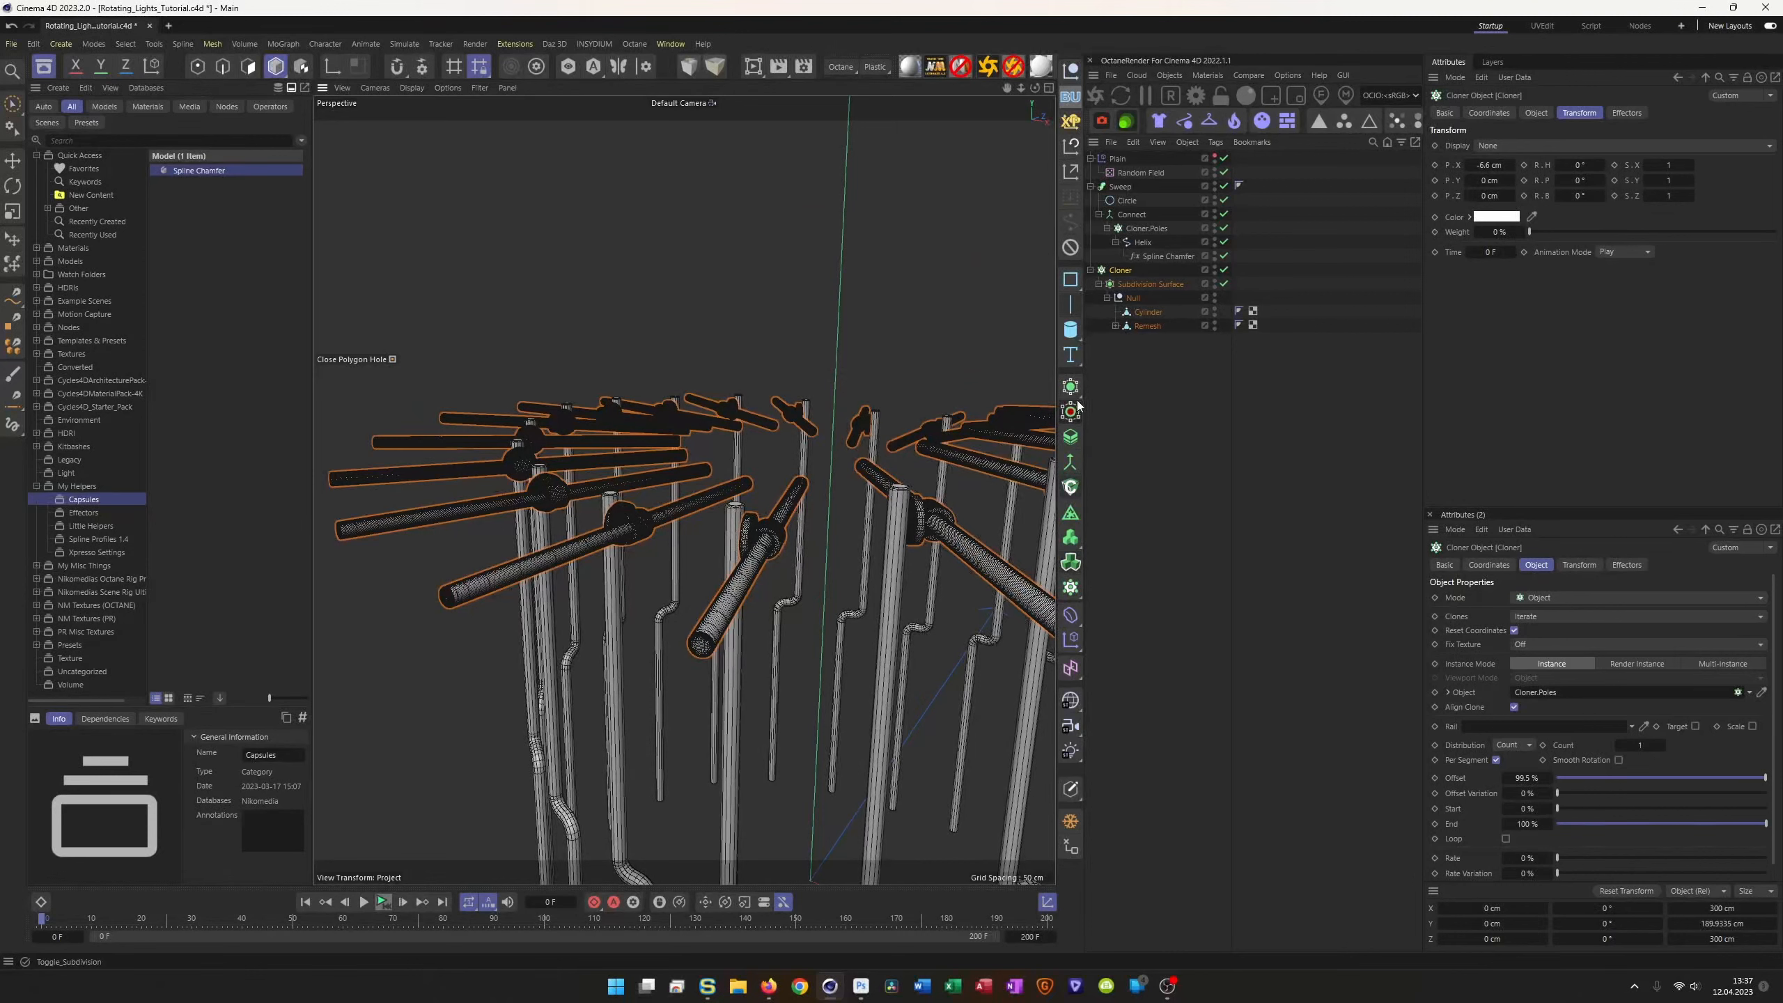
Step: Test the Toggle_Subdivision script on the cloned lights and leave their Subdivision Surface disabled
left_click(1223, 283)
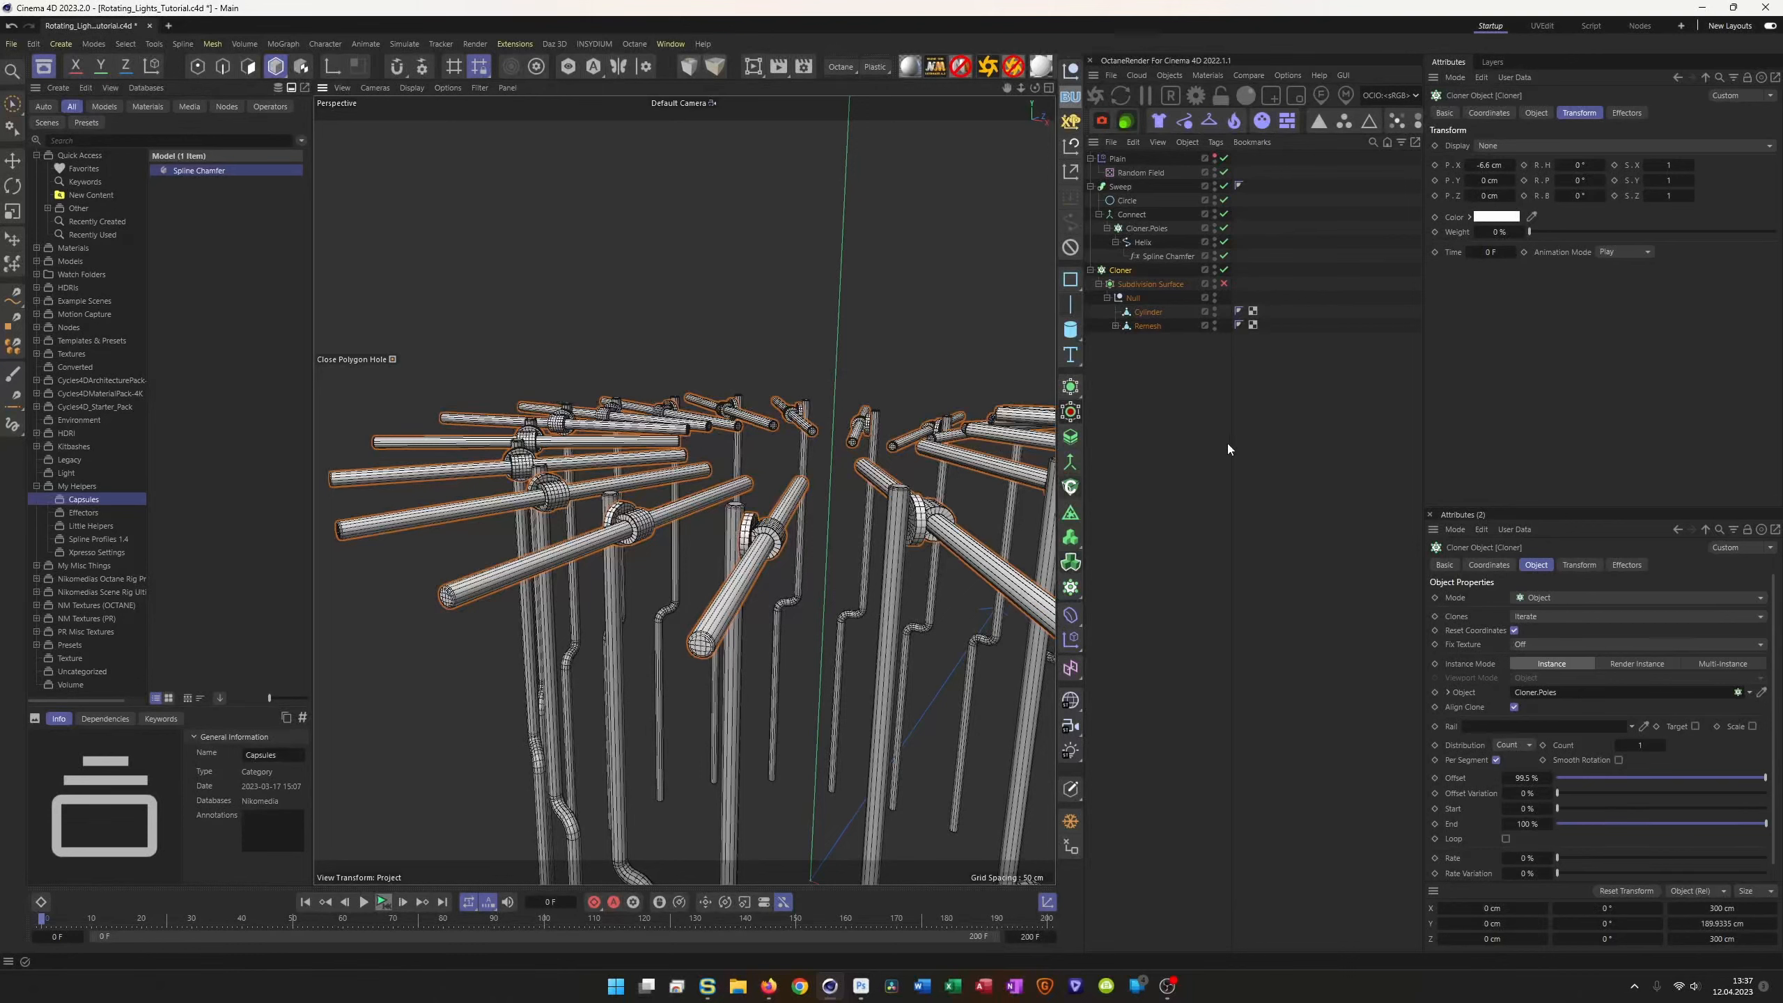
left_click(1072, 414)
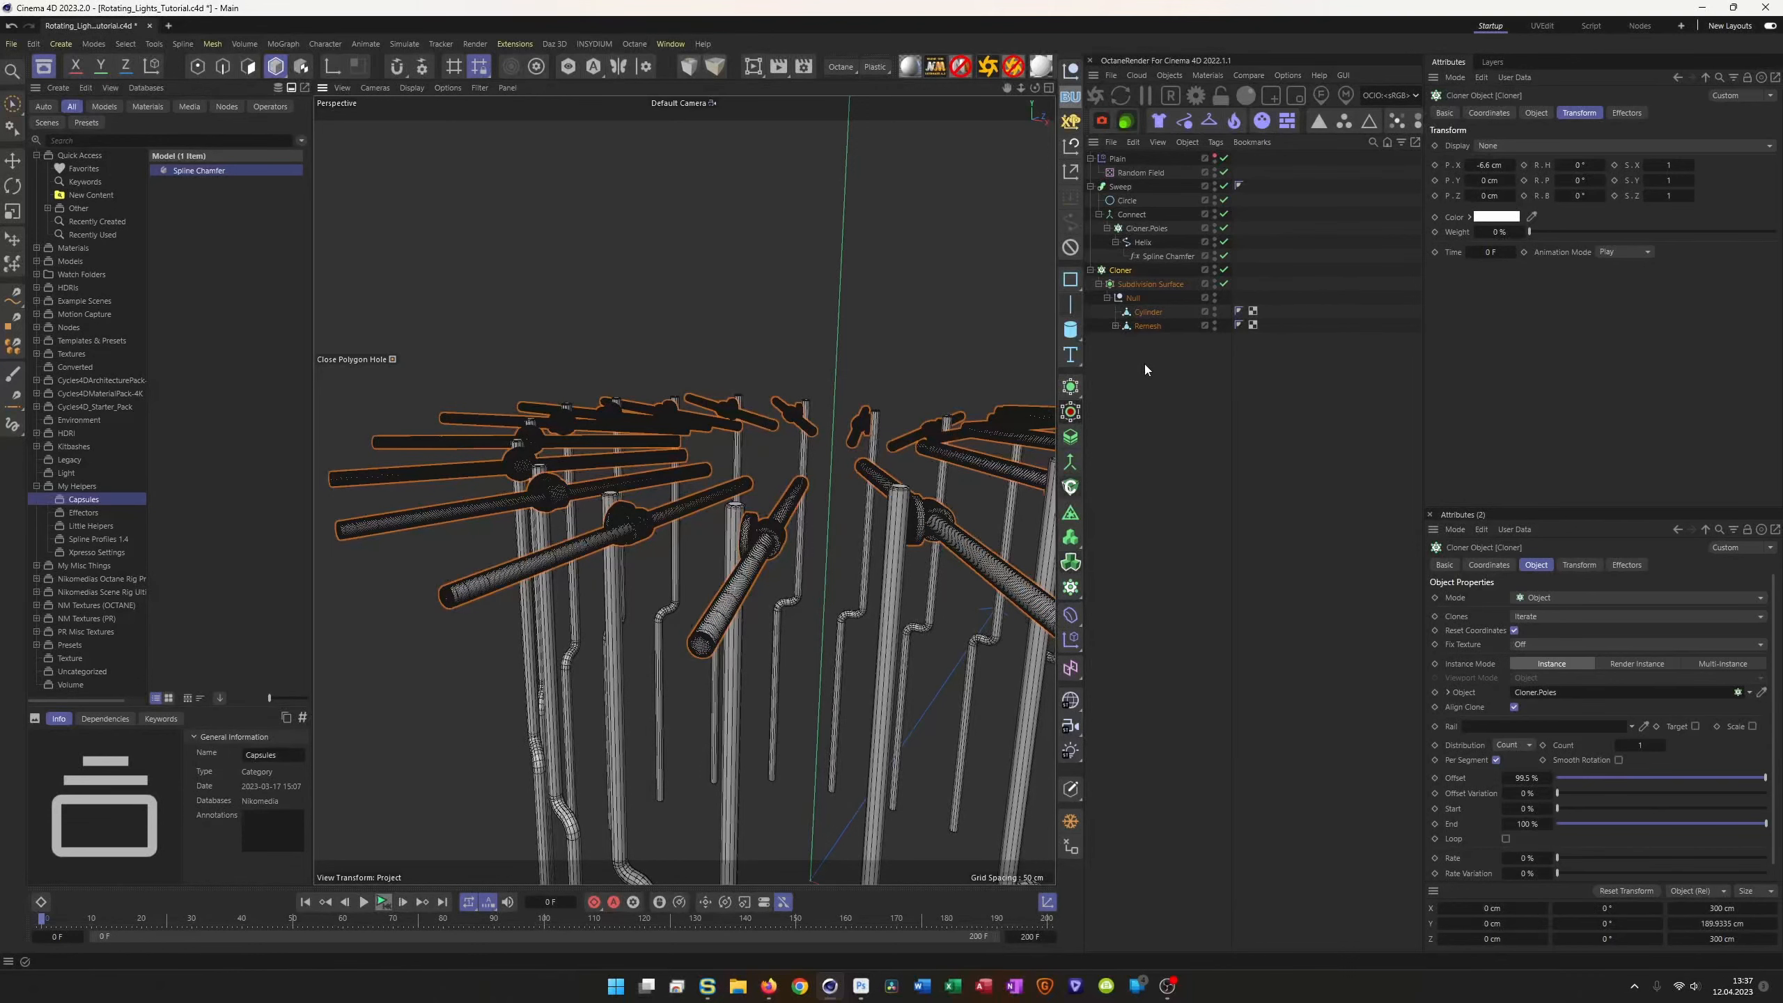
left_click(1223, 282)
left_click(1224, 283)
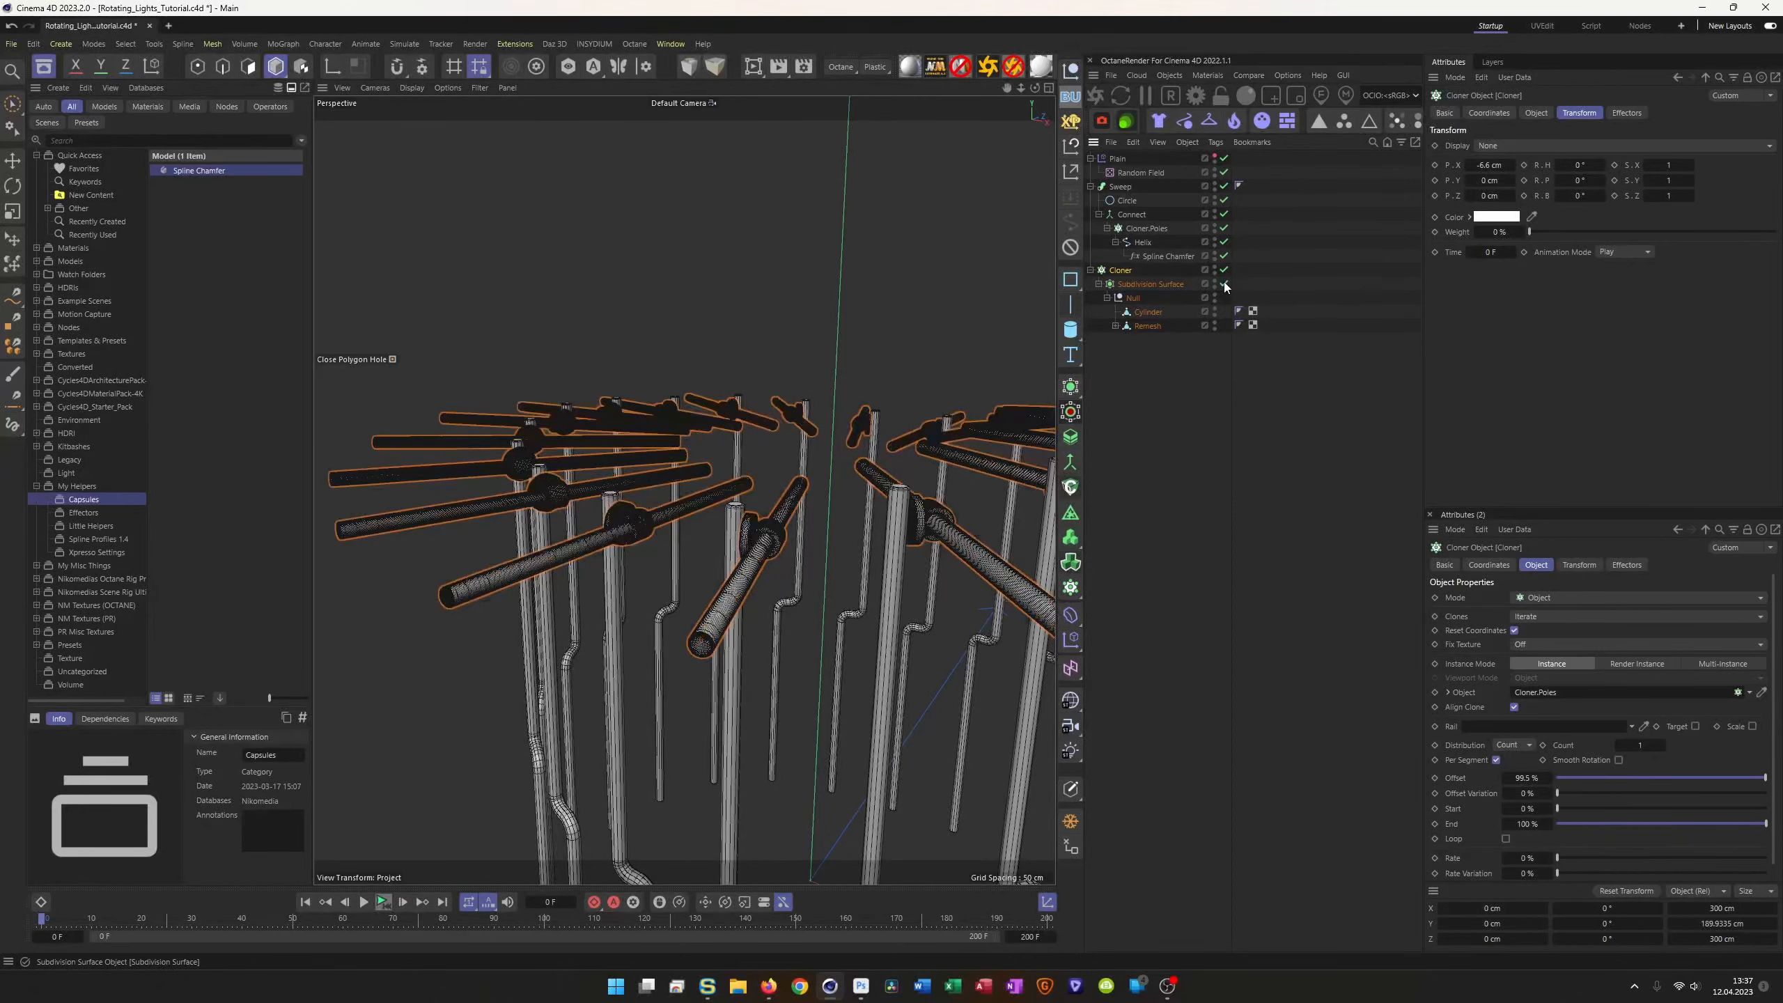
left_click(1071, 413)
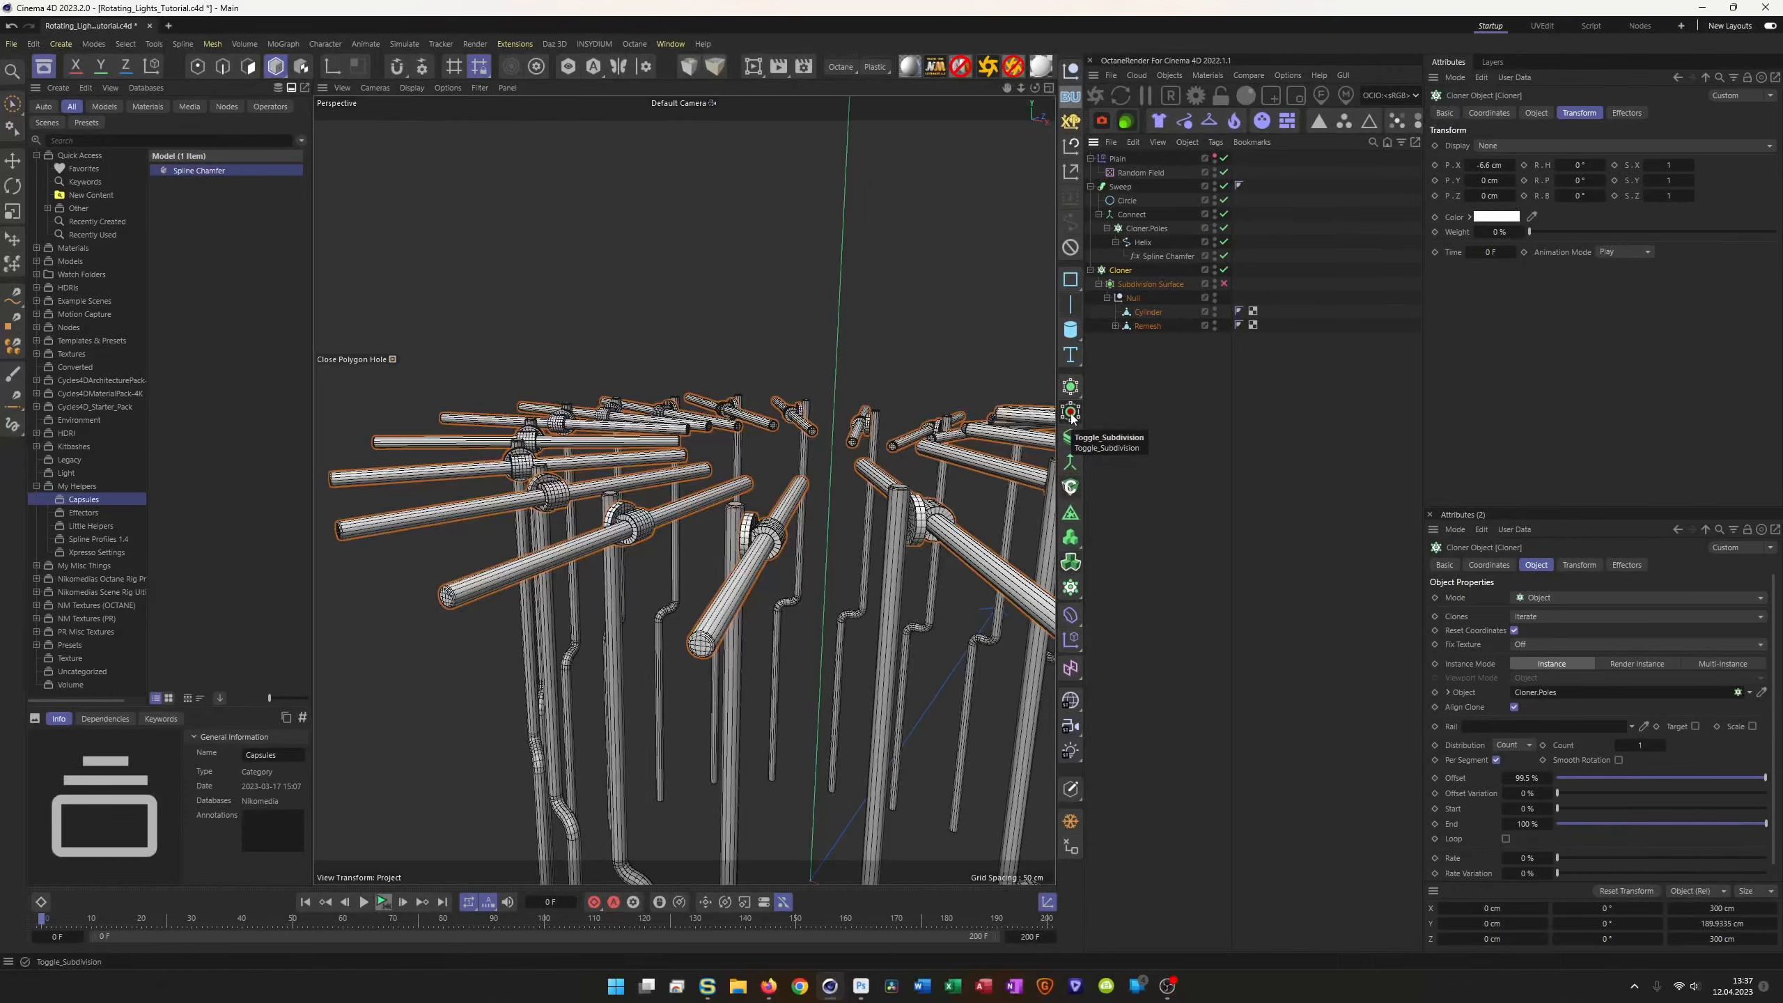
Step: Play the animation to check the lights moving with the poles, rewind it, and save the scene
left_click_drag(762, 527, 697, 518, "alt")
right_click_drag(723, 517, 845, 493, "alt")
left_click_drag(853, 499, 795, 523, "alt")
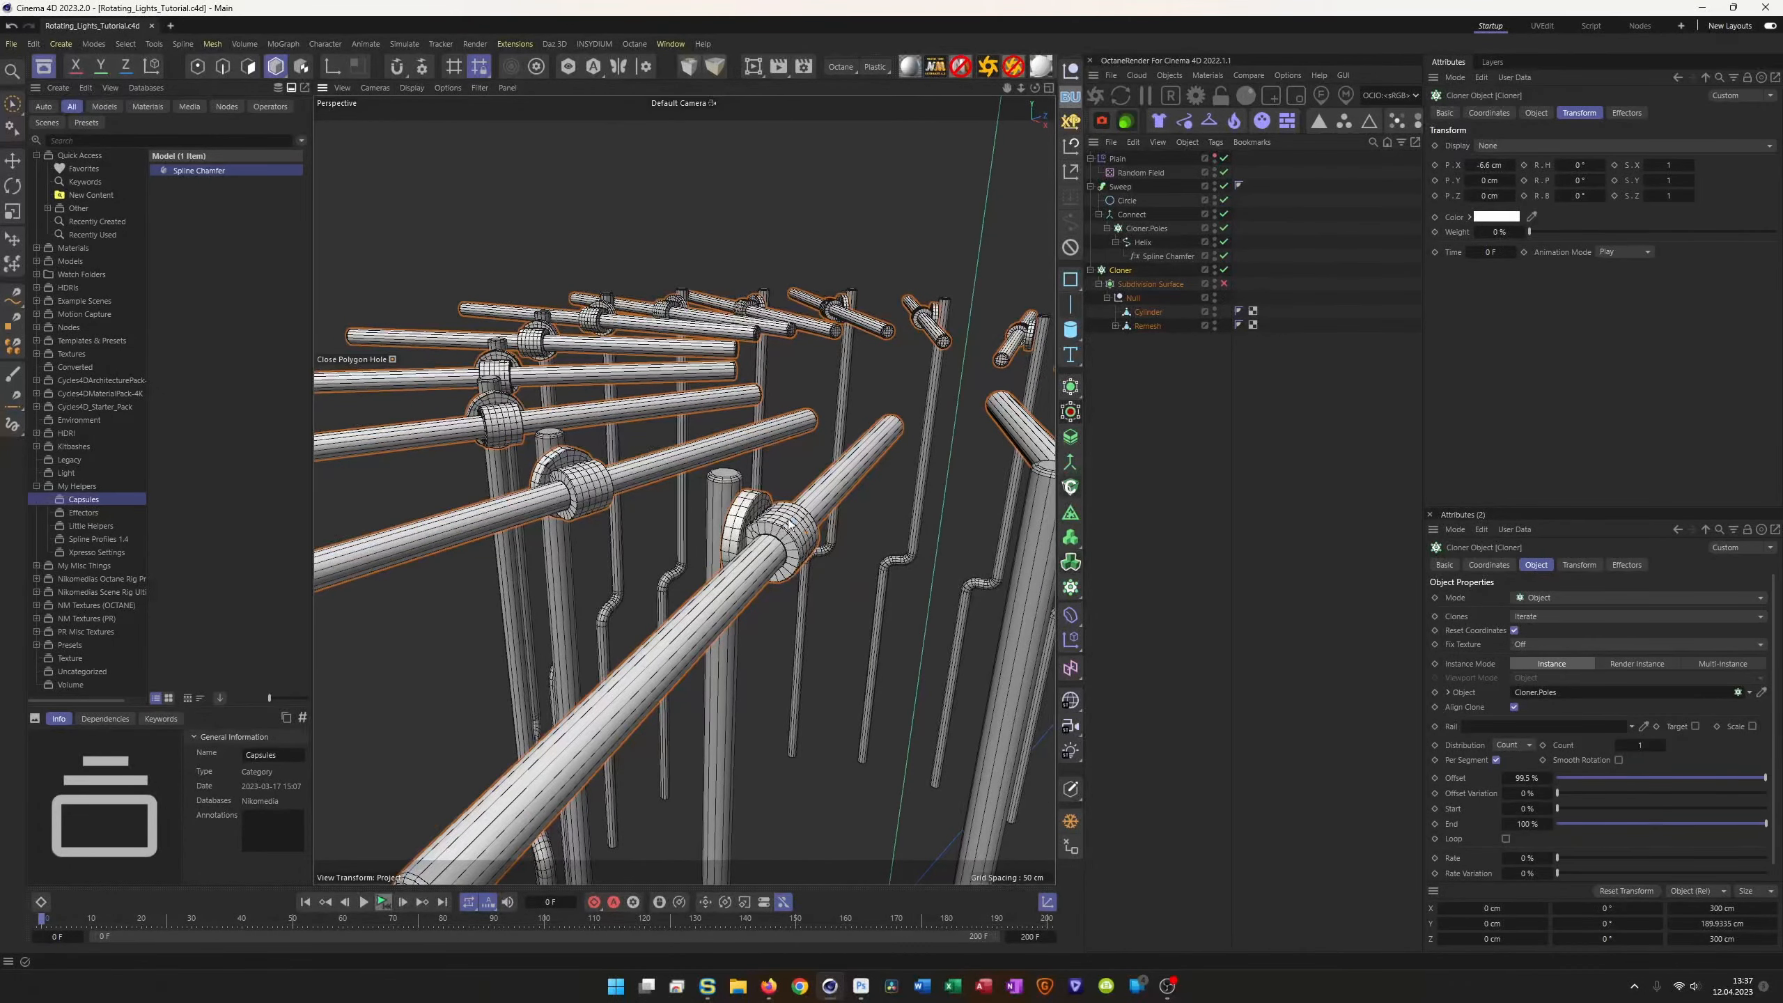
right_click_drag(783, 544, 674, 547, "alt")
left_click_drag(674, 547, 856, 518, "alt")
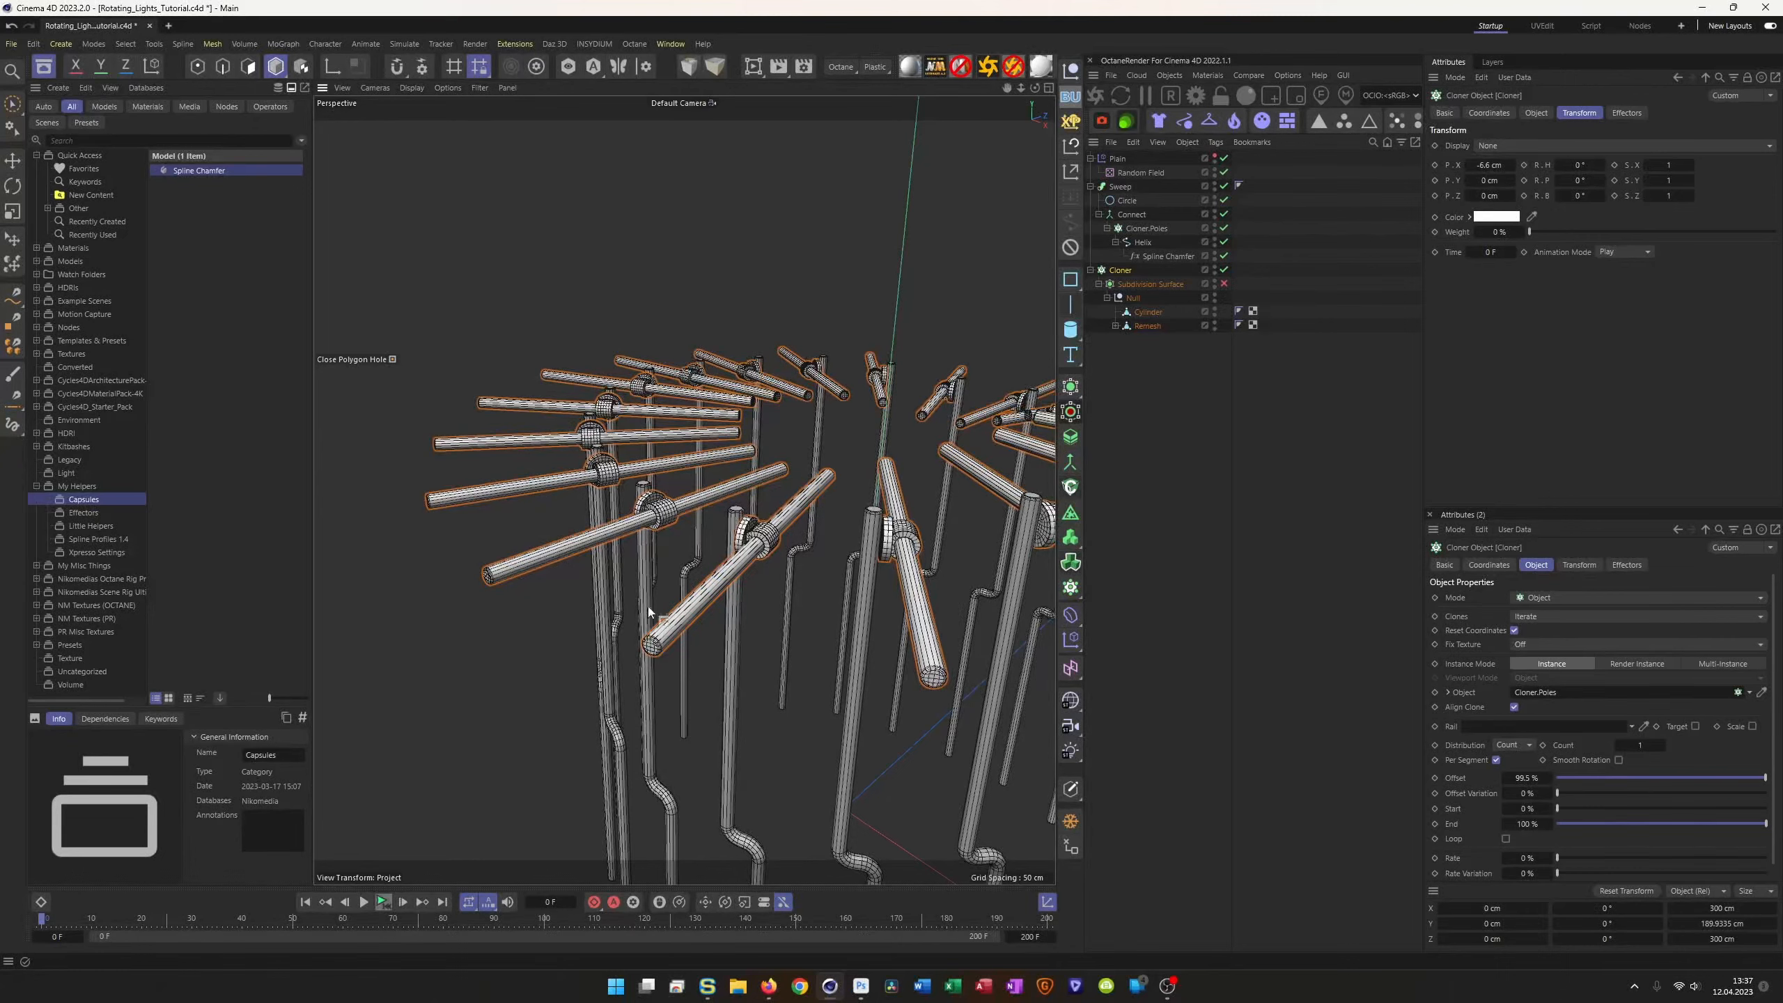
left_click(383, 902)
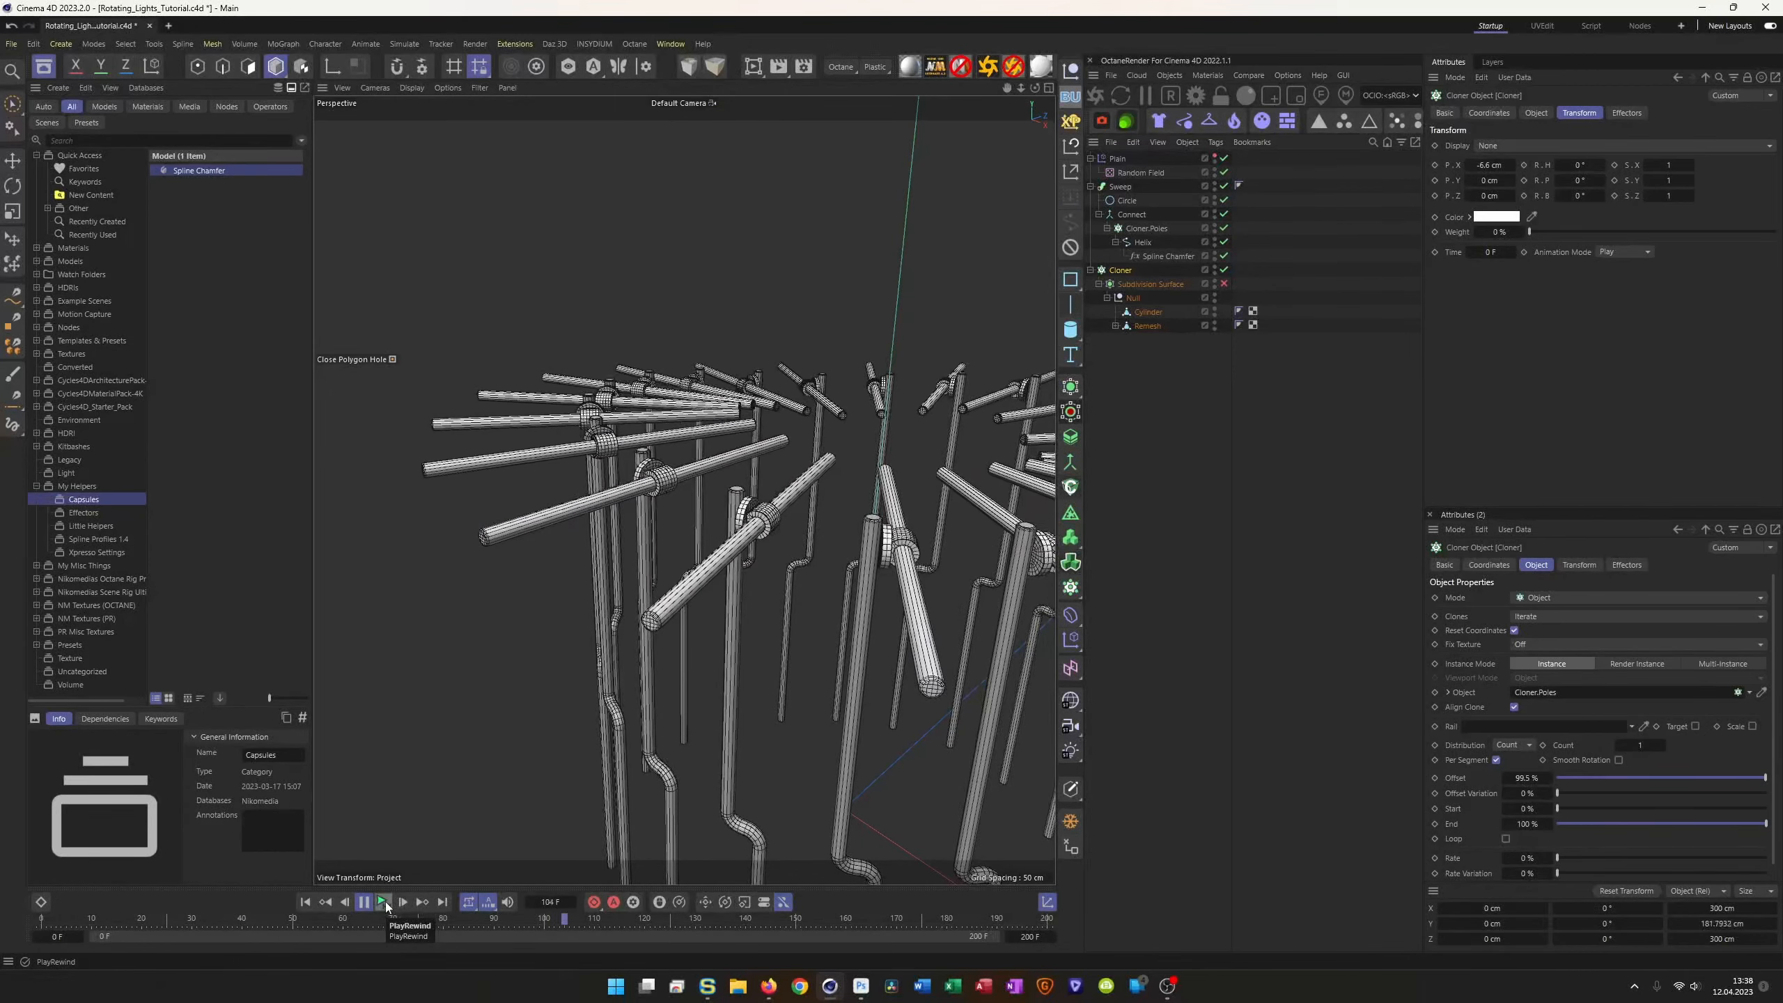
left_click(387, 906)
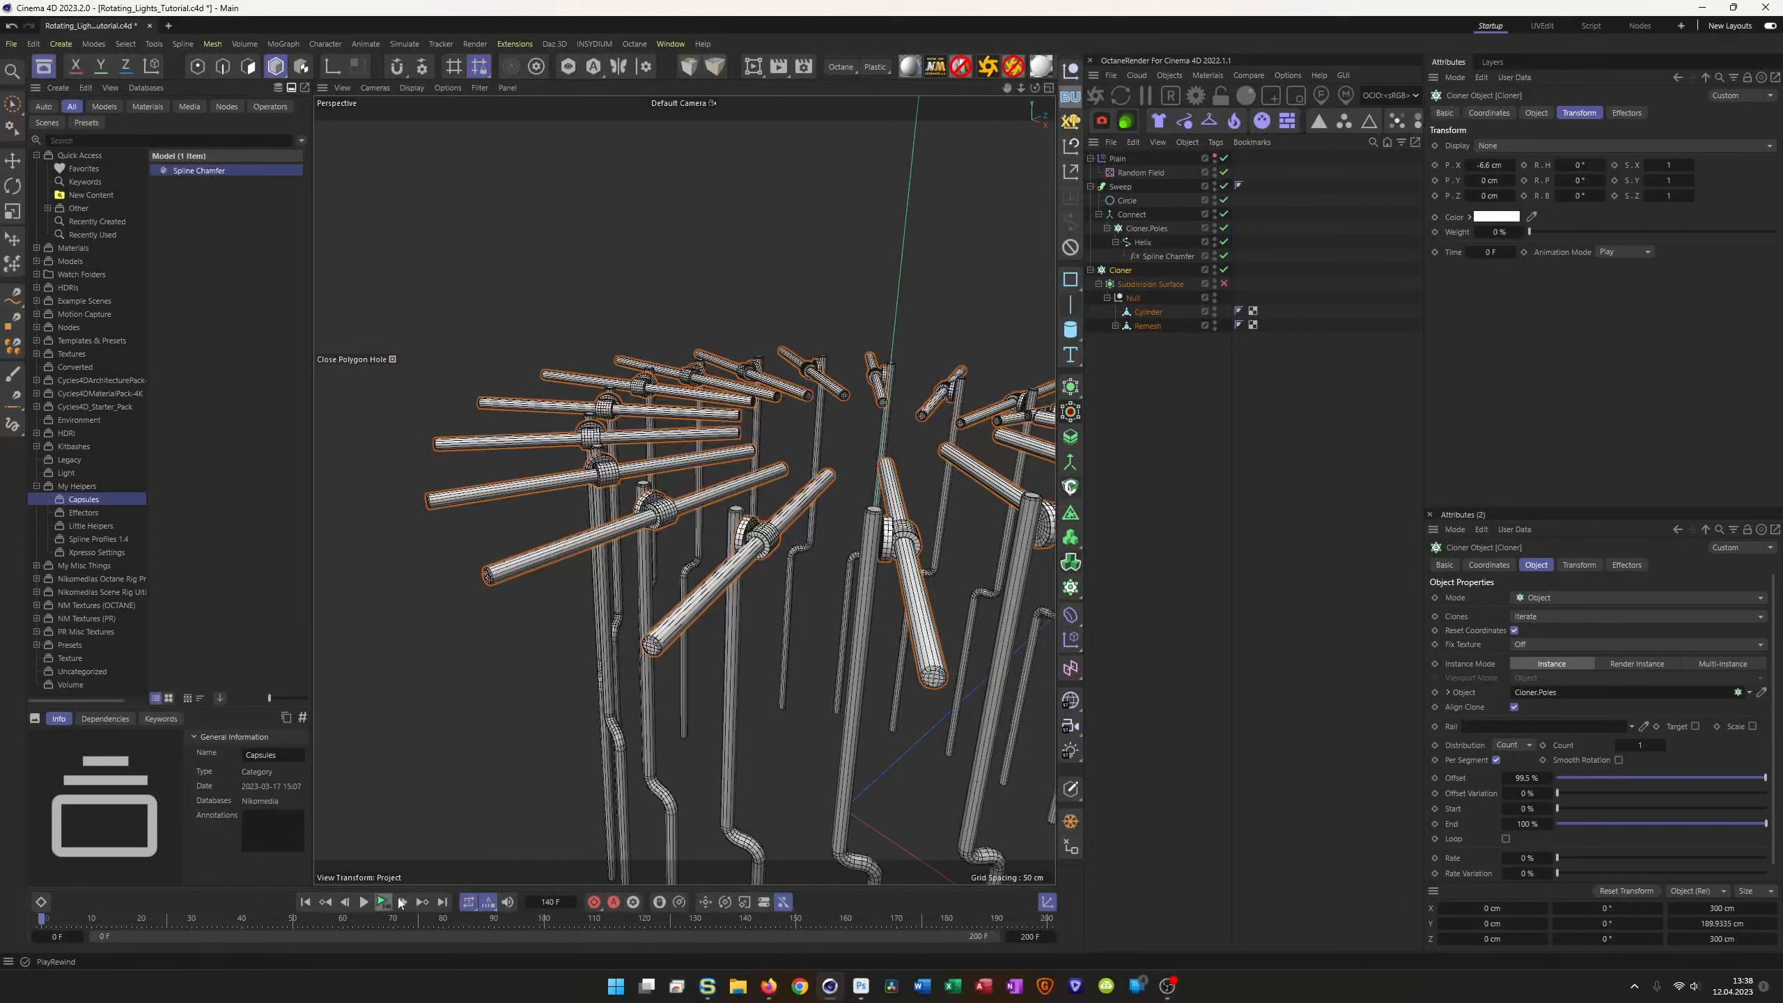
key("ctrl+s")
Step: Add a Plain effector to the light Cloner
left_click(1122, 272)
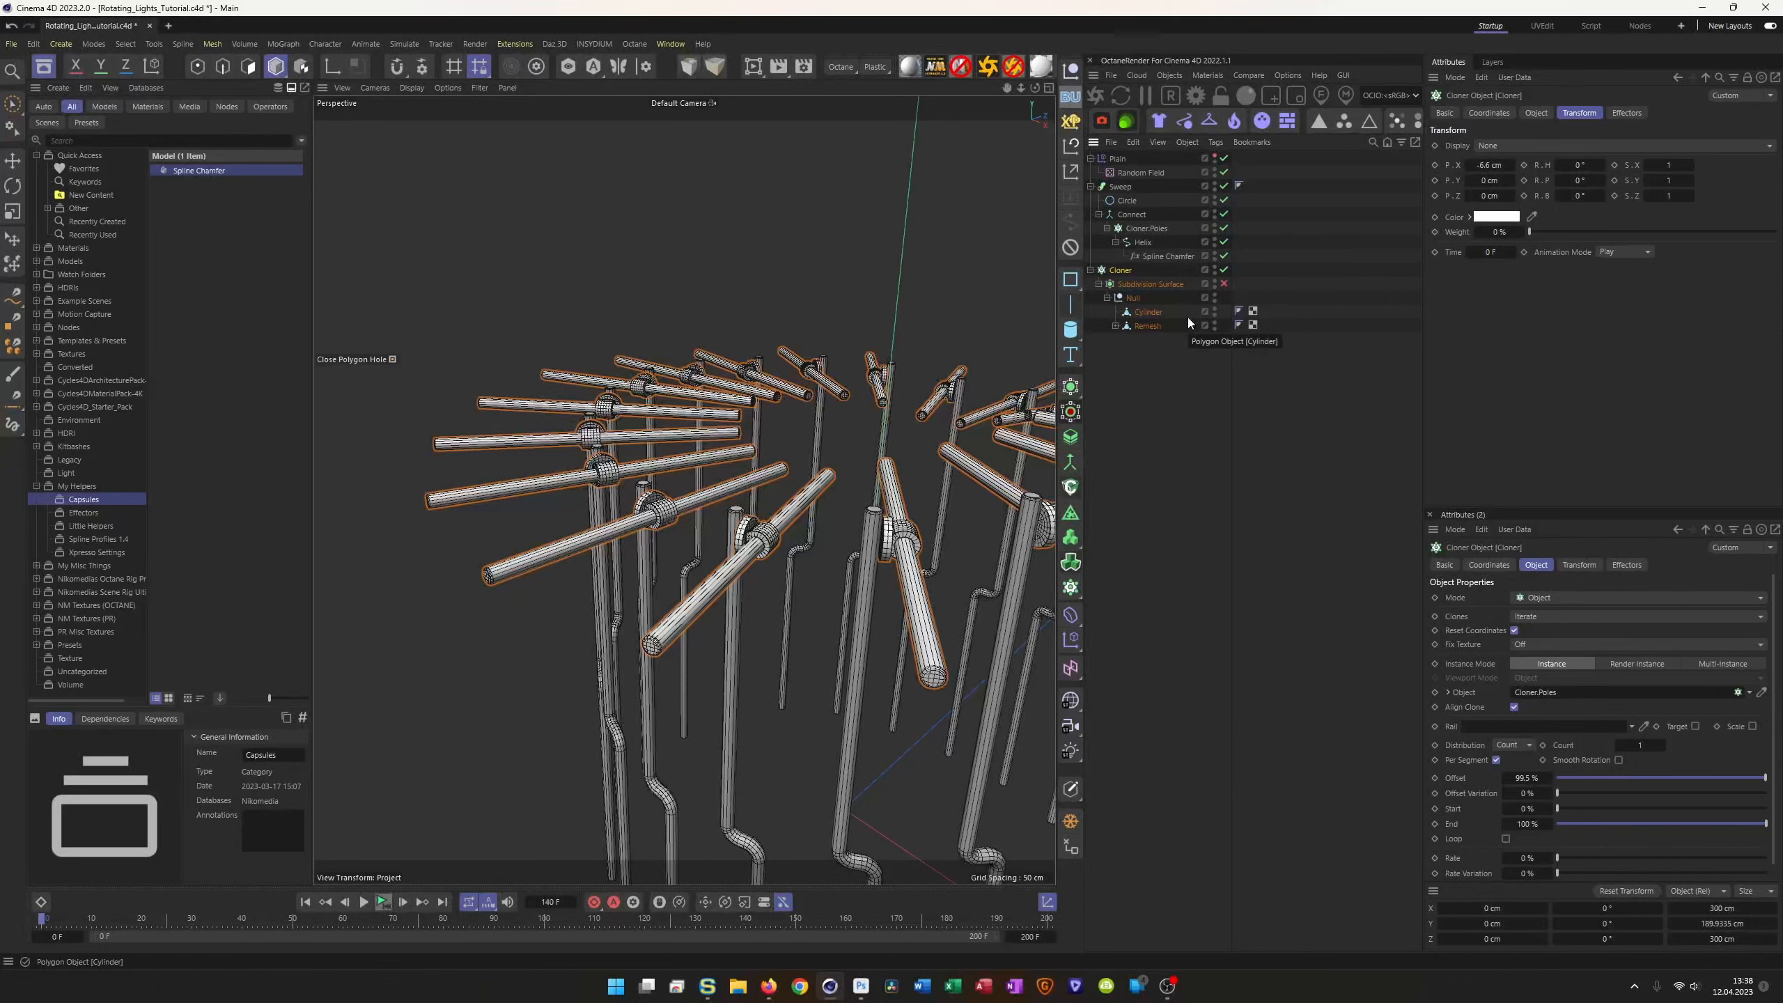
left_click(1073, 645)
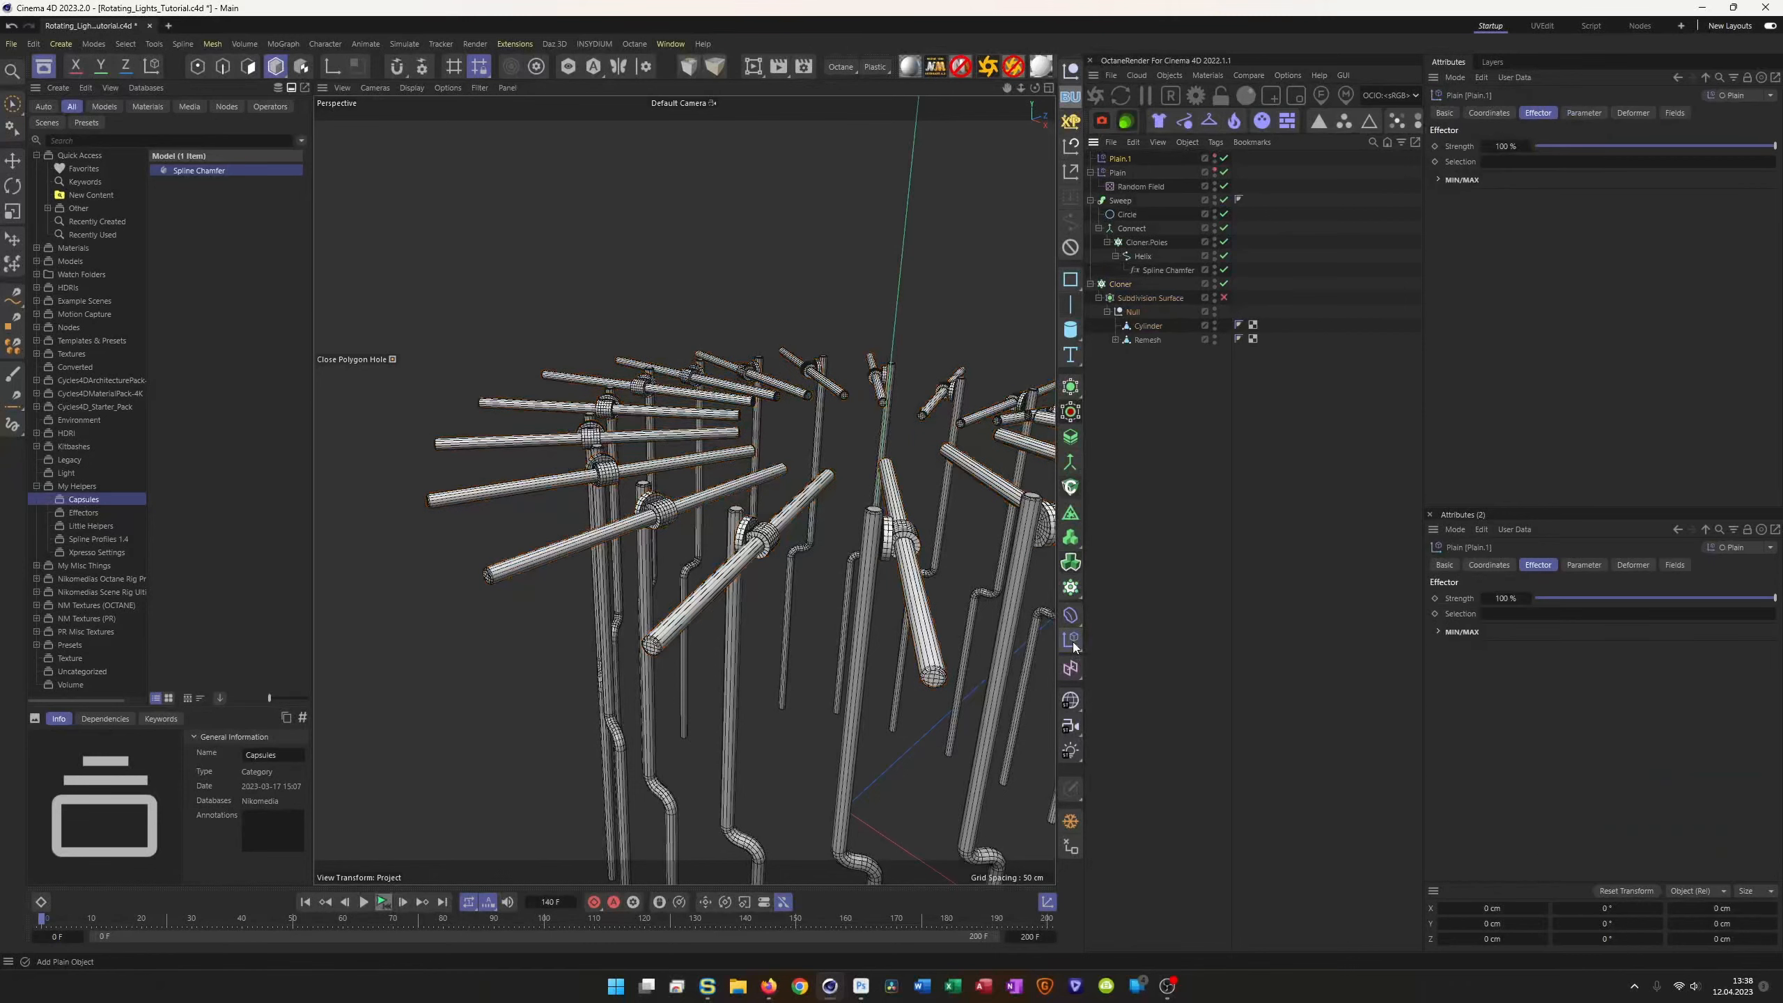
Step: Move the new Plain effector directly above the light Cloner in the object hierarchy and rename it Plain.Rot
left_click_drag(1129, 163, 1118, 277)
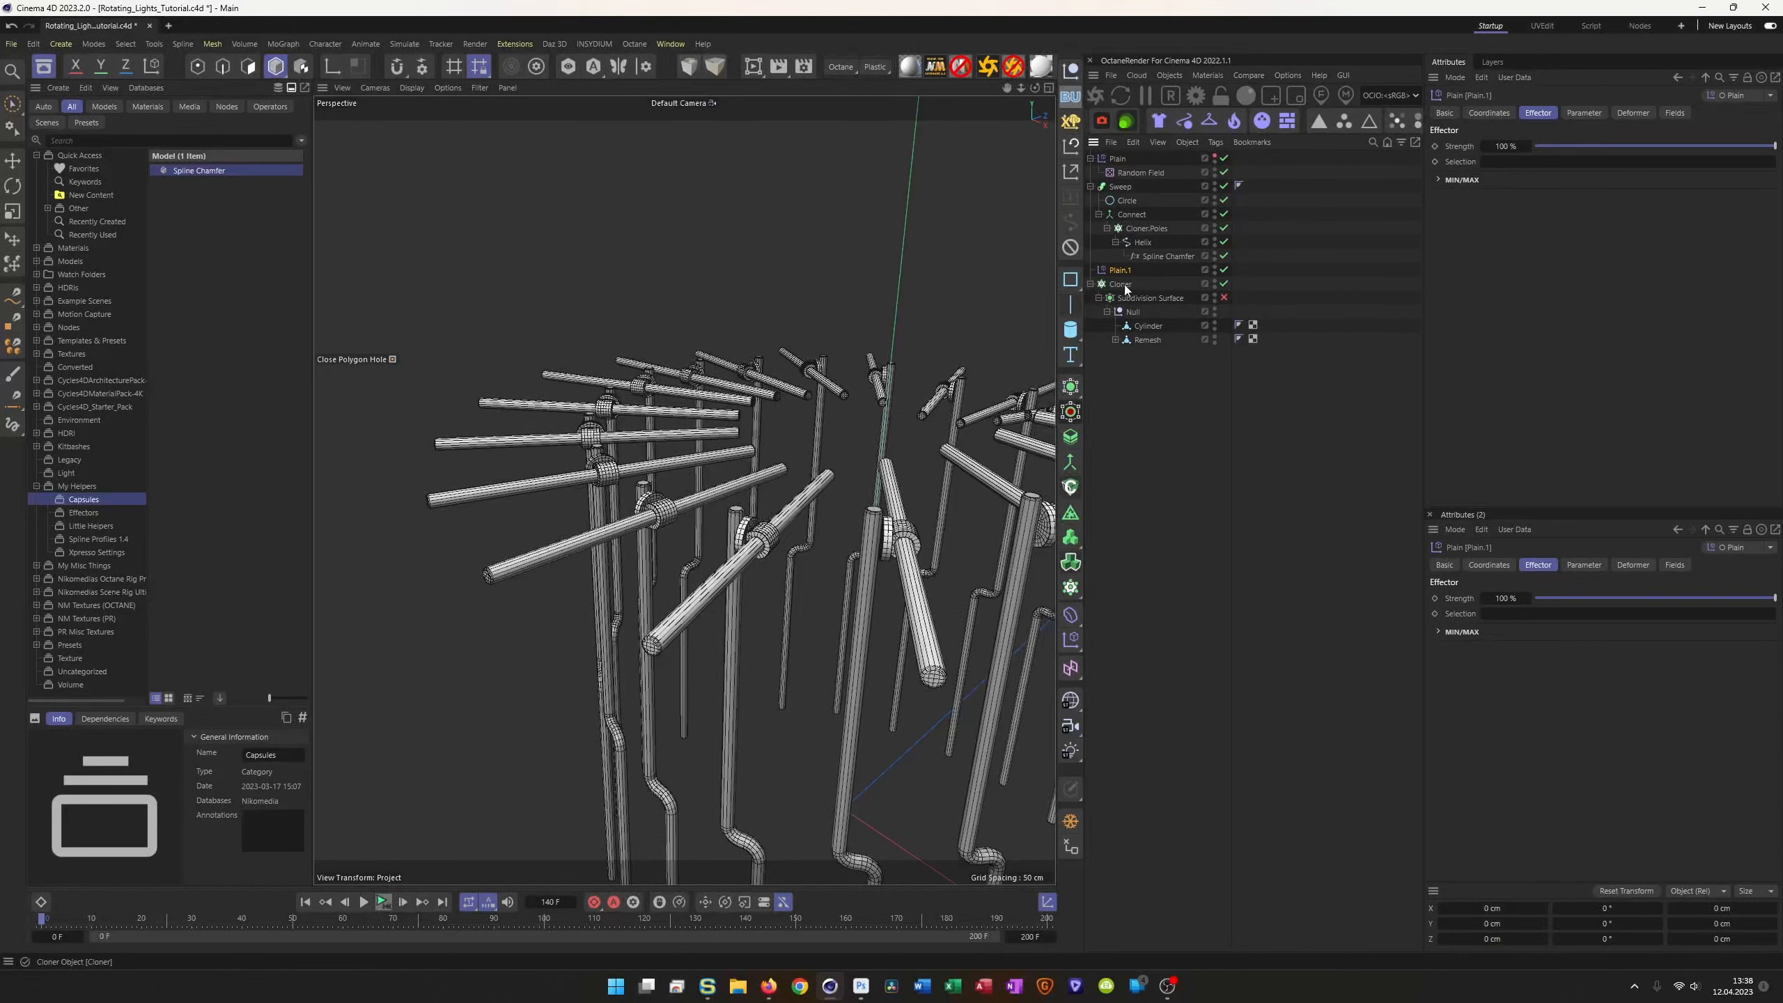
double_click(1119, 271)
type("Rot")
key("Return")
Step: Enable the rotation parameter on the Plain.Rot effector and set its R.P to 1440°
left_click(1583, 114)
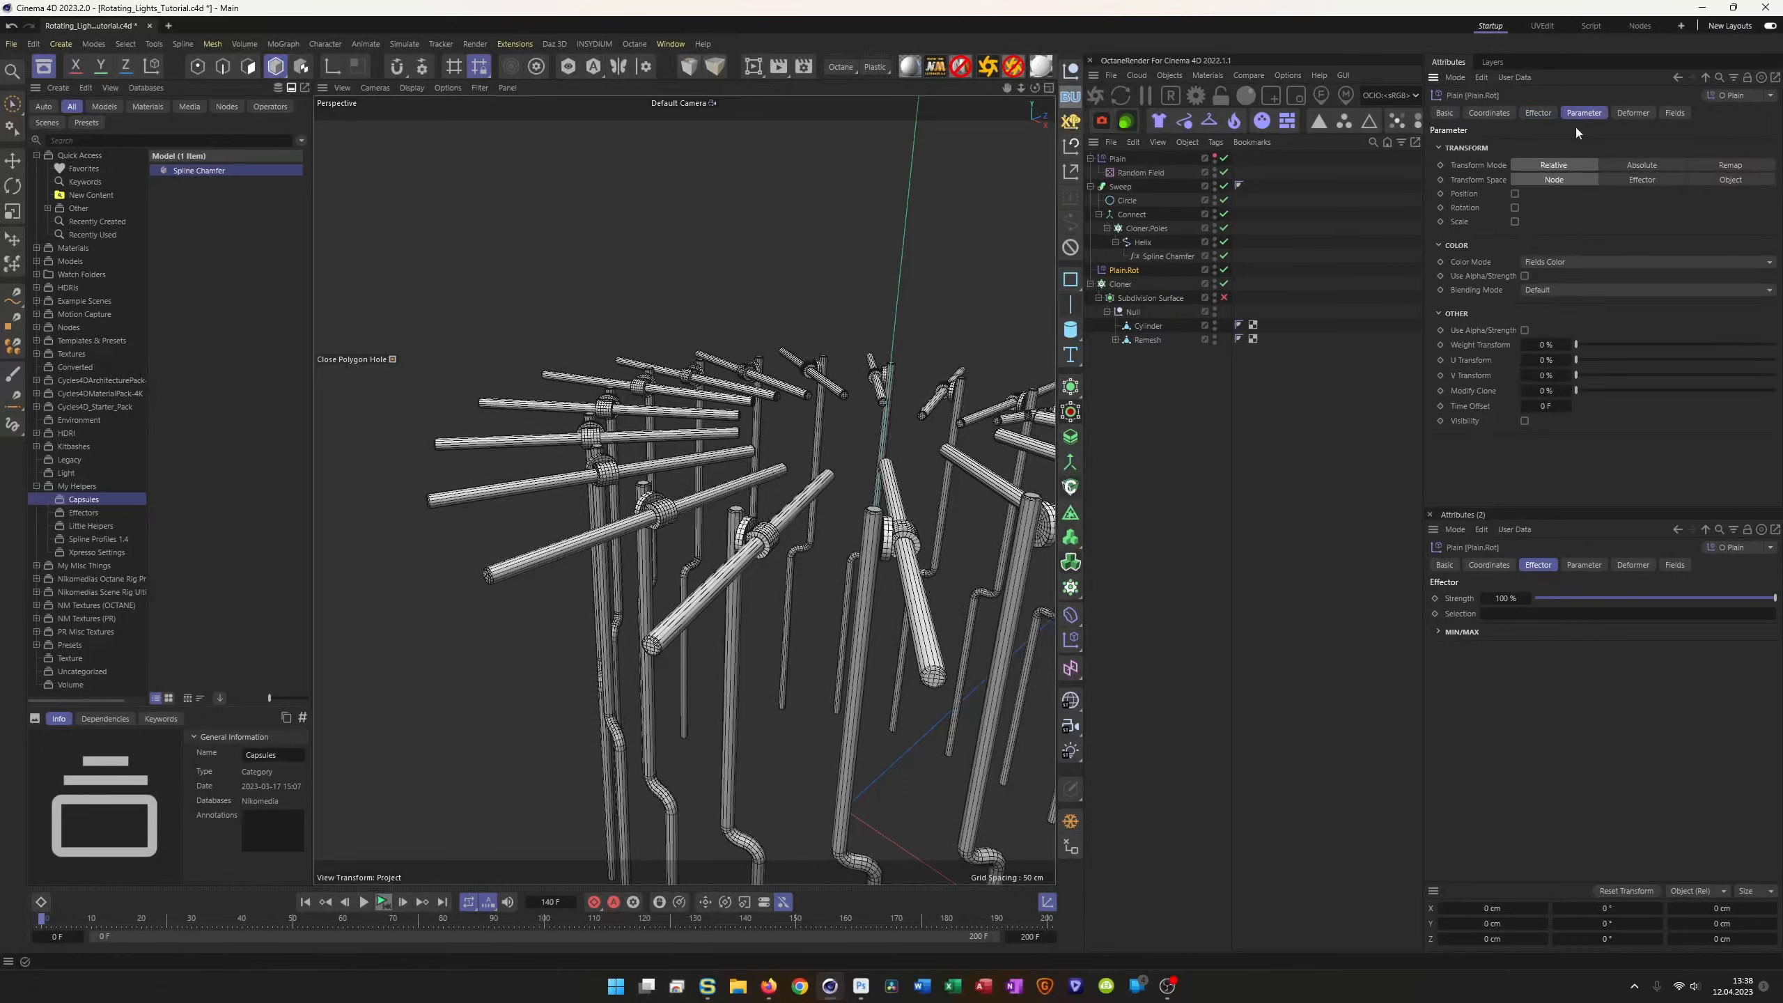
left_click(1515, 207)
left_click_drag(1537, 238, 1563, 239)
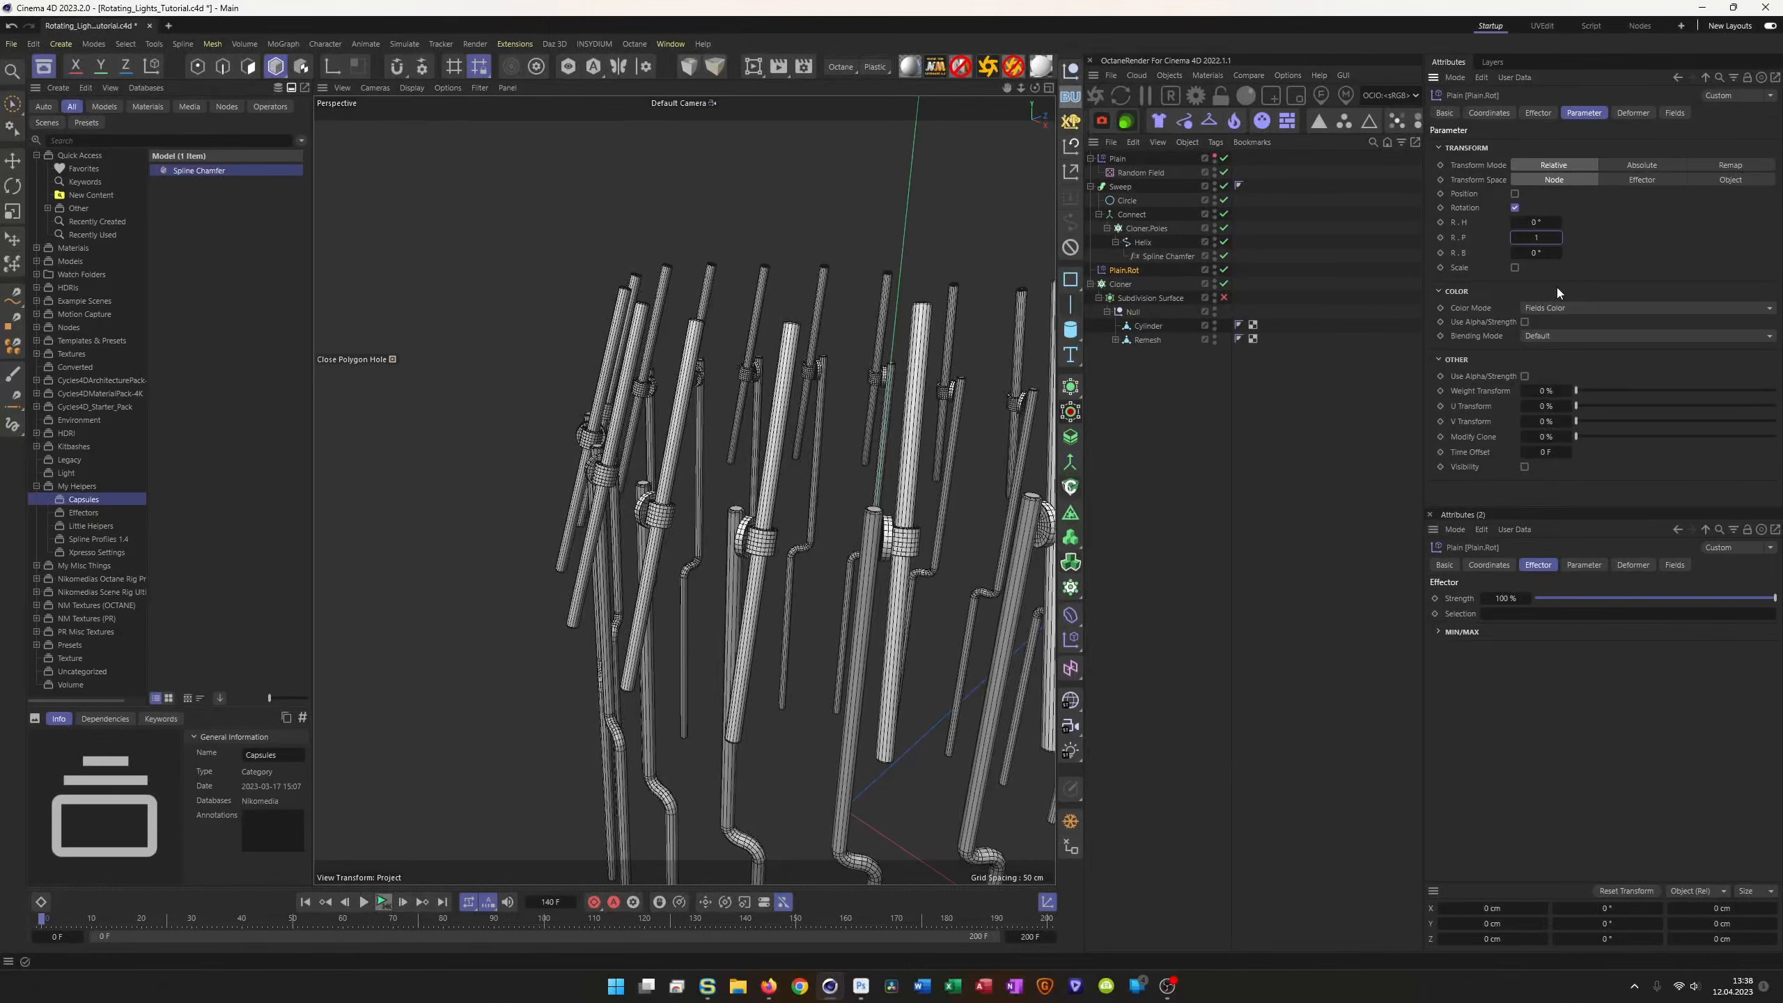
key("Return")
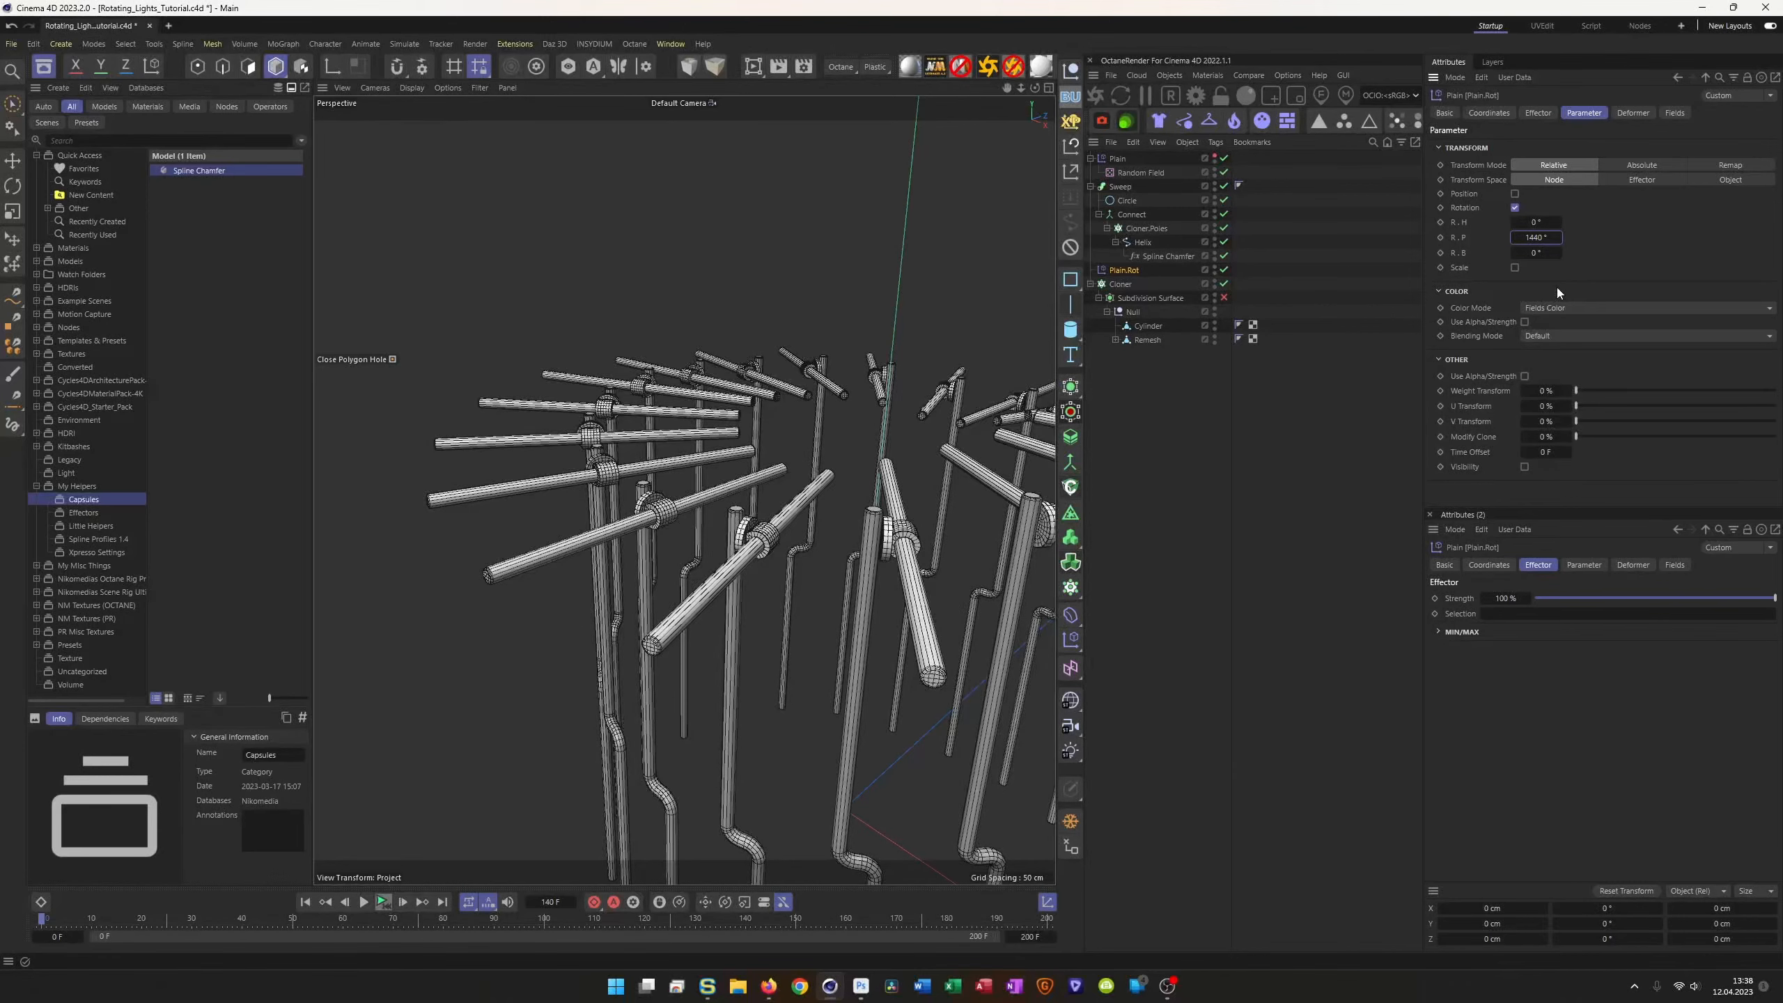
scroll(627, 430, "down", 5)
left_click_drag(627, 431, 630, 483, "alt")
scroll(629, 482, "up", 3)
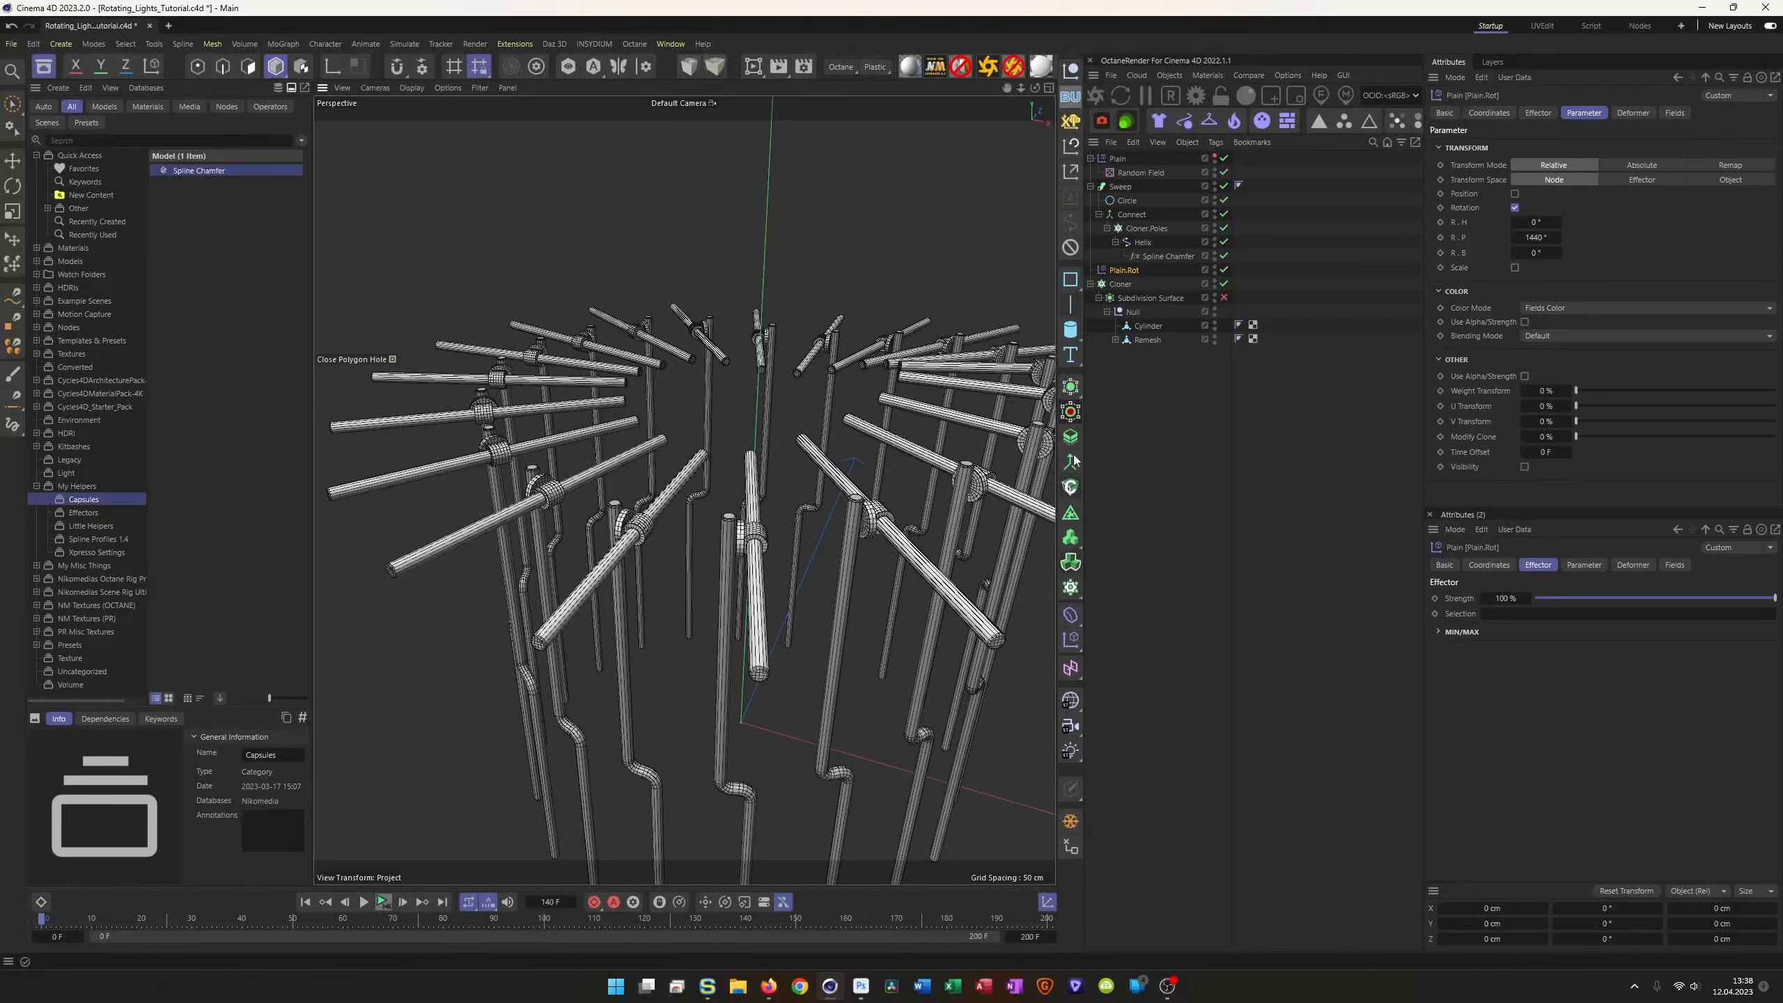
Step: Add a Random Field to the Plain.Rot effector and set the field's noise scale to 7500 %
left_click(1675, 113)
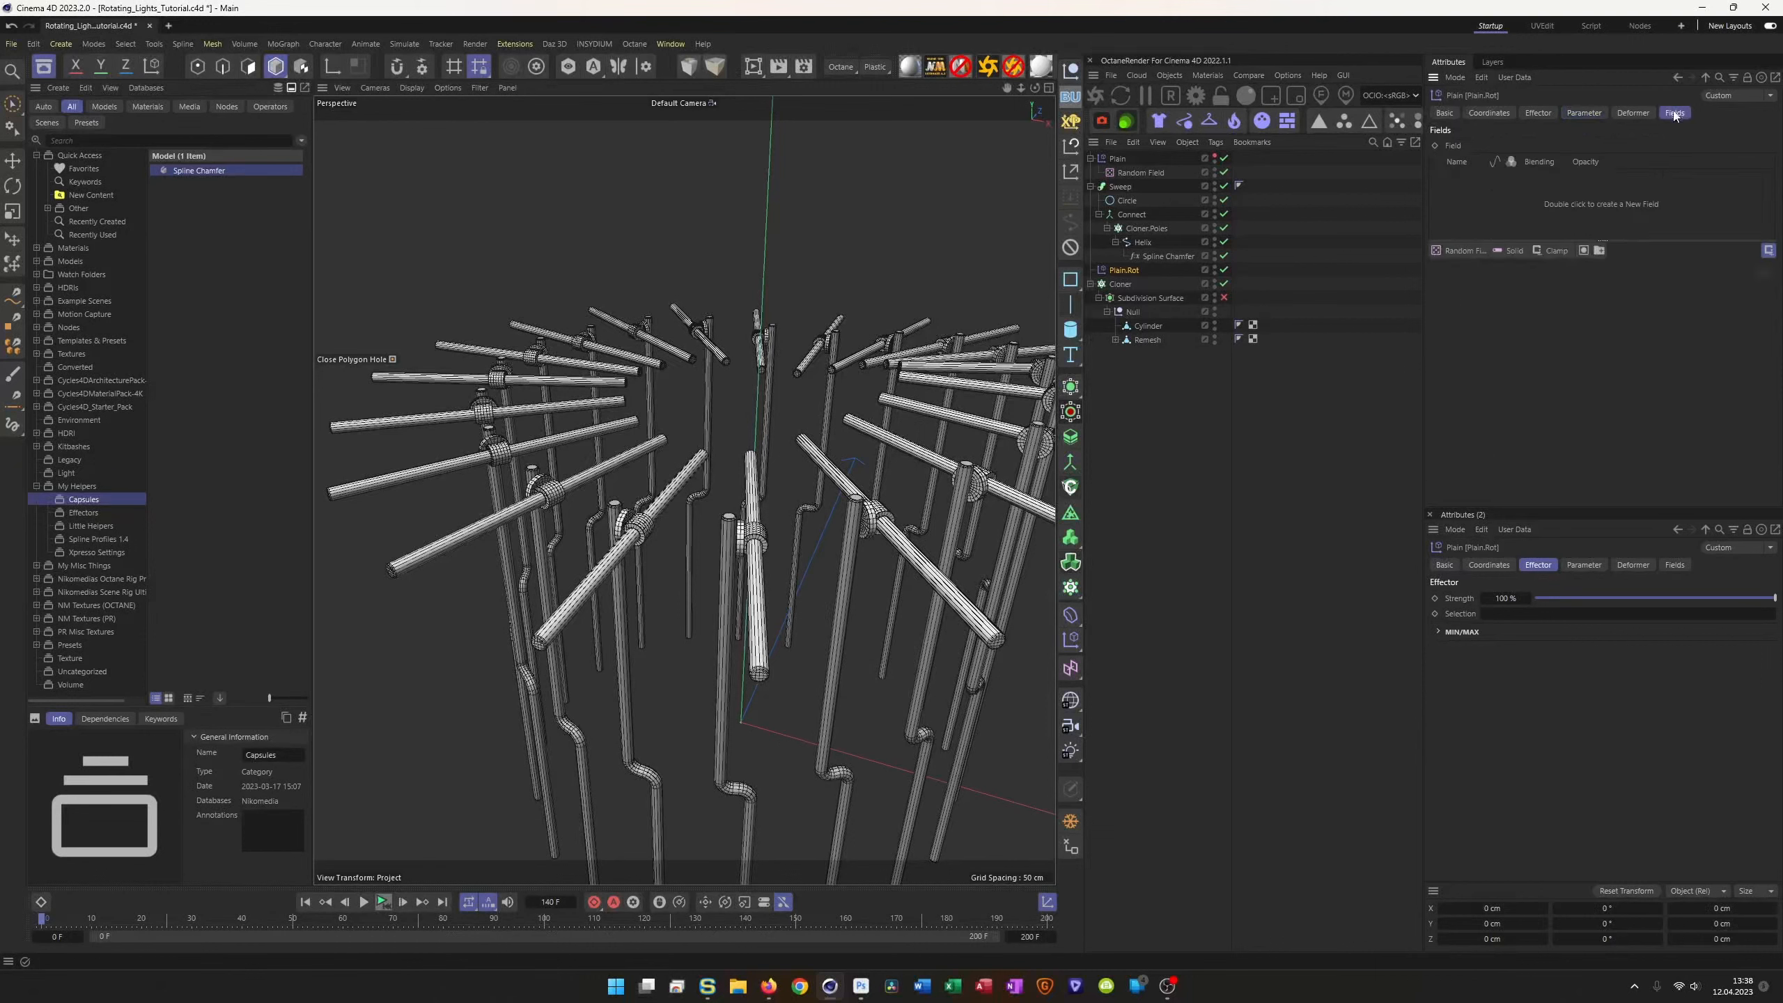
left_click(1465, 251)
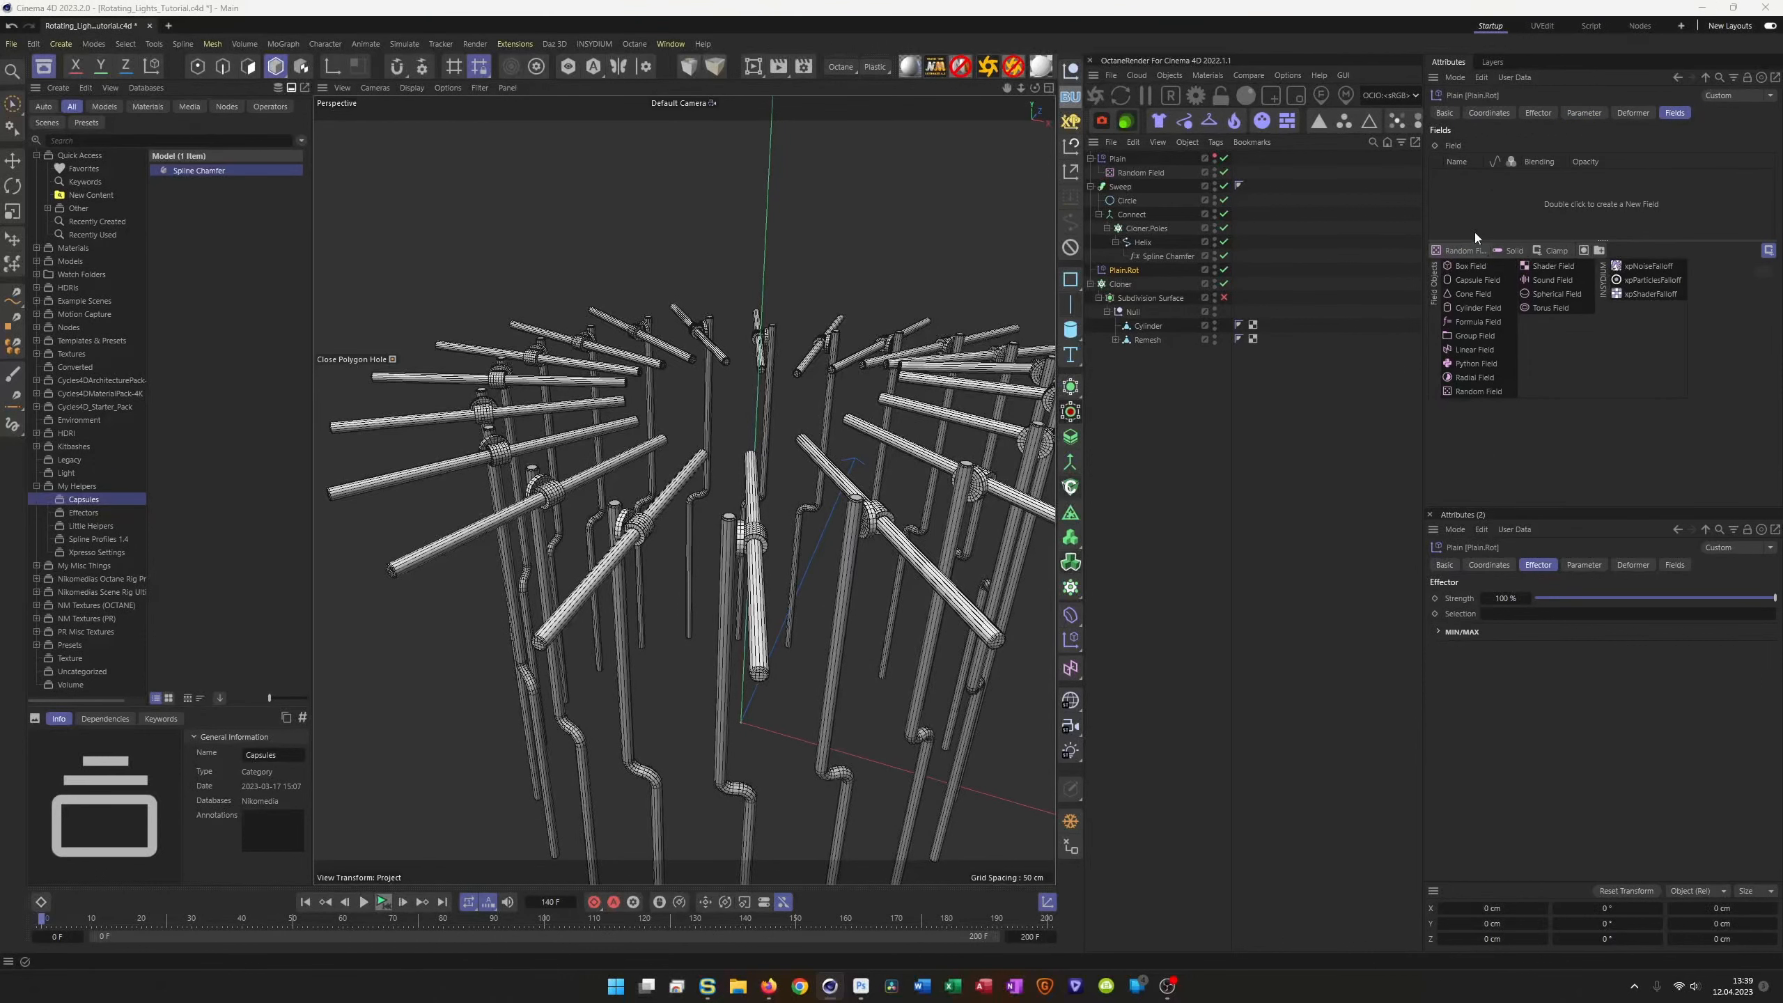
left_click(1477, 392)
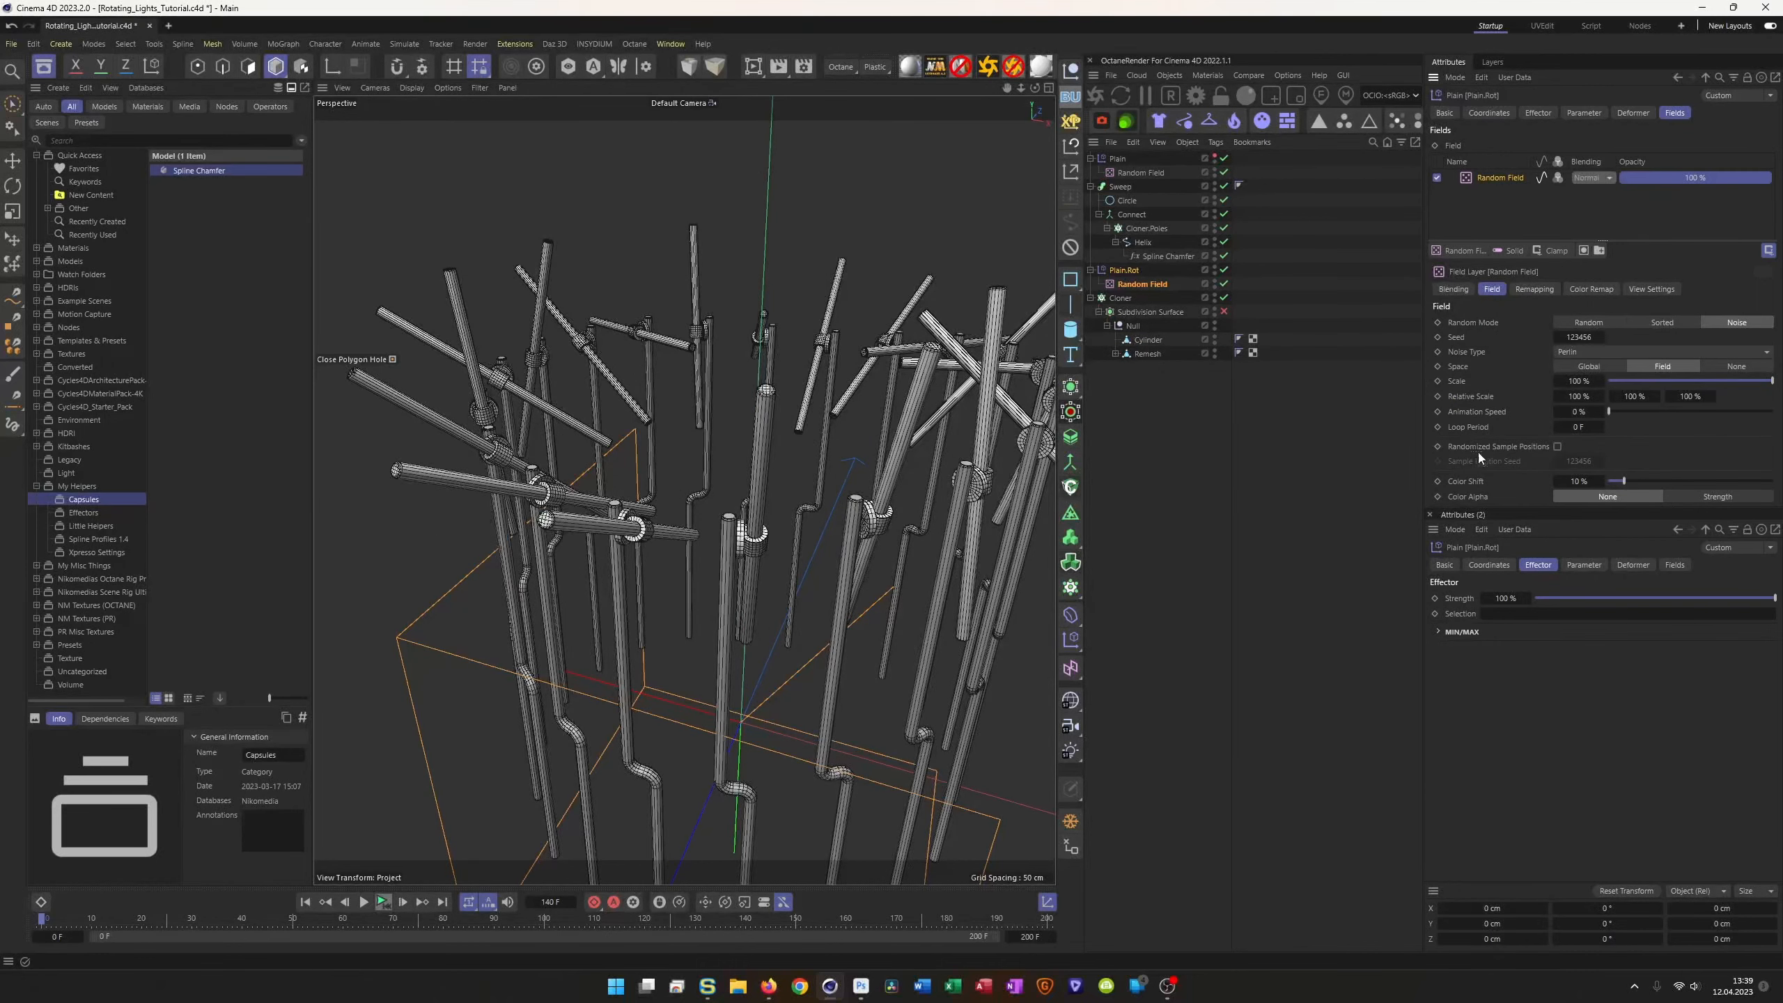
left_click(1579, 382)
type("7500")
key("Return")
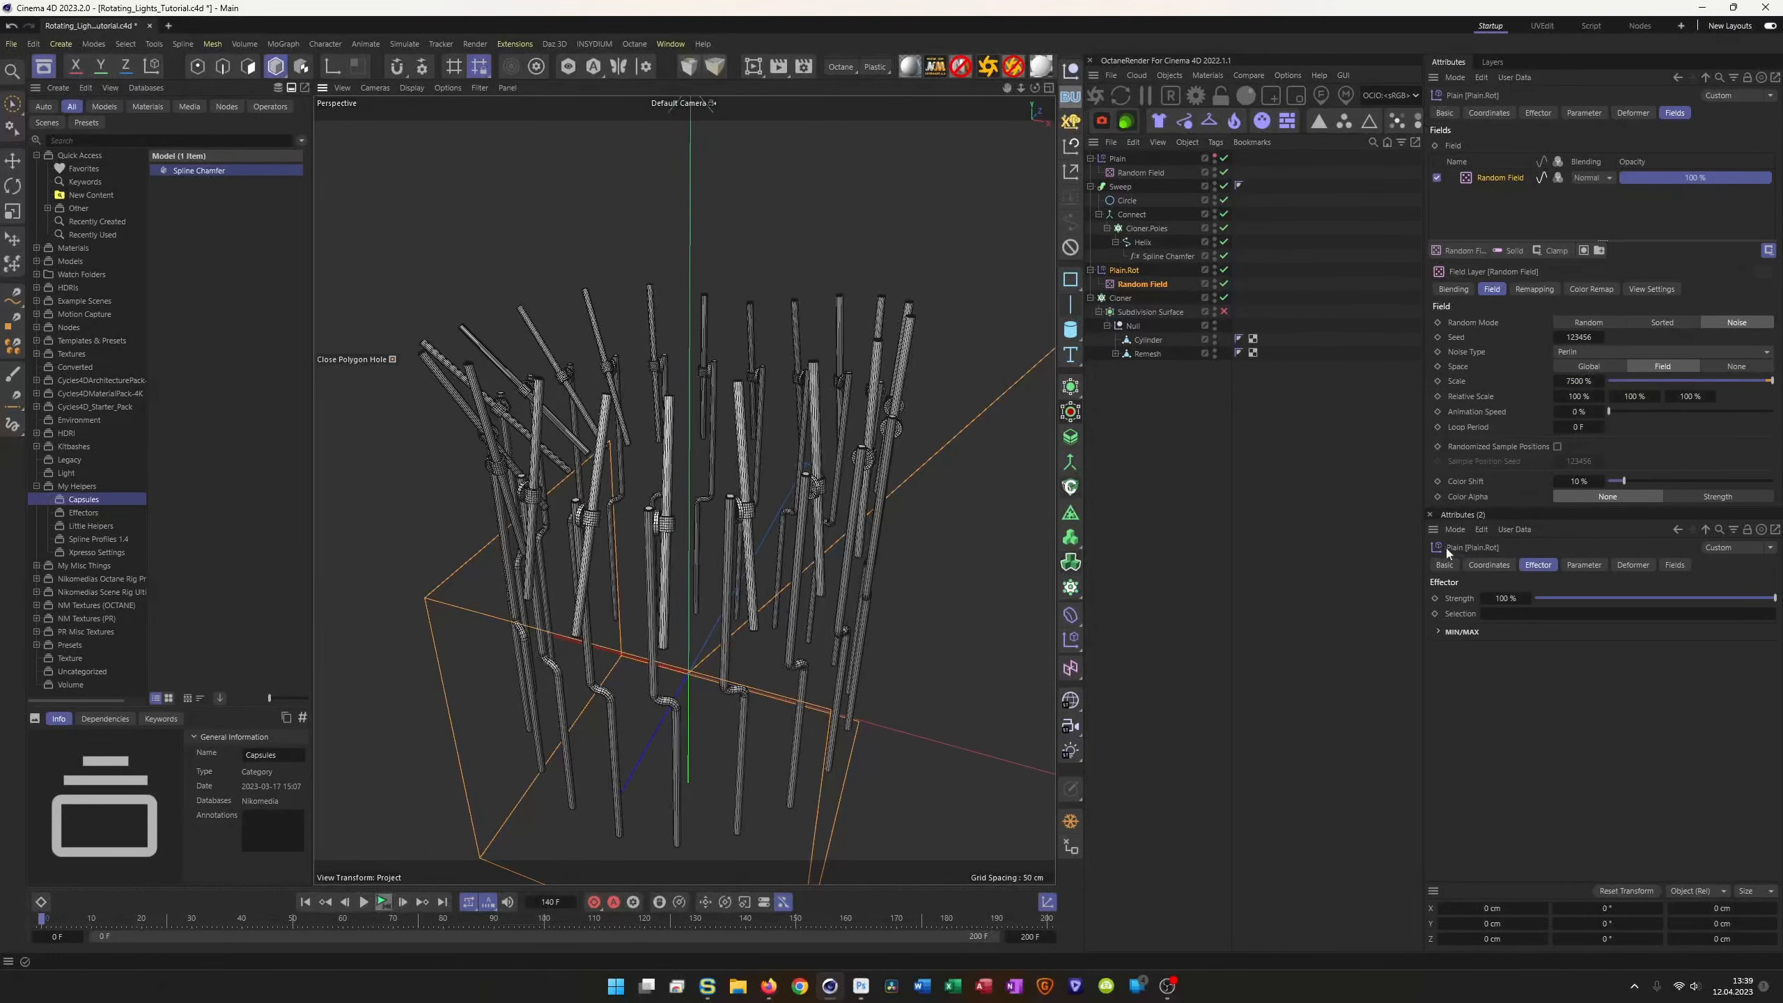
Step: Set the Random Field's animation speed to 50 % and its loop period to 200 F, and save the scene
left_click(1579, 412)
type("50")
key("Tab")
type("20")
key("Return")
key("ctrl+s")
Step: Raise the Random Field's seed by two steps, playing the animation before and after to check the light rotation
left_click(379, 905)
left_click(1600, 338)
left_click(1601, 337)
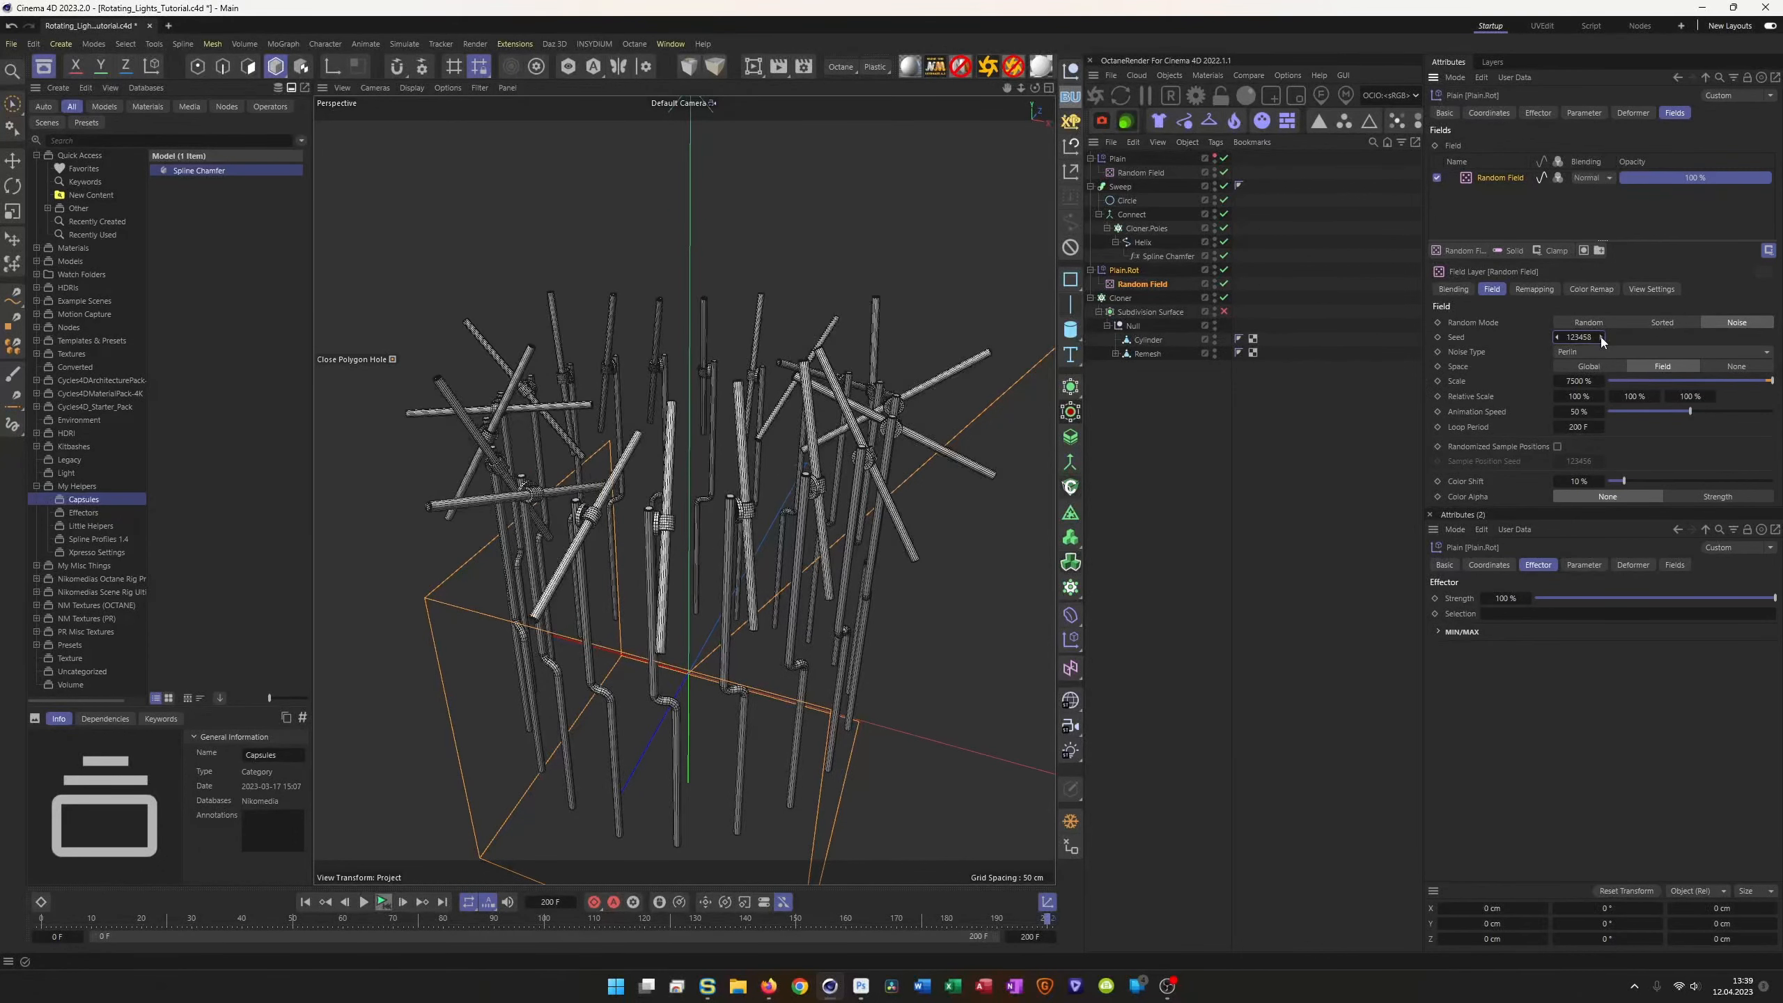
left_click(383, 903)
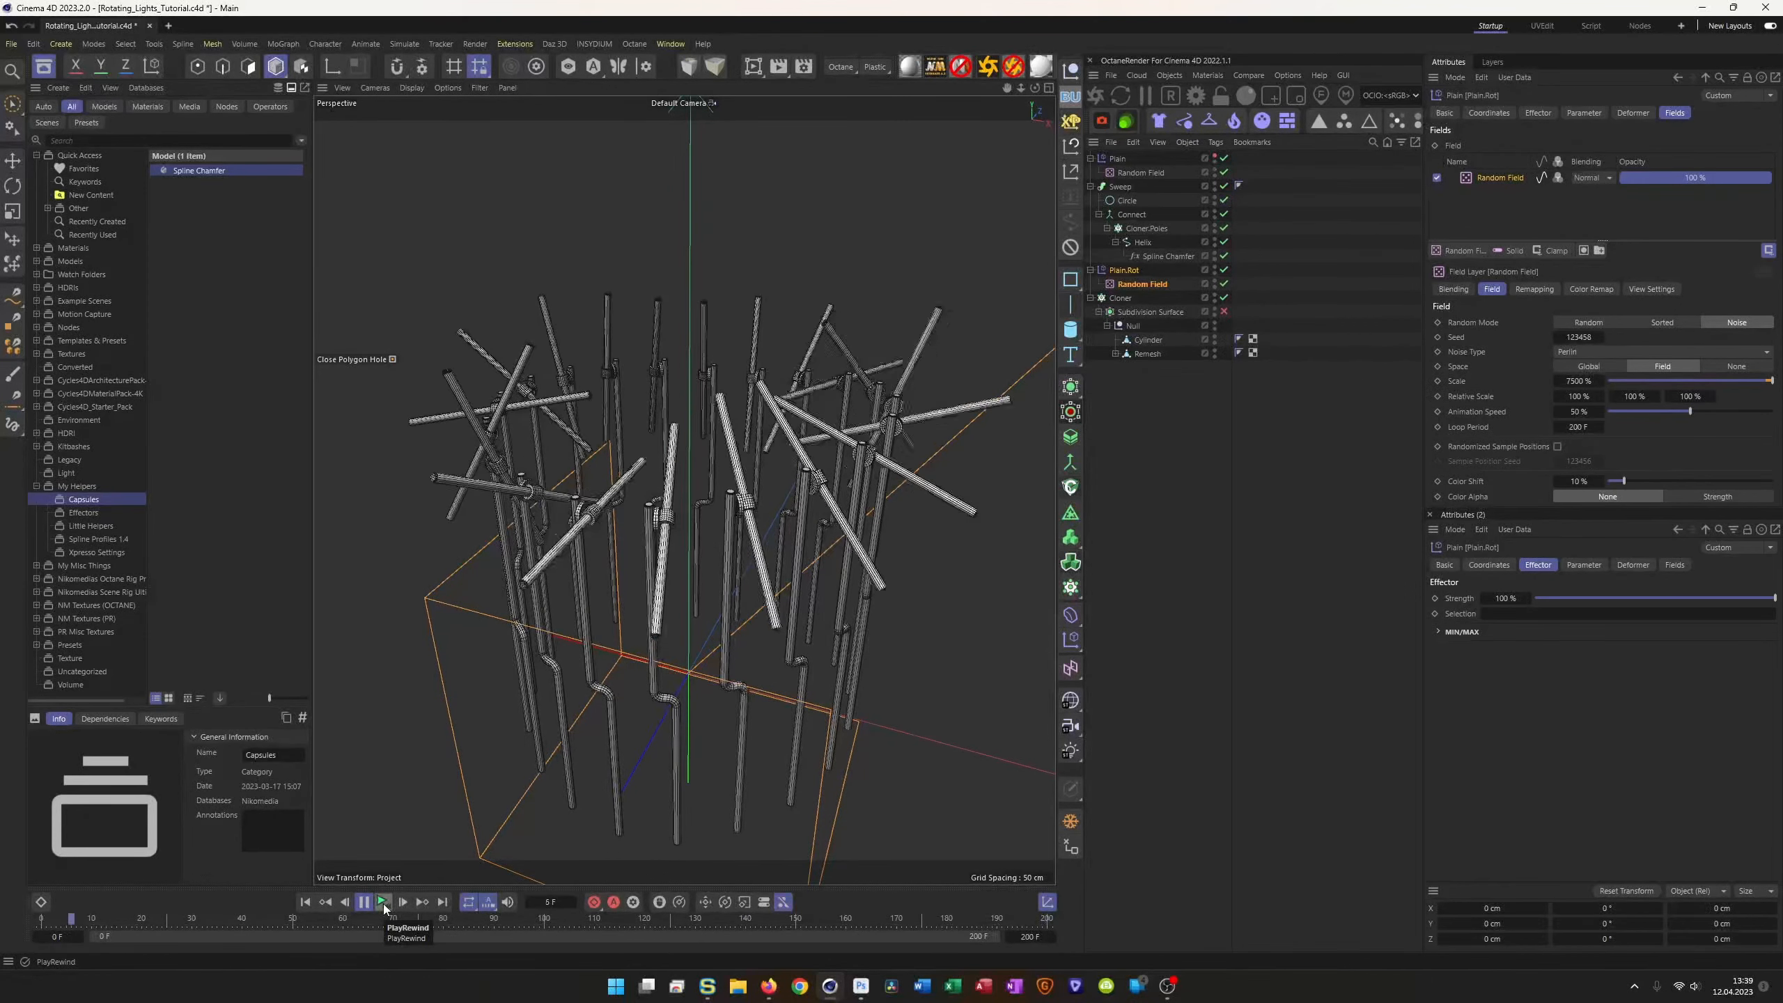
left_click(383, 903)
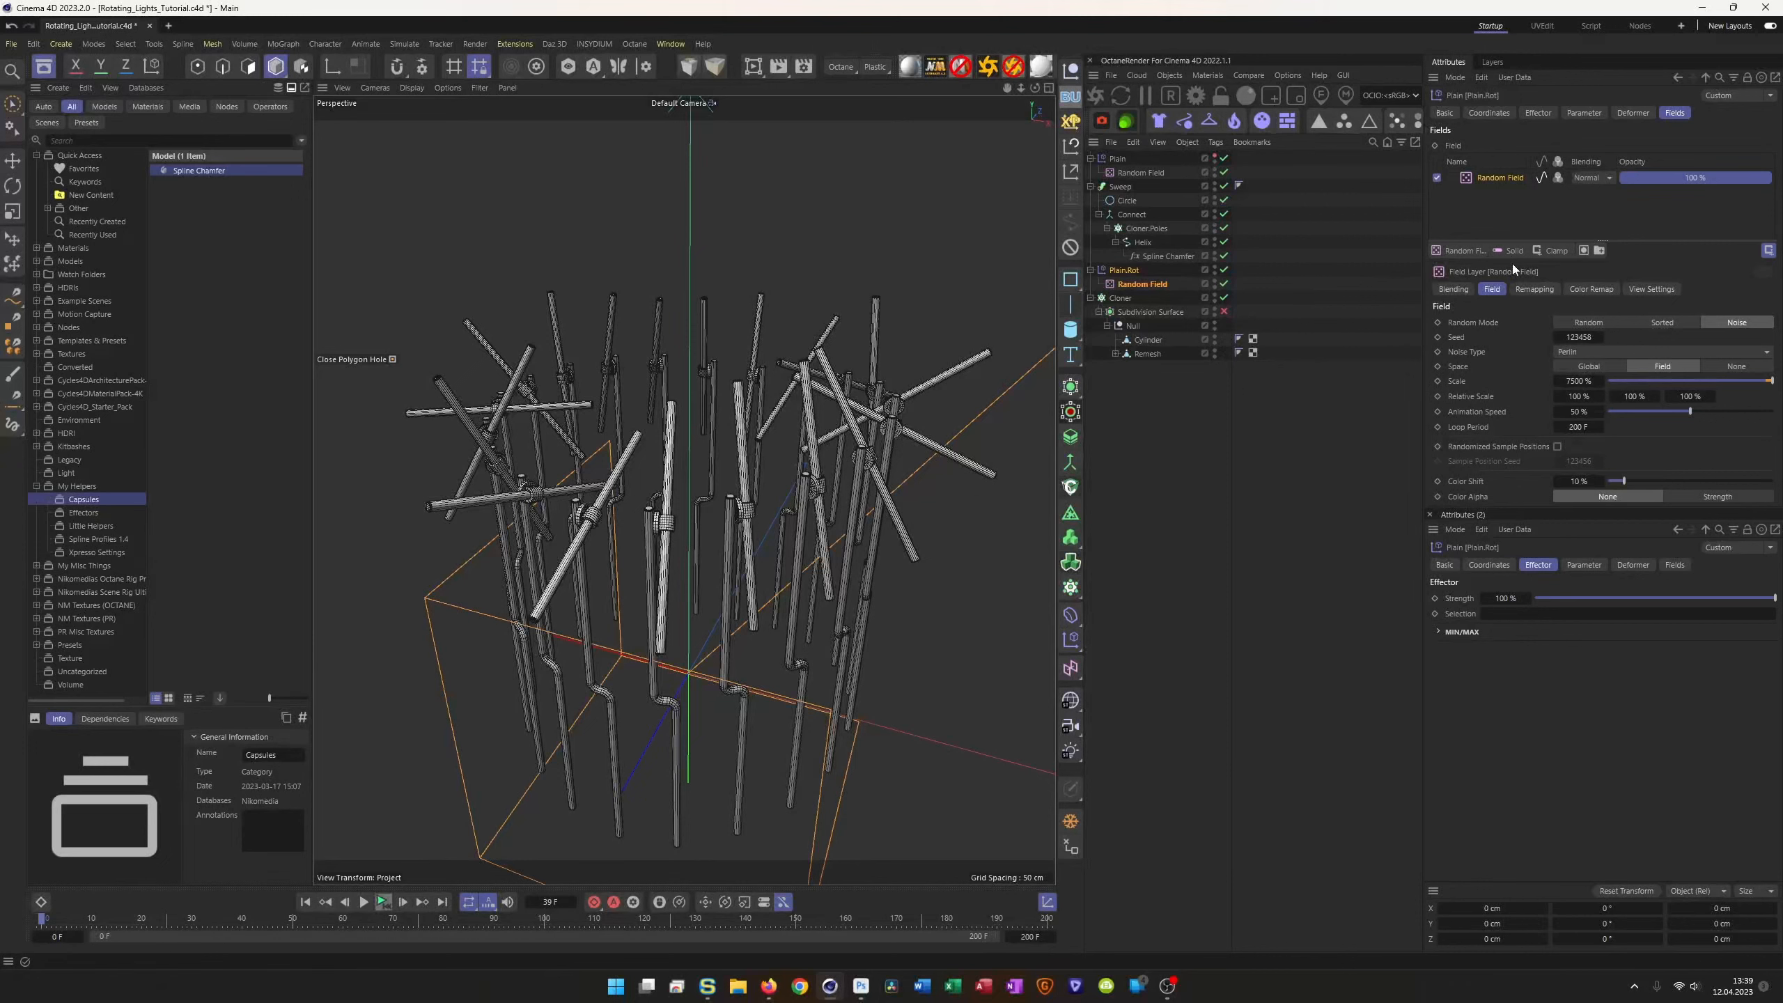
Step: Try an R.P rotation of 3600° on the Plain.Rot effector and play the animation to judge the speed
left_click(1583, 113)
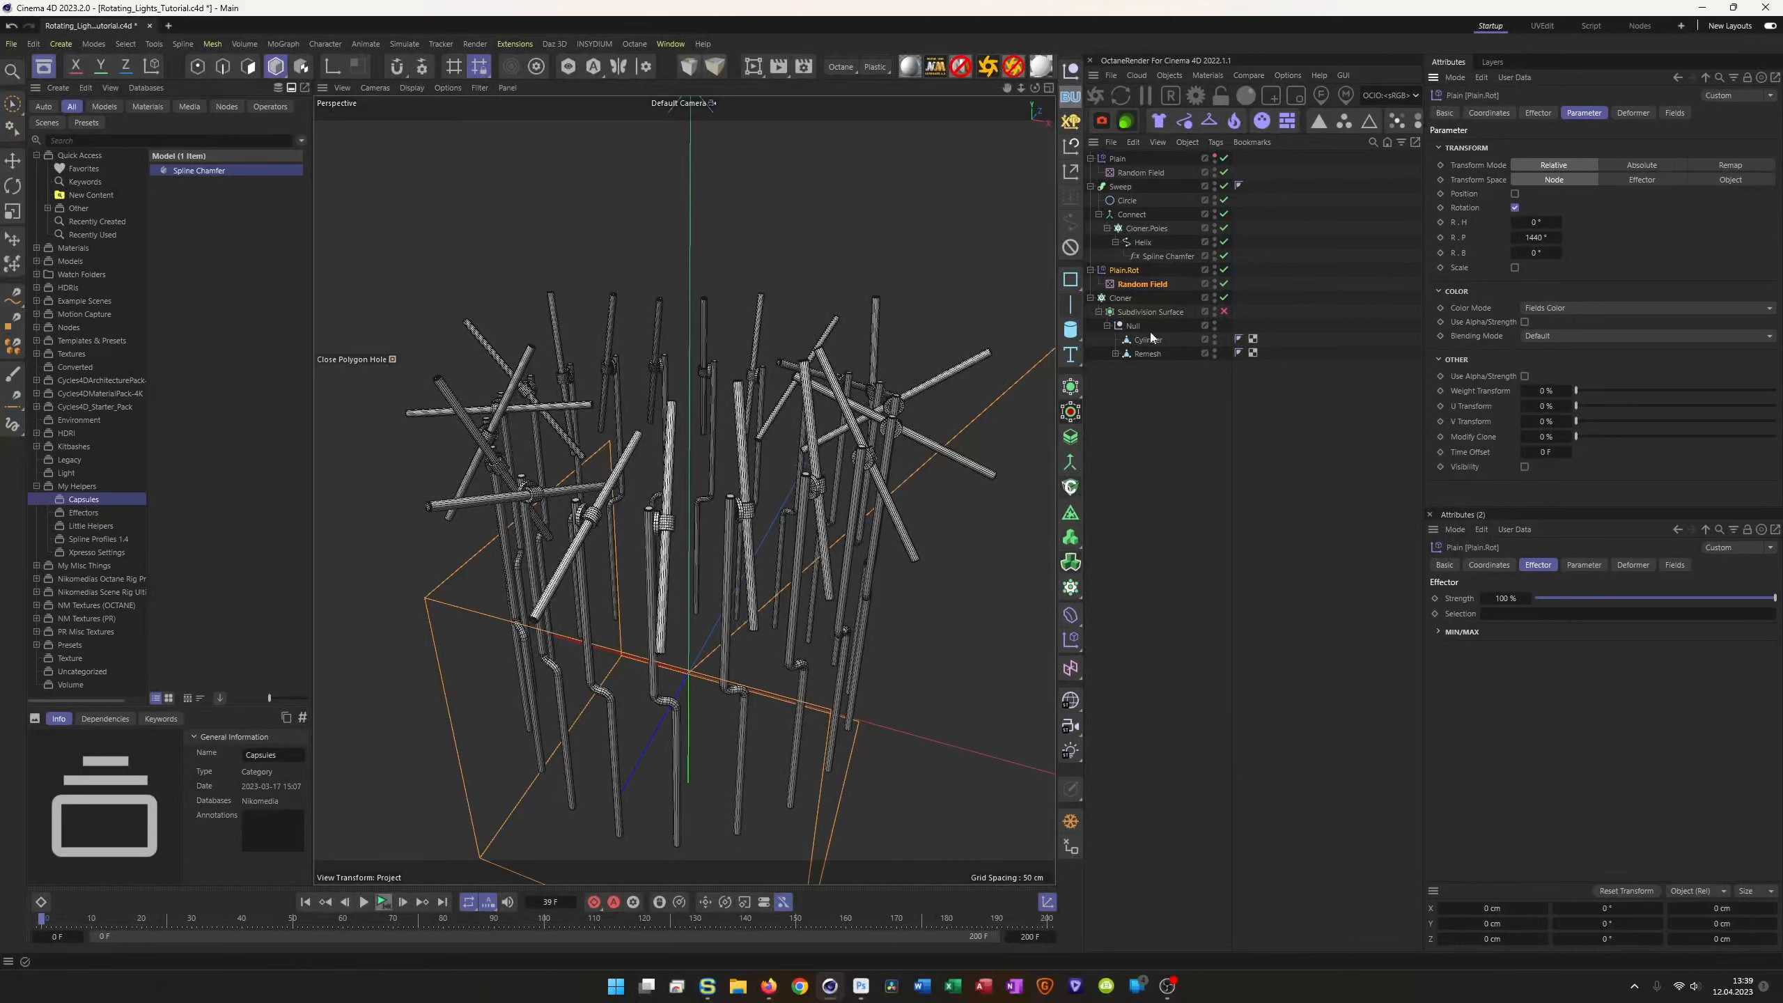
double_click(1536, 238)
type("3600")
key("Return")
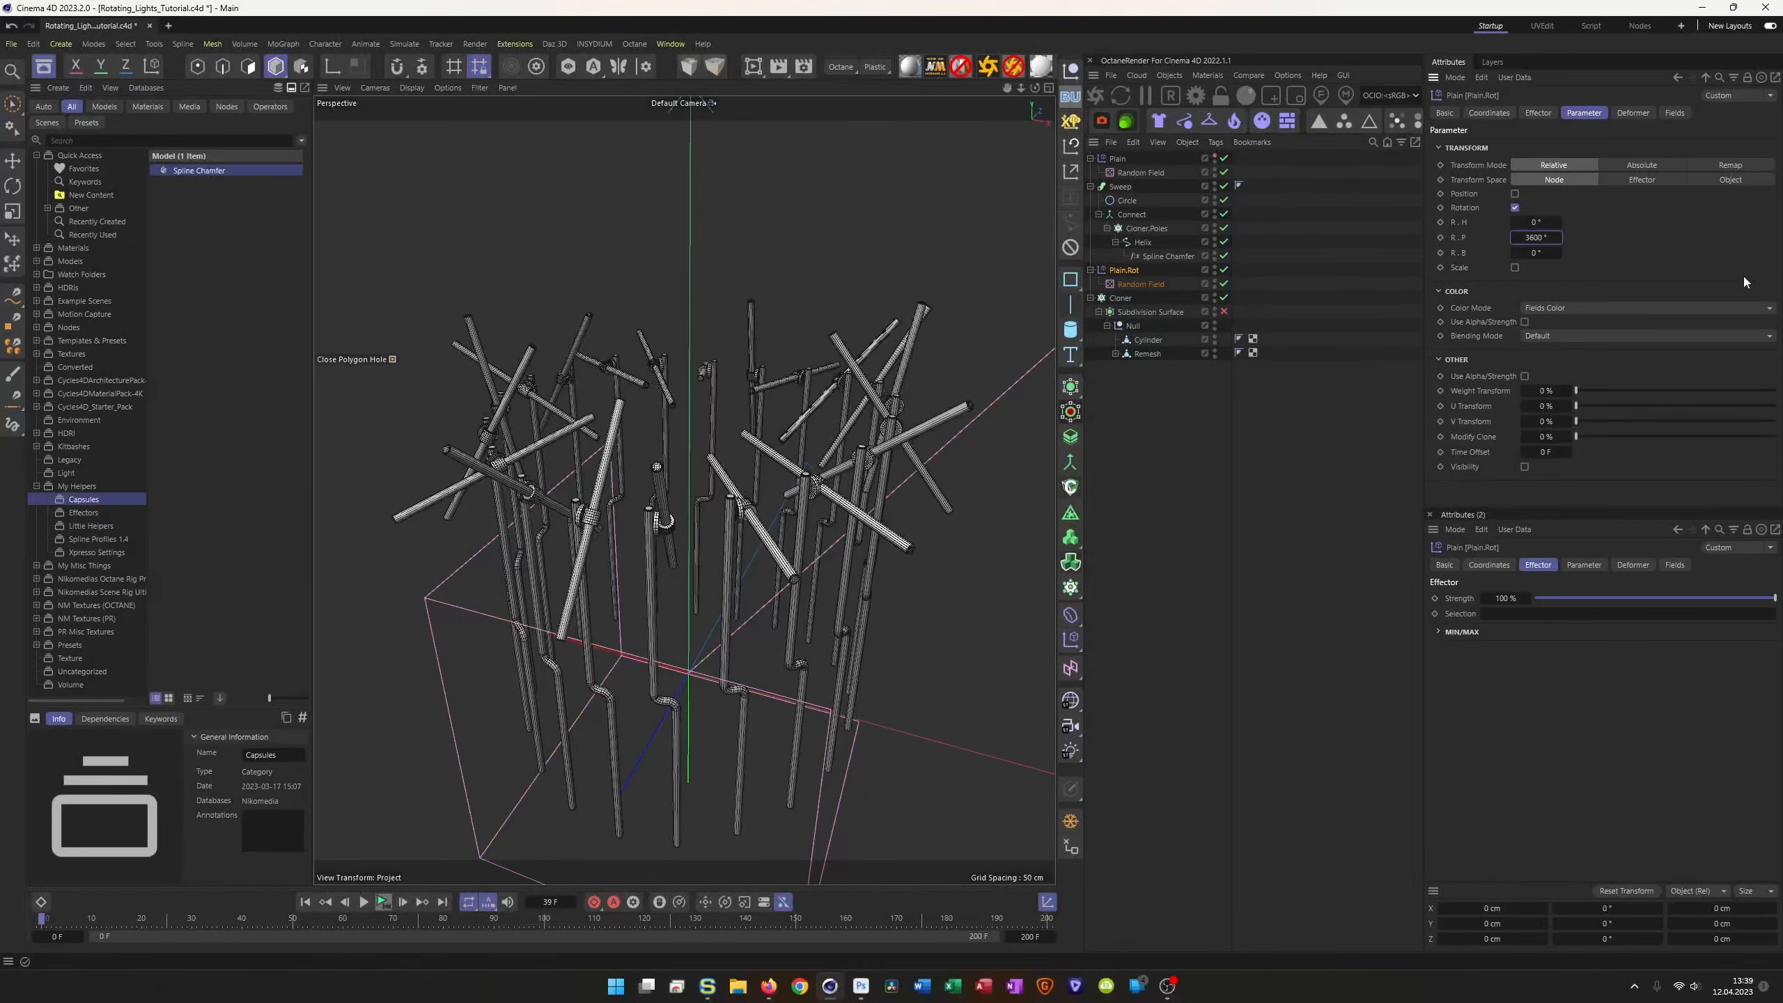
left_click(379, 902)
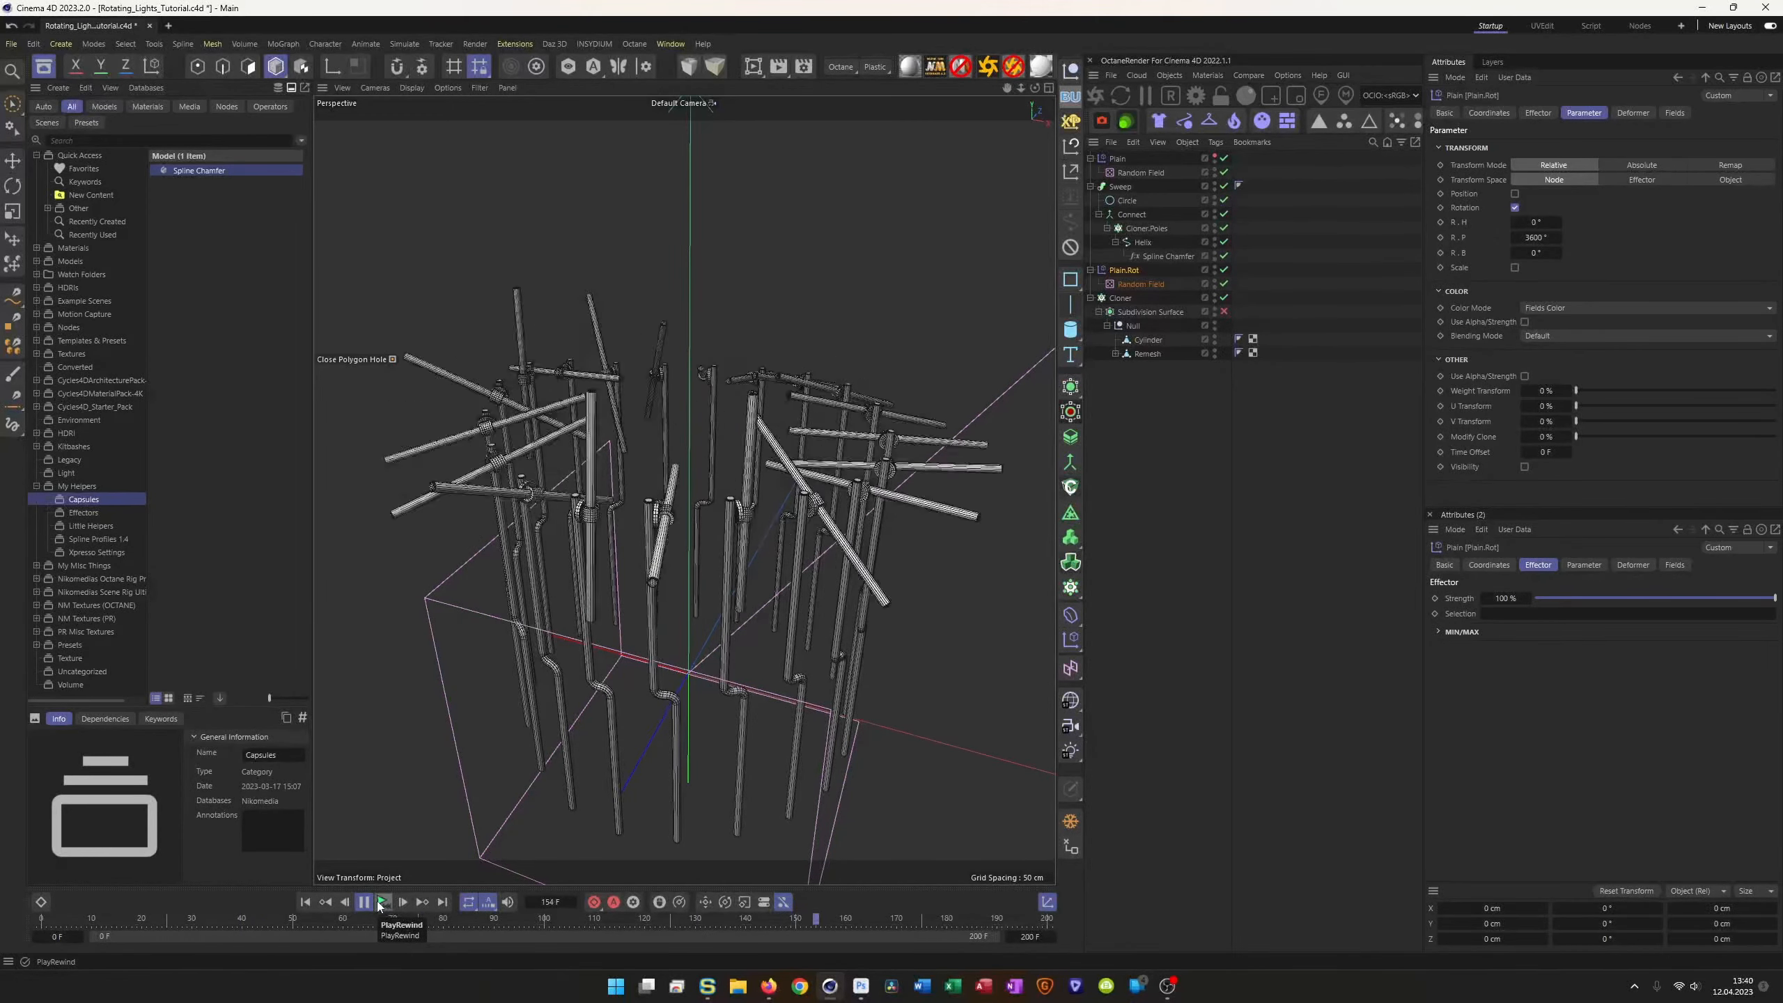
Step: Set the Plain.Rot effector's R.P rotation back to 1440° and save the scene
left_click(1536, 237)
type("1440")
key("Return")
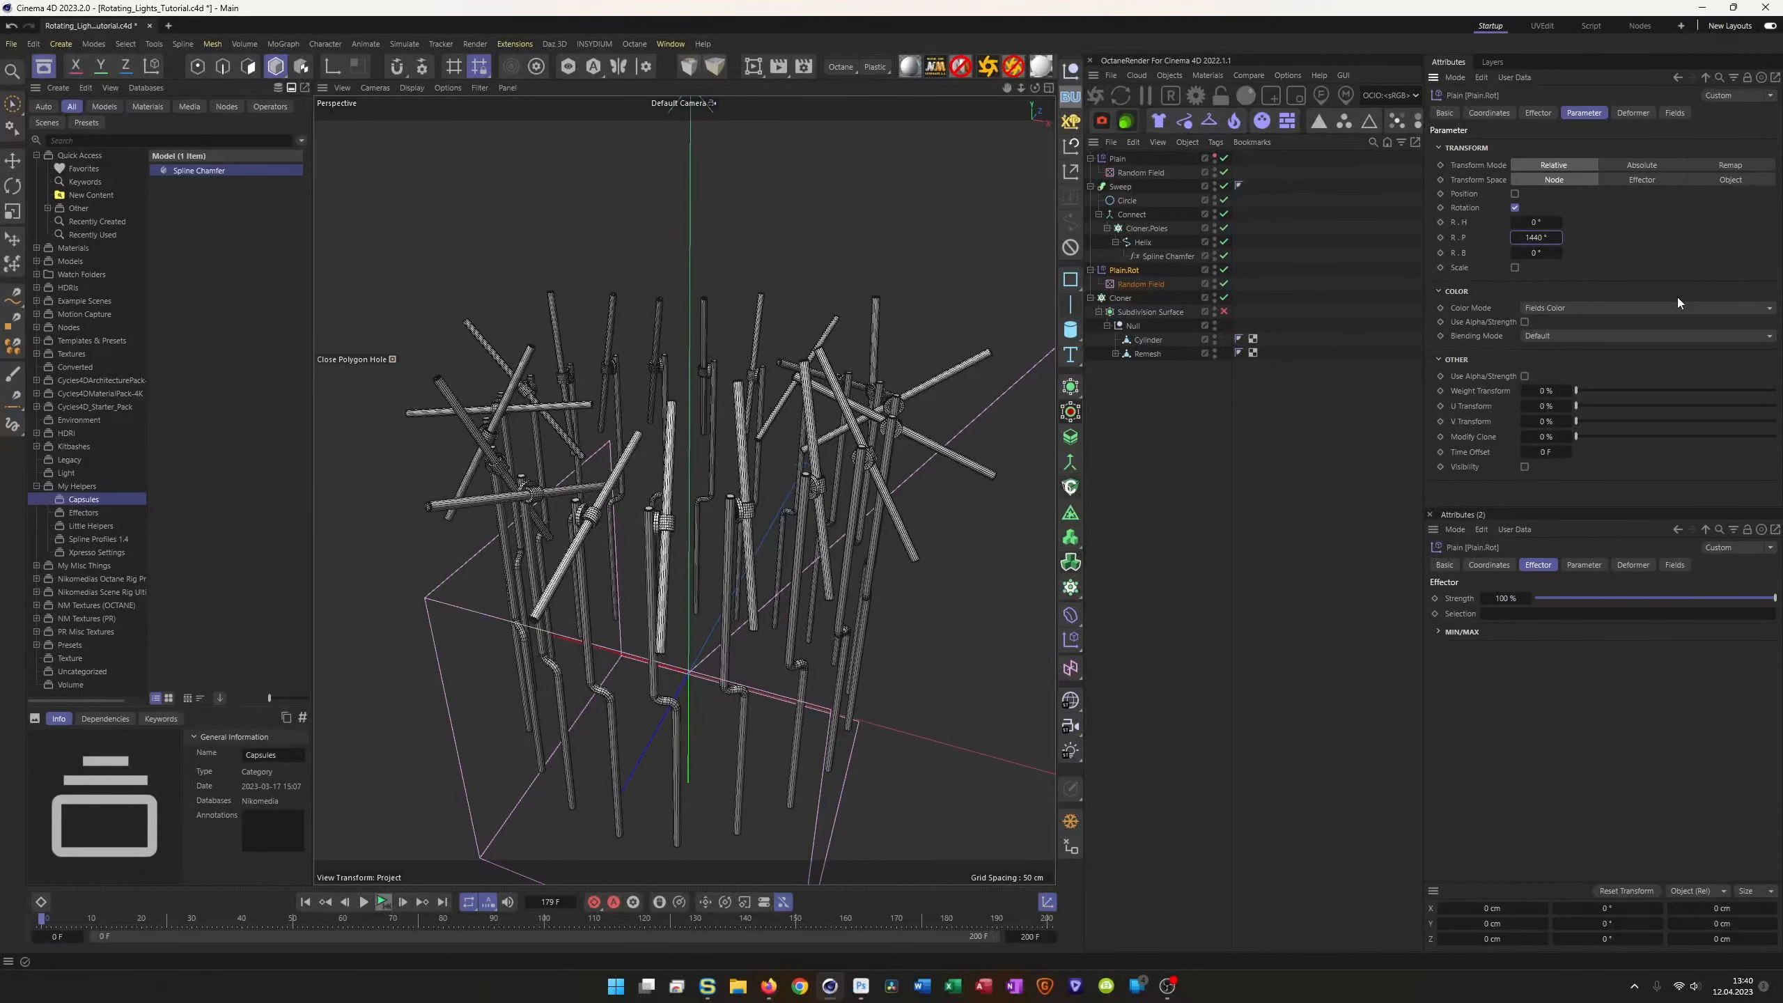
key("ctrl+s")
Step: Create a sphere with a radius of 5 cm
scroll(588, 531, "up", 6)
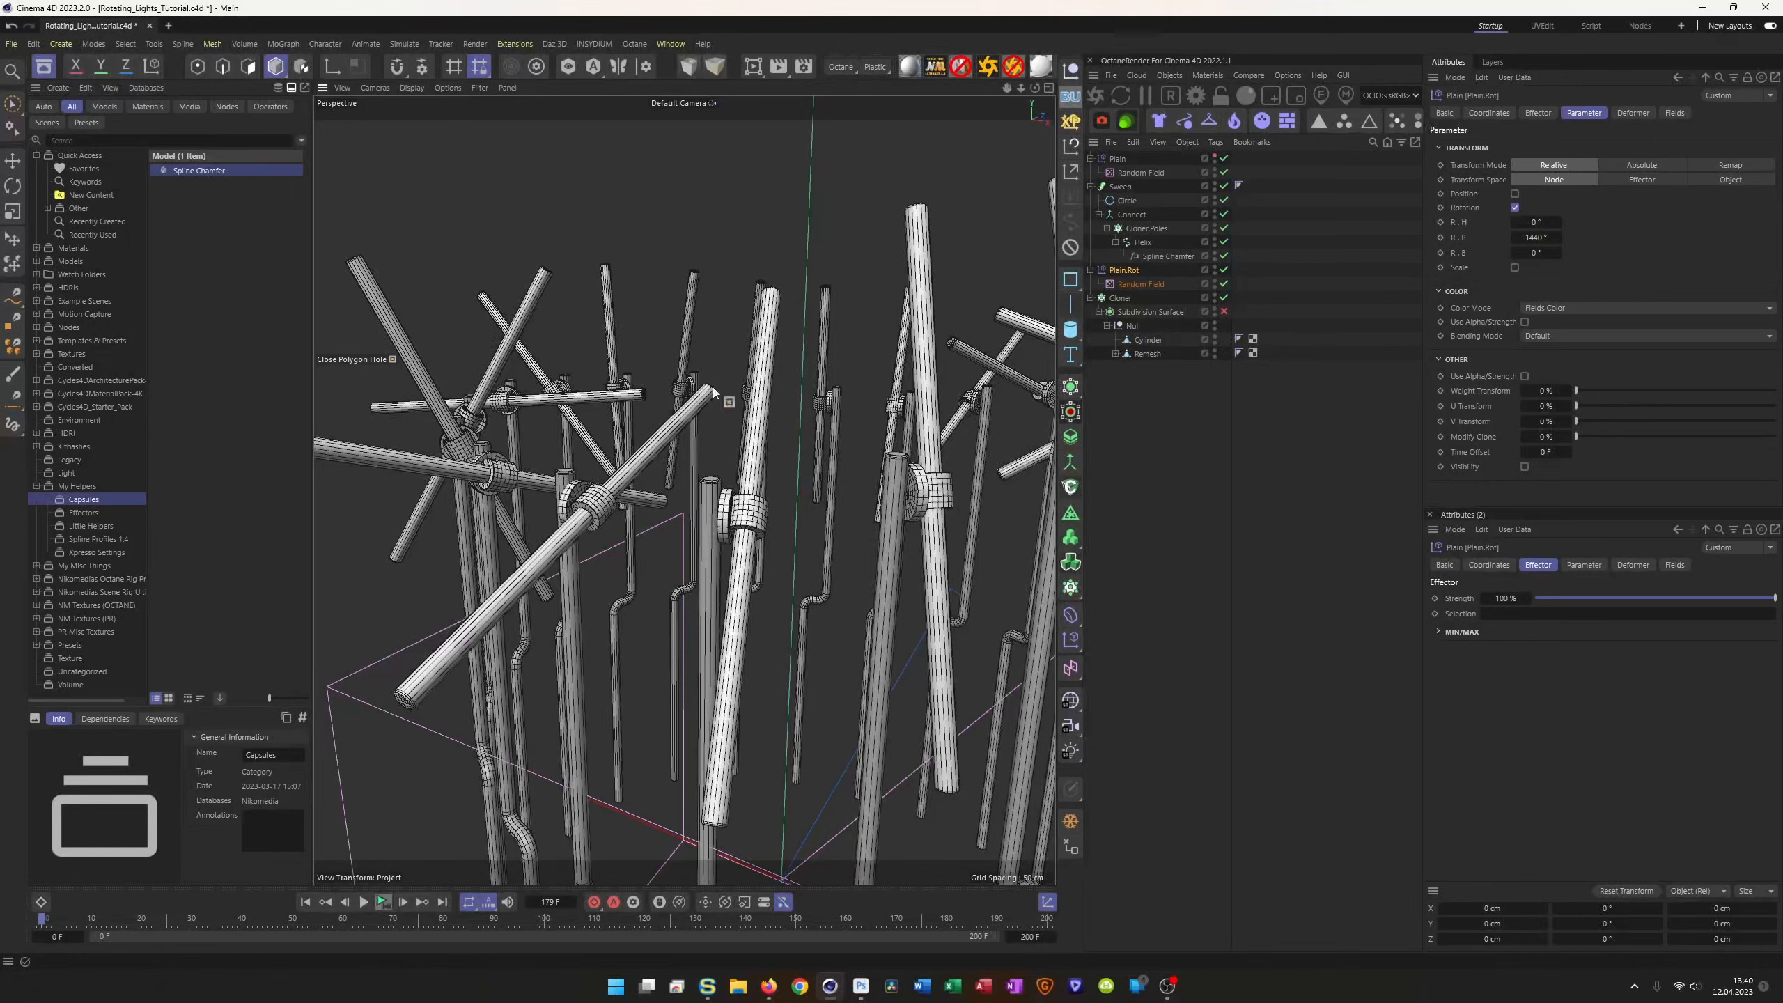
scroll(688, 474, "down", 4)
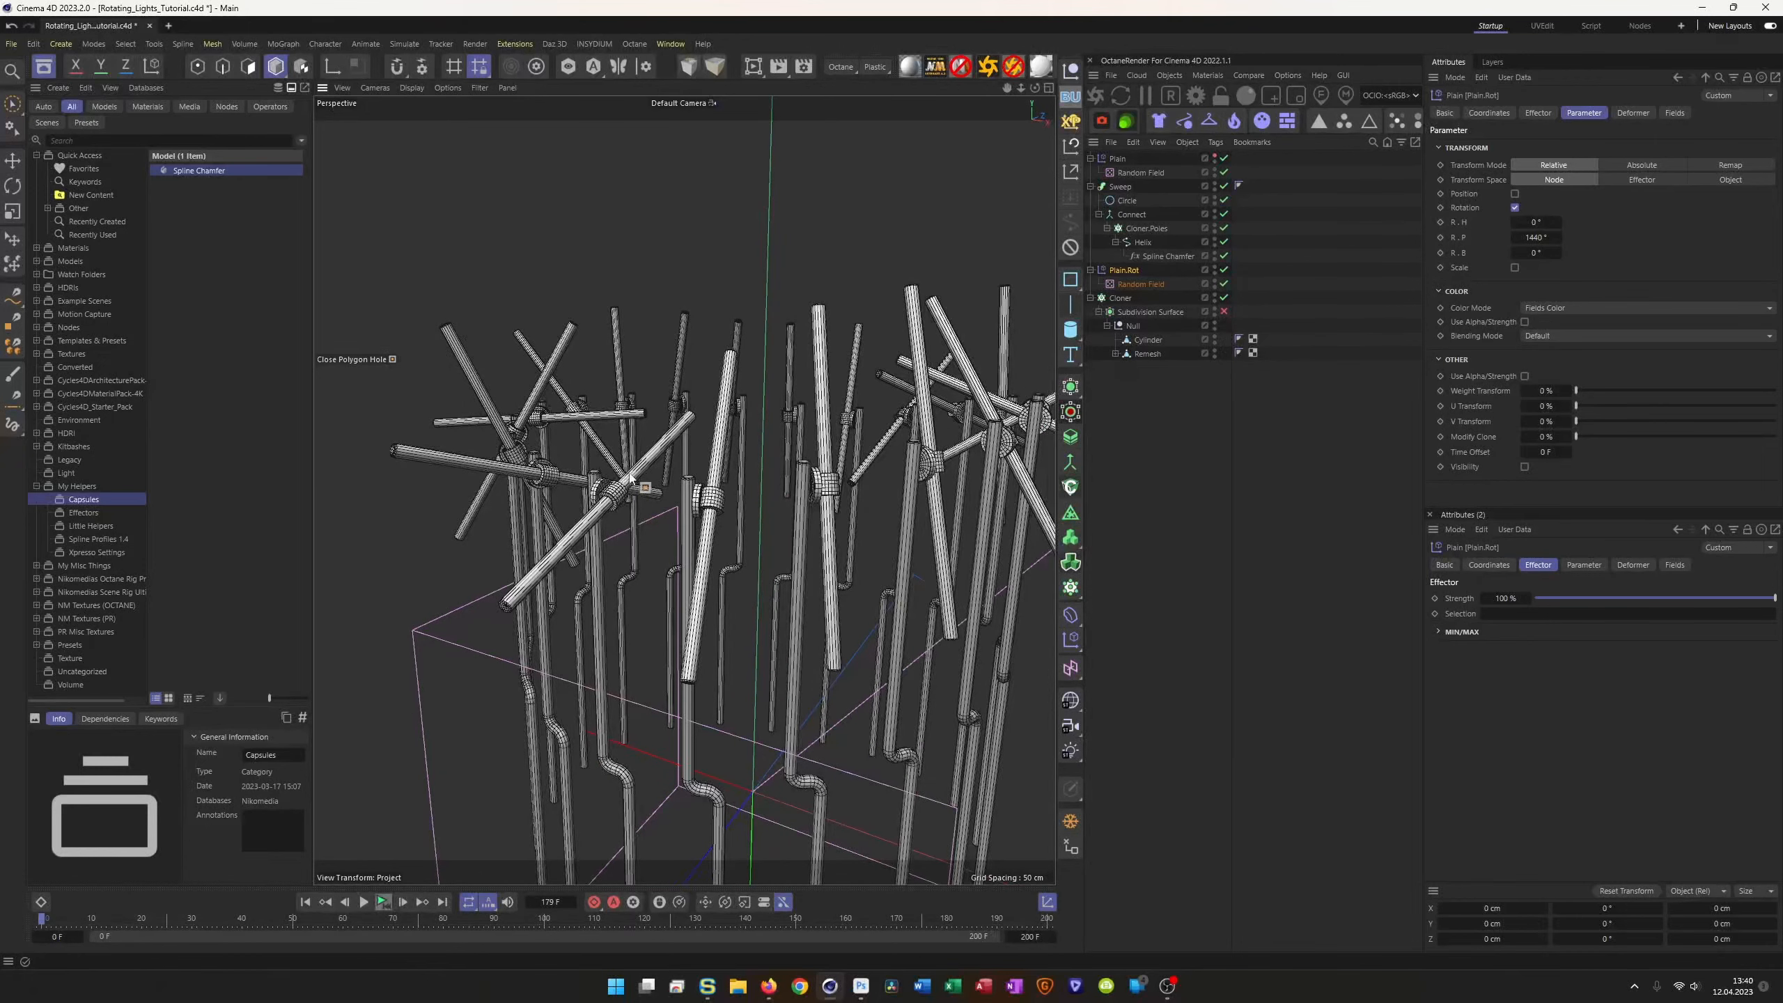
left_click(1071, 329)
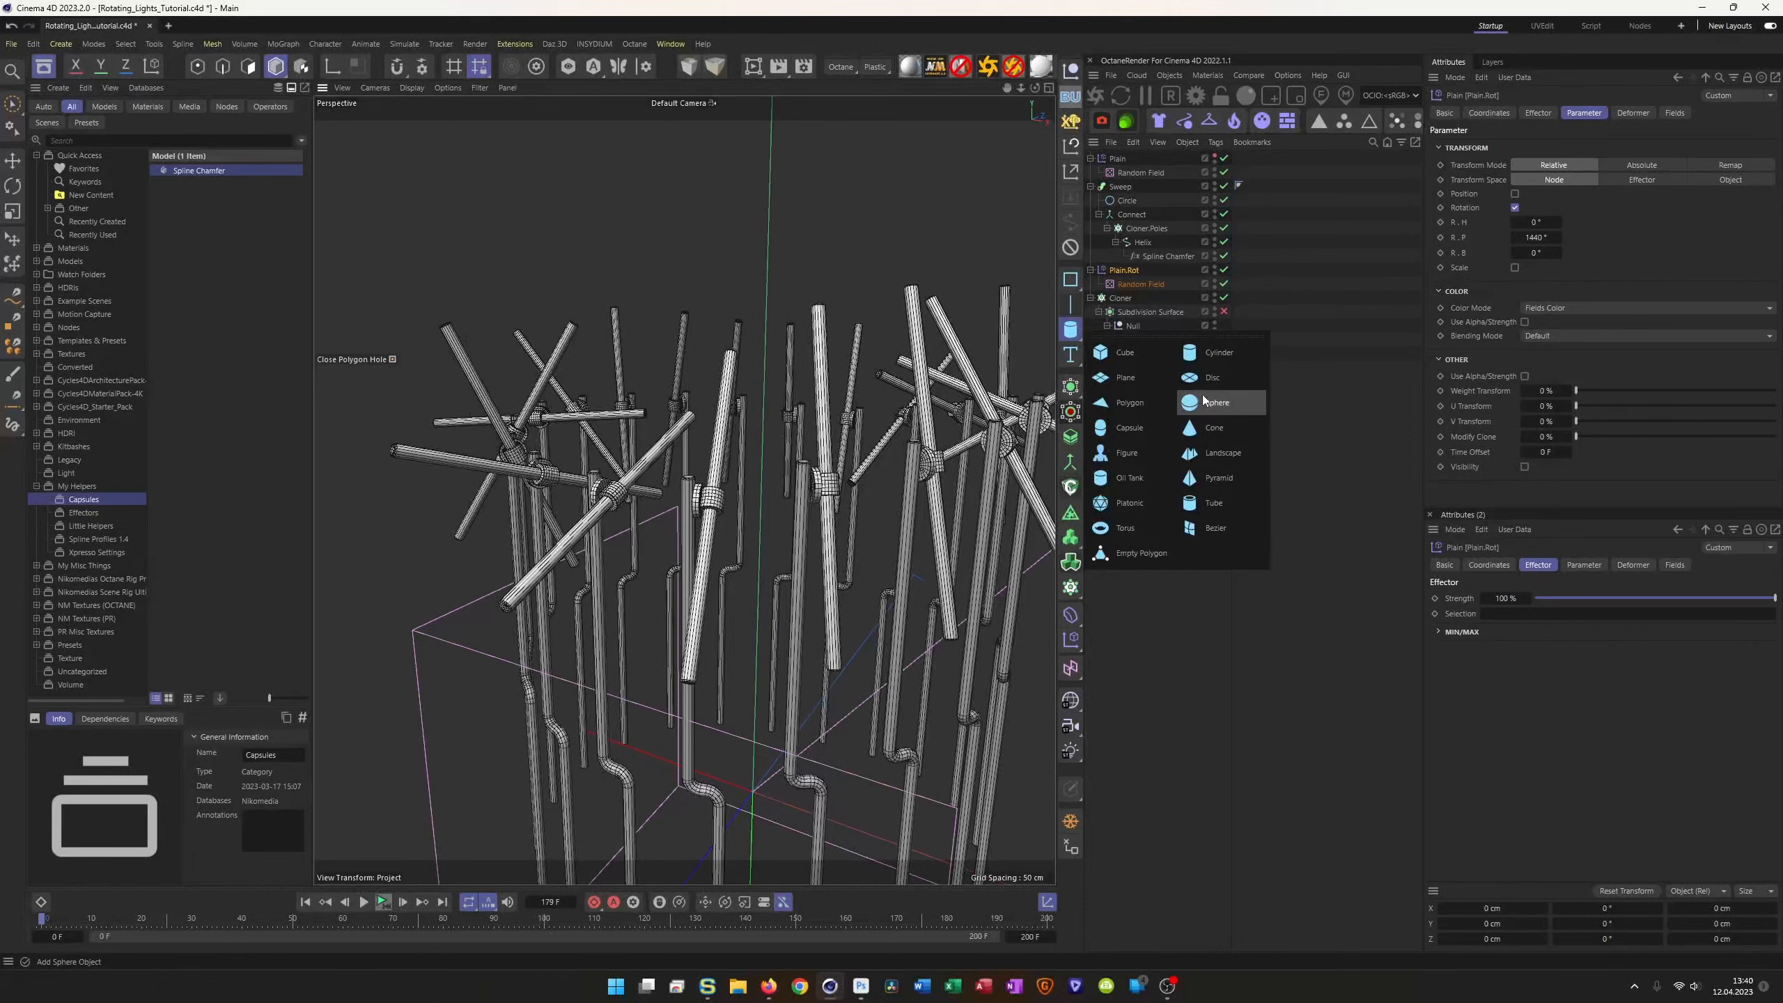
left_click(1228, 404)
left_click(1525, 147)
type("5")
key("Return")
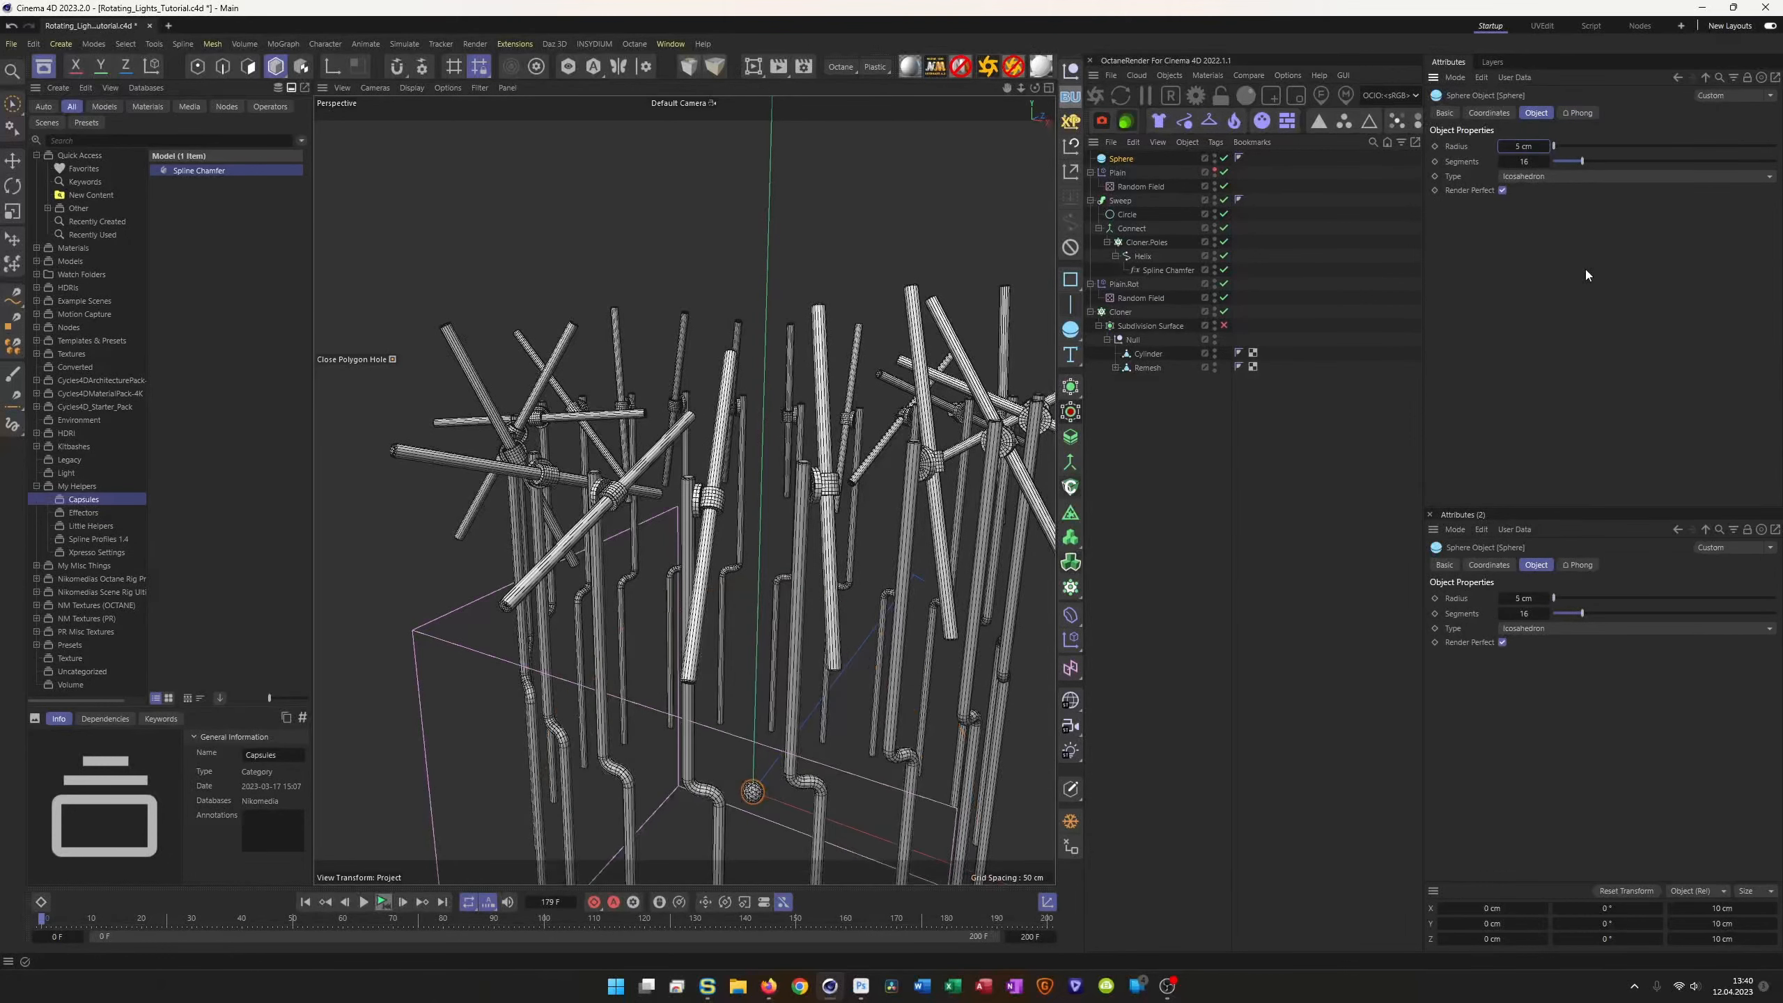
Step: Move the sphere to the end of the object hierarchy, below the light Cloner, and collapse that Cloner's children
left_click(12, 103)
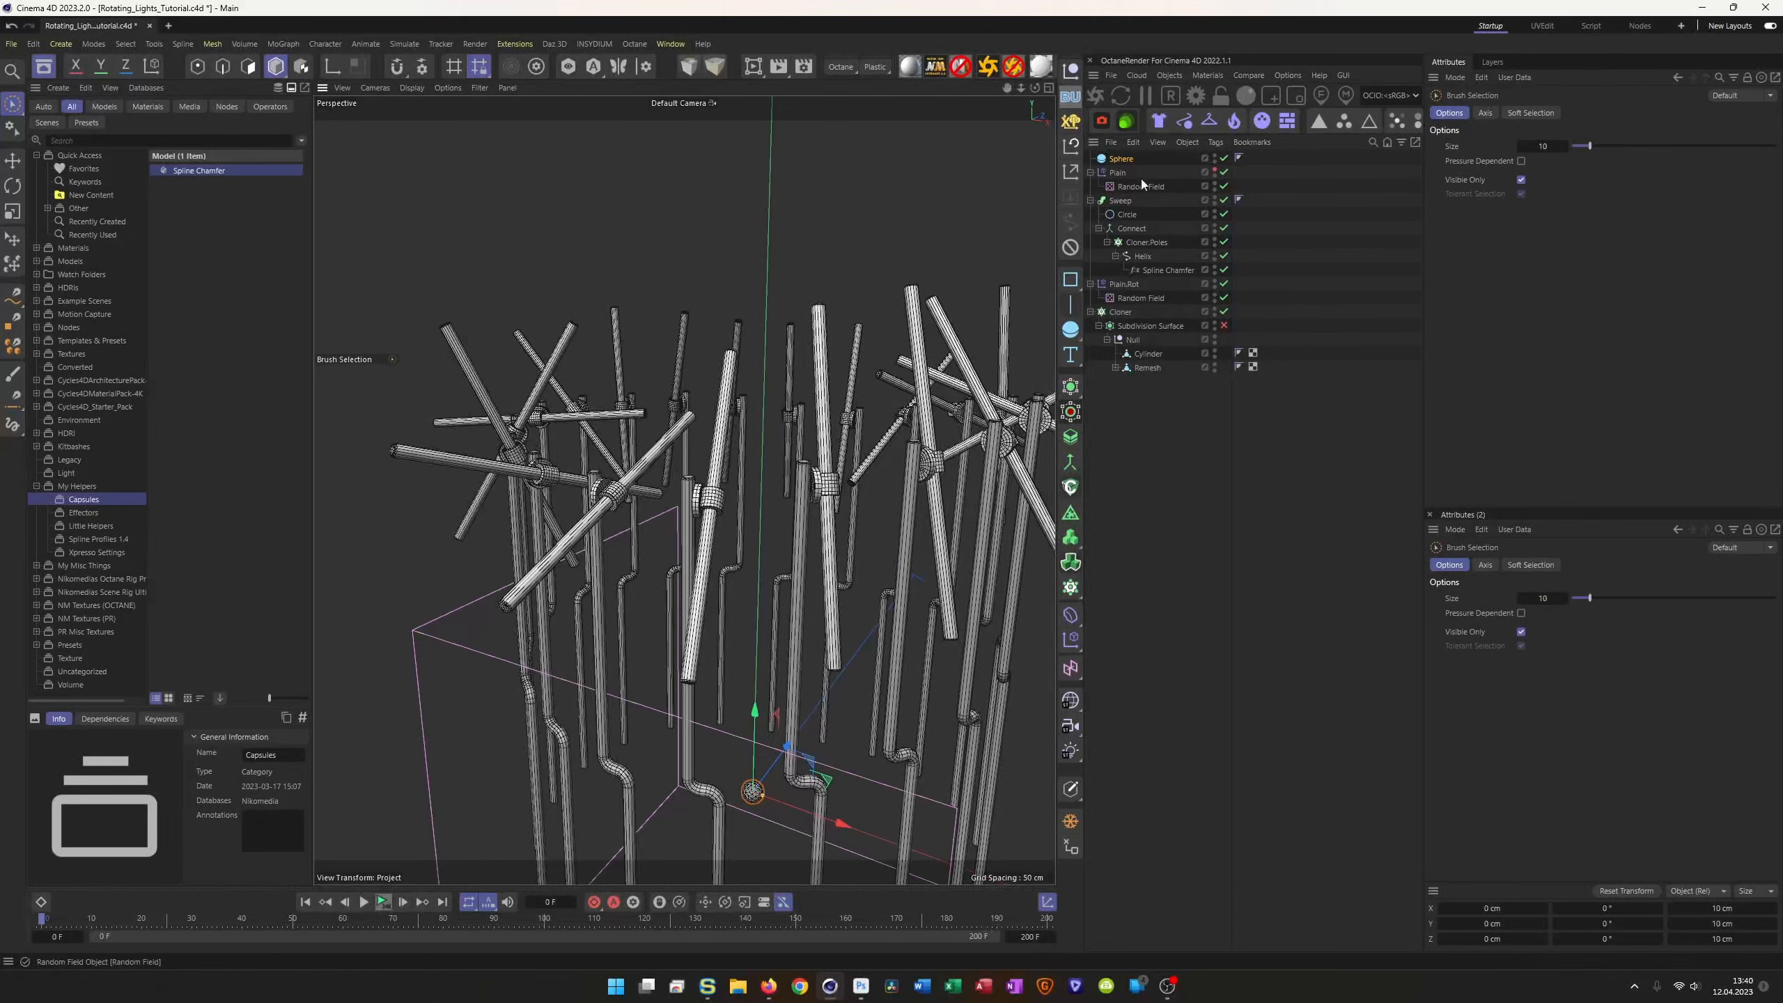
left_click_drag(1124, 160, 1174, 538)
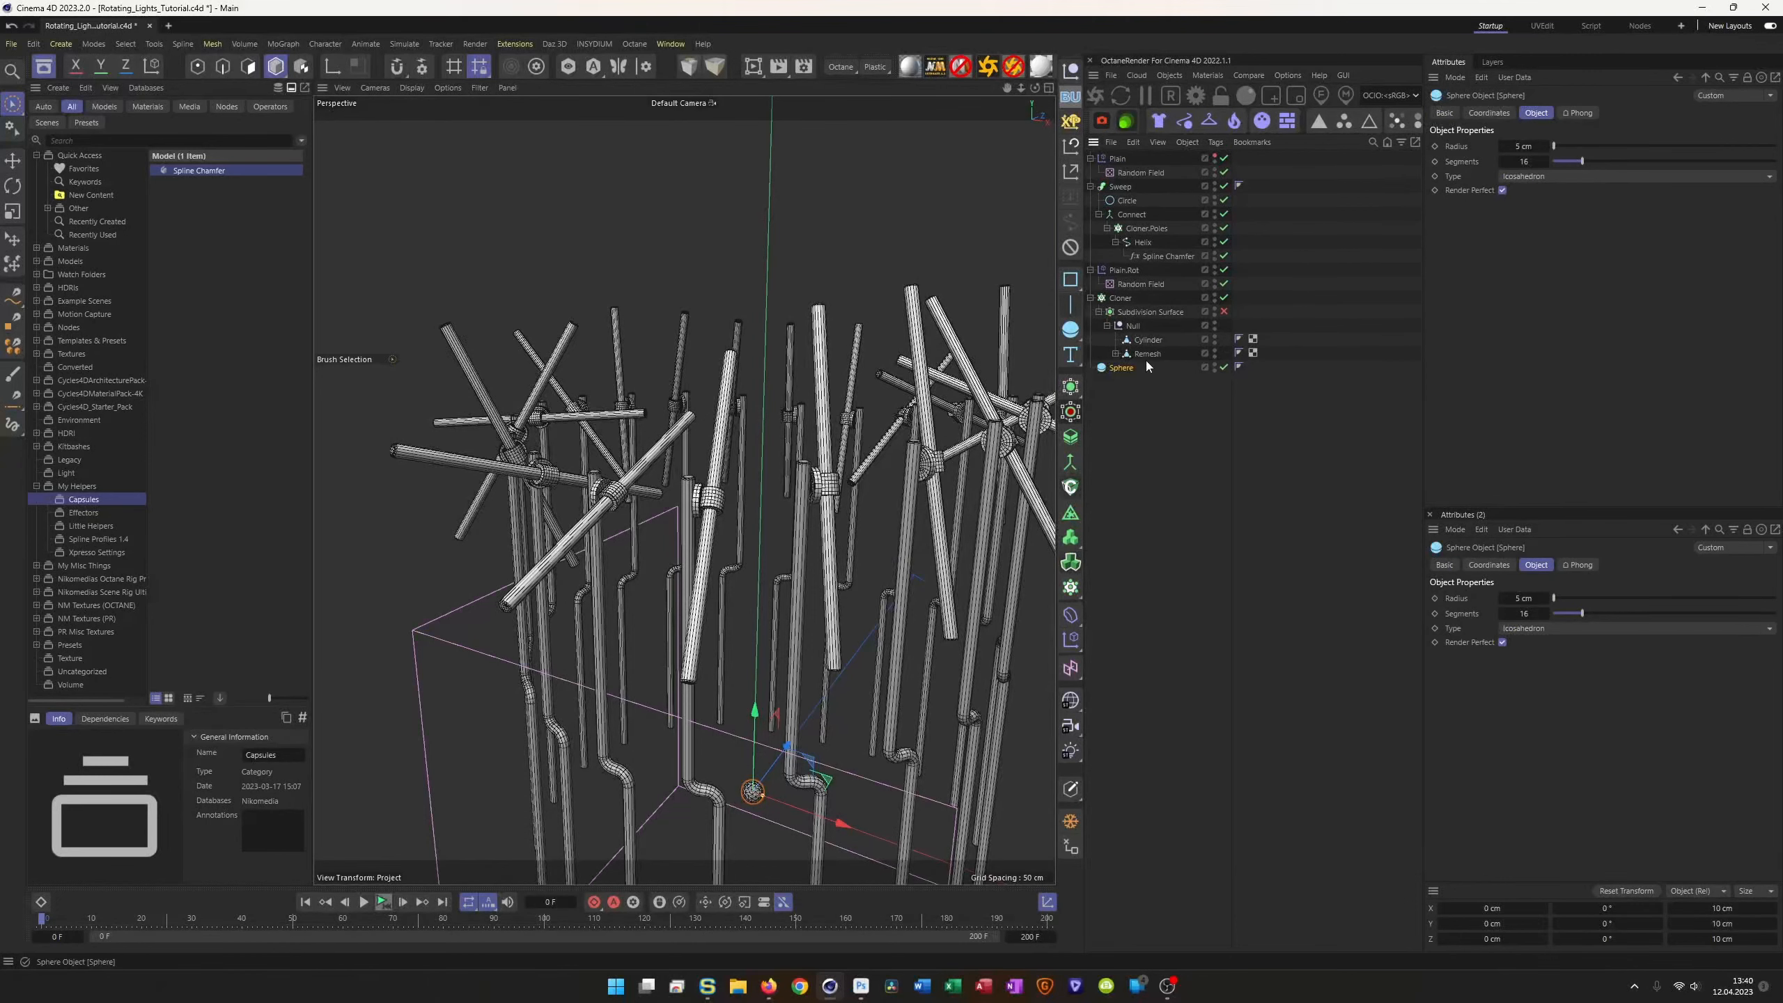
left_click(1129, 297)
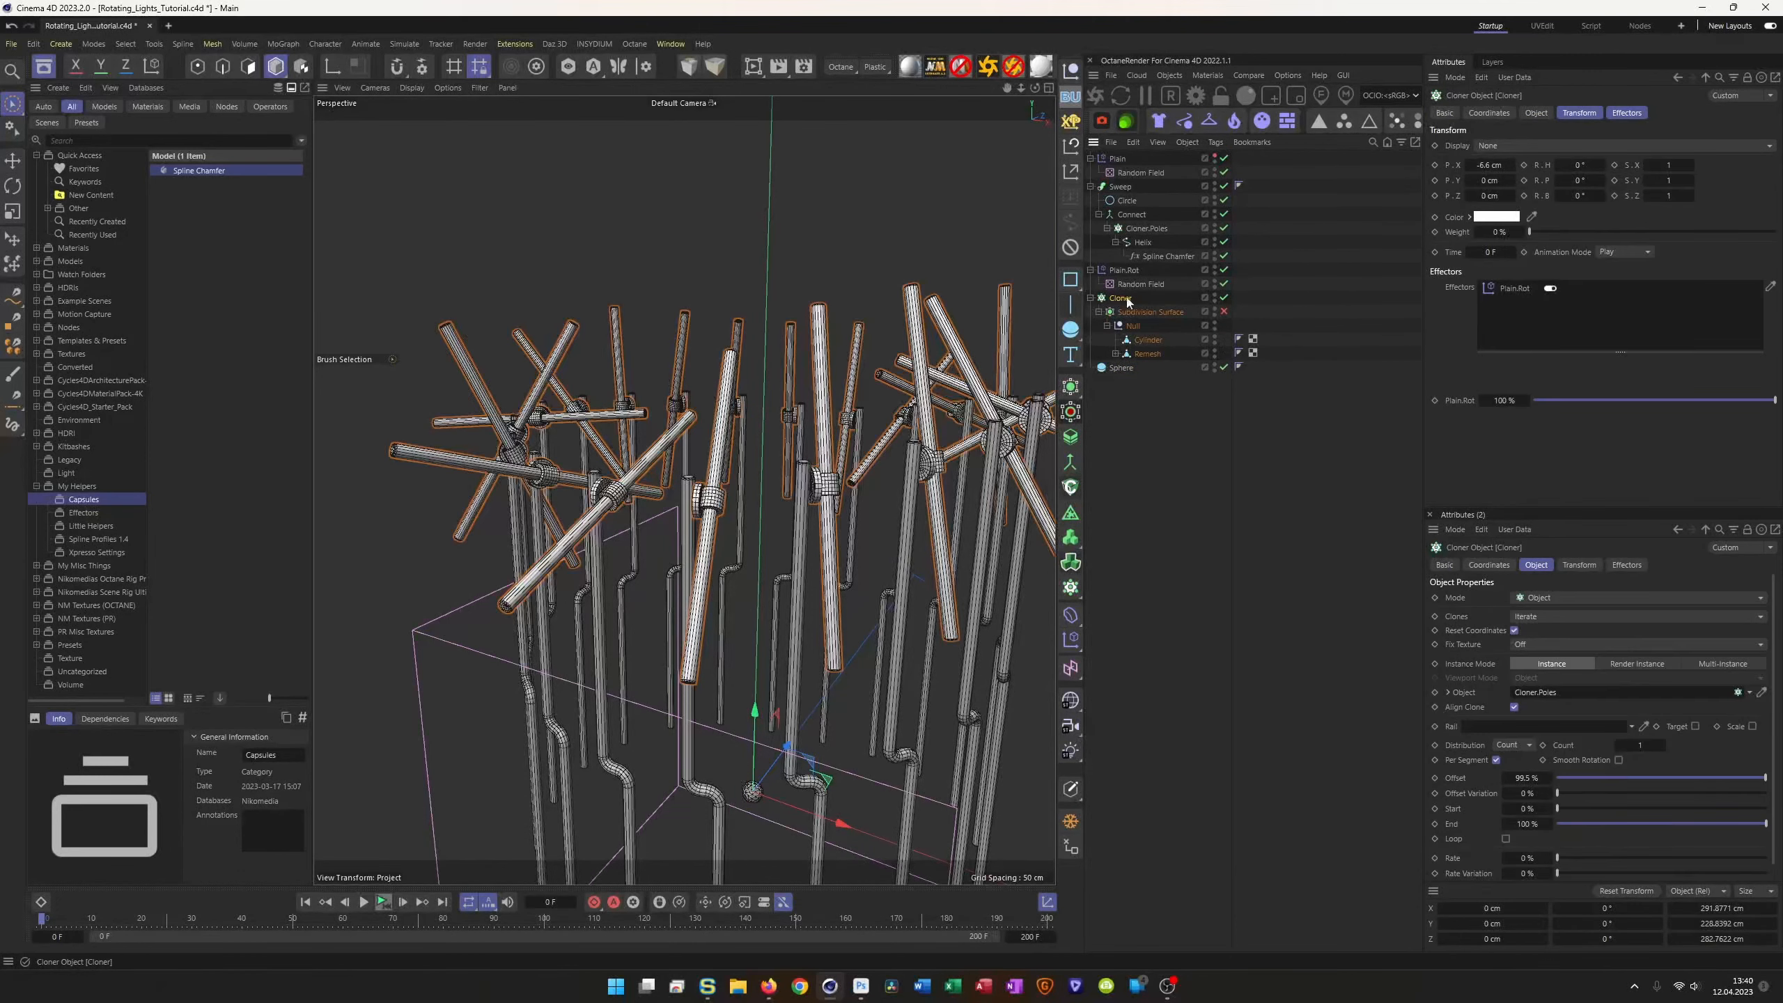
left_click(1090, 298)
Step: Put the sphere inside a new Cloner and rename that Cloner as Cloner.Lights
left_click(1122, 312)
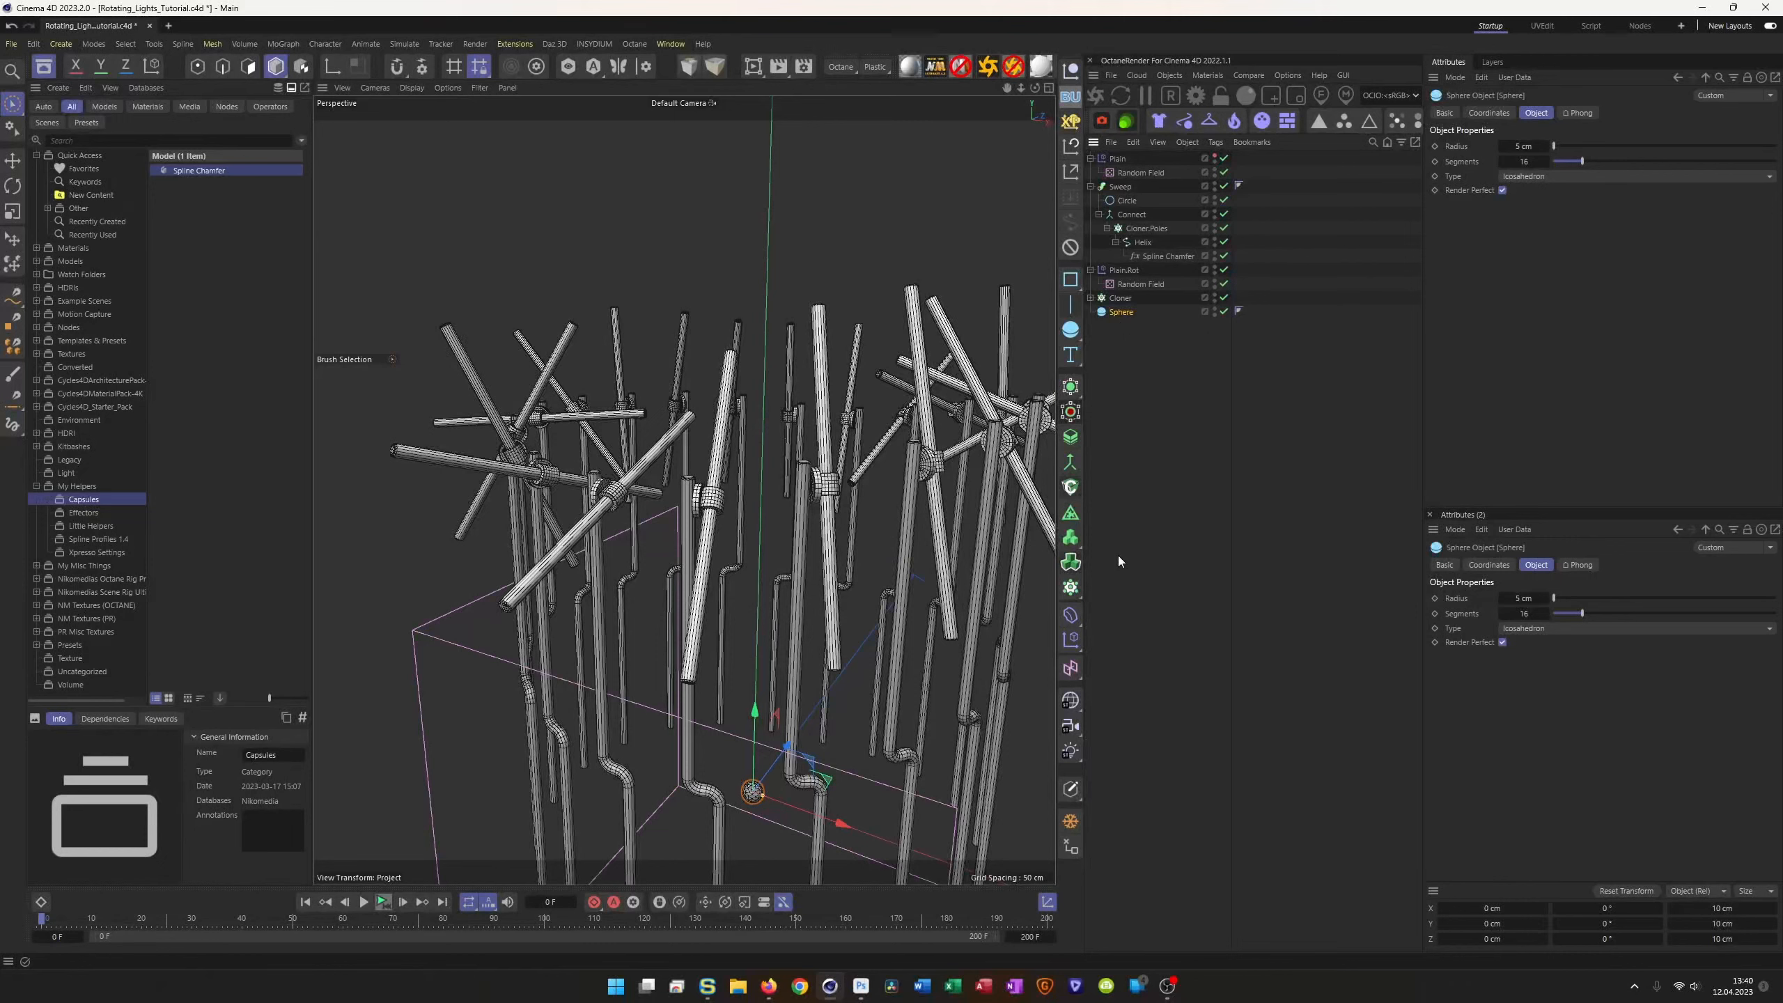
left_click(1071, 586, "alt")
double_click(1121, 313)
key("Right")
key("shift+Left")
type("Lights")
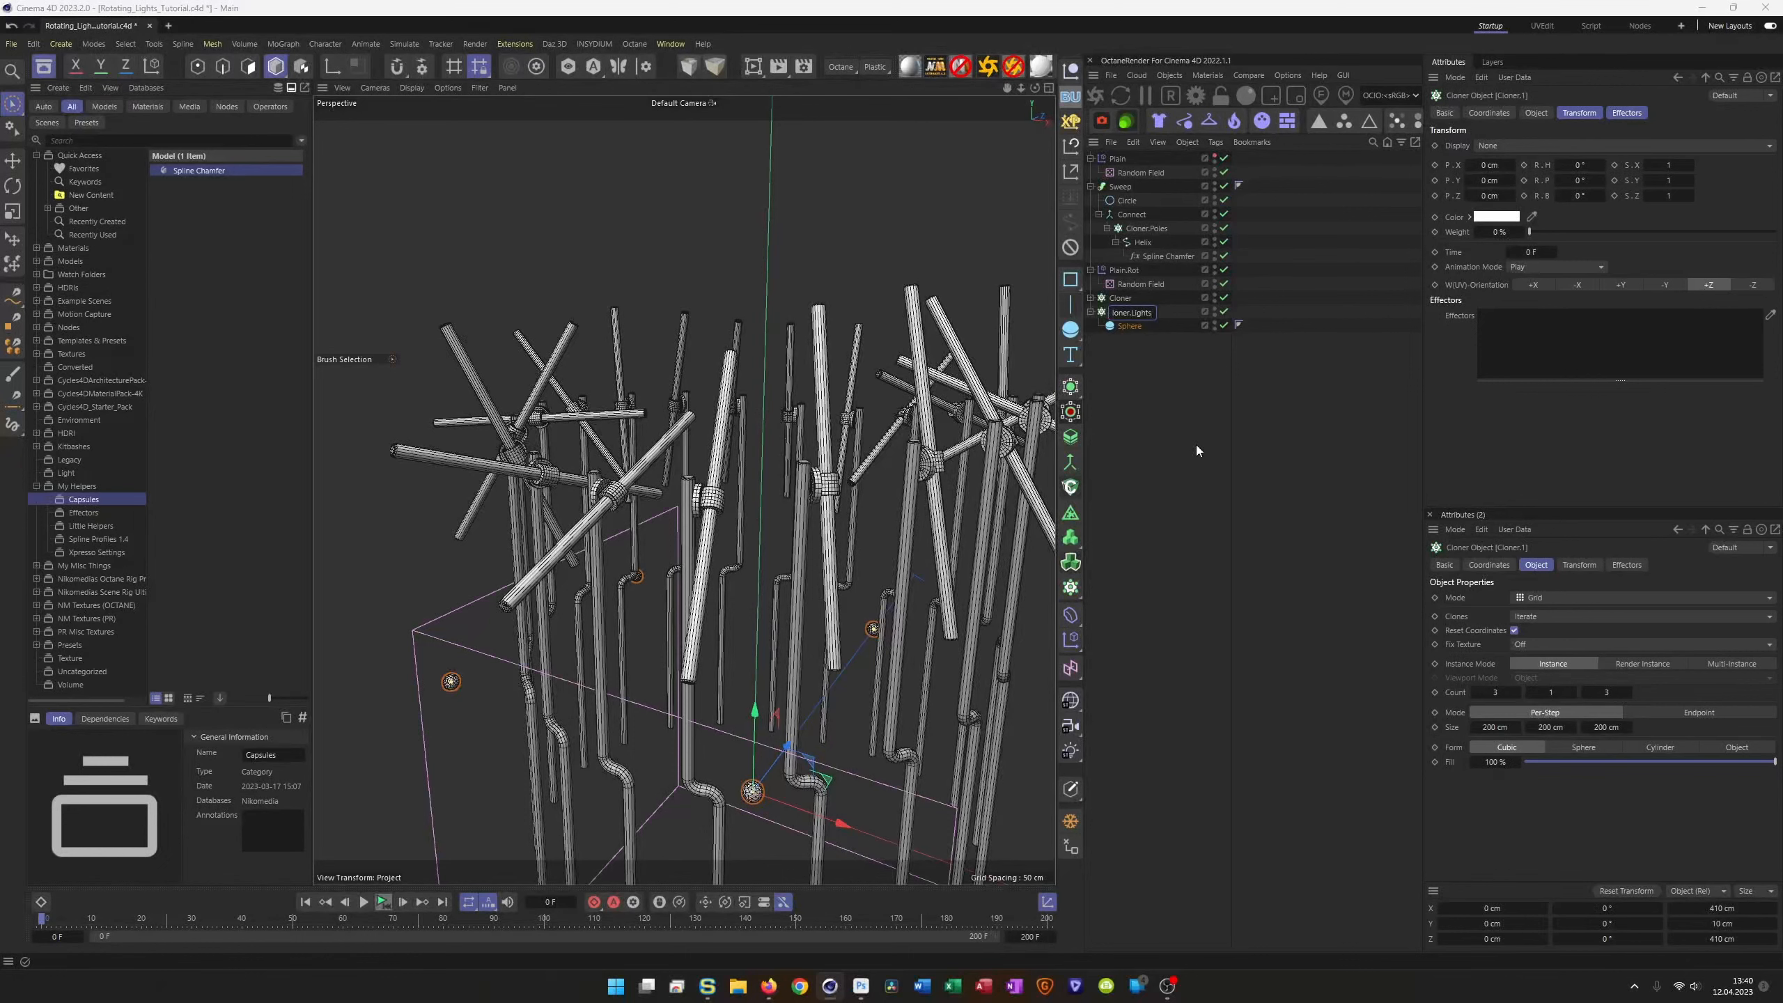
key("Return")
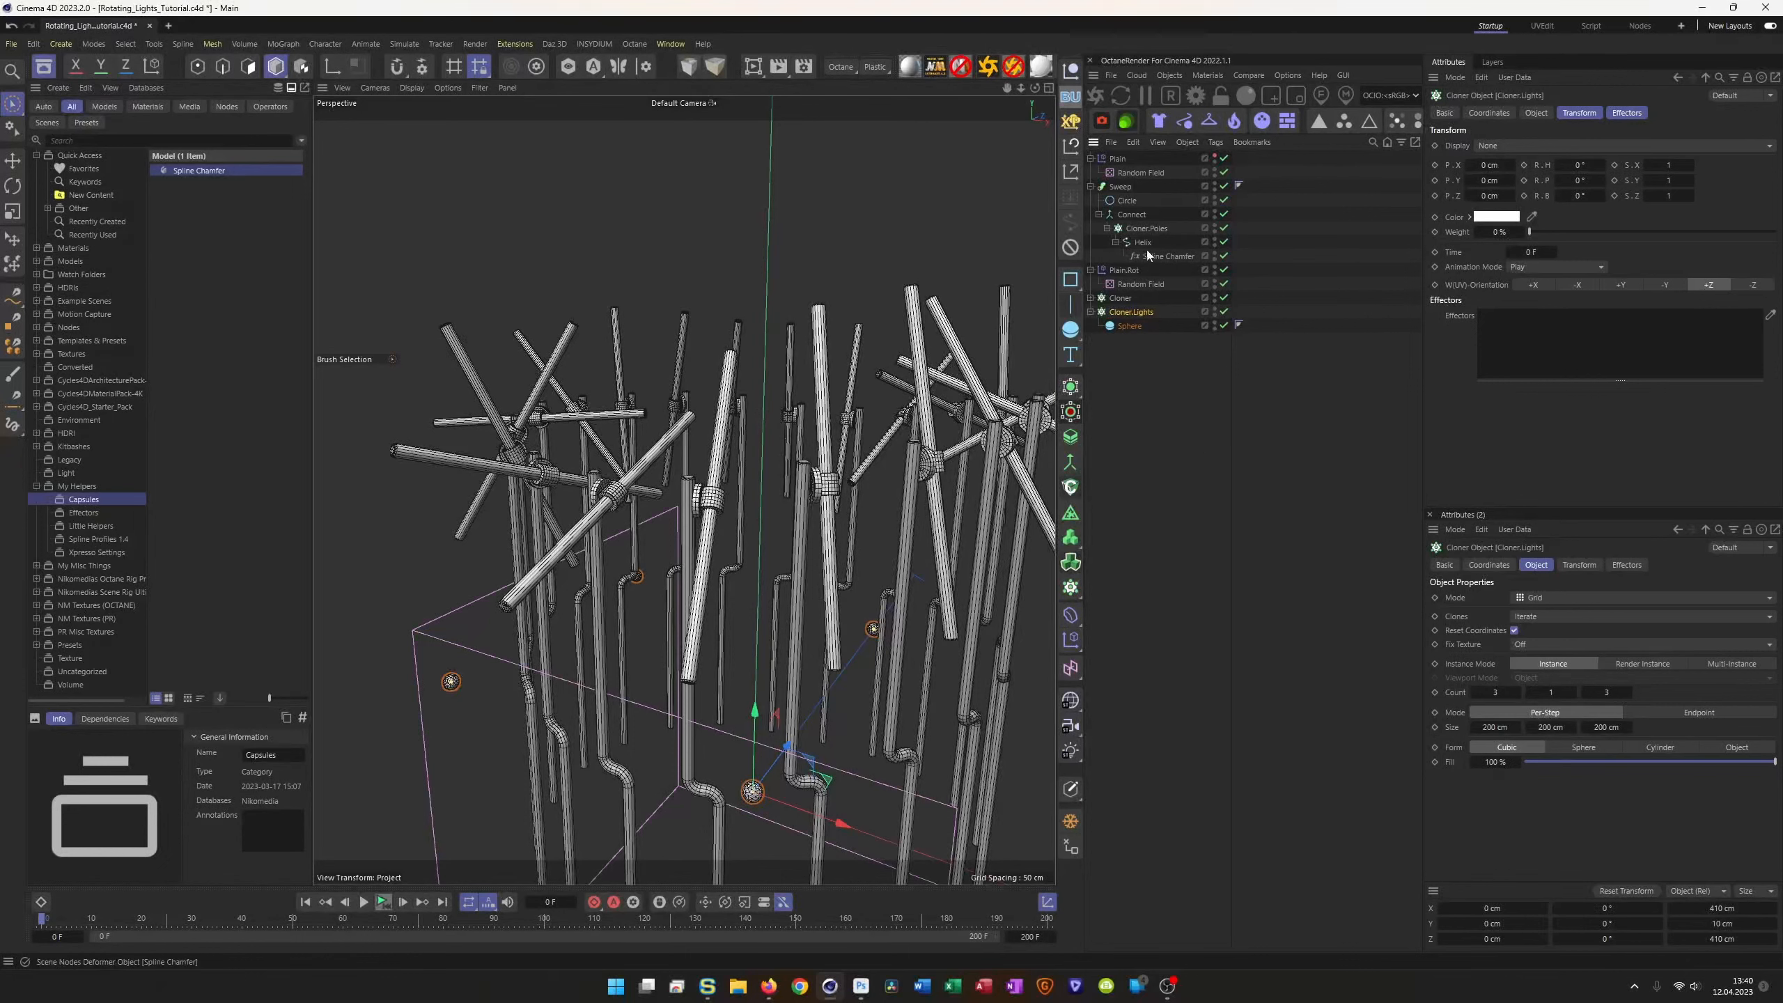
Step: Rename the Cloner that holds the light cylinders and mounts as Cloner.Cyl
double_click(1122, 304)
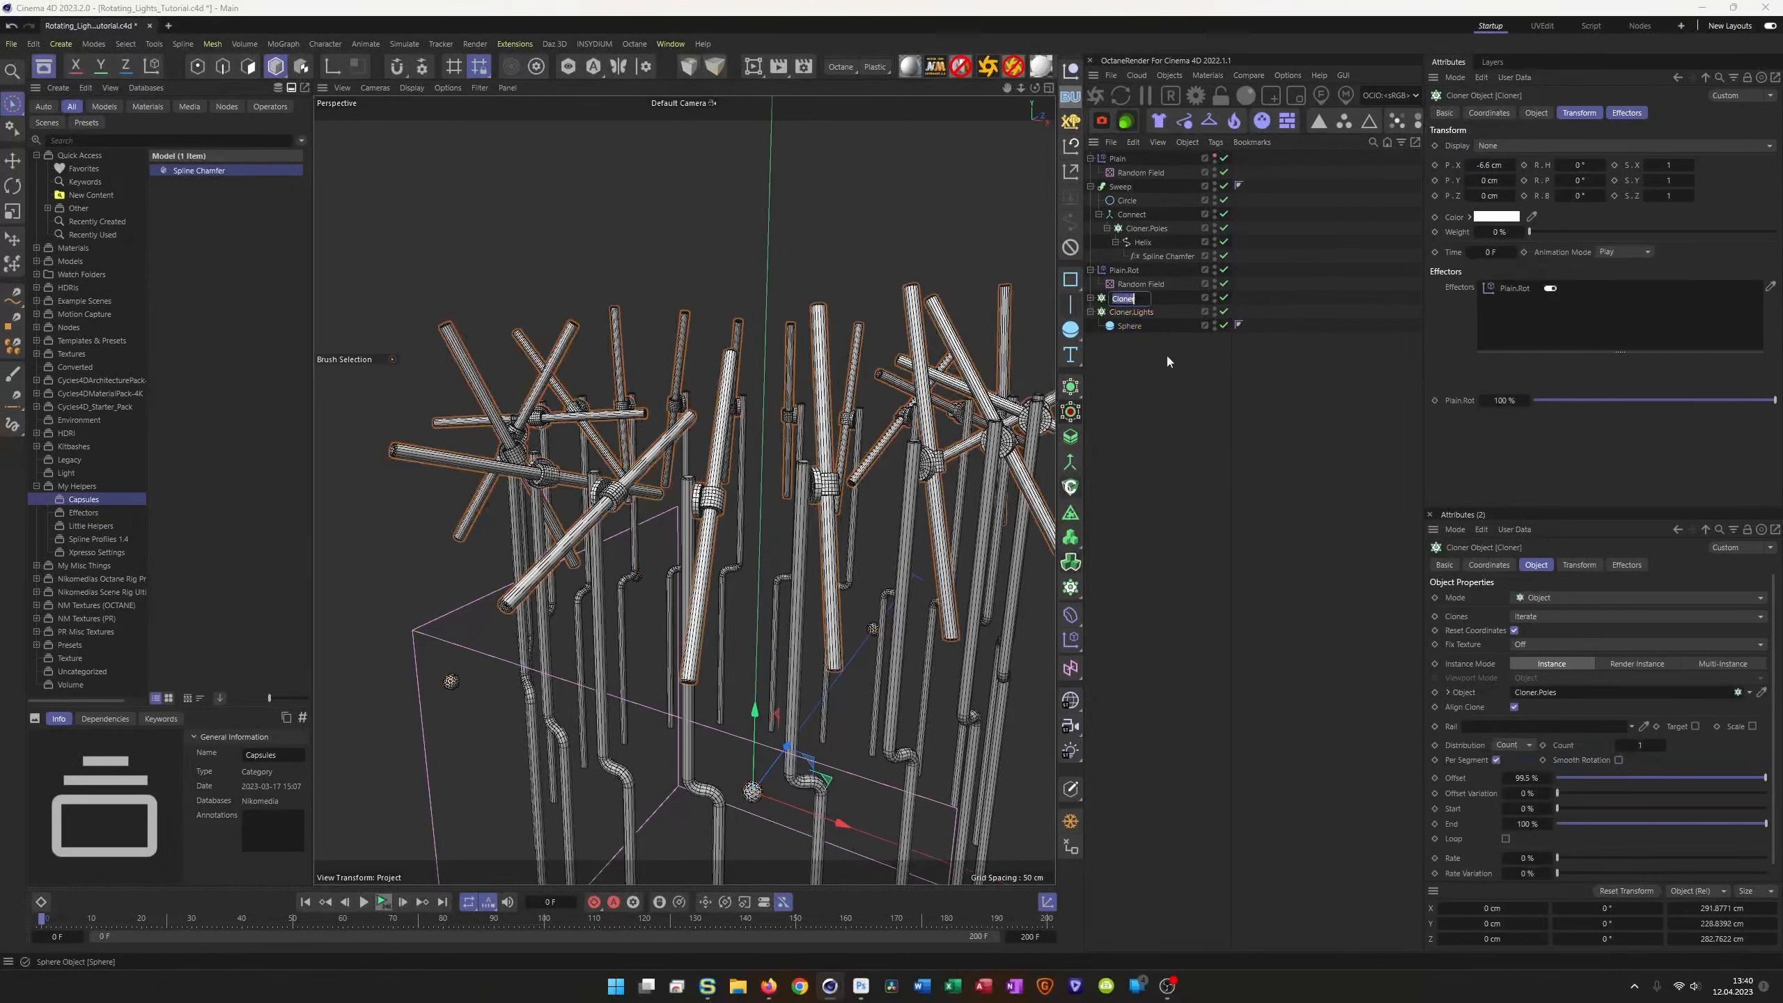
type(".Cyl")
key("Return")
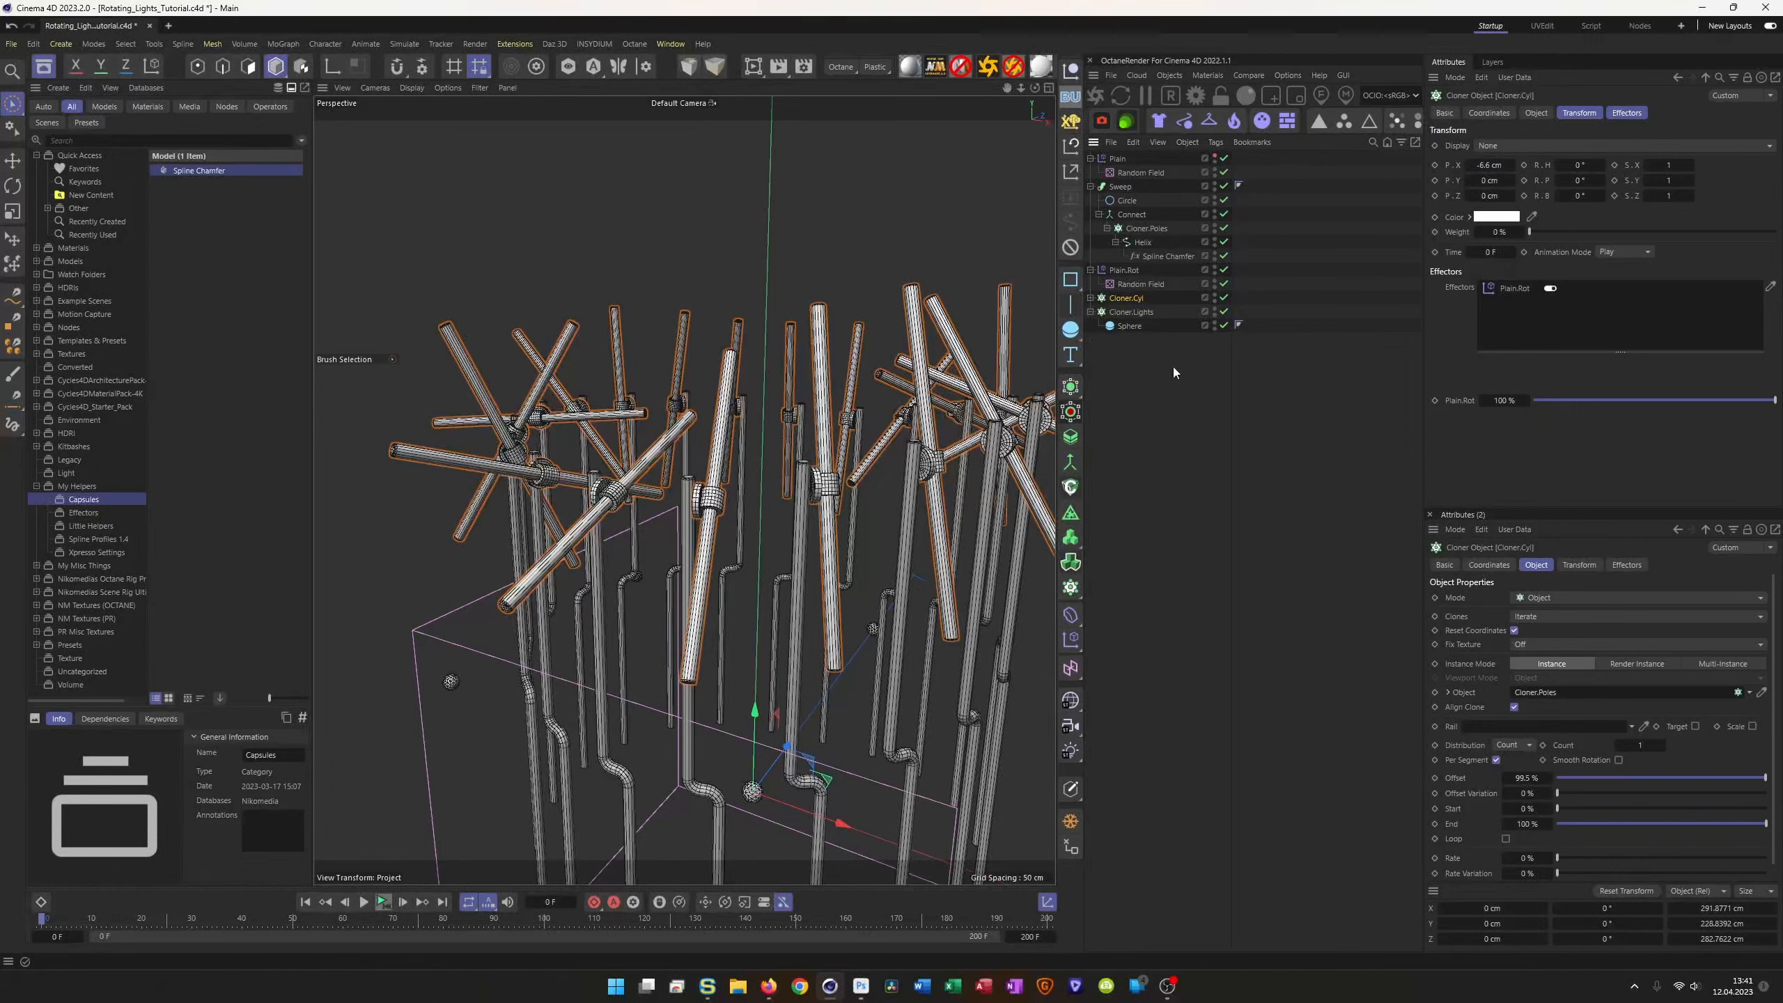
Step: Set the Cloner.Lights mode to Object and assign Cloner.Cyl as the object the spheres are distributed on
left_click(1131, 312)
left_click(1536, 112)
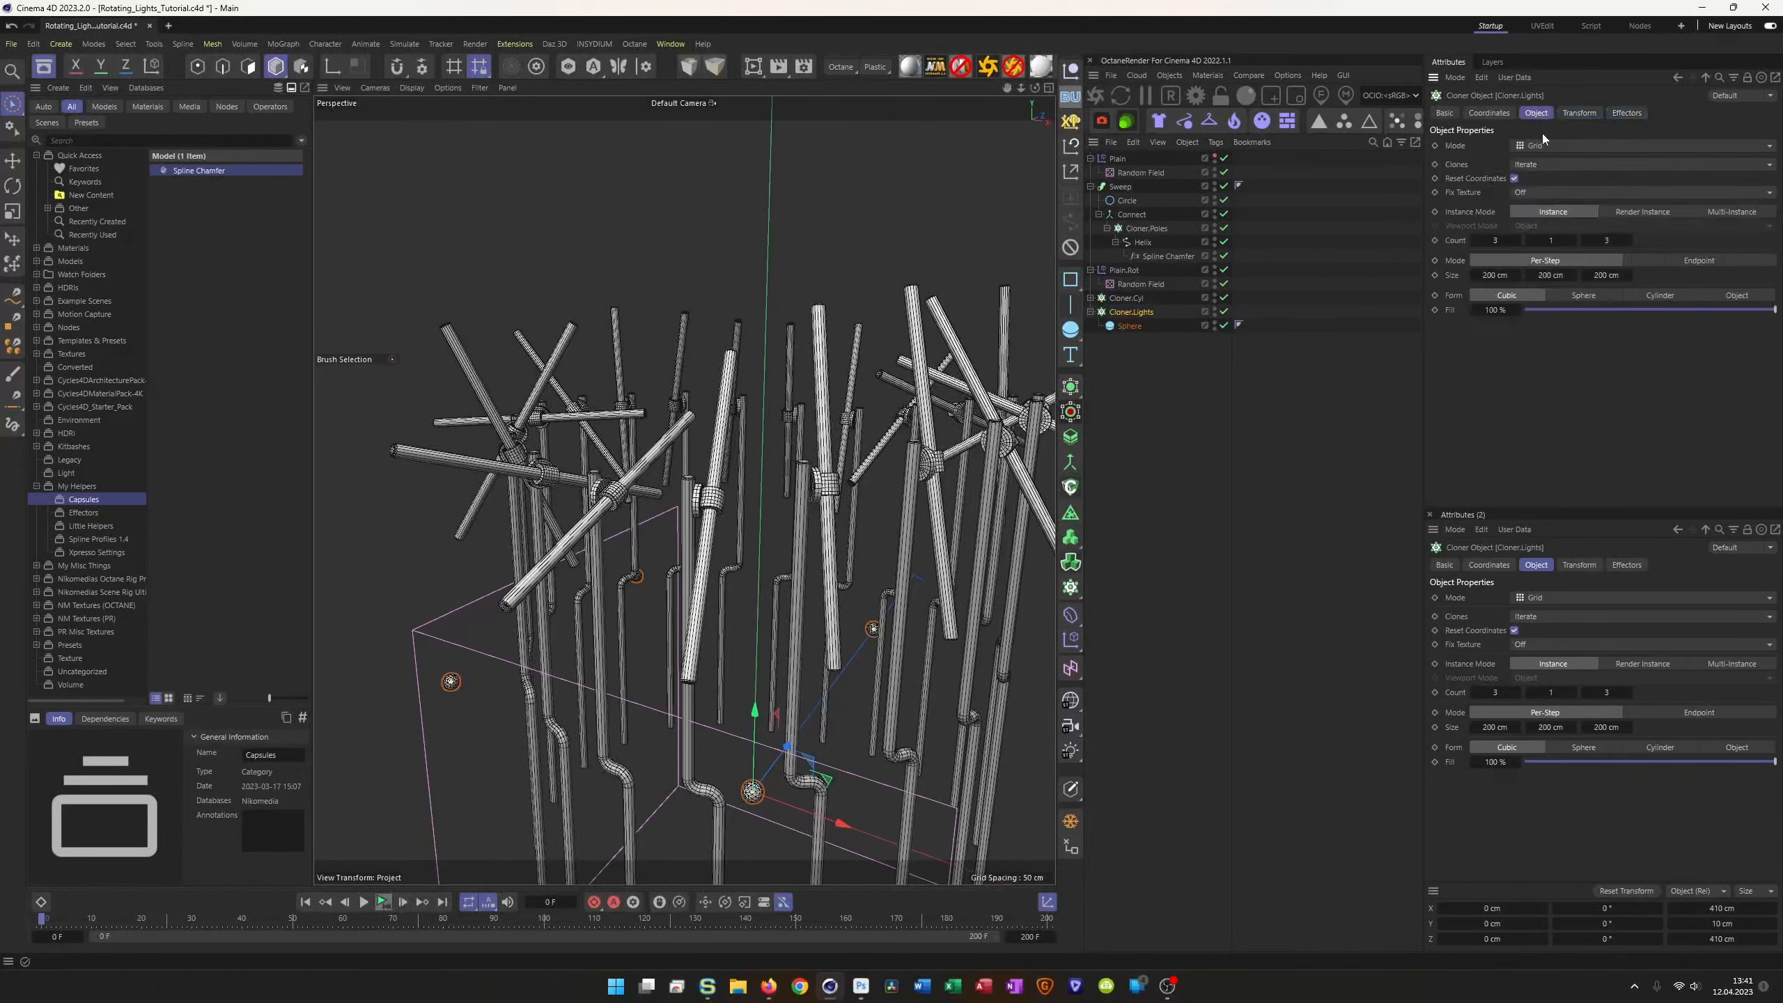
left_click(1542, 147)
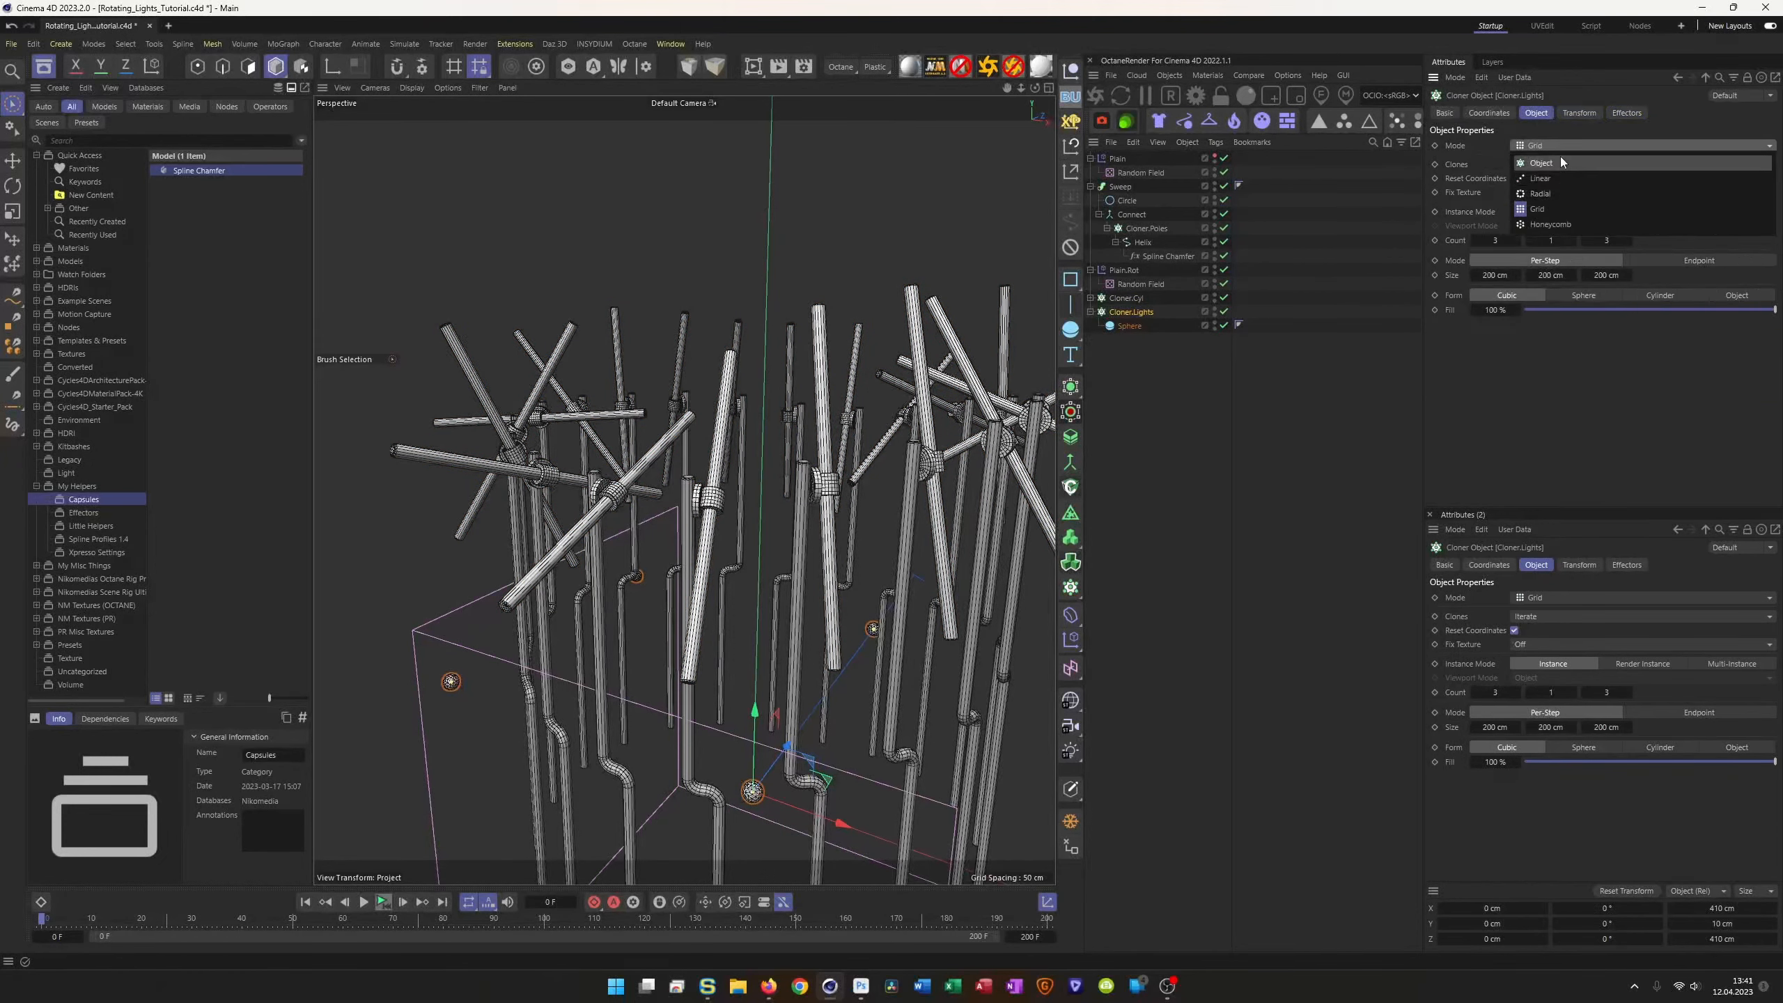
left_click(1559, 157)
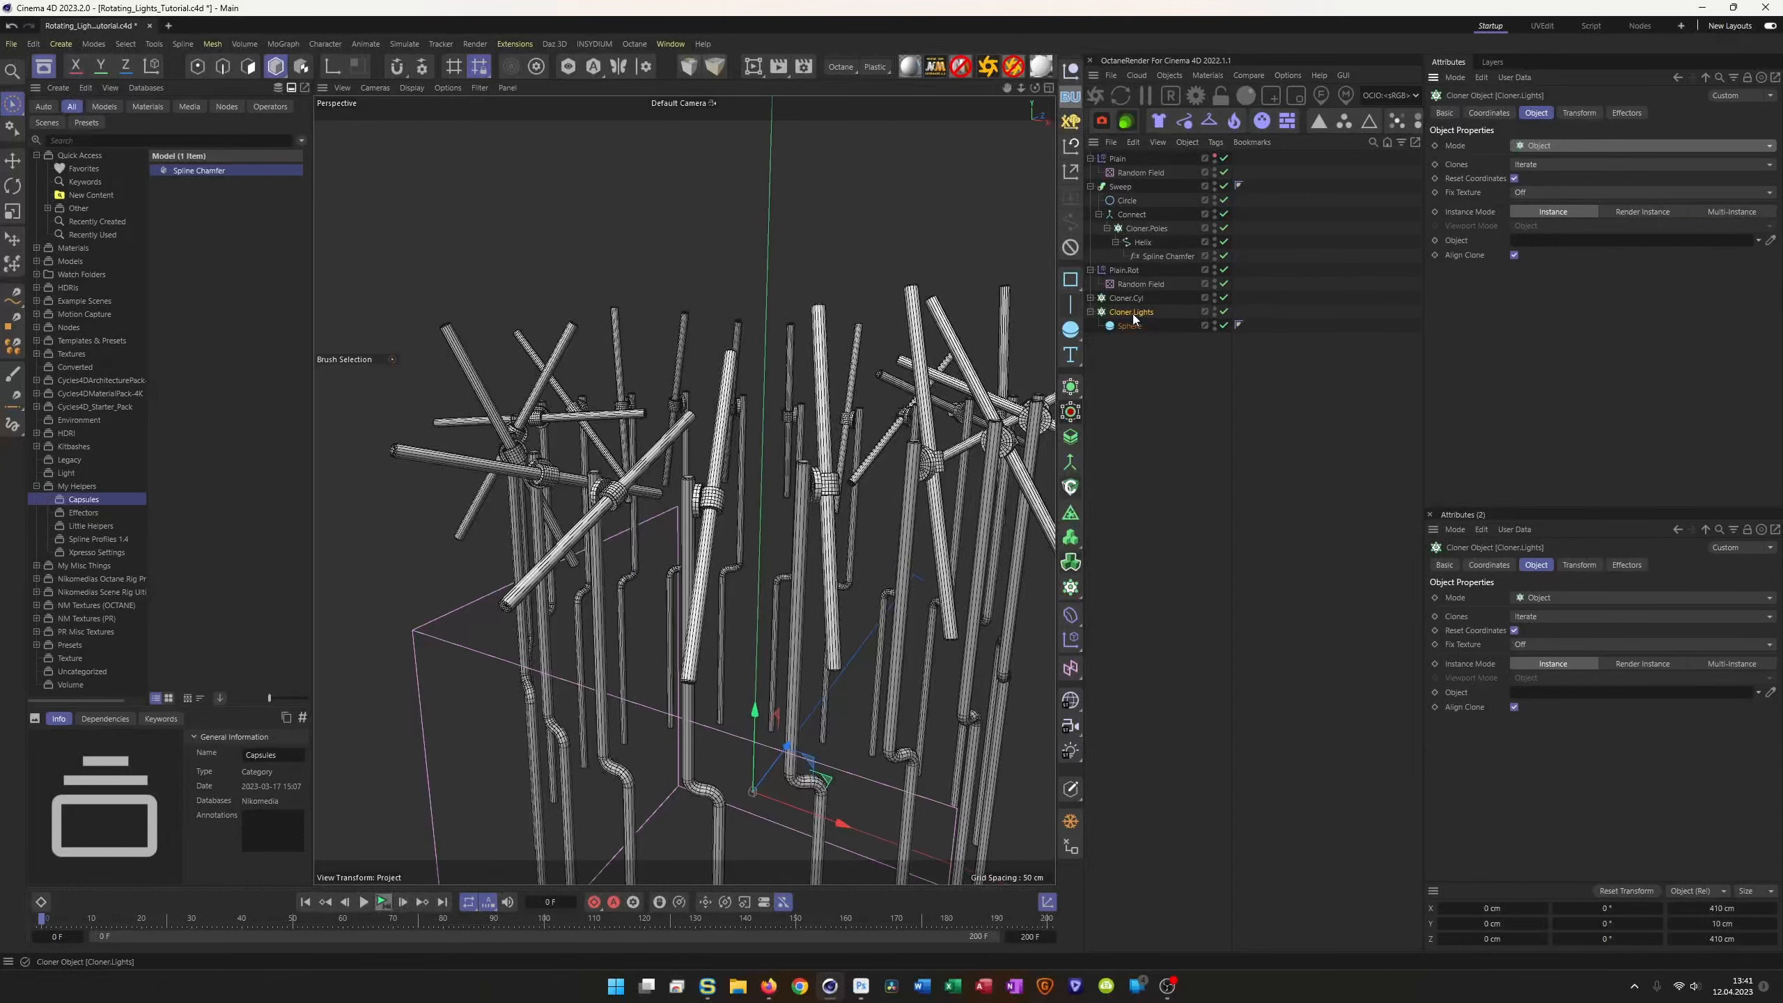
left_click_drag(1132, 300, 1557, 243)
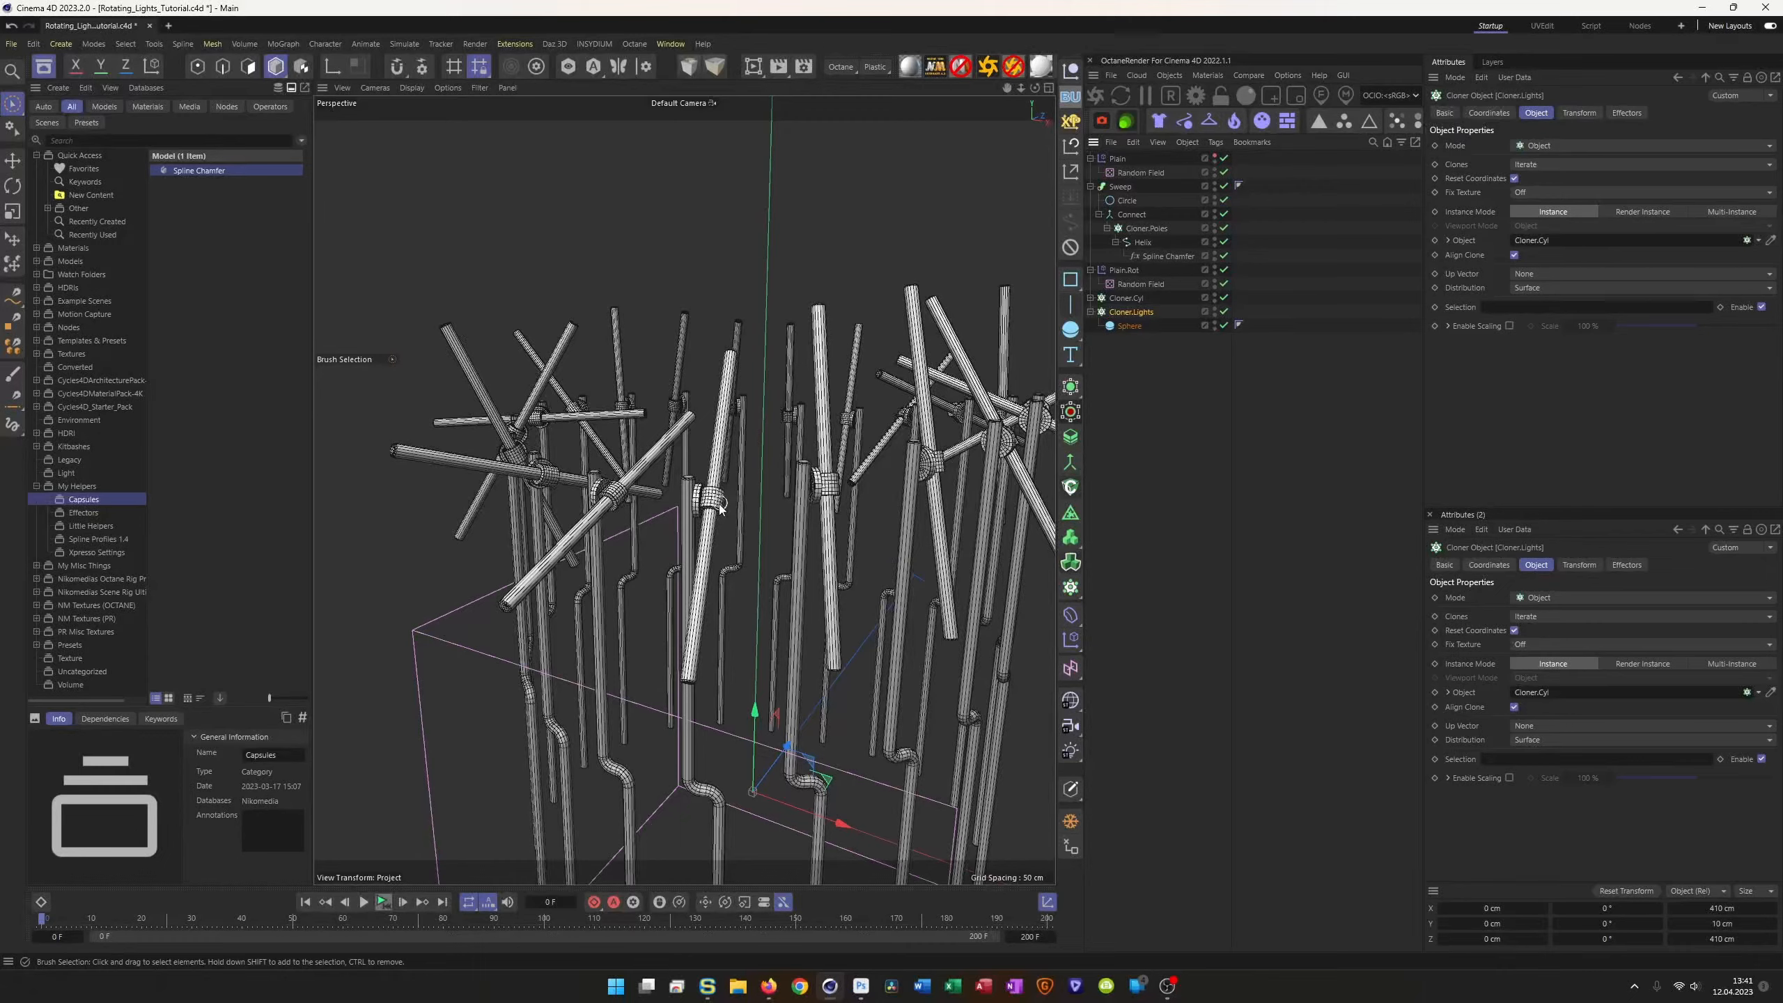
Step: Enable the Subdivision Surface inside Cloner.Cyl to supply surface geometry for the cloned spheres
scroll(748, 491, "up", 6)
left_click_drag(673, 524, 744, 500, "alt")
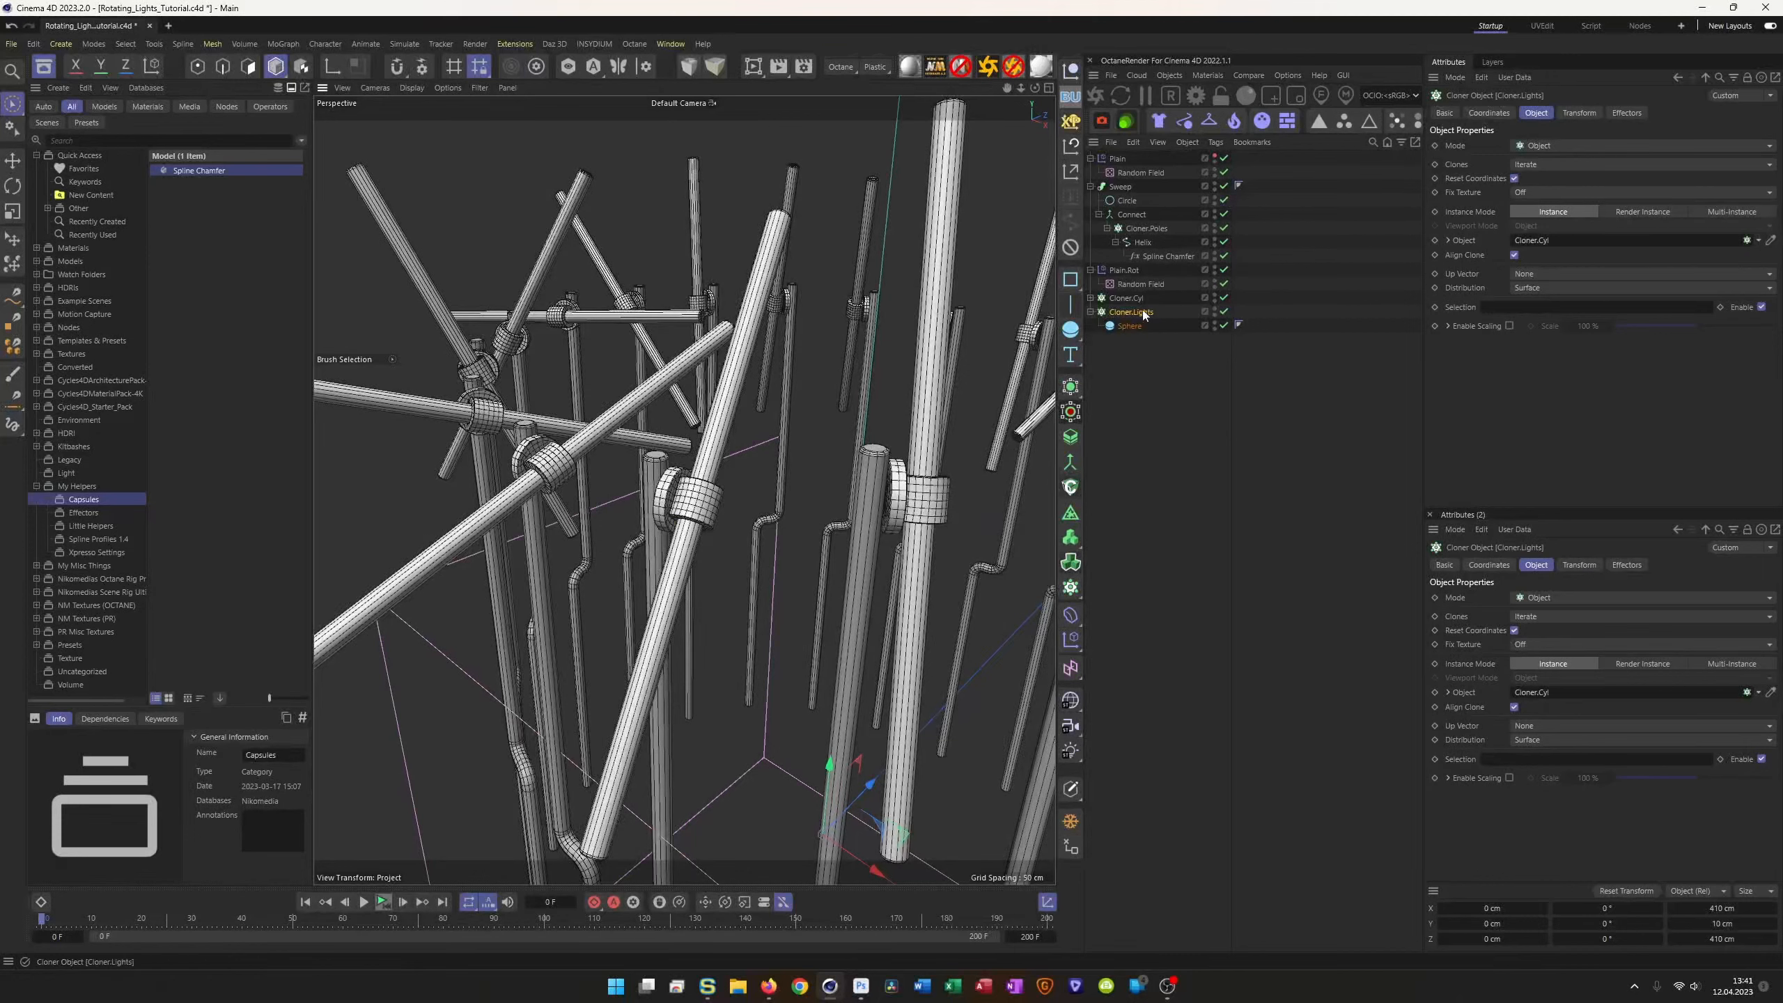
left_click(1091, 299)
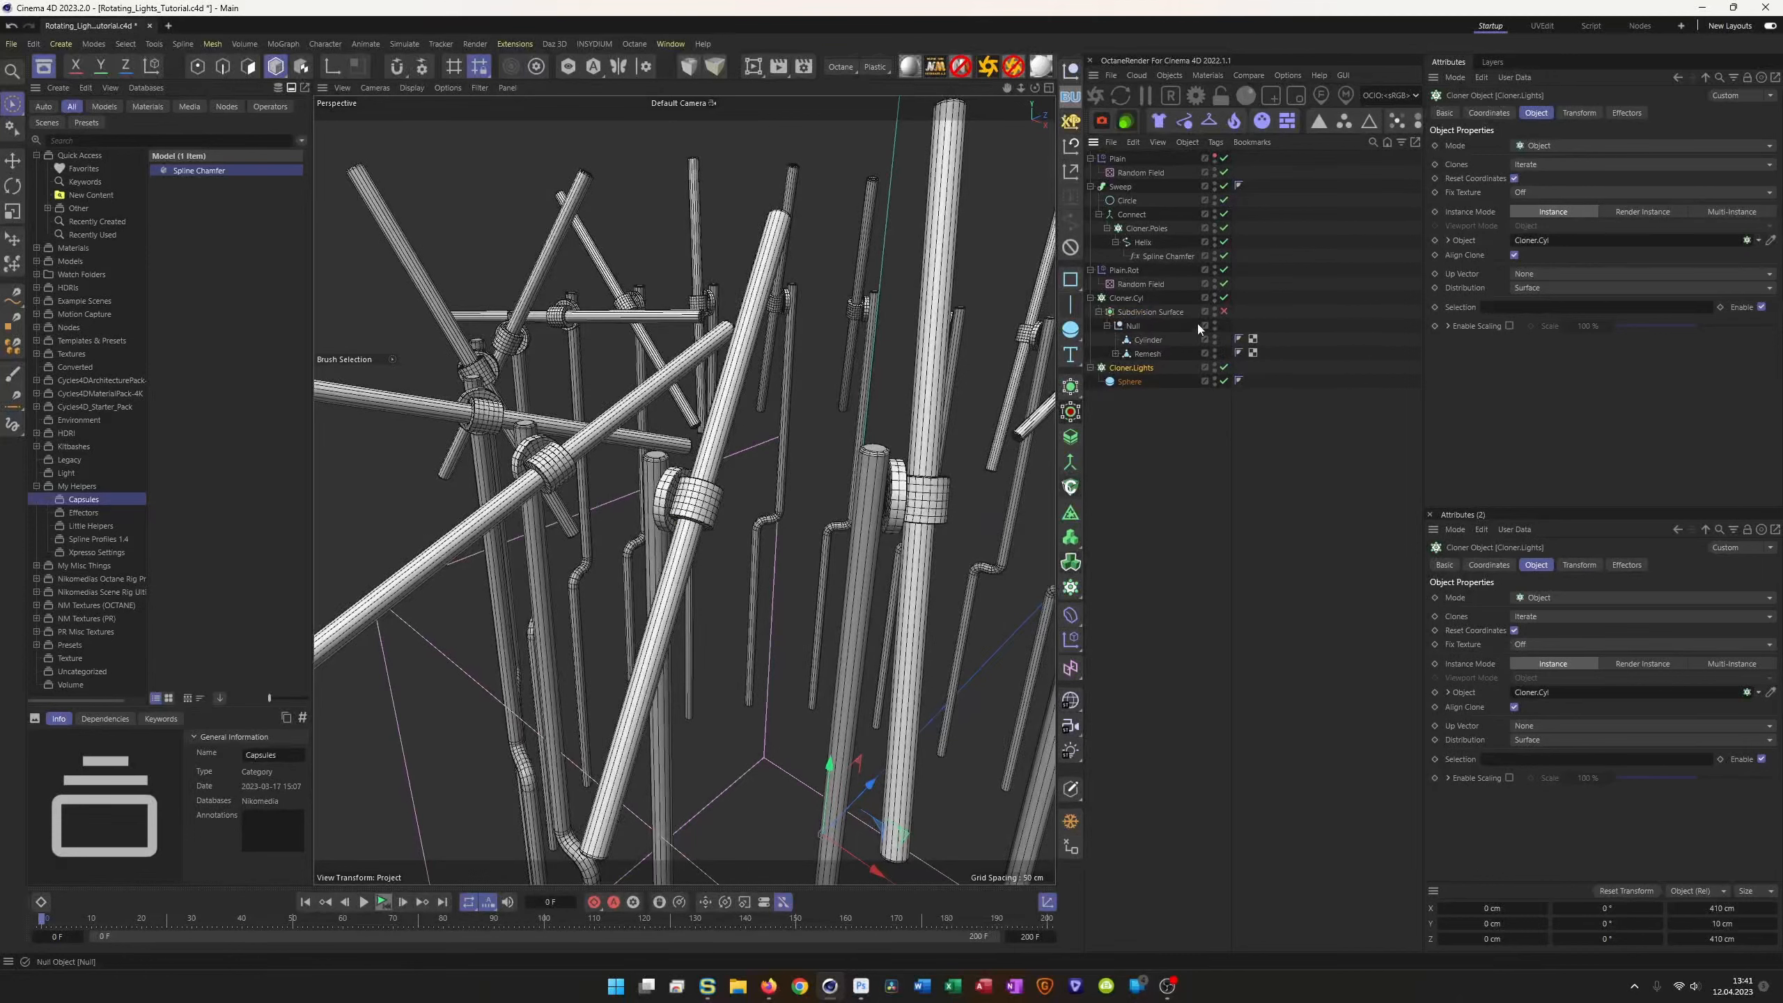
left_click(1224, 312)
mouse_move(684, 474)
left_mouse_down("alt")
mouse_move(576, 461)
mouse_move(694, 458)
left_mouse_up("alt")
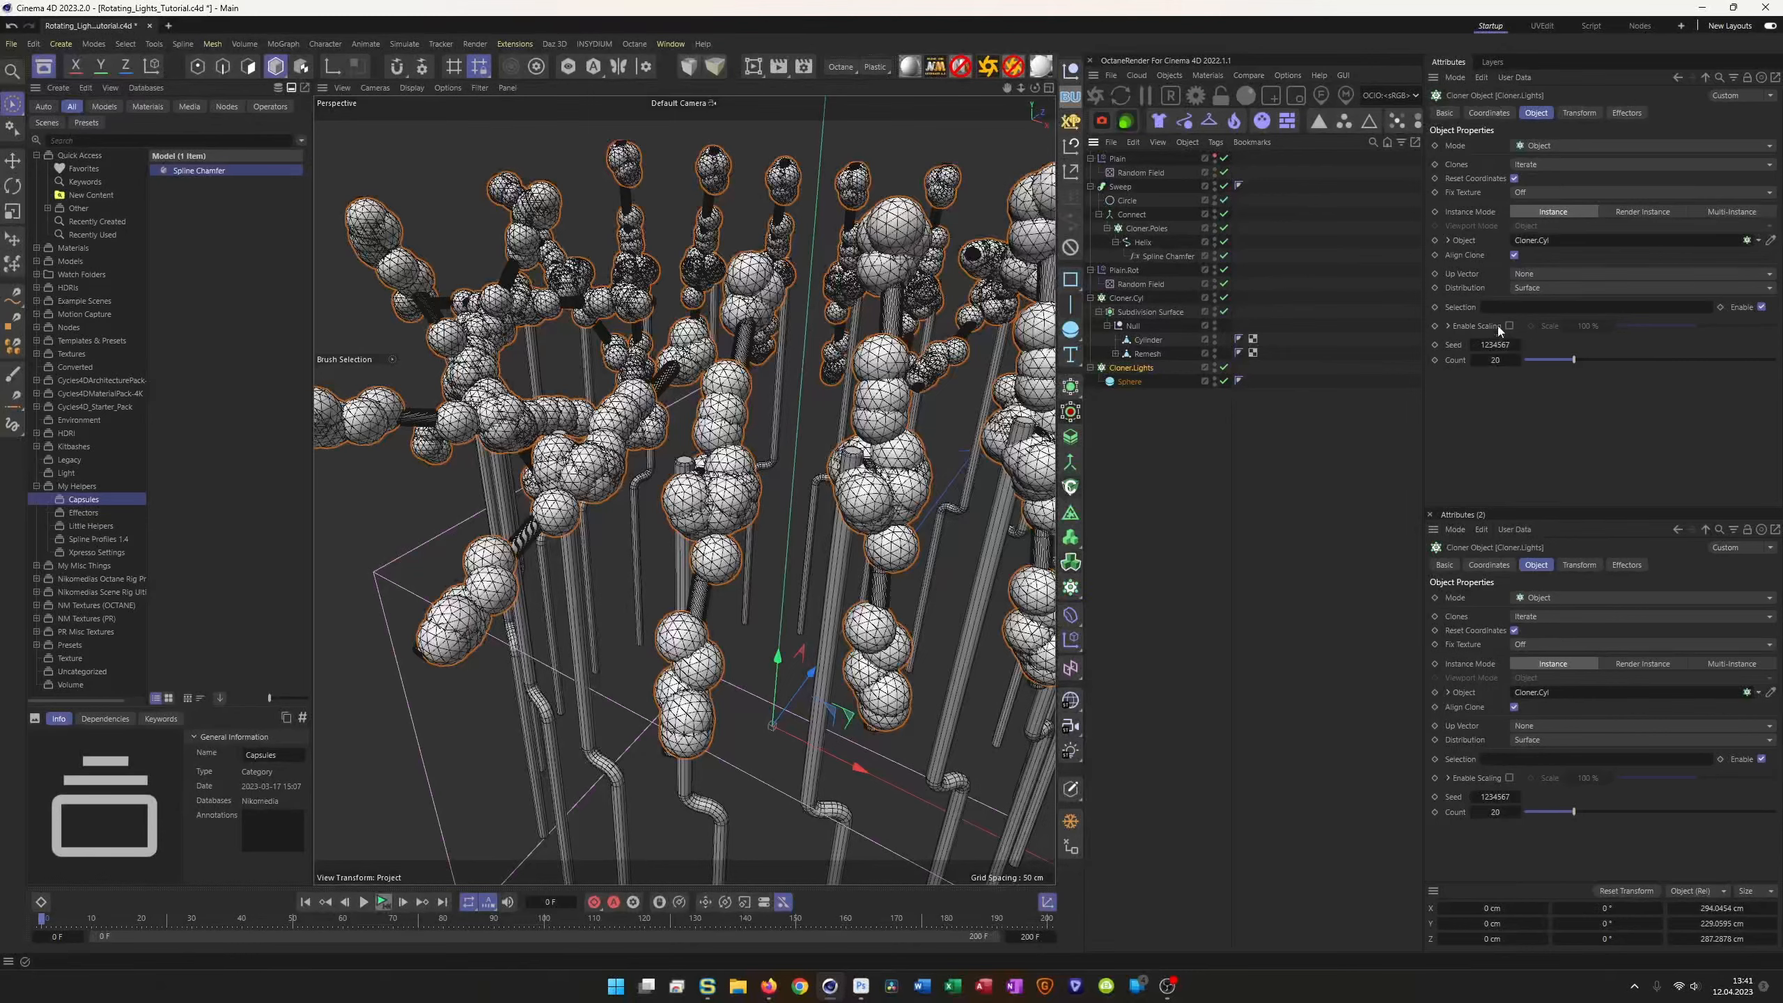
Step: Set the Cloner.Lights distribution to Axis so each sphere sits on the centre of its clone
left_click(1529, 288)
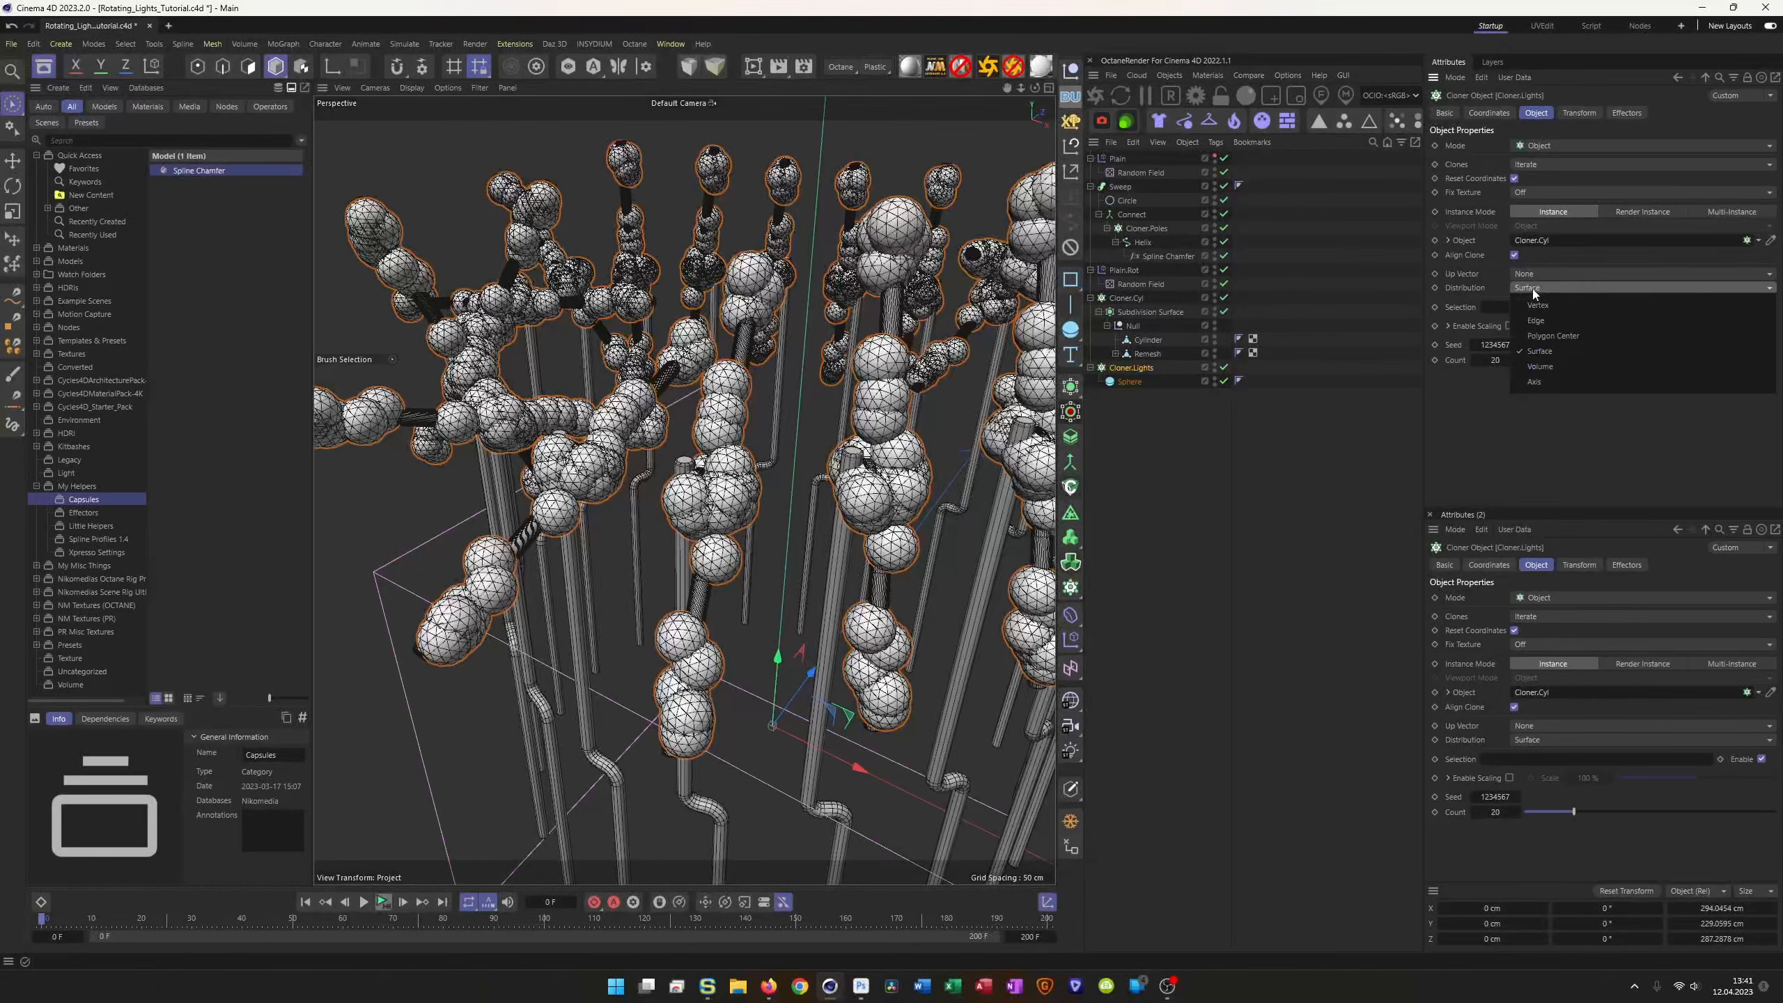
left_click(1543, 384)
scroll(781, 454, "up", 5)
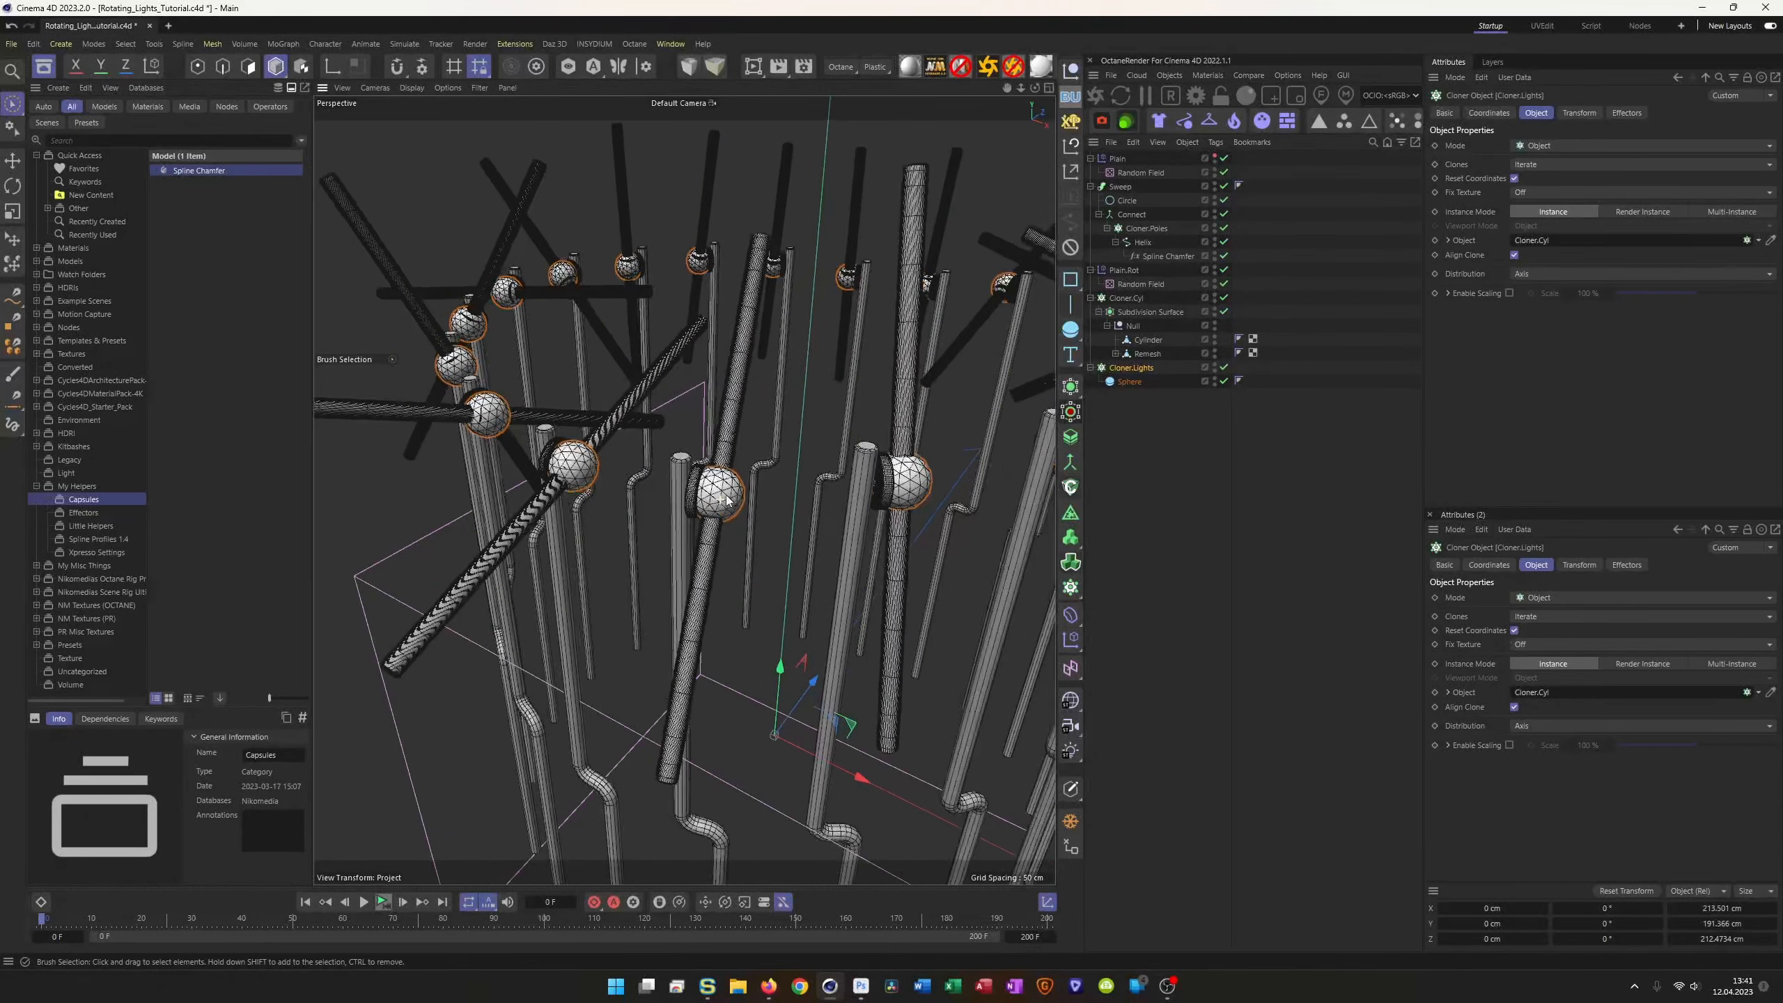
left_click_drag(781, 455, 762, 516, "alt")
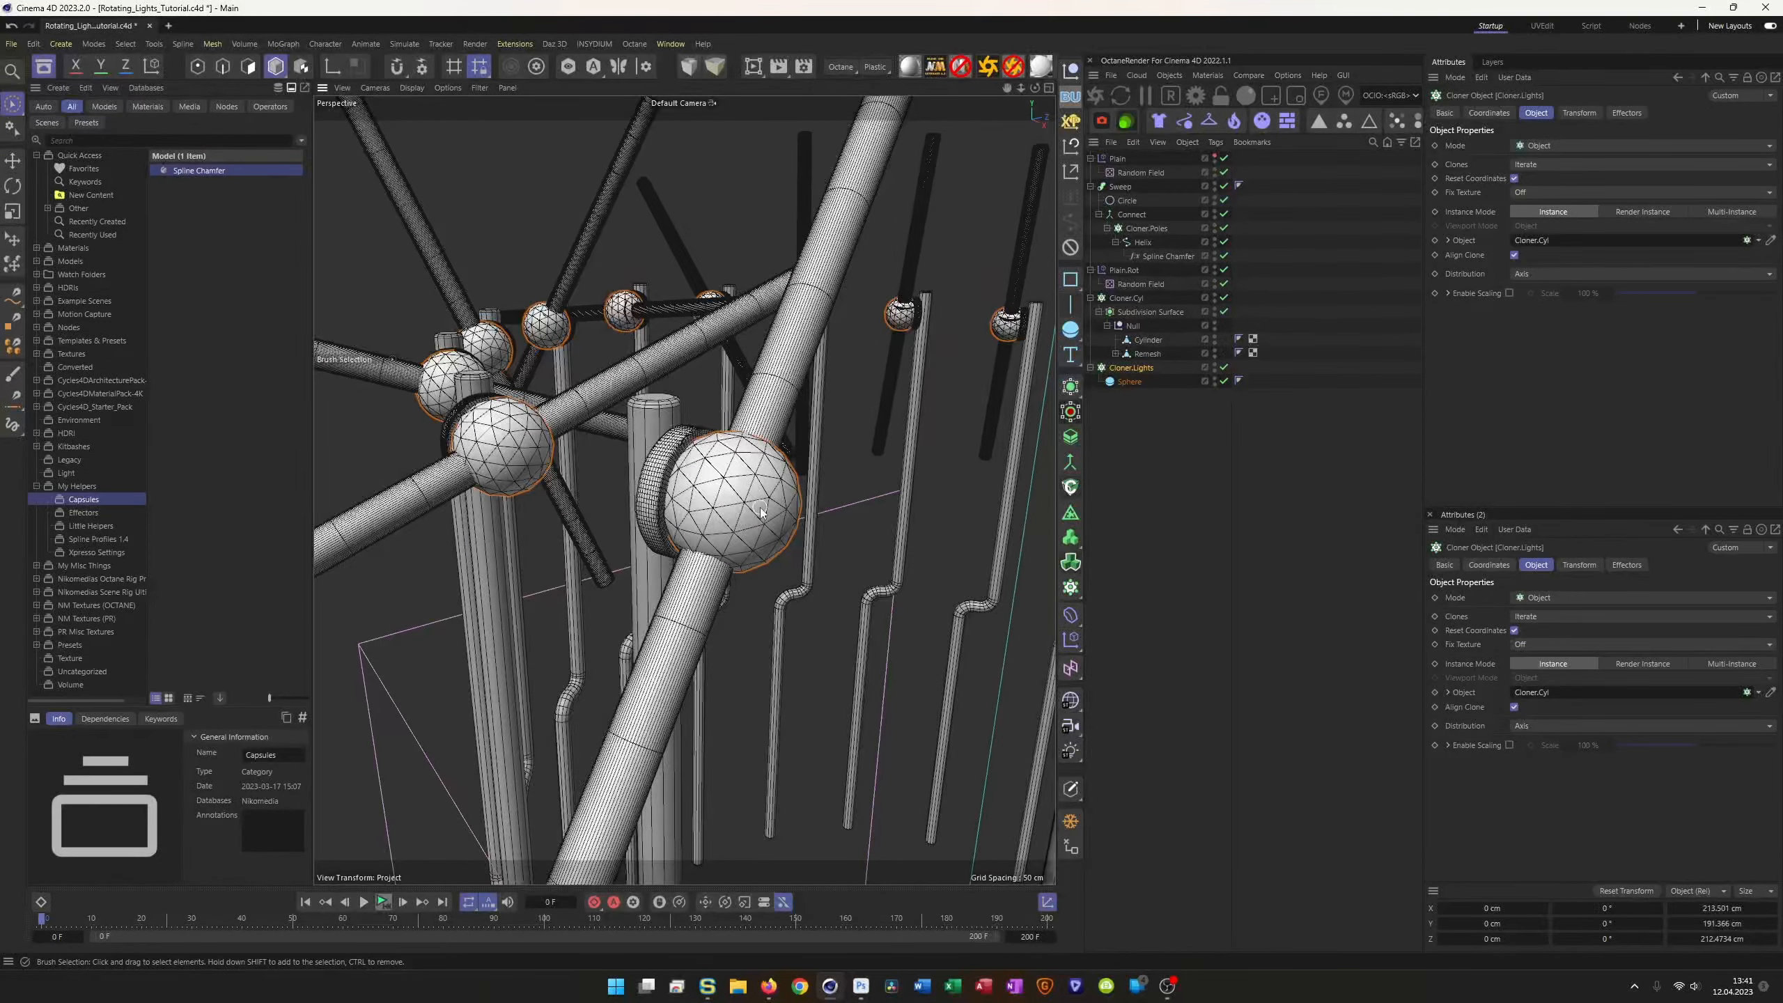
Step: Switch the Subdivision Surface inside Cloner.Cyl off and on to compare its effect on the cloned spheres
left_click(1225, 312)
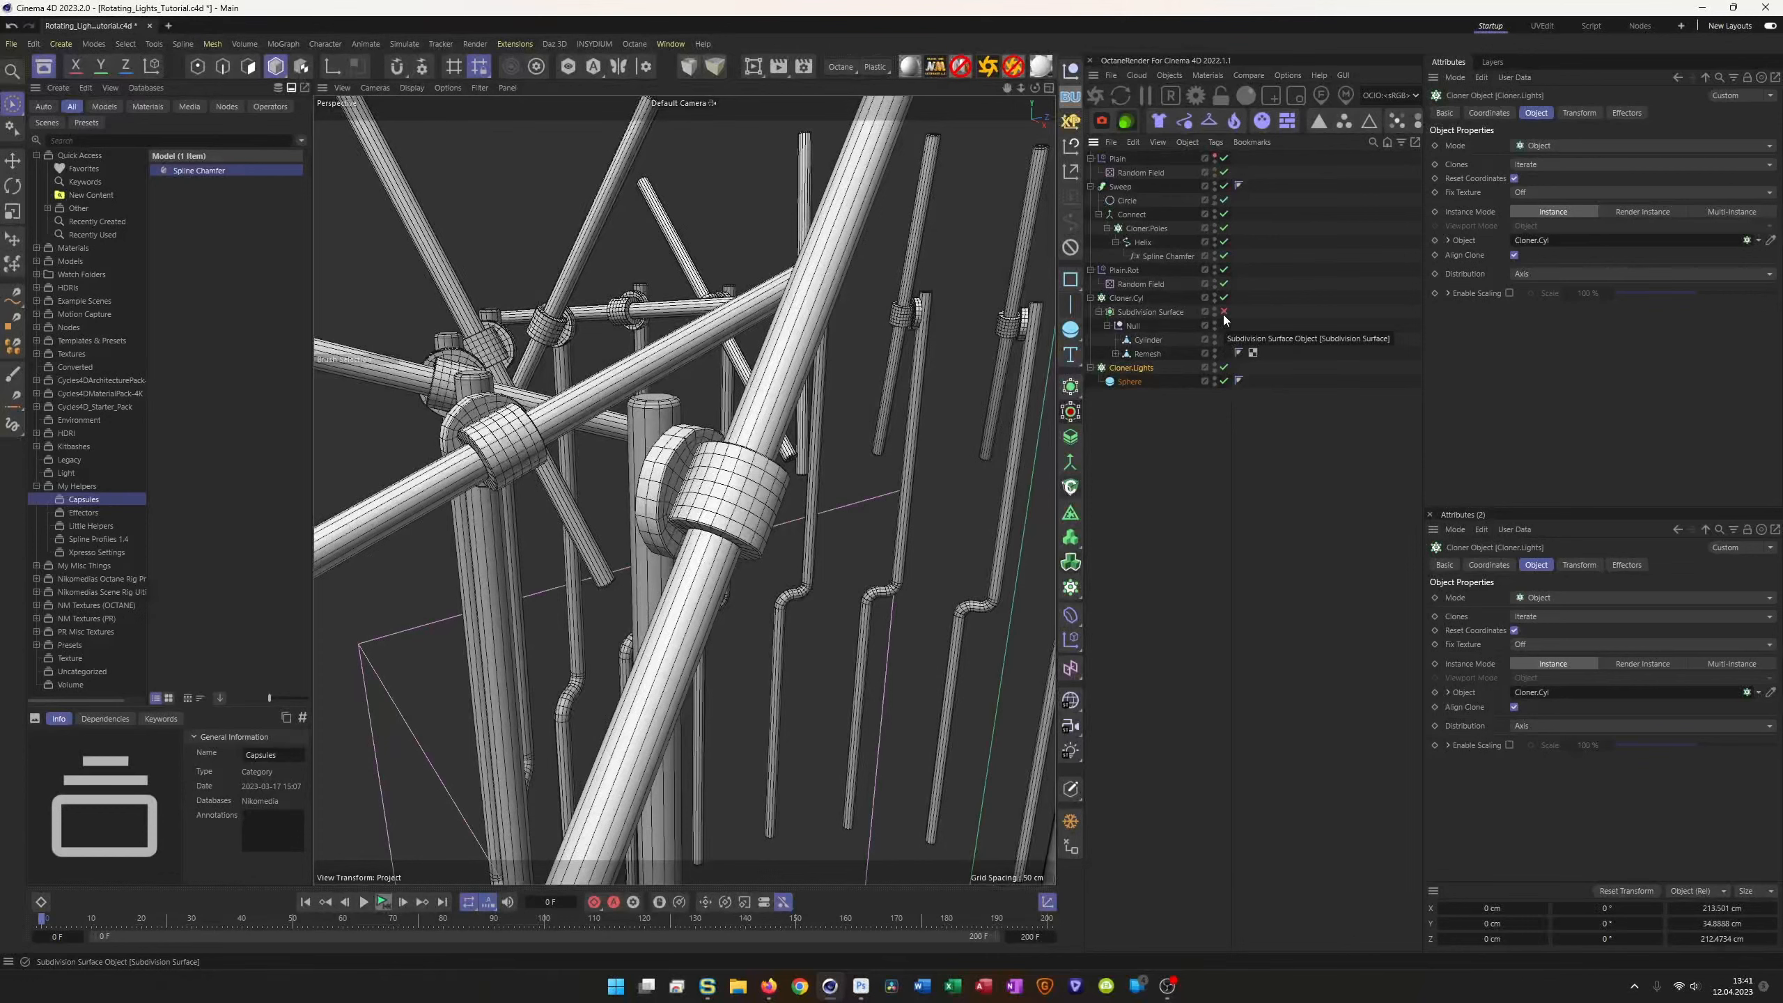
left_click(1224, 314)
left_click(1224, 314)
left_click(1224, 312)
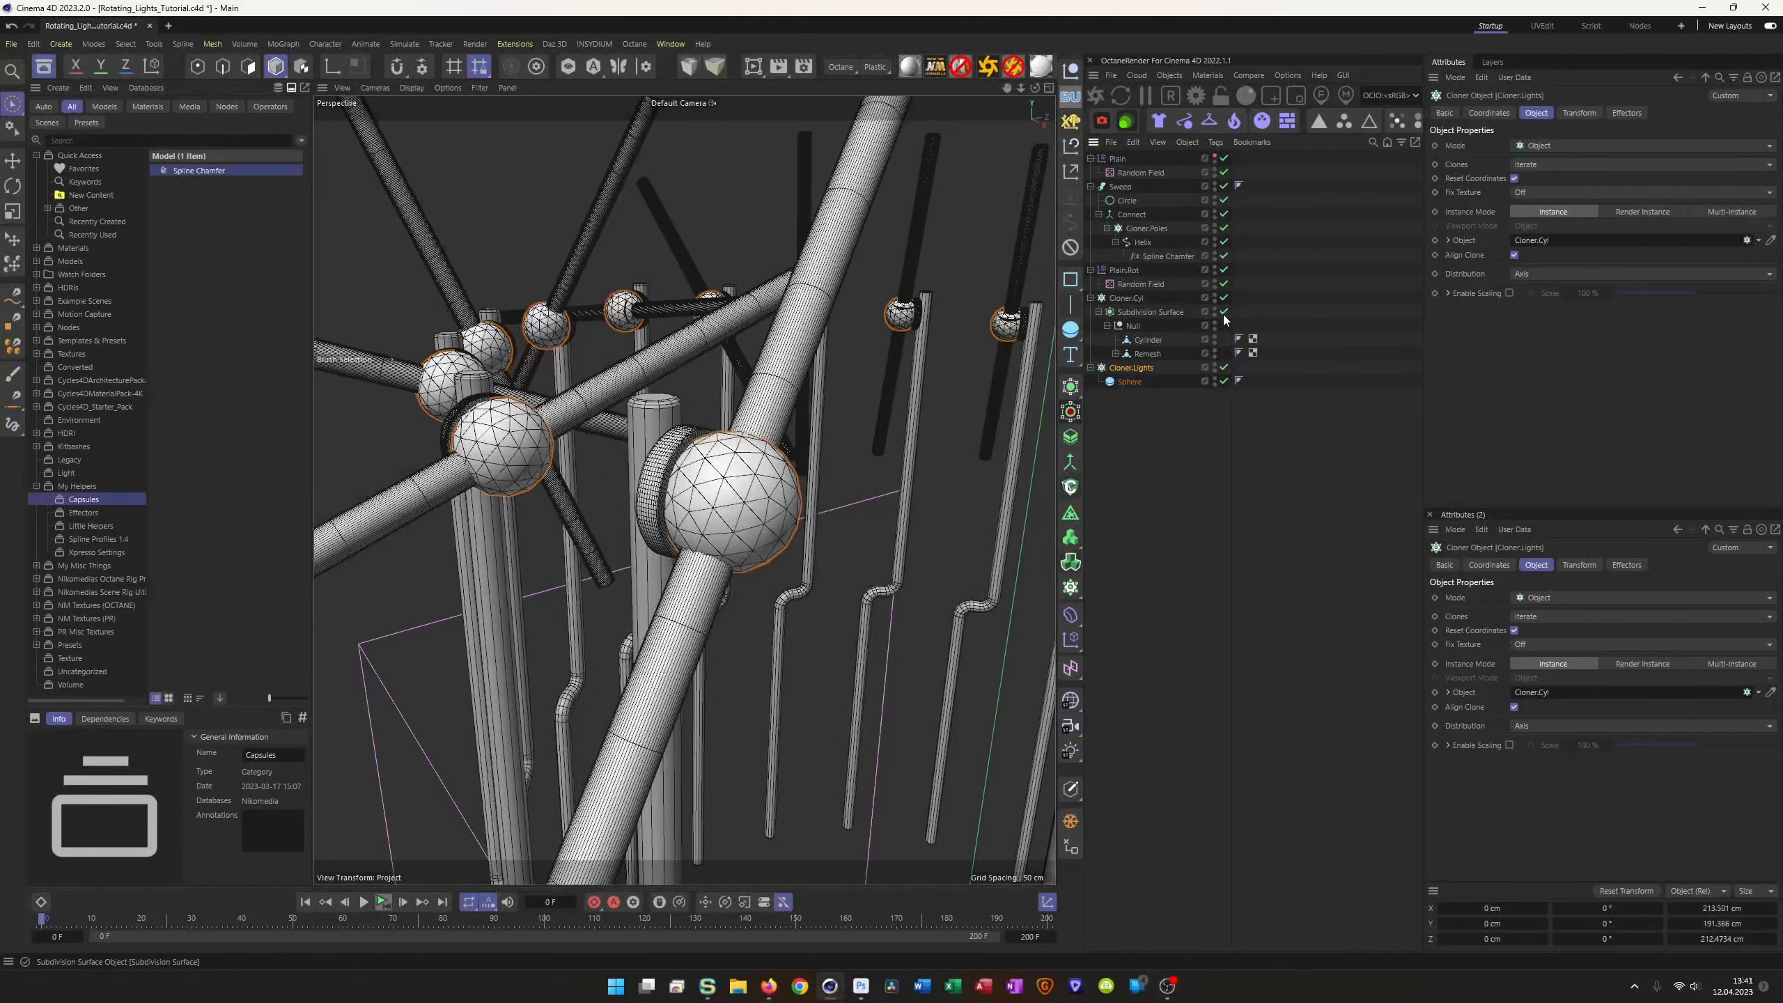
Step: Wrap the Subdivision Surface inside Cloner.Cyl in a new Connect object, test toggling the subdivision, and save the project
left_click(1145, 312)
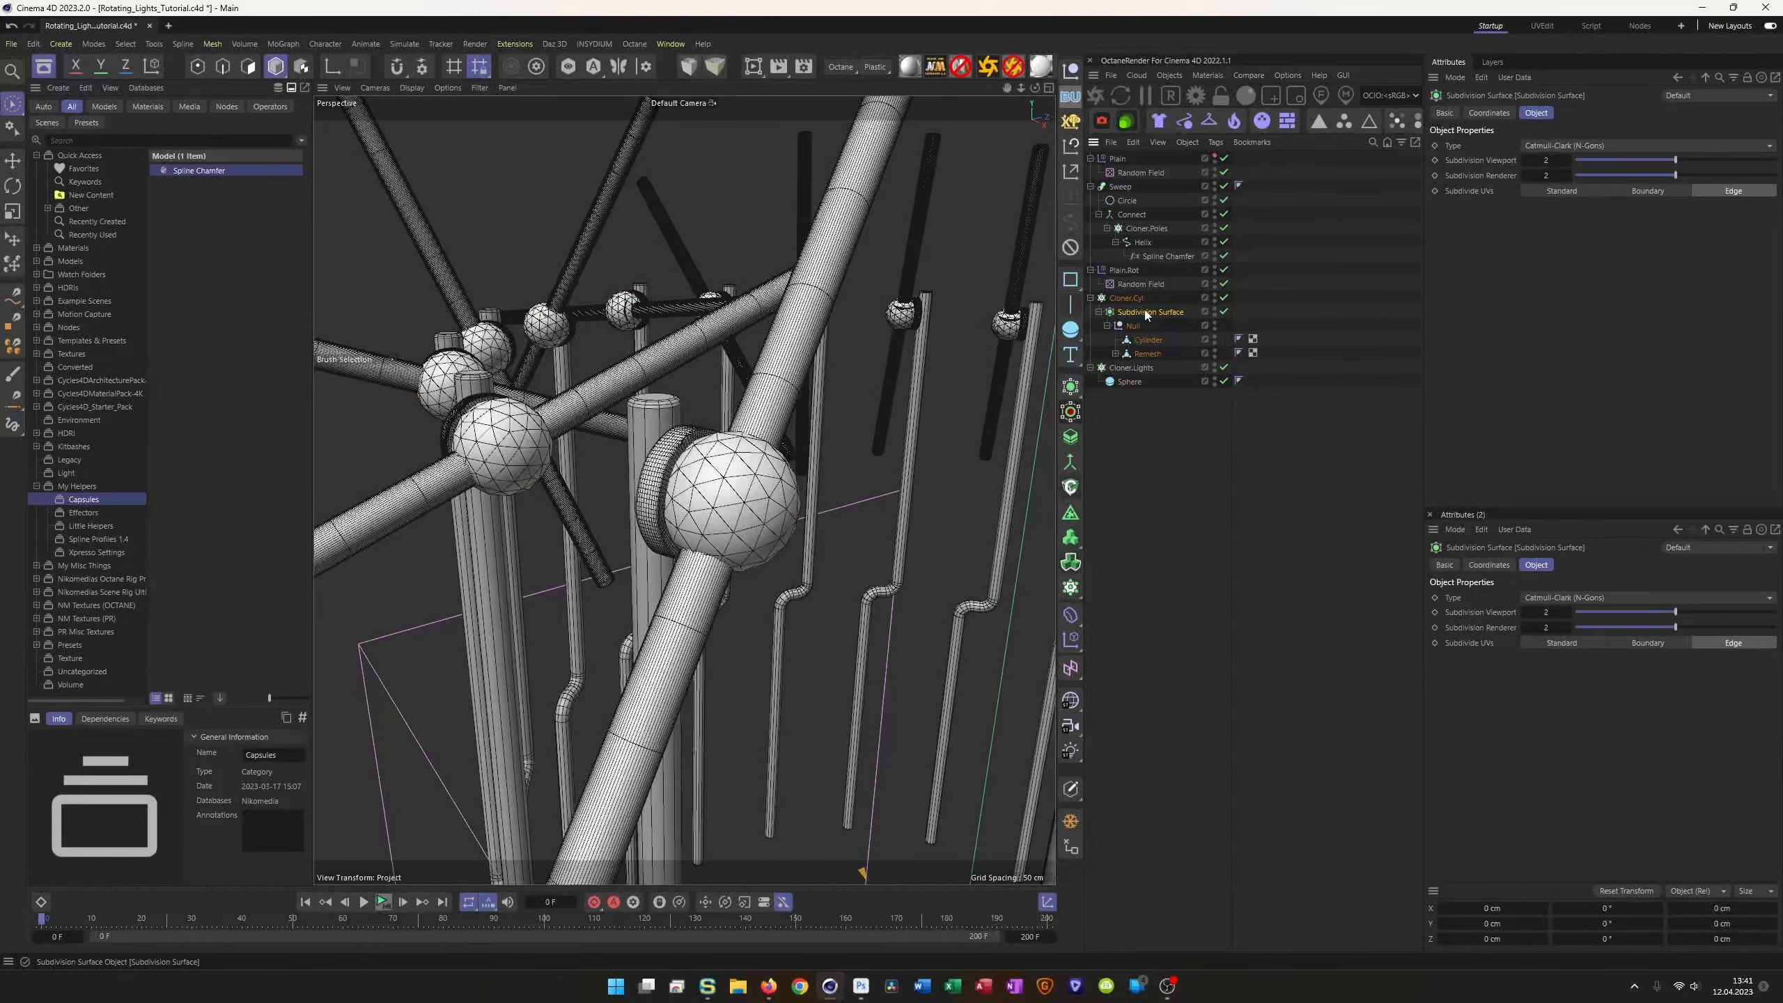
left_click(1070, 464, "alt")
left_click(1224, 326)
left_click(1223, 326)
left_click(1224, 326)
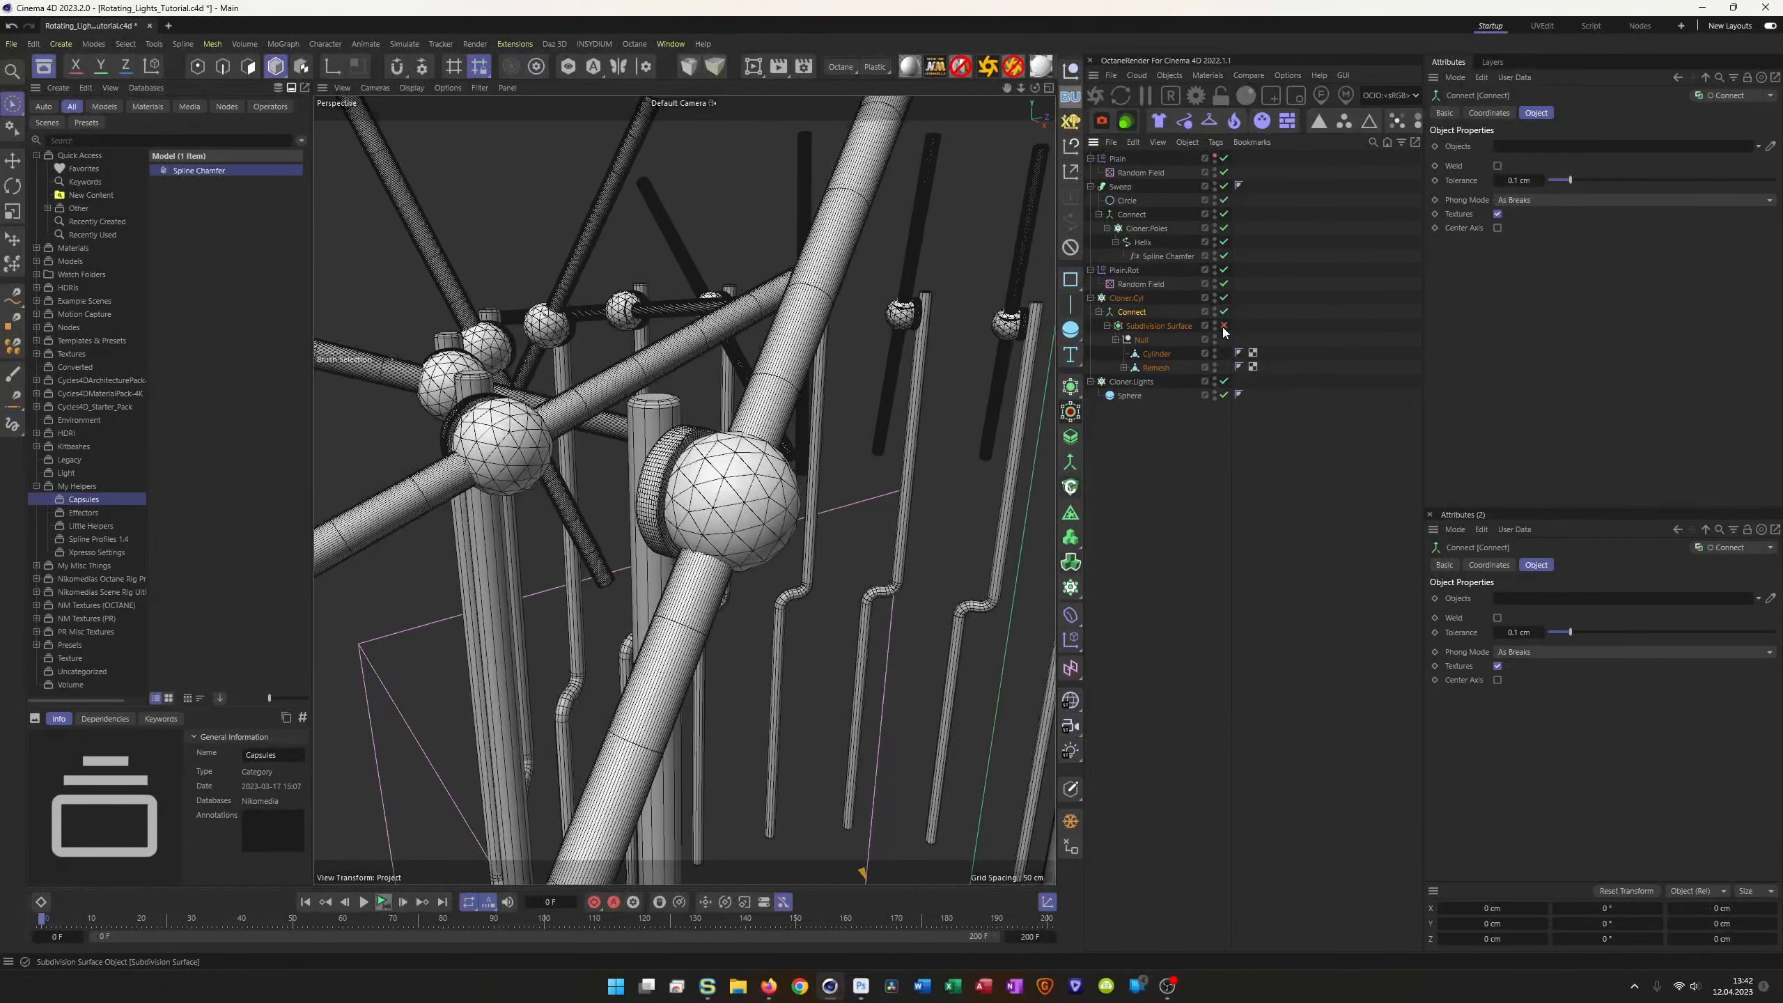
key("ctrl+s")
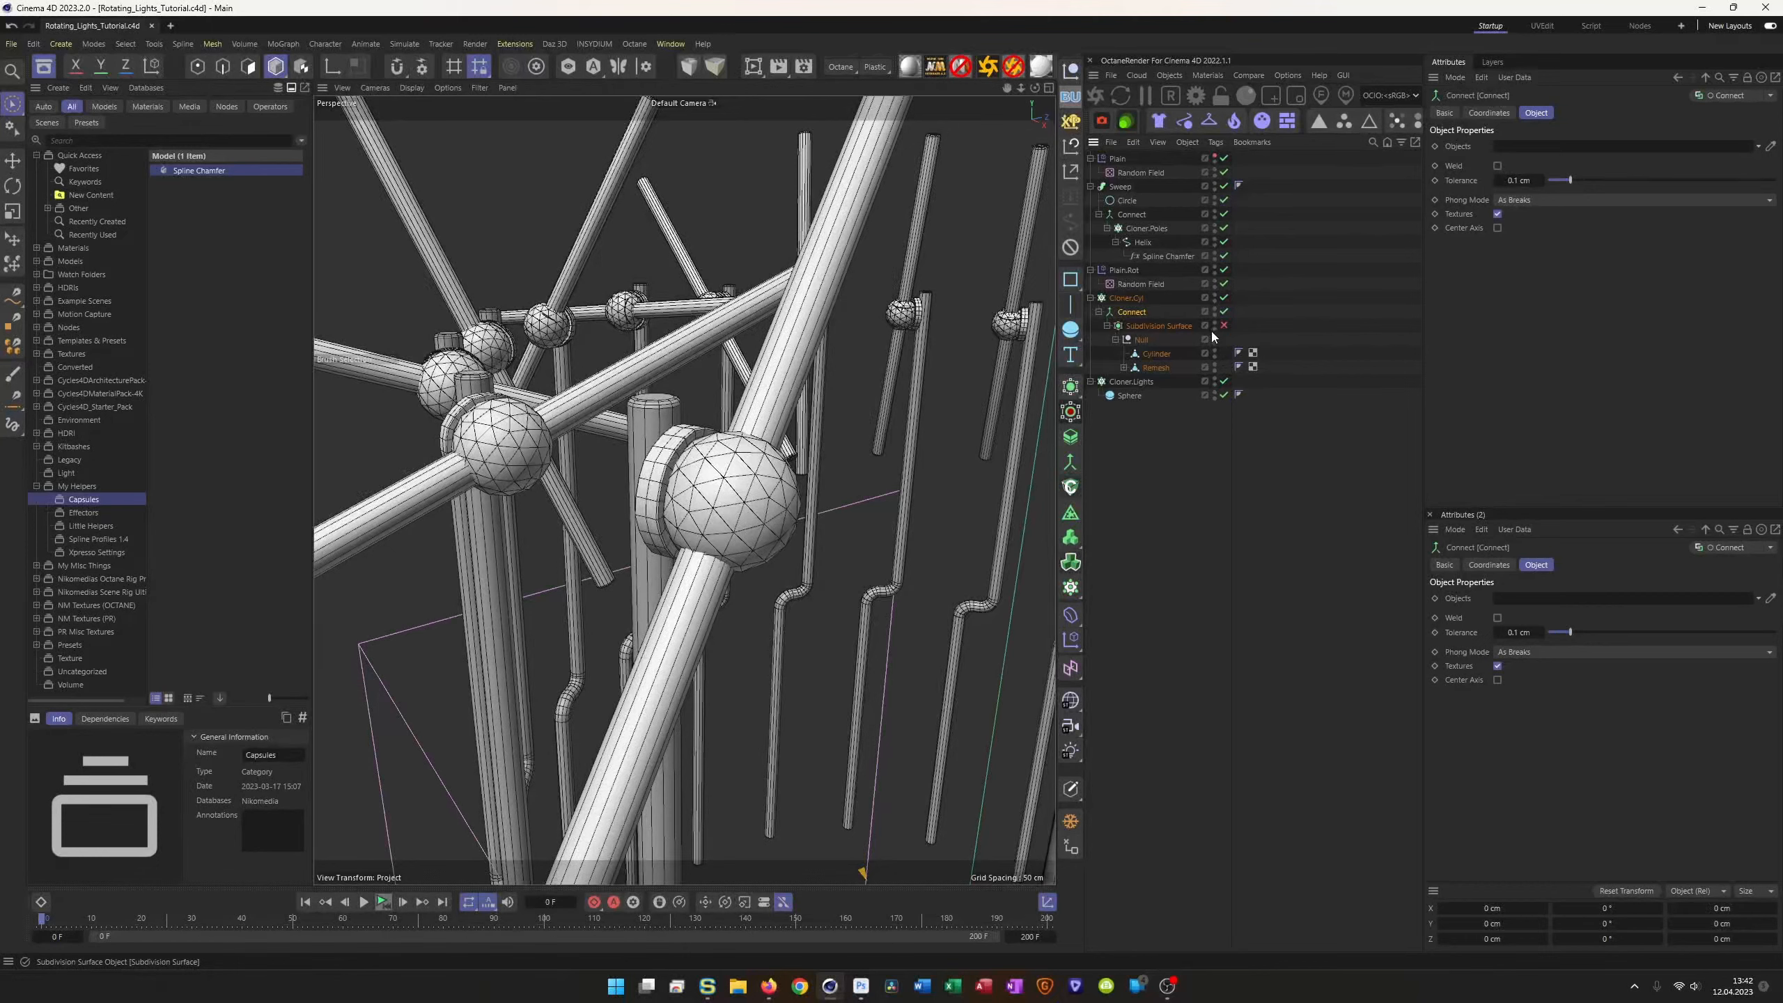
Step: Compare the clones with the Subdivision Surface under the Connect object switched on, and leave it disabled
left_click(1225, 326)
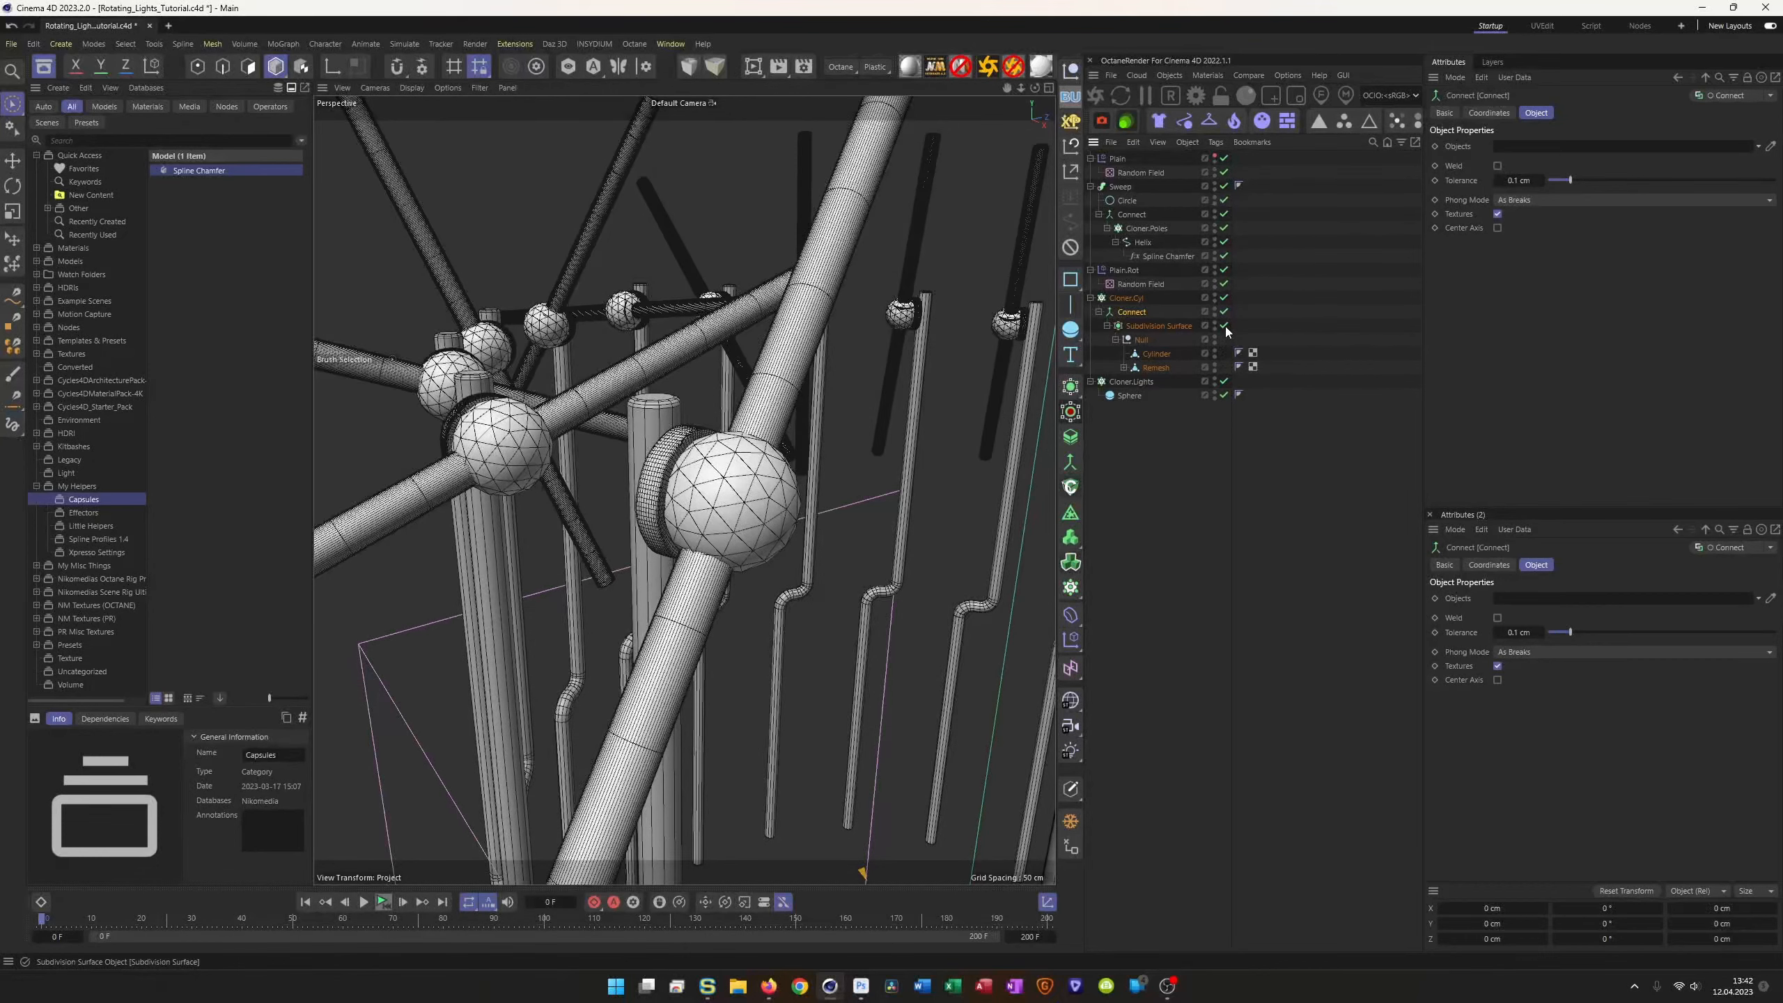
left_click(1225, 326)
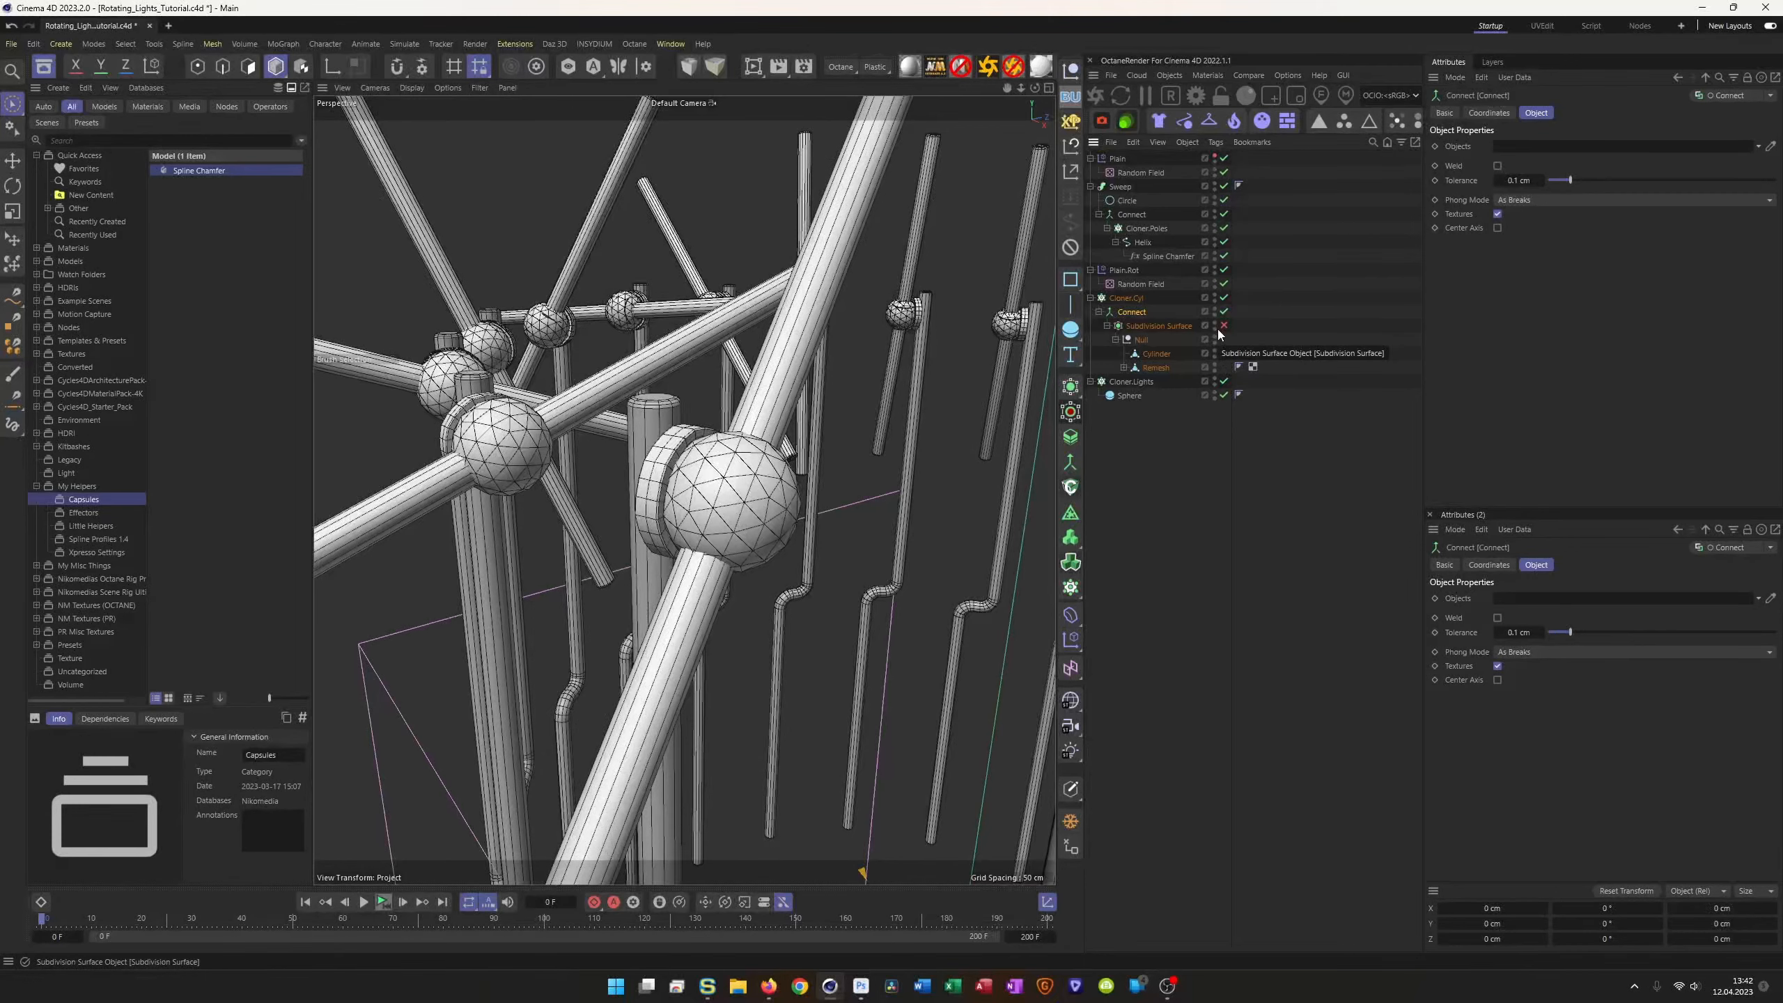
scroll(728, 552, "down", 8)
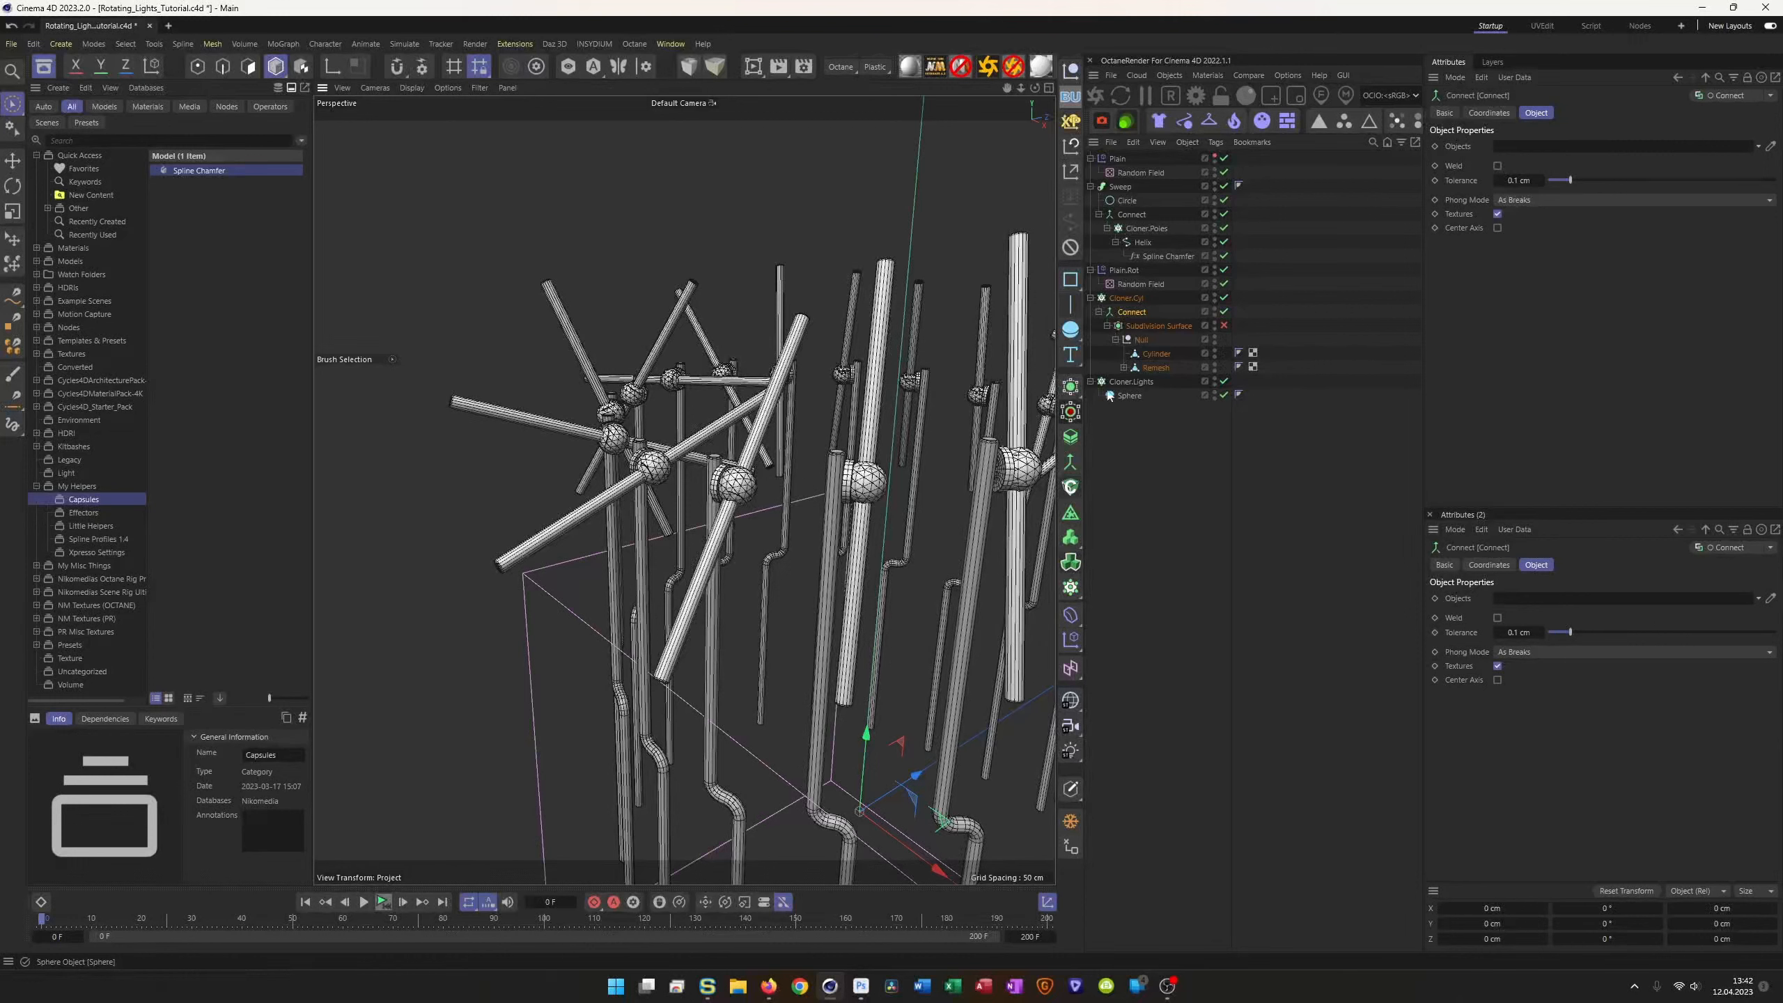
Step: Add a Formula effector to Cloner.Lights
left_click(1142, 383)
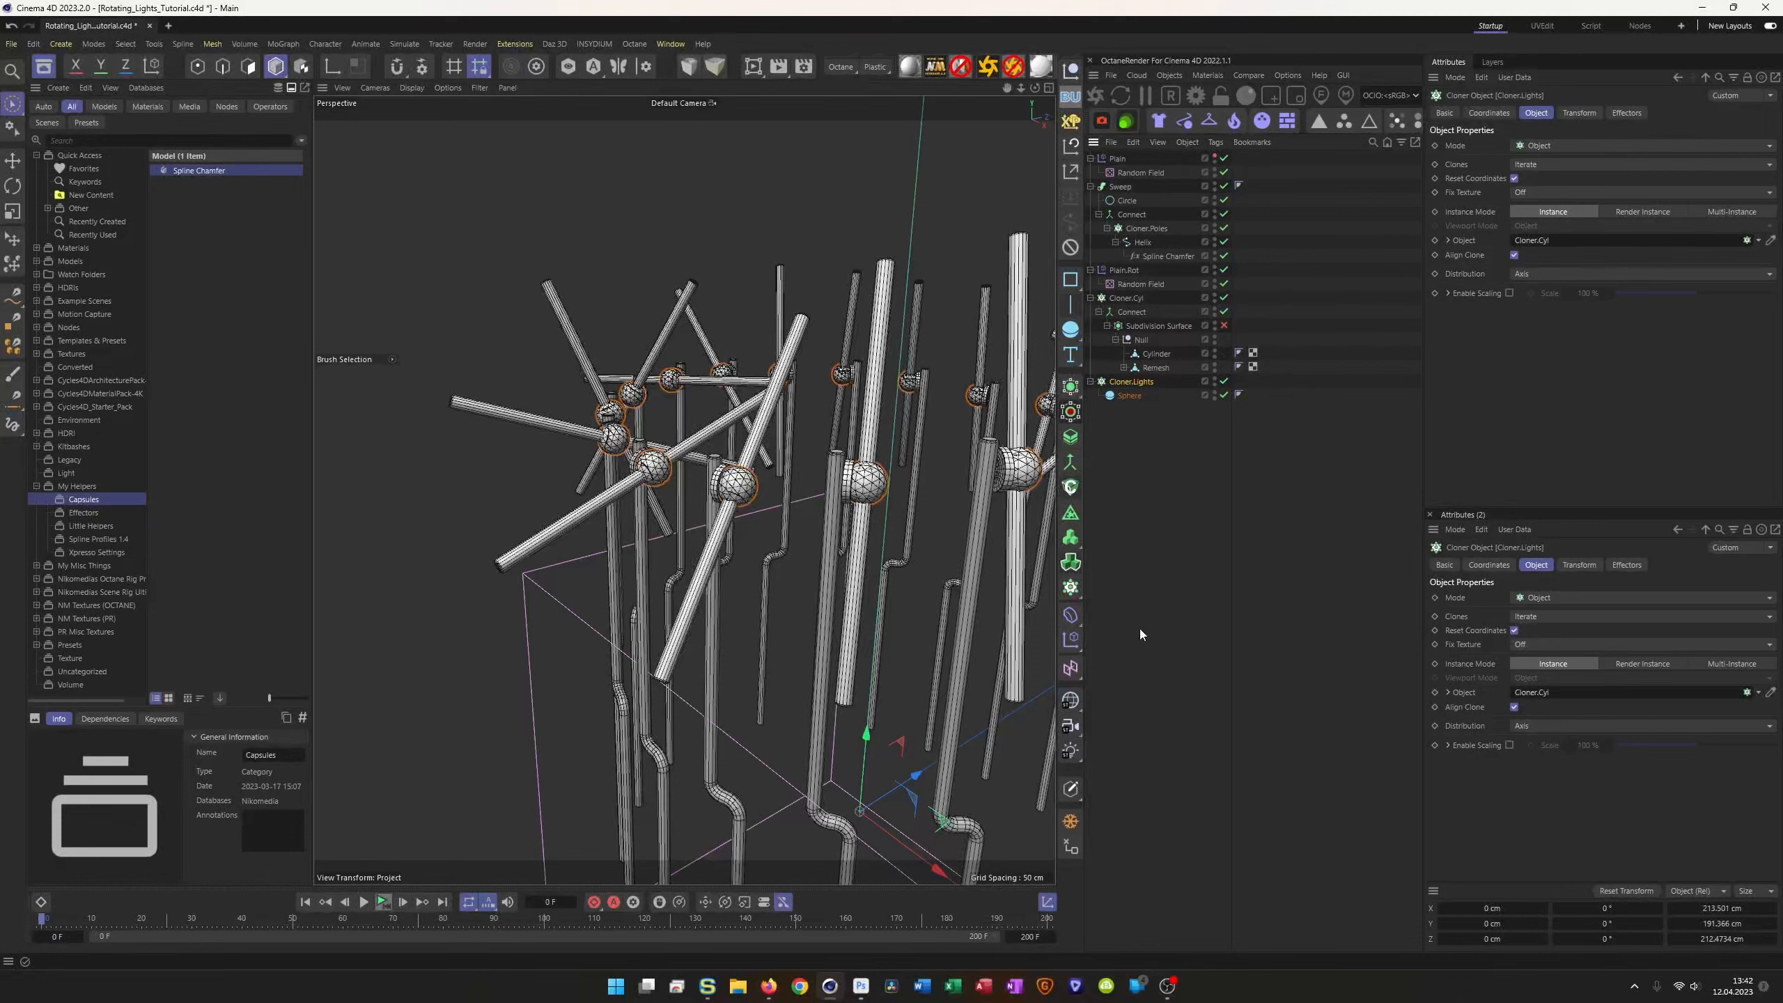
left_click(1070, 639)
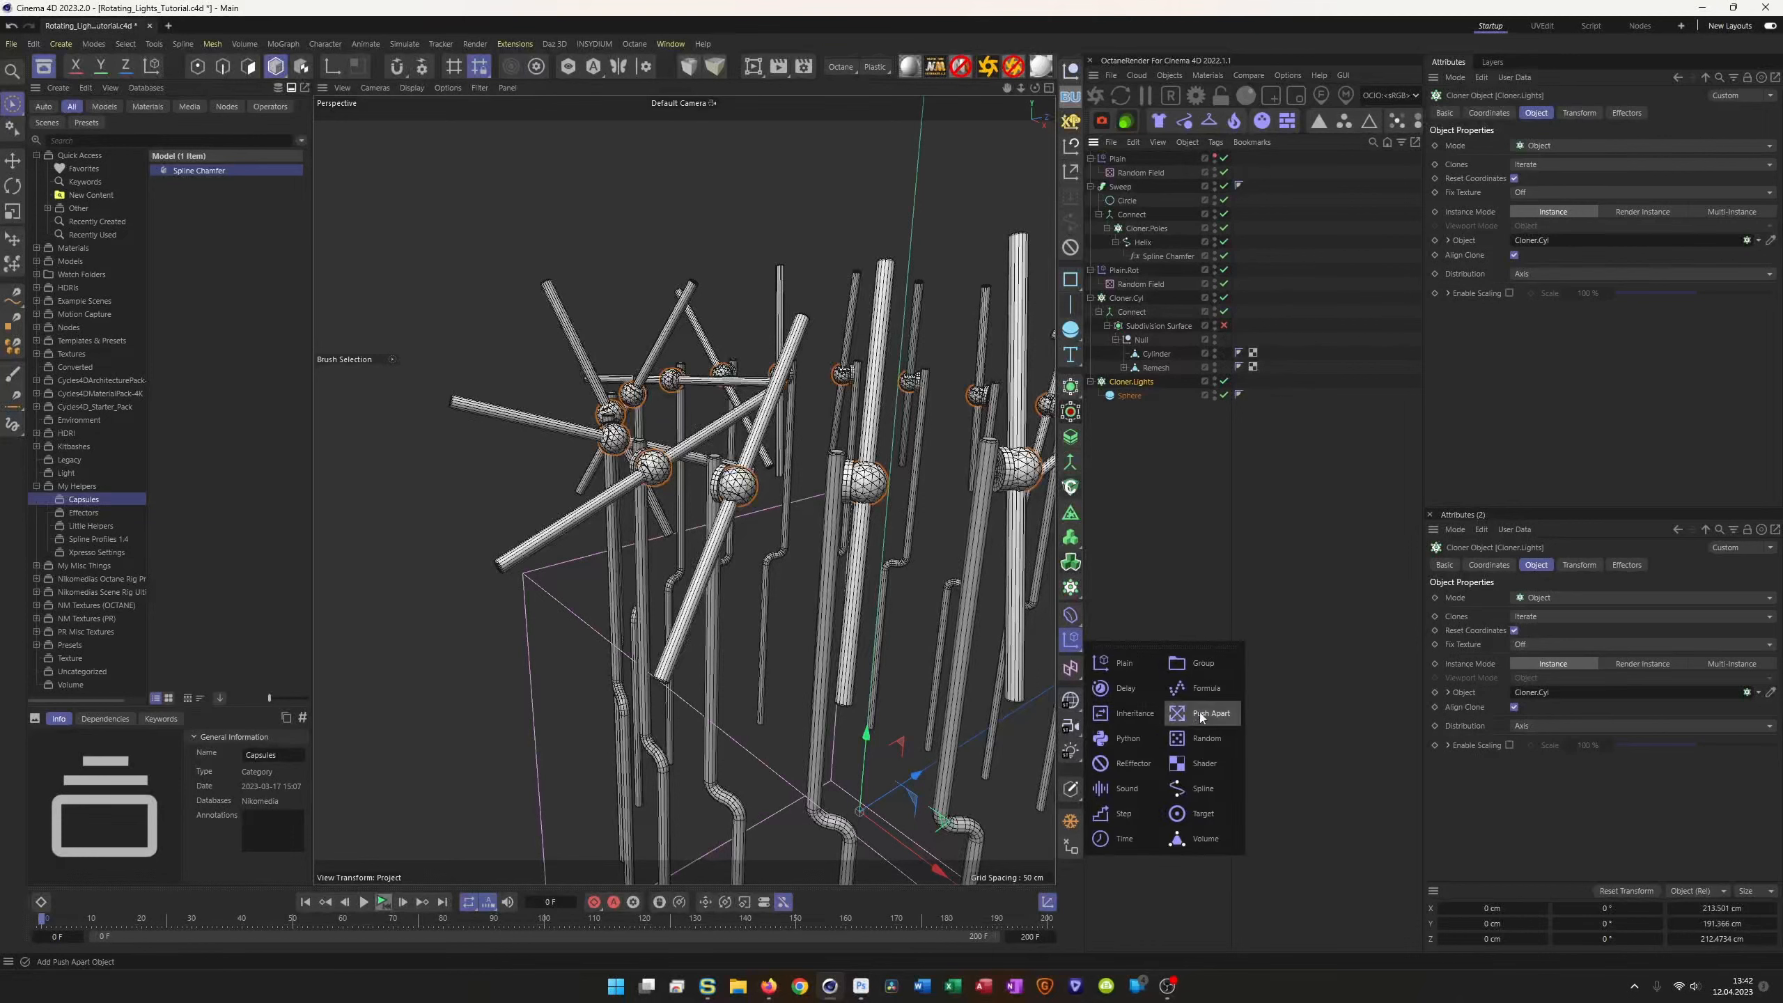
left_click(1208, 688)
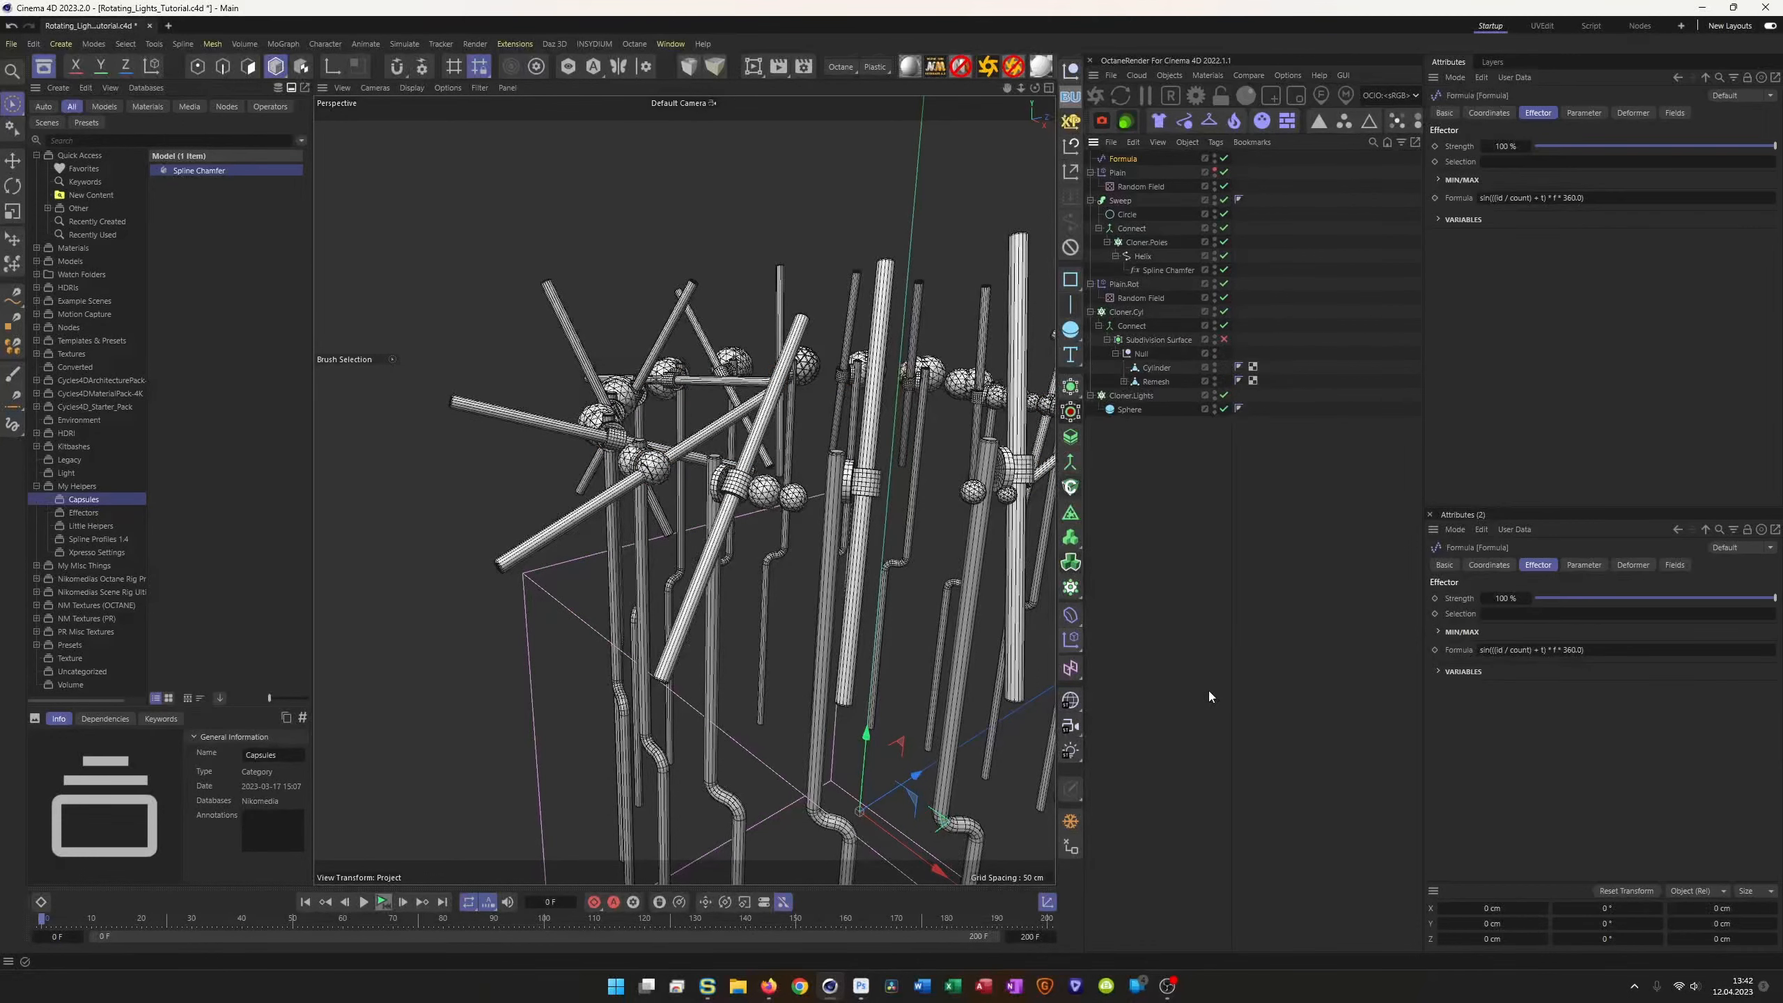
right_click_drag(781, 497, 861, 457, "alt")
mouse_move(682, 485)
left_mouse_down("alt")
mouse_move(657, 489)
mouse_move(675, 485)
left_mouse_up("alt")
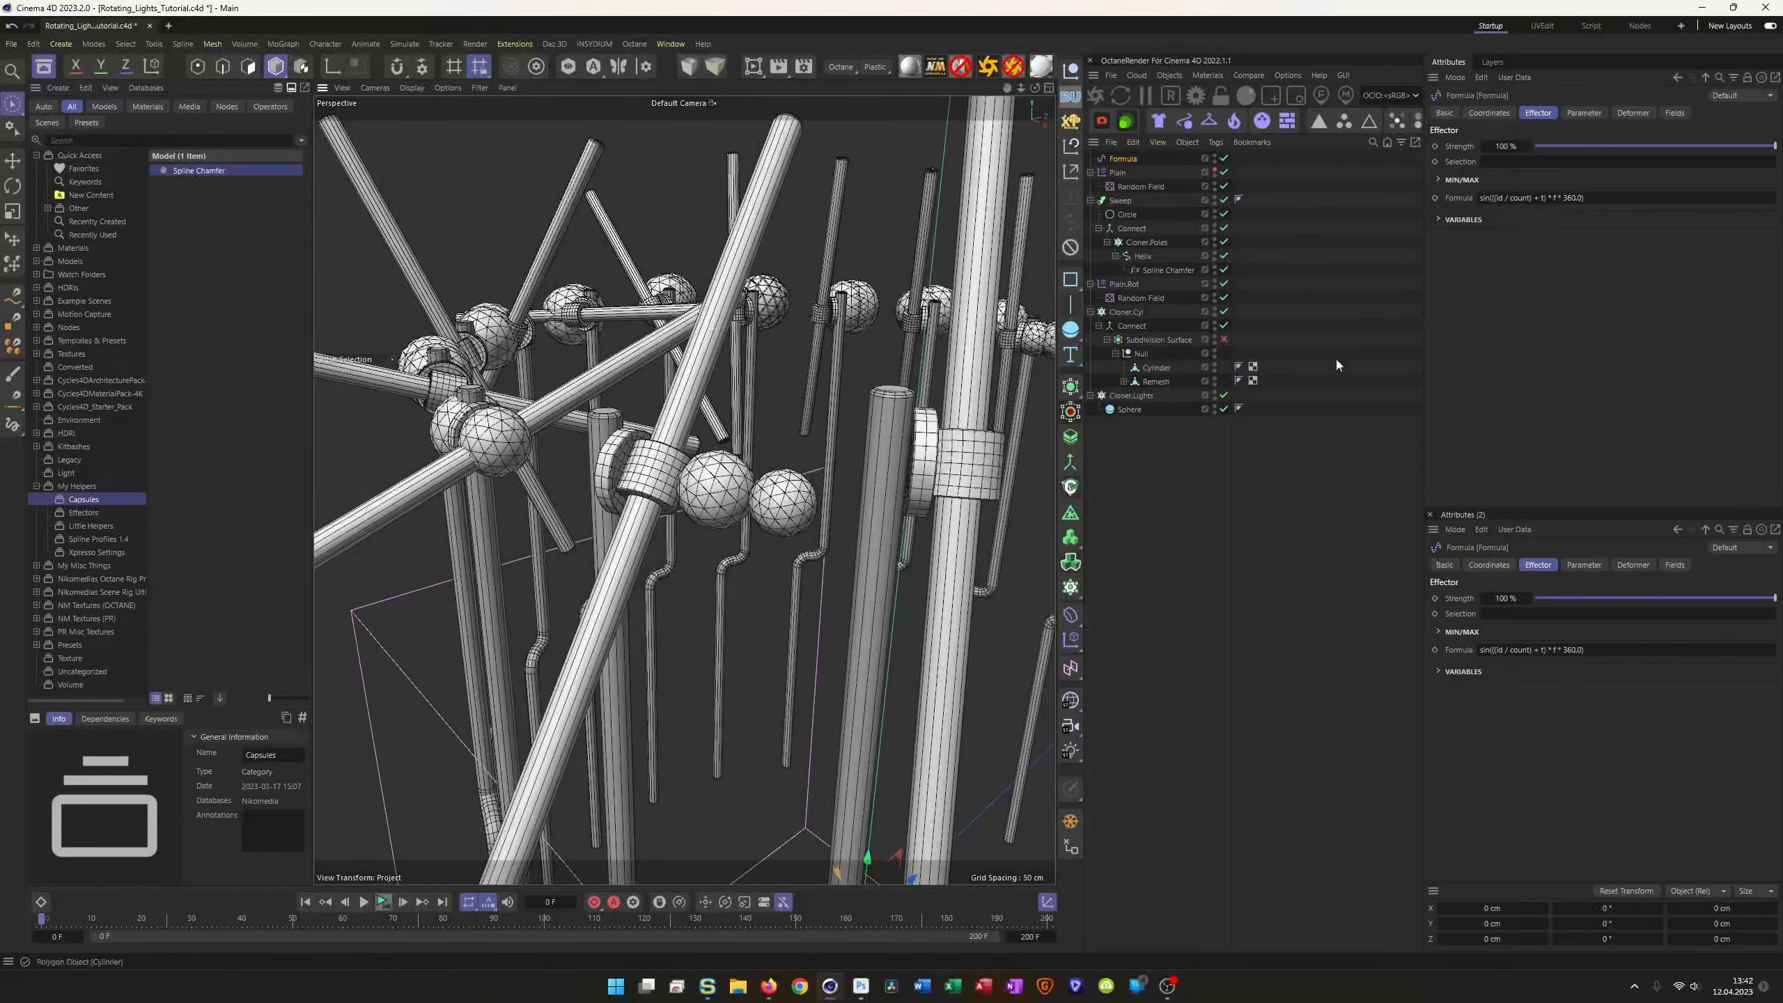
Step: Turn off Scale in the Formula effector's parameters and set its X position to 0 cm
left_click(1573, 113)
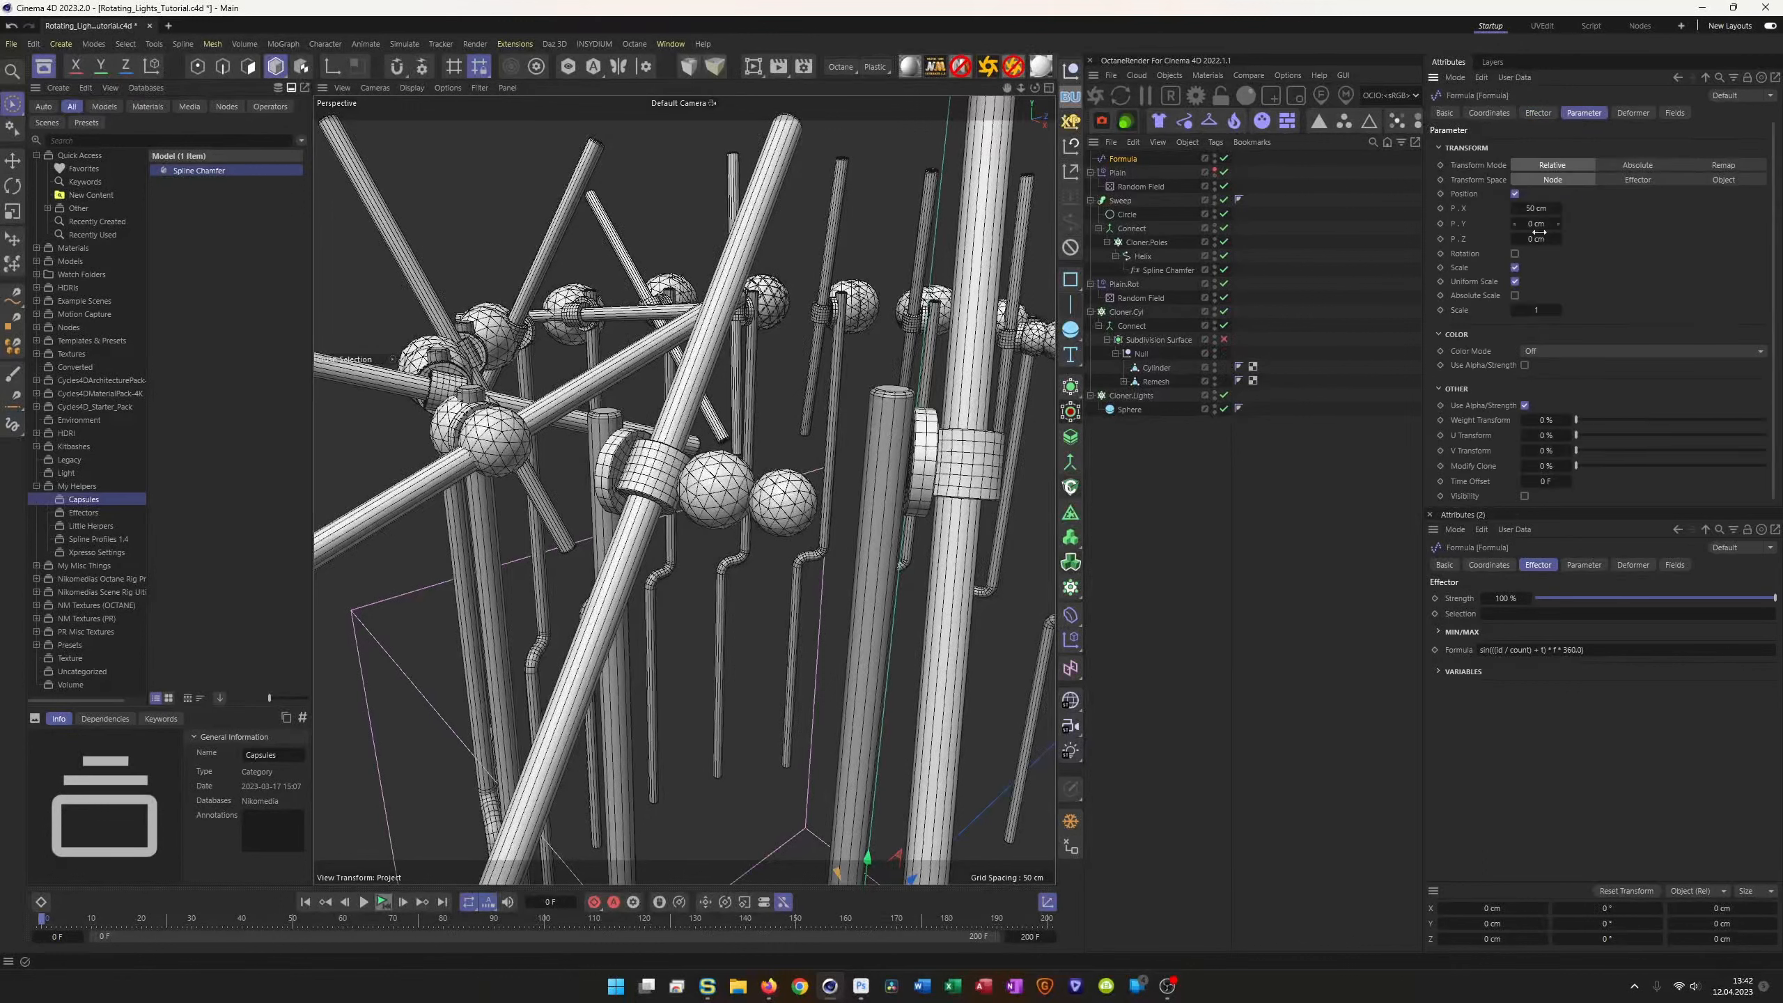
left_click(1515, 268)
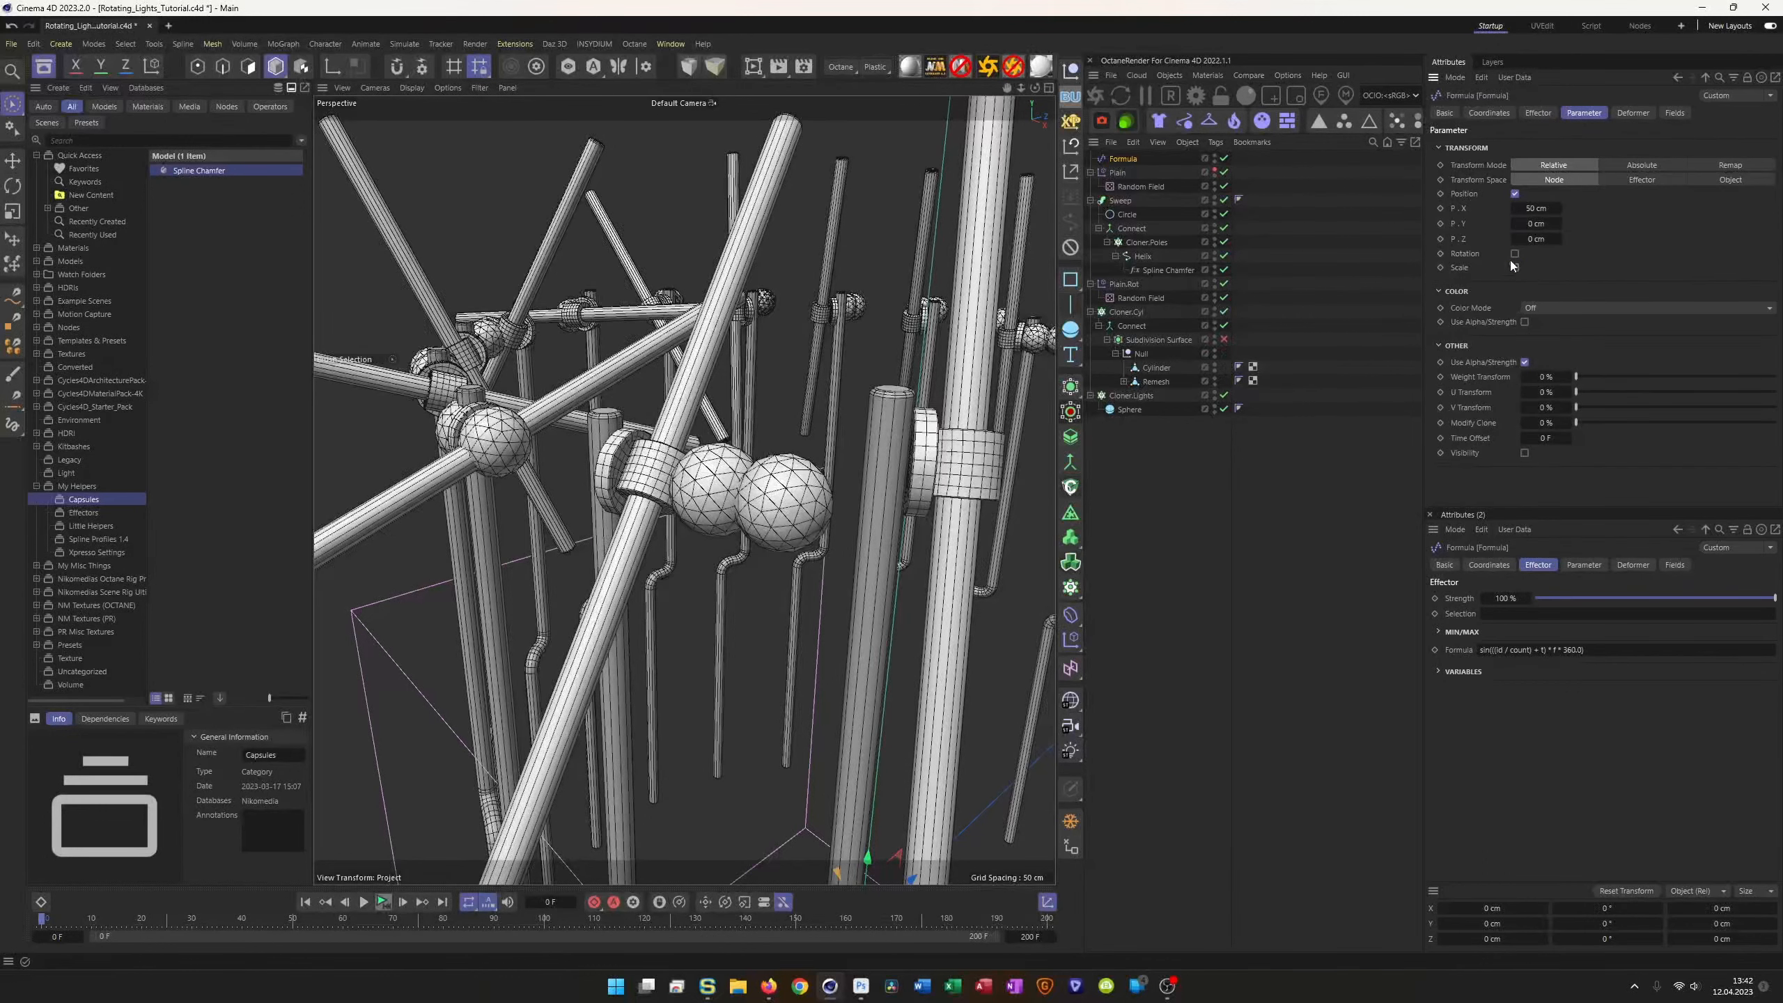
left_click(1527, 208)
type("0")
key("Return")
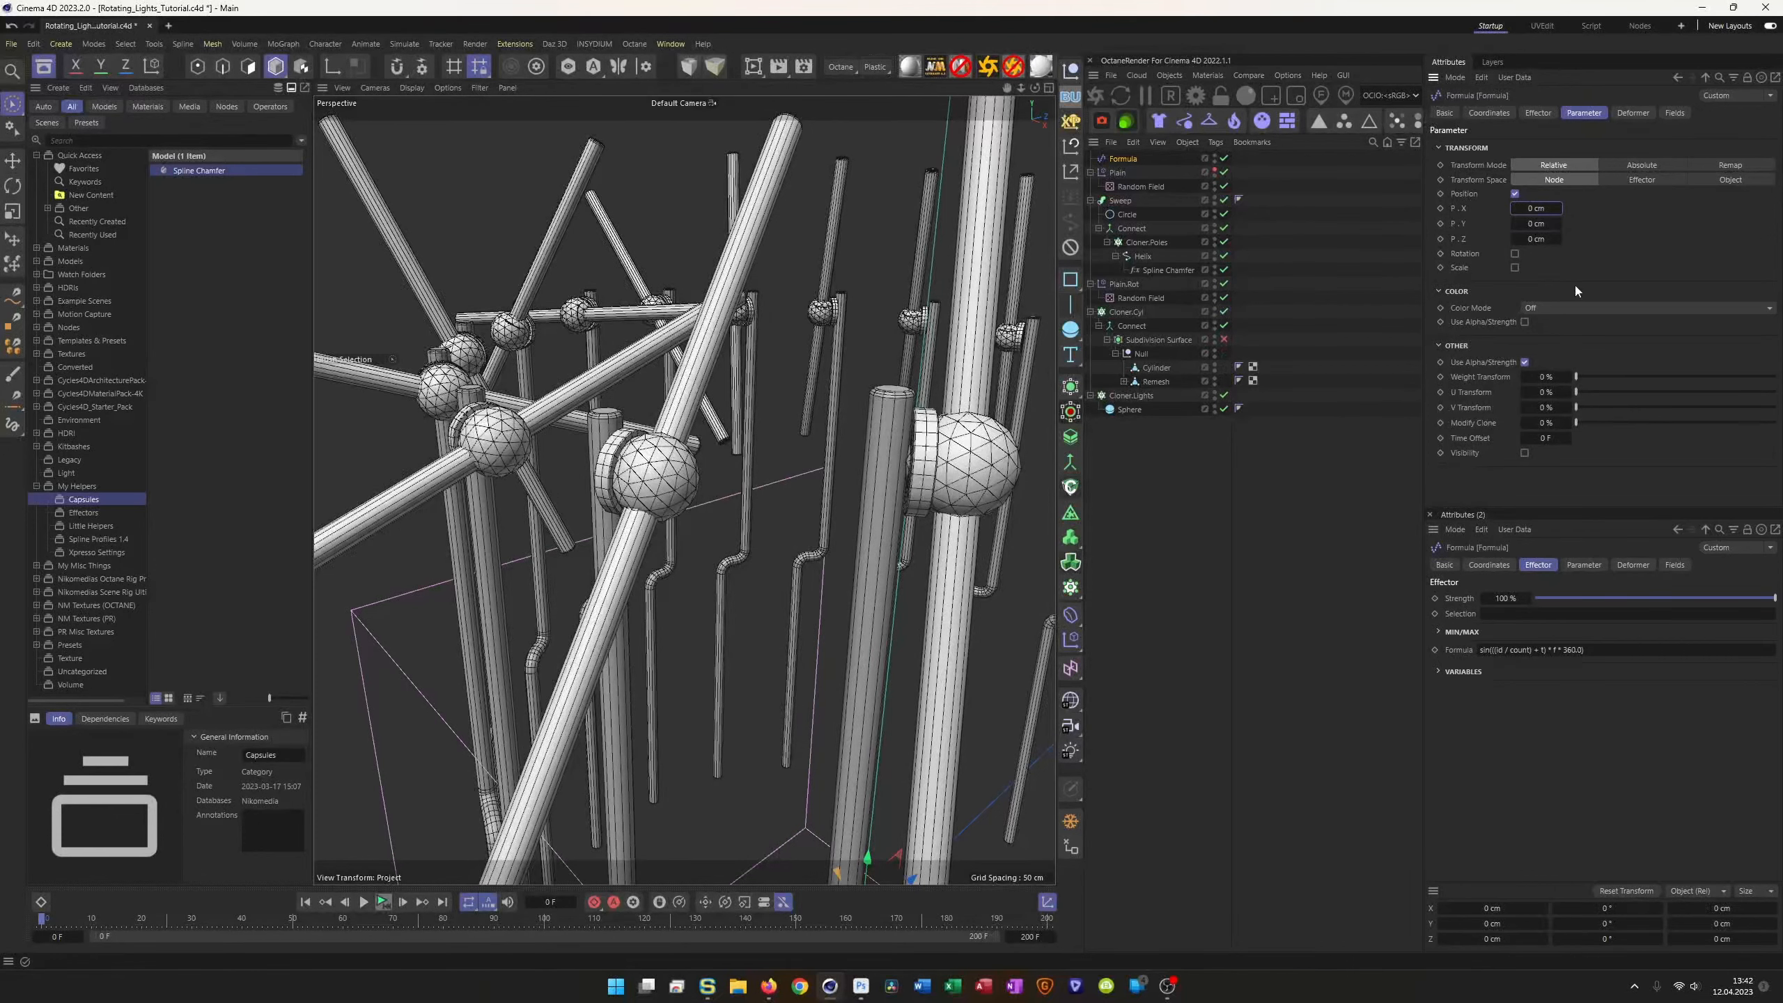
Step: Try a Y position of 130 cm in the Formula effector and play the animation to check the spheres' travel
left_click_drag(1535, 224, 1626, 224)
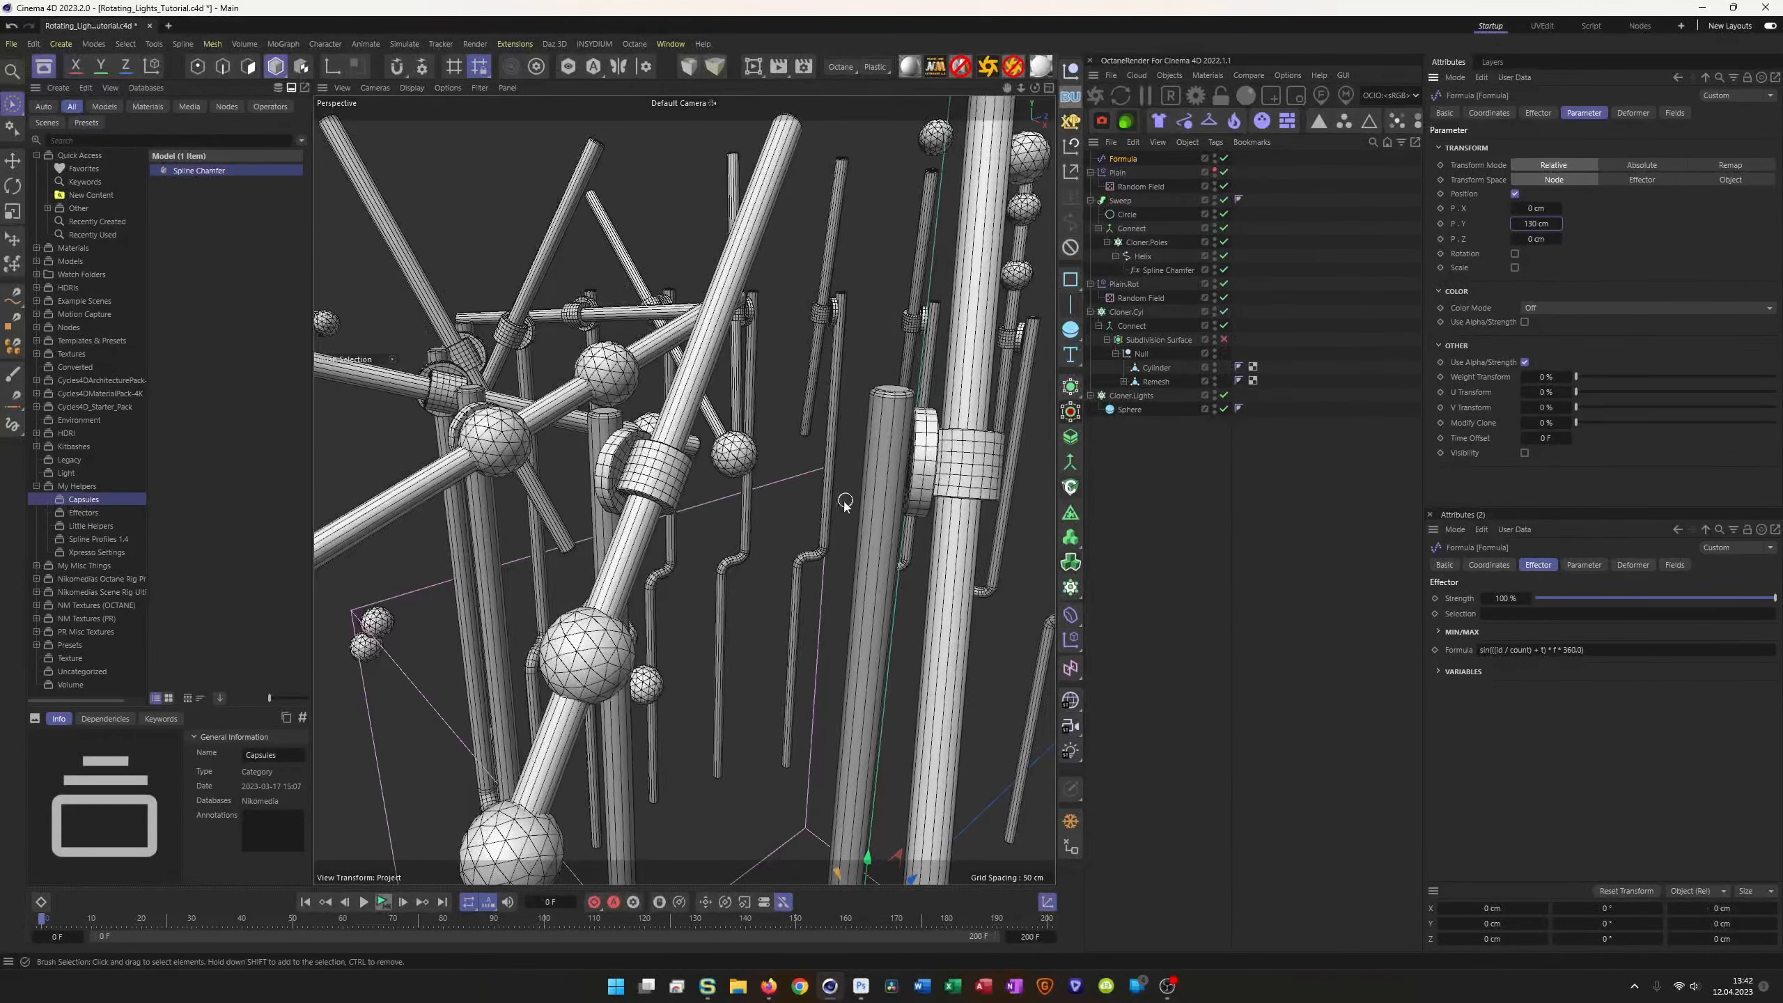
scroll(844, 502, "down", 1)
left_click_drag(662, 534, 591, 535, "alt")
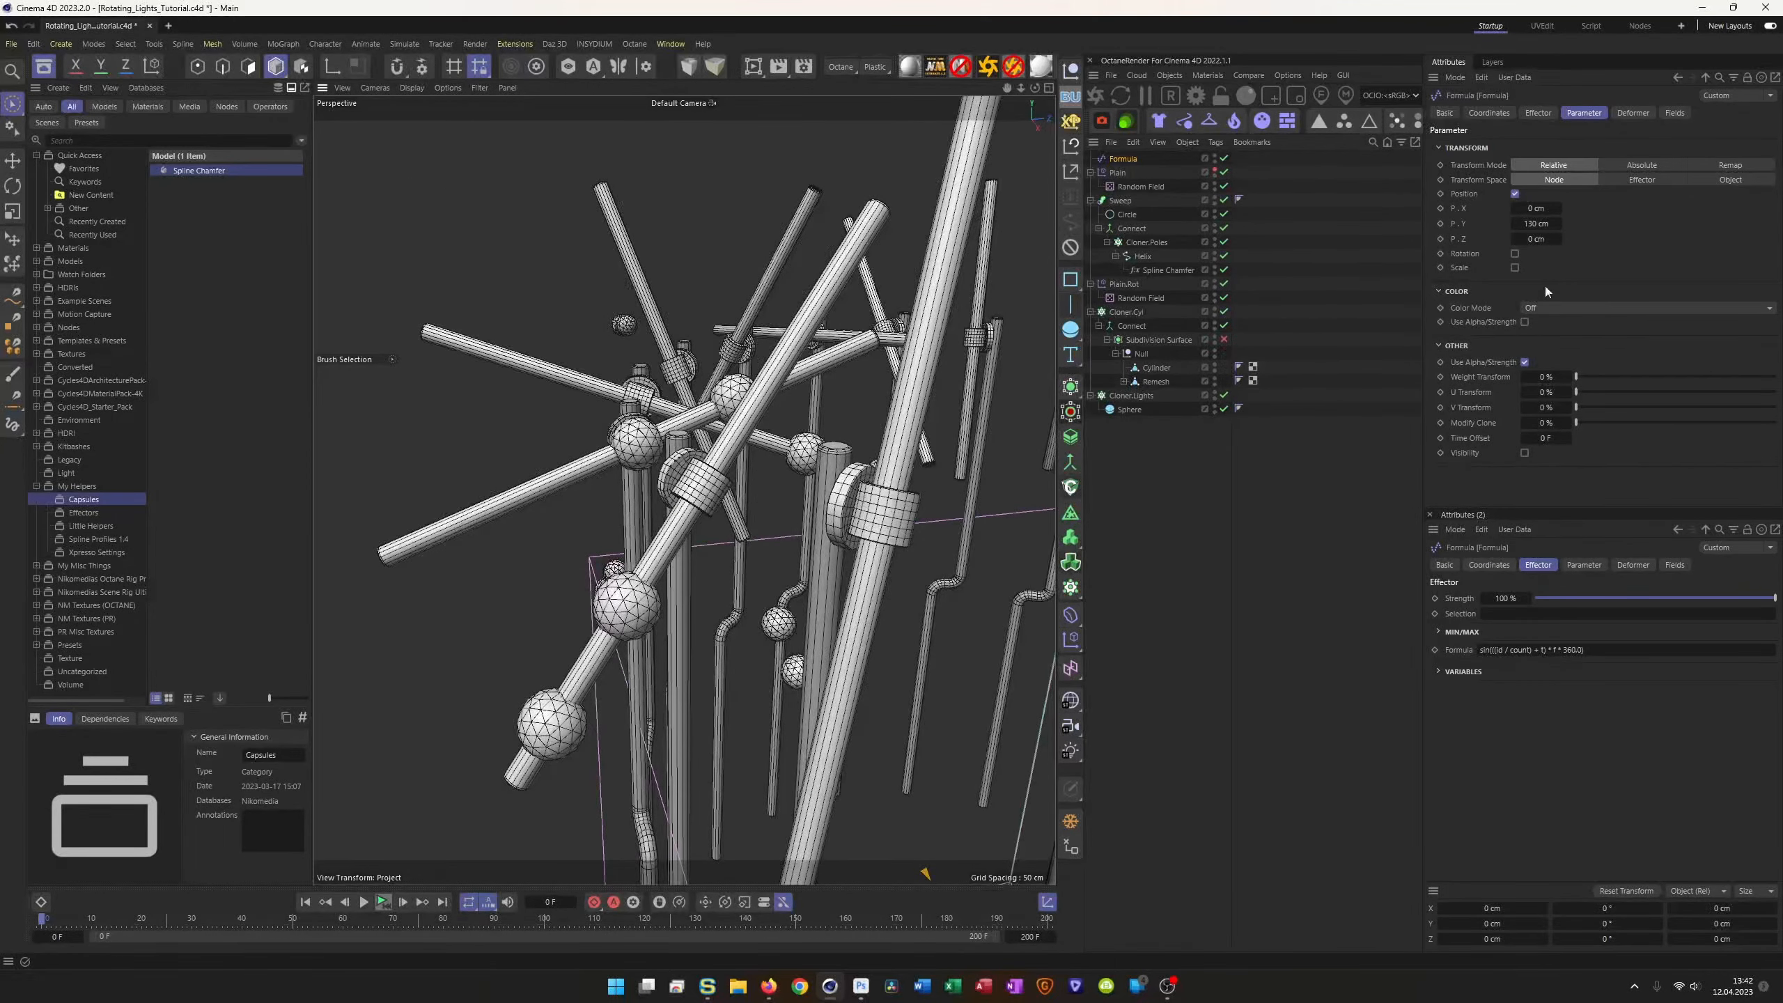
left_click(372, 906)
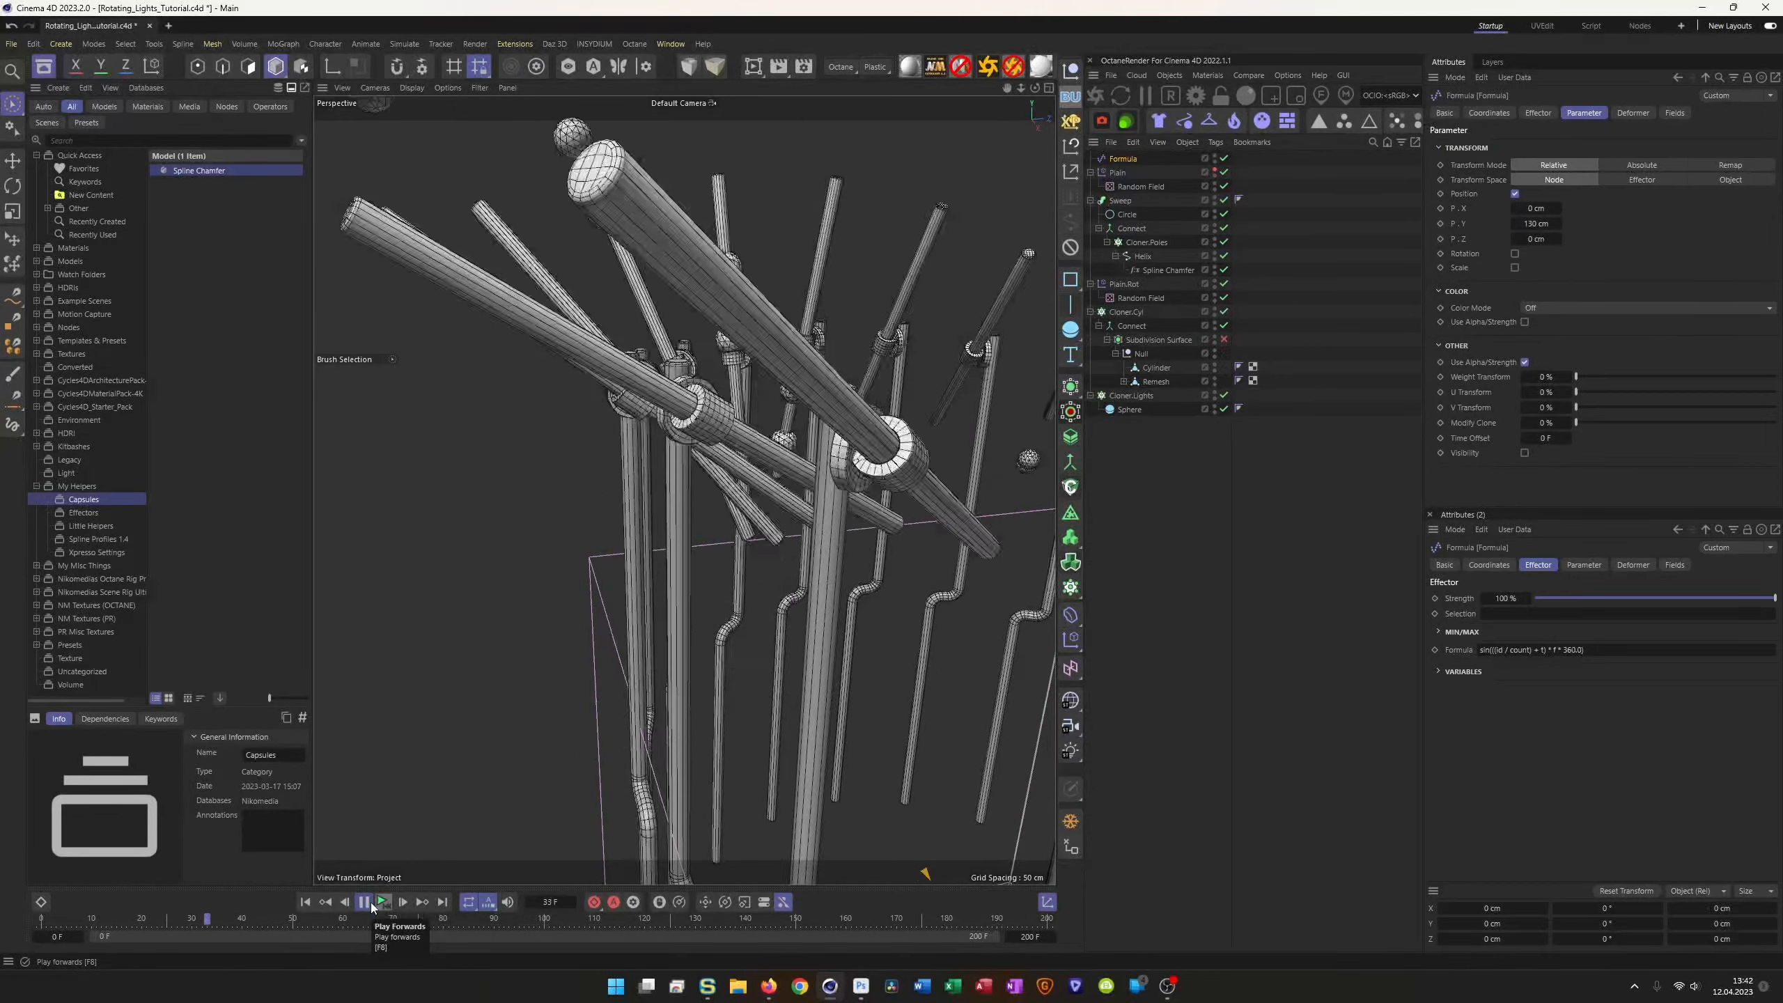
left_click(372, 905)
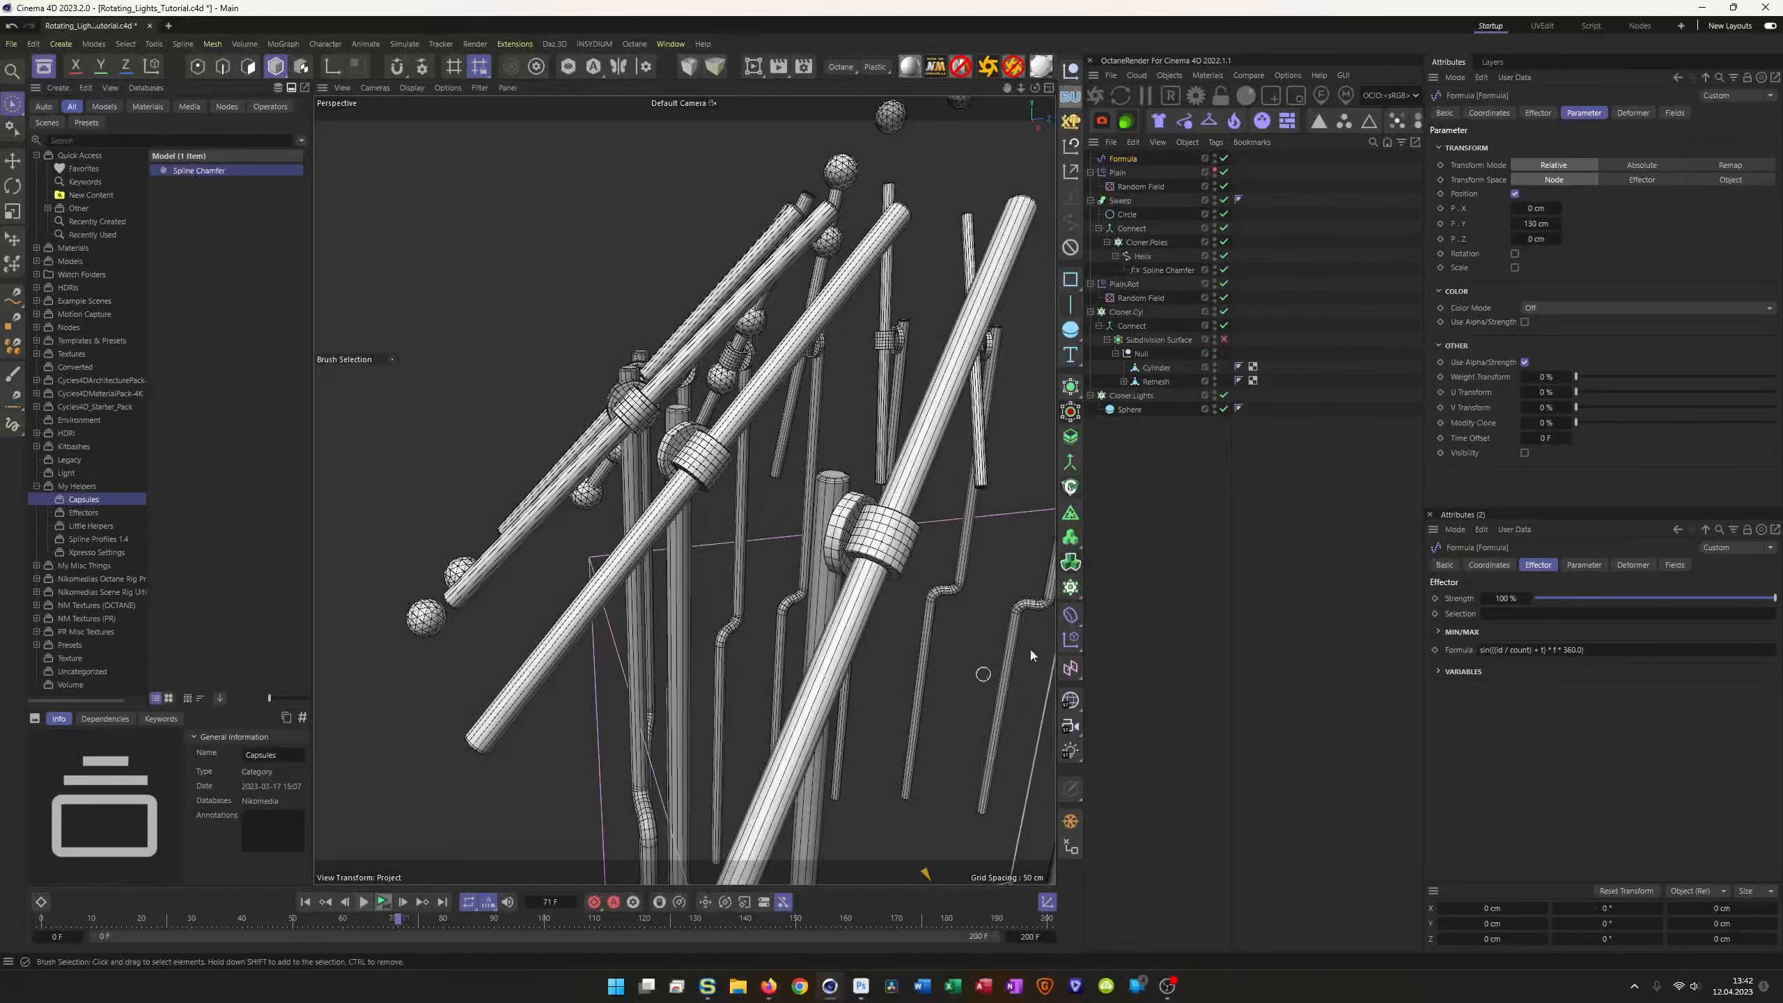
Step: Set the Formula effector's Y position to 45 cm and play the animation from the start to check the motion
left_click(1536, 223)
left_click(1537, 226)
double_click(1545, 224)
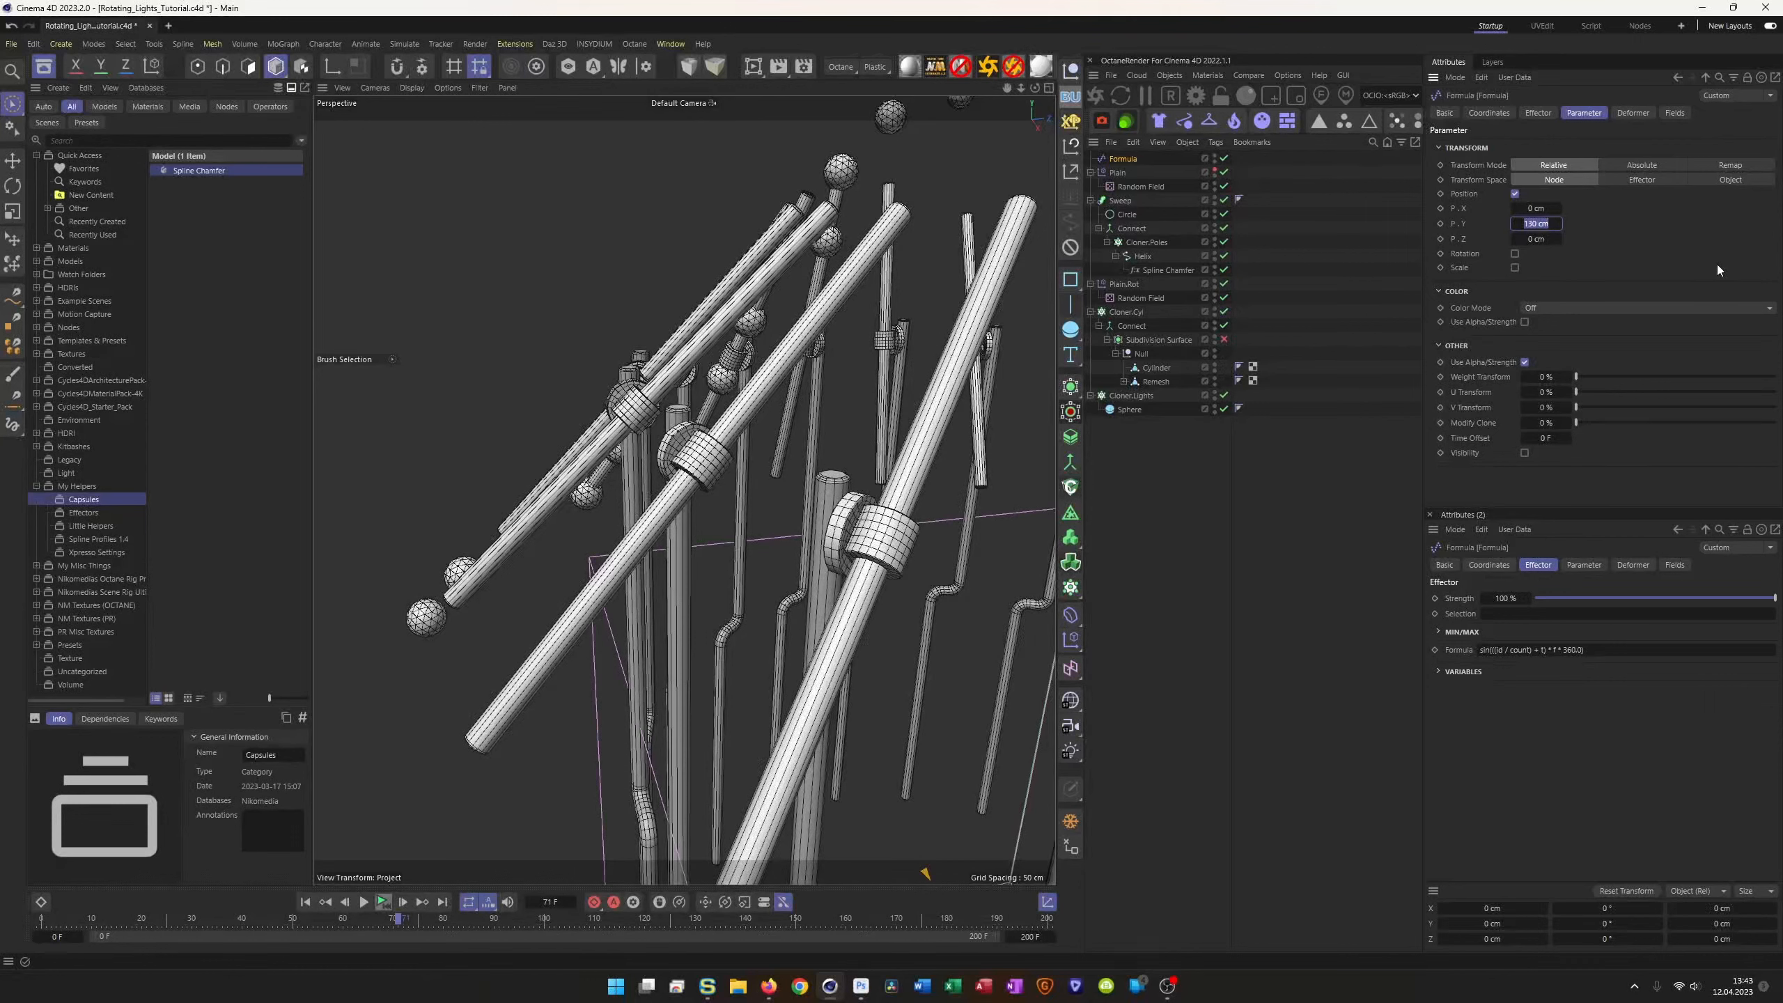
type("45")
key("Return")
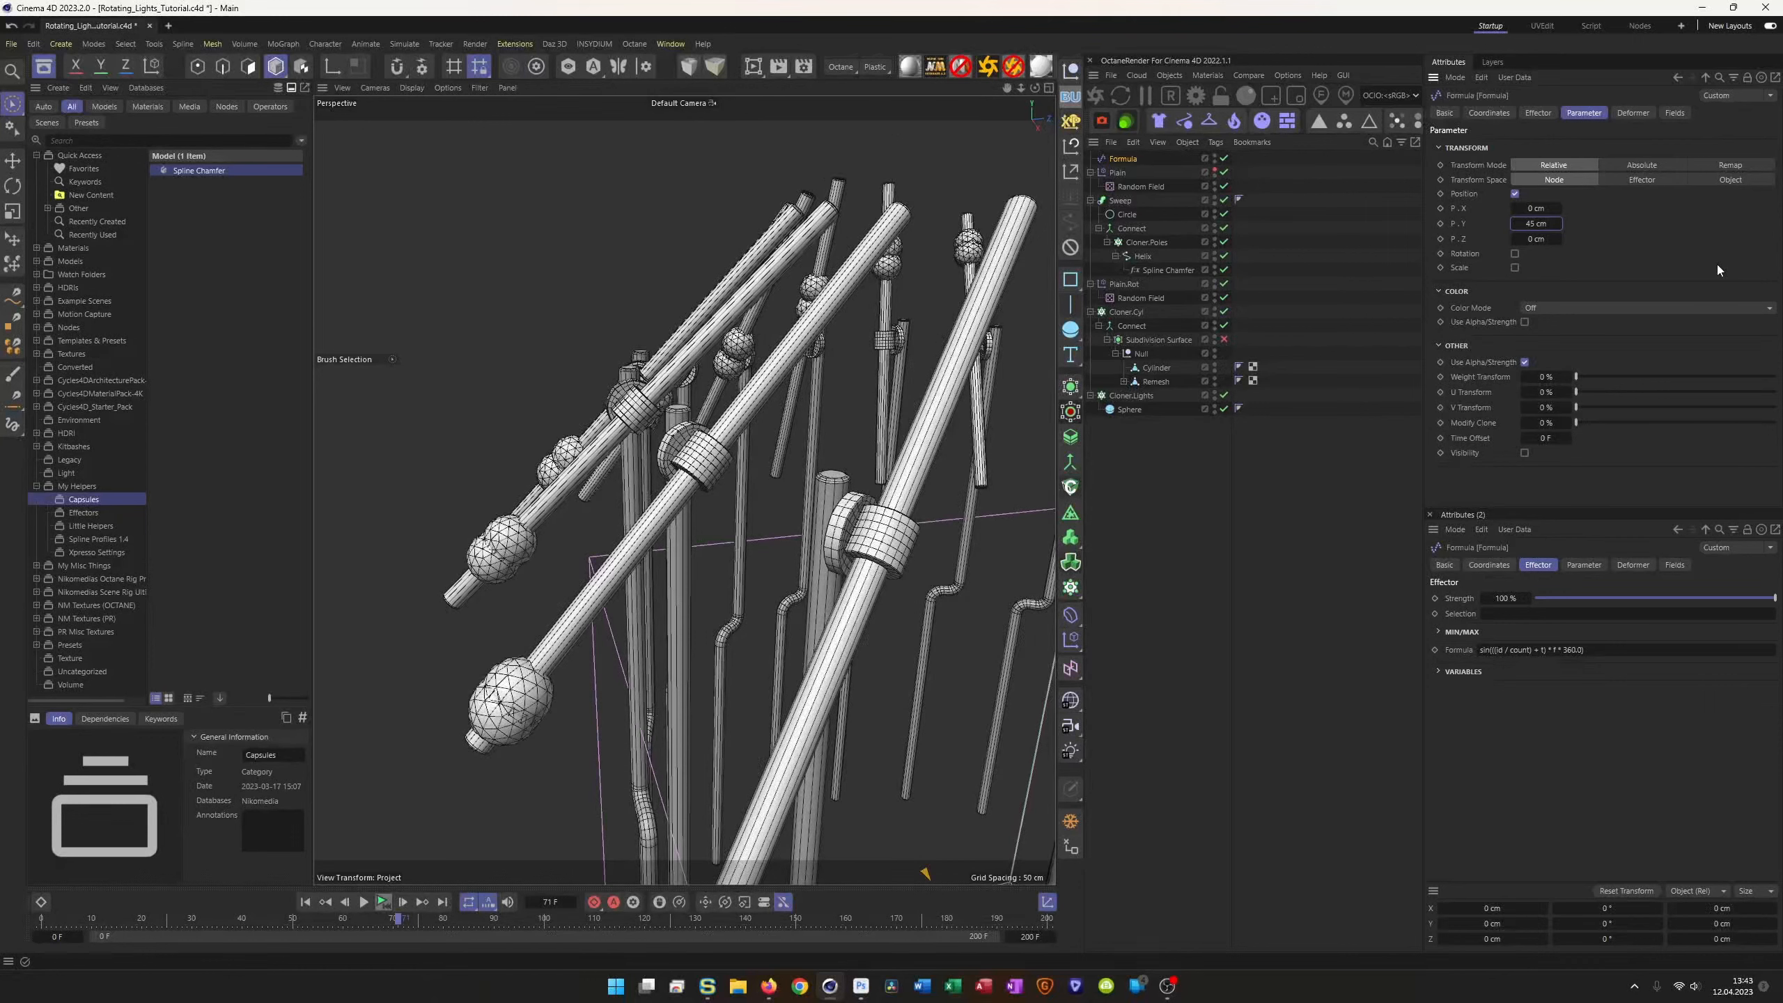
left_click(383, 904)
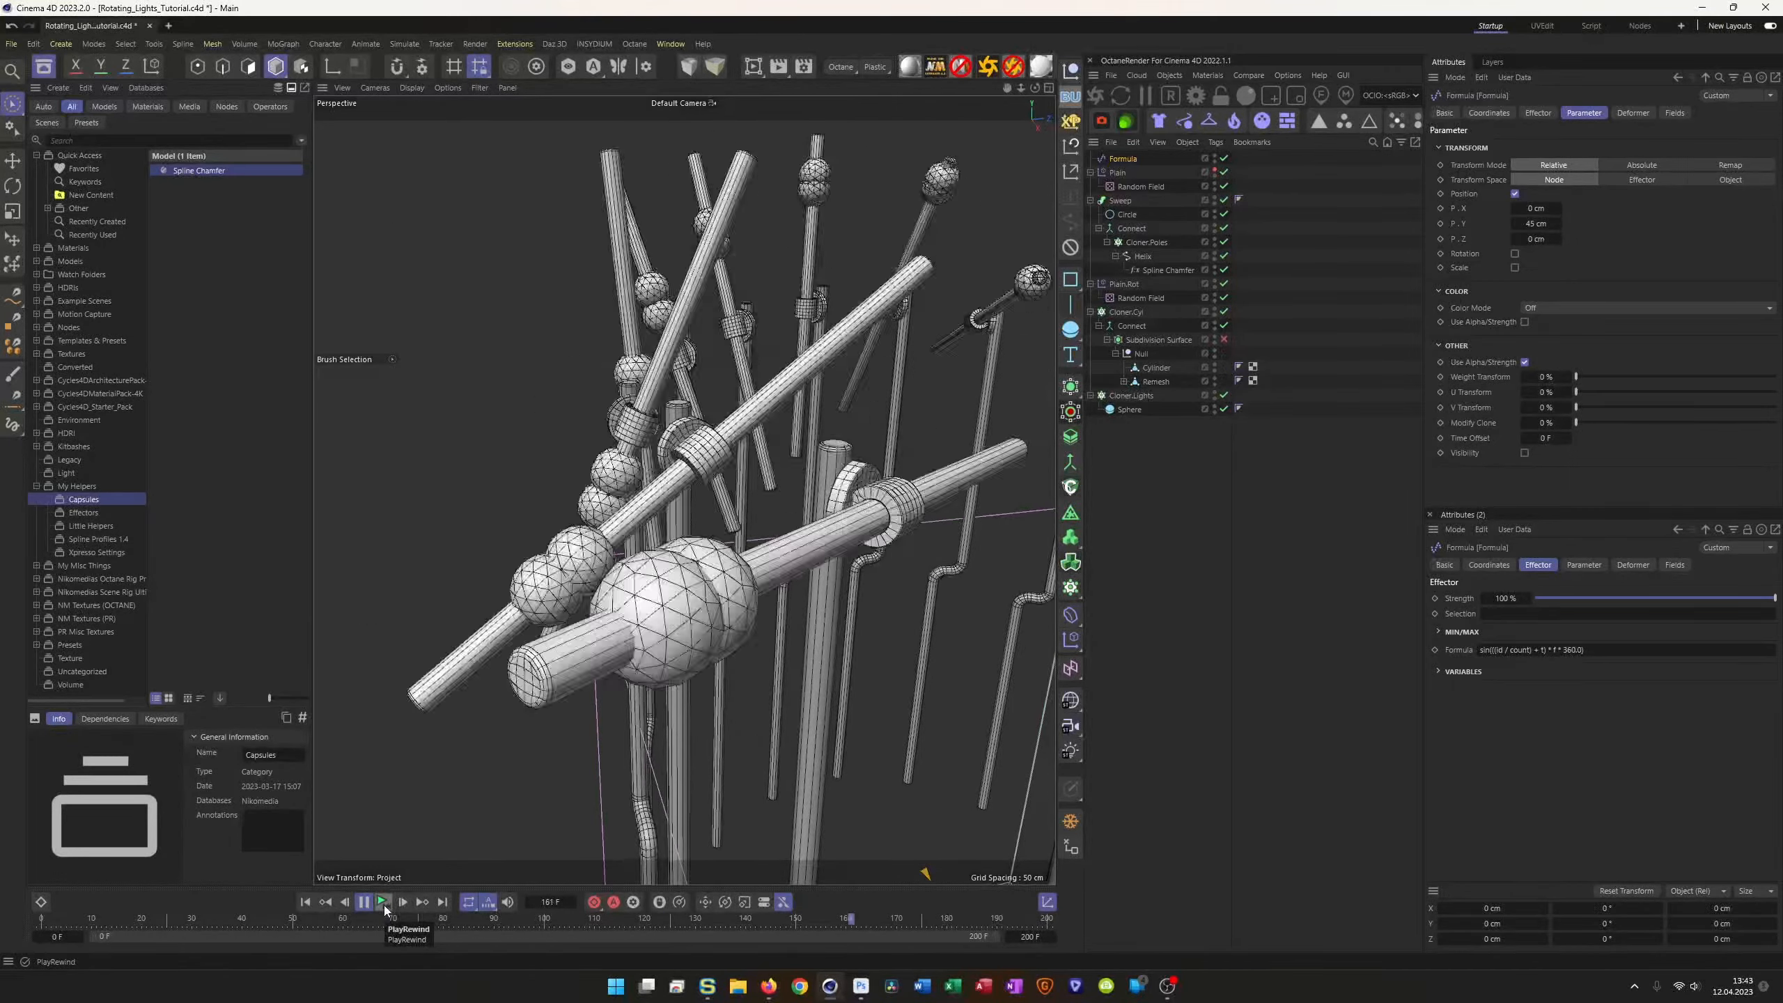
left_click(385, 907)
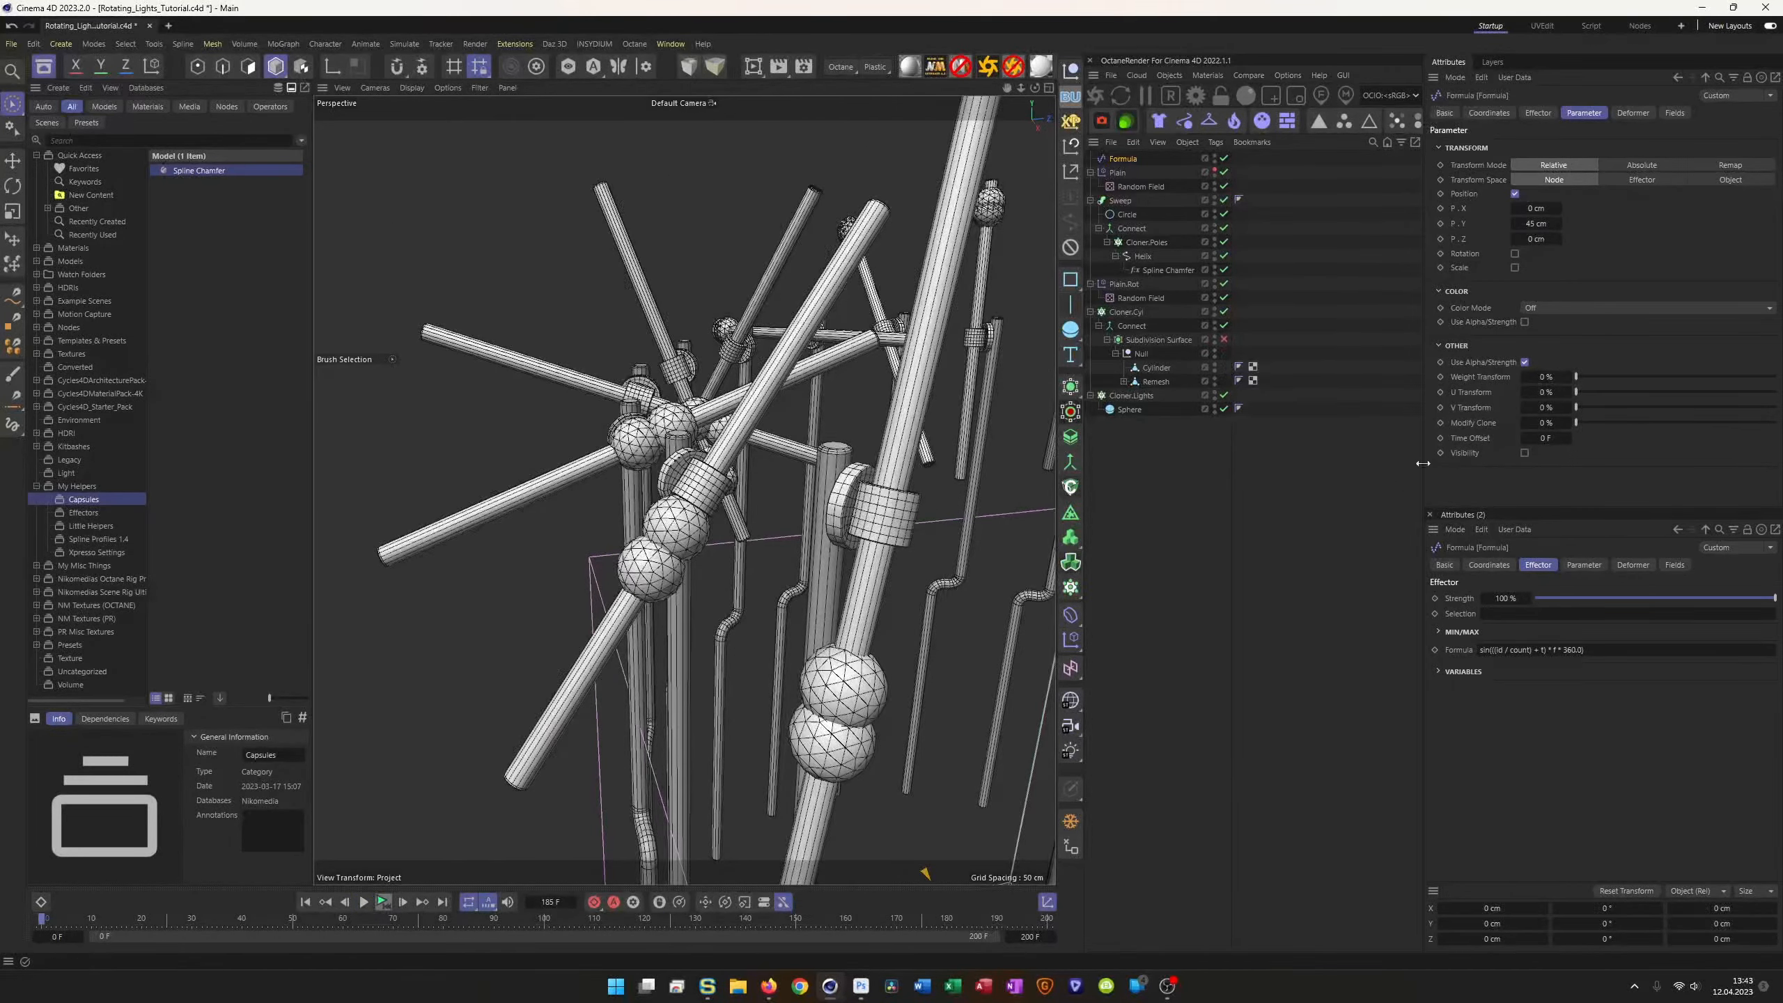
Step: Set the Formula effector's project time and frequency variables to 0.5 each, and play the animation from the start
left_click(1538, 113)
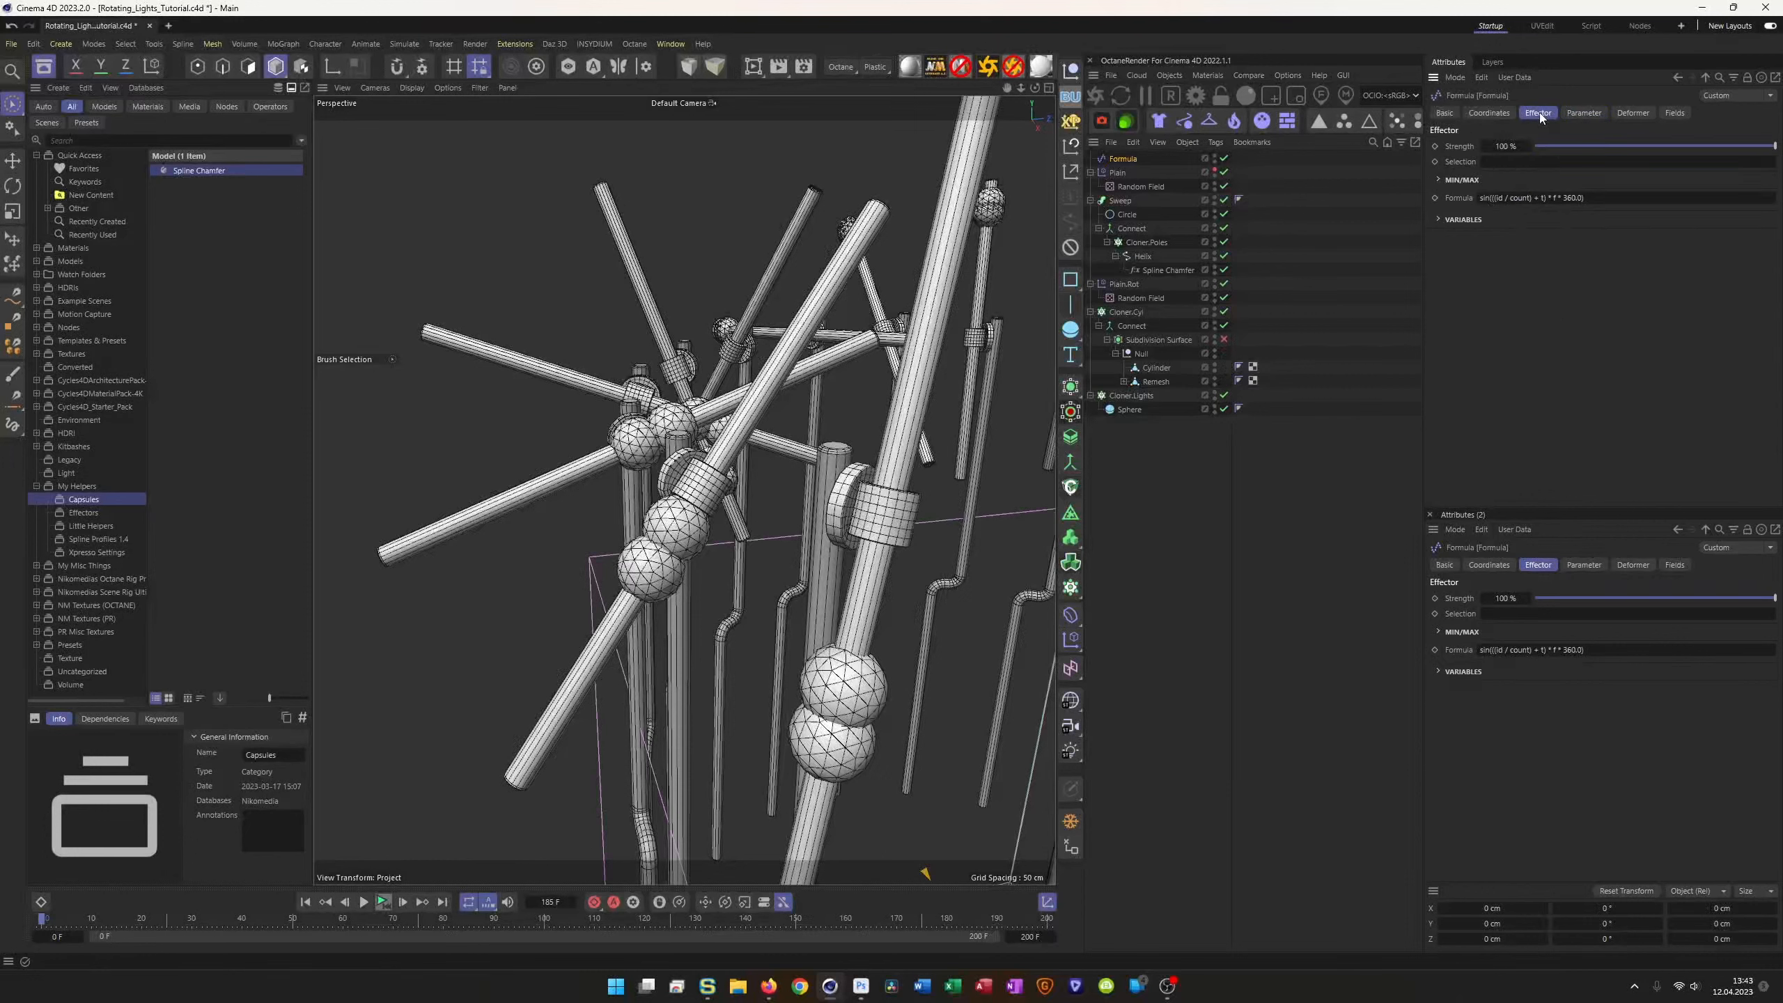
left_click(1466, 219)
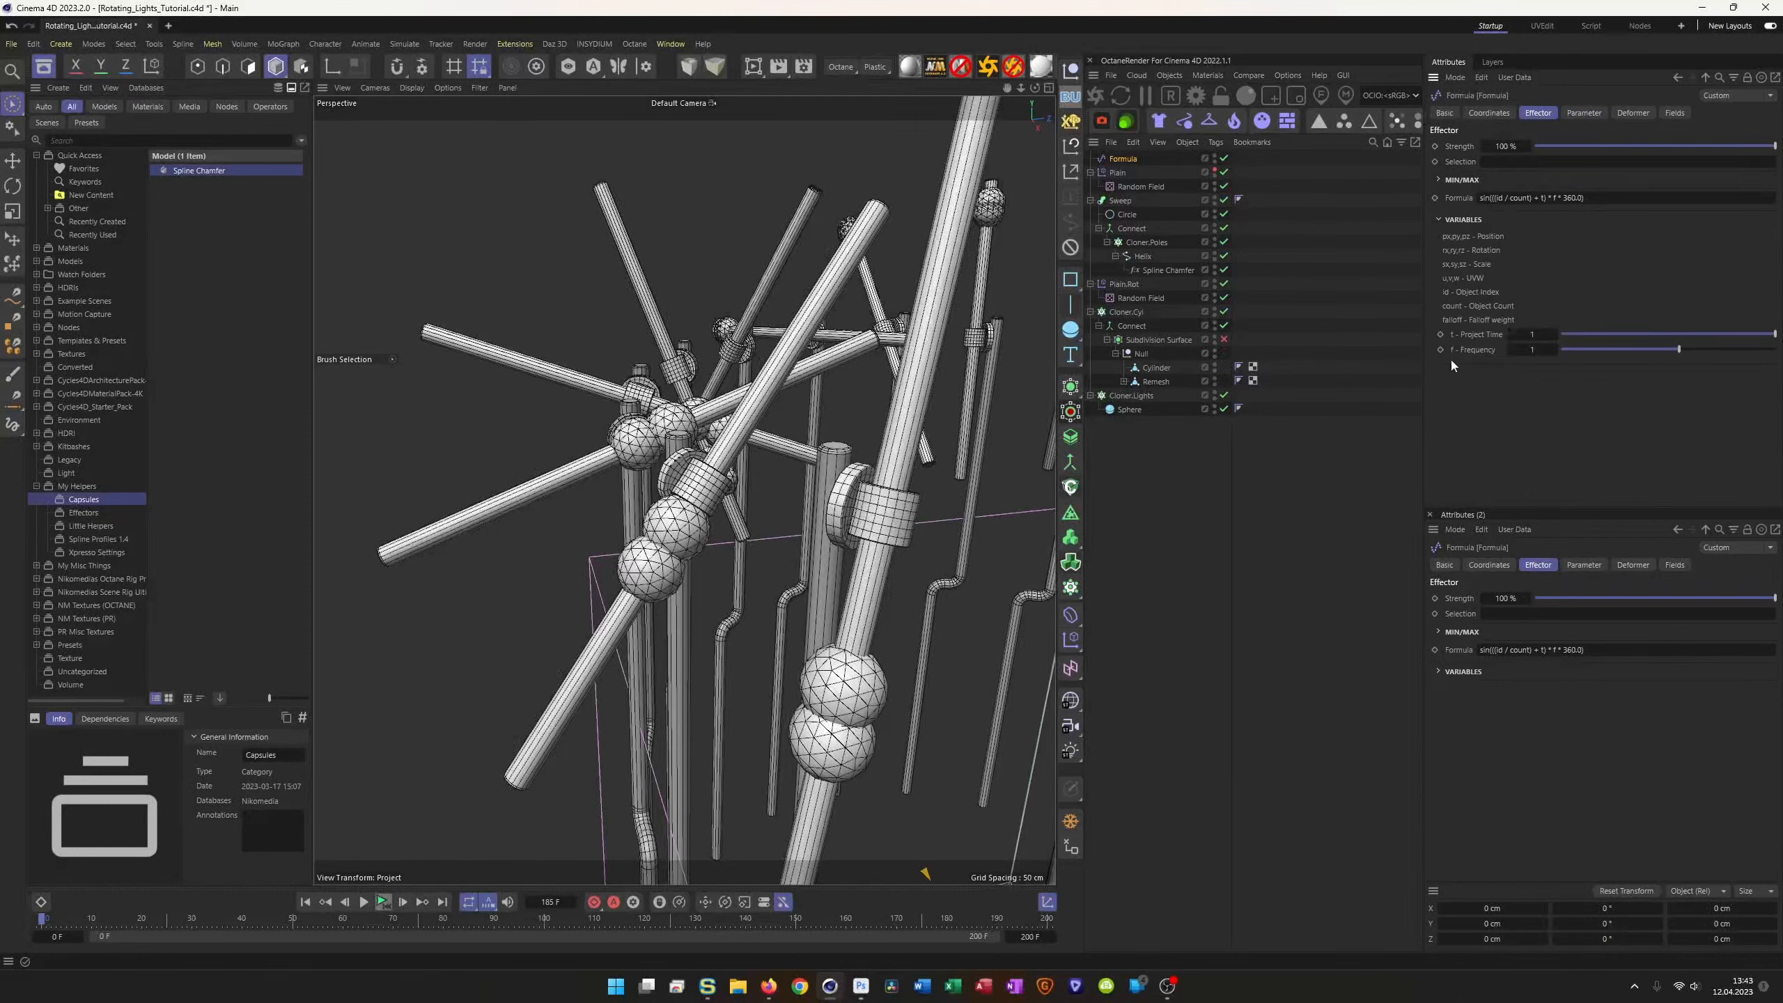
left_click(1523, 335)
type("0.5")
key("Tab")
type("0.5")
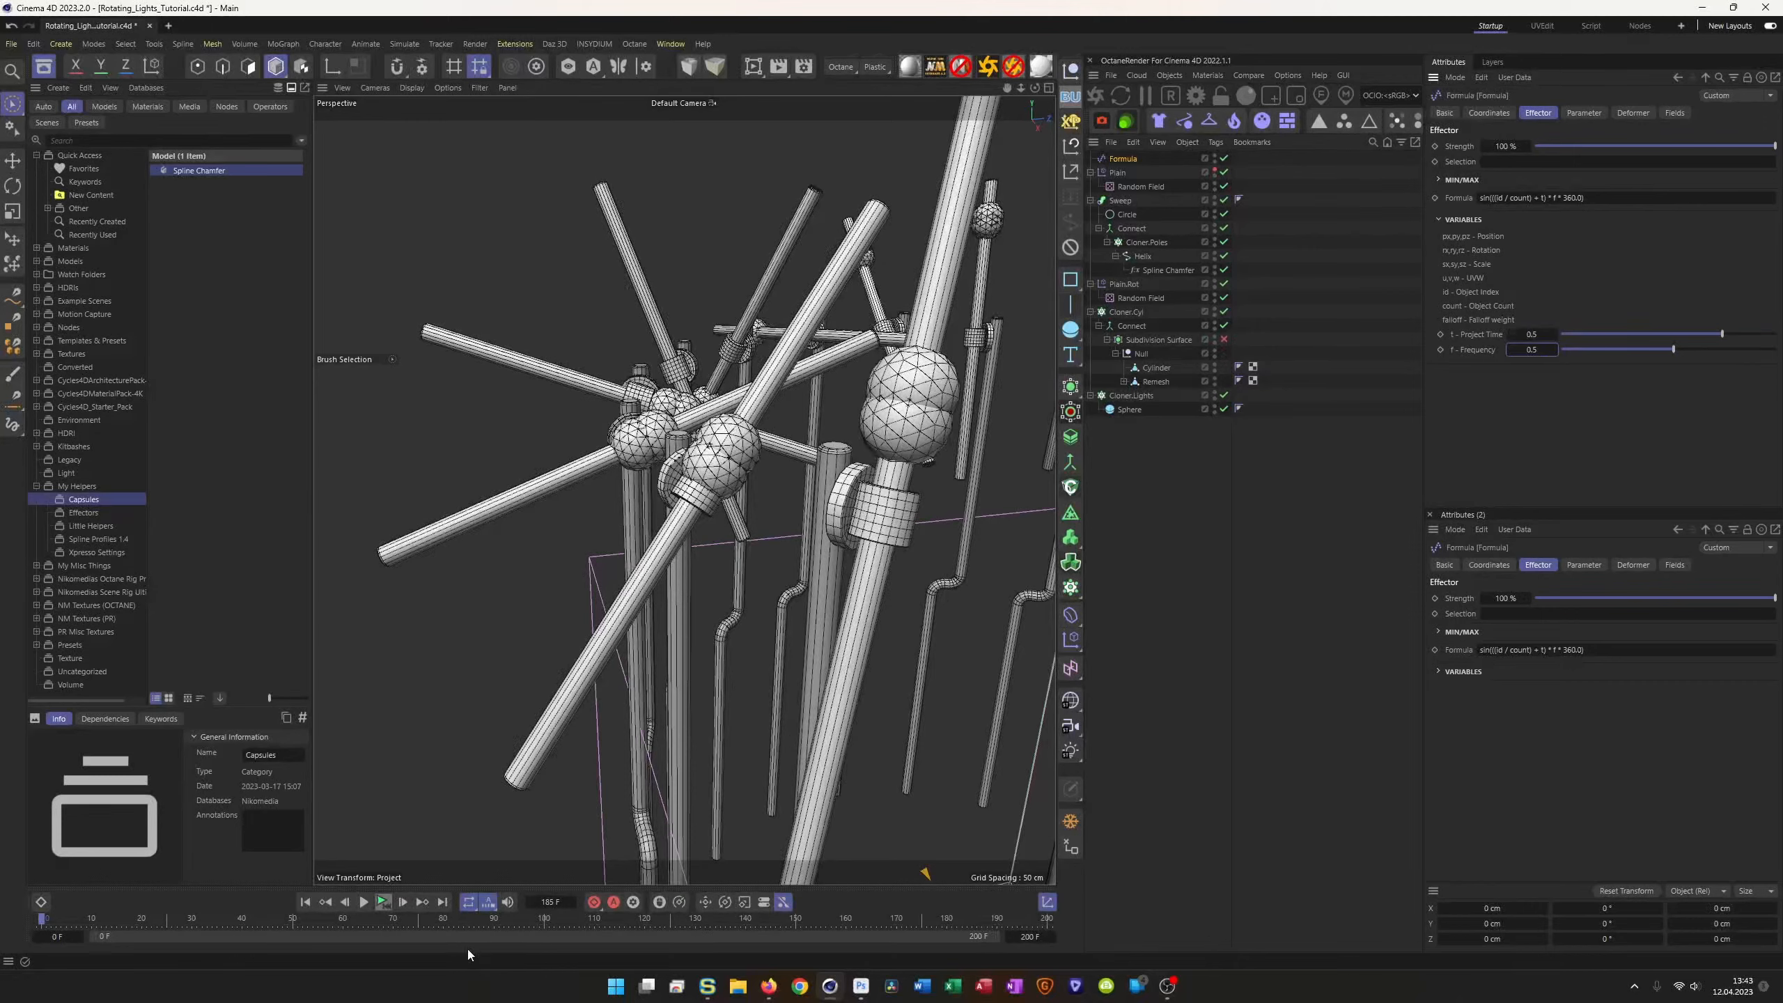
left_click(383, 903)
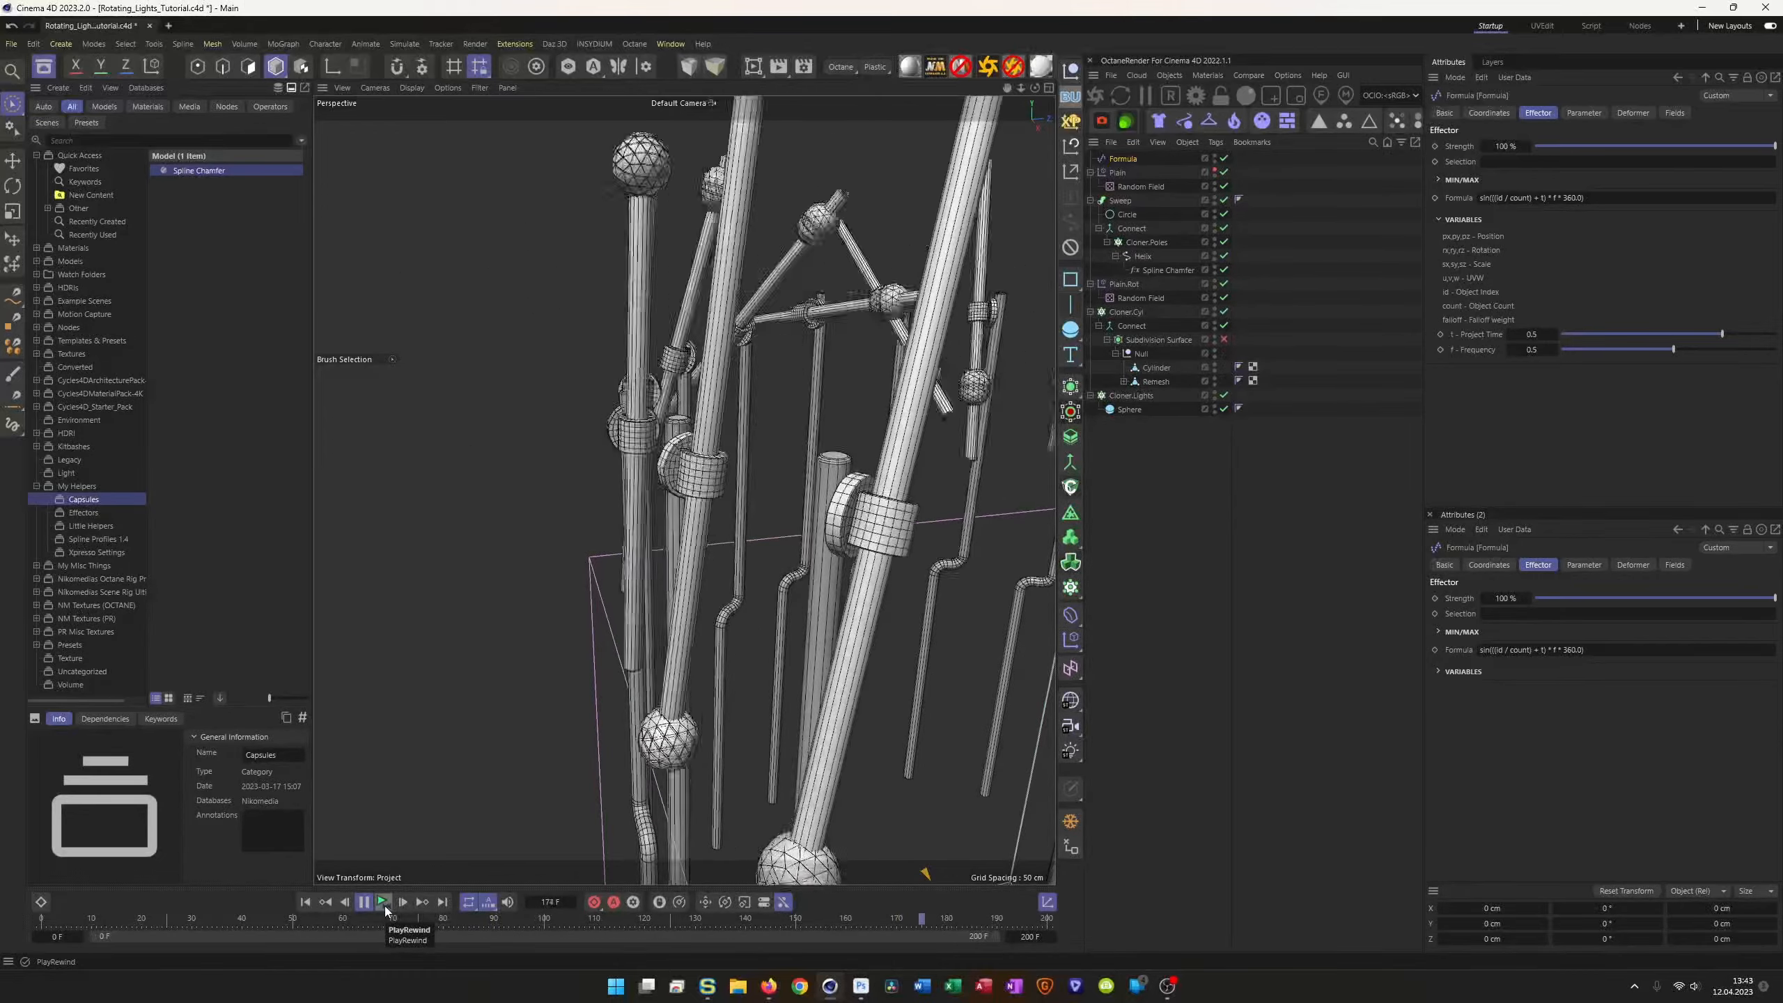
left_click(384, 906)
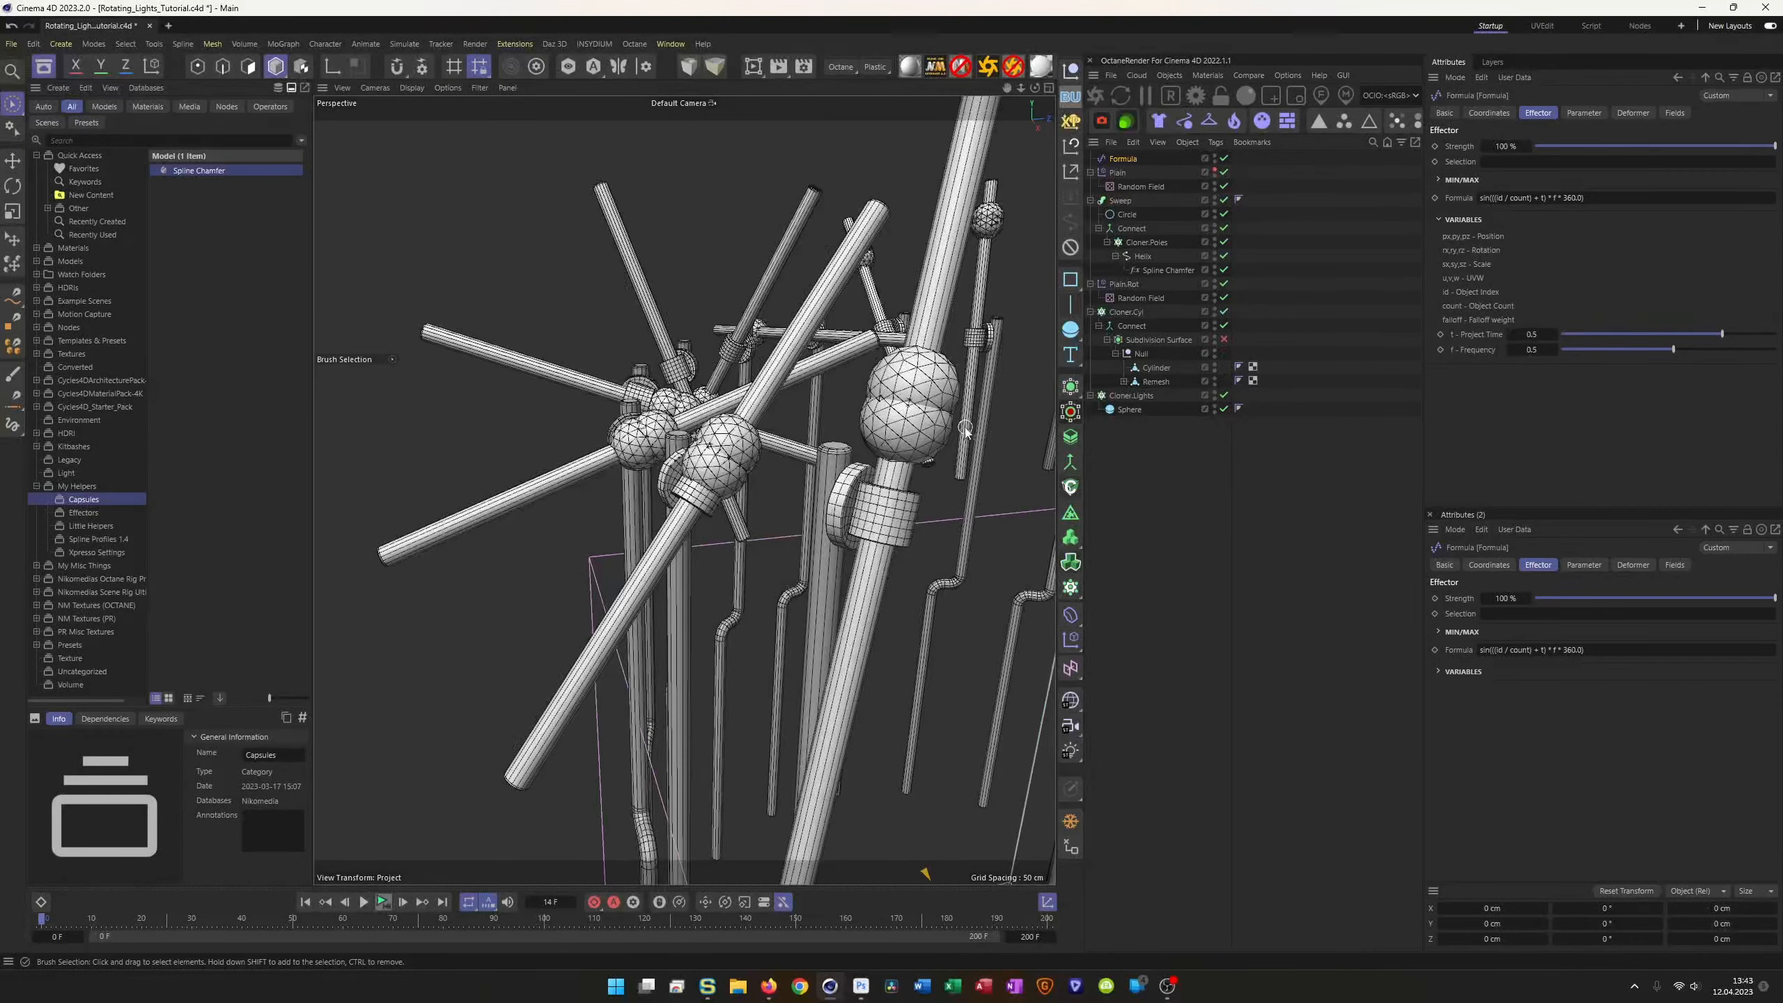
Step: Set the radius of the sphere under Cloner.Lights to 2 cm
left_click(1130, 410)
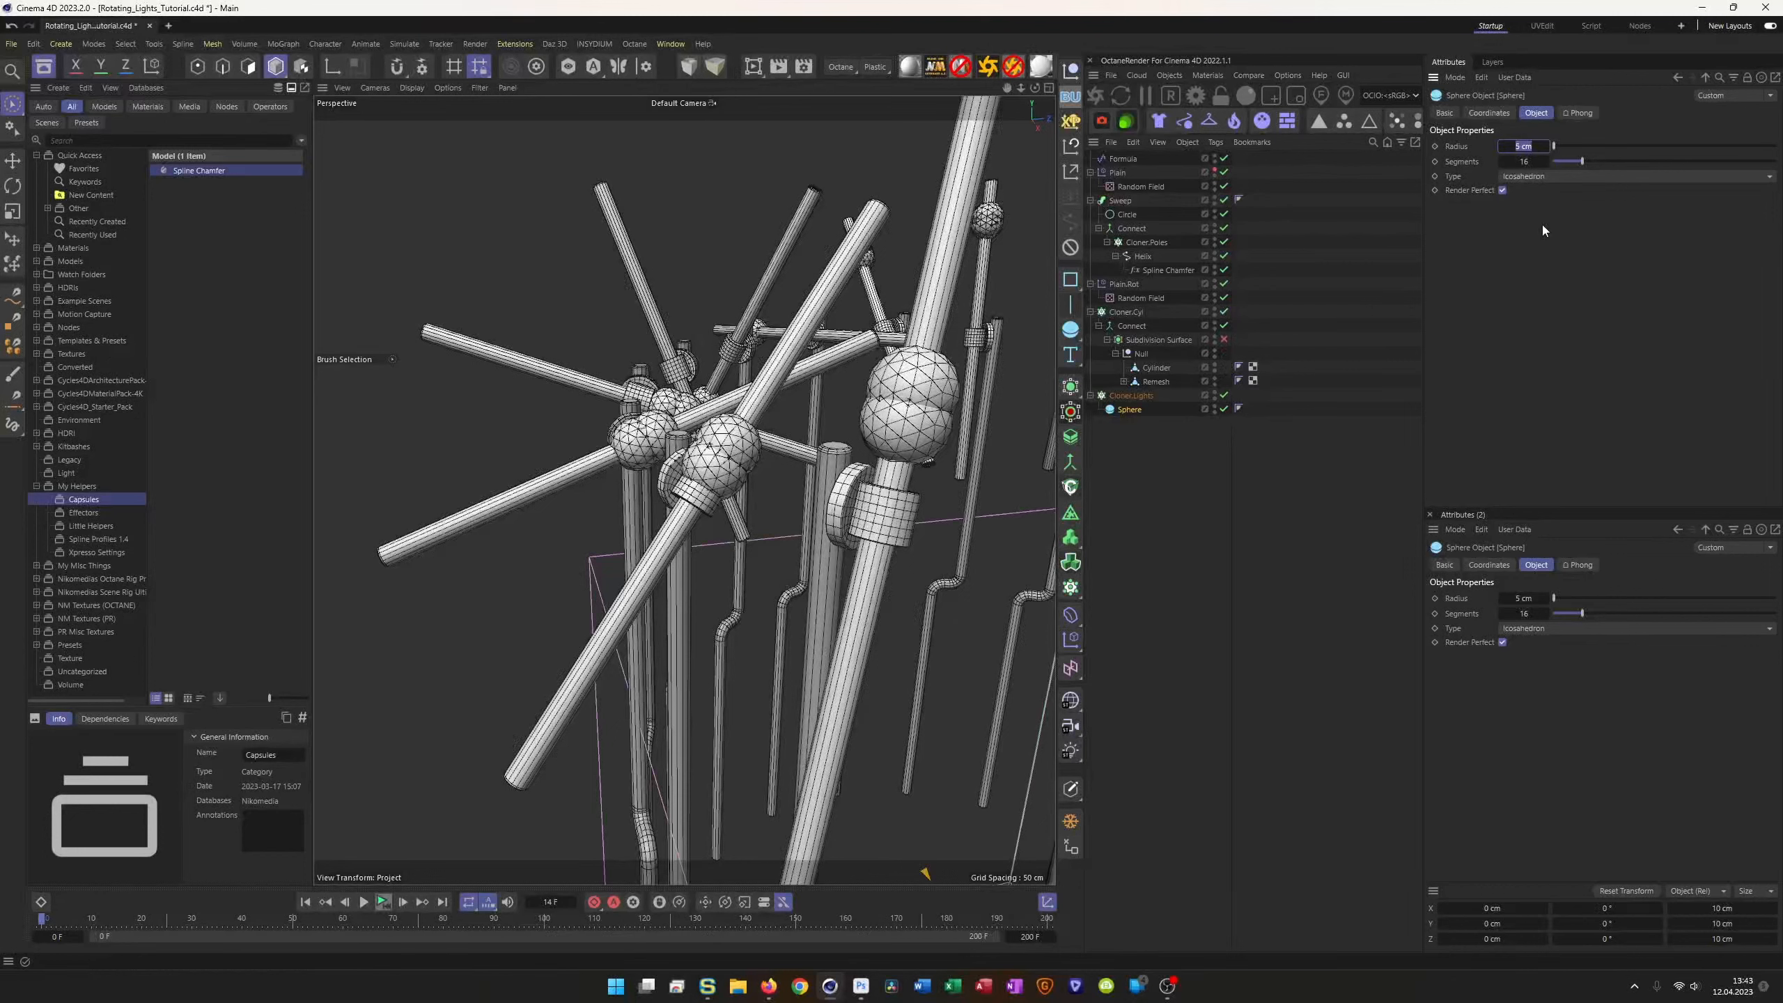
type("2")
key("Return")
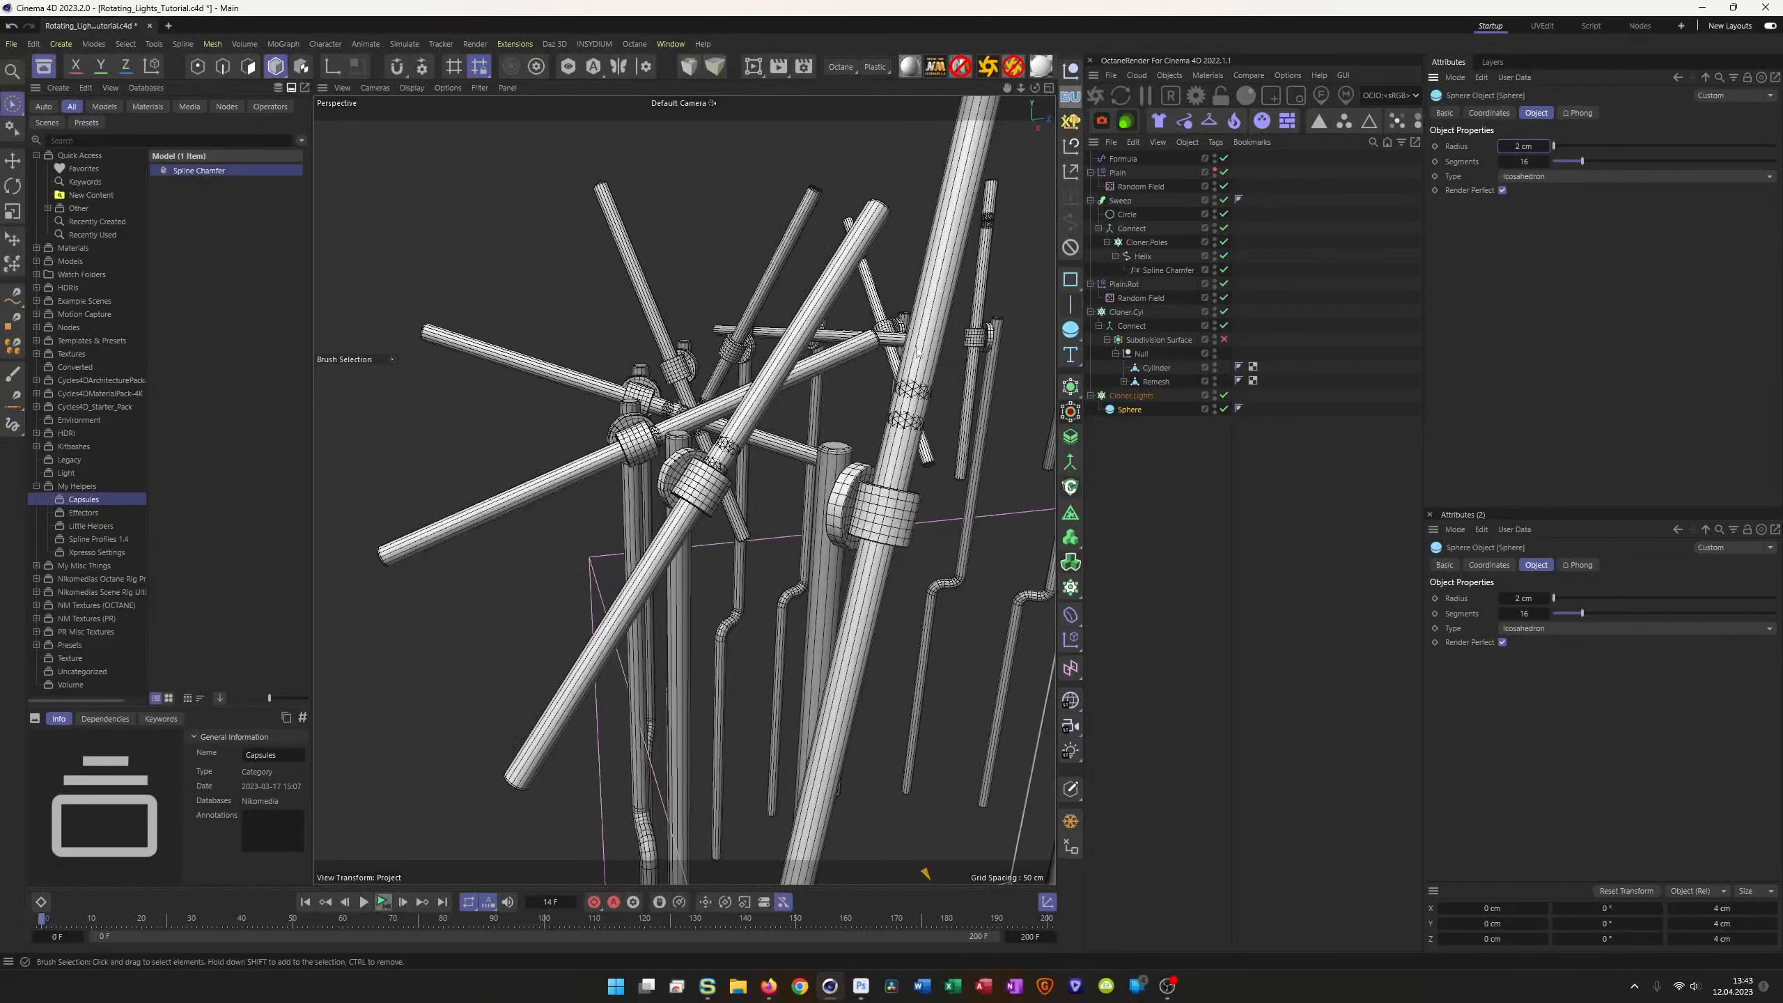
Step: Set the radius of the sphere under Cloner.Lights to 1.8 cm and save the project
scroll(981, 362, "up", 5)
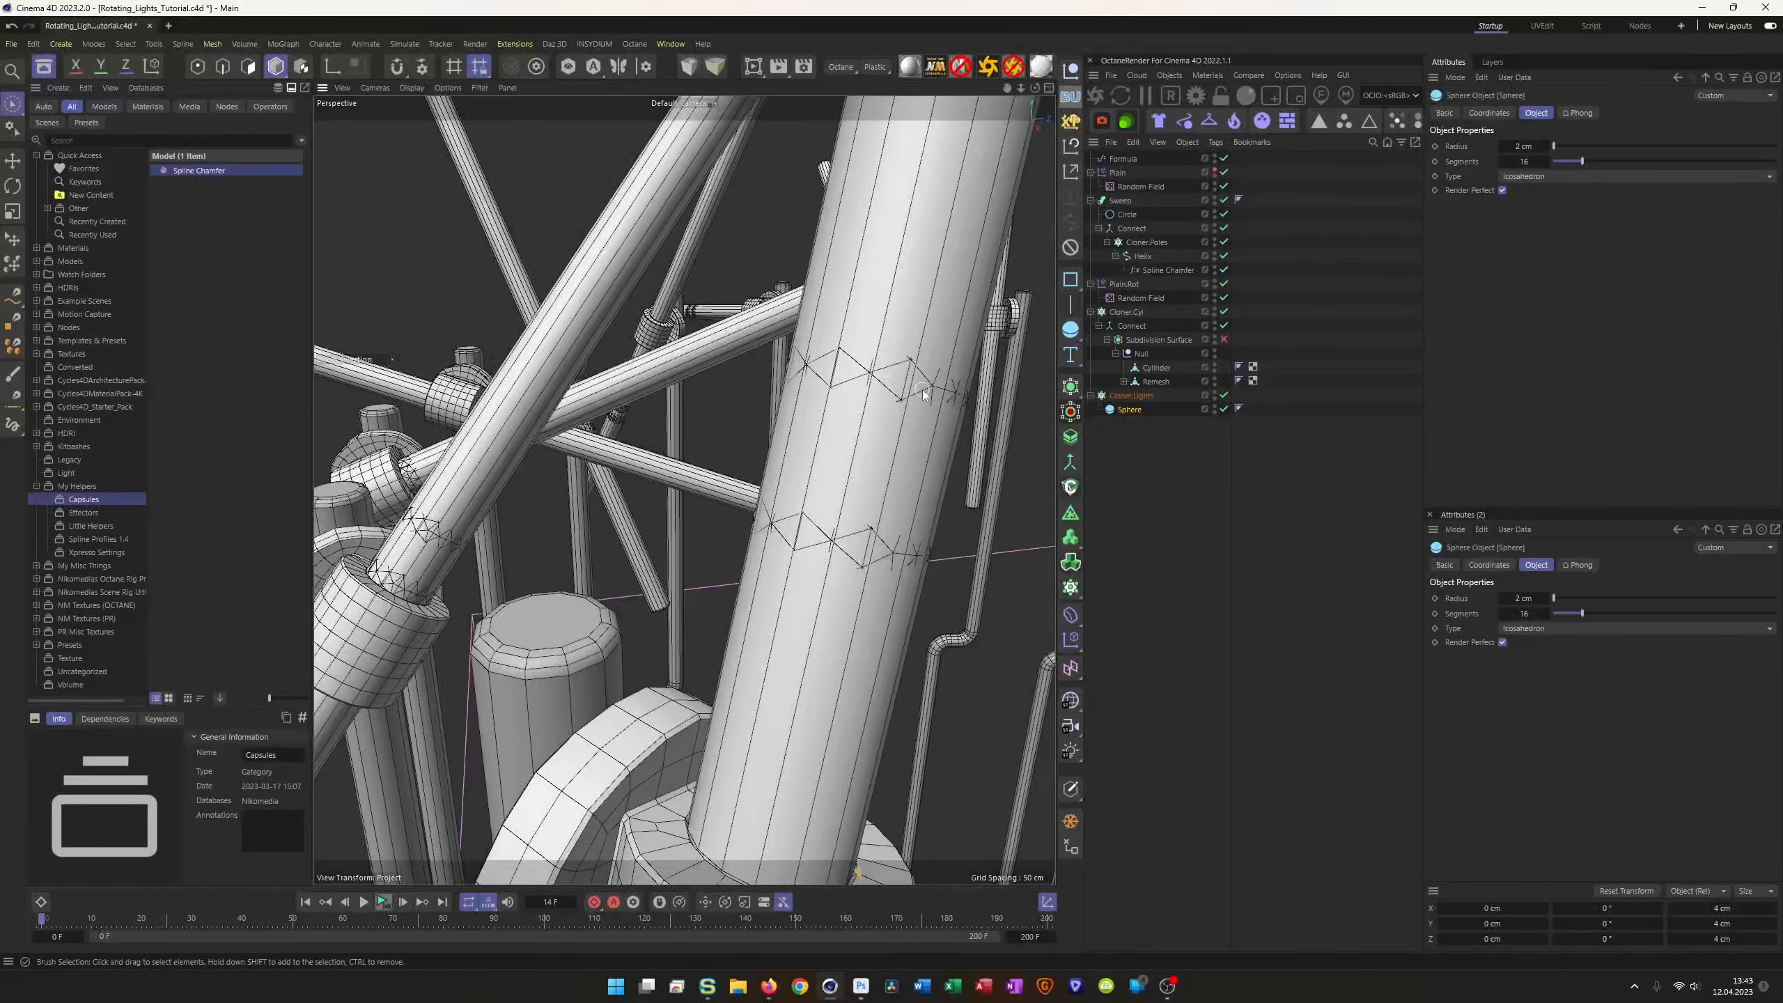
left_click(1524, 146)
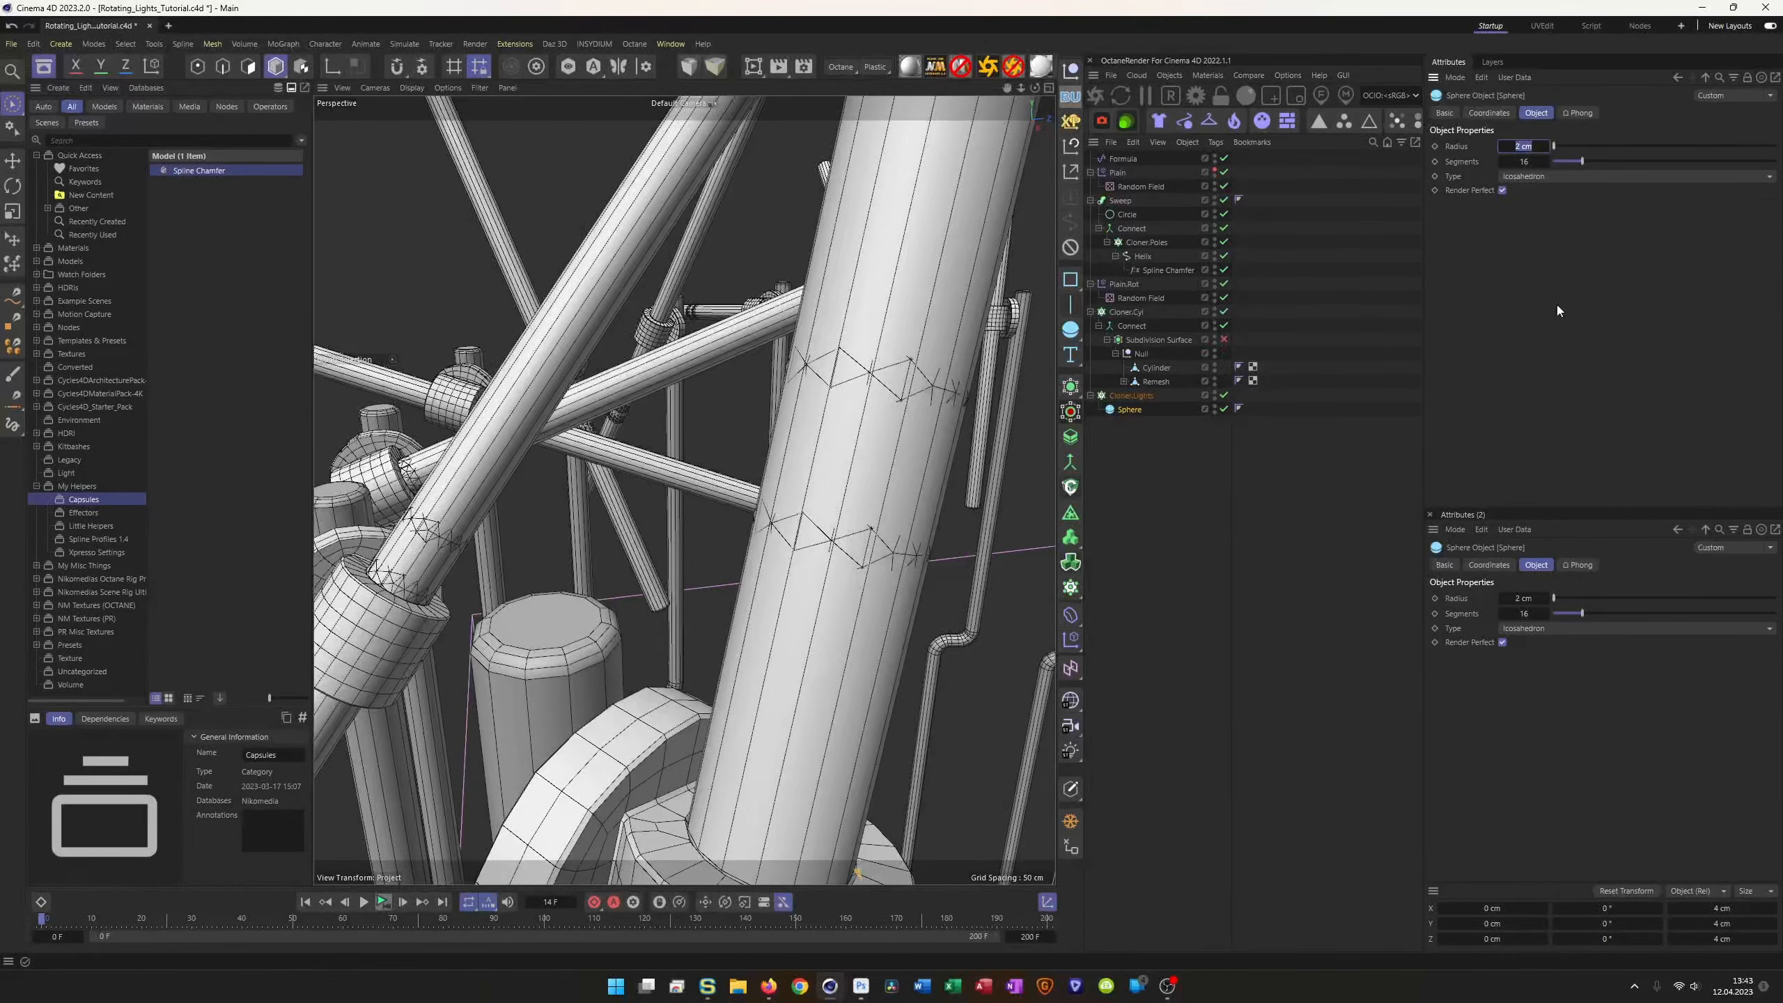
type("1.8")
key("Return")
scroll(737, 531, "down", 10)
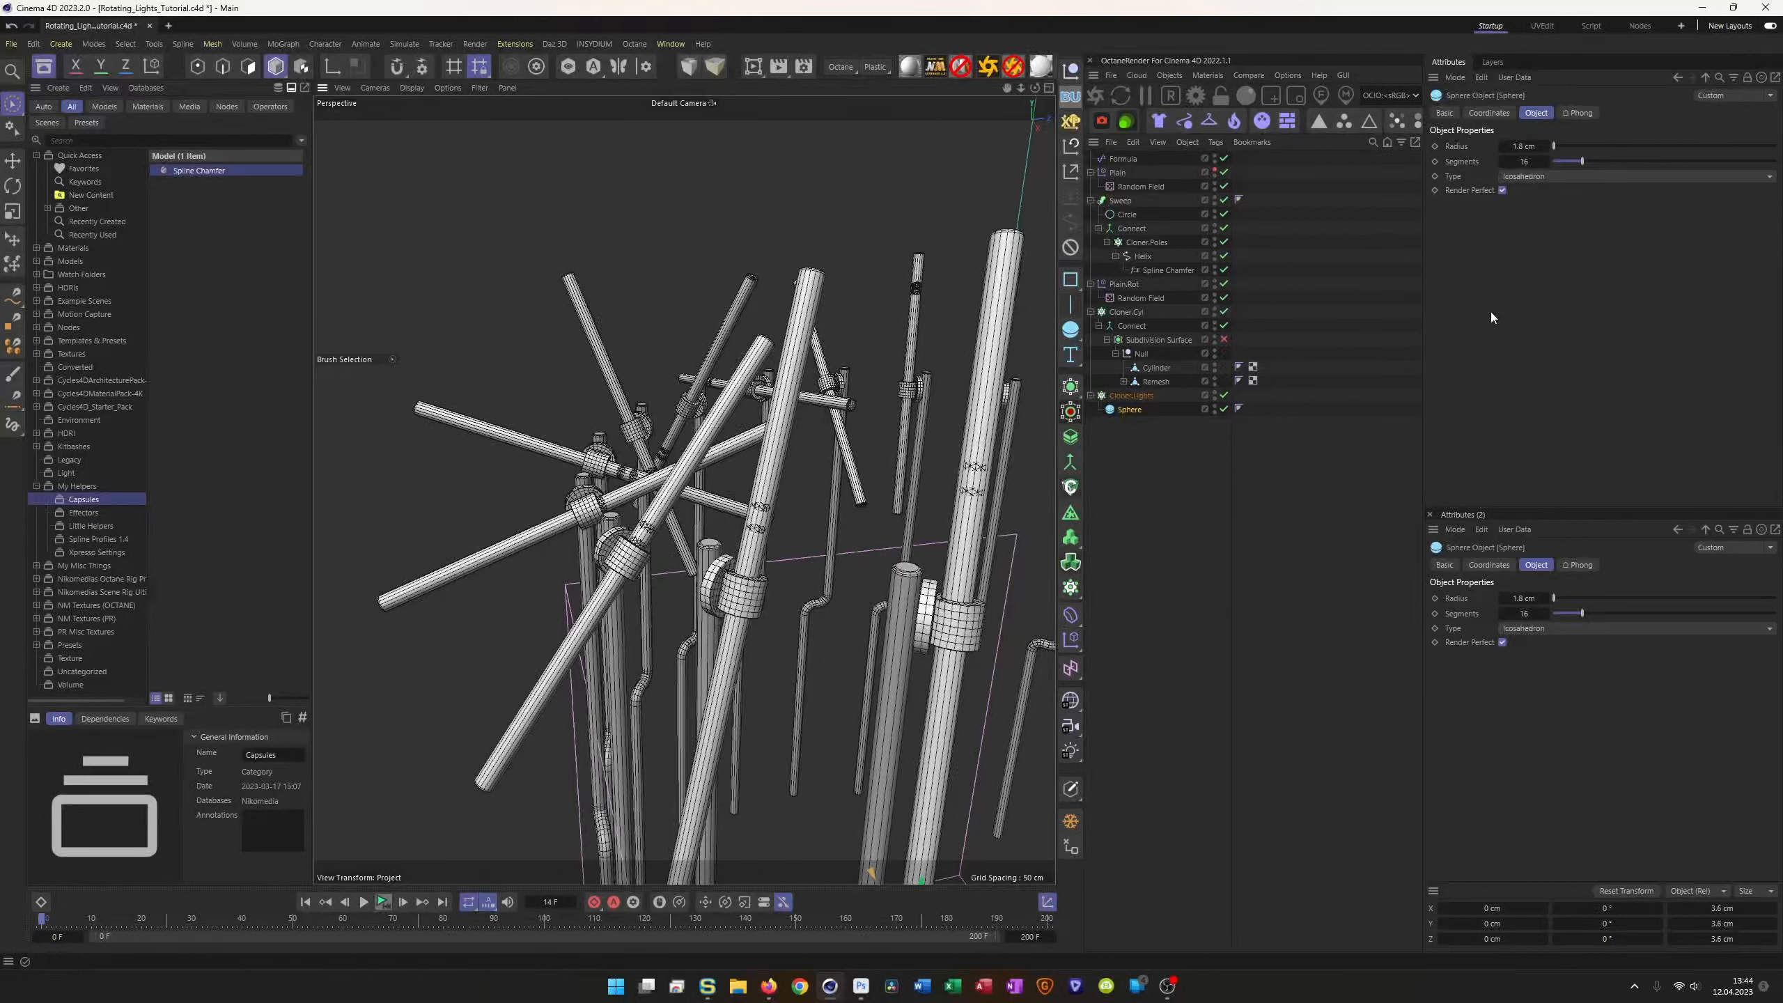
left_click(1132, 397)
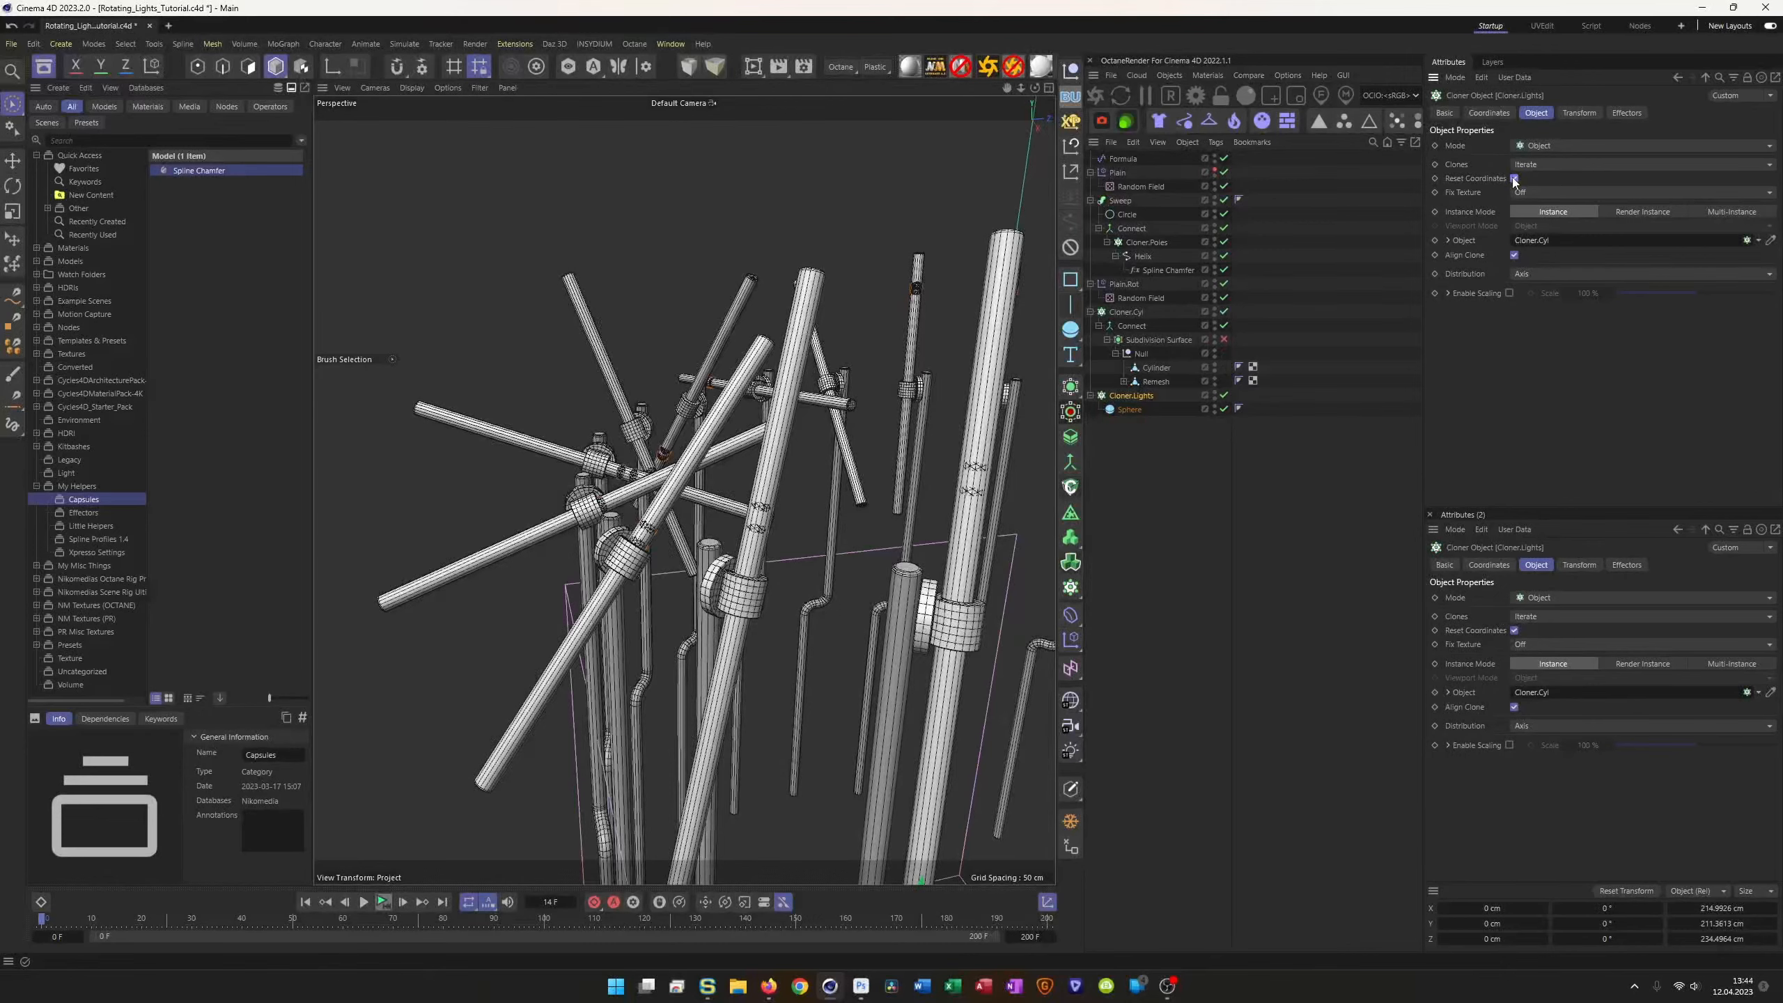
left_click_drag(778, 586, 757, 556, "alt")
key("ctrl+s")
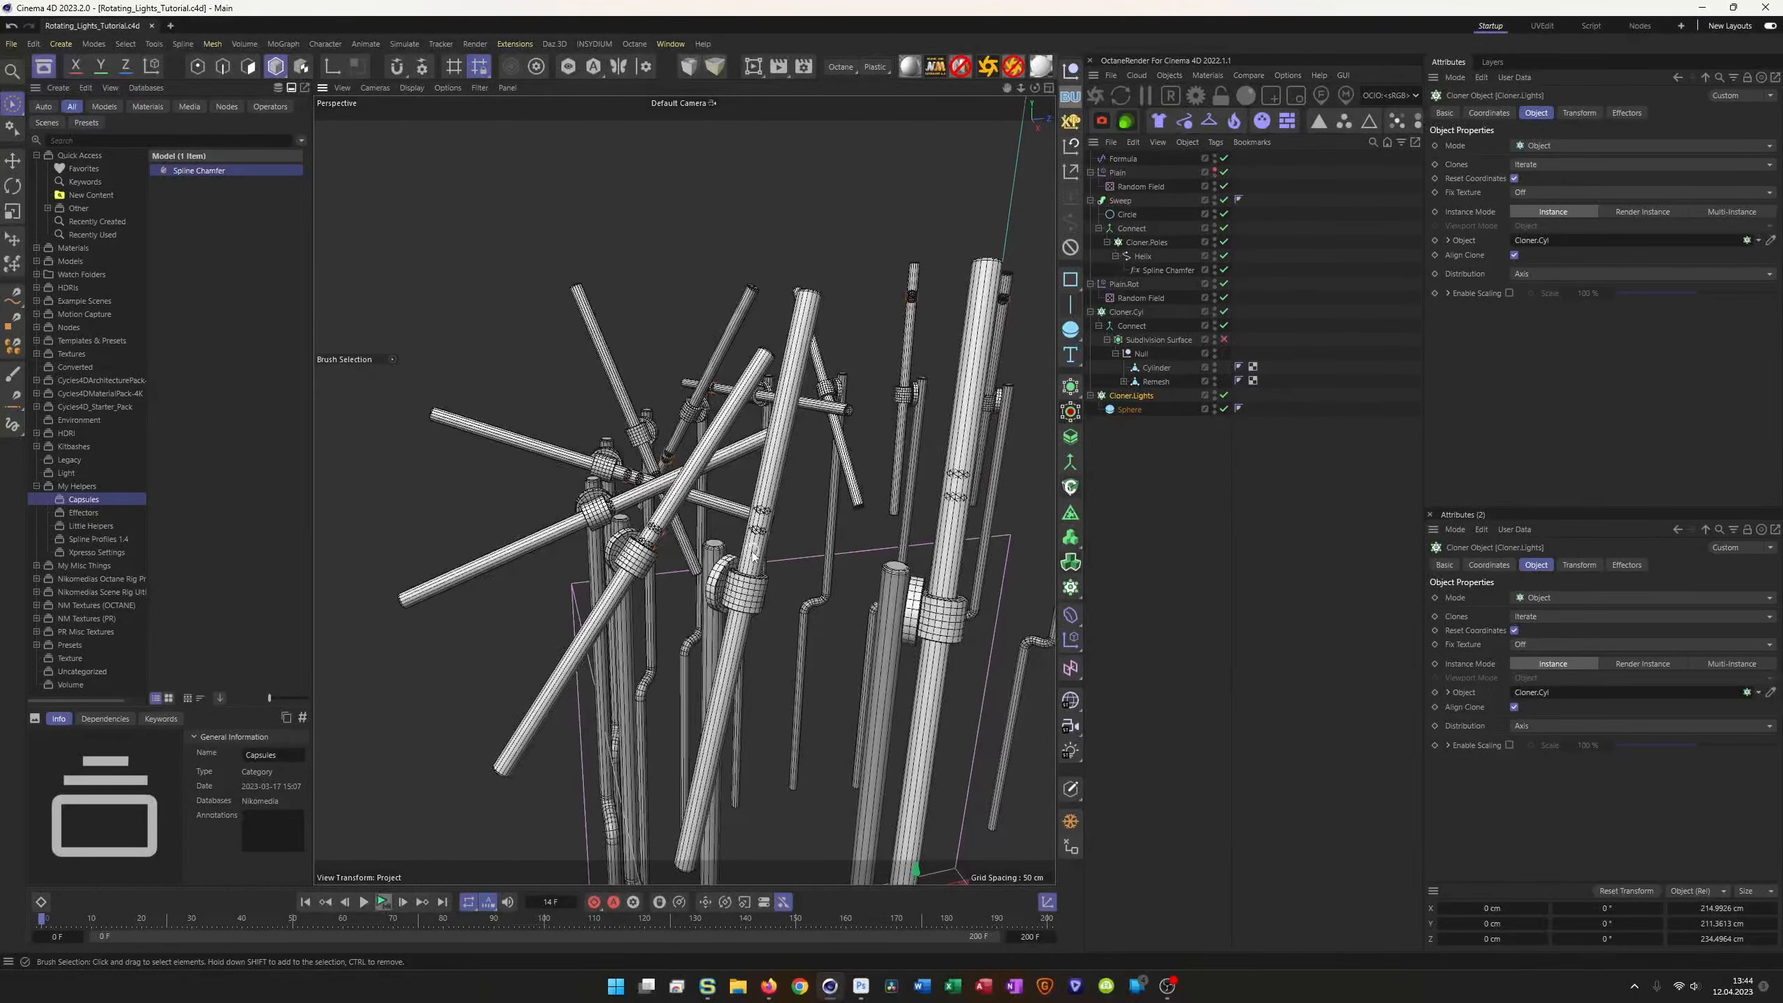
Step: Play the animation from the start to check how the resized spheres travel along the cylinders
scroll(753, 557, "down", 5)
left_click_drag(685, 588, 523, 748, "alt")
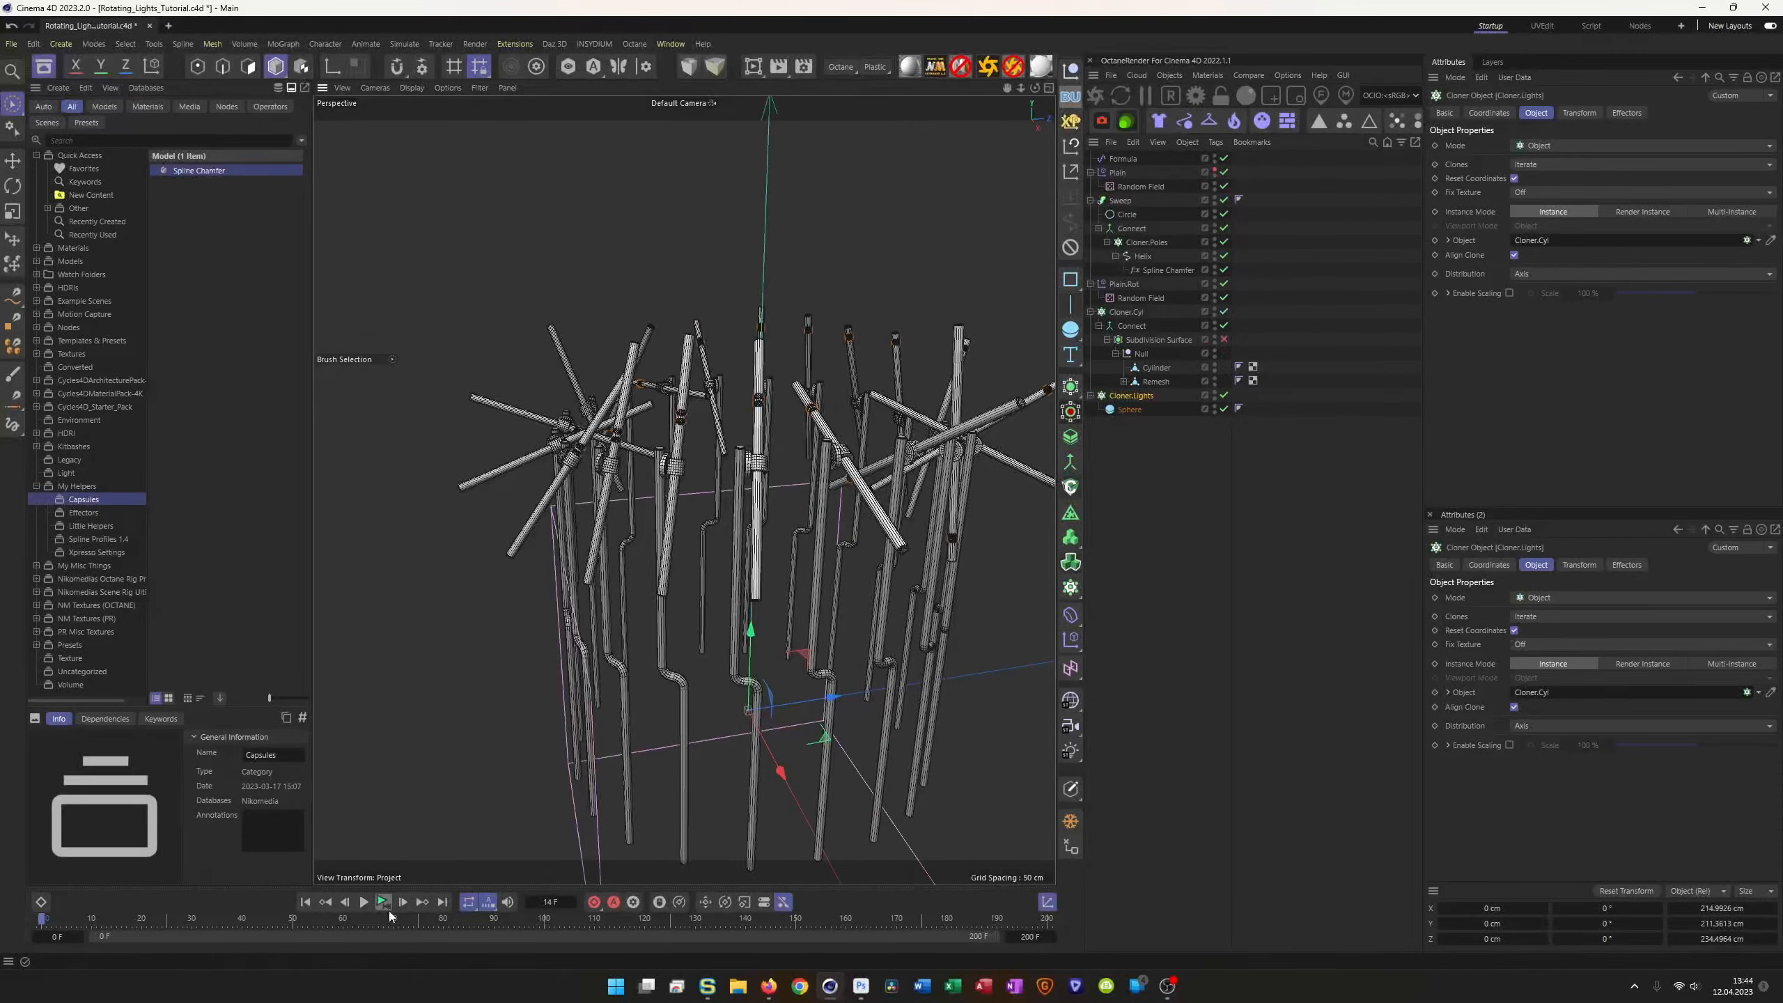
left_click(386, 905)
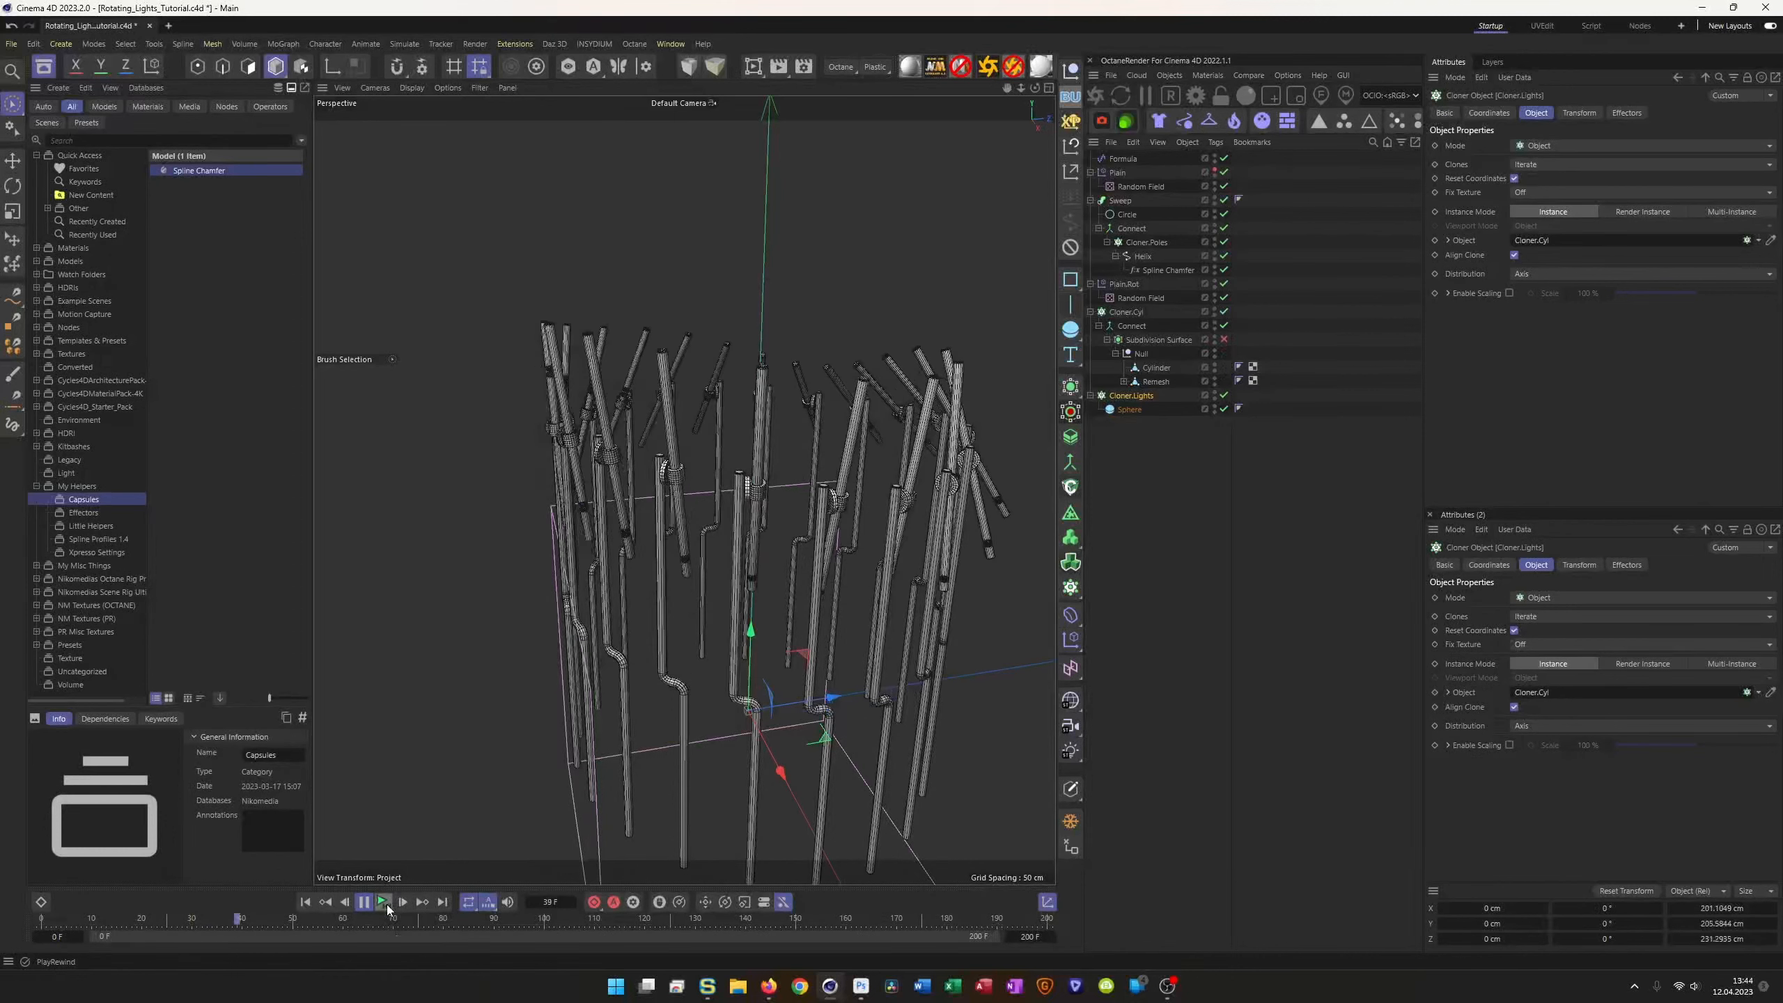
left_click(385, 903)
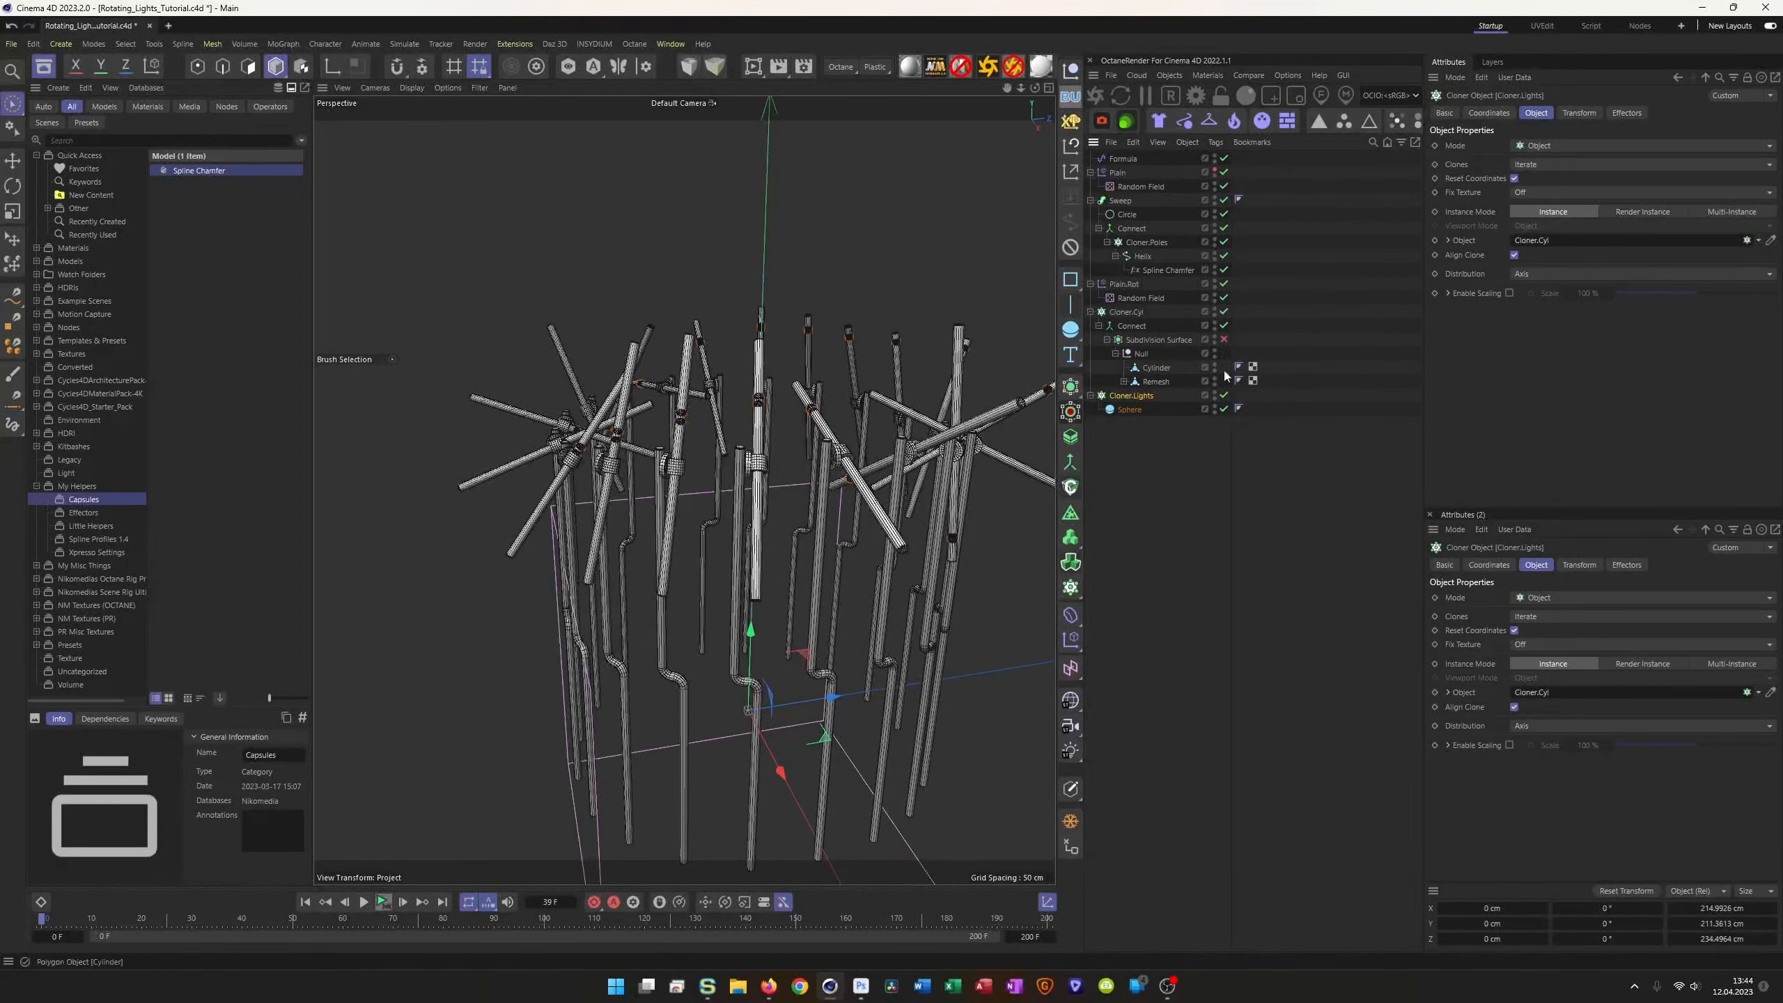
Step: Move the Formula effector directly above Cloner.Lights in the hierarchy and set its Y position to 48 cm
left_click_drag(1129, 158, 1114, 392)
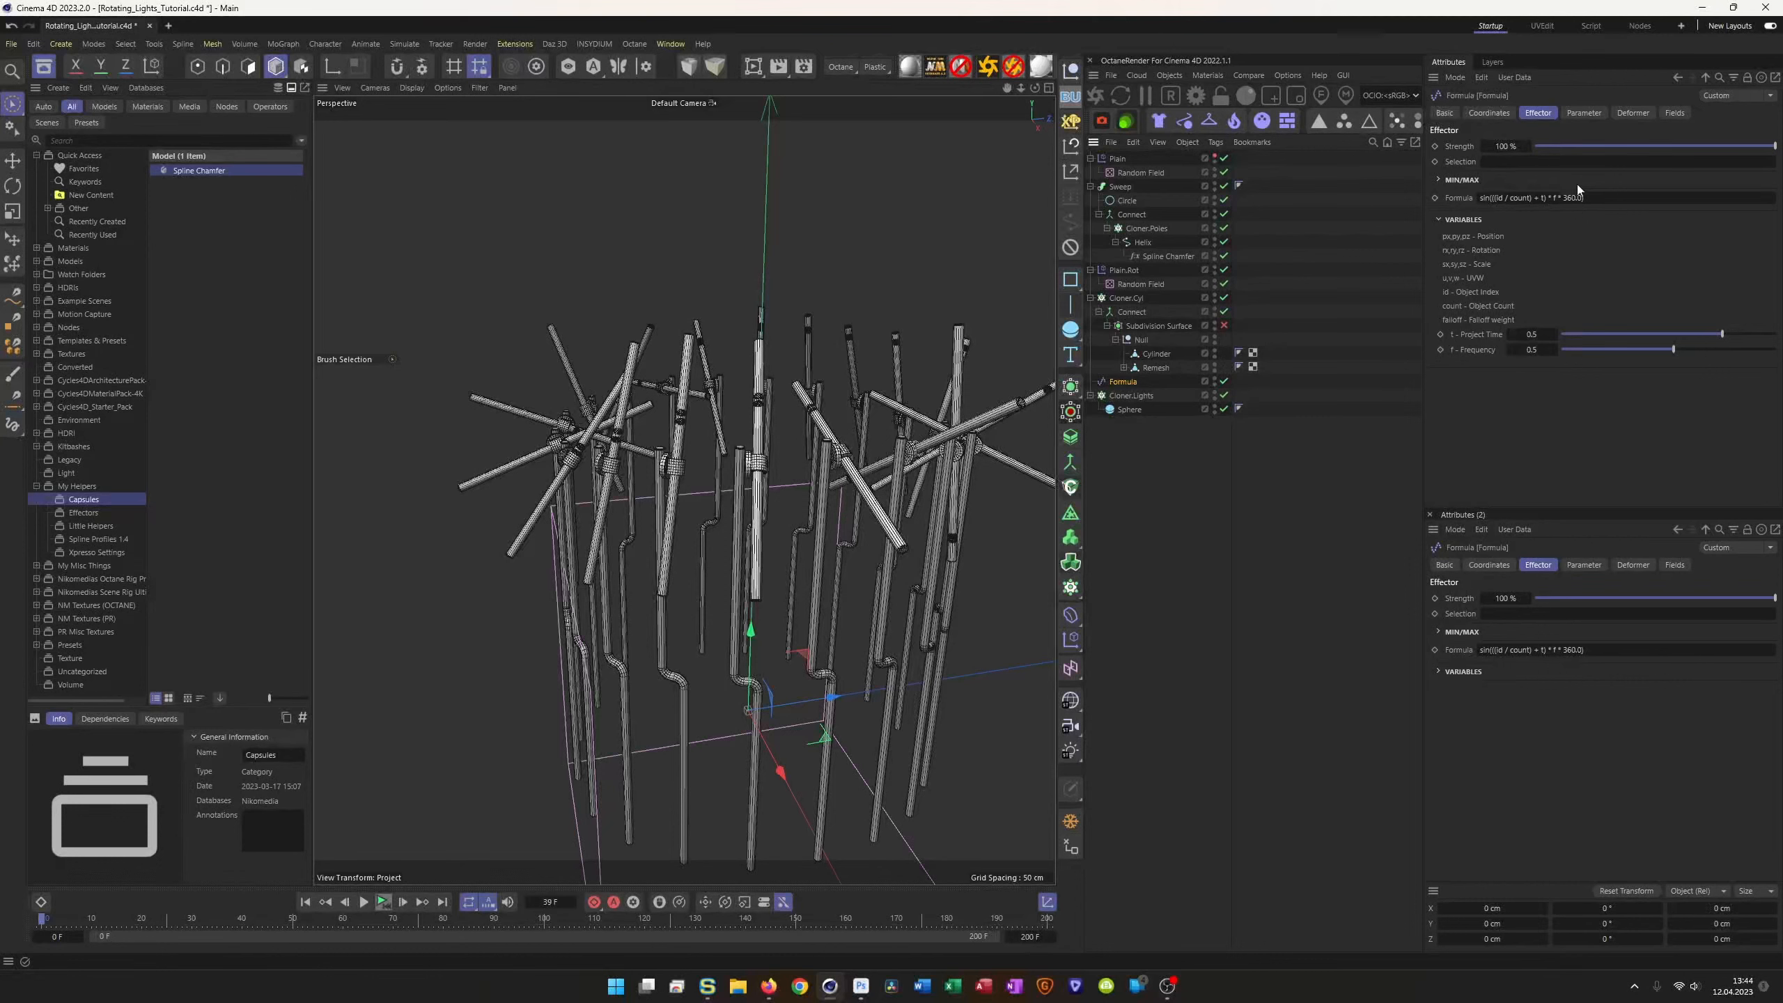
left_click(1585, 113)
left_click(1546, 225)
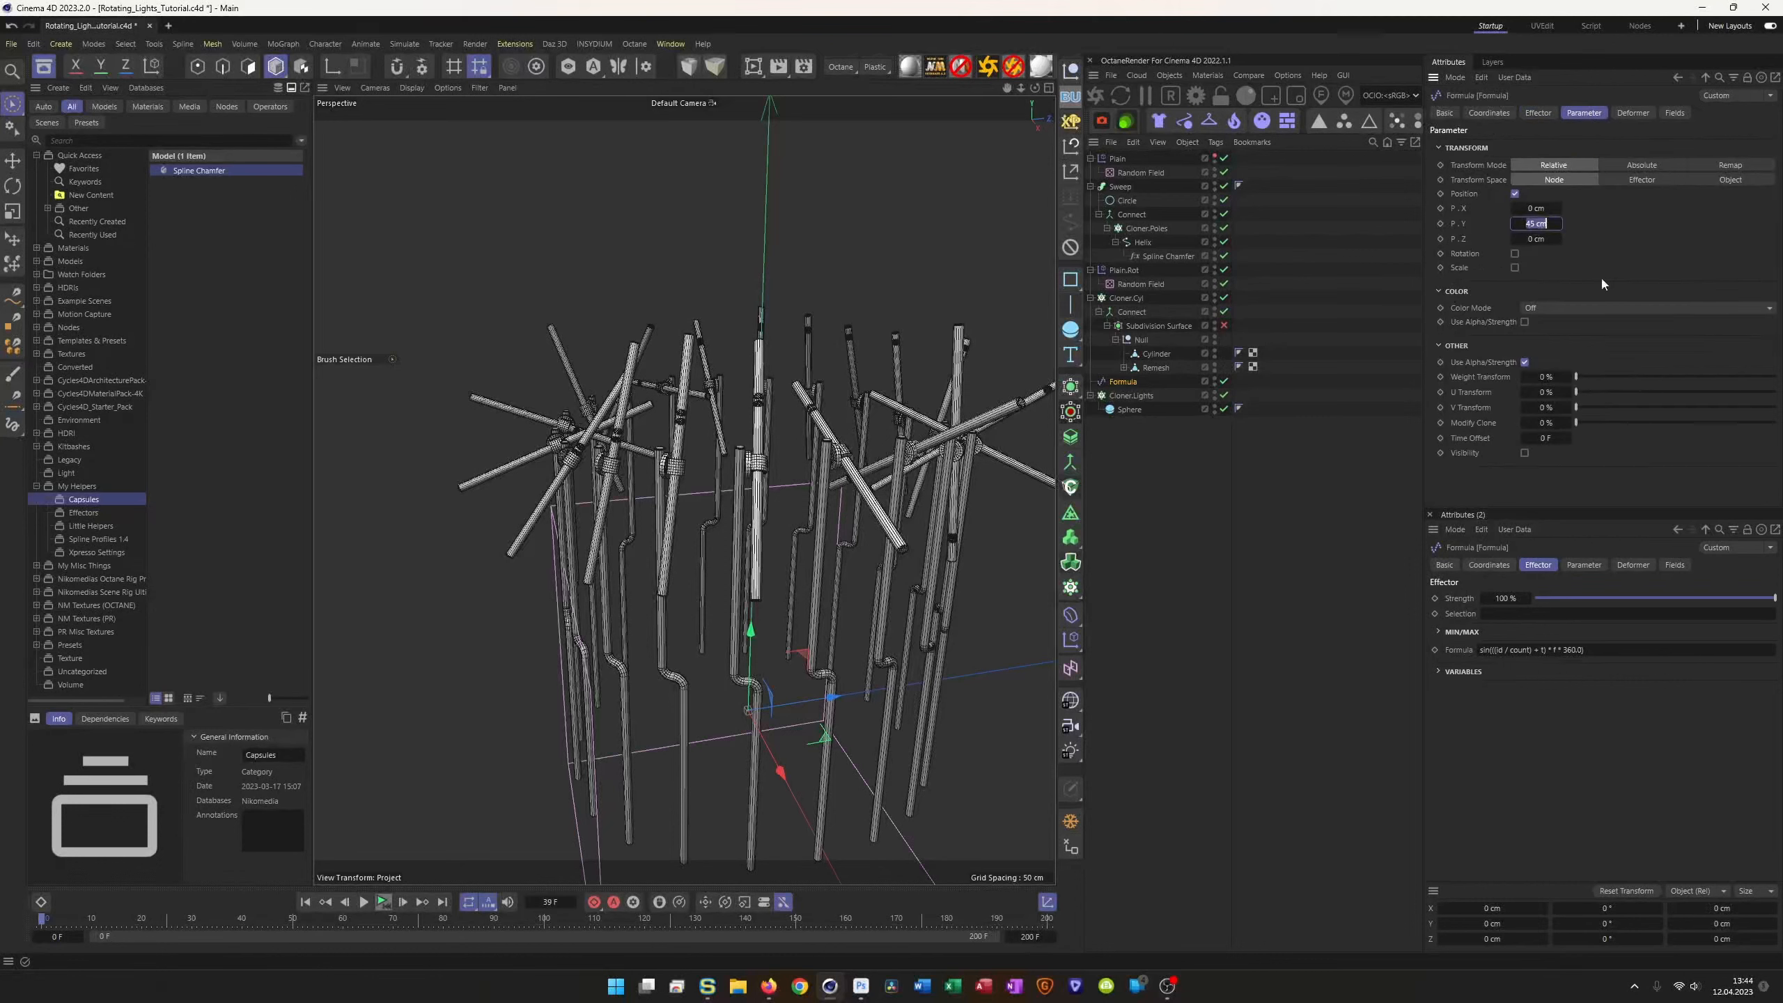
type("48")
key("Return")
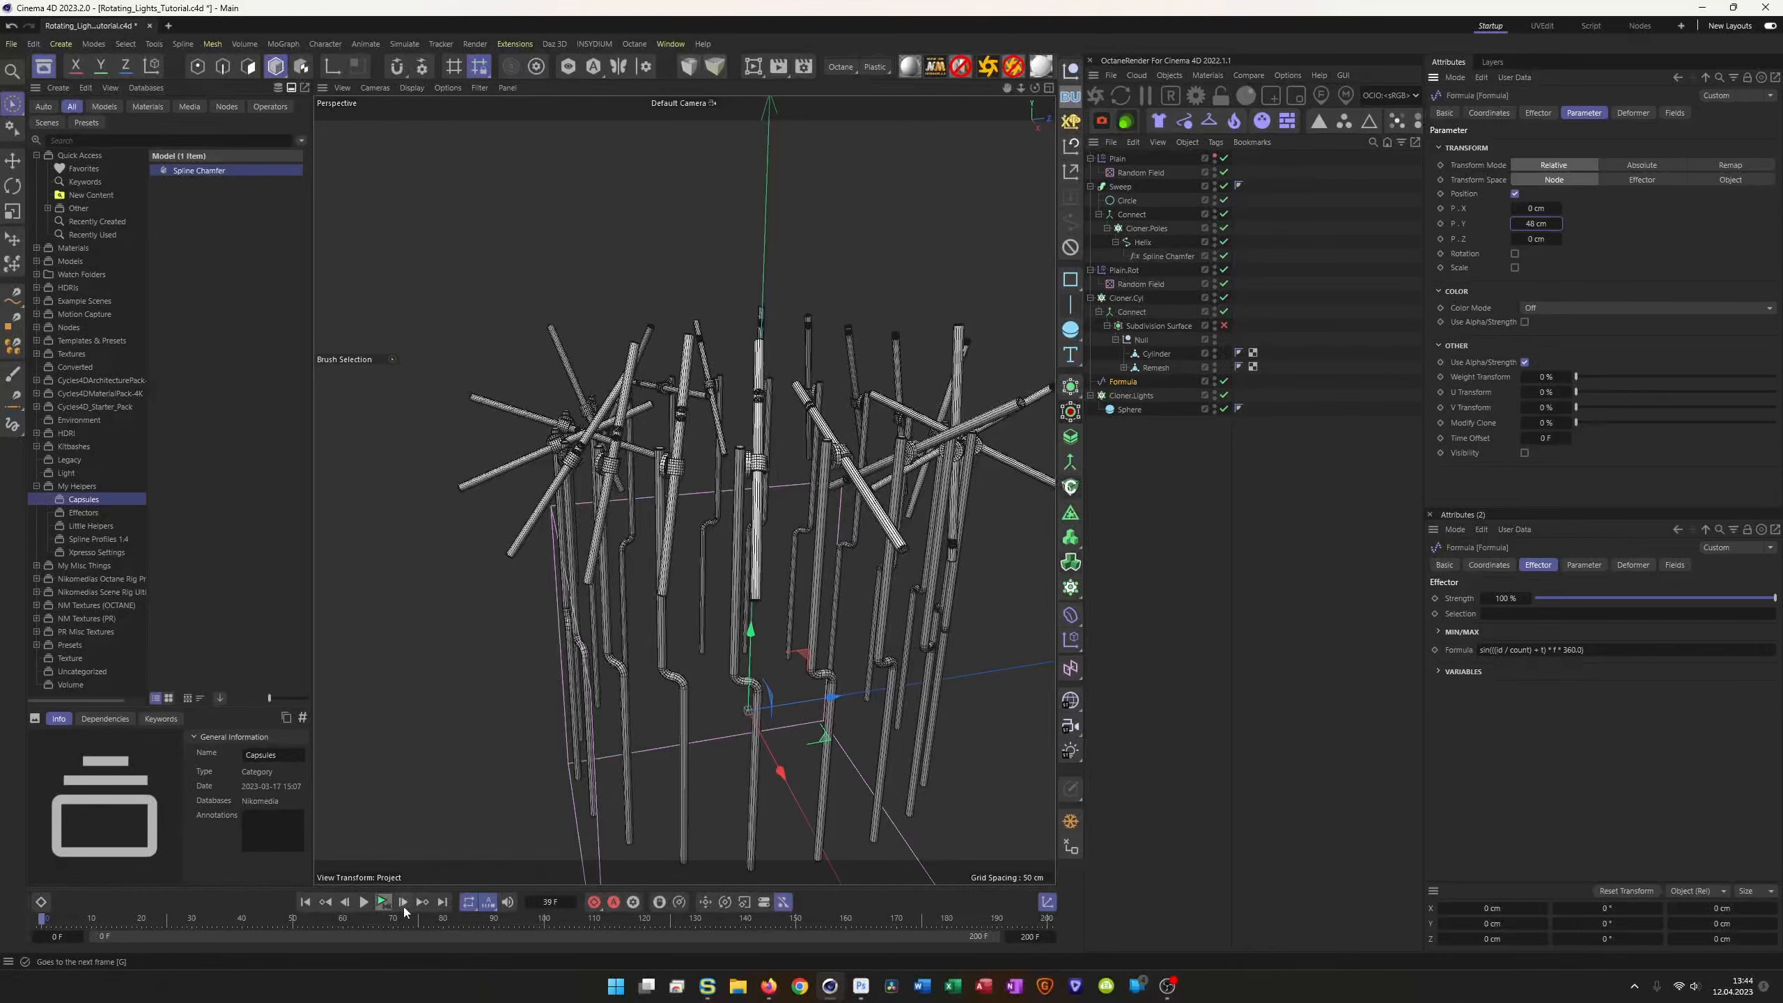
Step: Play the animation from the start to check the spheres' motion with the 48 cm offset, and view the whole setup
left_click(379, 904)
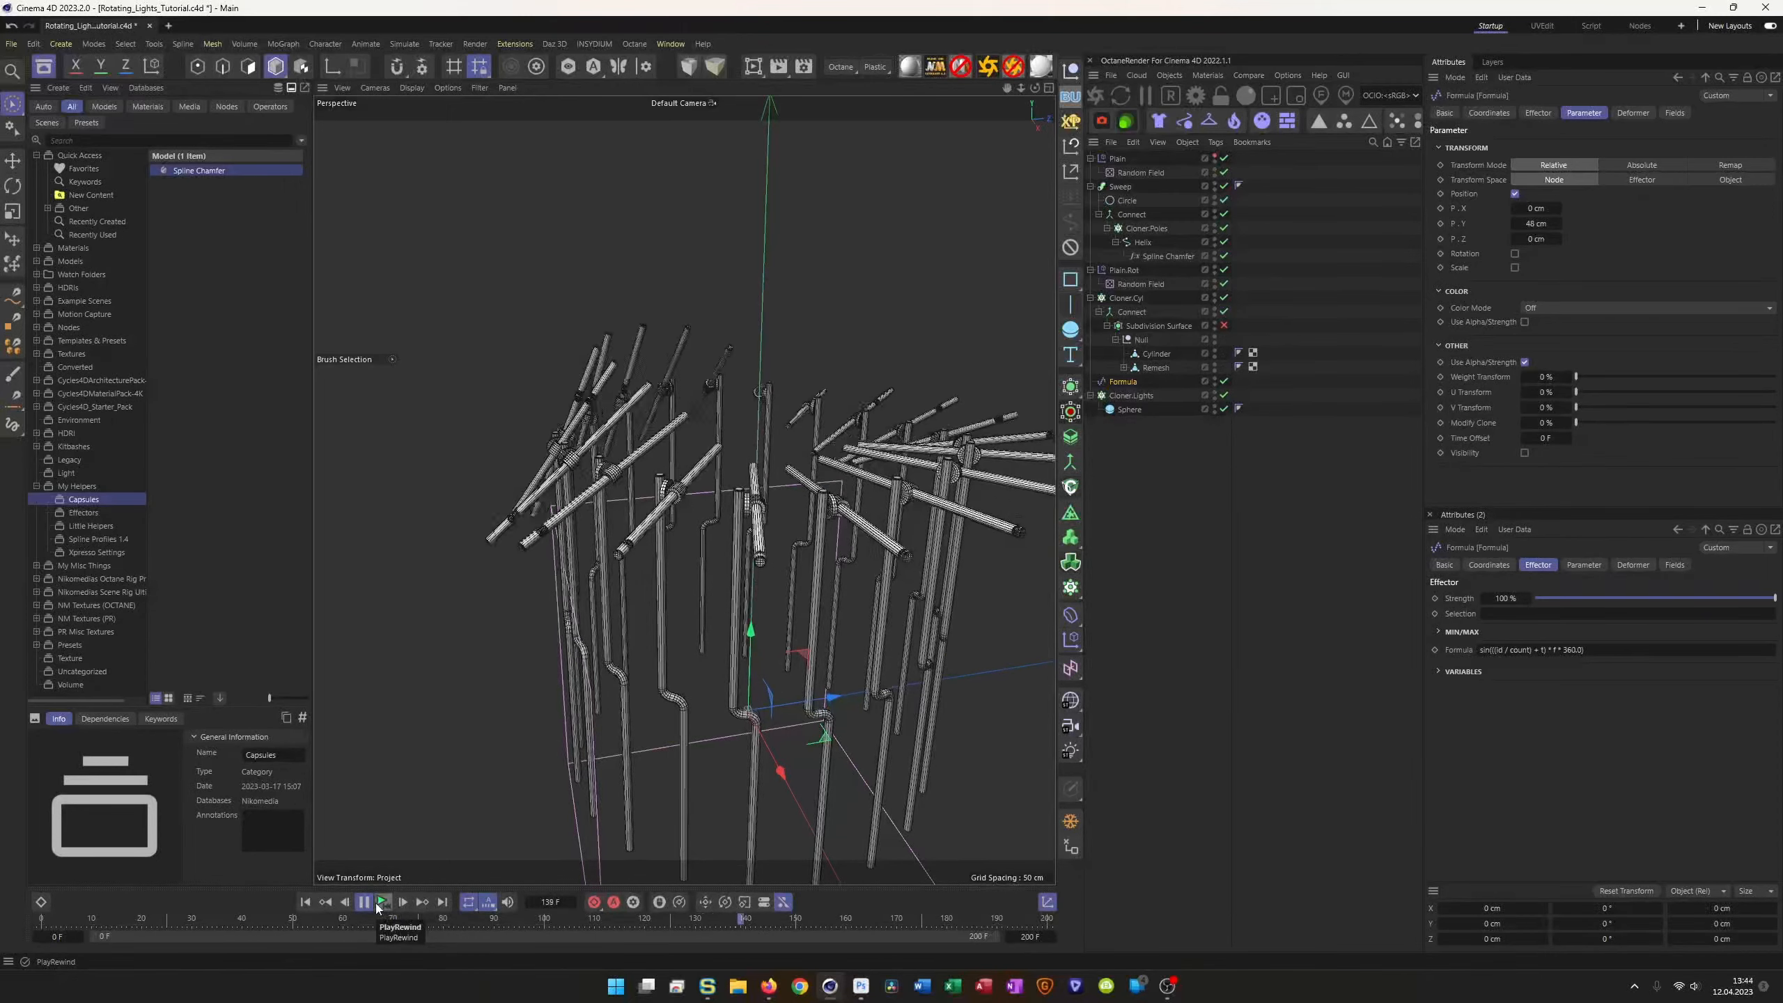
key("ctrl+s")
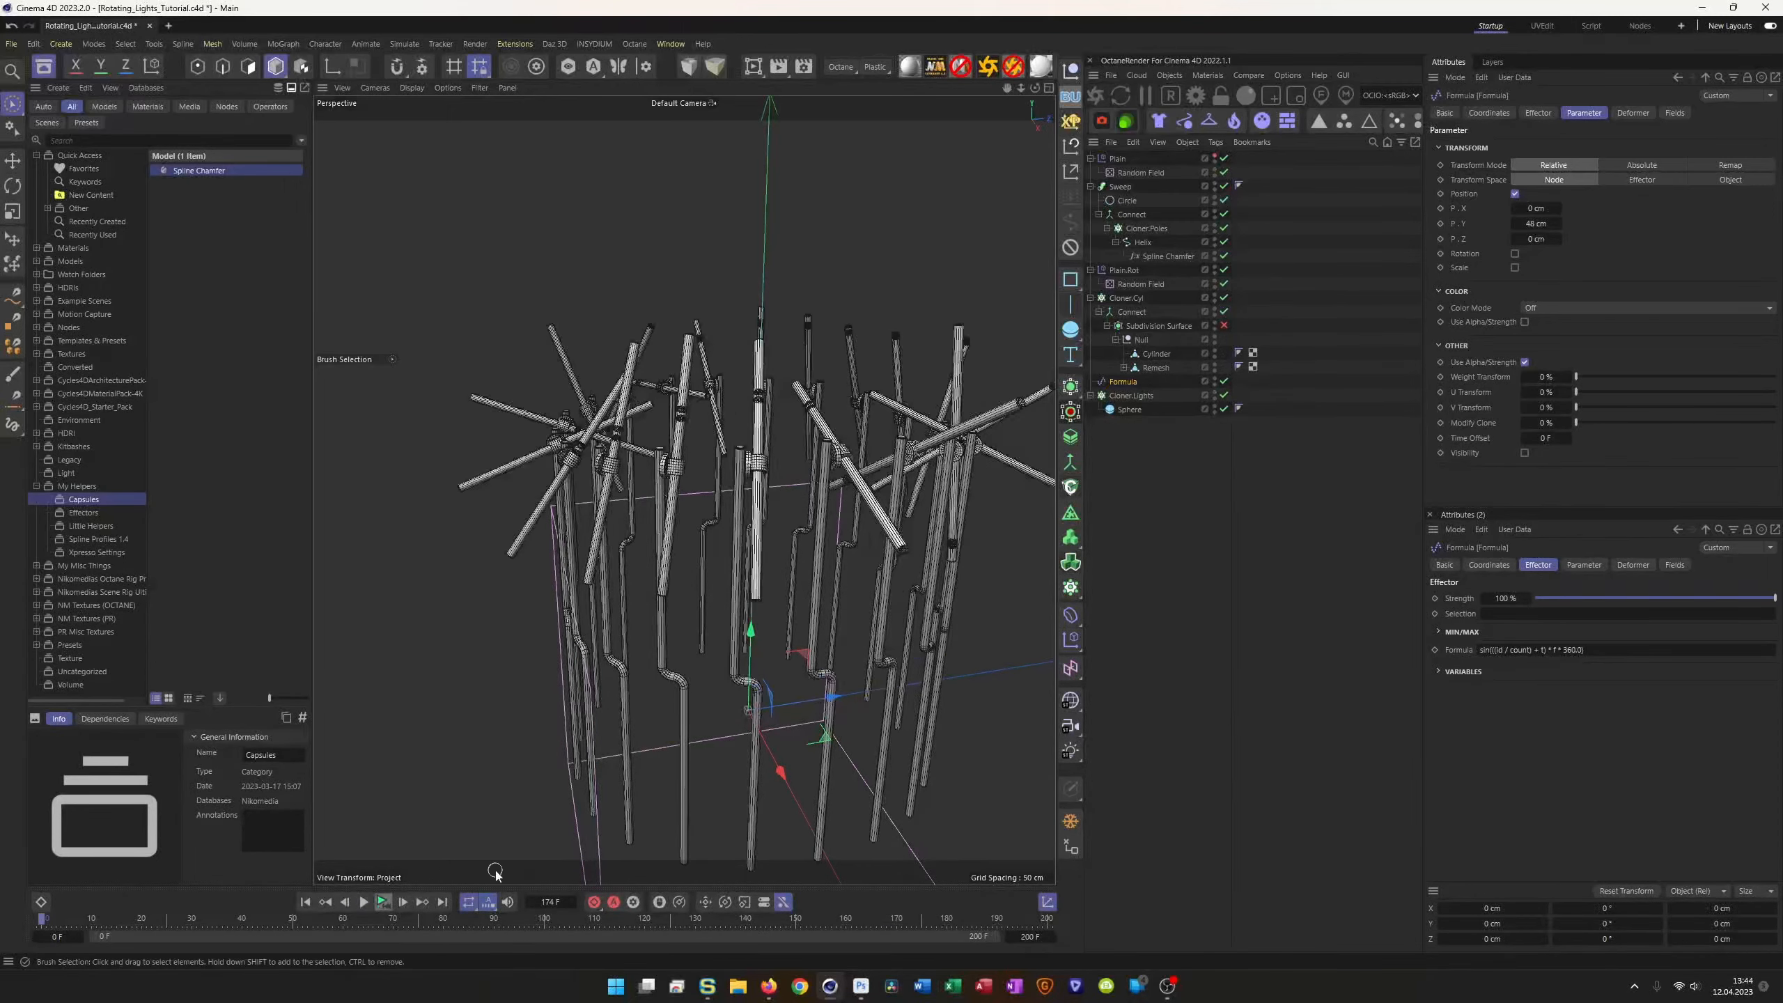
left_click_drag(517, 847, 730, 536, "alt")
scroll(730, 535, "down", 10)
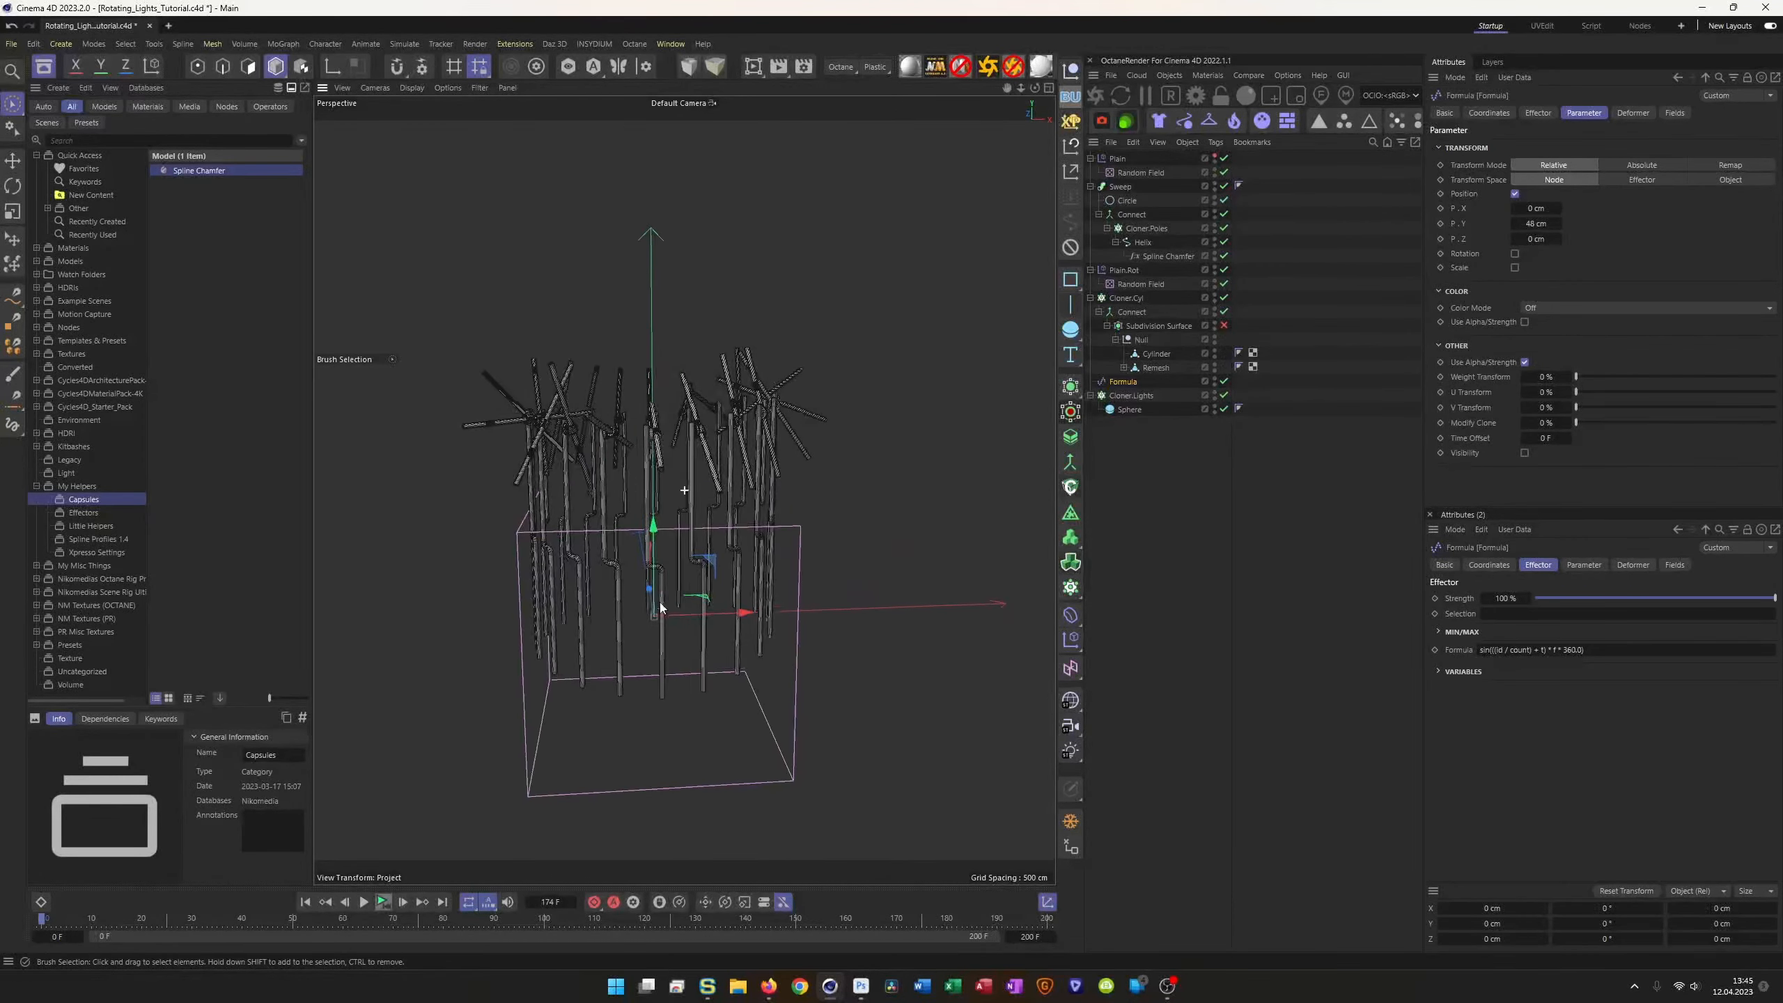
scroll(749, 555, "up", 10)
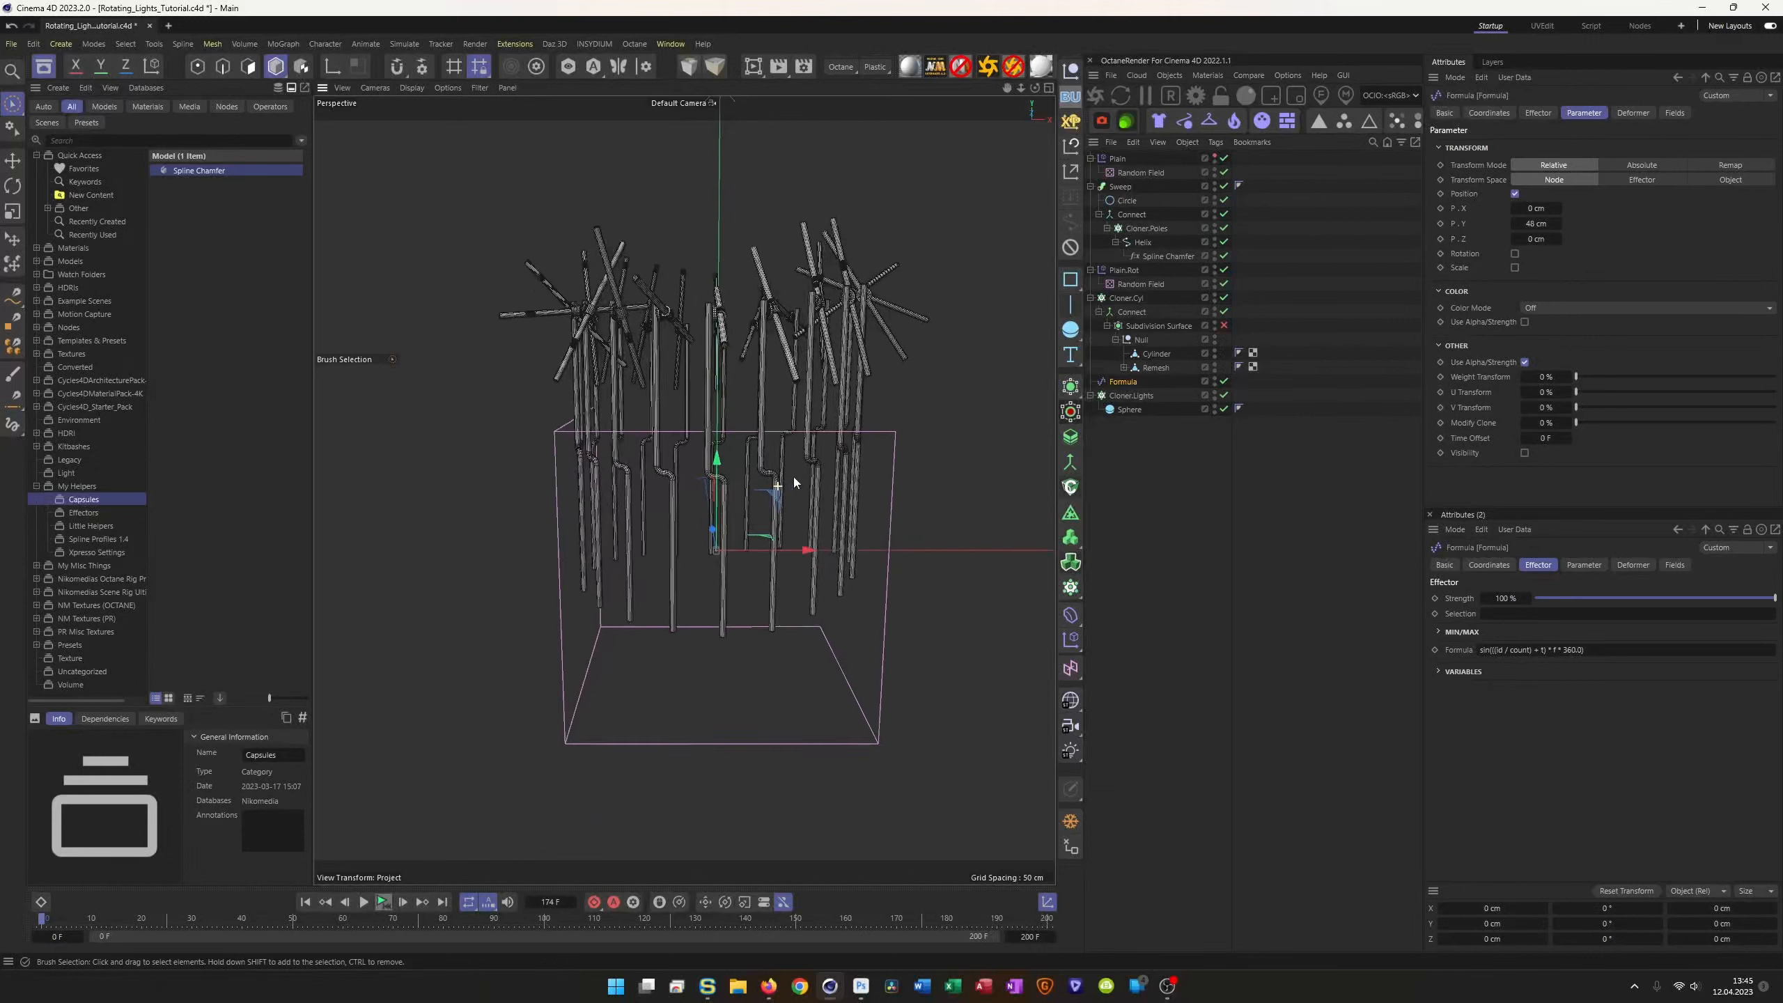
middle_click_drag(748, 548, 734, 556, "alt")
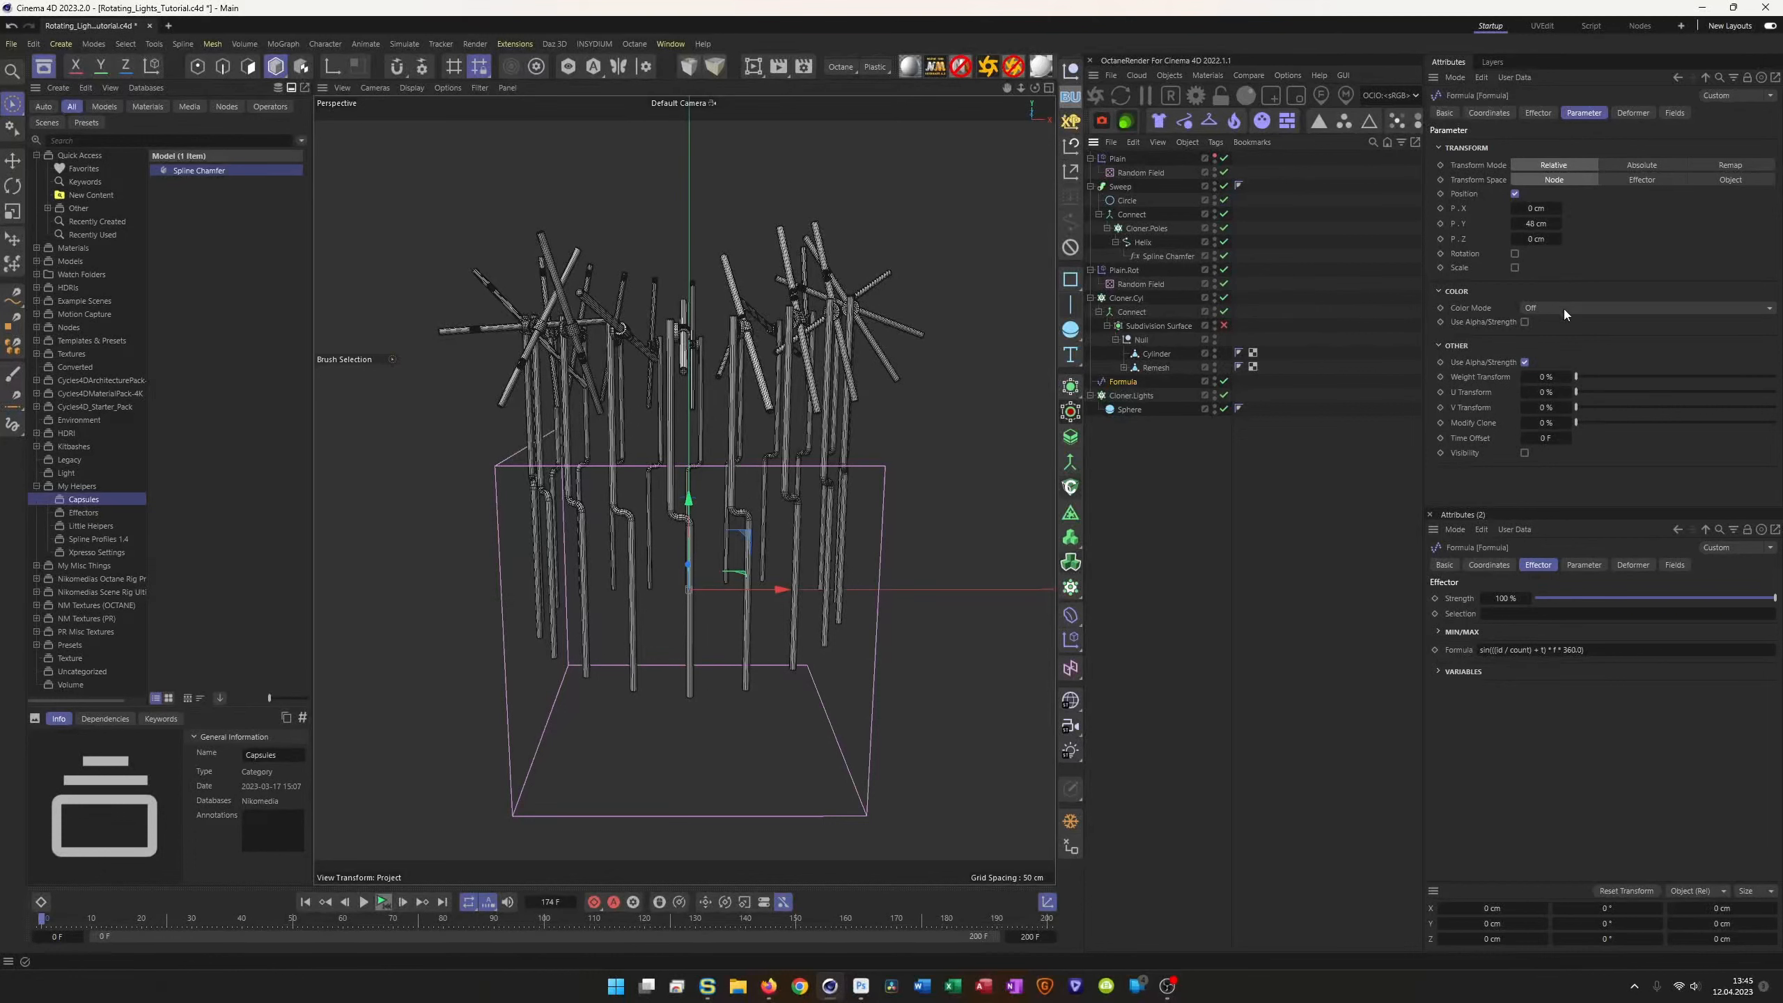
Step: Review the Formula effector's variables and position parameters against the setup, and save the project
left_click(1540, 115)
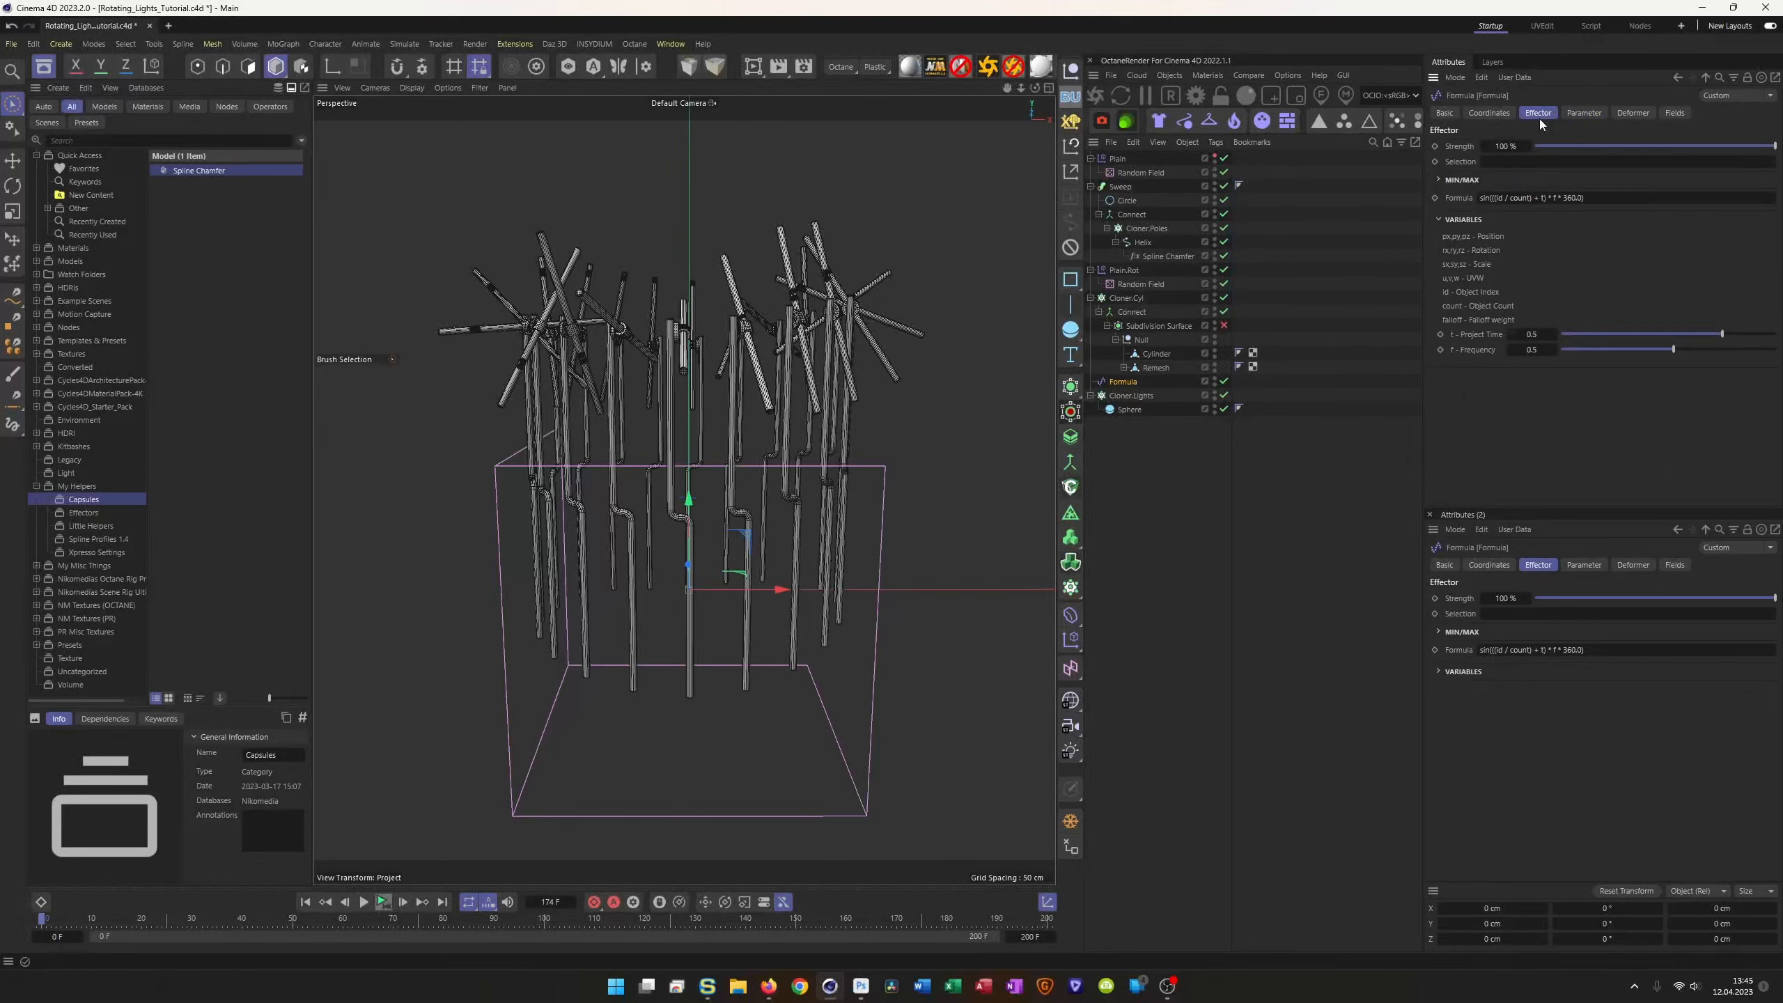
left_click(1583, 109)
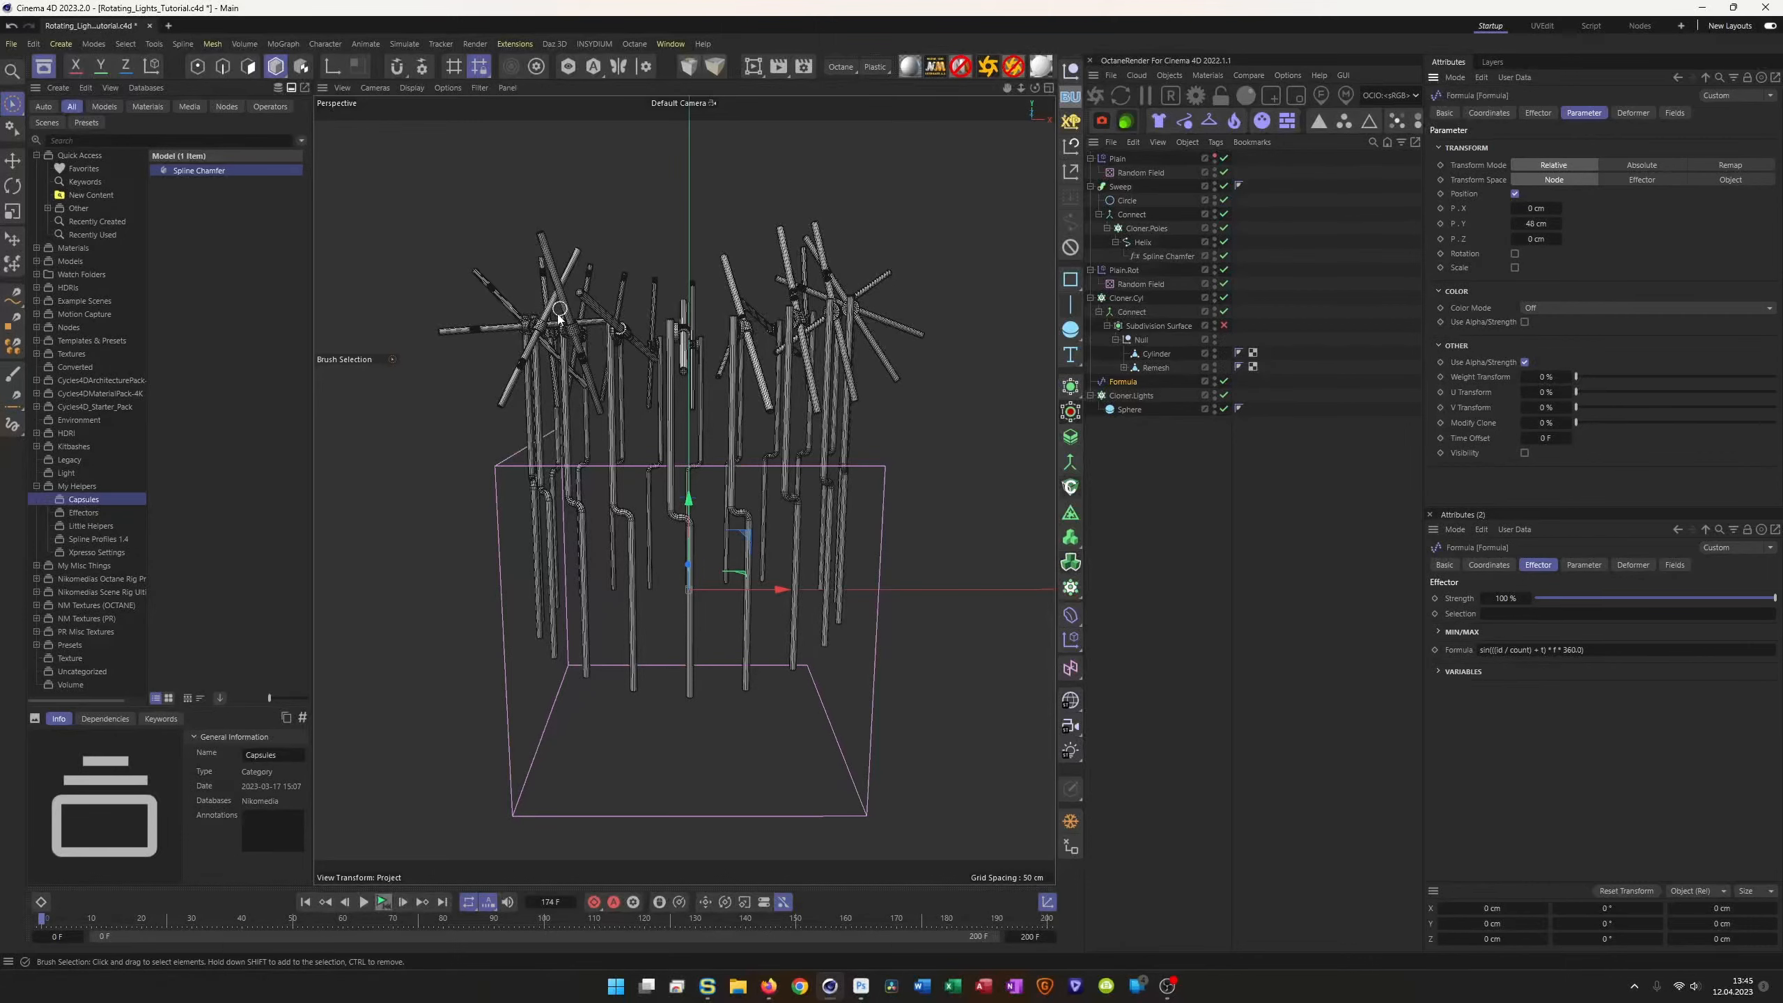
mouse_move(590, 365)
right_mouse_down("alt")
mouse_move(666, 332)
mouse_move(601, 376)
right_mouse_up("alt")
left_click_drag(620, 385, 664, 403, "alt")
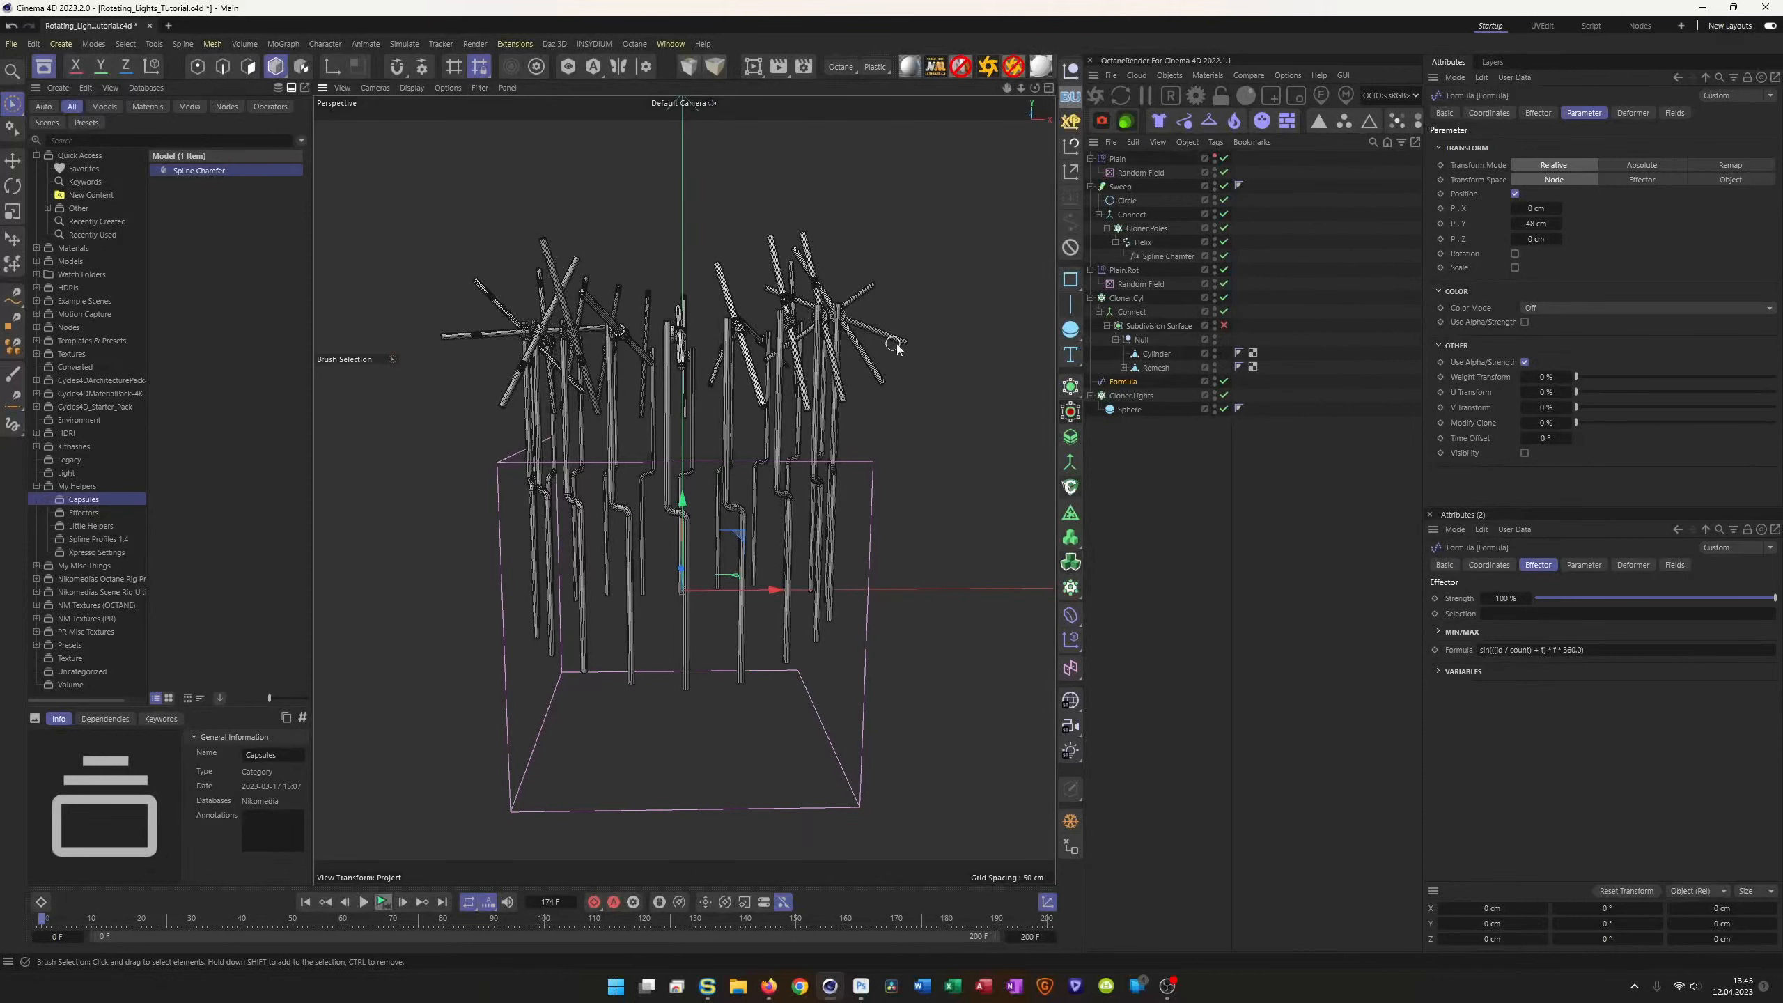
key("ctrl+s")
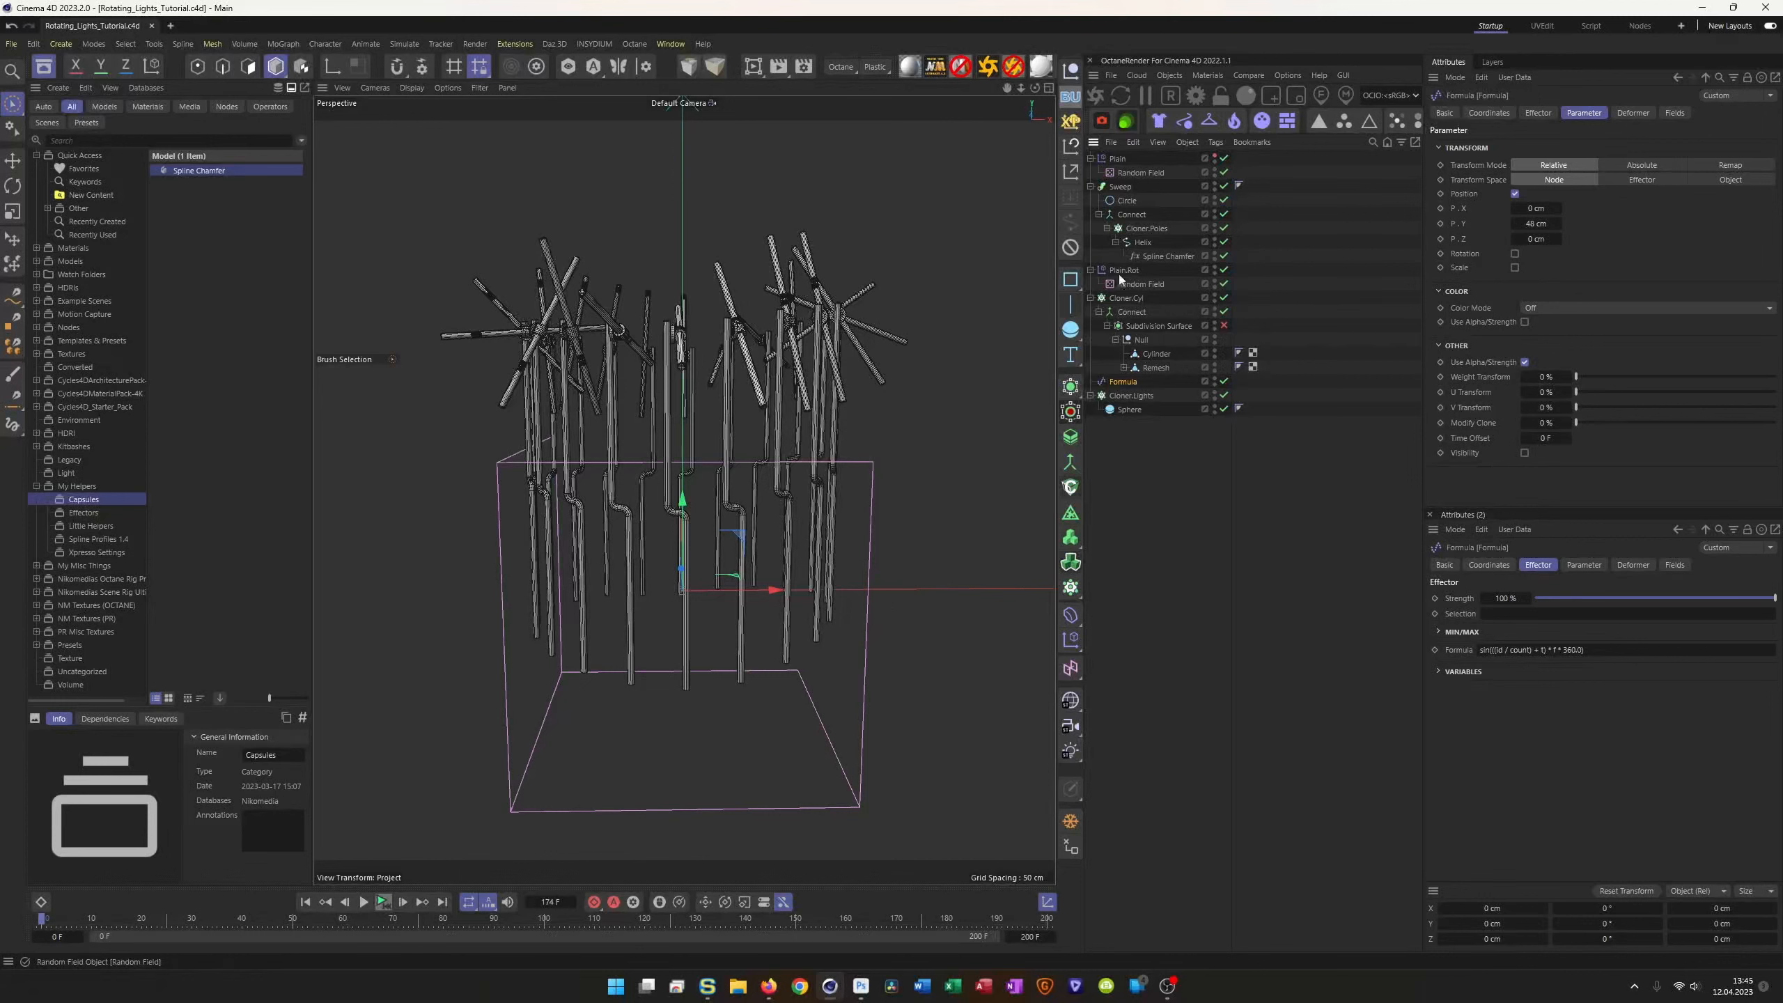
Step: Duplicate Cloner.Poles to the end of the hierarchy, delete the copy's Helix and Spline Chamfer, and show its object properties
left_click(1152, 228)
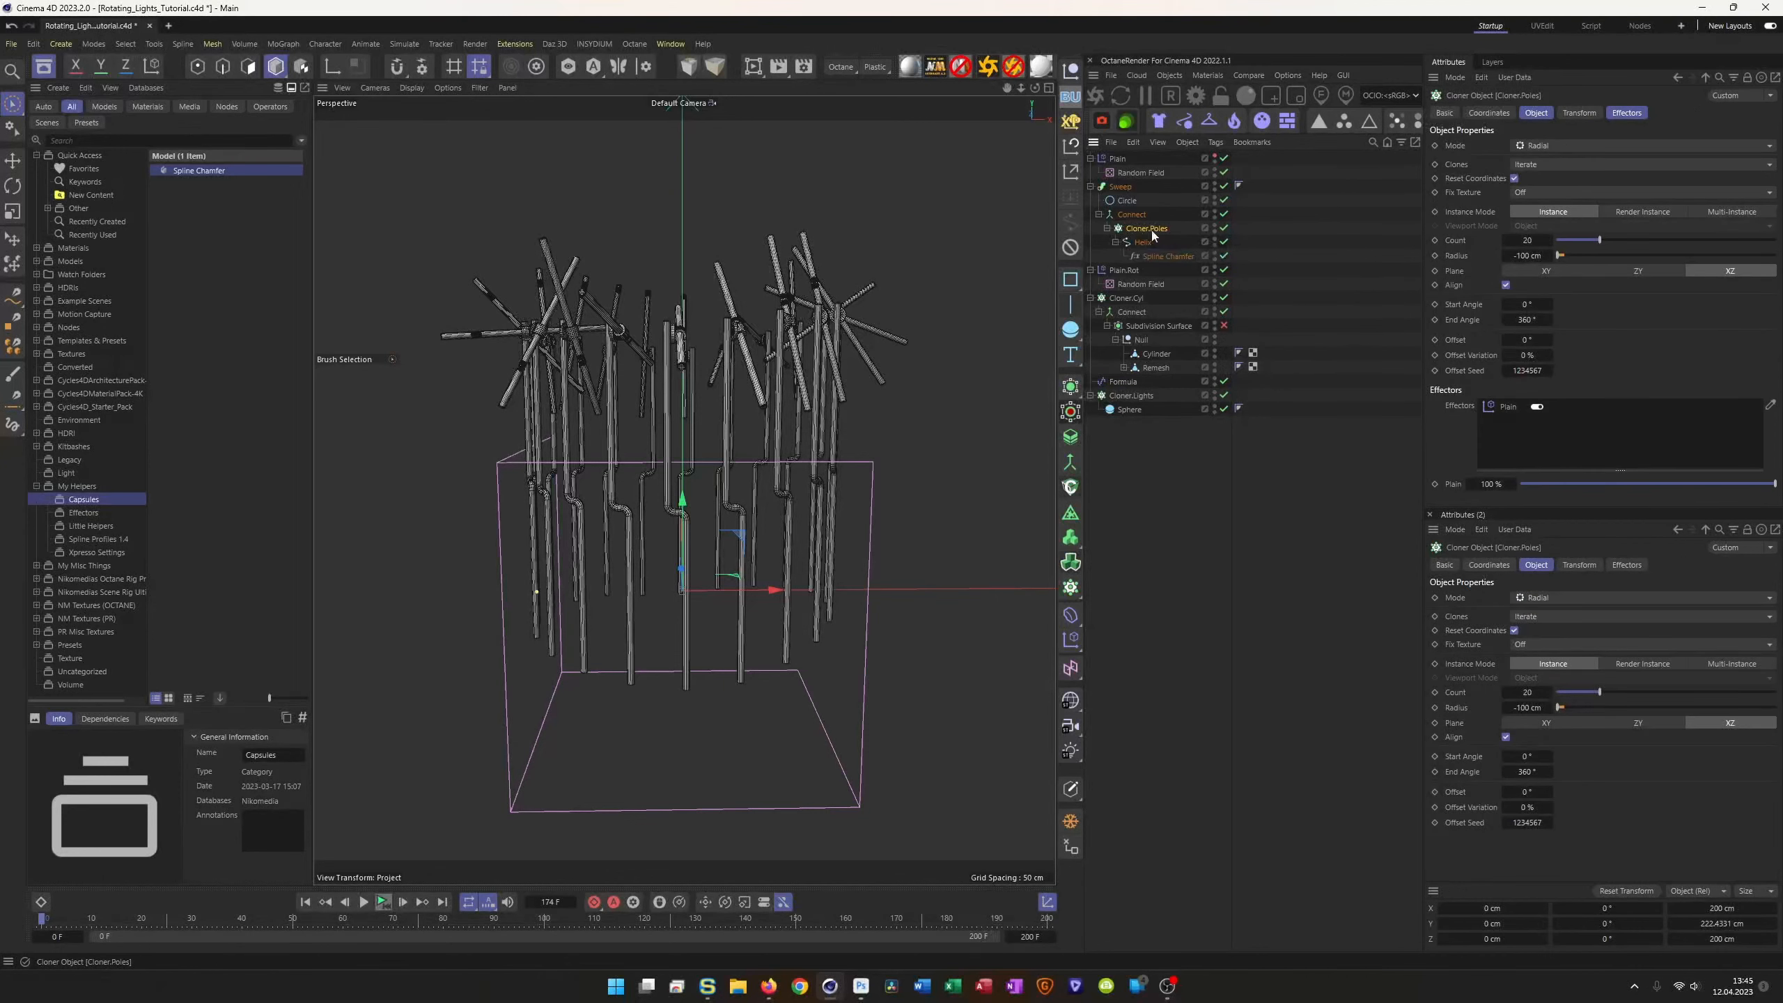
left_click_drag(1151, 518, 1112, 436, "ctrl")
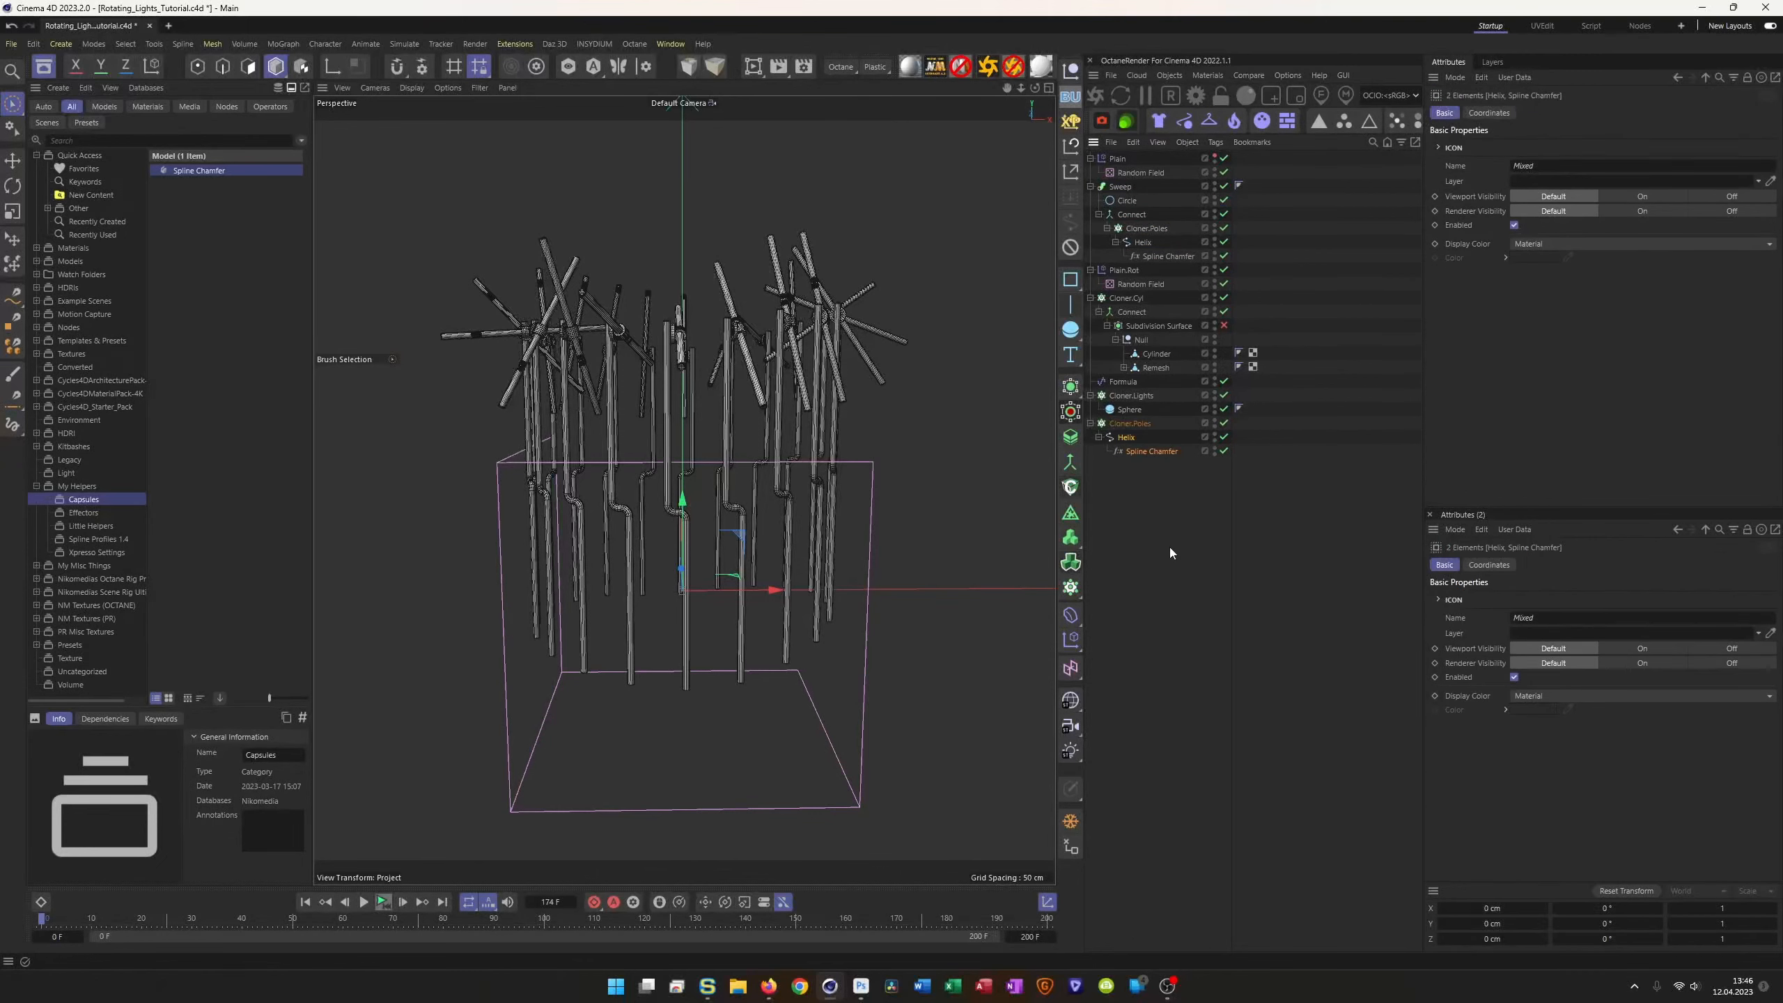
key("Delete")
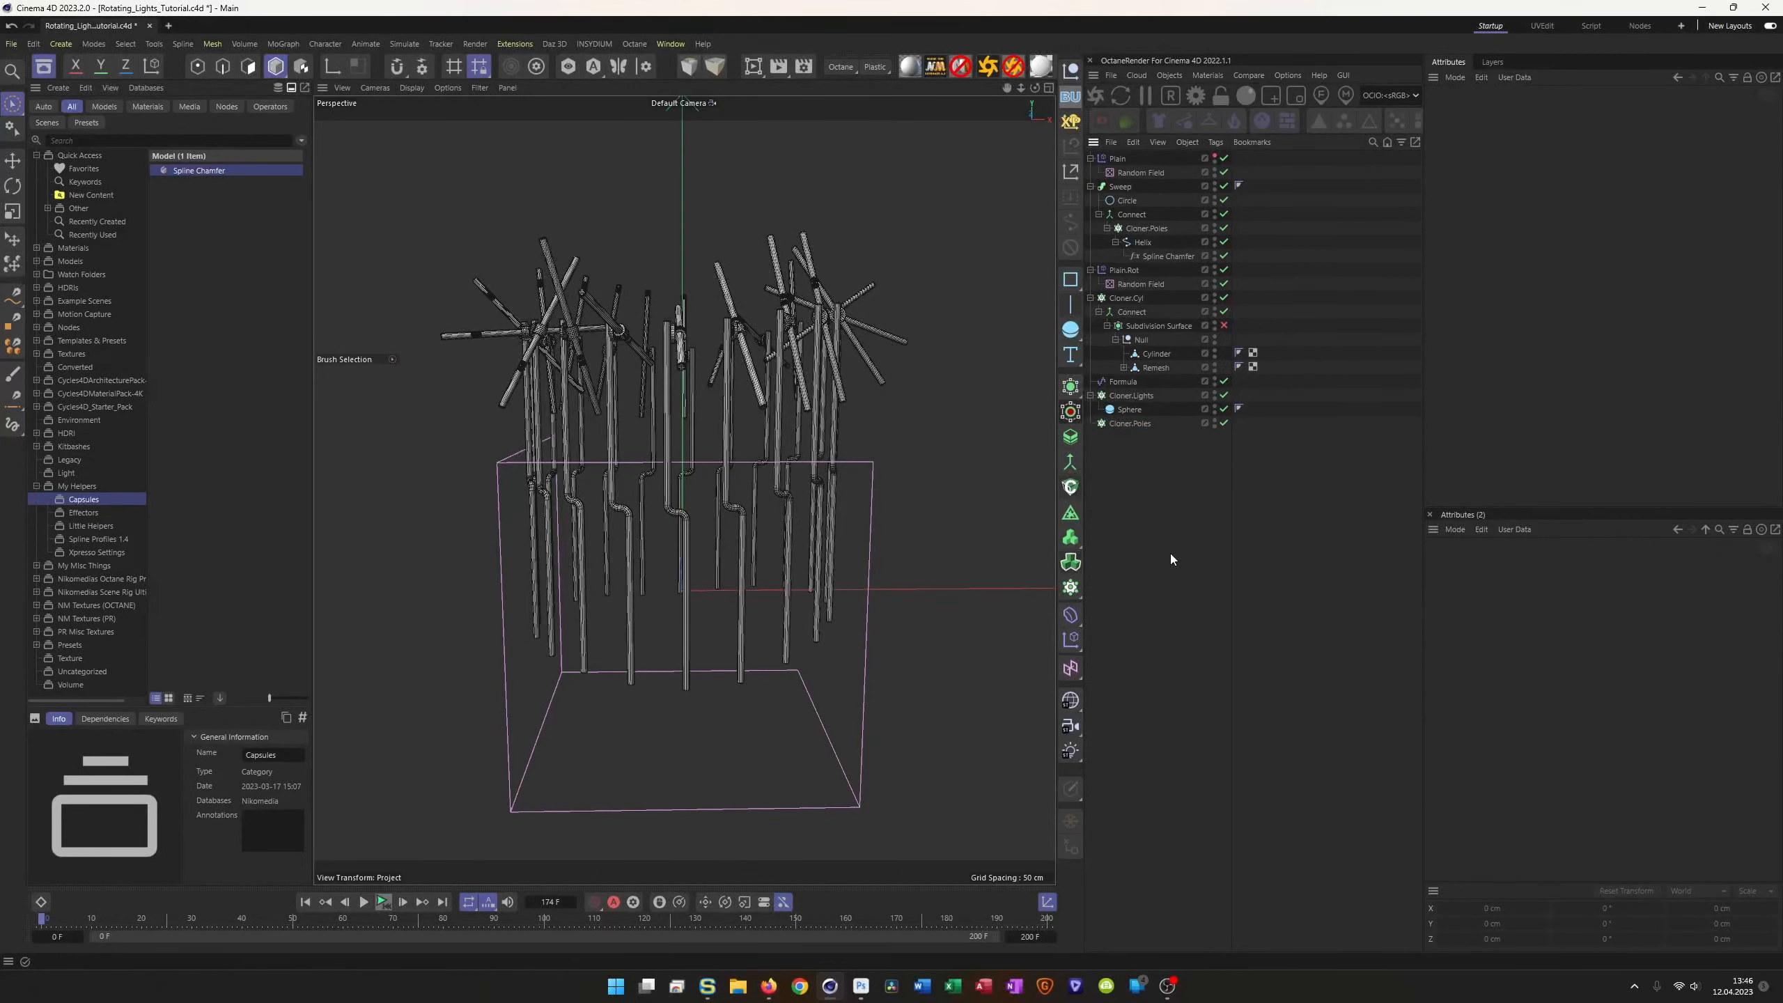
left_click(1132, 424)
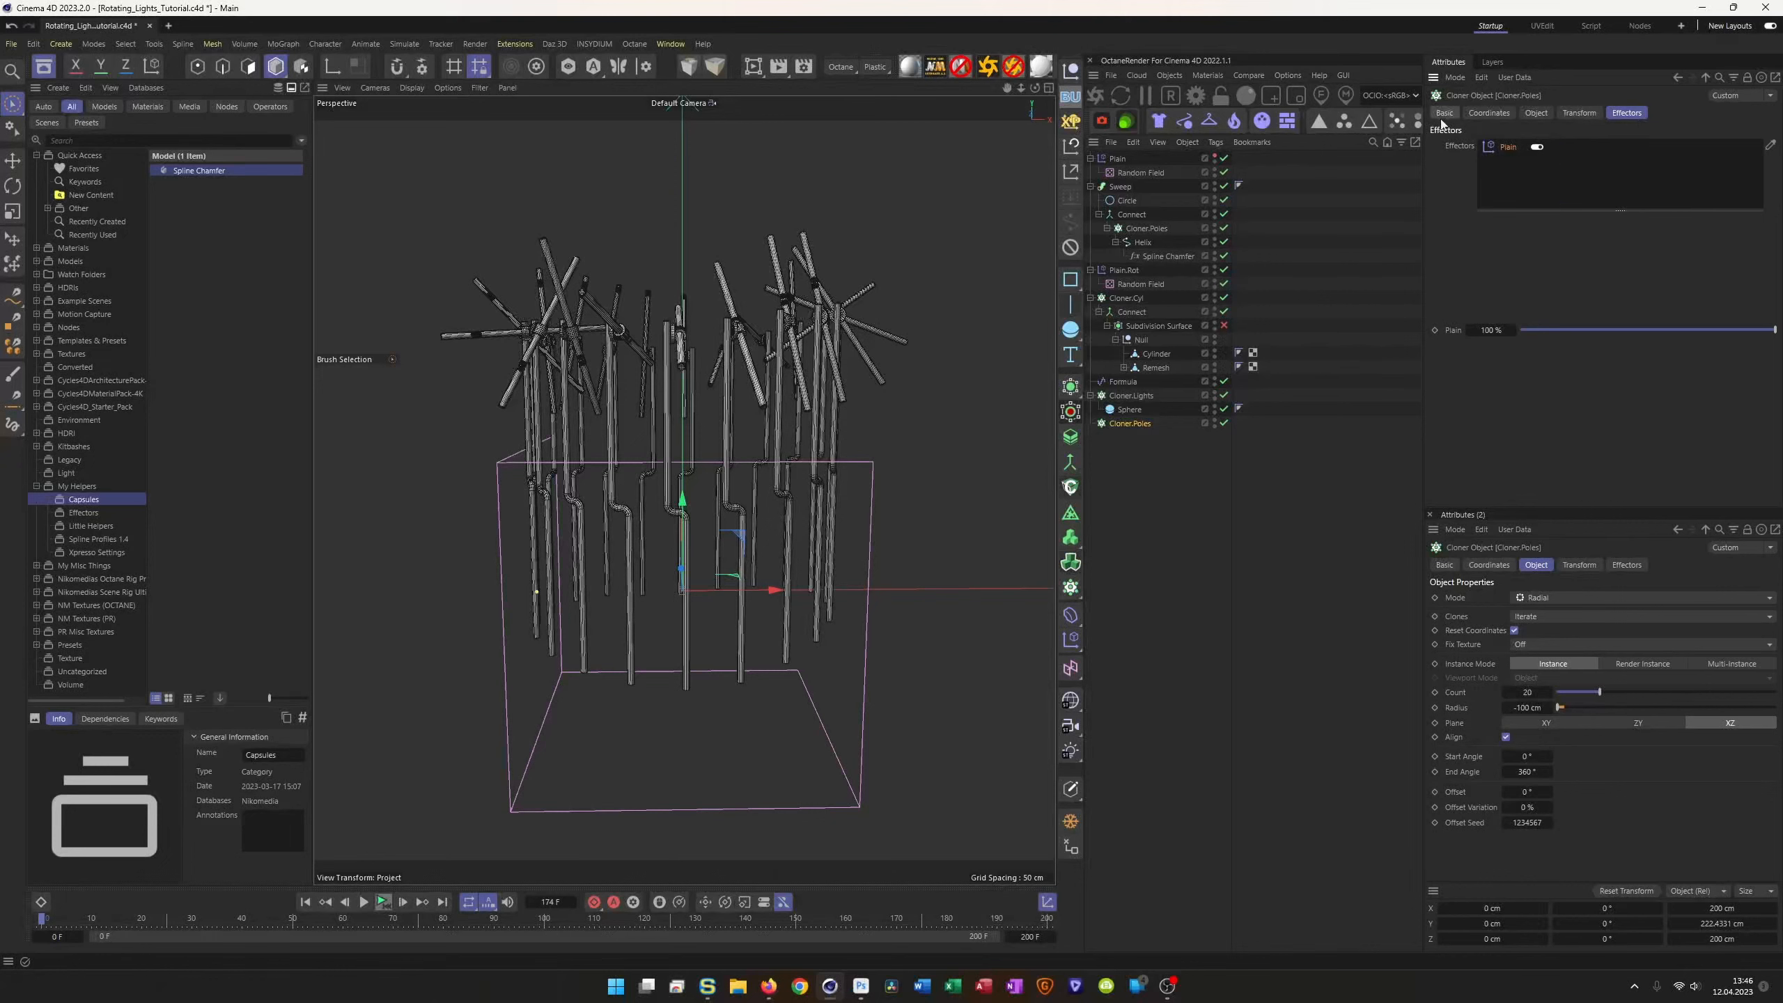
left_click(1571, 113)
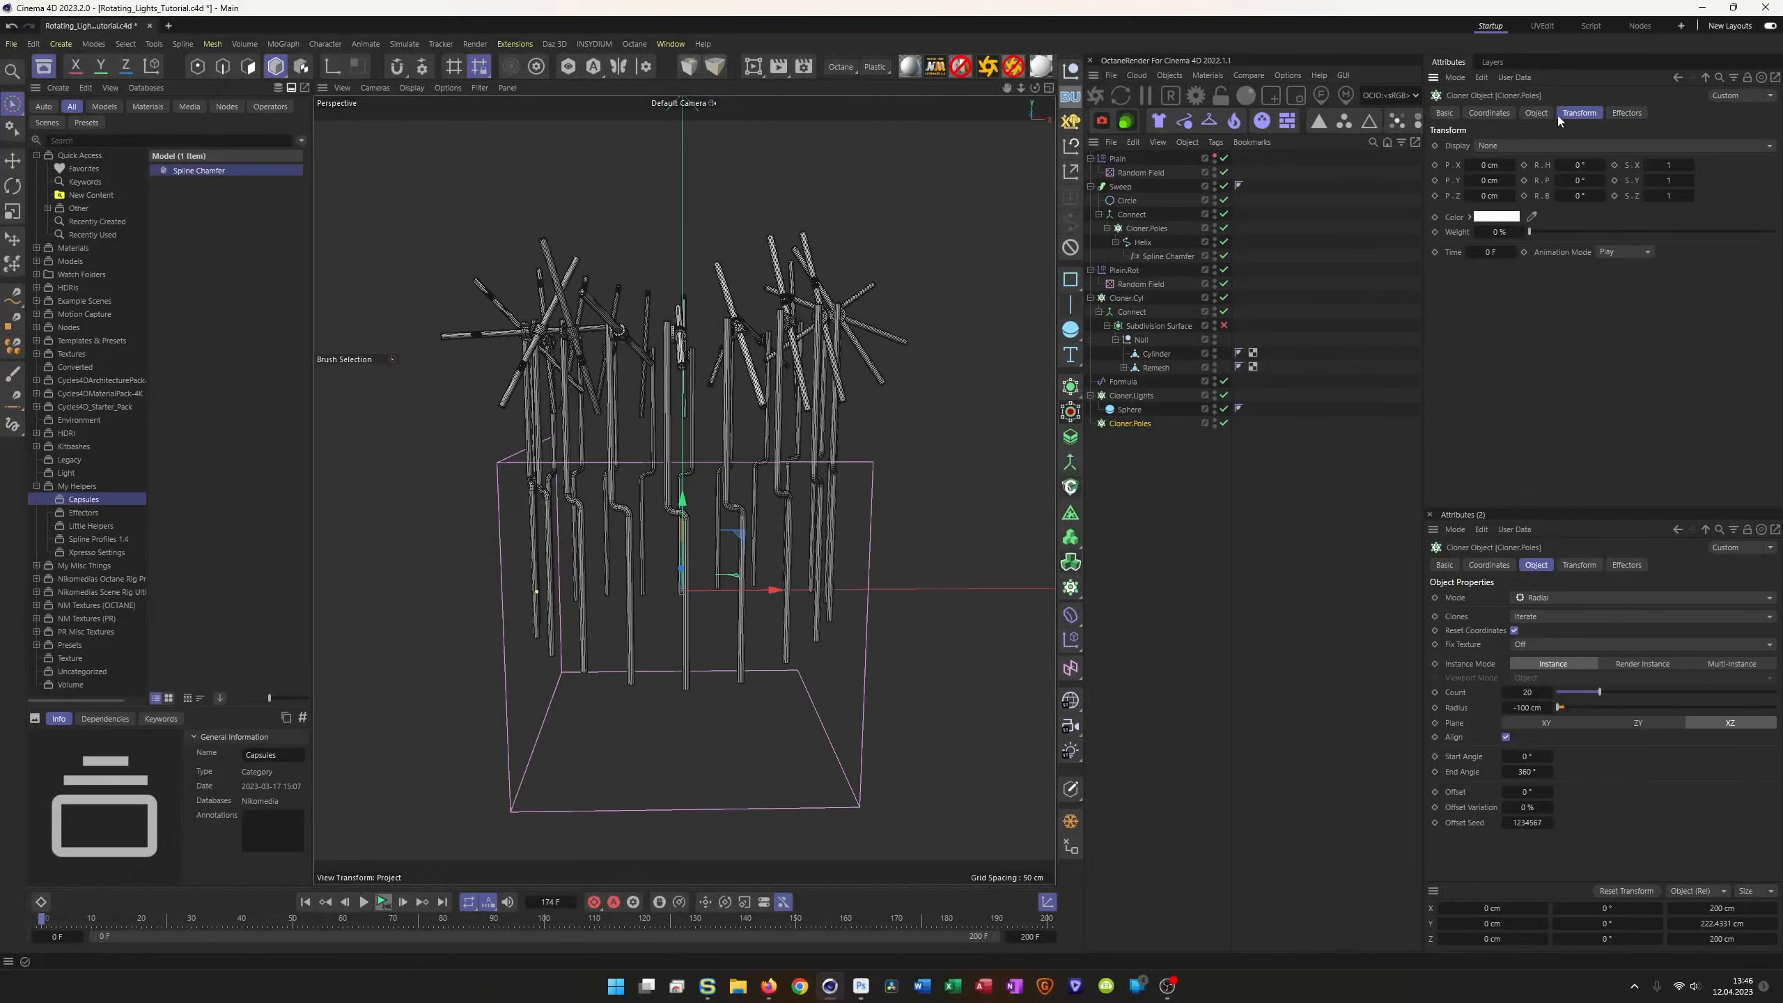
left_click(1539, 112)
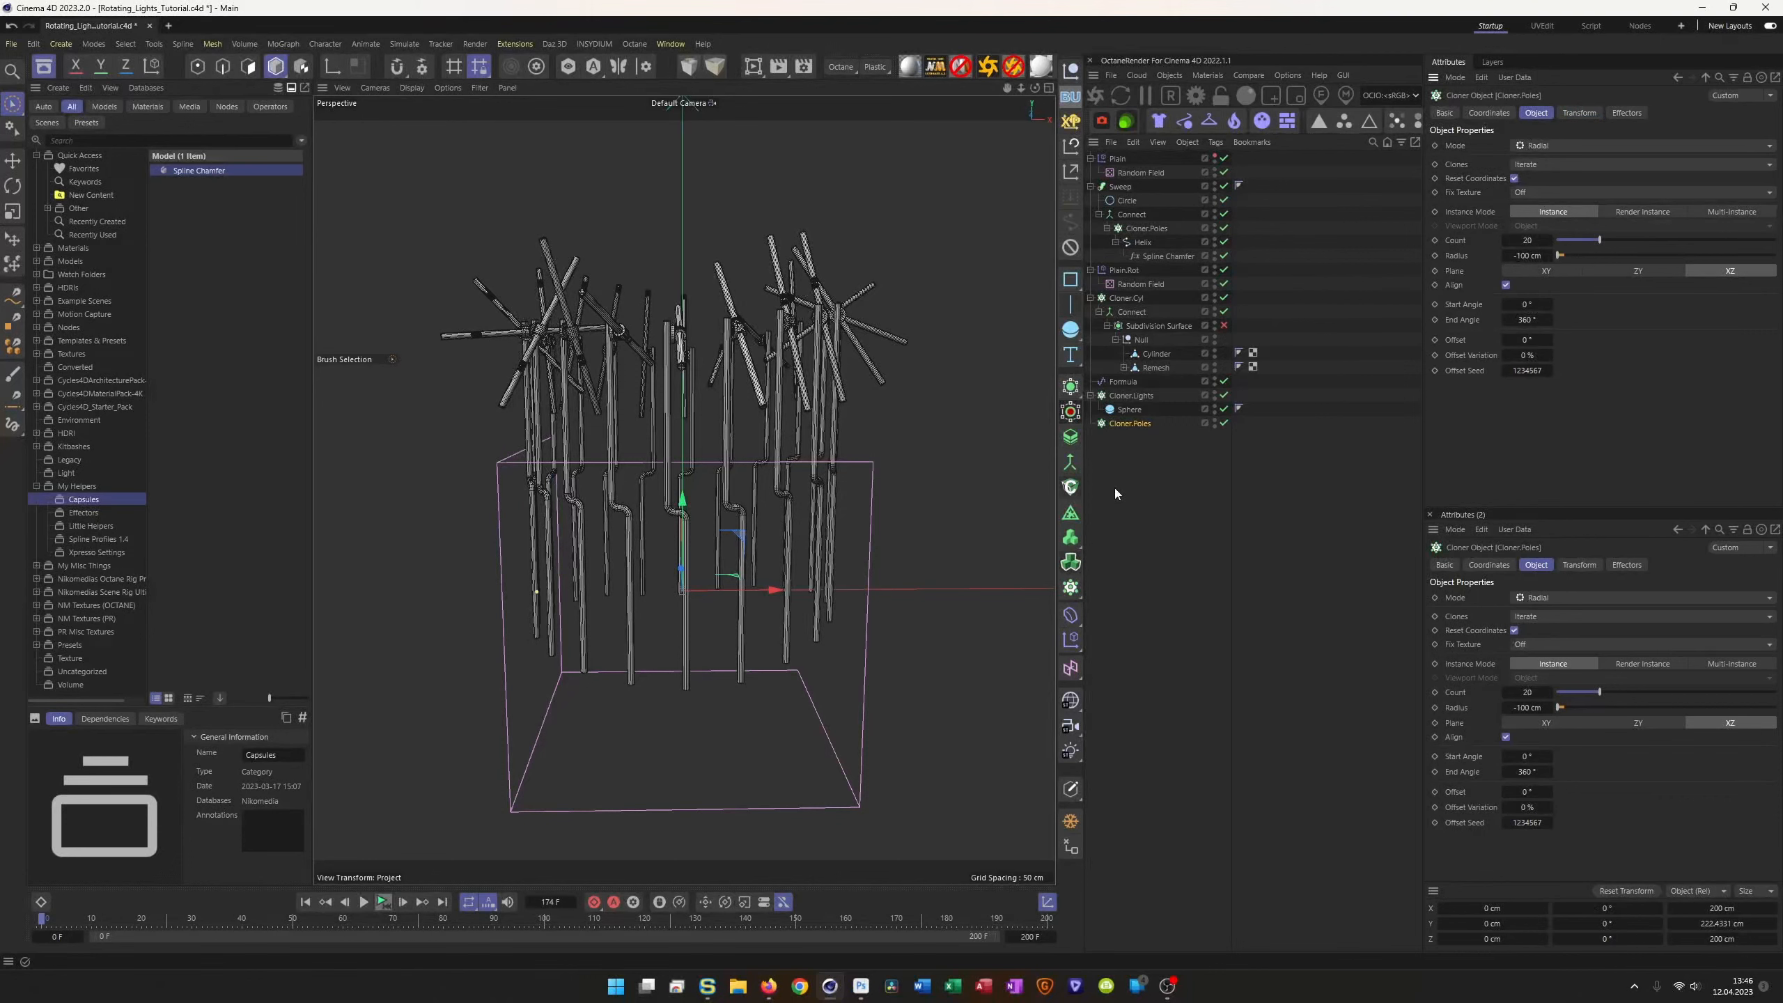
Step: Add a Circle spline in the XZ plane with a radius of 2.5 cm
left_click(1070, 279)
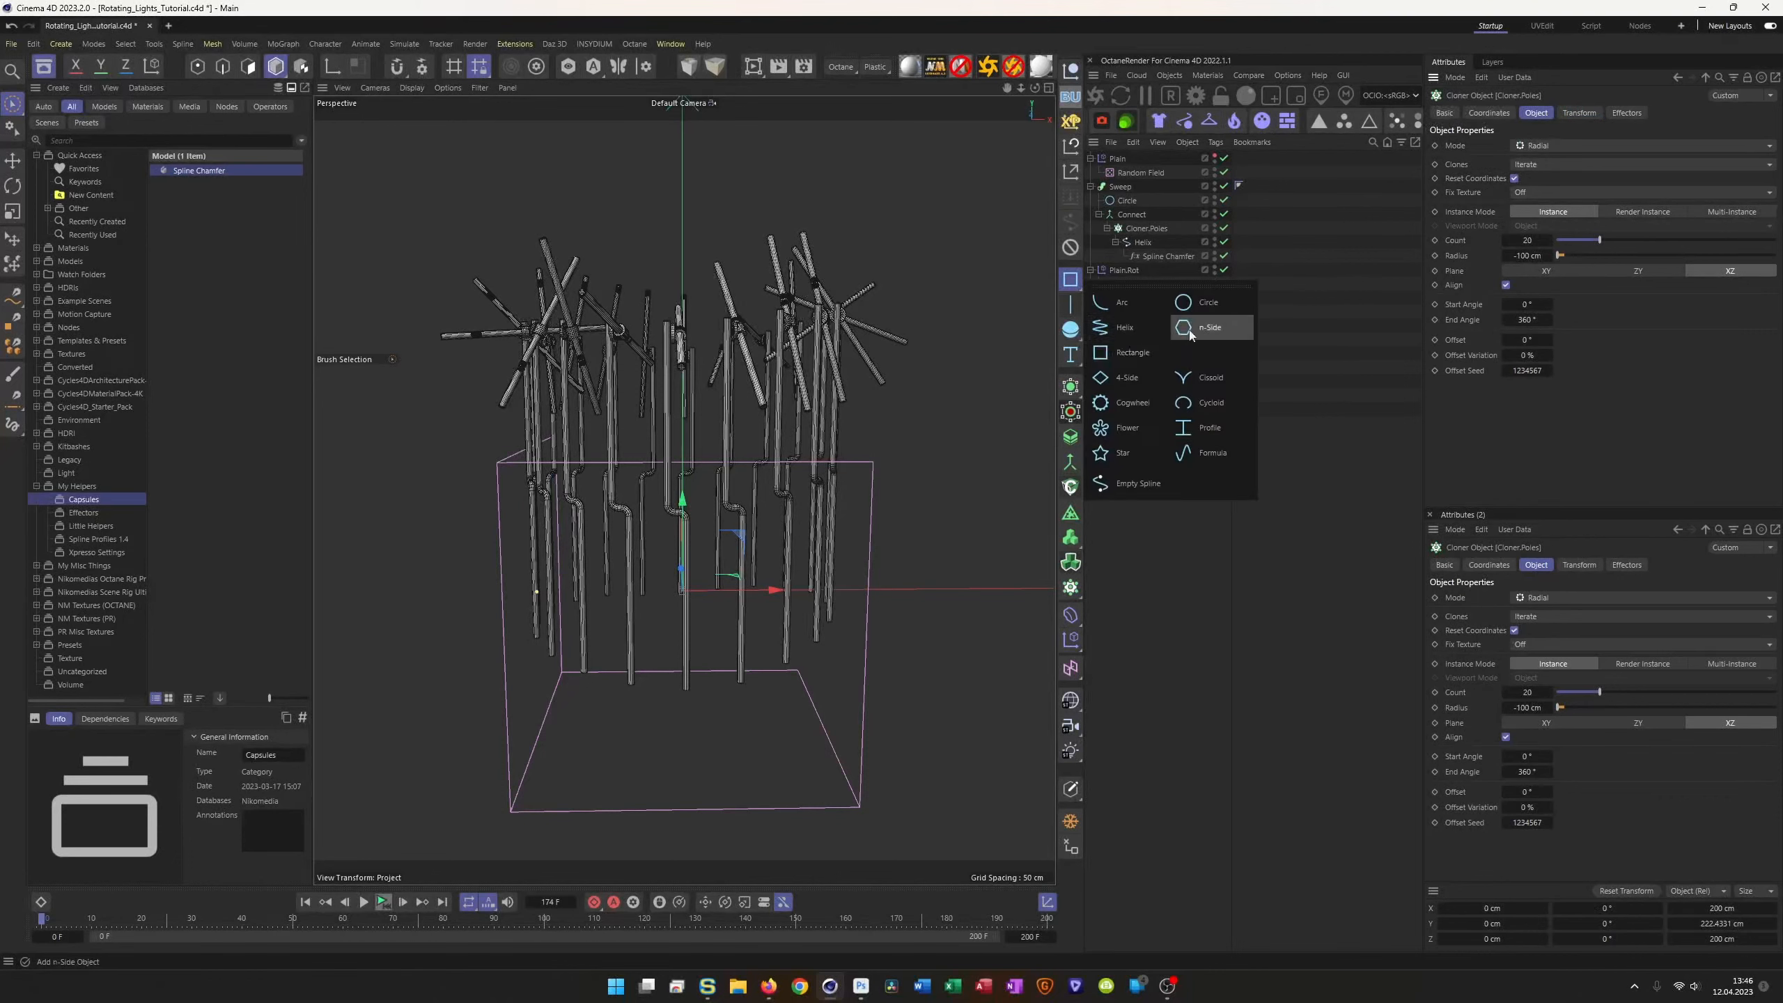
left_click(1220, 301)
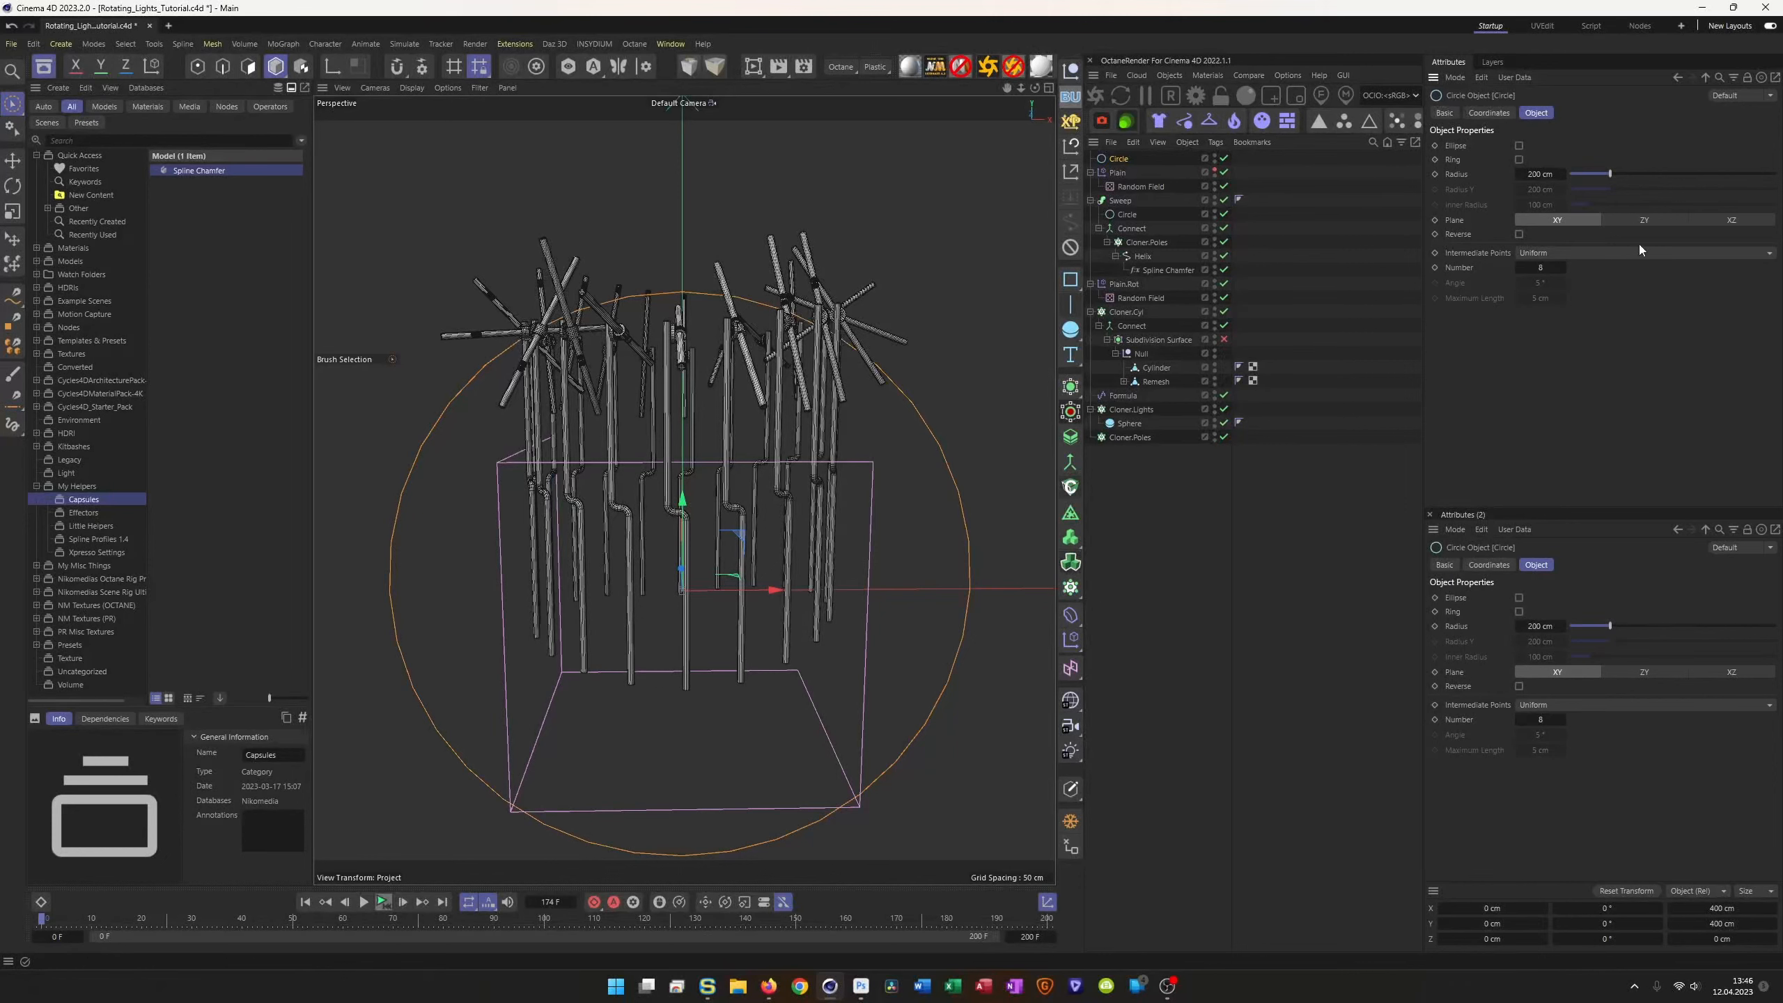
left_click(1733, 224)
left_click(1538, 175)
type("2.5")
key("Return")
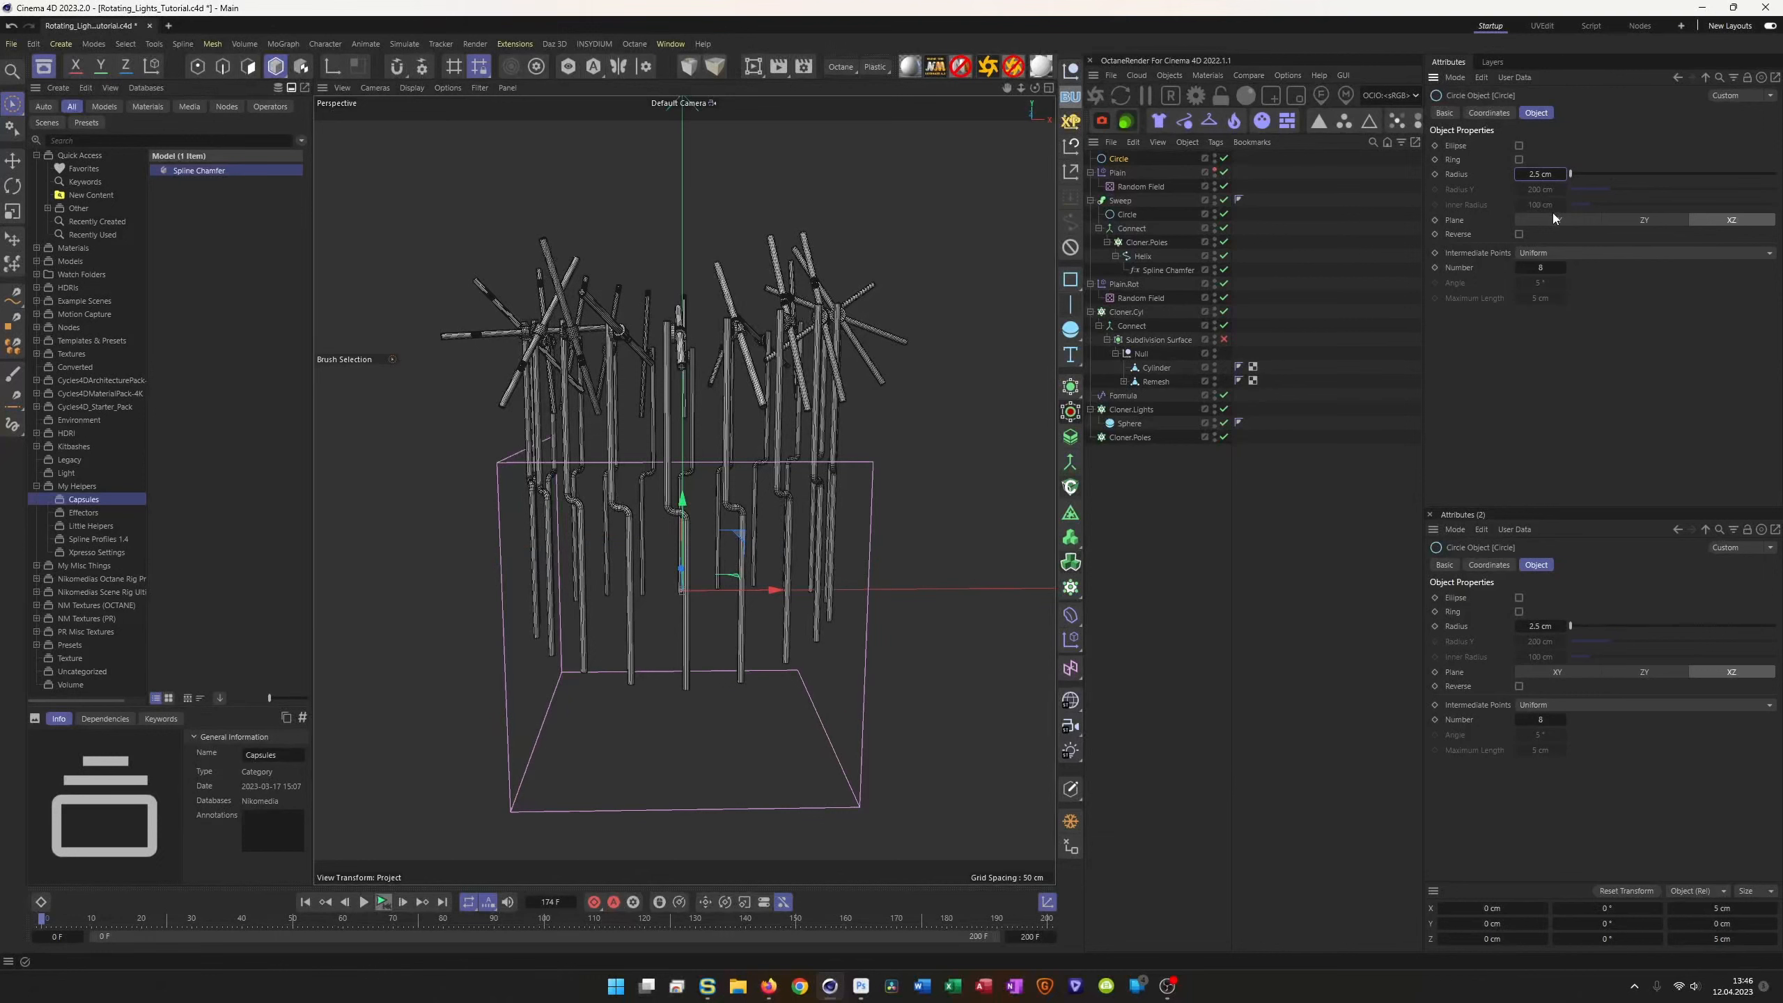
Step: Place the new circle under the duplicated Cloner.Poles and inspect the cloned circles around the poles
left_click_drag(1124, 160, 1134, 438)
scroll(805, 607, "up", 10)
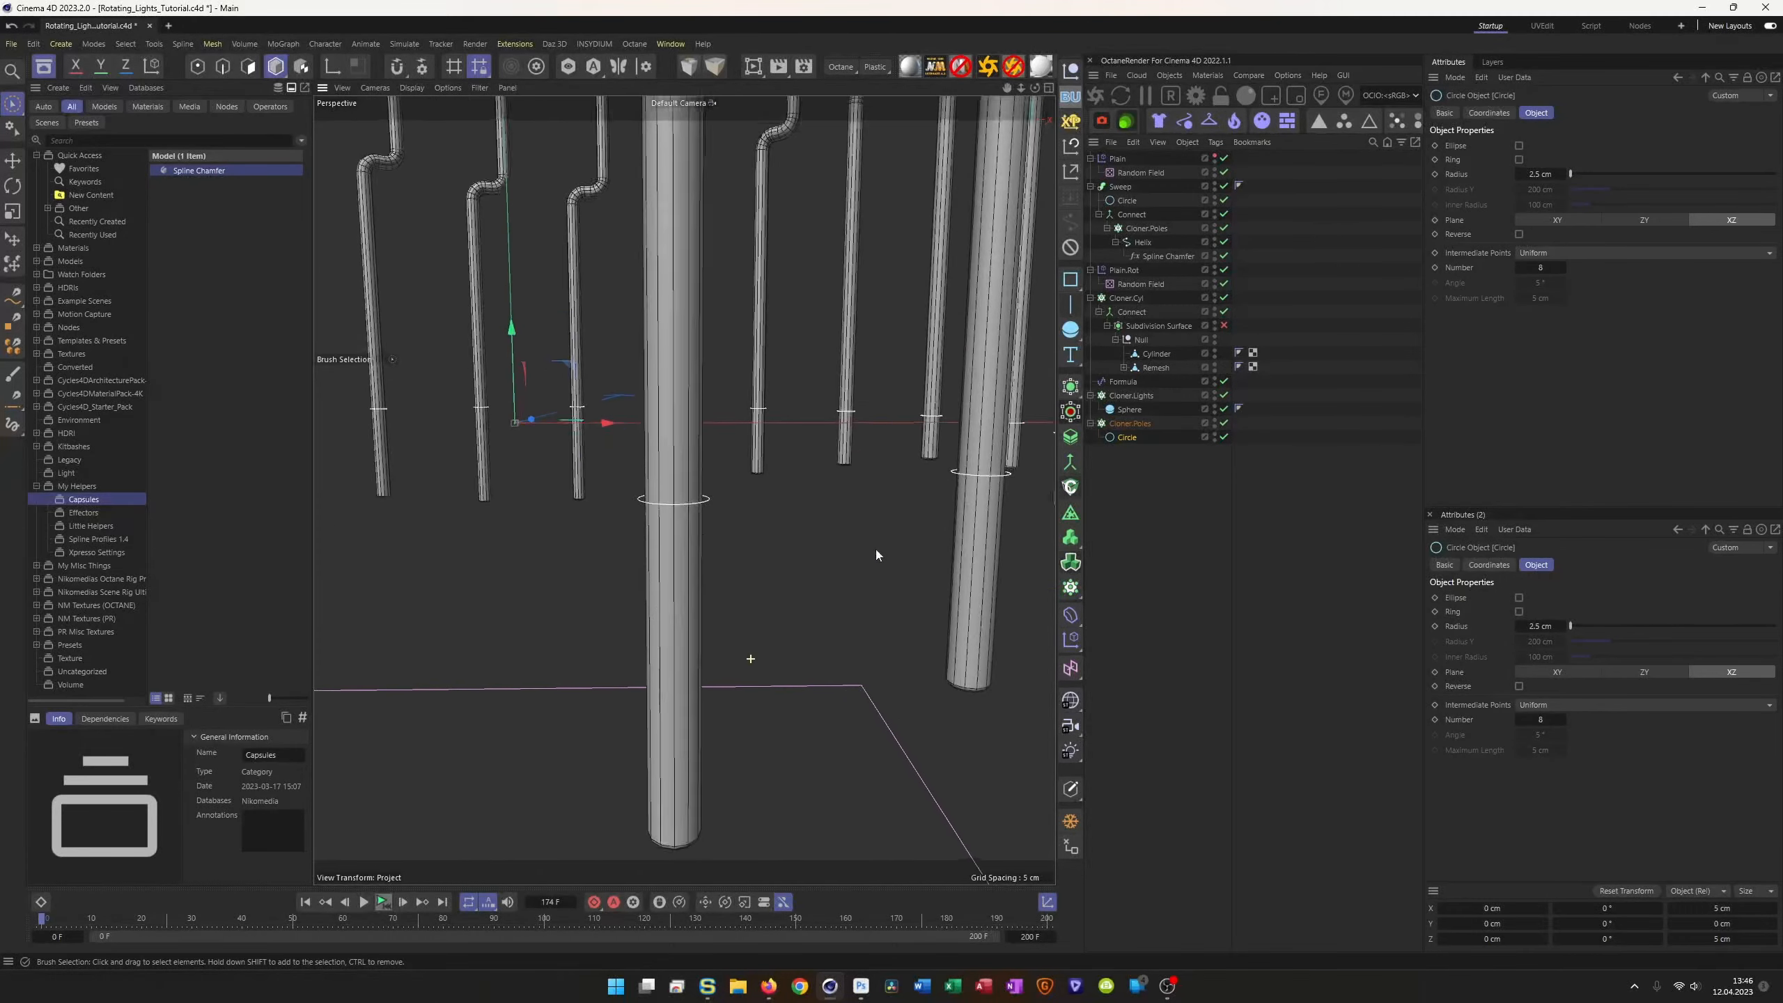
left_click_drag(676, 524, 685, 564, "alt")
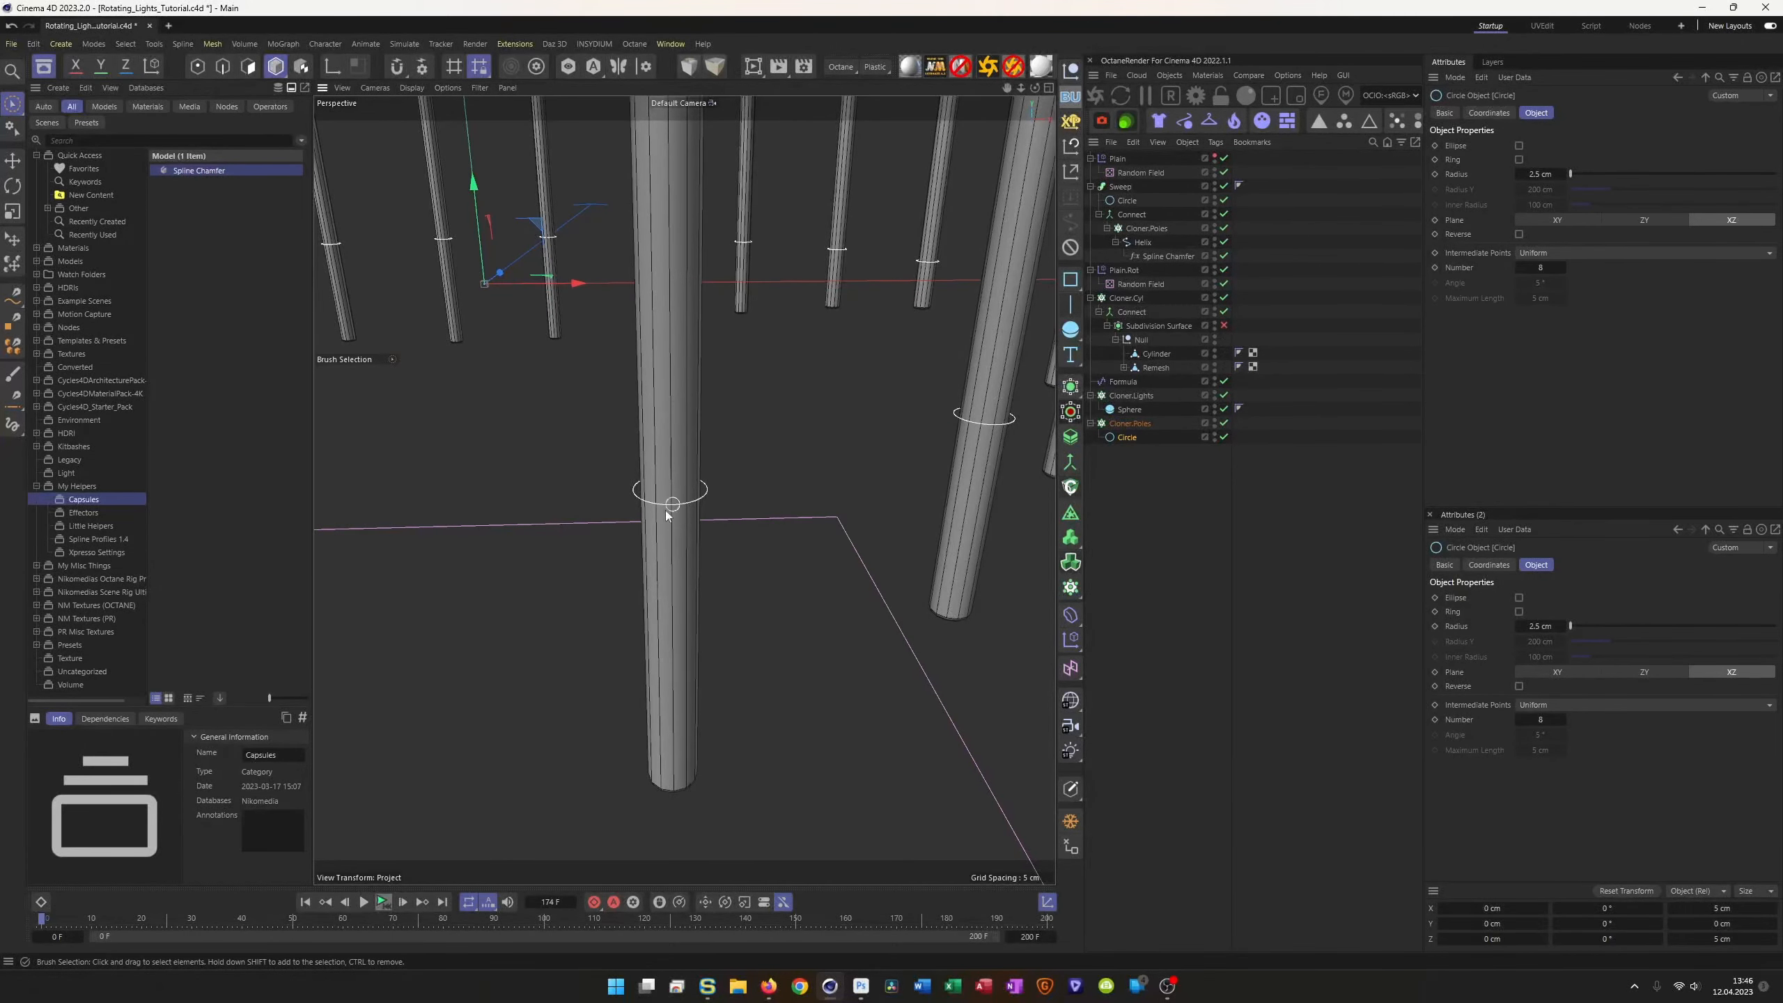
scroll(653, 489, "down", 10)
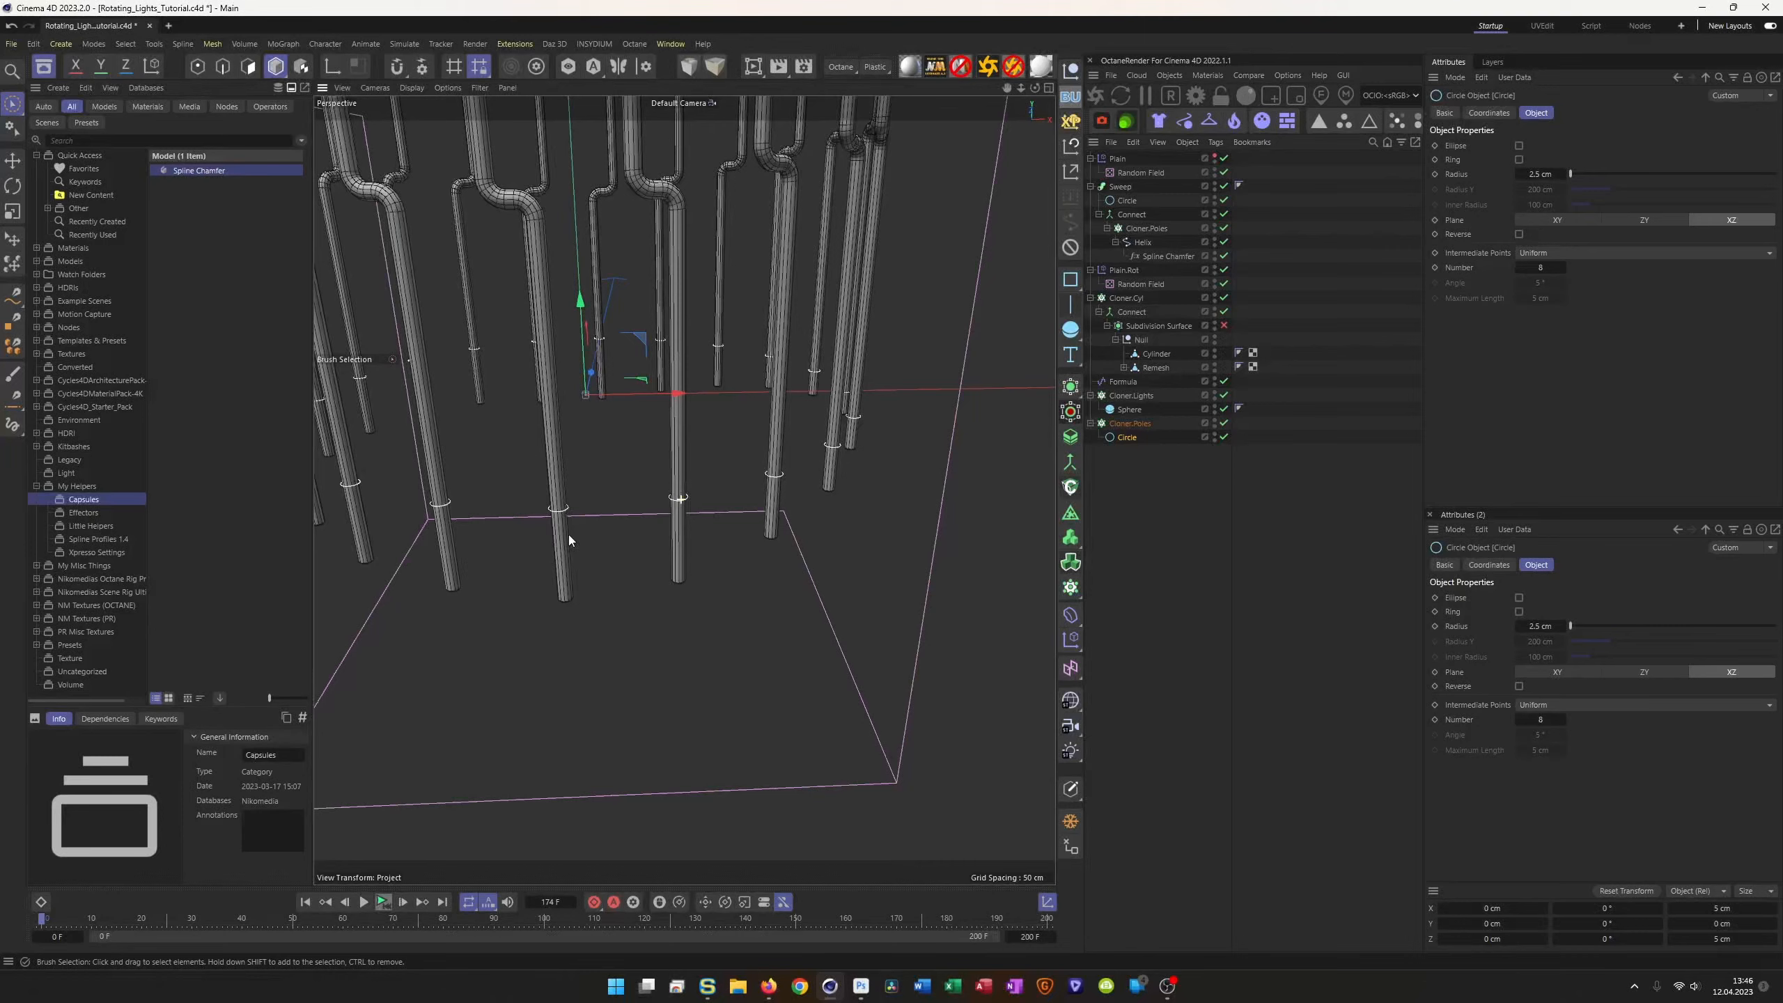
left_click_drag(643, 551, 664, 562, "alt")
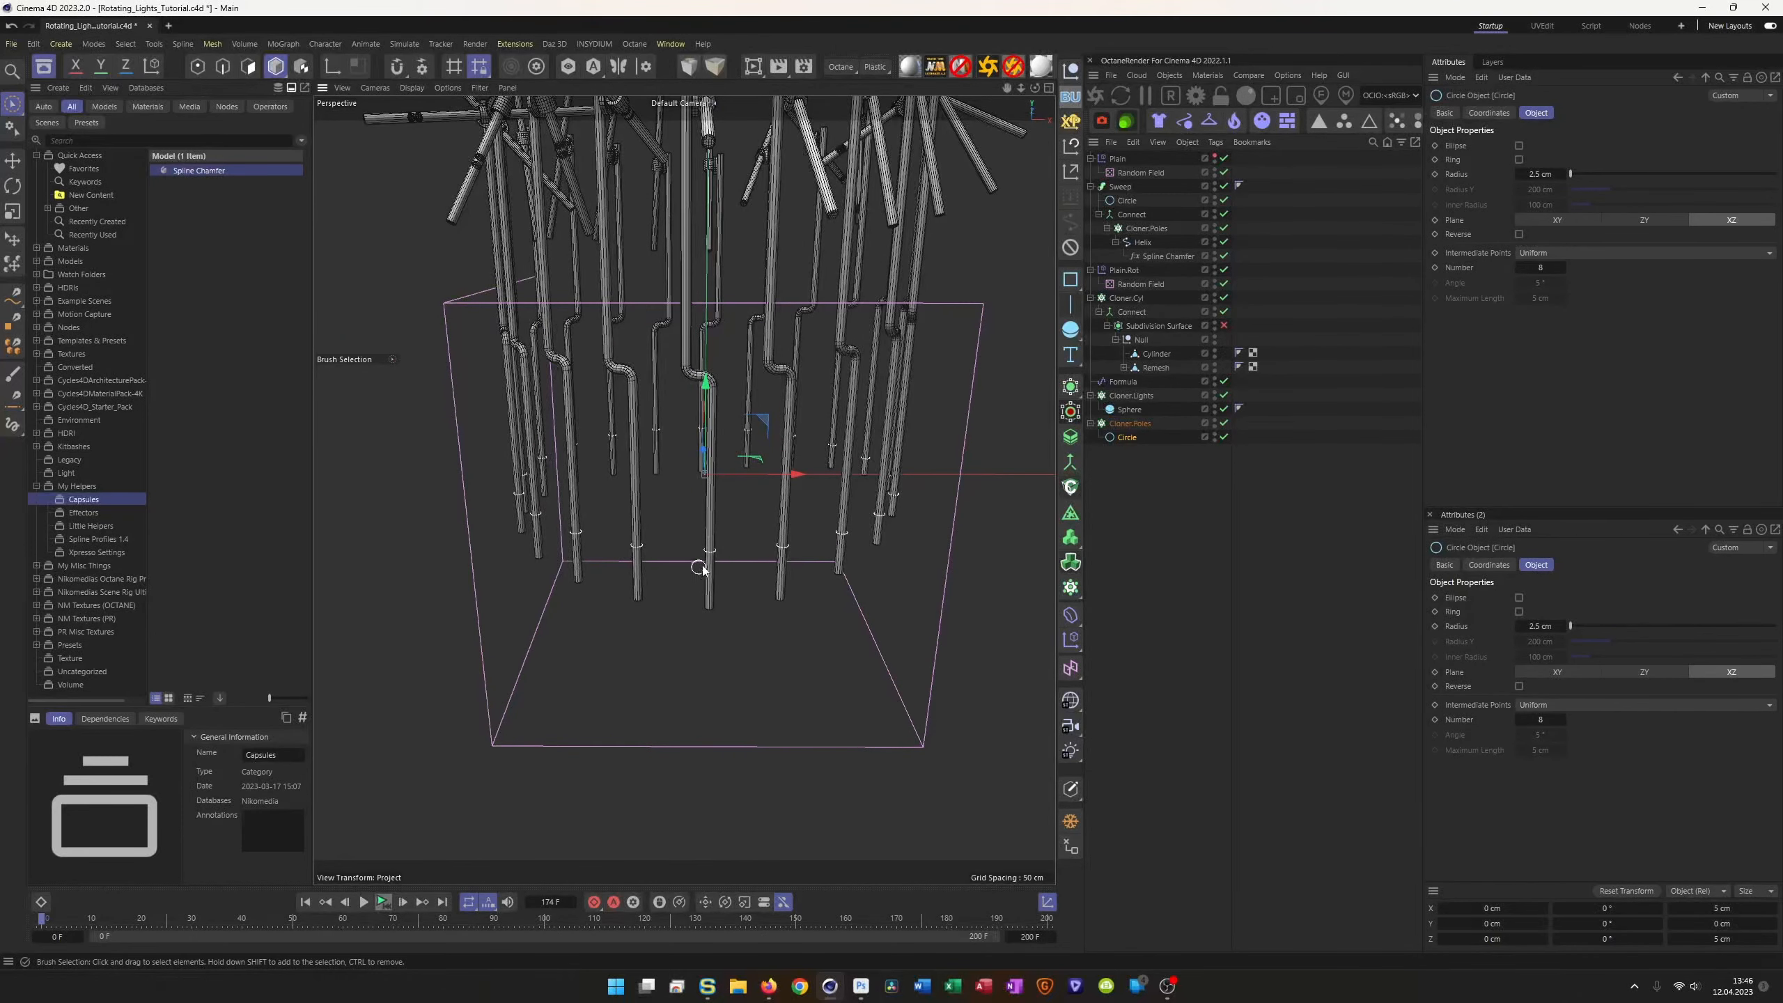
Step: Hide the Plain.Rot and Formula effectors in the viewport and save the project
key("ctrl+s")
left_click(1215, 268)
left_click(1216, 270)
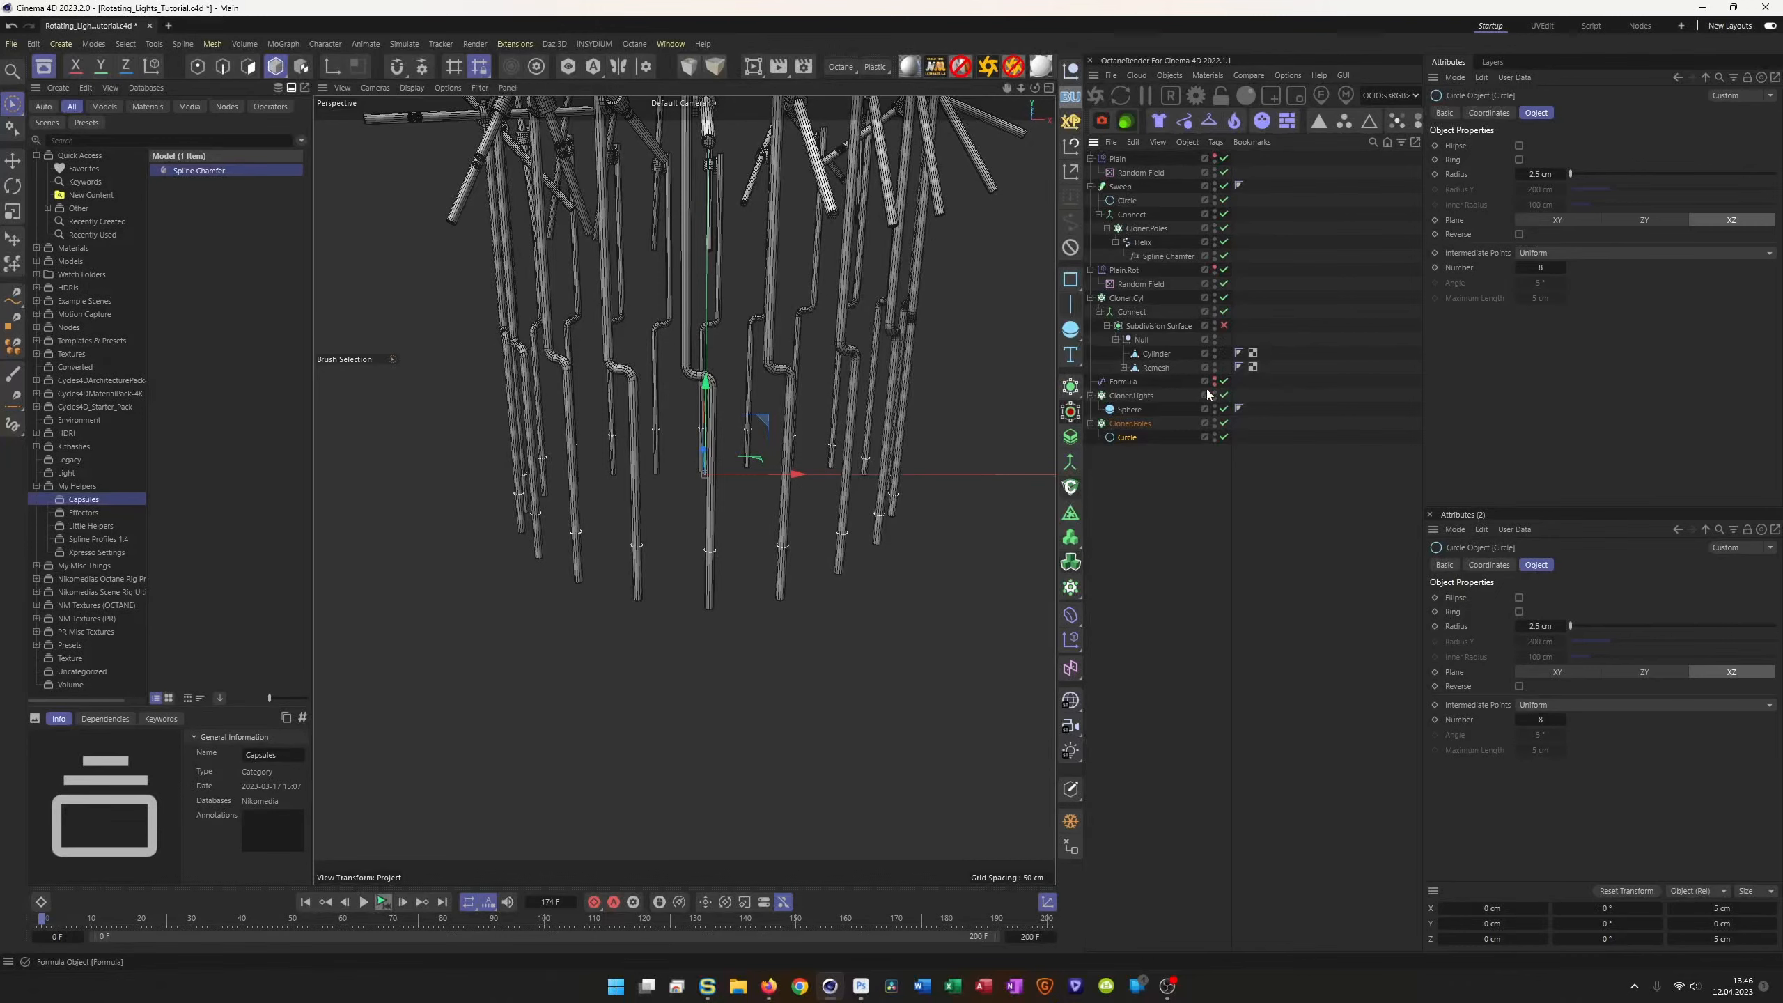
Step: Save the scene and add a circle spline in the XZ plane at the end of the object hierarchy
key("ctrl+s")
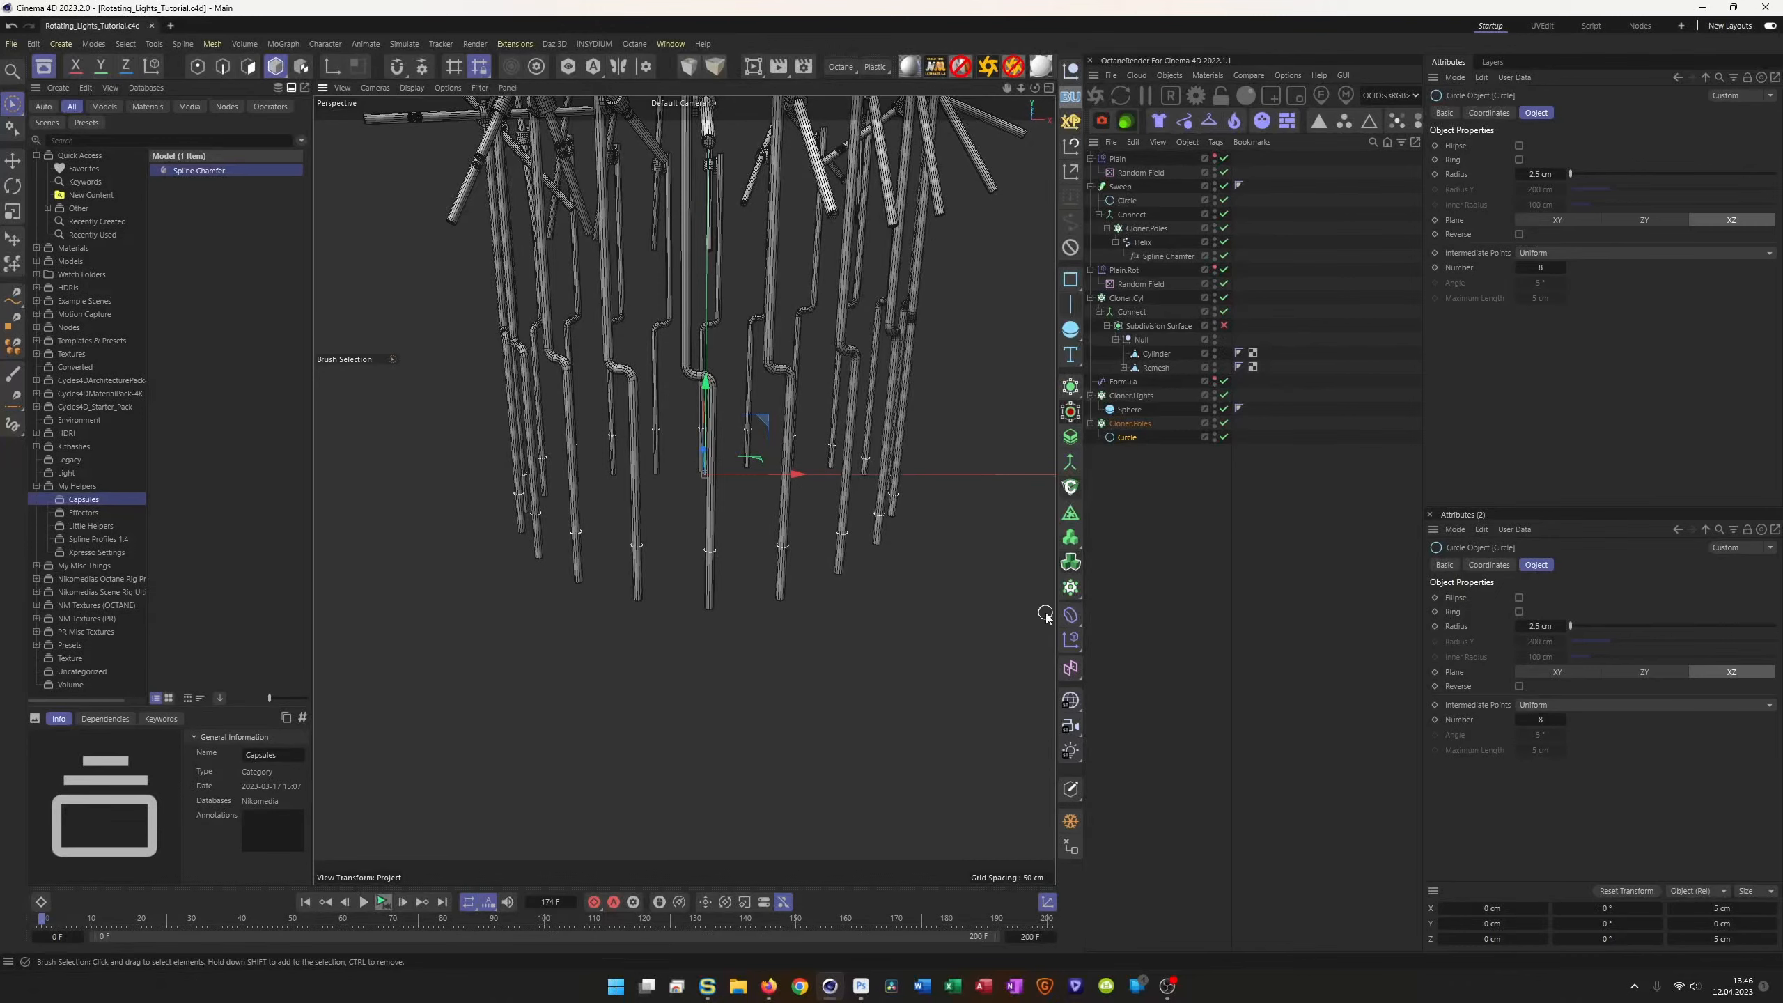
scroll(637, 655, "down", 3)
left_click_drag(633, 657, 656, 649, "alt")
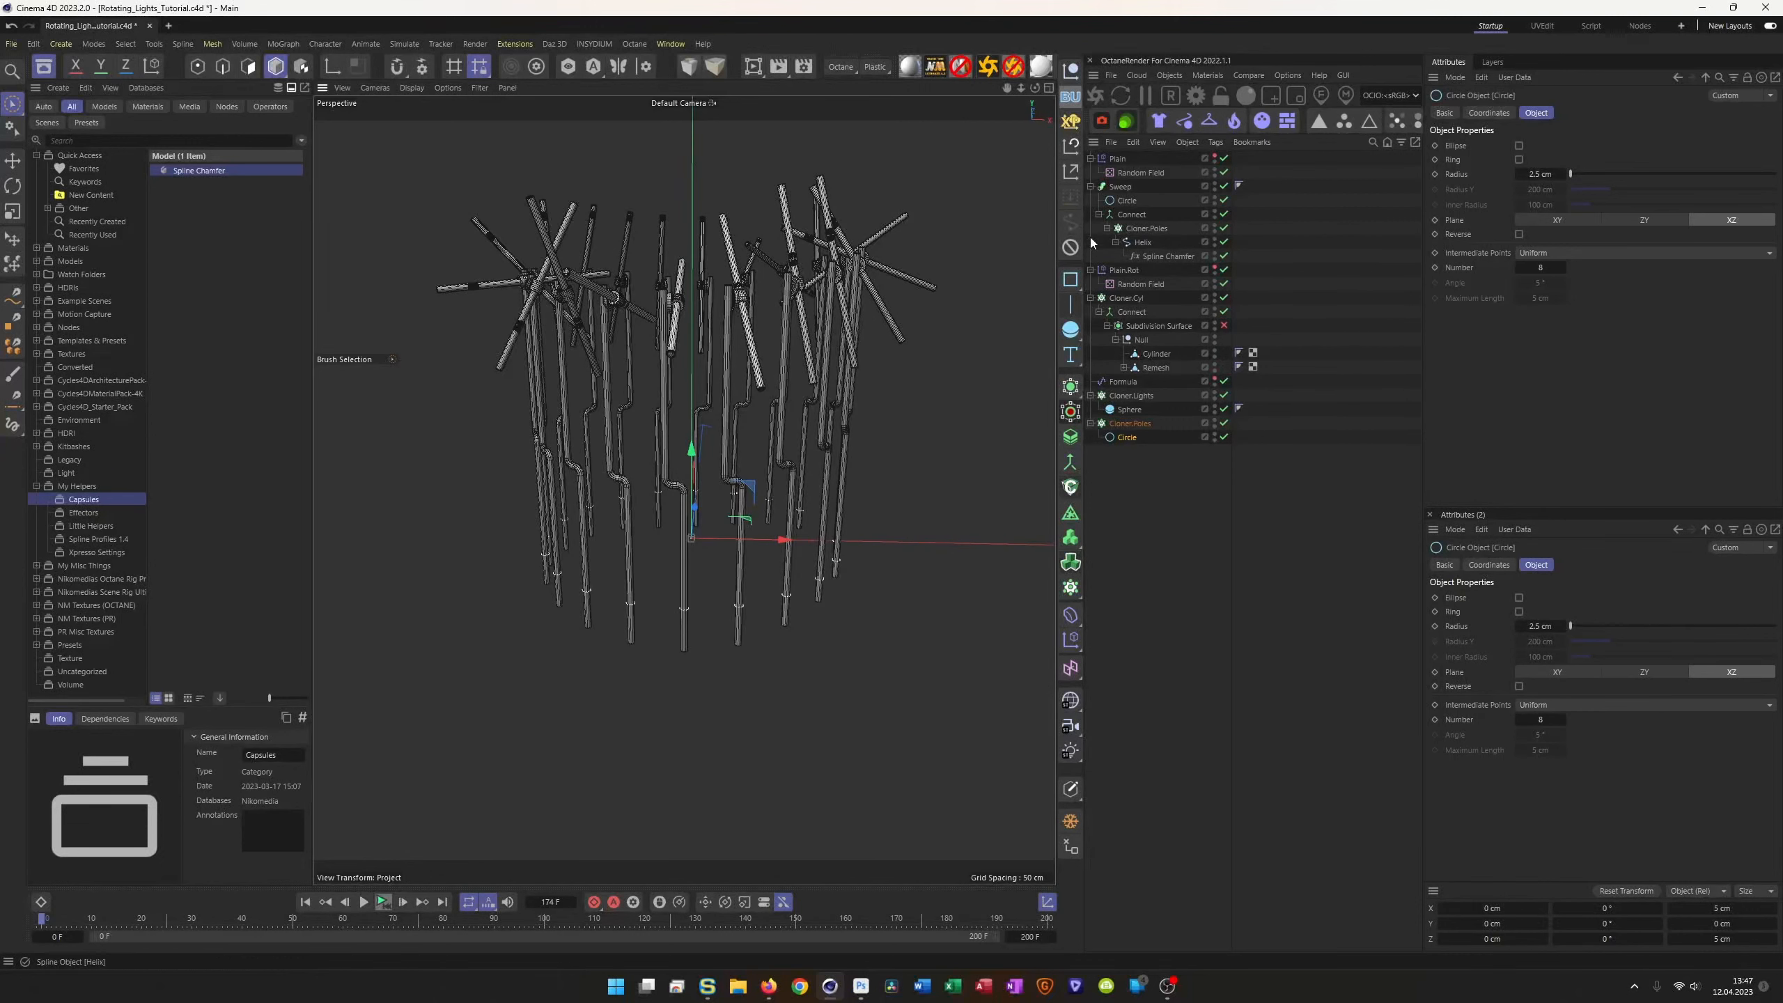
left_click_drag(1070, 279, 1137, 294)
left_click(1743, 224)
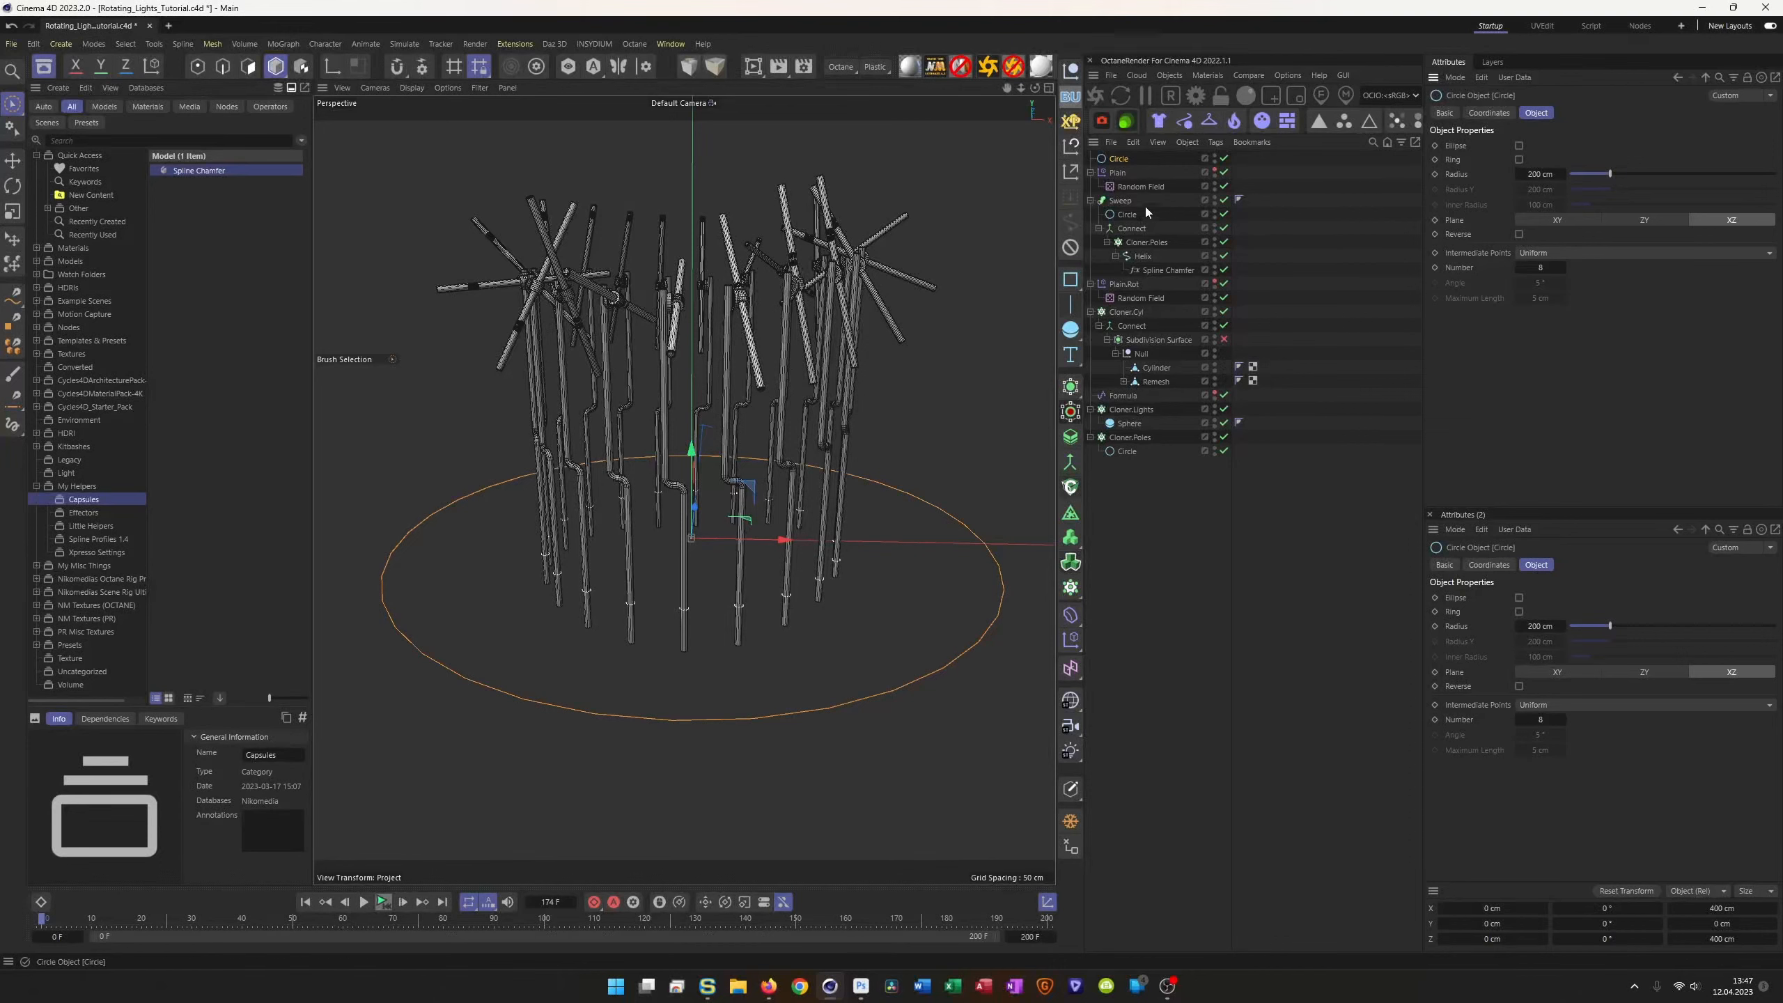
left_click_drag(1118, 160, 1117, 541)
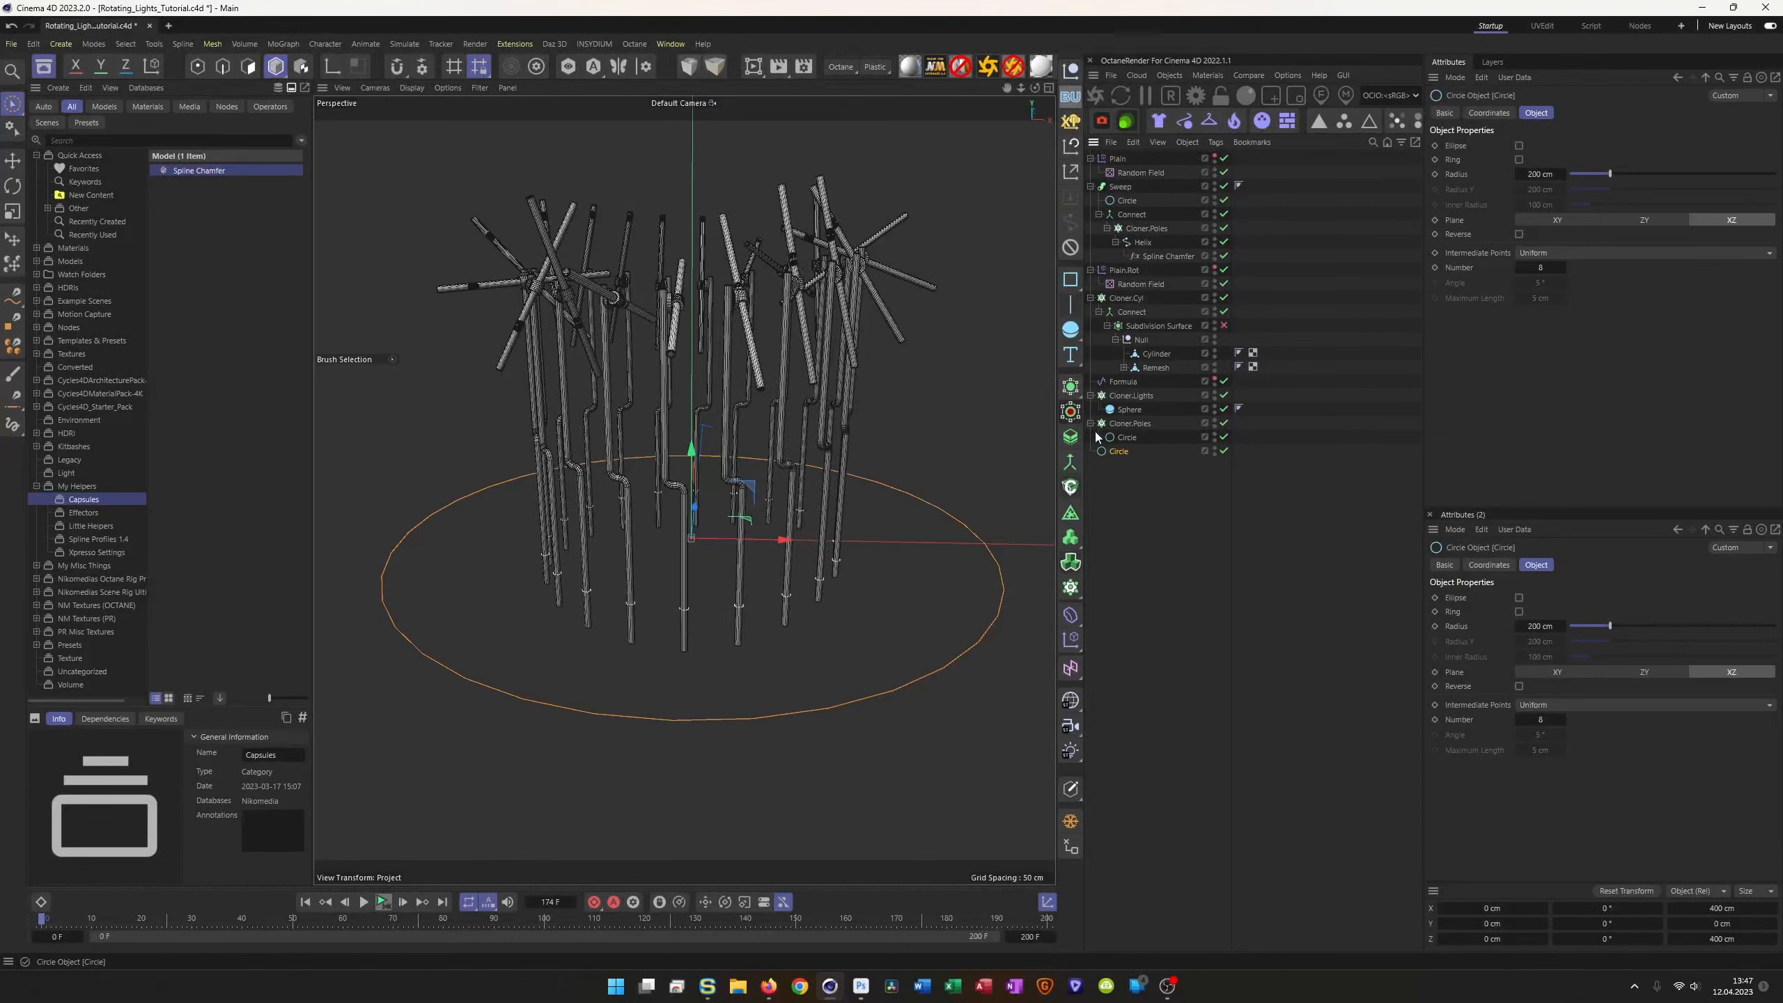
Step: Wrap the standalone cloner holding the small 2.5 cm circle in a Connect object and collapse its hierarchy
left_click(1092, 424)
left_click(1129, 425)
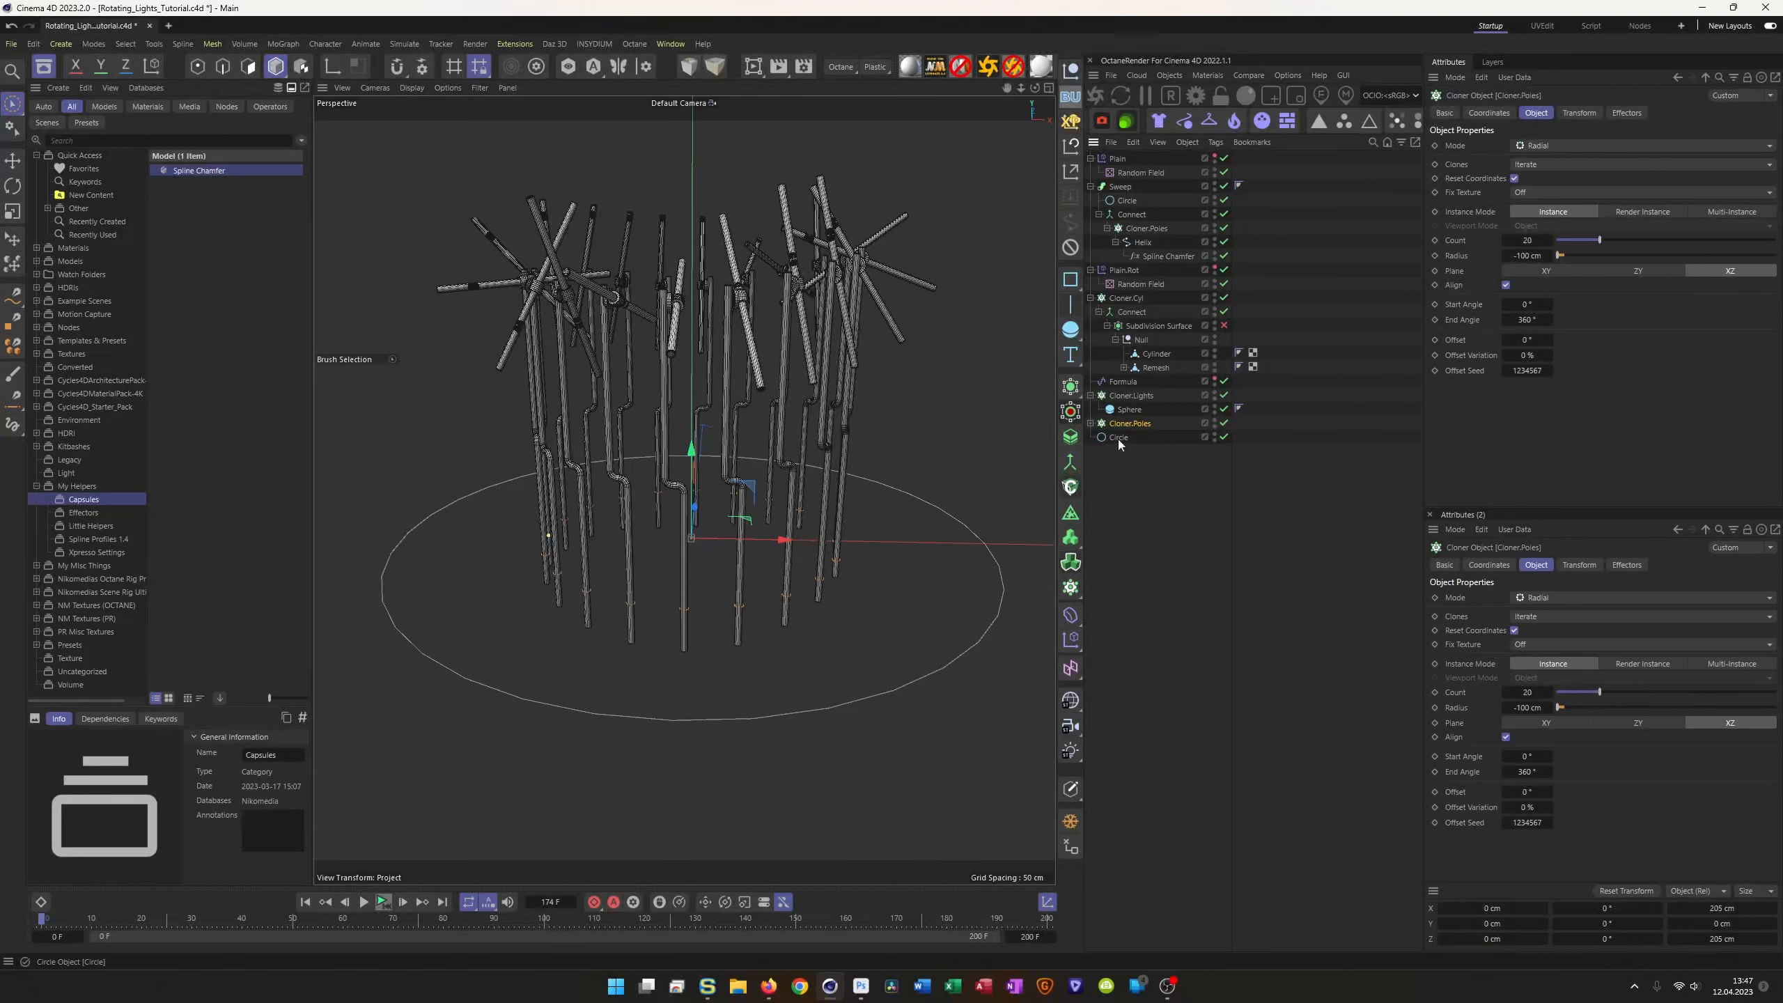
left_click(1071, 463, "alt")
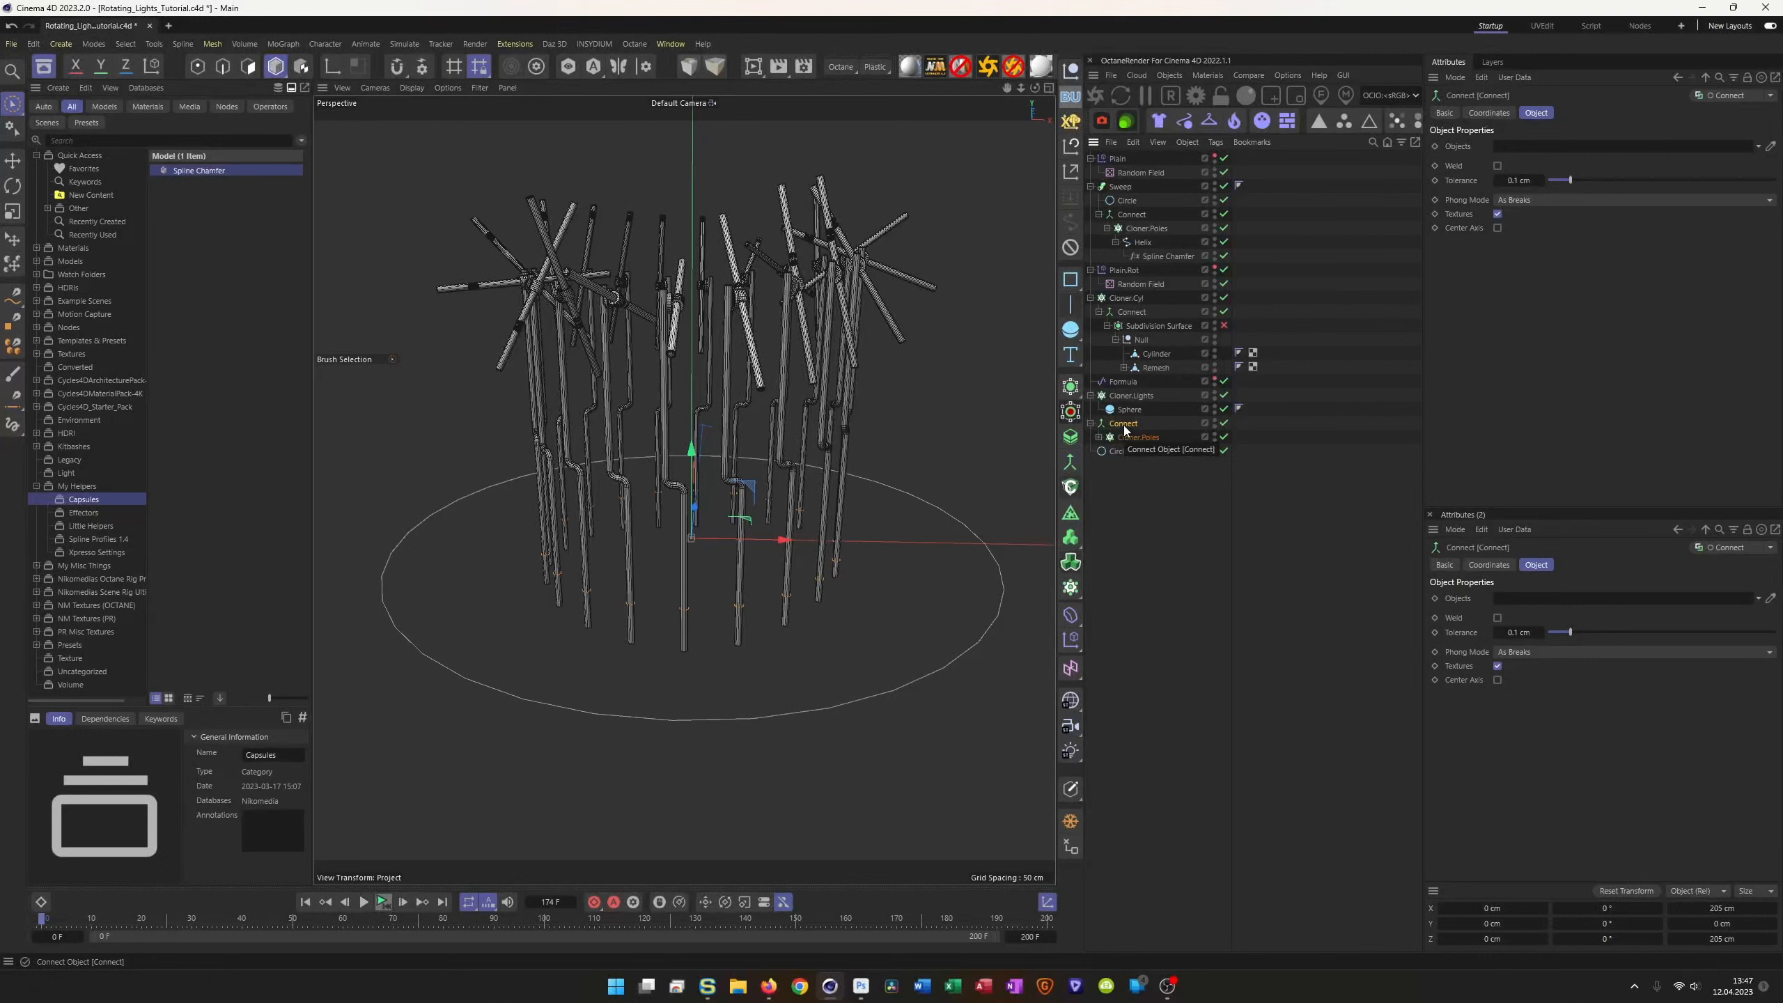
left_click(1091, 424)
Step: Put the Connect object inside a new Spline Mask and add the large circle as its second child
left_click(1071, 387)
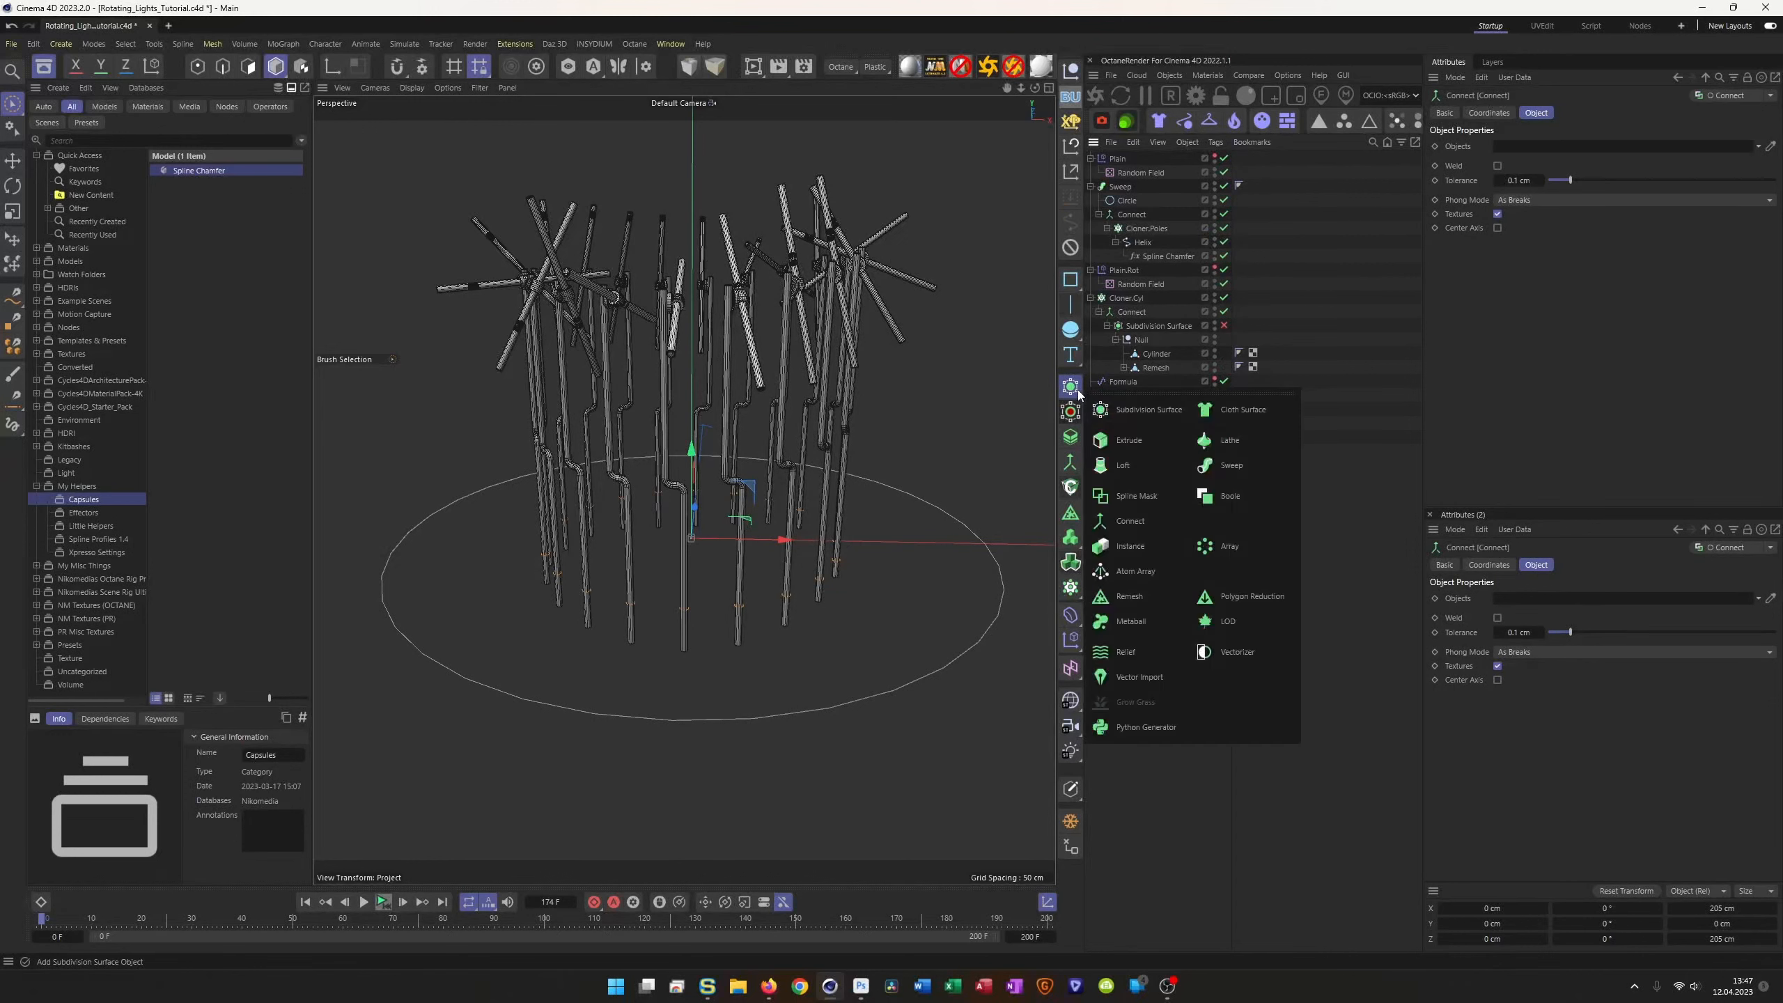
left_click(1139, 496, "alt")
left_click_drag(1117, 451, 1139, 443)
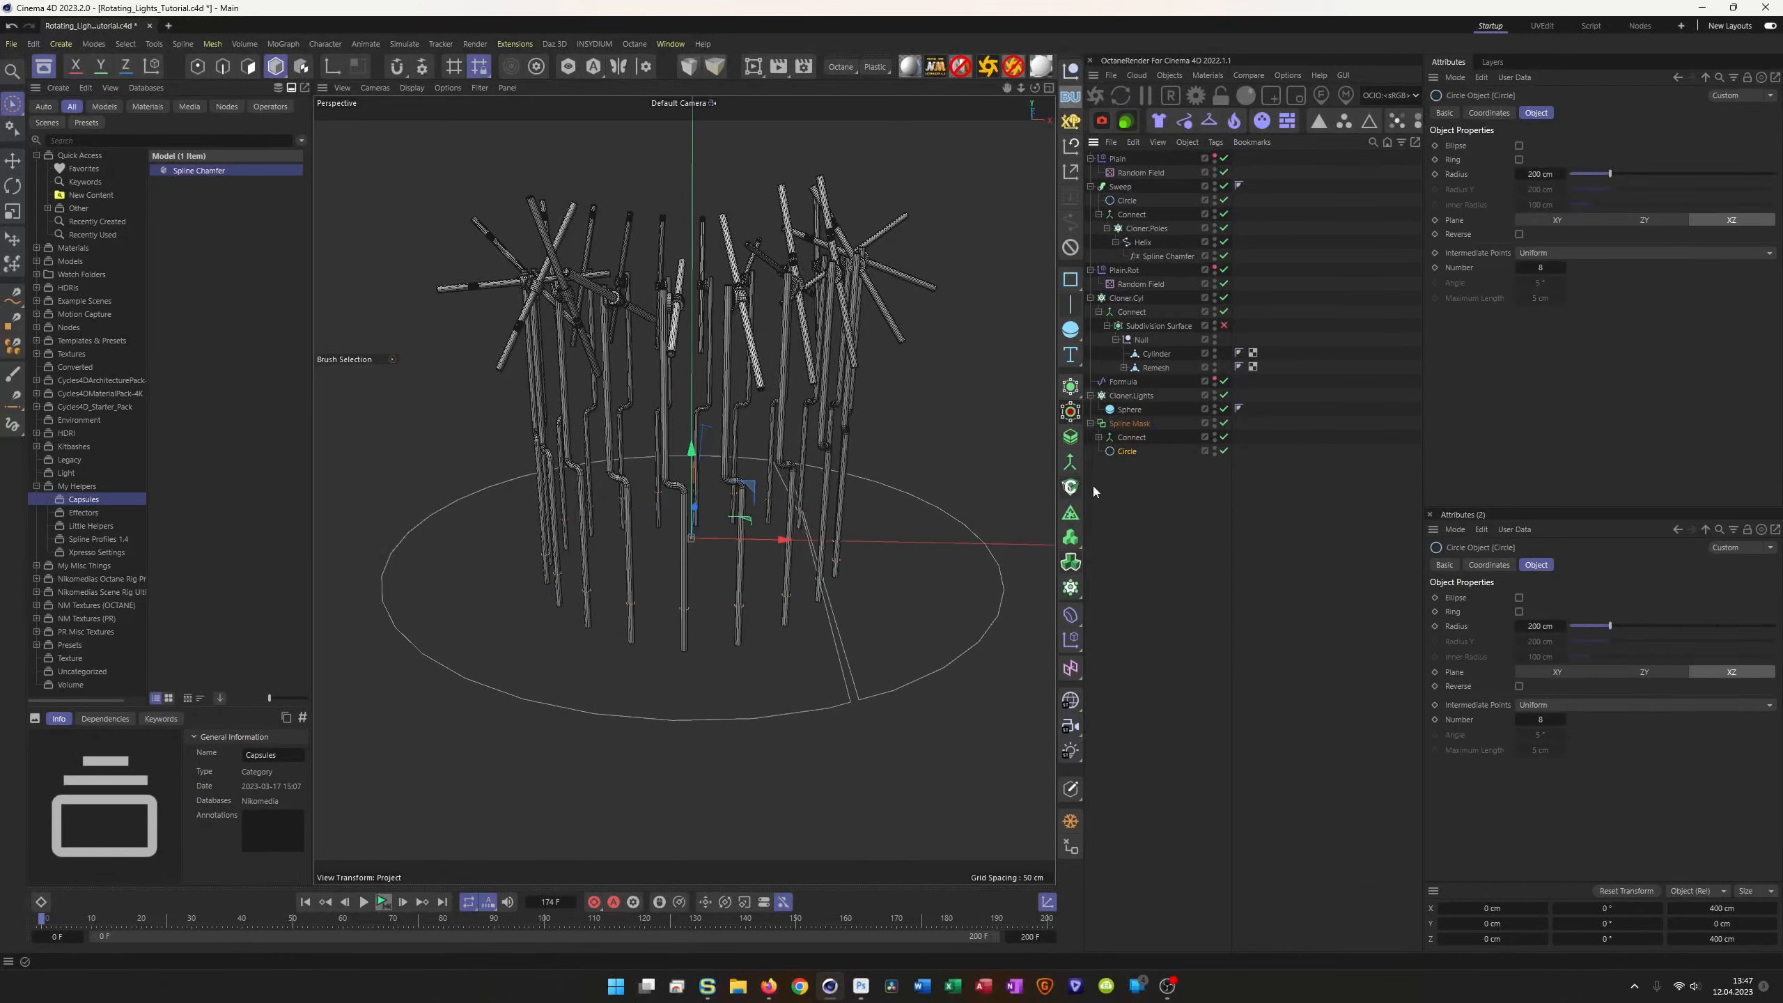
scroll(892, 537, "up", 3)
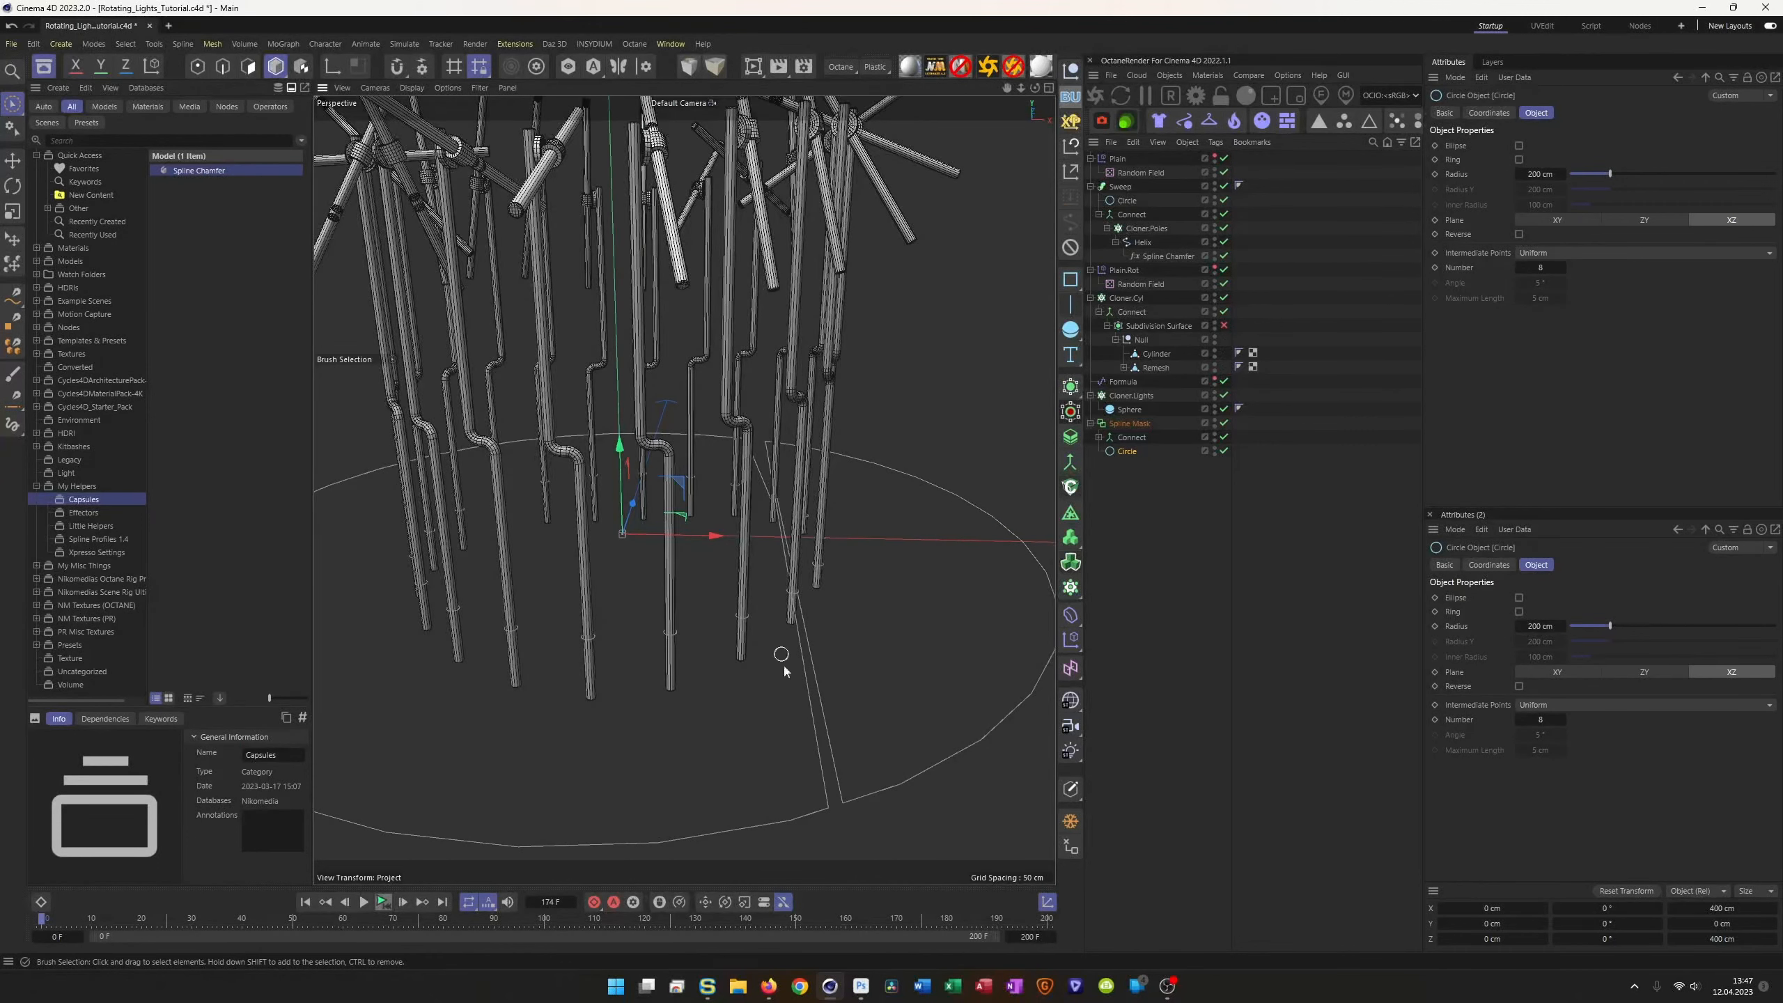
Step: Set the Spline Mask's axis to XZ (Along Y) and its mode to Or
left_click(1132, 423)
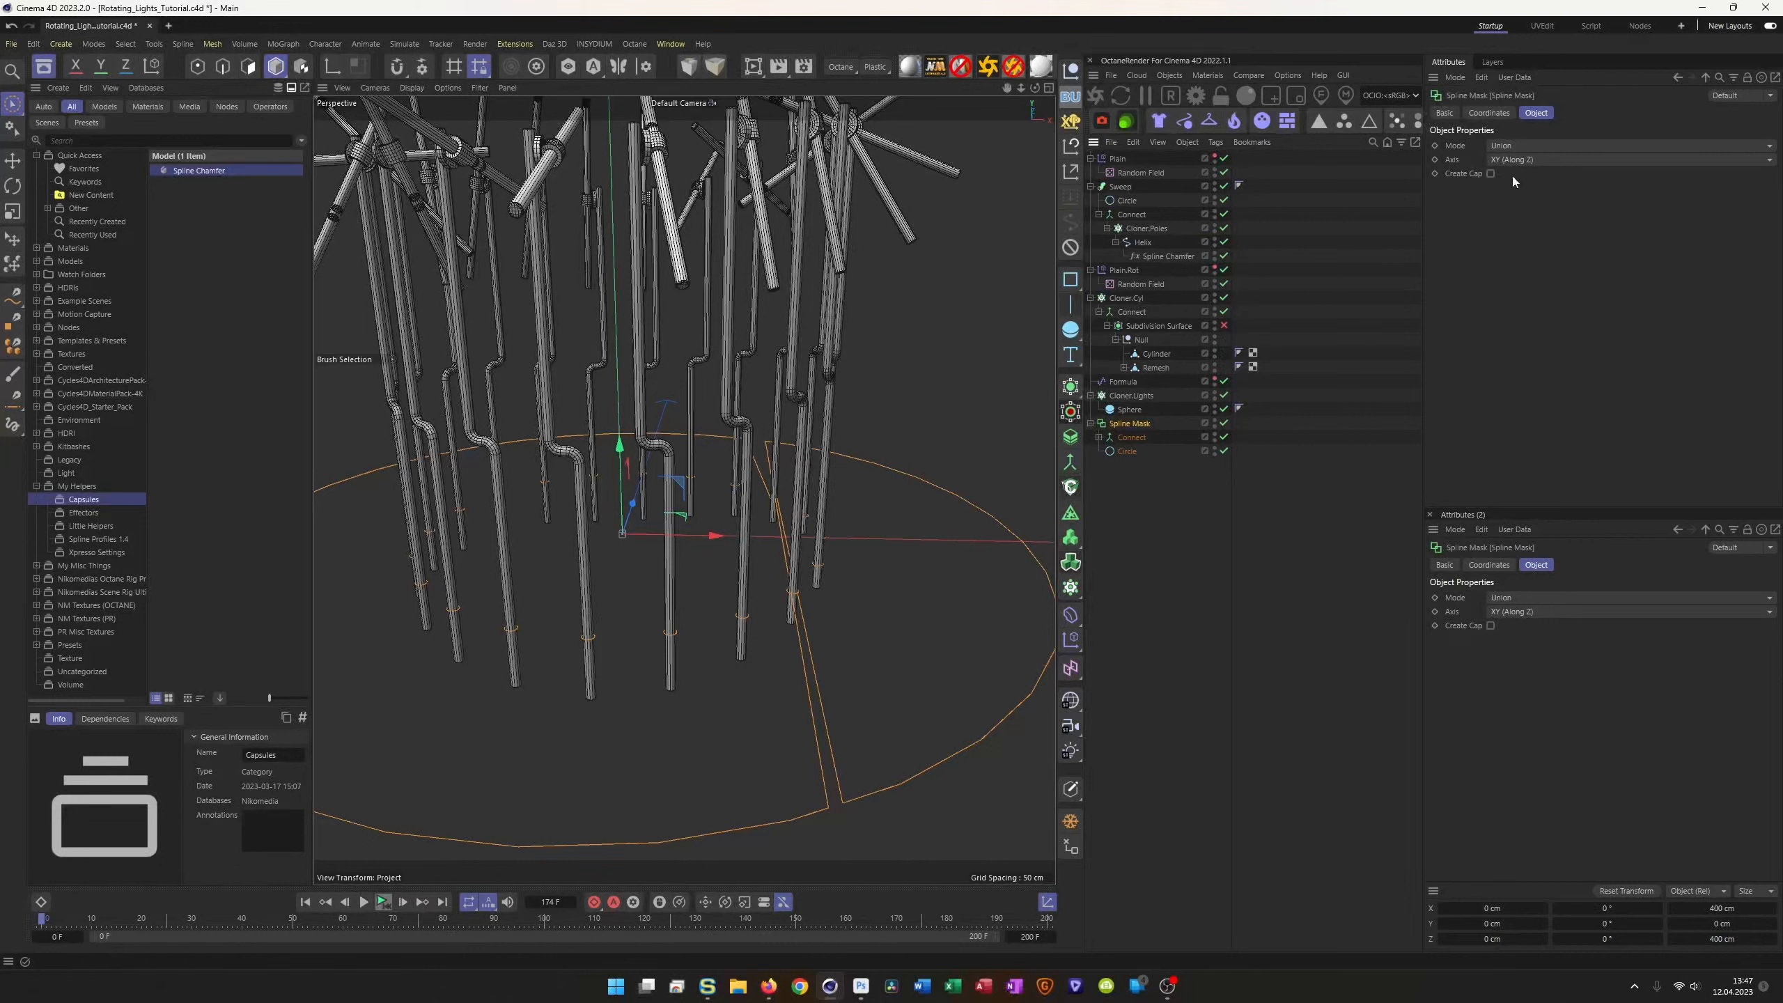
left_click(1531, 161)
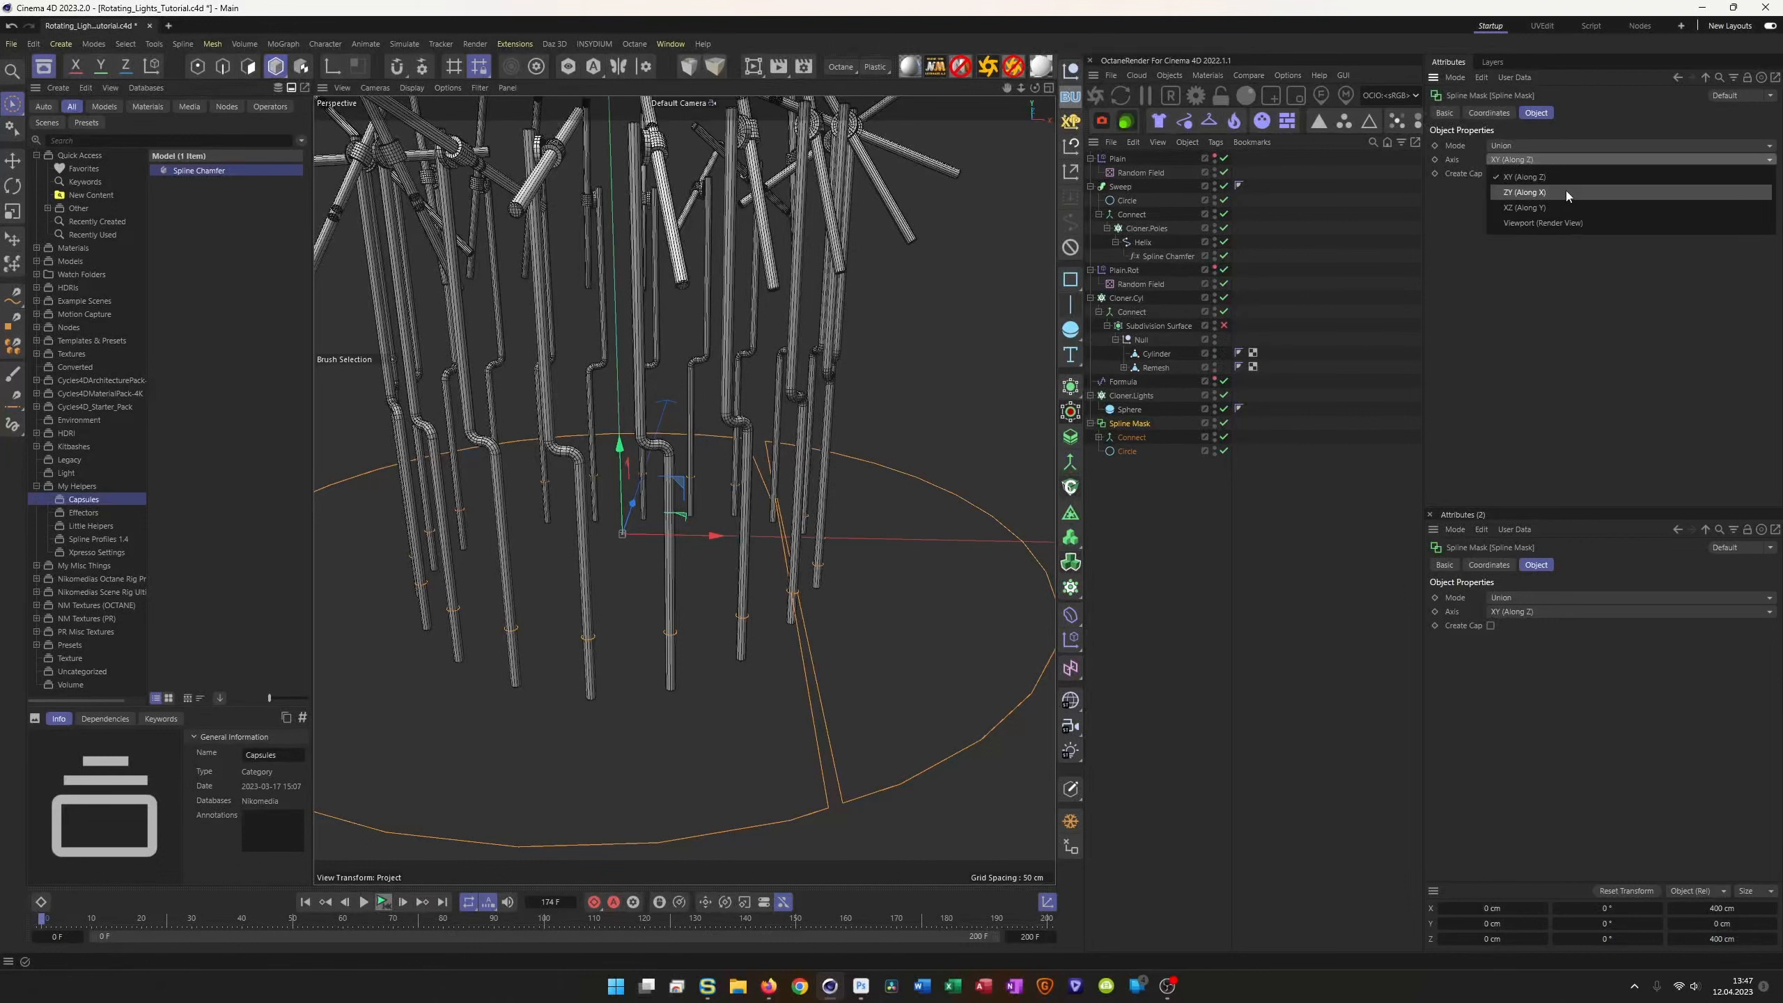
left_click(1559, 211)
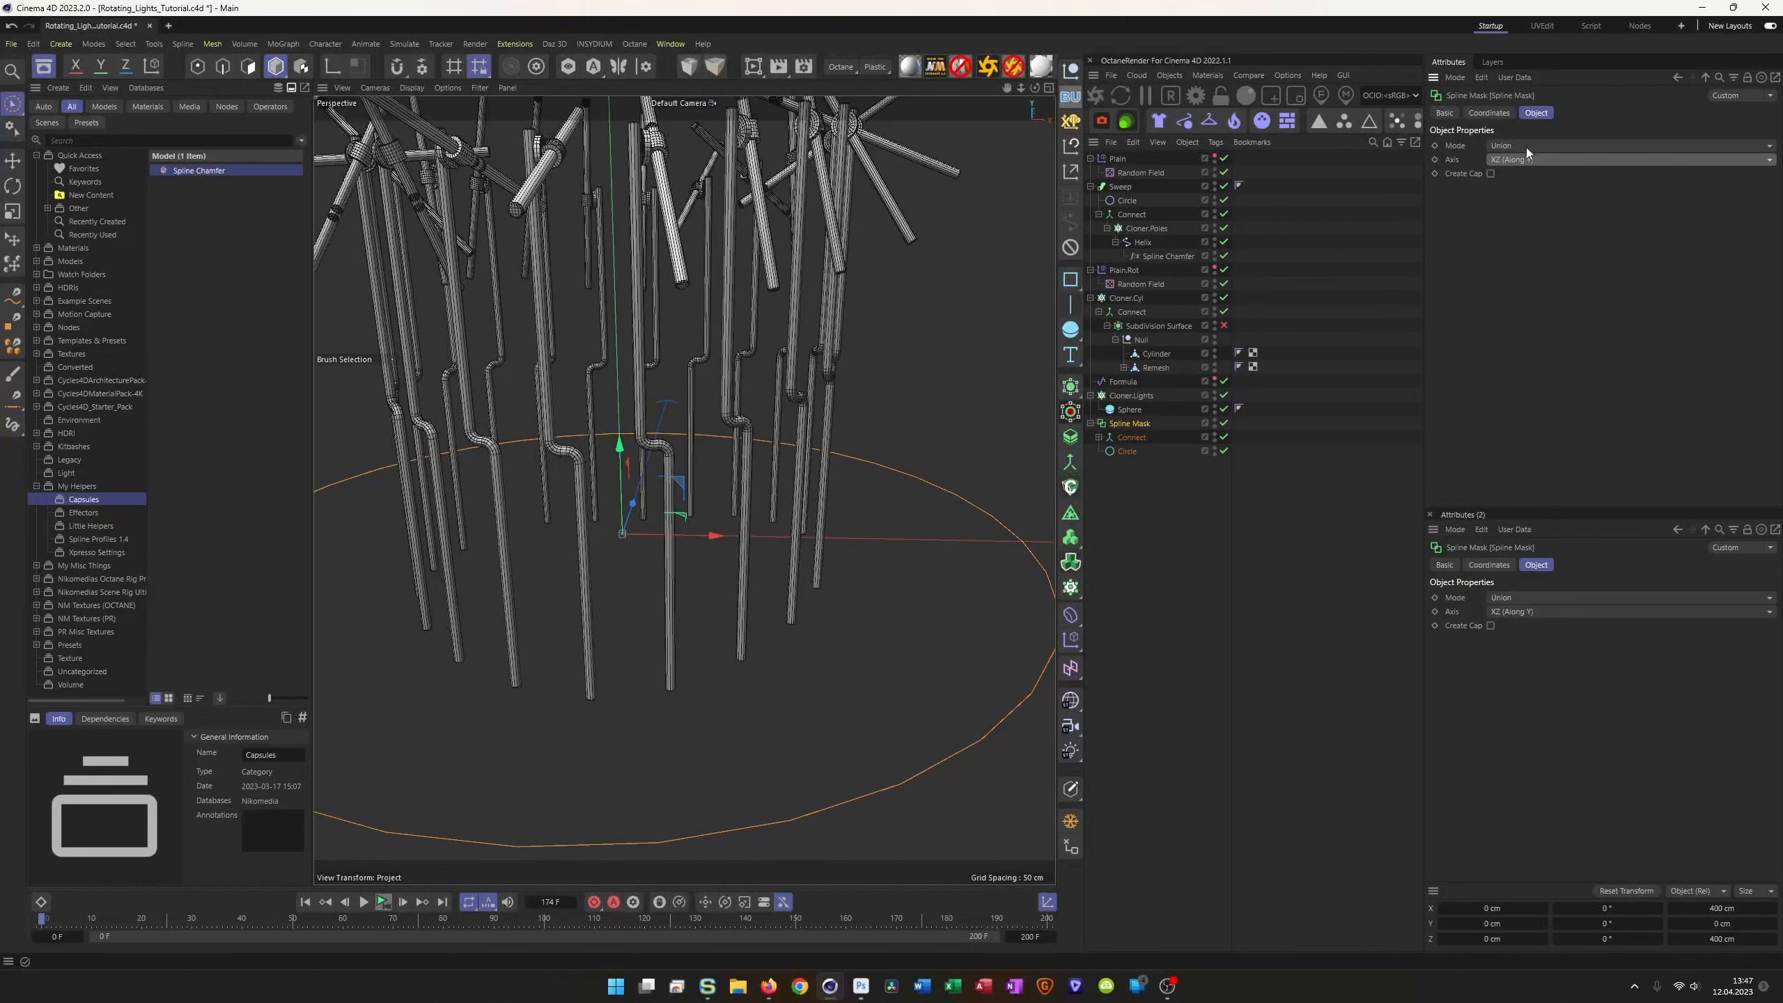
left_click(1527, 148)
left_click(1544, 220)
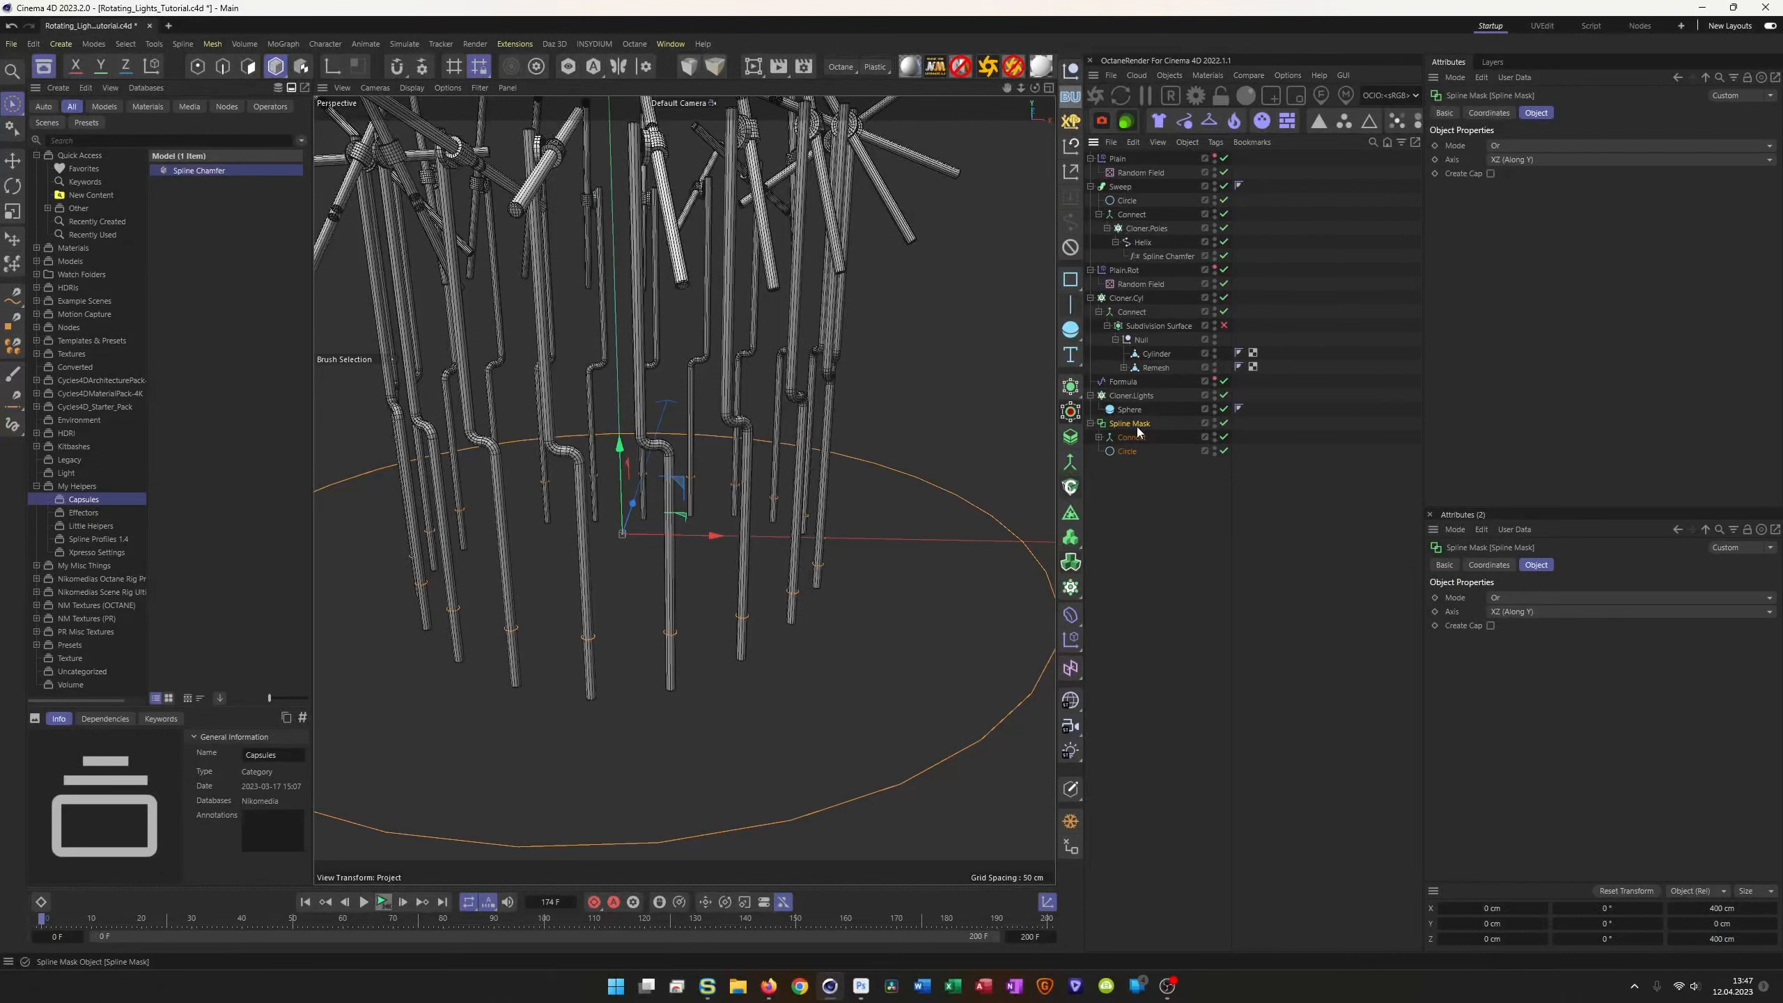
Step: Place the Spline Mask inside an Extrude to create a solid ground disc, and inspect it around the poles
left_click(1070, 388)
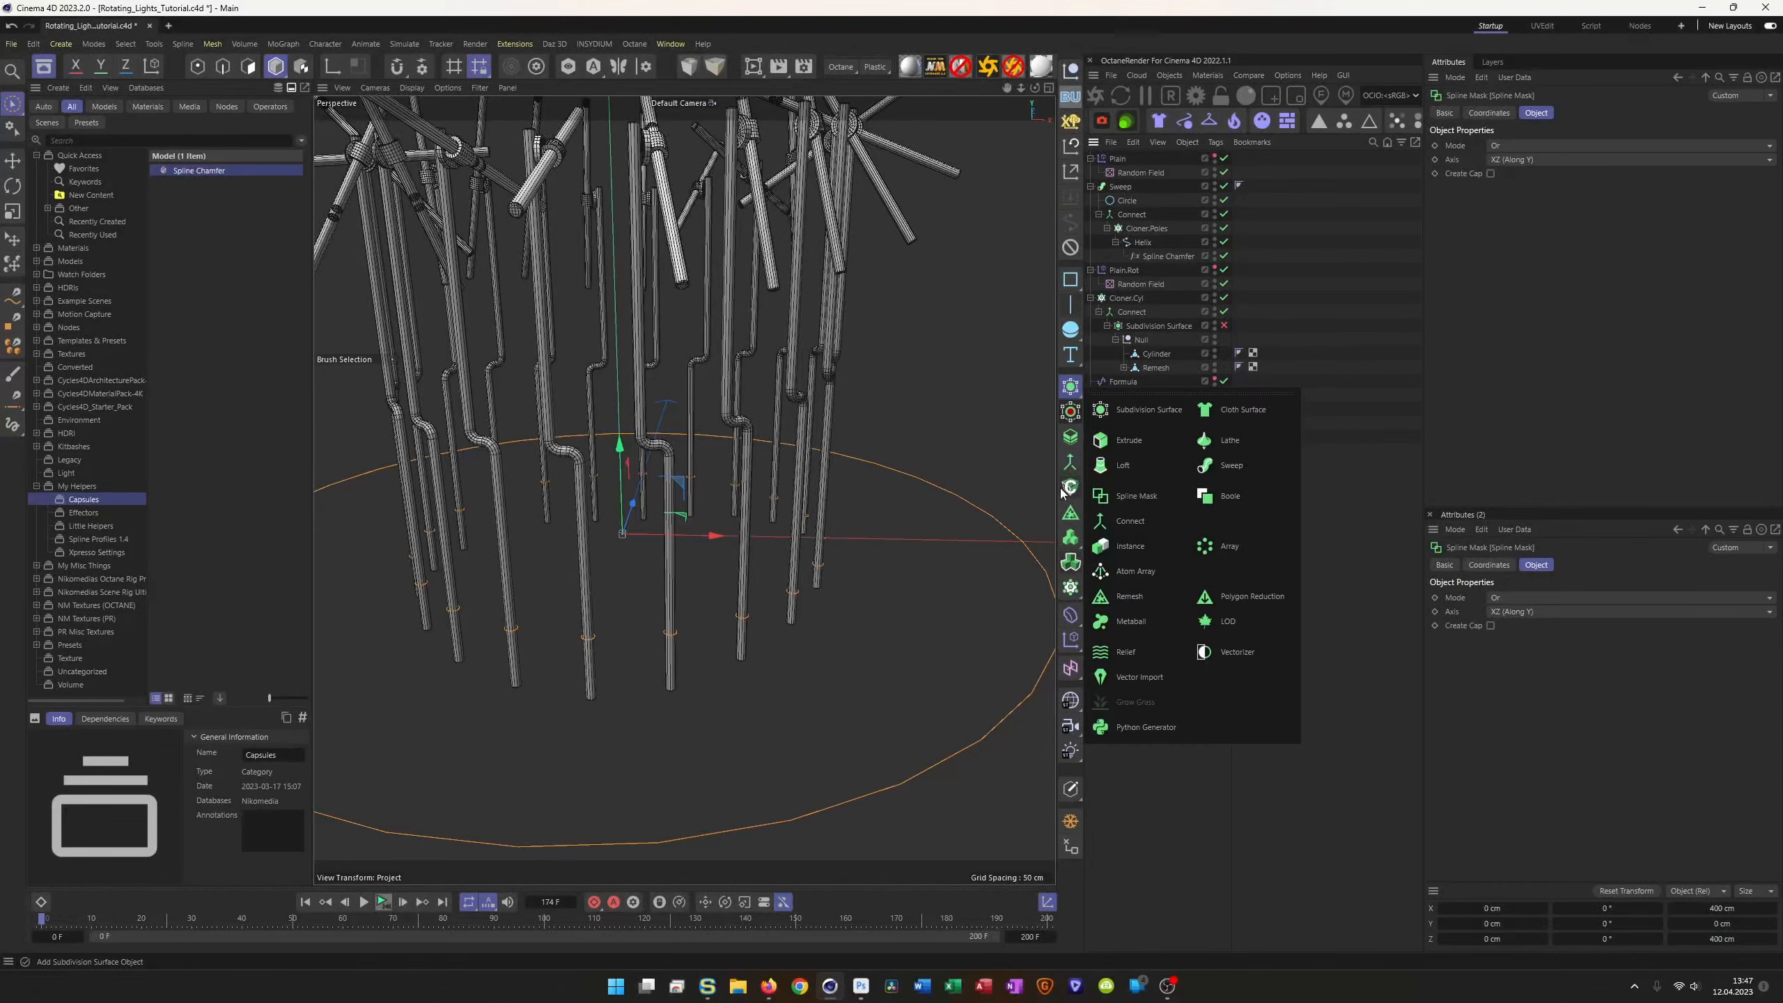
left_click(1155, 437, "alt")
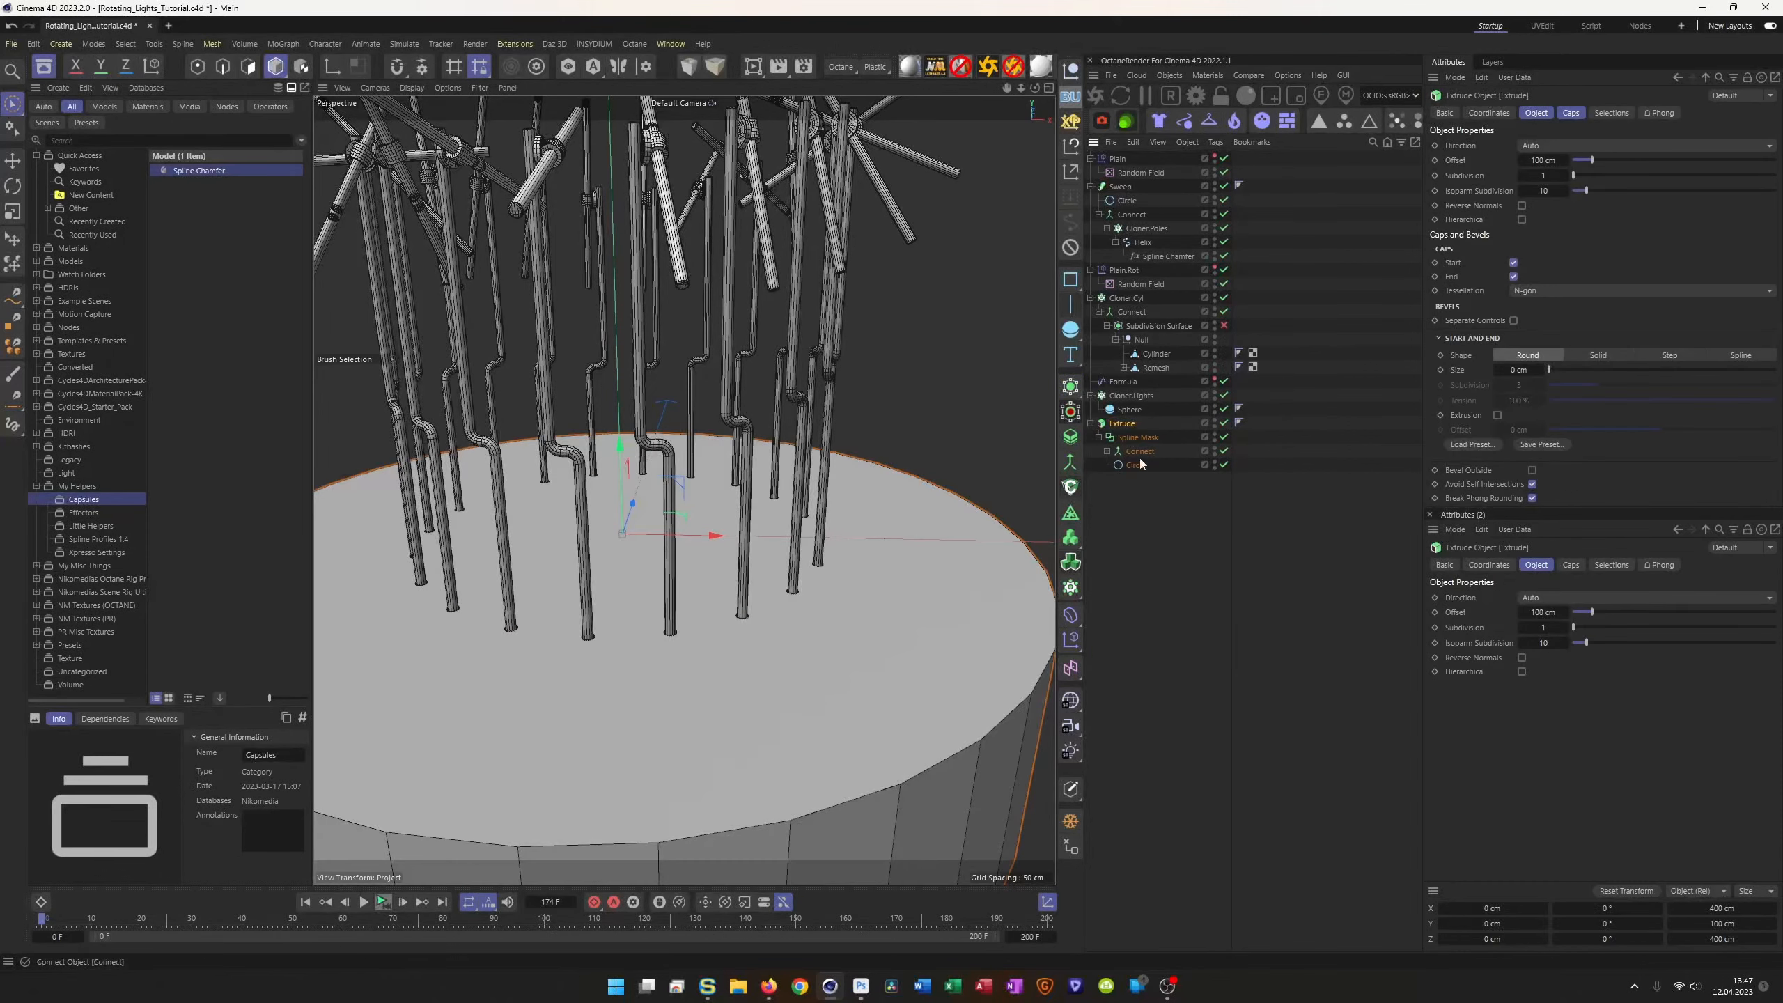
right_click_drag(669, 627, 838, 540, "alt")
right_click_drag(762, 628, 725, 721, "alt")
right_click_drag(798, 590, 875, 549, "alt")
right_click_drag(700, 770, 554, 728, "alt")
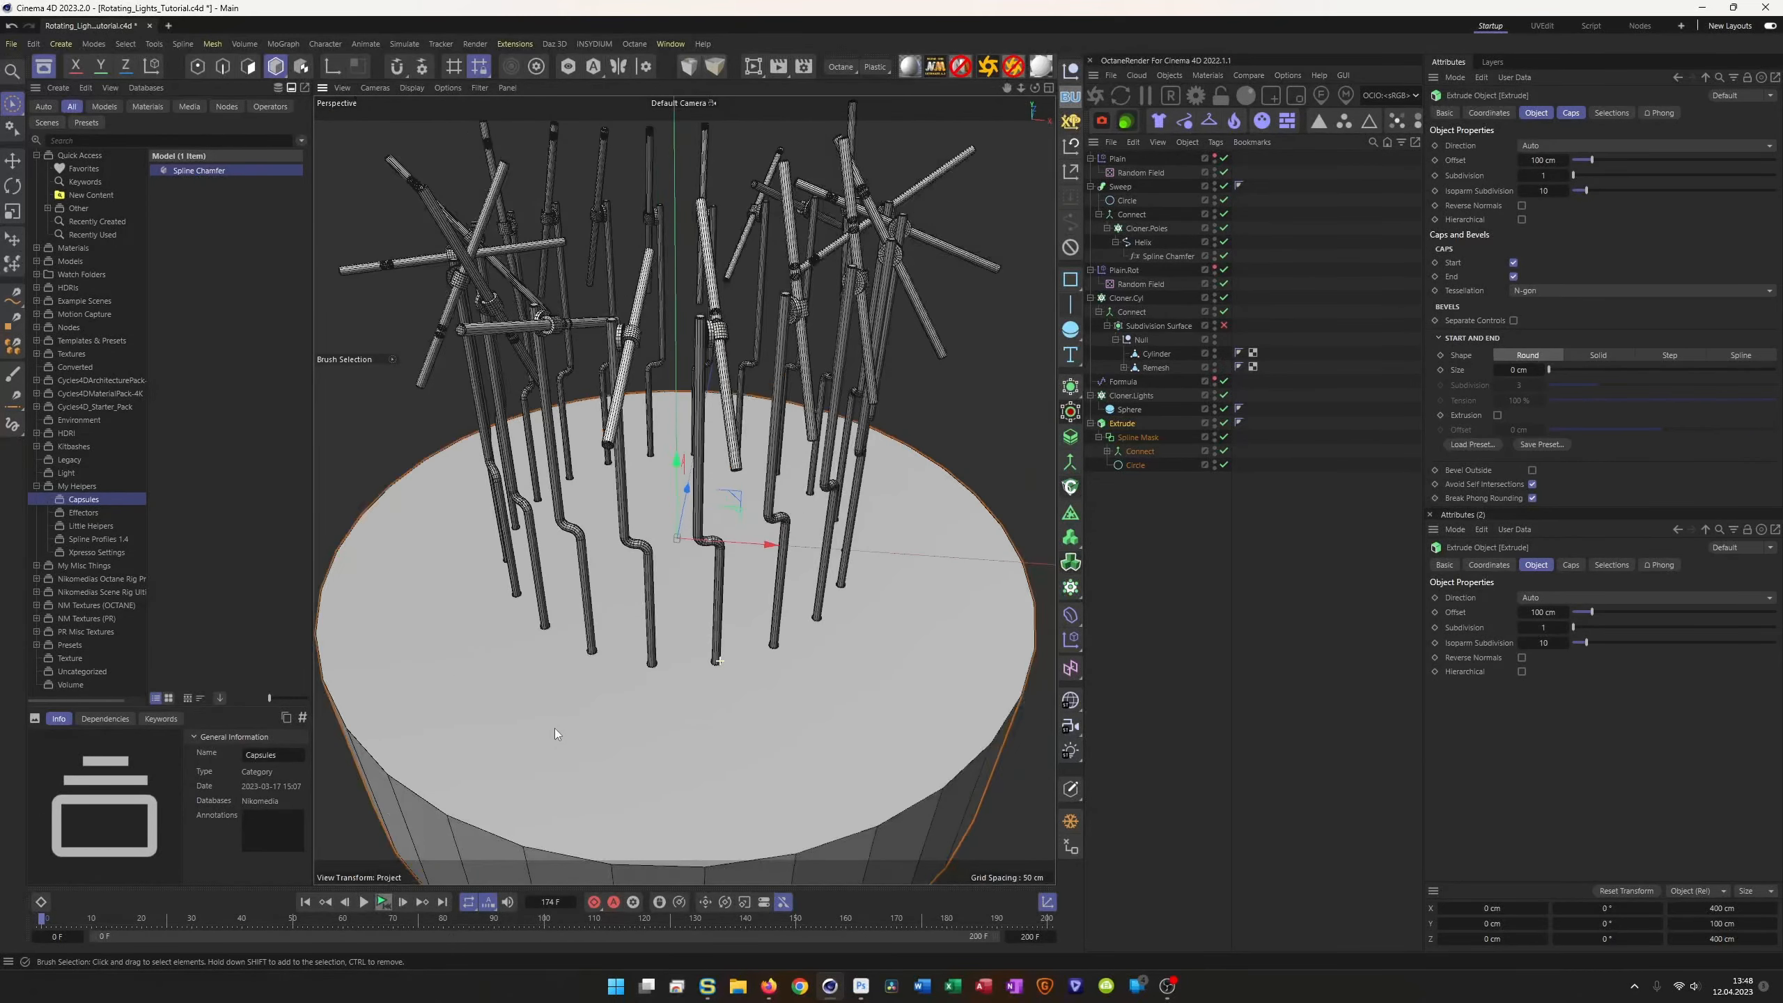
Step: Scale the large circle up to about 1348 cm across so the ground extends far beyond the poles
left_click(1135, 464)
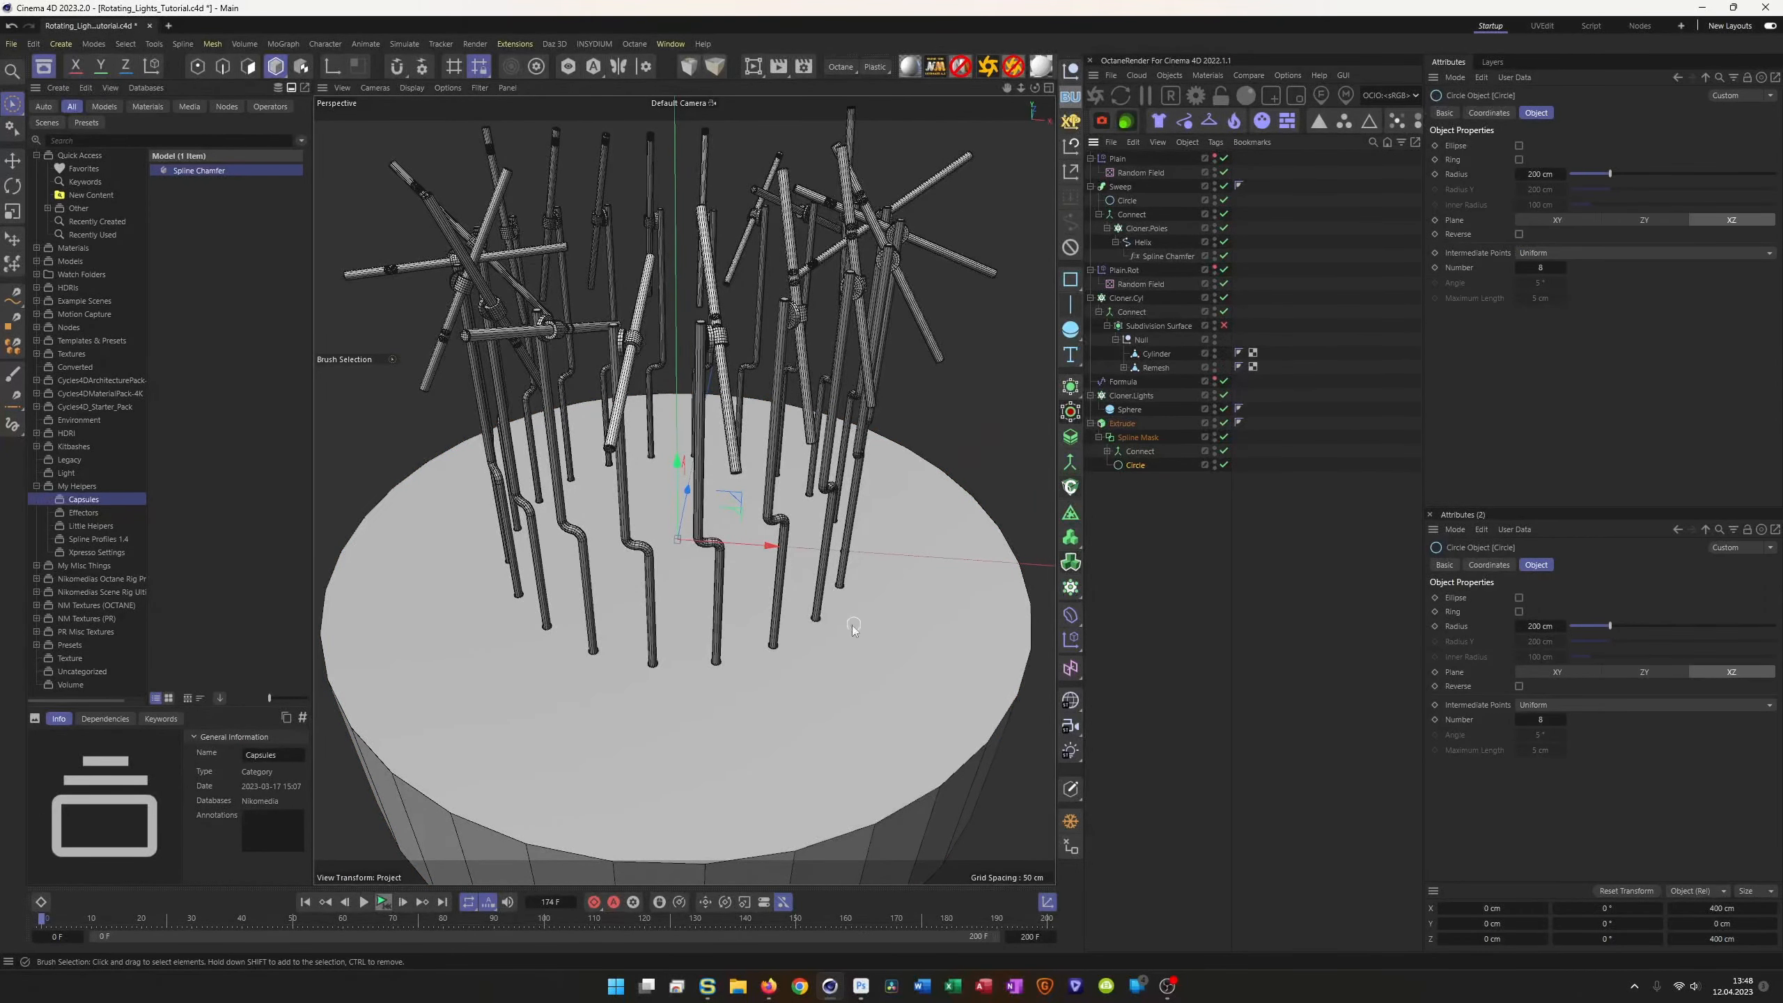
key("t")
mouse_move(628, 656)
left_mouse_down()
mouse_move(808, 630)
mouse_move(955, 558)
mouse_move(1003, 562)
left_mouse_up()
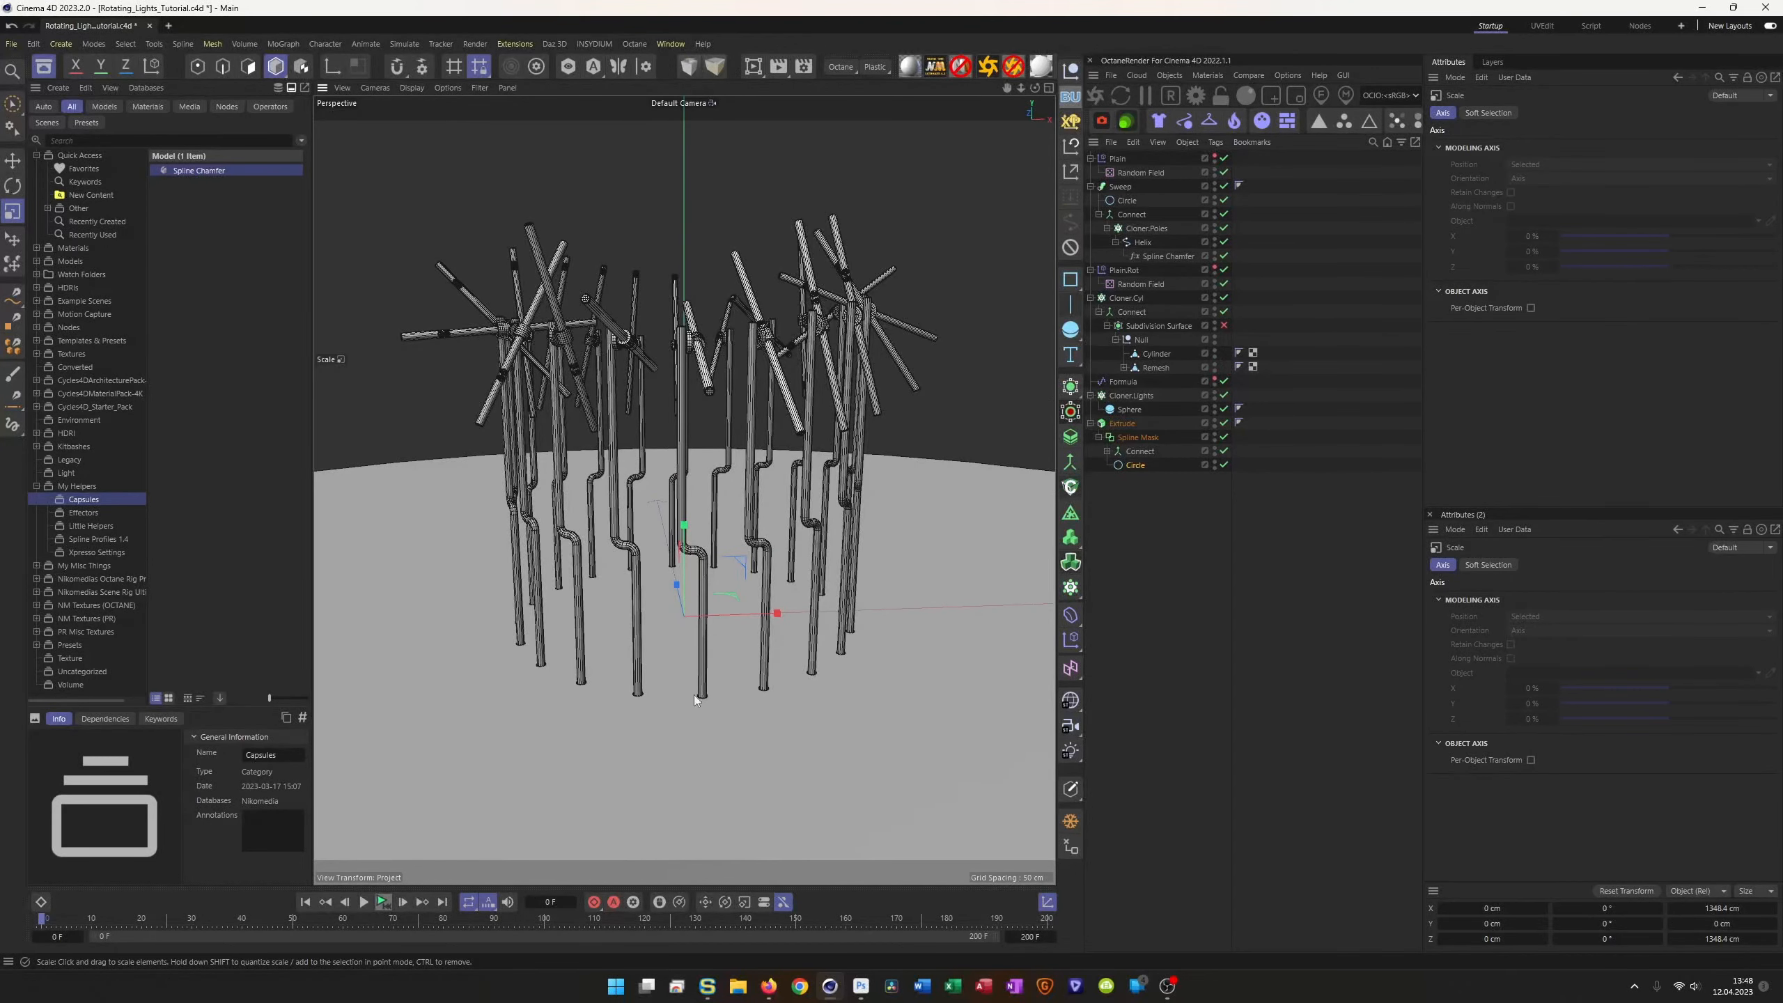
scroll(695, 699, "up", 10)
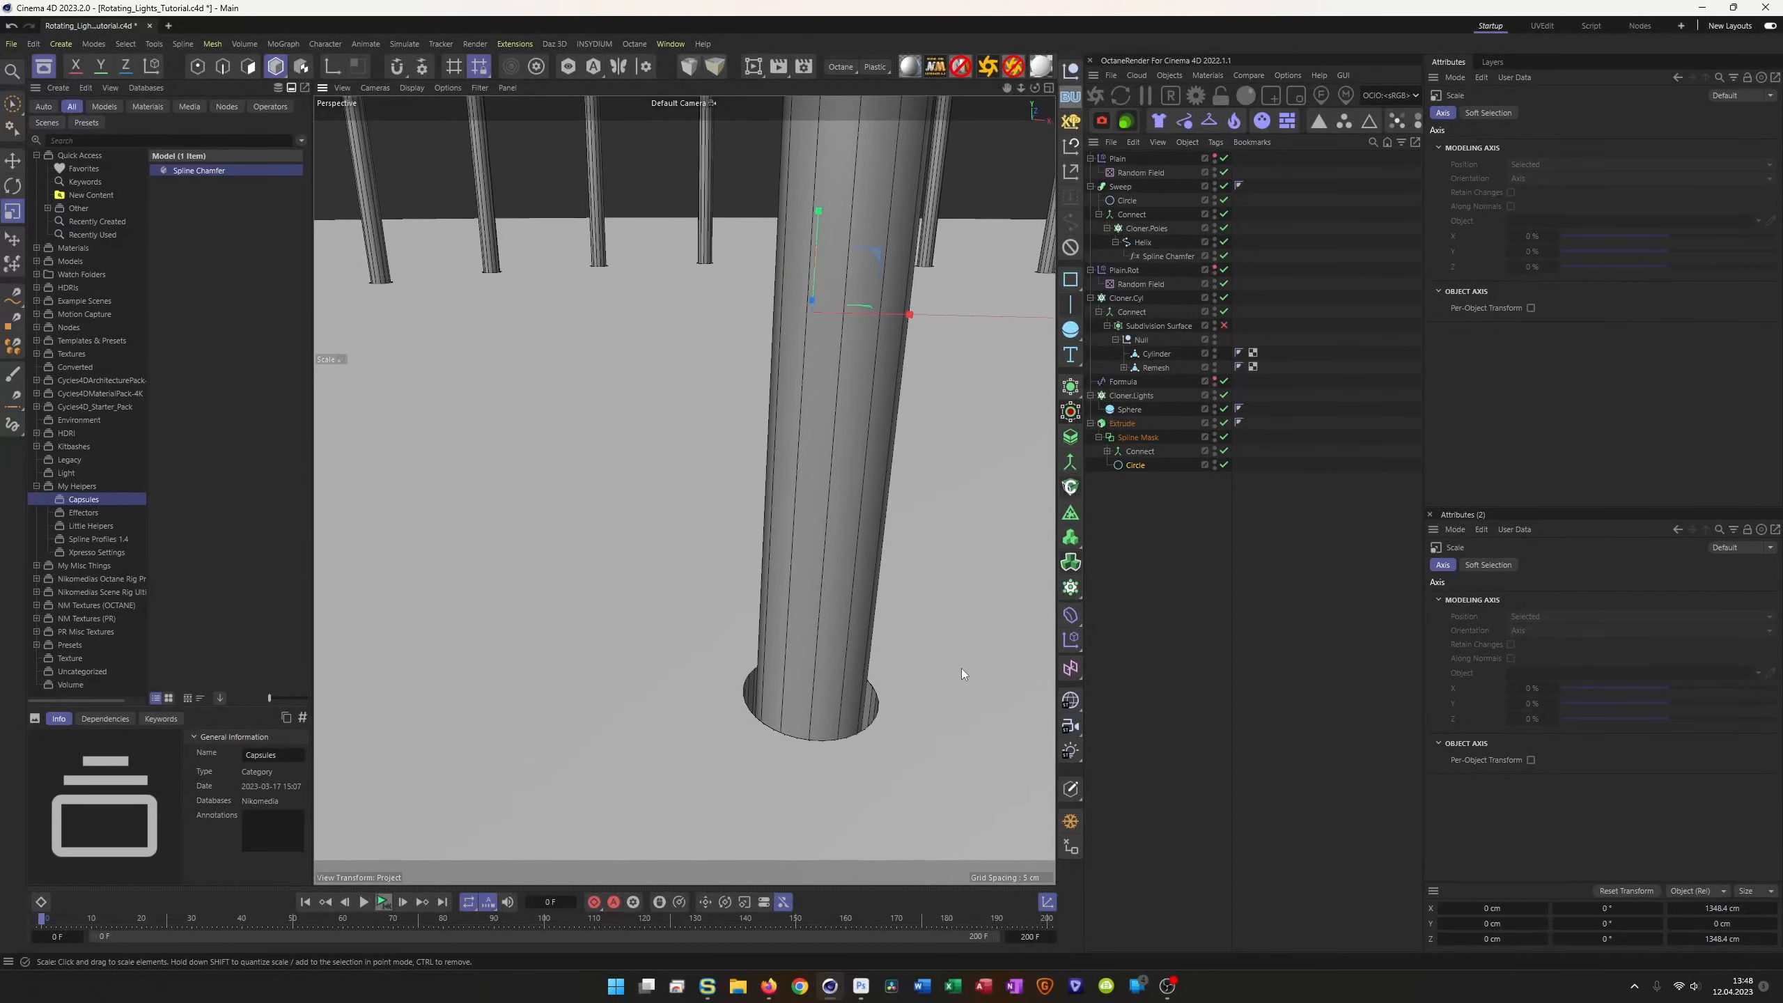
Step: Give the Extrude's caps a round bevel of 1 cm and play the animation to check the holes
left_click(1122, 424)
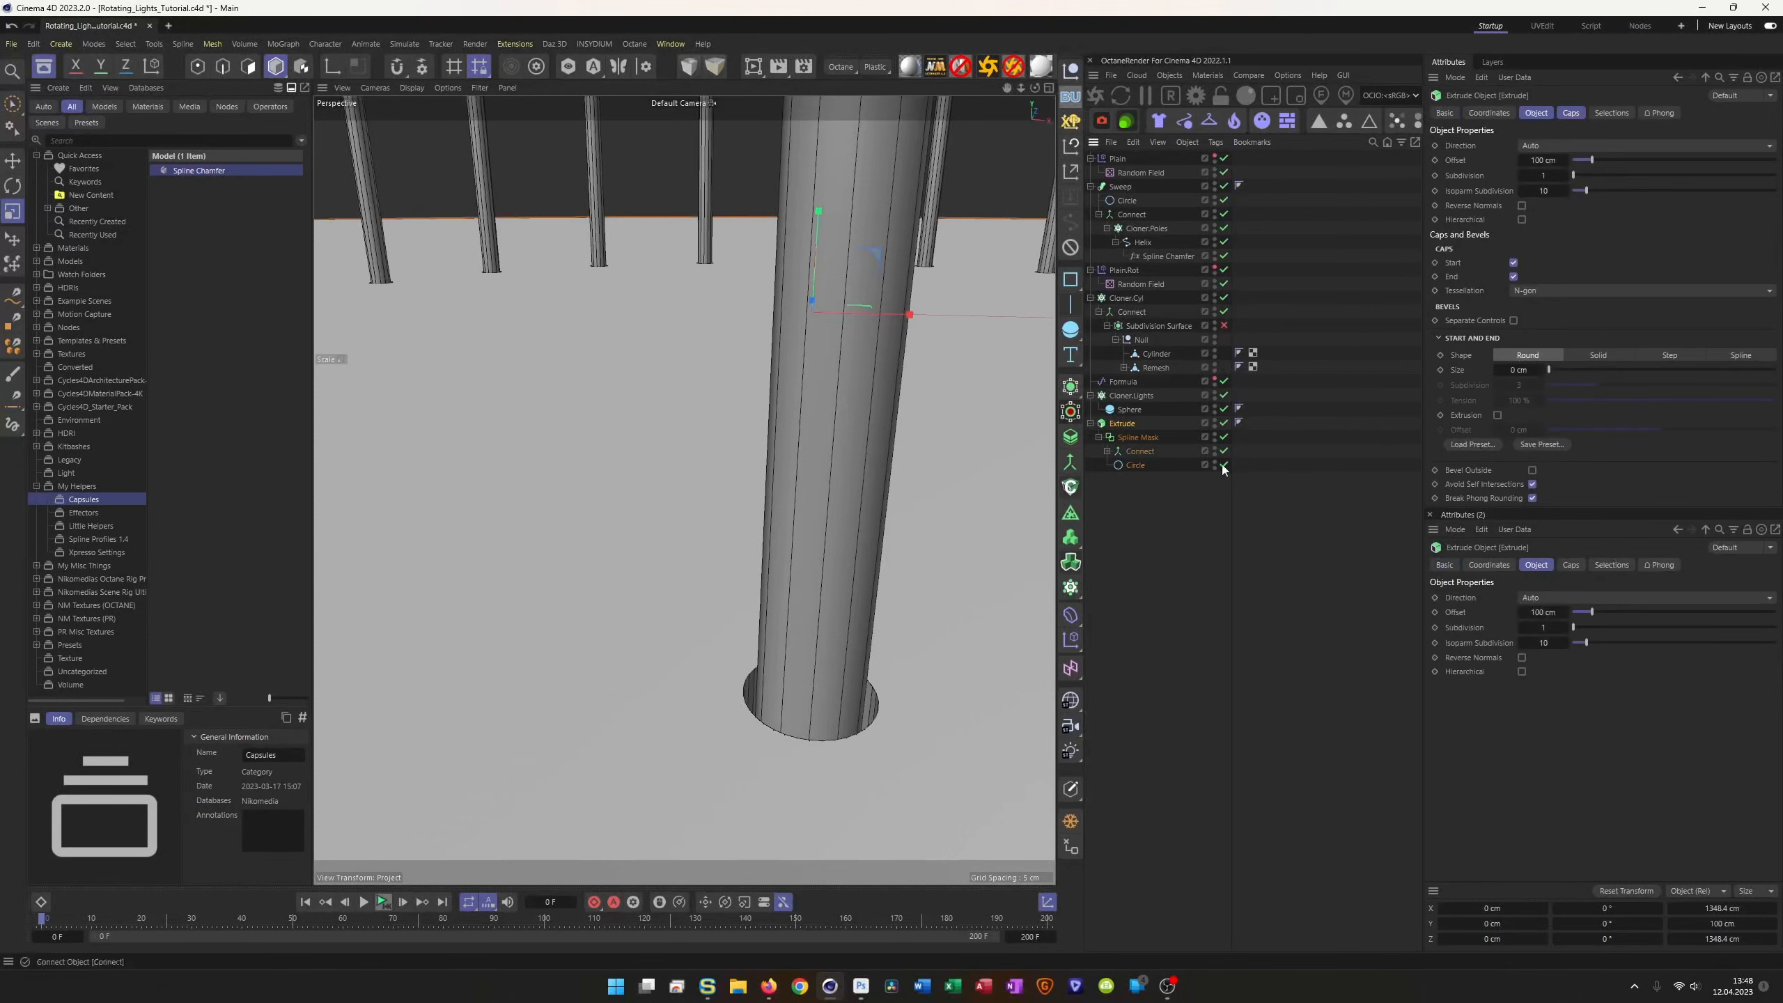
left_click(1571, 112)
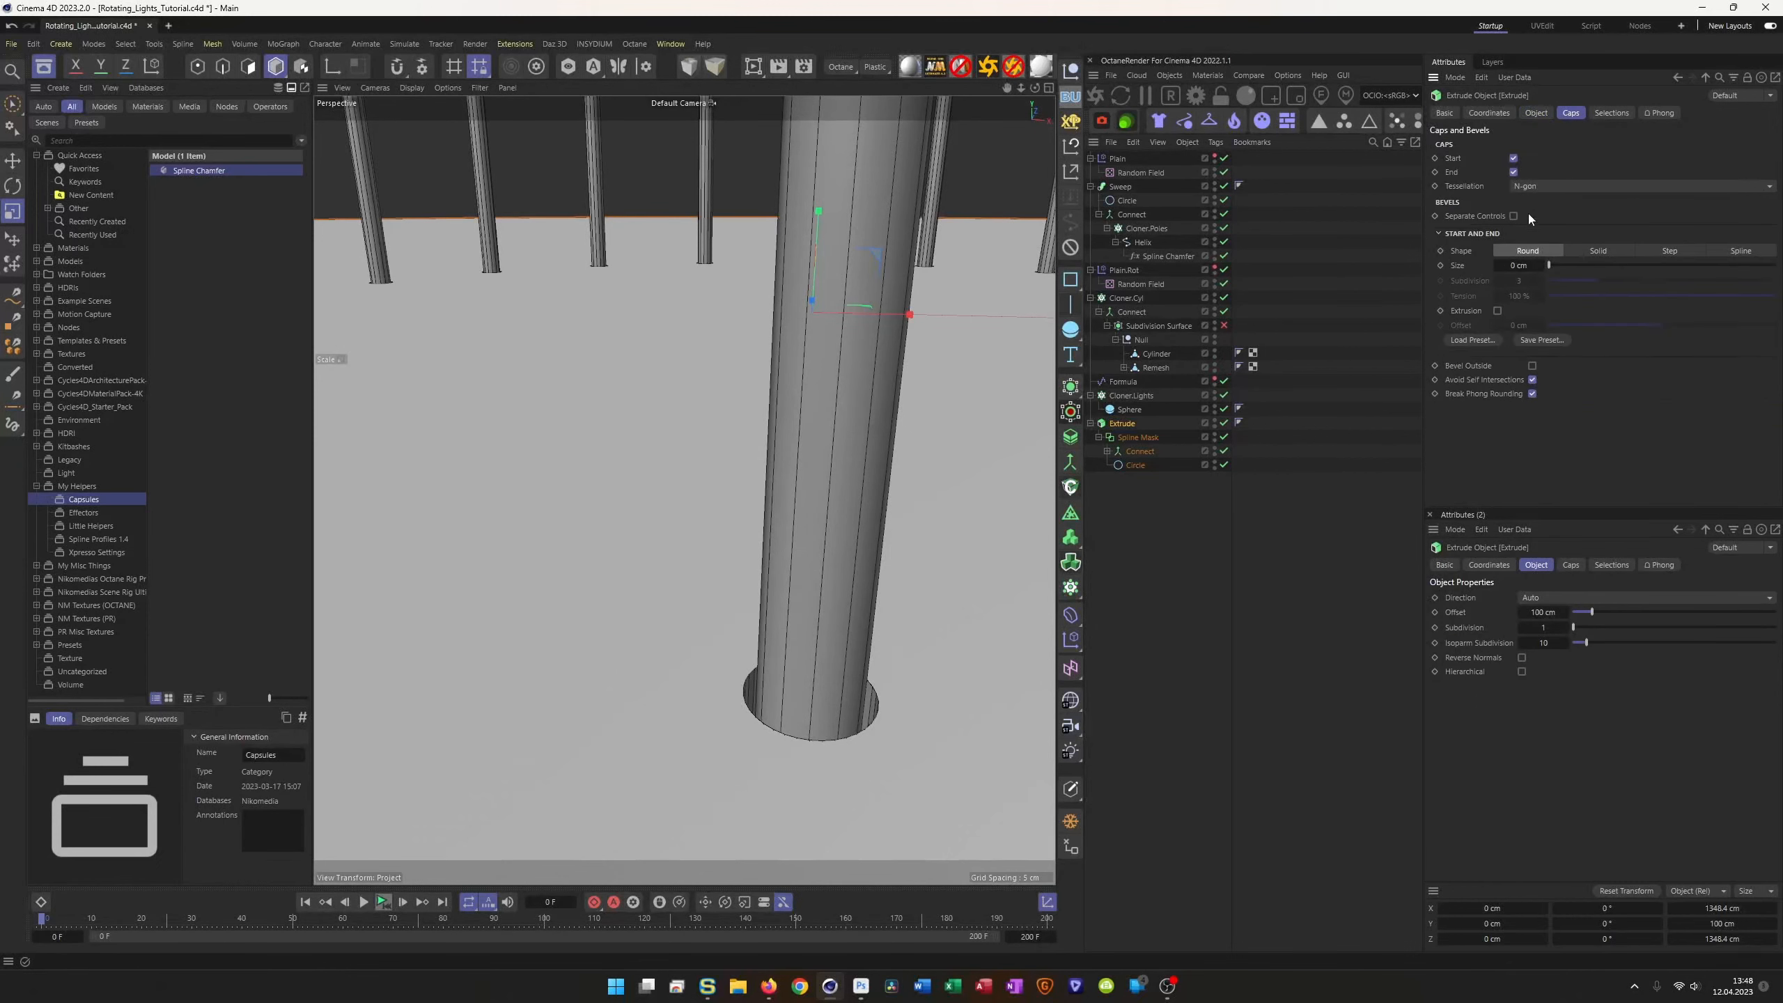
left_click(1528, 266)
type("1")
key("Return")
left_click_drag(851, 638, 675, 796, "alt")
left_click(382, 903)
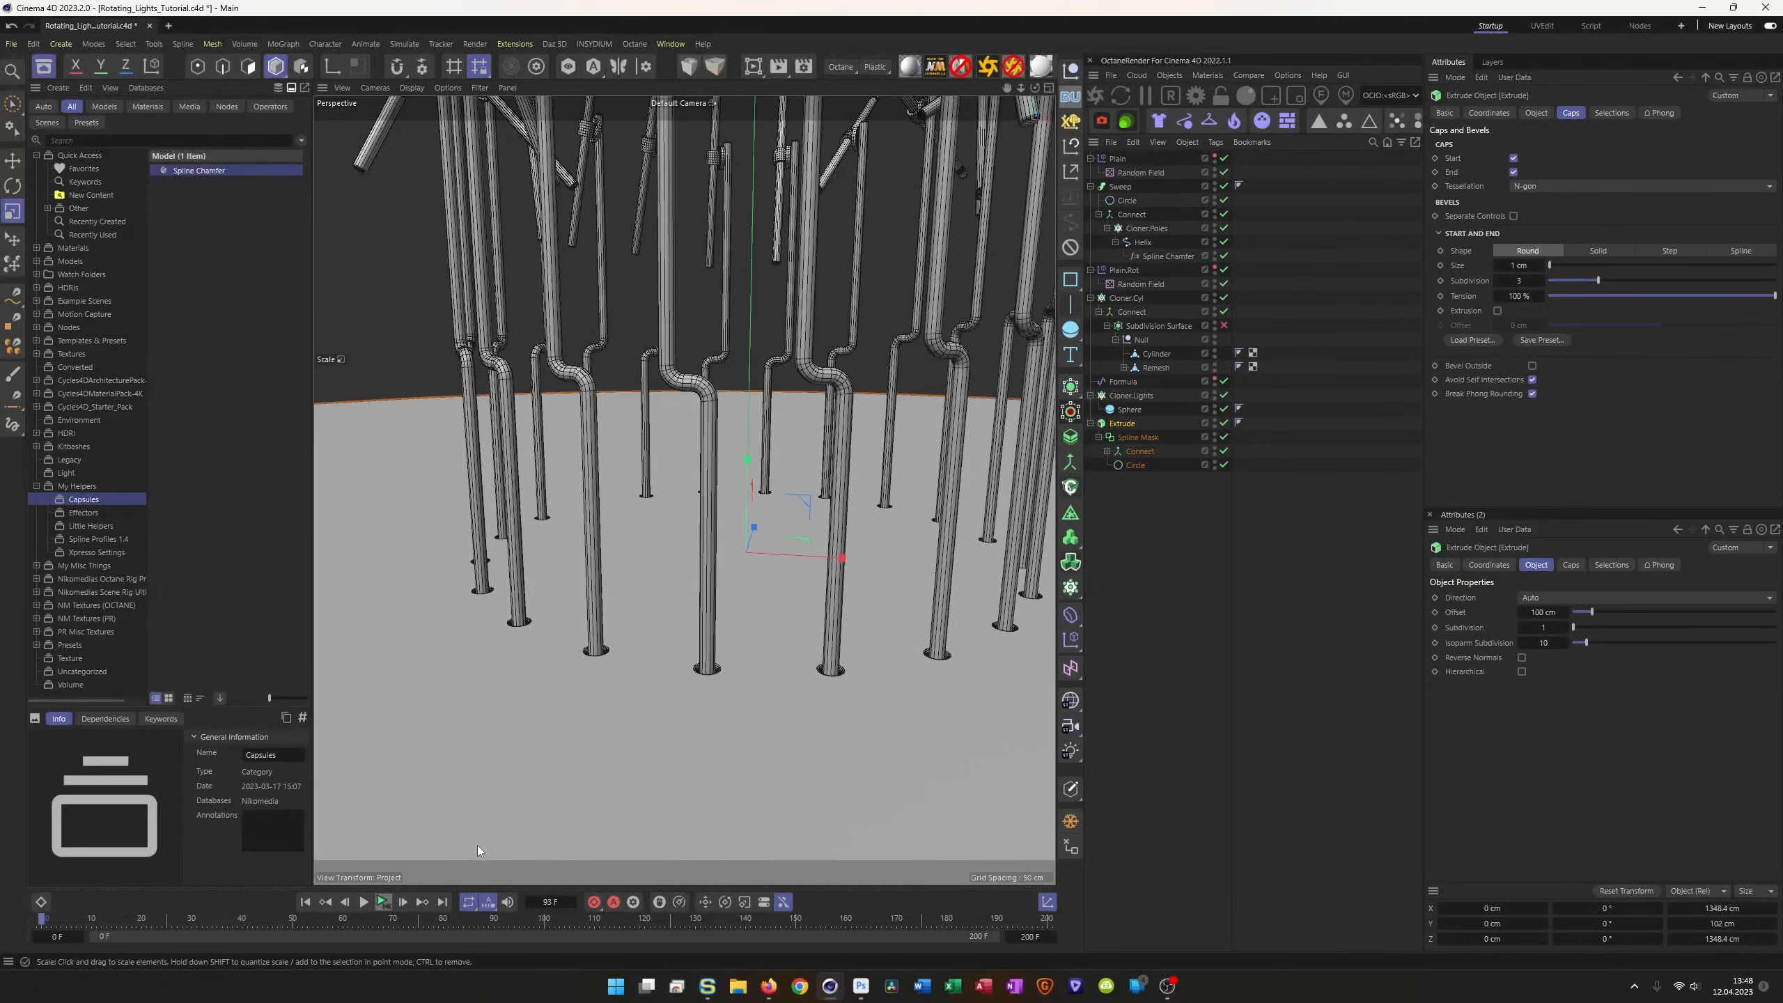
Step: Frame the full ring of poles, add a camera from that view and look through it
right_click_drag(667, 599, 633, 613, "alt")
middle_click_drag(634, 613, 606, 673, "alt")
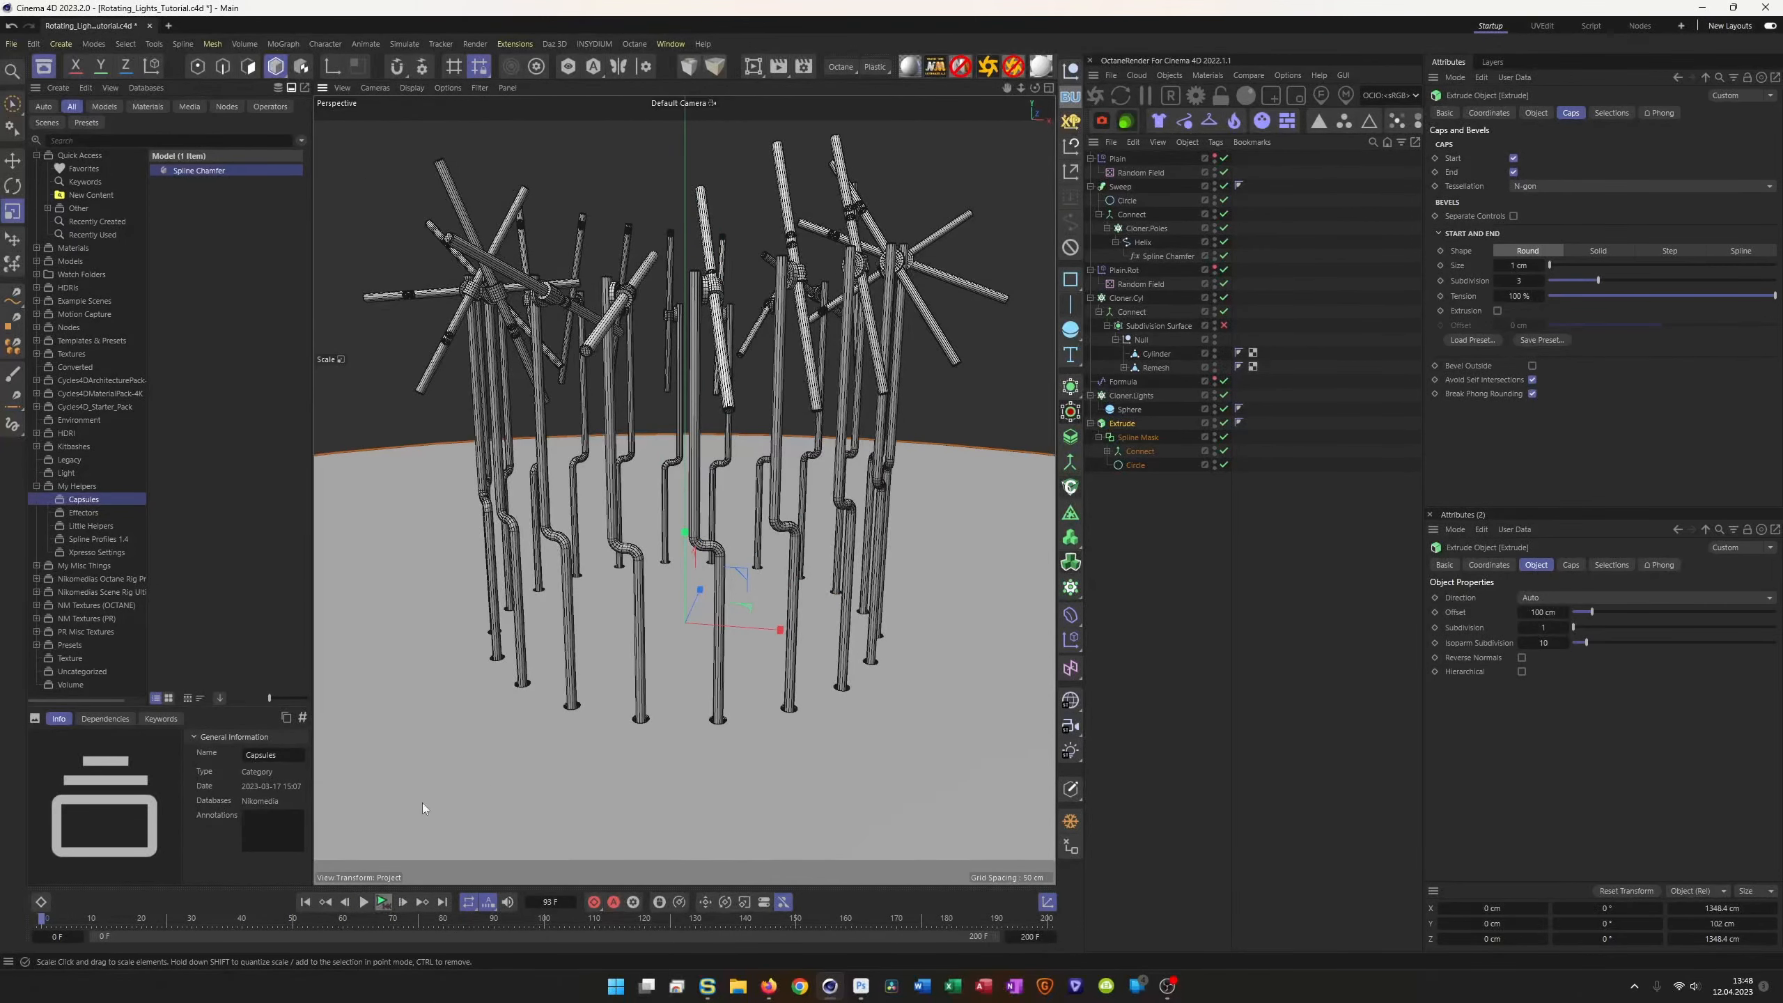
left_click_drag(531, 700, 644, 751, "alt")
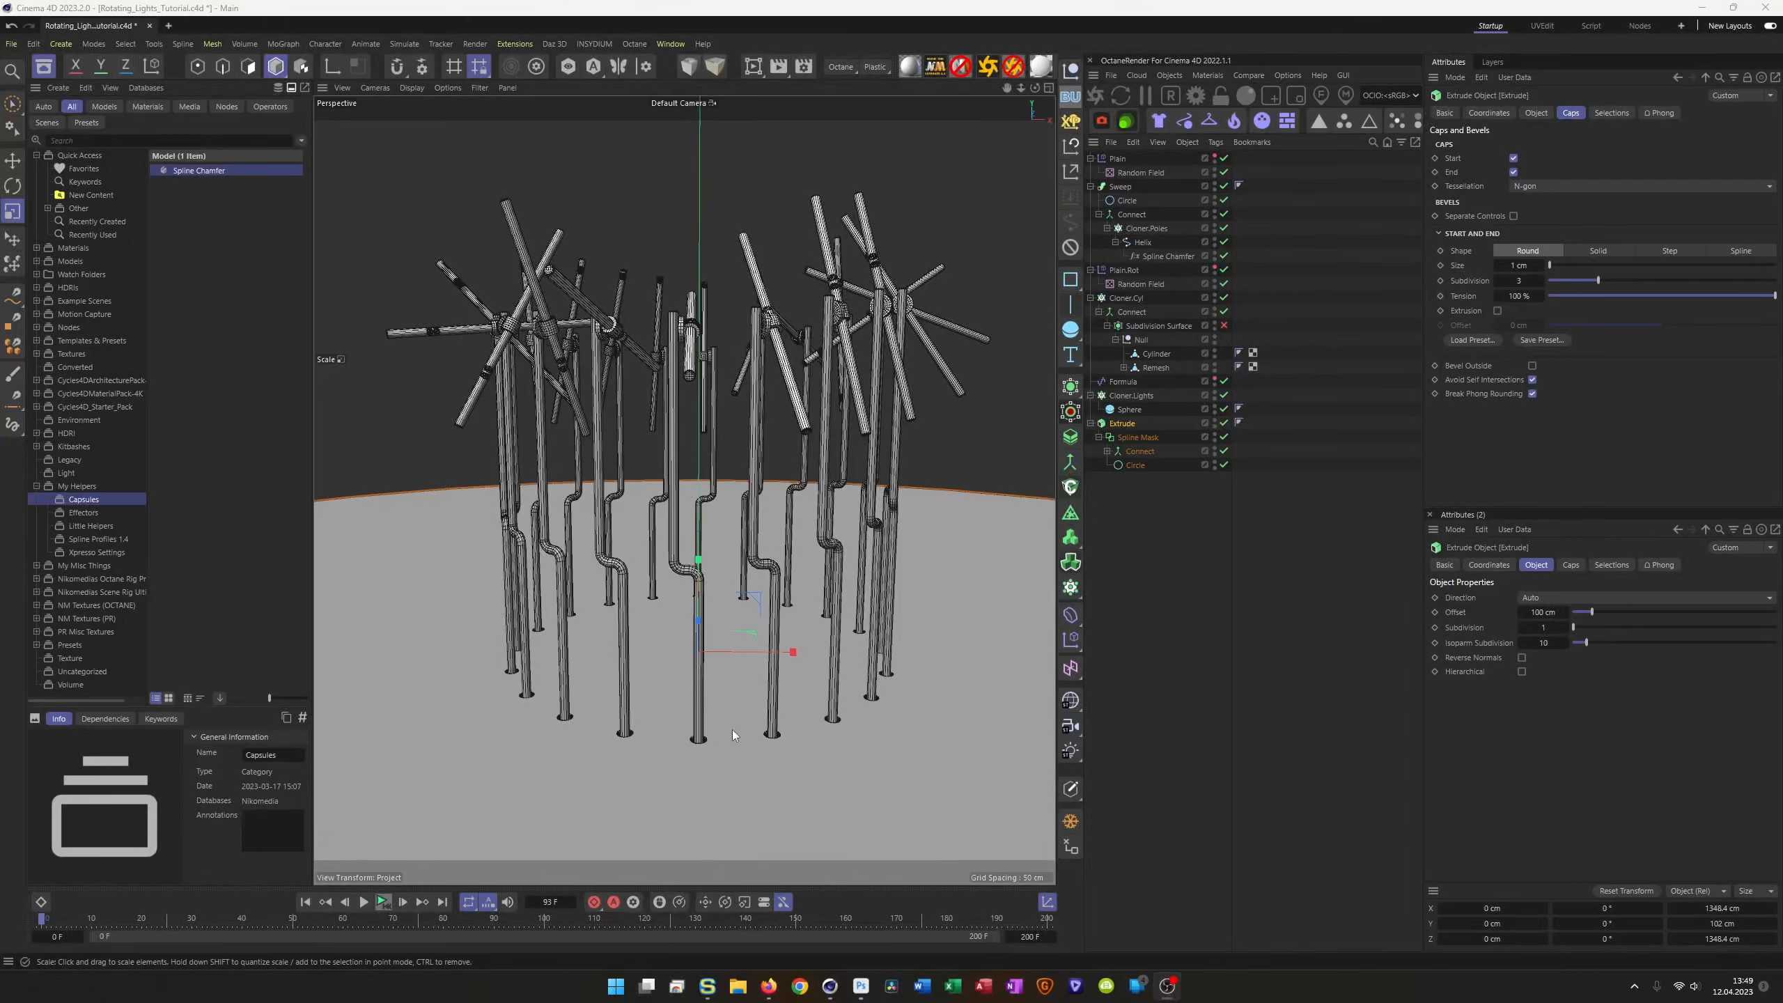
left_click_drag(747, 661, 688, 676, "alt")
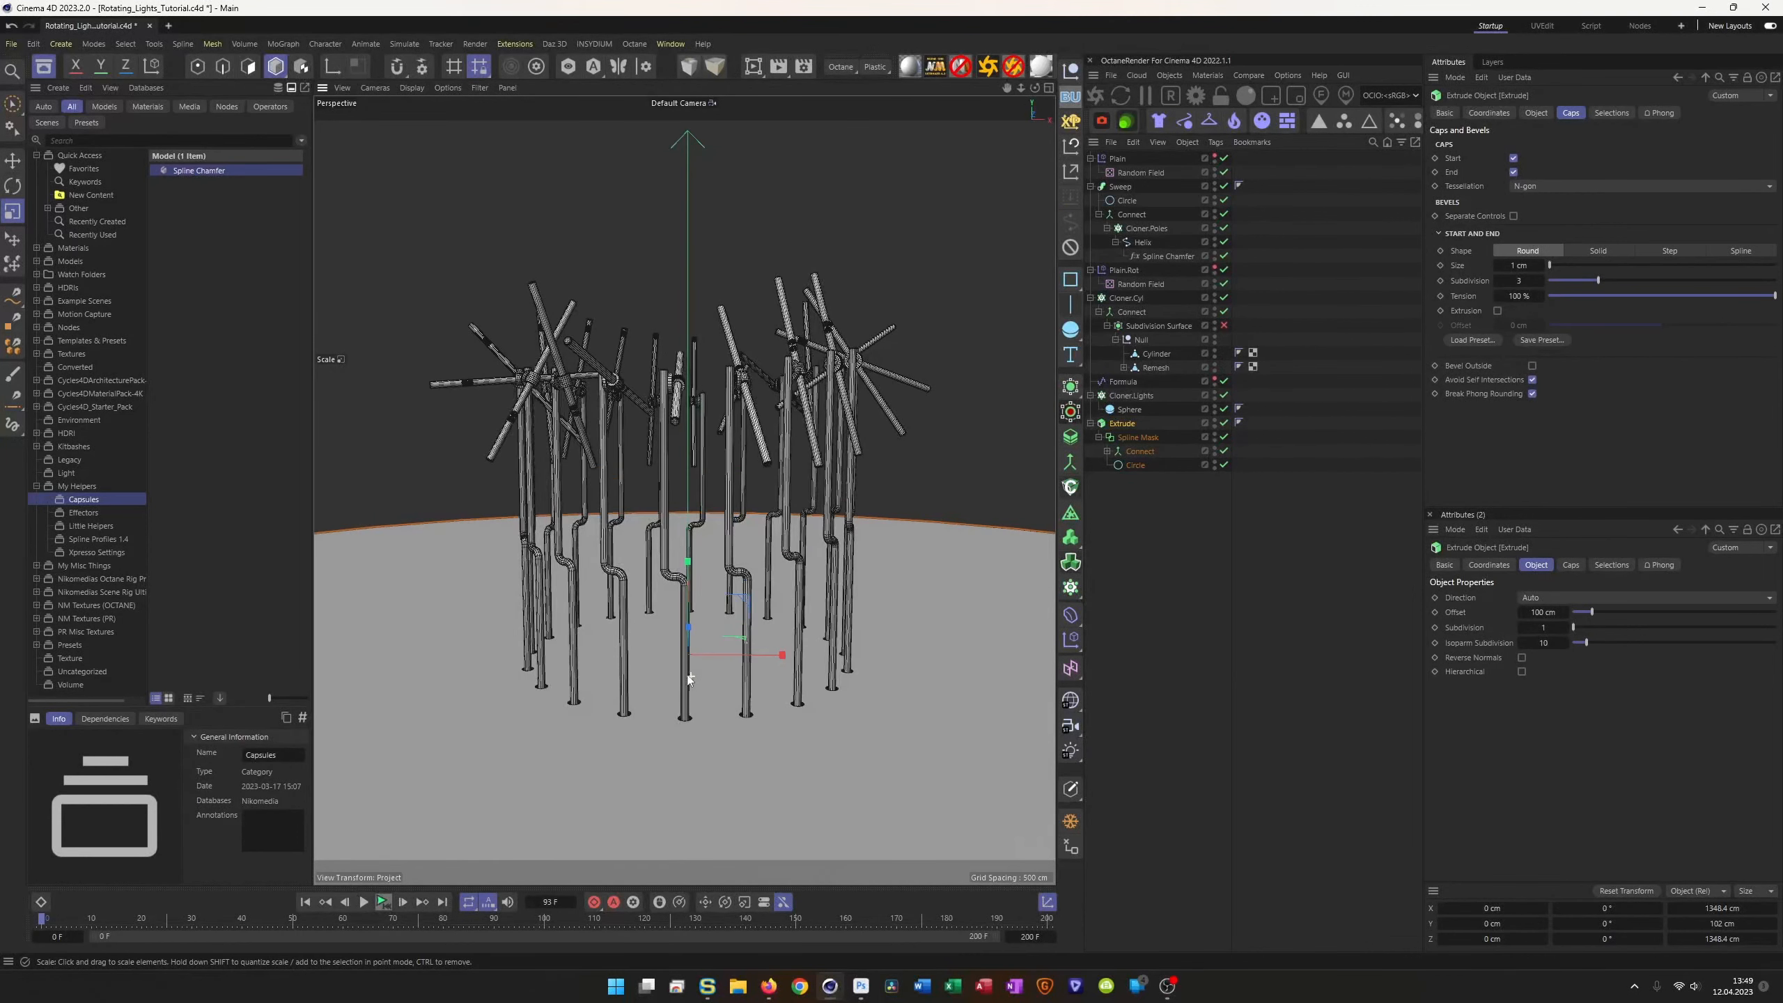
left_click(1071, 725)
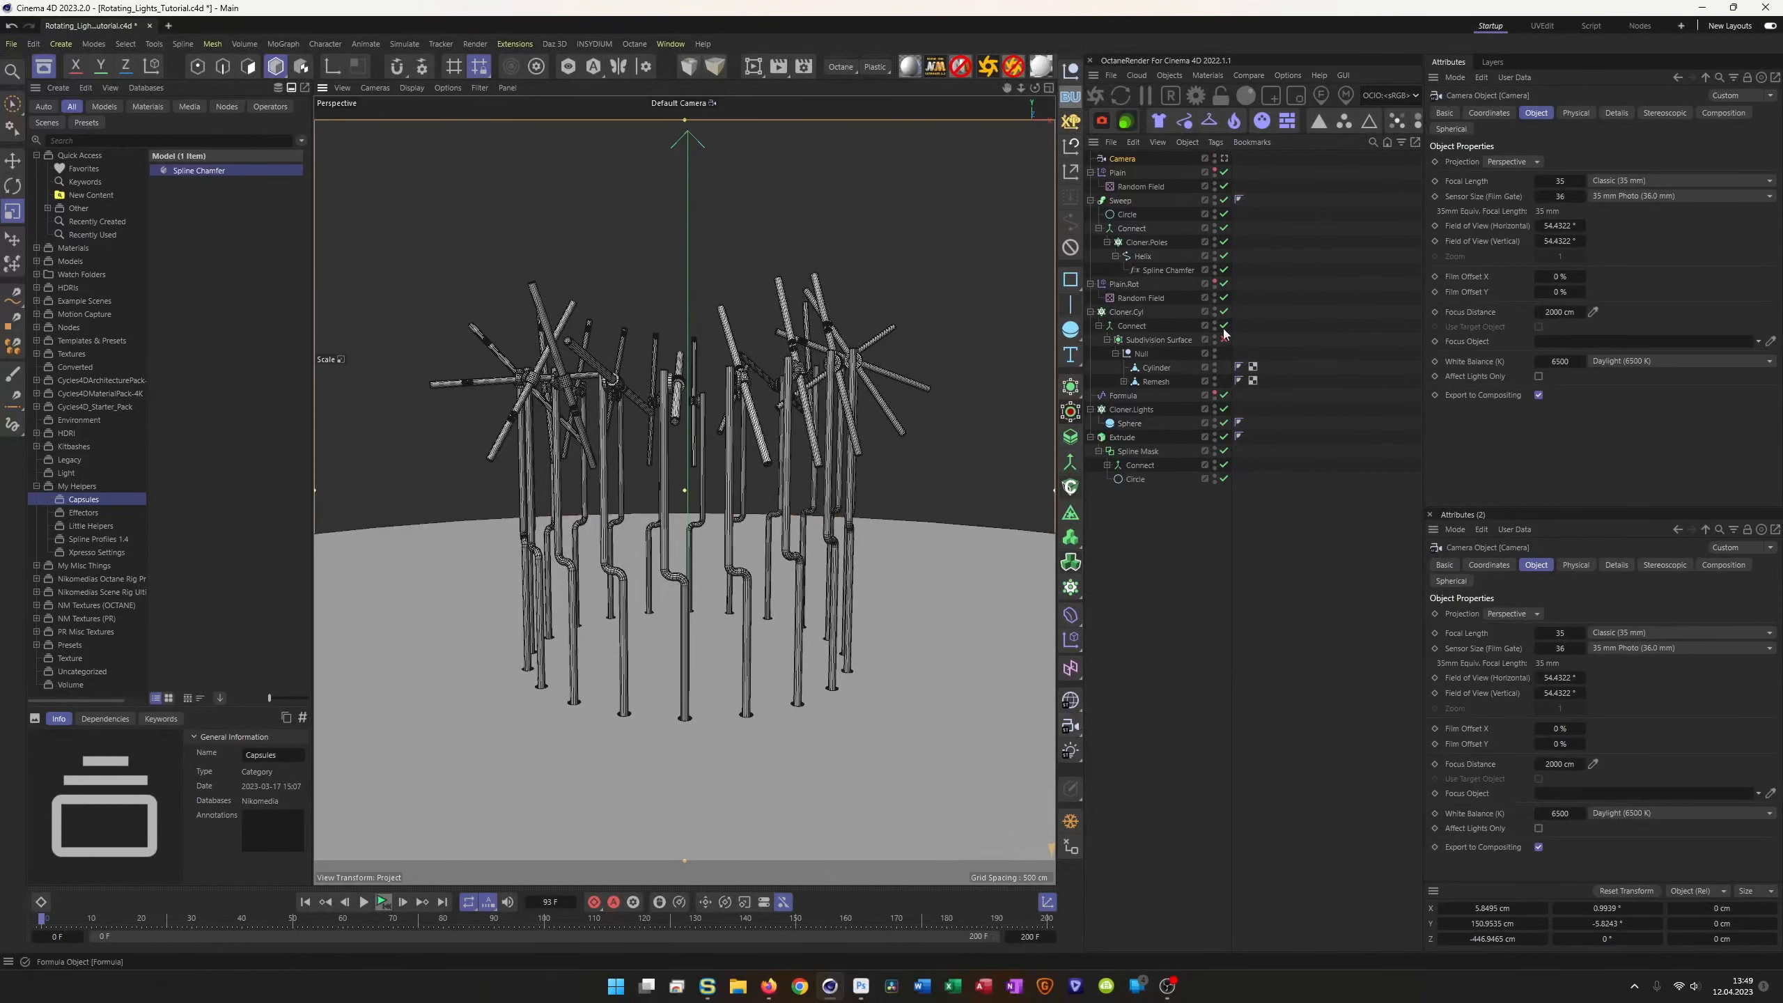
left_click(1224, 159)
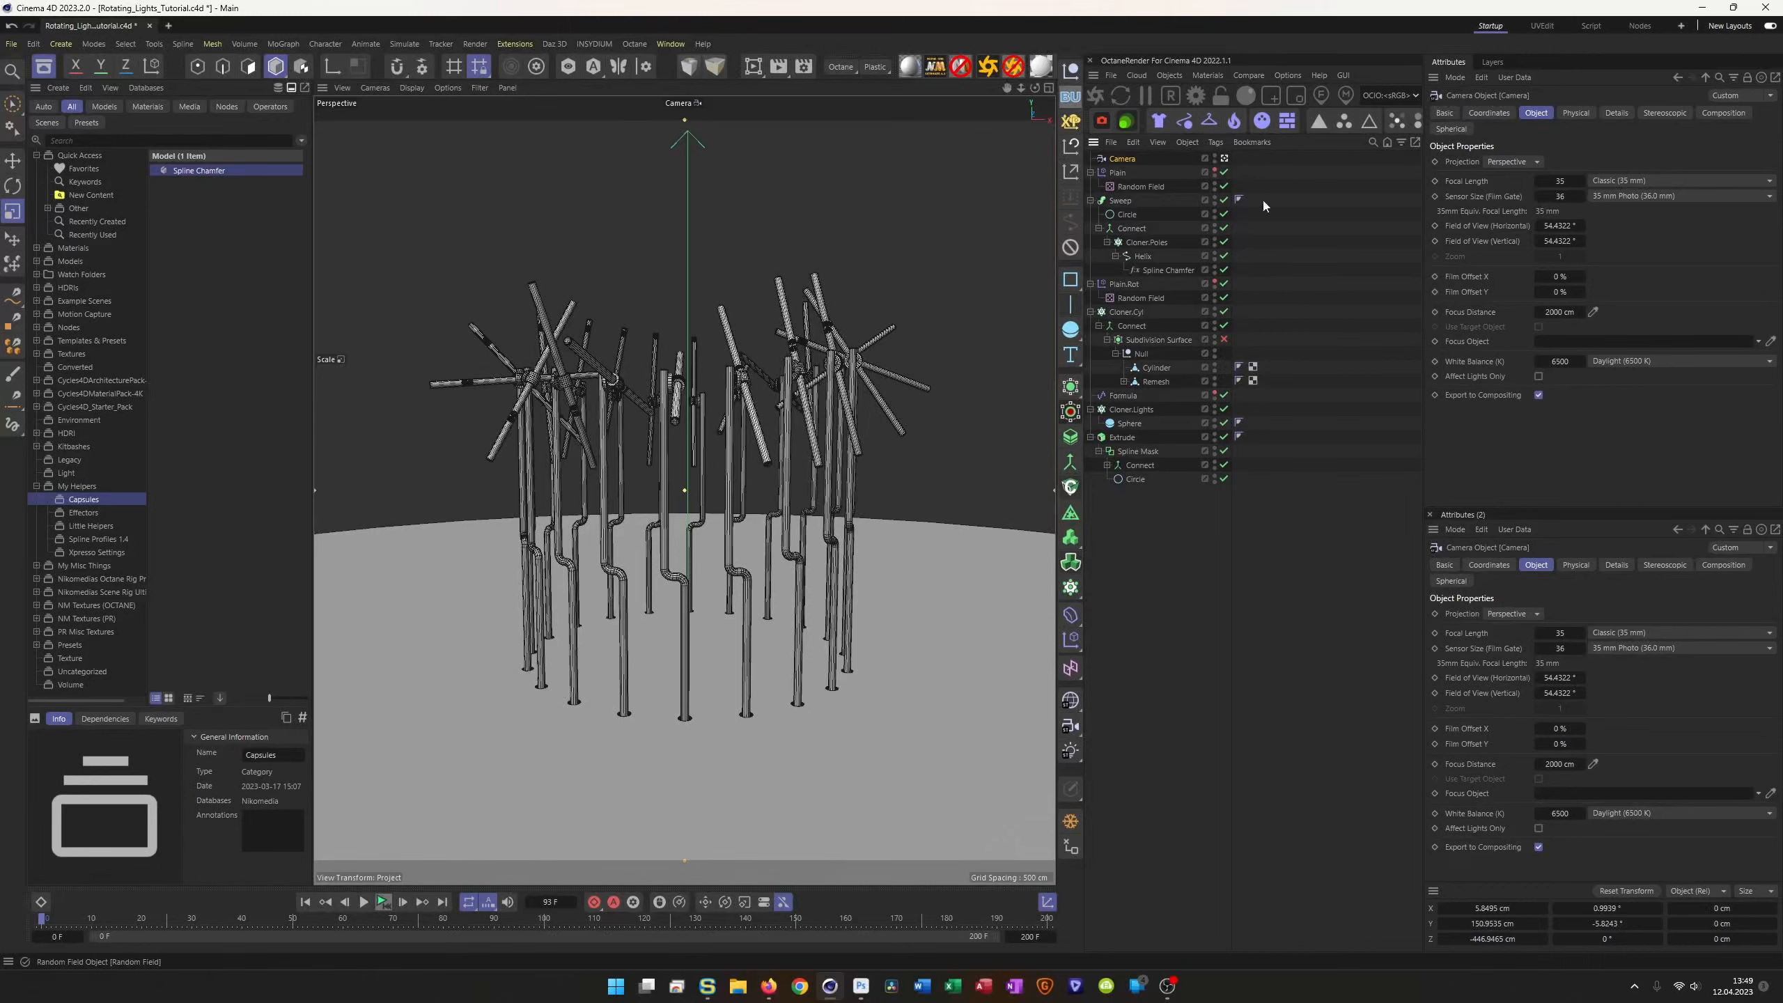
Step: Set the camera's focal length to 80 mm and reframe the shot on the whole ring of poles
type("80")
key("Return")
right_click_drag(661, 653, 535, 670, "alt")
middle_click_drag(675, 674, 677, 613, "alt")
left_click_drag(677, 612, 676, 607, "alt")
middle_click_drag(677, 608, 687, 590, "alt")
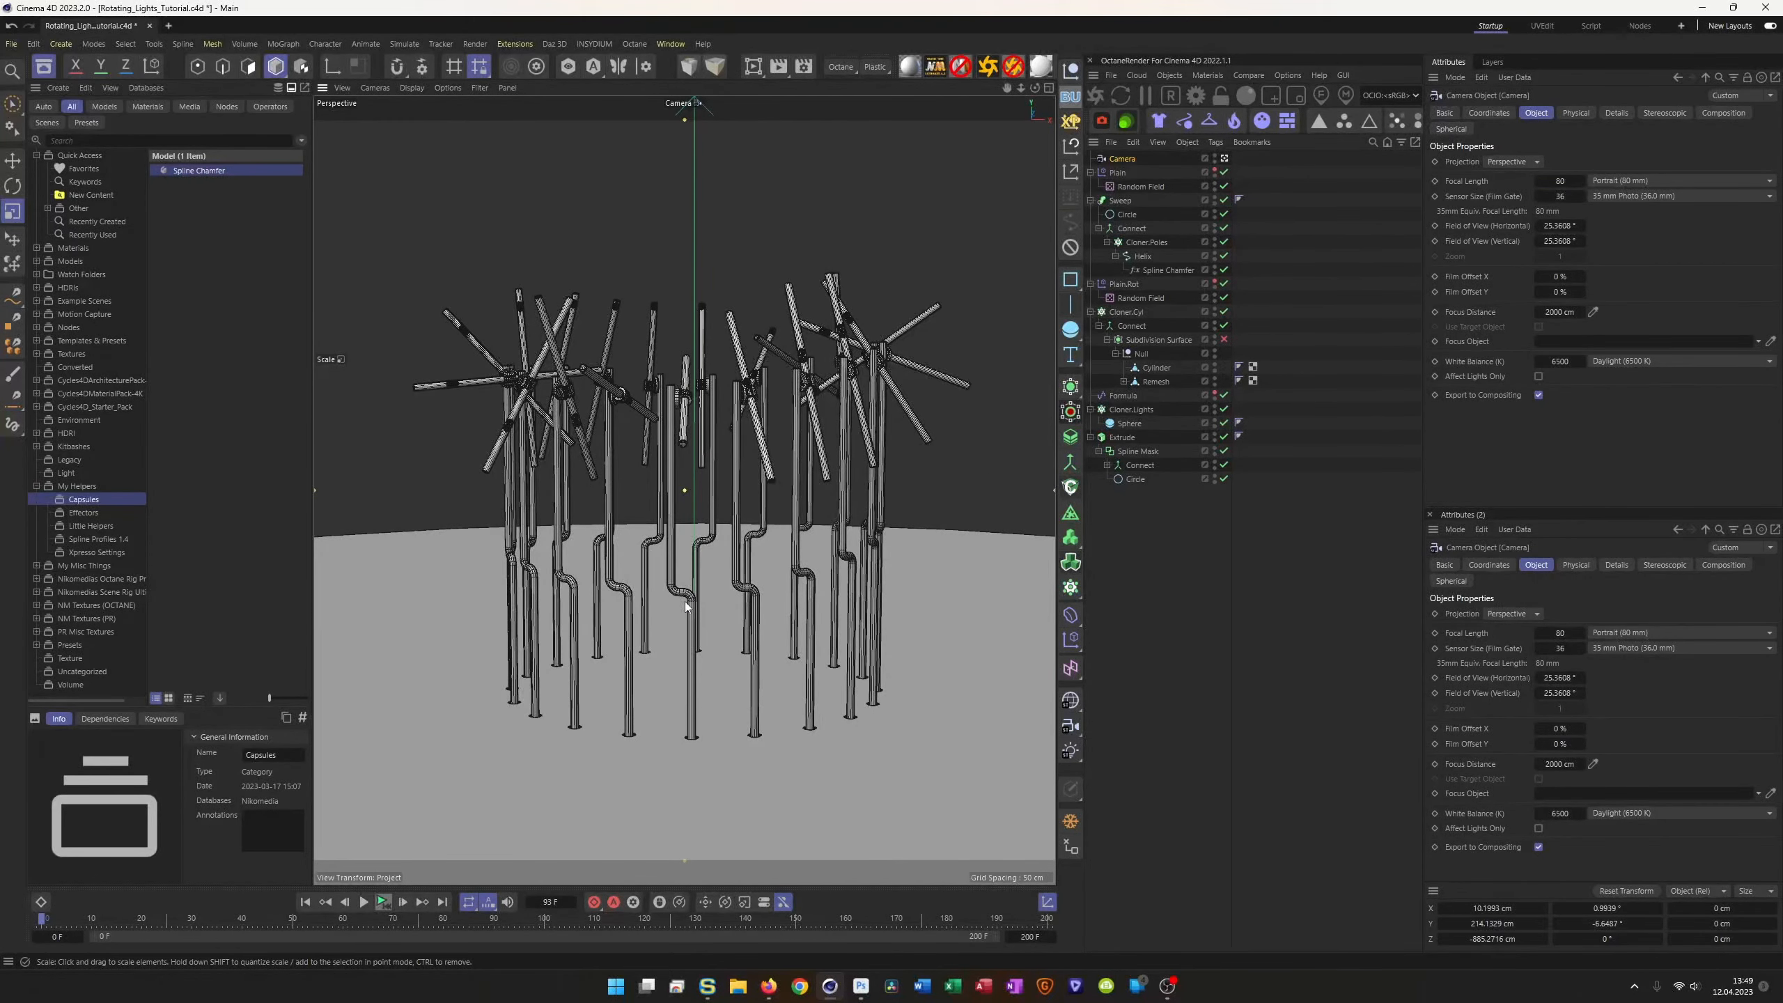
right_click_drag(714, 675, 769, 650, "alt")
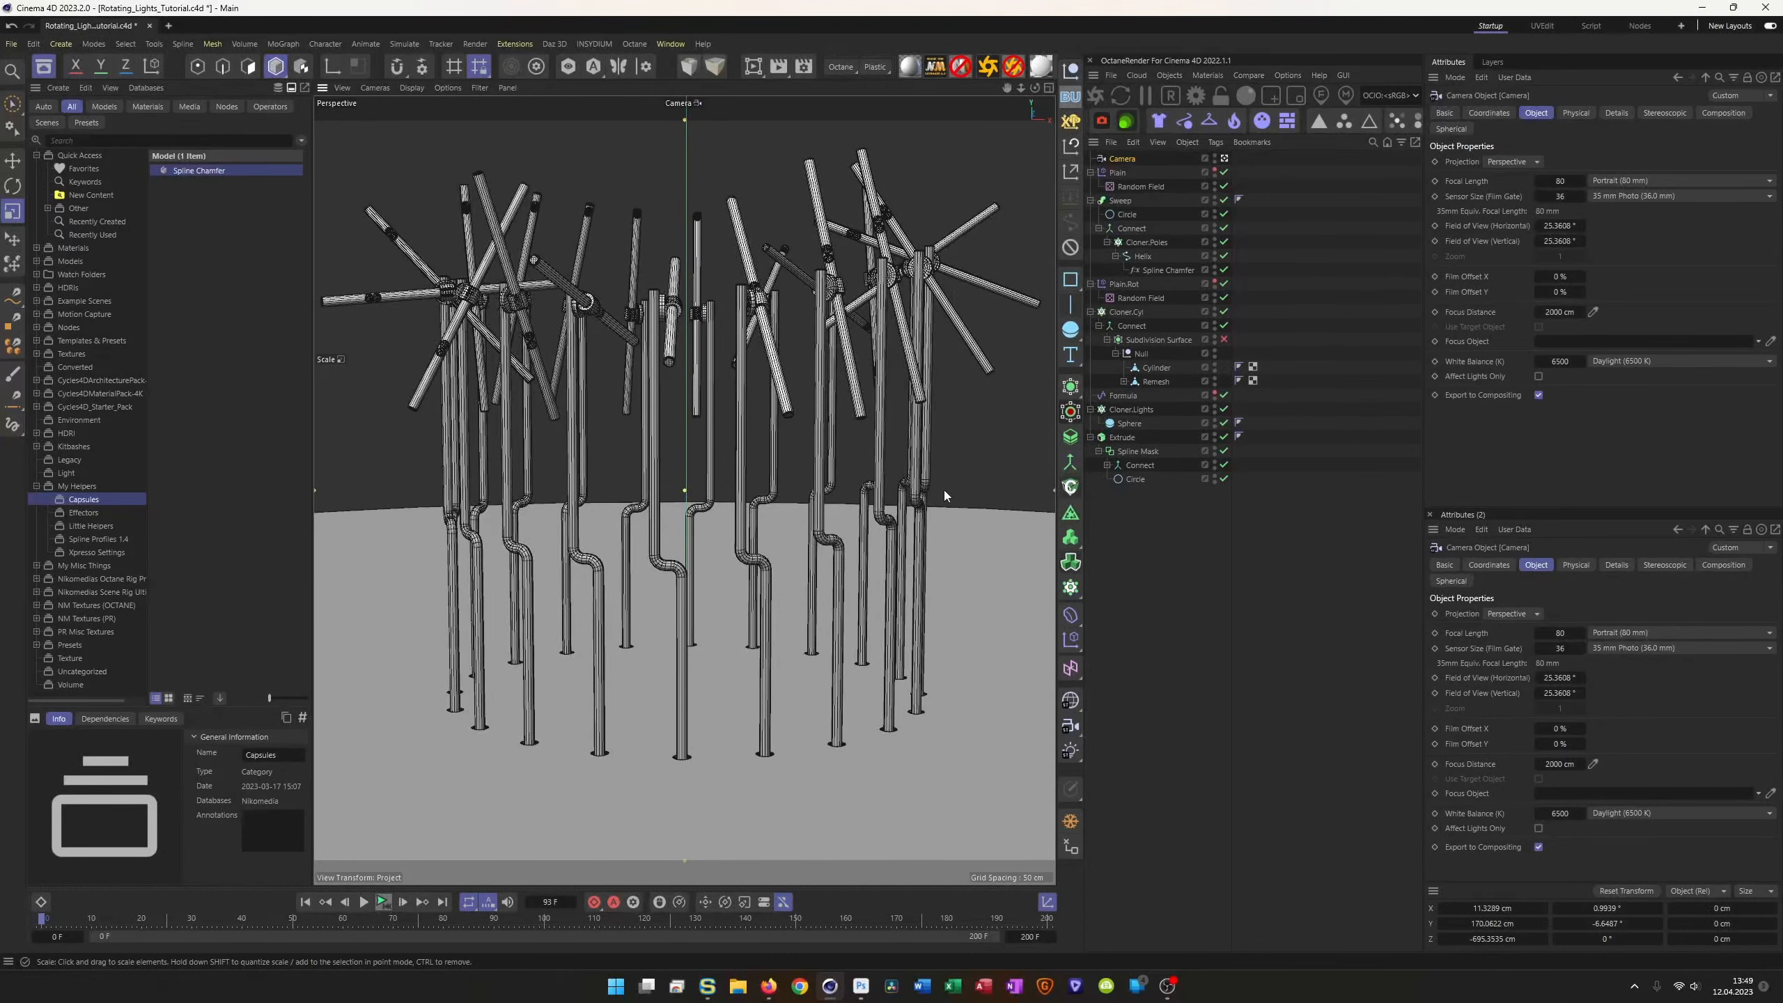
right_click_drag(945, 490, 894, 502, "alt")
middle_click_drag(811, 524, 730, 592, "alt")
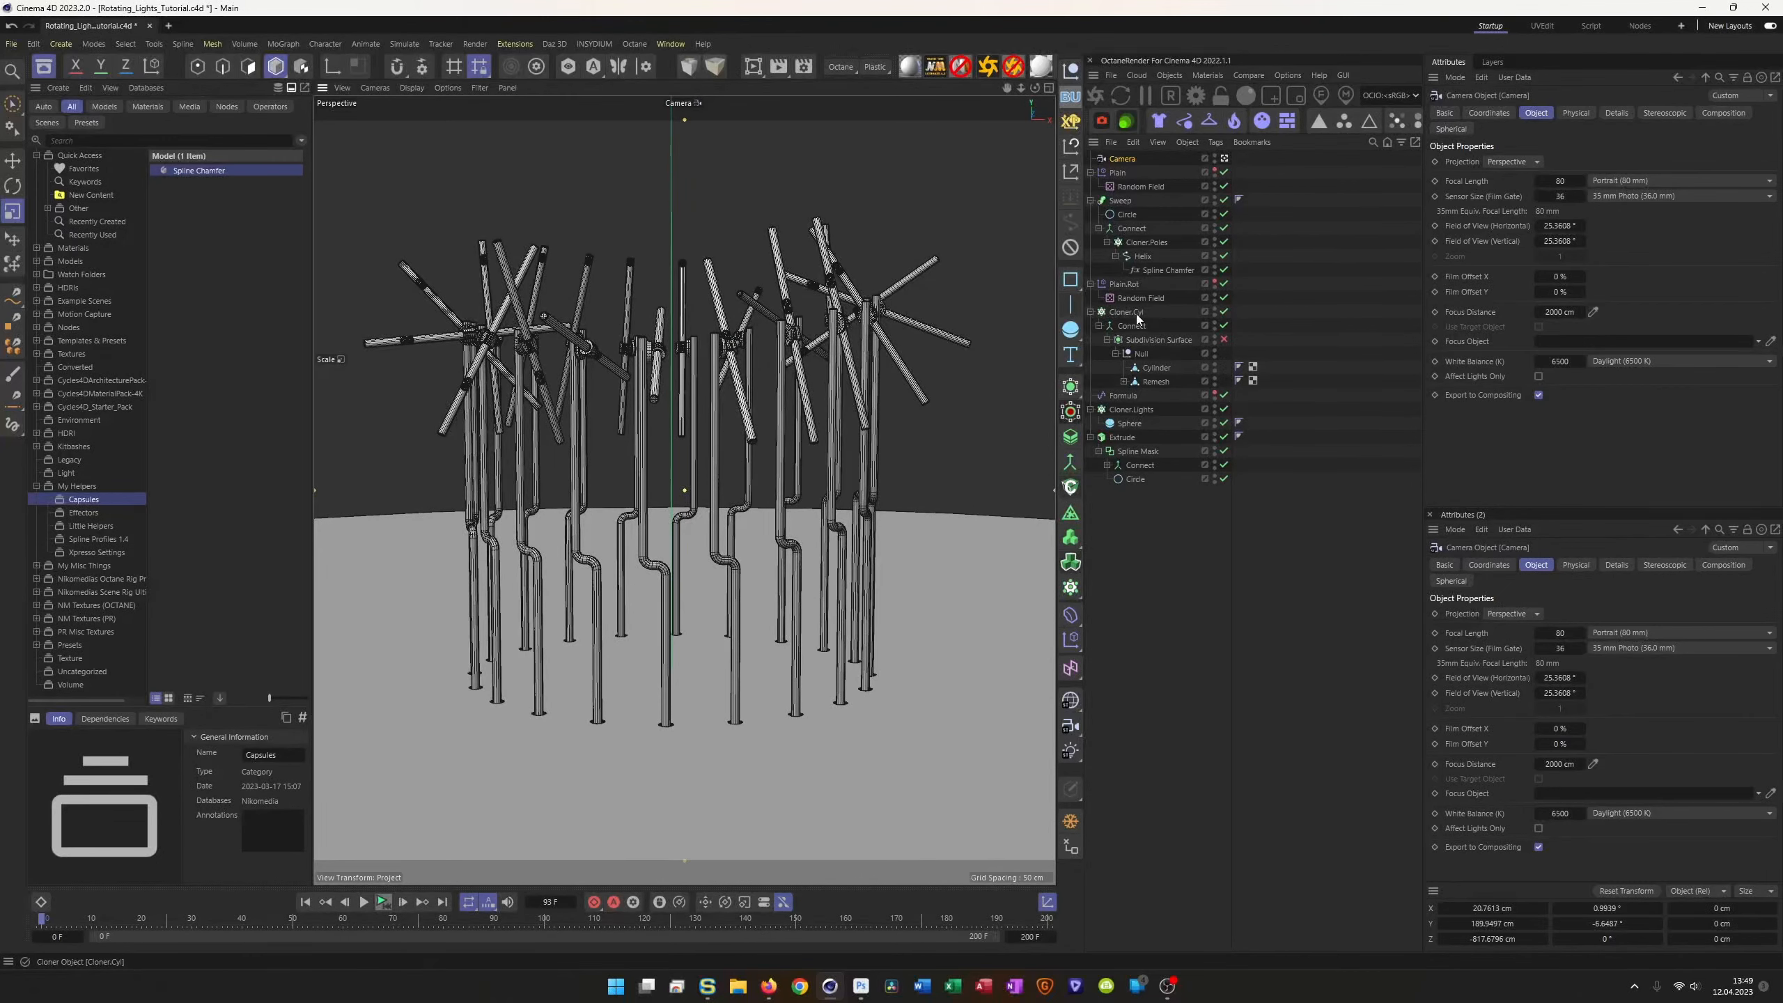
Step: Set the radius of both the pole cloner and the ground-hole cloner to -150 cm together
left_click(1151, 243)
left_click(1526, 256)
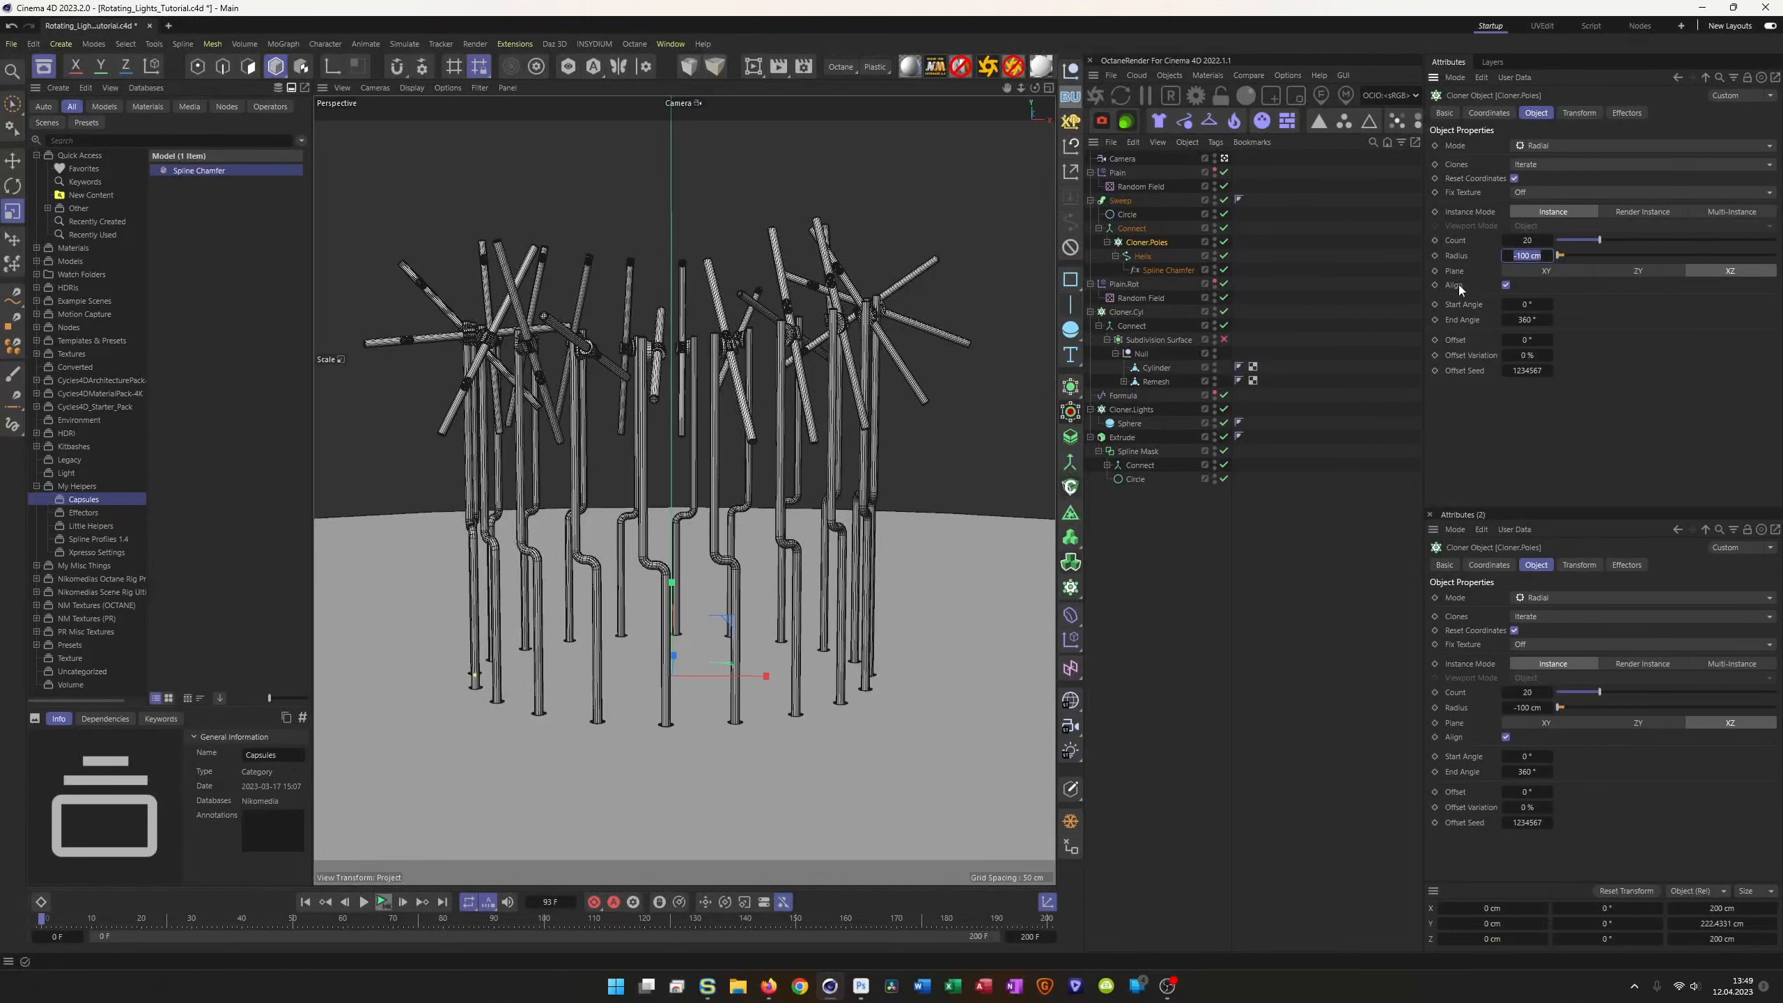
left_click(1152, 243)
left_click(1108, 465)
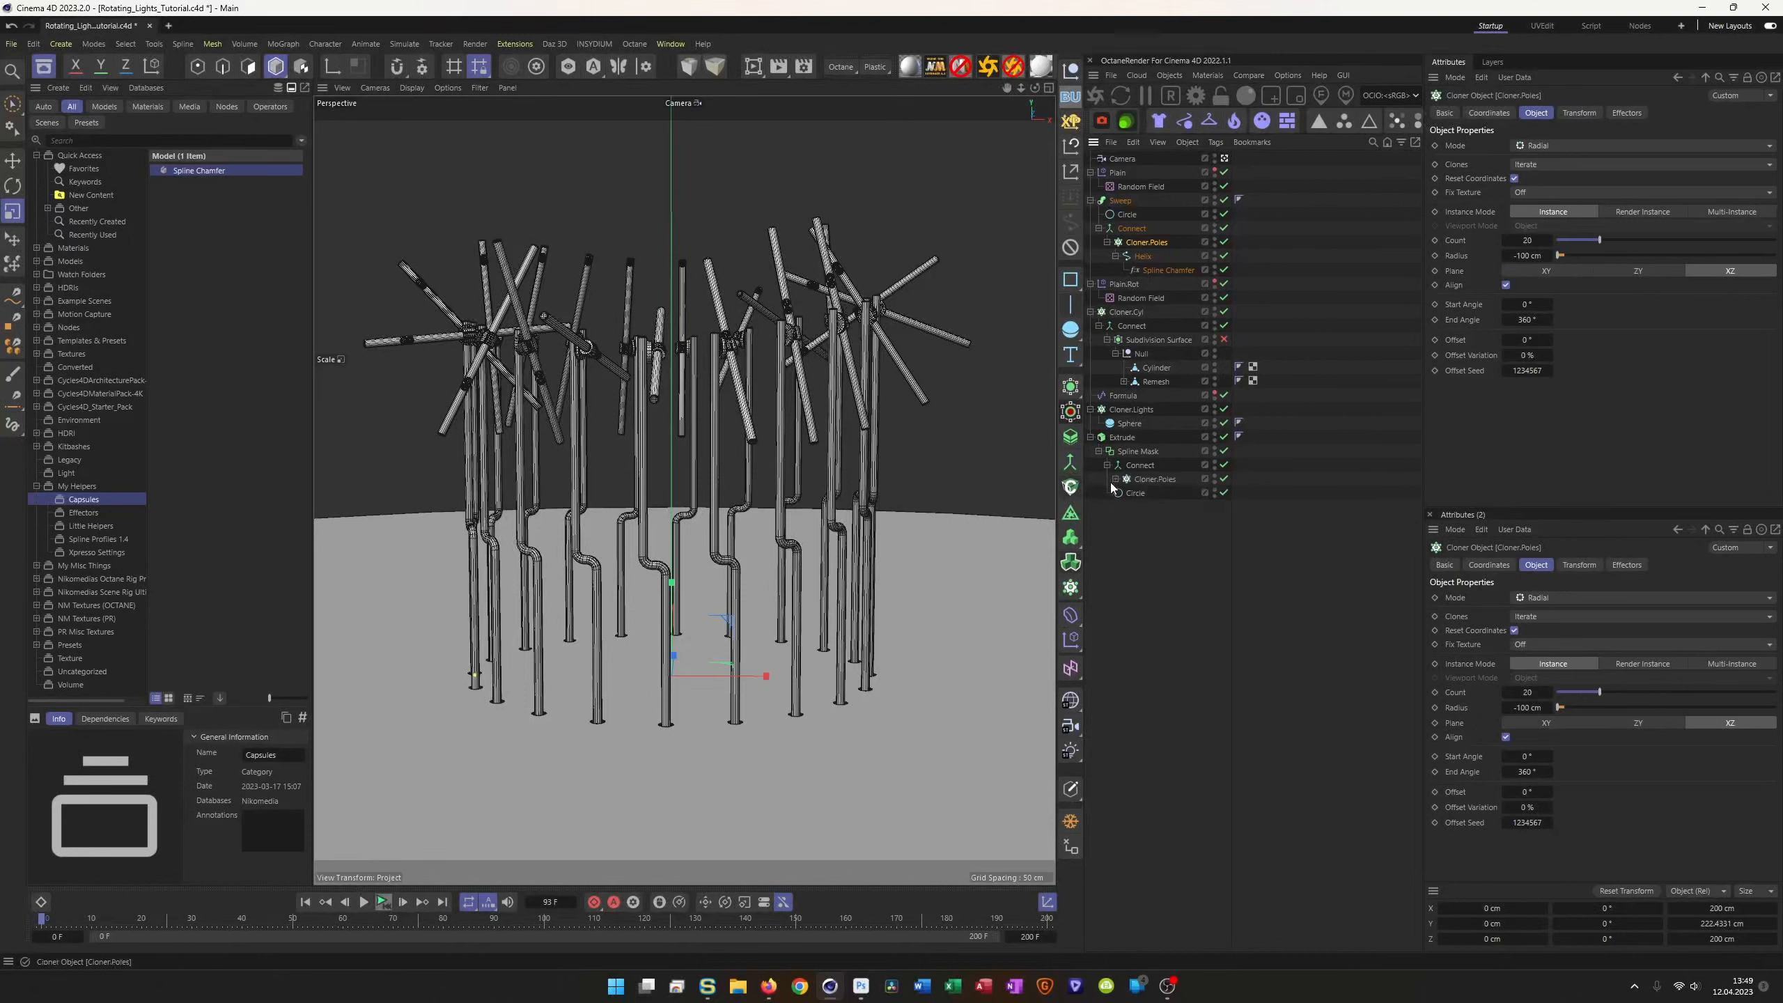
left_click(1154, 479, "ctrl")
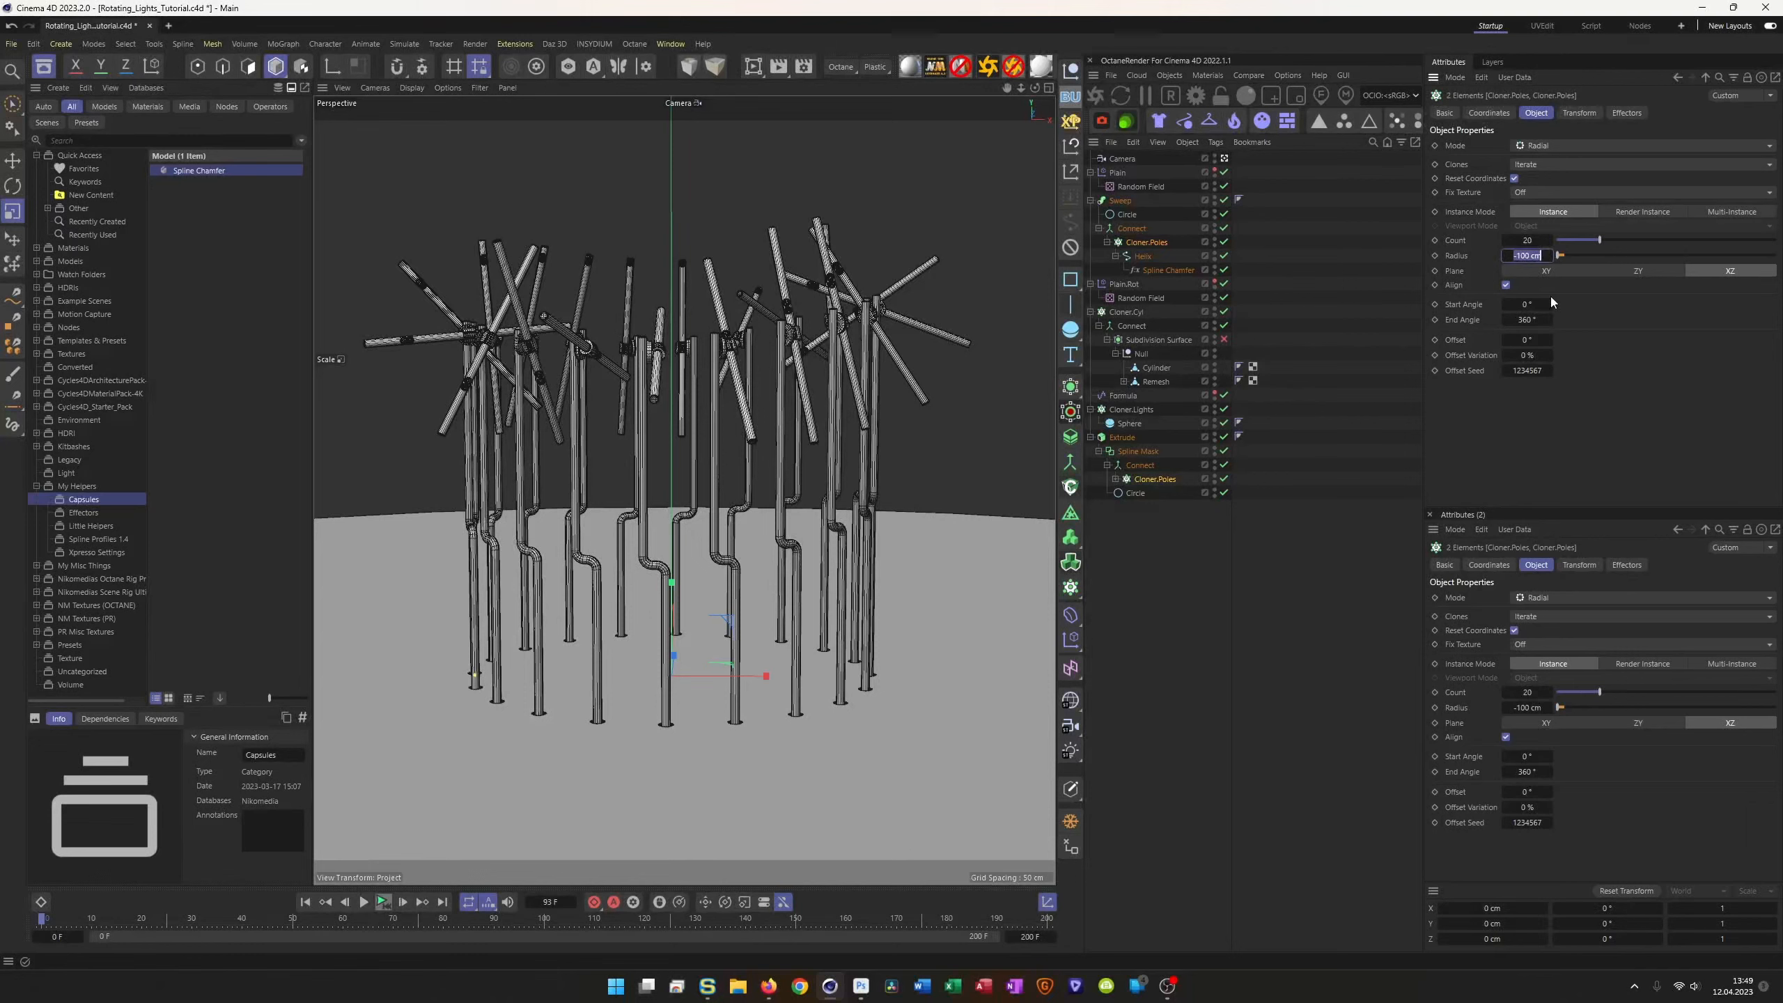
type("-150")
key("Return")
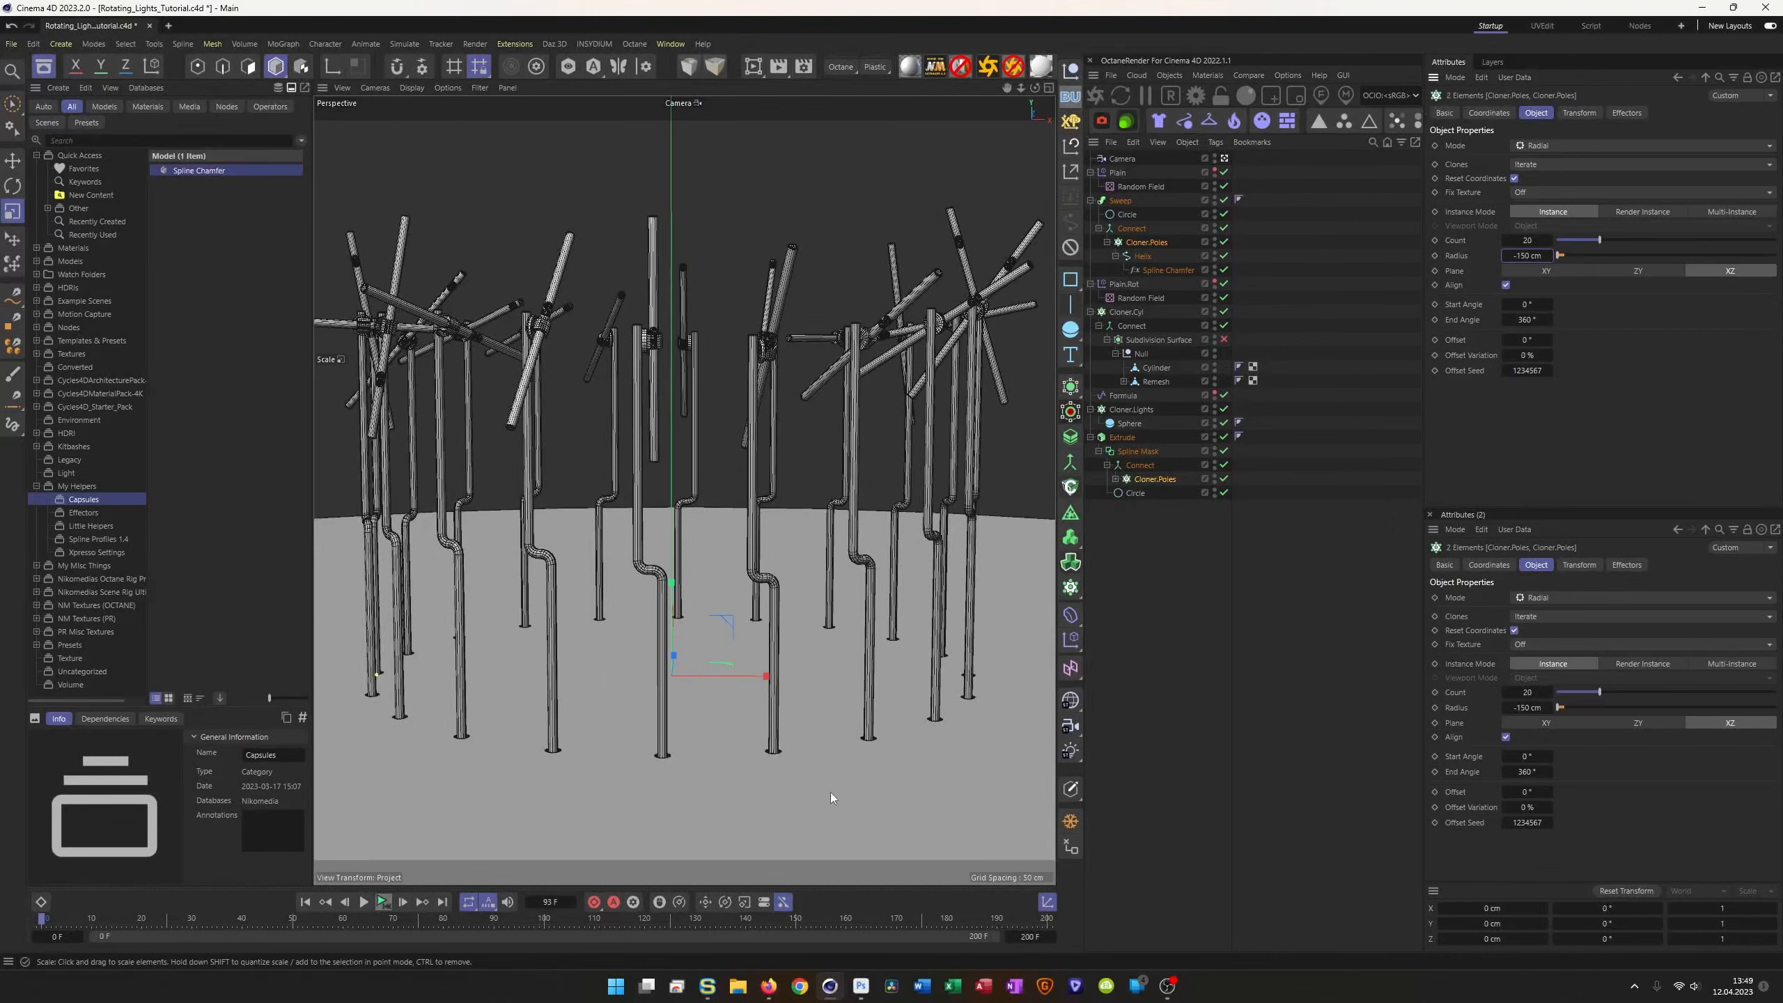
Step: Set the count of both the pole and ground-hole cloners to 40 and compare the ring with the reference video
left_click(1528, 241)
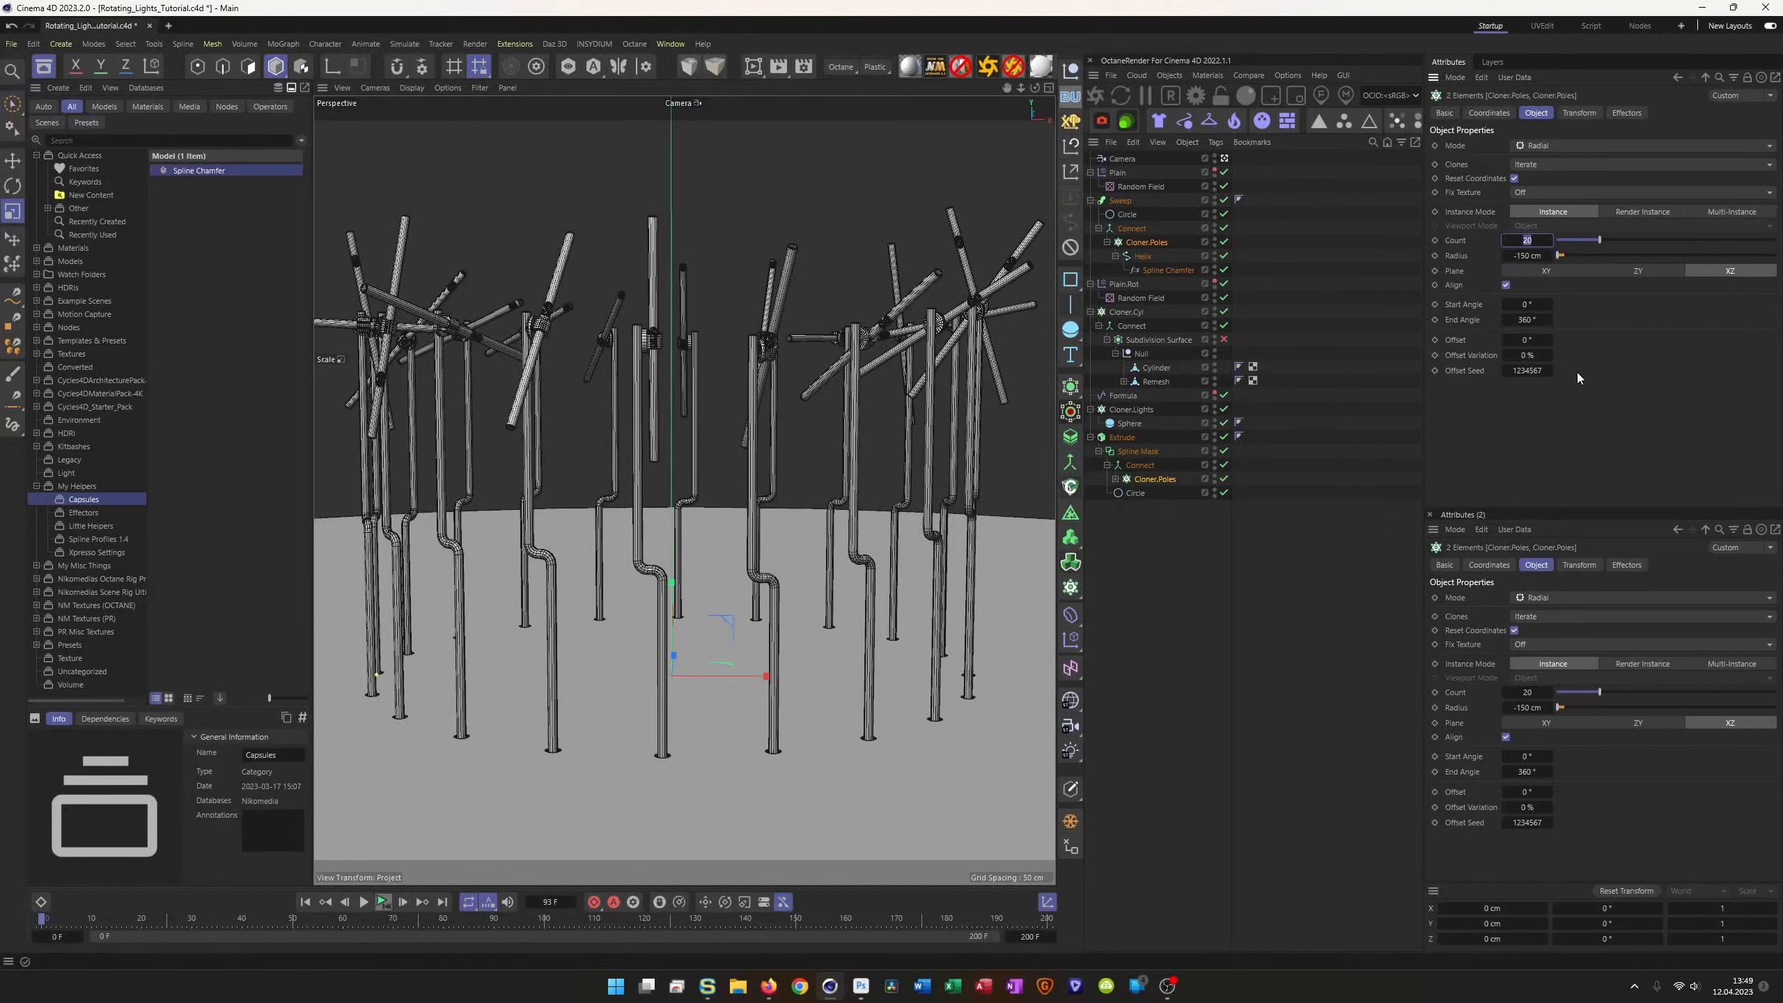
key("Return")
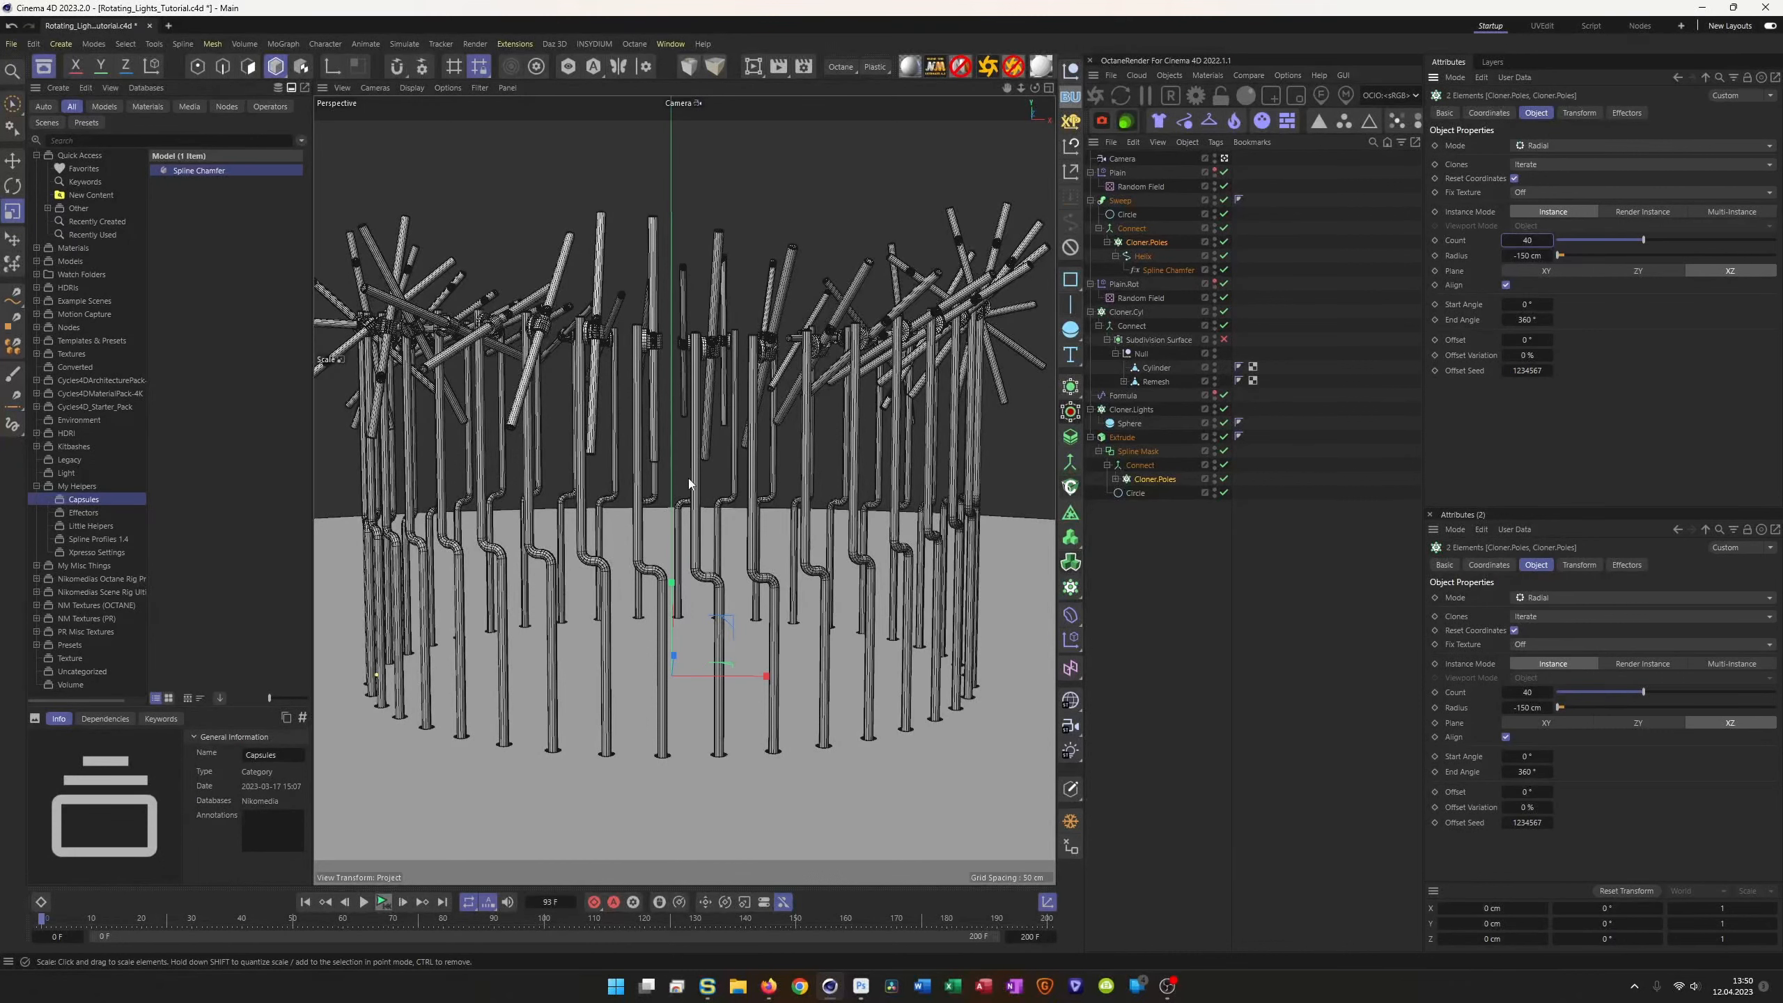
scroll(689, 483, "down", 5)
middle_click_drag(667, 521, 691, 548, "alt")
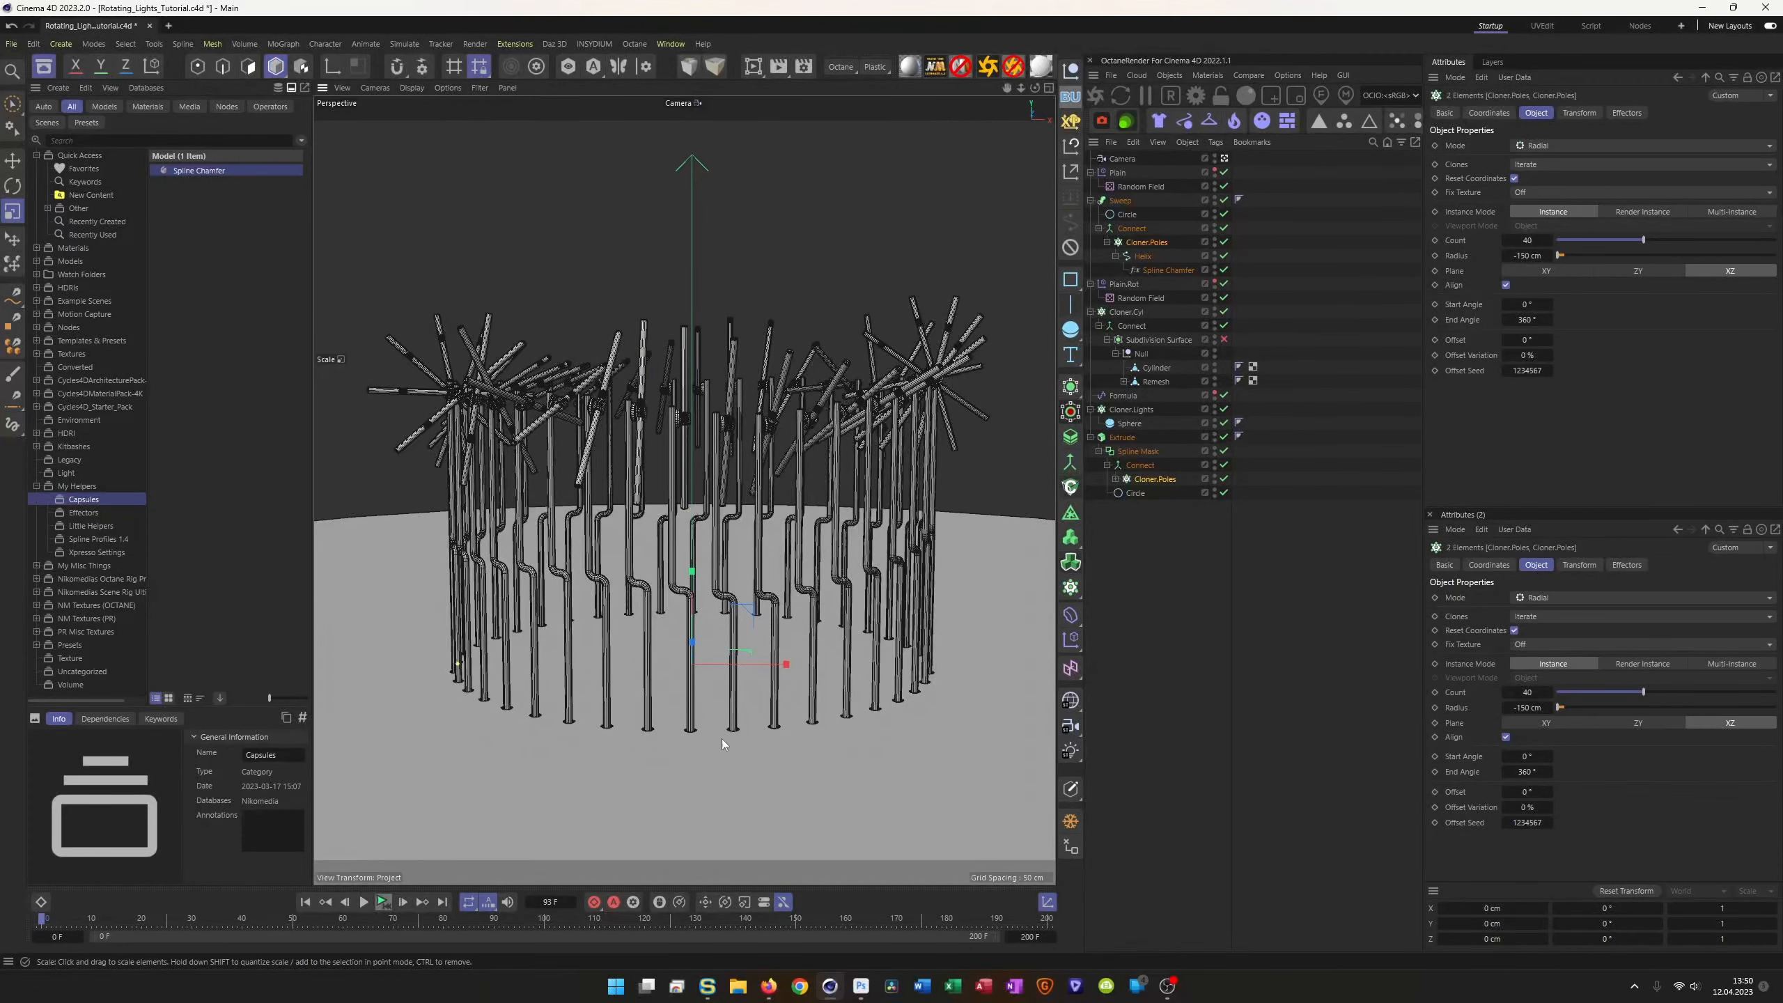
left_click(770, 991)
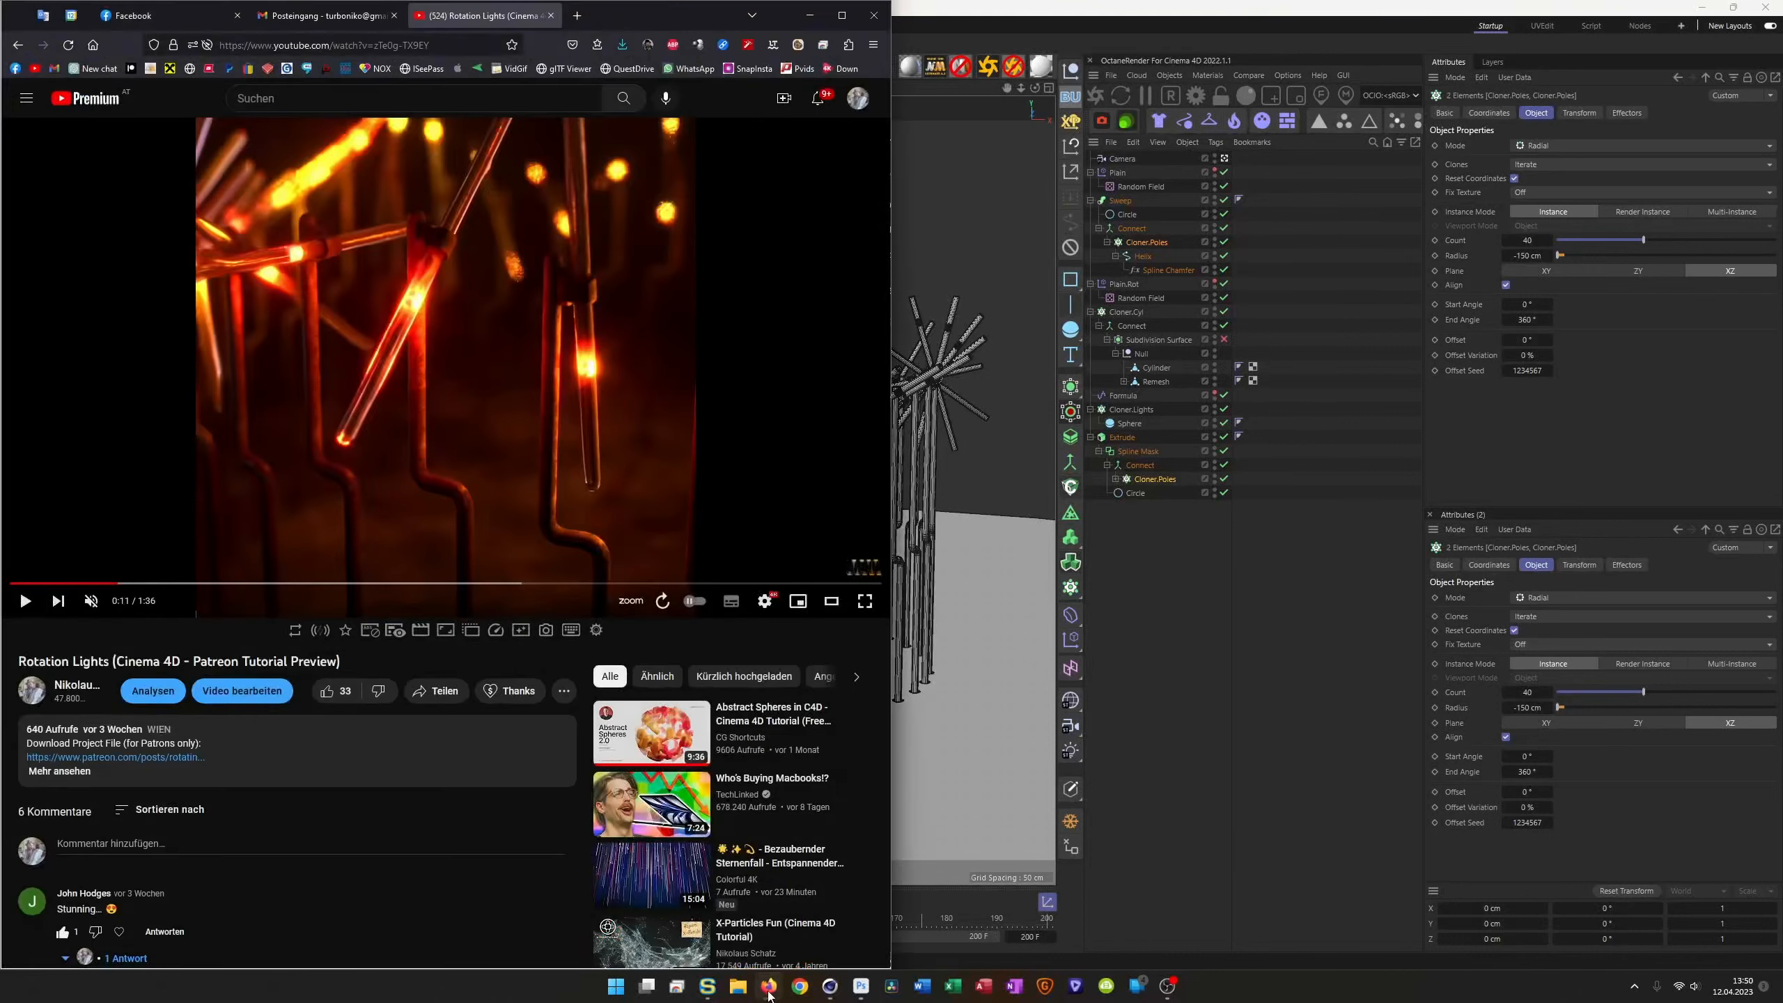
left_click(770, 991)
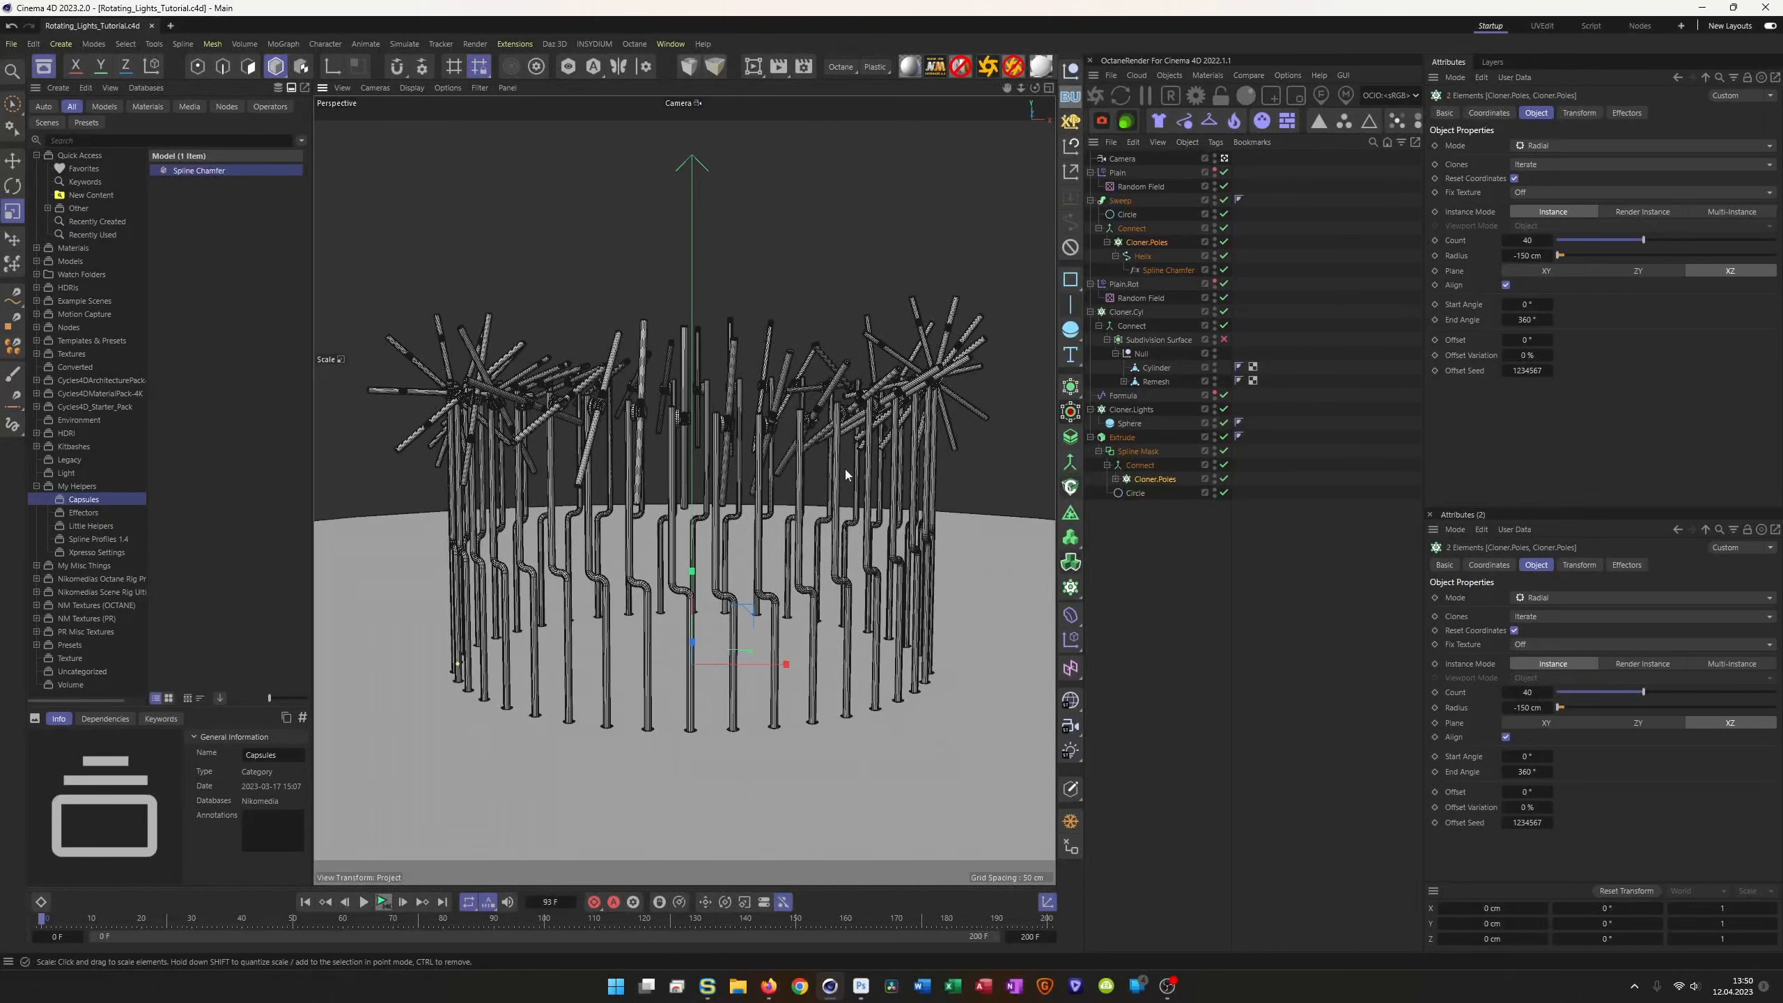
Step: Straighten the camera with heading 0°, pitch -10° and X position 0 cm
left_click(1123, 159)
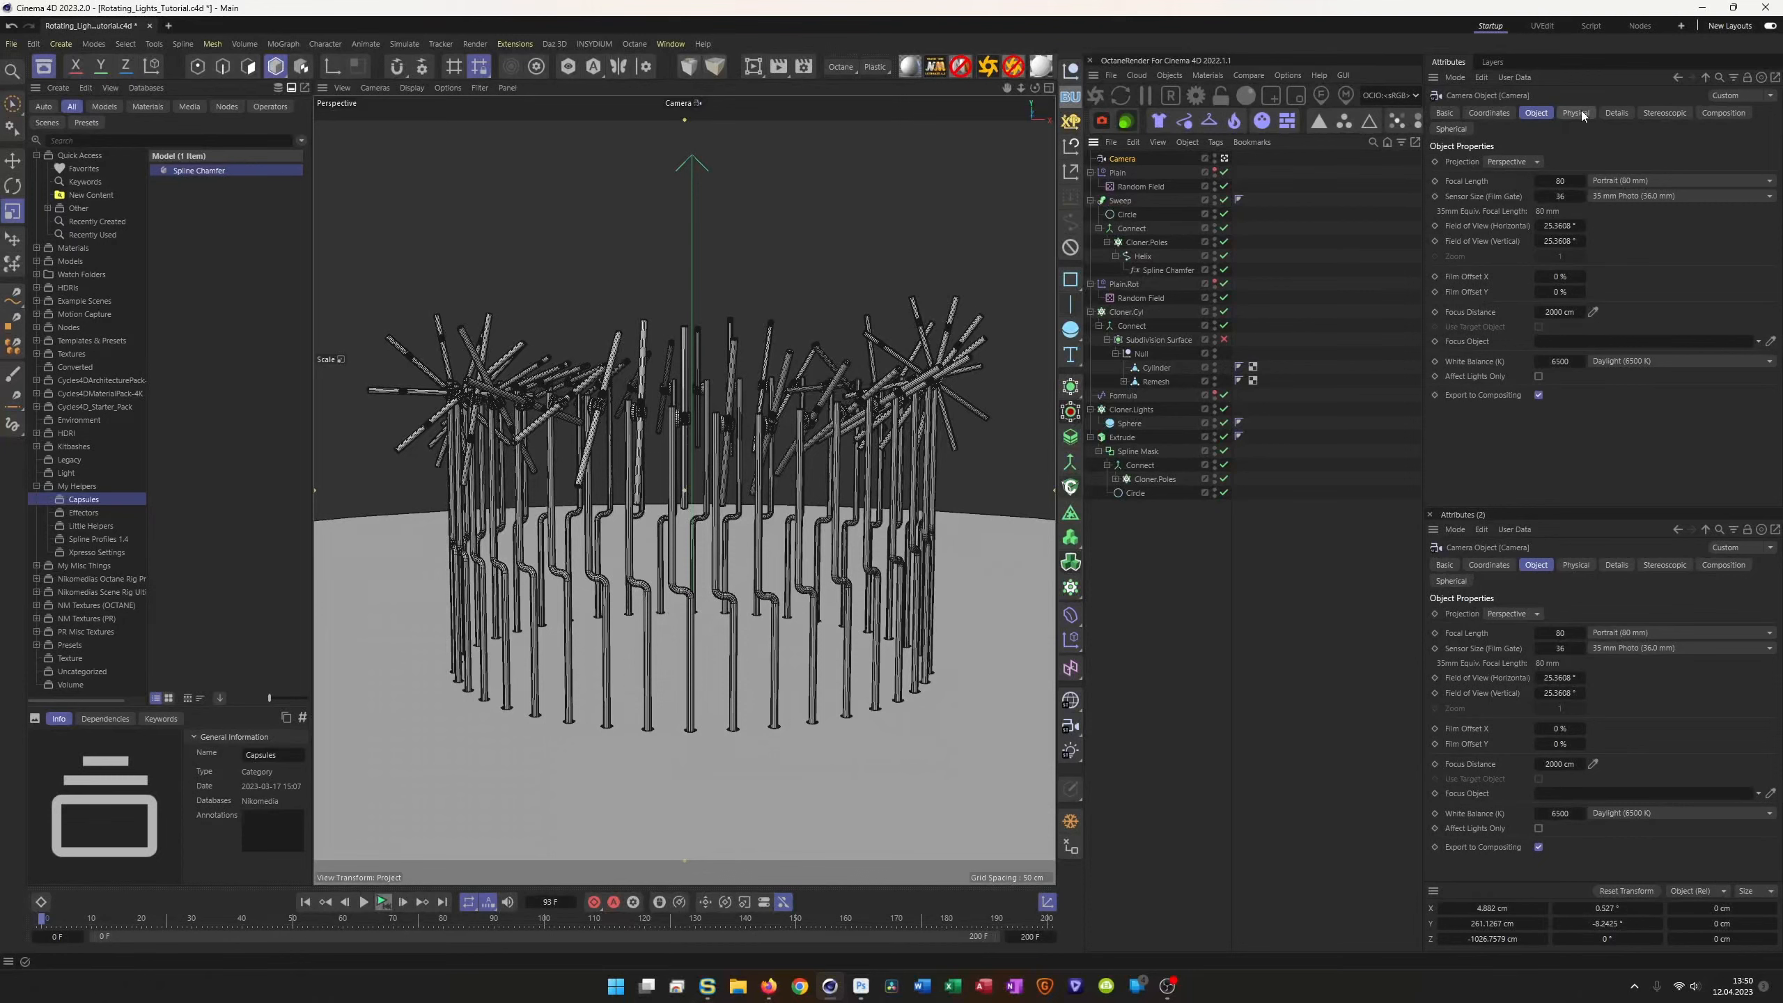
left_click(1592, 182)
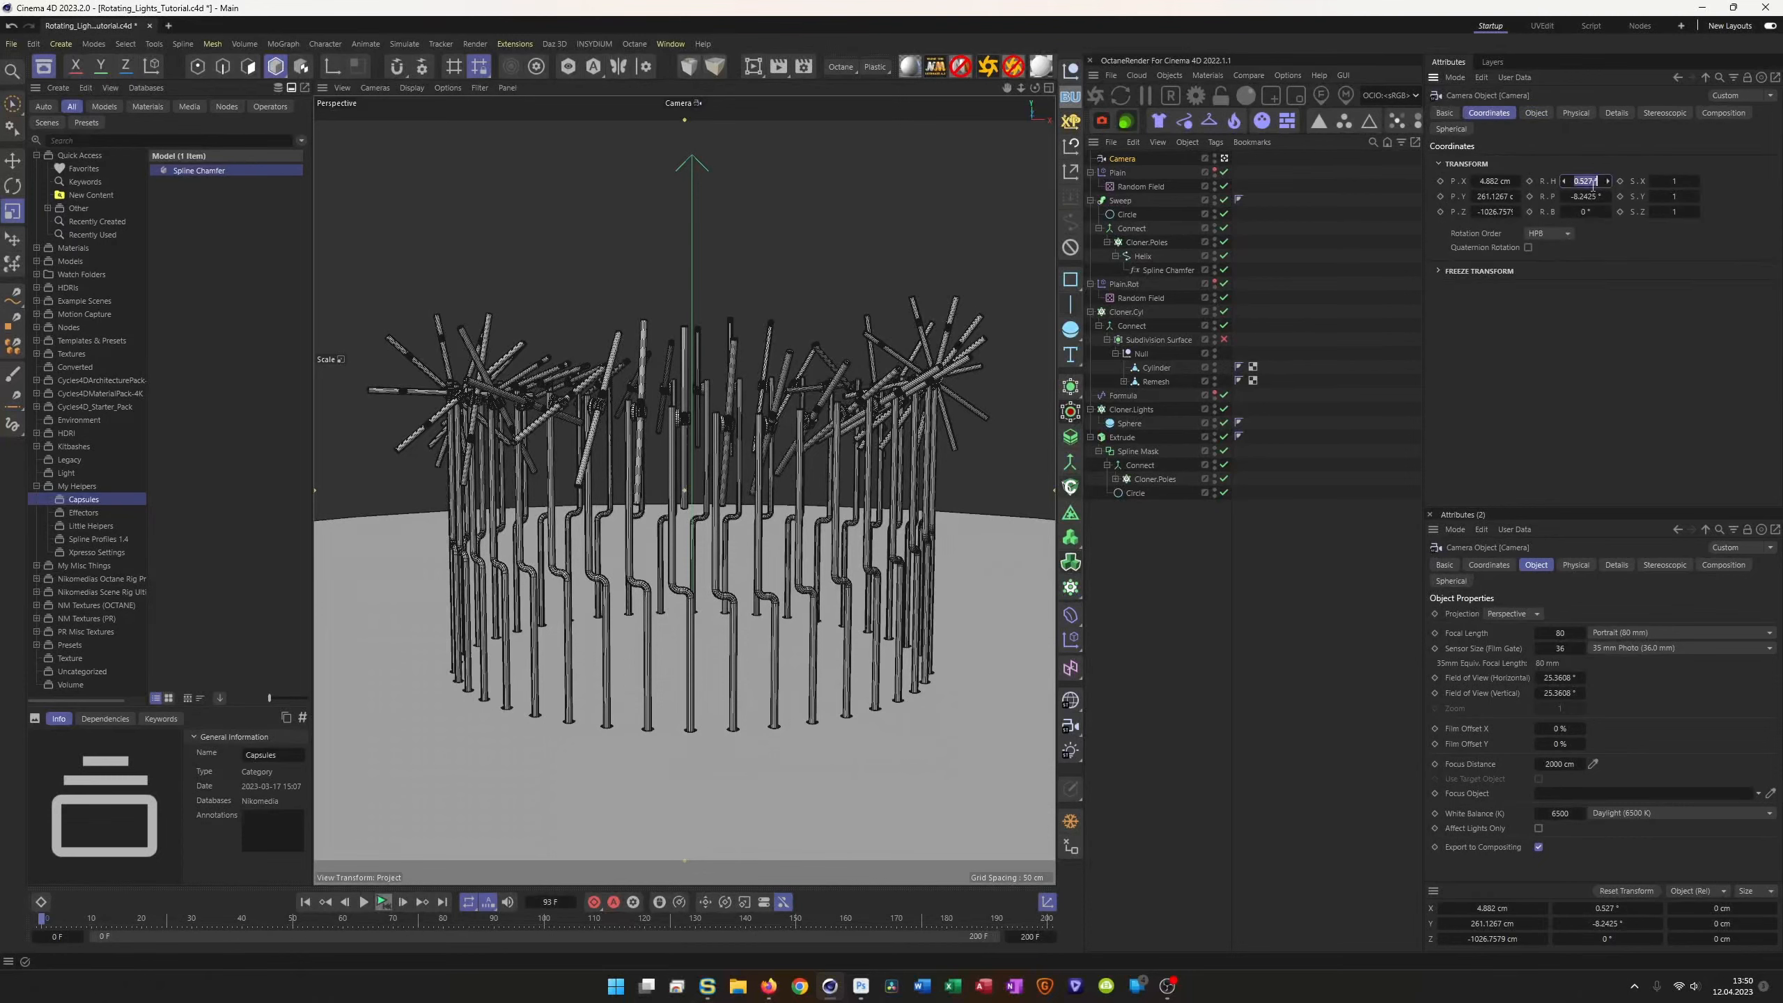
type("0")
key("Tab")
type("-10")
key("Return")
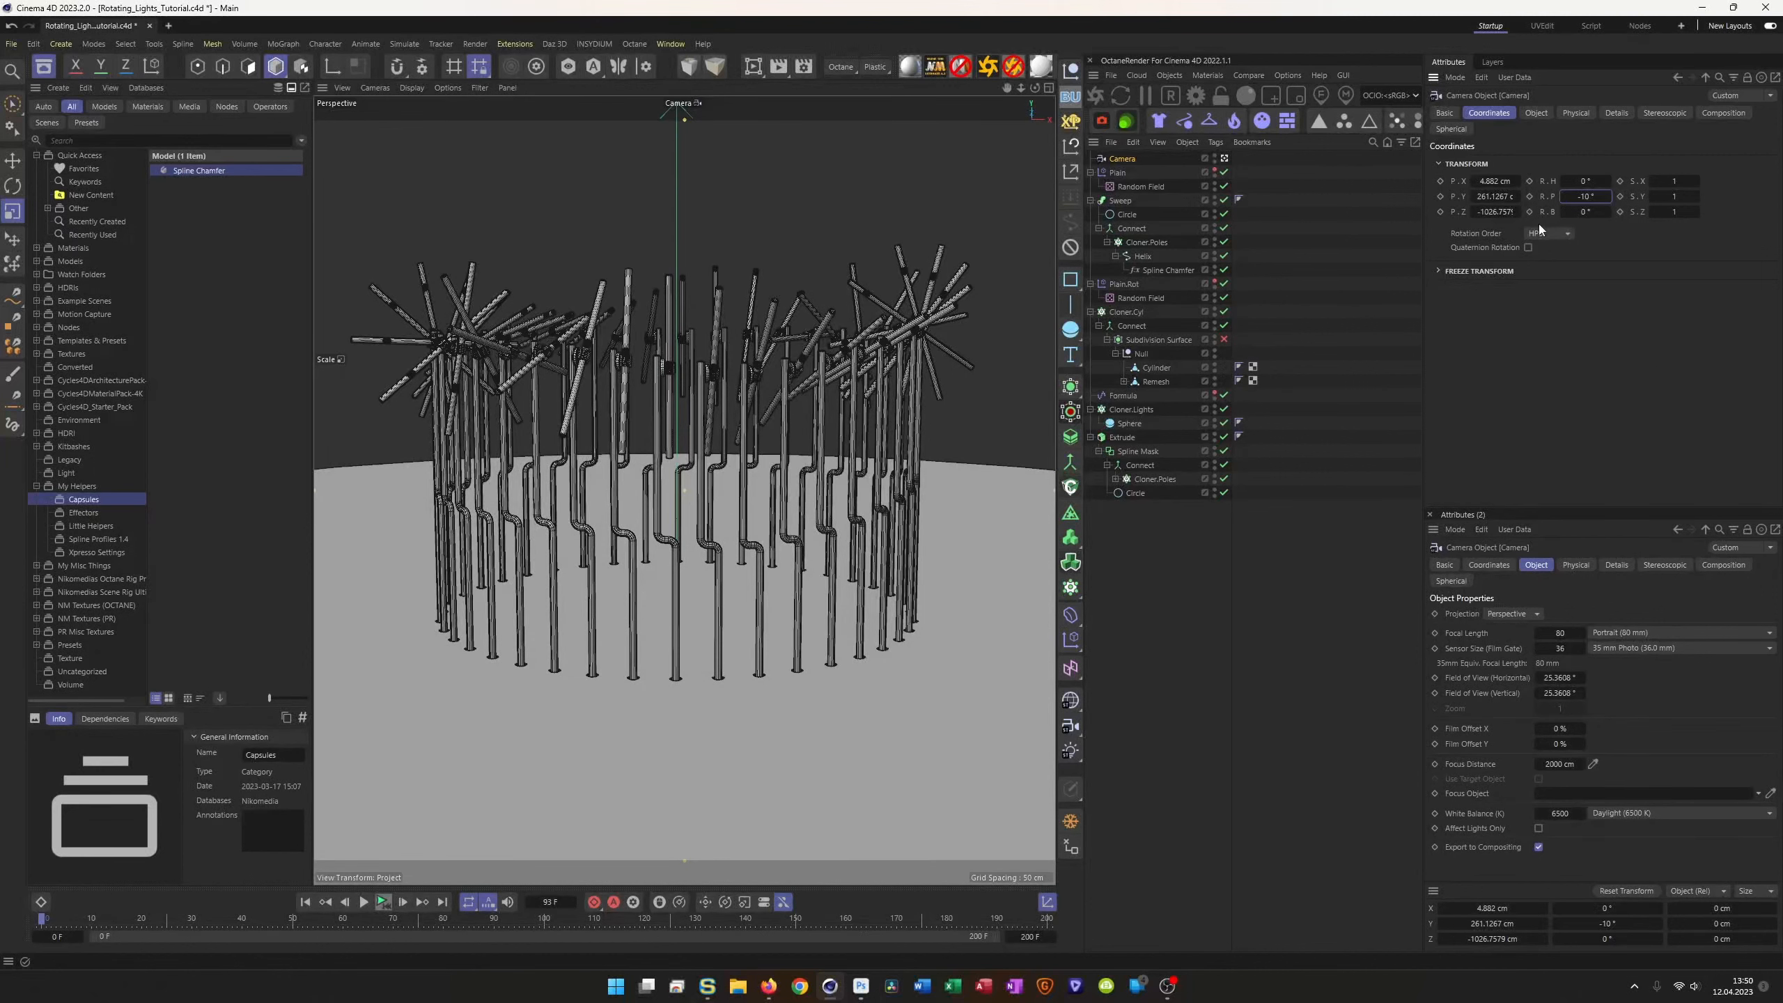
left_click(1492, 180)
type("0")
key("Return")
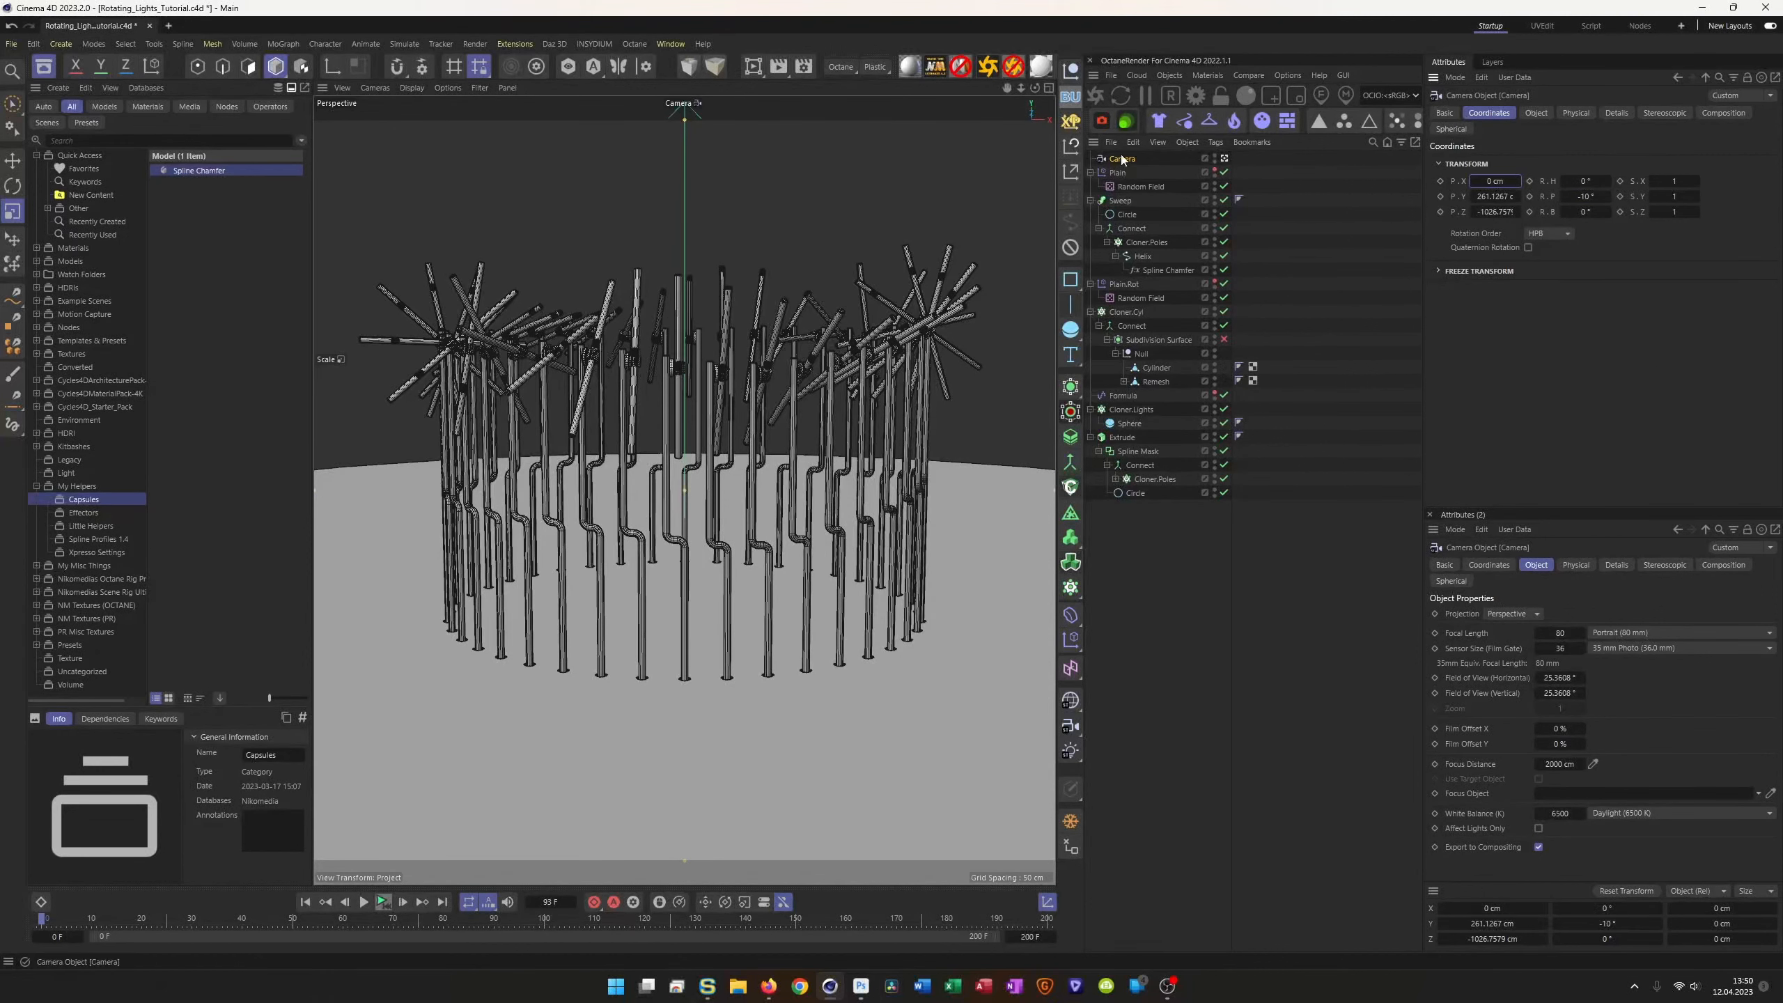
Step: Add a Protection tag to the camera, leaving position Y, position Z and pitch rotation unlocked
left_click(1071, 247)
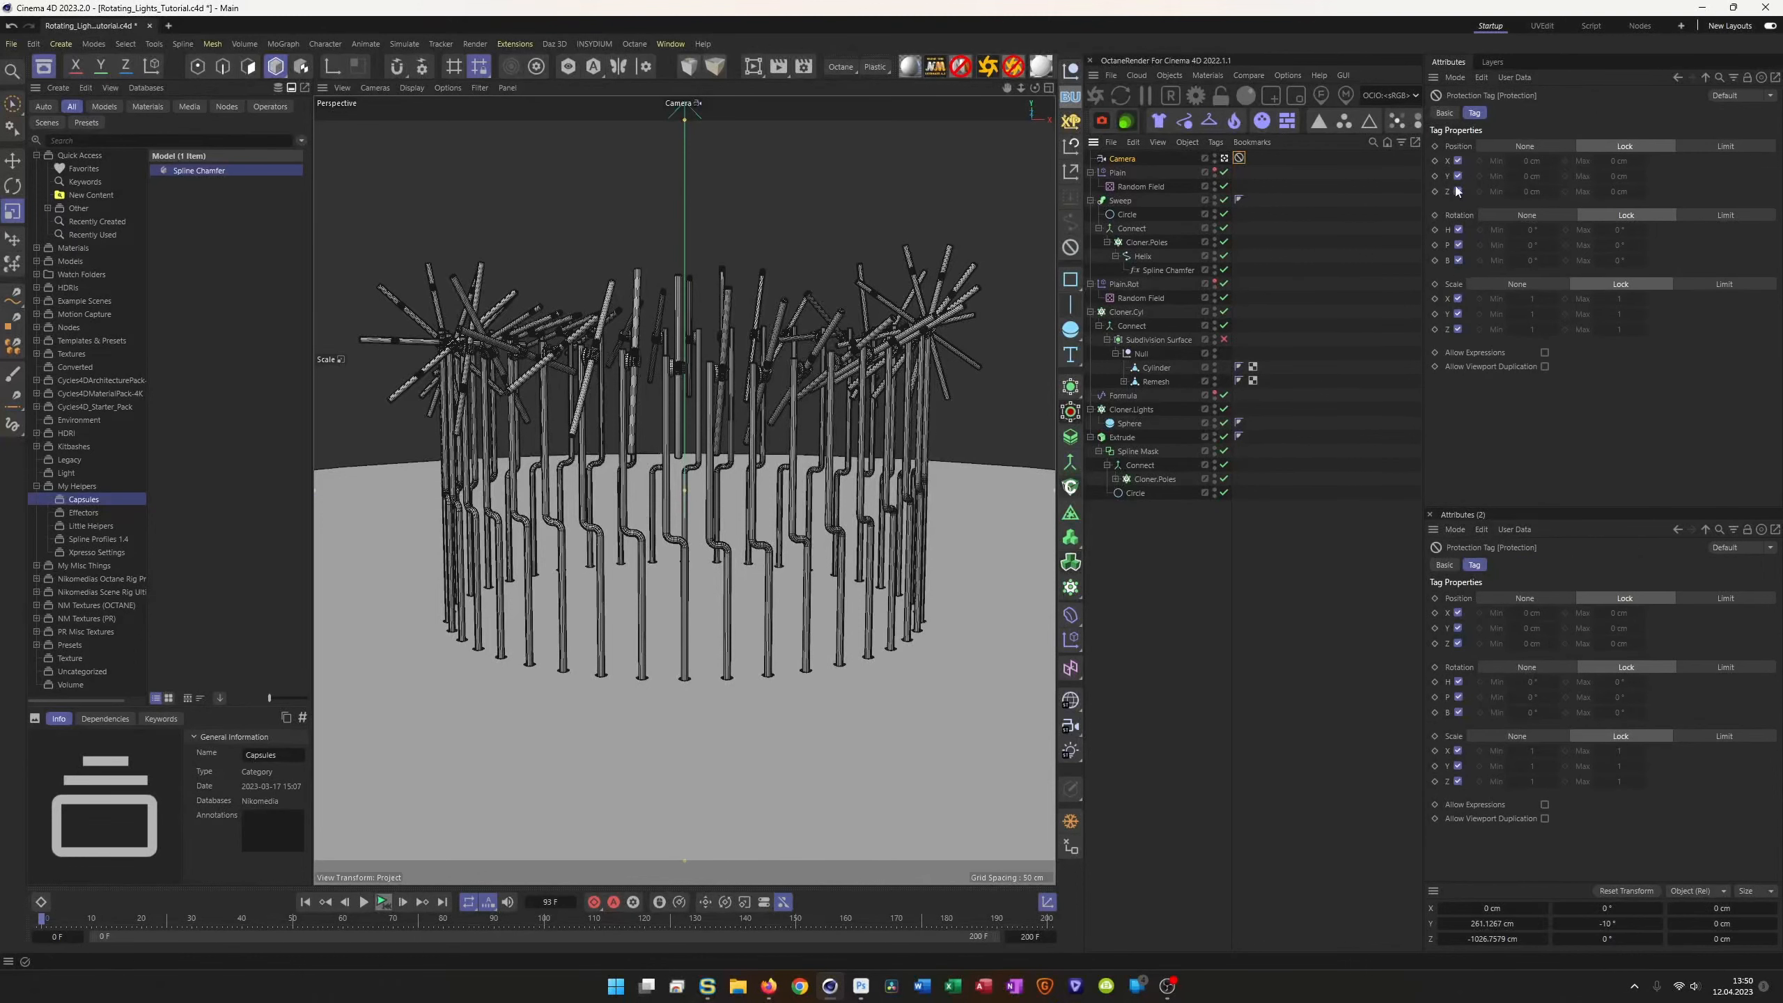
left_click(1458, 176)
left_click(1458, 191)
left_click(1458, 245)
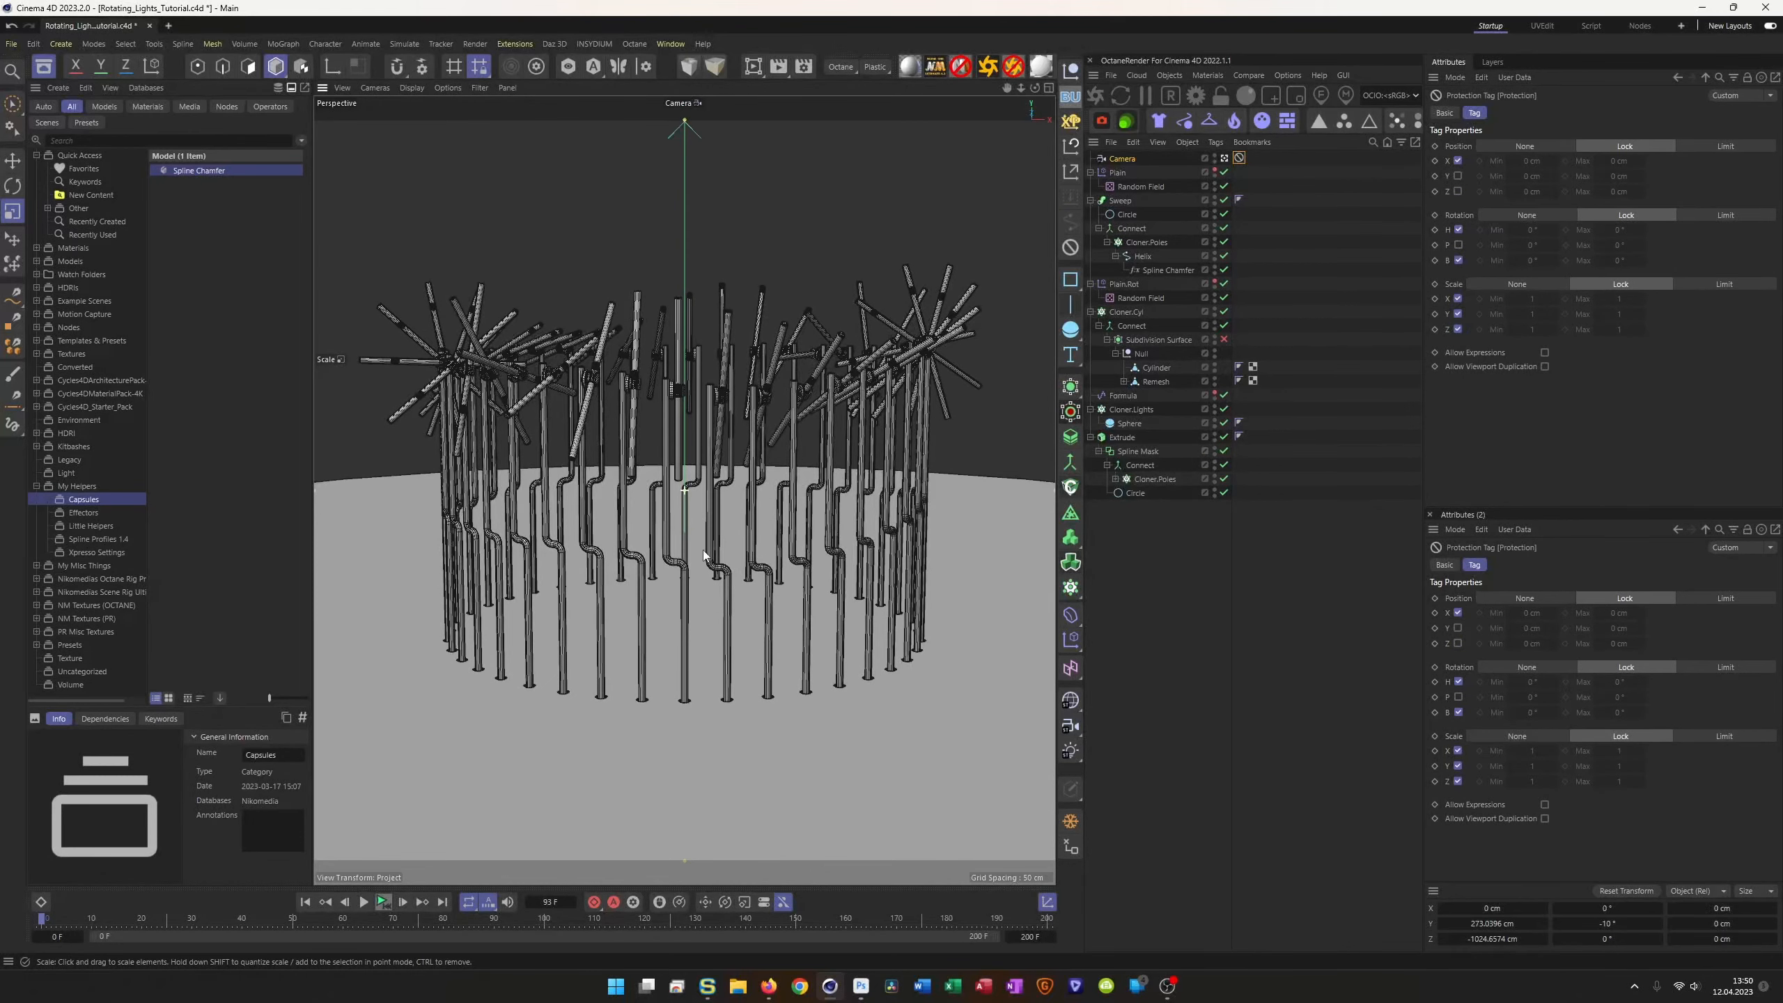
Step: Fine-tune the camera's height, distance and pitch to frame the whole ring of poles, and save the project
middle_click_drag(704, 533, 703, 547, "alt")
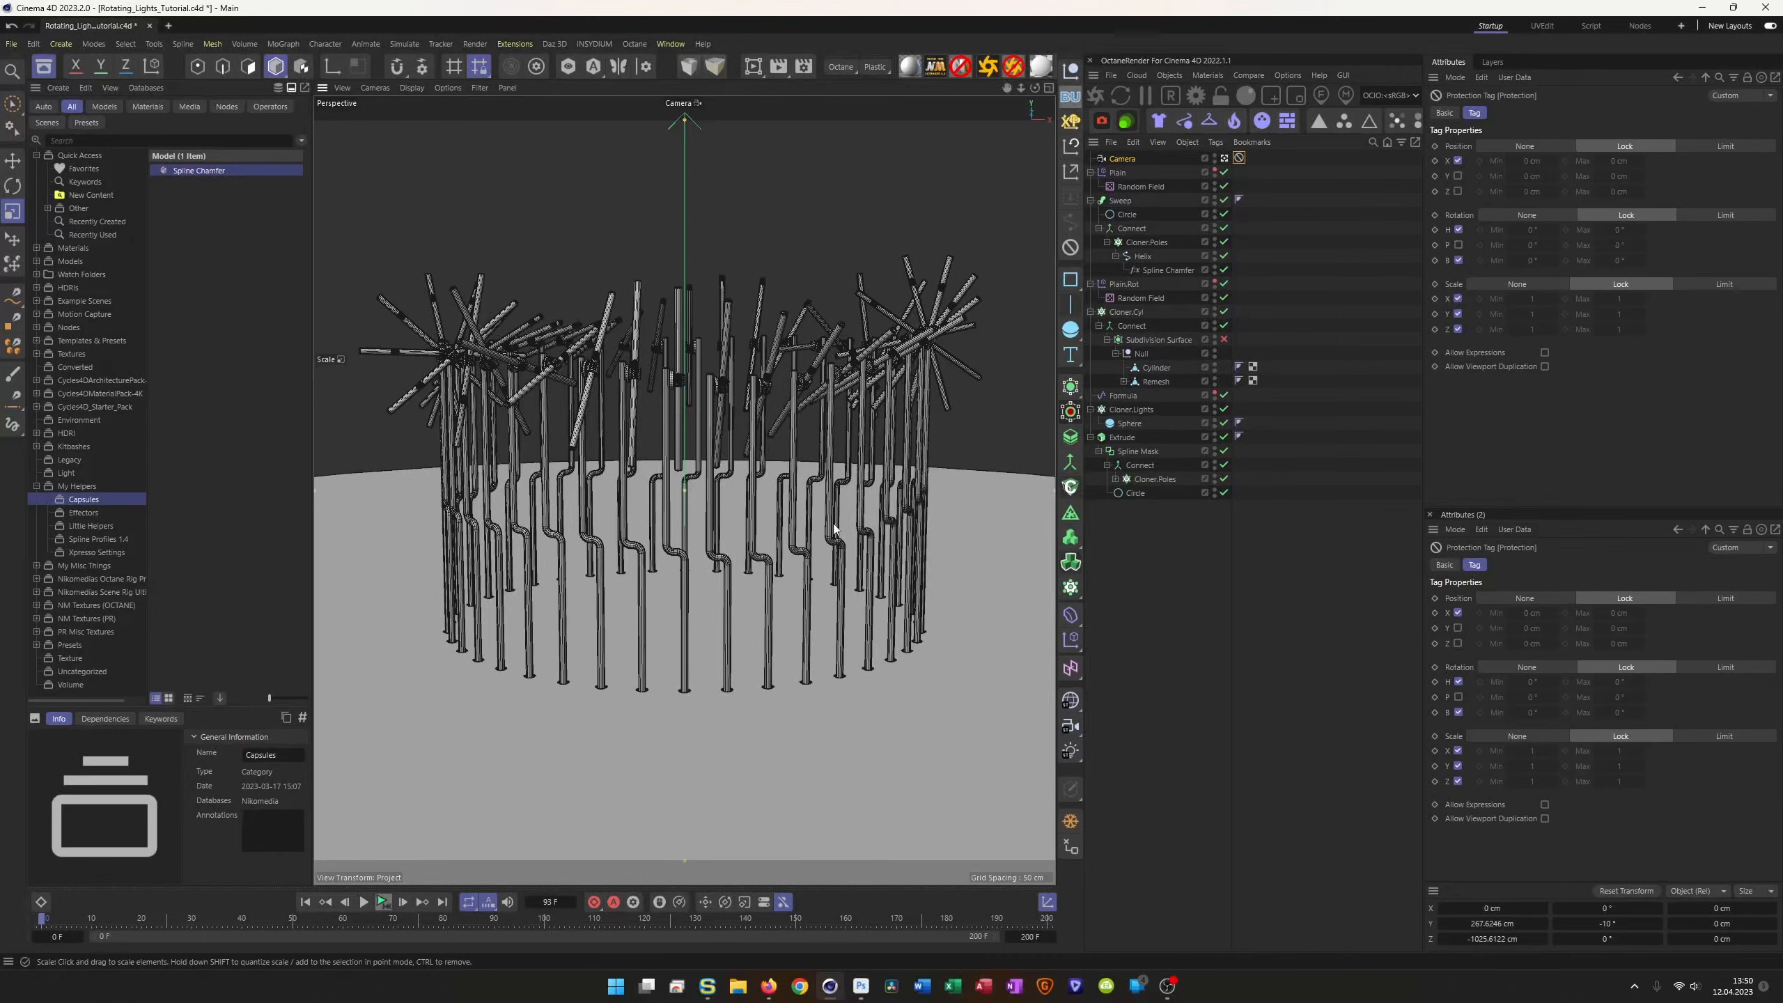
scroll(695, 527, "down", 3)
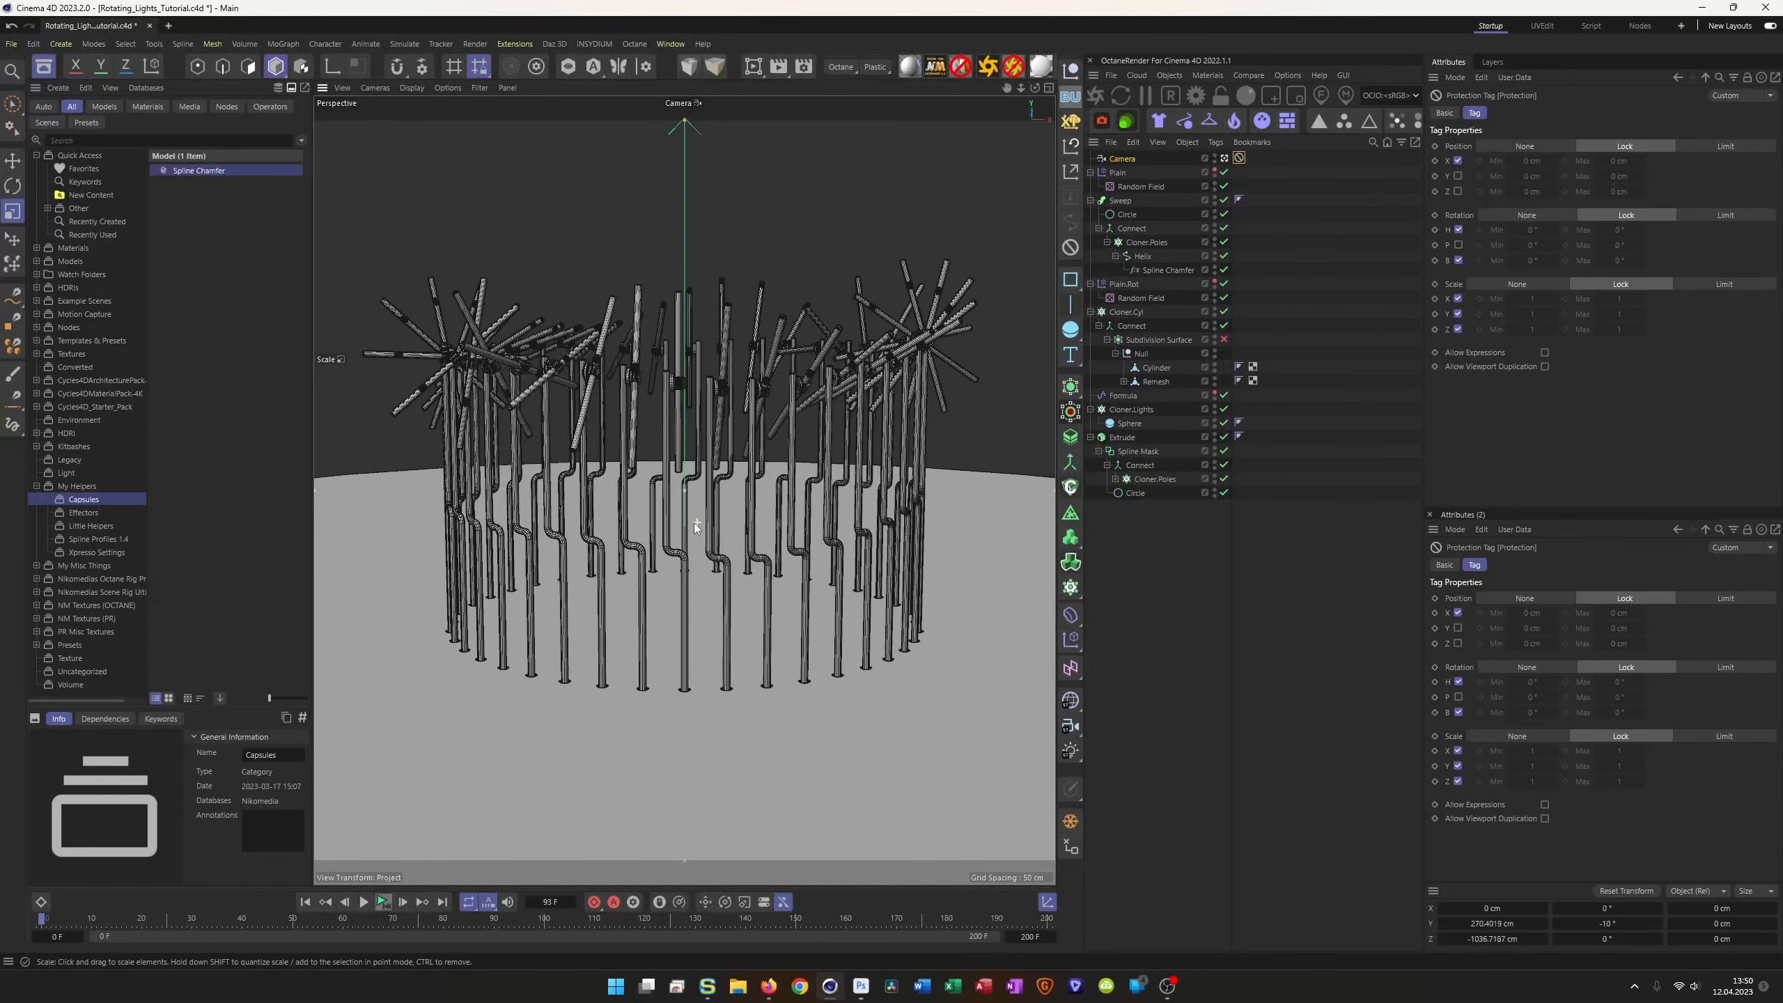
left_click_drag(694, 528, 694, 525, "alt")
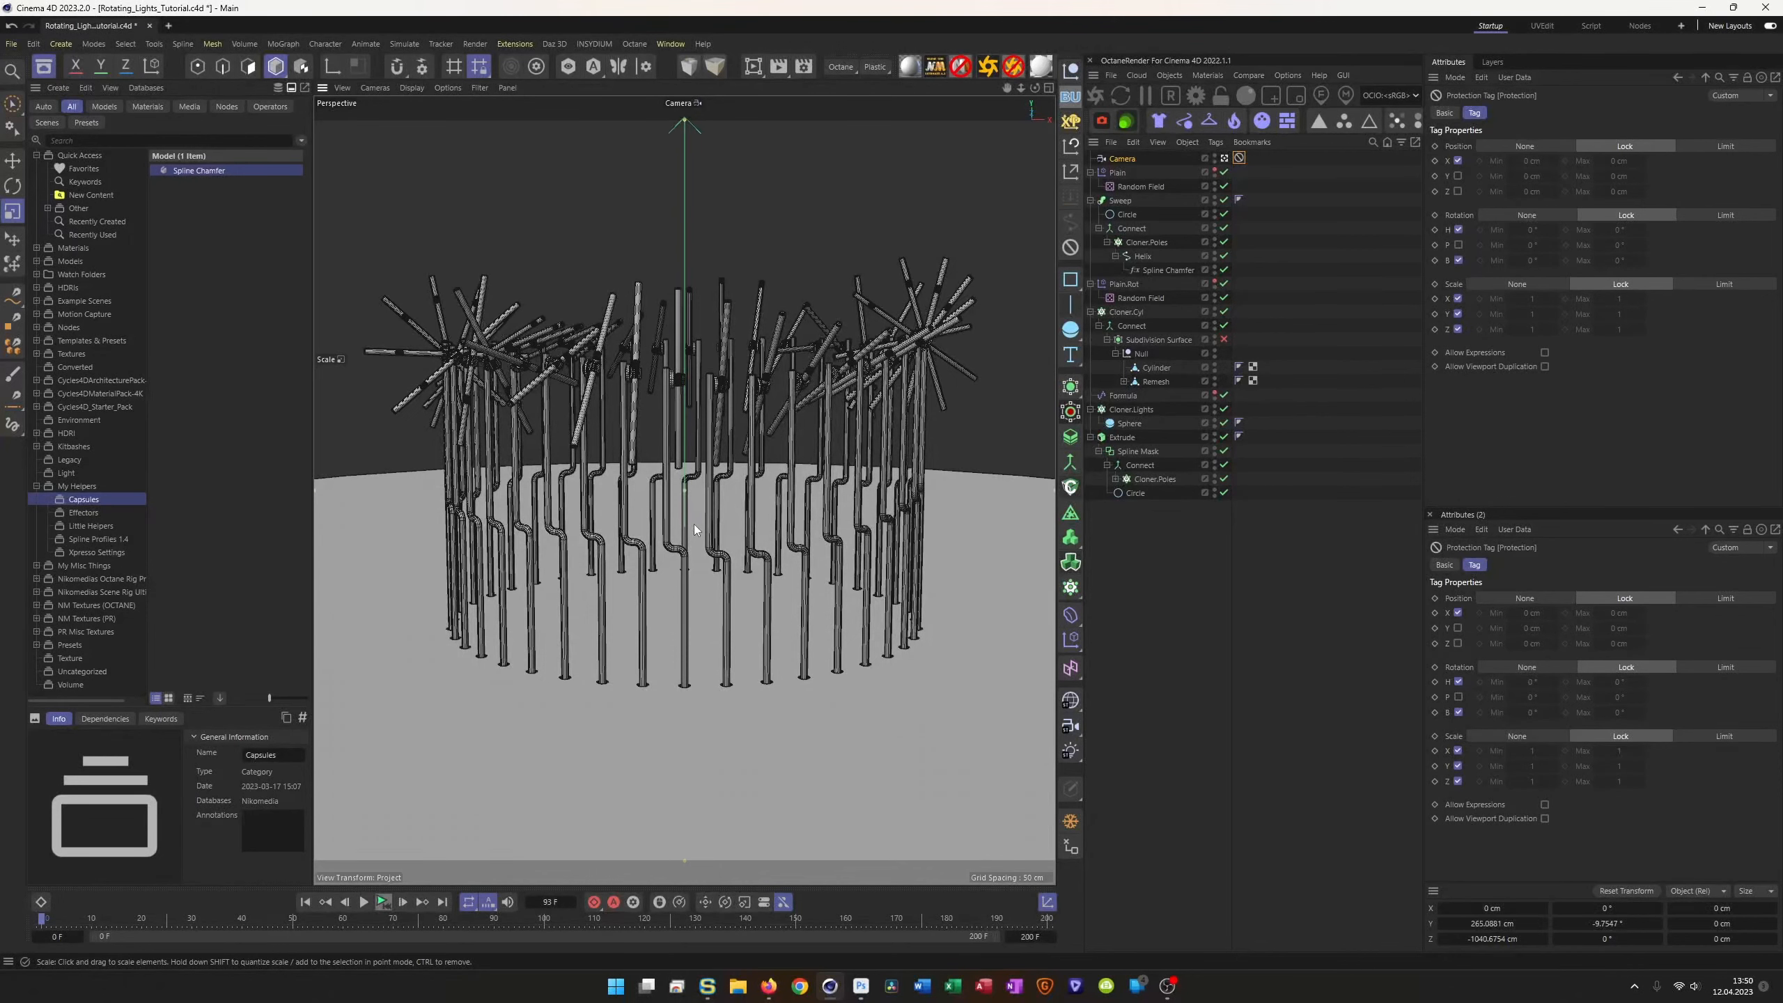
middle_click_drag(696, 528, 697, 537, "alt")
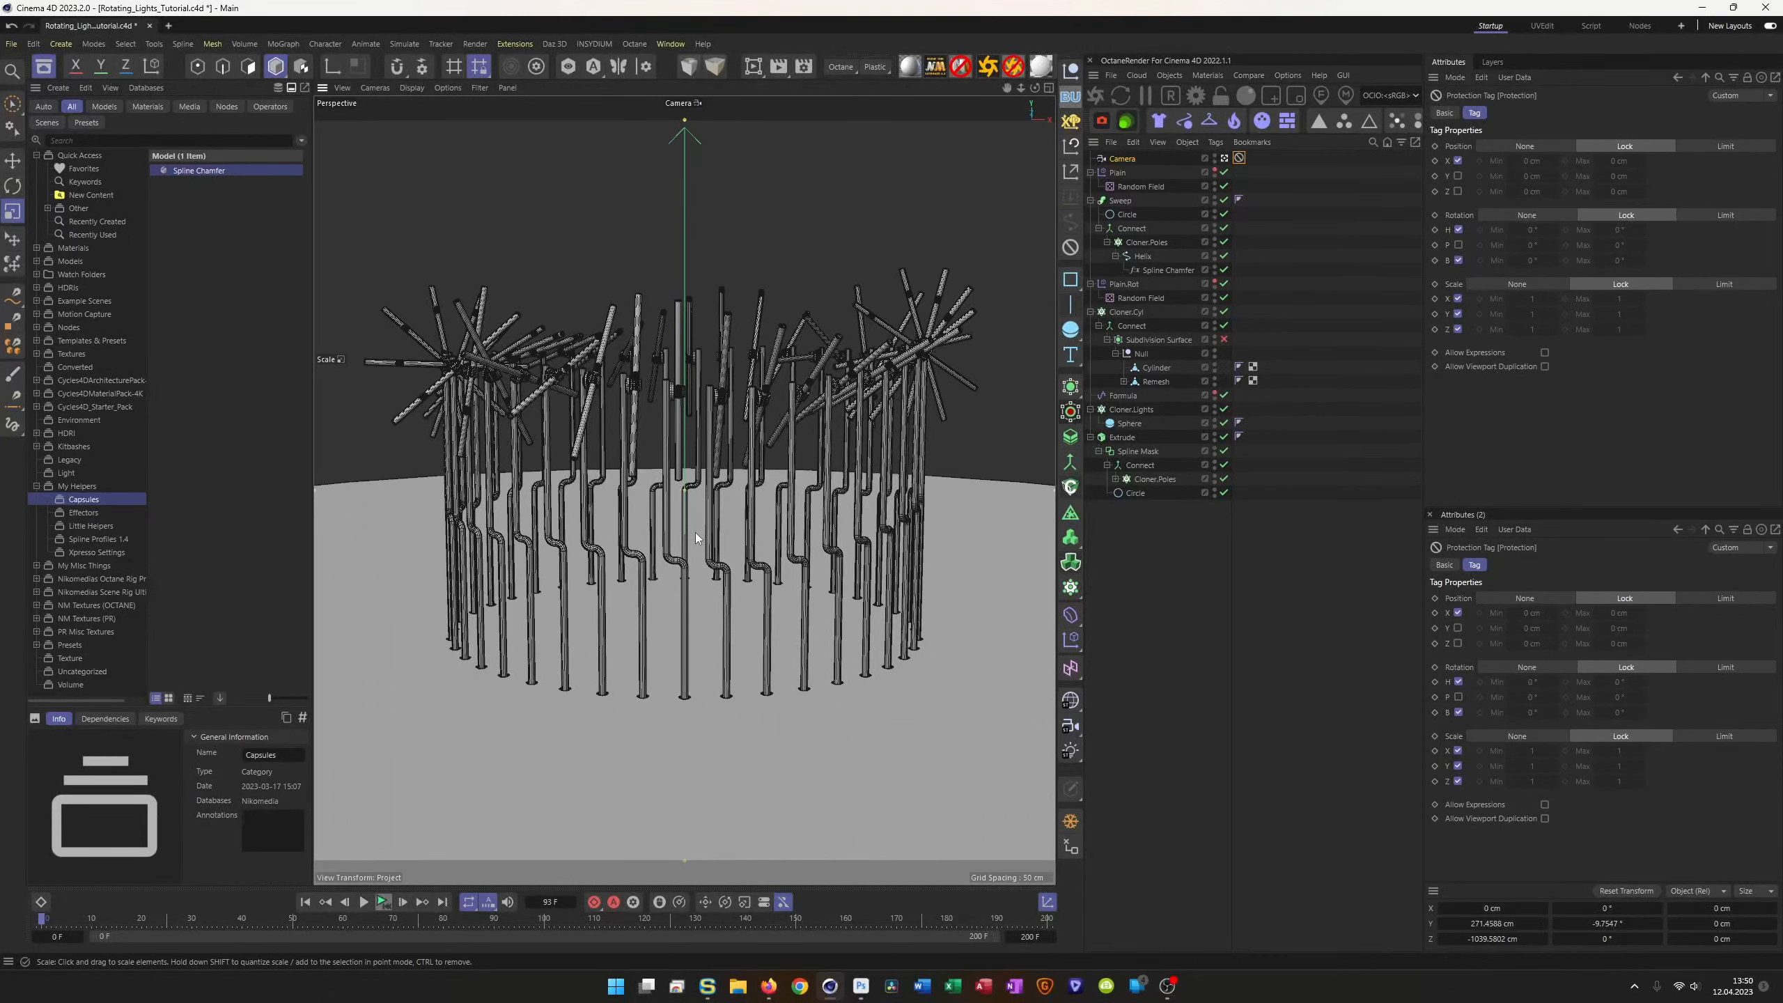
key("ctrl+s")
Step: Switch to the browser, play the opening shot of the Rotation Lights video as reference, and return to Cinema 4D
key("alt+Tab")
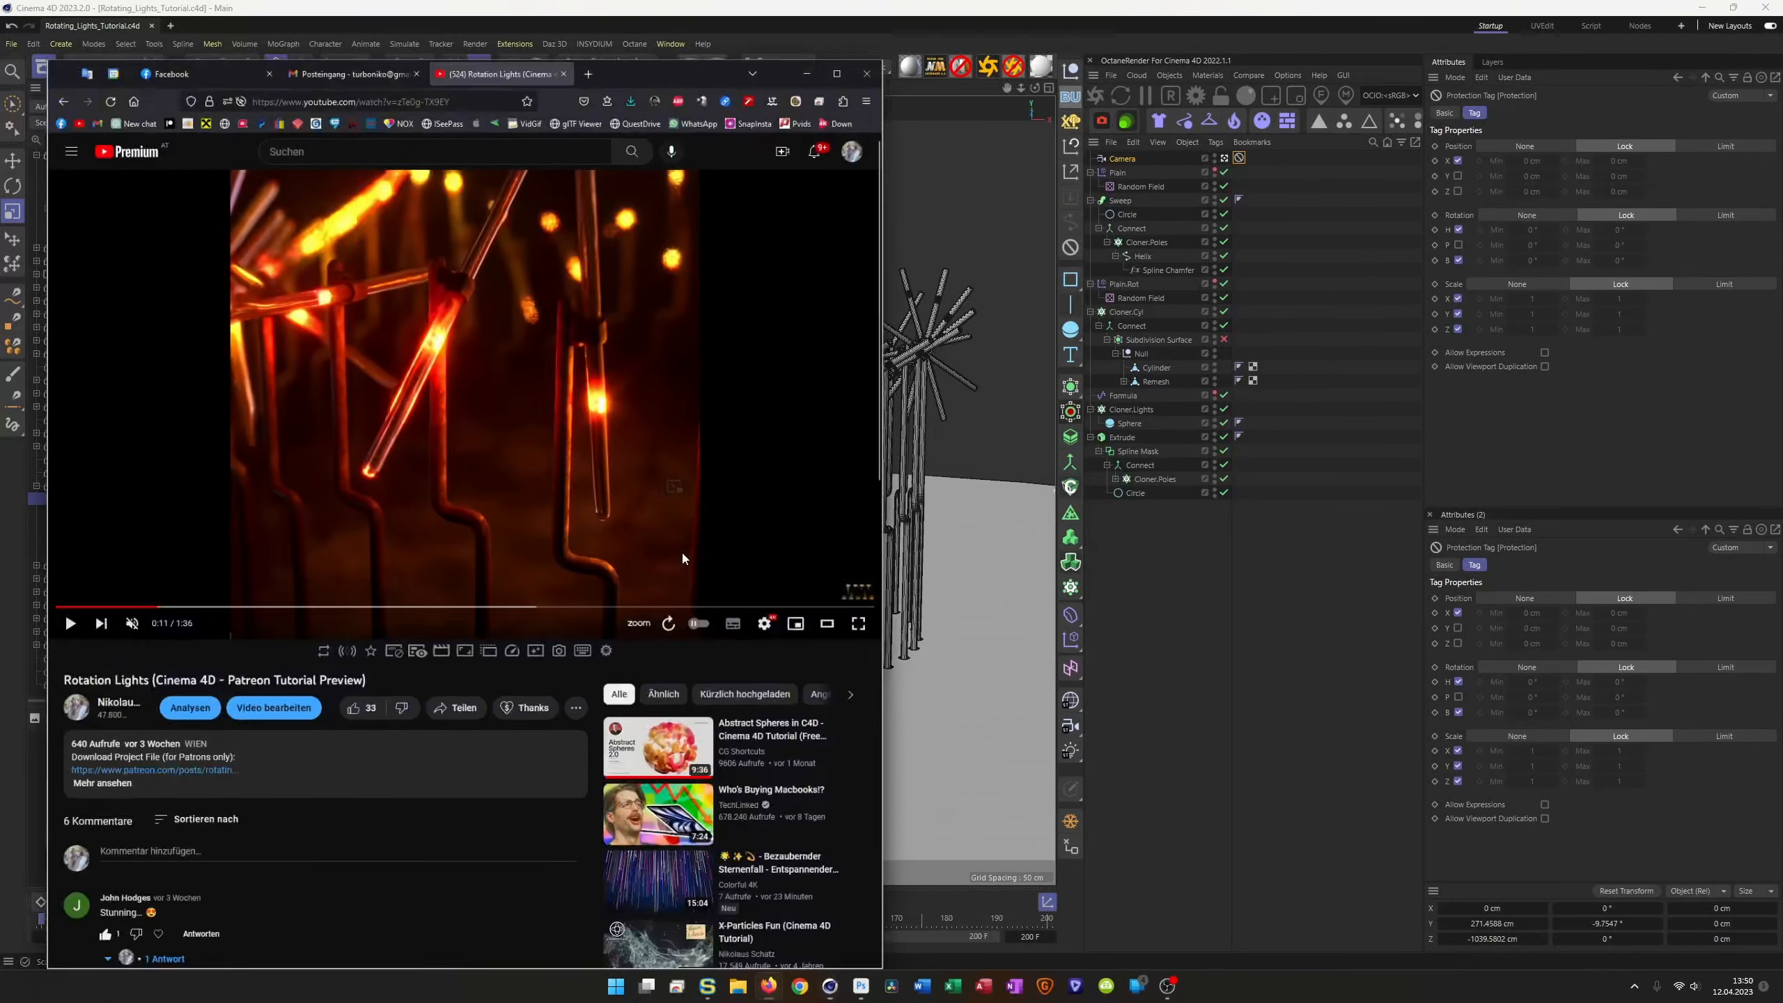
left_click(12, 583)
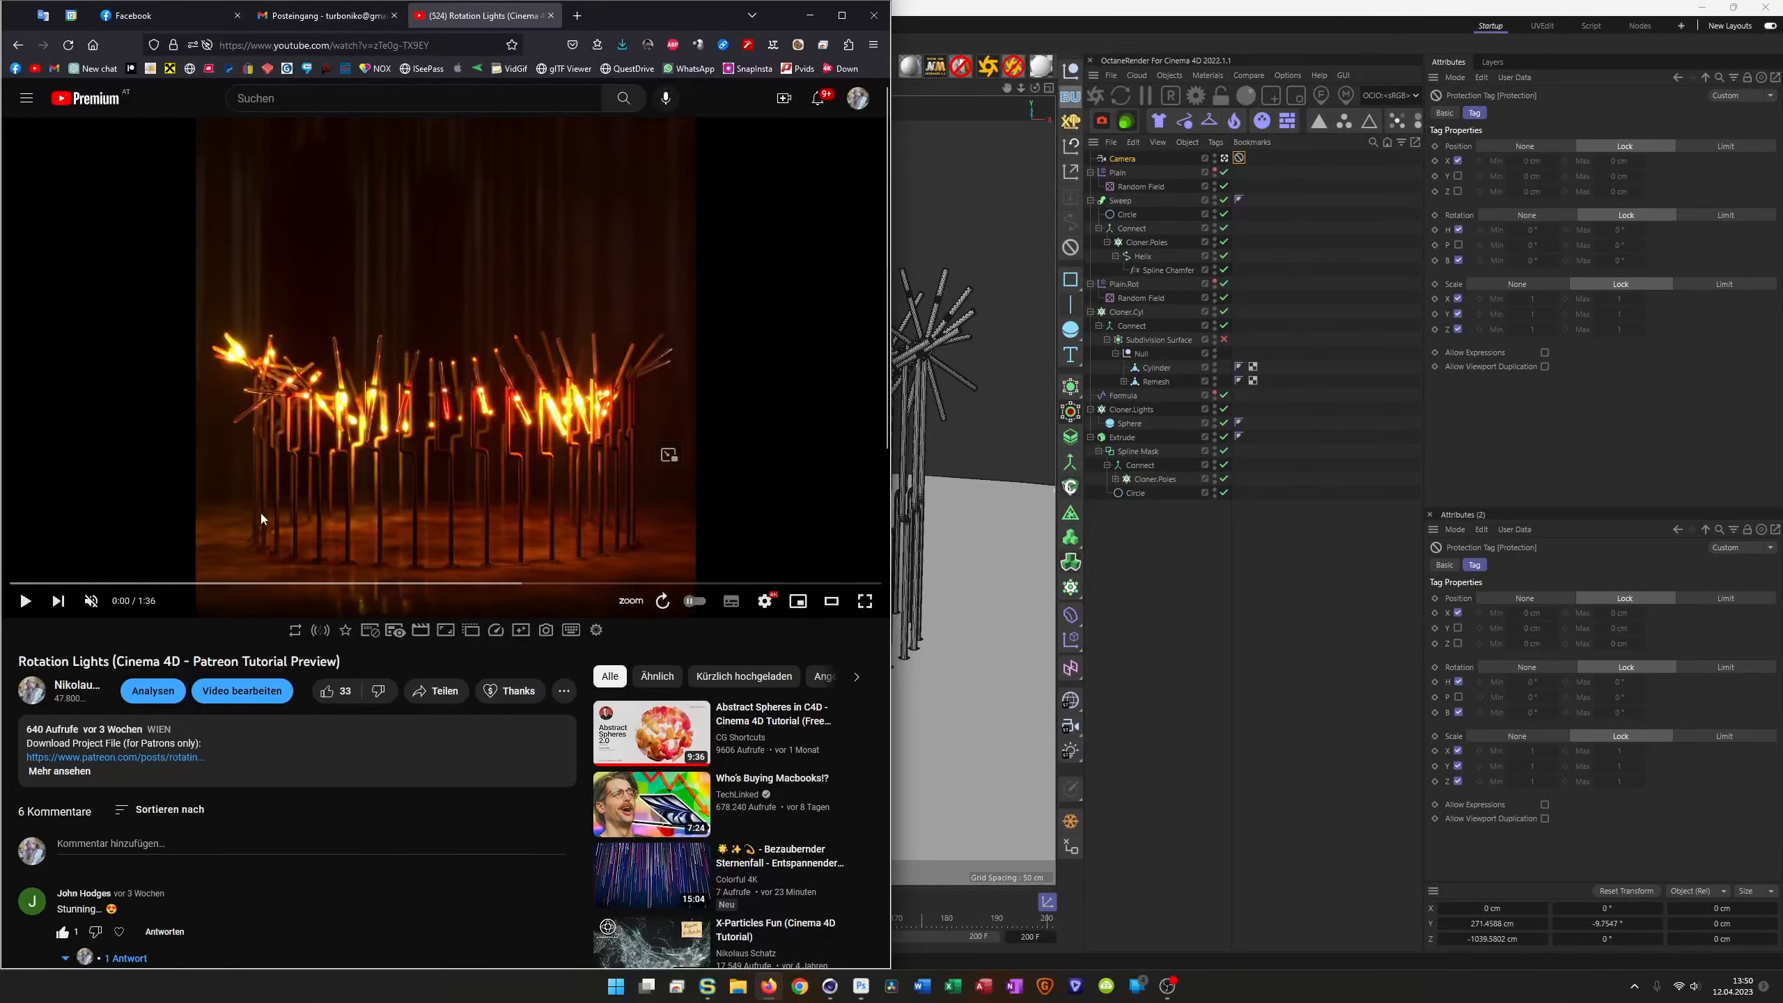
left_click(432, 275)
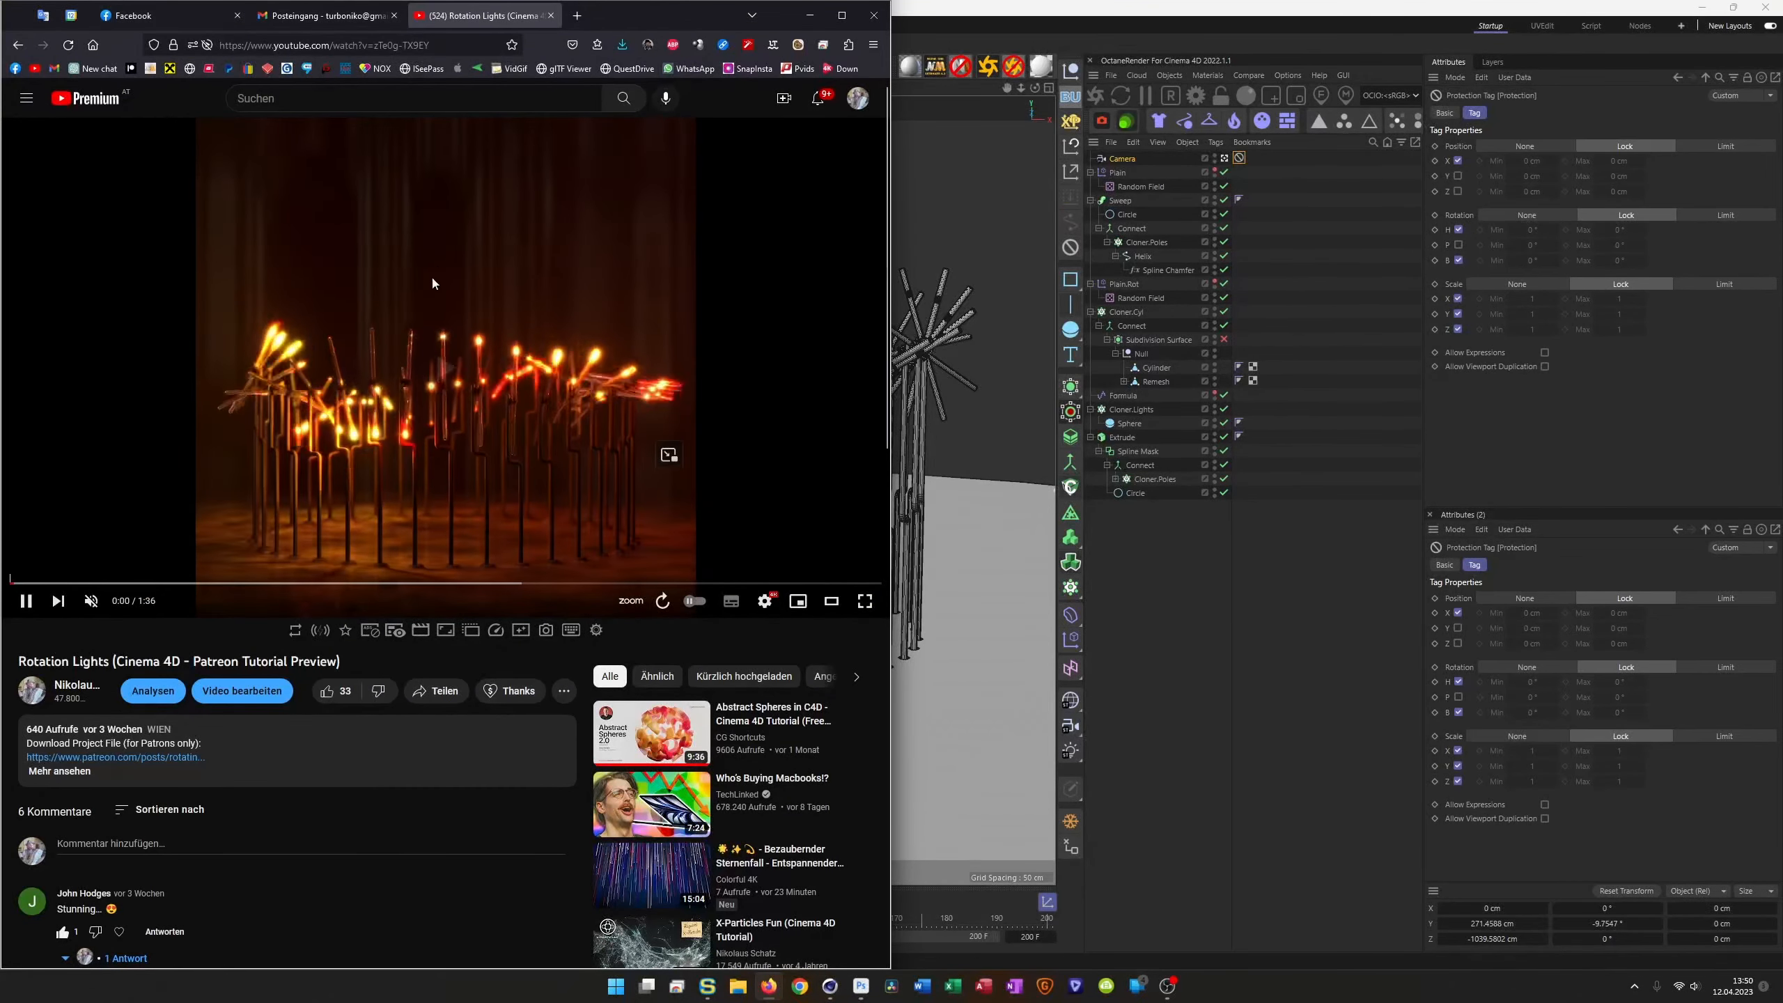
left_click(563, 244)
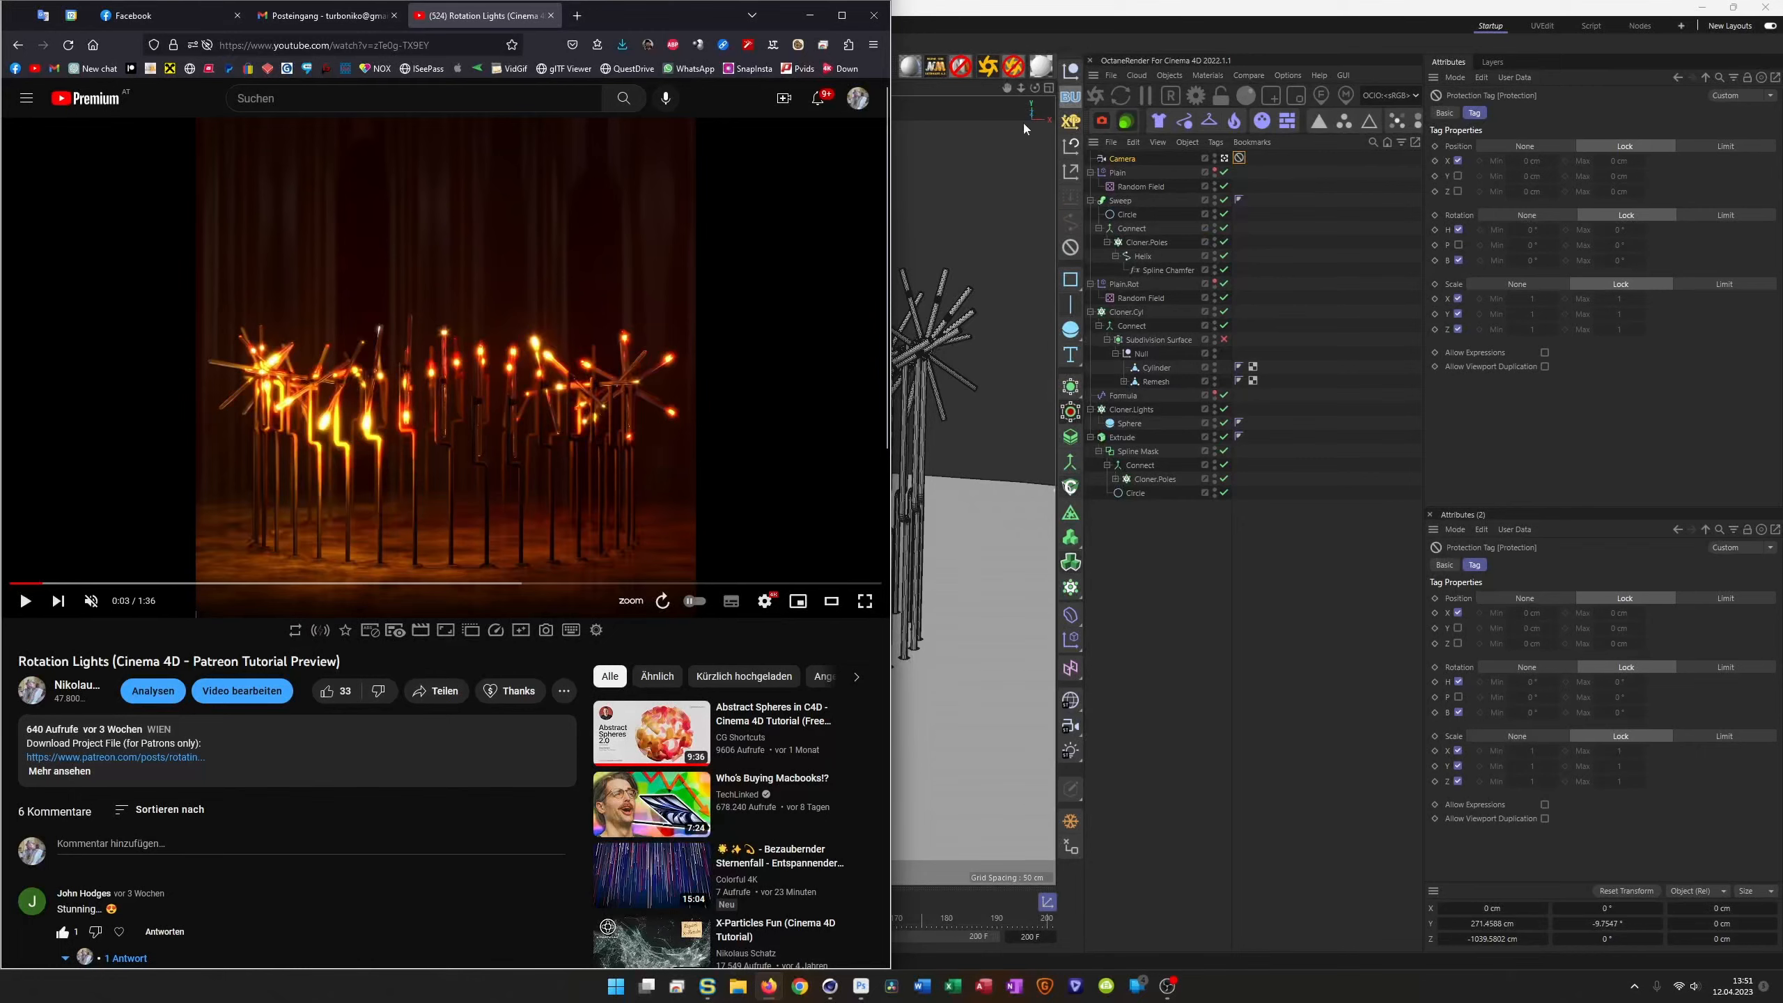
left_click(1096, 41)
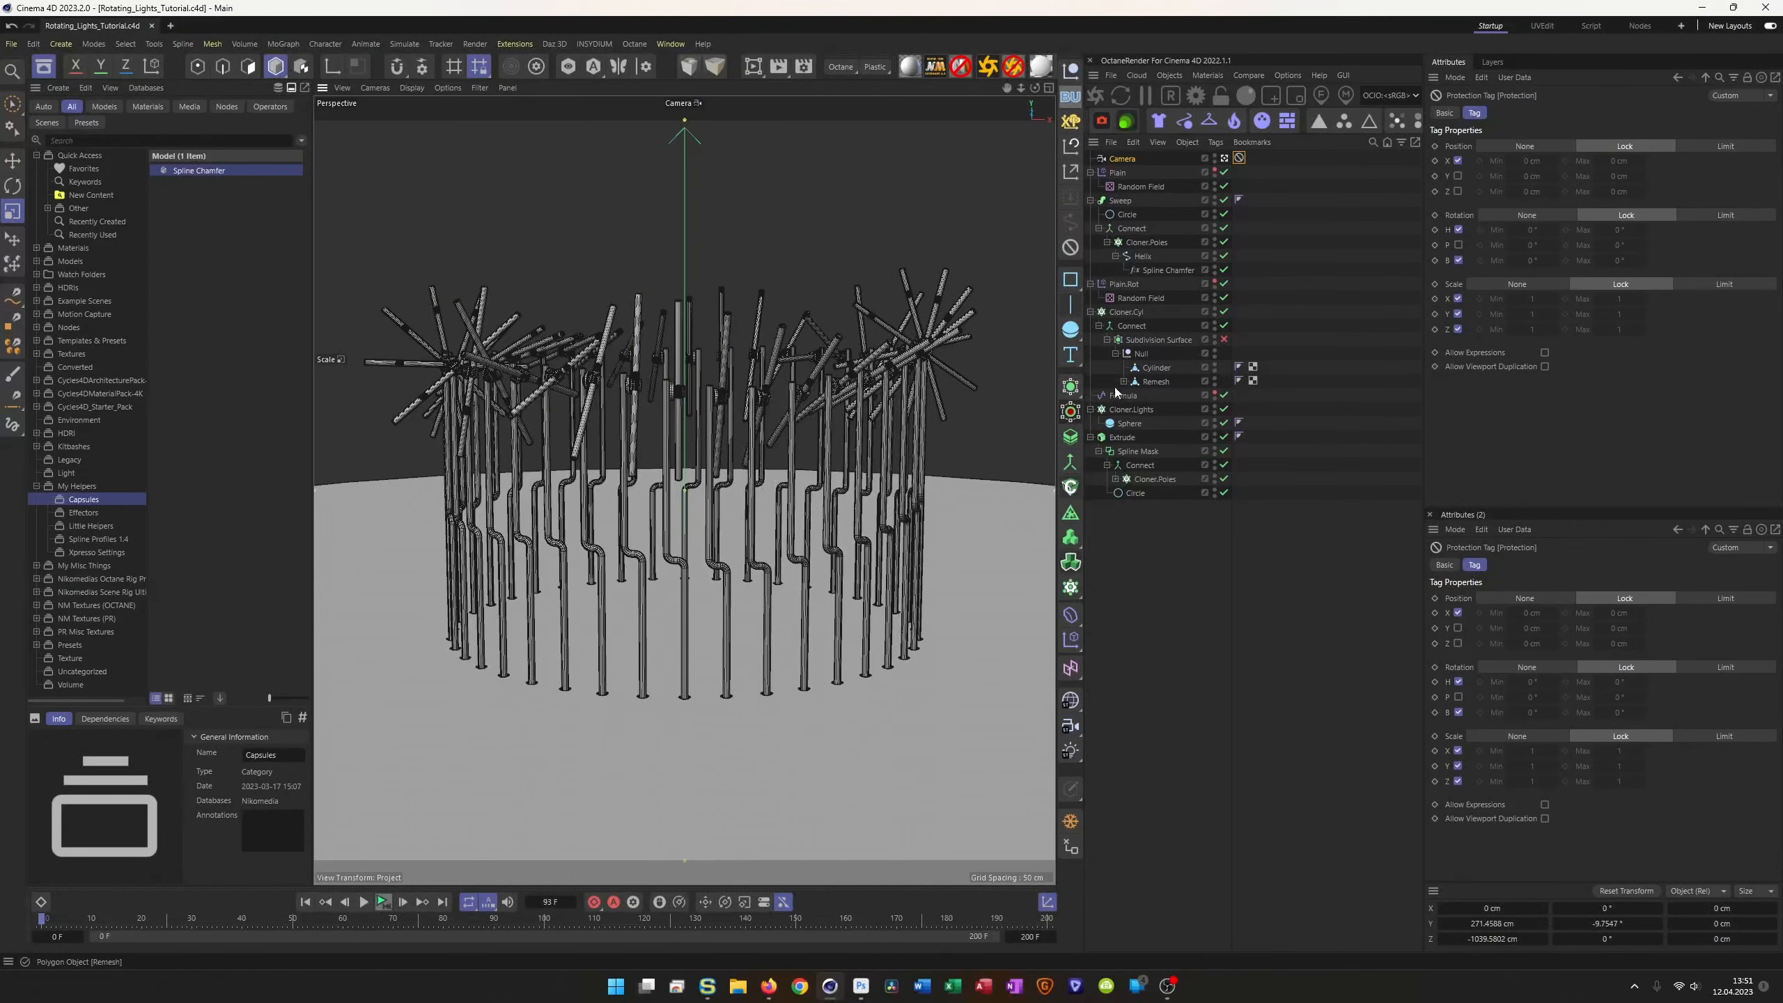
Step: Add a cylinder at the scene centre and enlarge its radius in the top view to about 555 cm
left_click(1071, 329)
left_click(1193, 353)
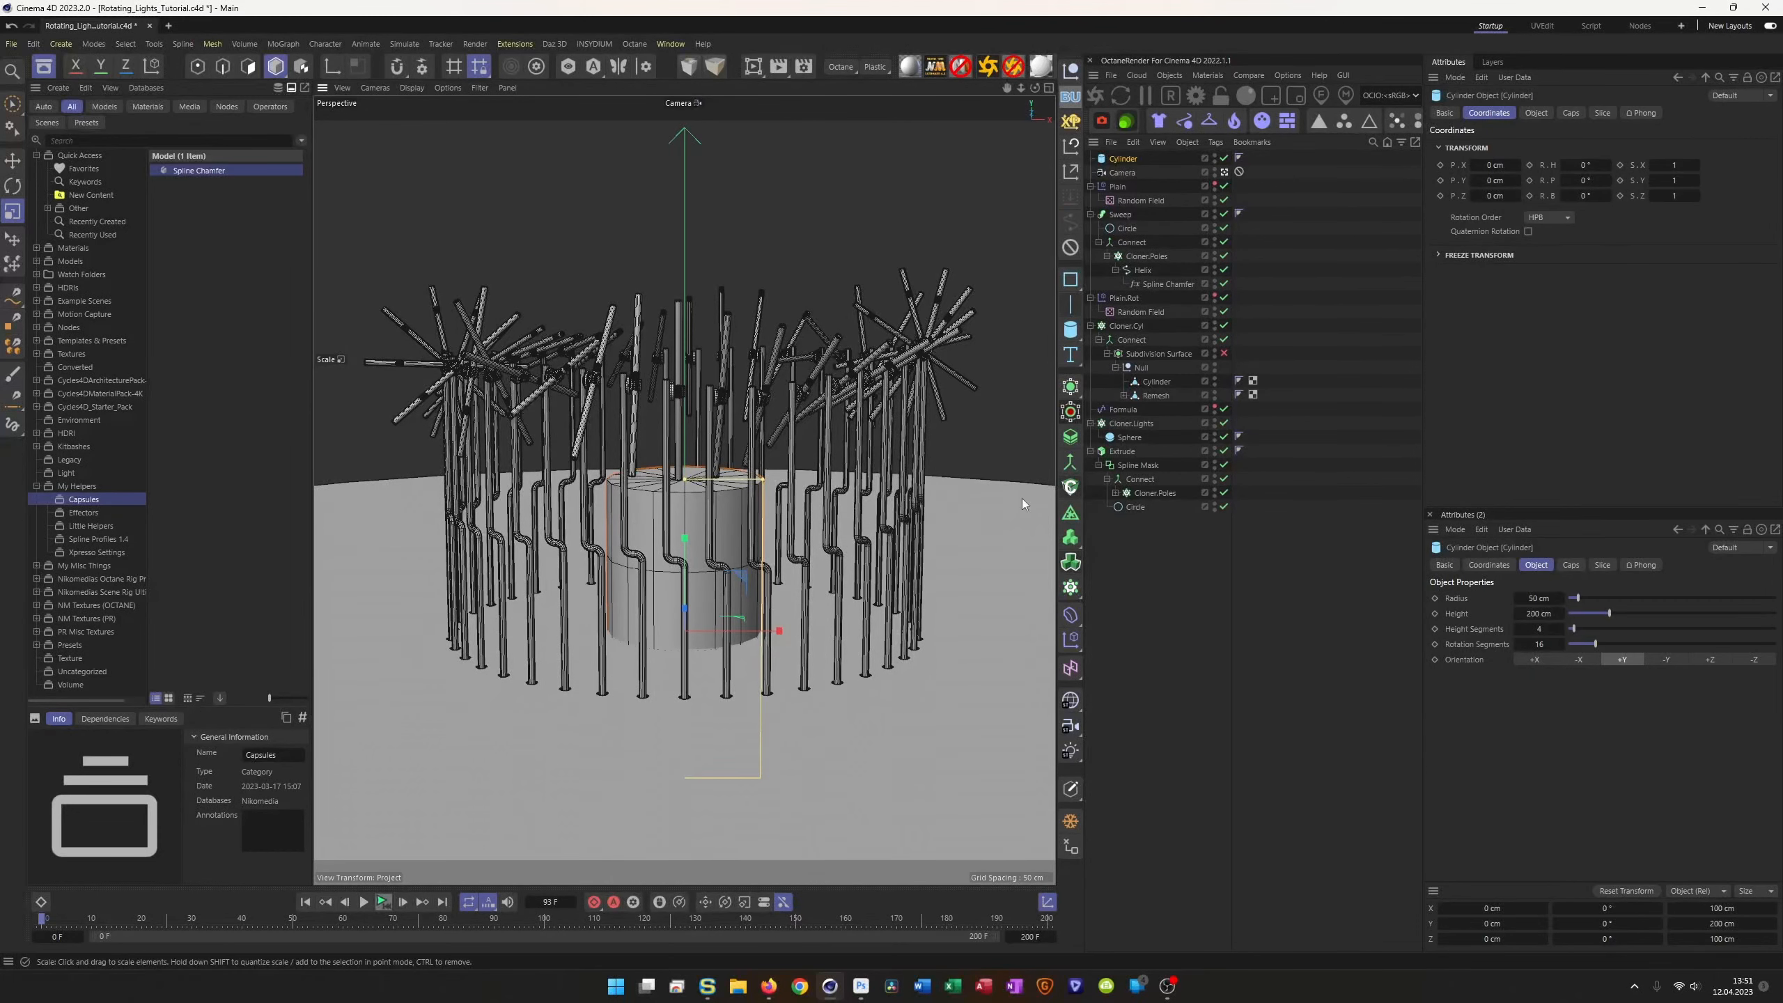
middle_click(760, 498)
middle_click(719, 484)
scroll(719, 485, "down", 4)
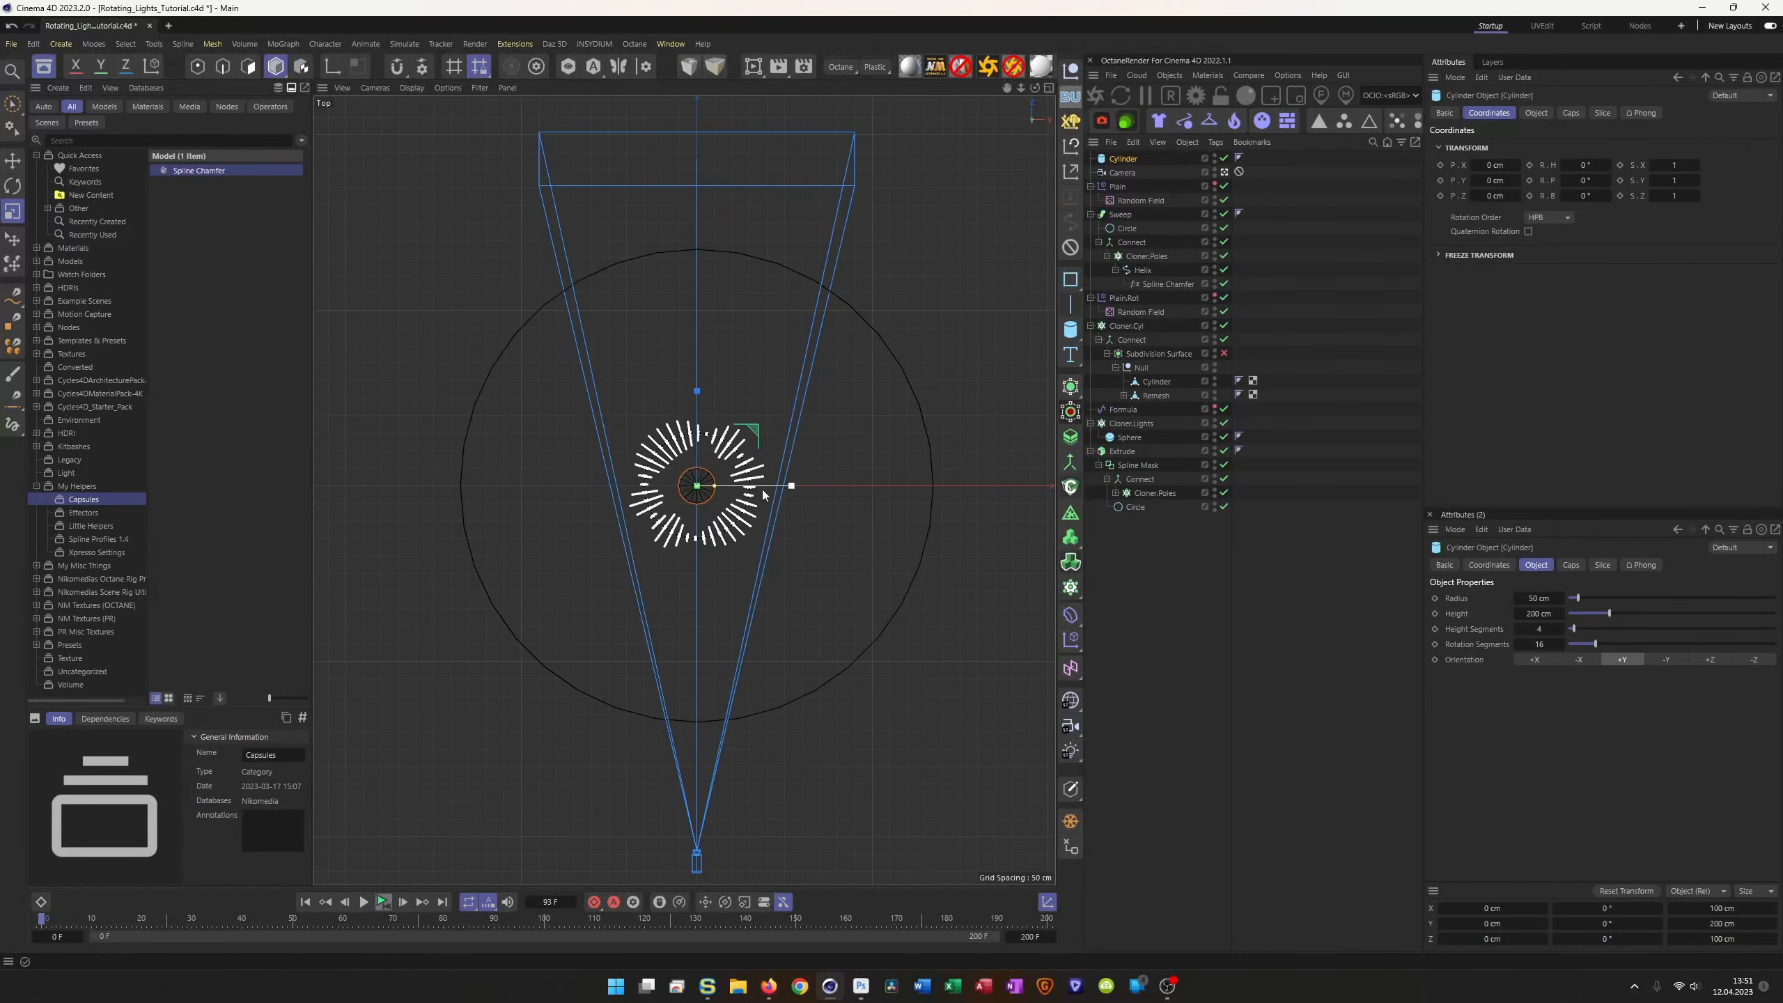
left_click_drag(713, 486, 892, 488)
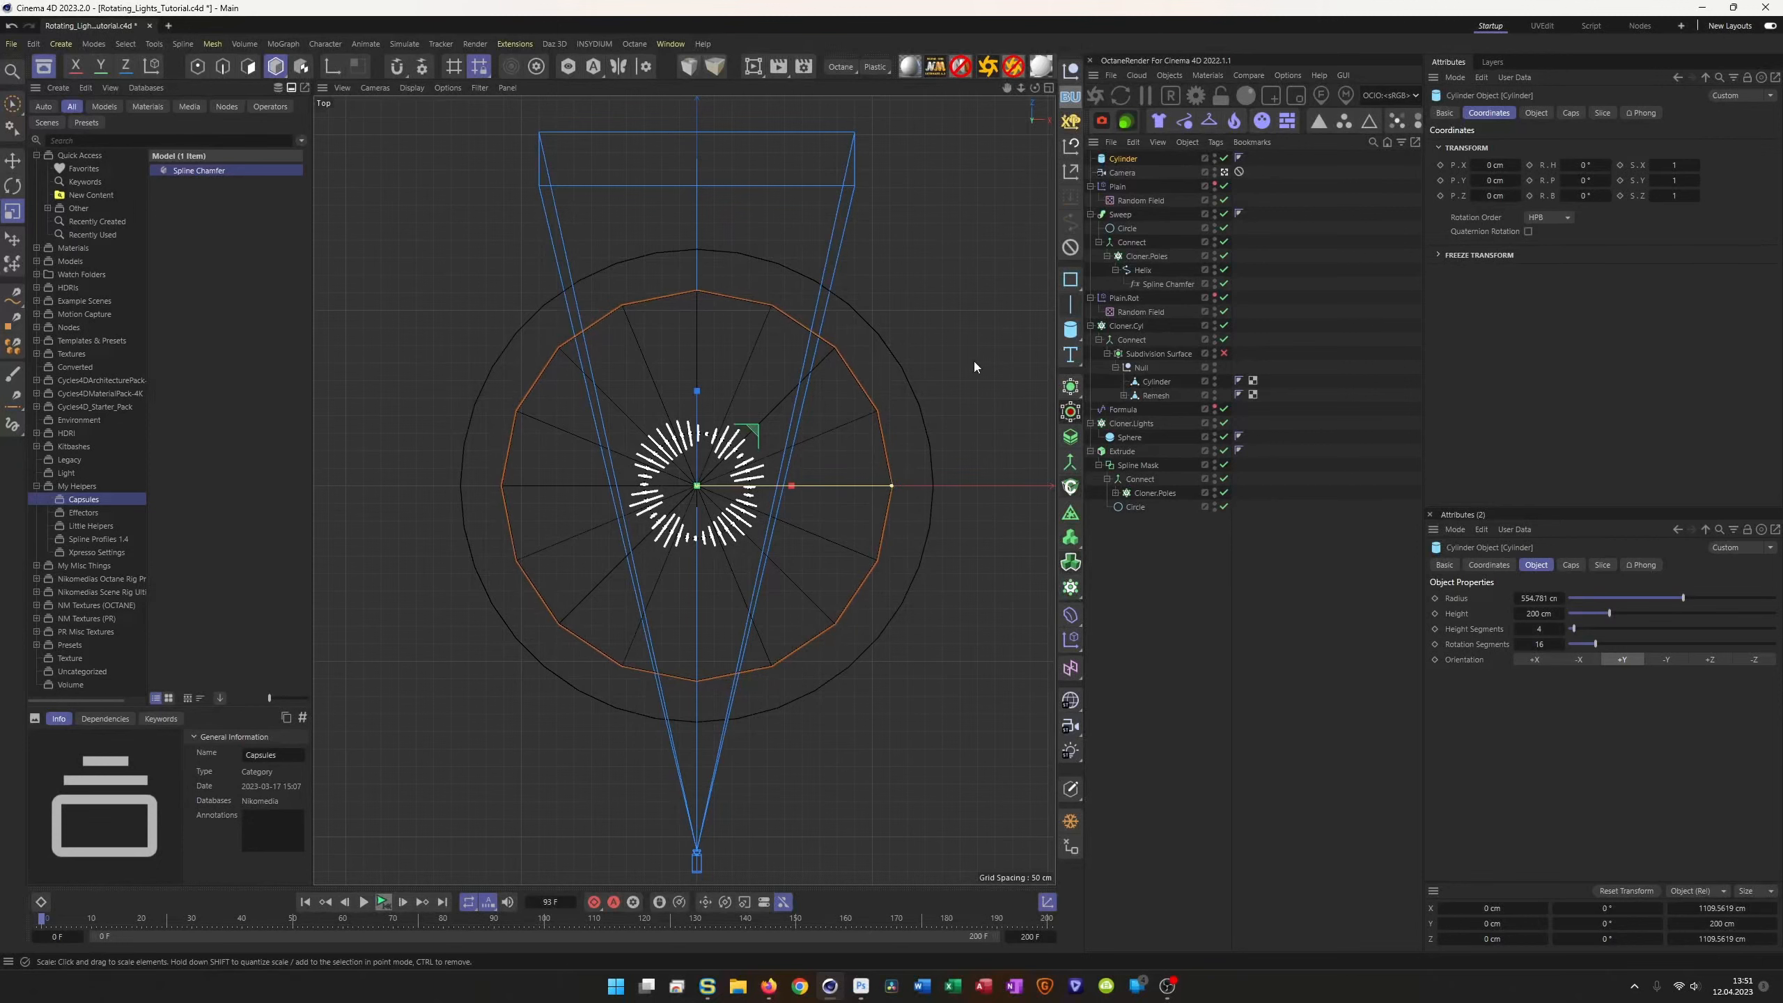
Step: Remove the new cylinder's caps and hide the camera object in the editor view
left_click(1570, 114)
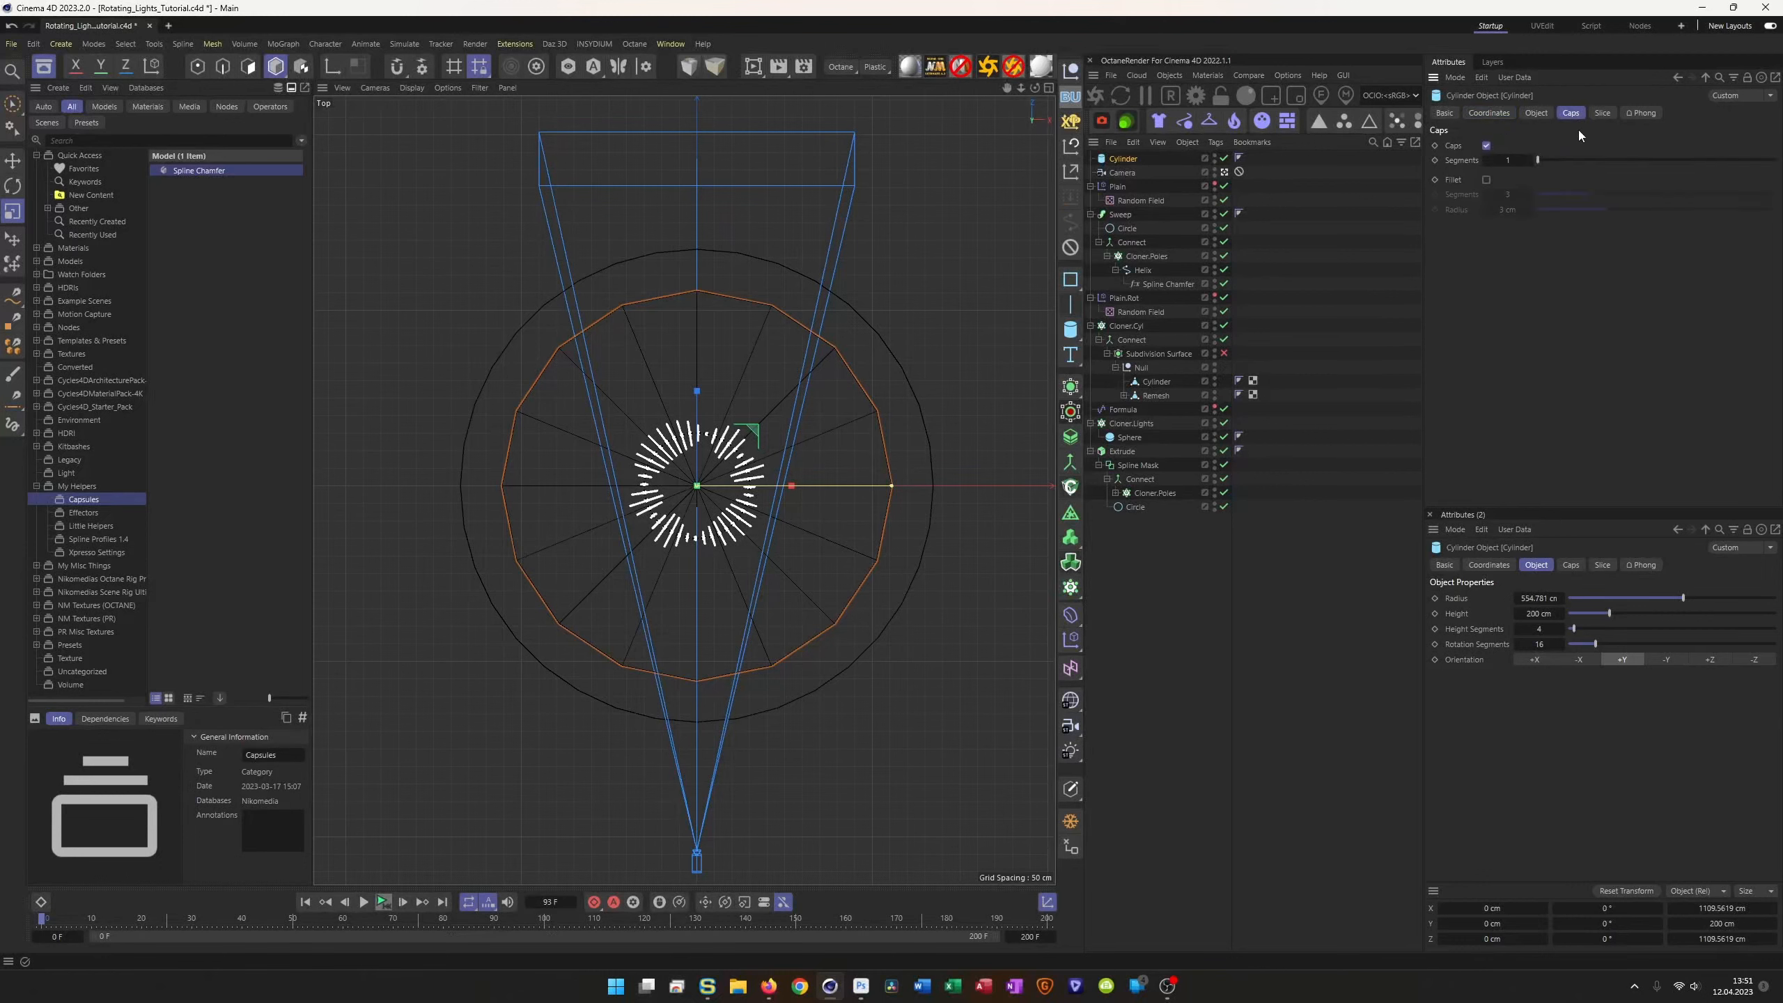
left_click(1487, 145)
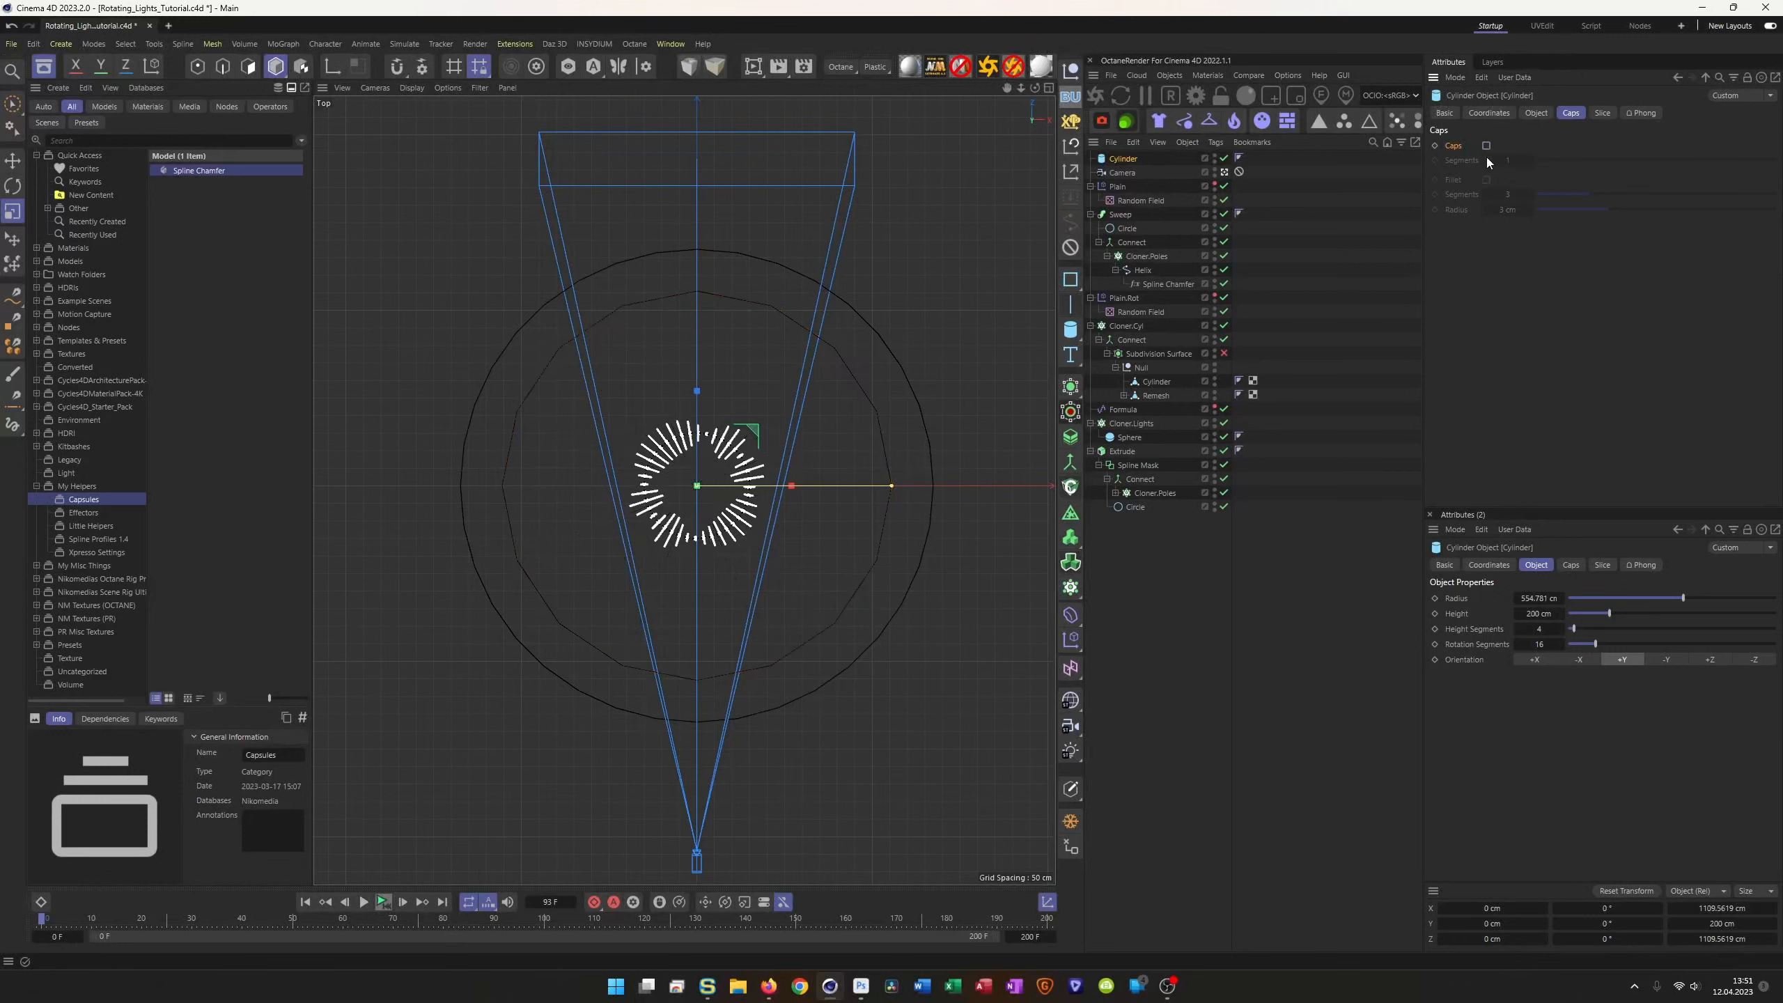
left_click(1215, 171)
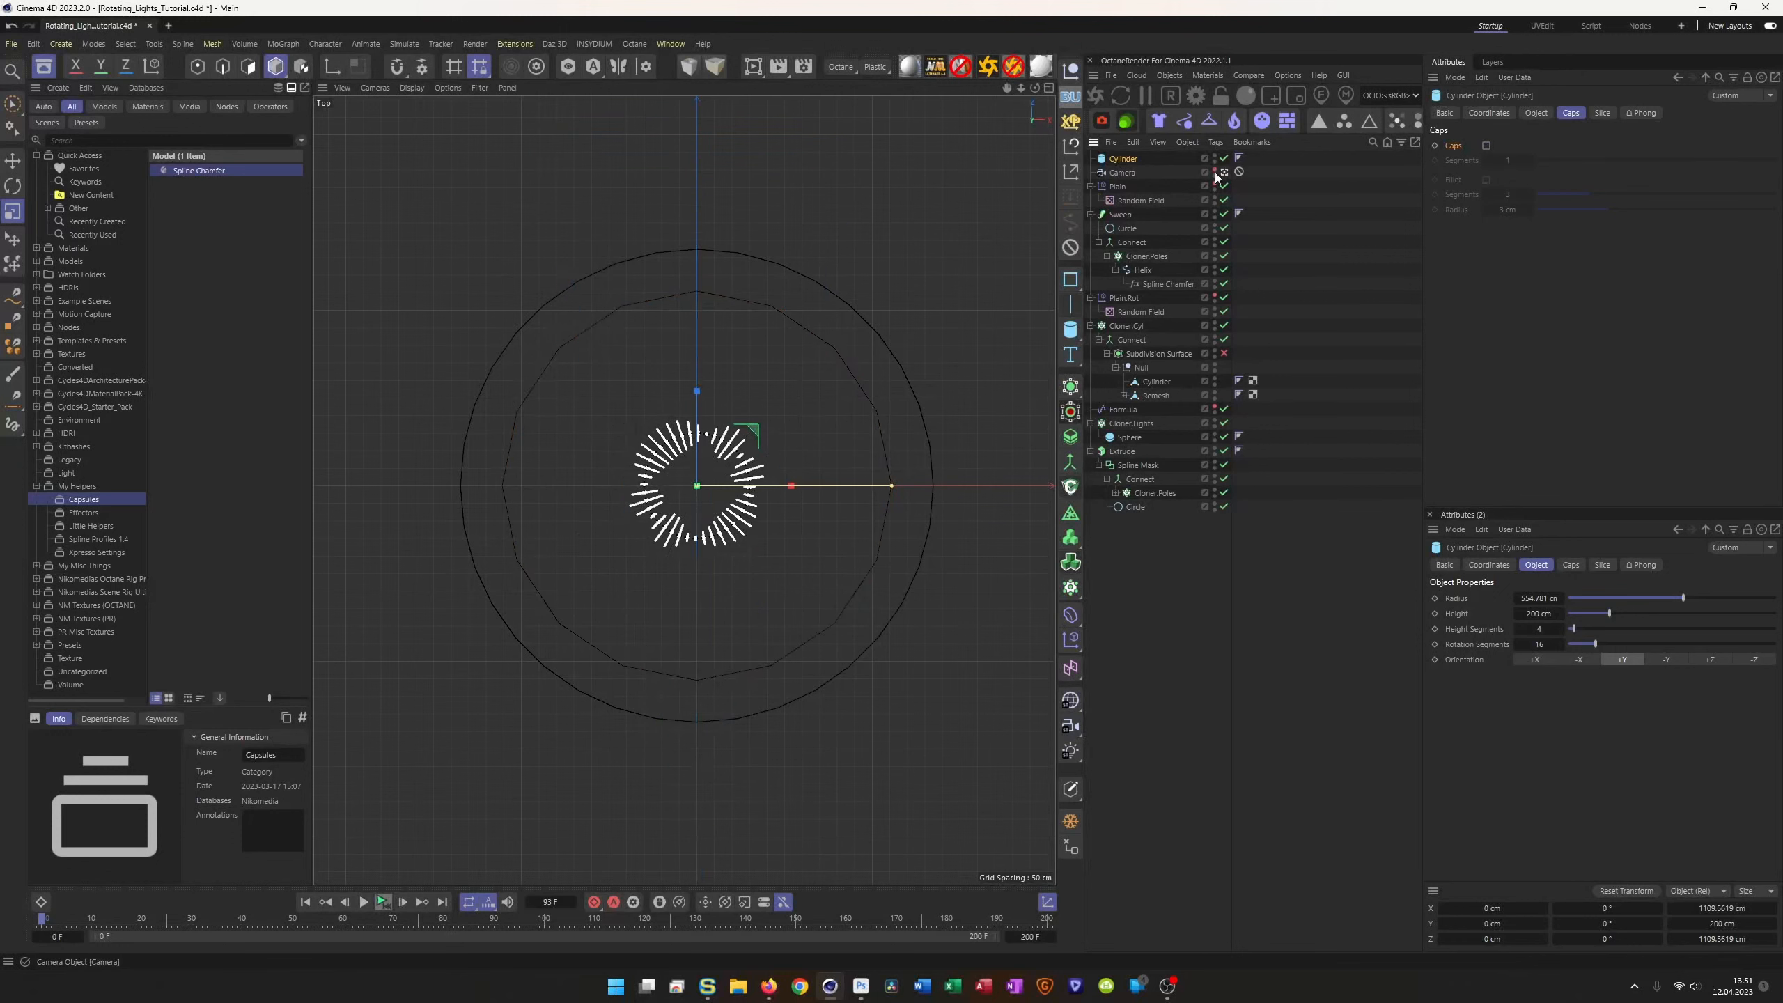
Step: Slice the cylinder from 0° to 180° so only the half behind the poles remains
left_click(1541, 113)
left_click(1605, 114)
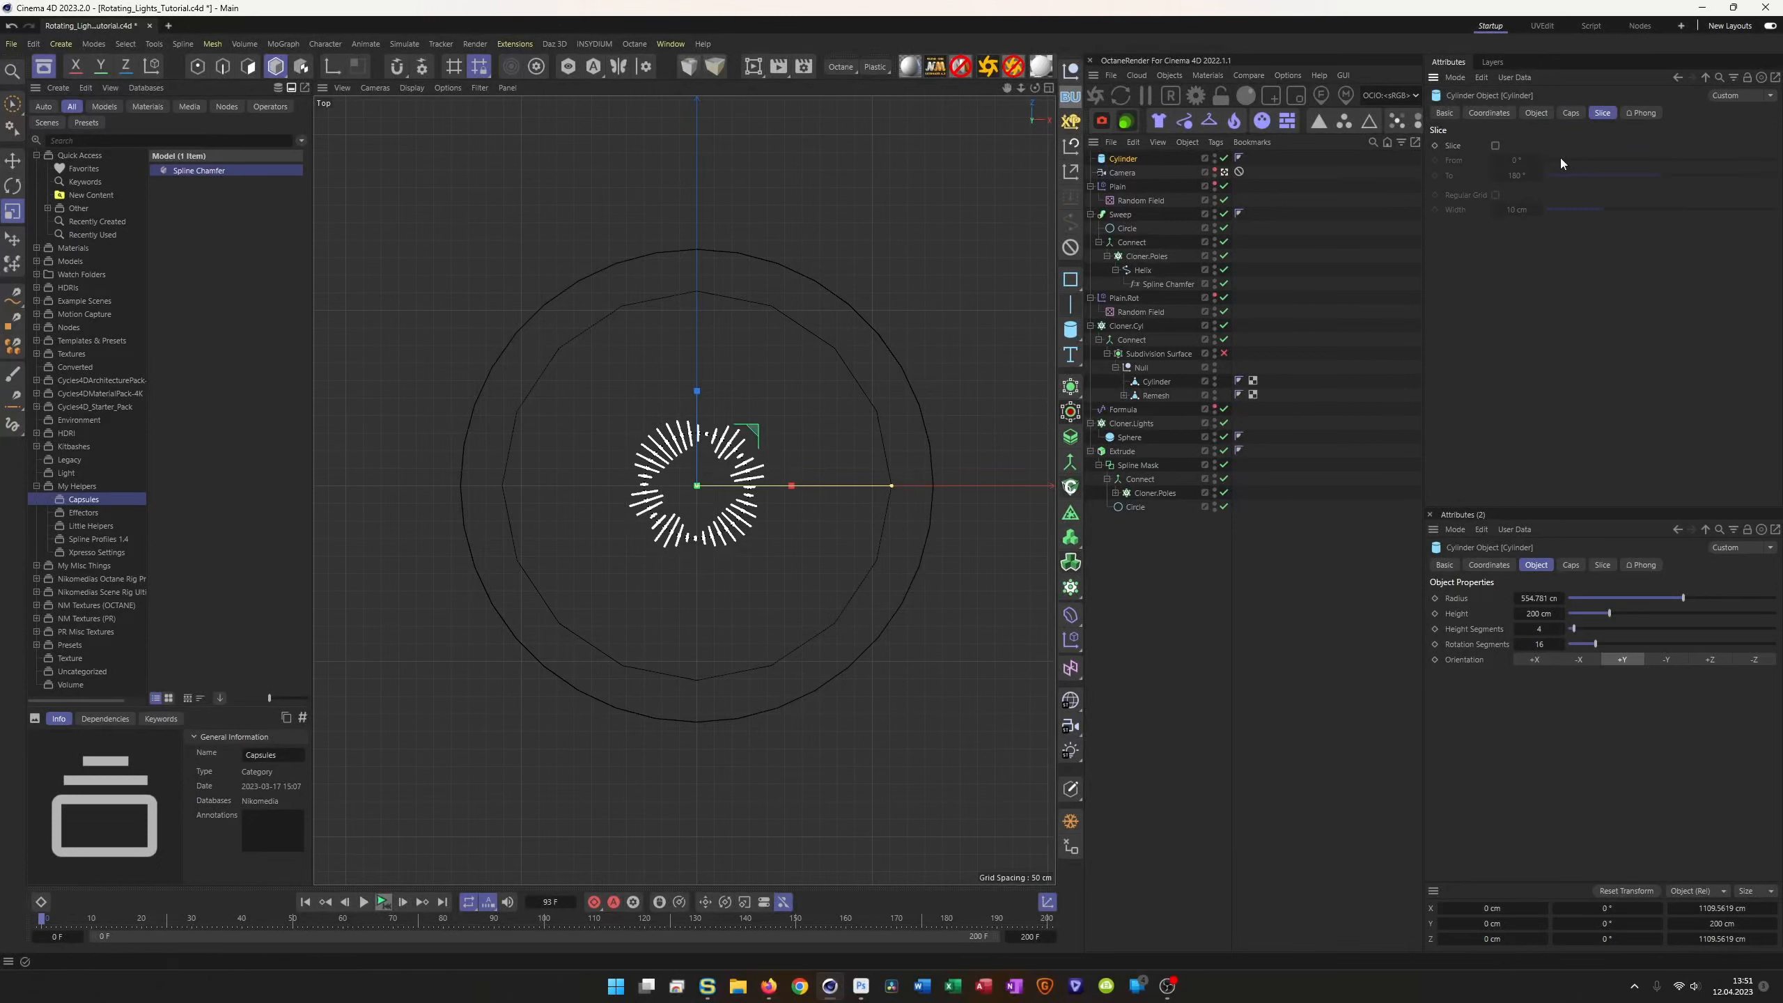
left_click(1496, 145)
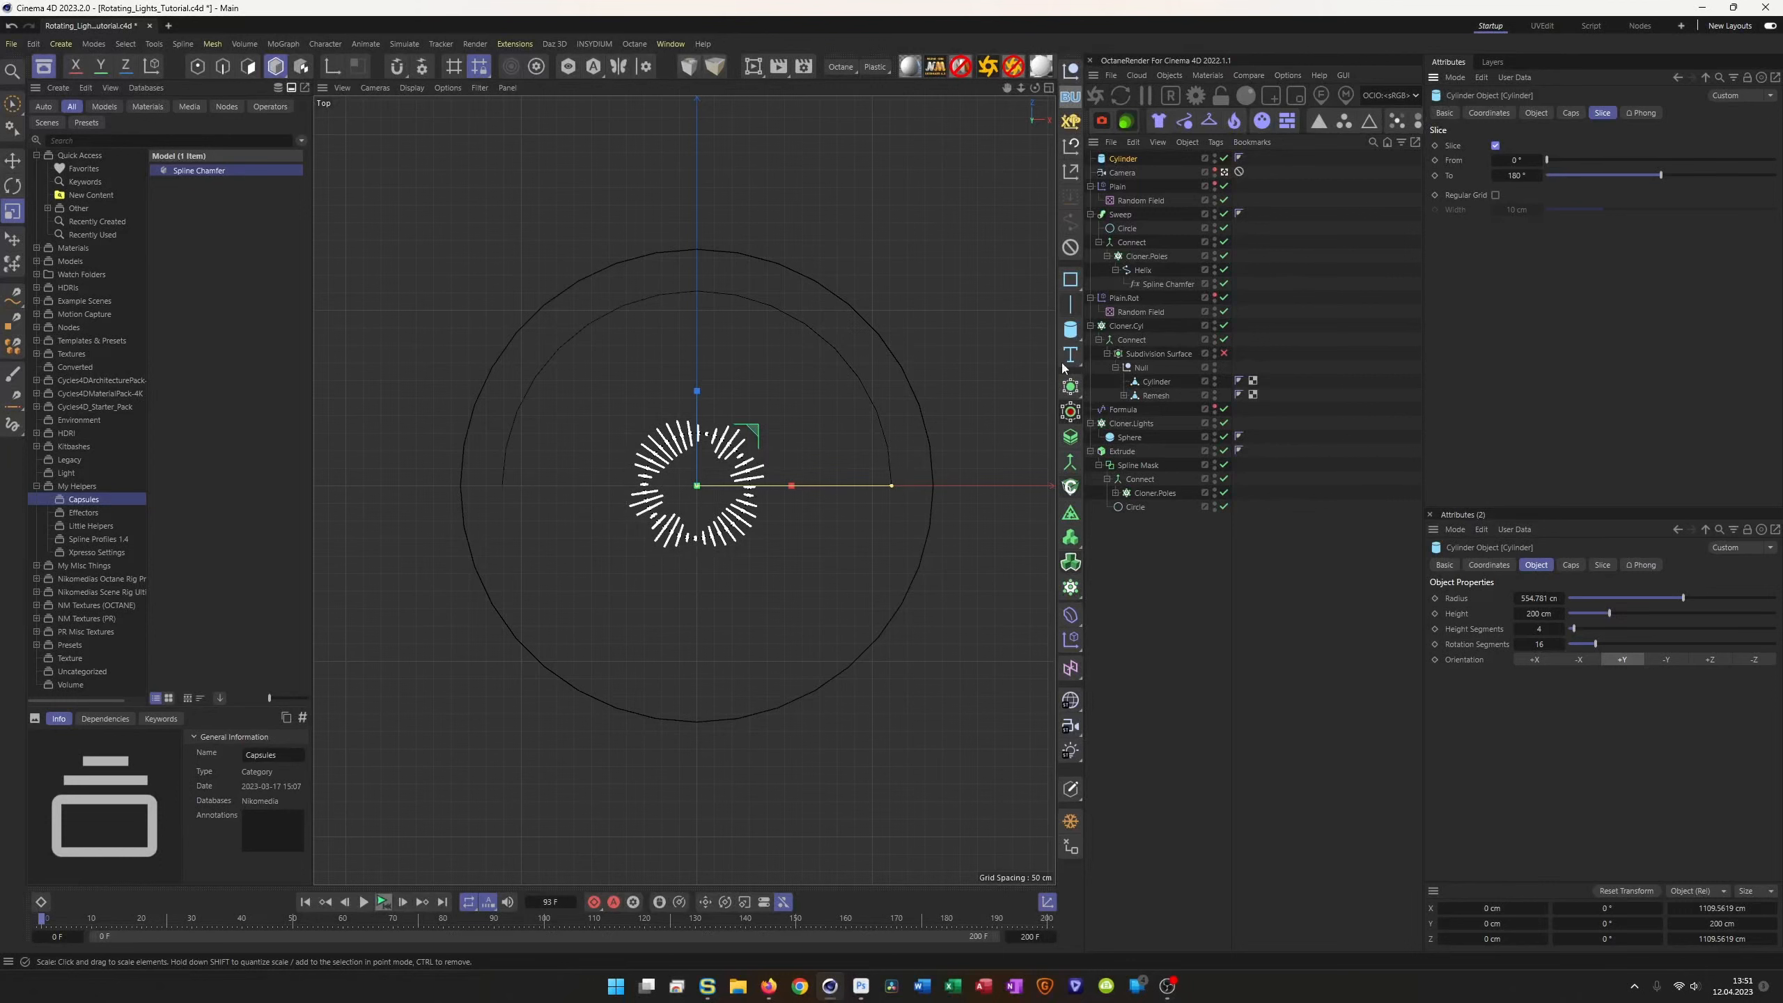
Step: Set the cylinder's rotation segments to 100 and return to the camera's perspective view
left_click(1533, 115)
type("100")
key("Return")
middle_click(920, 454)
middle_click(578, 359)
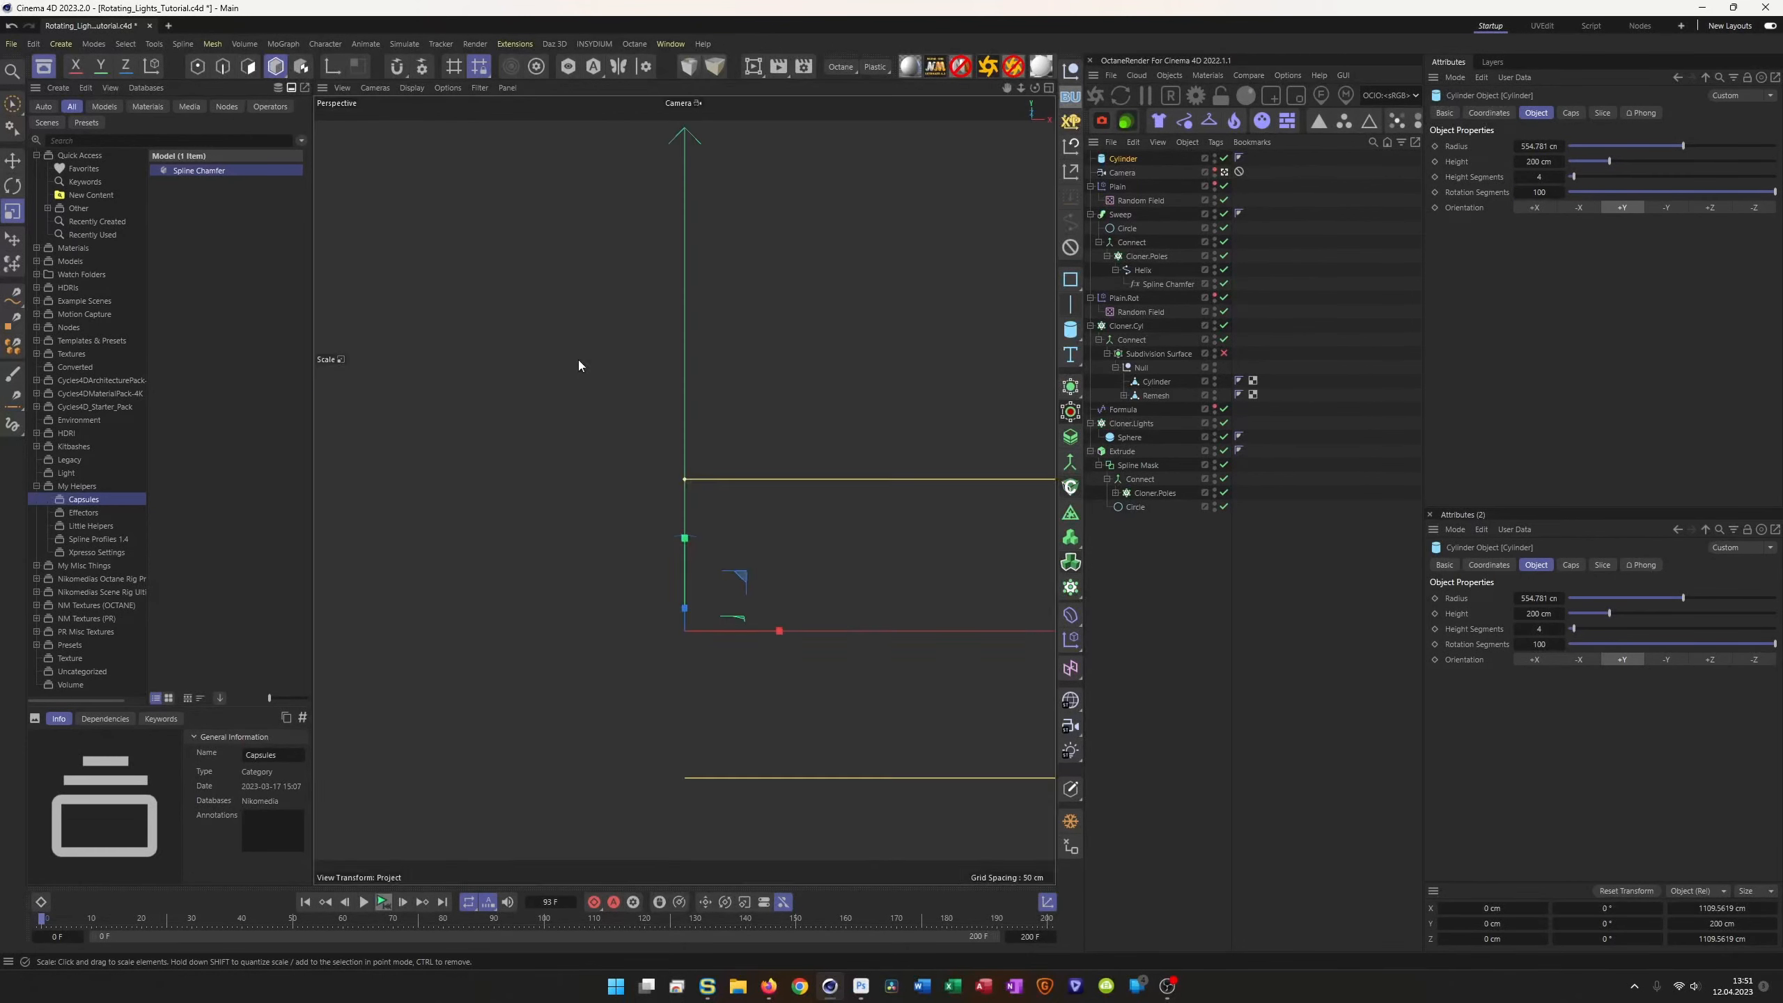
Step: Set the cylinder wall to 1 height segment, a height of about 848 cm and a radius of about 498 cm
left_click_drag(1547, 180, 1531, 181)
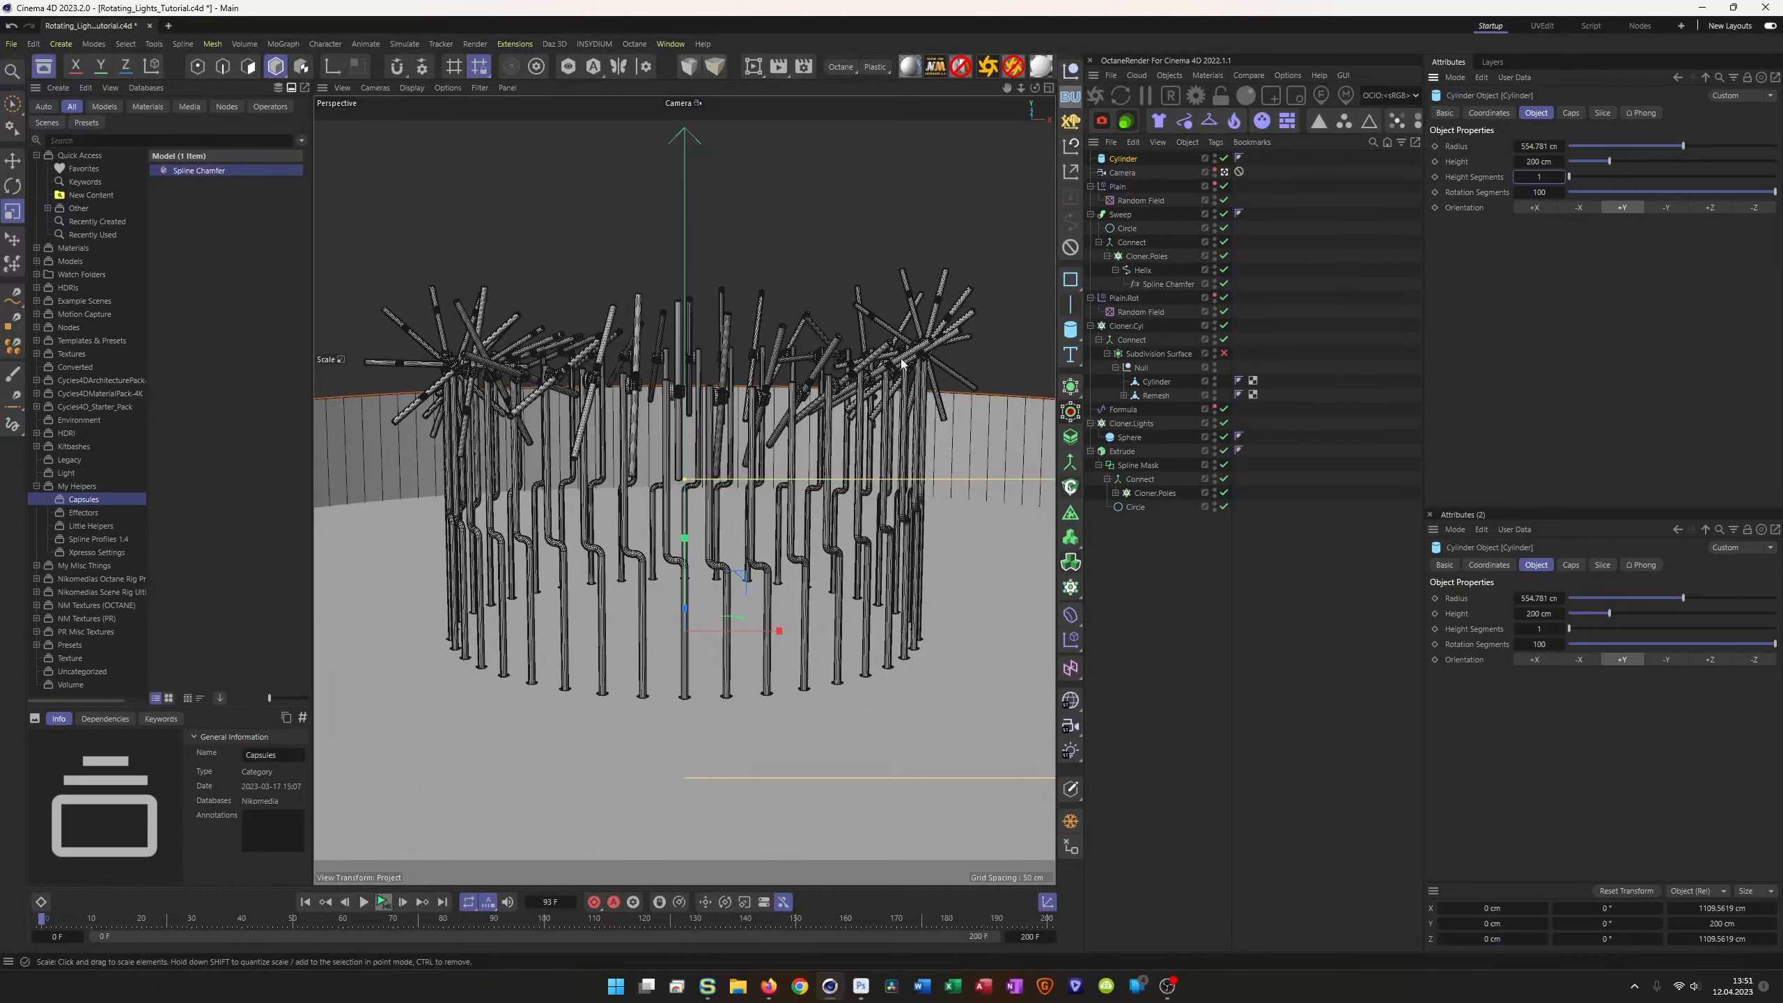
left_click_drag(1552, 161, 1330, 153)
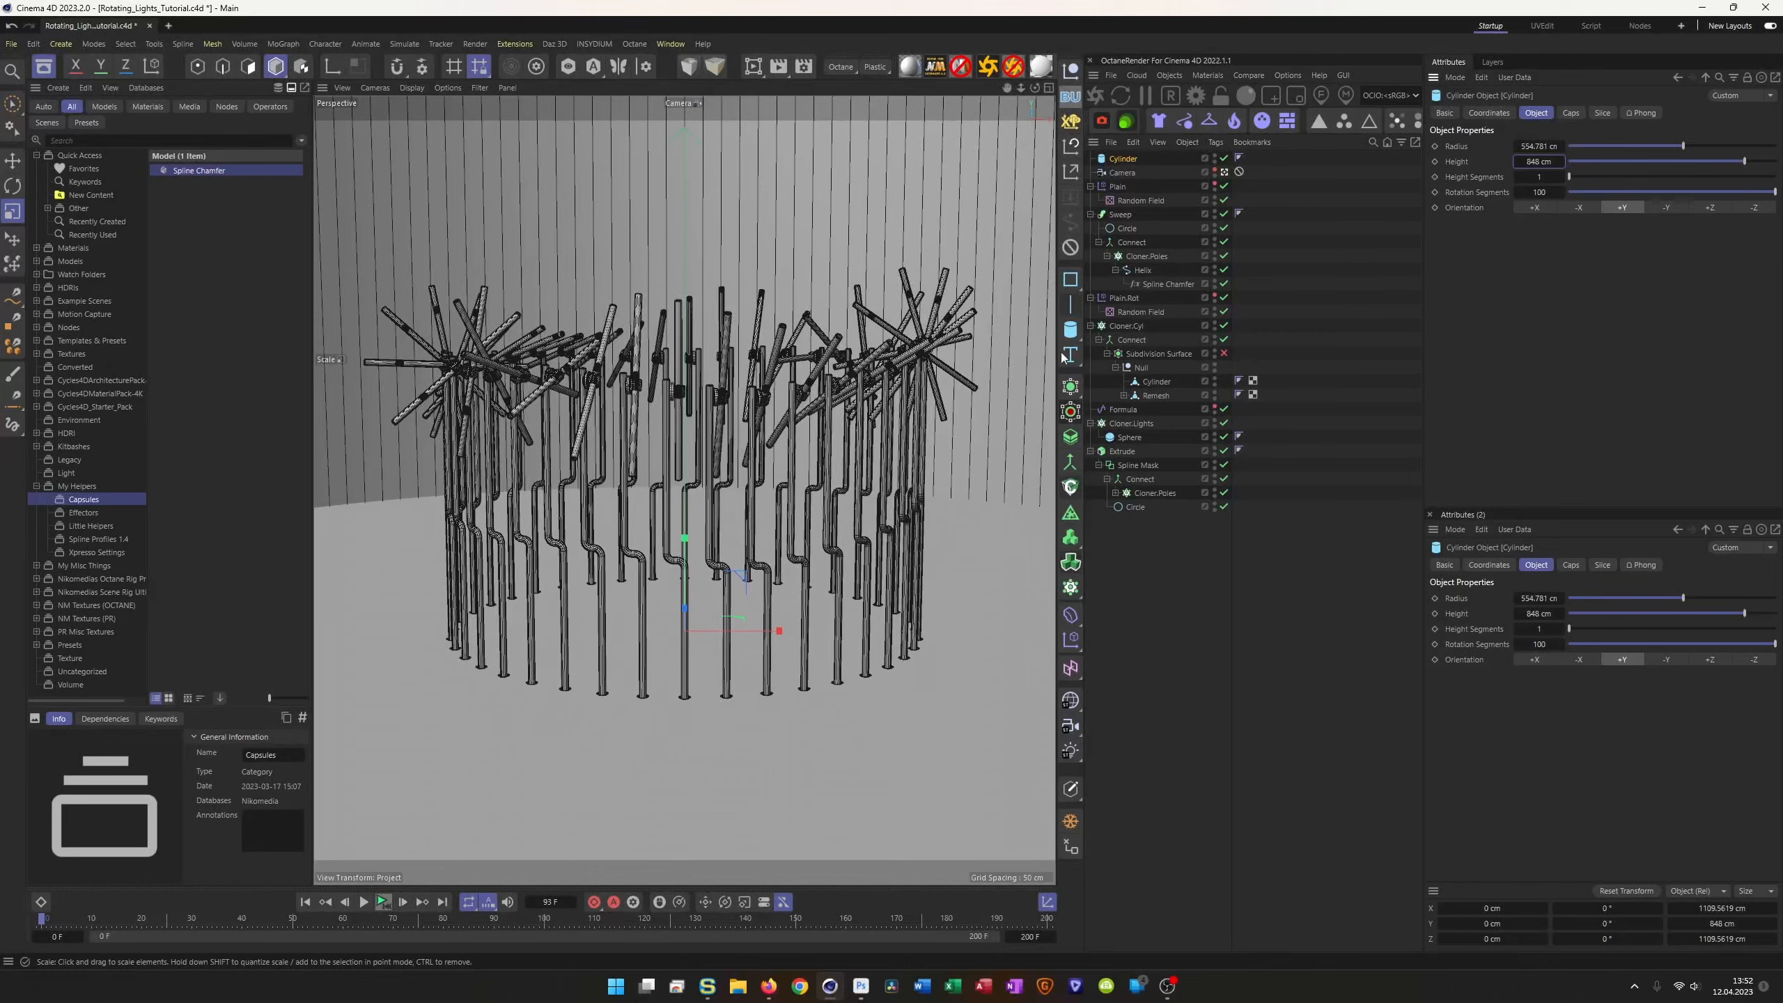
left_click_drag(1544, 149, 1519, 174)
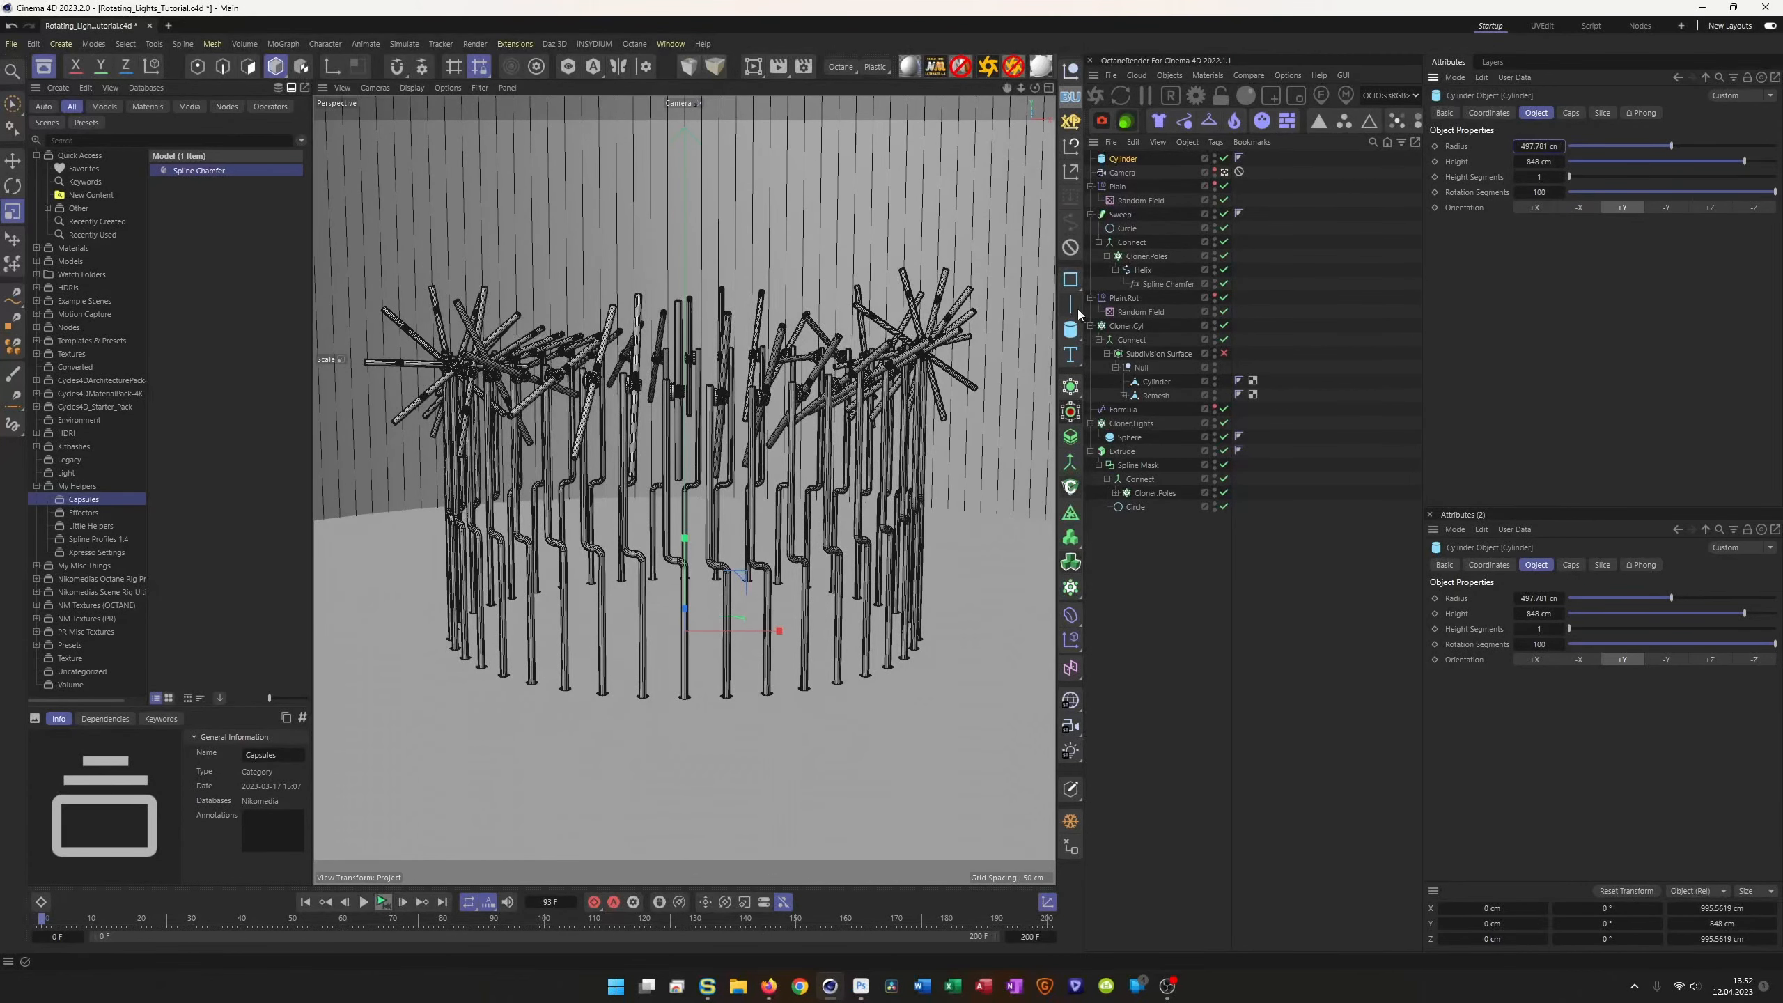
Step: Add a Displacer deformer as a child of the background cylinder
left_click(1133, 143)
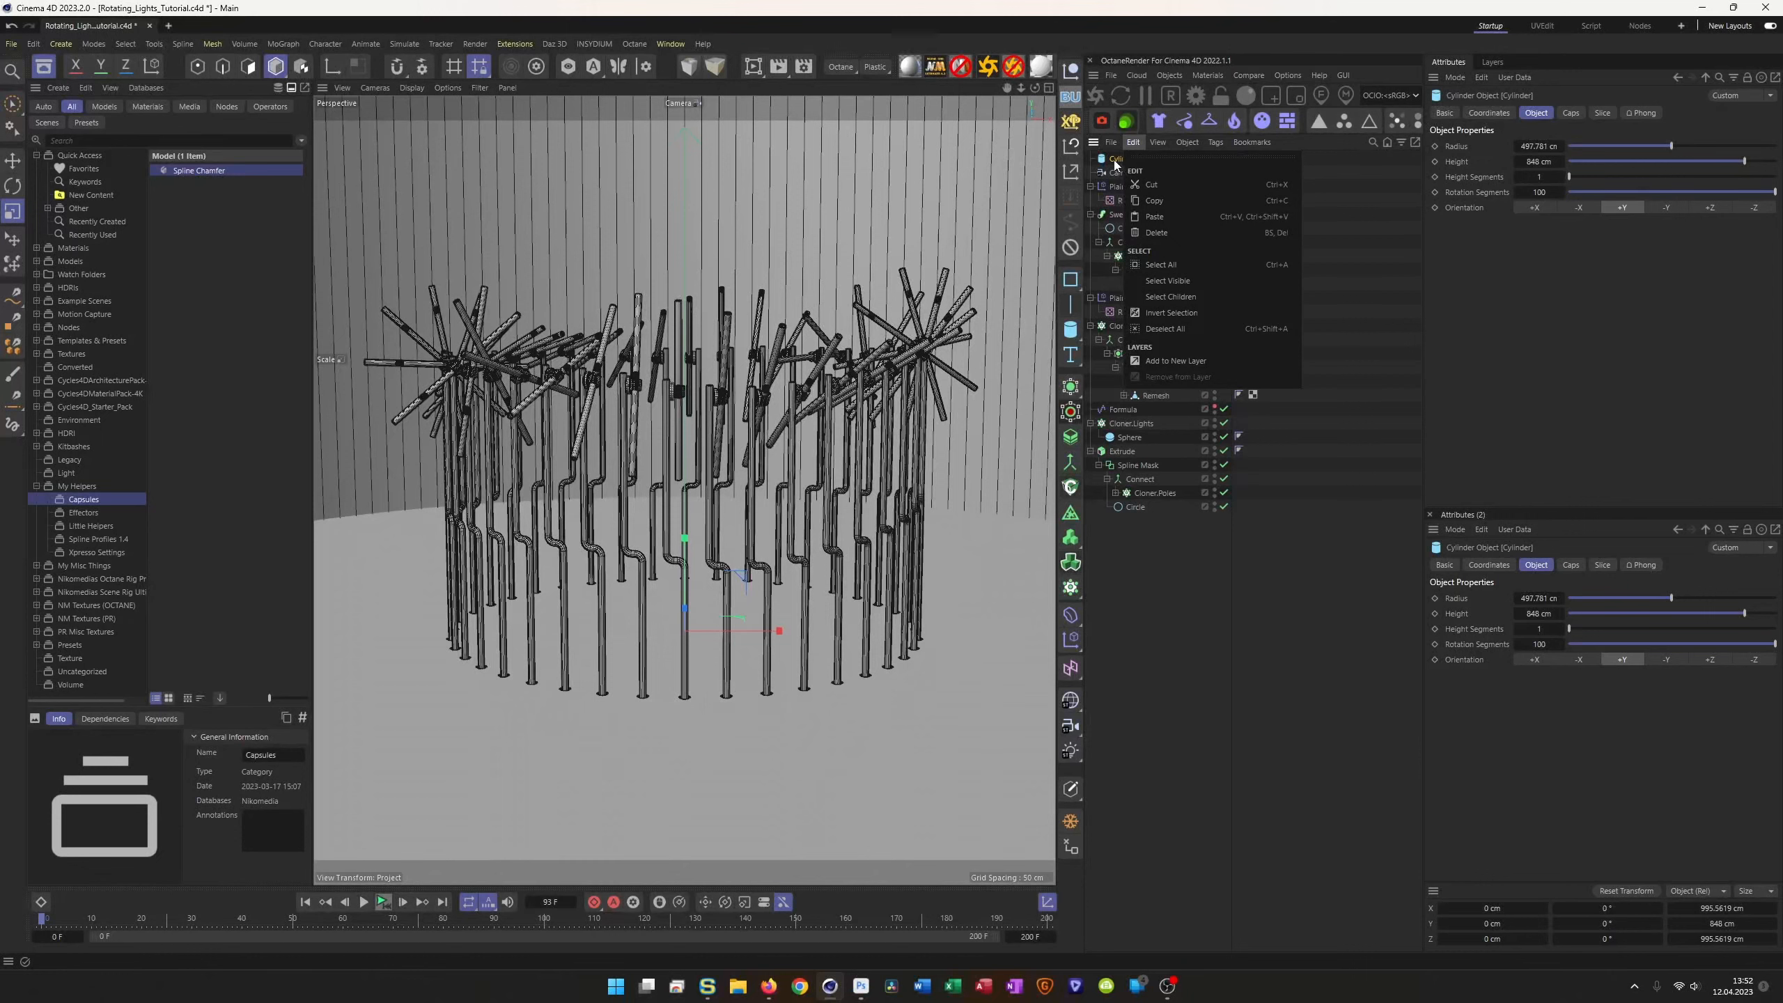
left_click(1118, 161)
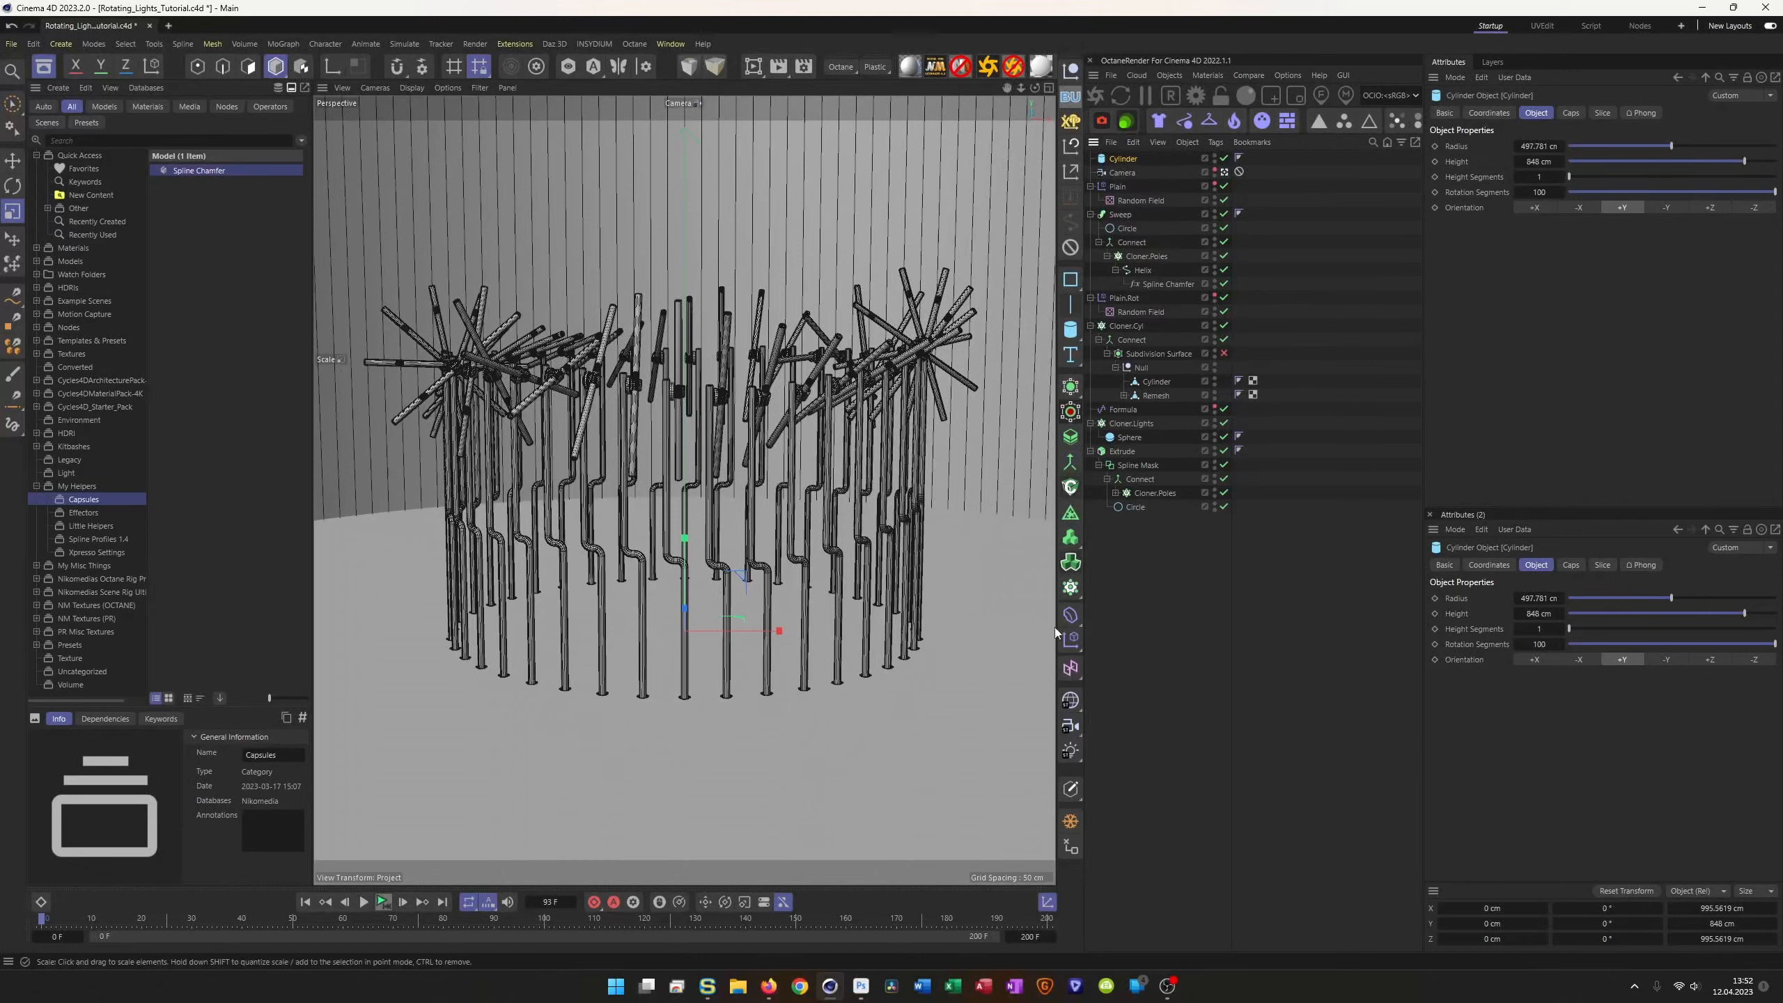
left_click(1070, 616)
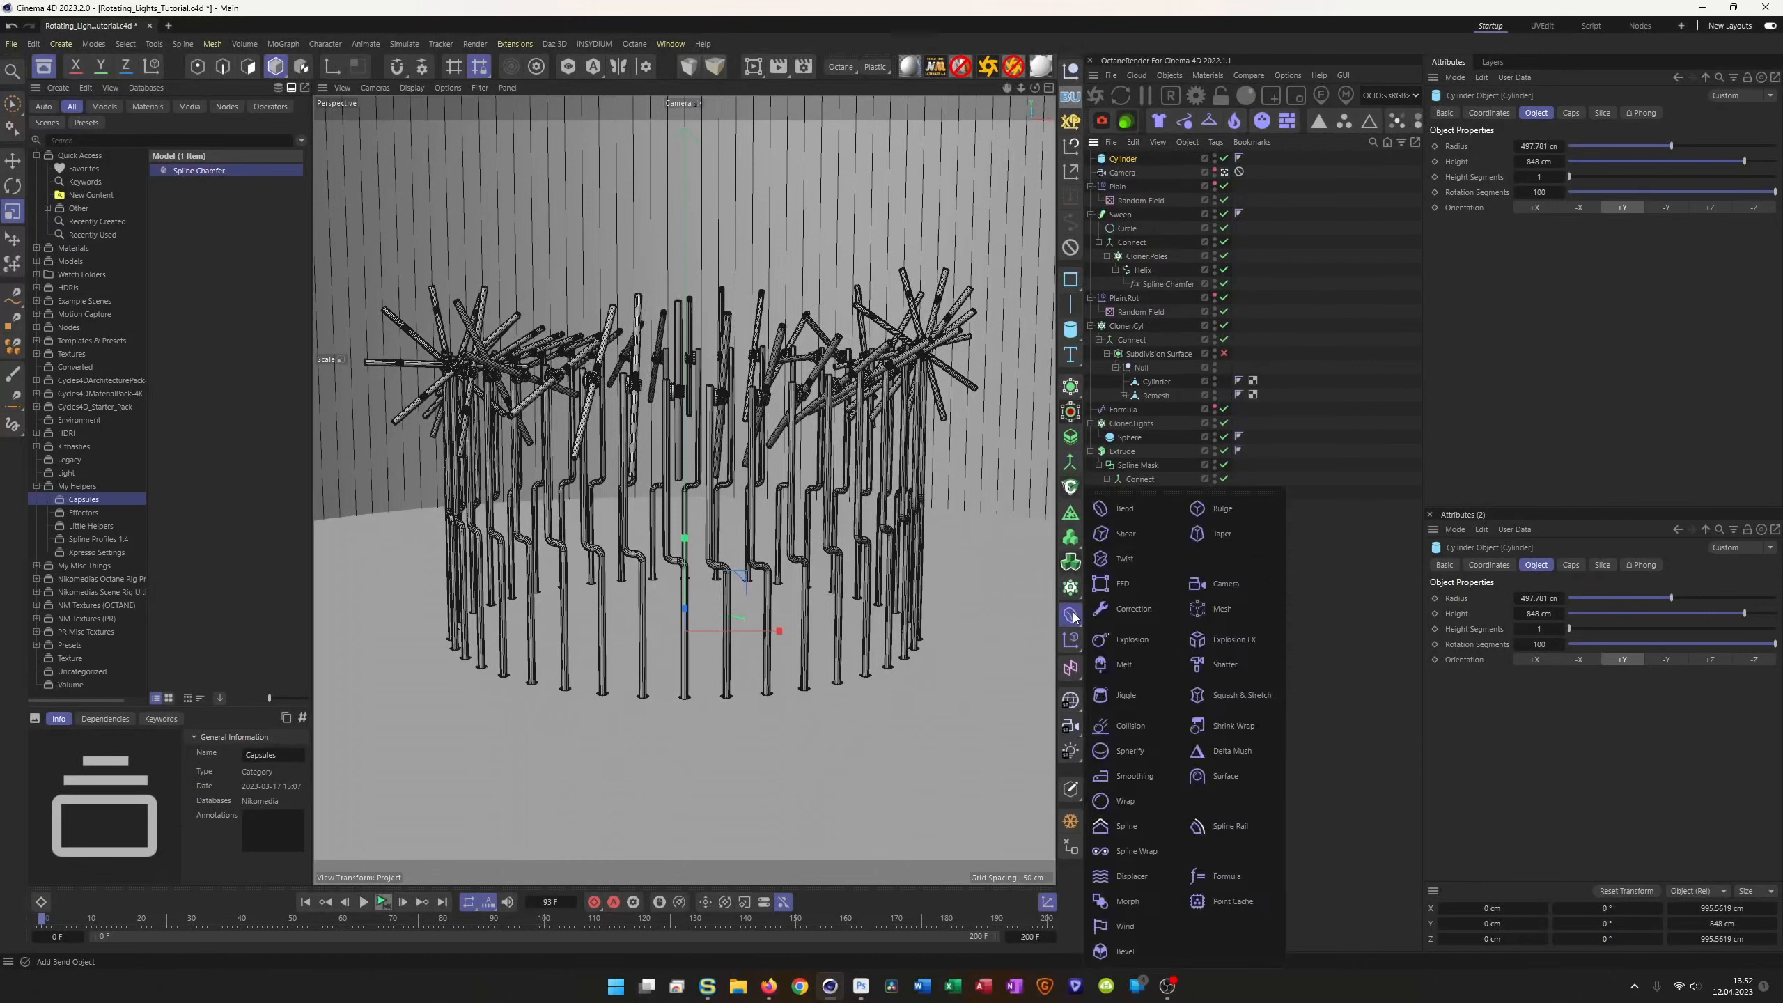
left_click(1131, 876)
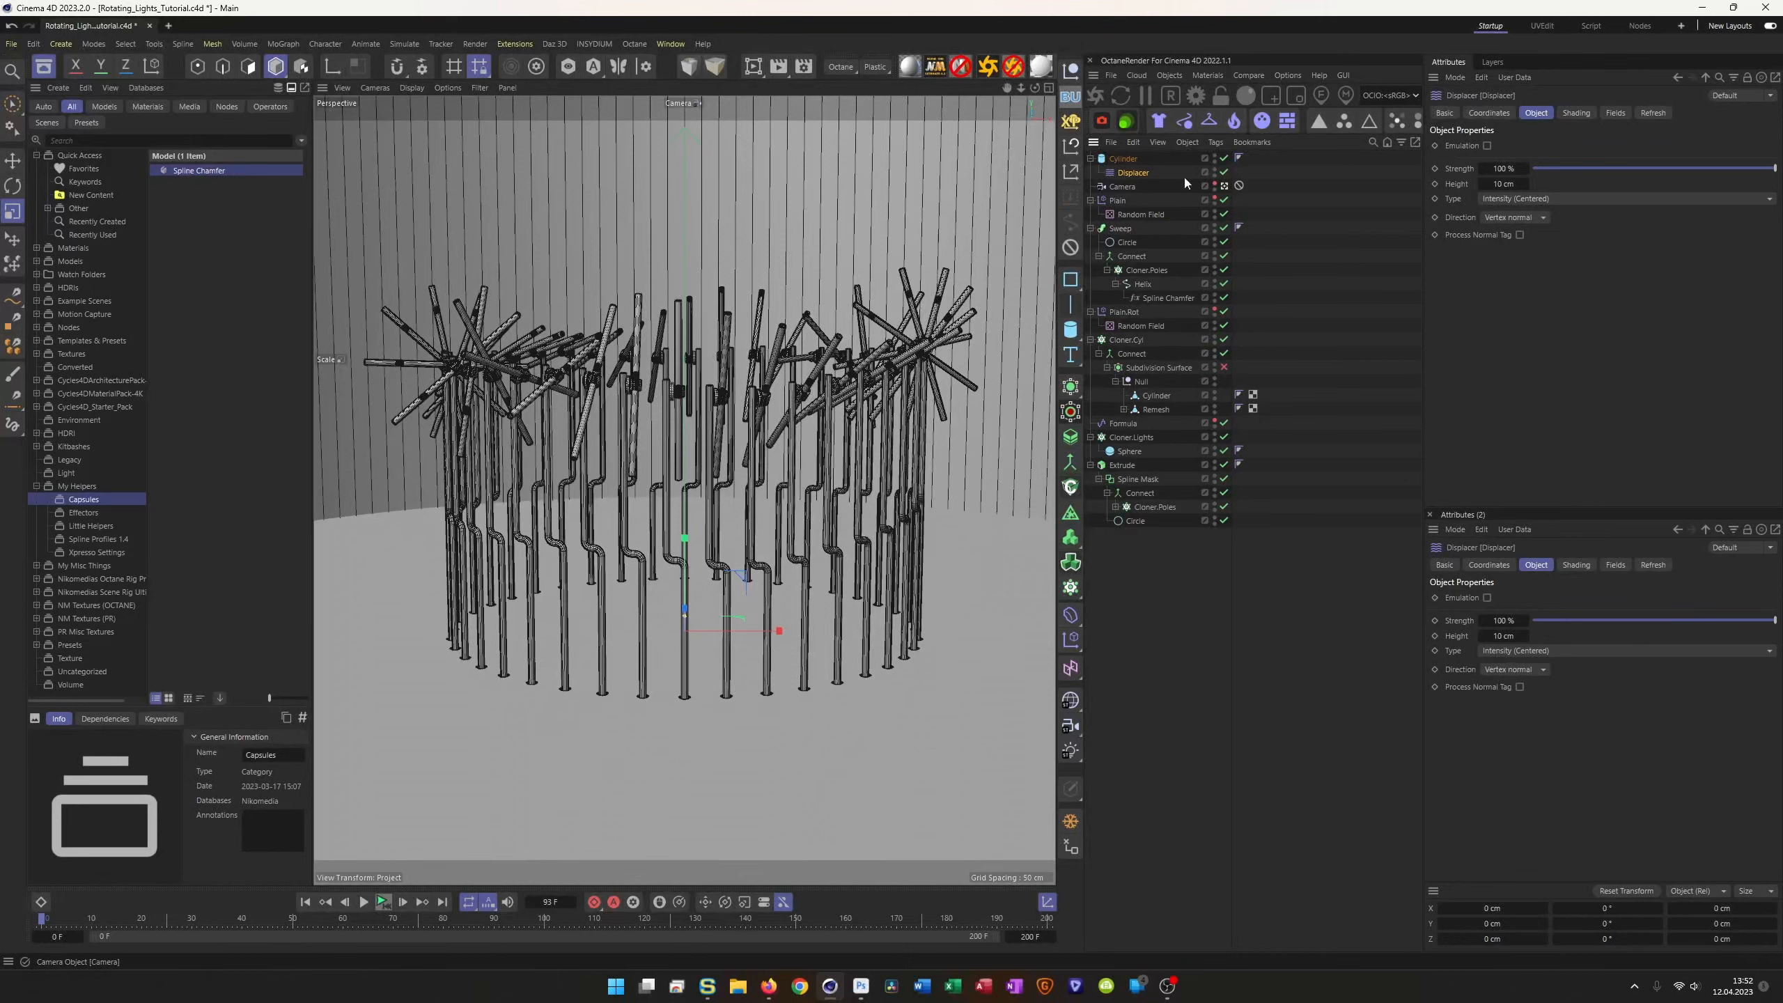
Step: Move the background cylinder with its Displacer to the end of the object hierarchy and rename it Wall
left_click_drag(1123, 160, 1123, 527)
double_click(1124, 507)
type("Wall")
key("Return")
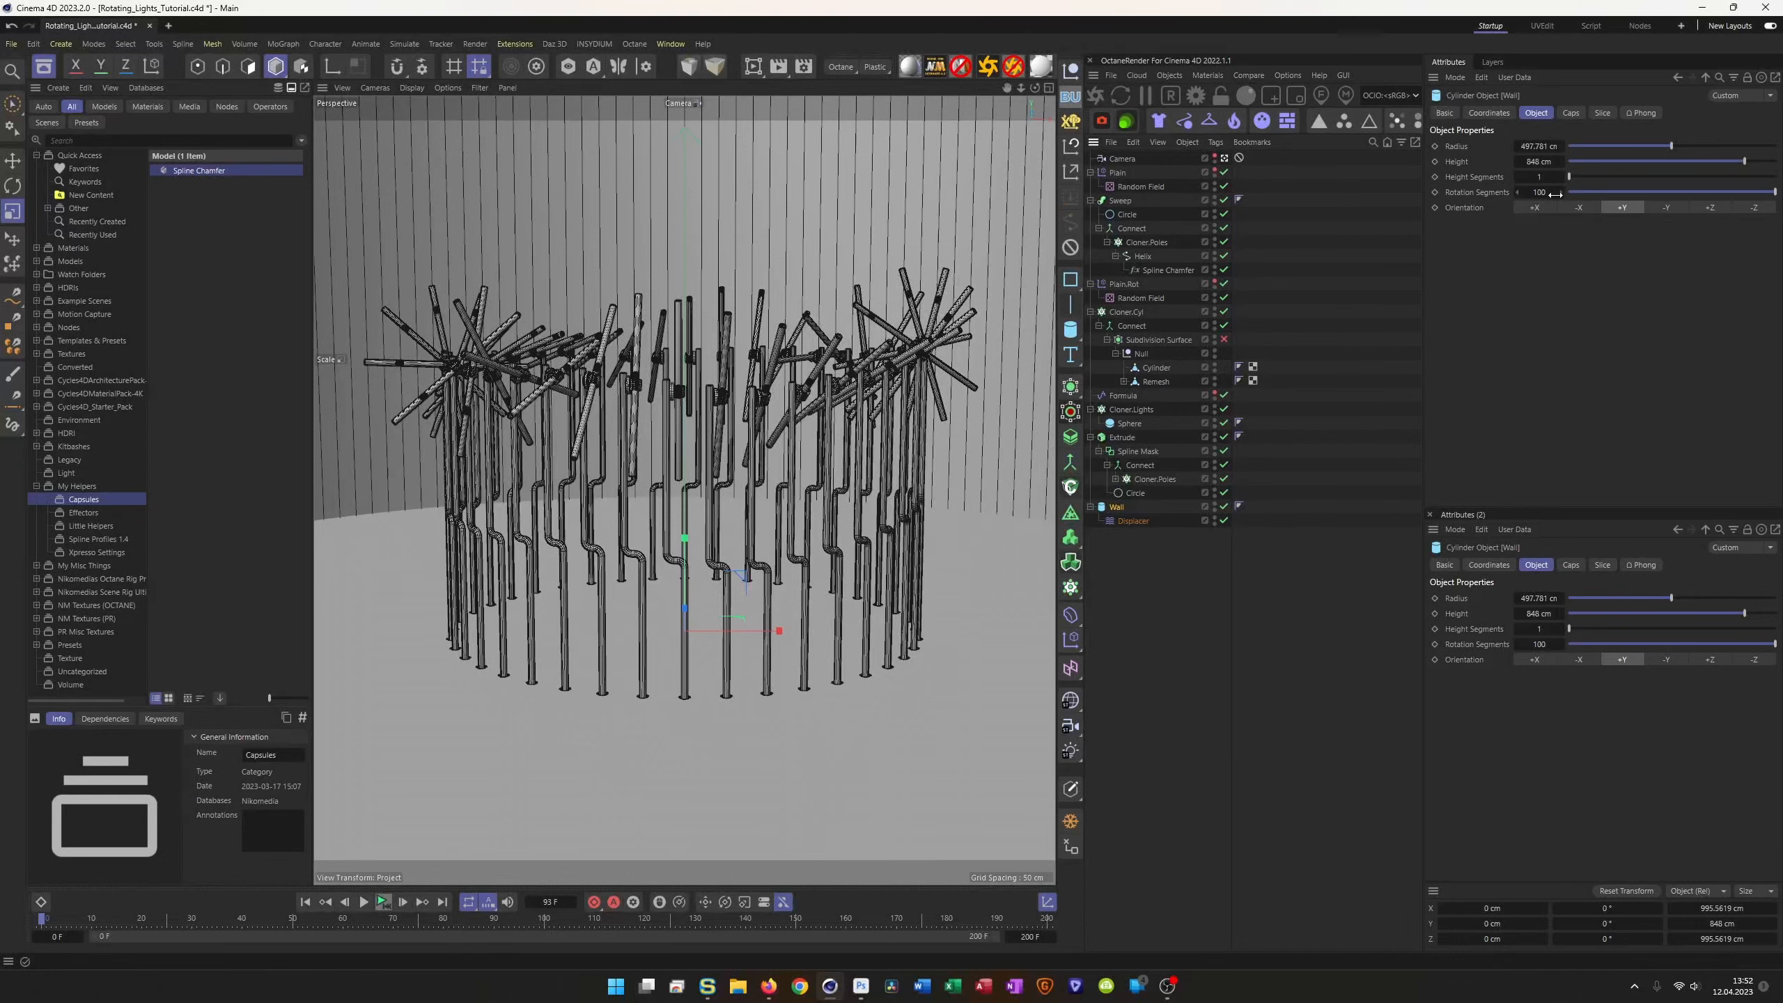
Step: Assign a Noise shader to the wall's Displacer in its Custom Shader channel
left_click(1127, 520)
left_click(1576, 113)
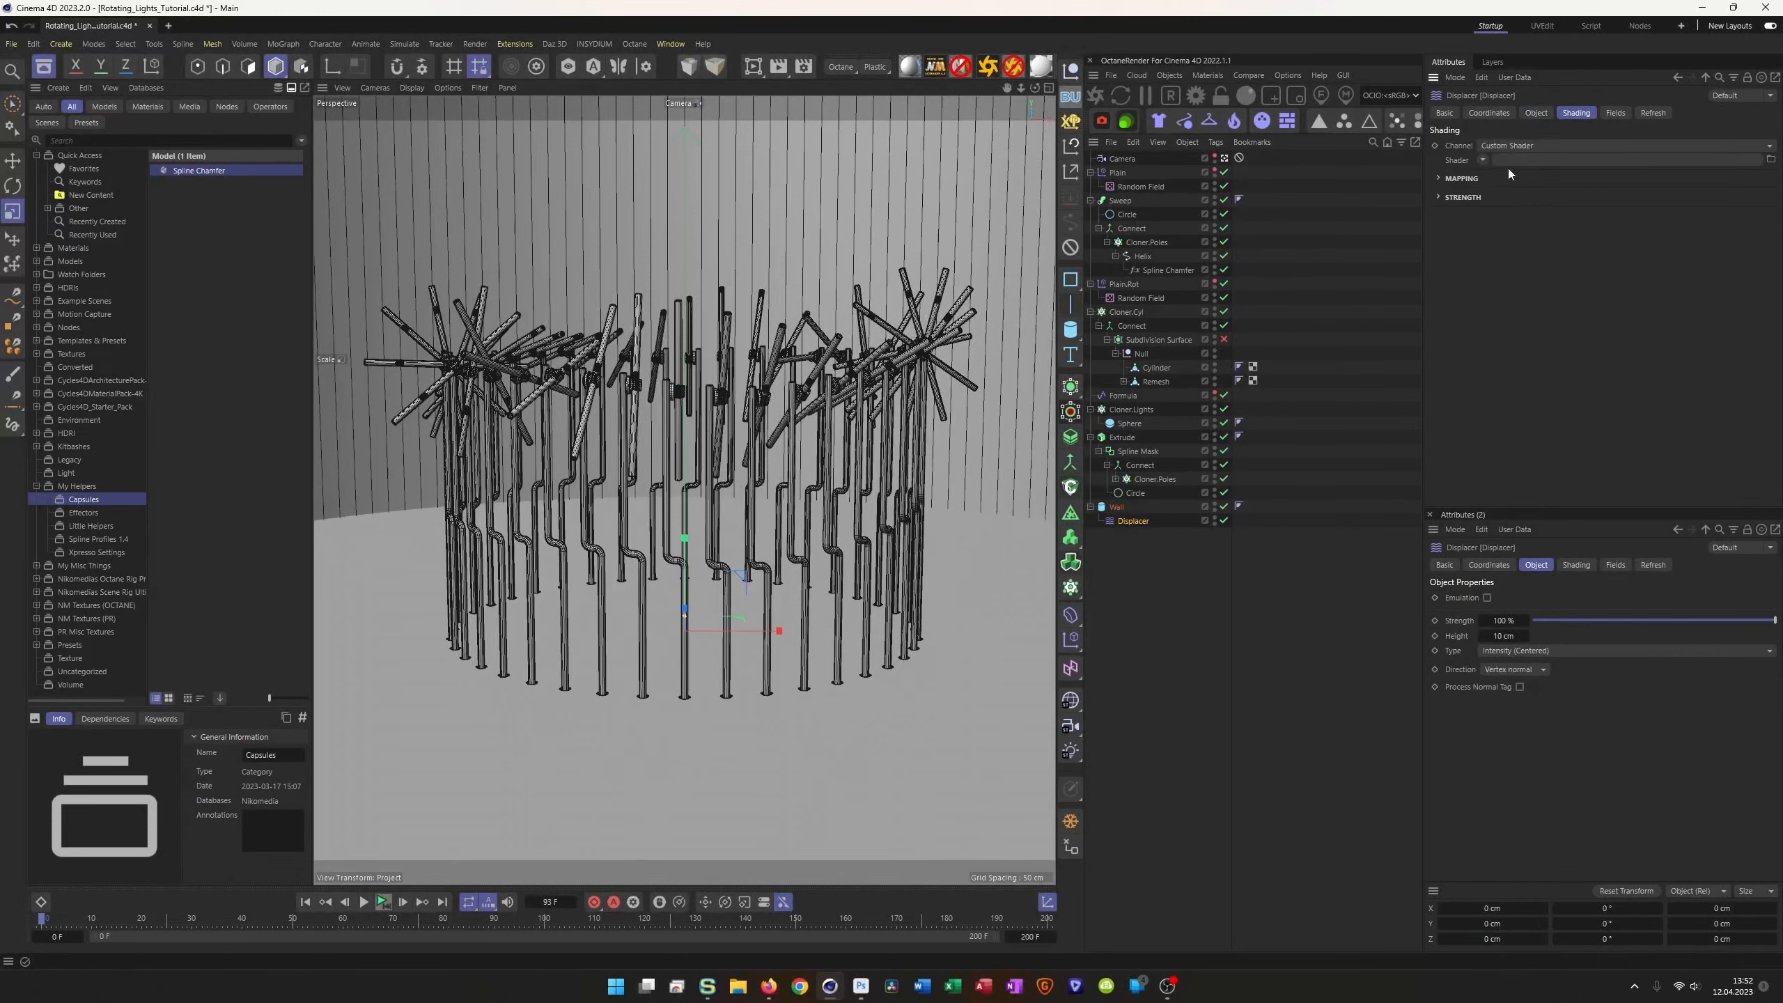
left_click(1483, 160)
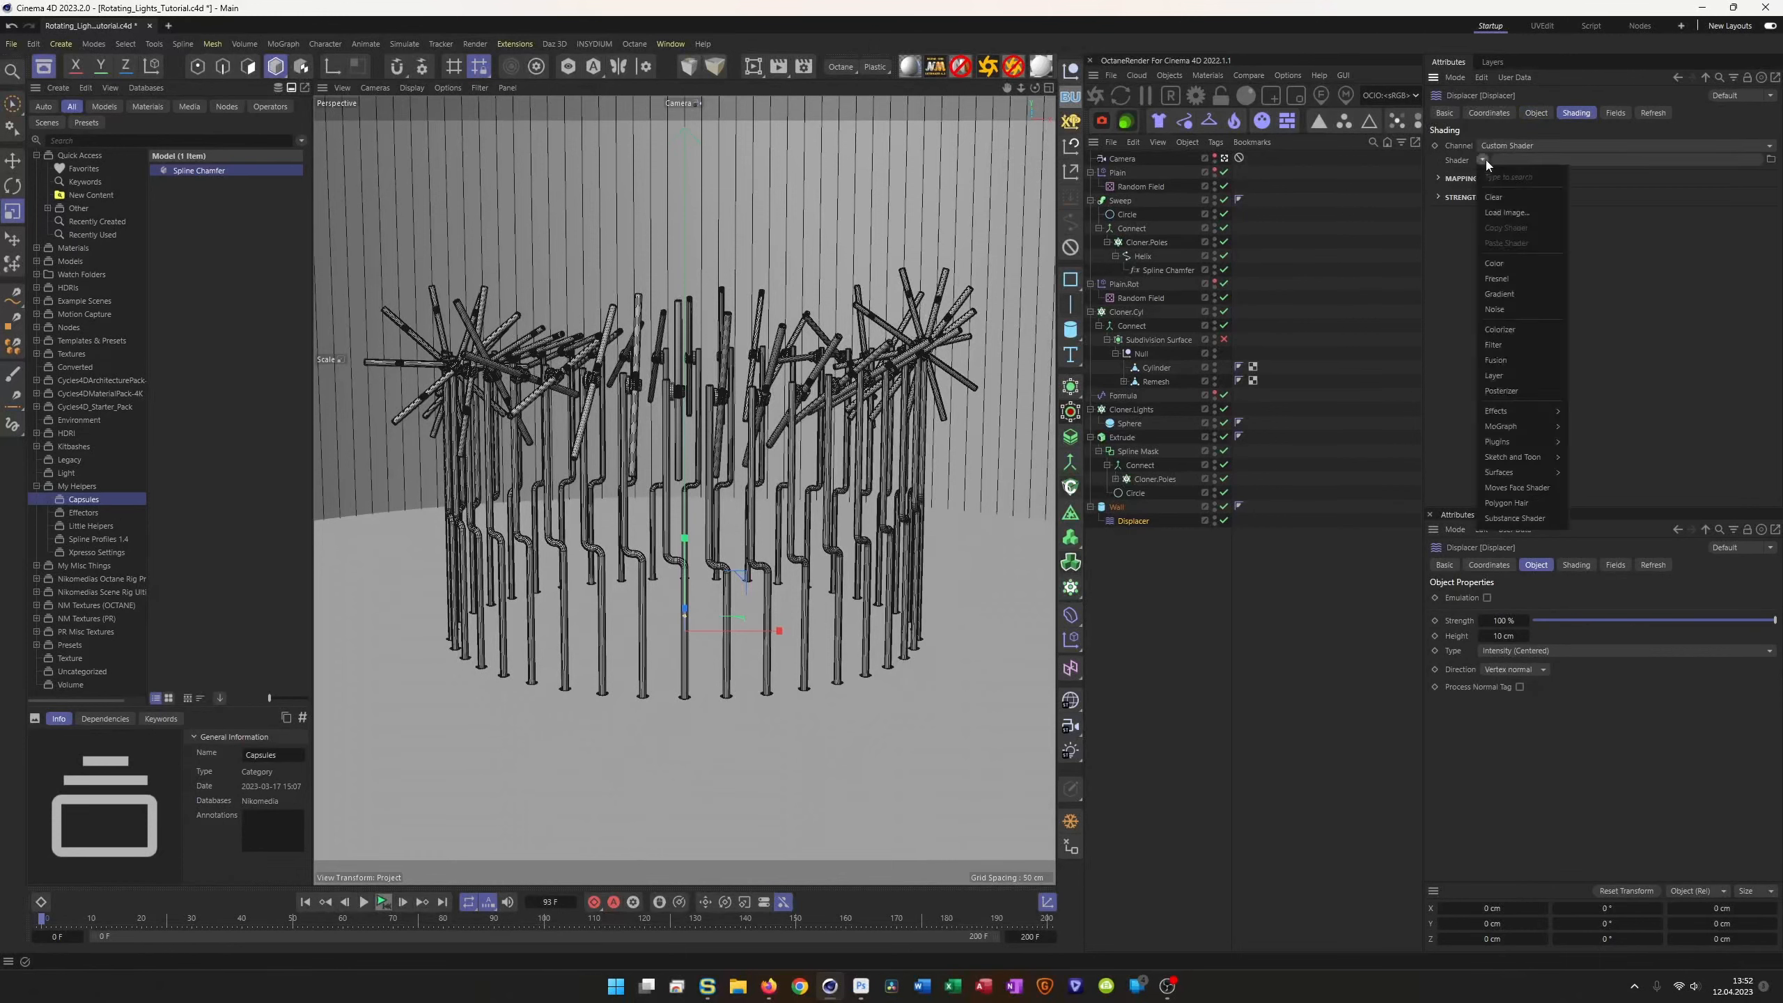
left_click(1512, 312)
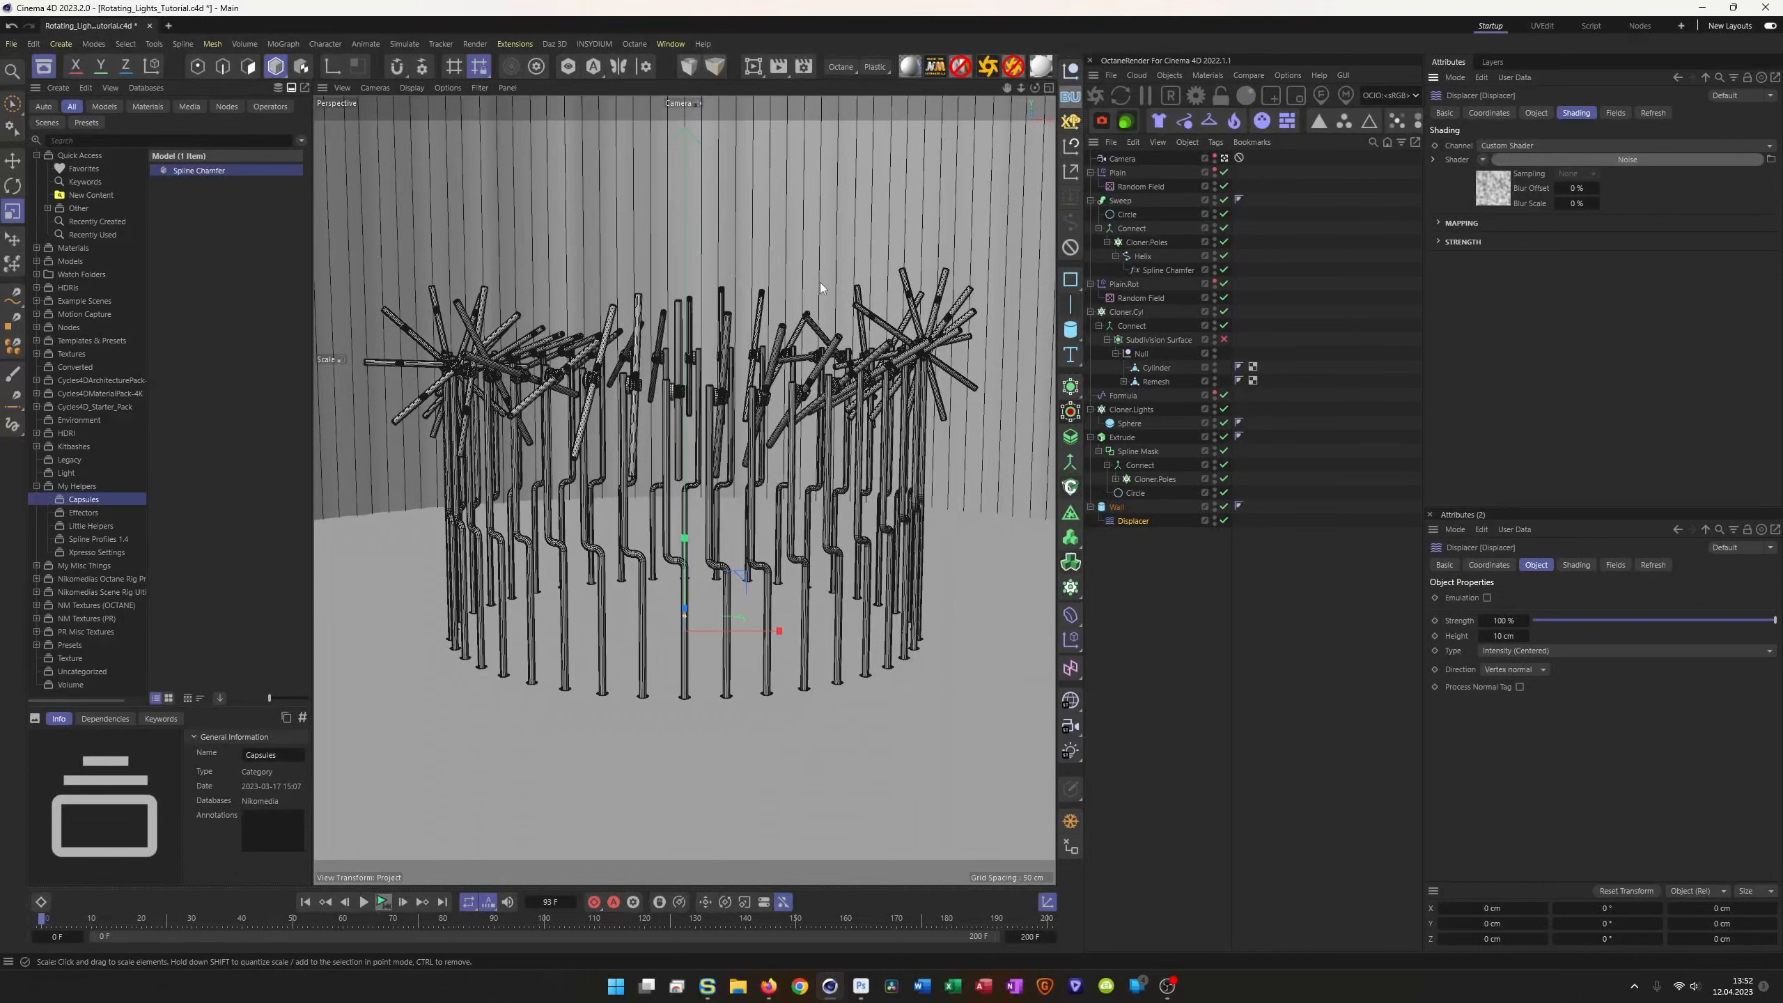
Step: Set the noise shader's Y relative scale to 0% so the pattern stretches into vertical folds
left_click(1492, 202)
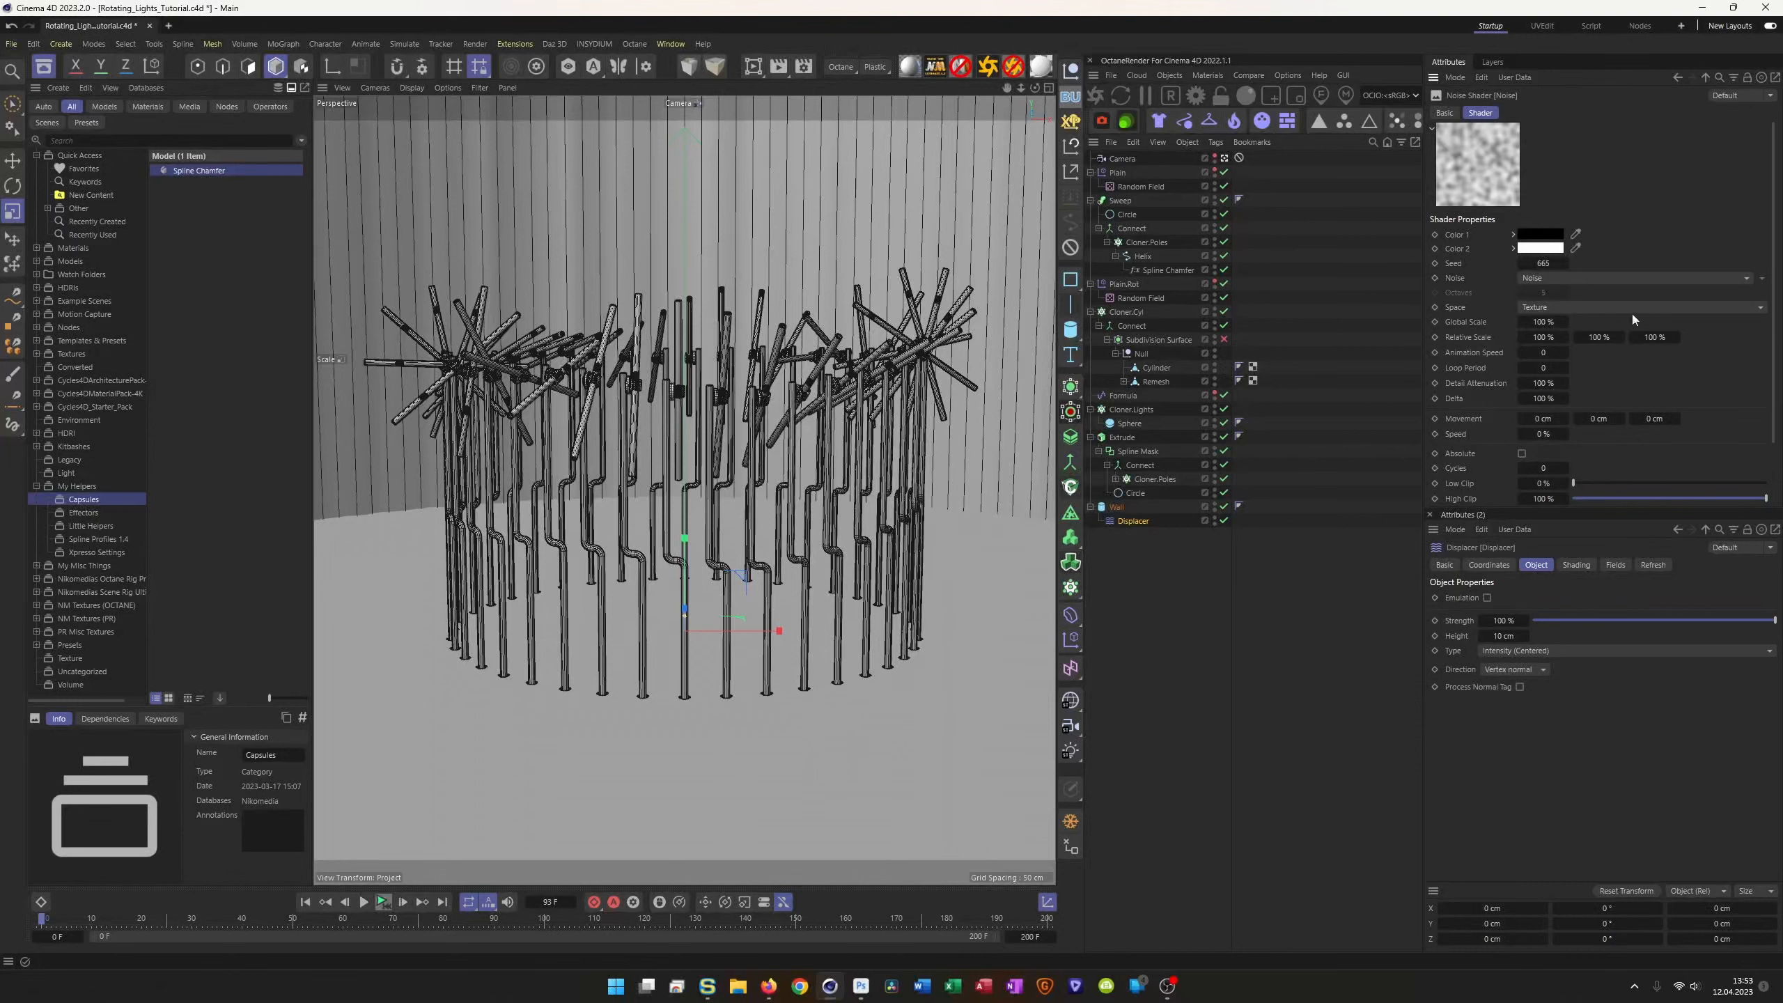
left_click(1576, 309)
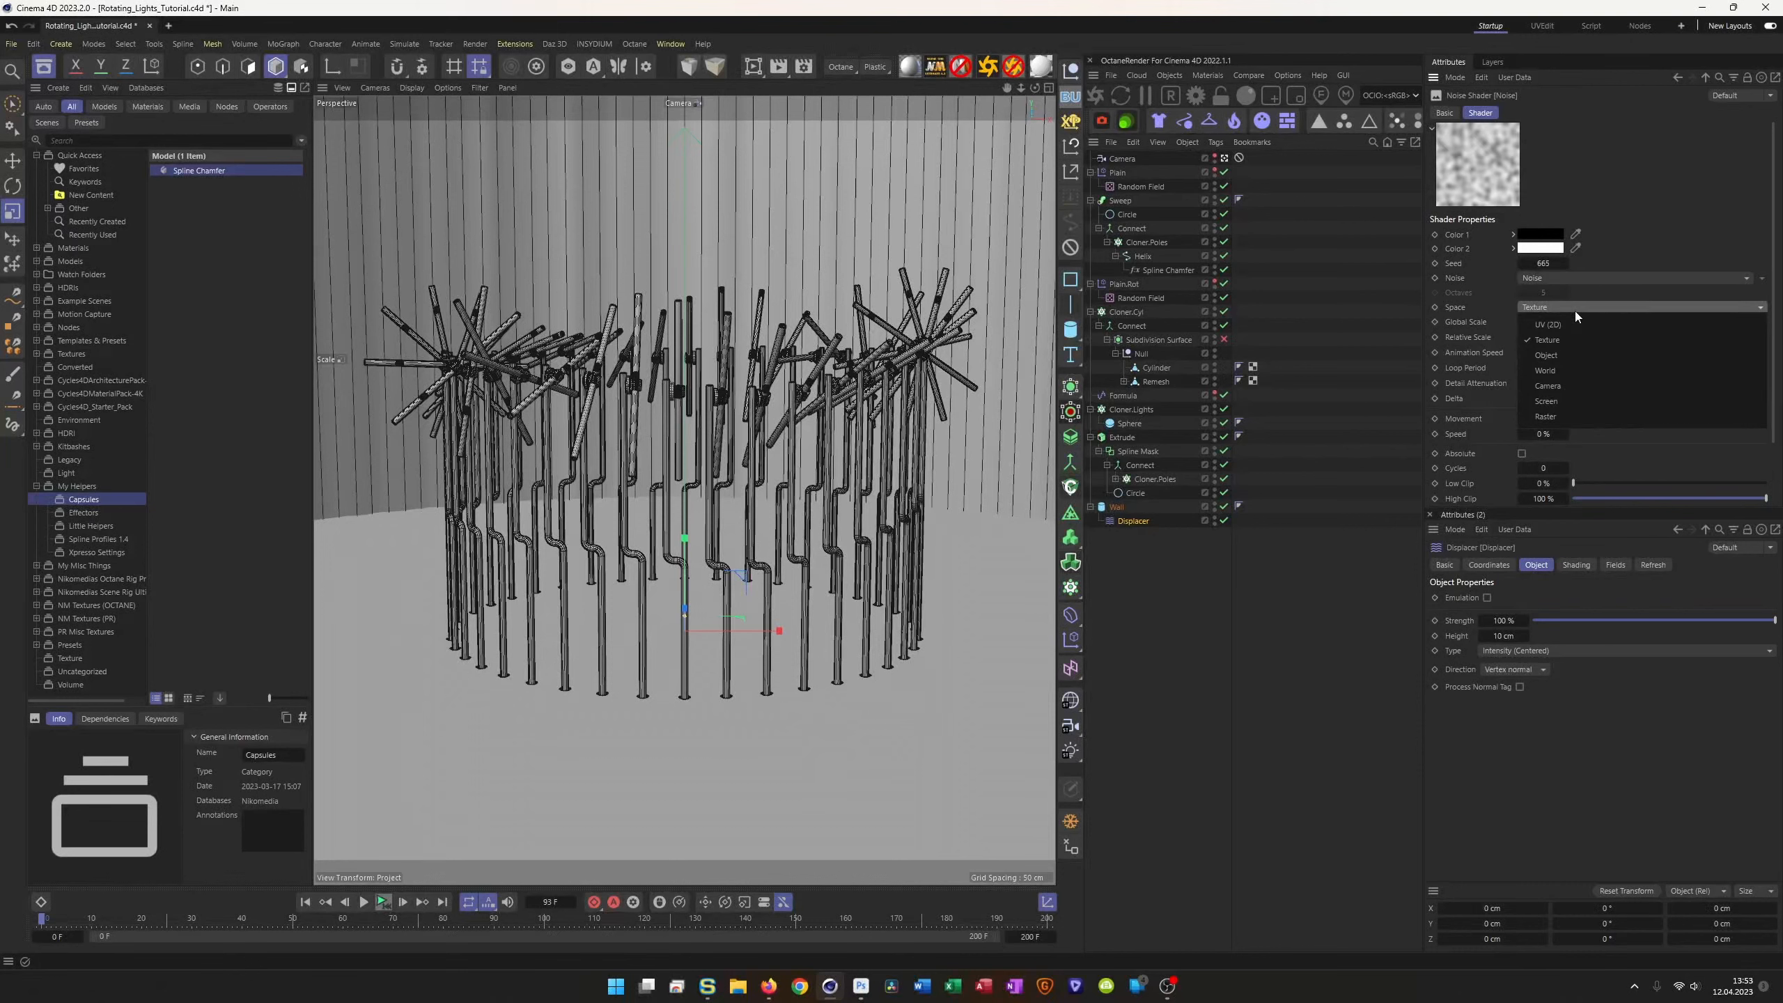
left_click(1574, 311)
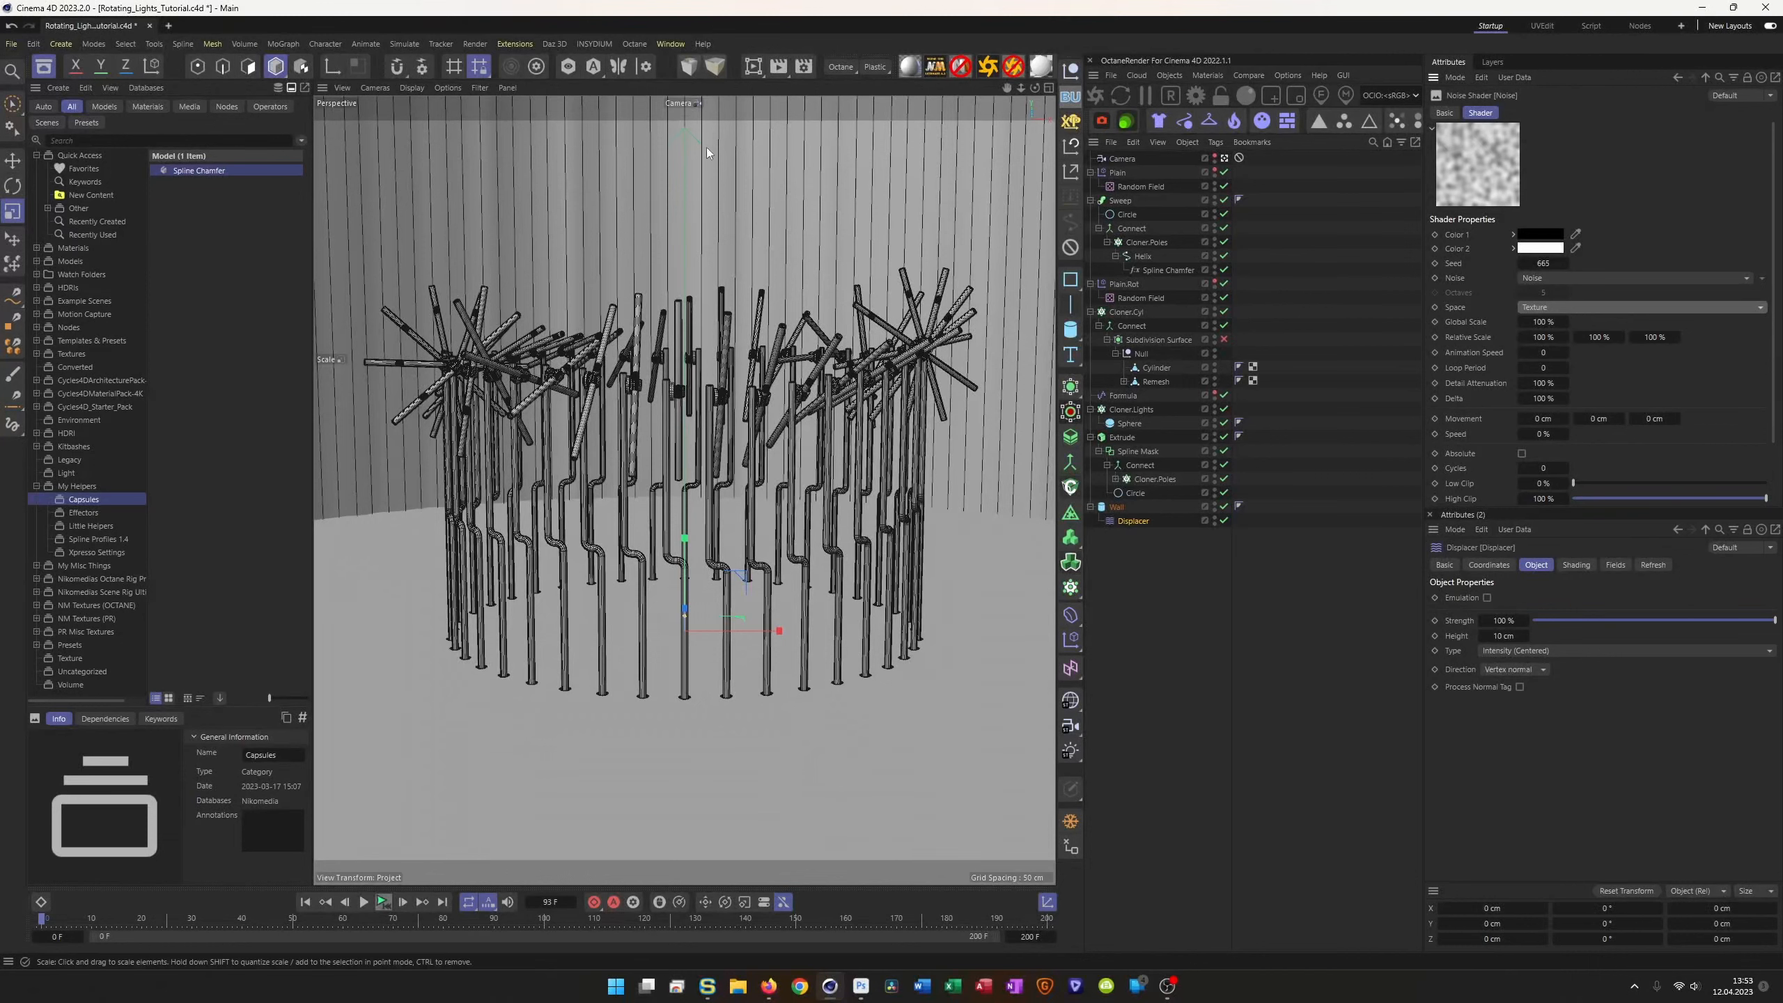
left_click(1588, 337)
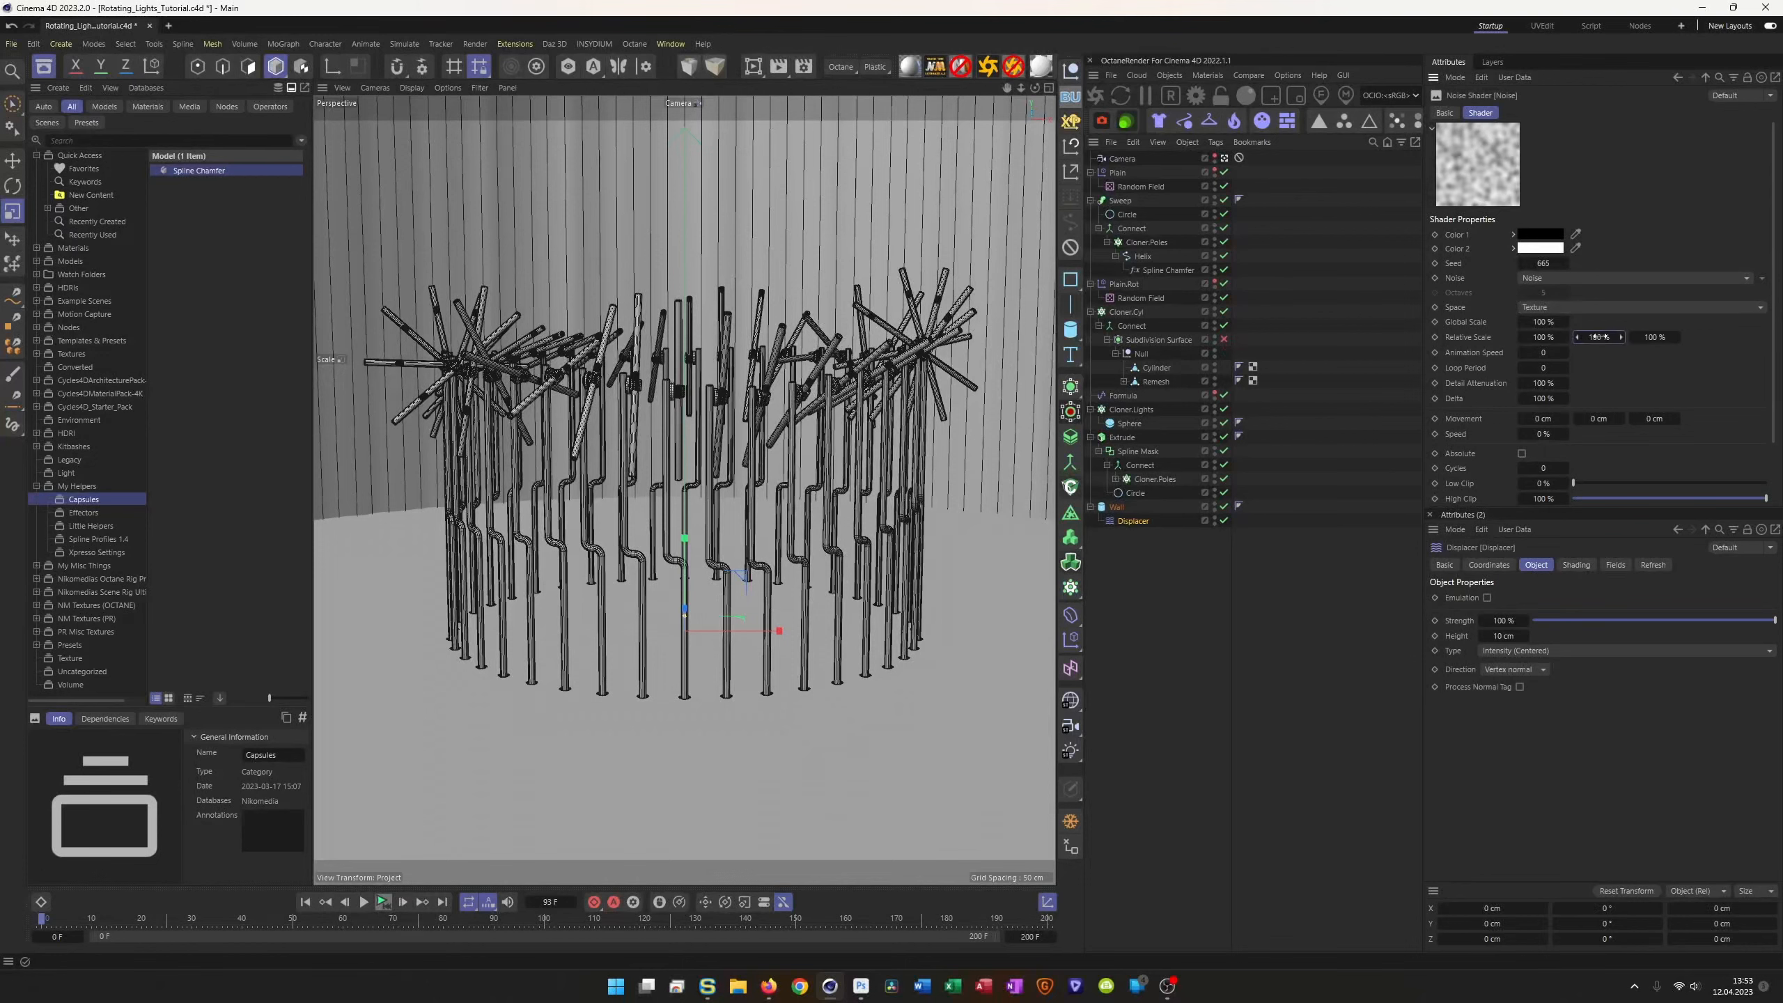
type("0")
key("Return")
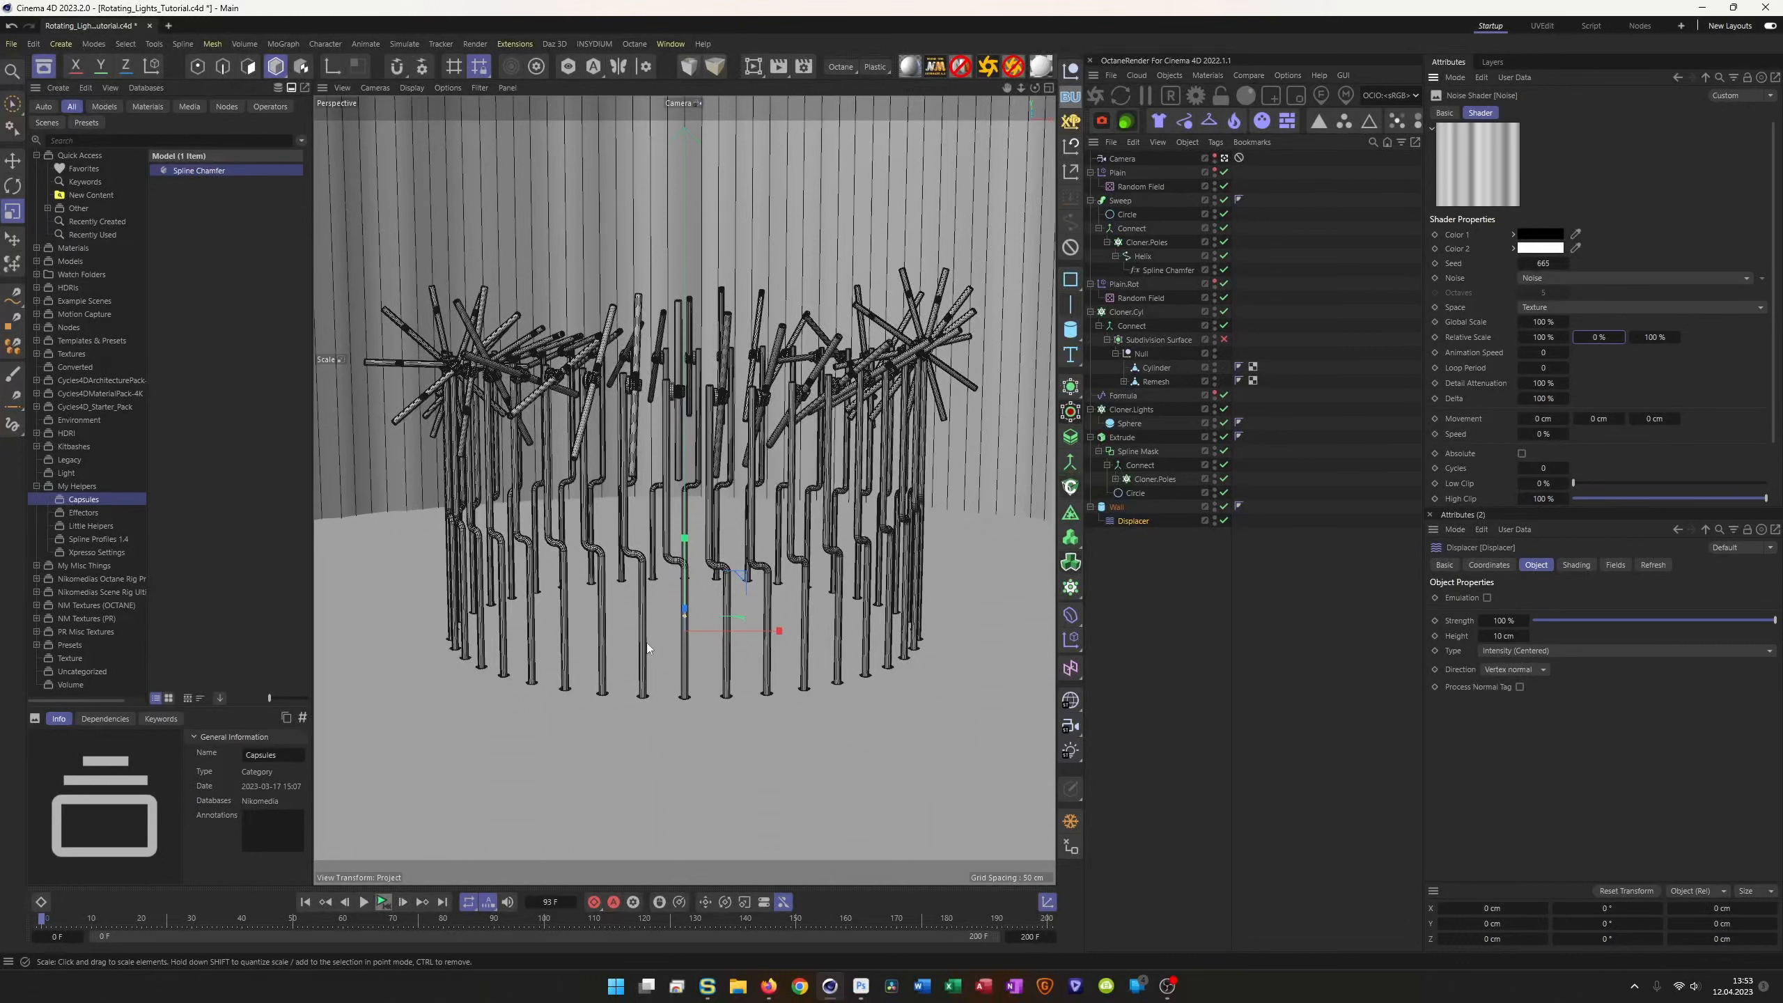
Step: Set the noise's animation speed to 0.5 and its loop period to 8, and save the project
left_click(1543, 353)
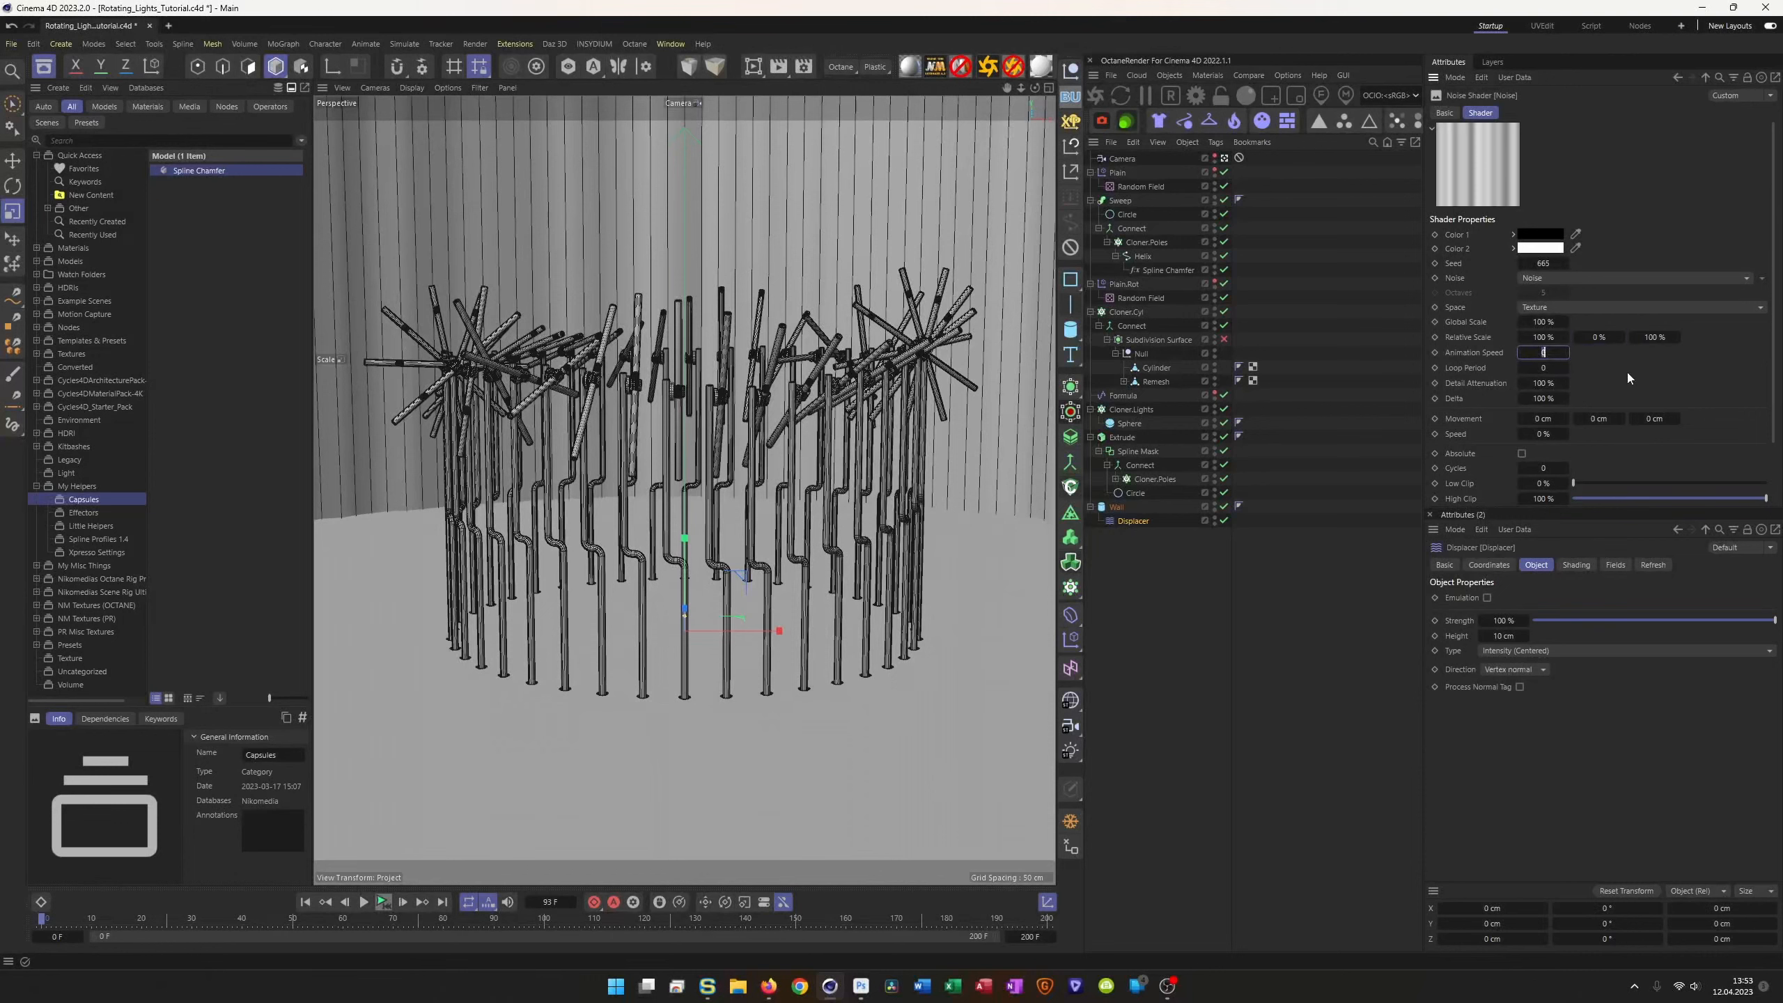
key("Tab")
key("ctrl+s")
Step: Play the animation briefly and leave the scene camera to examine the displaced wall from above
left_click(383, 905)
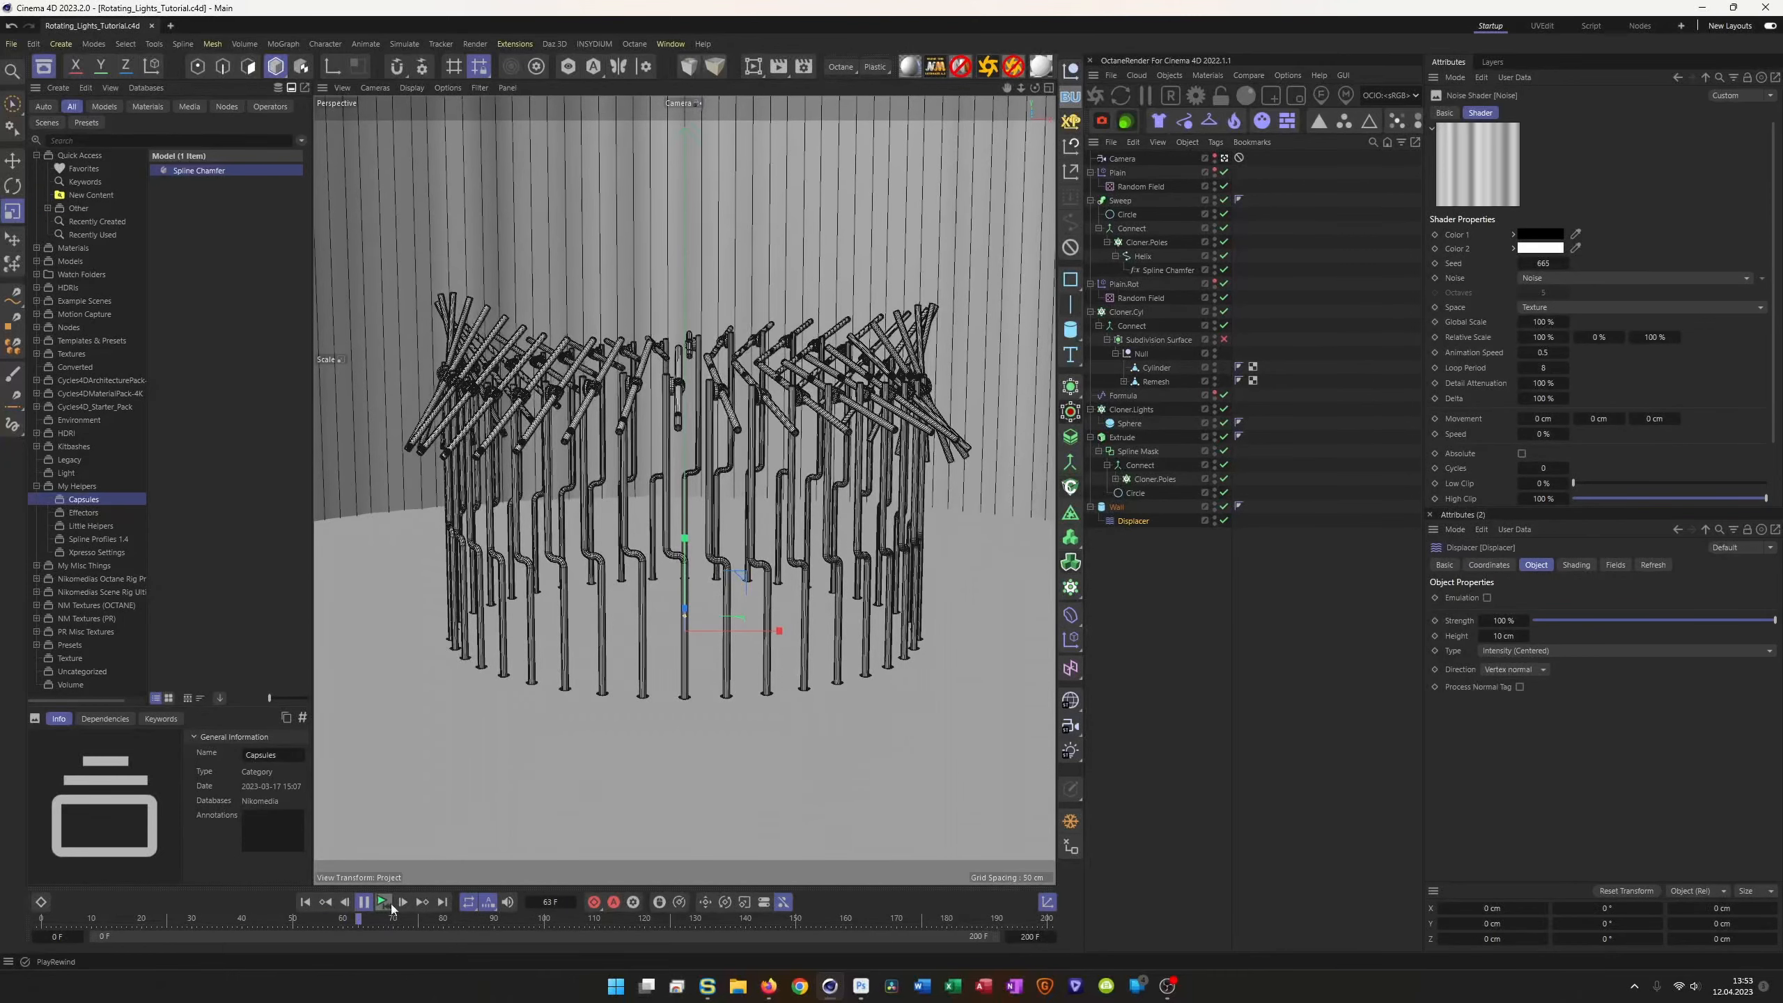
key("F8")
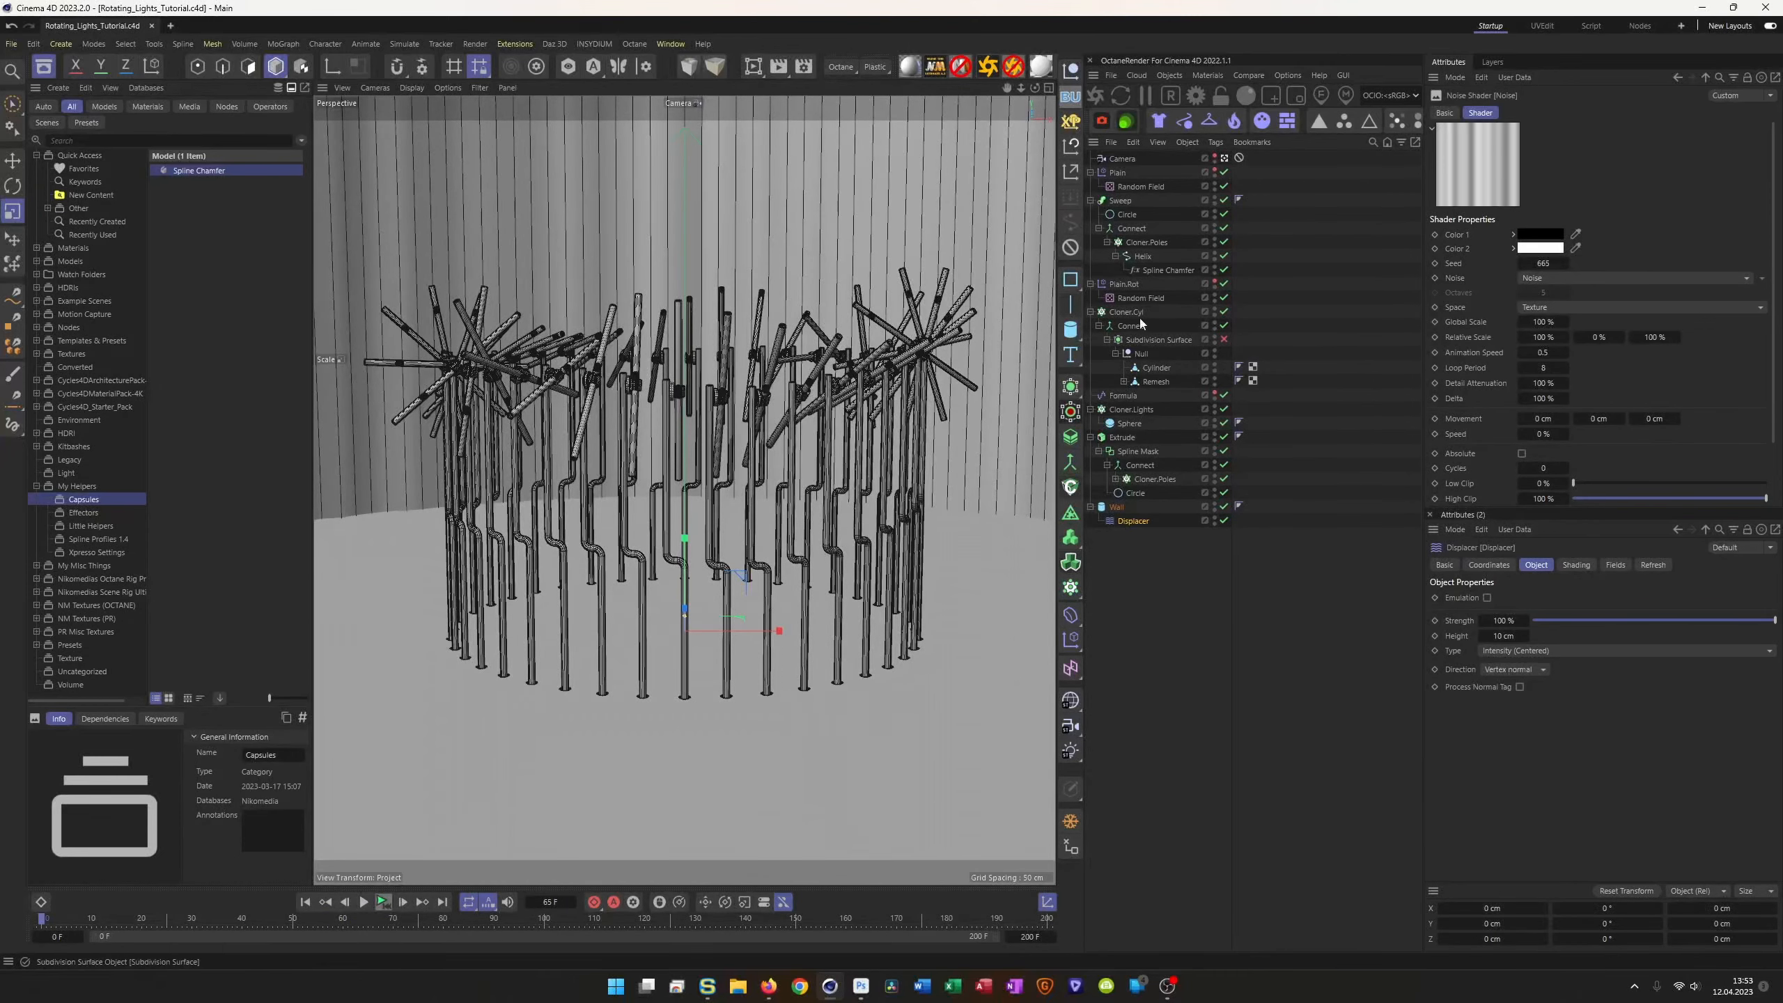
left_click(1225, 159)
left_click_drag(707, 377, 842, 372, "alt")
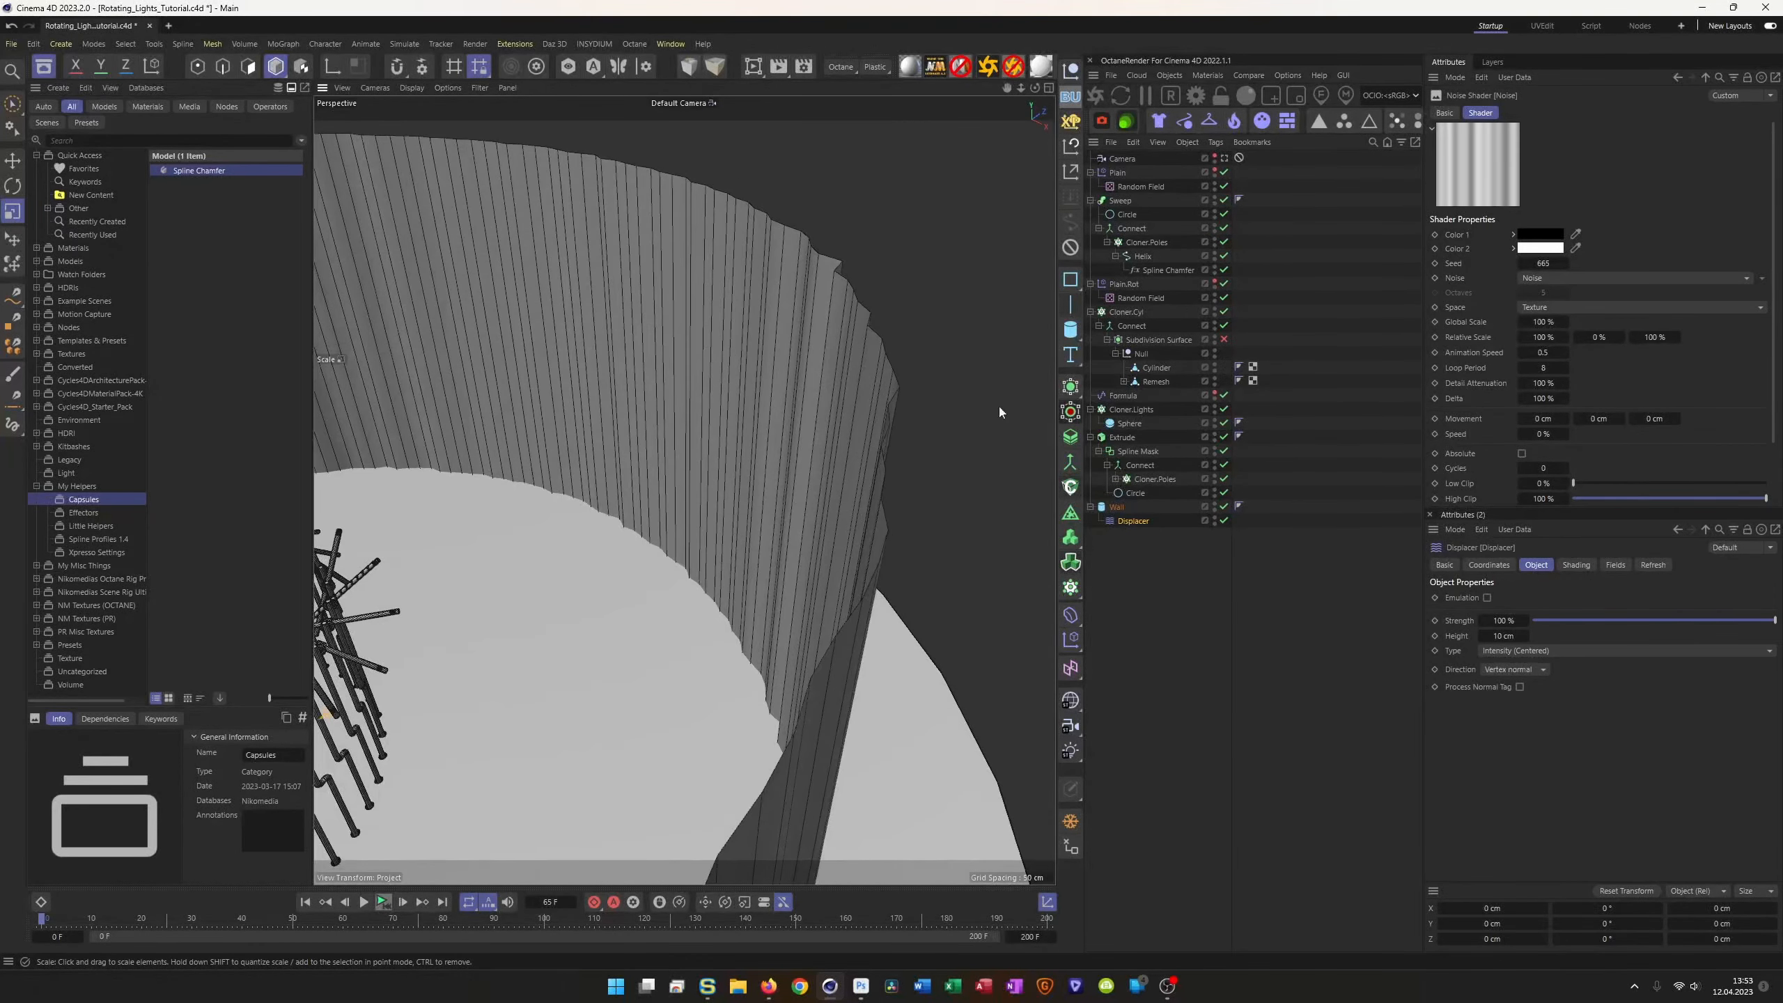
Step: Switch the noise space to World and raise its global scale to a little over 500%
left_click(1551, 308)
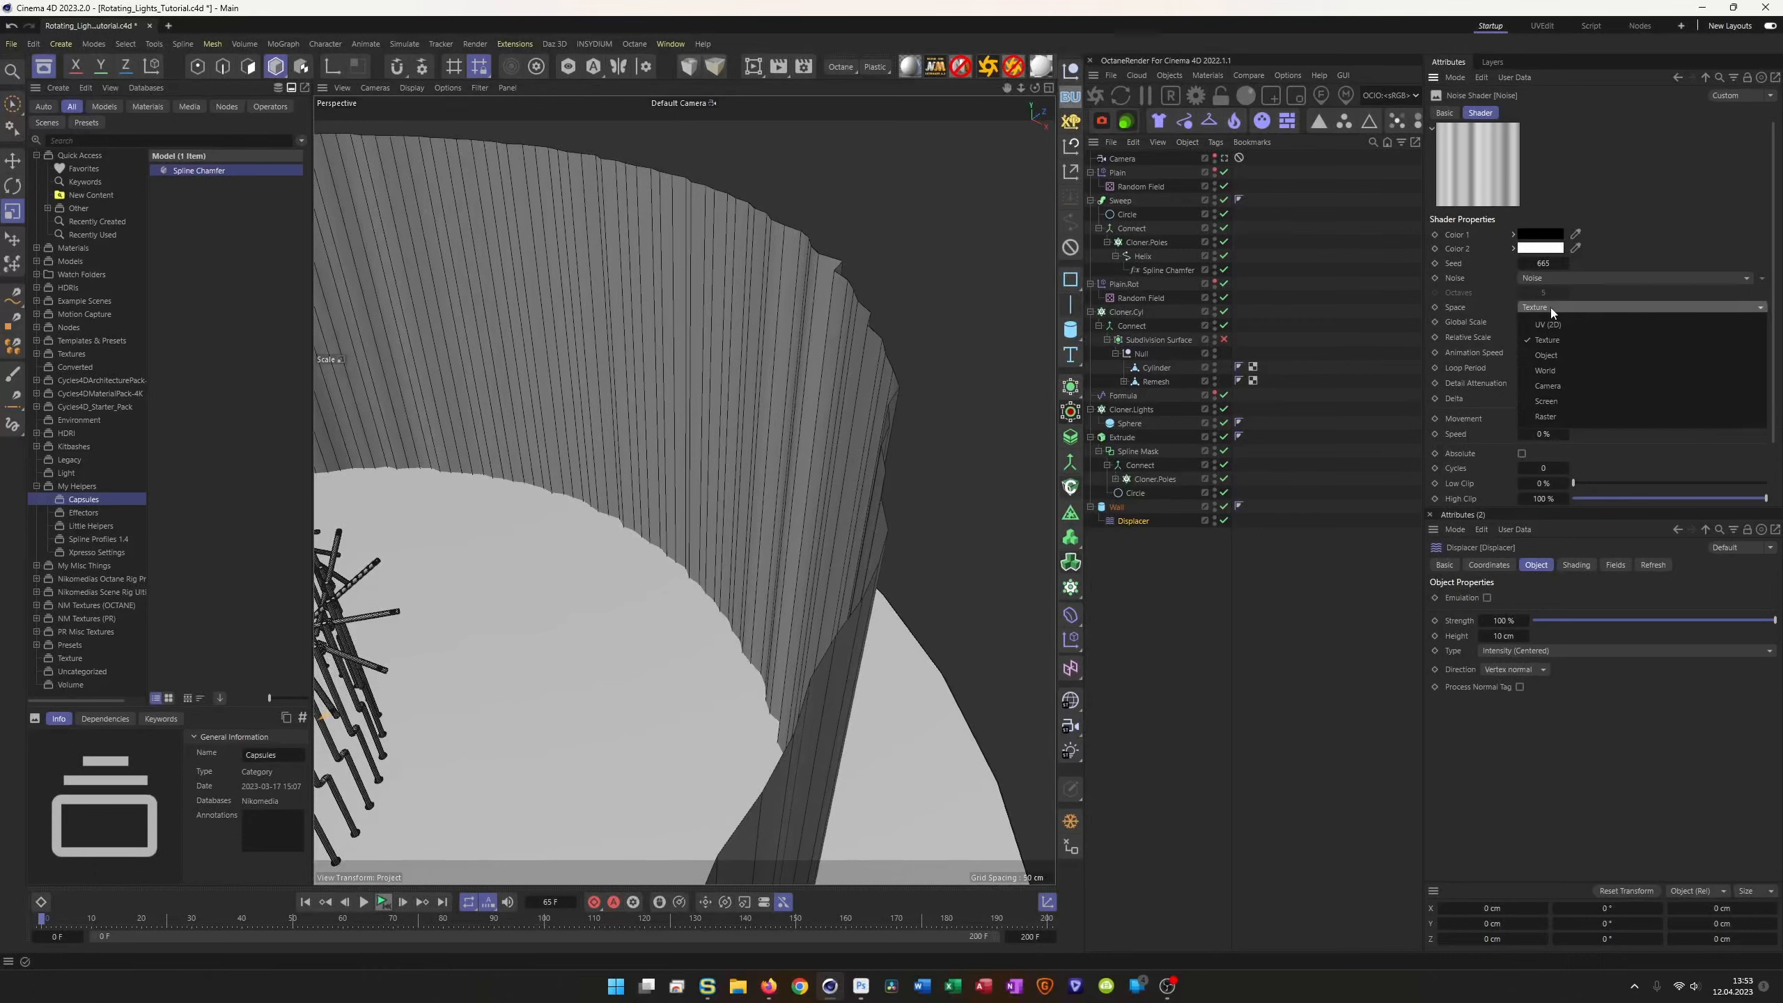
left_click(1594, 369)
mouse_move(1566, 325)
left_mouse_down()
mouse_move(1678, 323)
mouse_move(1544, 322)
left_mouse_up()
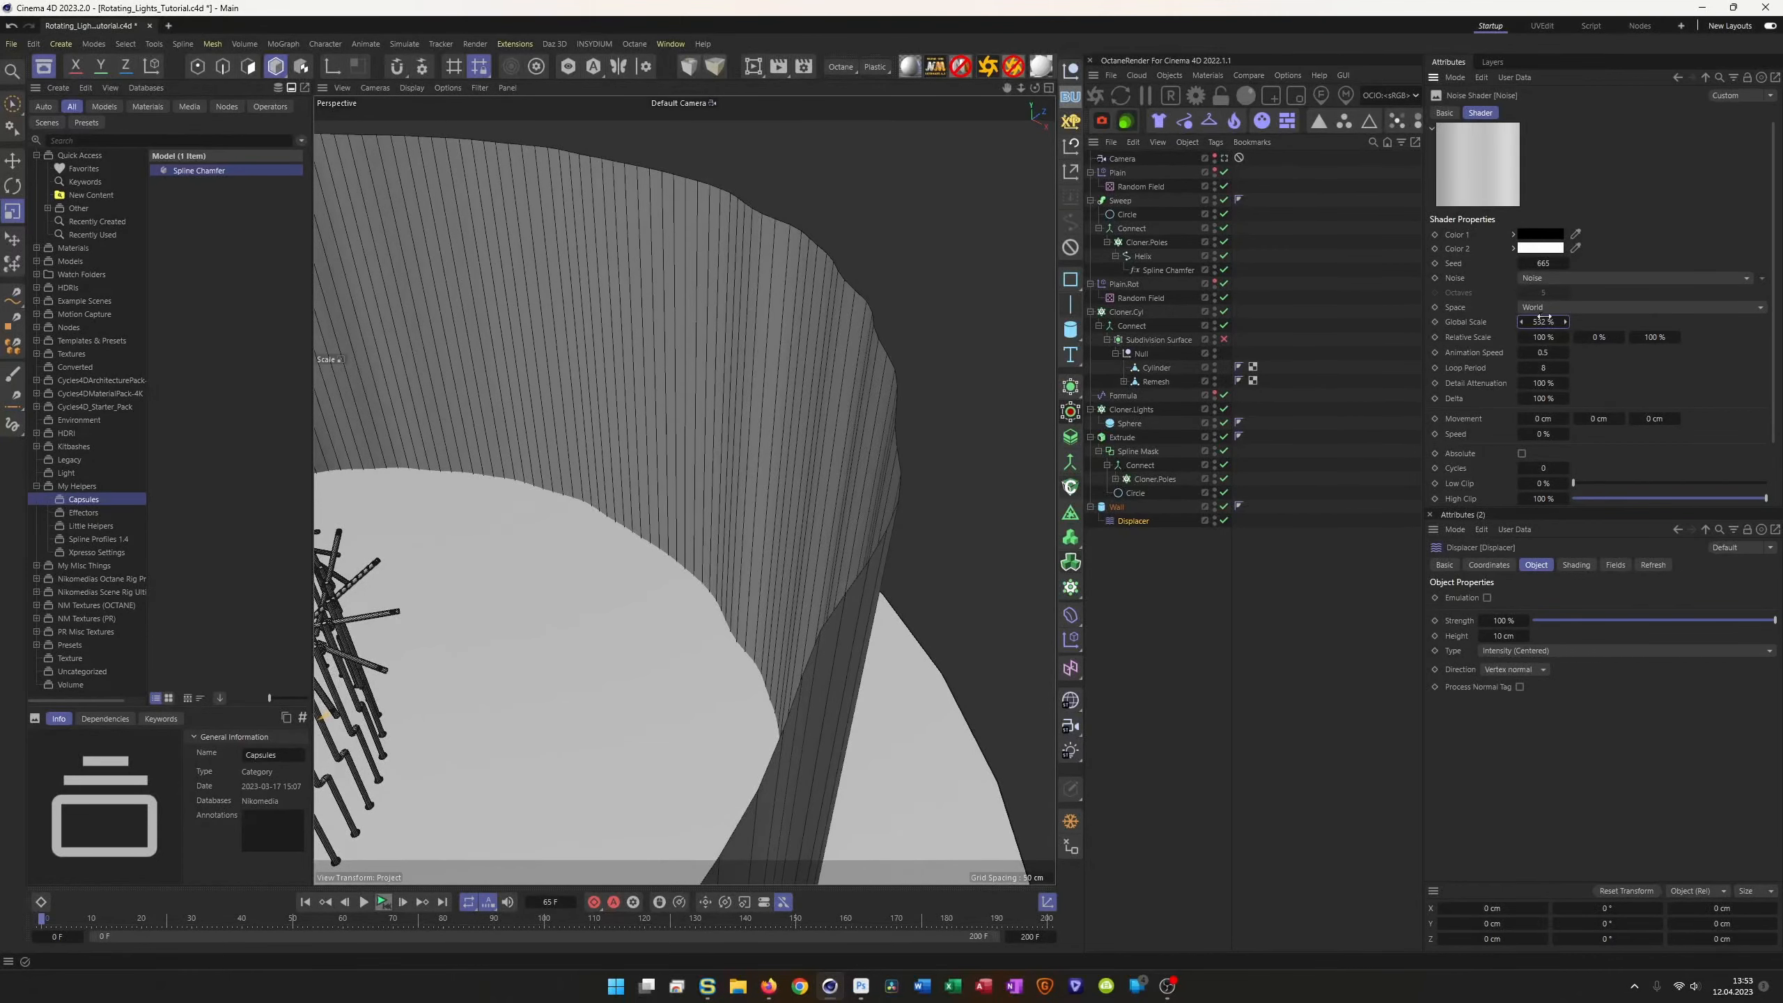
Step: Set the Displacer's height to 27 cm and preview the wall's movement by playing the animation
left_click(1131, 521)
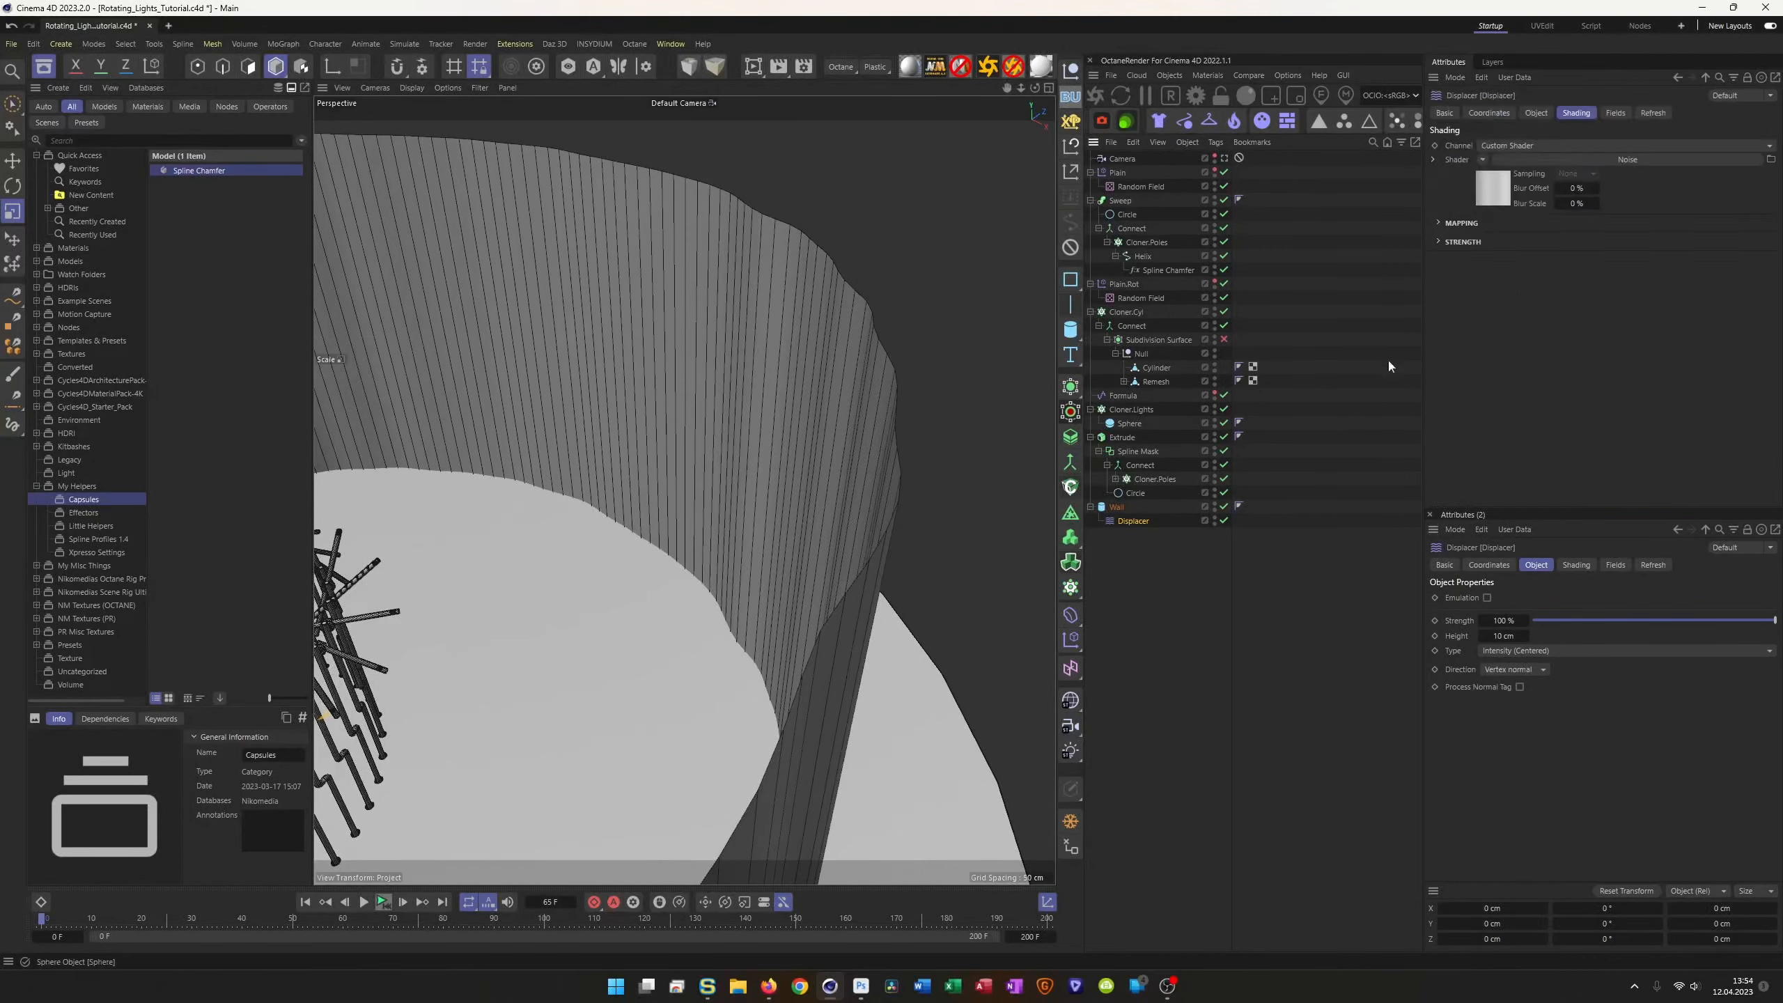
left_click_drag(1524, 183, 1548, 183)
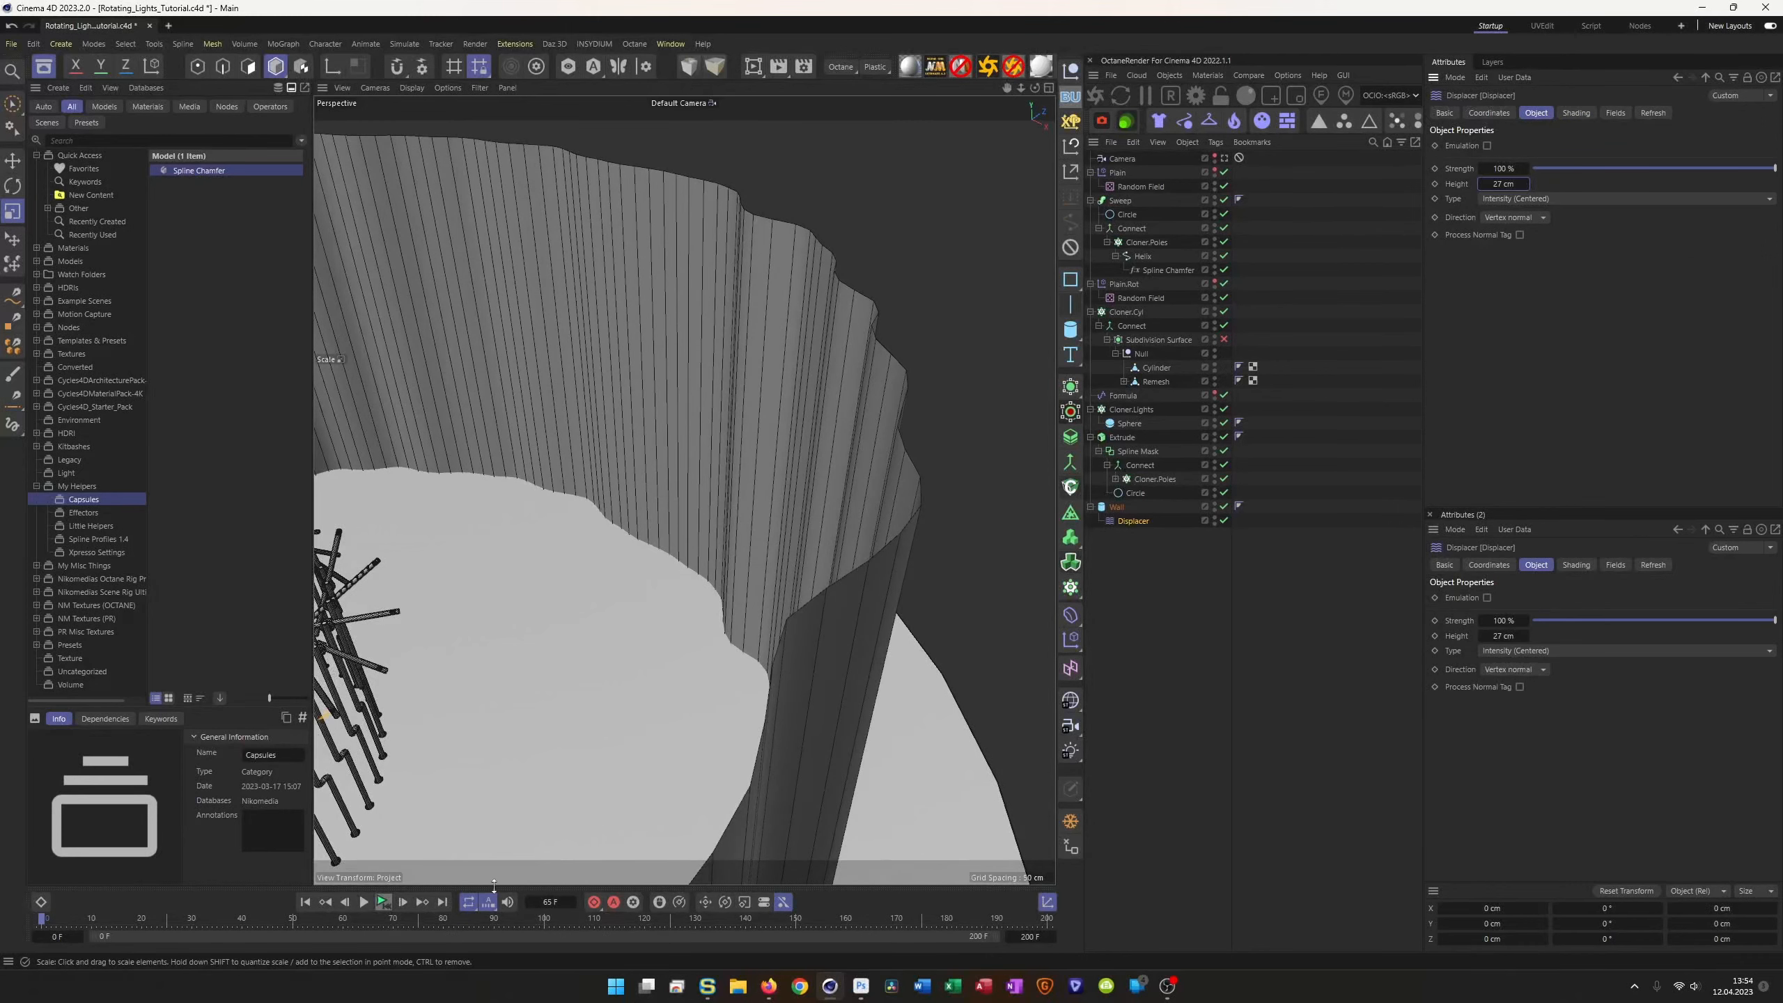
left_click(381, 906)
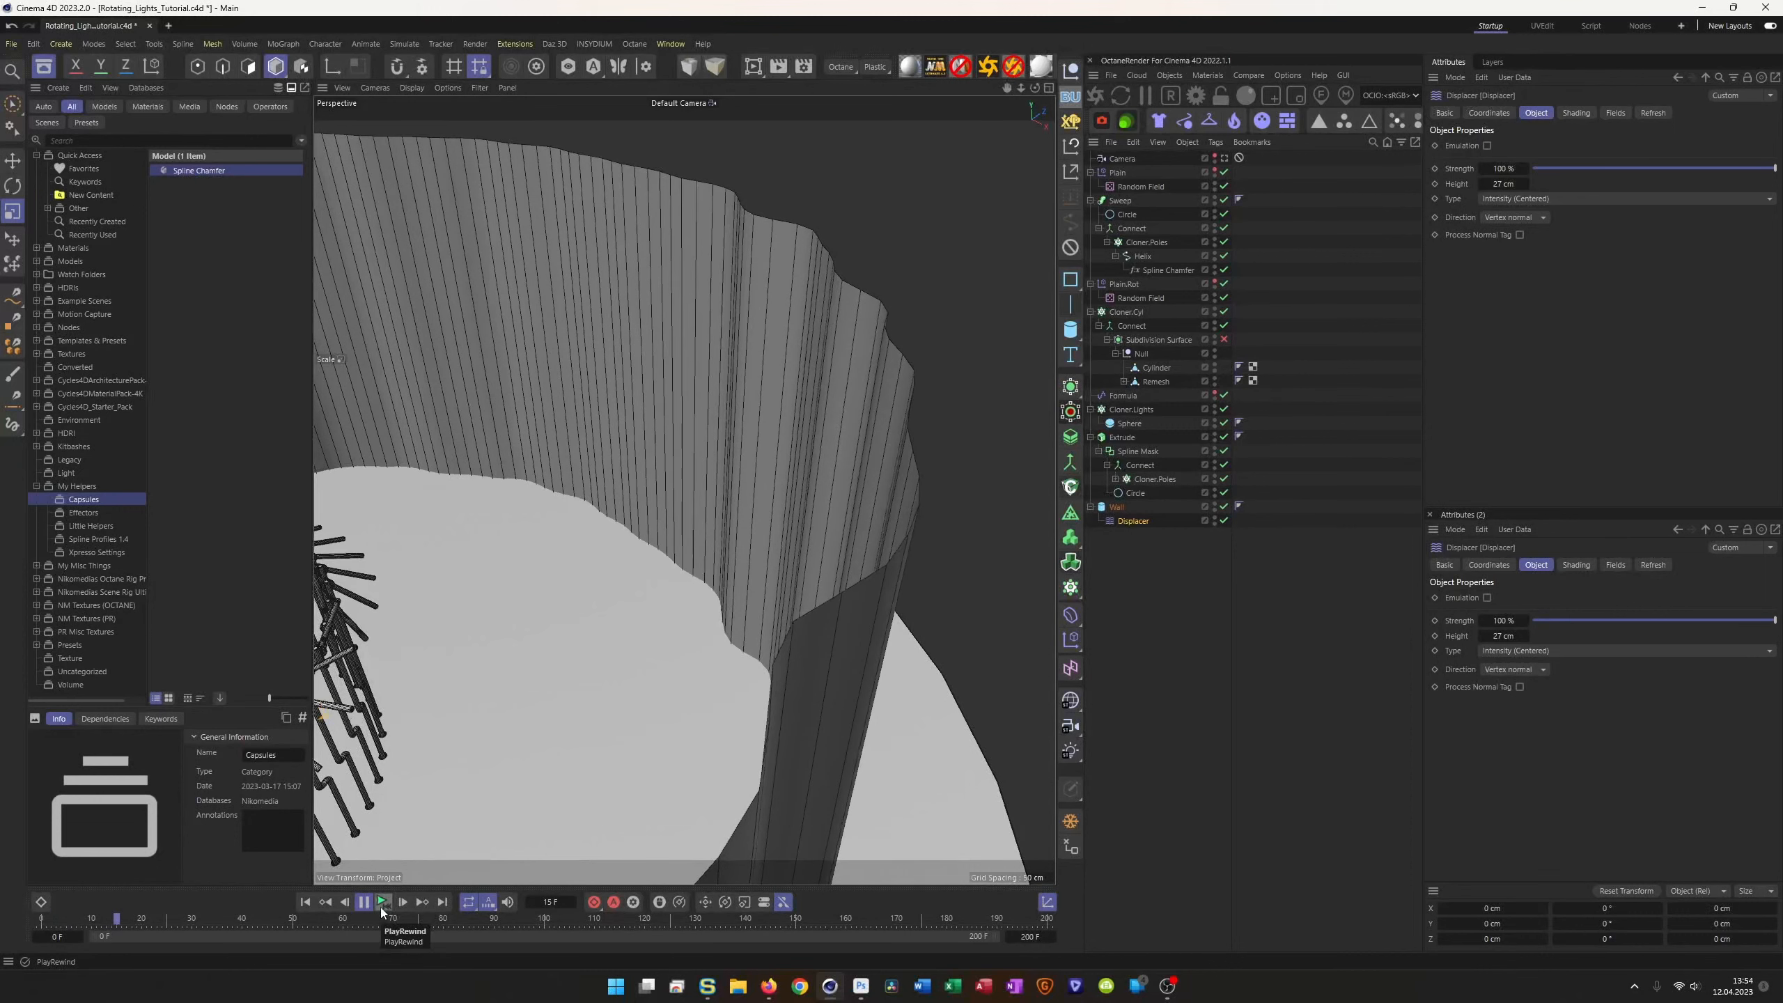
left_click(382, 904)
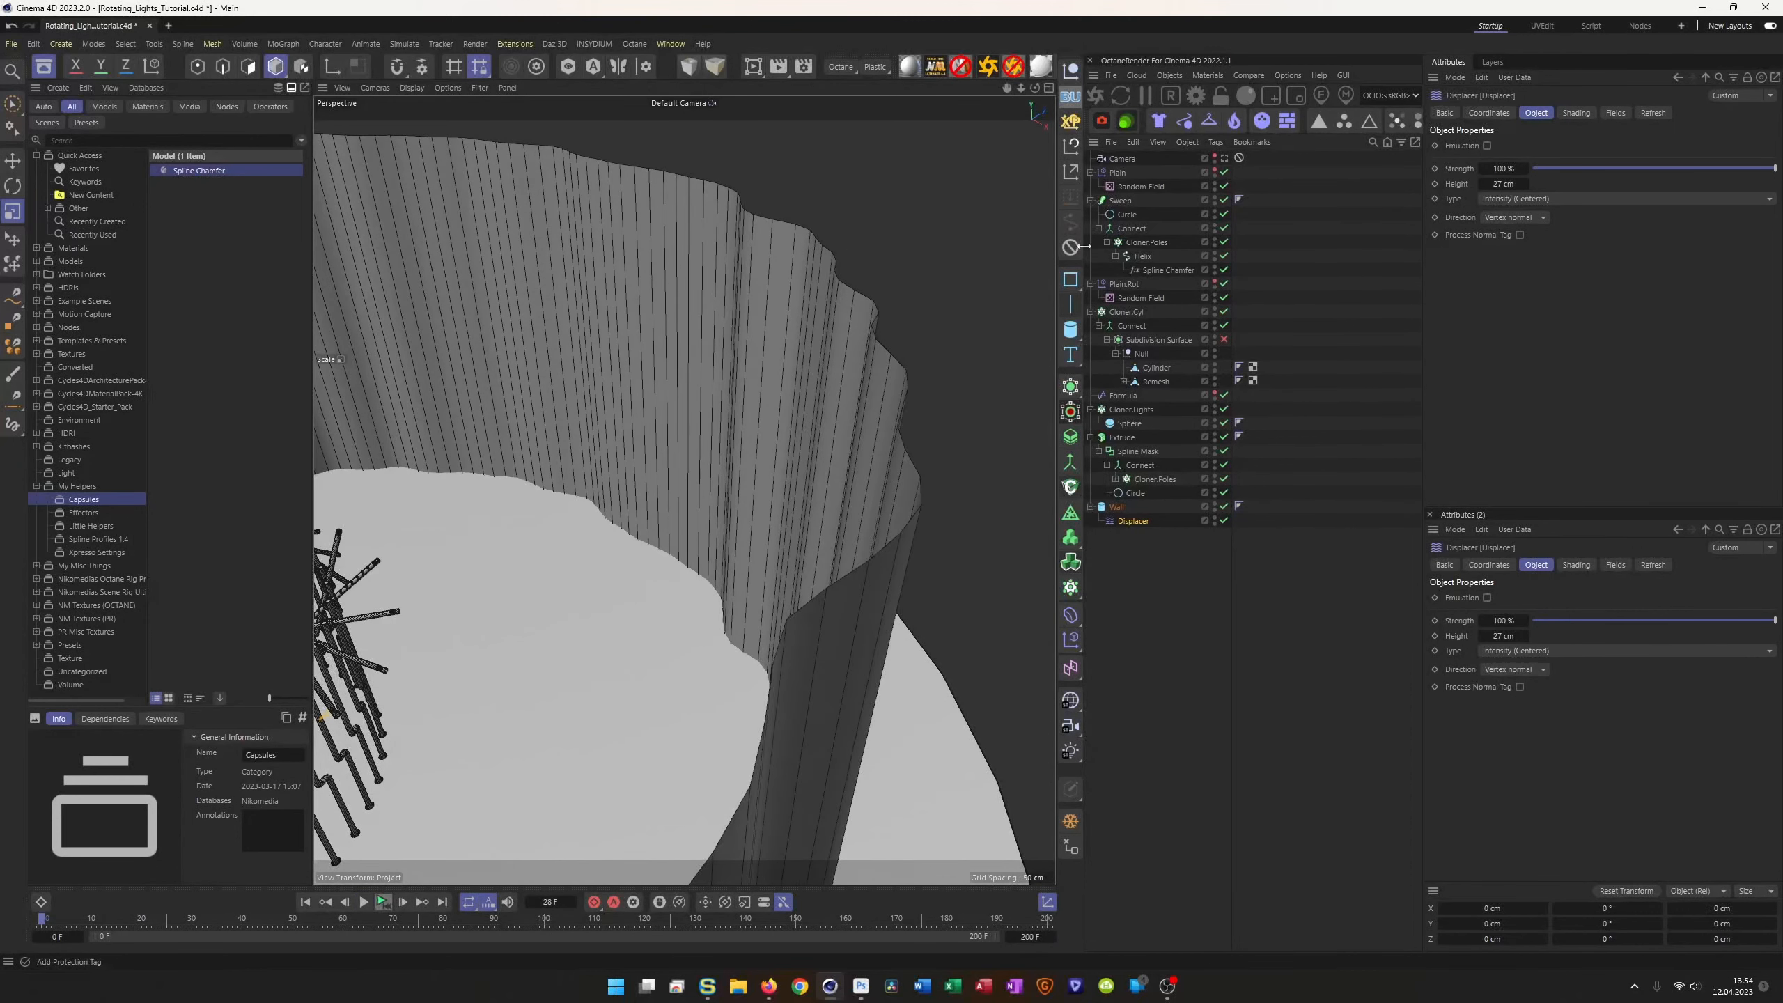
Step: Increase the Wall cylinder's rotation segments to 200 and then to 400 for smoother folds
left_click(1120, 507)
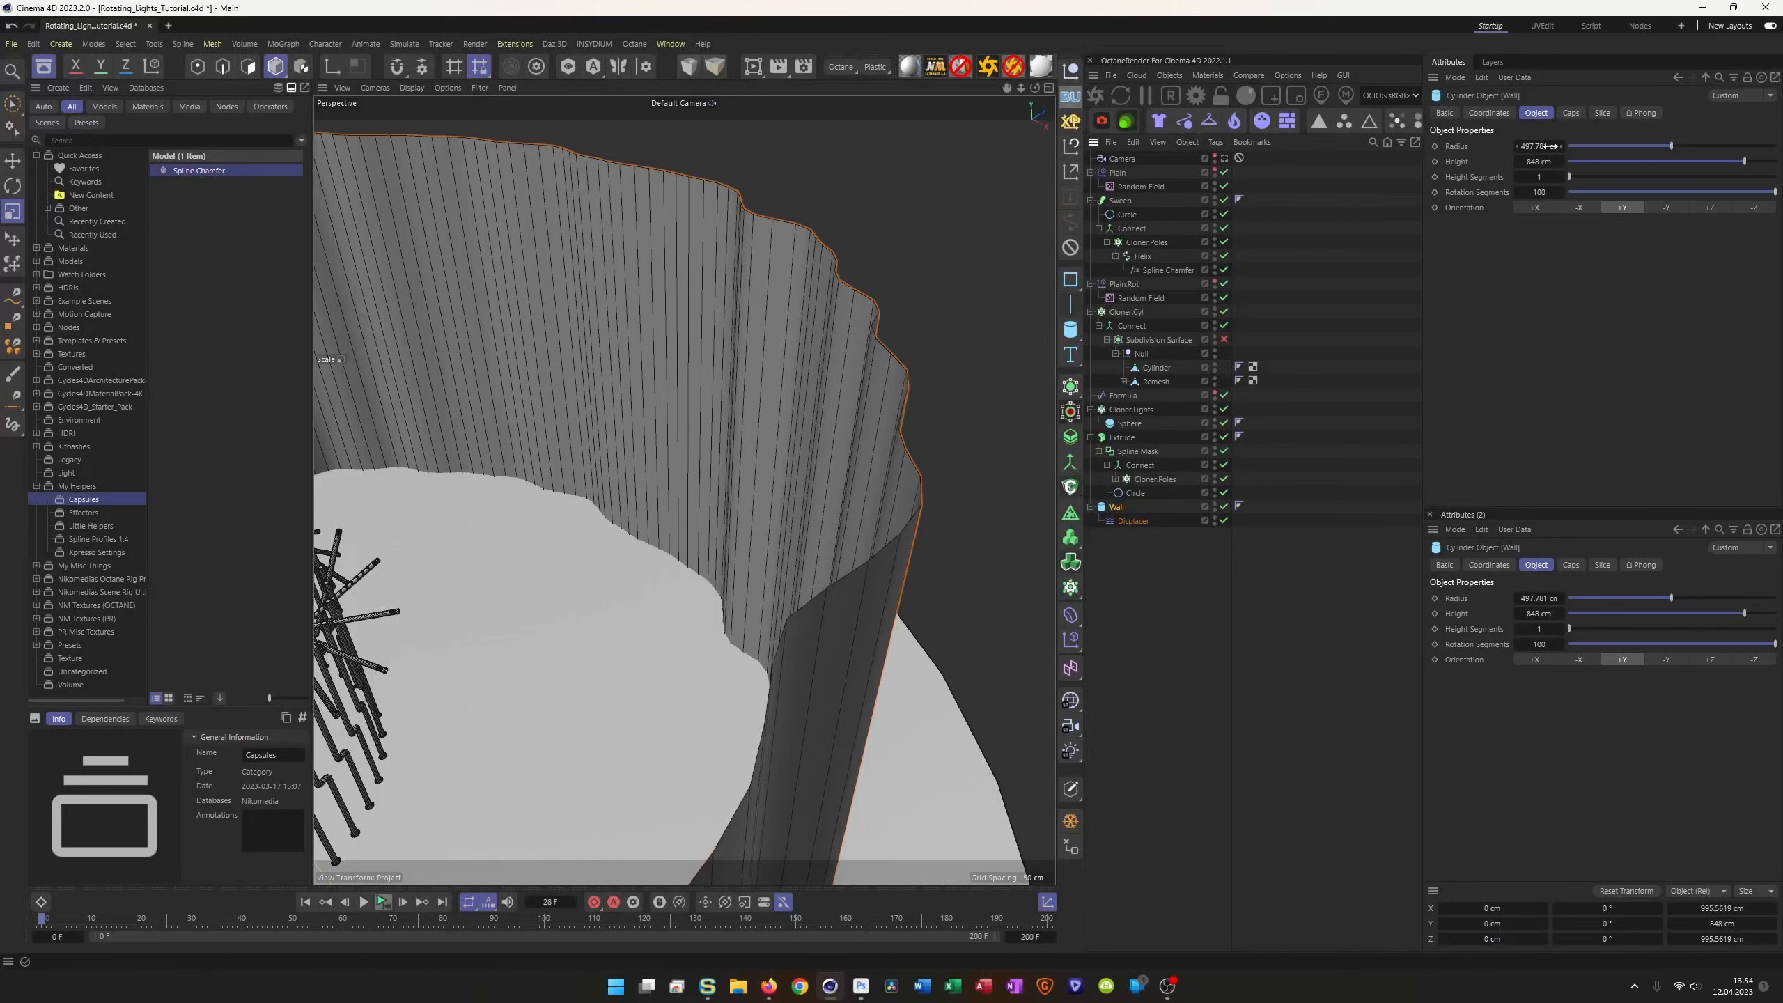
double_click(1544, 193)
type("200")
key("Return")
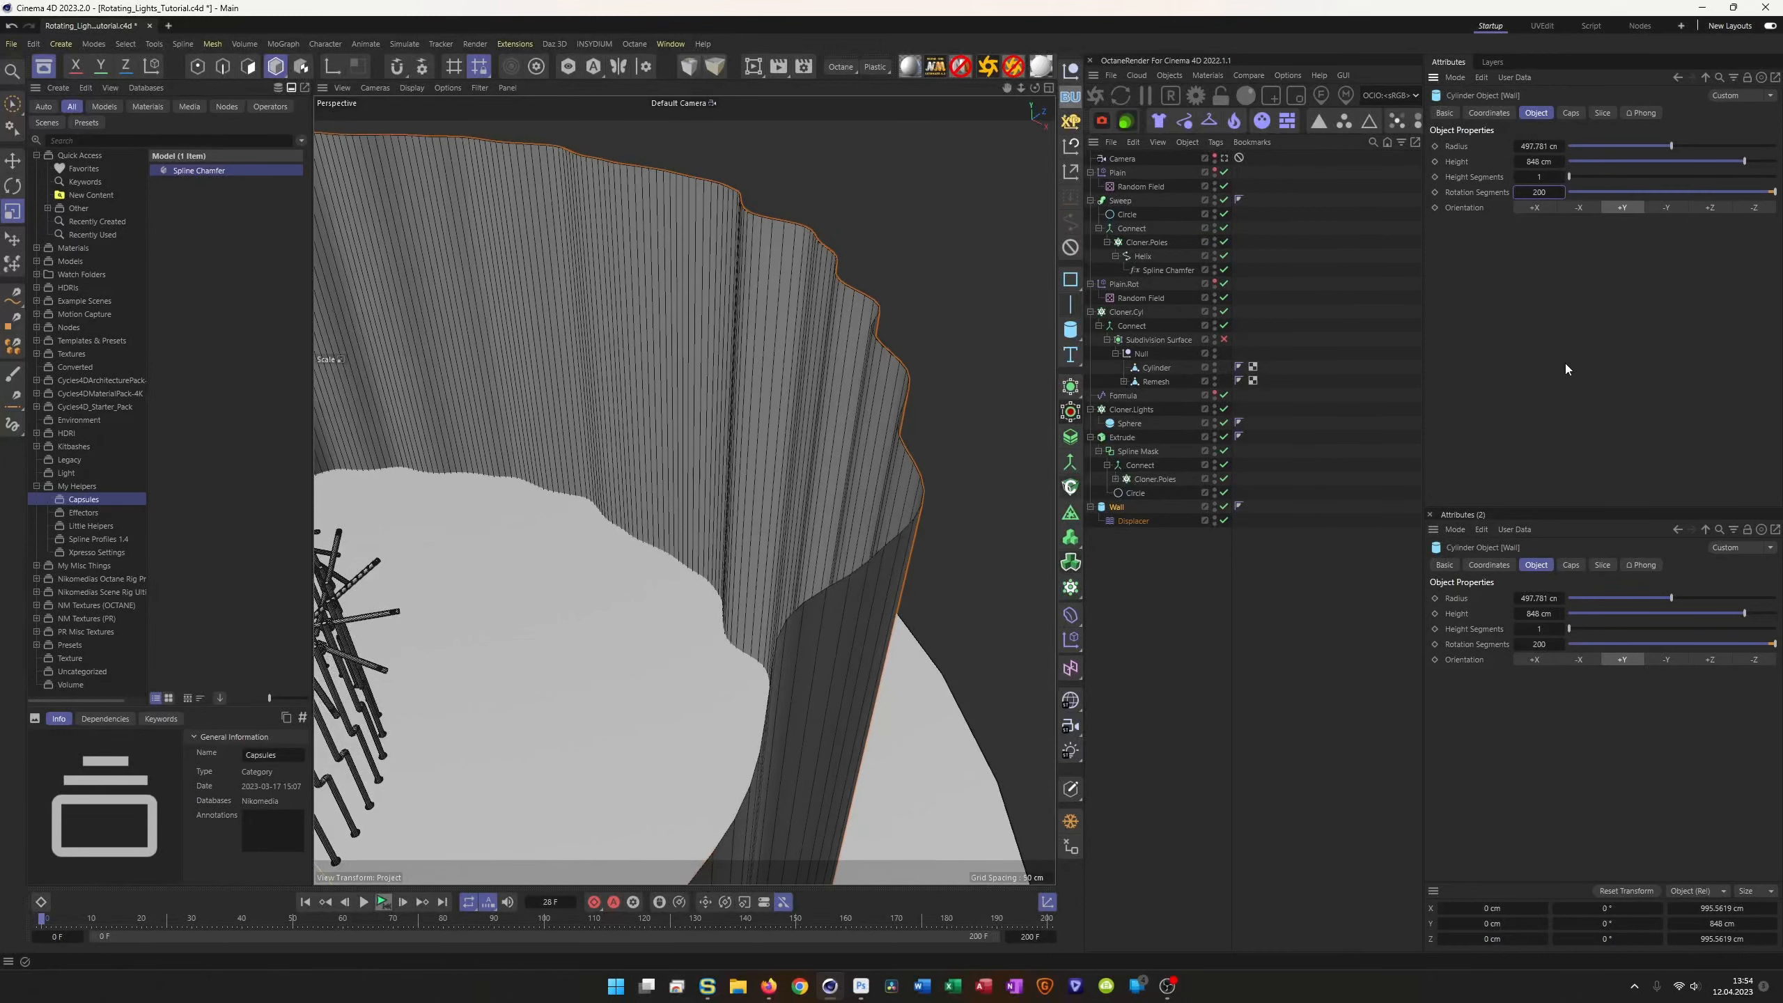
type("400")
key("Return")
Step: Return to the scene camera's view and save the project
left_click_drag(805, 425, 723, 451, "alt")
right_click_drag(708, 463, 649, 501, "alt")
left_click_drag(650, 501, 521, 635, "alt")
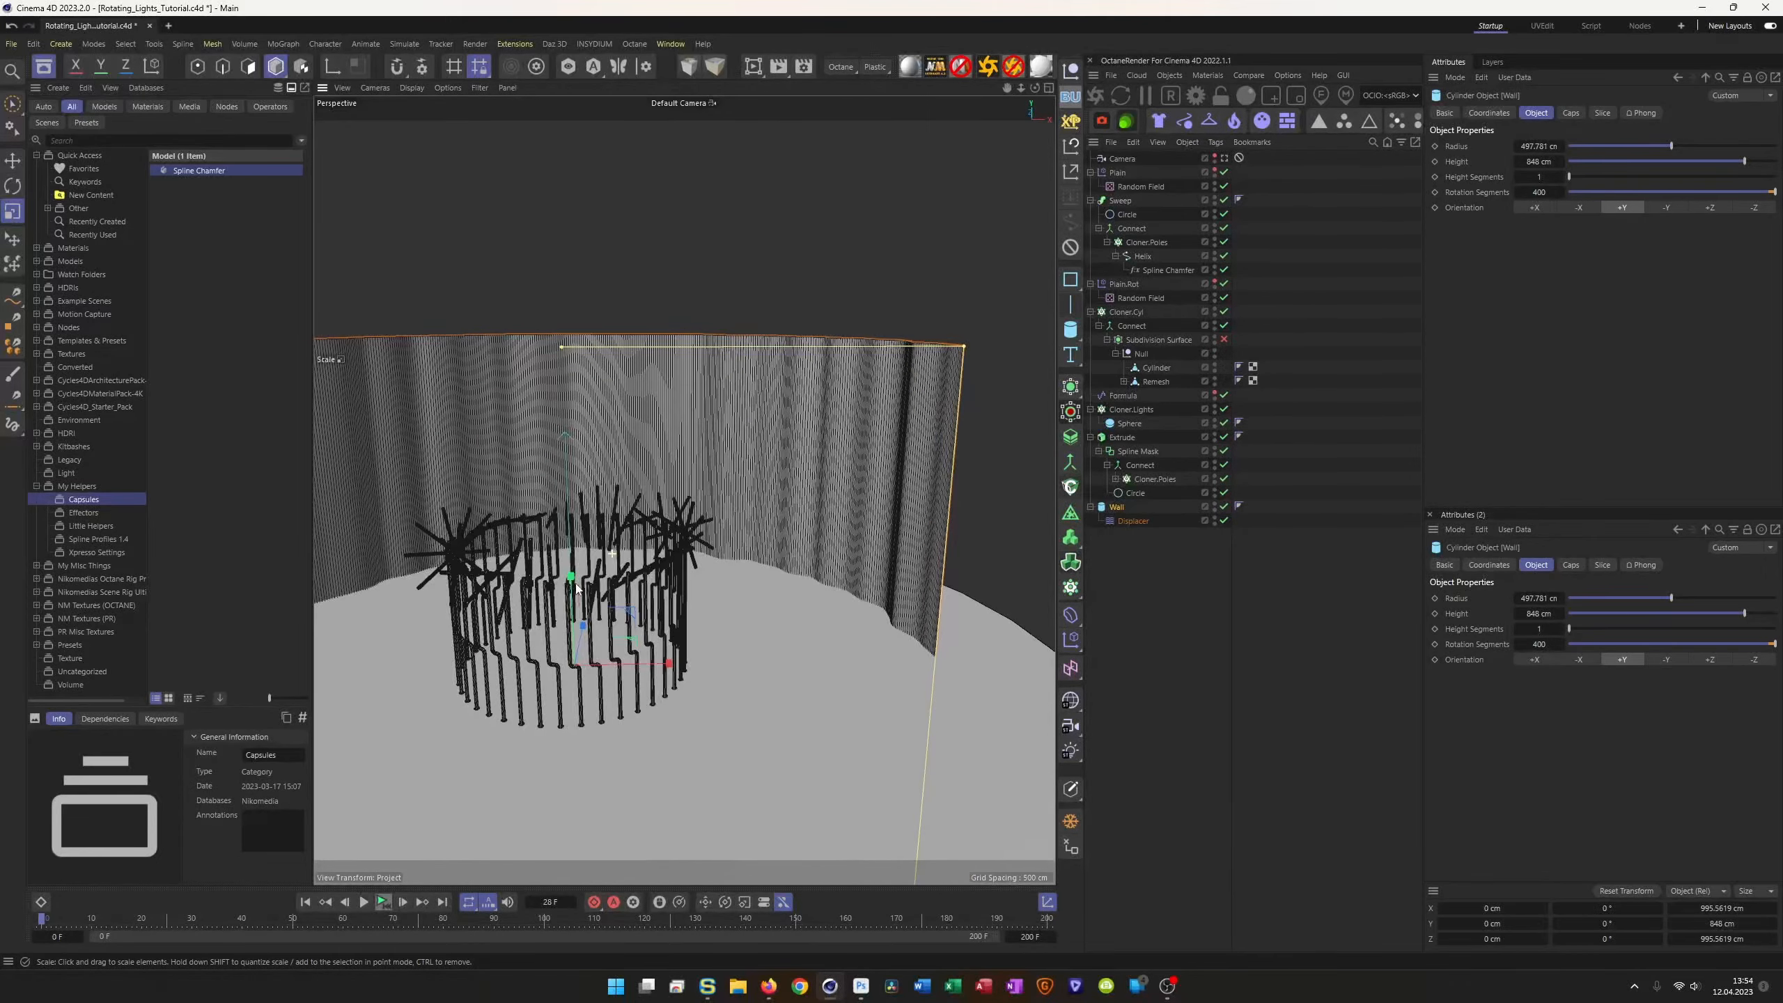
left_click(1226, 159)
key("ctrl+s")
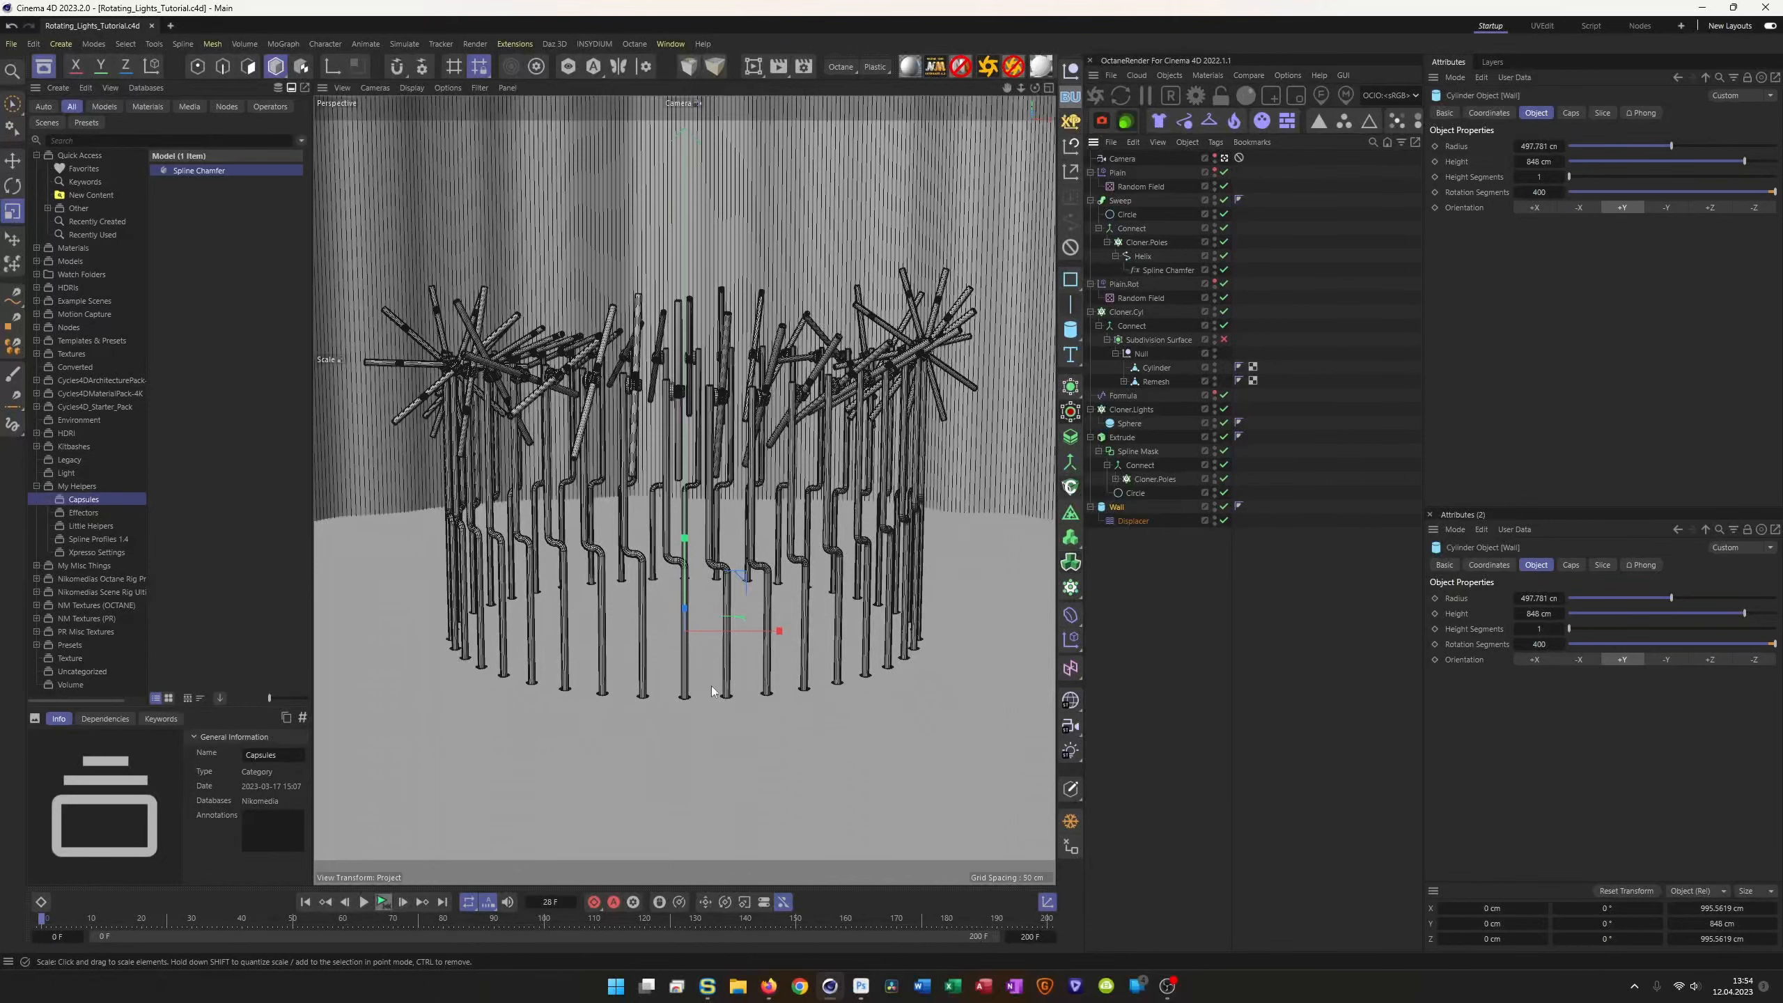
Step: Switch to Firefox to study the finished Rotation Lights video as a reference, and return to Cinema 4D
mouse_move(836, 994)
left_click(769, 986)
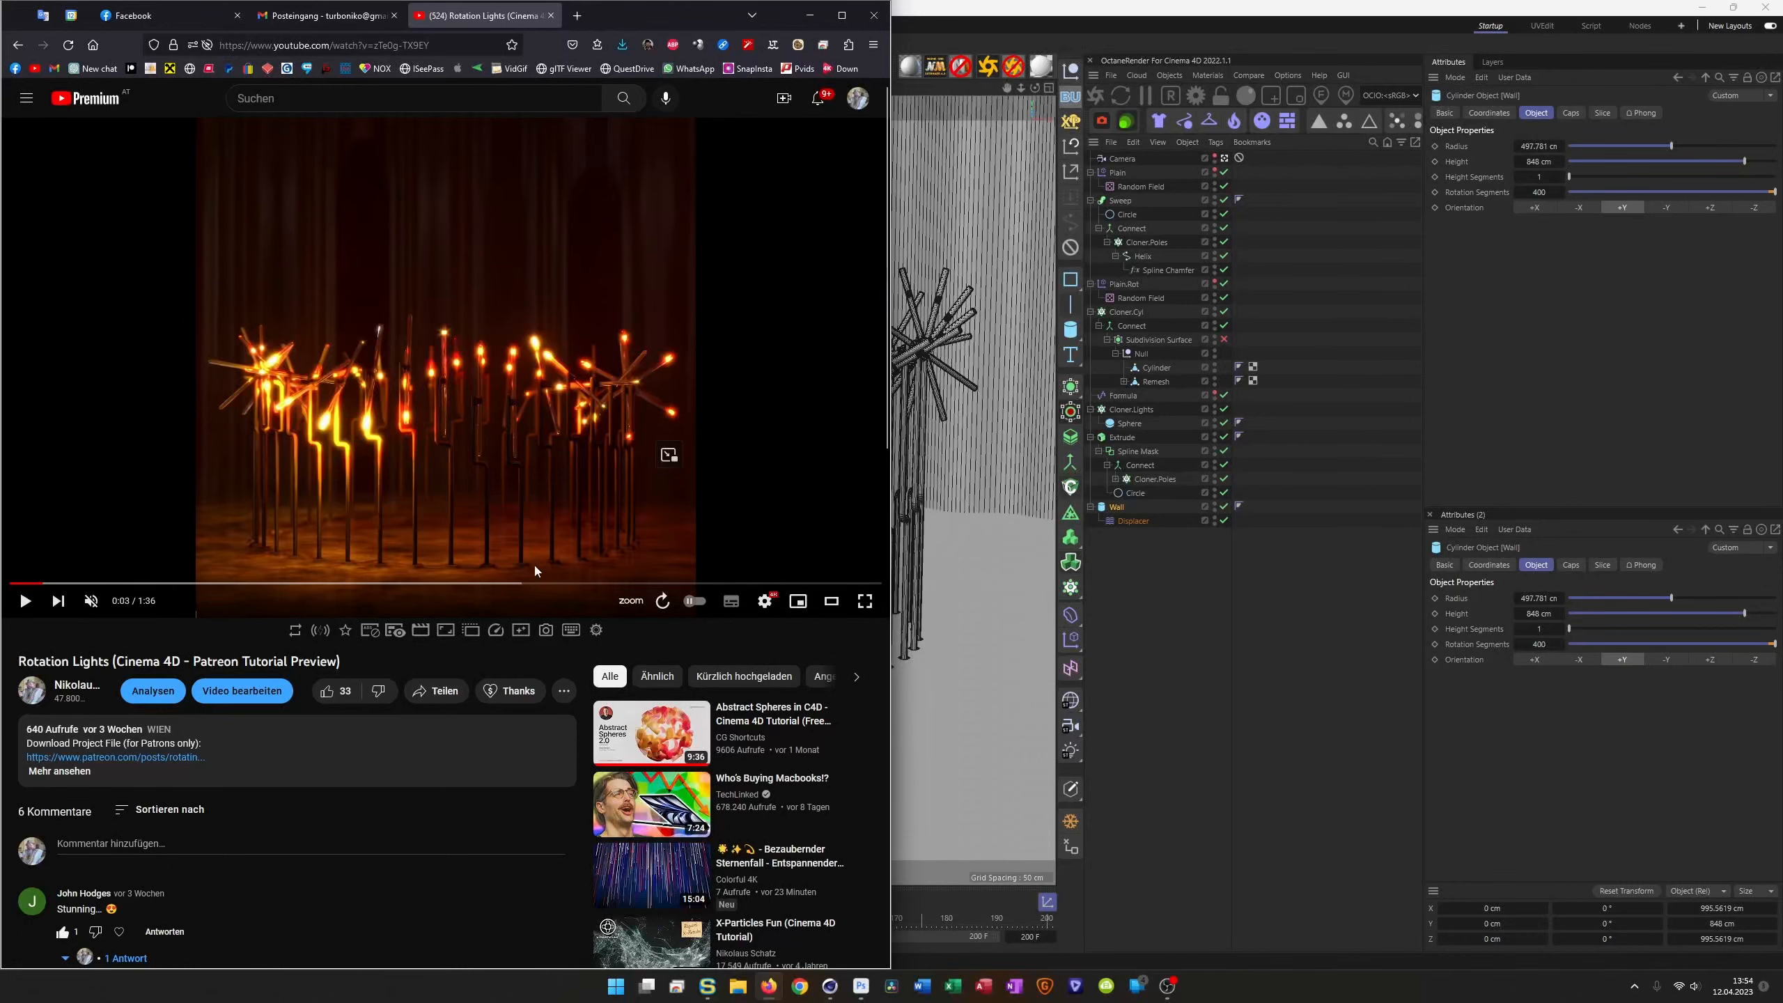
left_click(1181, 28)
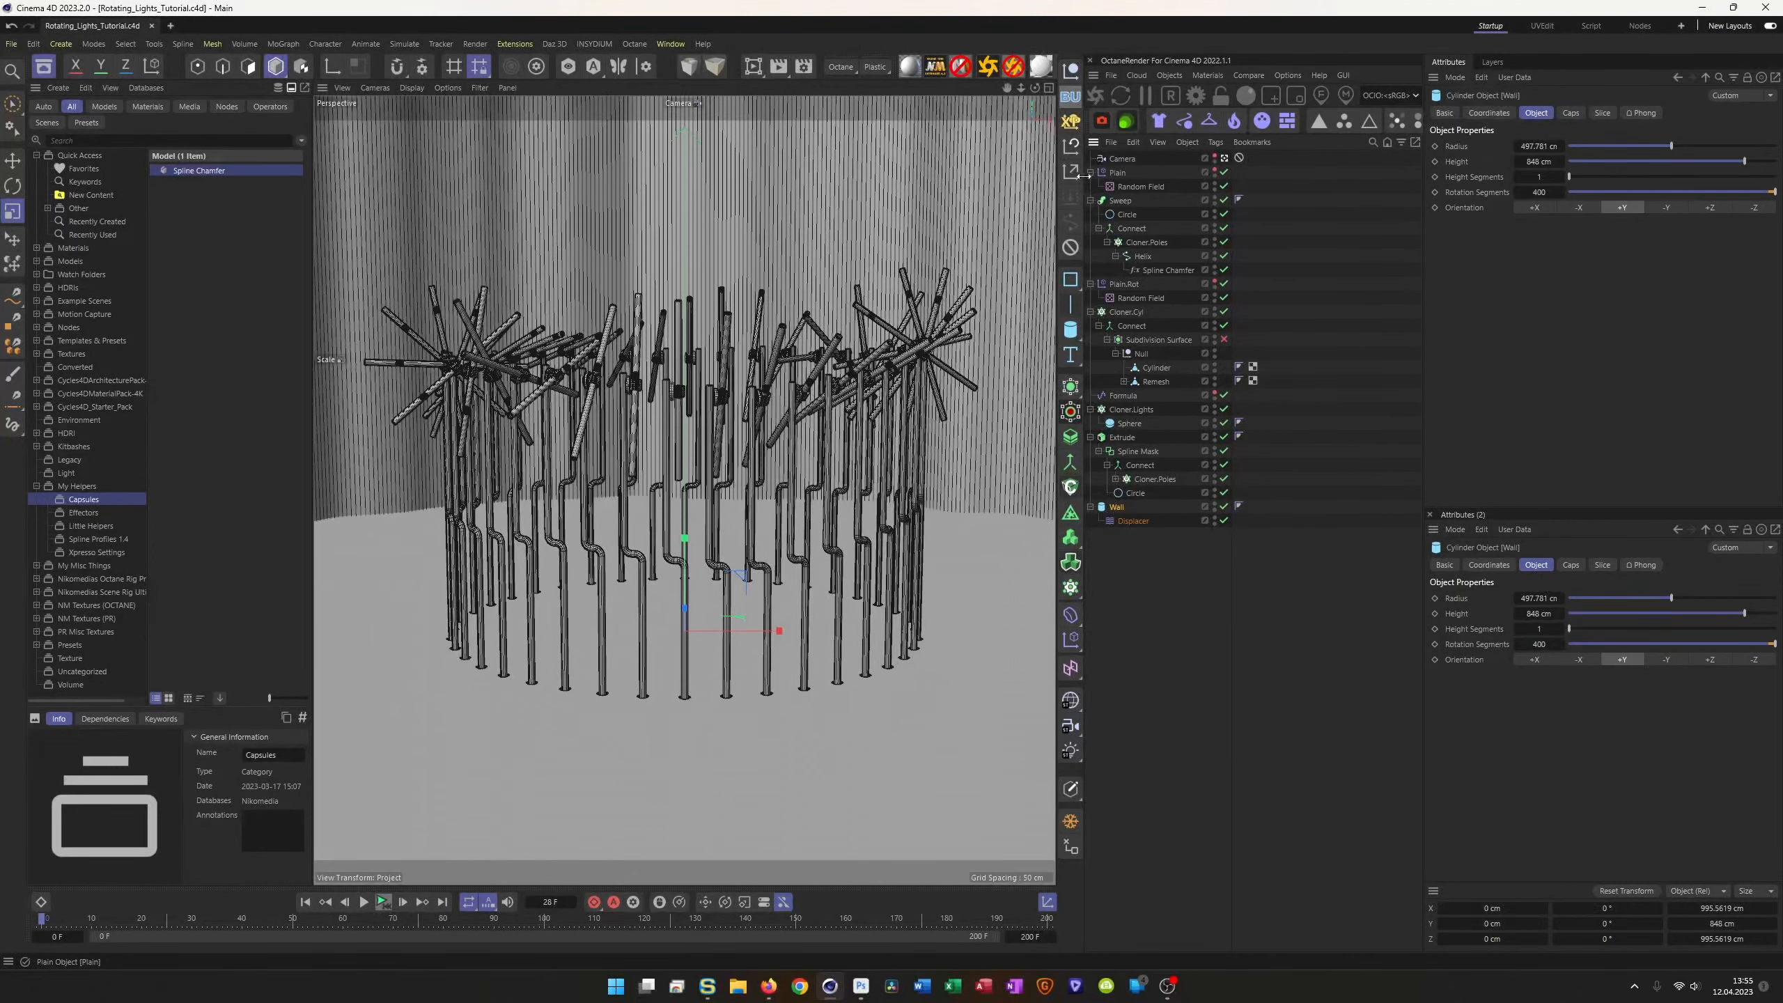
Step: Enlarge the viewport area, show the Material Manager beside it and collapse the My Helpers category in the asset browser
left_click_drag(1086, 163, 1141, 161)
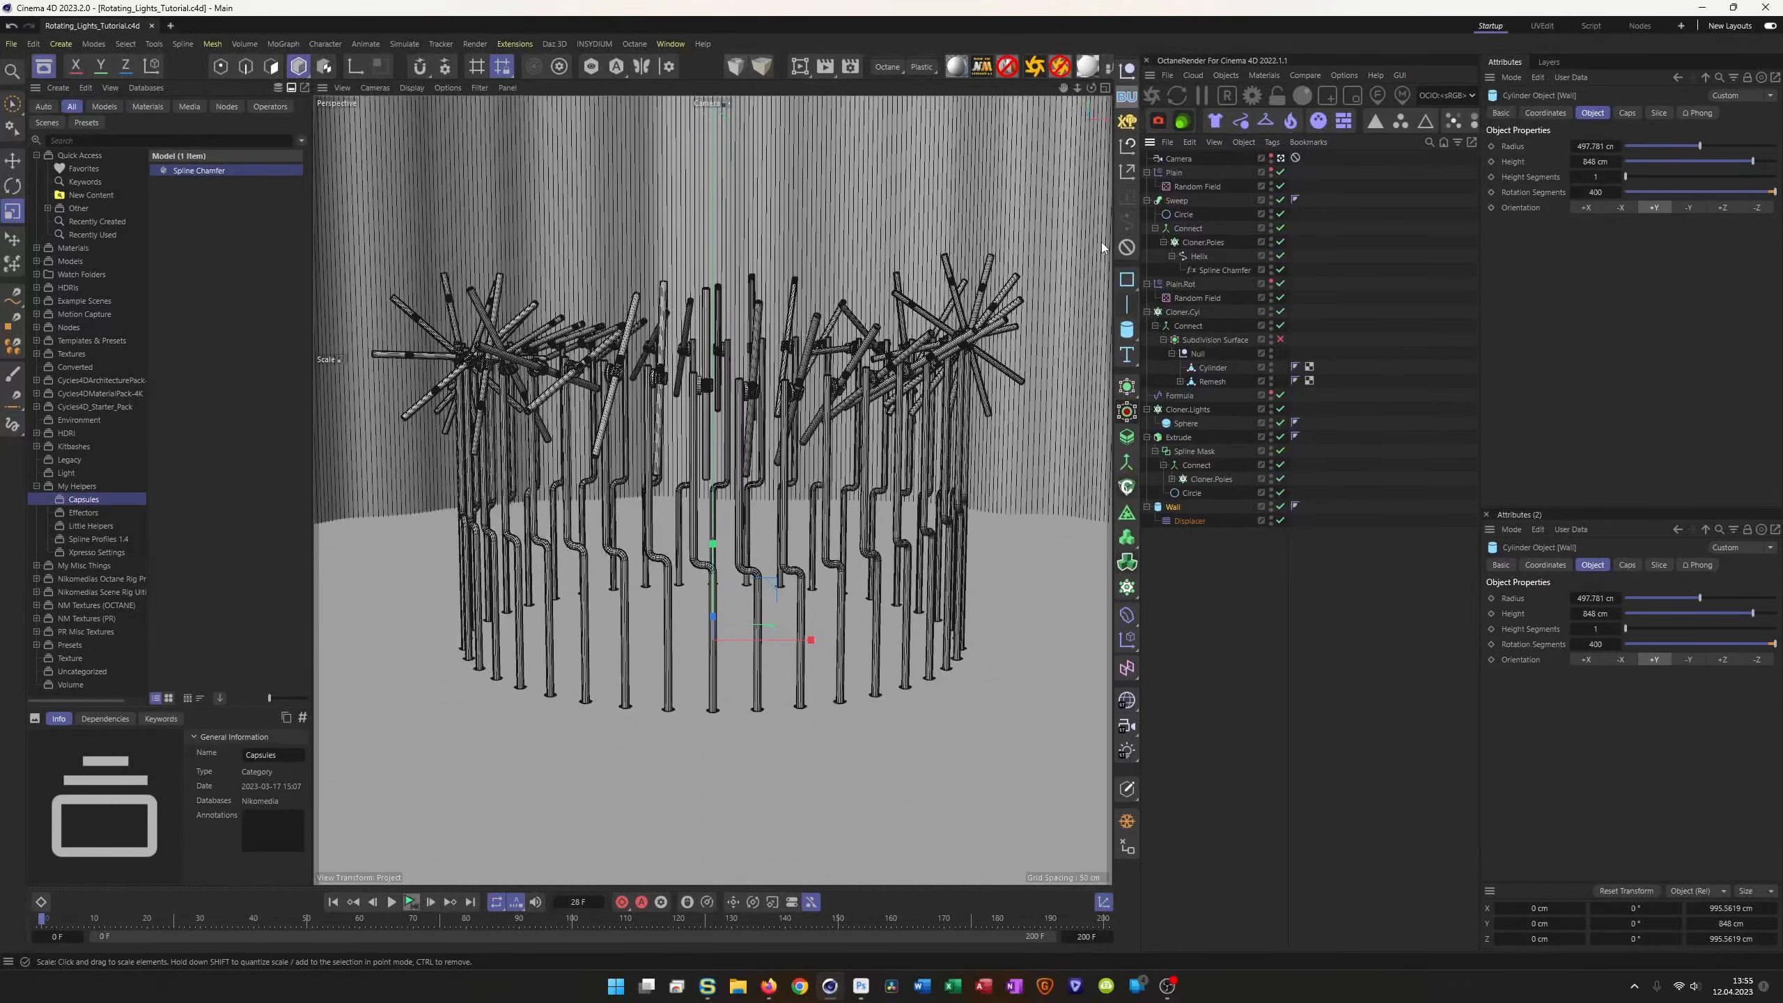
key("shift+F2")
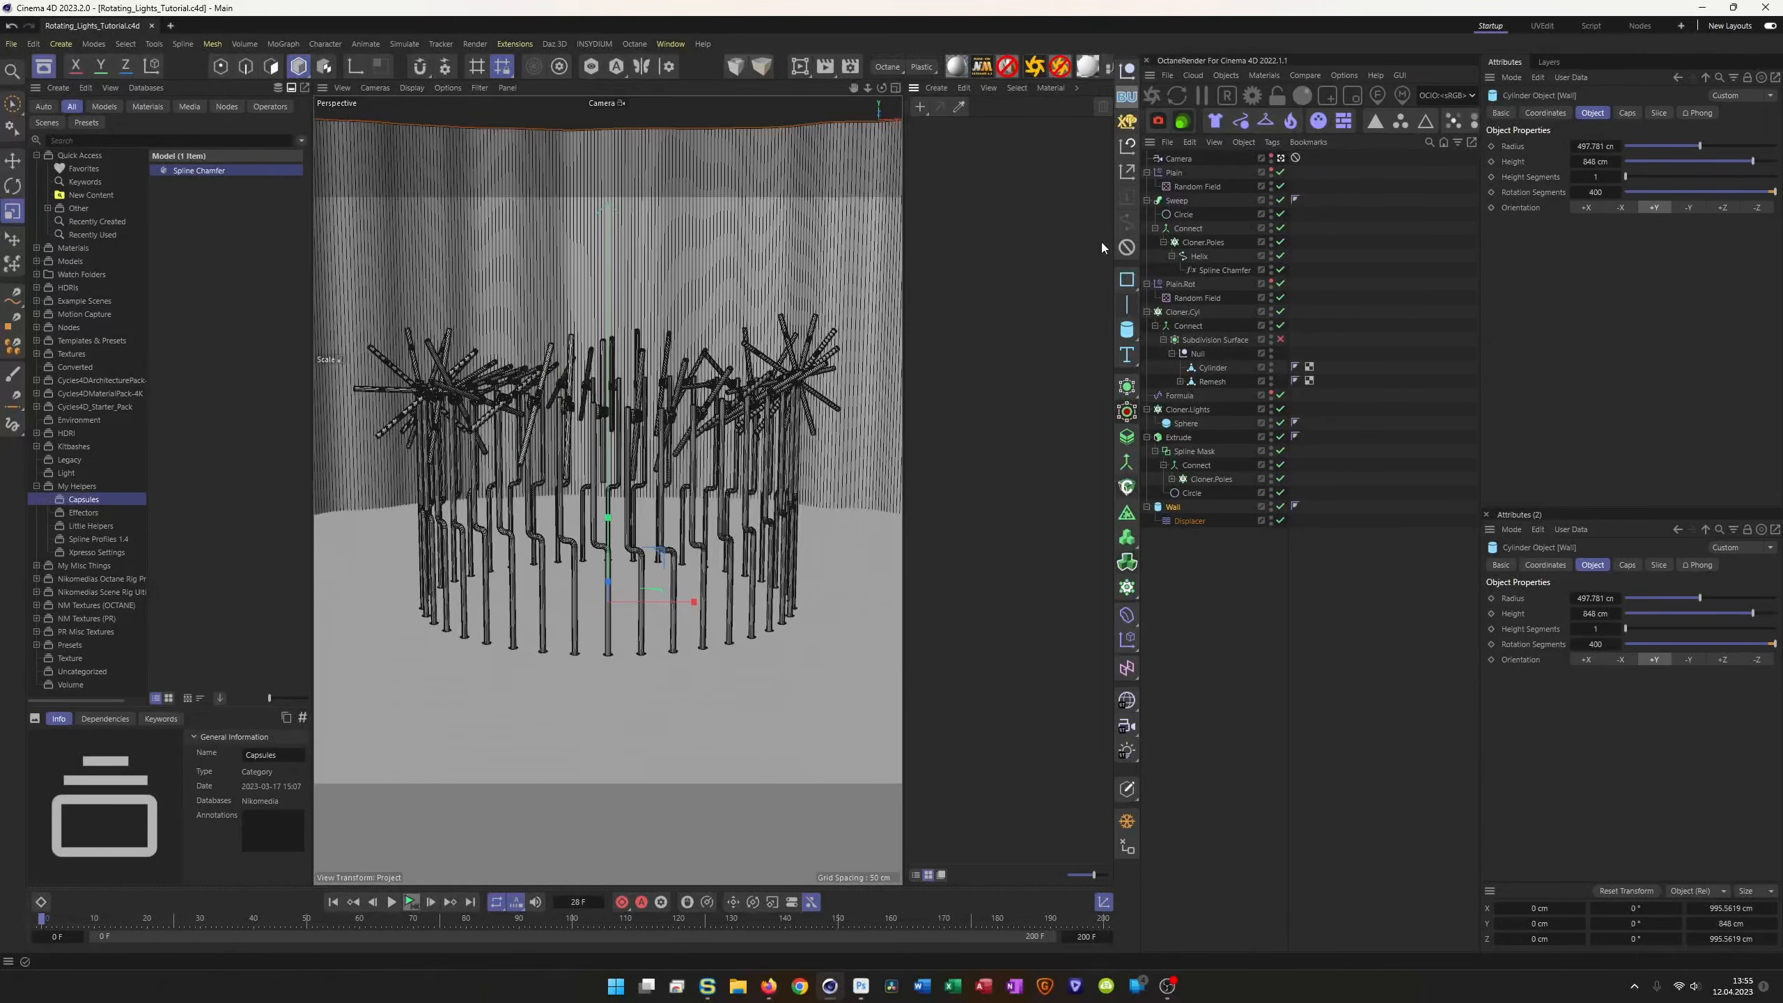
left_click(1059, 323)
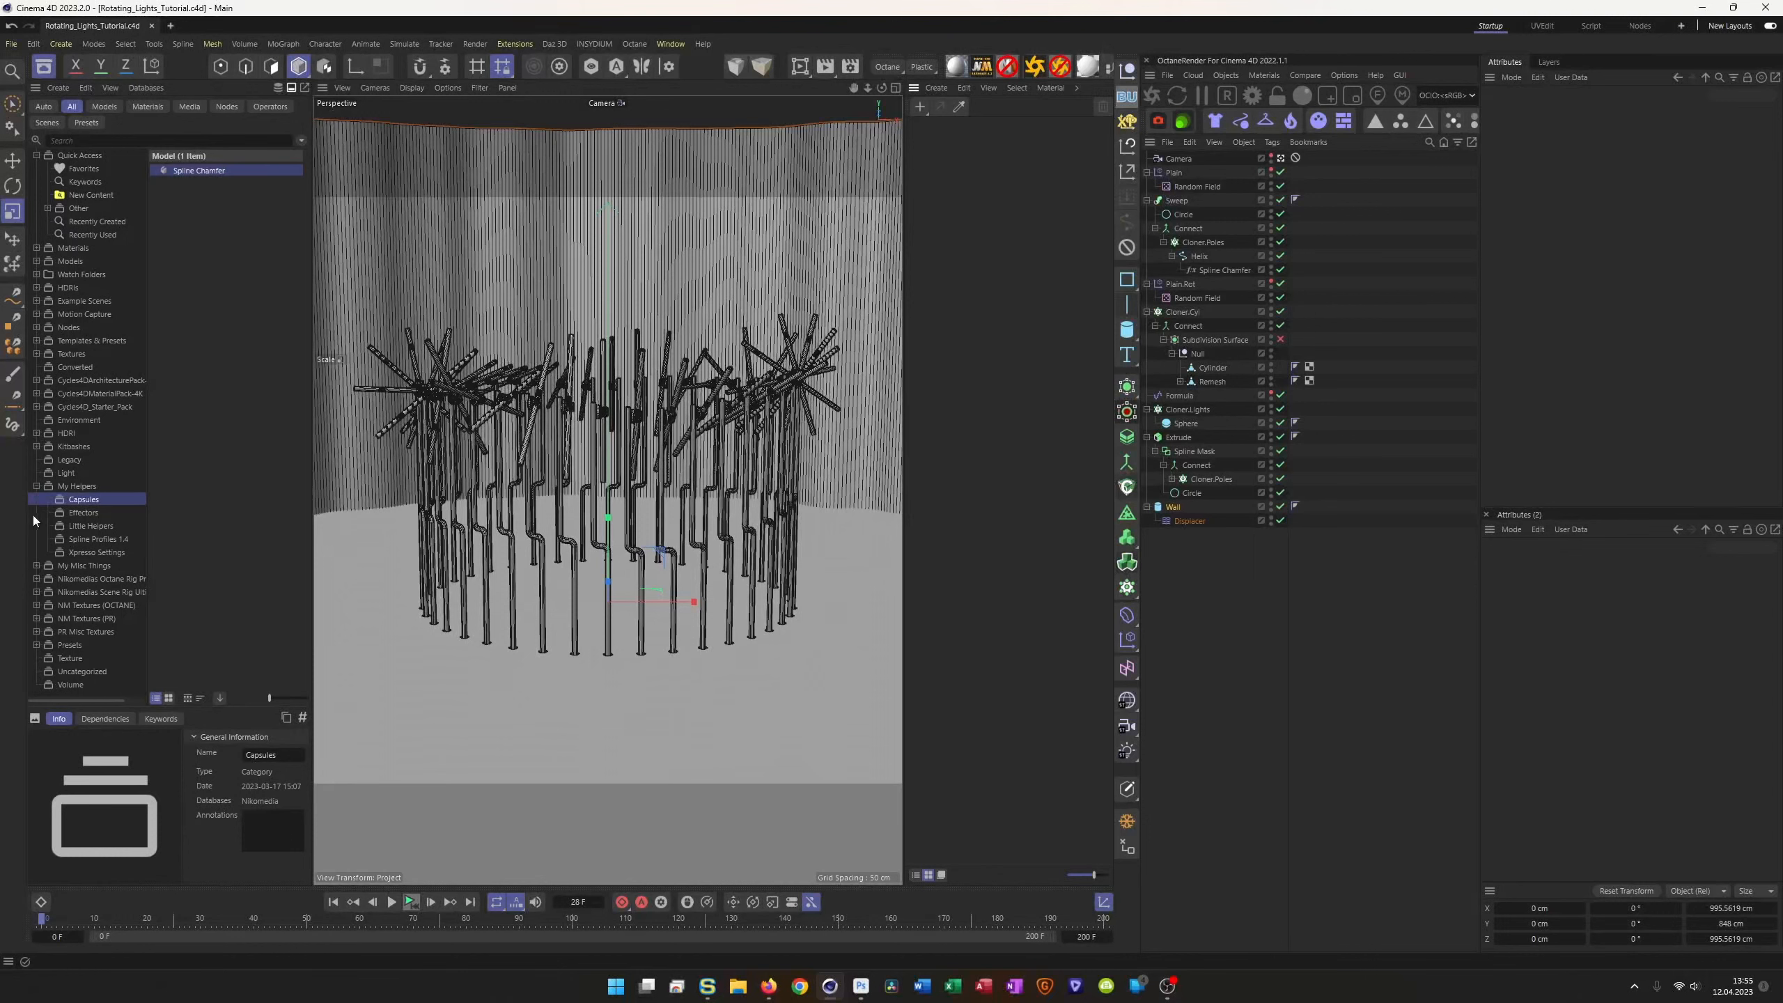
left_click(36, 486)
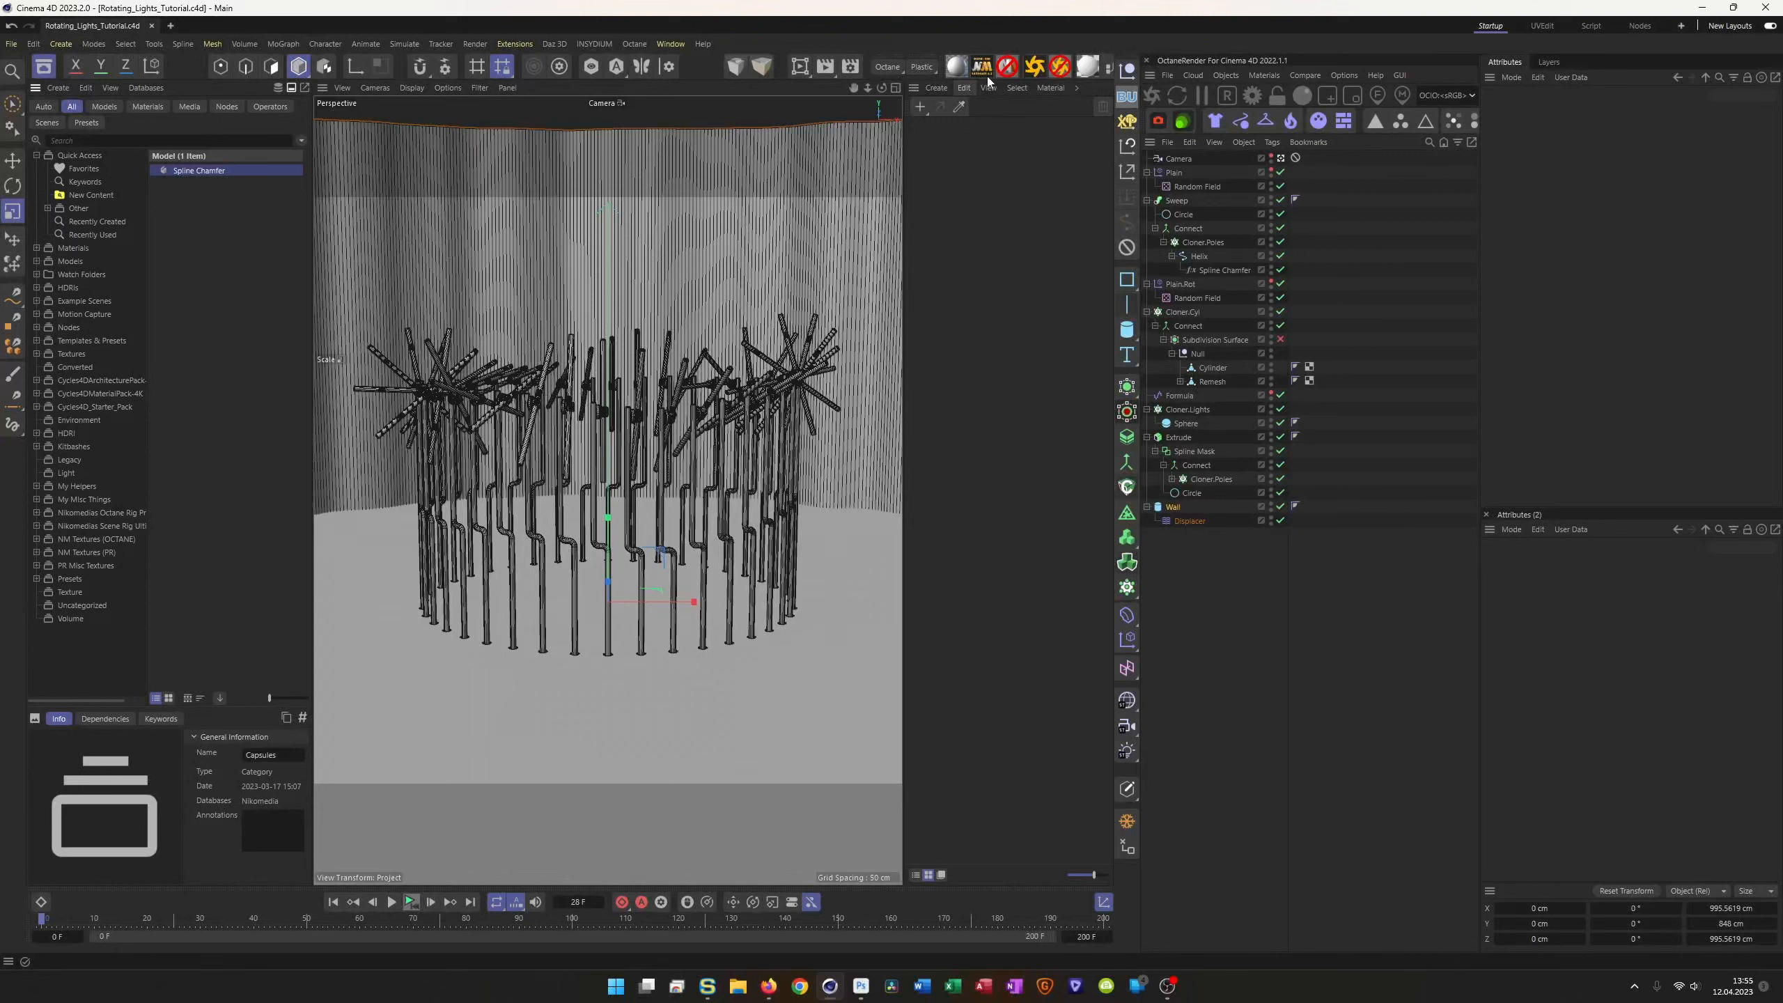
Step: Add the Octane Rig Pro to the scene and show its background and floor settings
left_click(1037, 69)
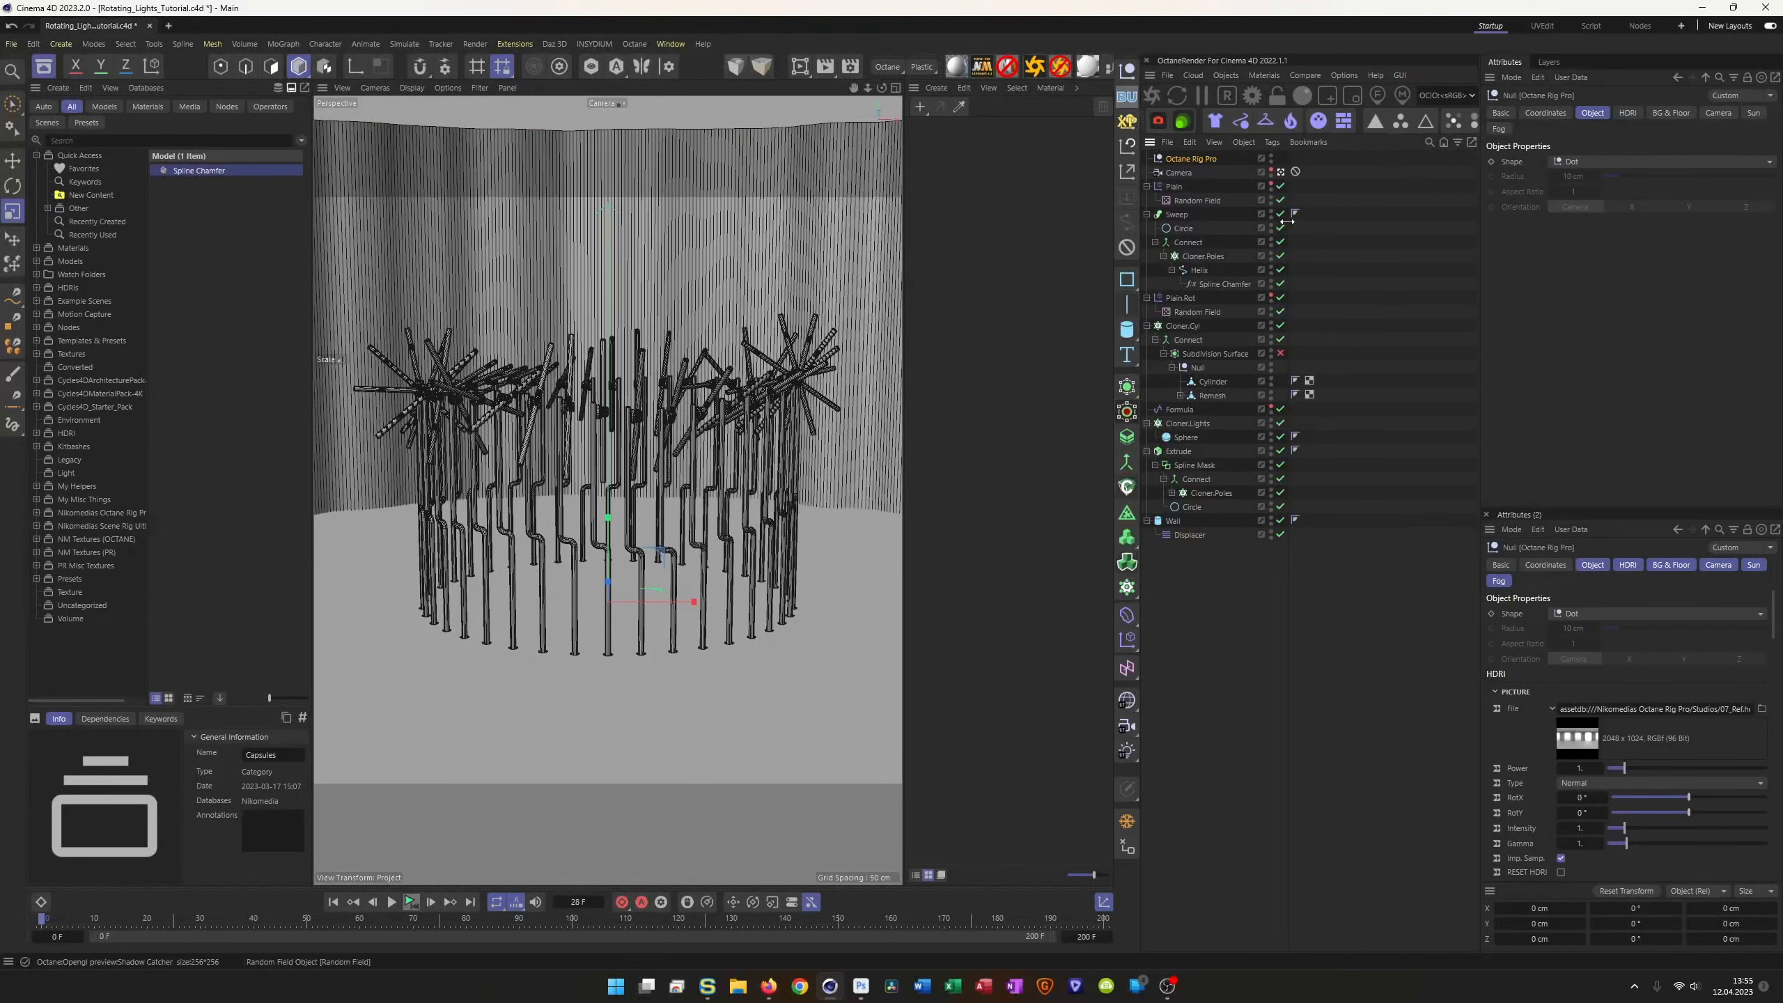
left_click(1668, 112)
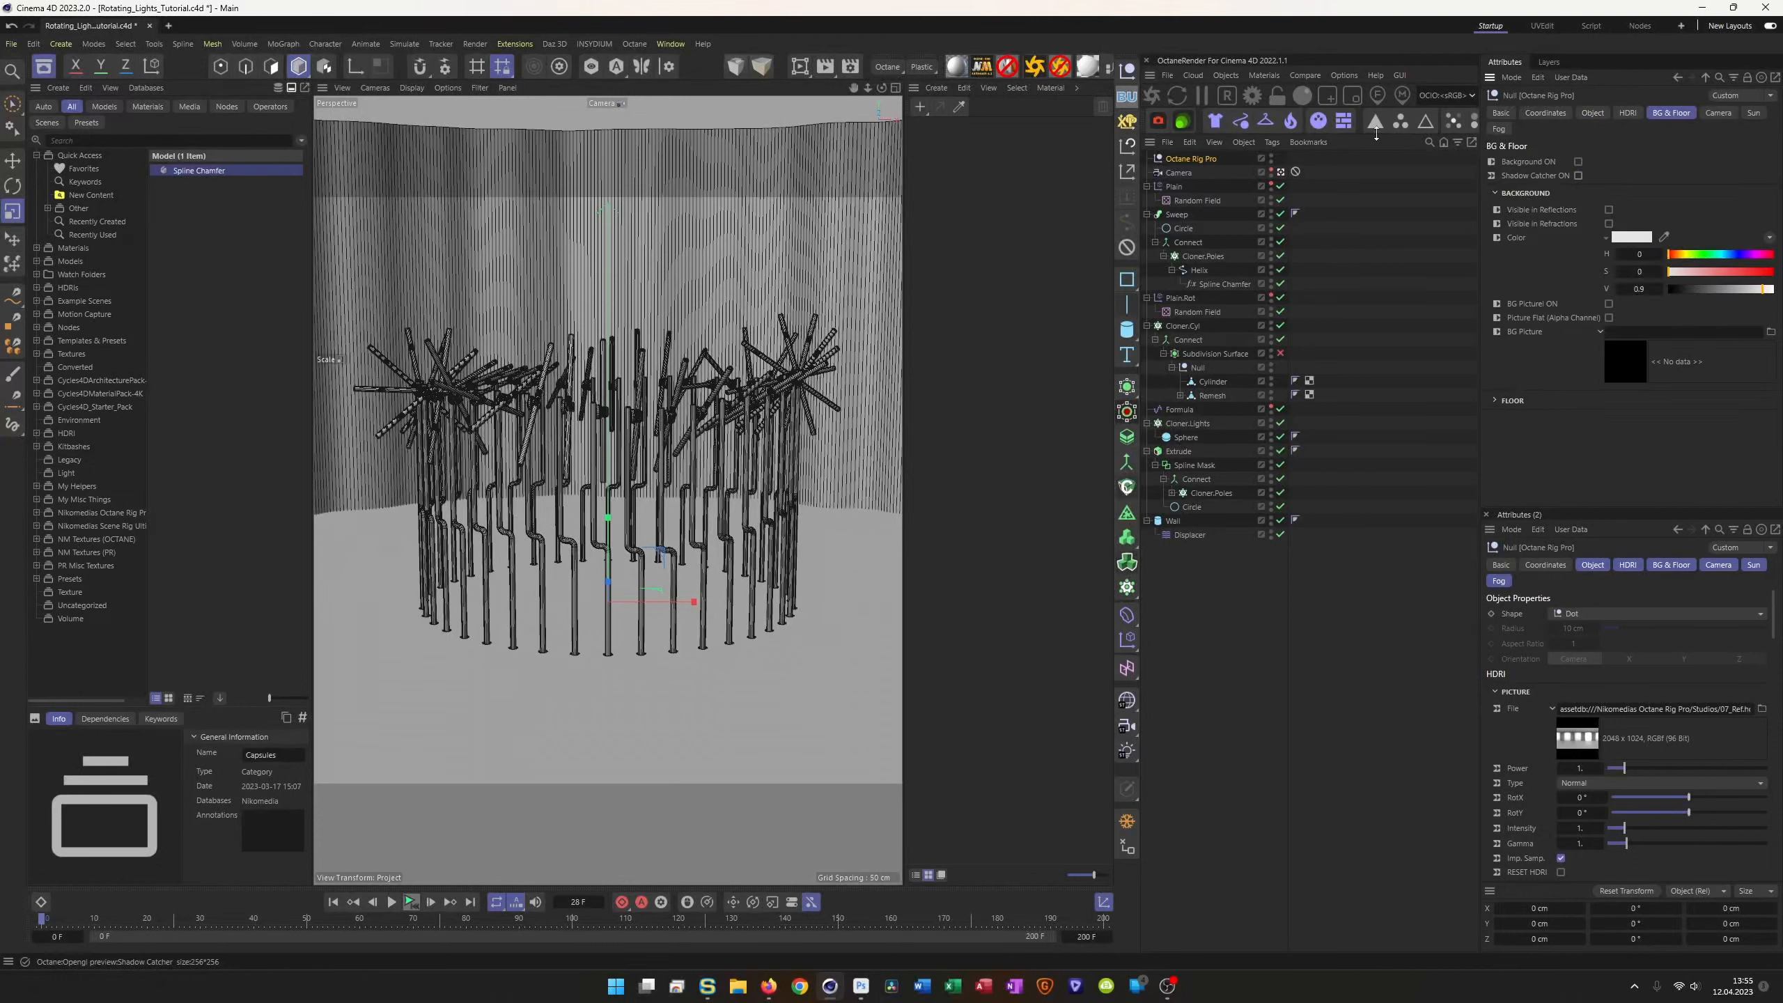
Step: Show the rig's HDRI settings and display the HDRI category's SDiff images as thumbnails in the asset browser
left_click(1621, 114)
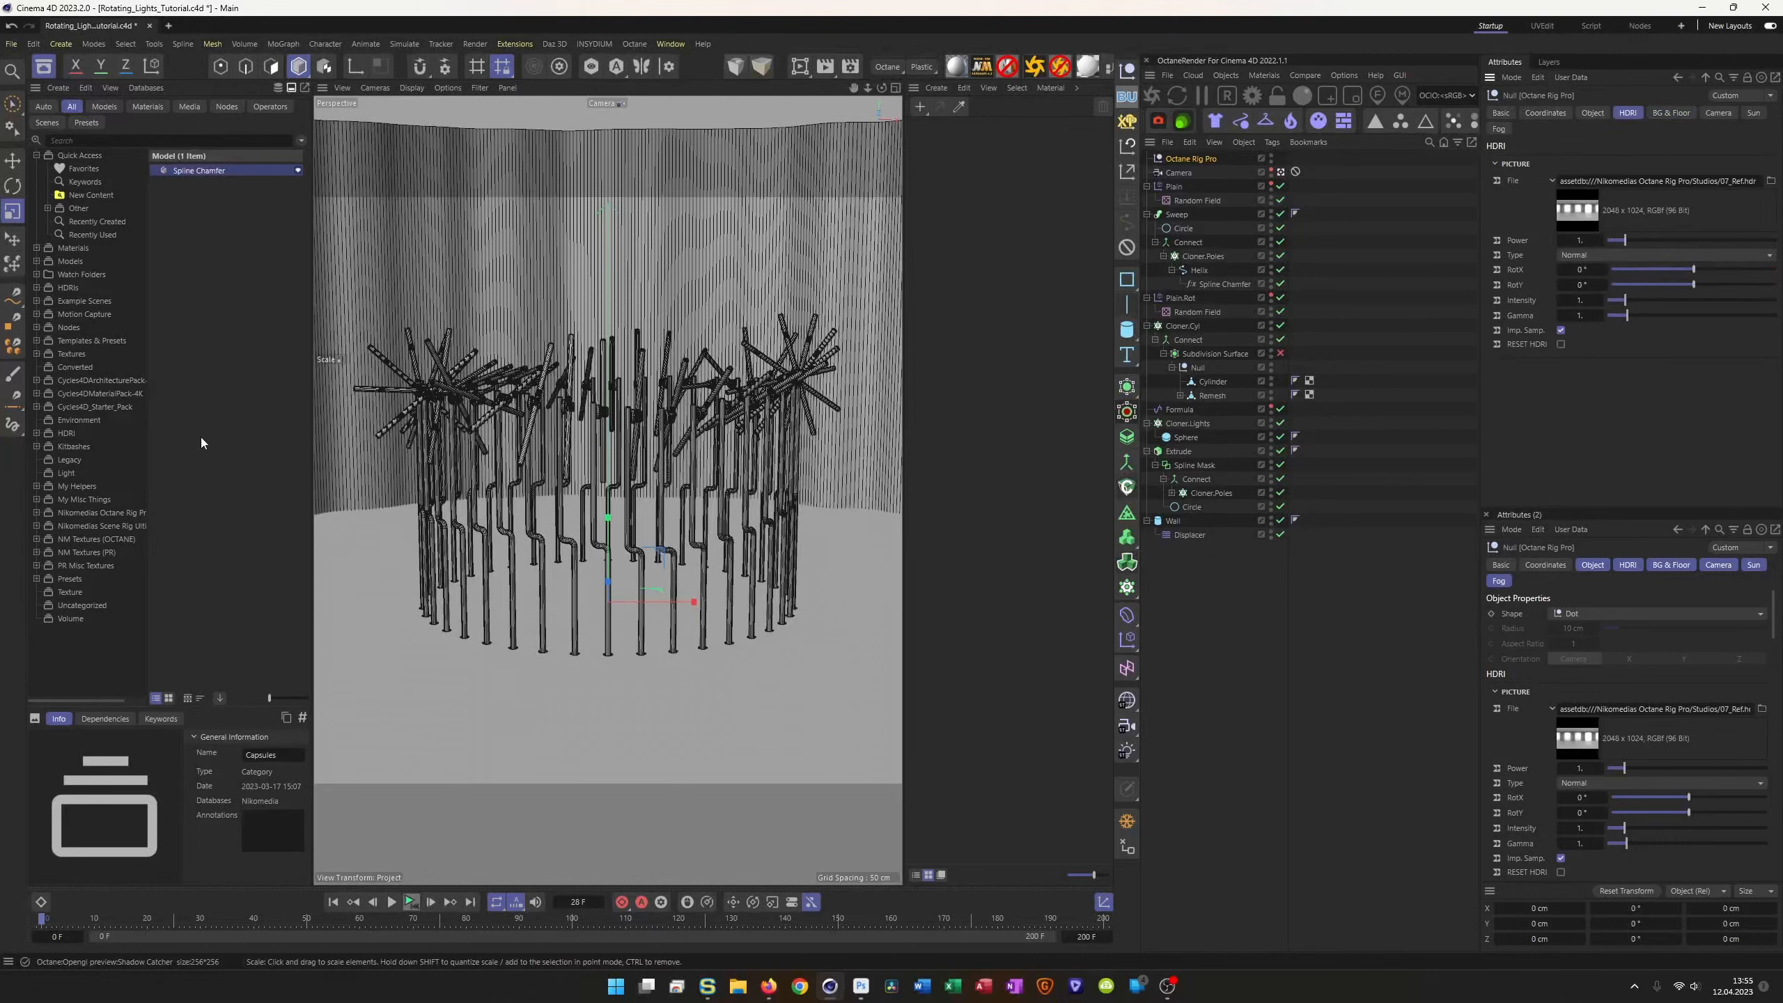
left_click(36, 433)
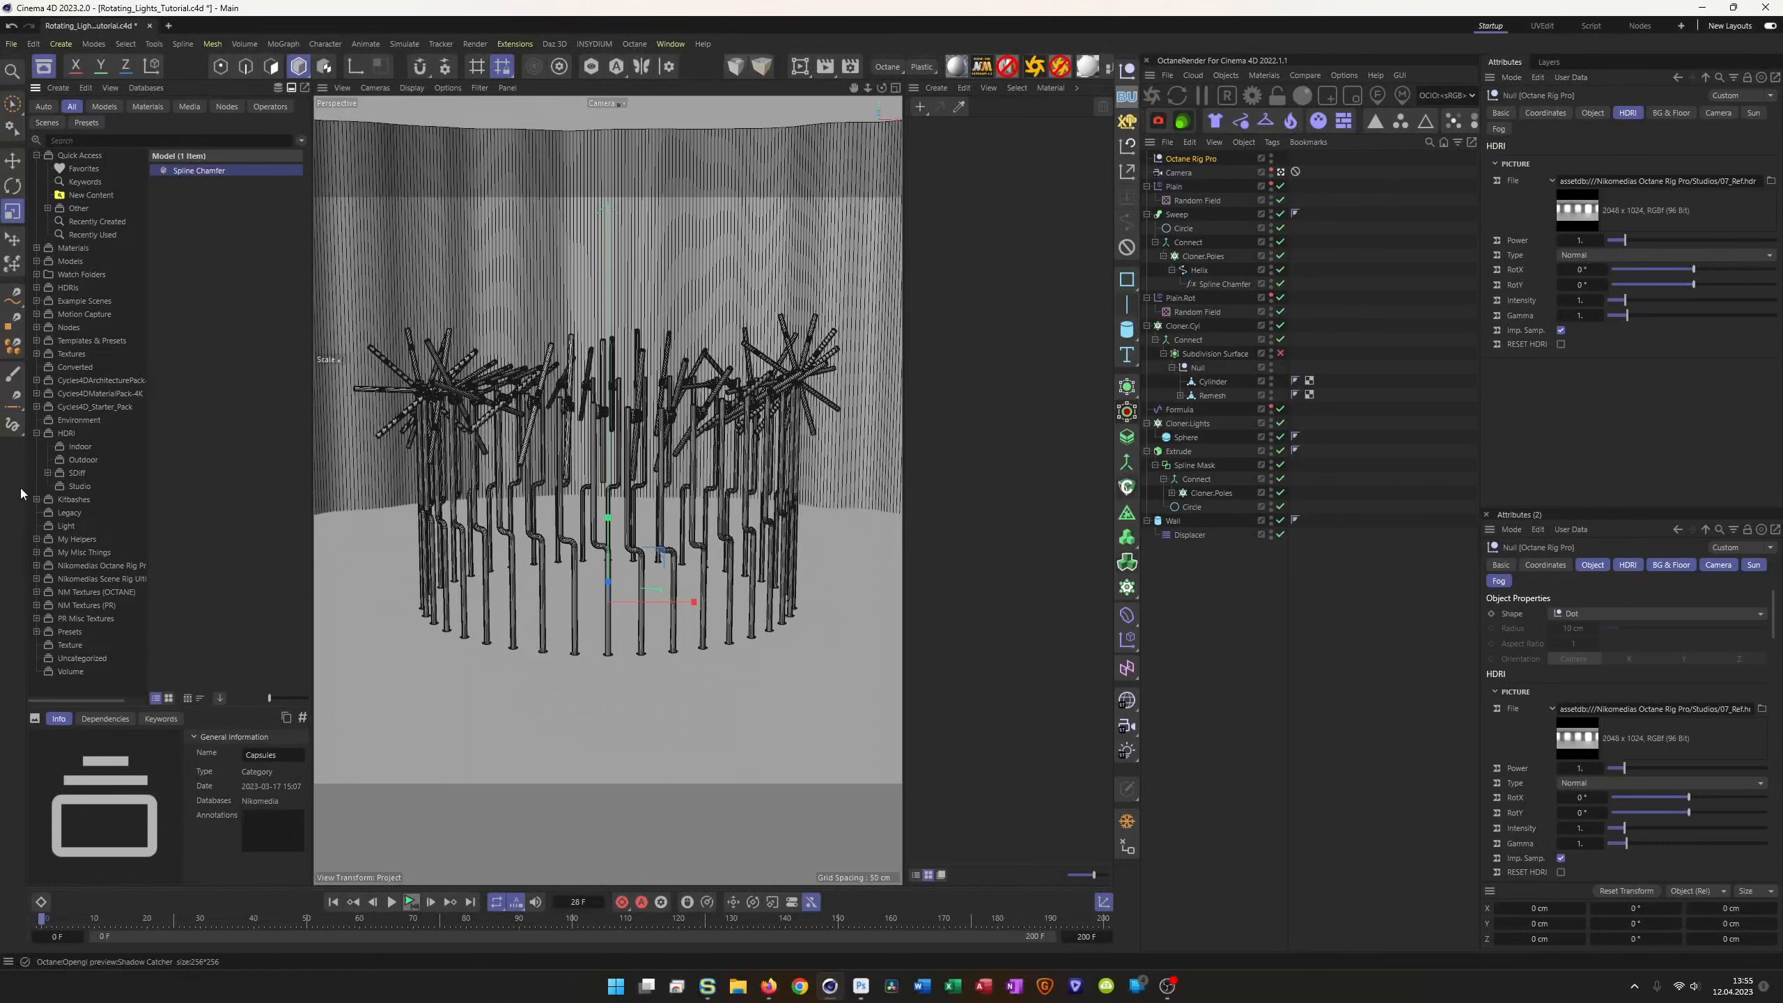
left_click(49, 475)
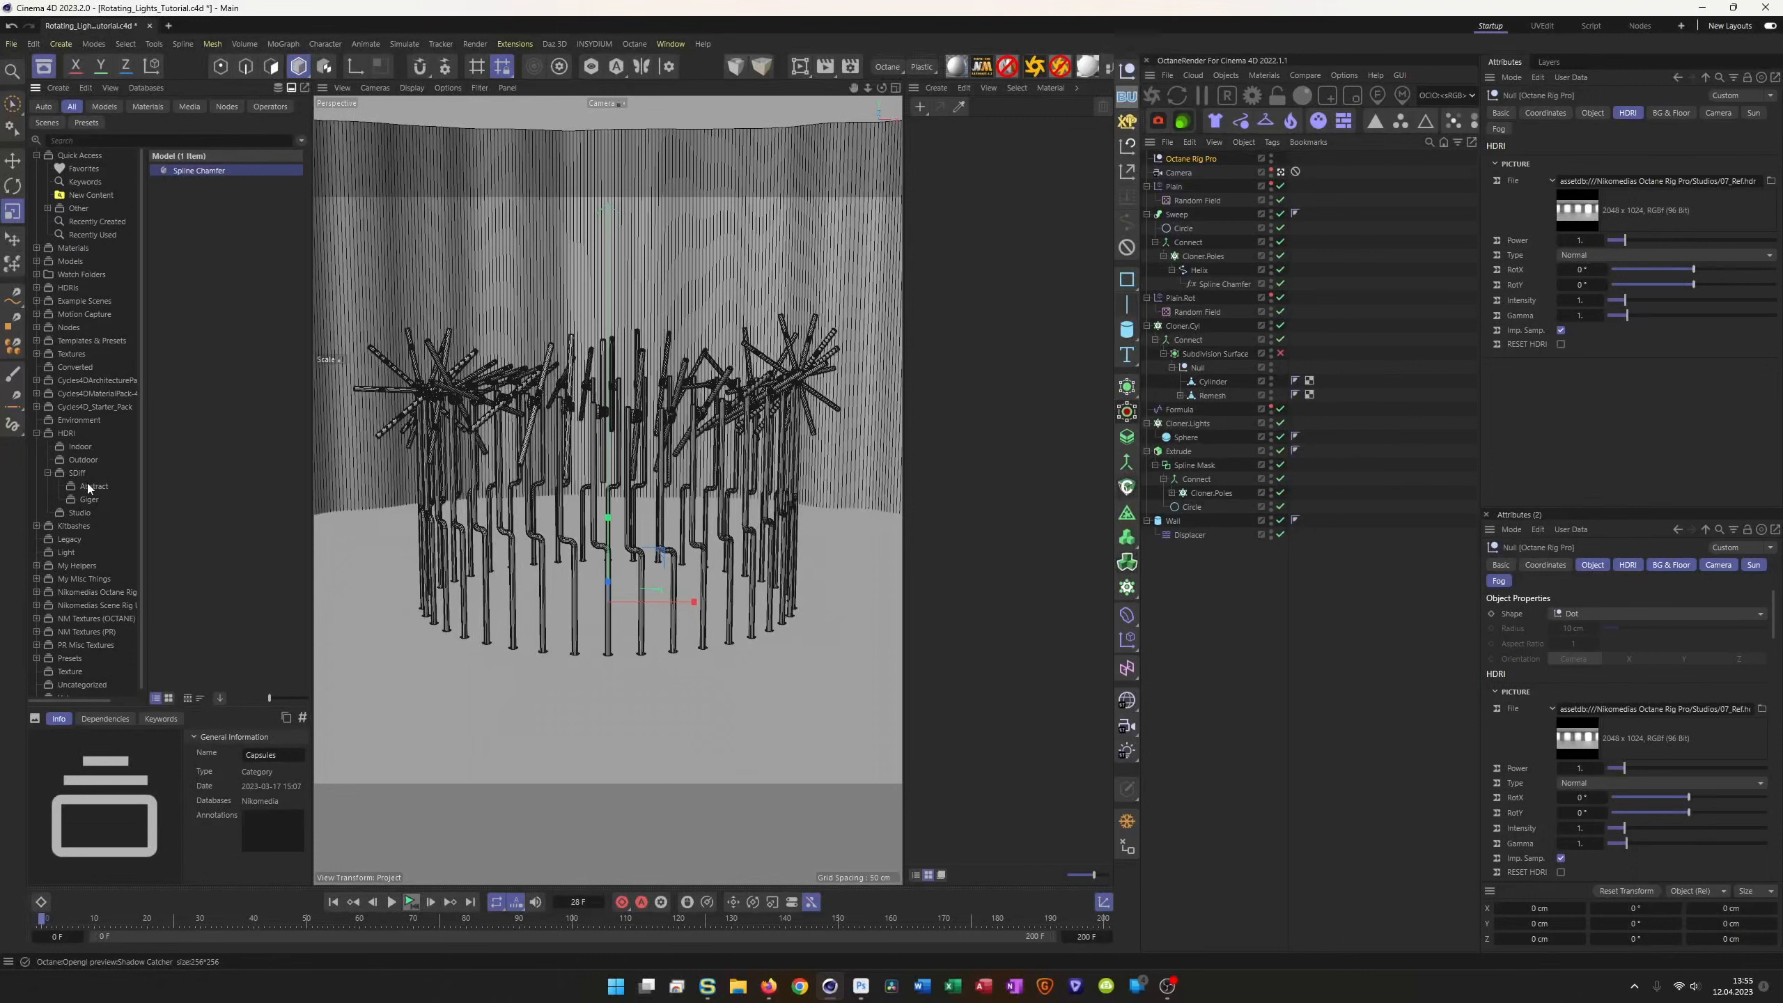
left_click(76, 471)
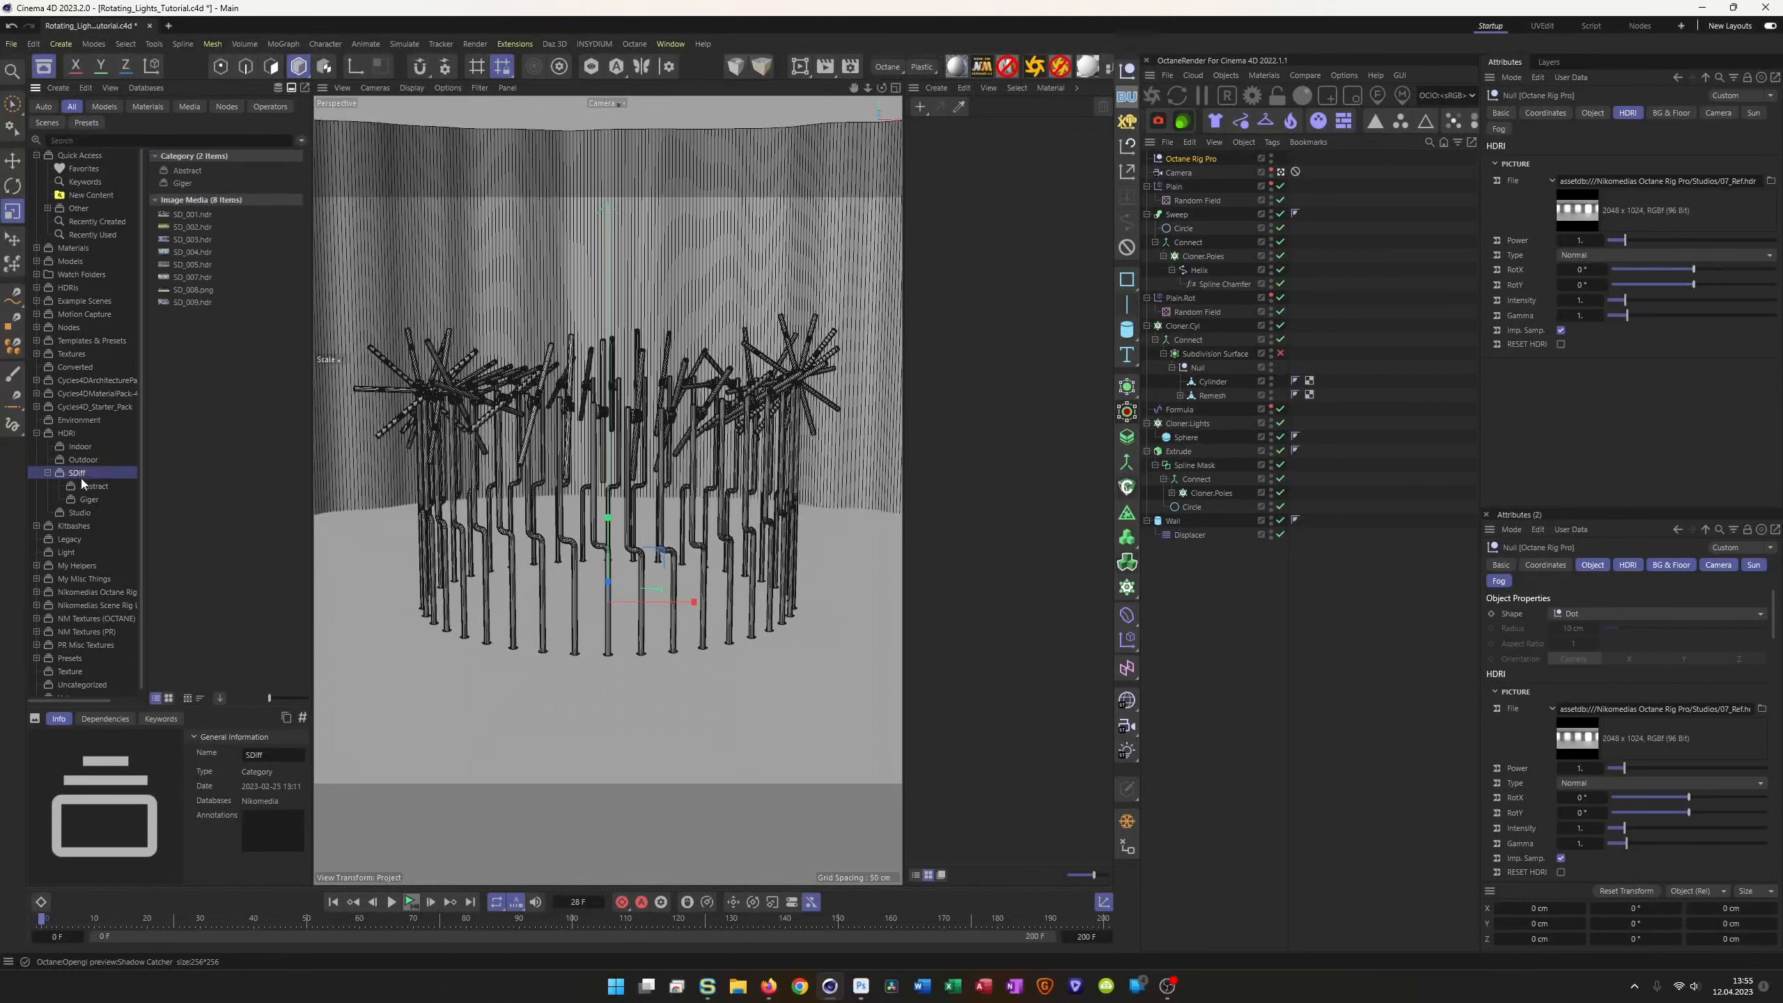
left_click(168, 697)
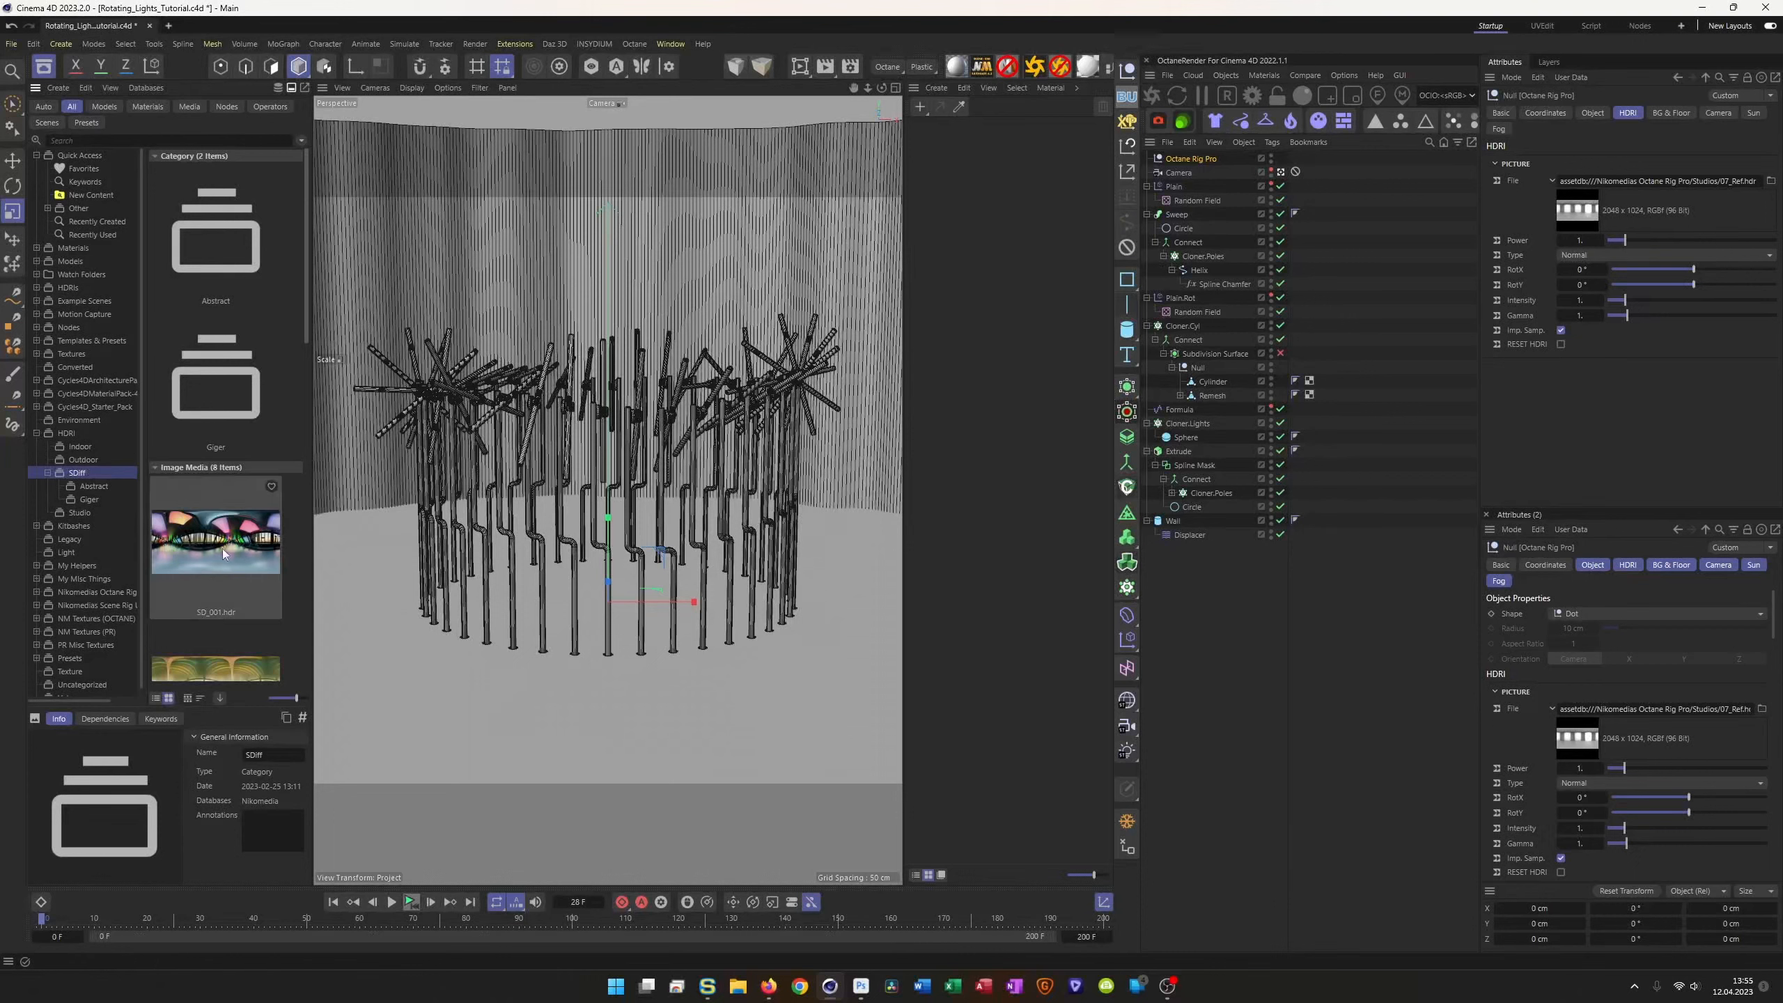
Step: Look through the HDRI images of the SDiff category and its Abstract and Giger subcategories
left_click_drag(308, 332, 326, 696)
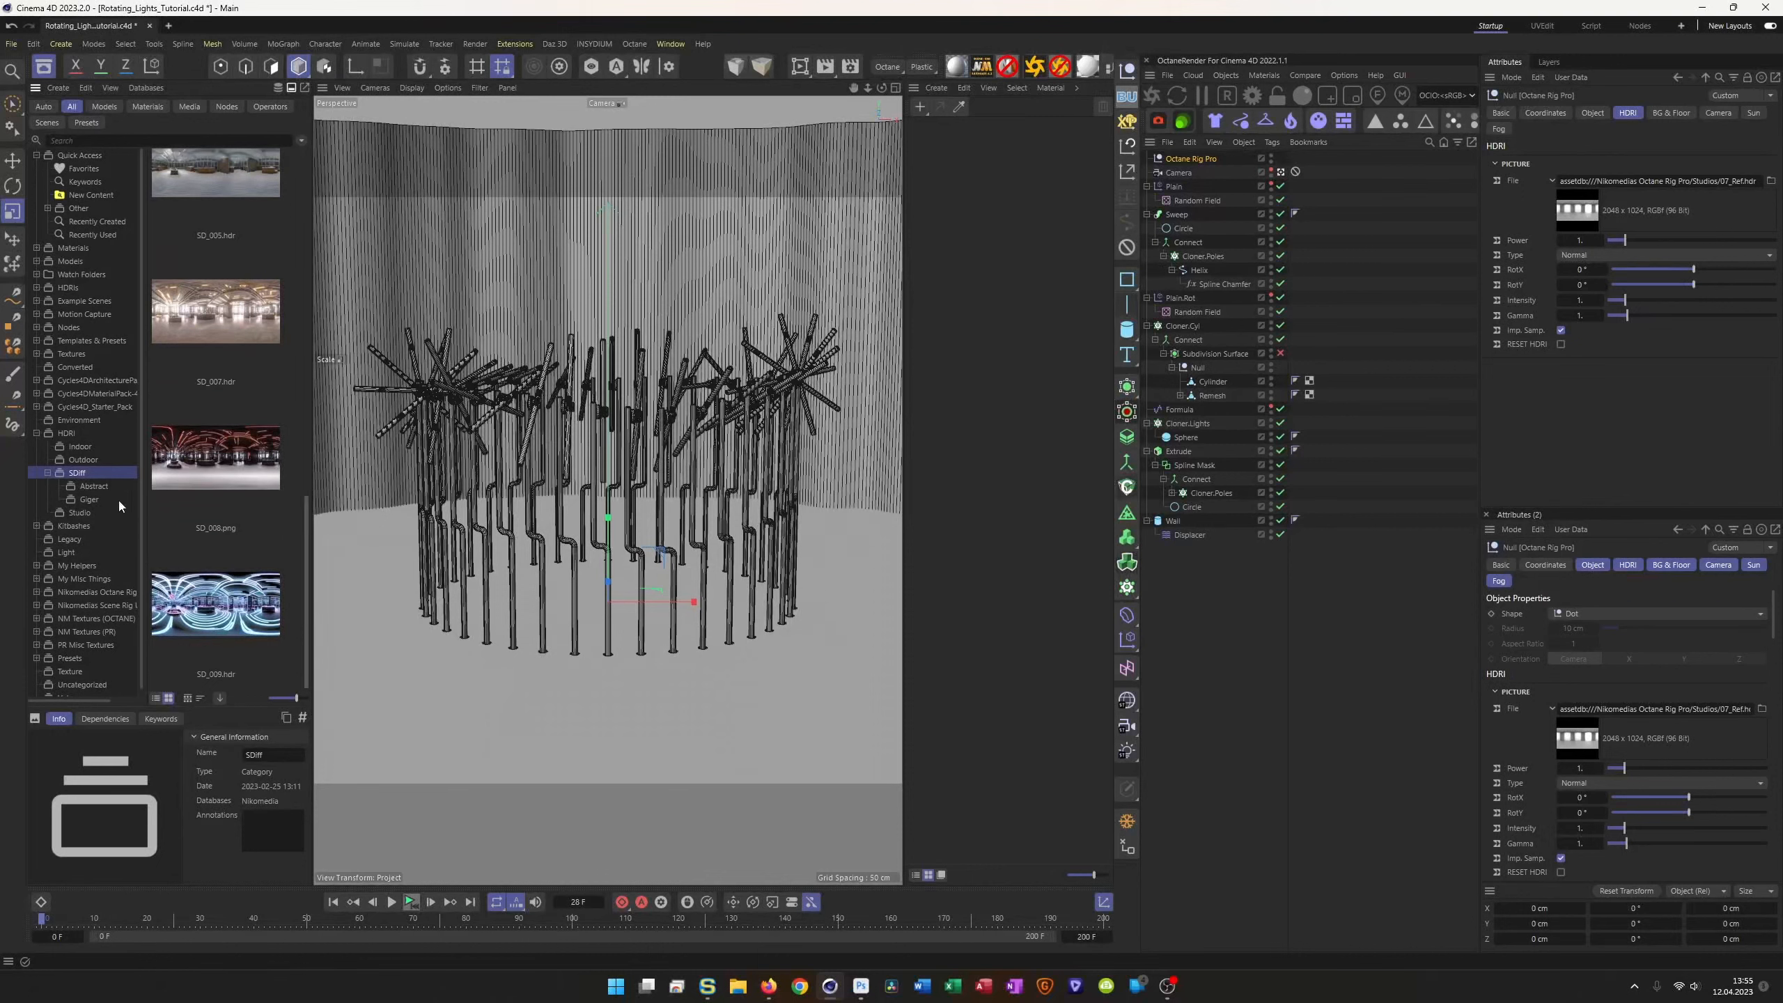
left_click(94, 486)
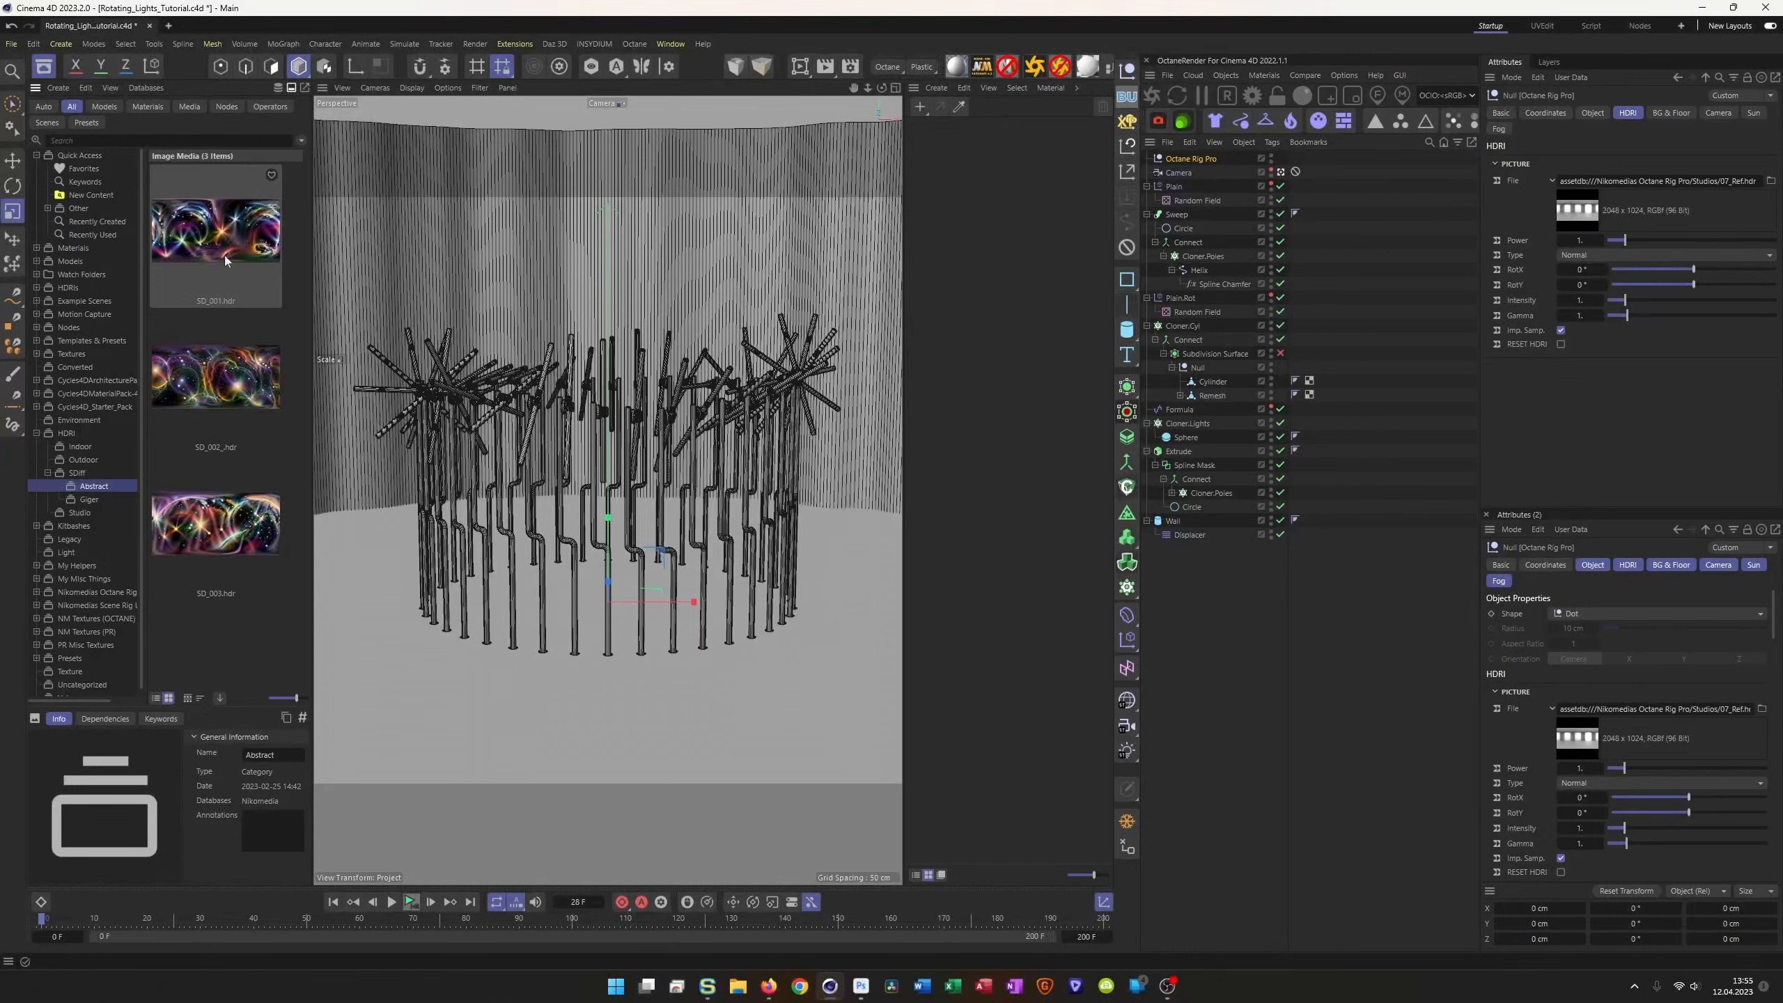
left_click(88, 501)
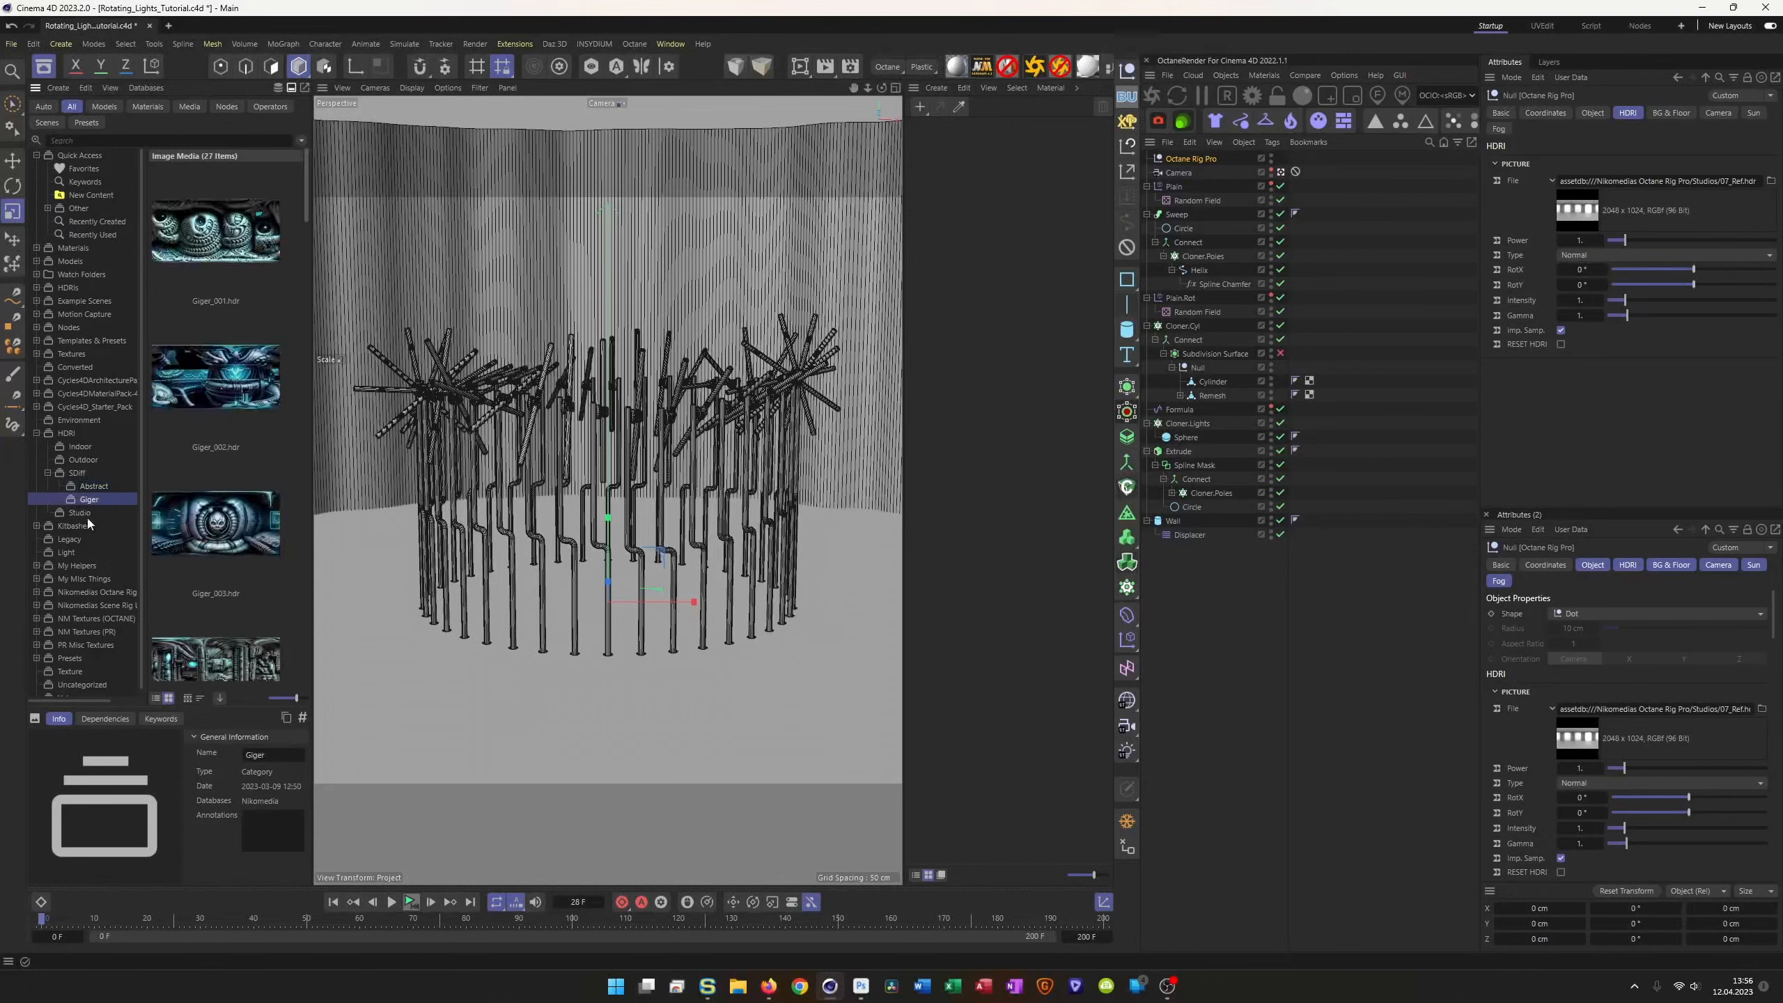
left_click_drag(307, 195, 306, 385)
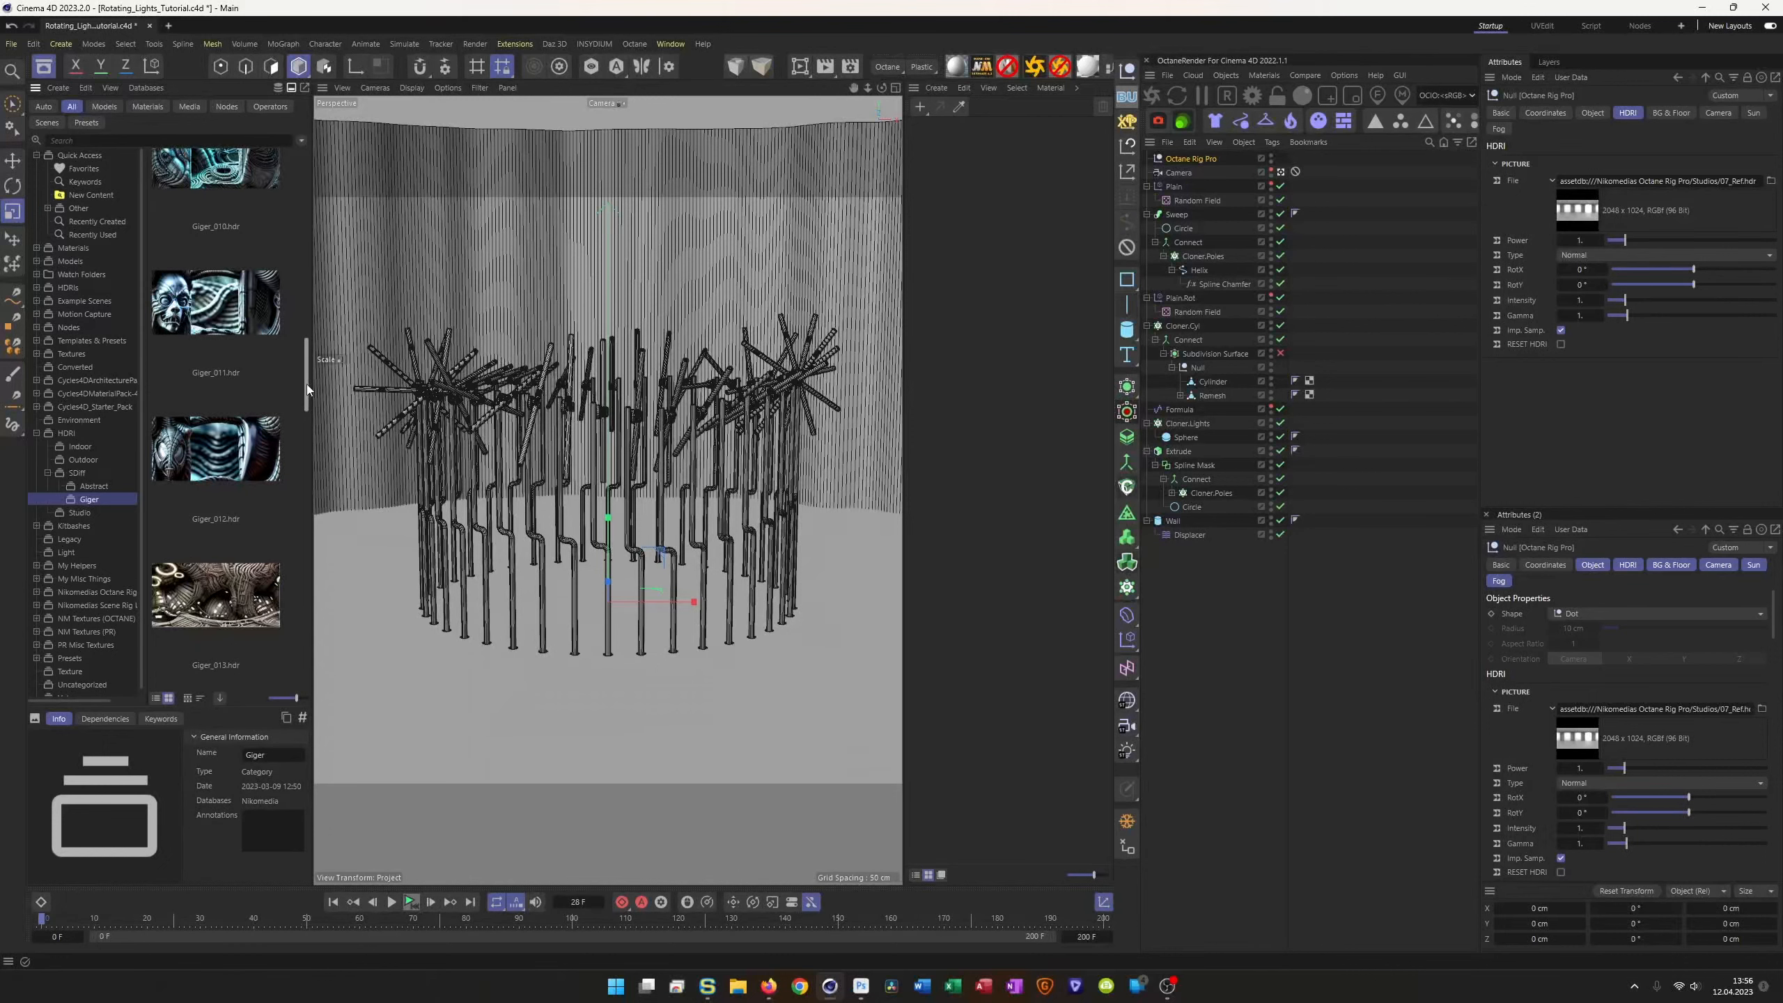
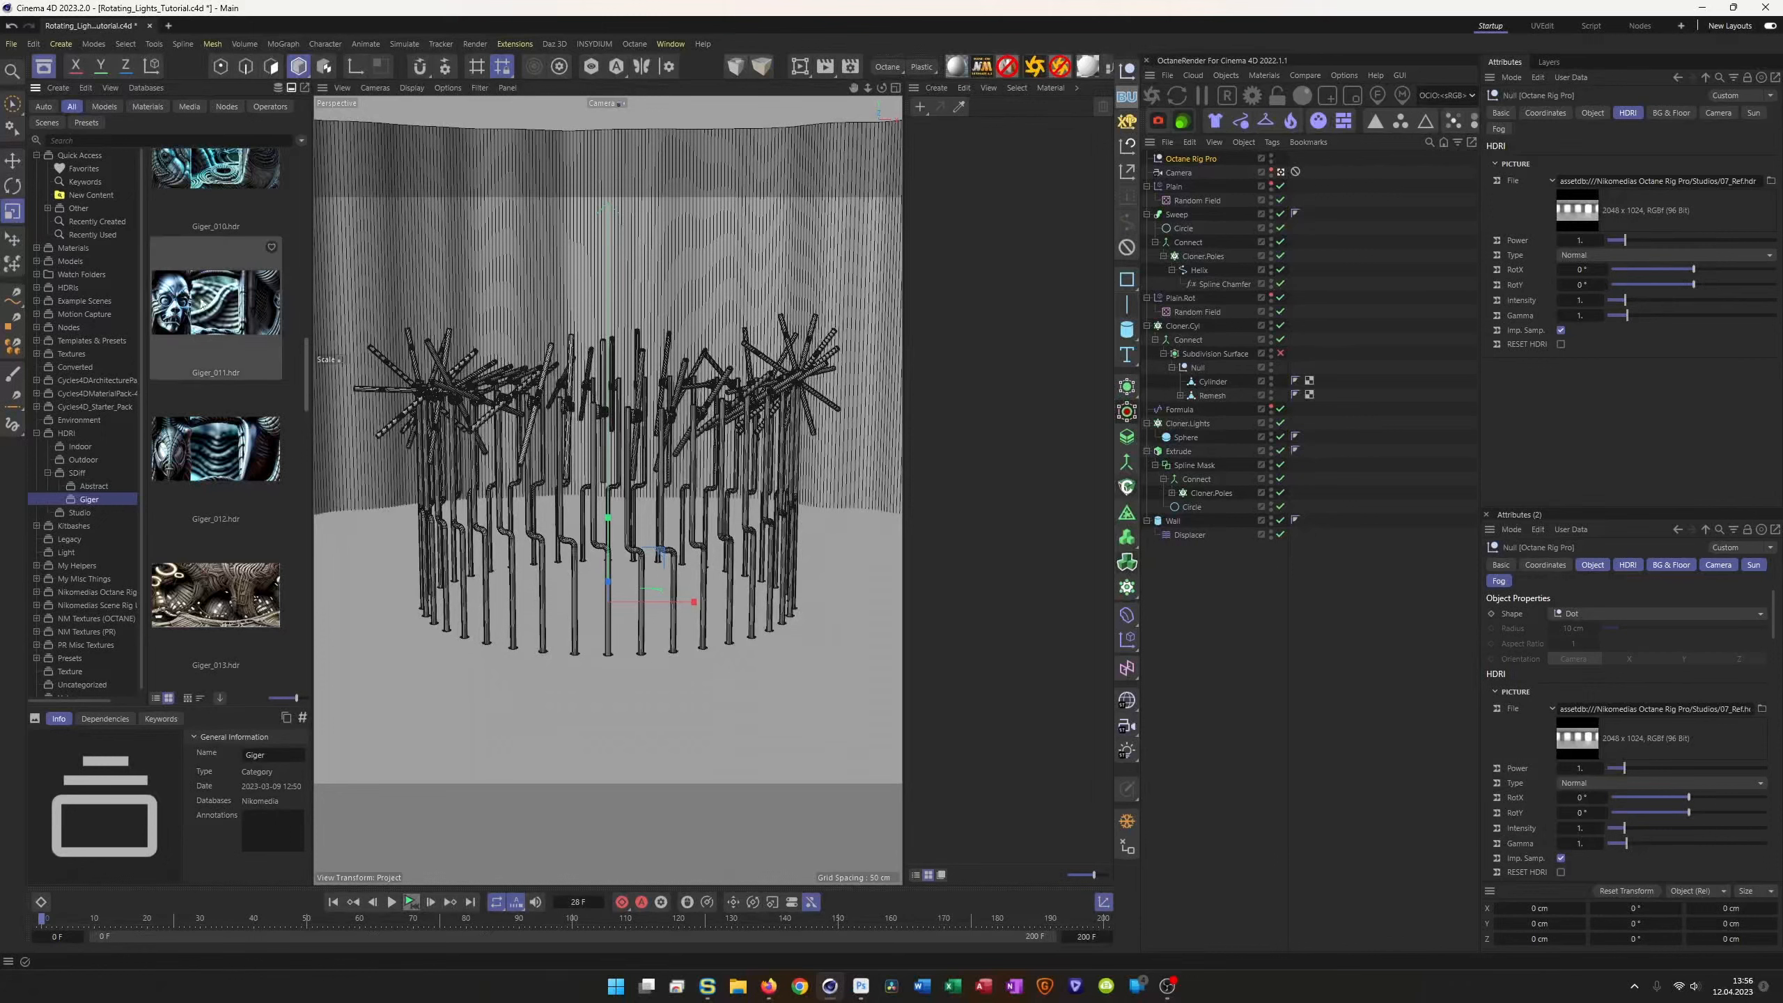
left_click_drag(306, 396, 306, 541)
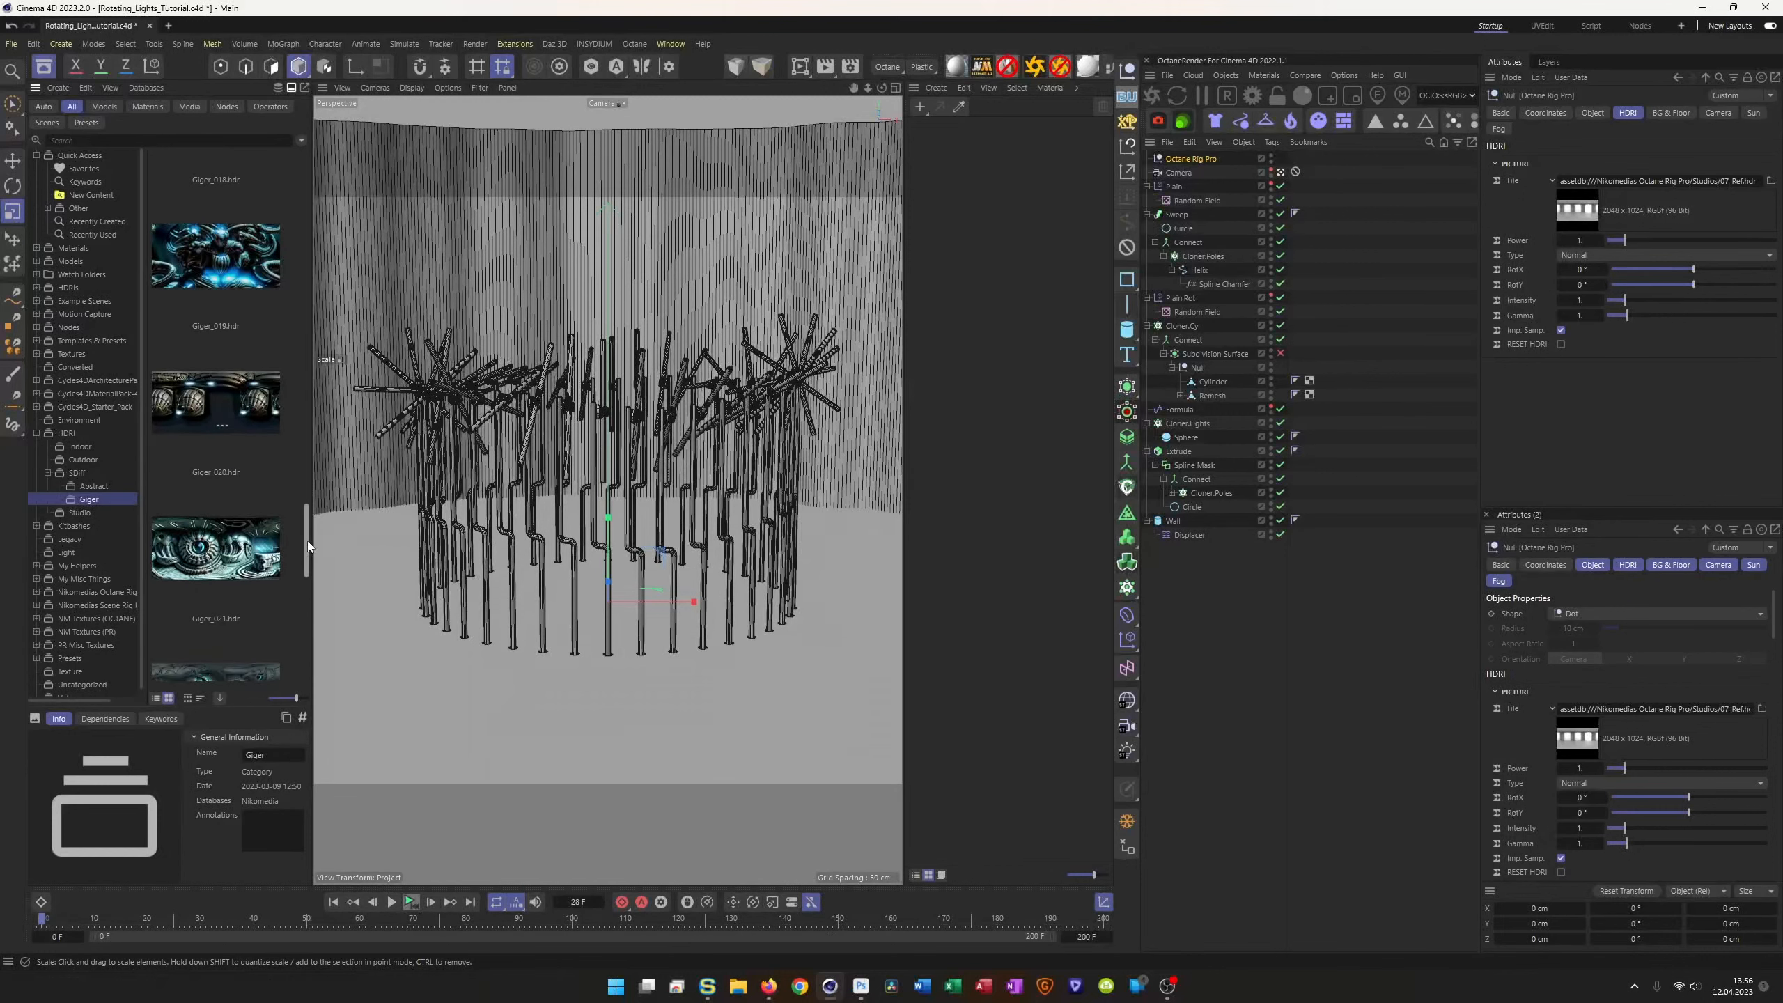
Step: Load SD_008.png from the SDiff category as the Octane Rig Pro's HDRI picture
left_click(75, 475)
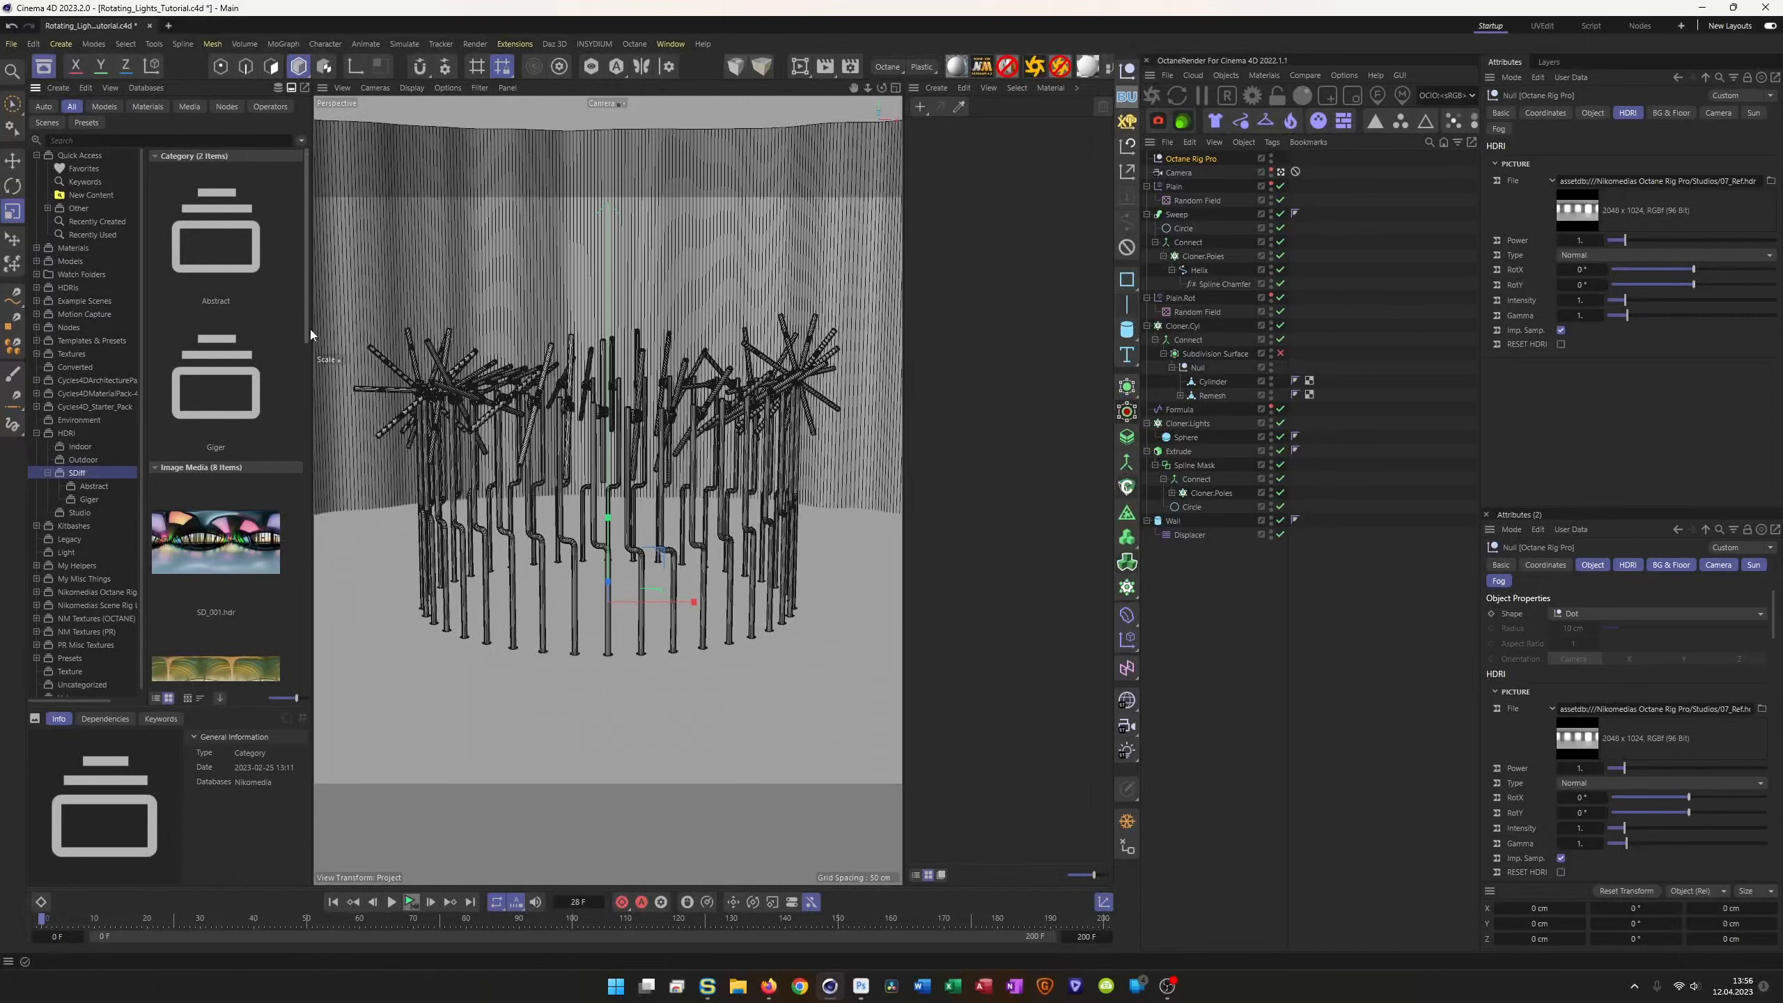
left_click_drag(307, 335, 293, 661)
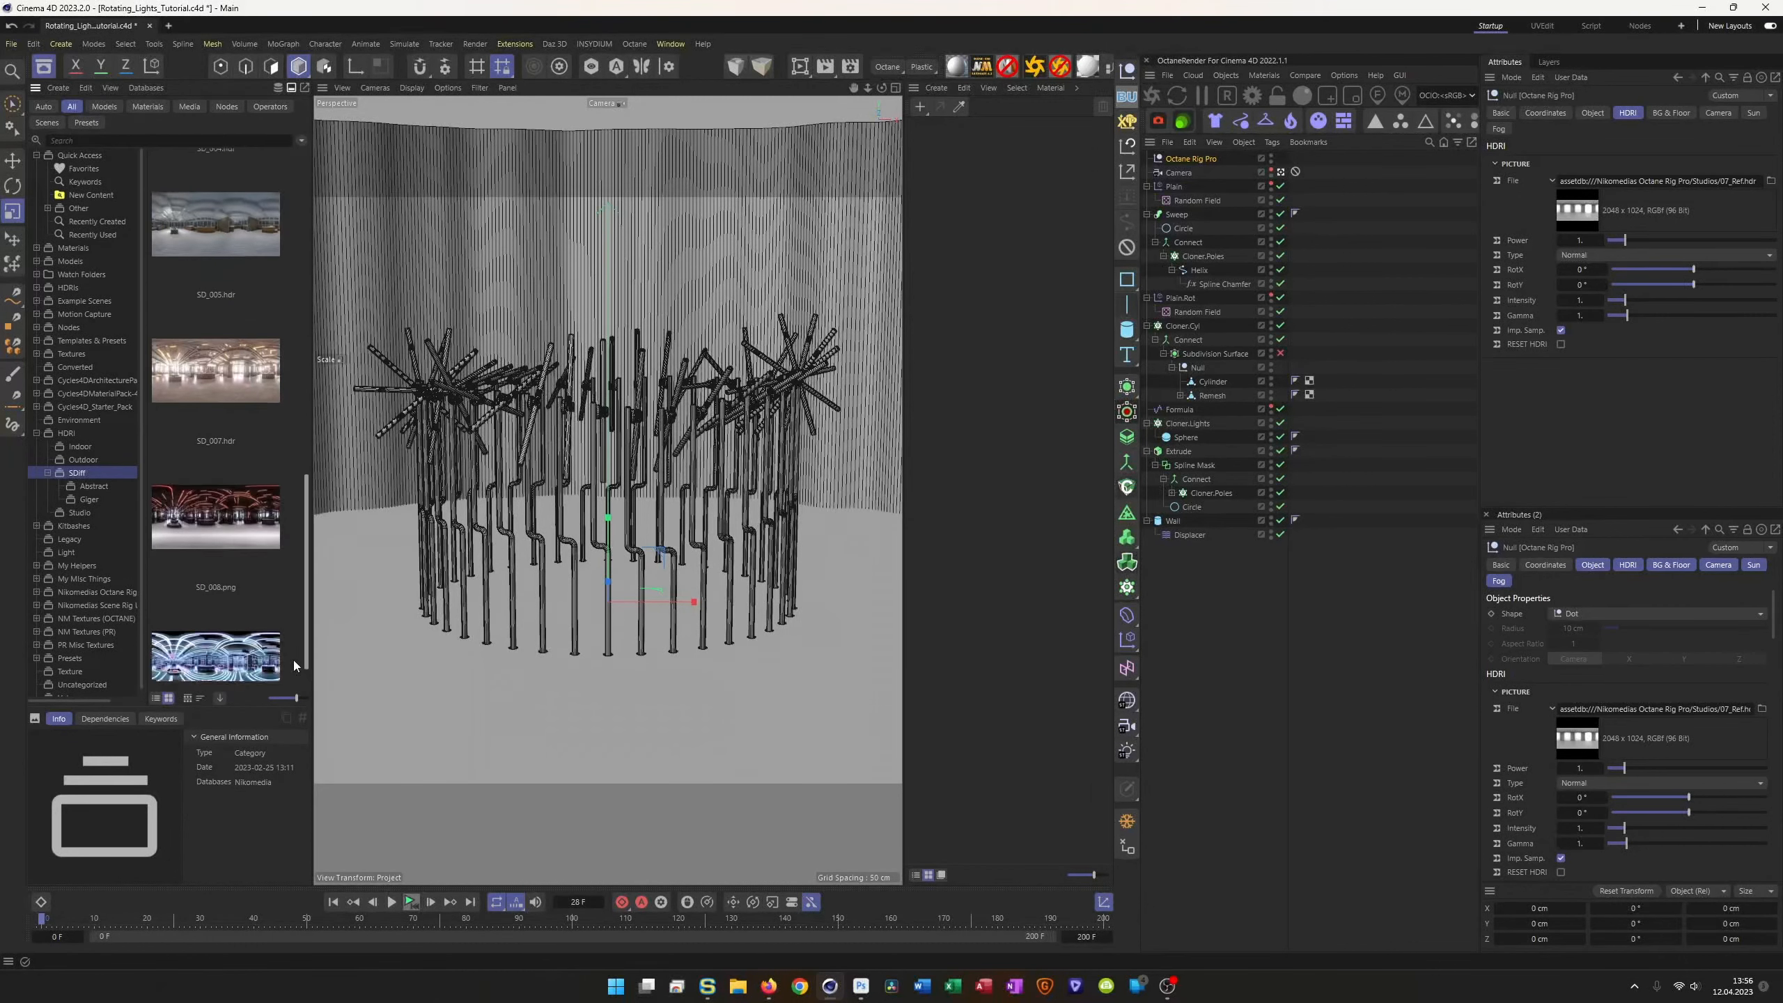
scroll(293, 661, "down", 1)
left_click(234, 492)
left_click_drag(234, 482, 1650, 183)
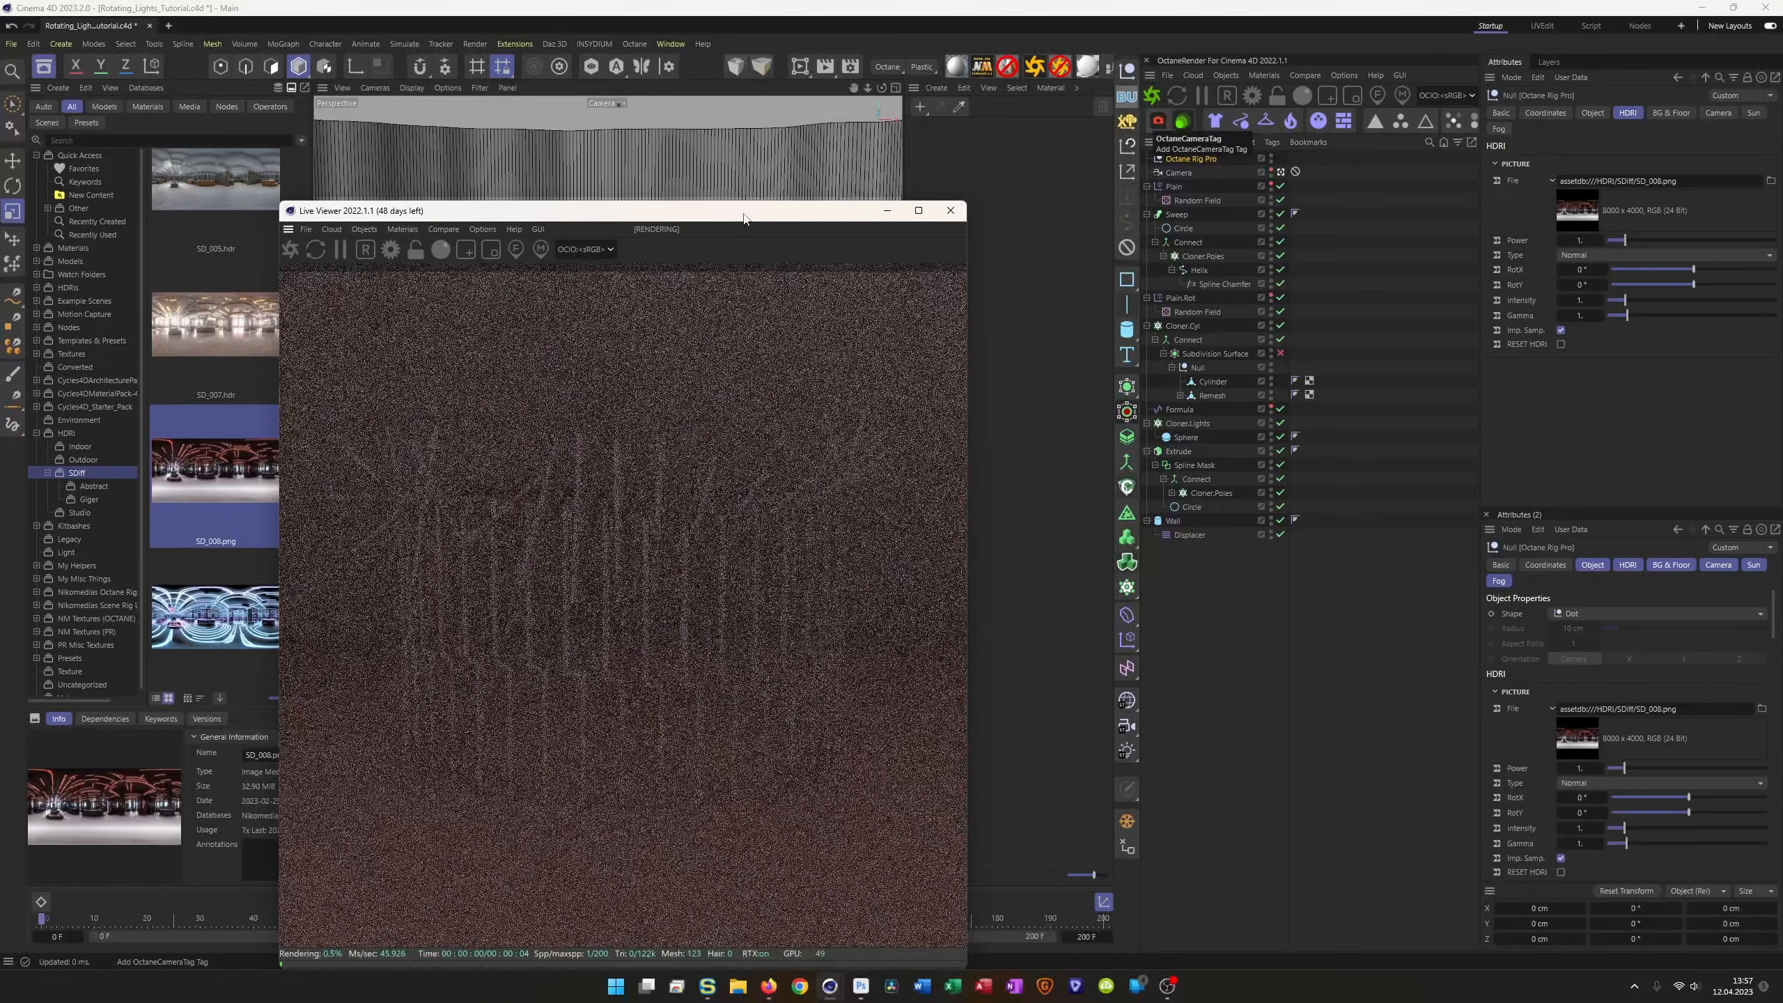
Step: Inspect the render with the new HDRI in the Live Viewer, clear of the viewport, and close it
left_click_drag(744, 218, 1079, 205)
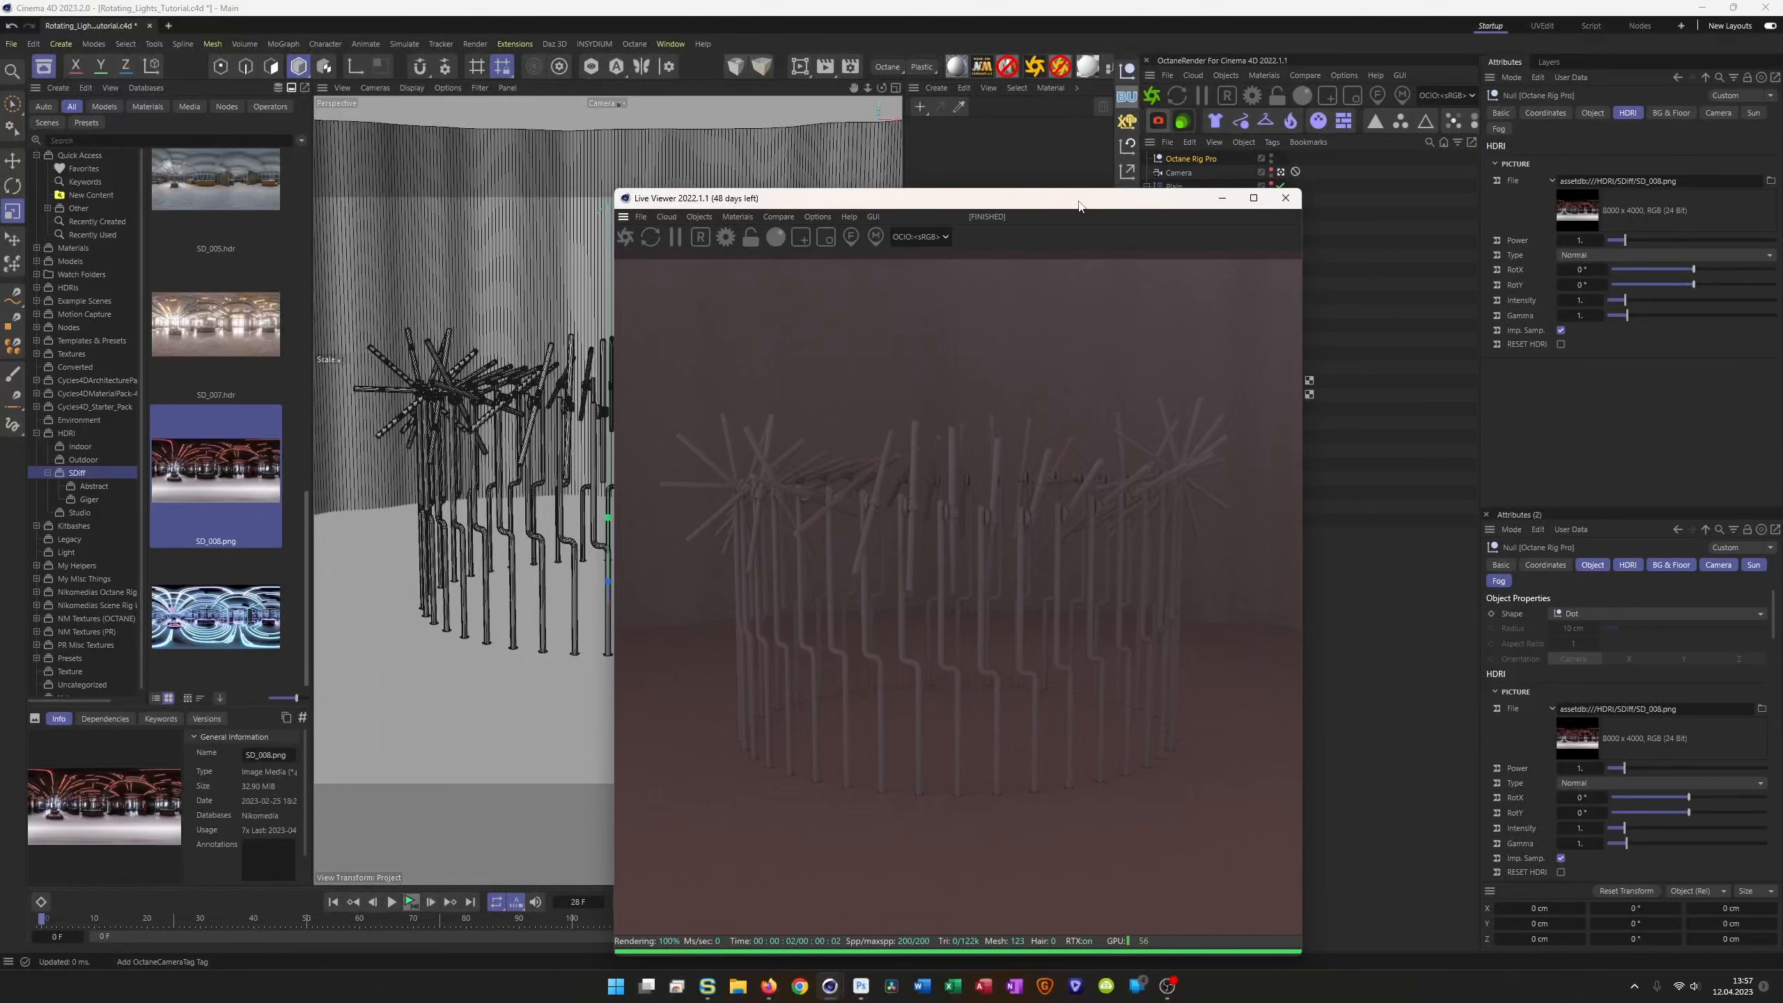
left_click_drag(1079, 205, 1389, 224)
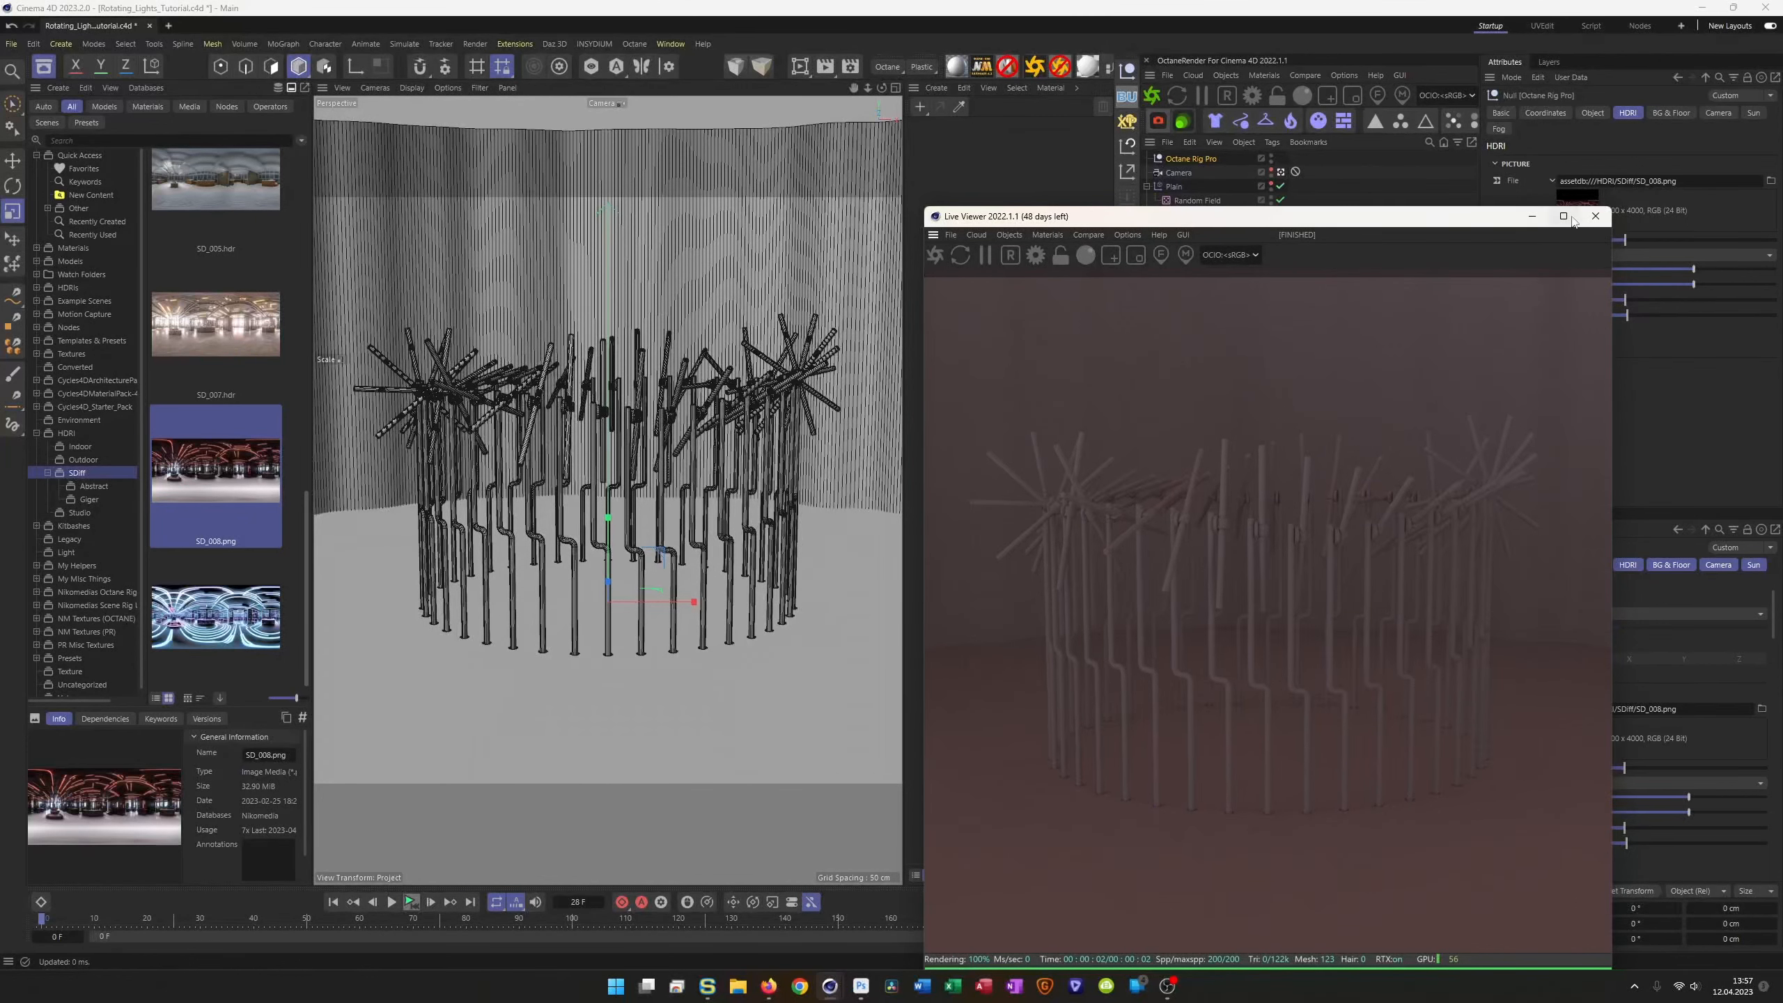
left_click(1596, 216)
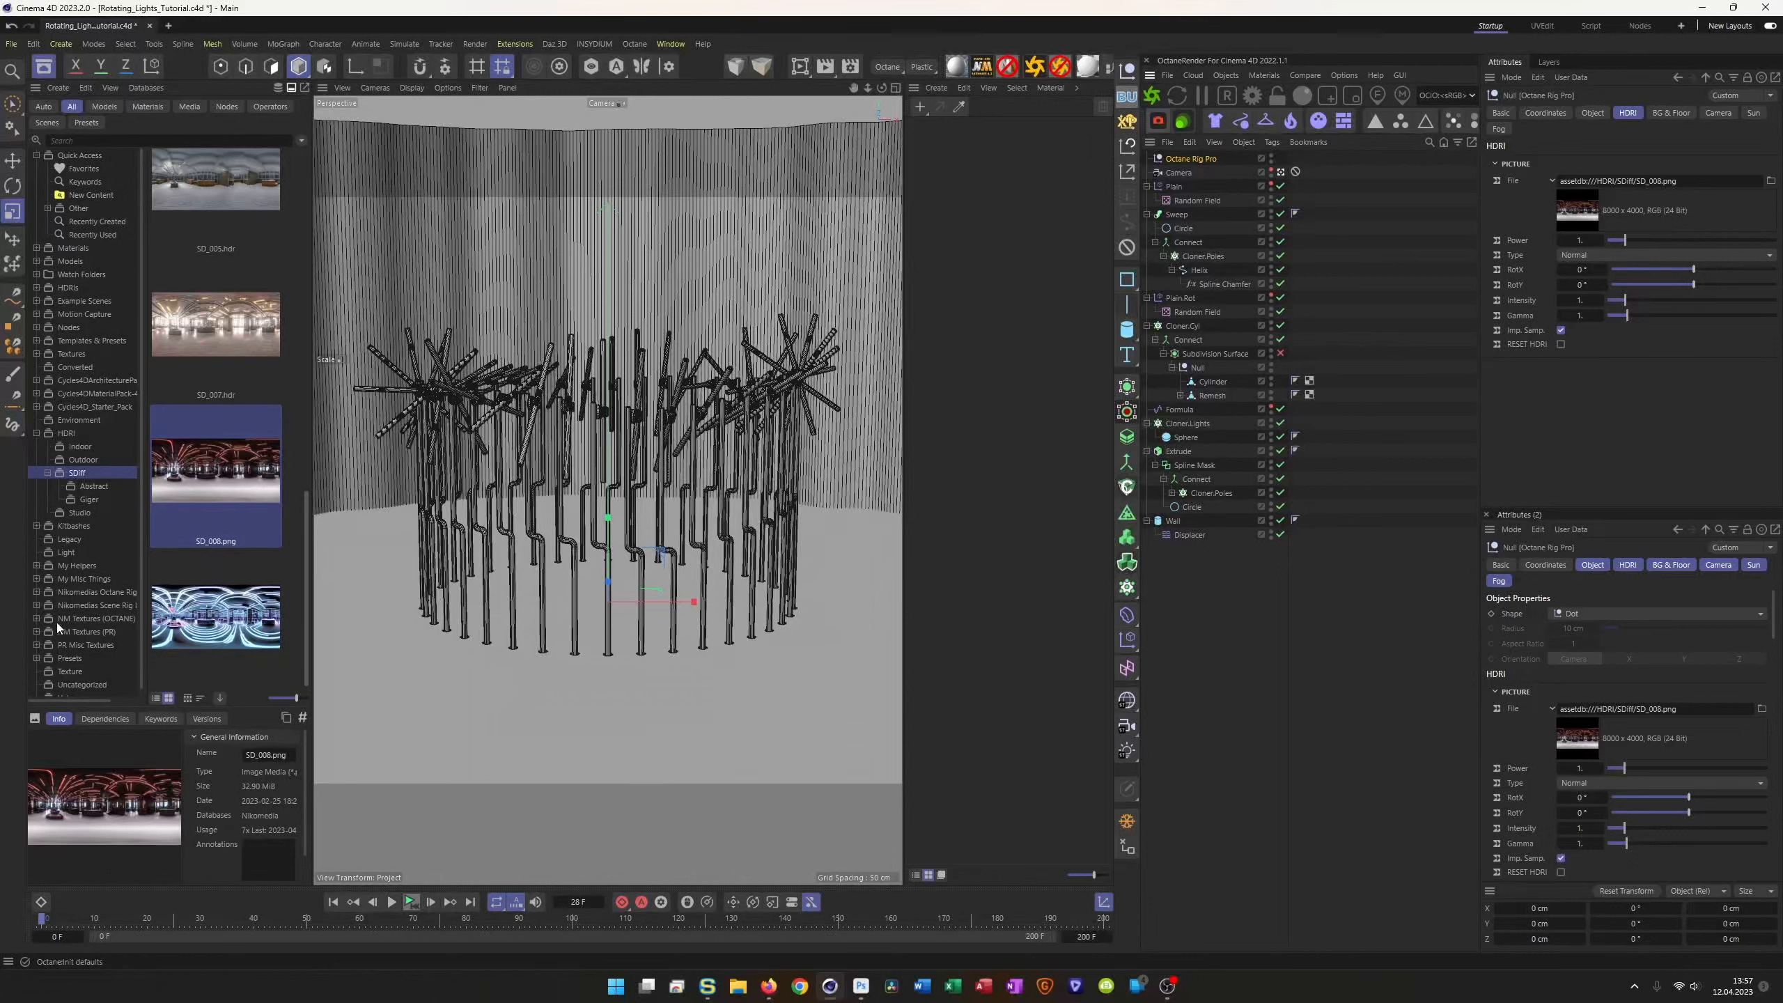
Step: Add the Iron_Cast_001 material from the NM Textures (OCTANE) Metal category to the scene's materials and save the project
scroll(45, 630, "down", 1)
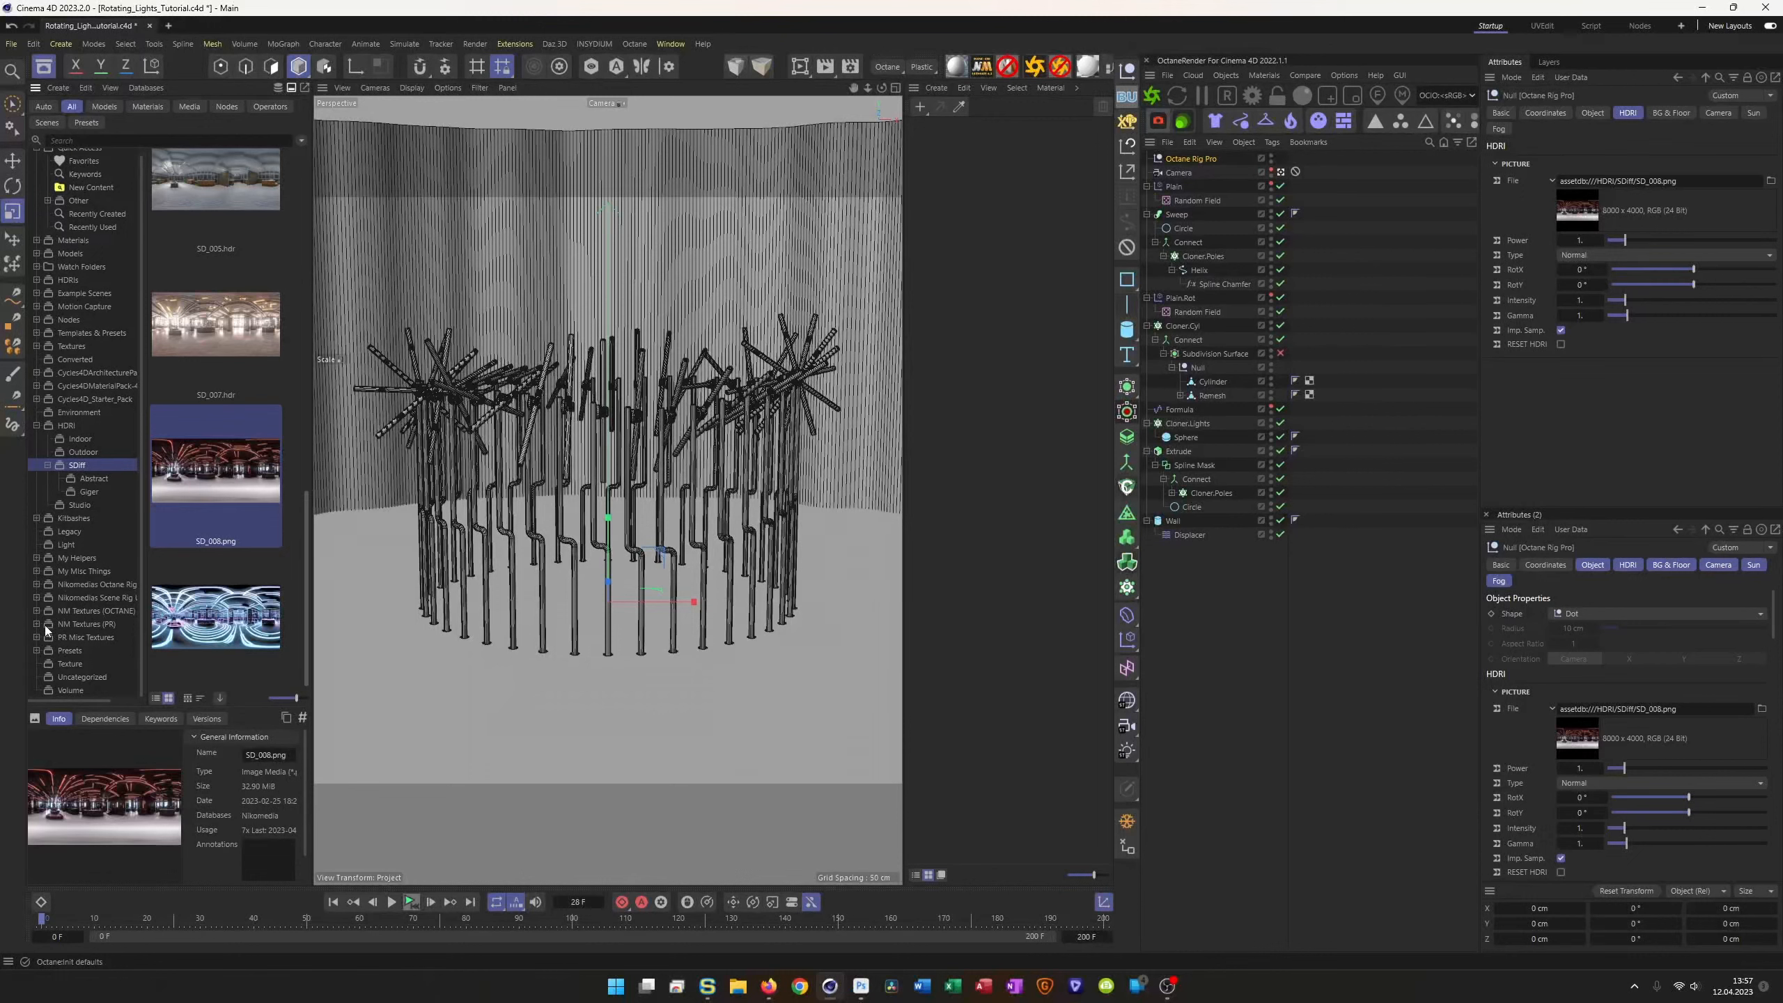
left_click(36, 611)
scroll(93, 627, "down", 5)
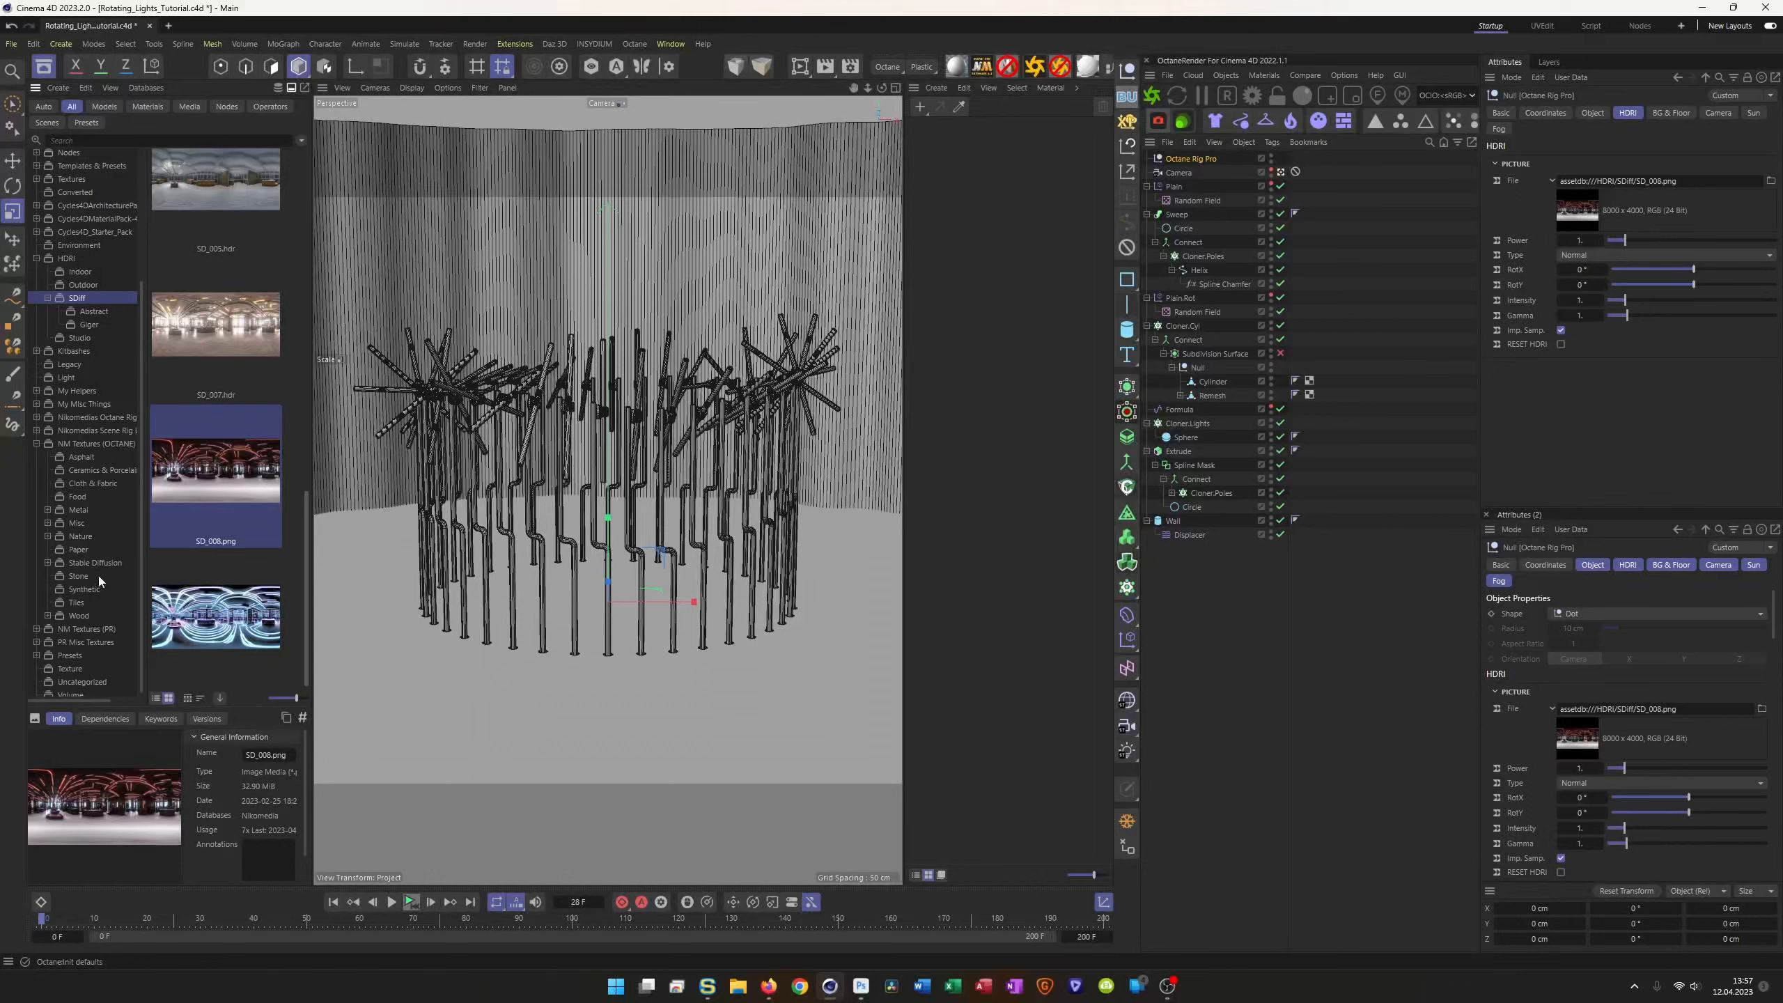
left_click(78, 510)
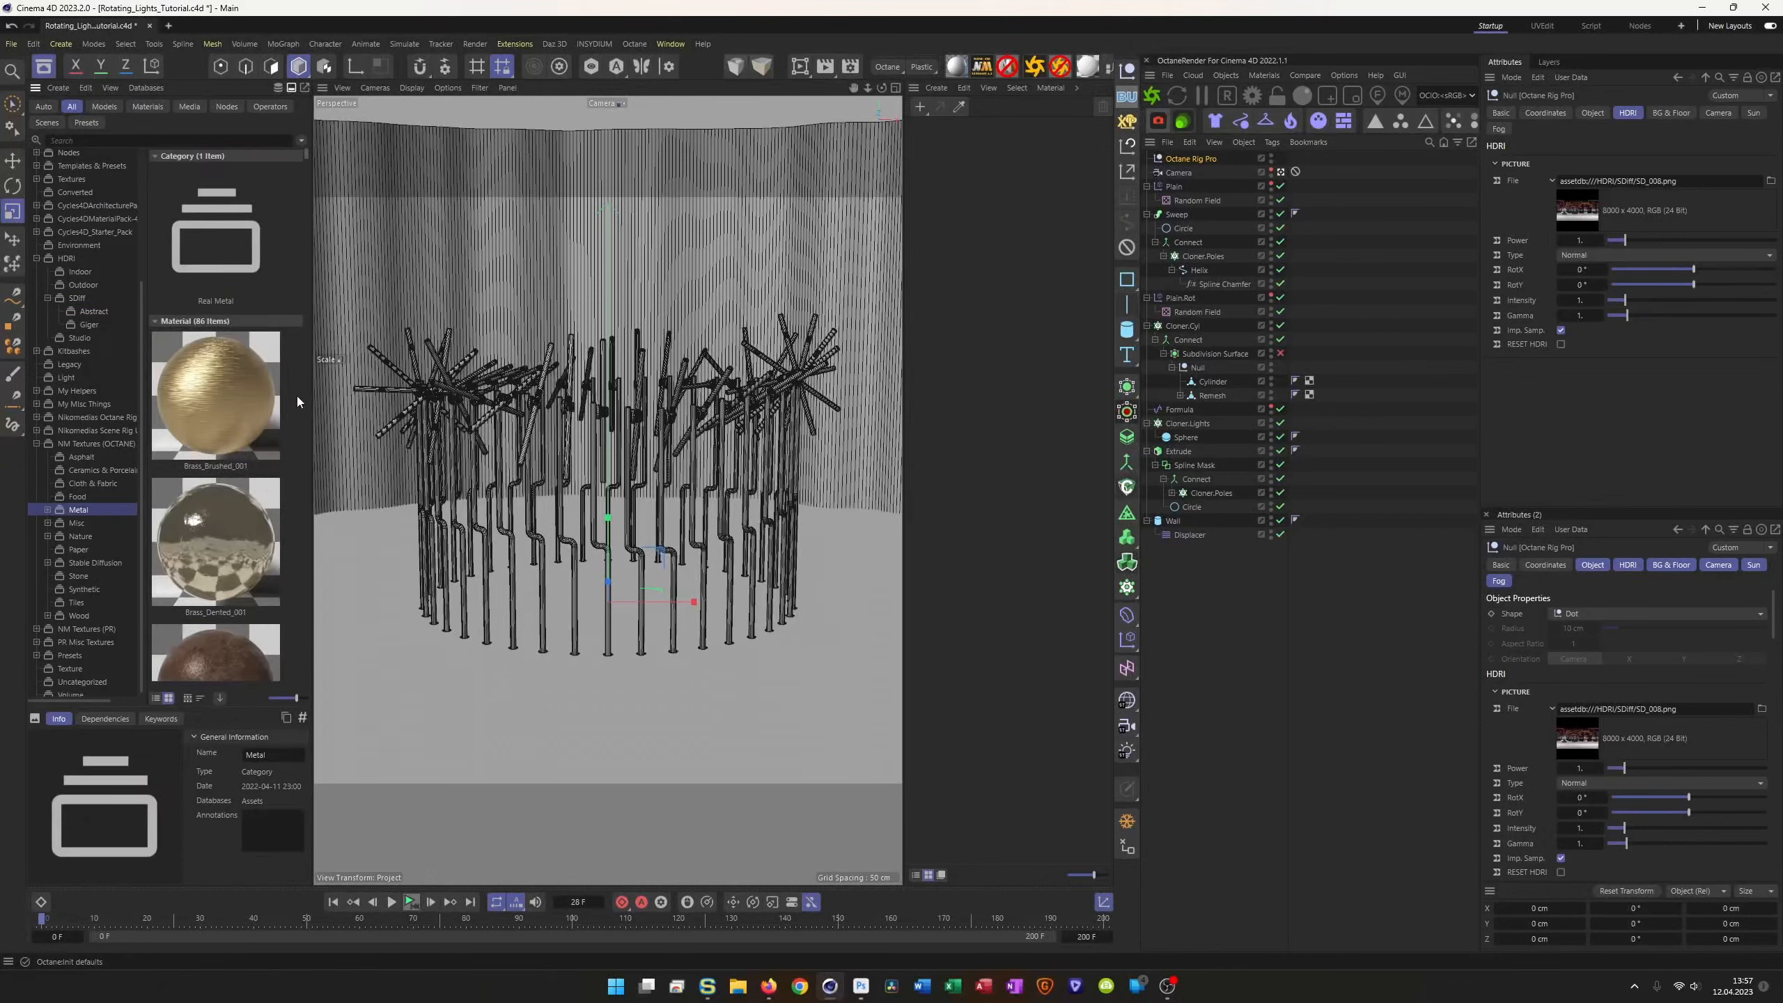
left_click_drag(306, 156, 300, 187)
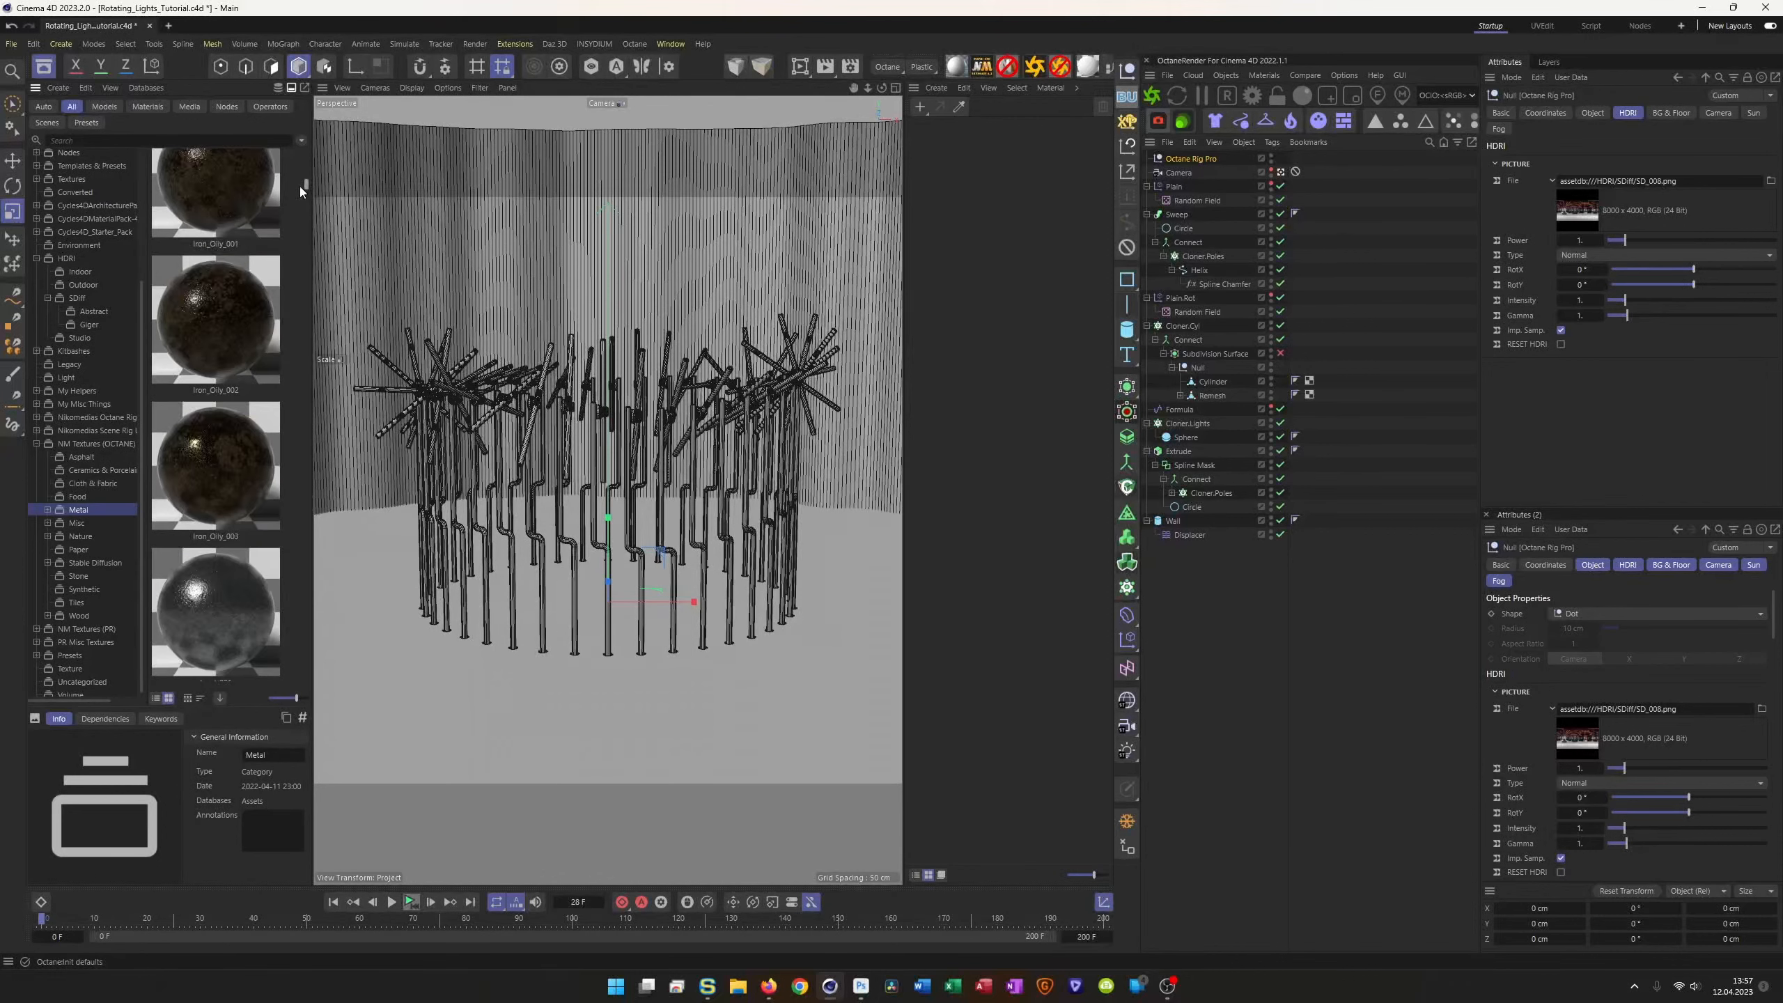
scroll(234, 351, "up", 3)
left_click(234, 348)
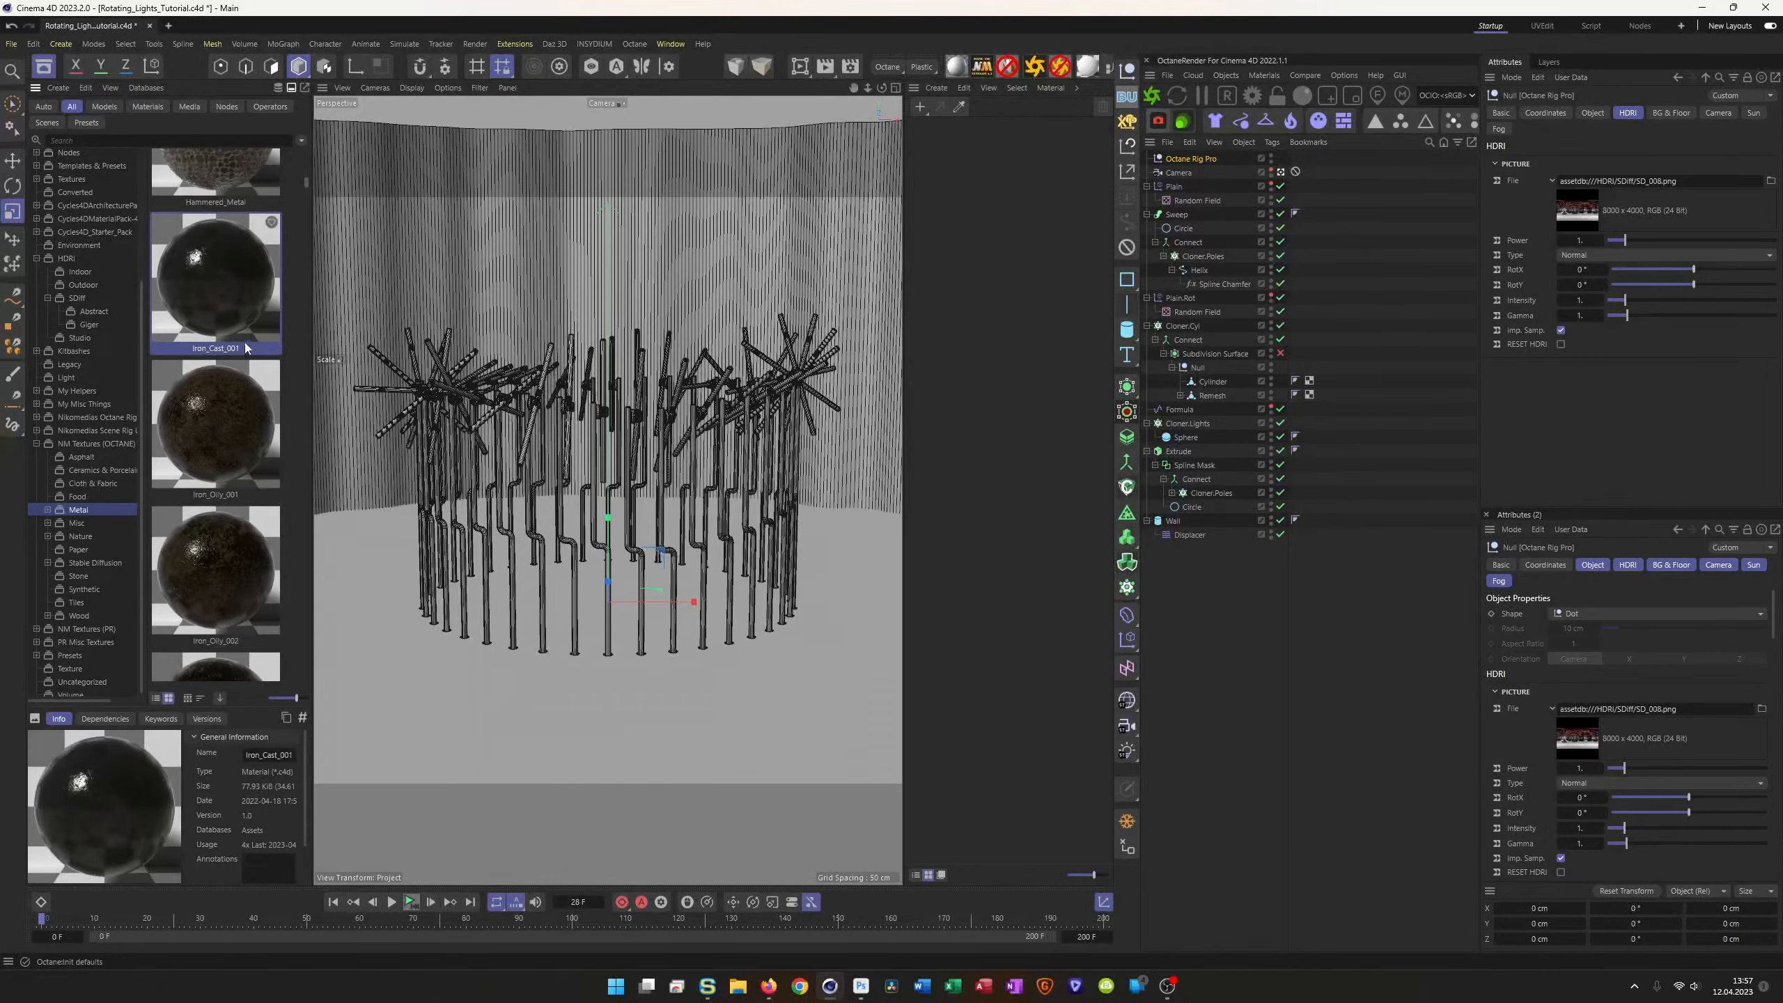
left_click_drag(210, 296, 954, 657)
left_click_drag(1051, 474, 1037, 485)
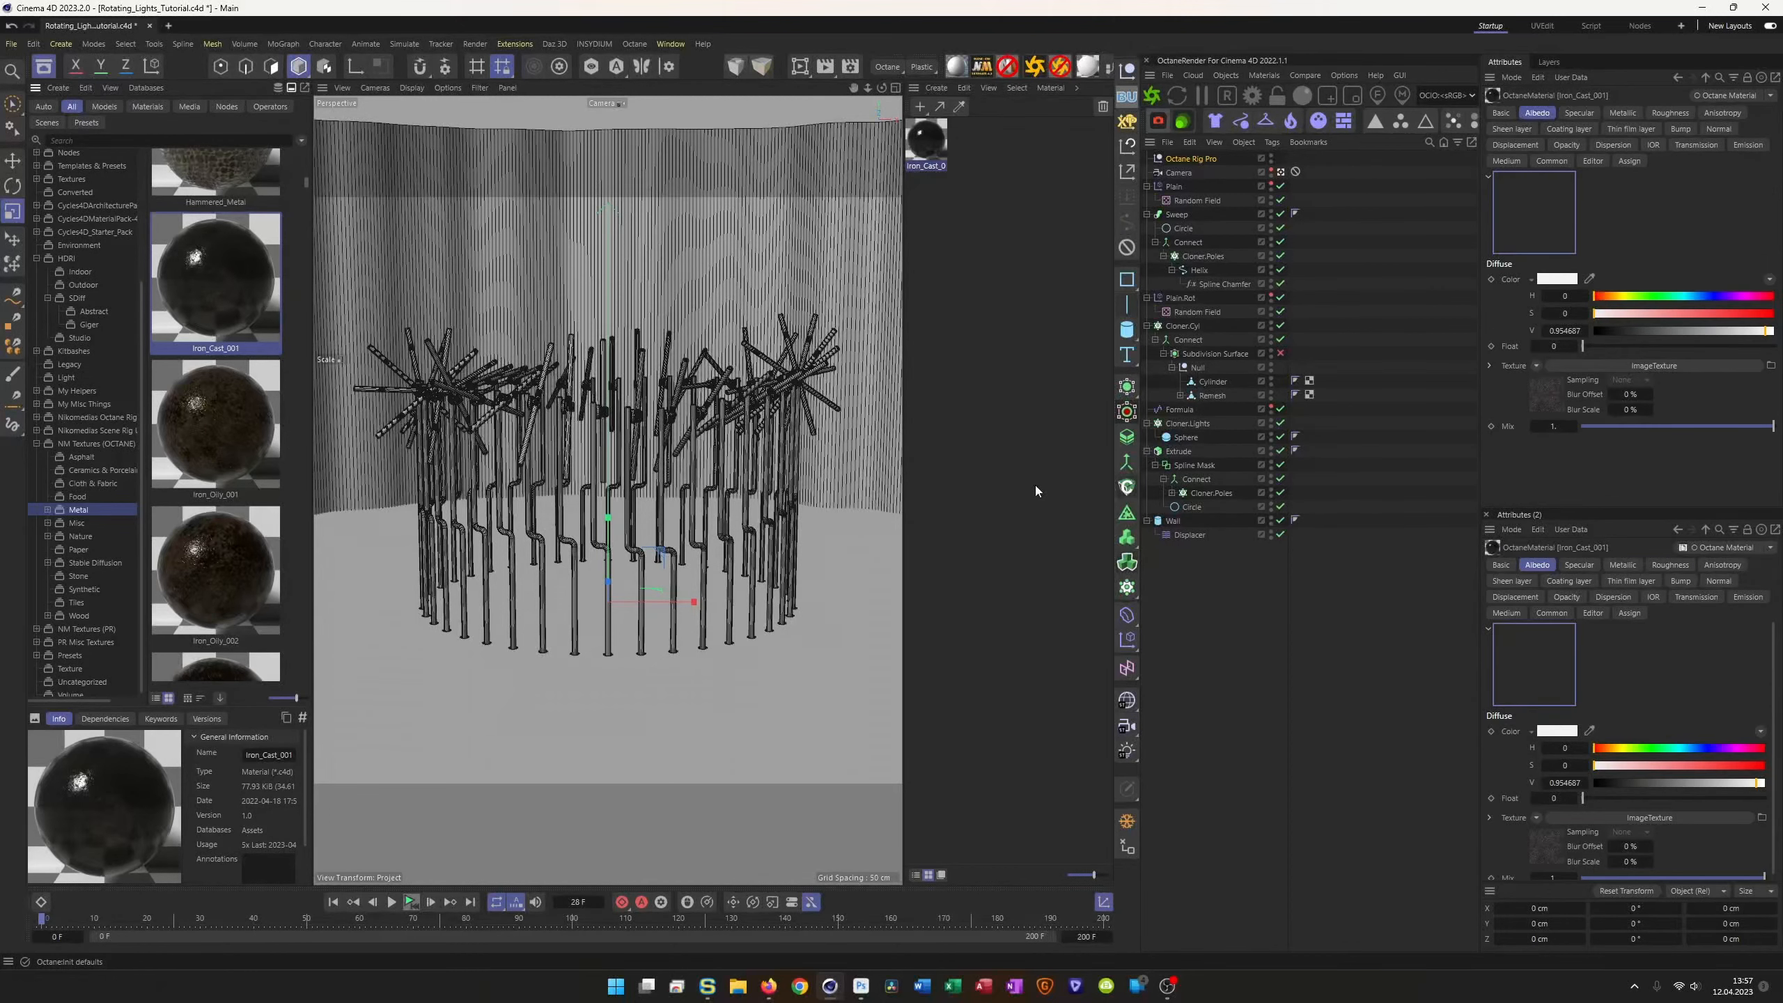
key("ctrl+s")
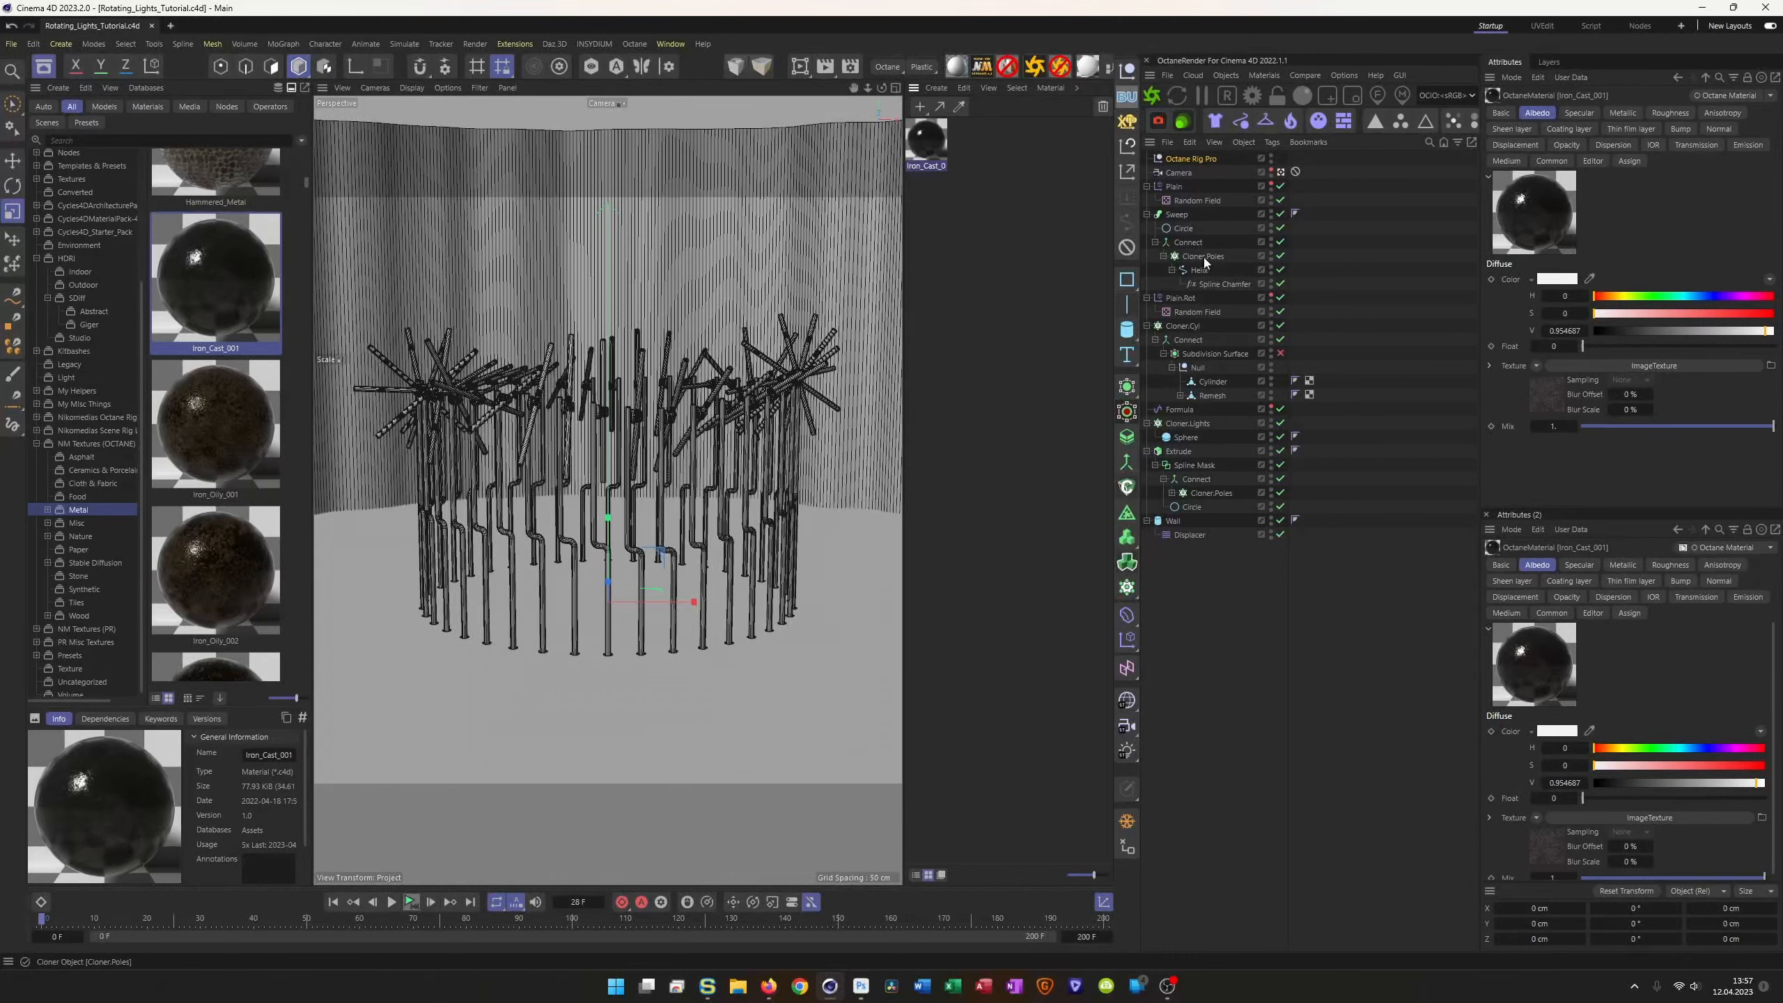
Step: Apply the Iron_Cast_001 material to the Sweep object and set its projection to Cubic
left_click_drag(928, 138, 1087, 359)
left_click_drag(1192, 267, 1180, 215)
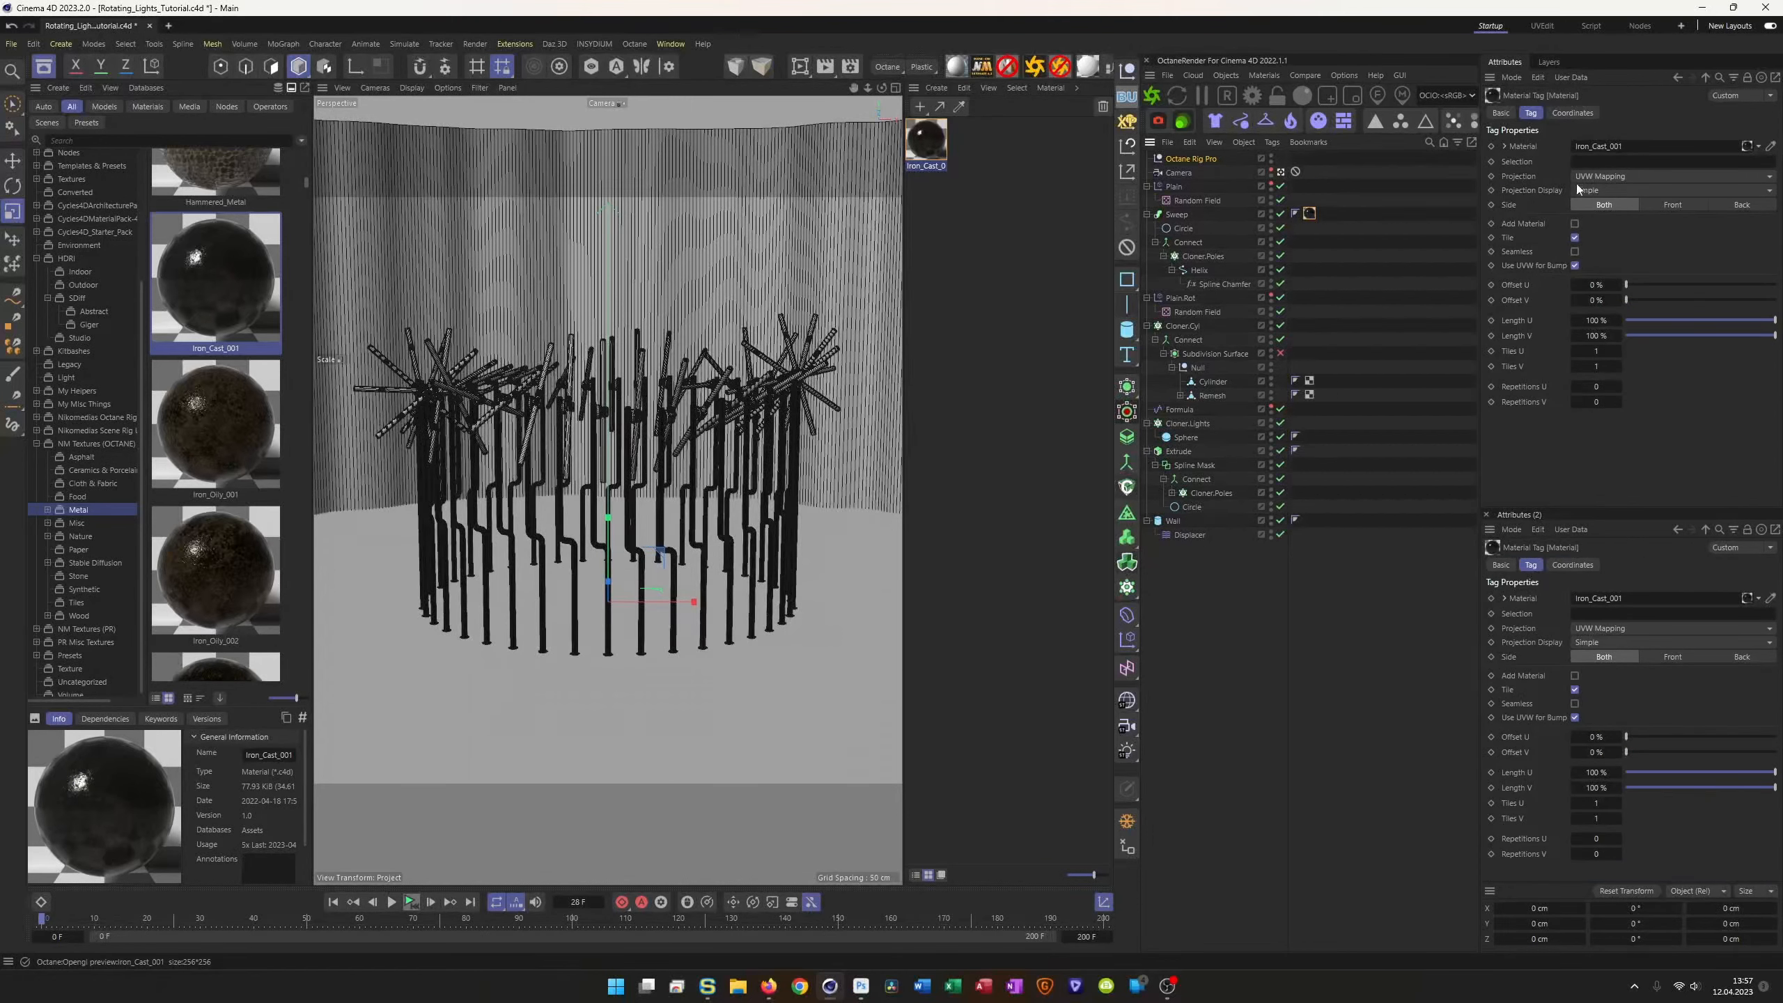
left_click(1603, 175)
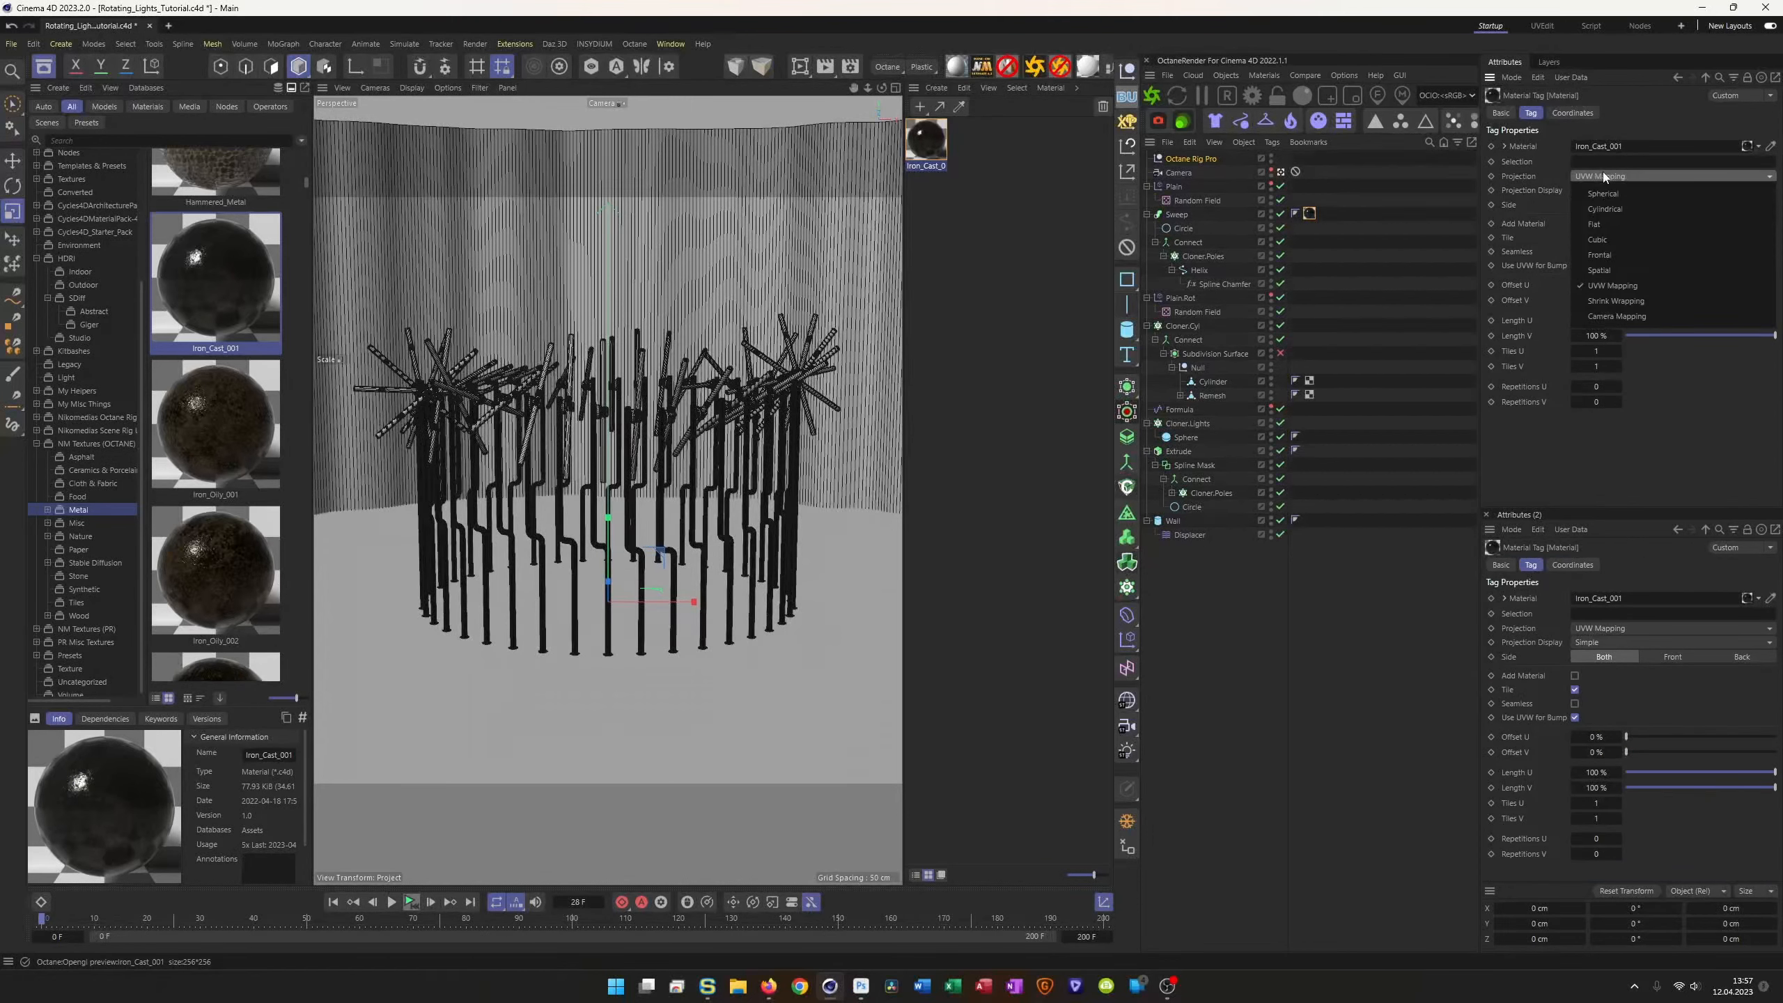
left_click(1610, 237)
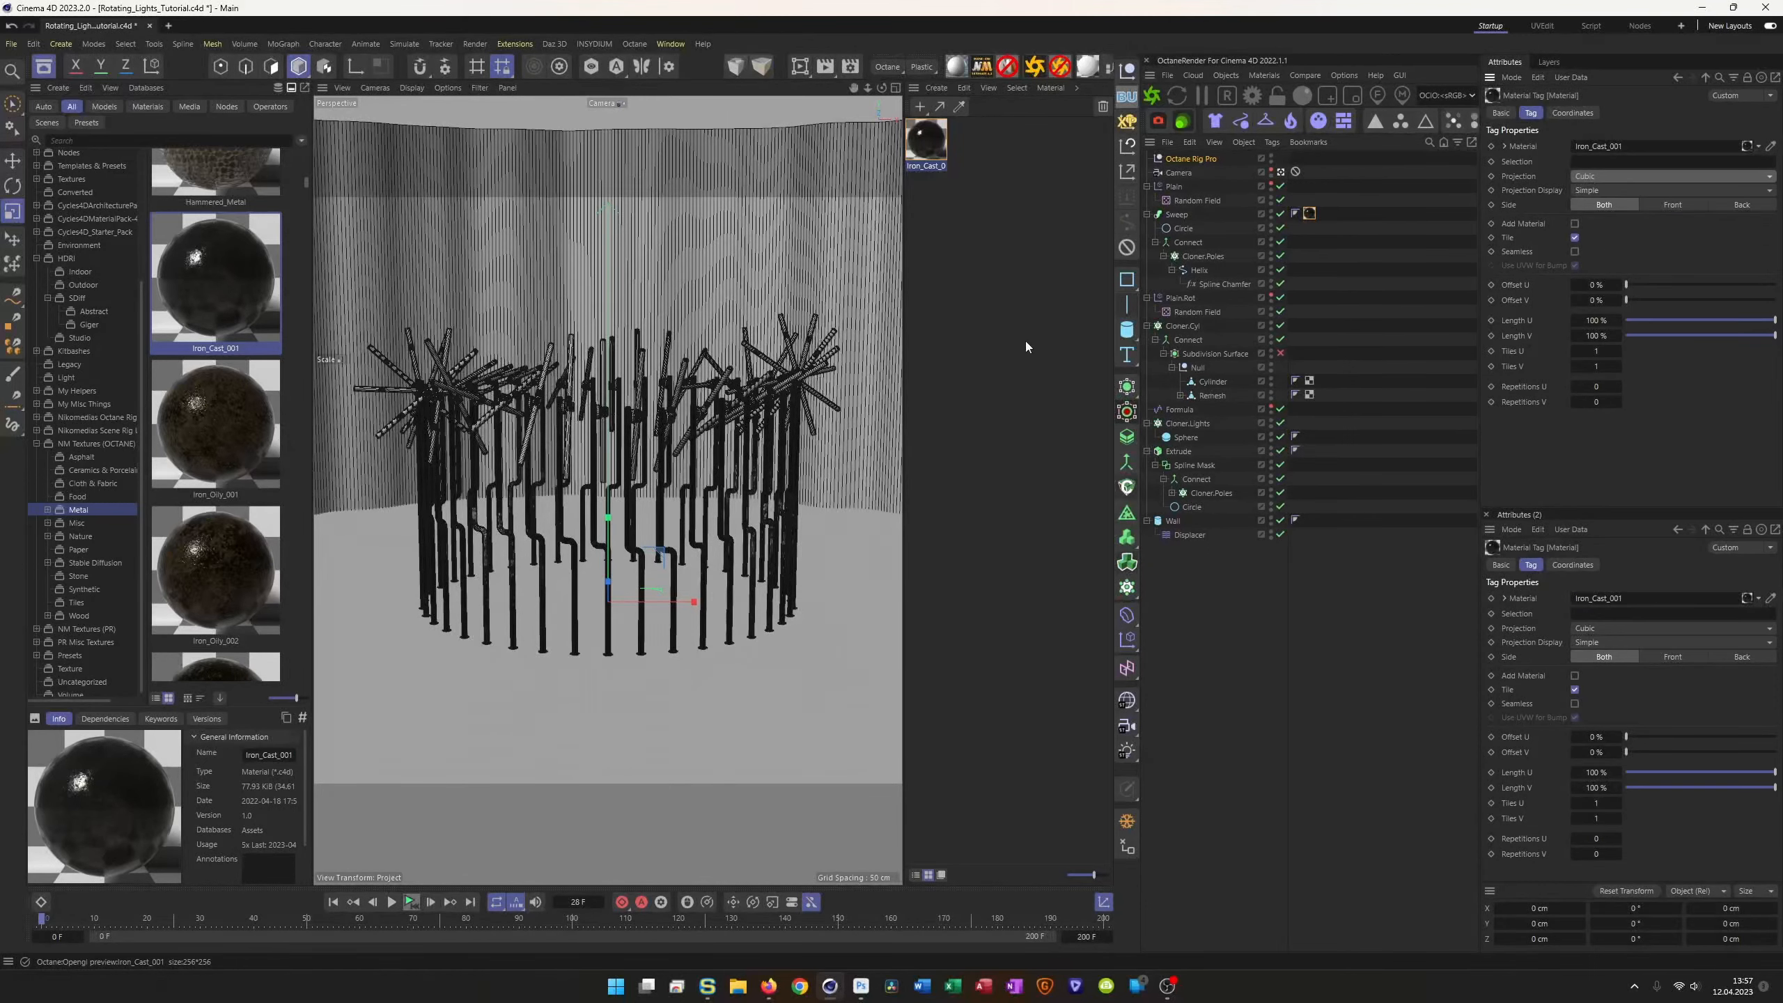
Step: Start the Live Viewer, leave the scene camera and examine the poles' iron material up close from a free view
left_click(1154, 94)
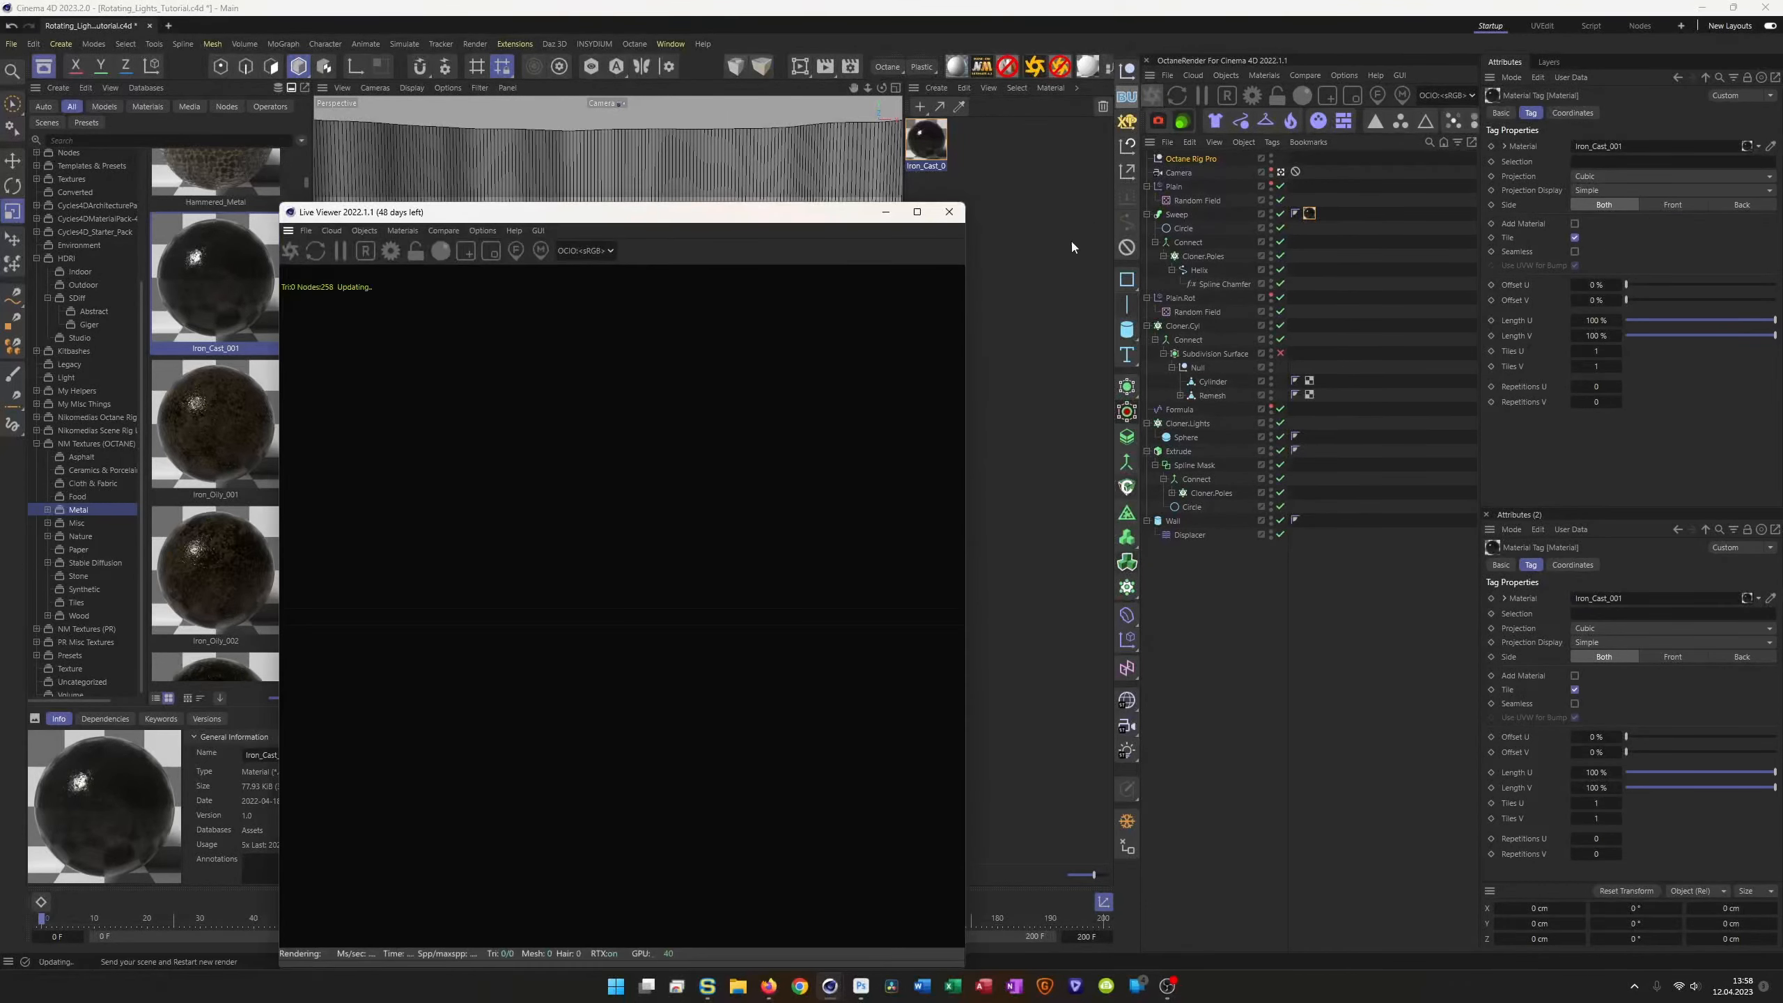
left_click_drag(759, 220, 851, 162)
left_click(1280, 173)
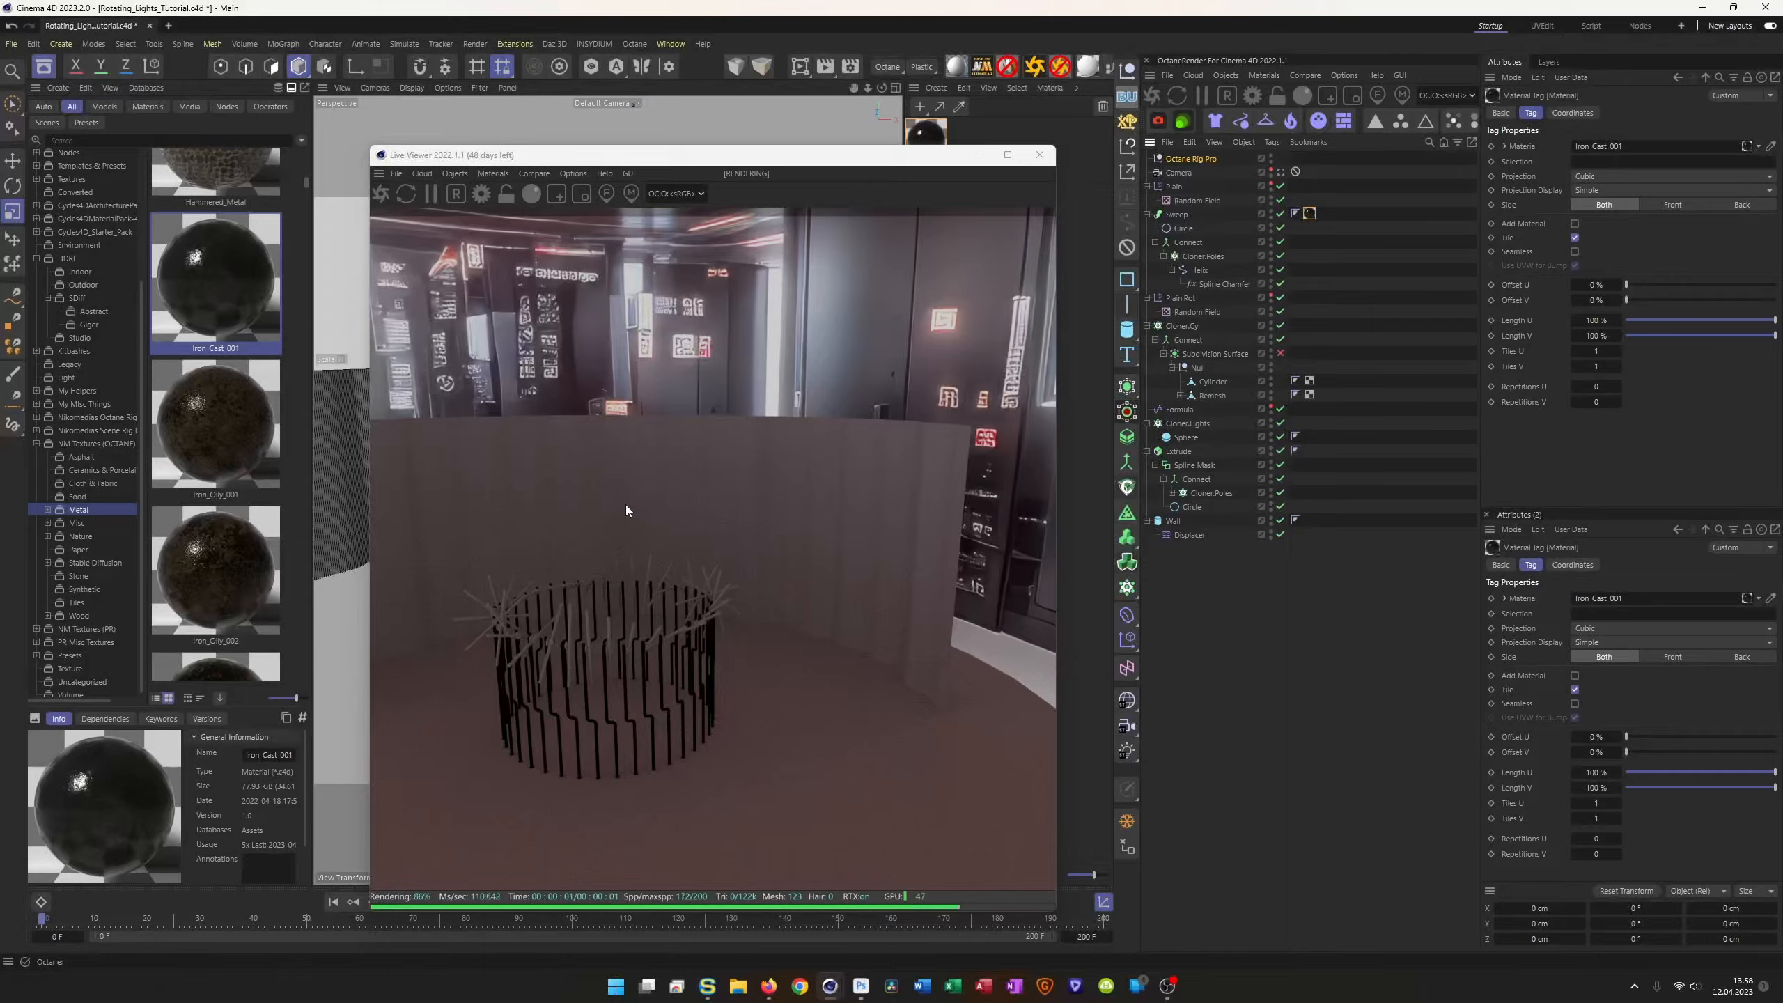
left_click_drag(564, 460, 14, 415)
left_click_drag(492, 421, 570, 432)
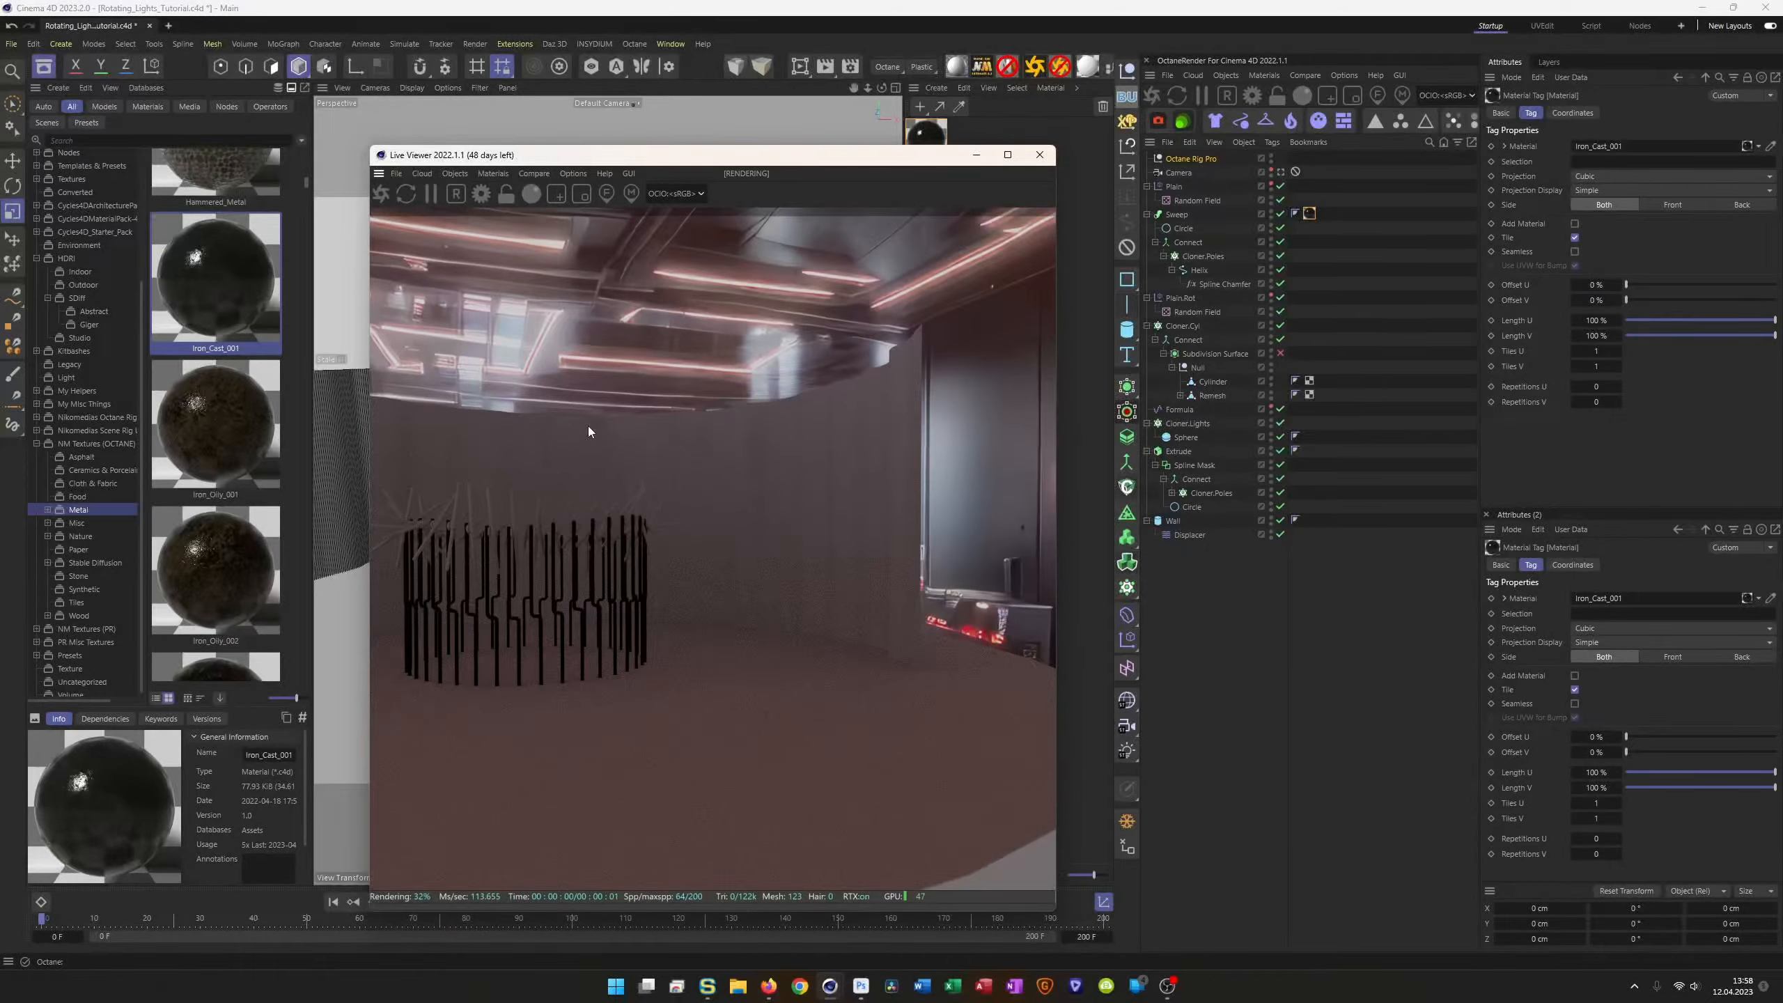
scroll(530, 582, "up", 10)
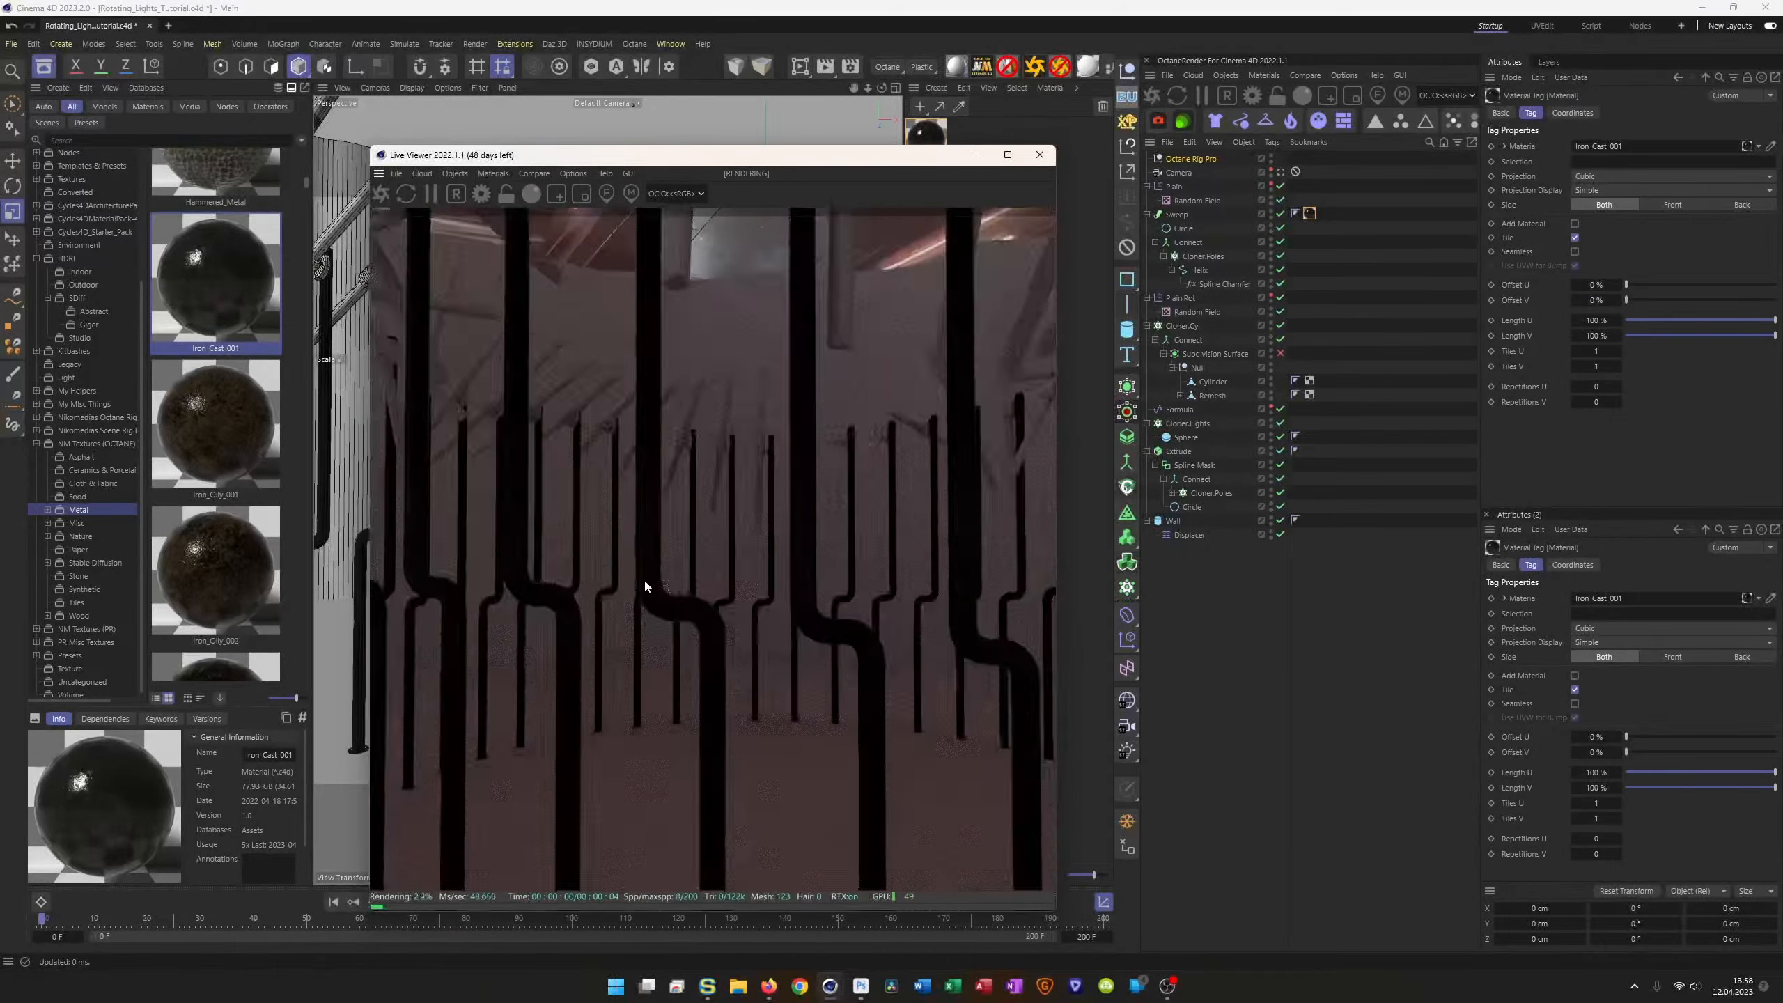
mouse_move(797, 510)
left_mouse_down()
mouse_move(798, 488)
mouse_move(822, 562)
mouse_move(876, 533)
mouse_move(800, 482)
left_mouse_up()
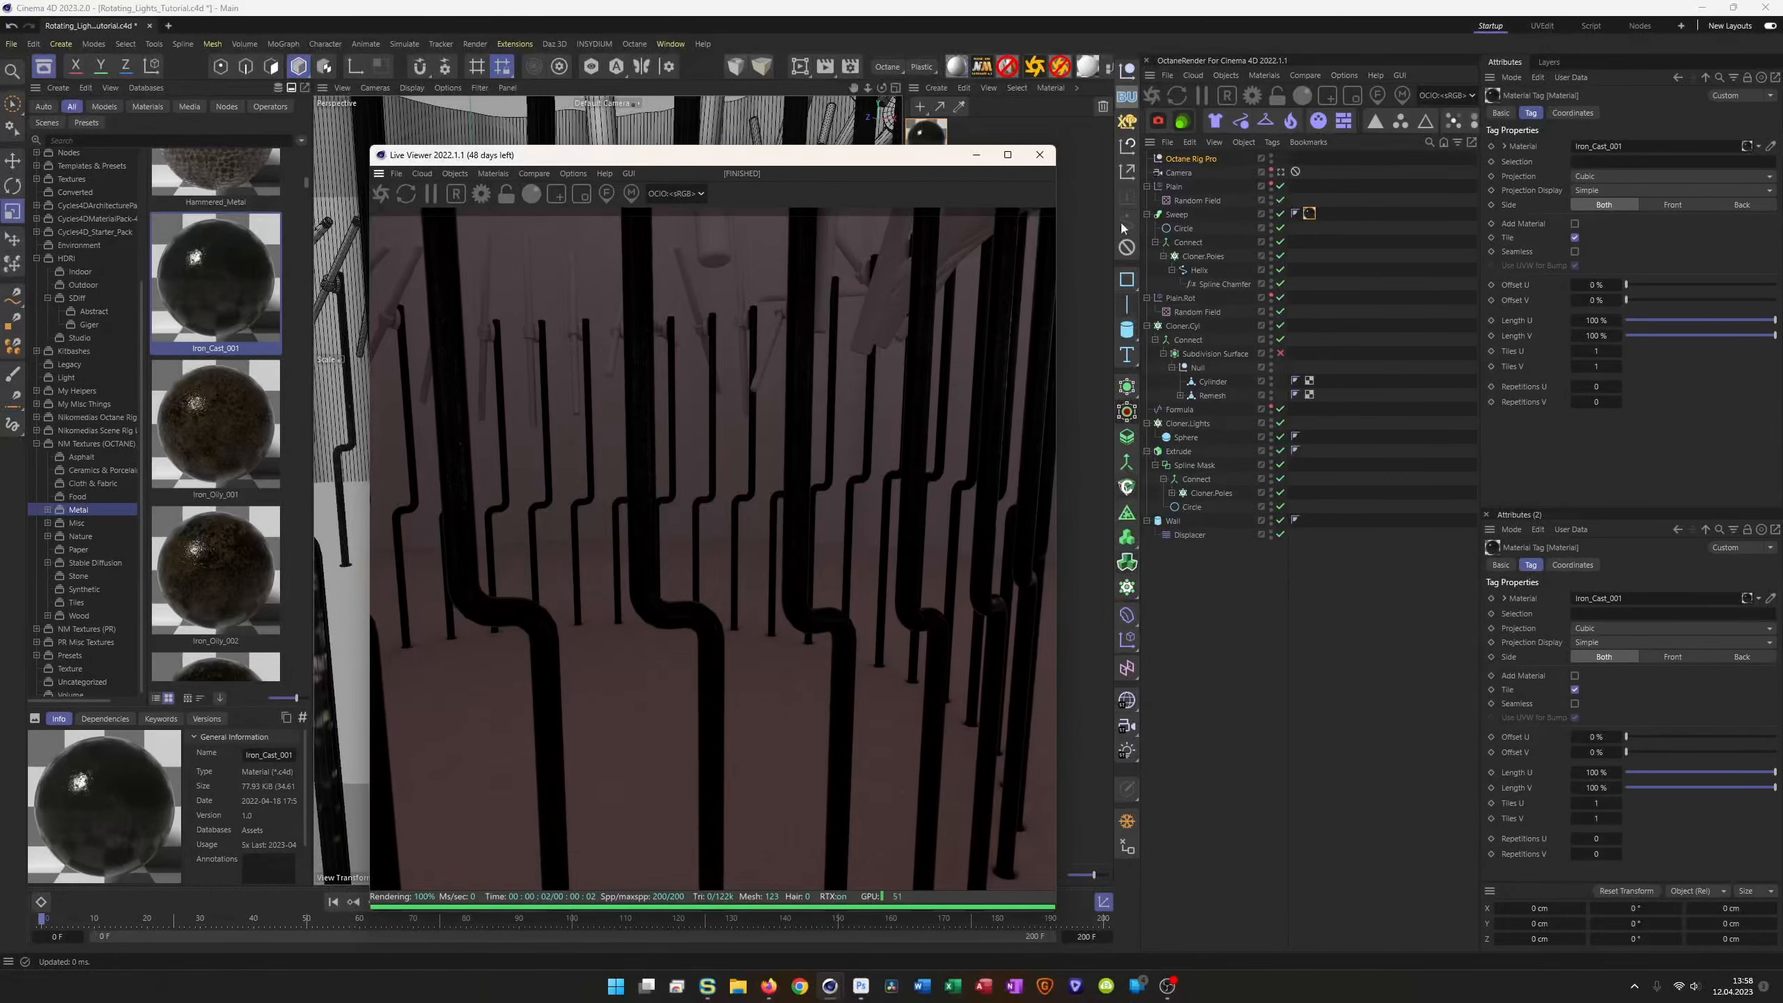
Step: Switch the Live Viewer's colour space to LDR/sRGB for comparison and back to OCIO sRGB
left_click(700, 193)
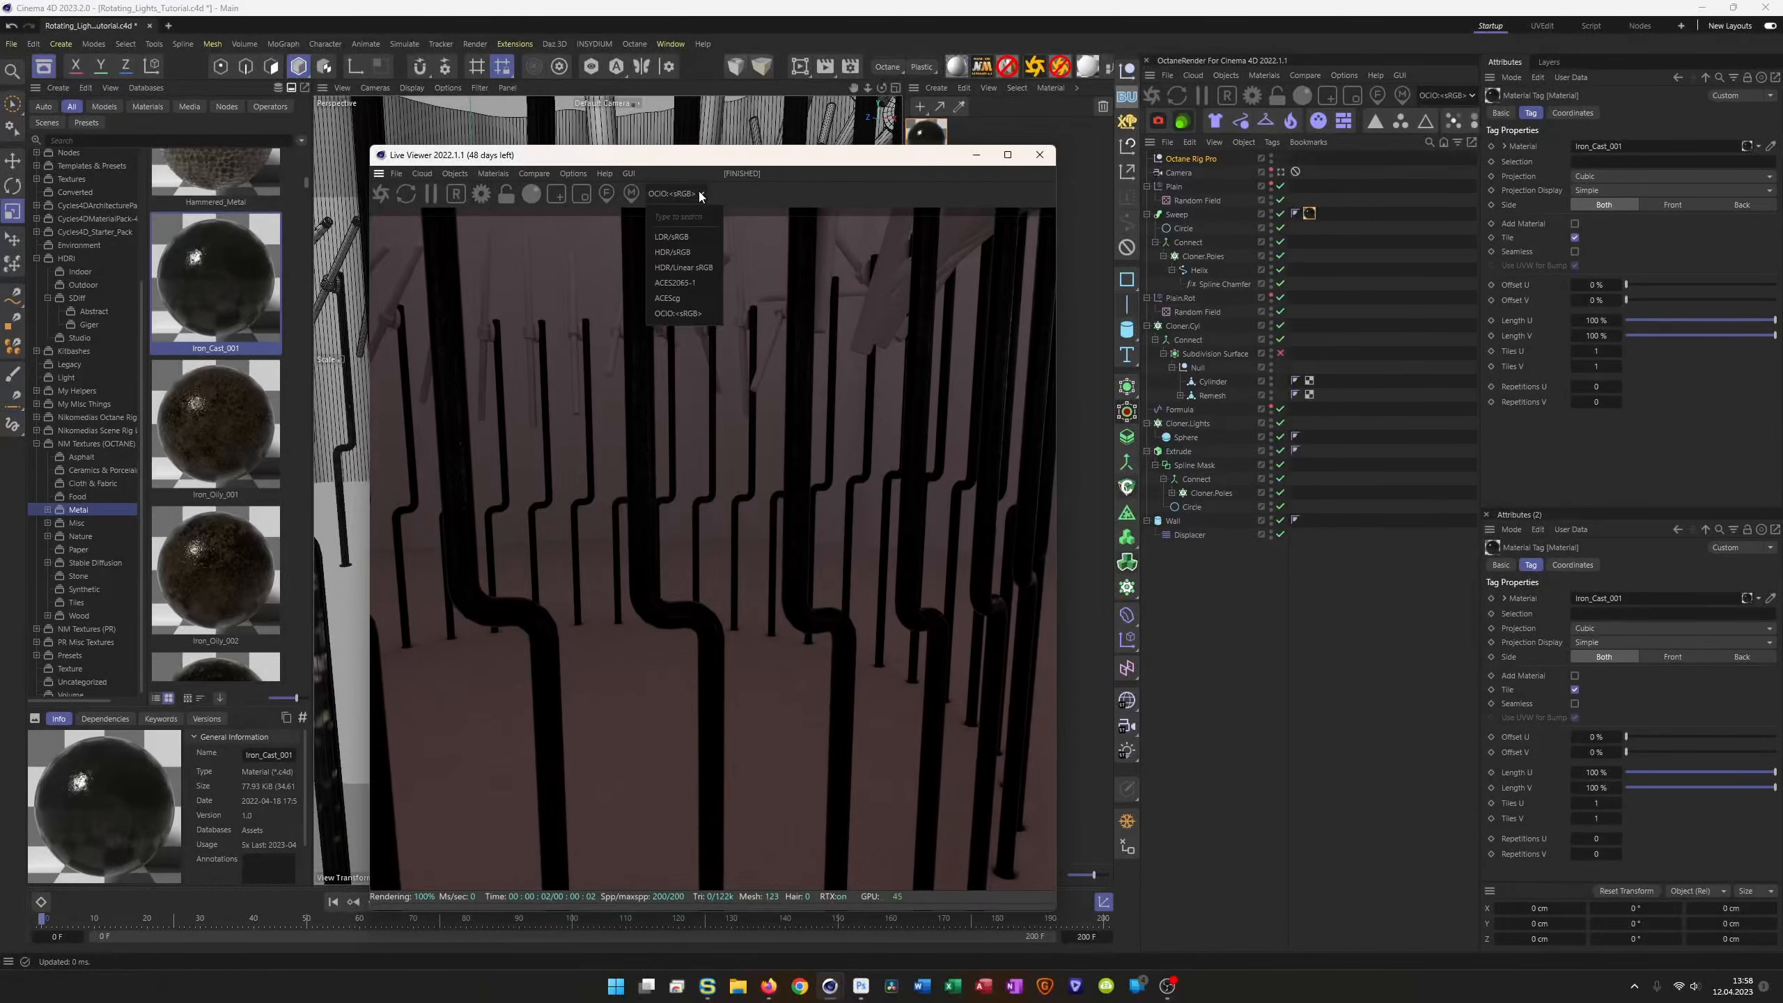
left_click(684, 237)
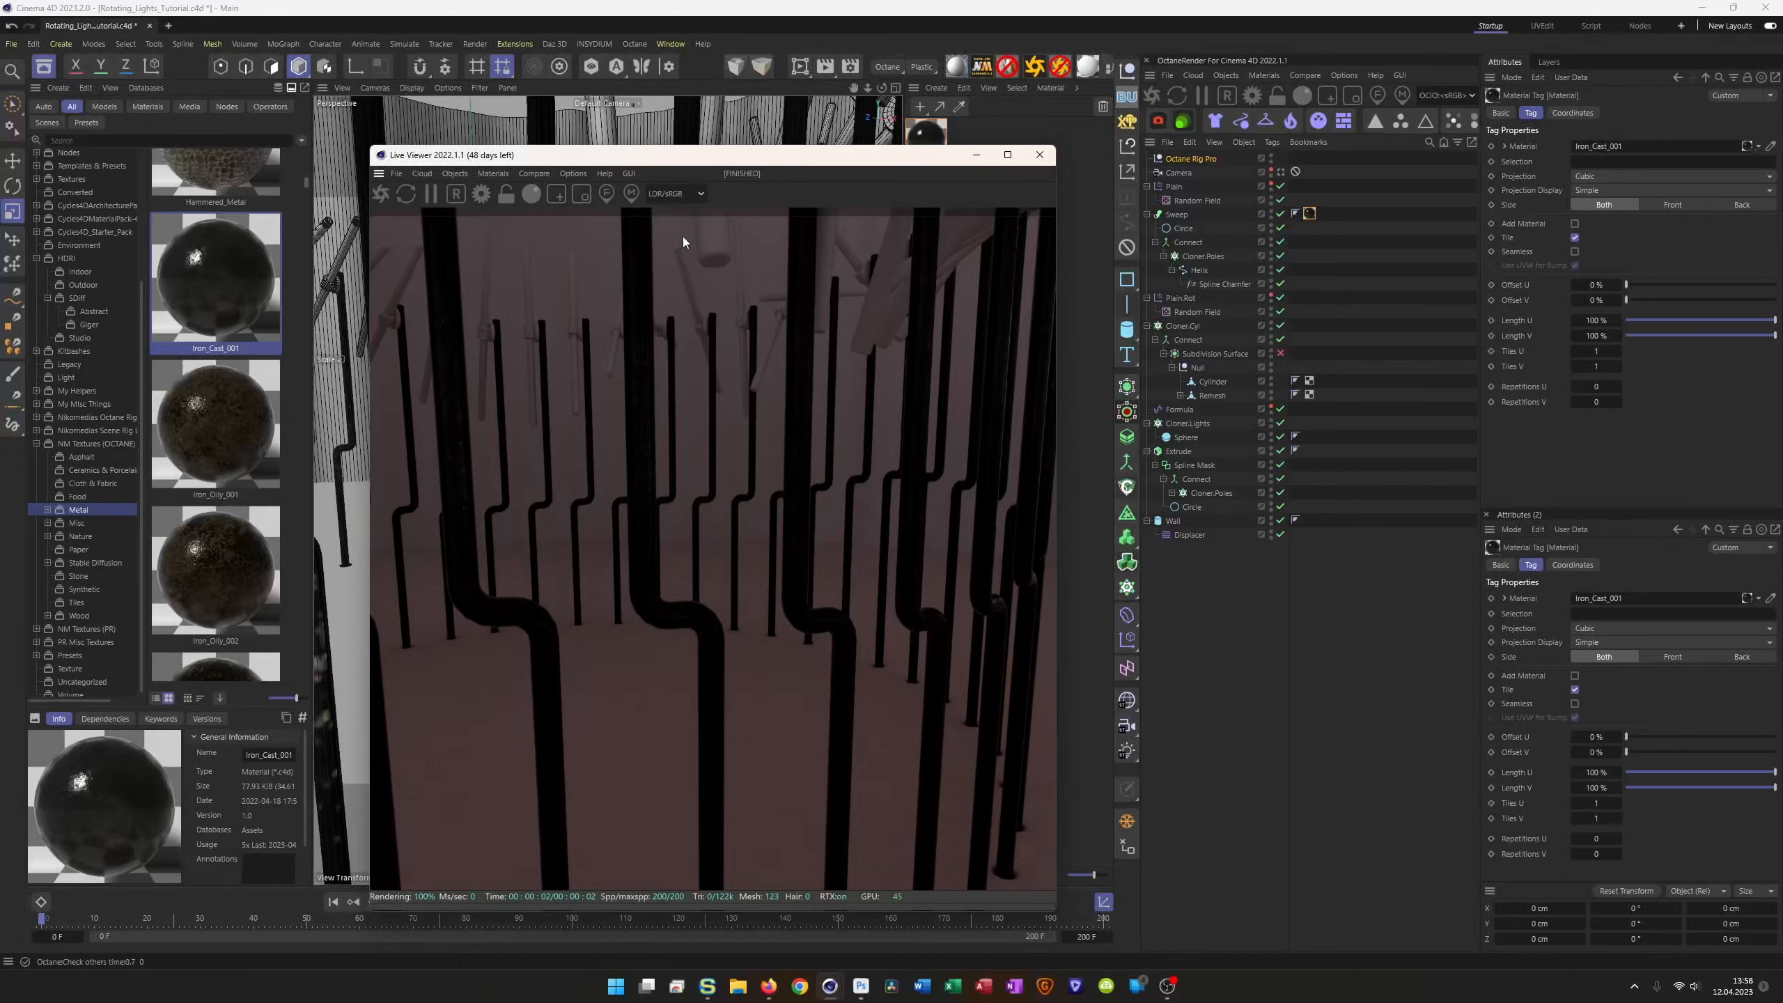
left_click(668, 201)
left_click(677, 310)
Step: Examine the OCIO config file setup in the colour management section of the Octane settings
left_click(1251, 93)
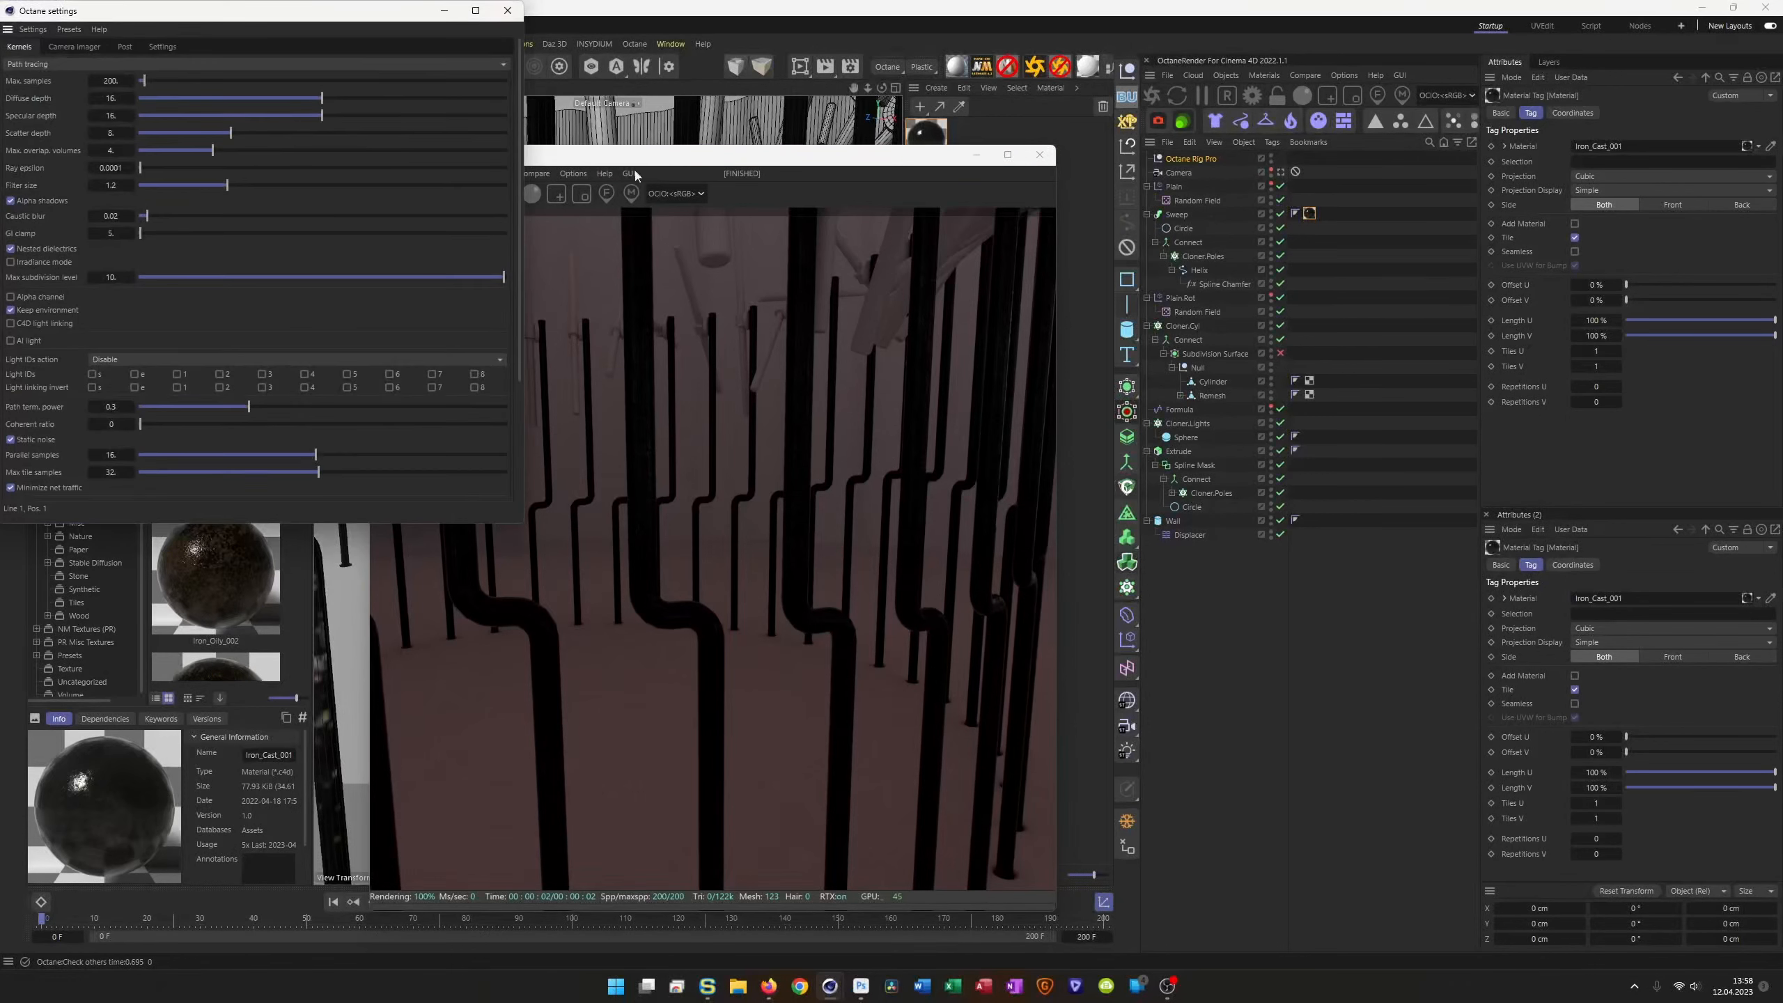
left_click(163, 48)
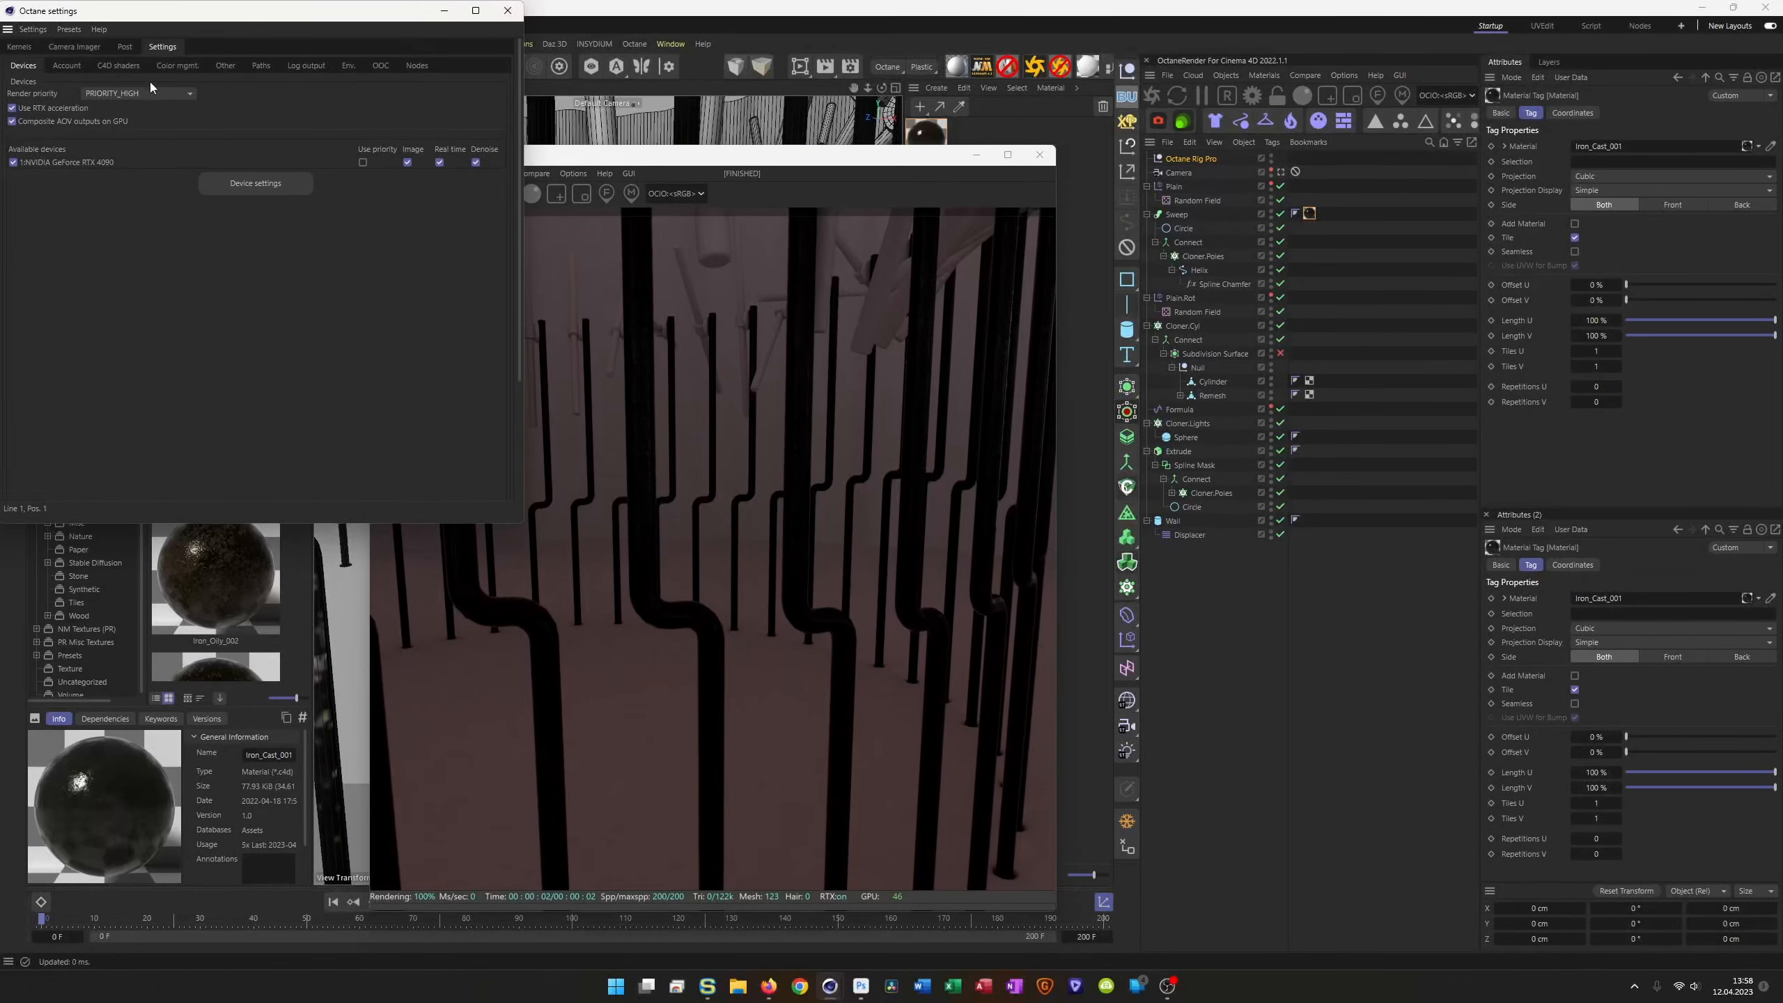
left_click(181, 66)
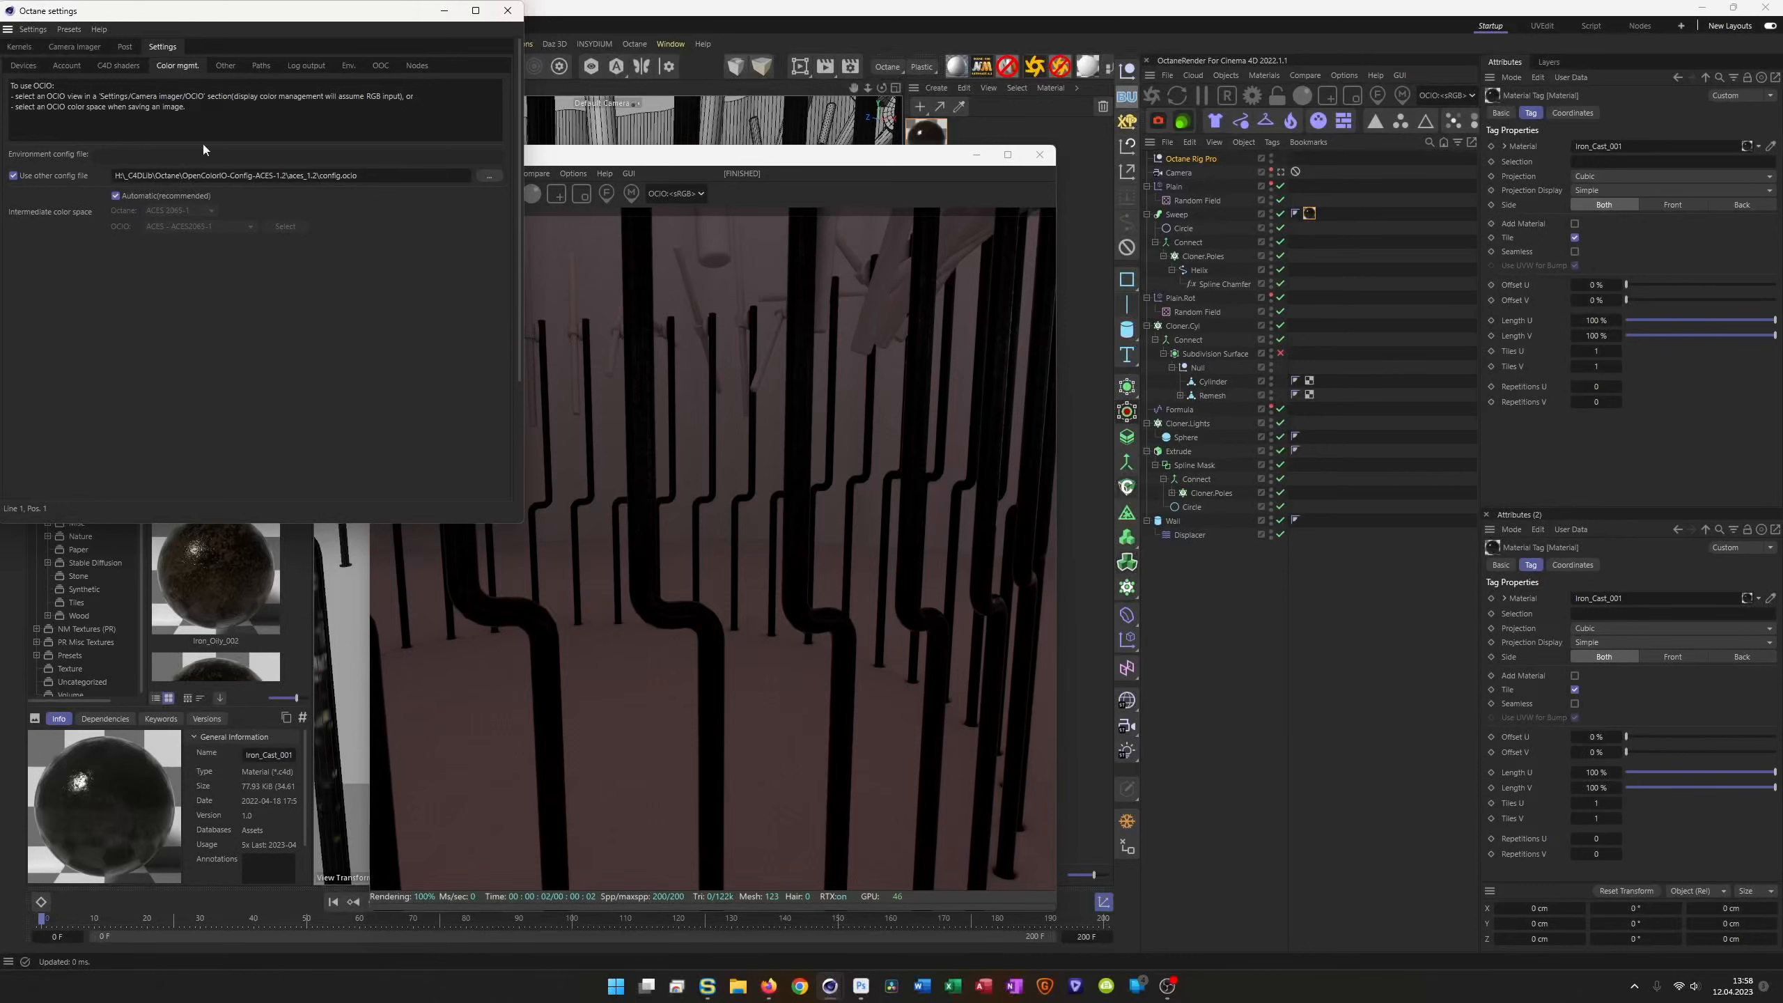
left_click(507, 11)
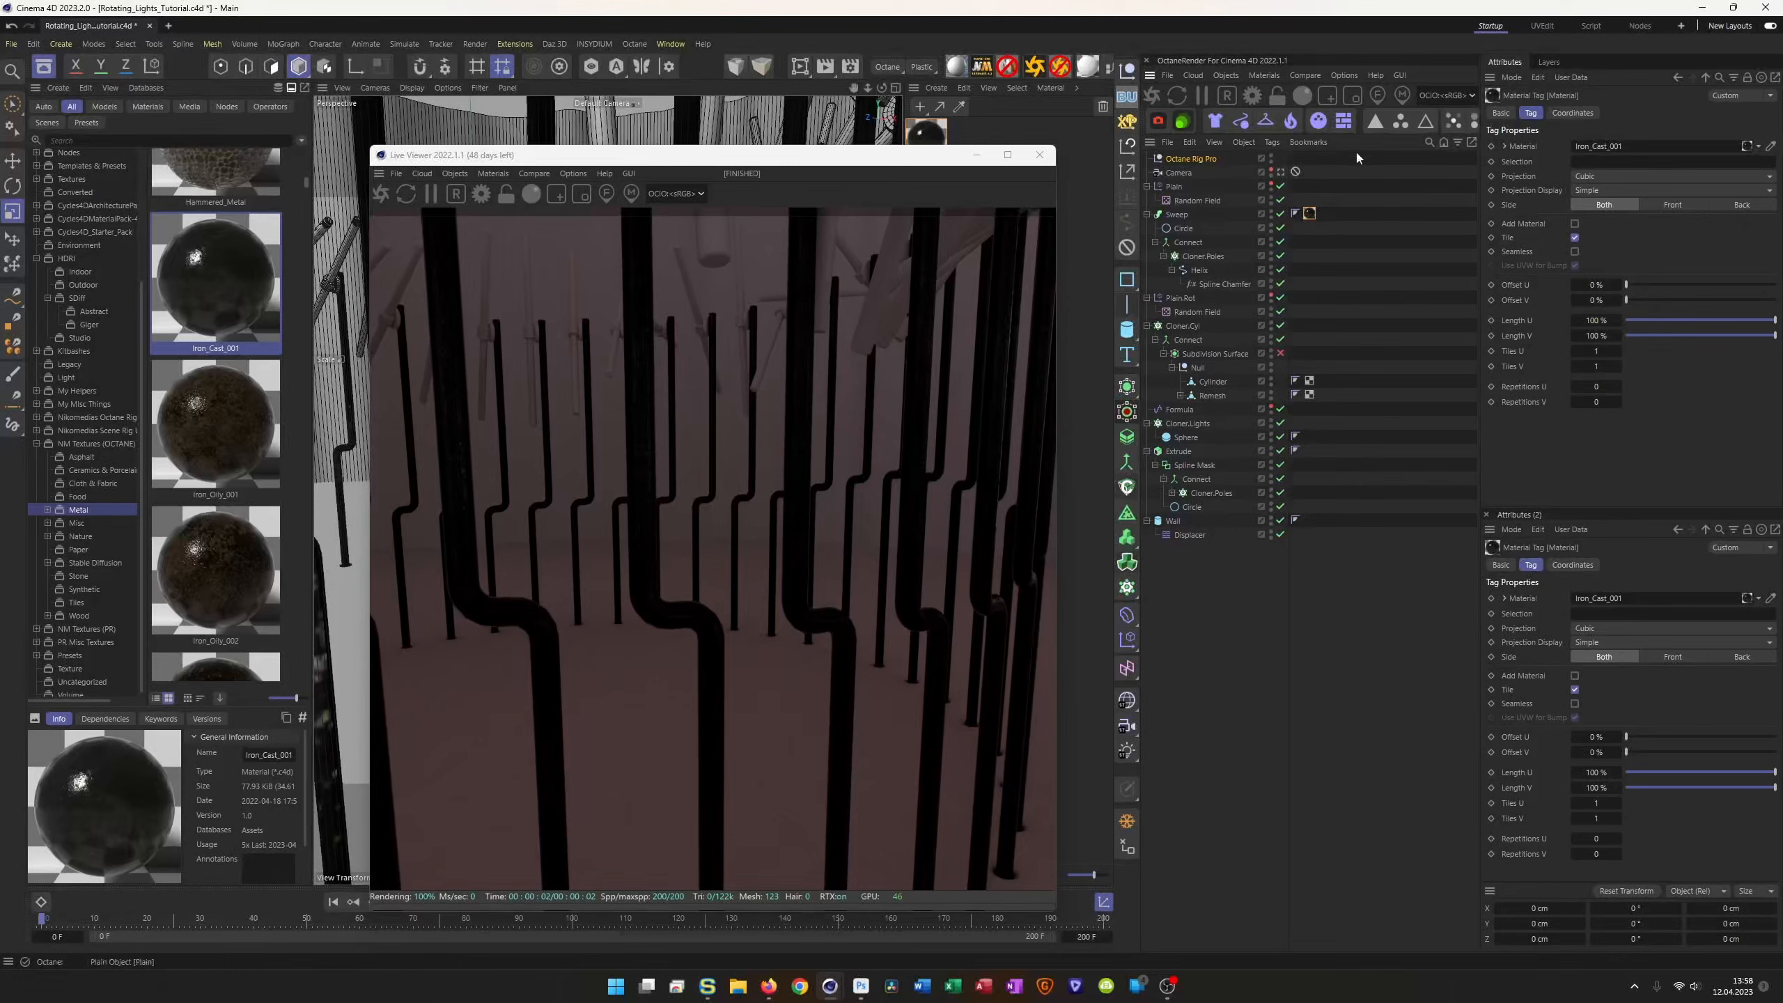
Step: Set the HDRI intensity of Octane Rig Pro to 3 and save the project
left_click(1199, 161)
left_click(1589, 298)
type("3")
key("Return")
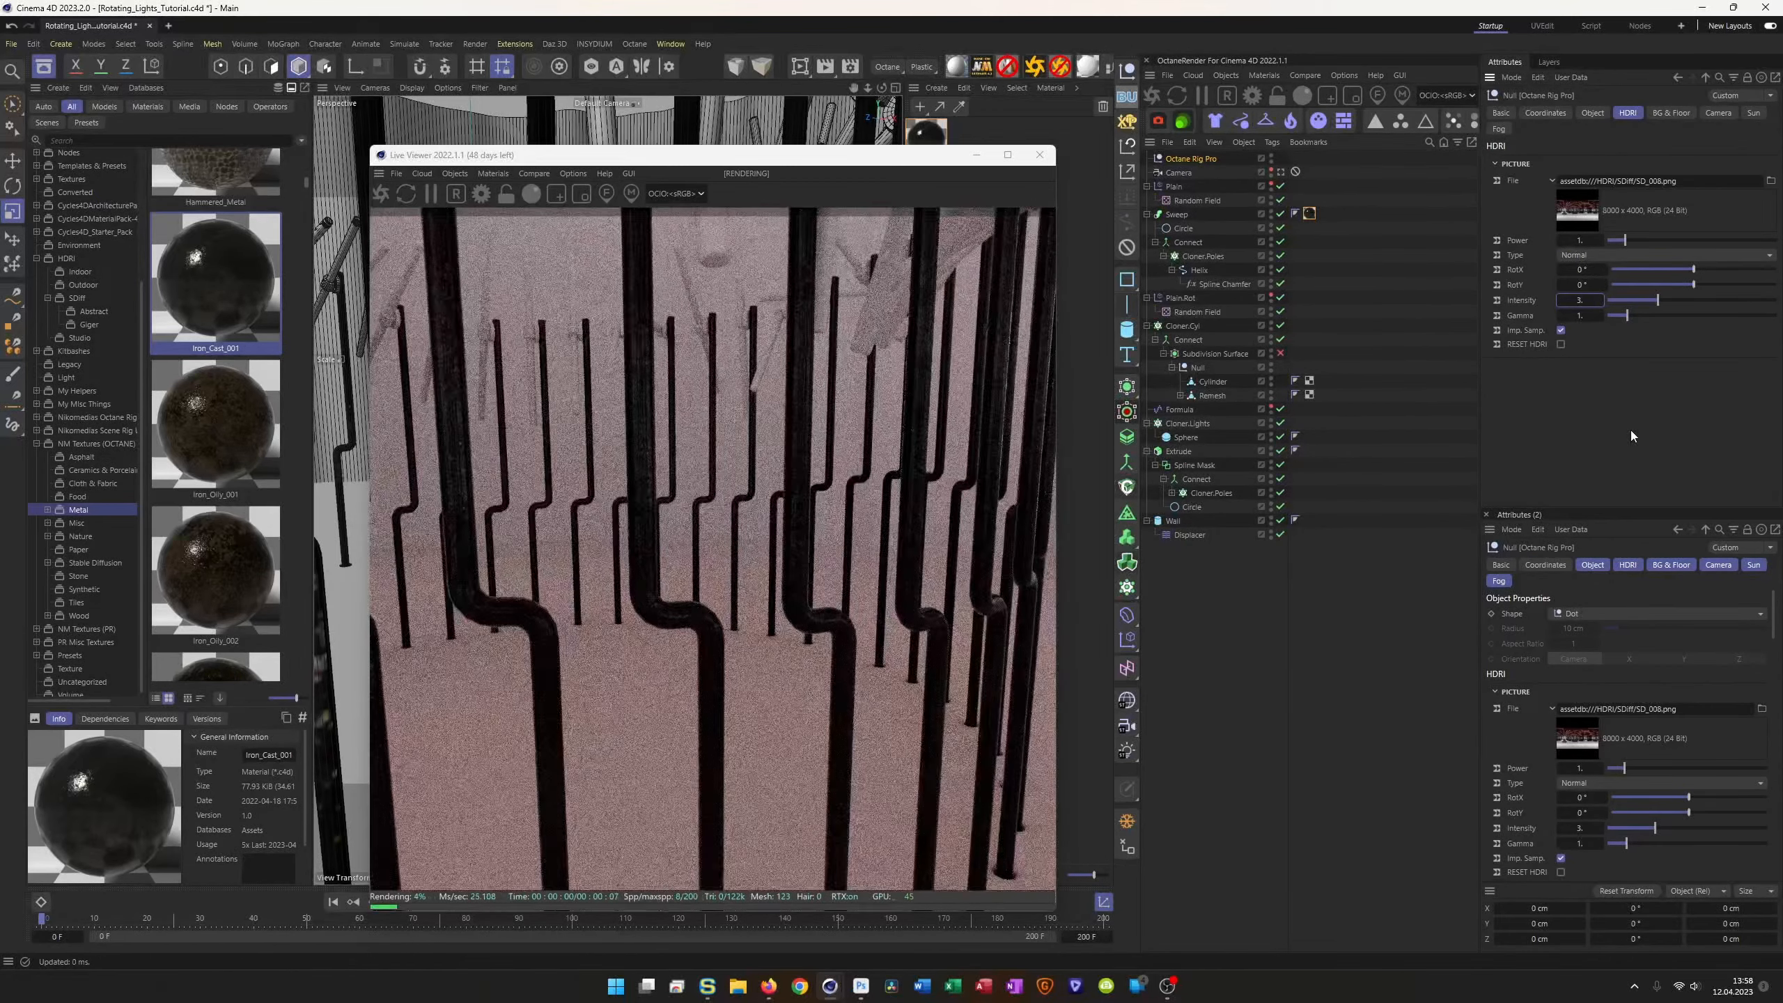
scroll(858, 616, "up", 3)
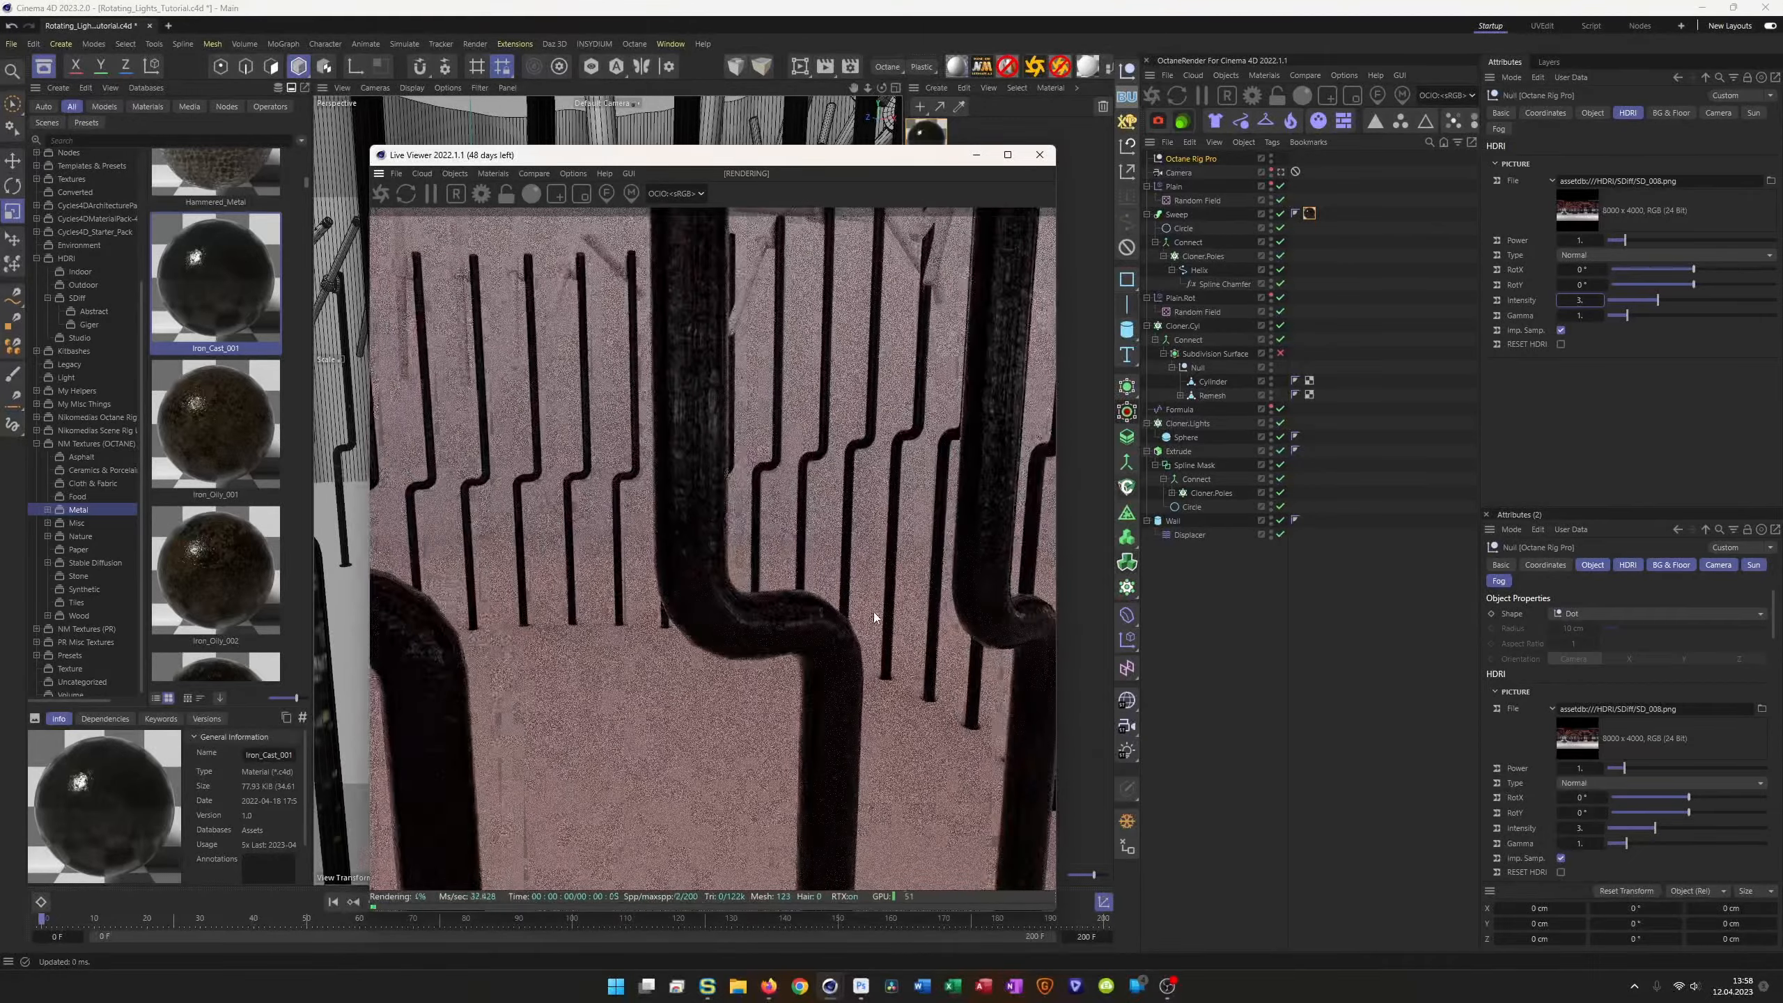
right_click_drag(702, 577, 442, 645)
left_click_drag(443, 650, 647, 671)
right_click_drag(647, 671, 597, 520)
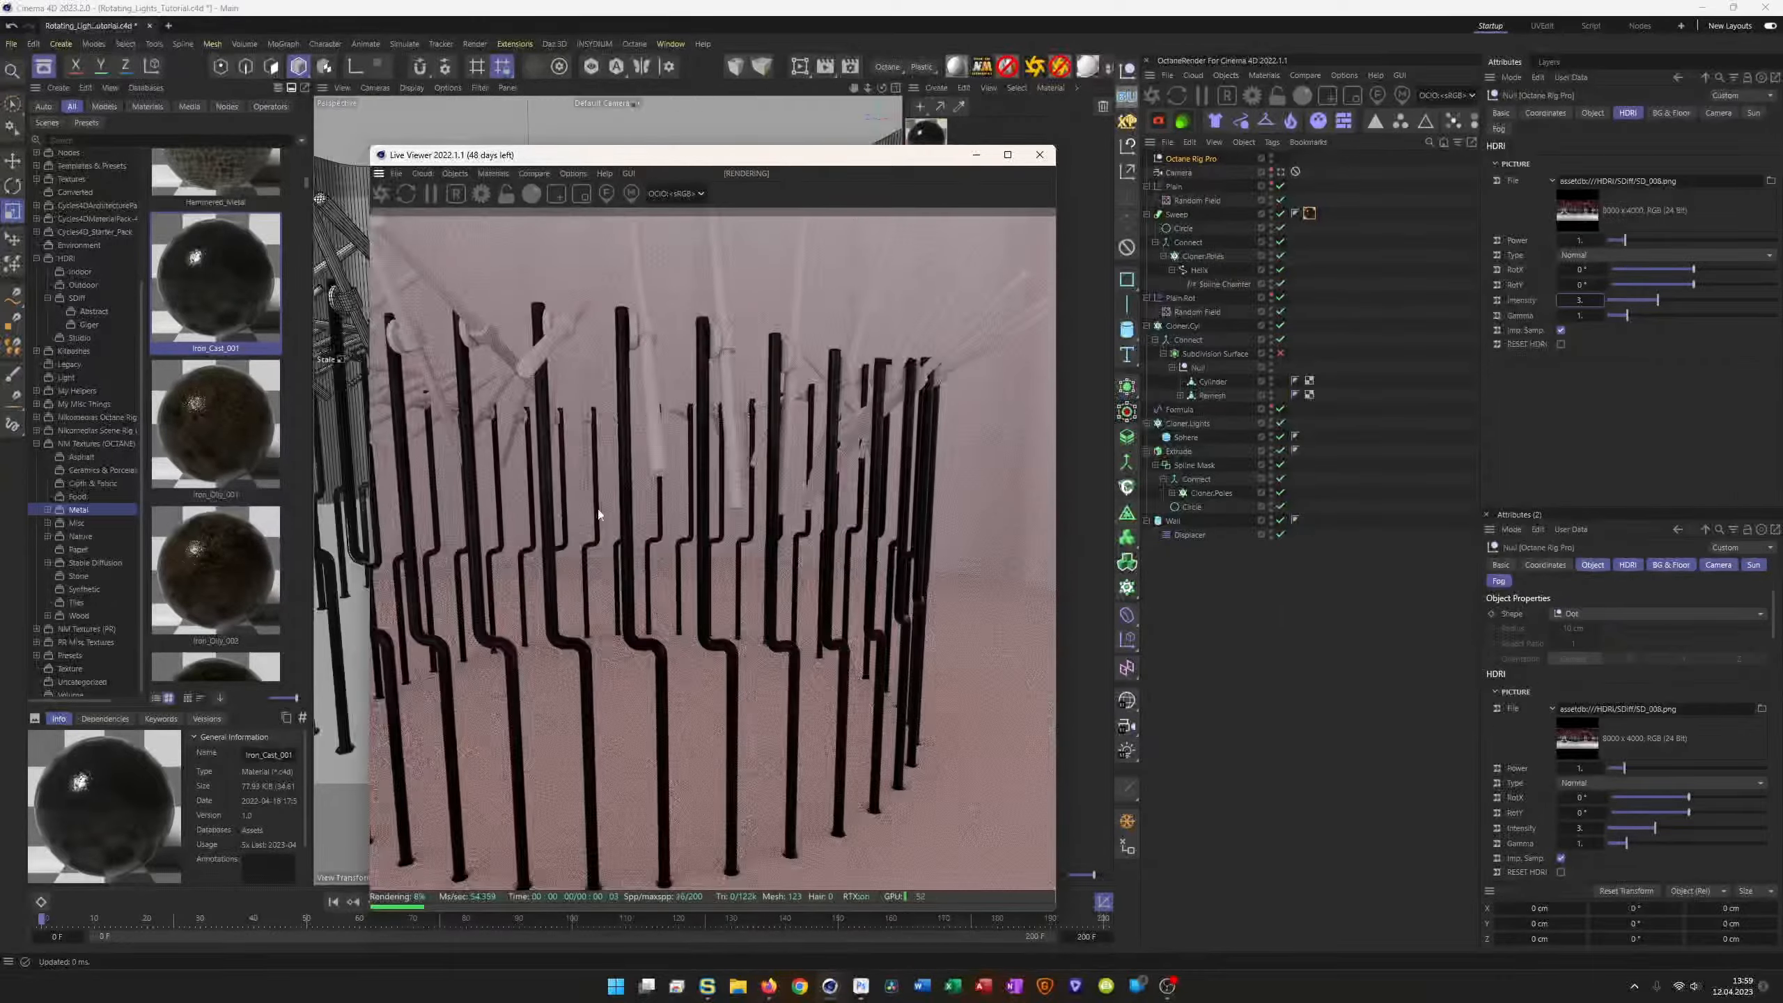
left_click_drag(647, 495, 738, 500)
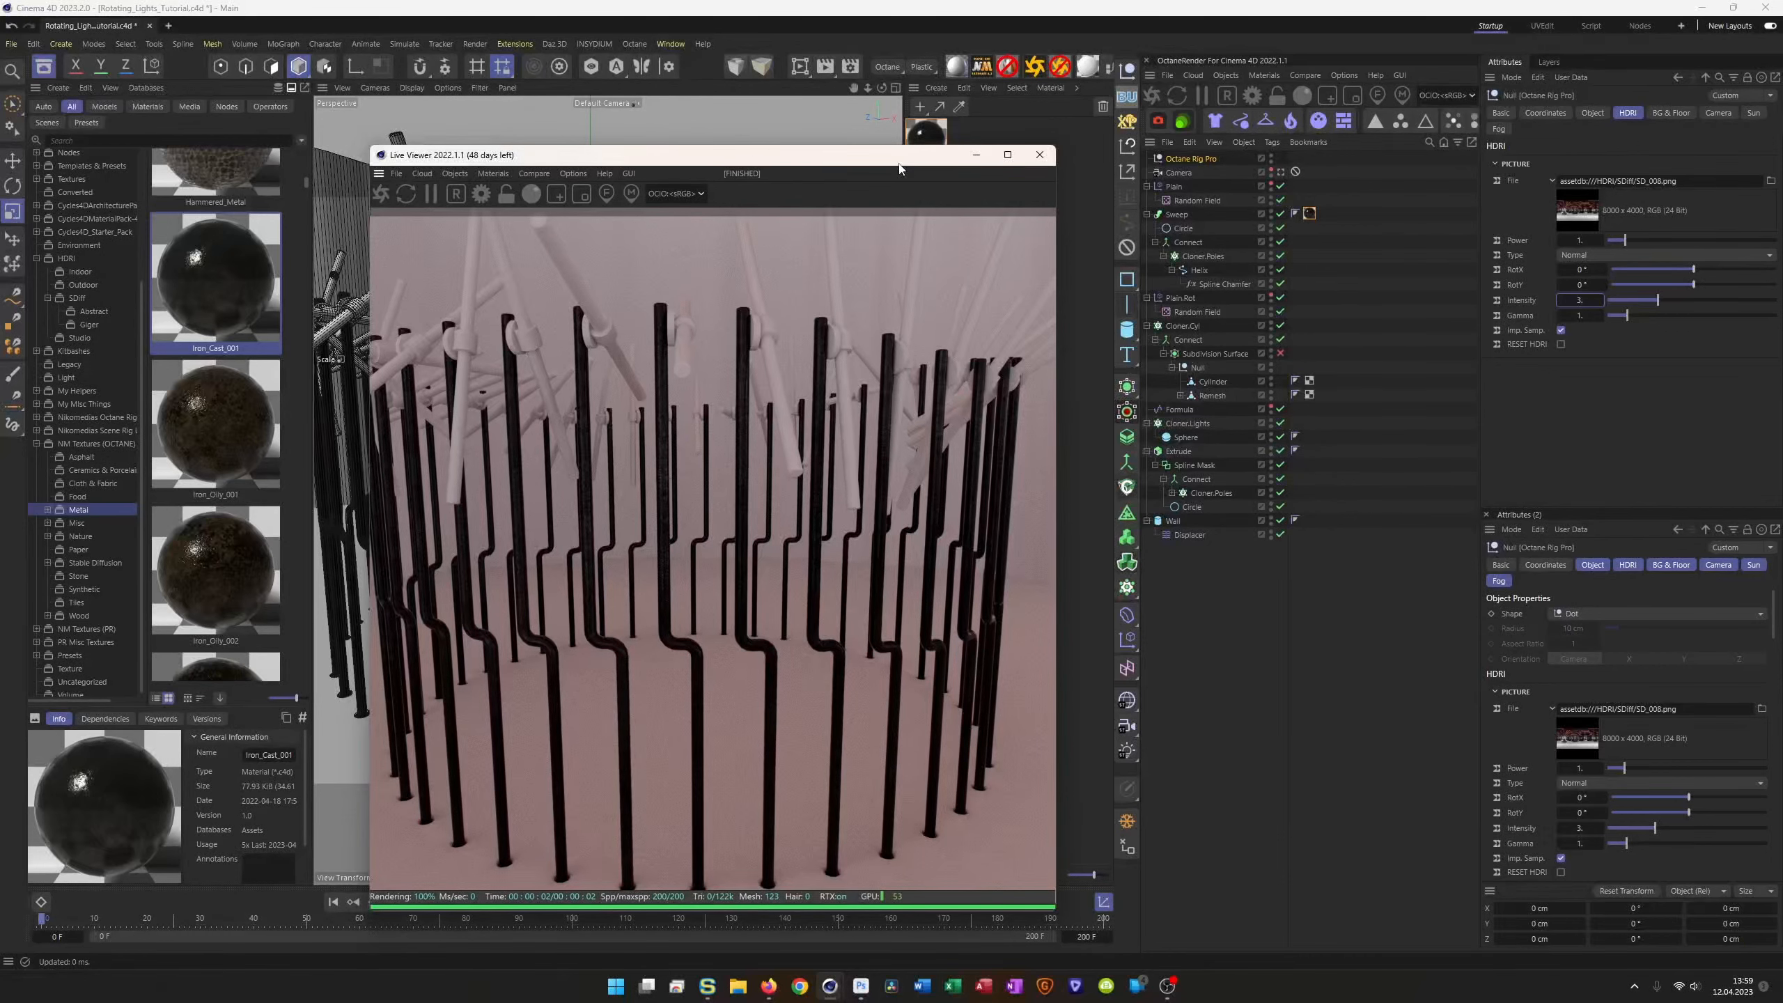
left_click_drag(899, 170, 805, 184)
key("ctrl+s")
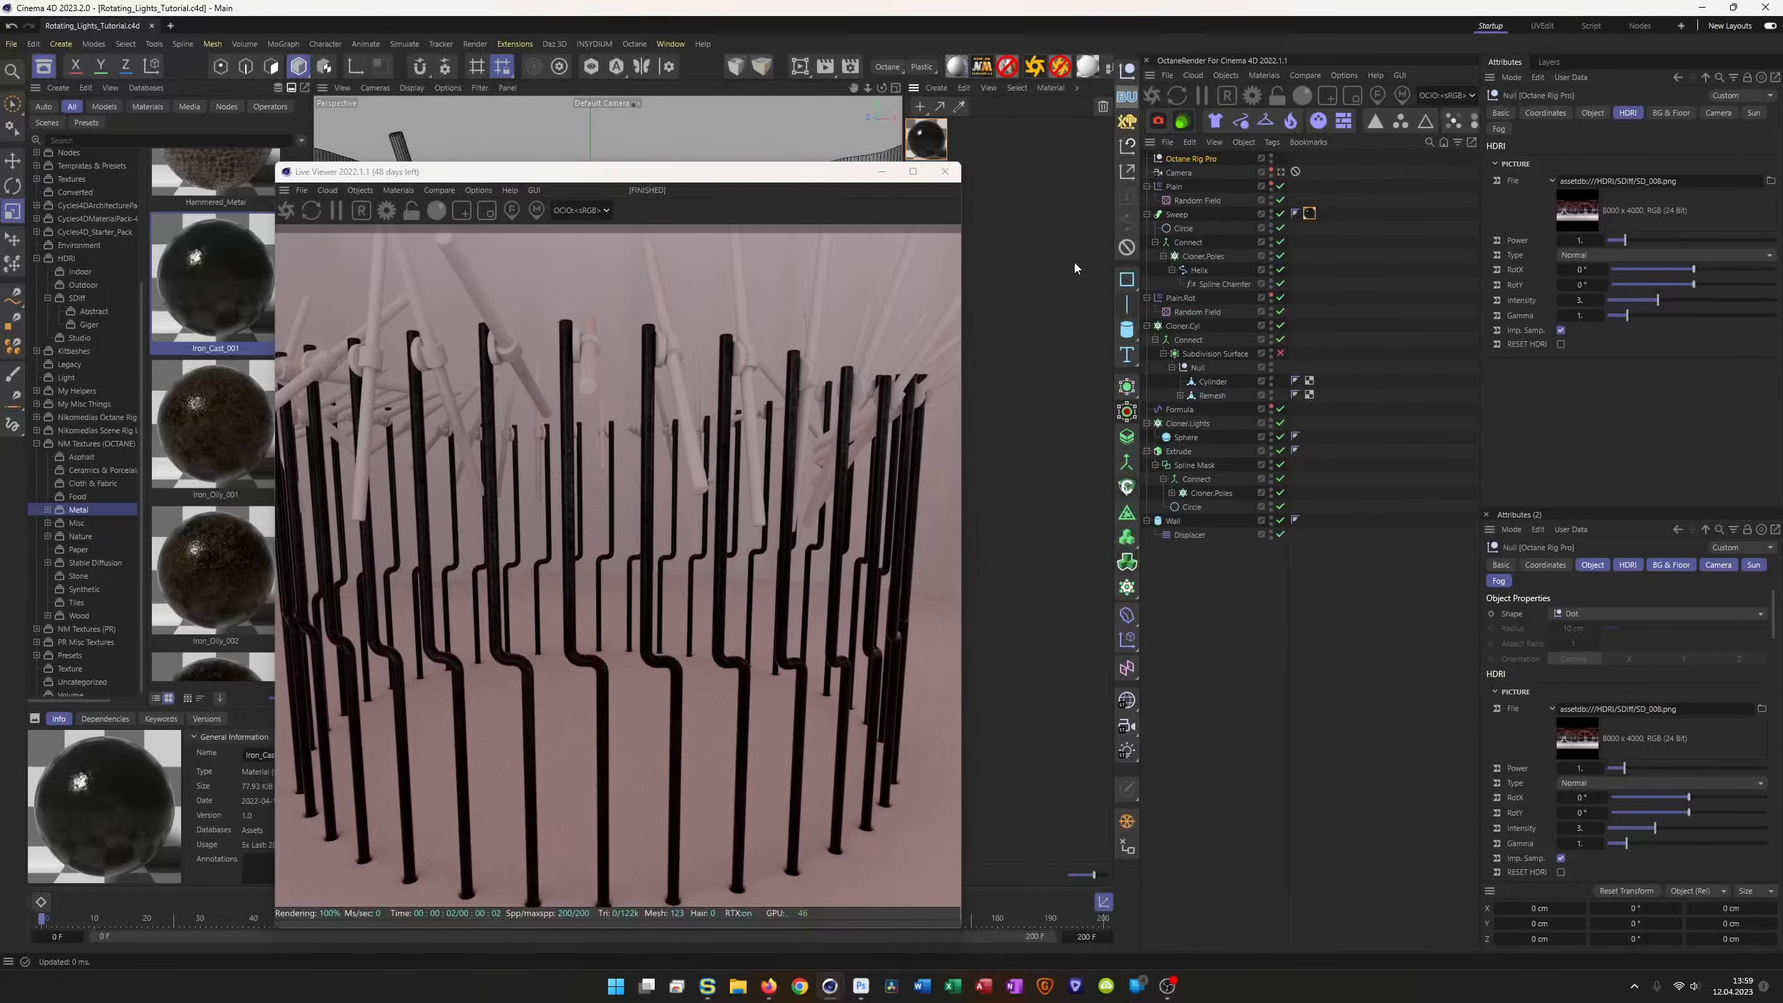
Step: Rename the Extrude object as Floor and apply the Iron_Cast_001 material to it
double_click(1183, 453)
type("Floor")
key("Return")
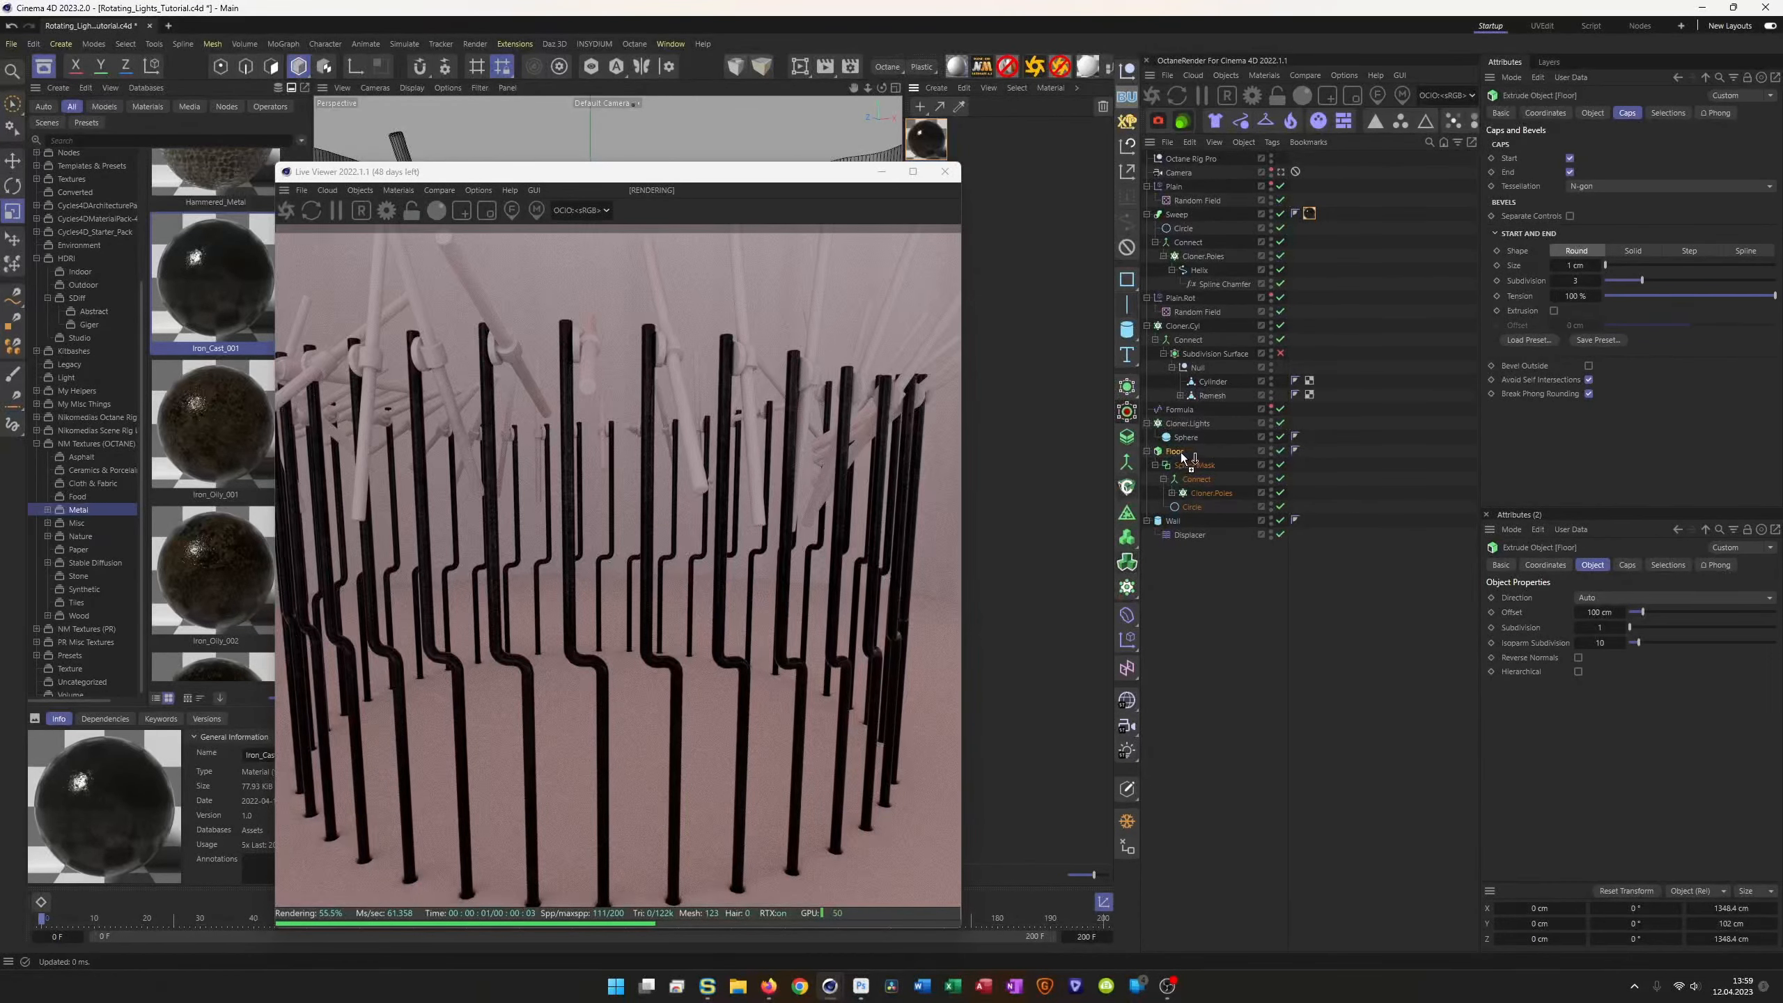
left_click_drag(1184, 456, 1190, 455)
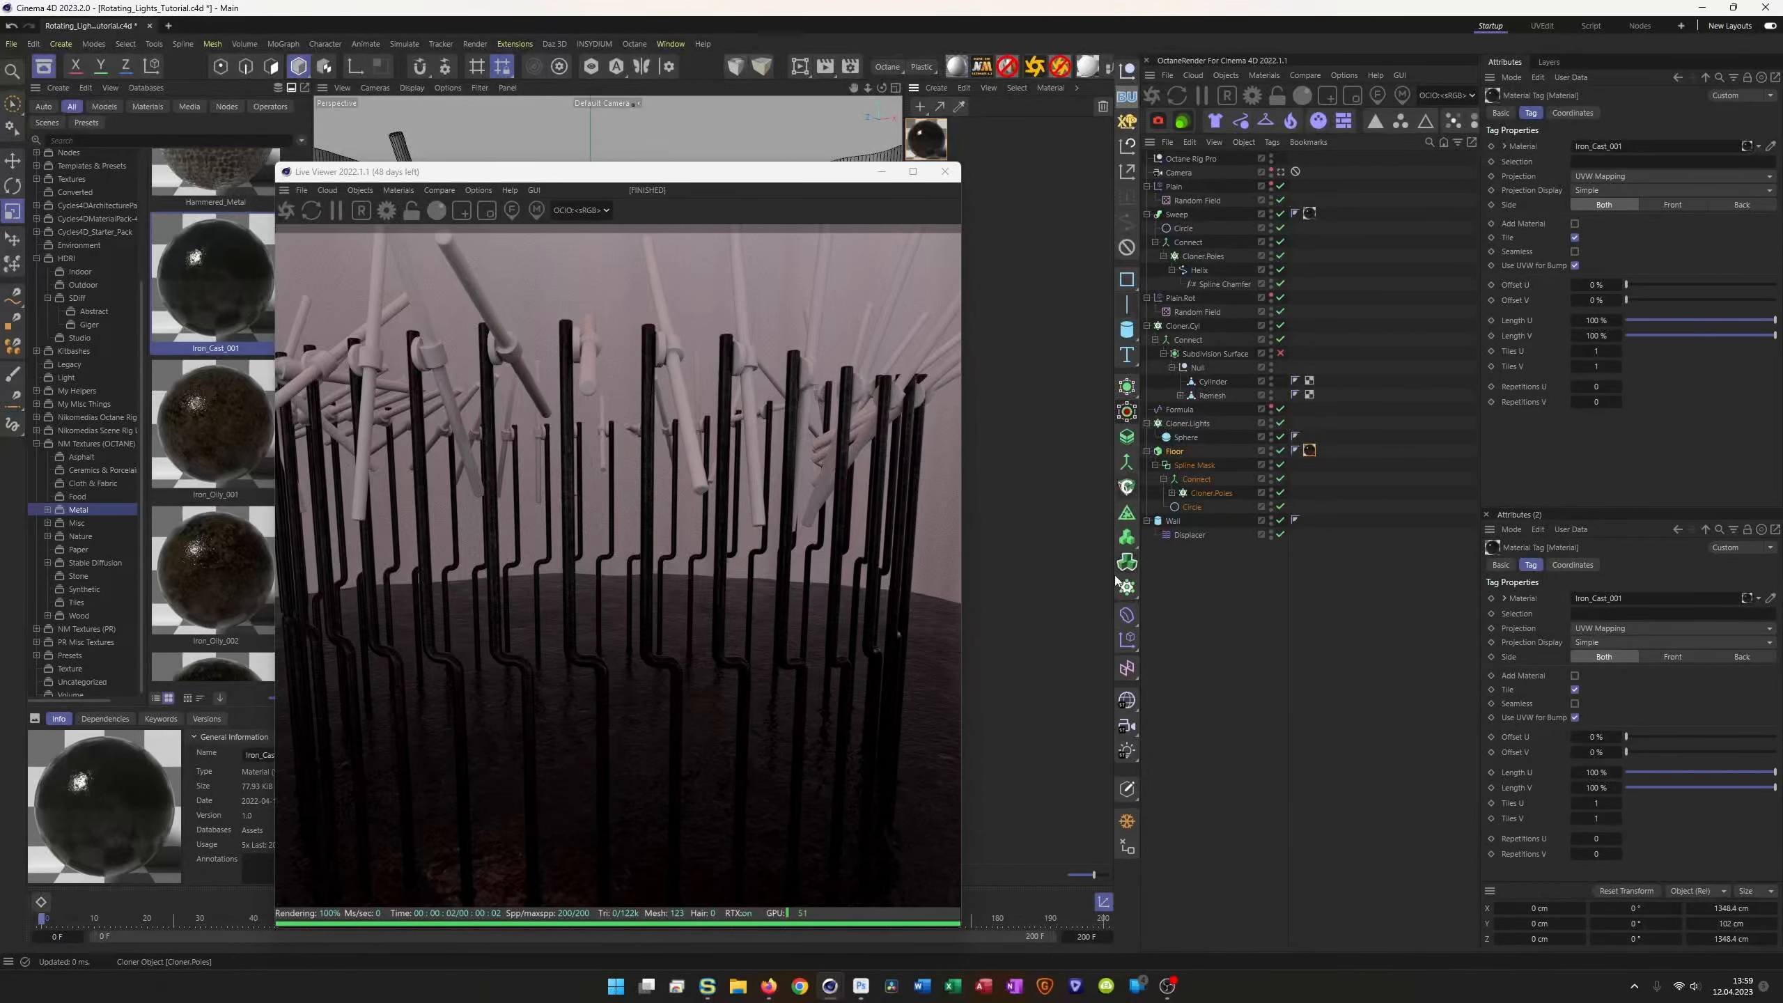
right_click_drag(588, 787, 744, 569)
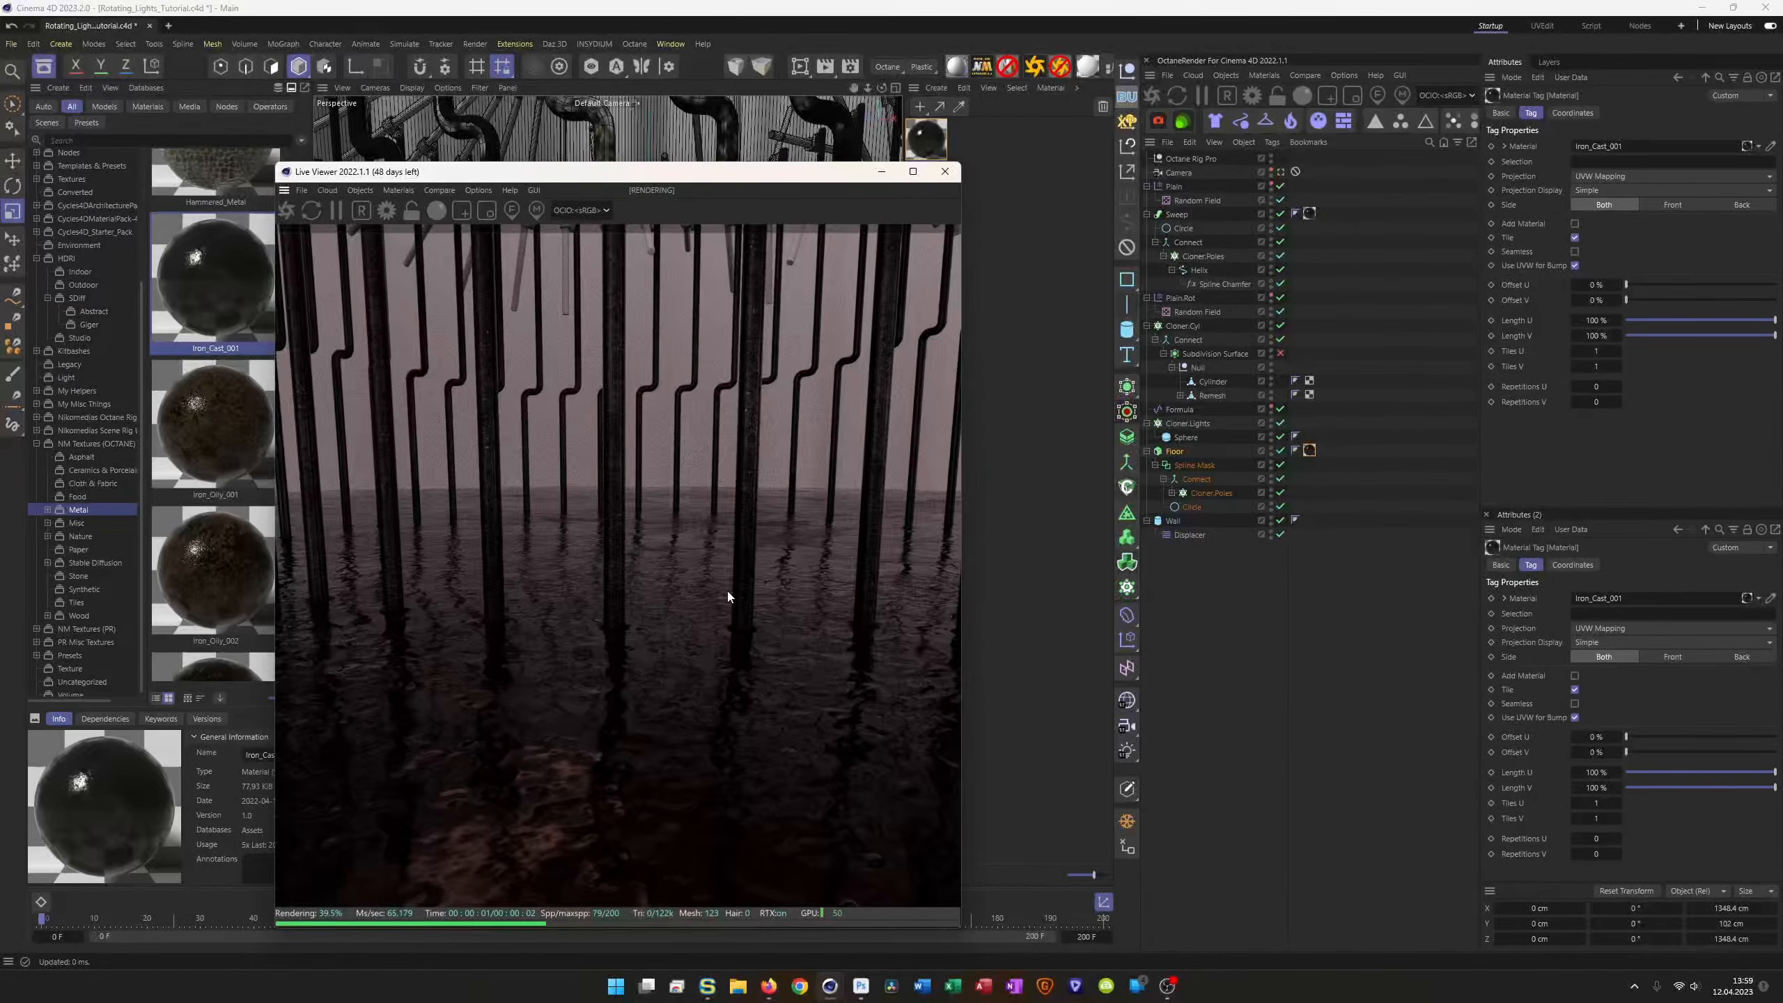
Step: Duplicate the Iron_Cast_001 material and rename the copy as Floor
left_click_drag(796, 181, 639, 188)
left_click(941, 145)
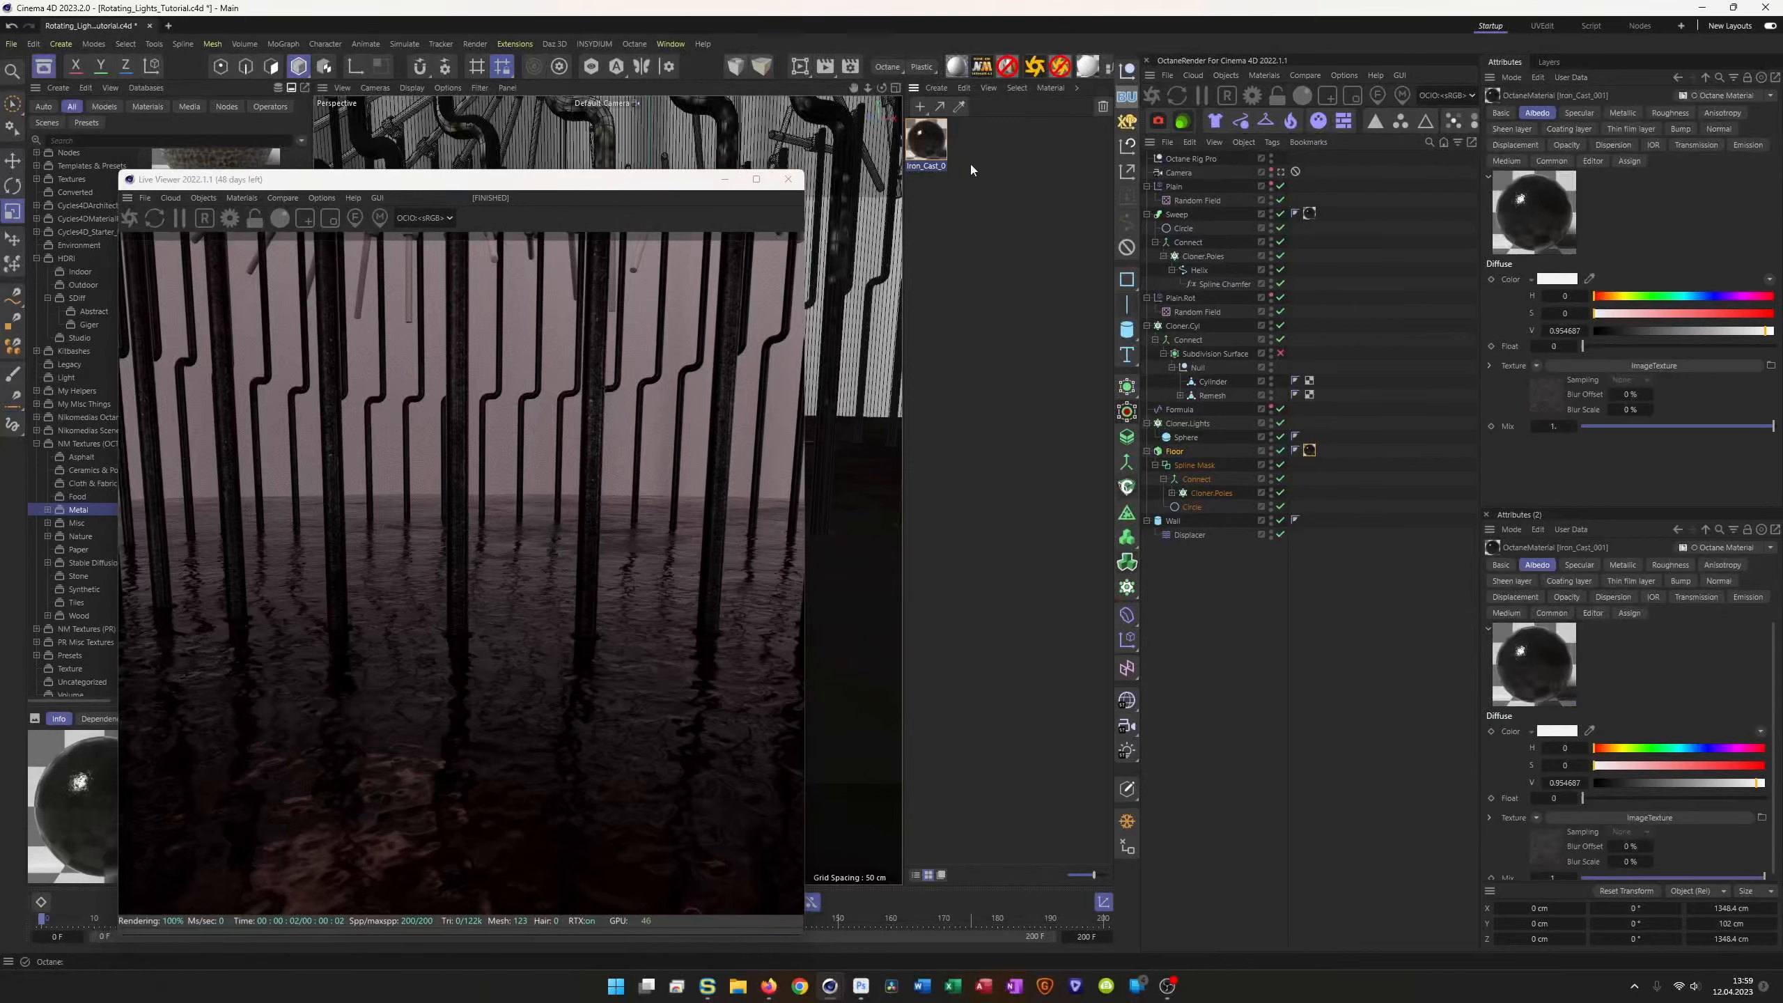
left_click_drag(1015, 159, 1013, 252, "ctrl")
left_click(927, 149)
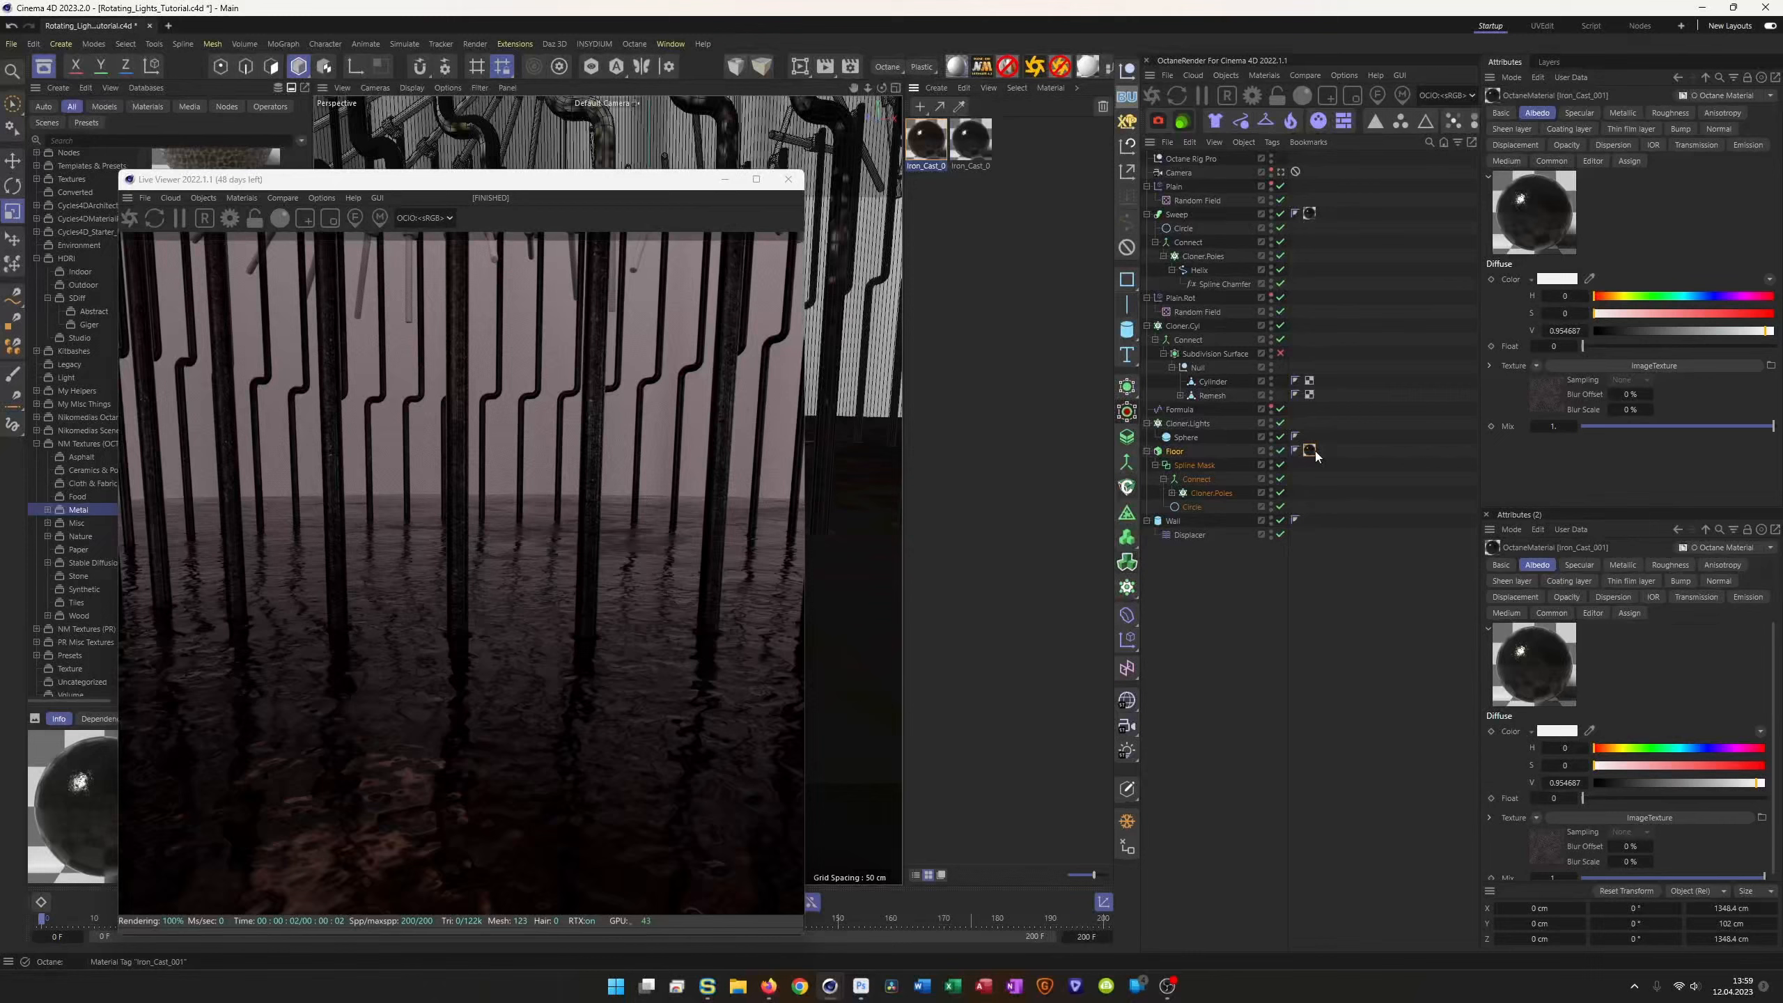
left_click(969, 145)
double_click(970, 145)
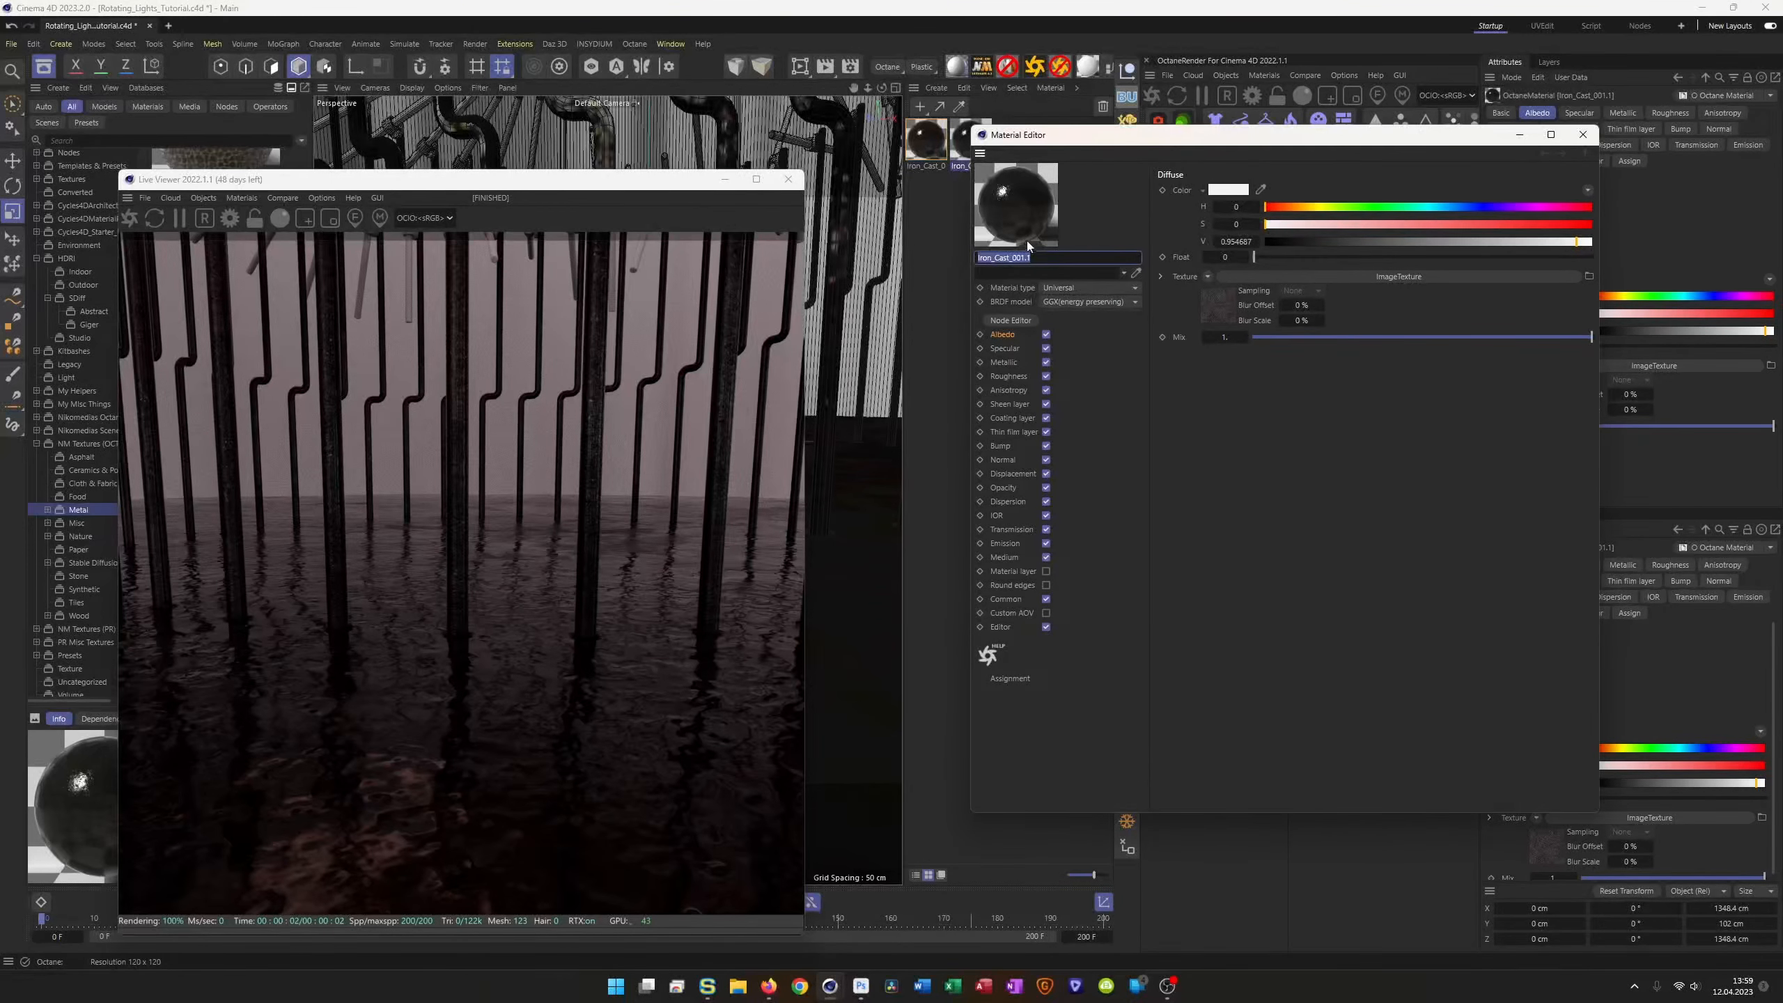
left_click(1042, 257)
type("Floor")
key("Return")
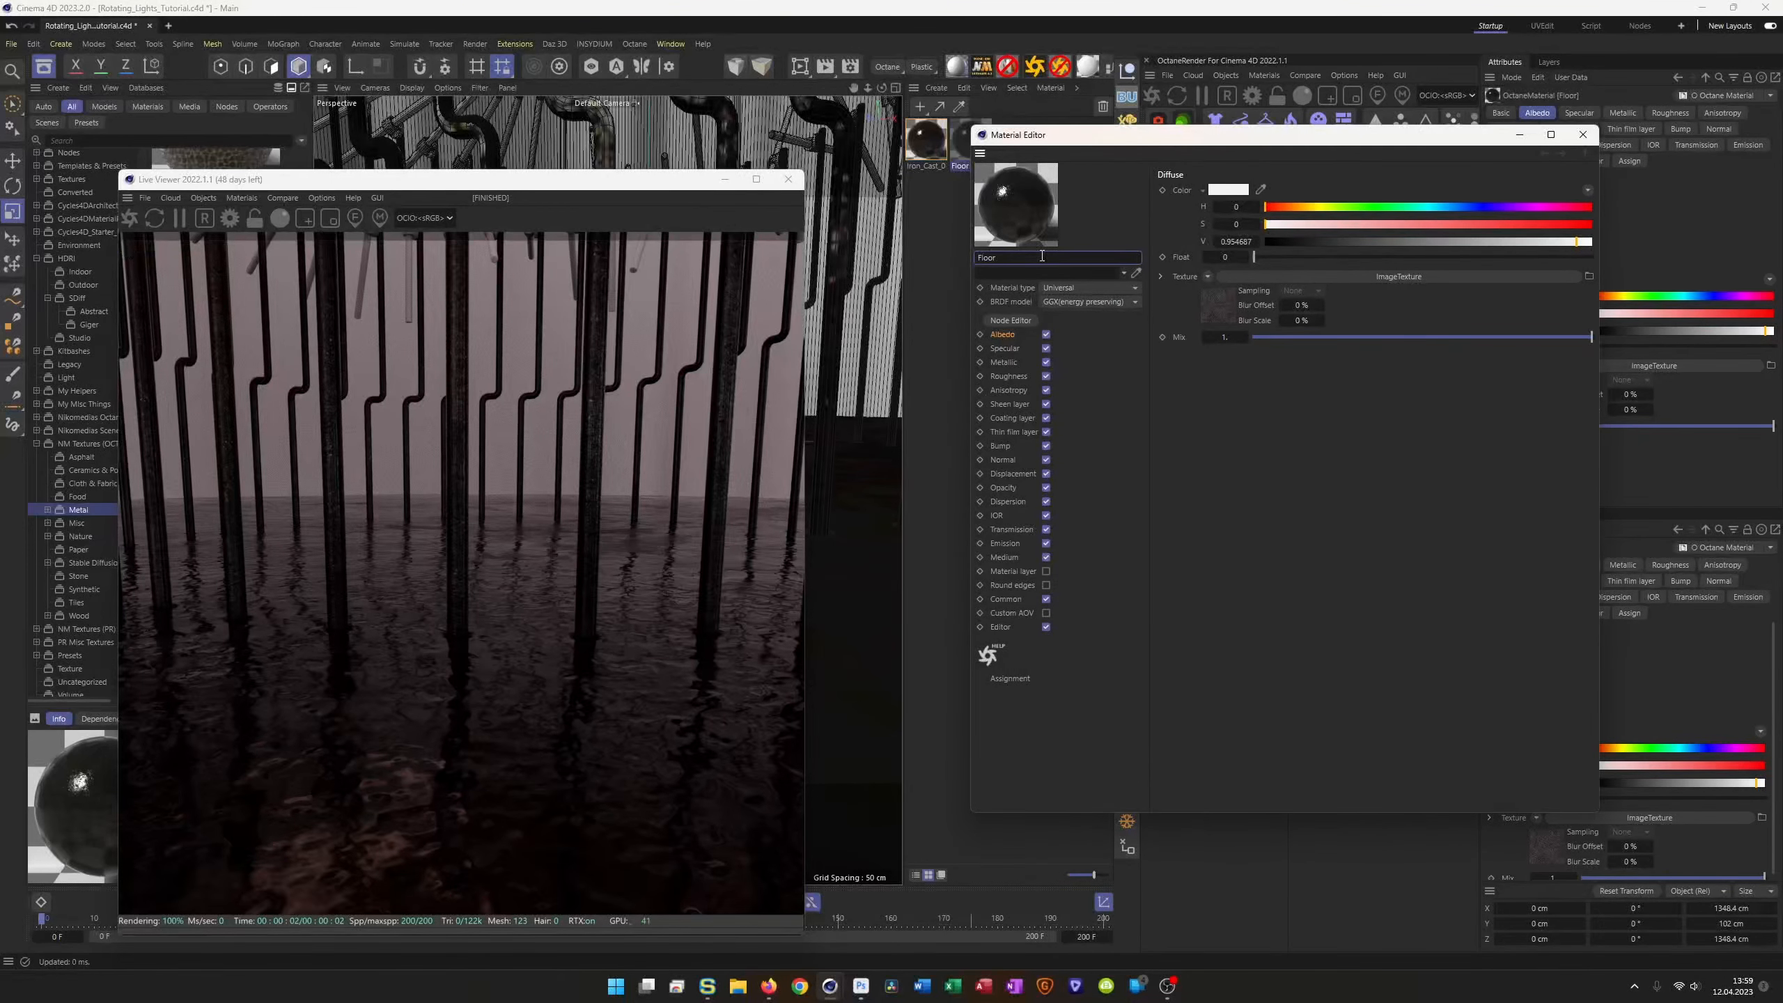
left_click(1582, 135)
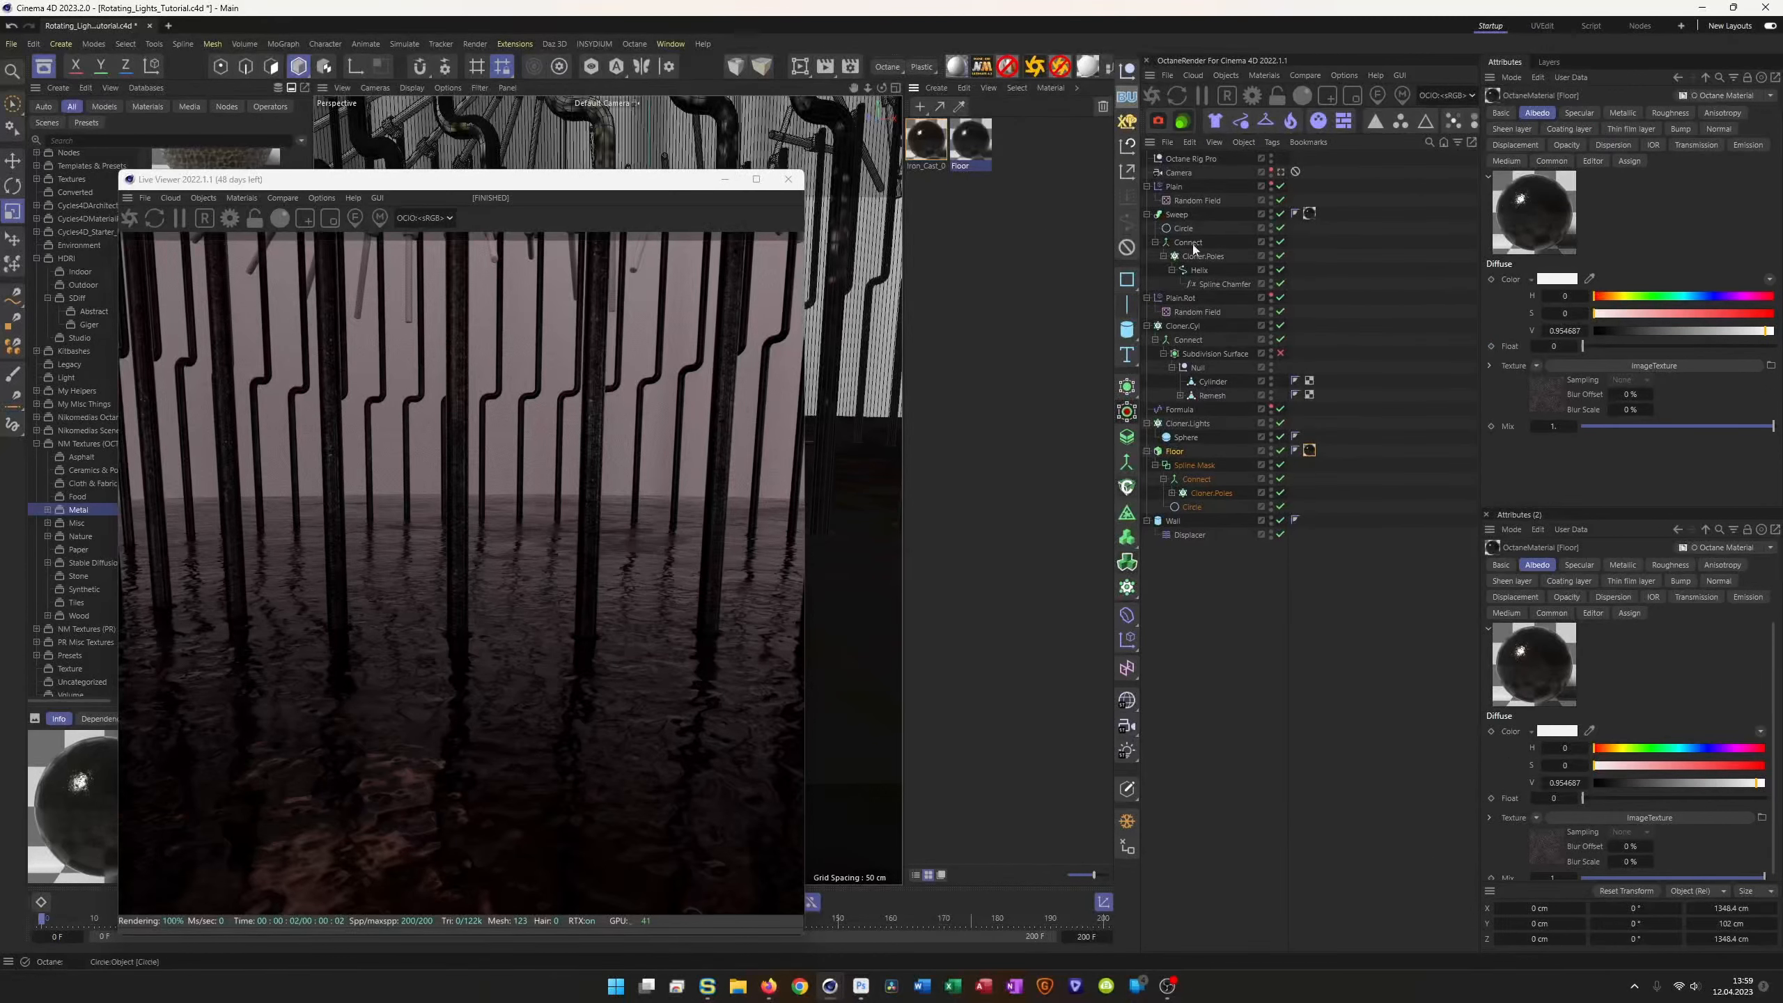
Step: Replace the Iron_Cast_001 material on the Floor object with the Floor material
left_click(1311, 213)
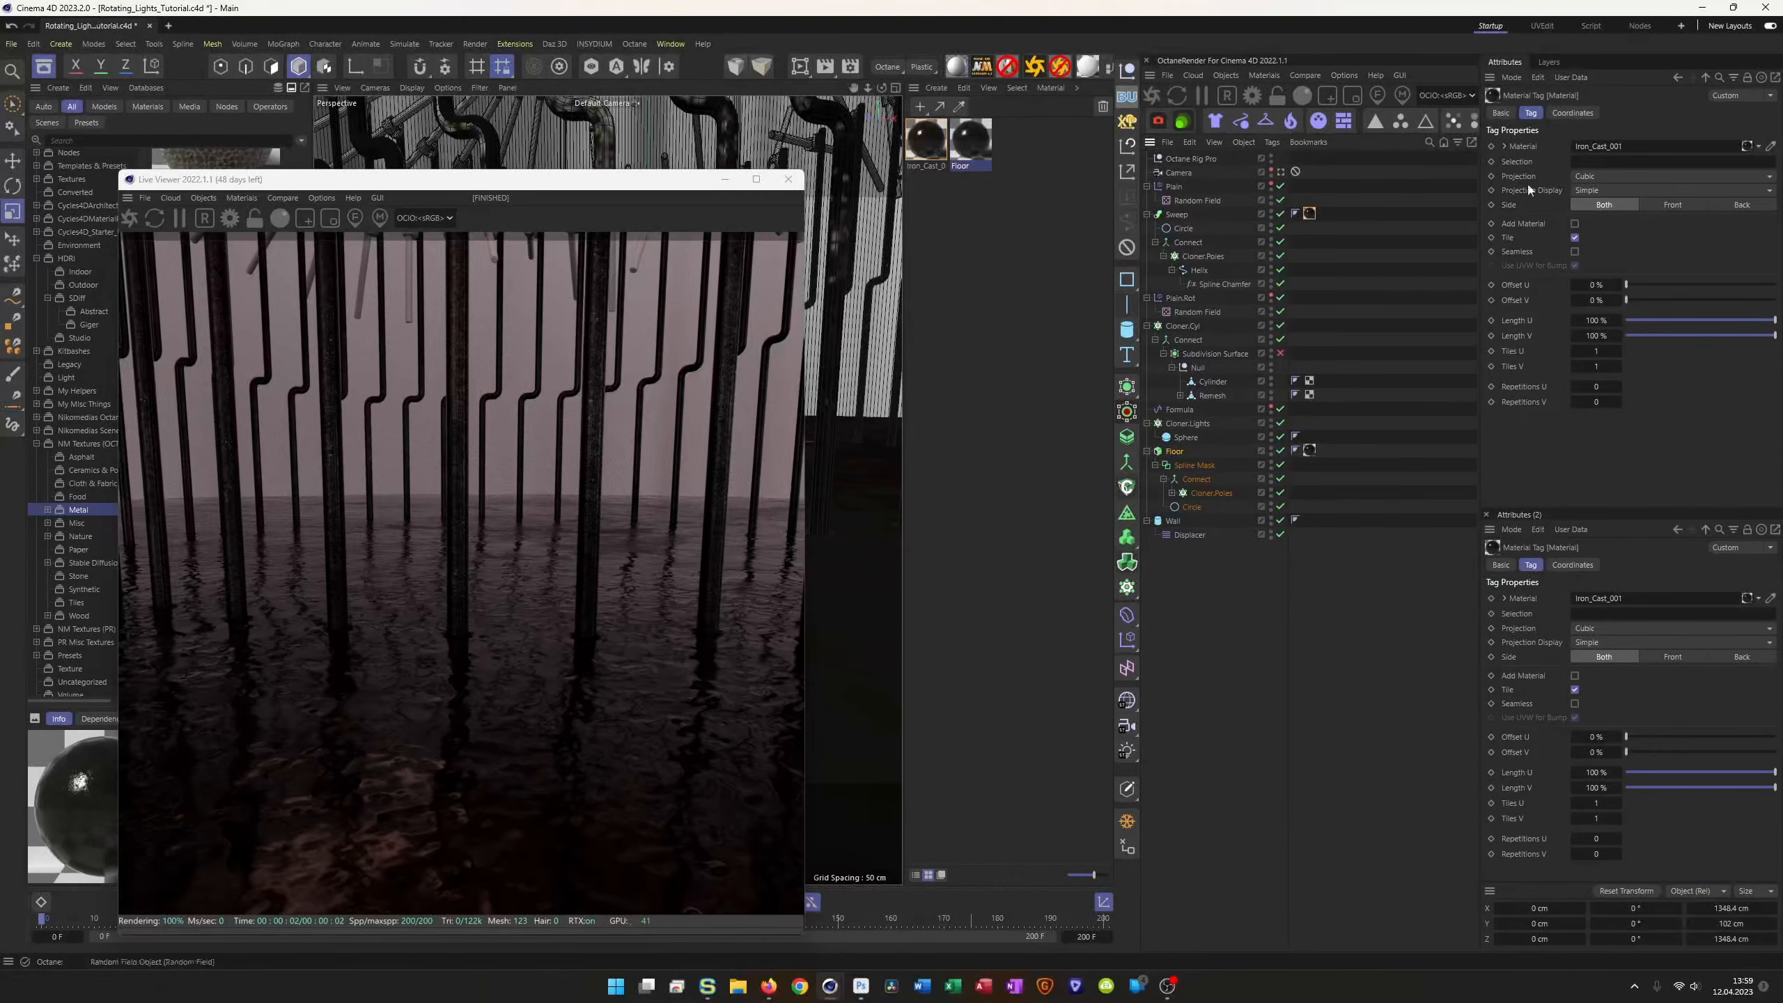
left_click(1310, 449)
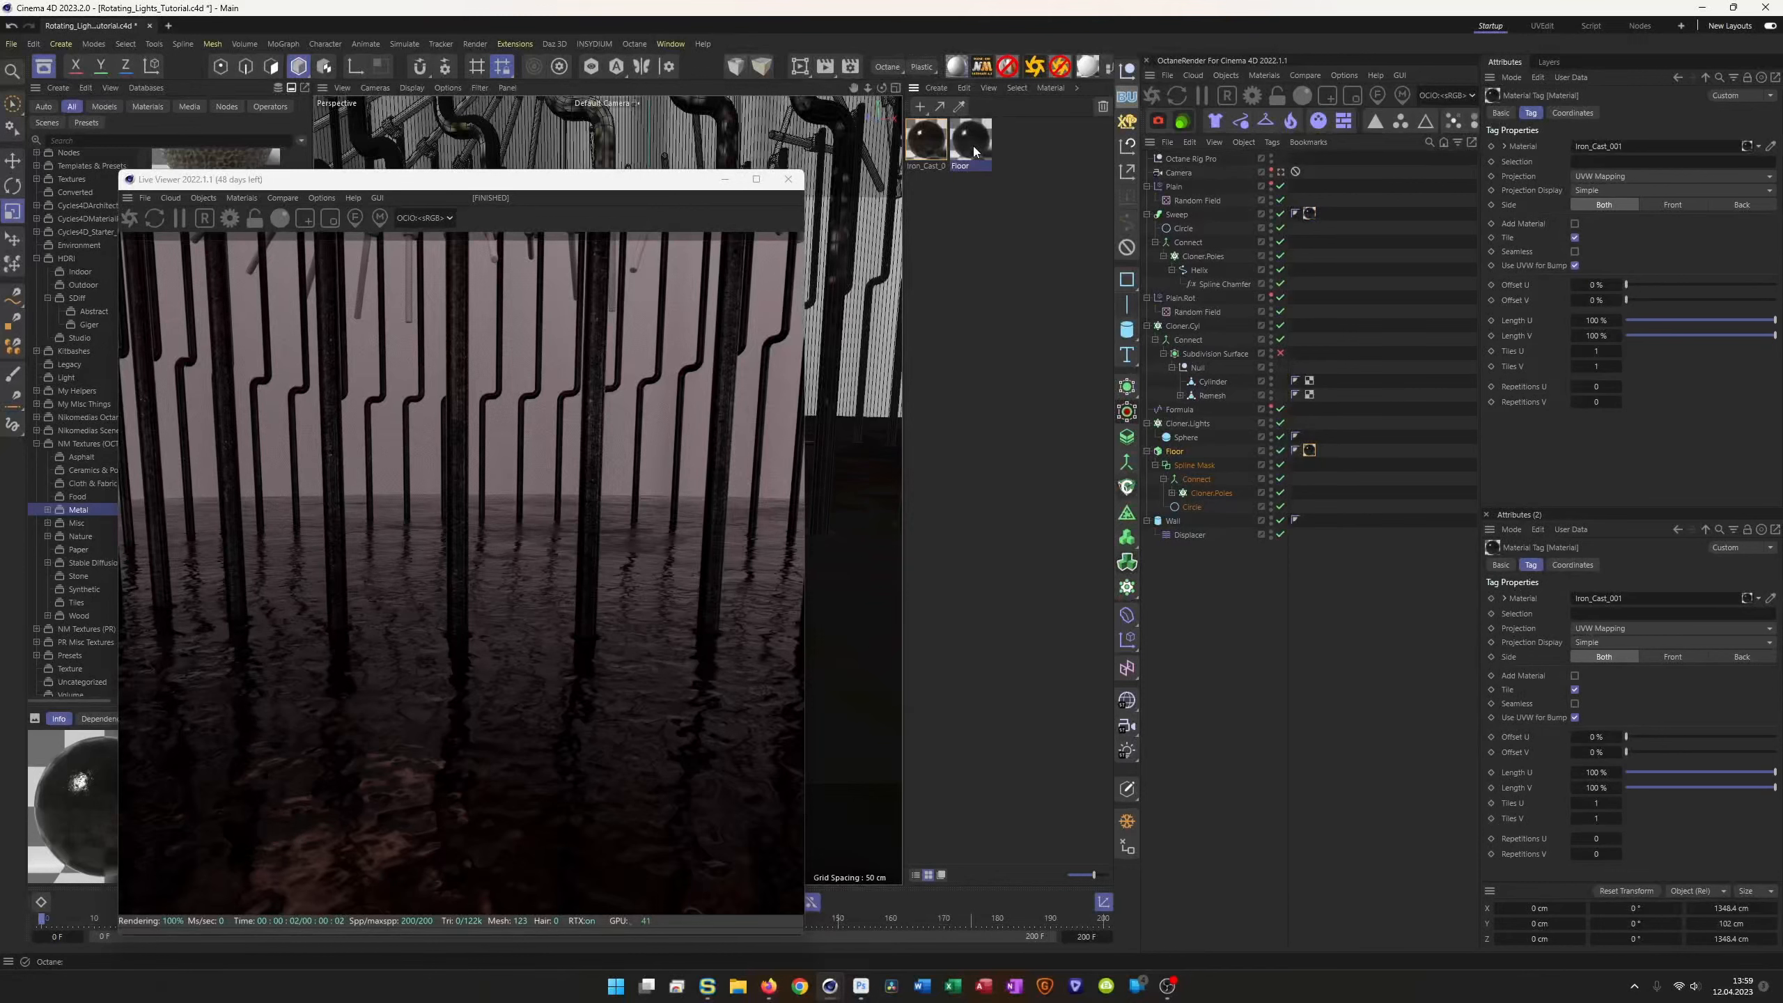
left_click_drag(1314, 450, 1313, 451)
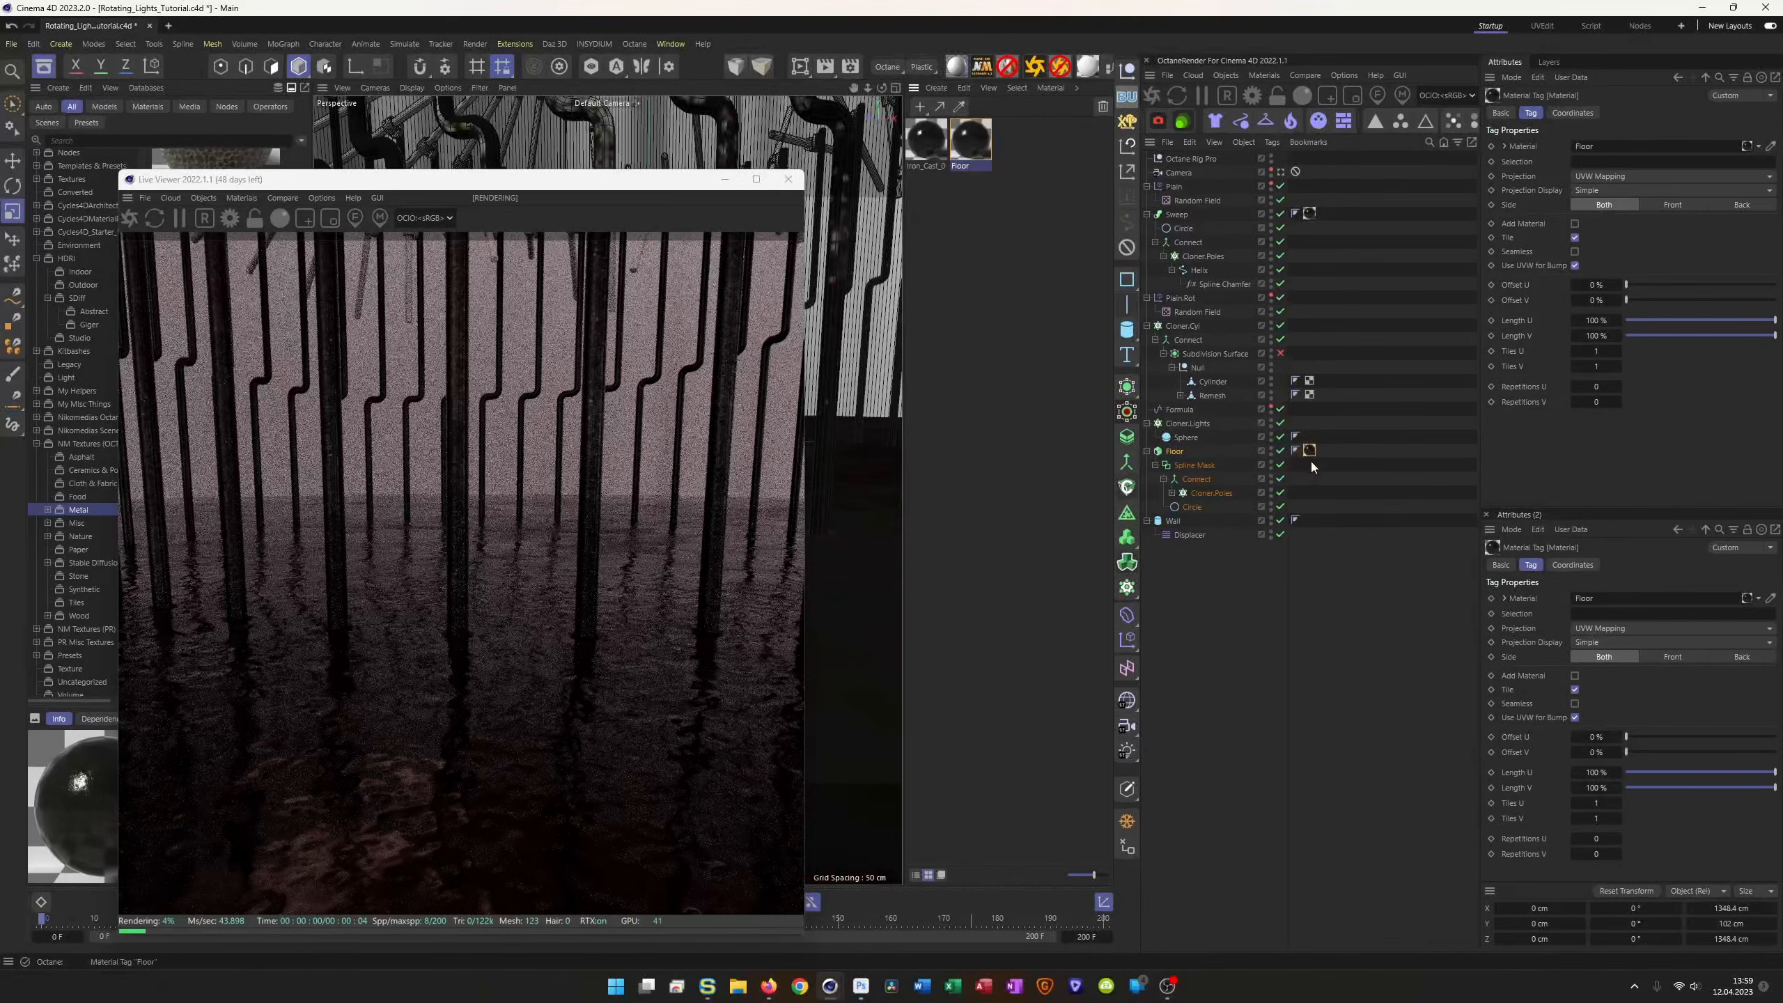
Step: Set the Transform node's scale to 3 with locked aspect ratio in the Floor material's node graph
left_click(973, 141)
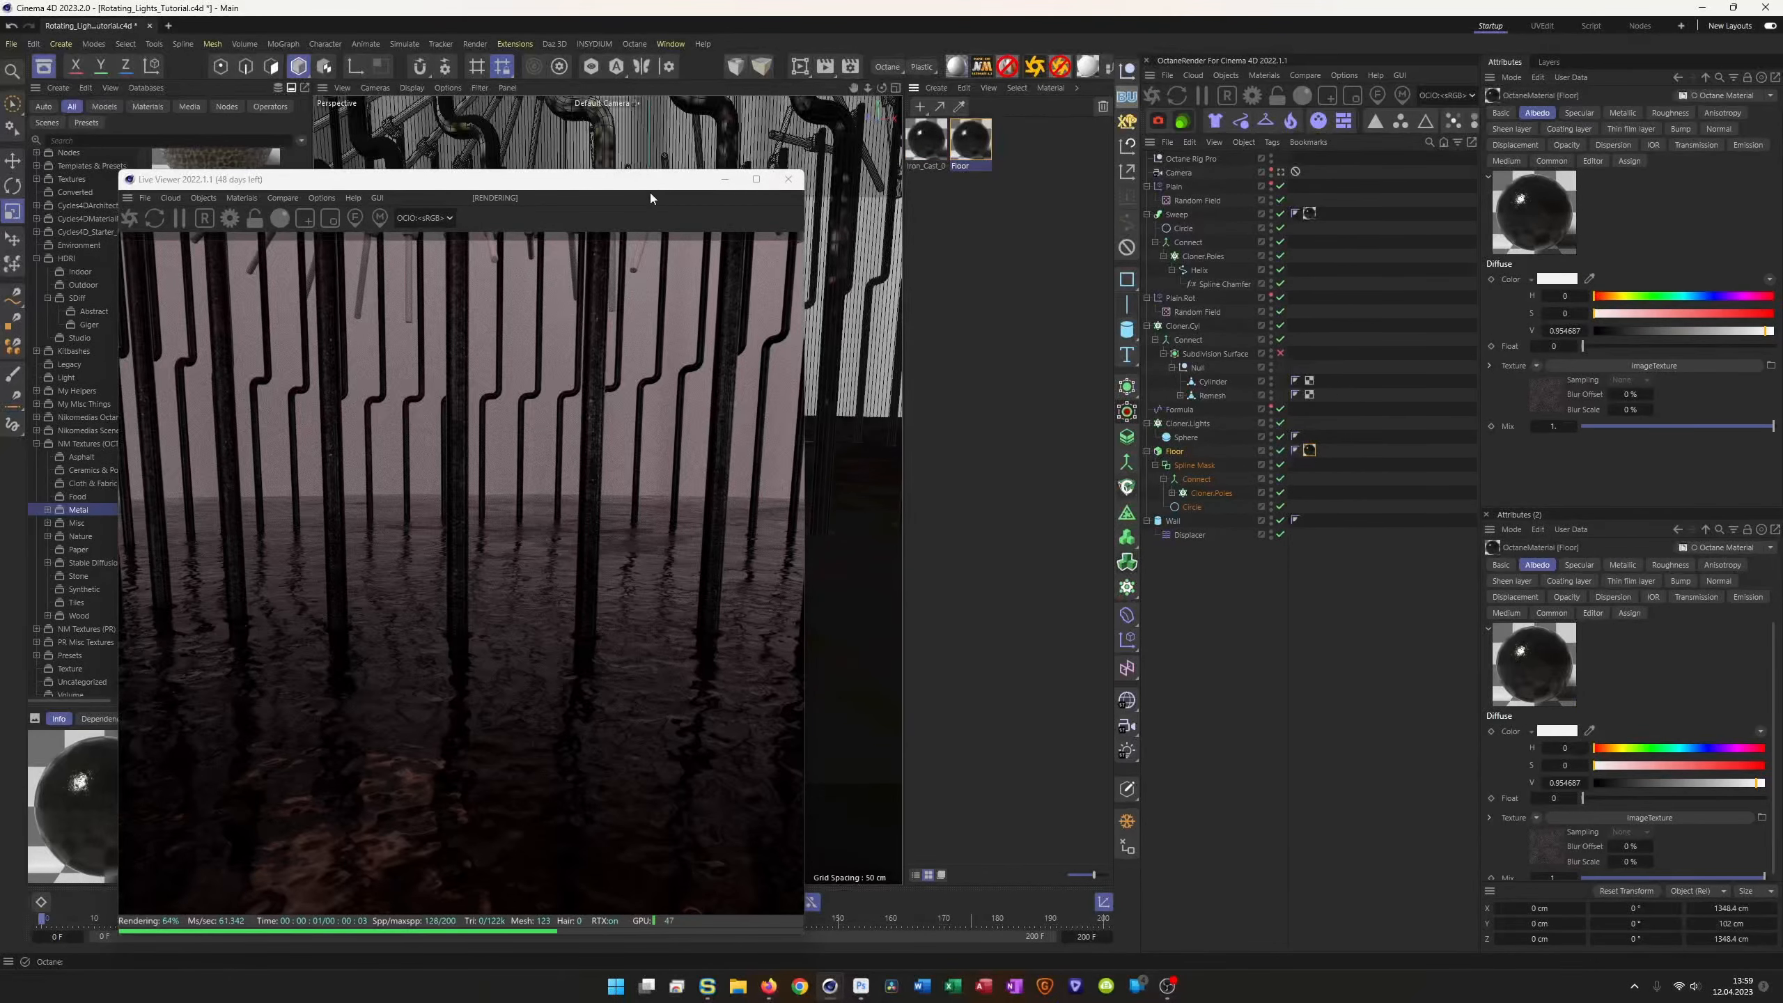
left_click_drag(648, 190, 1601, 198)
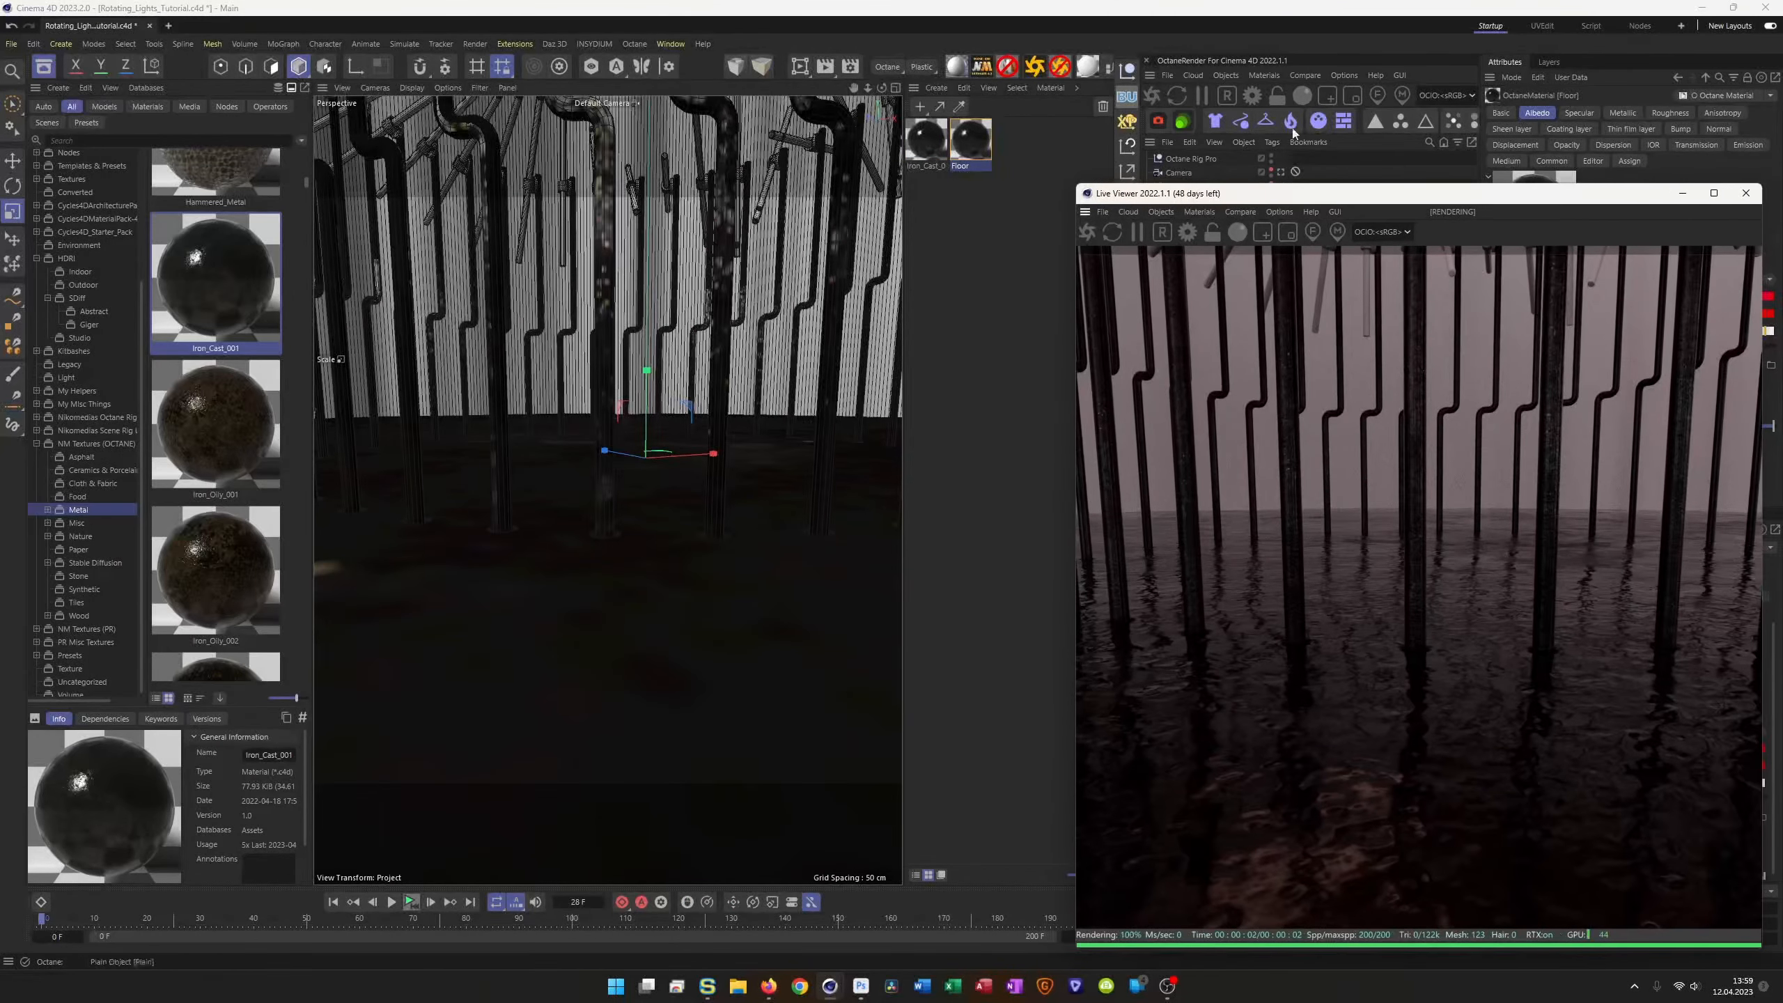
double_click(971, 140)
left_click_drag(1058, 221, 789, 111)
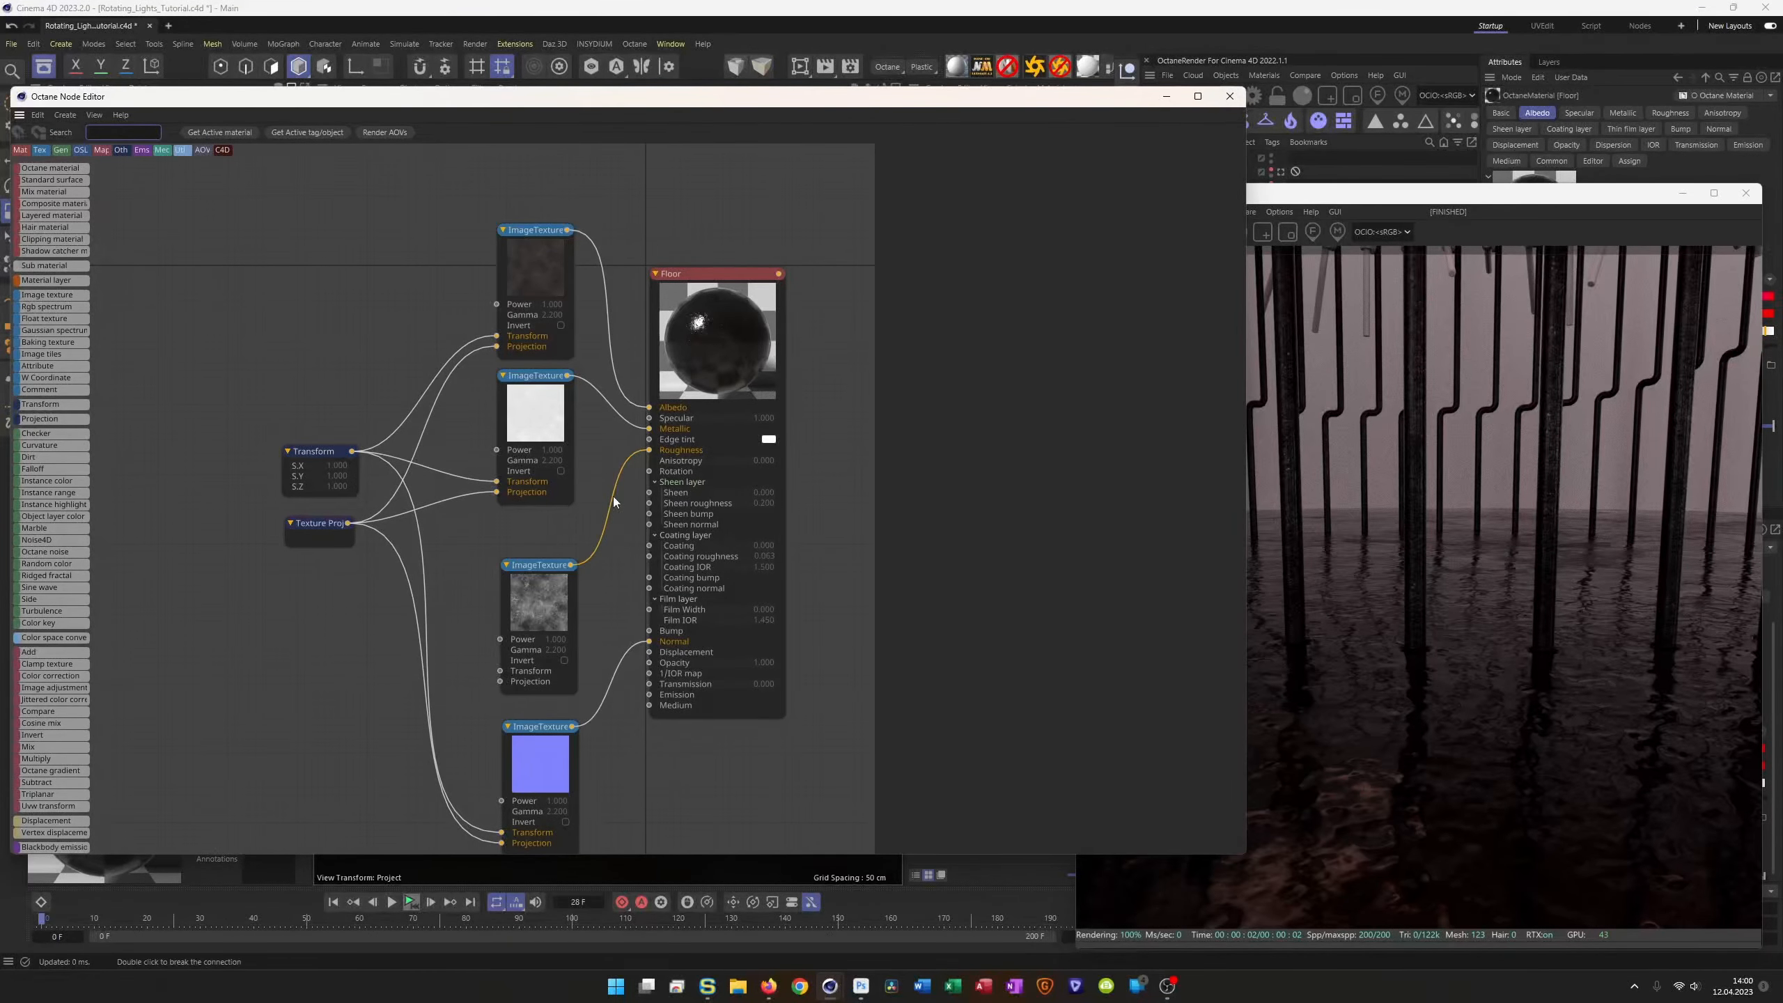
left_click_drag(543, 731, 539, 720)
left_click(315, 453)
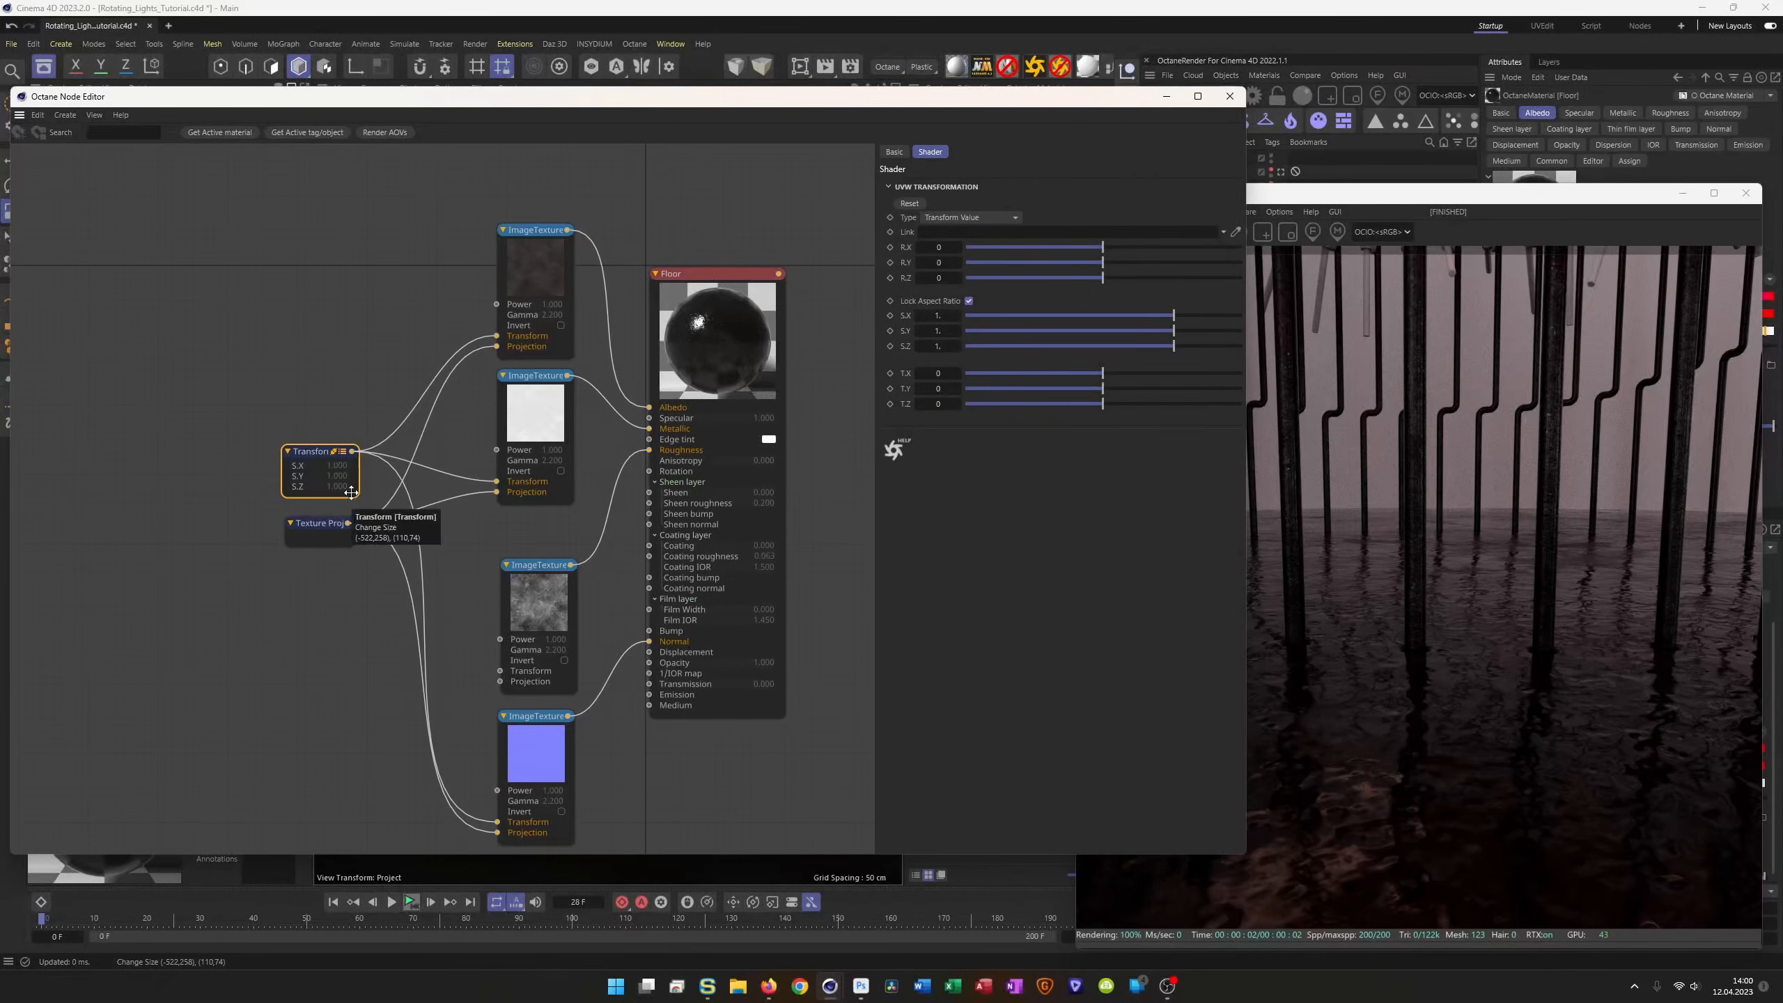
left_click(942, 317)
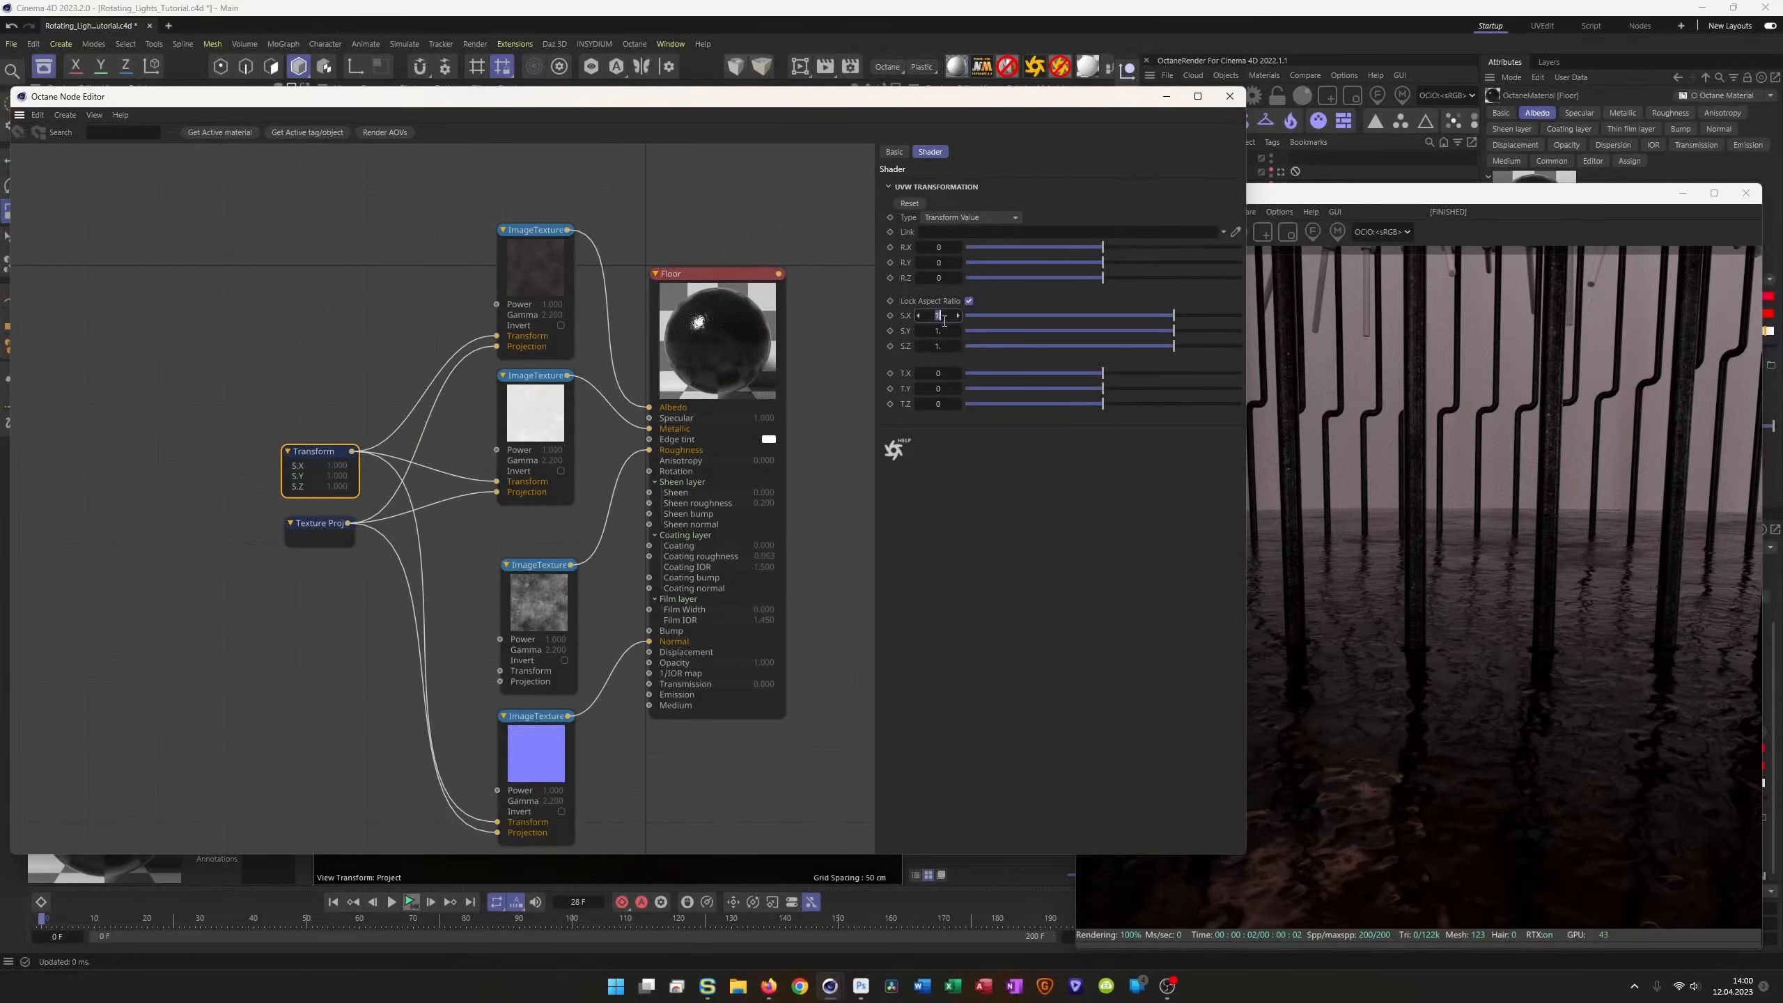
type("3")
key("Return")
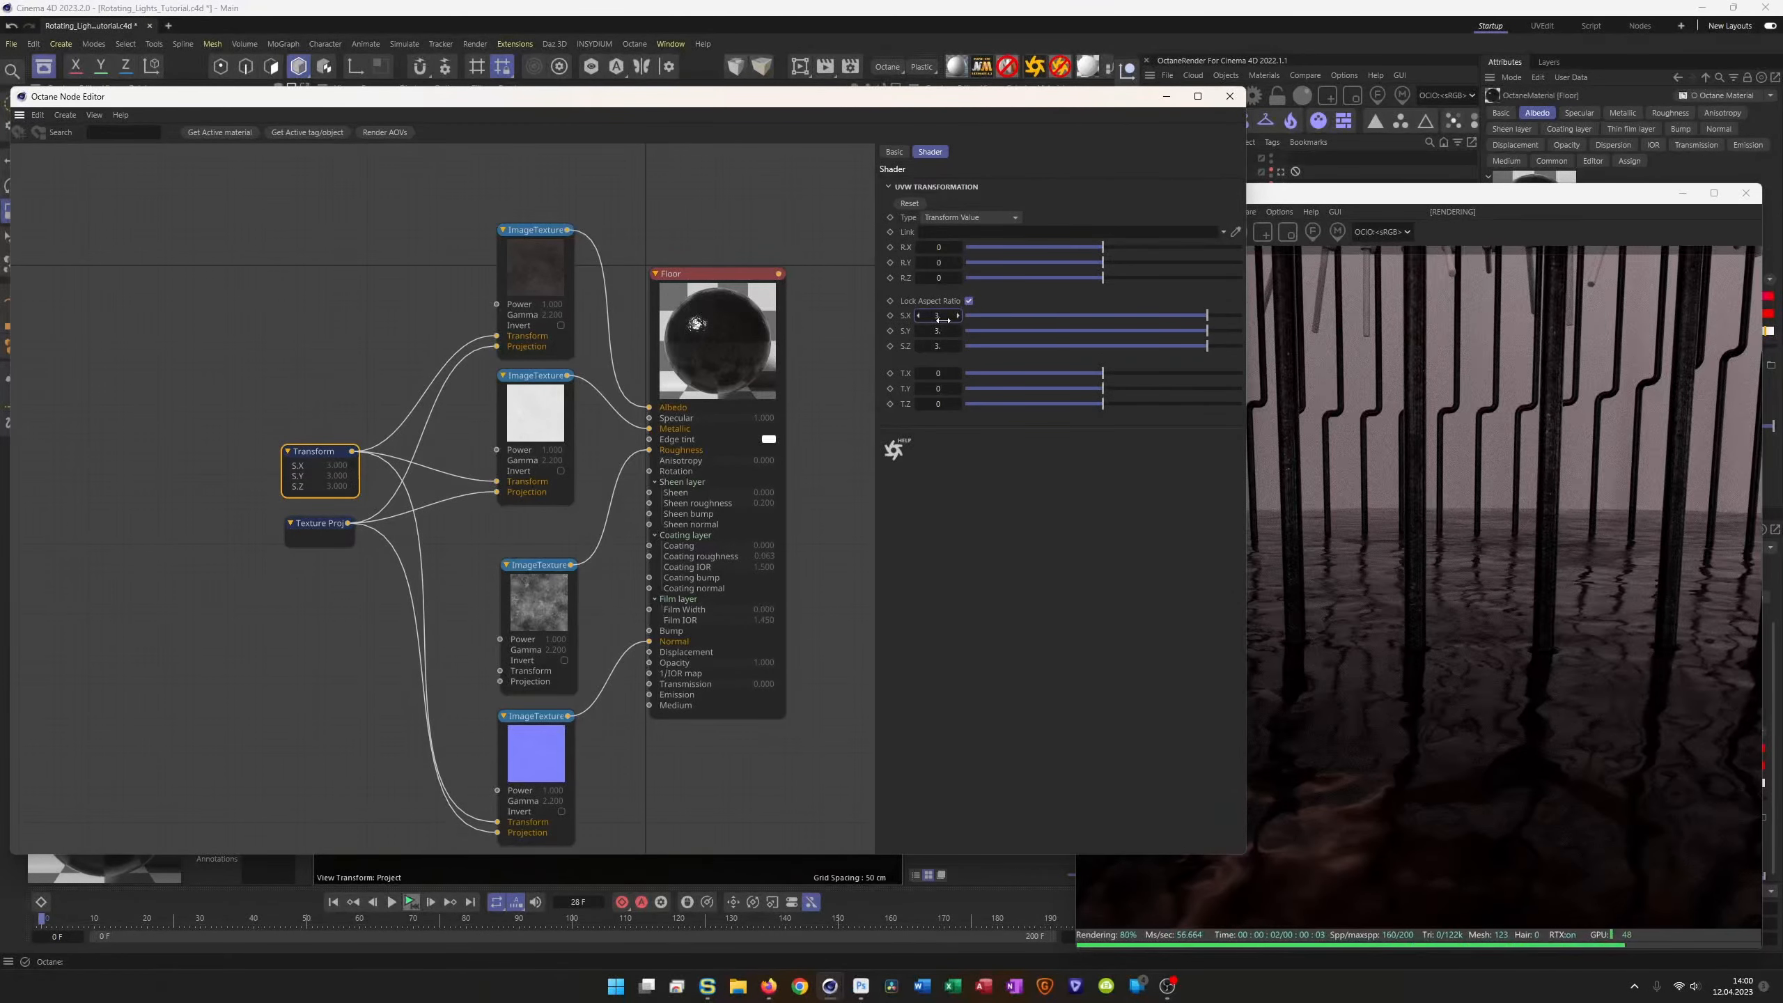
Step: Disable the normal map's ImageTexture node in the Floor material and close the node editor
left_click_drag(551, 729, 539, 728)
left_click(537, 717)
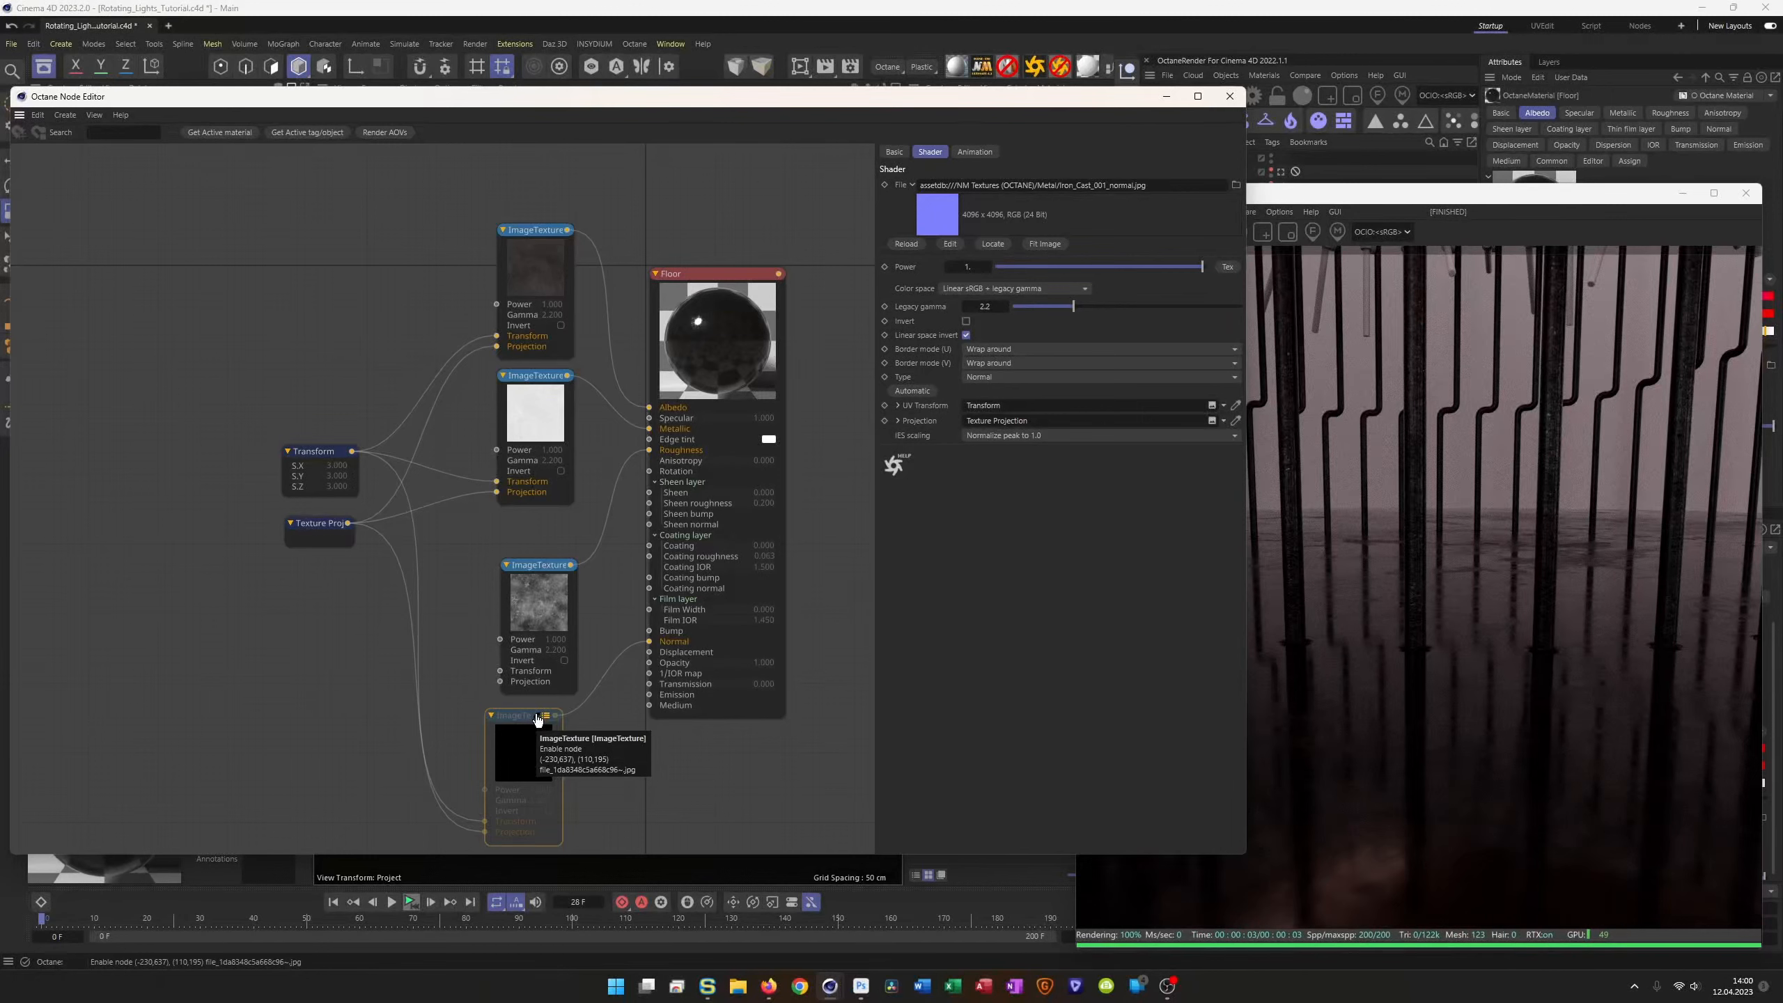
left_click_drag(558, 565, 540, 542)
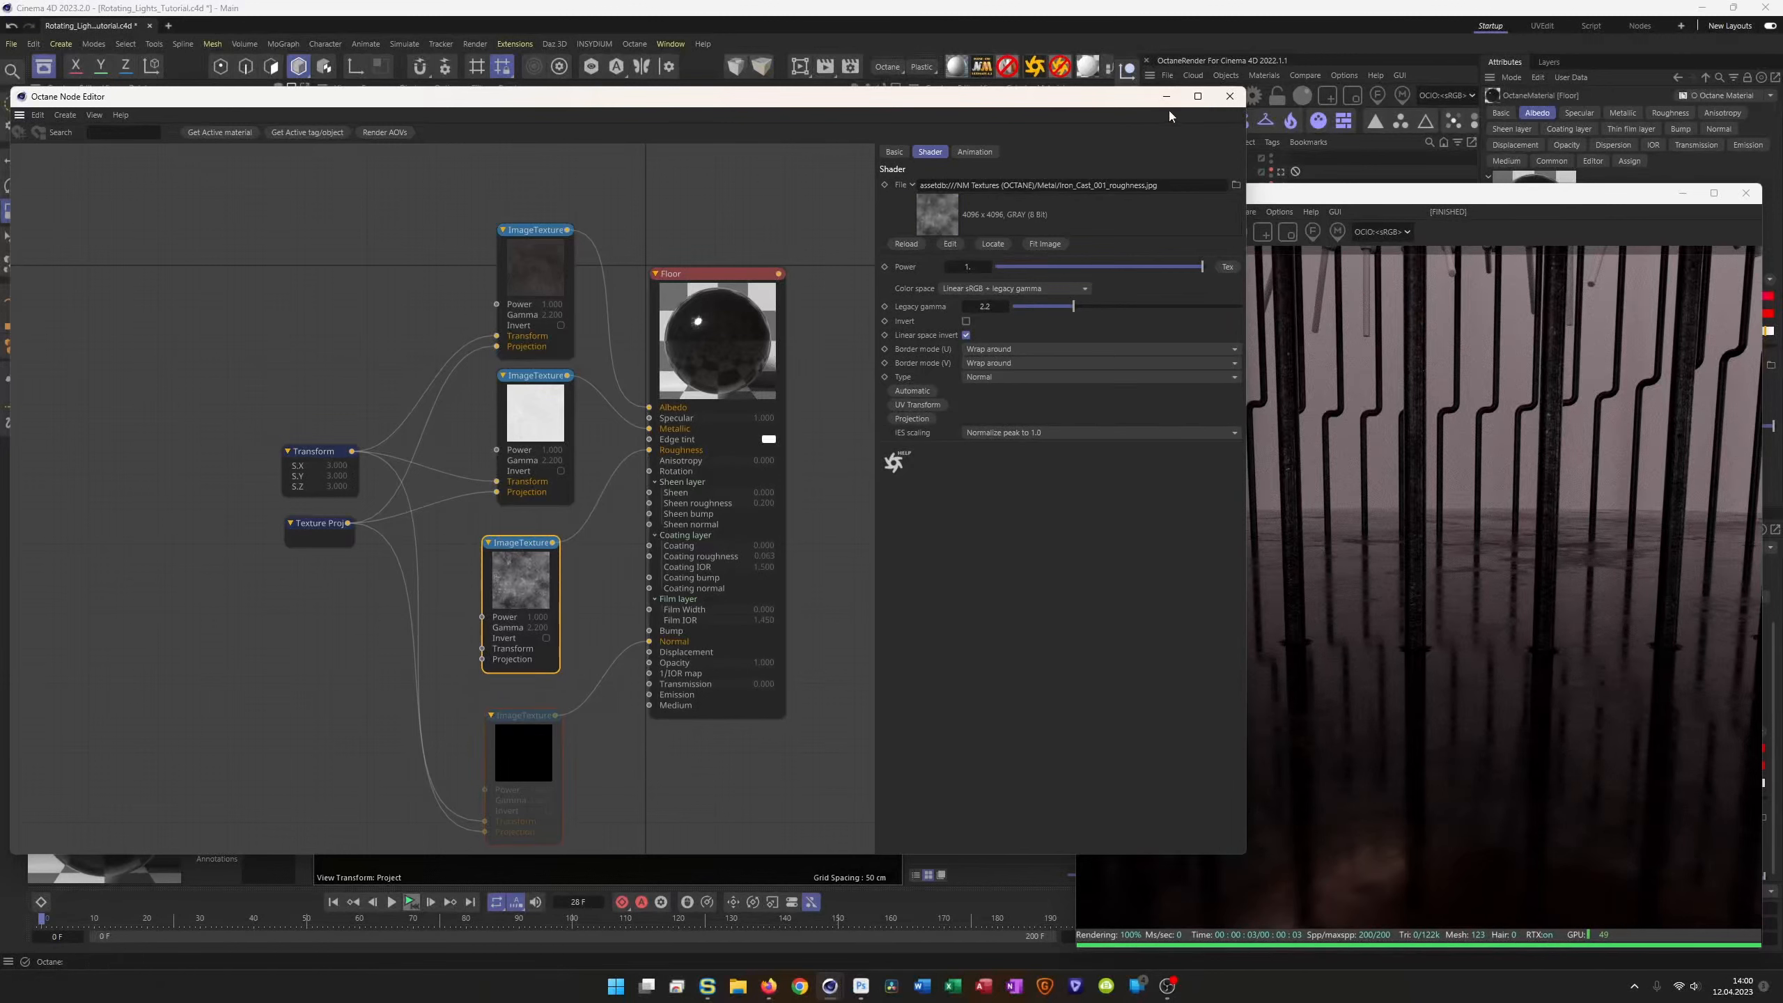
left_click(1229, 96)
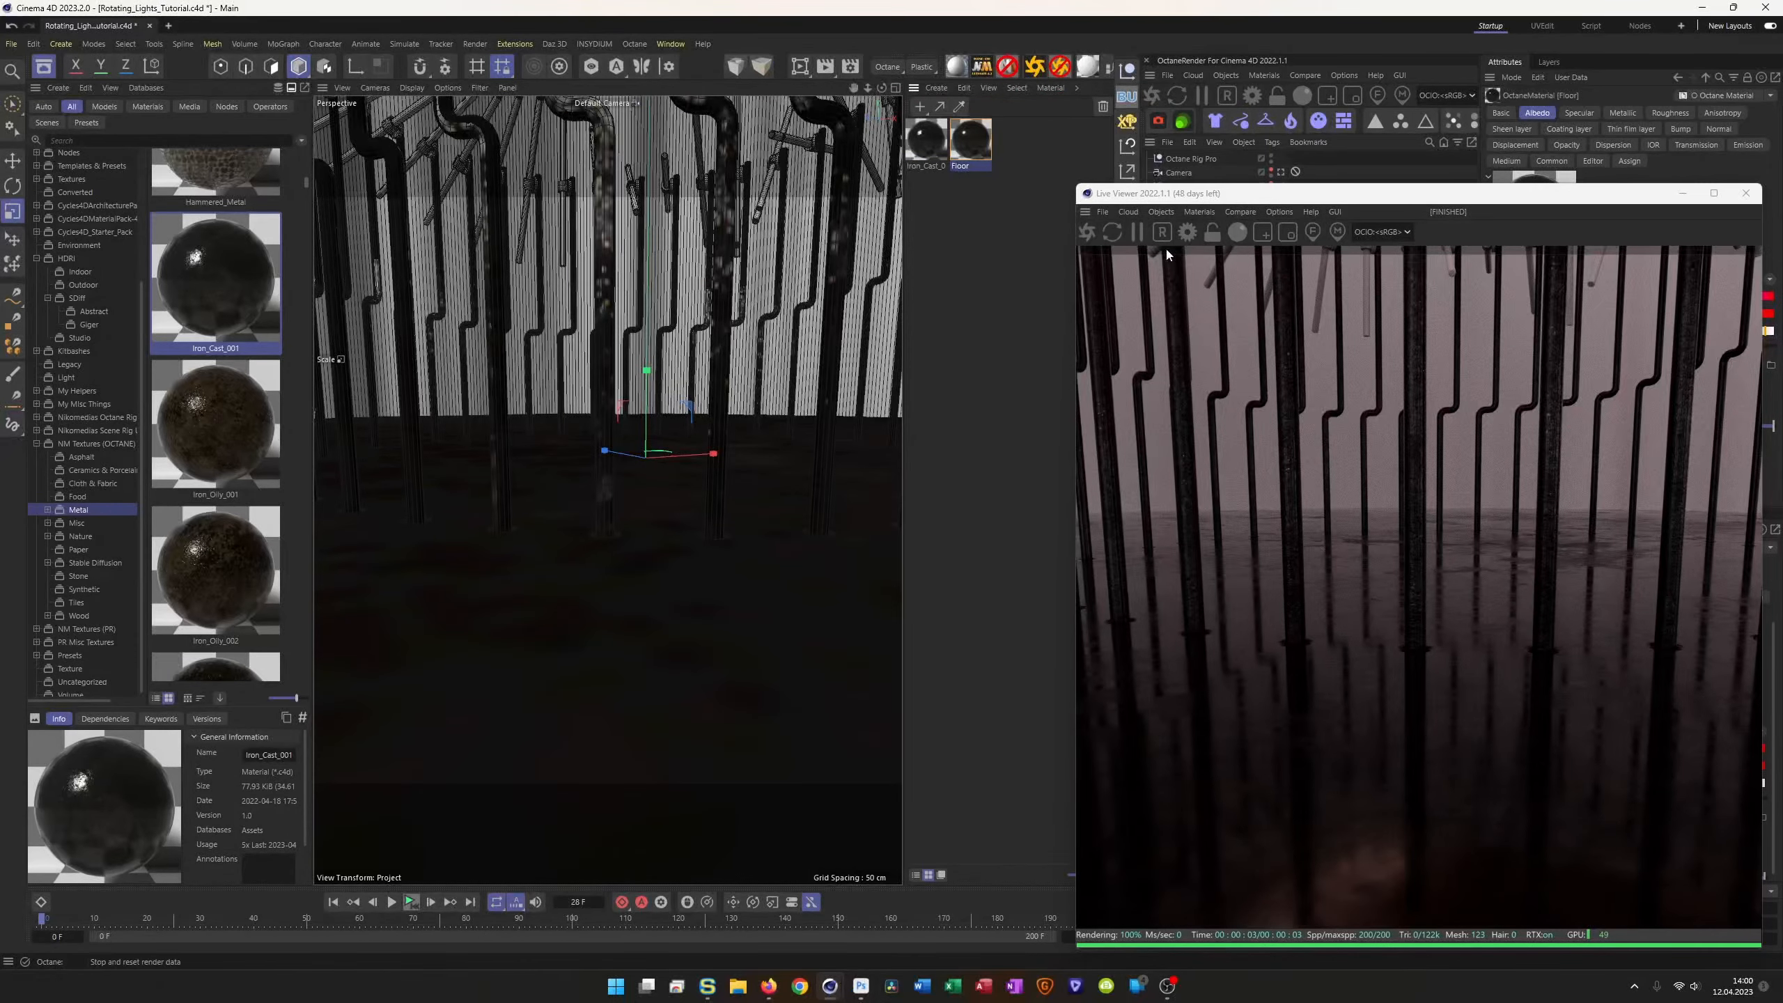
Step: Return the view to the scene camera and save the project
left_click(1282, 172)
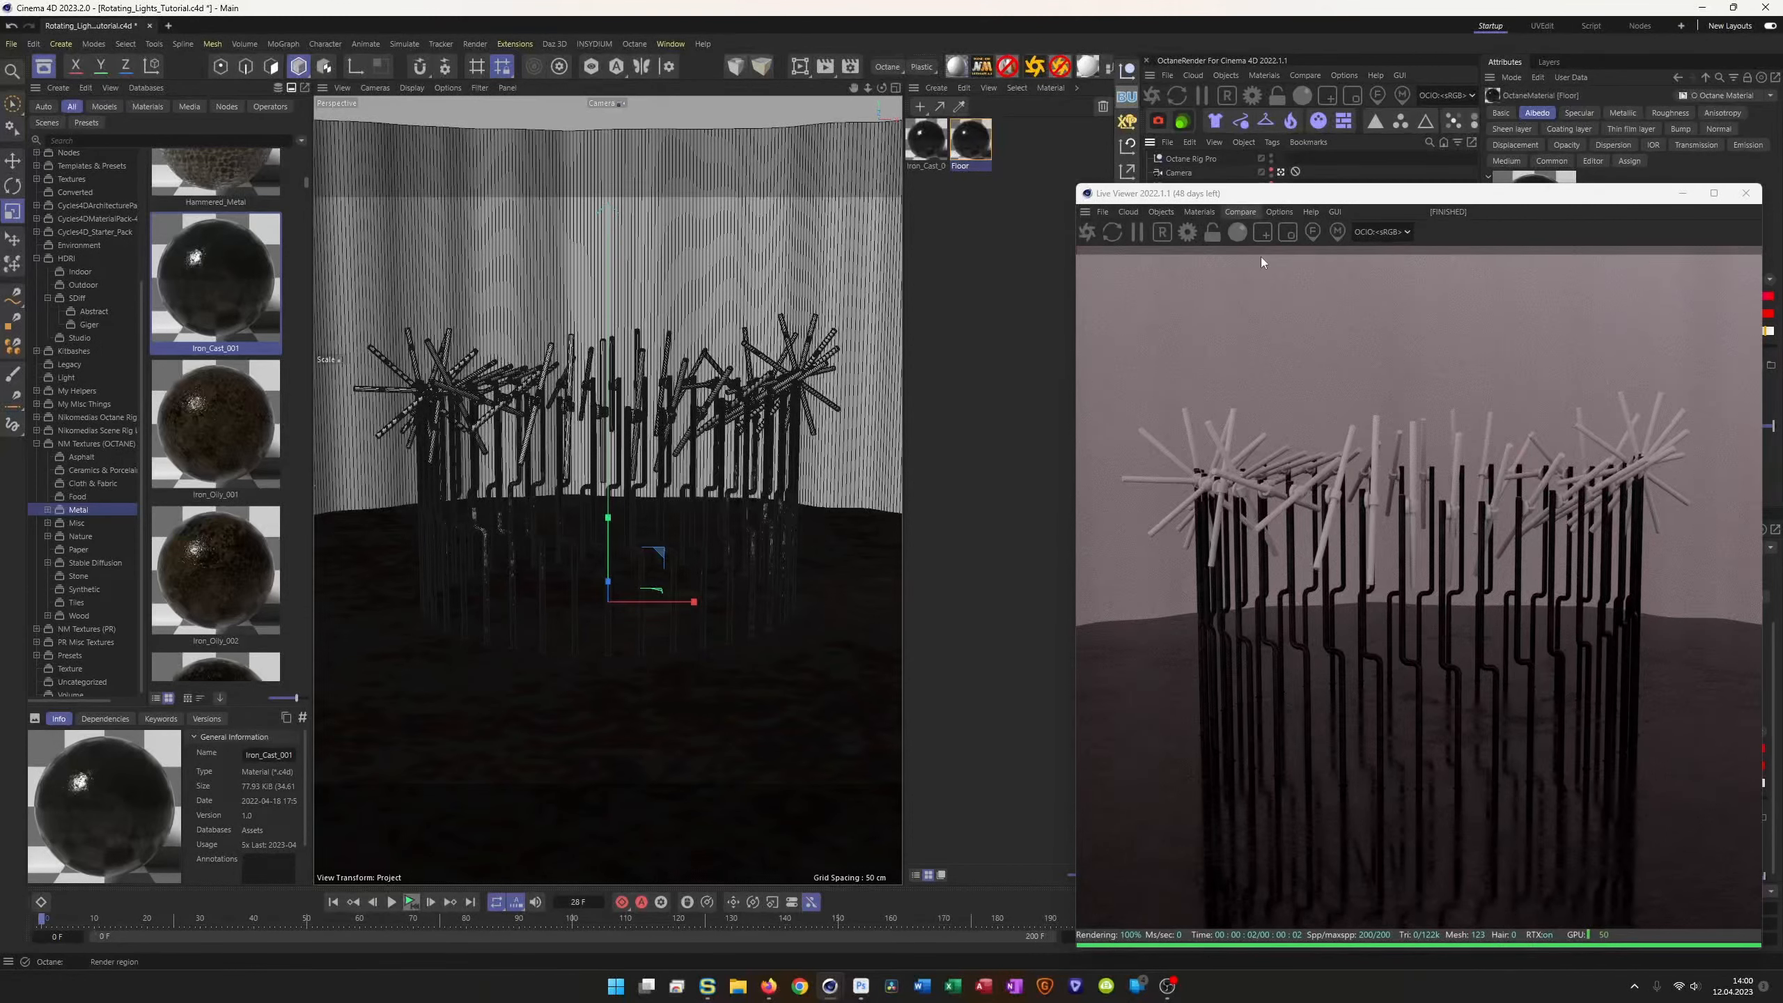
key("ctrl+s")
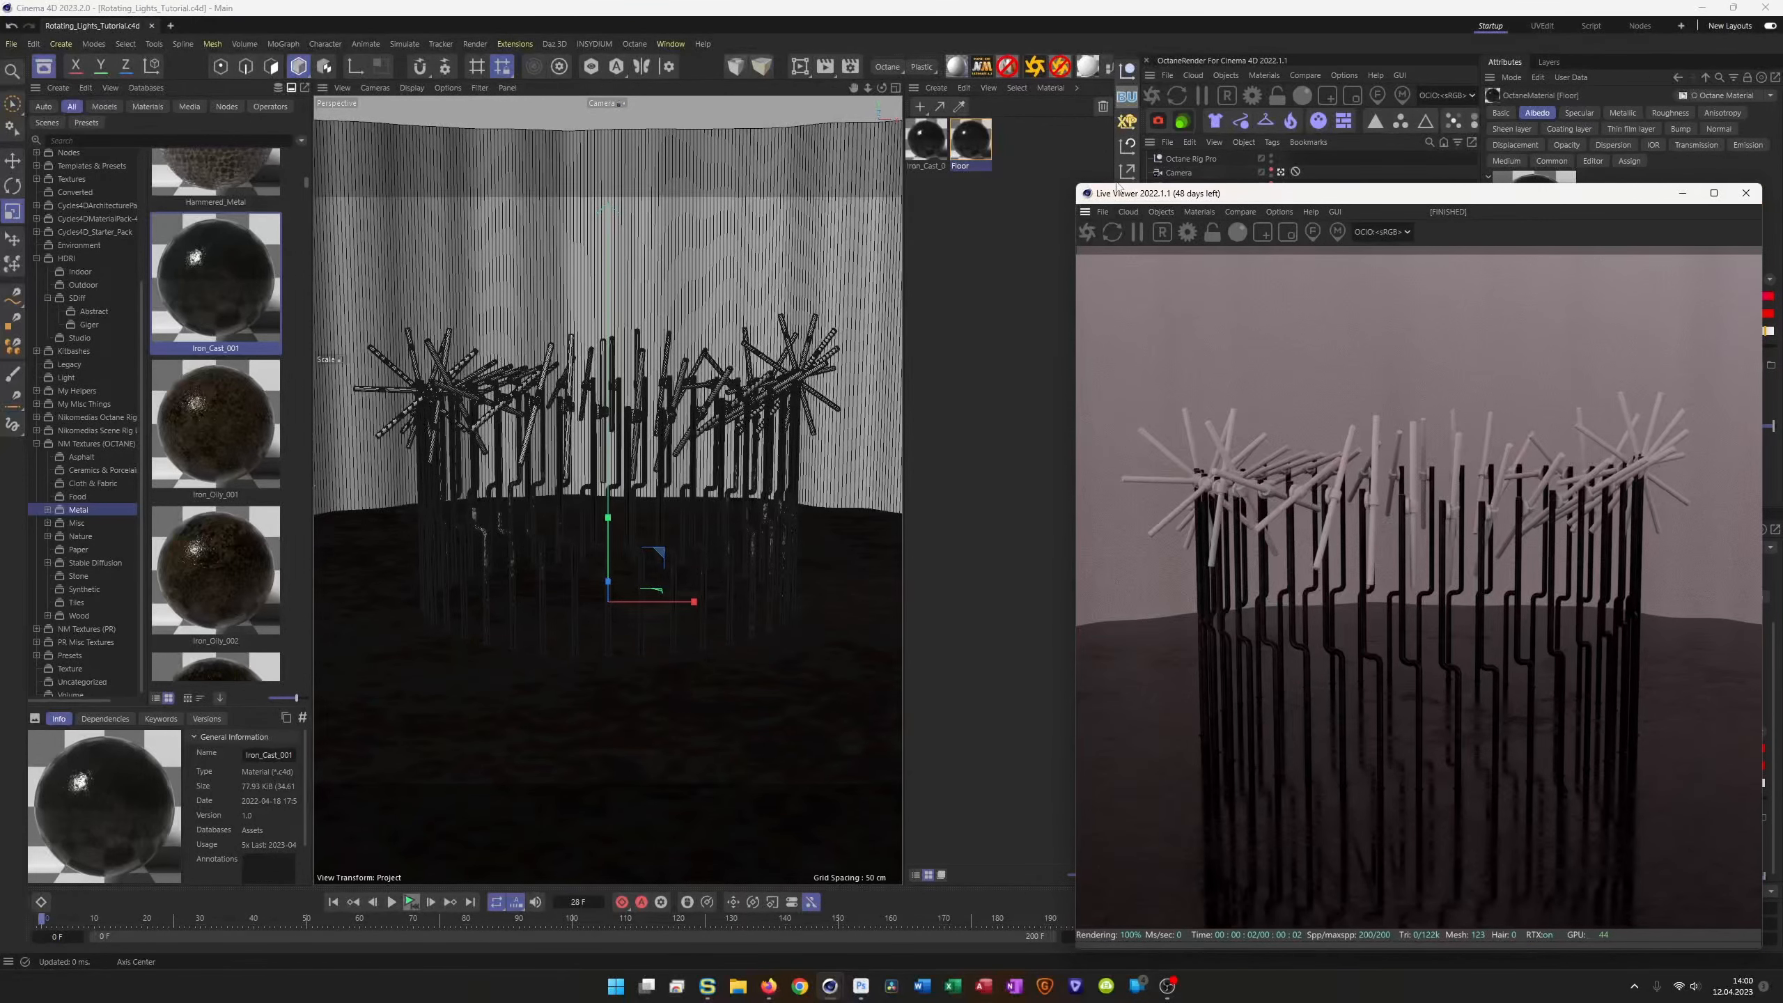
left_click_drag(1138, 193, 358, 187)
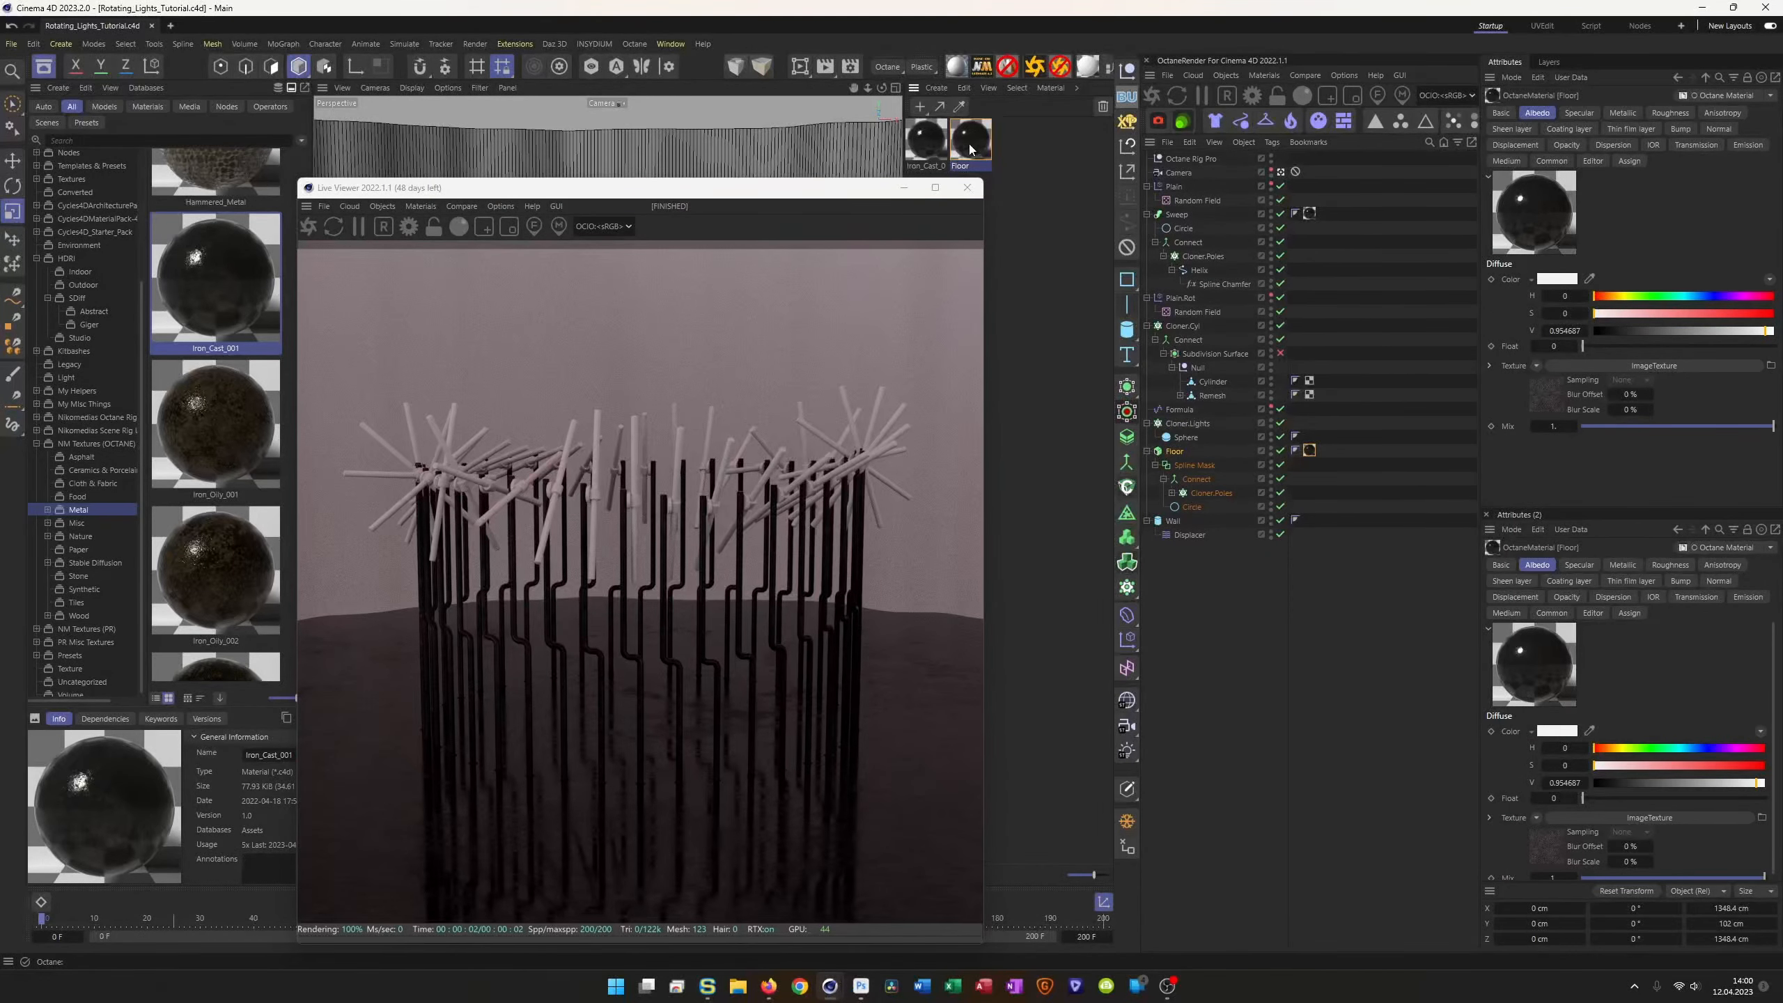
left_click_drag(846, 193, 1609, 210)
Step: Close the Live Viewer and duplicate the Floor material
left_click(971, 149)
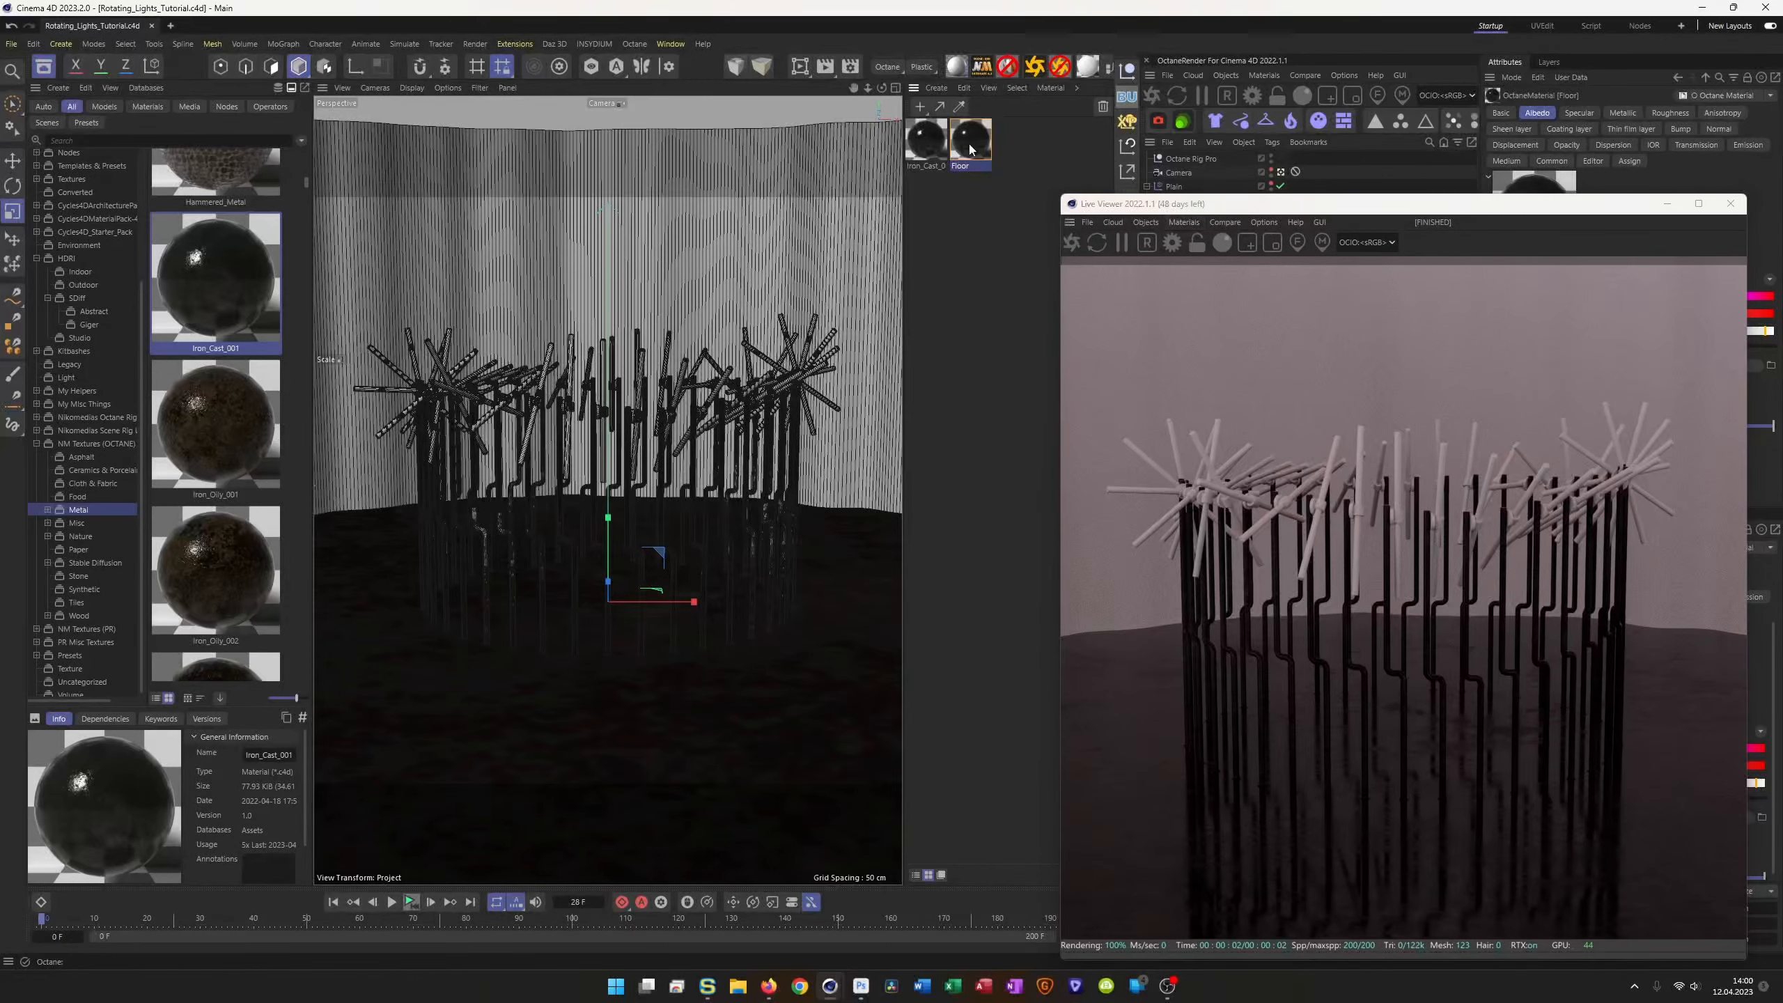
left_click(1731, 203)
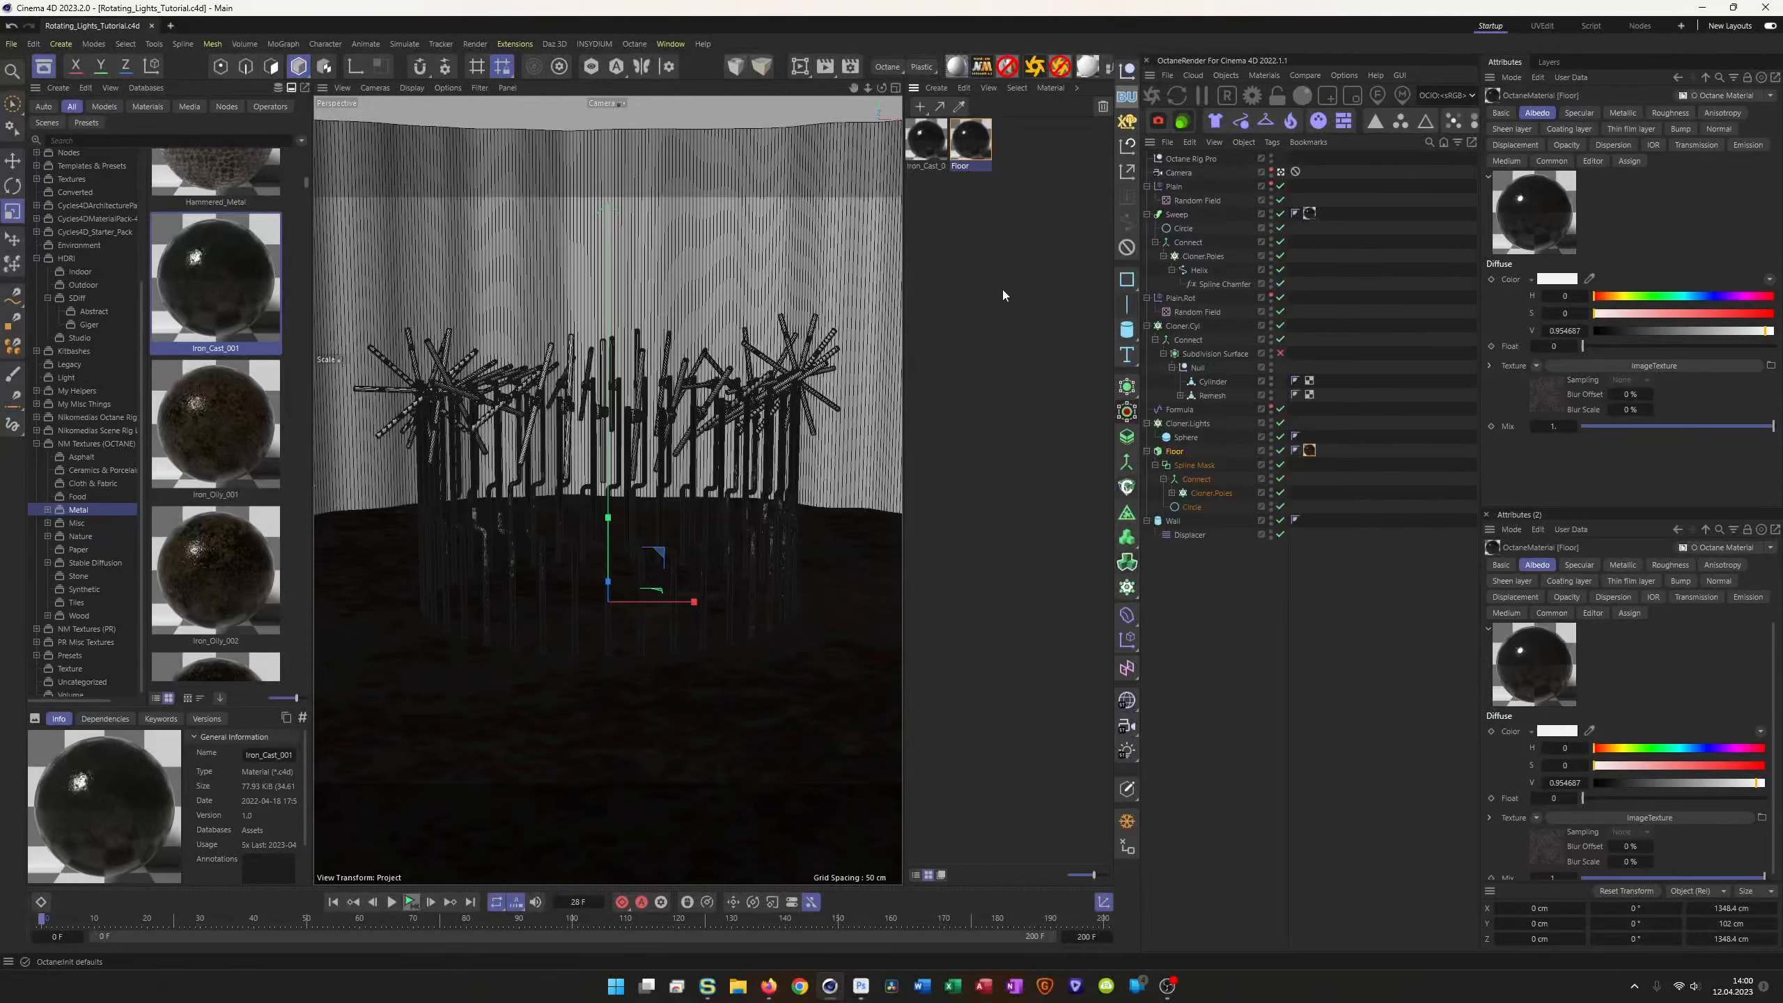
left_click_drag(975, 143, 1026, 151, "ctrl")
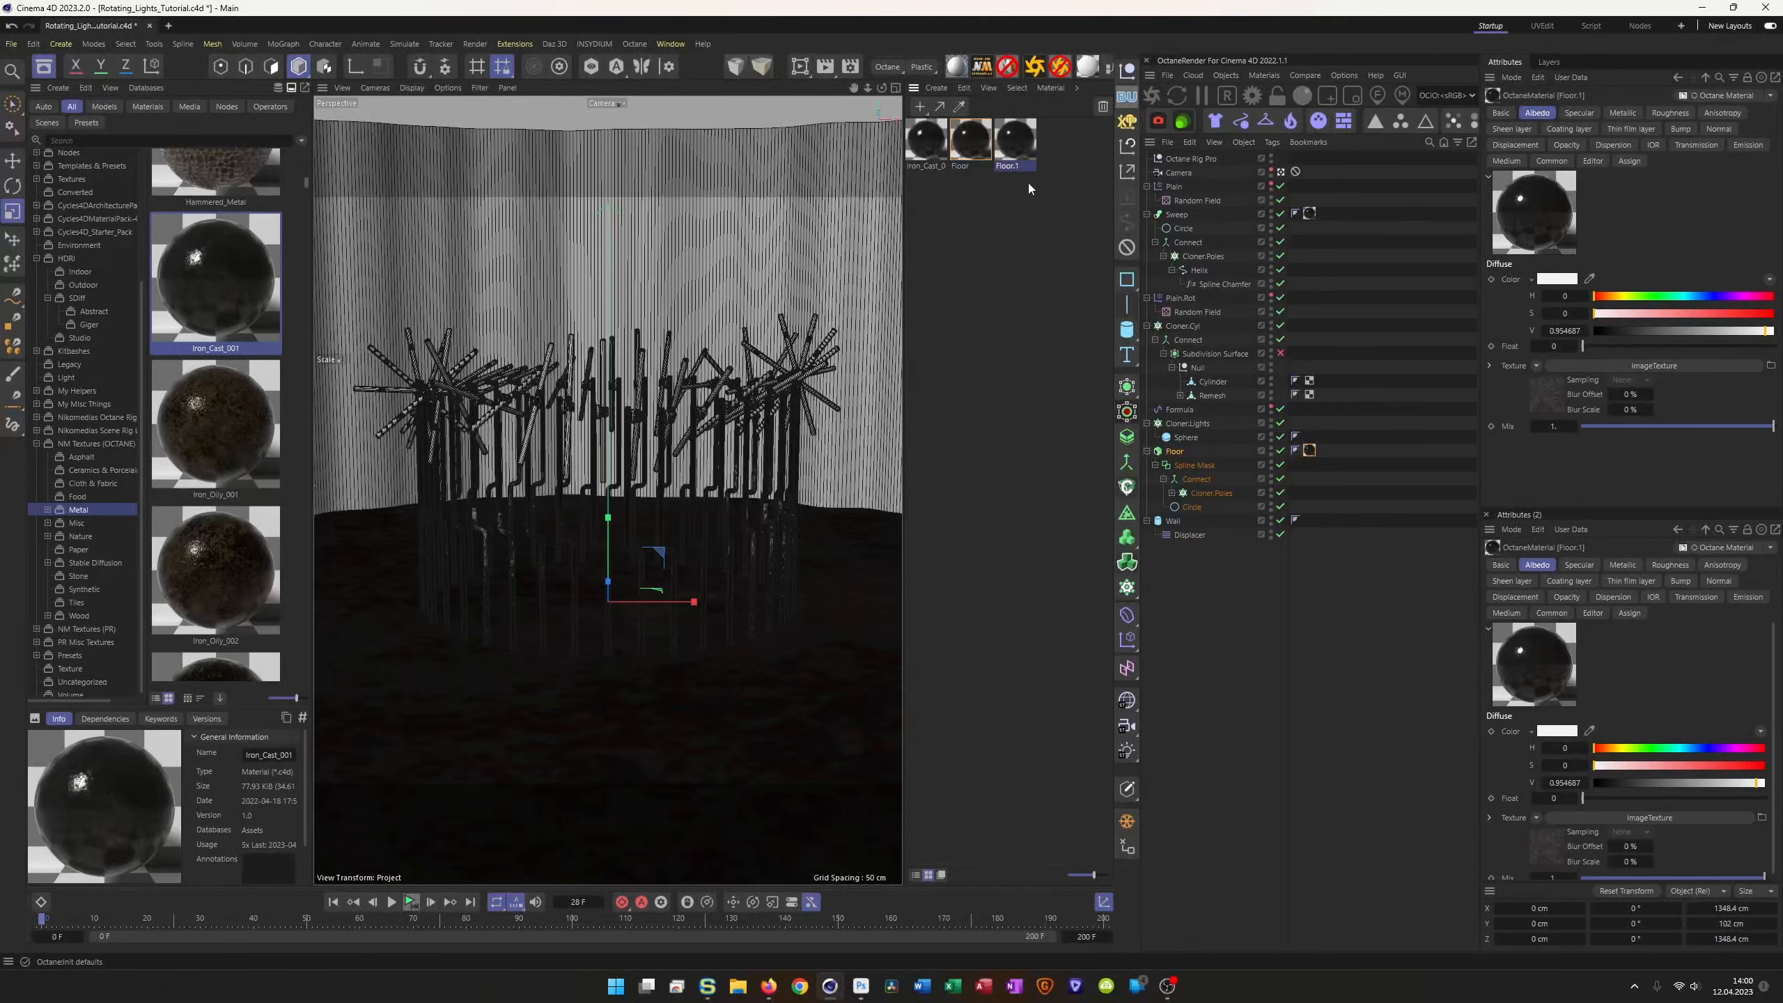
Step: Rename the duplicated Floor material as Wall
double_click(1008, 169)
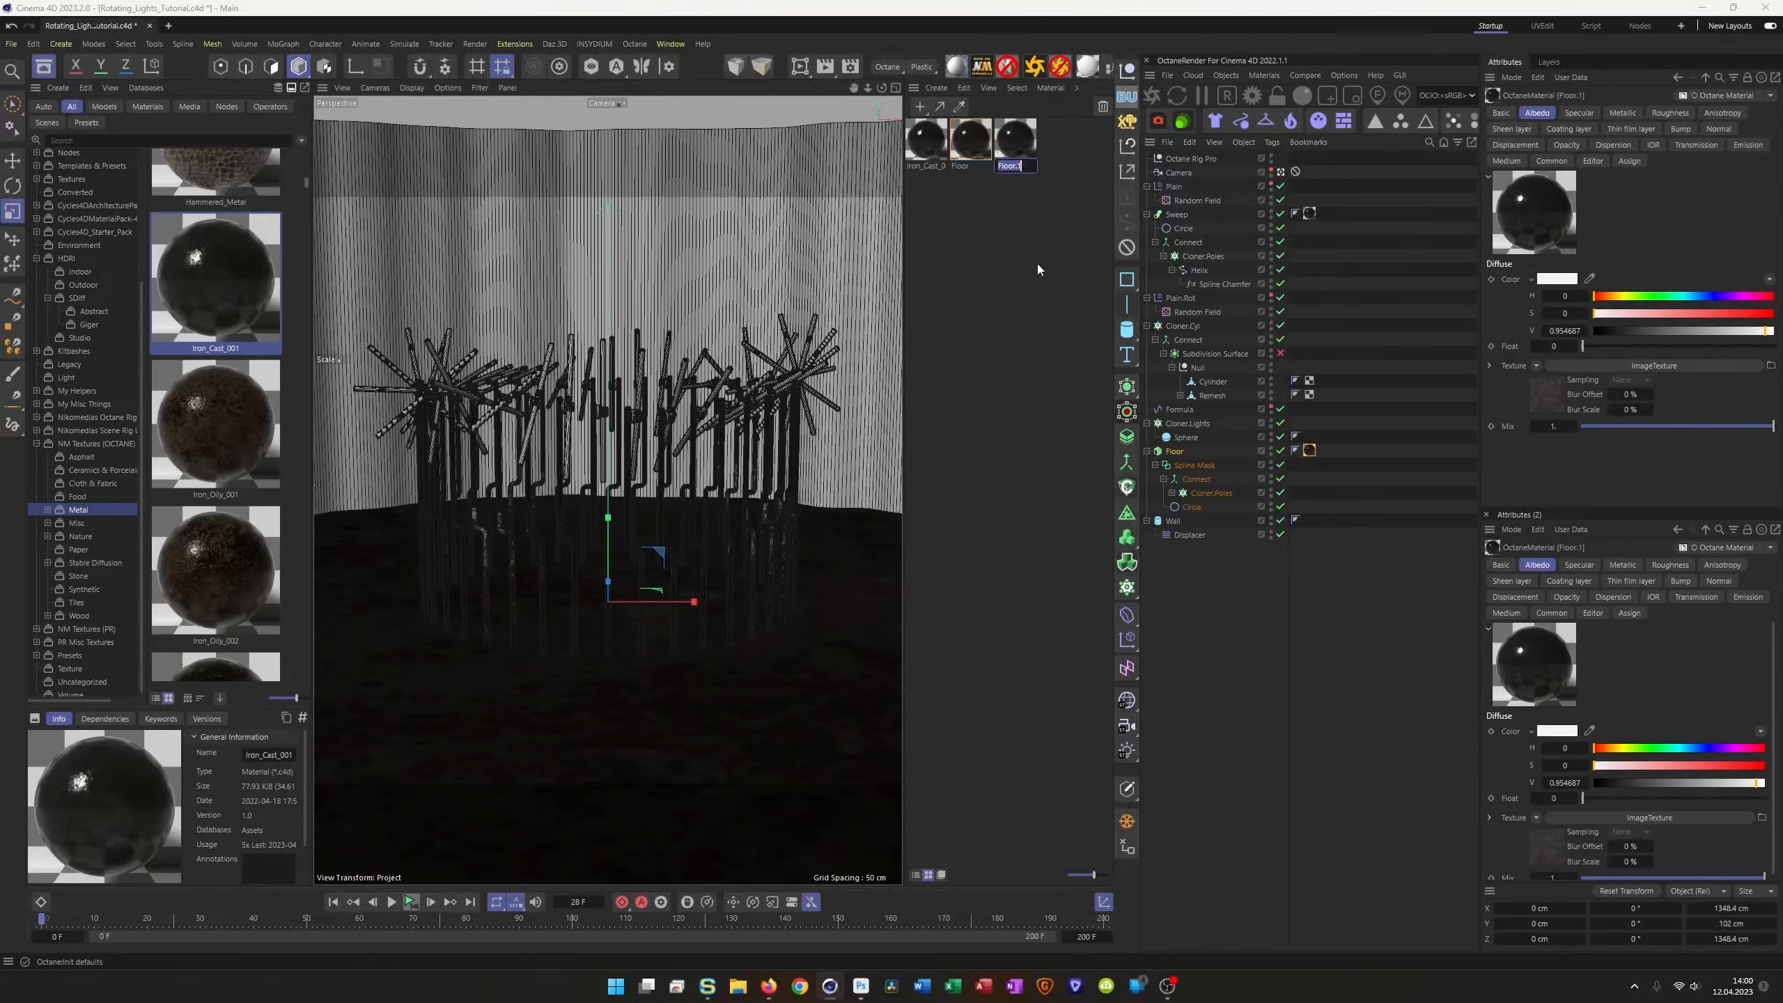
type("Wa")
key("BackSpace")
key("BackSpace")
type("ll")
key("Return")
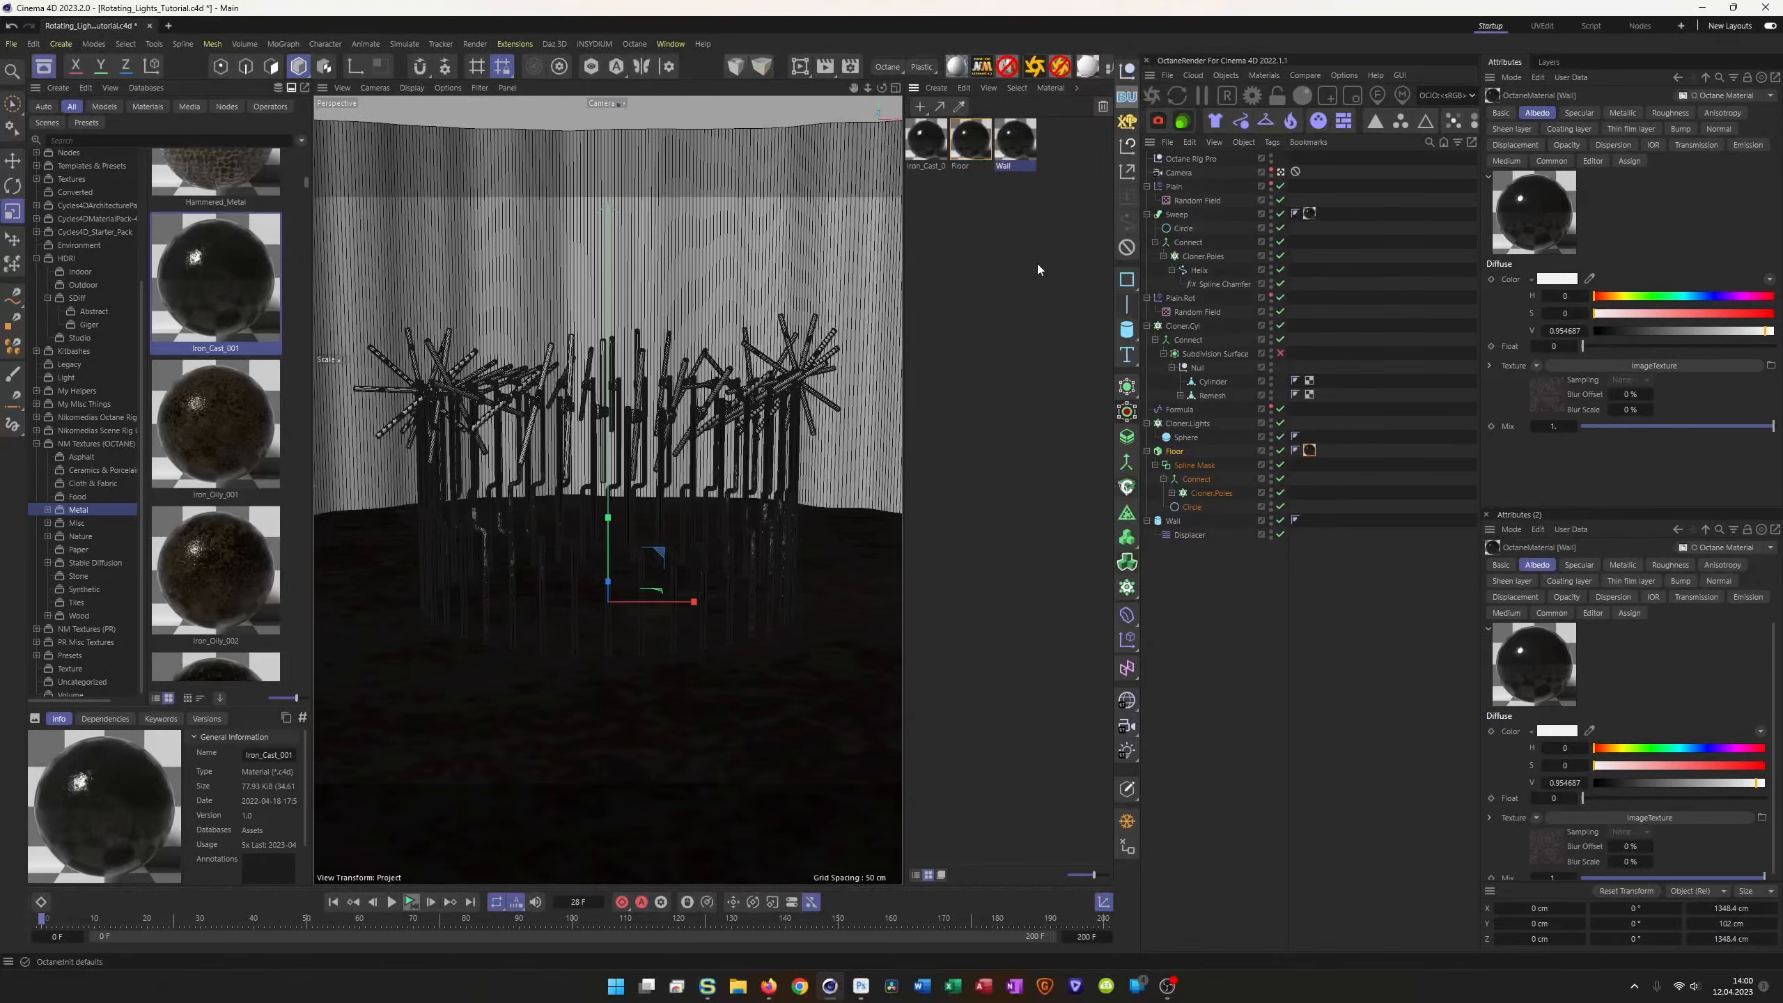
Step: Inspect the Wall material's image texture nodes, including the normal map, in its node graph
left_click(1106, 70)
left_click_drag(989, 225, 880, 133)
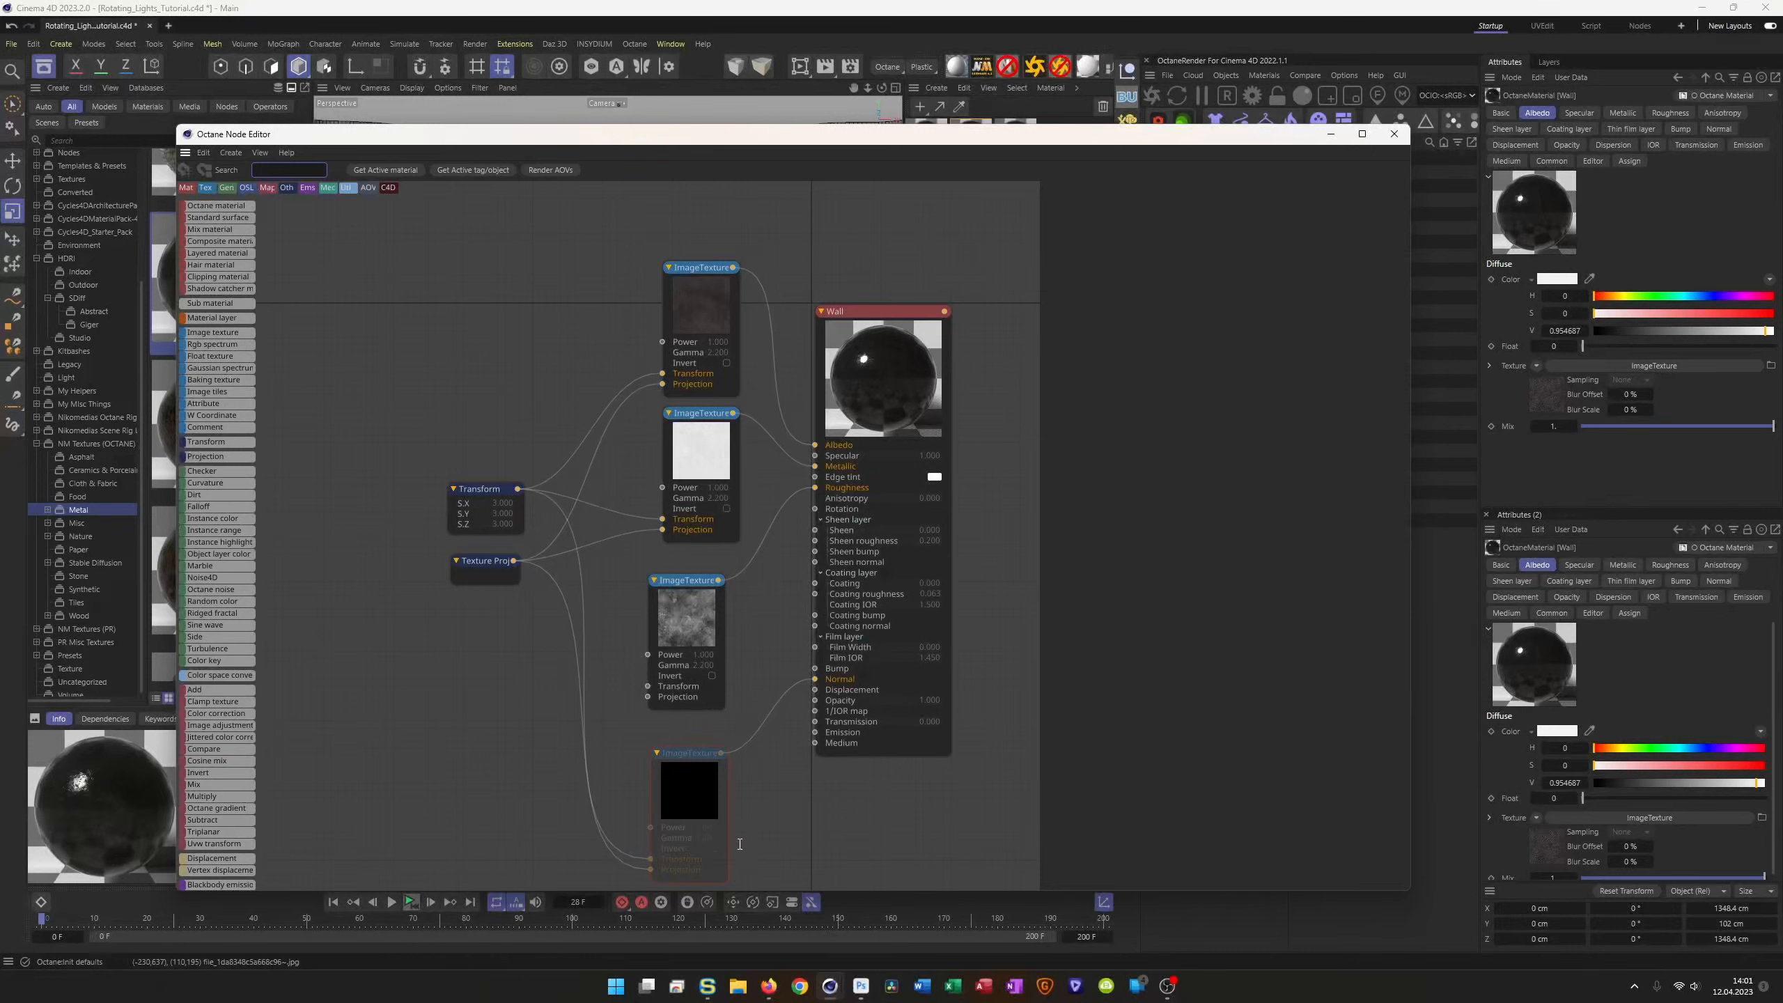
left_click_drag(766, 847, 657, 245)
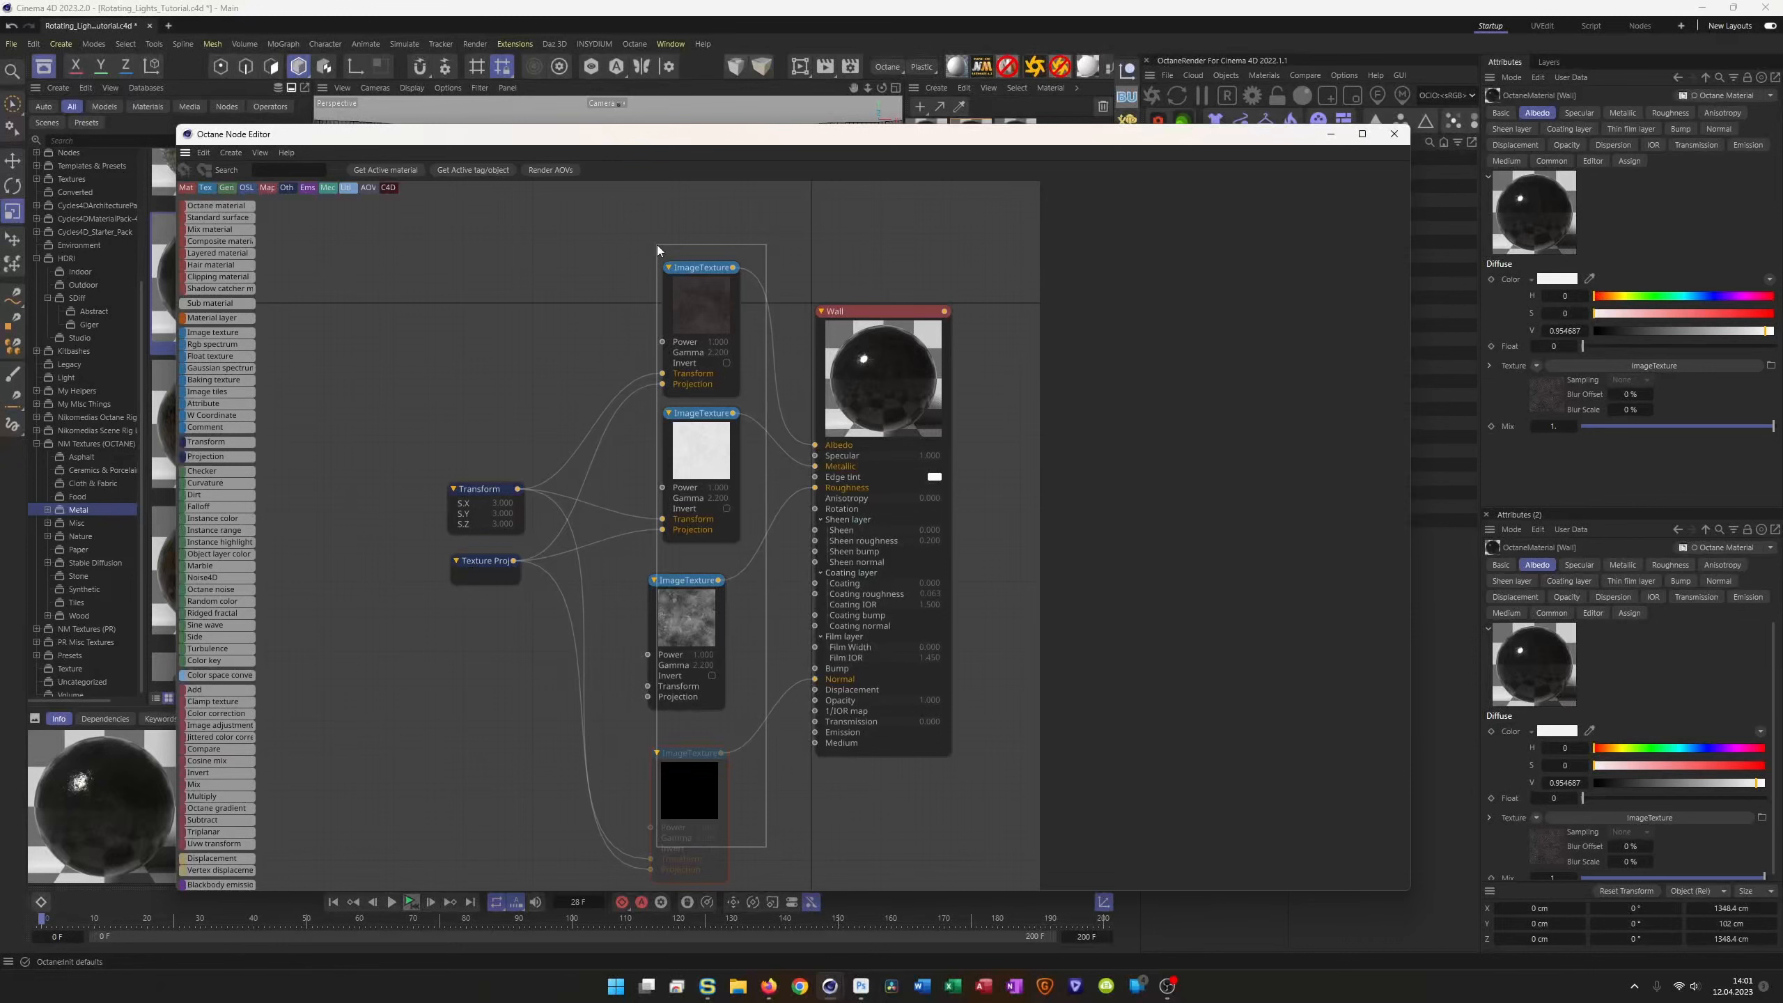
left_click_drag(658, 245, 635, 756)
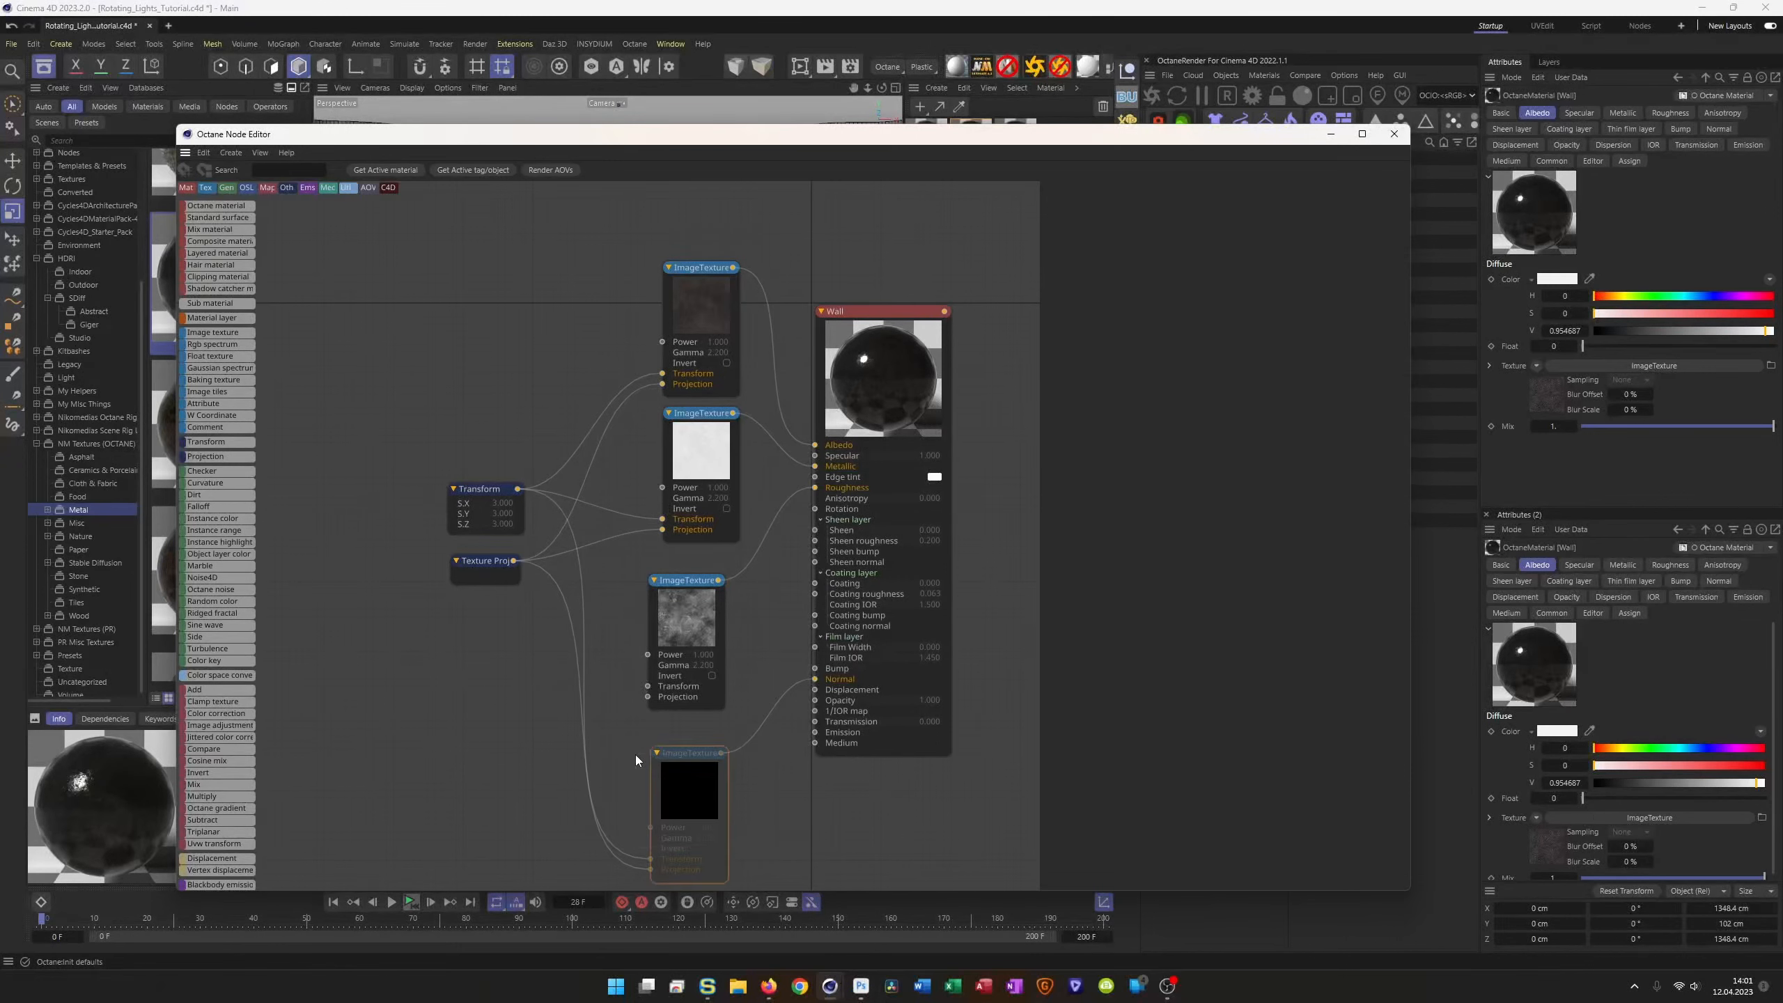
left_click_drag(1110, 143, 962, 606)
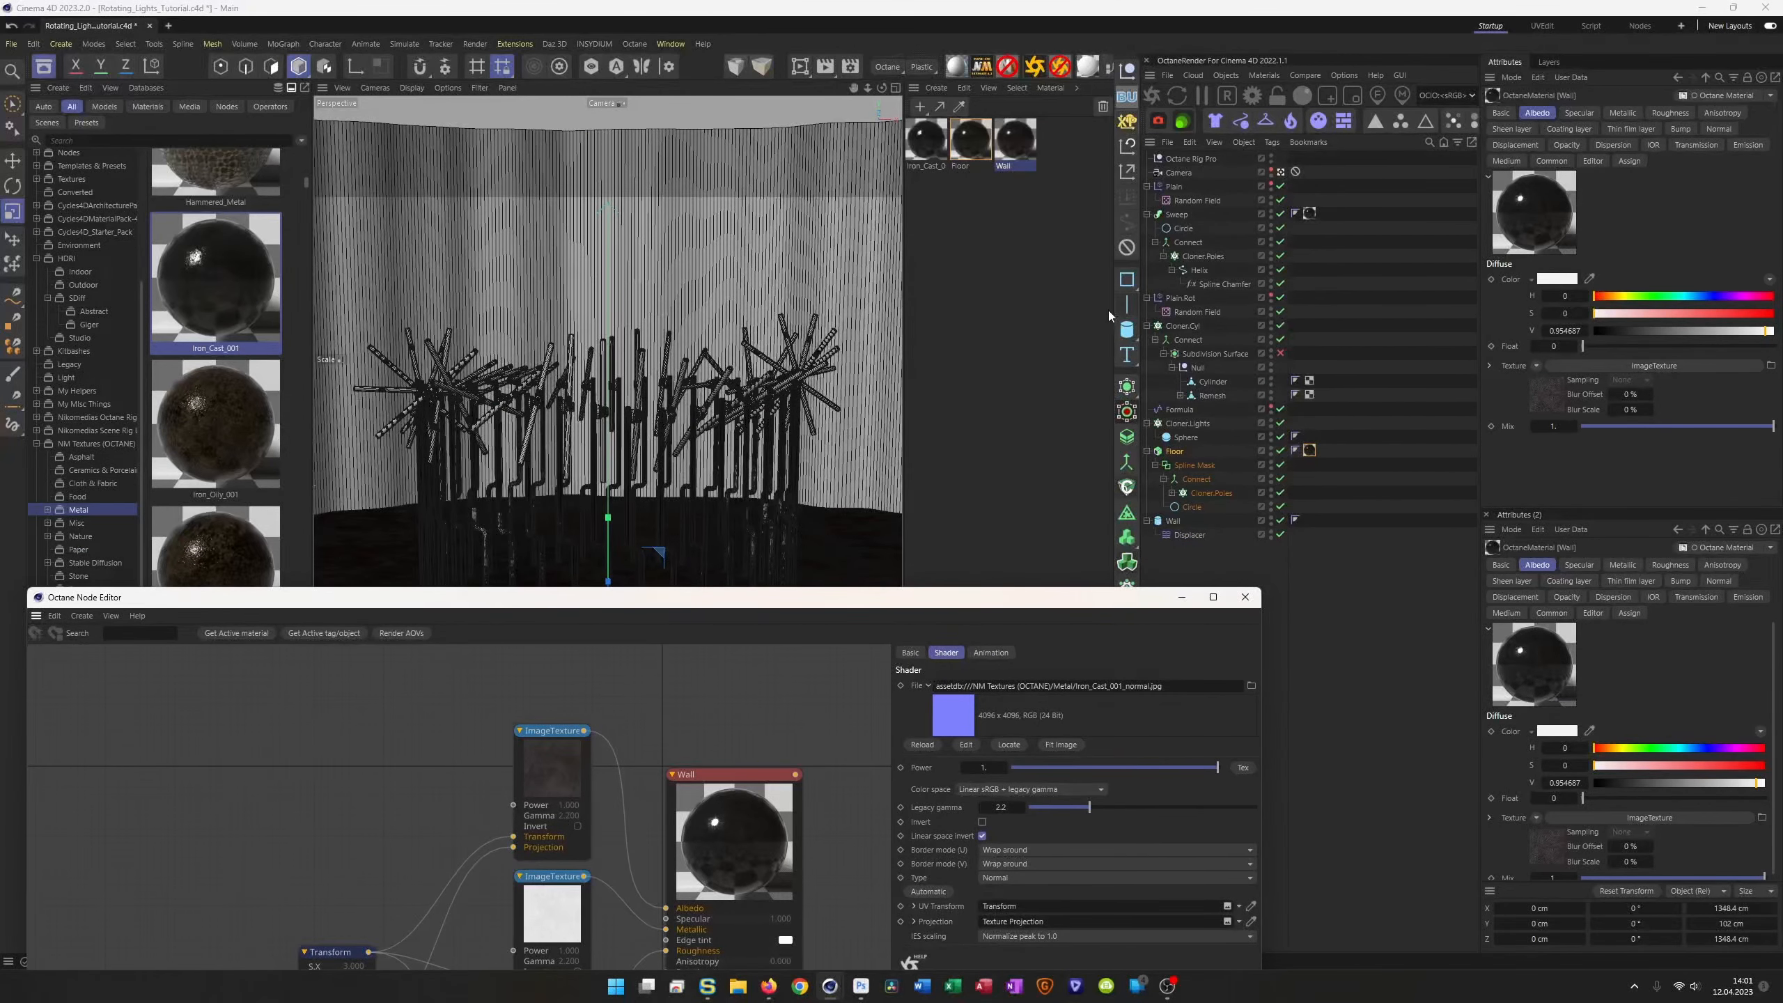
Step: Assign the Wall material to the Wall object with Cubic projection and save the project
left_click_drag(1013, 147, 1173, 524)
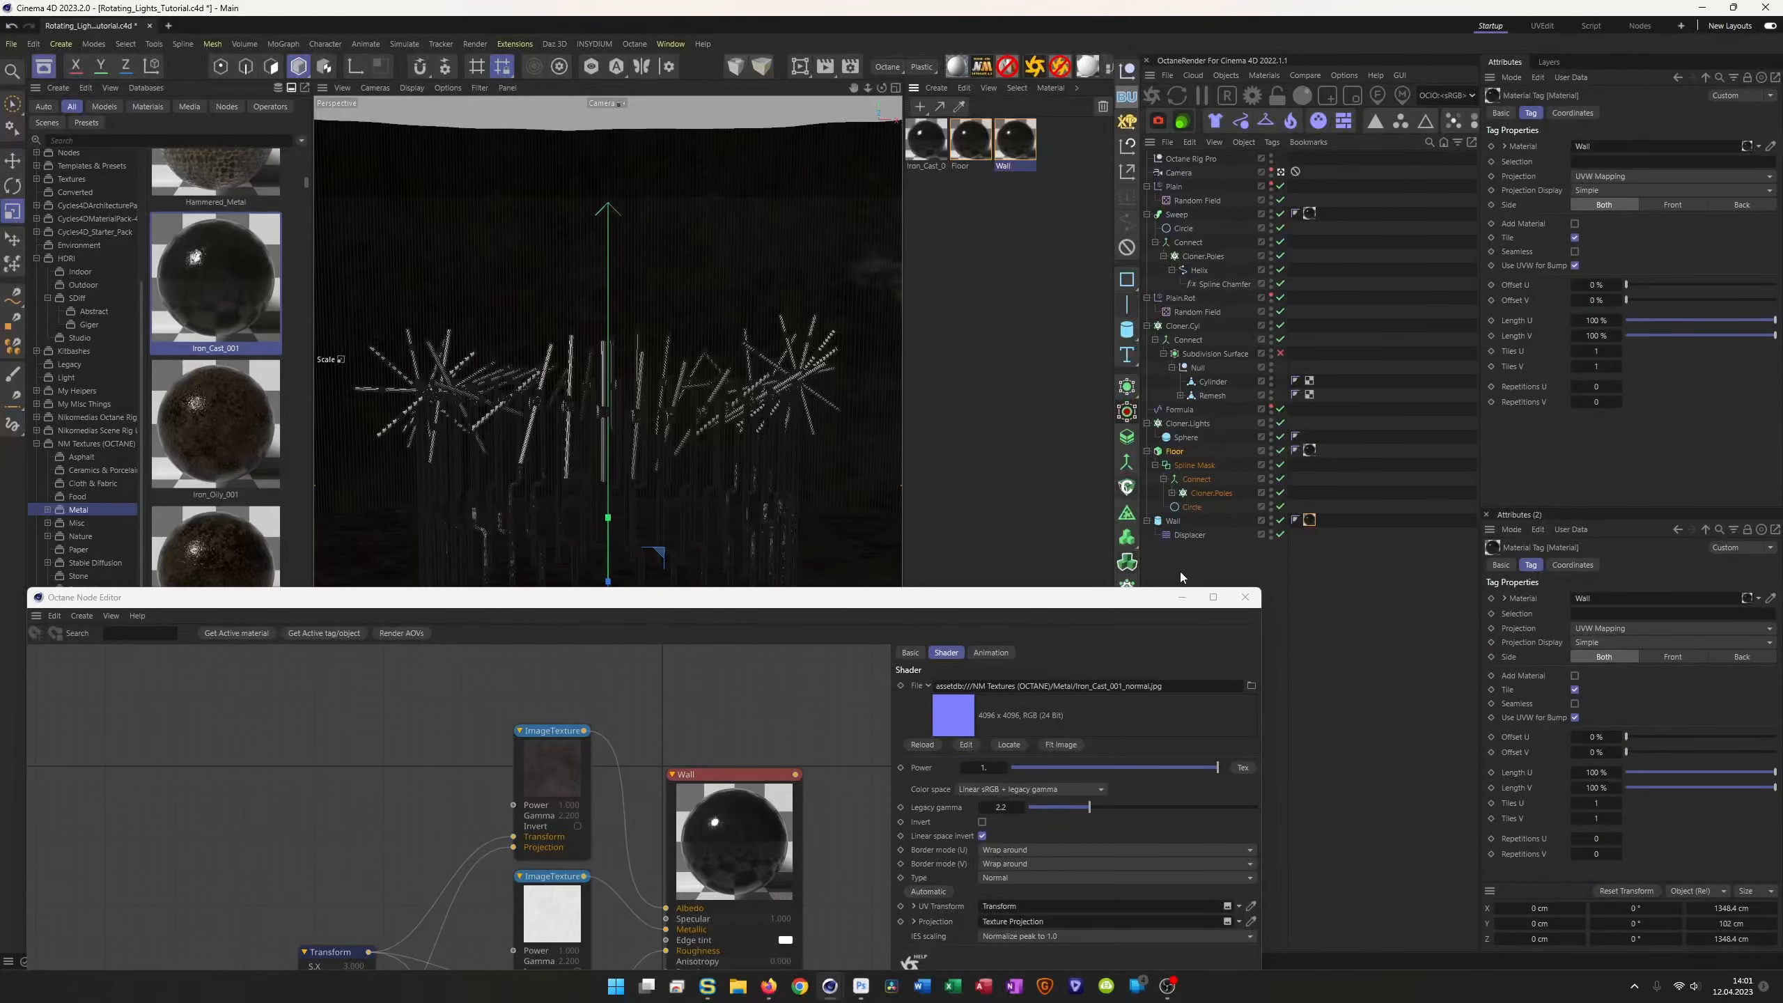
left_click(1630, 178)
left_click(1626, 243)
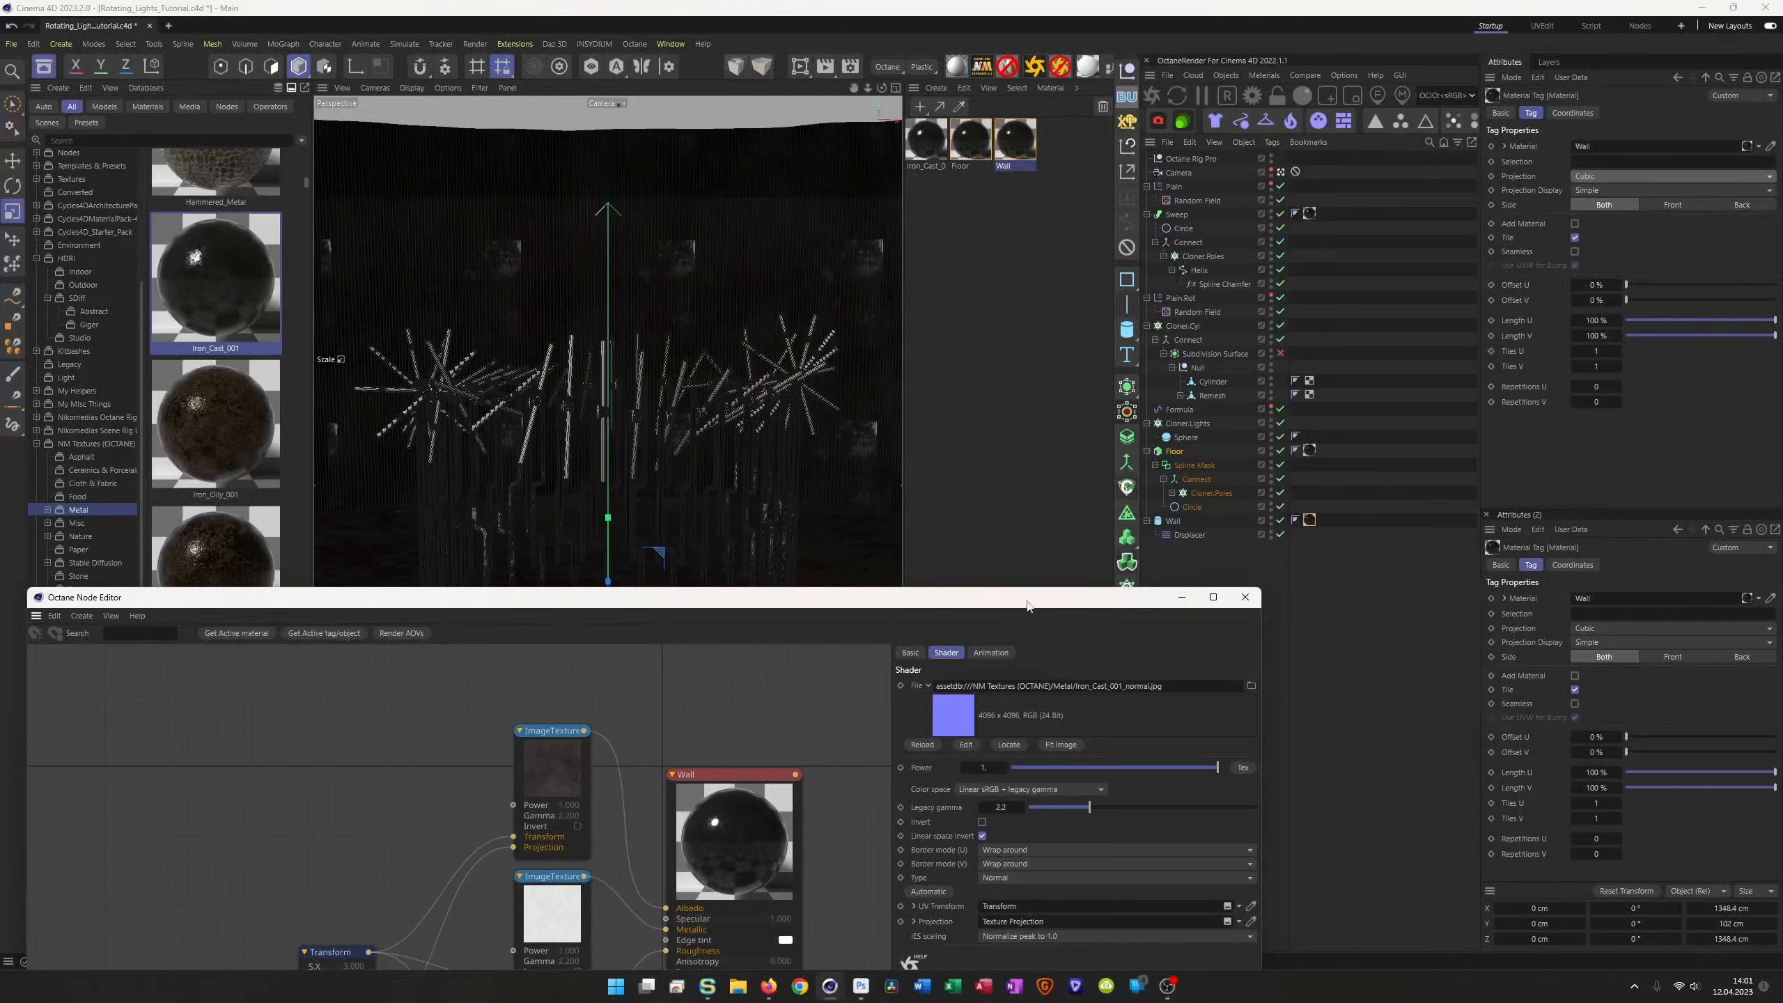
key("ctrl+s")
Step: Render the scene in the Live Viewer to check the wall texture
left_click(1152, 95)
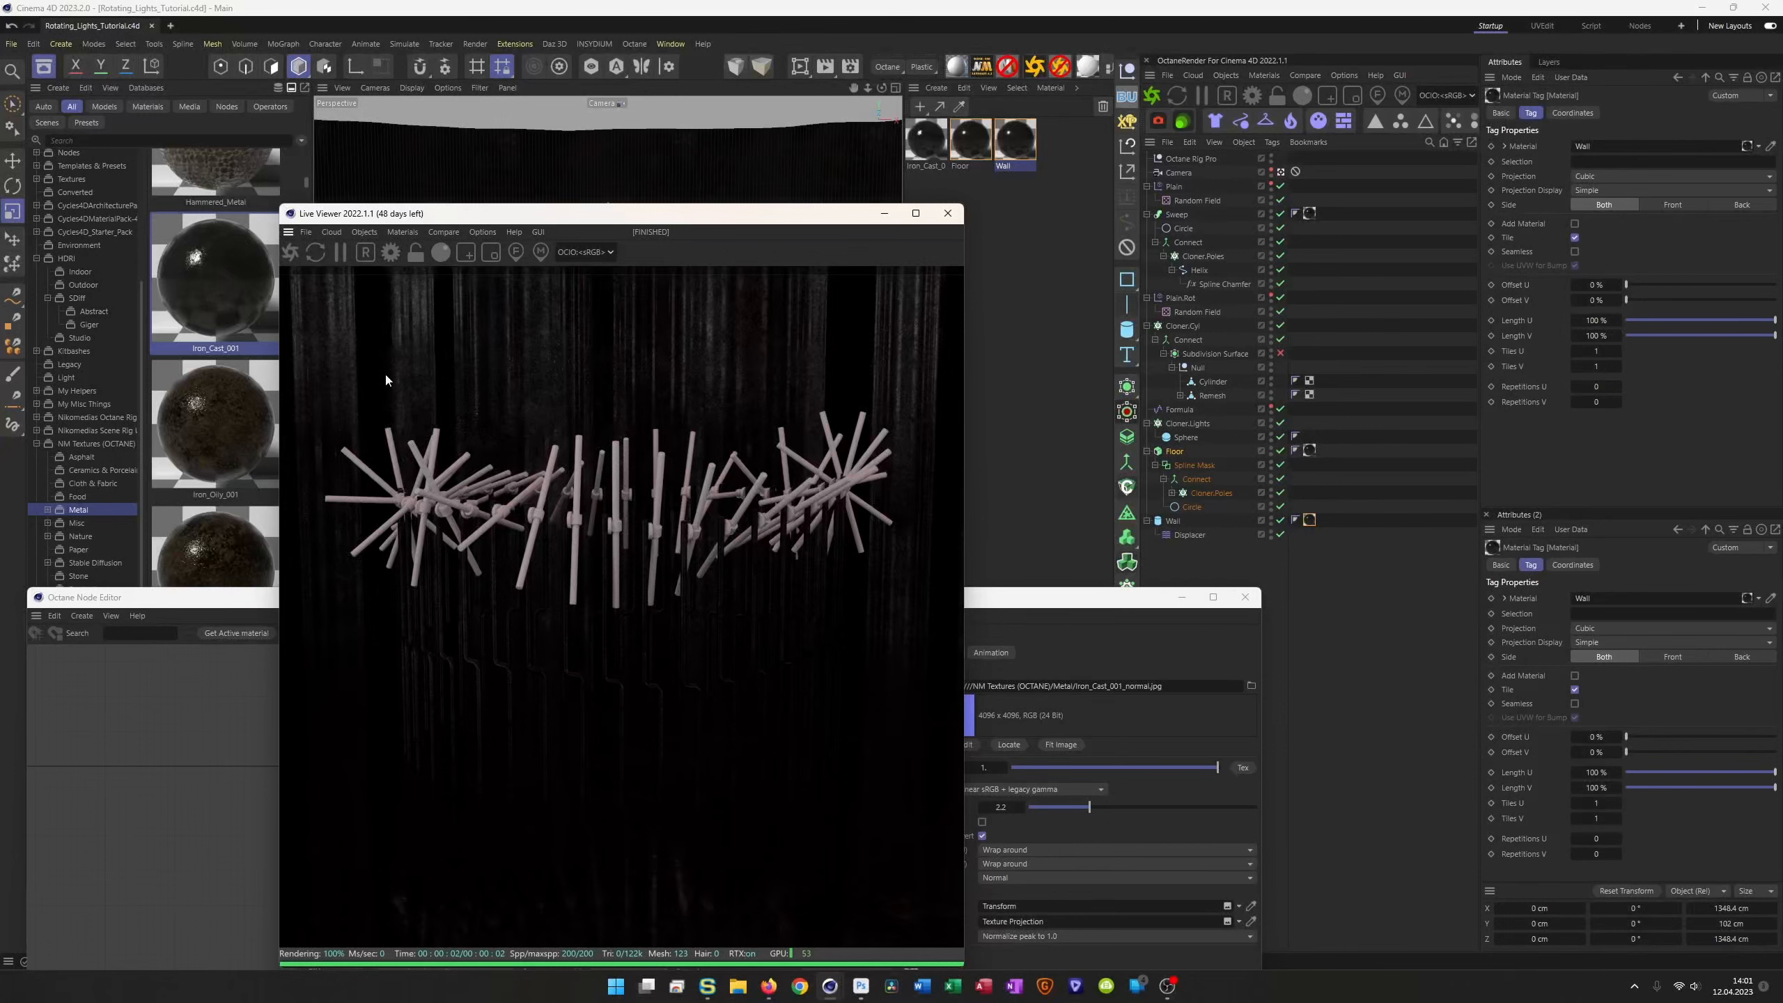
left_click_drag(811, 214, 1177, 155)
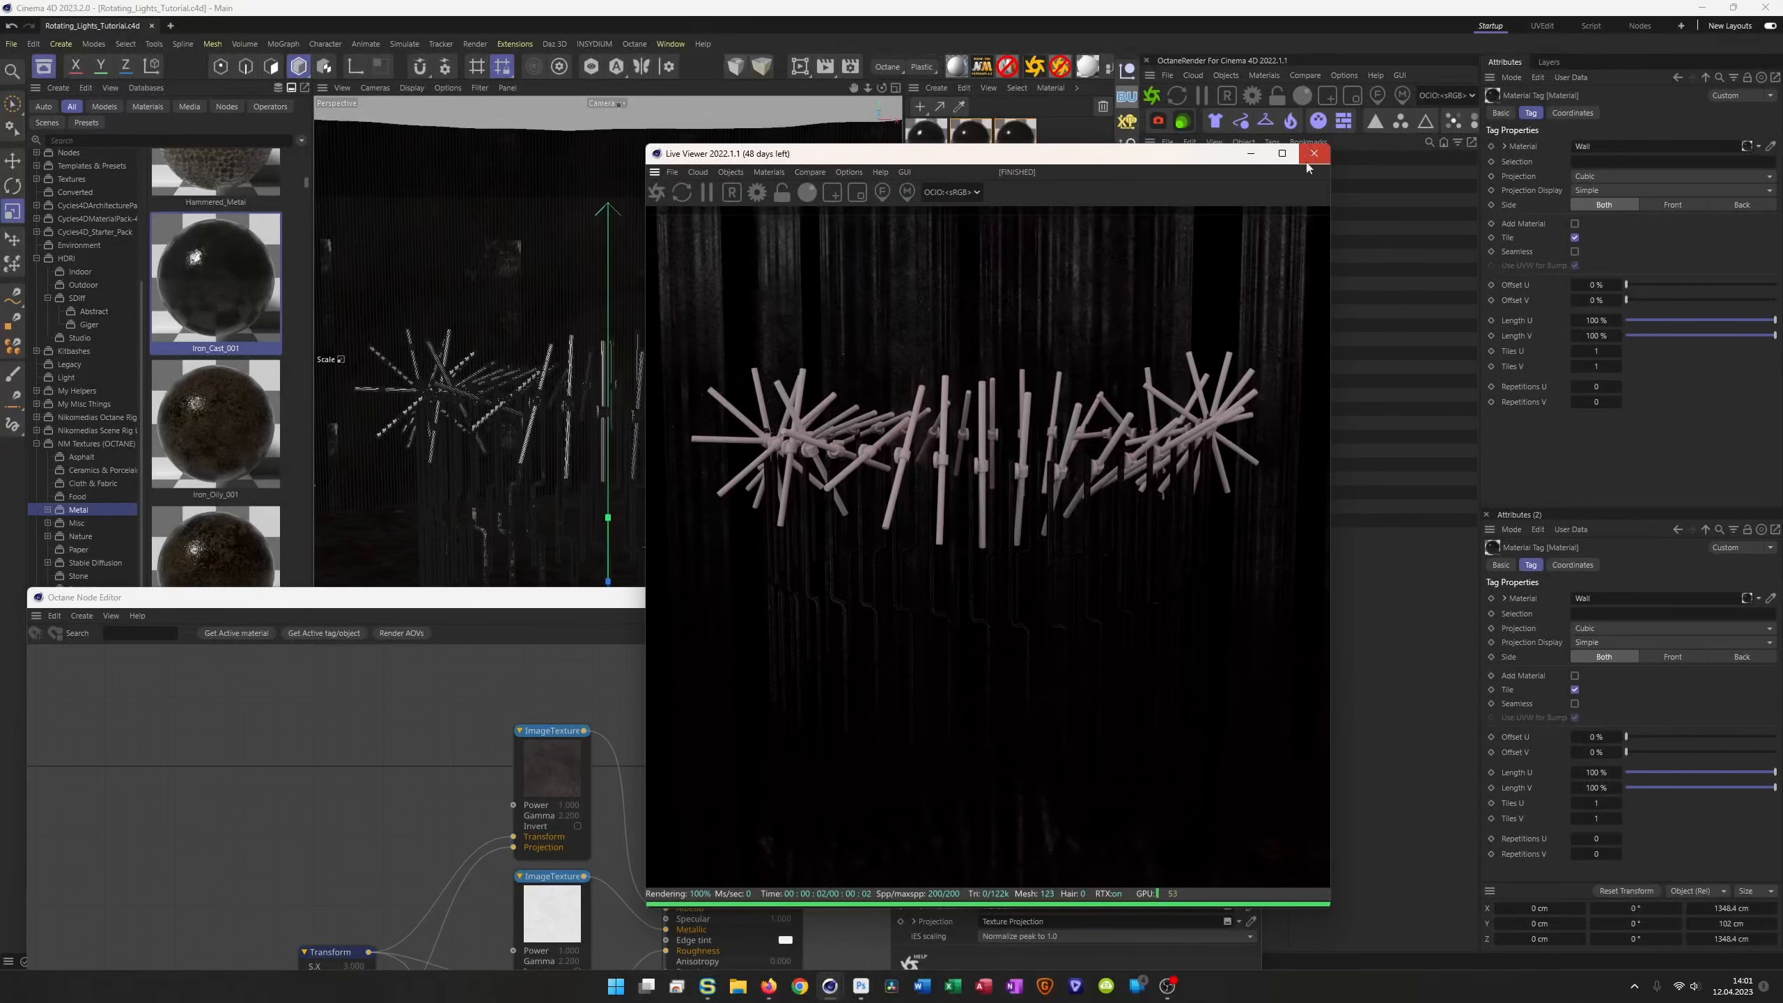
left_click_drag(1171, 154, 682, 194)
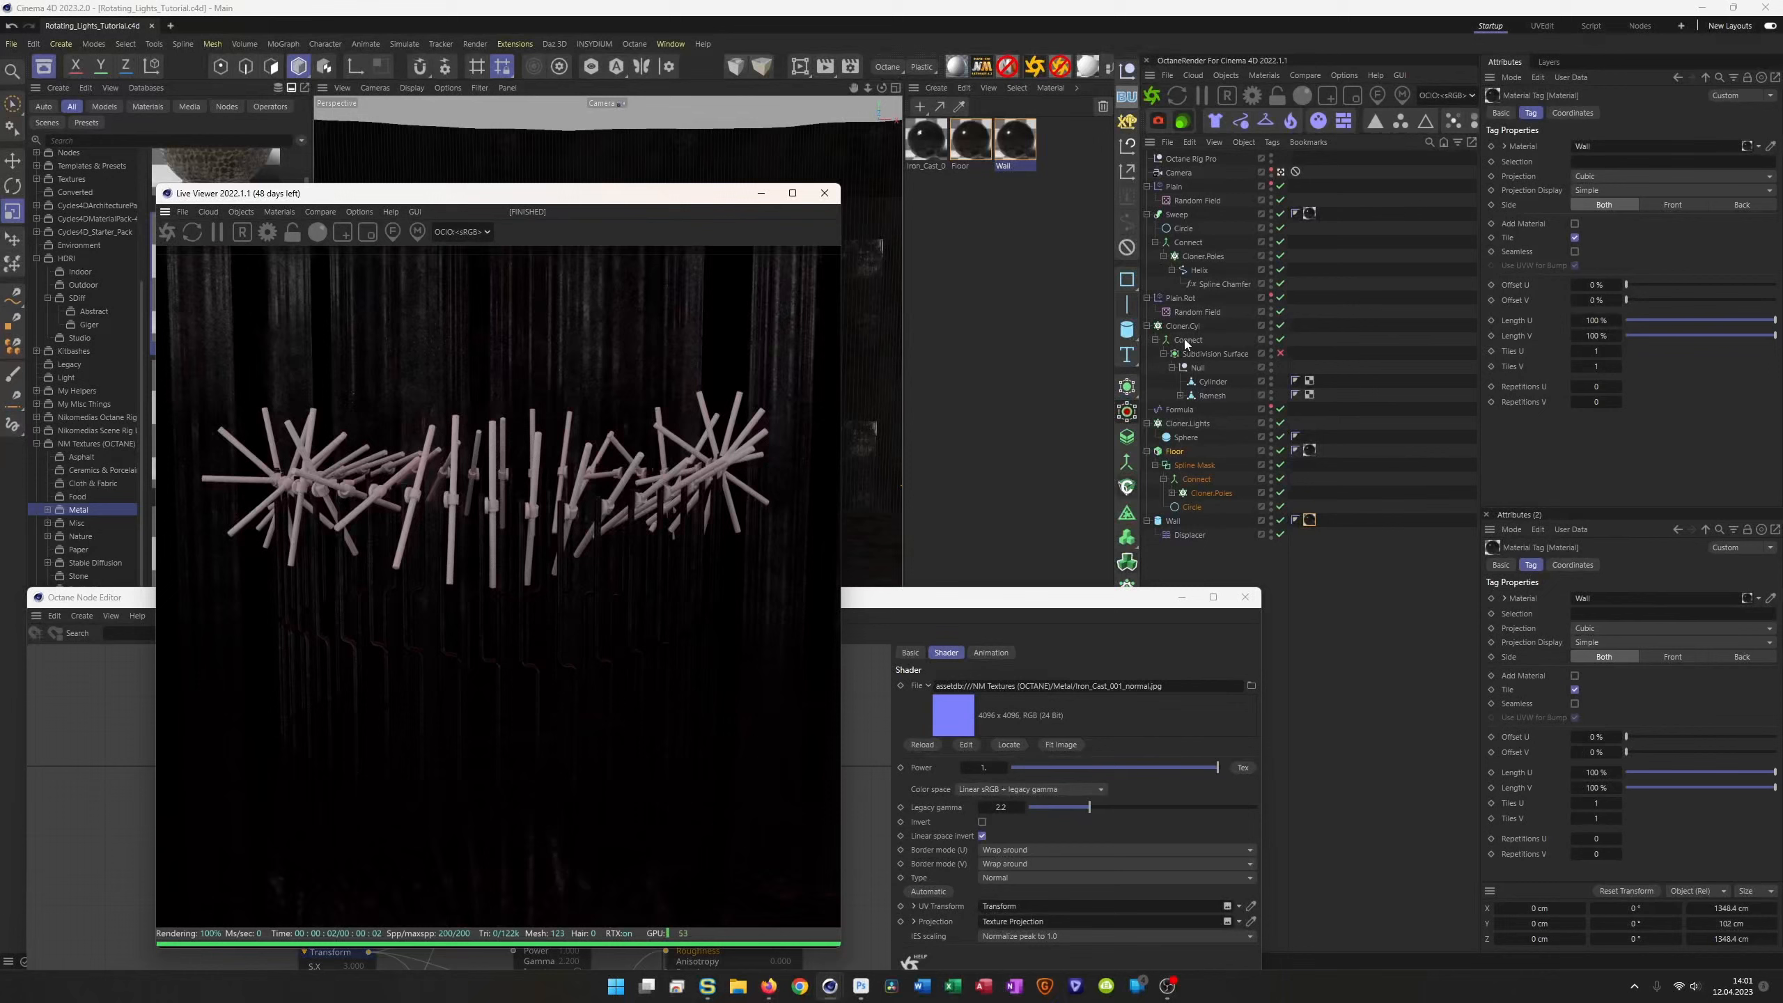
Step: Enable the Subdivision Surface in the cylinder cloner and assign the Iron_Cast_001 material to the Remesh object
left_click(1279, 353)
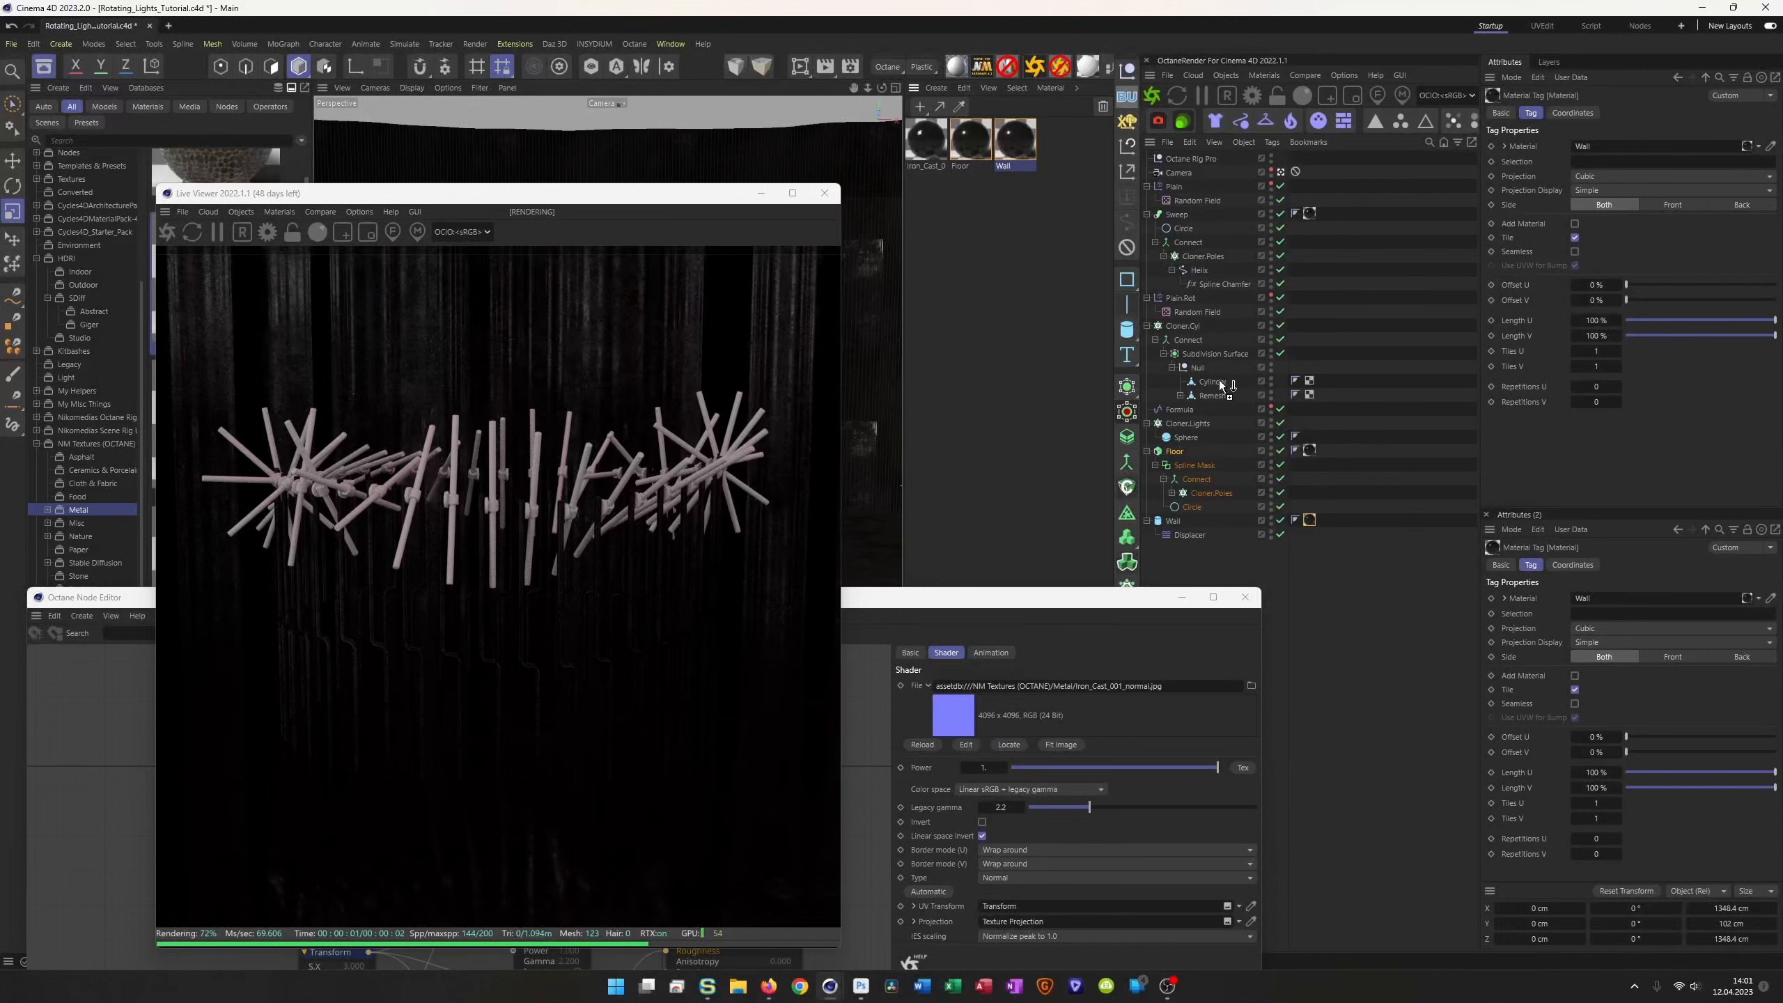
mouse_move(1217, 397)
left_mouse_down()
mouse_move(1213, 379)
mouse_move(1210, 396)
left_mouse_up()
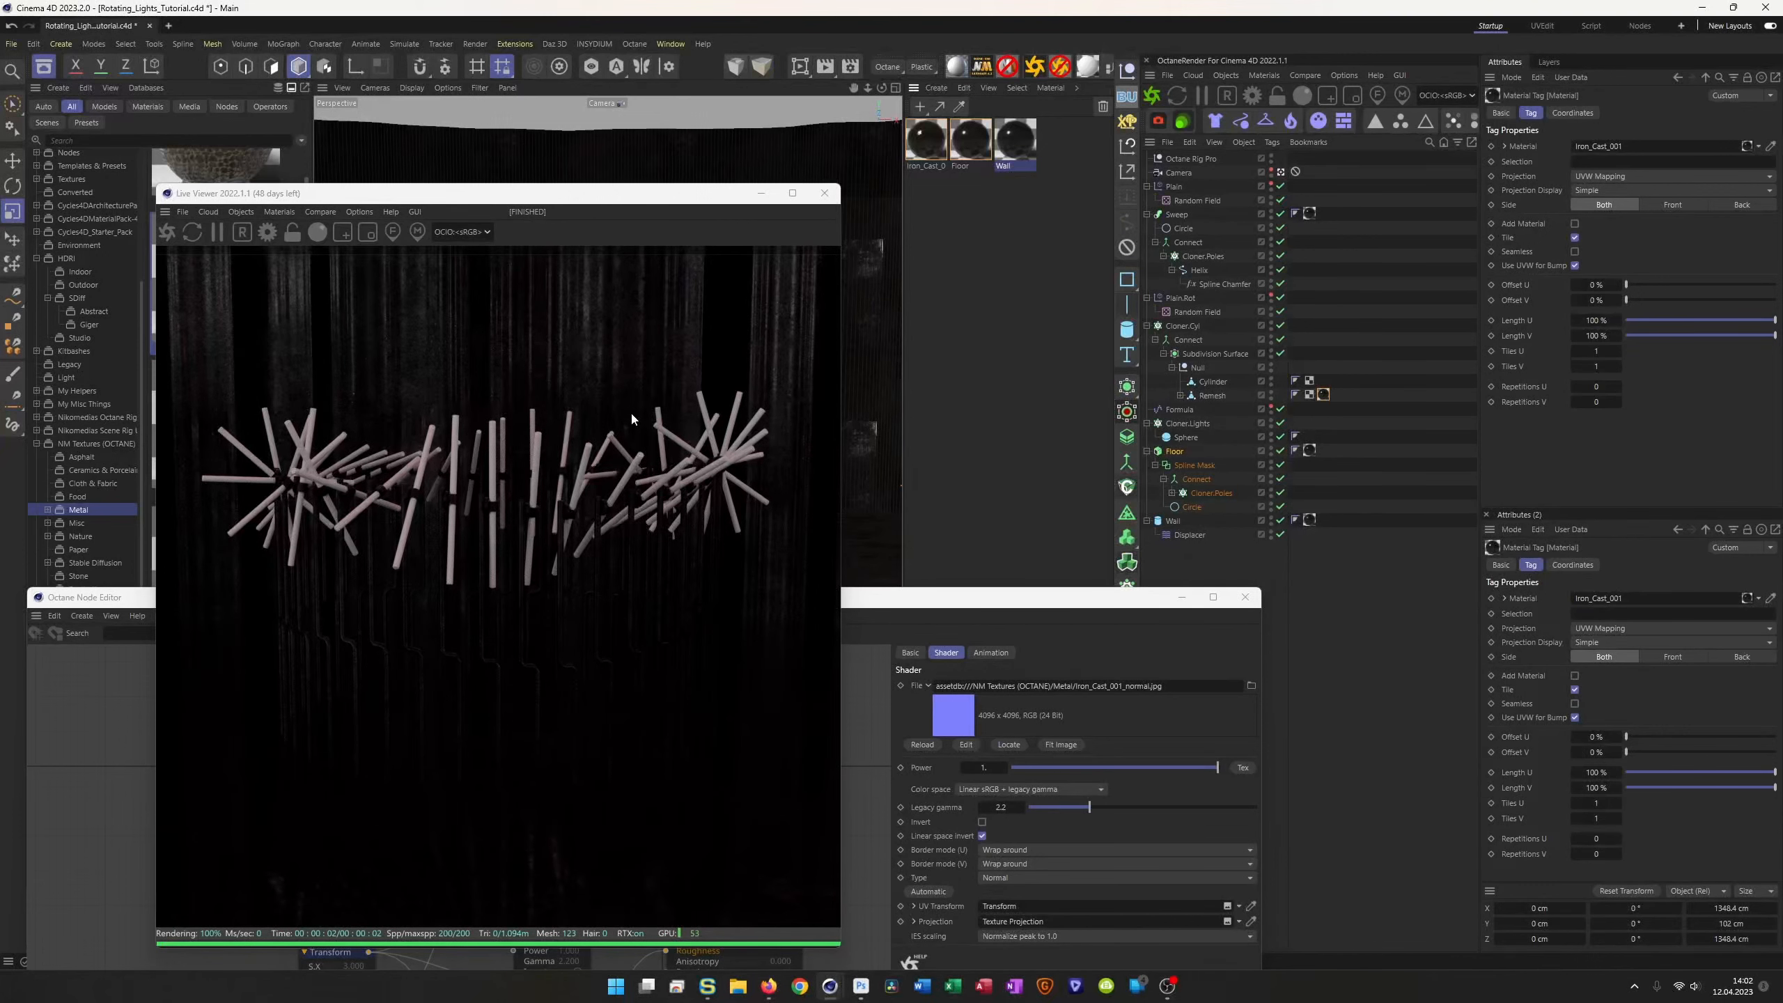
left_click(825, 194)
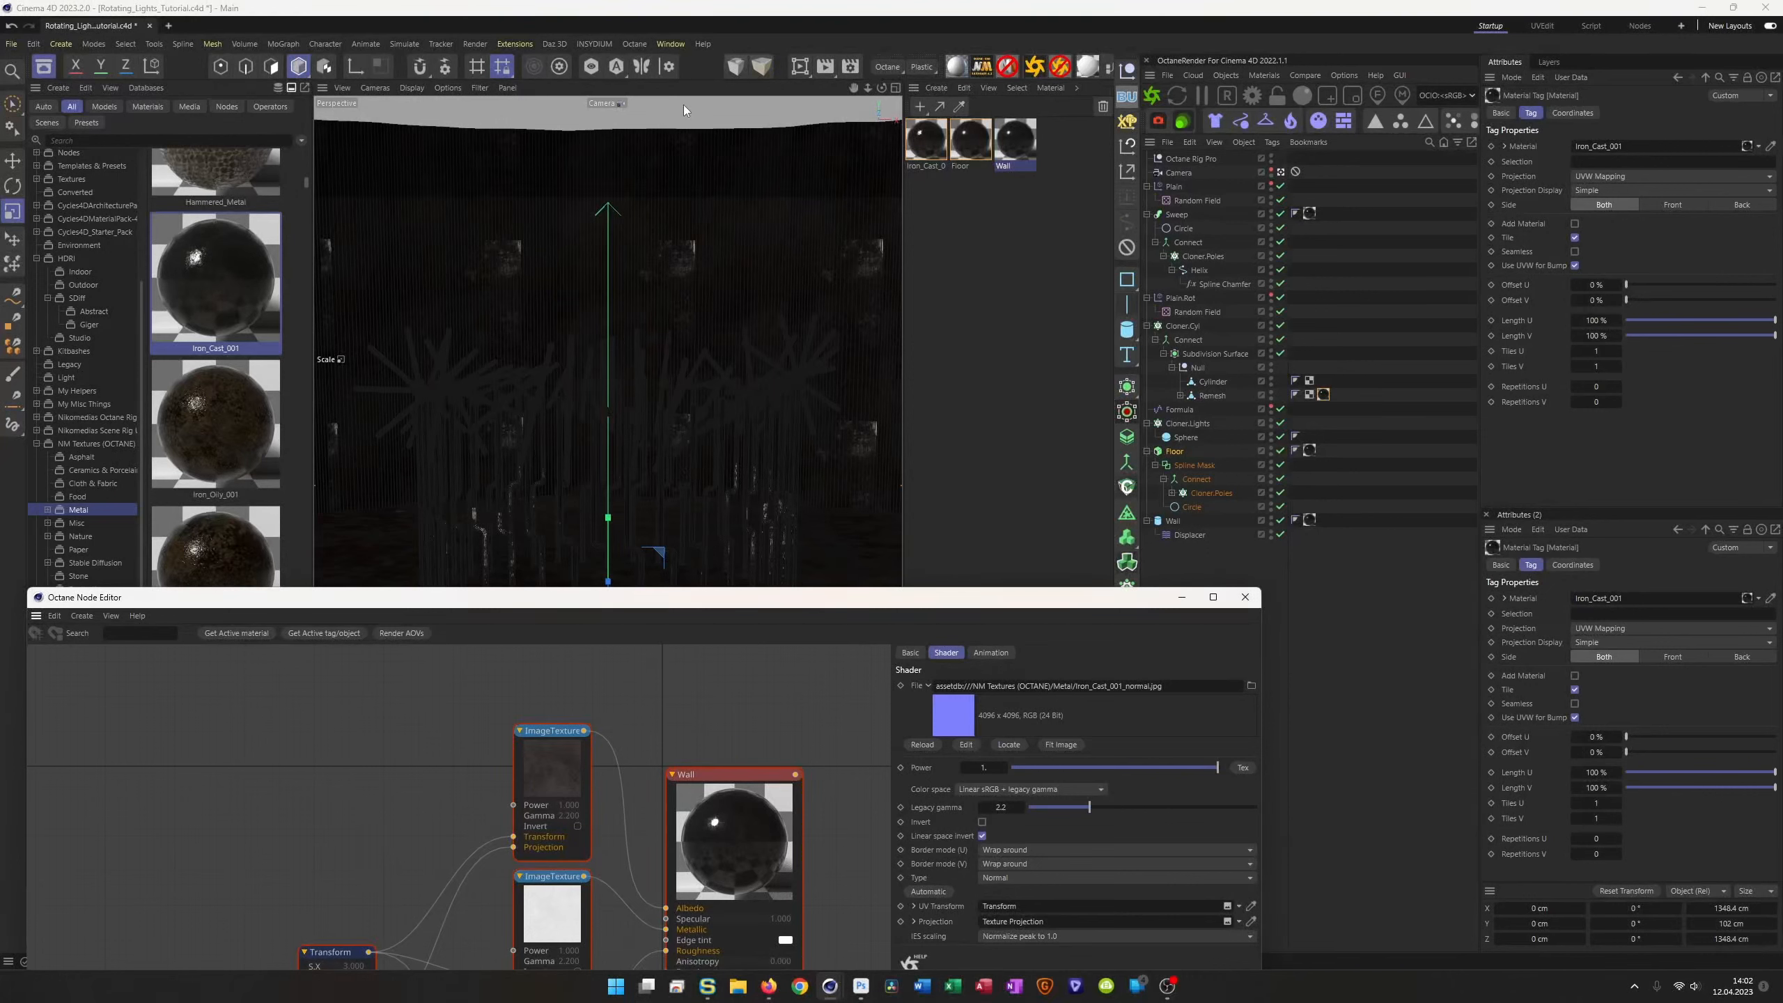
Step: Deselect the materials, close the node editor and save the project
left_click(972, 313)
left_click_drag(1137, 605, 1210, 246)
left_click(1317, 238)
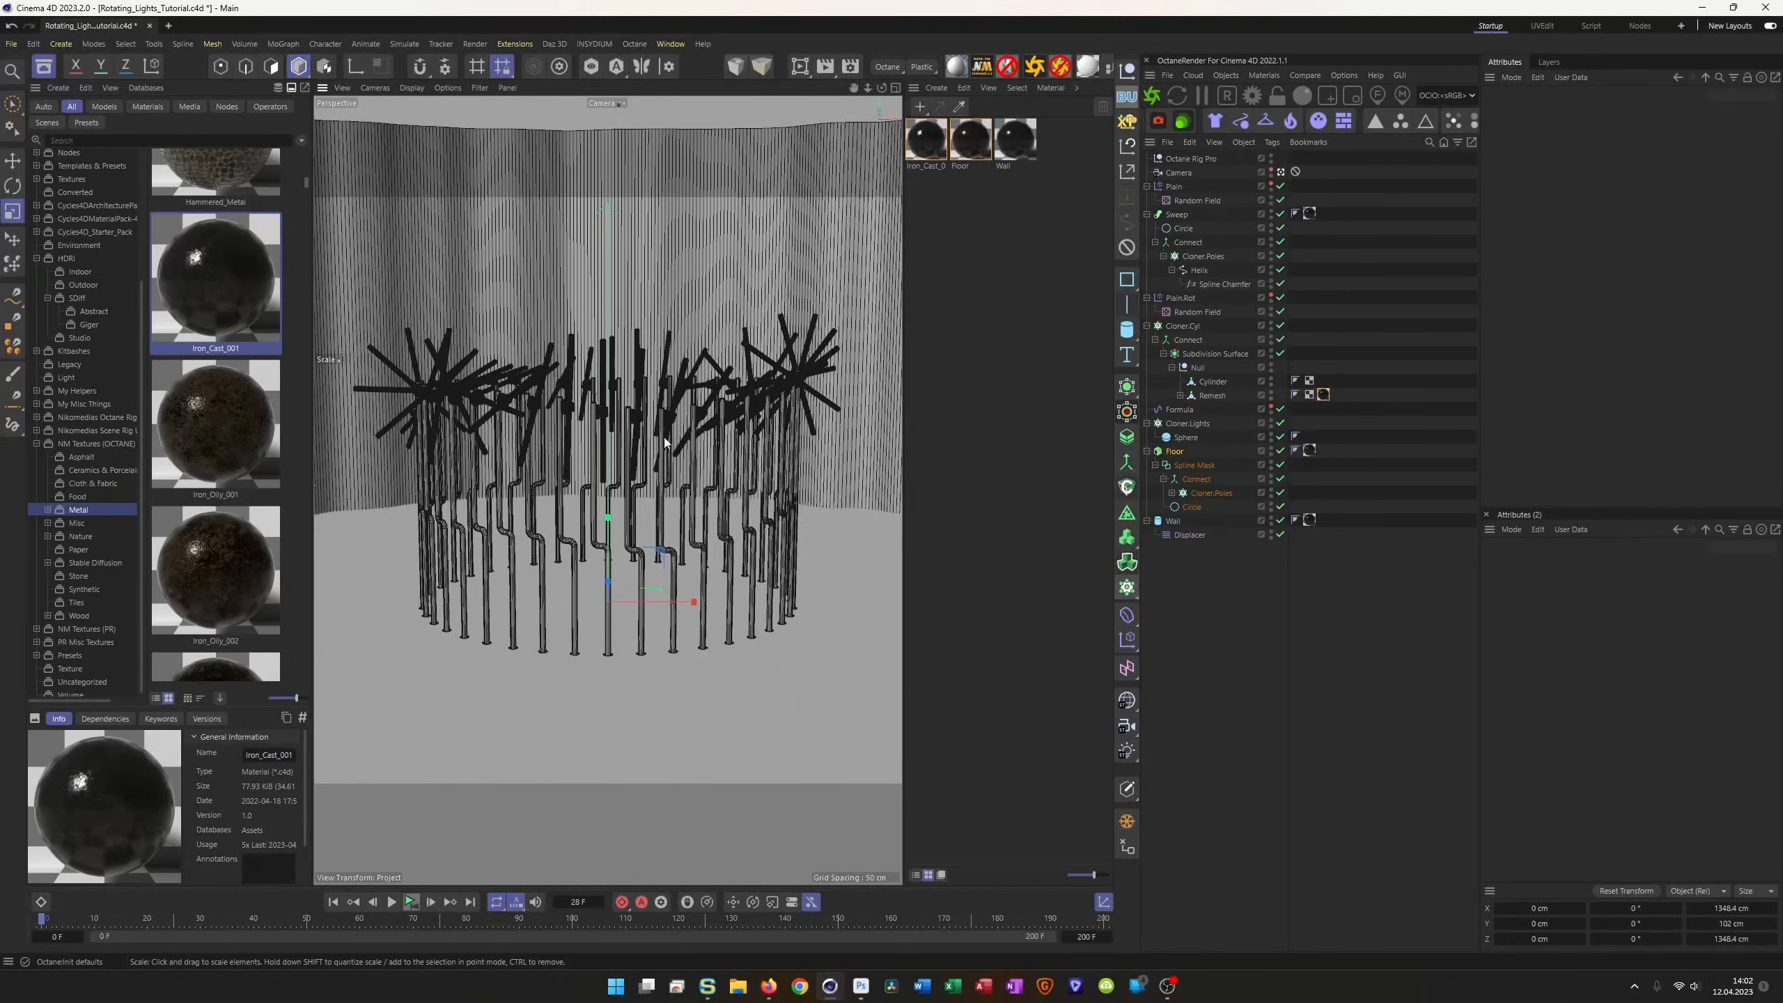
key("ctrl+s")
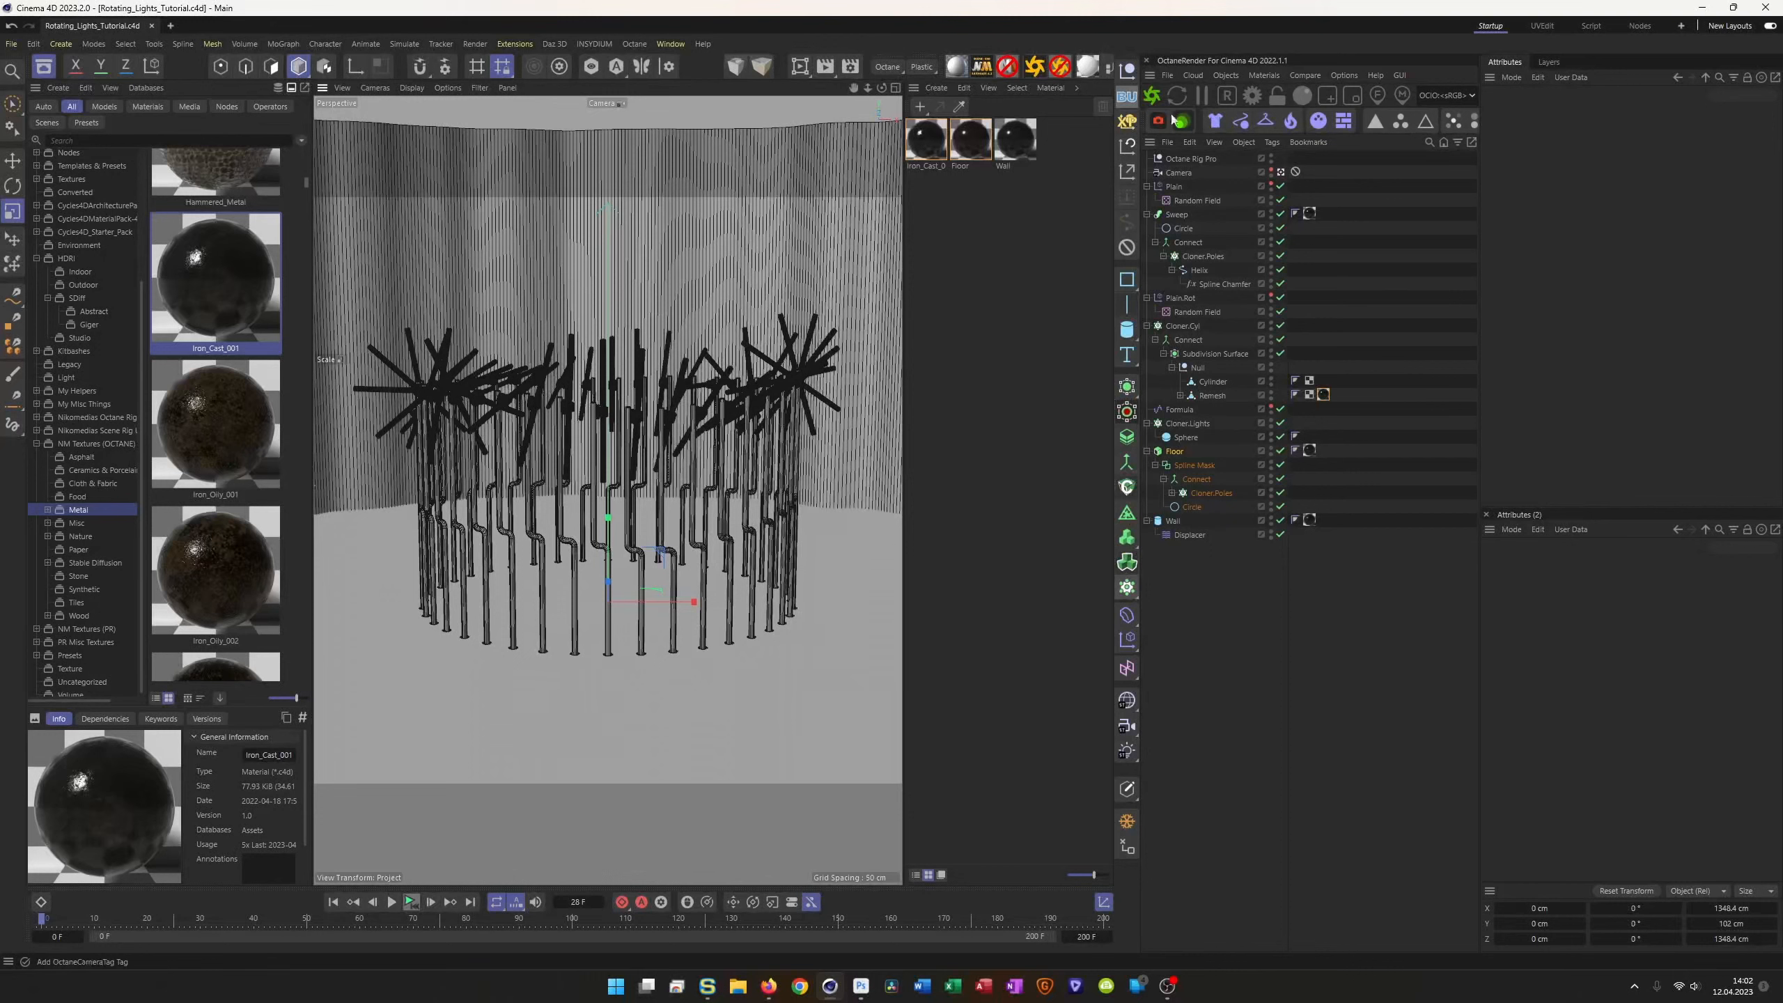
Step: Create an Octane Specular material and name it Glass
left_click(1256, 75)
mouse_move(1319, 145)
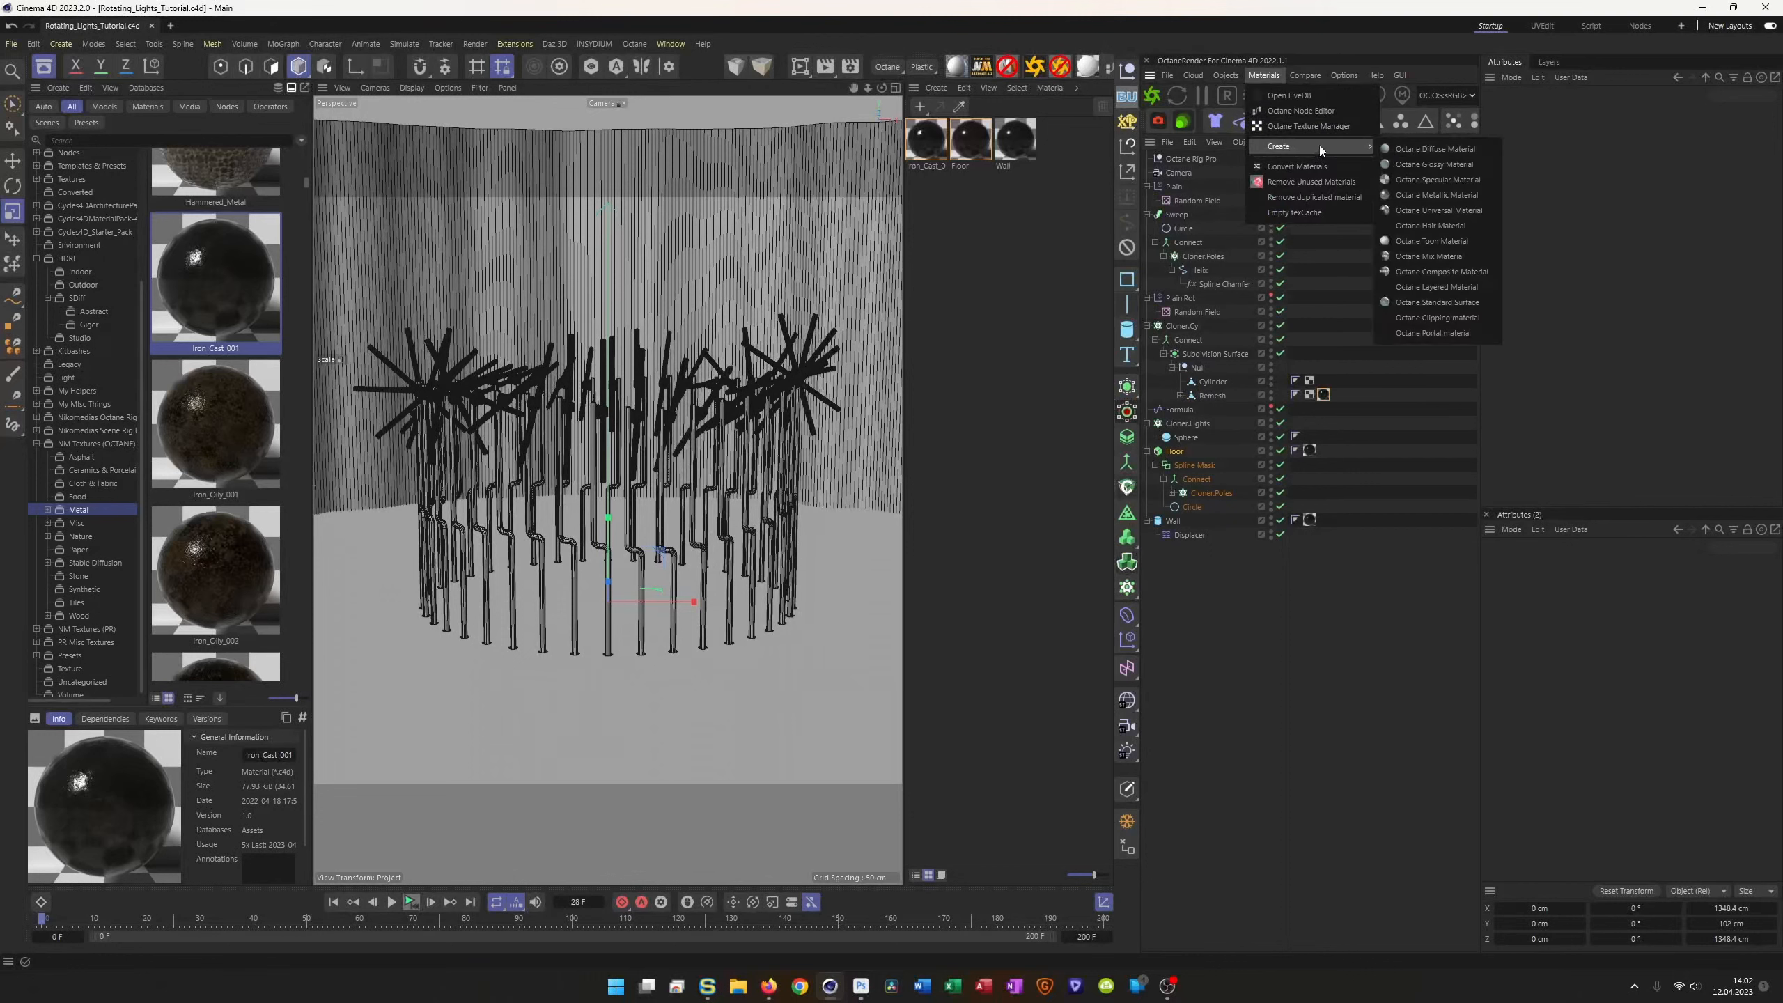
left_click(1460, 181)
double_click(924, 167)
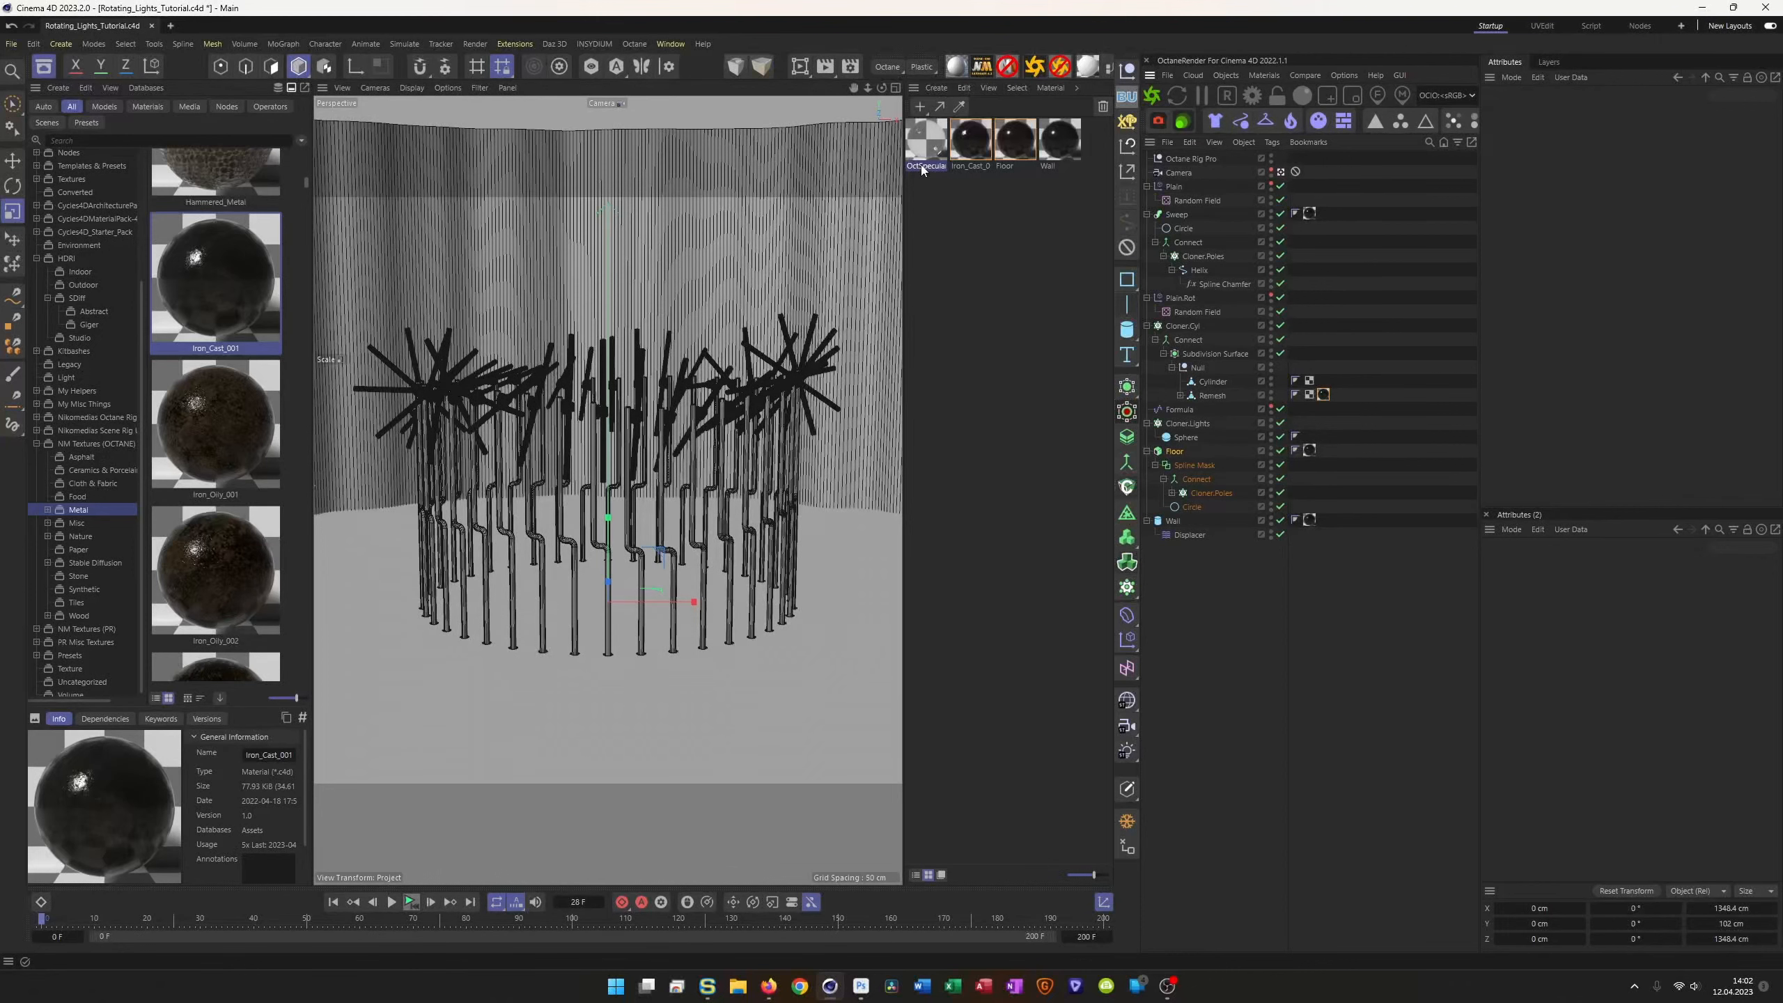
type("Glass")
key("Return")
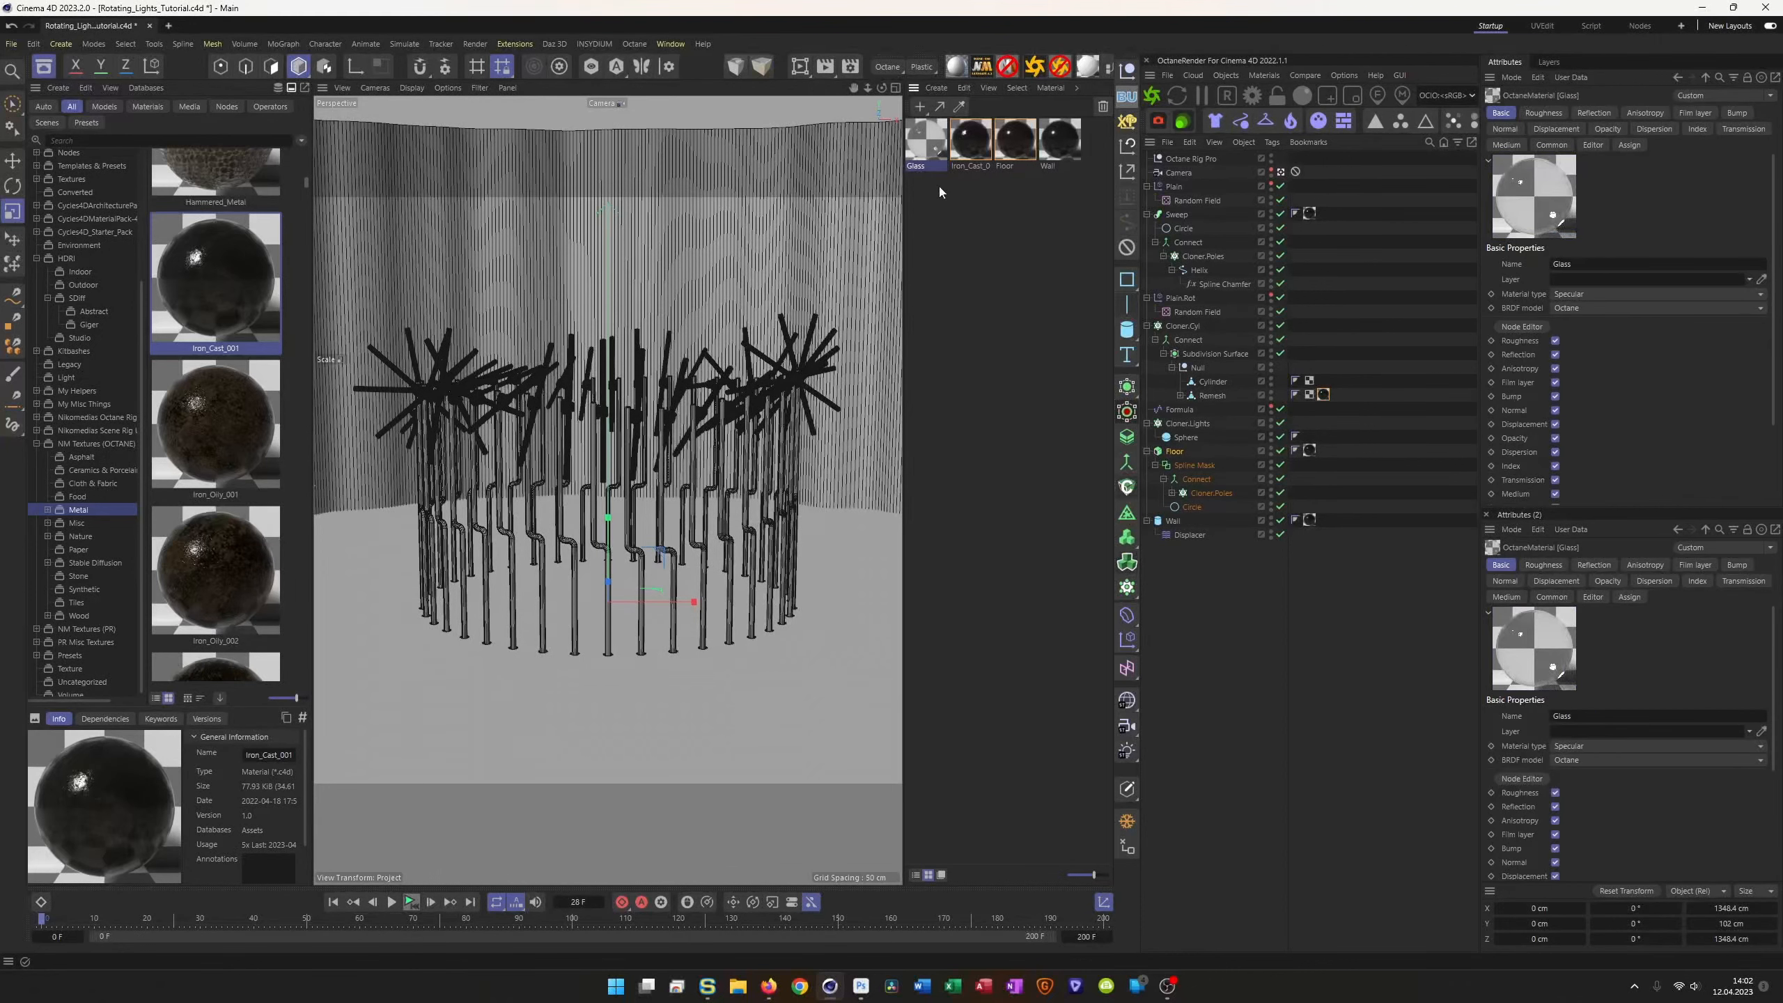
Step: Assign the Glass material to the Cylinder and check it in a Live Viewer render
left_click_drag(1222, 378, 1215, 384)
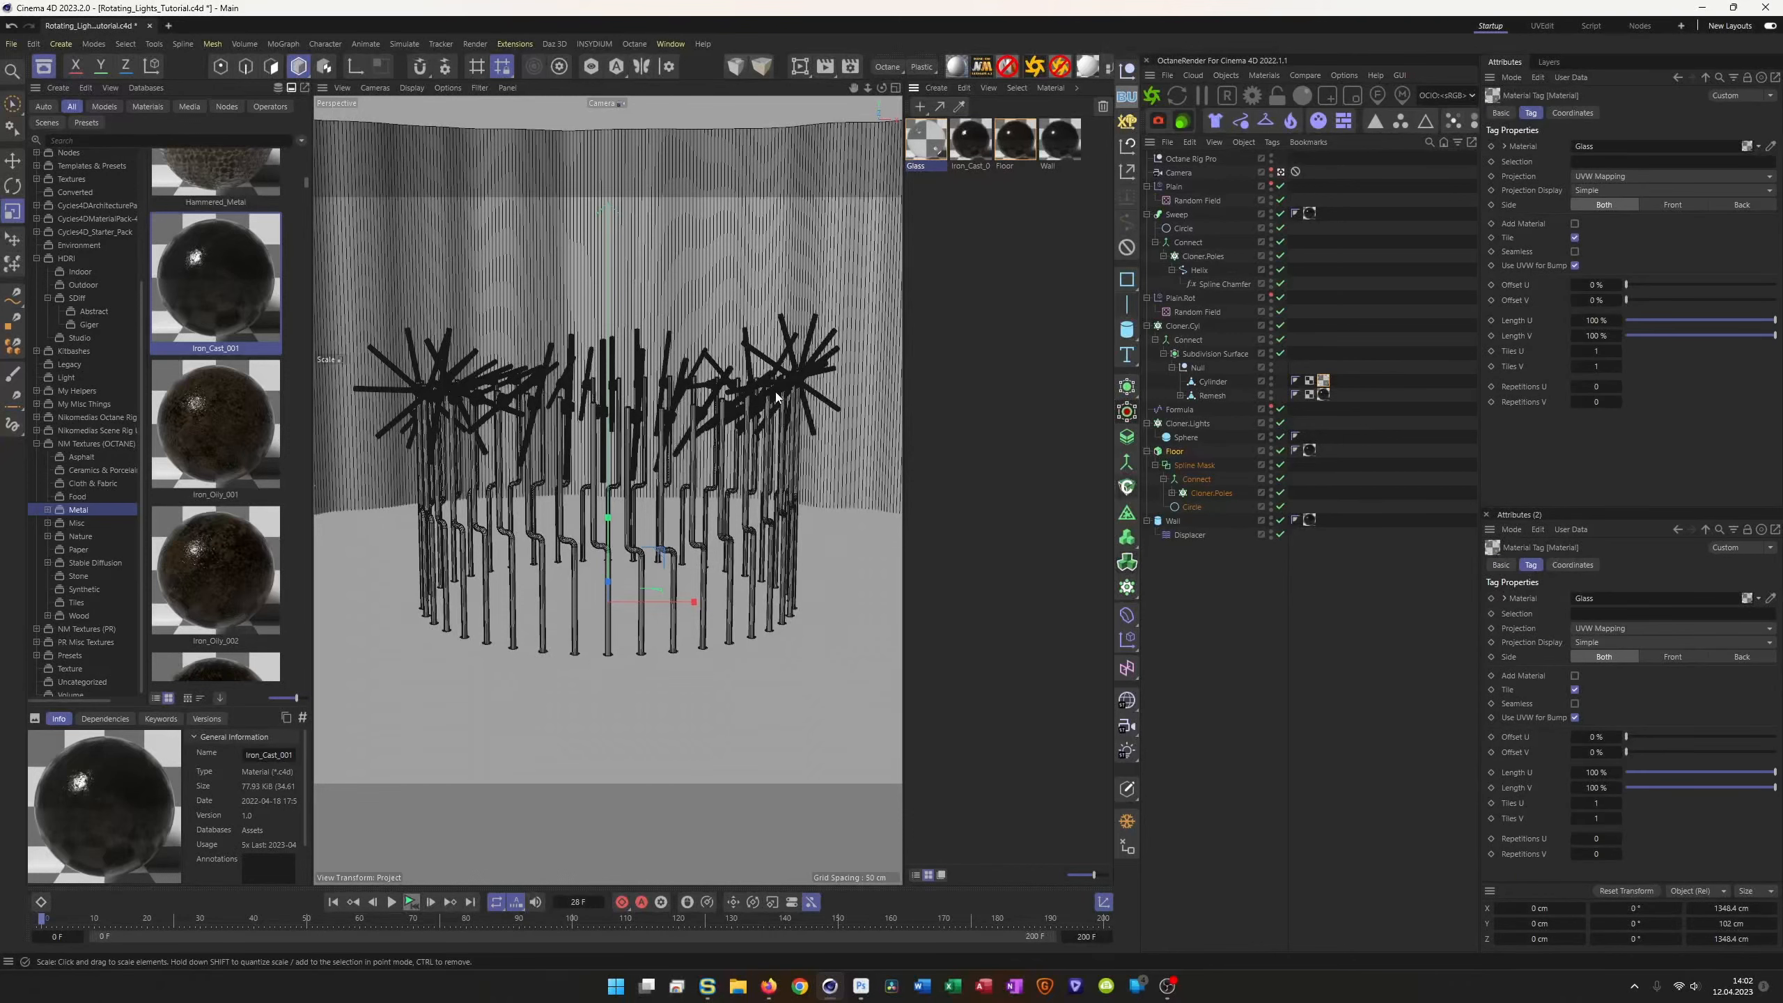
left_click(1153, 96)
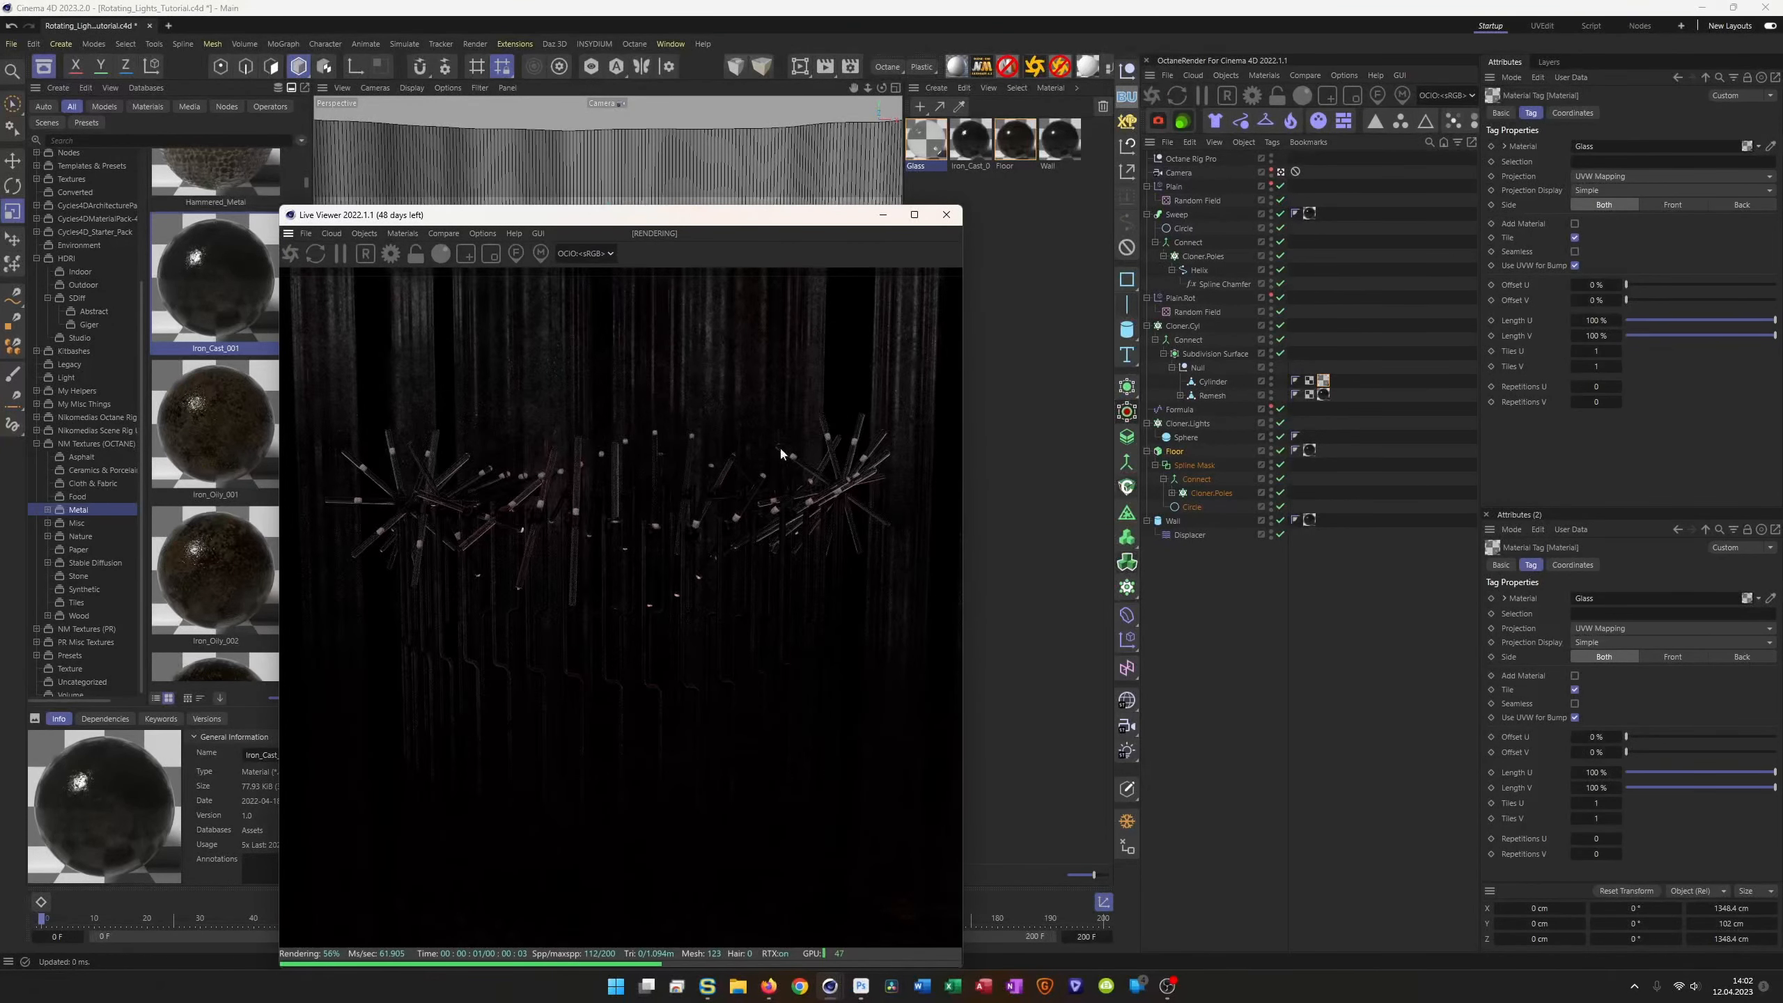
left_click(946, 214)
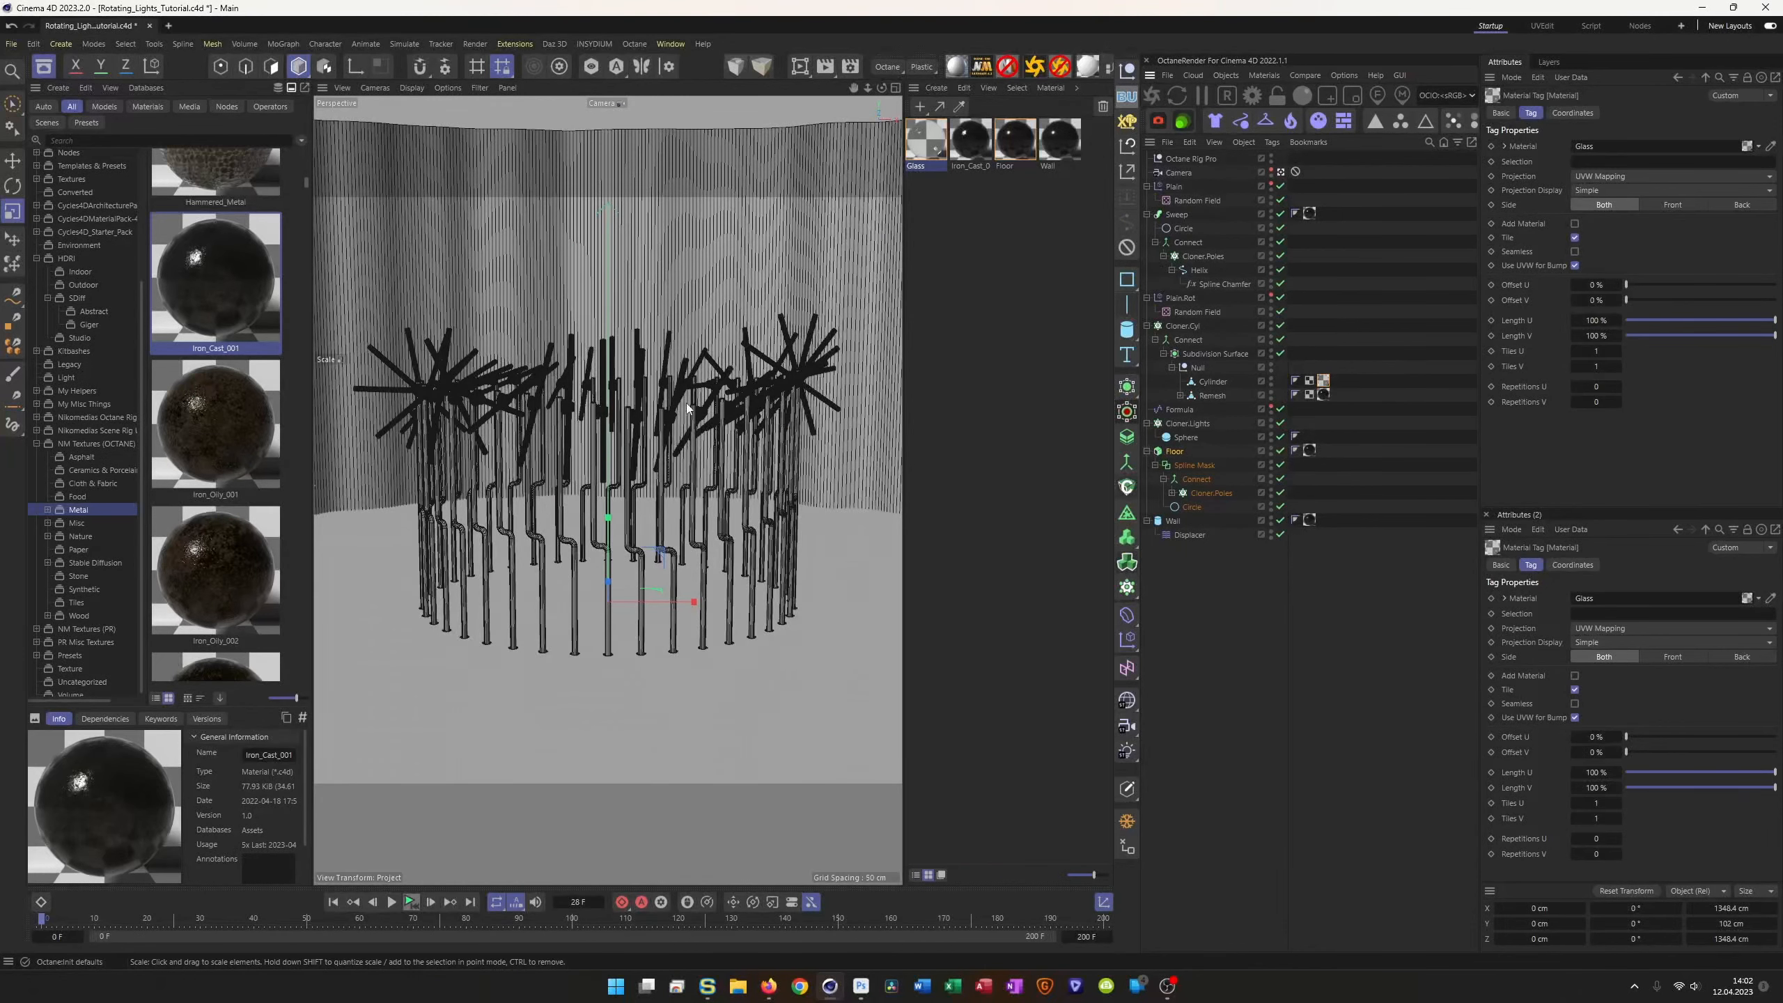
Step: Leave the scene camera for a close view of one light tube and add a Thicken generator as parent of the Cylinder
left_click(1281, 173)
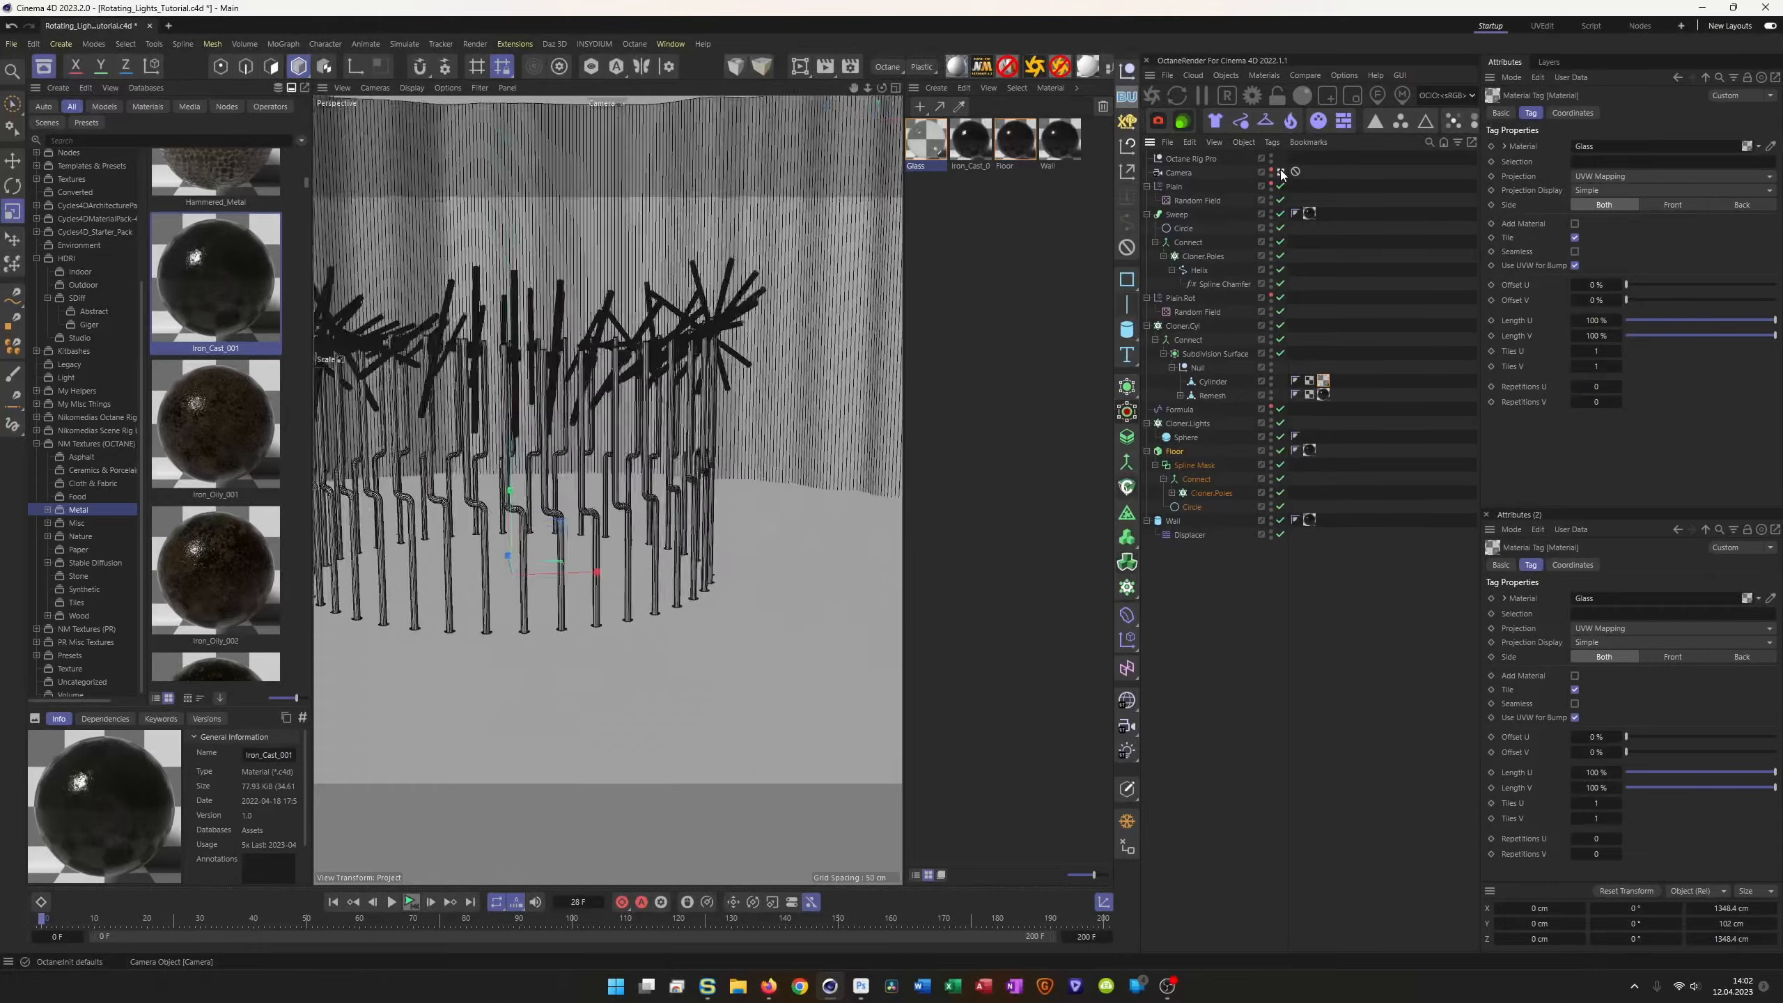
left_click_drag(741, 380, 784, 611, "alt")
scroll(715, 573, "up", 8)
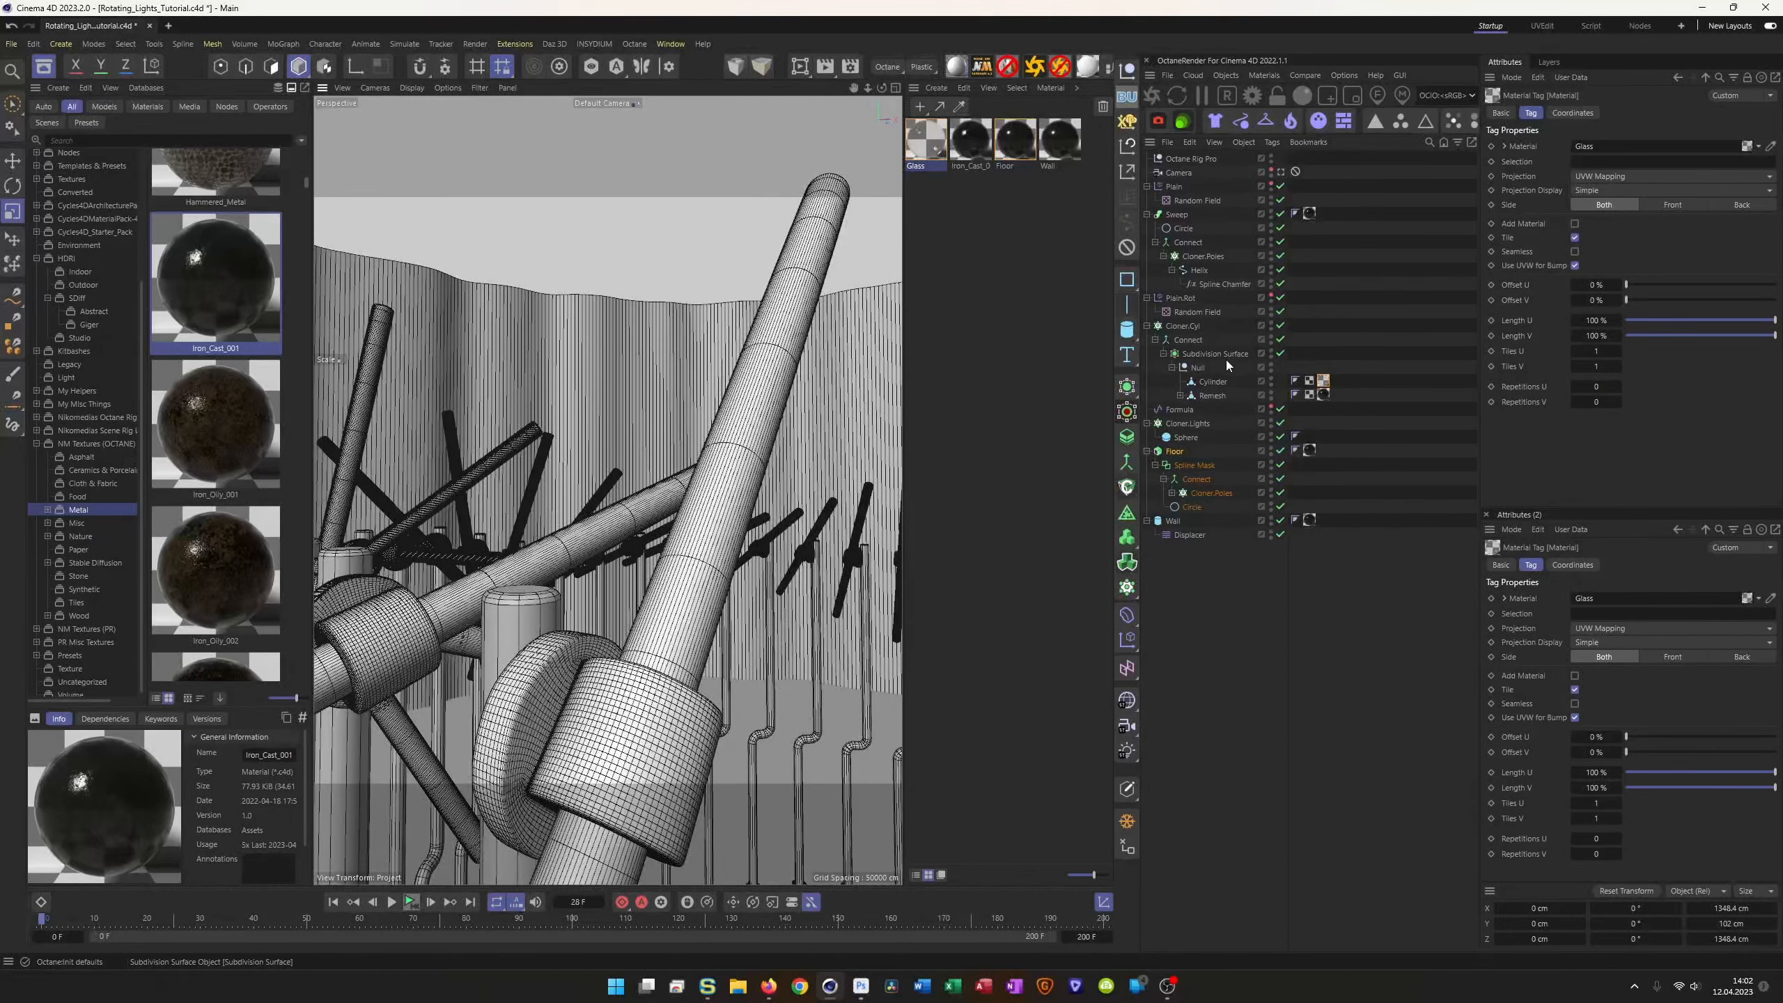
left_click(1213, 385)
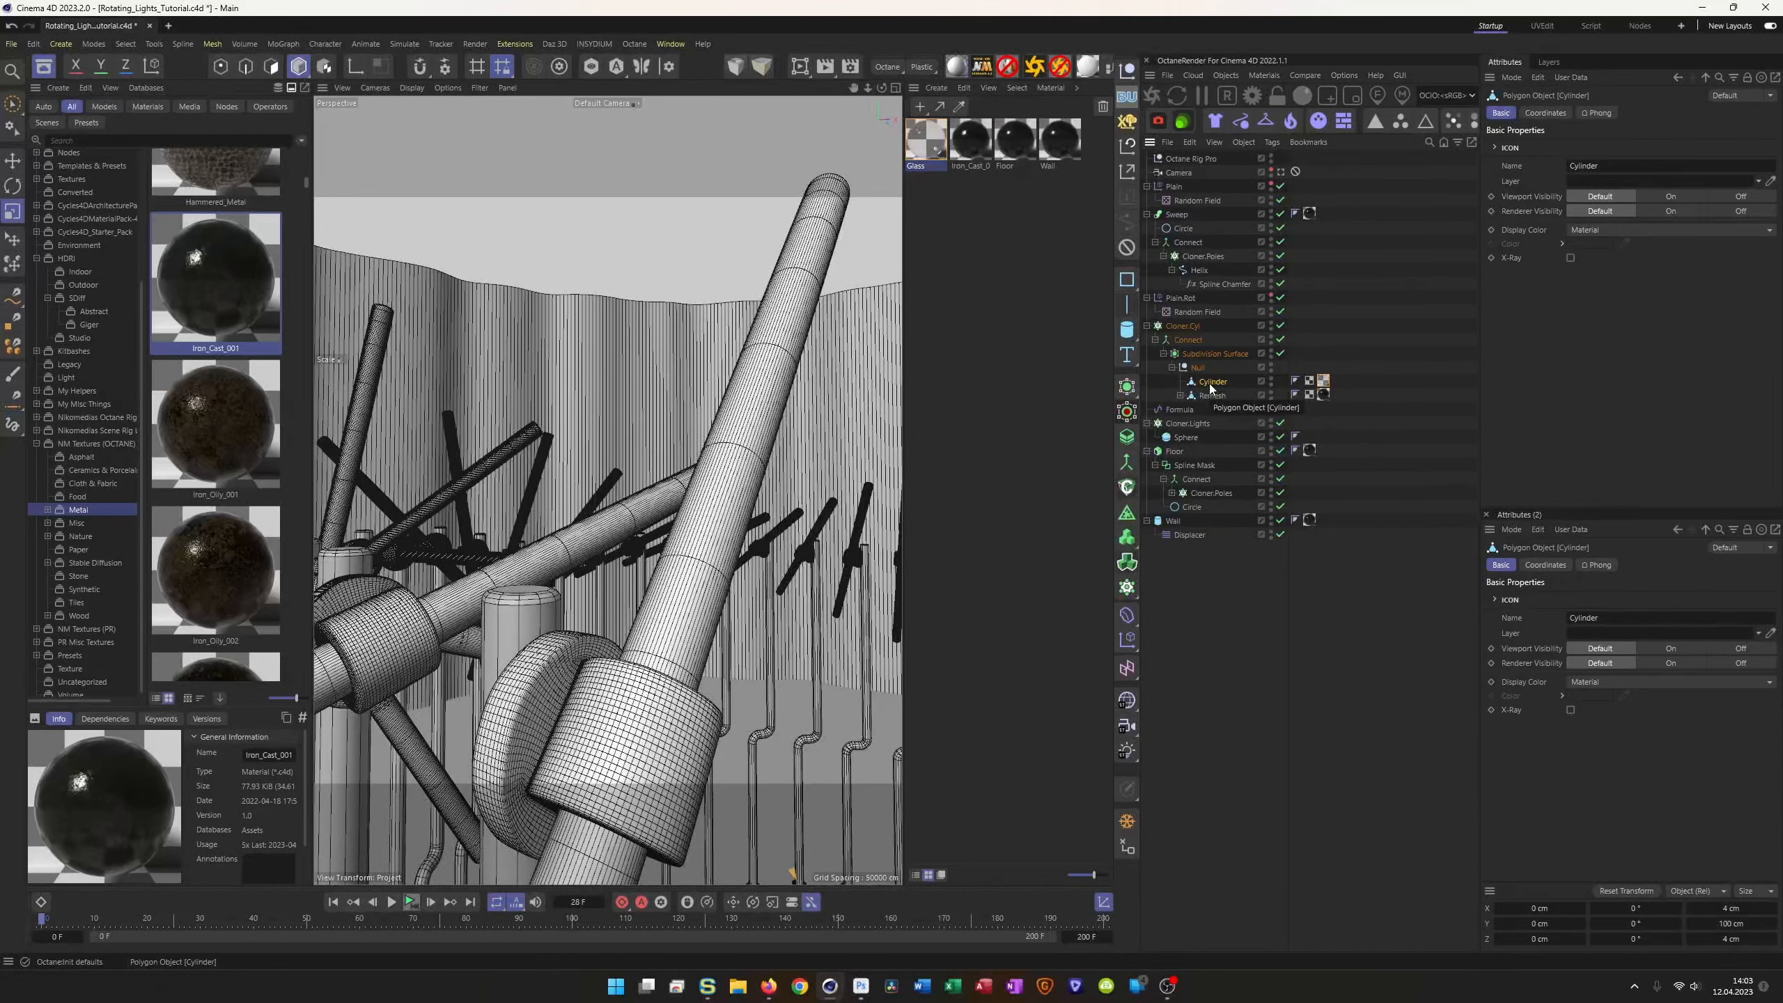
left_click(1127, 453, "alt")
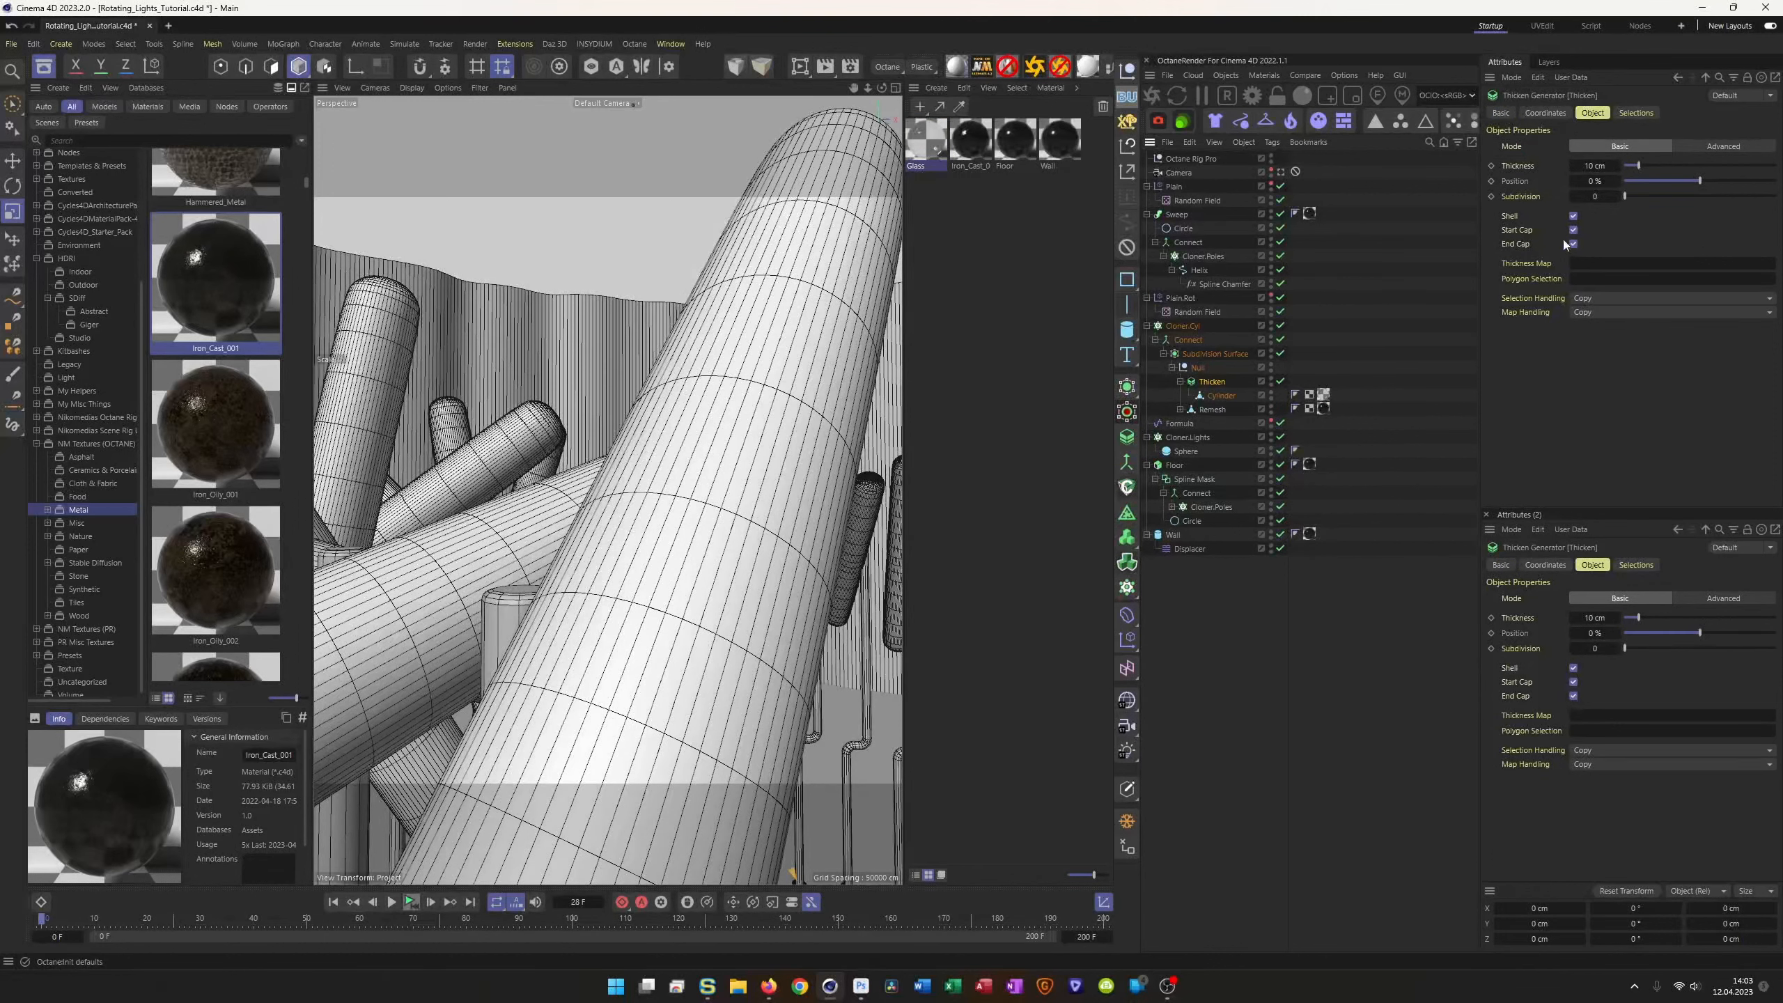
Step: Set the Thicken generator's thickness to 0.1 cm and its position to -100 %
double_click(1603, 167)
type("0.1")
key("Return")
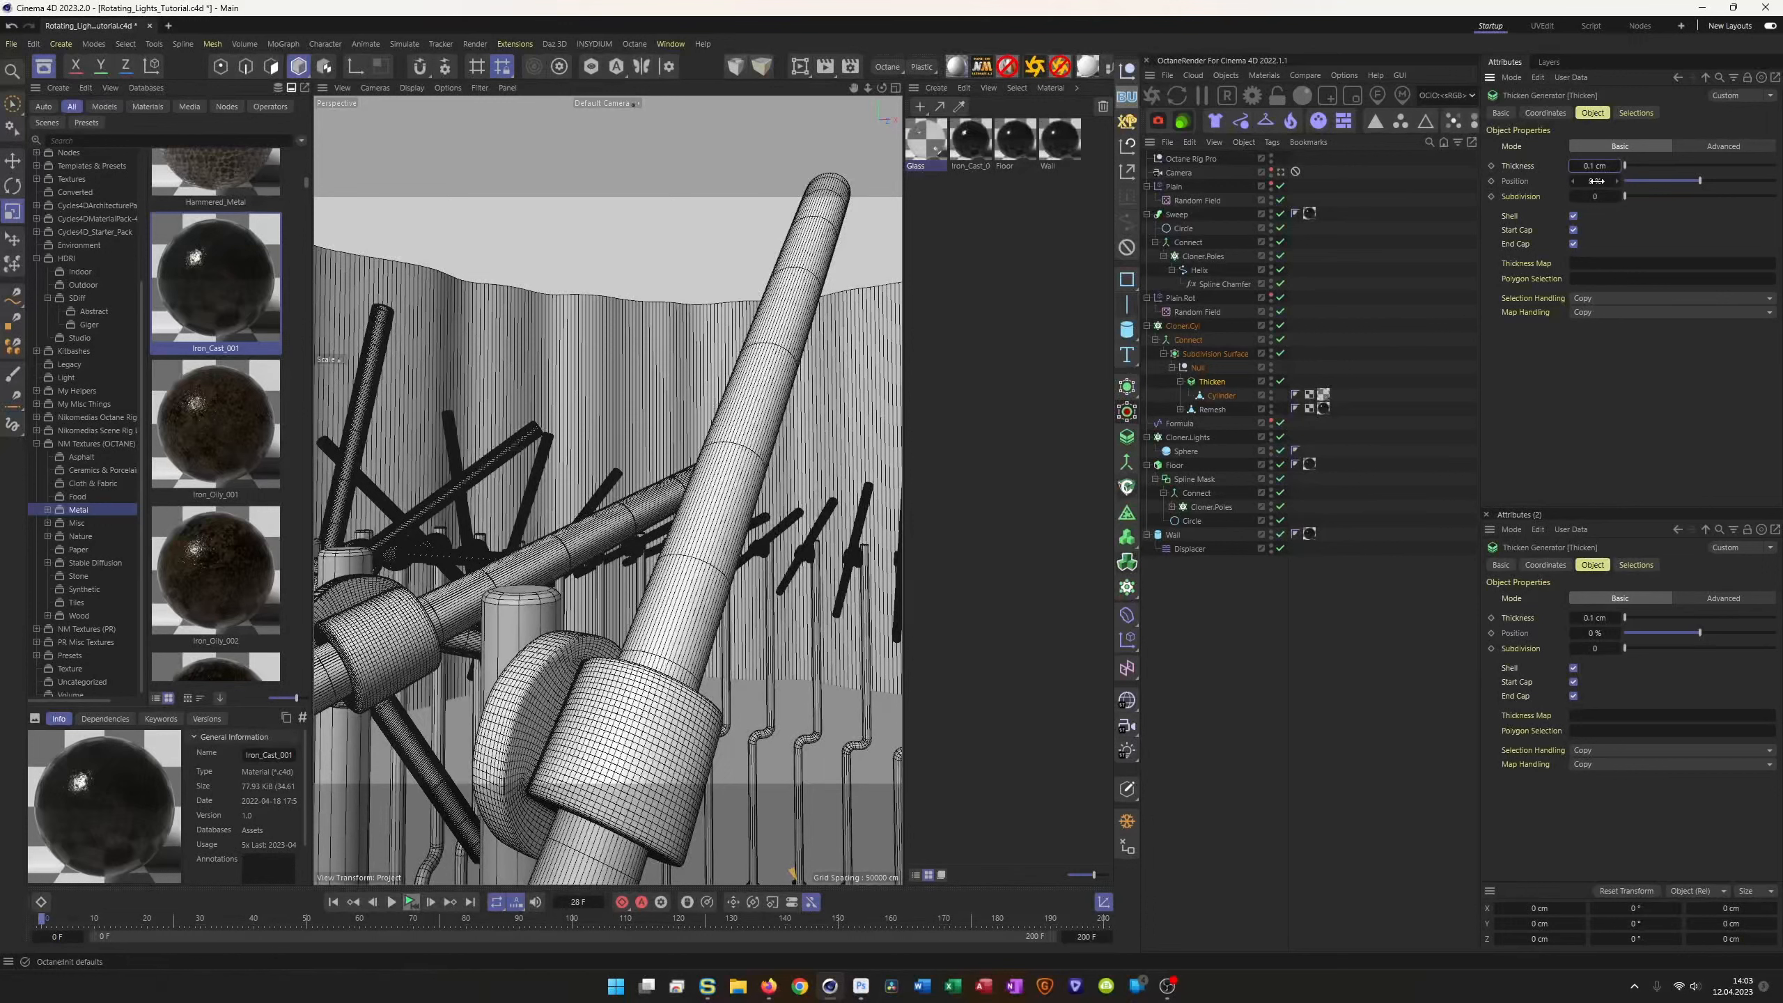
left_click_drag(1698, 183, 1618, 186)
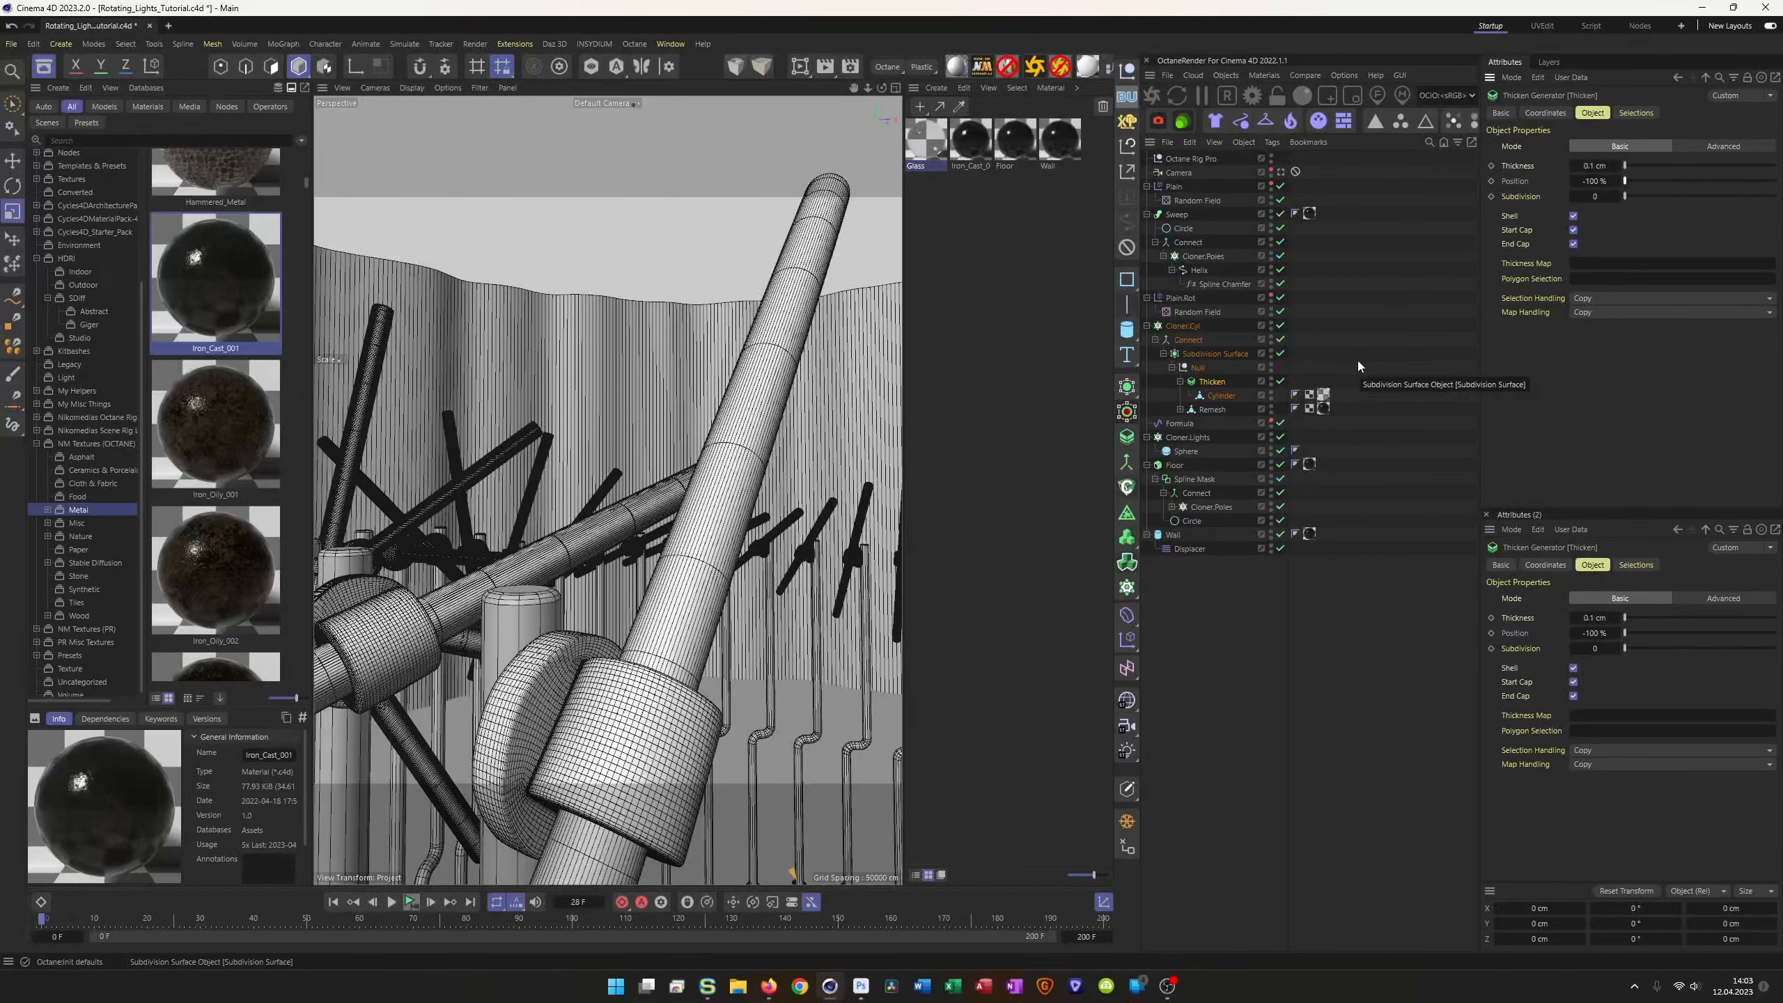
Step: Move the Glass material tag from the Cylinder to the Thicken generator and render it in the Live Viewer
mouse_move(1324, 395)
left_mouse_down()
mouse_move(1328, 380)
mouse_move(1296, 381)
left_mouse_up()
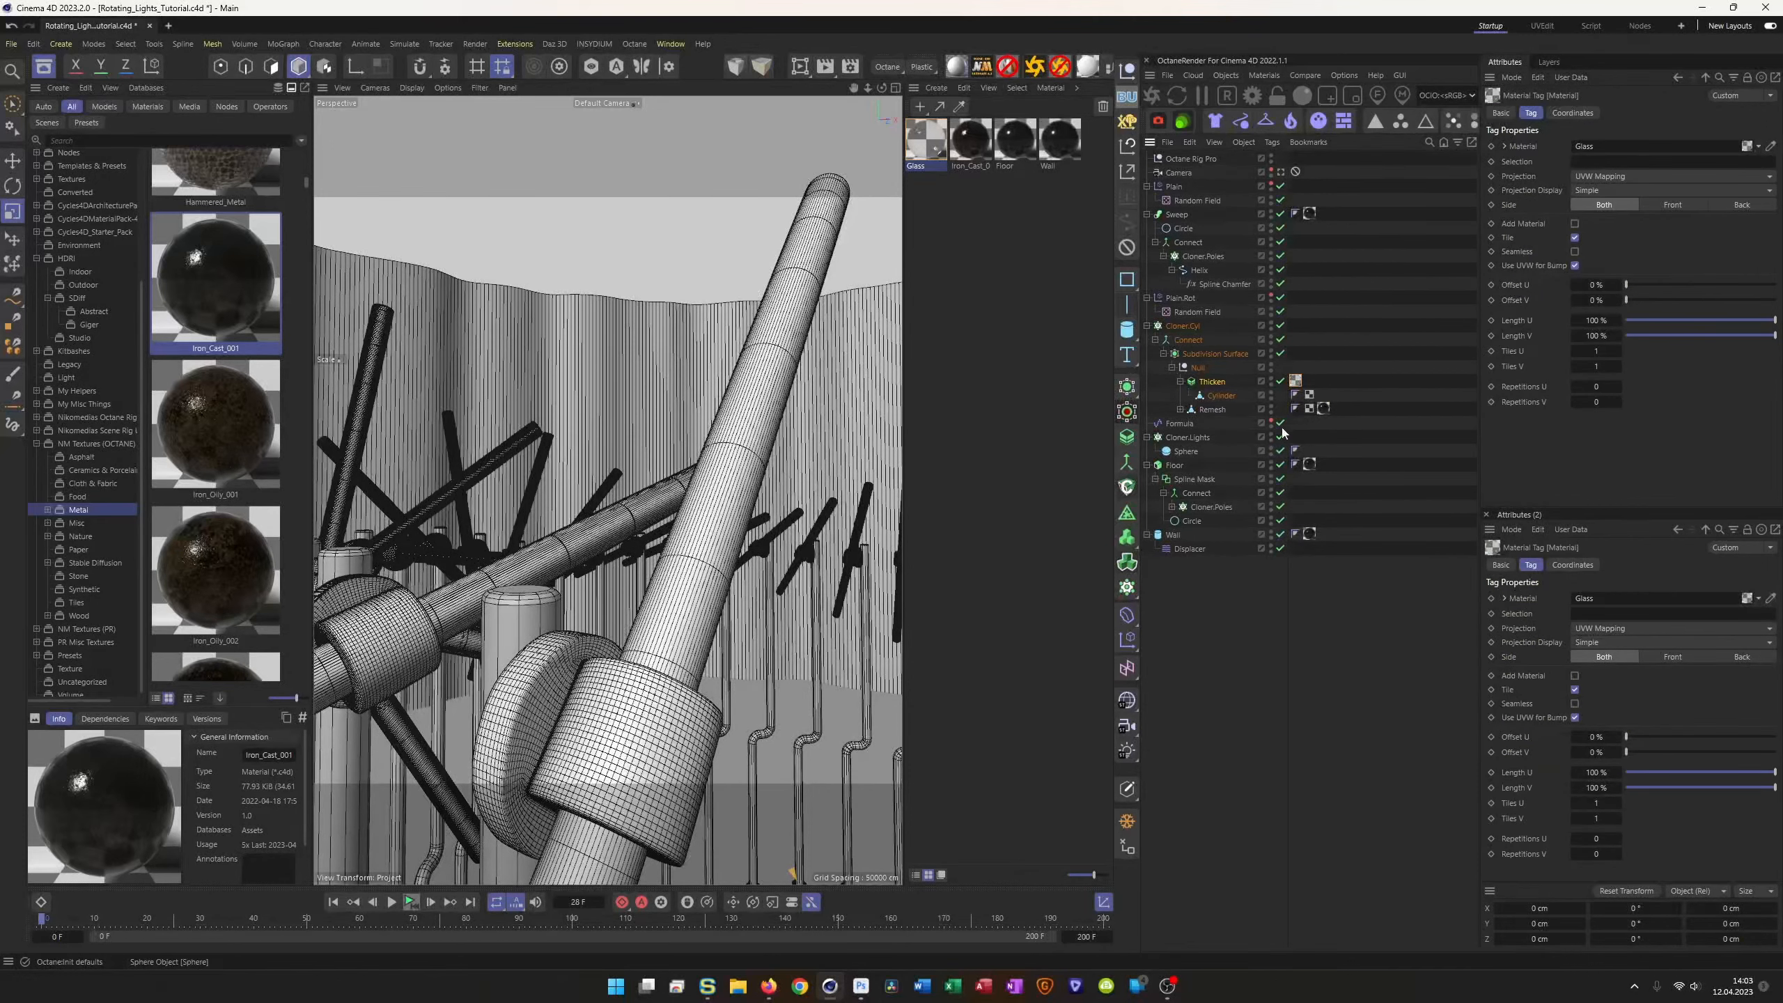
left_click(1154, 95)
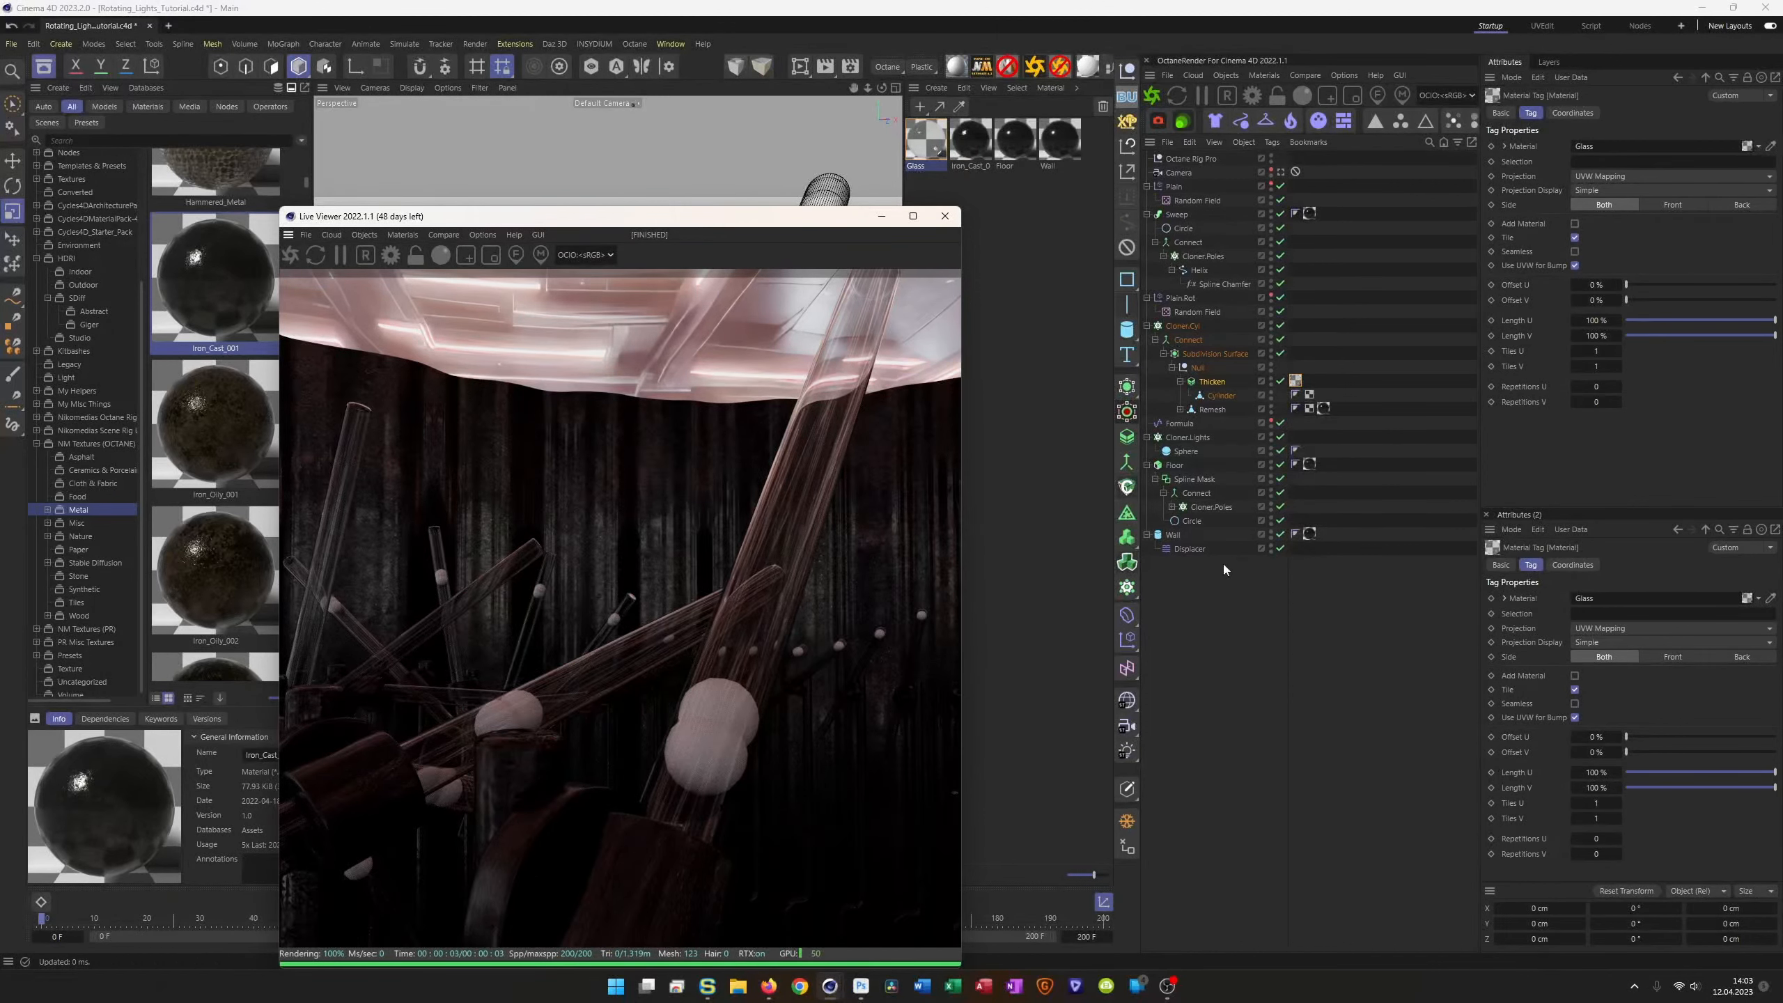
Step: Set the light Sphere's segments to 32 and save the project
left_click(1186, 452)
double_click(1582, 162)
type("32")
key("Return")
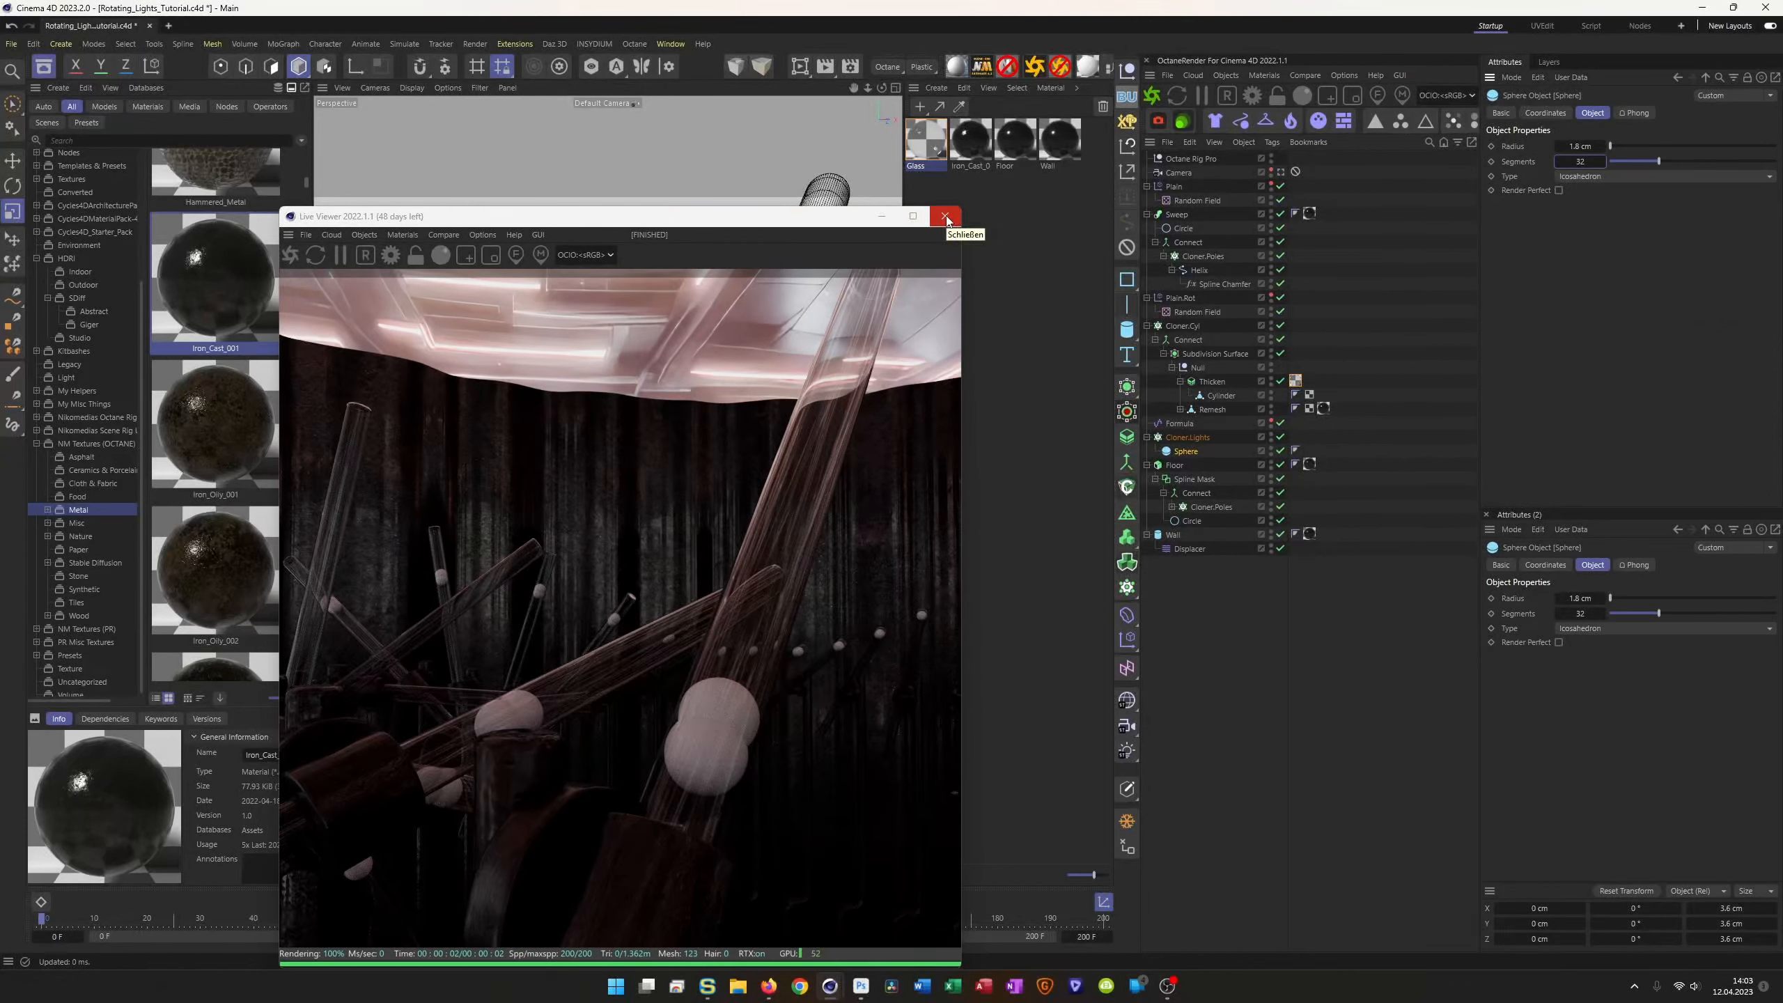
key("ctrl+s")
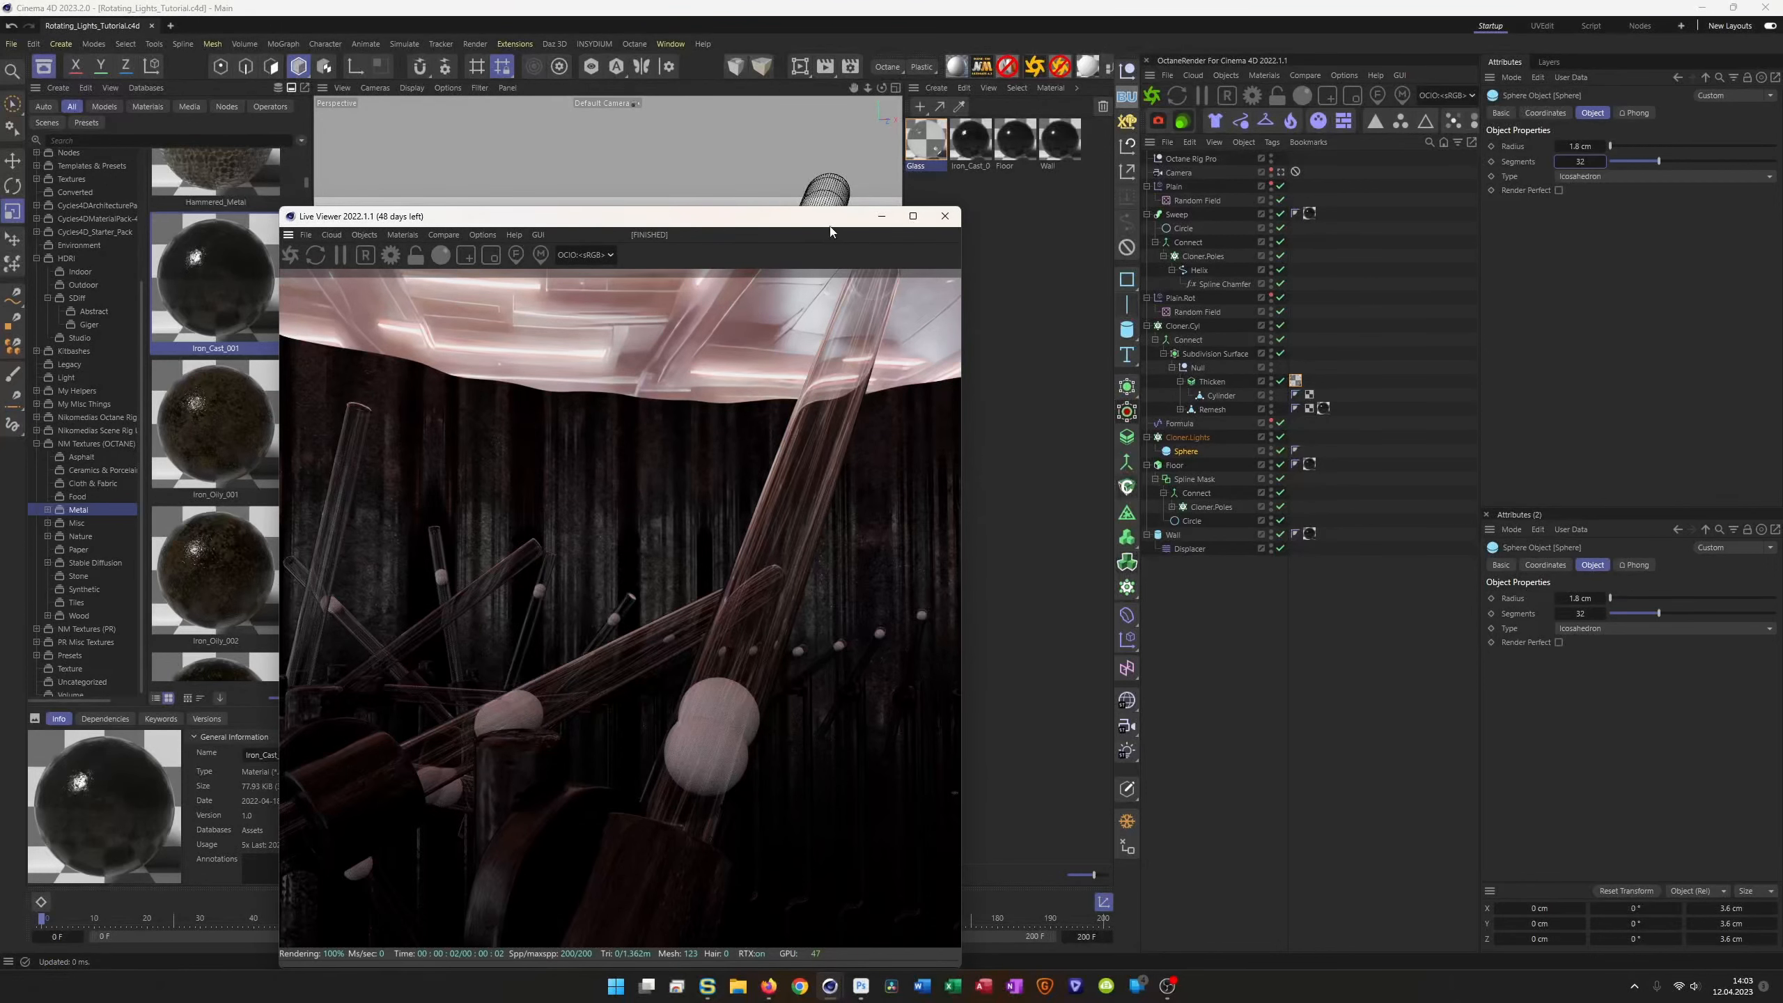
Step: Create an Octane Diffuse material and name it Light
left_click_drag(772, 224, 614, 203)
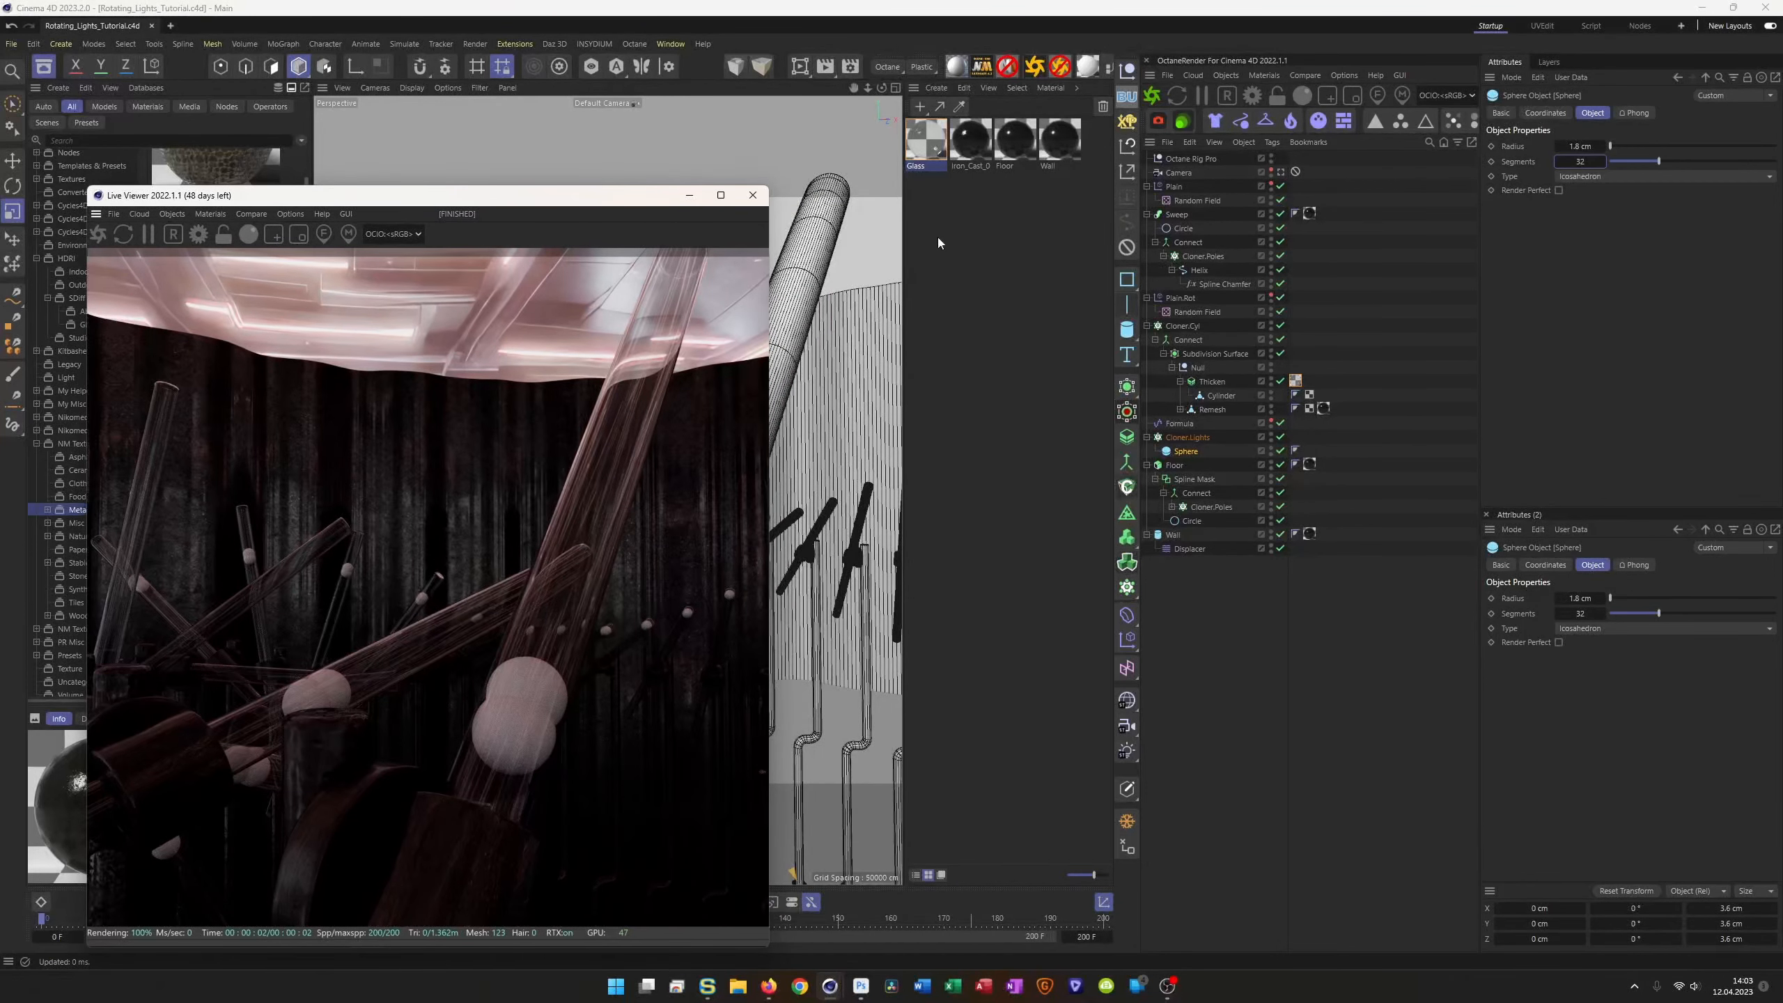
left_click(972, 216)
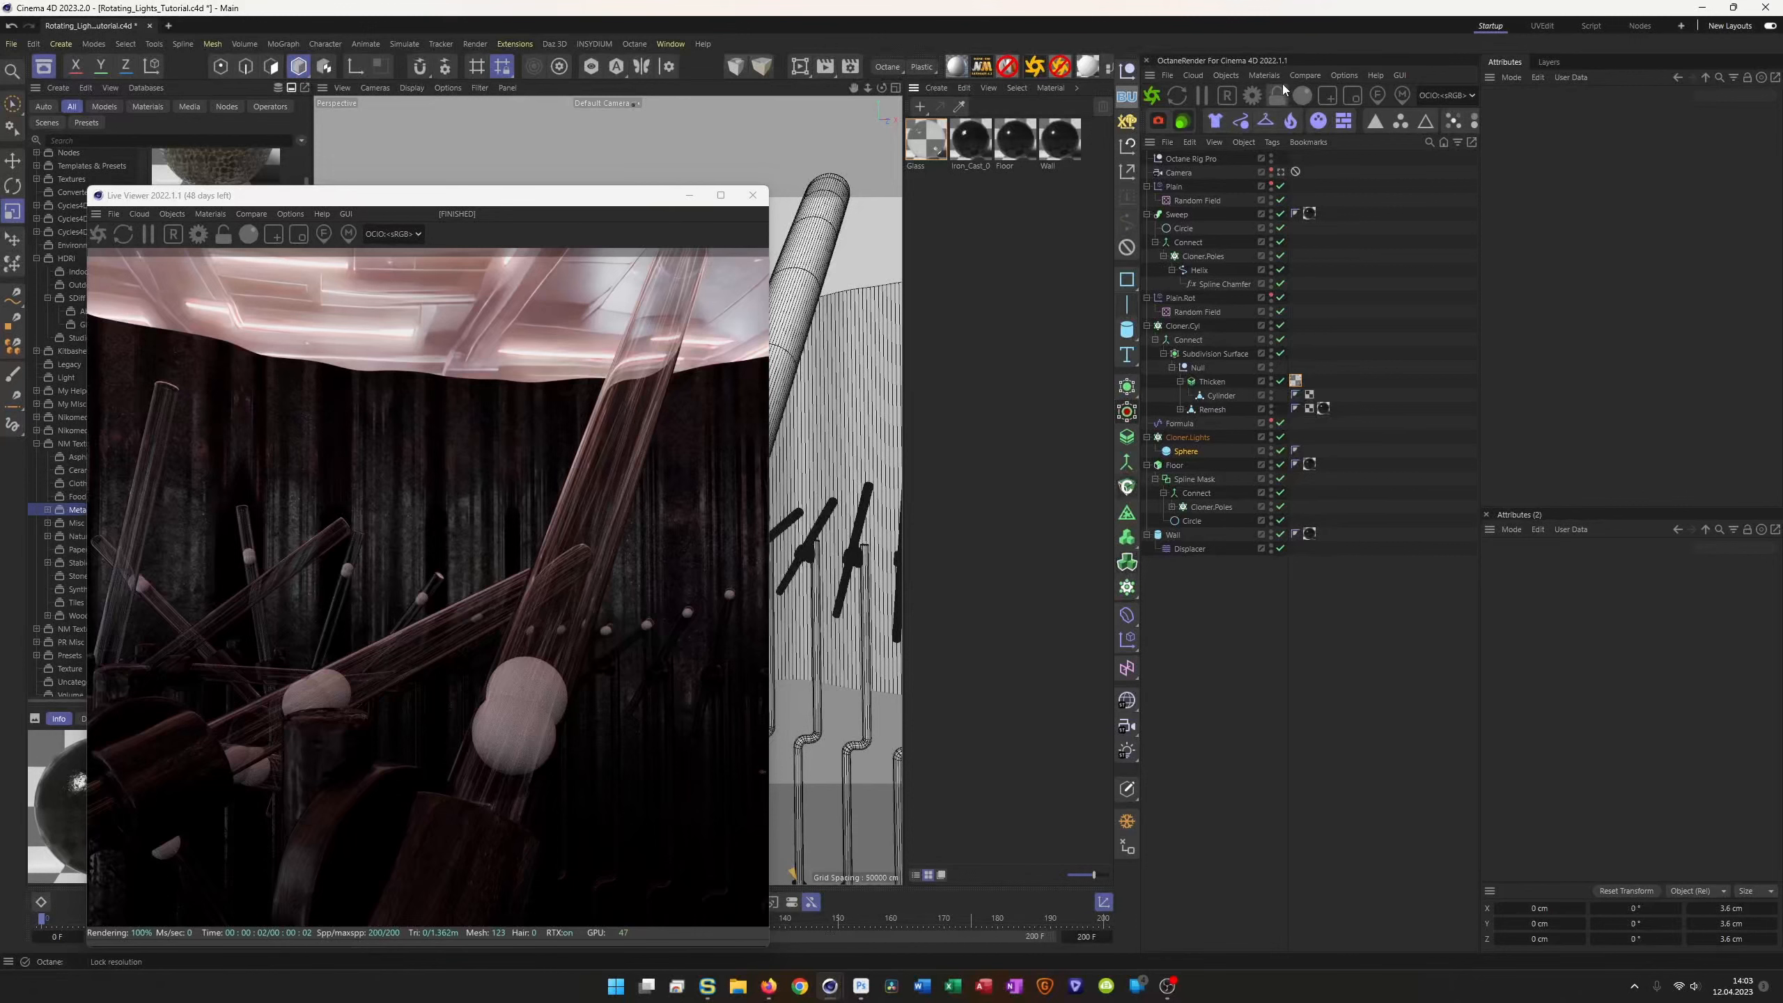
left_click(1267, 78)
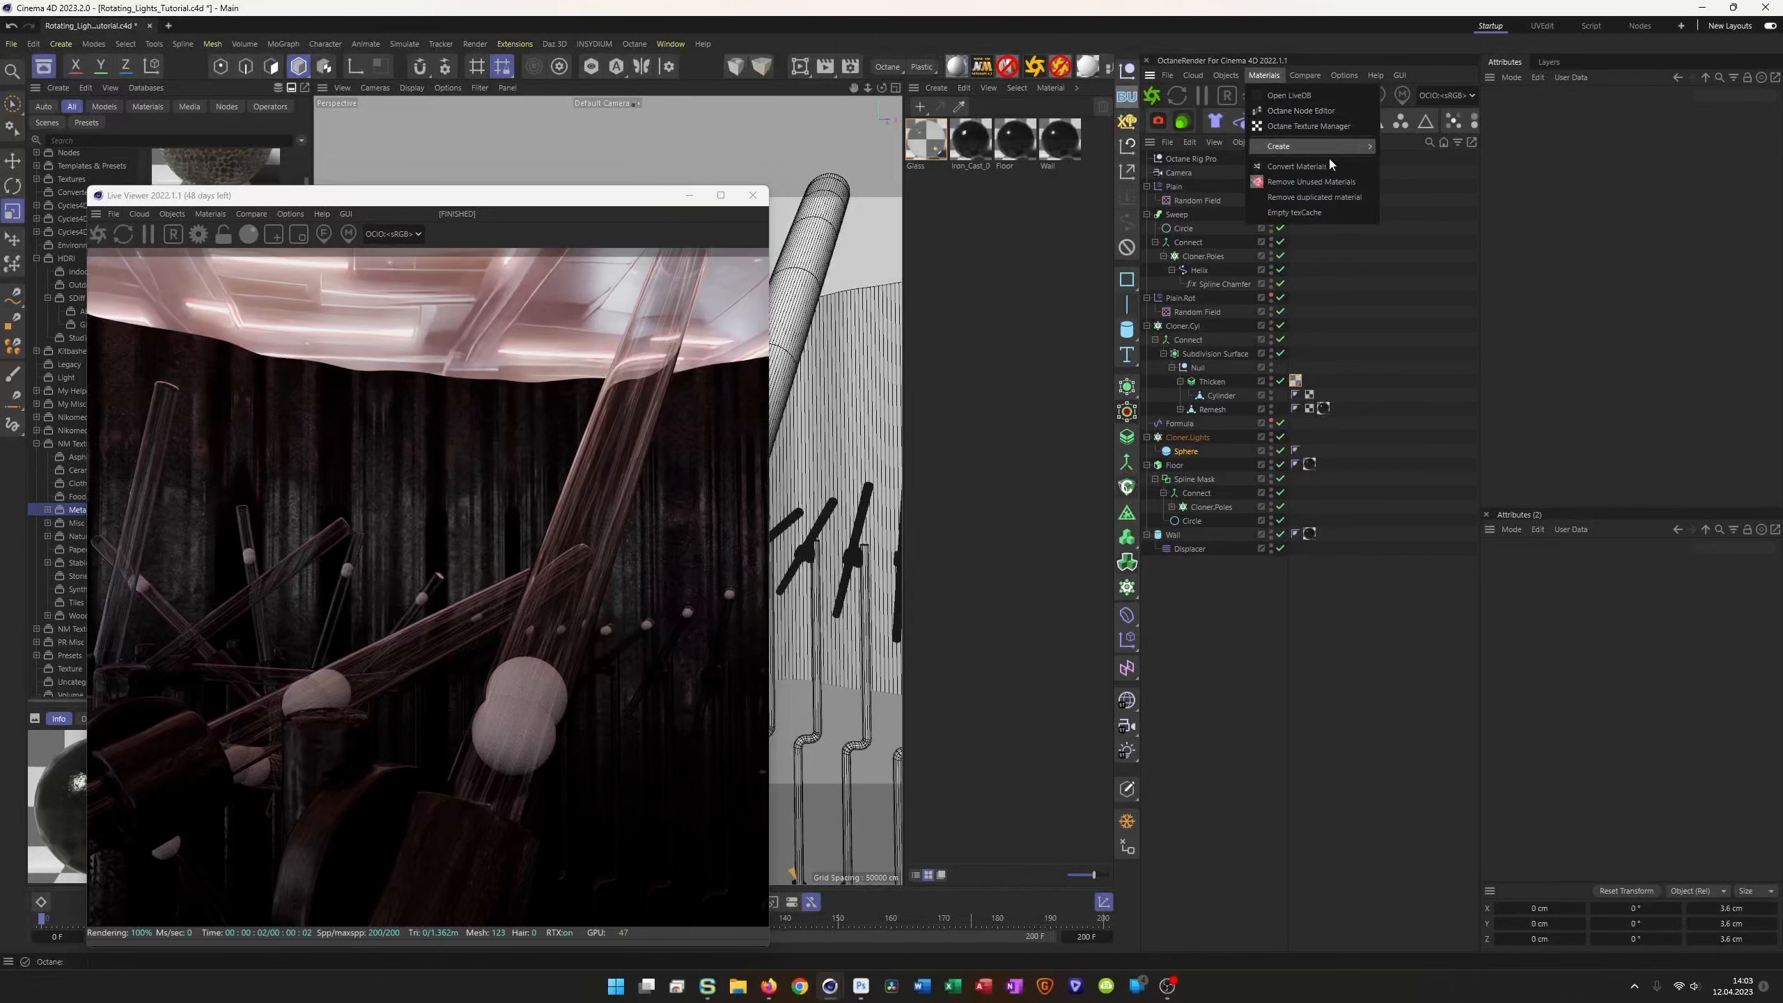
mouse_move(1339, 158)
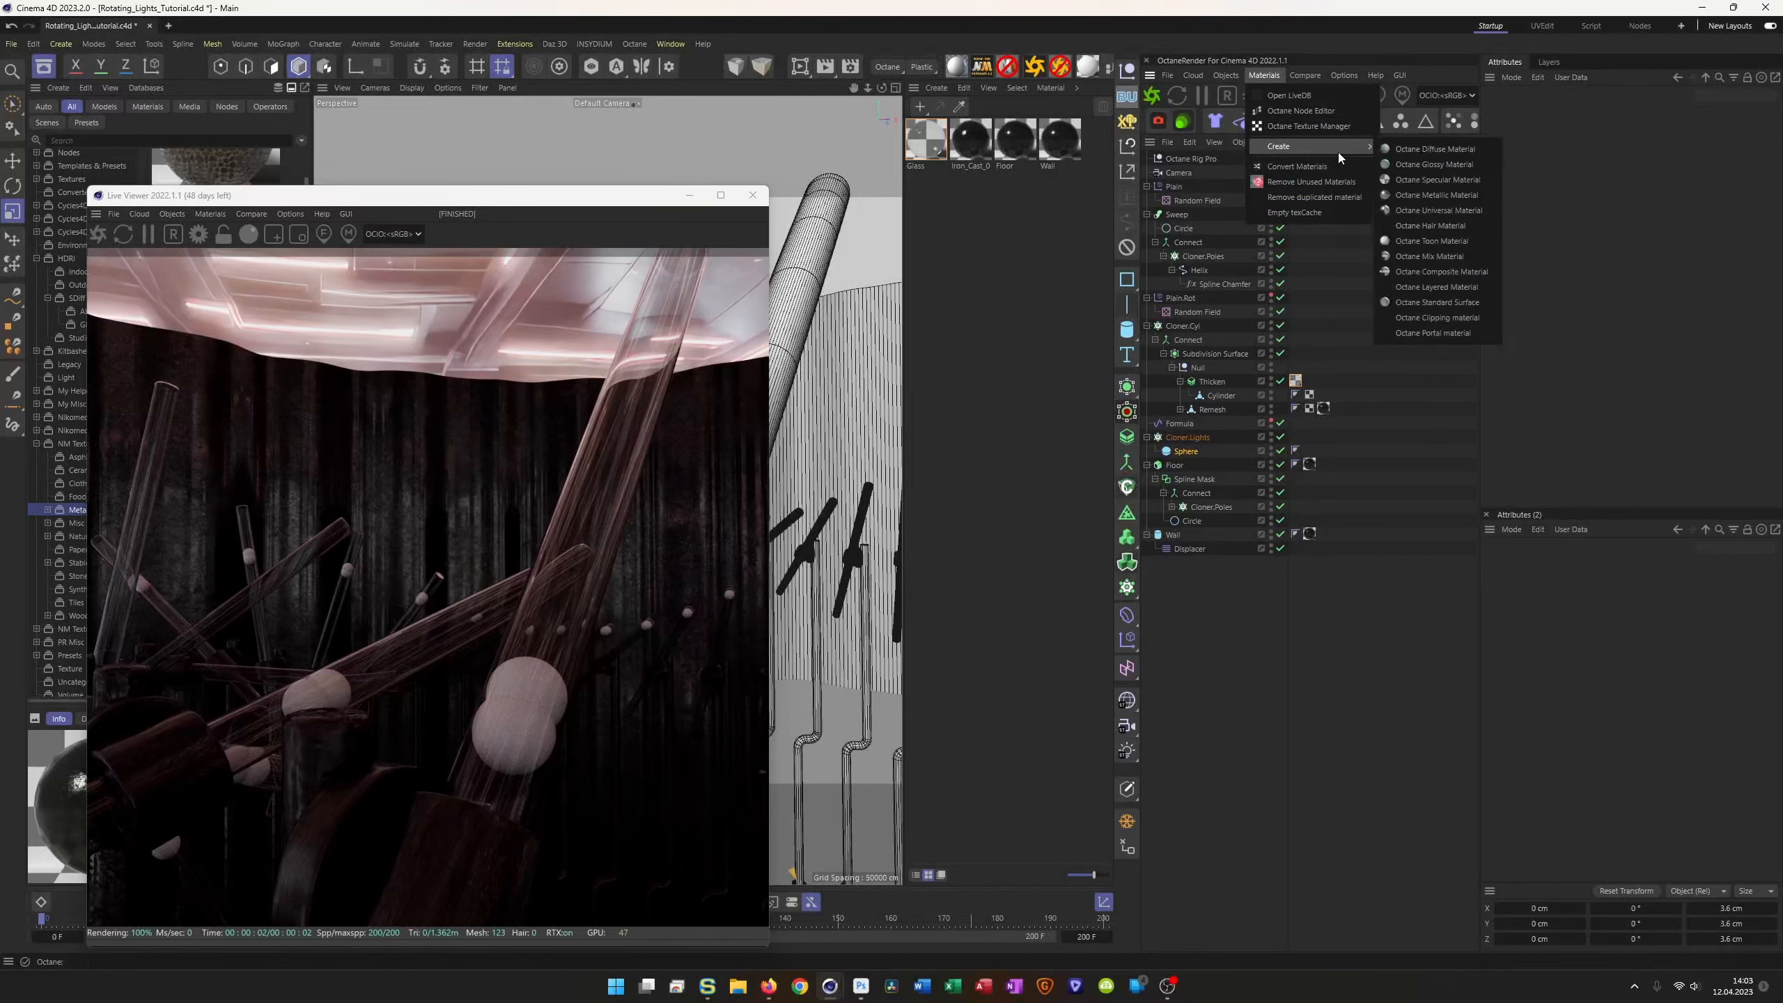
left_click(1451, 149)
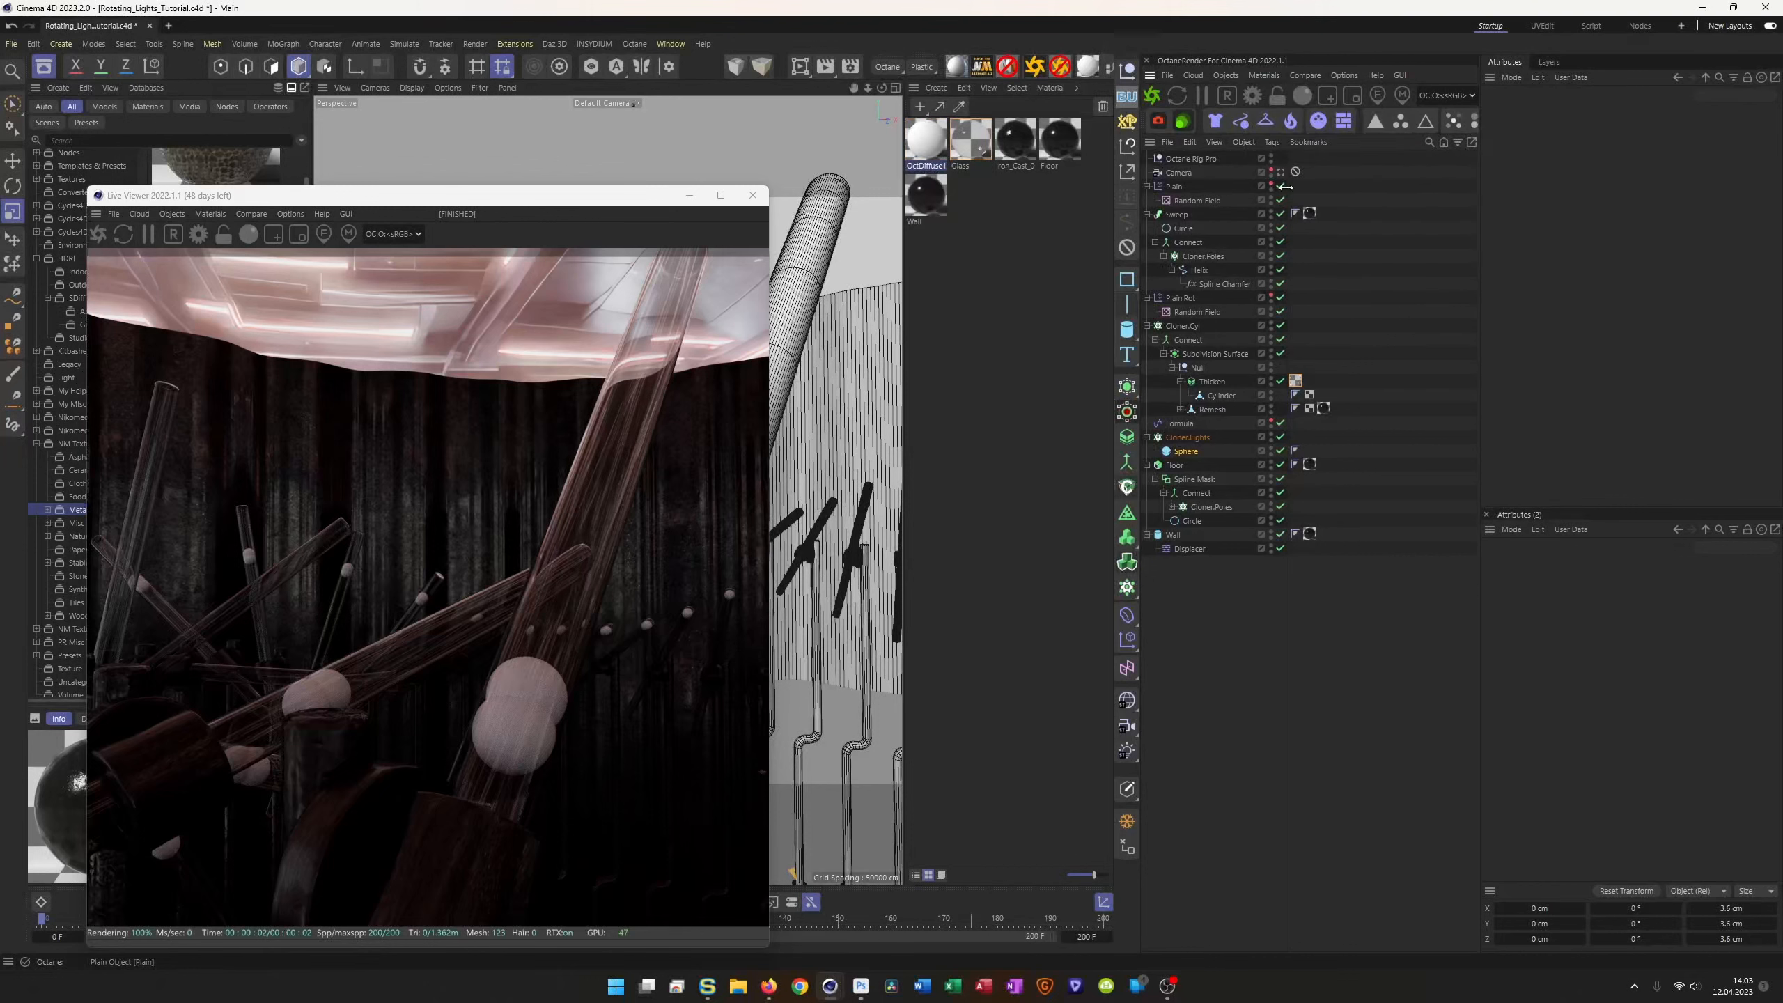
left_click(927, 144)
double_click(926, 166)
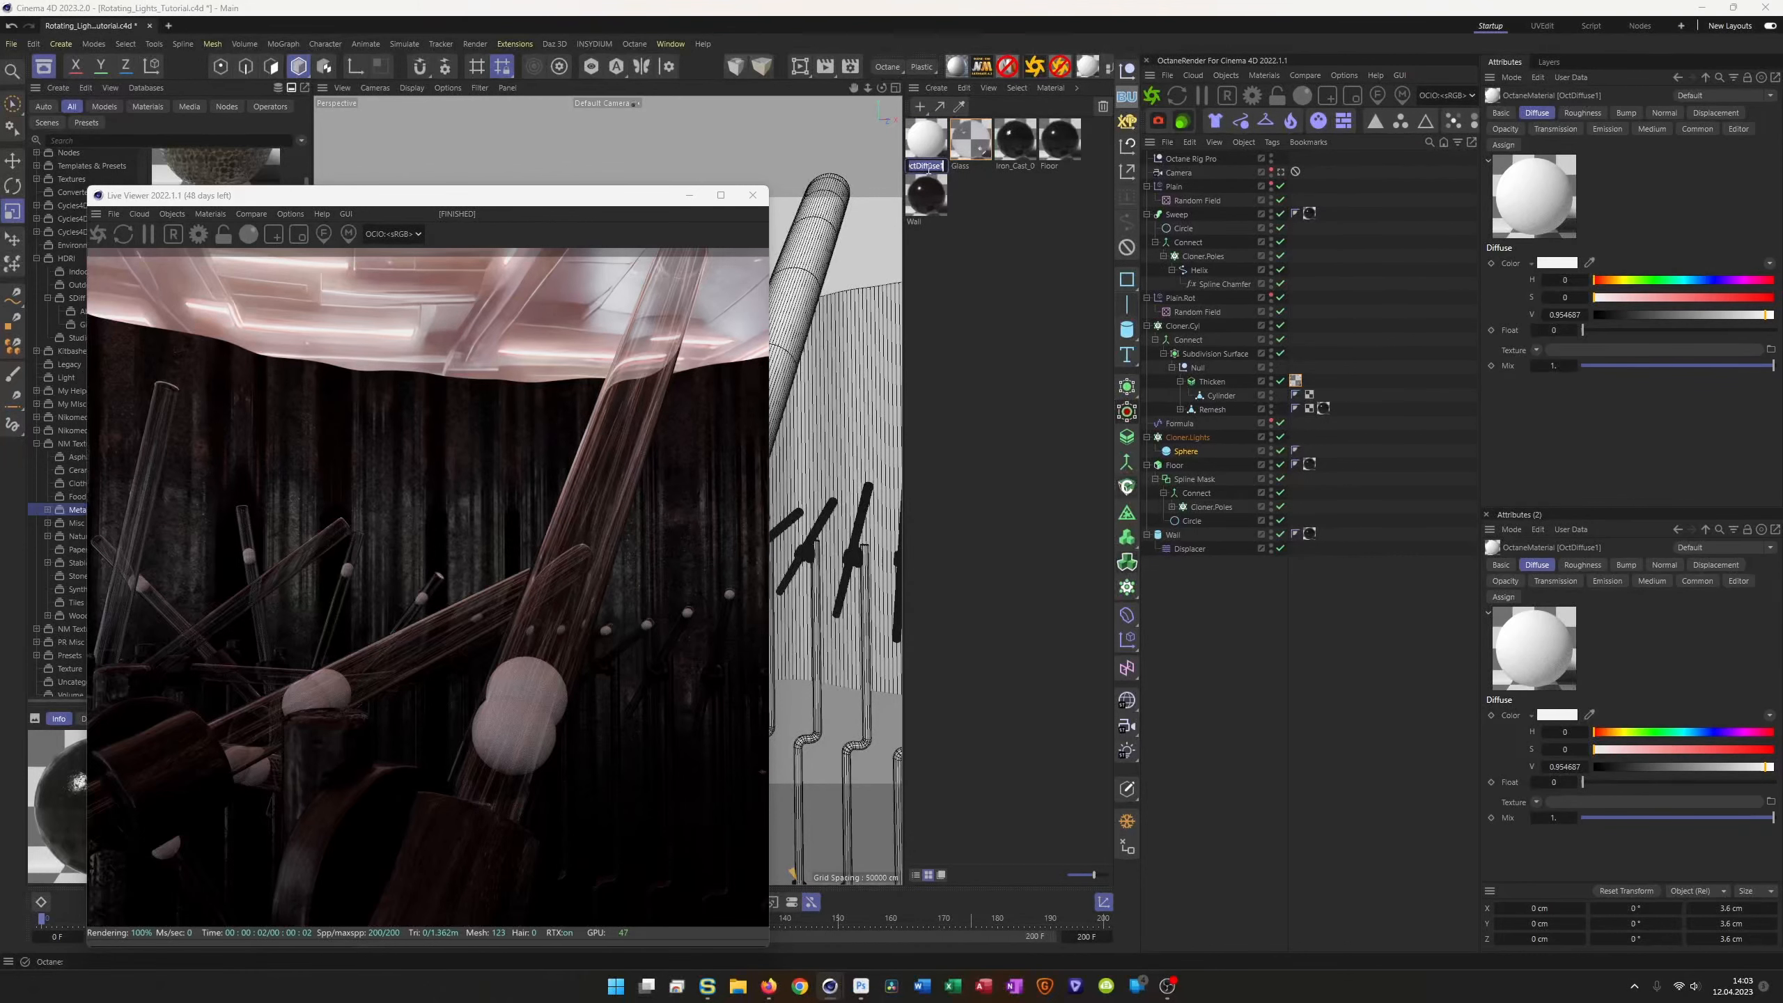
type("Light")
key("Return")
Step: Set the Glass material's BRDF model to GGX (energy preserving) in the Octane Node Editor
left_click(1008, 159)
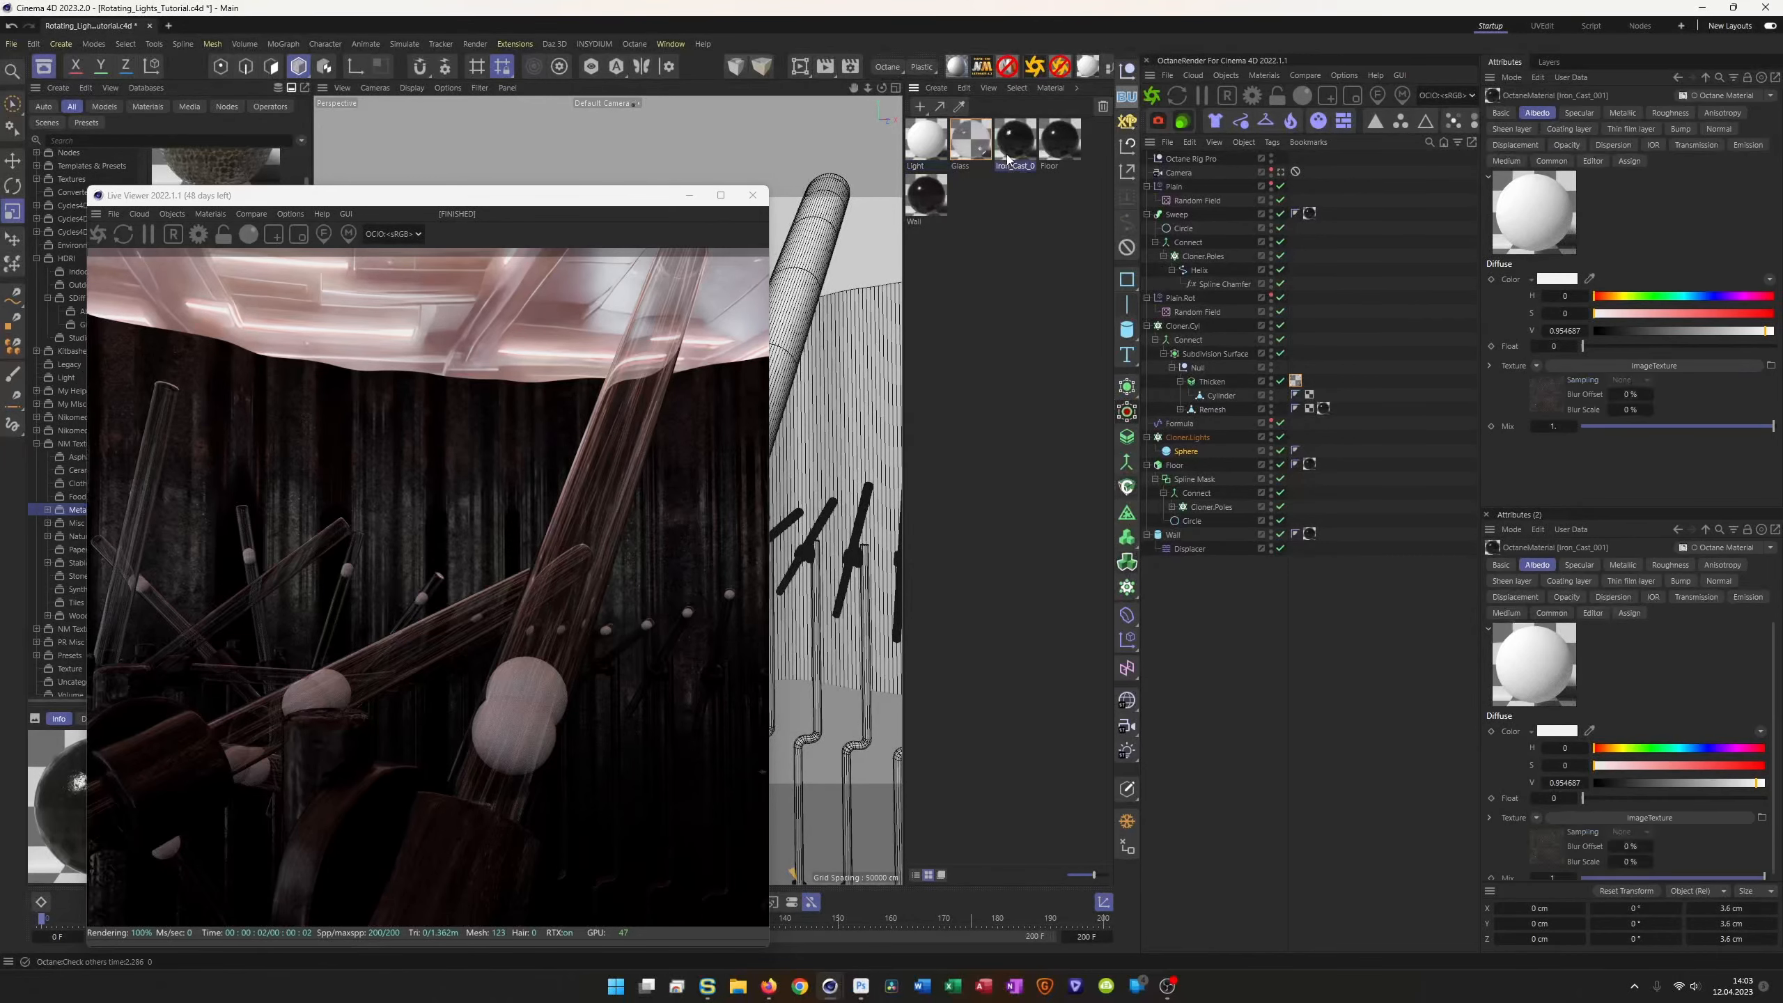
left_click(752, 195)
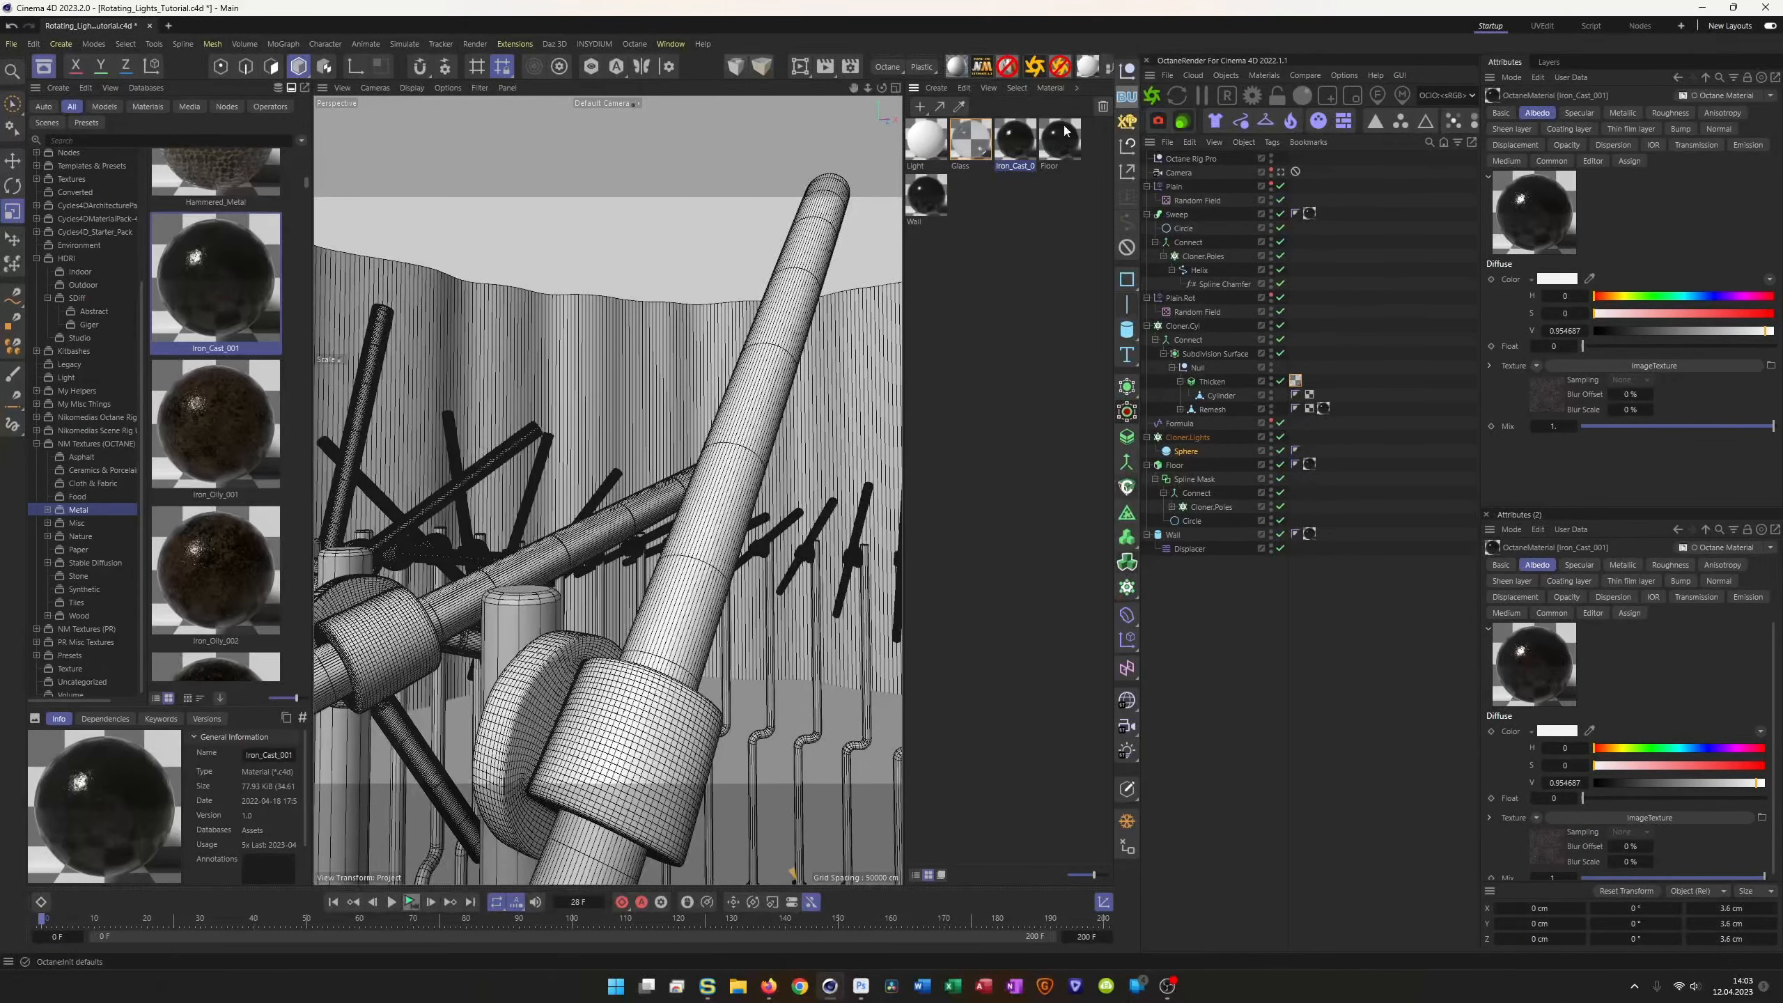
left_click(1108, 70)
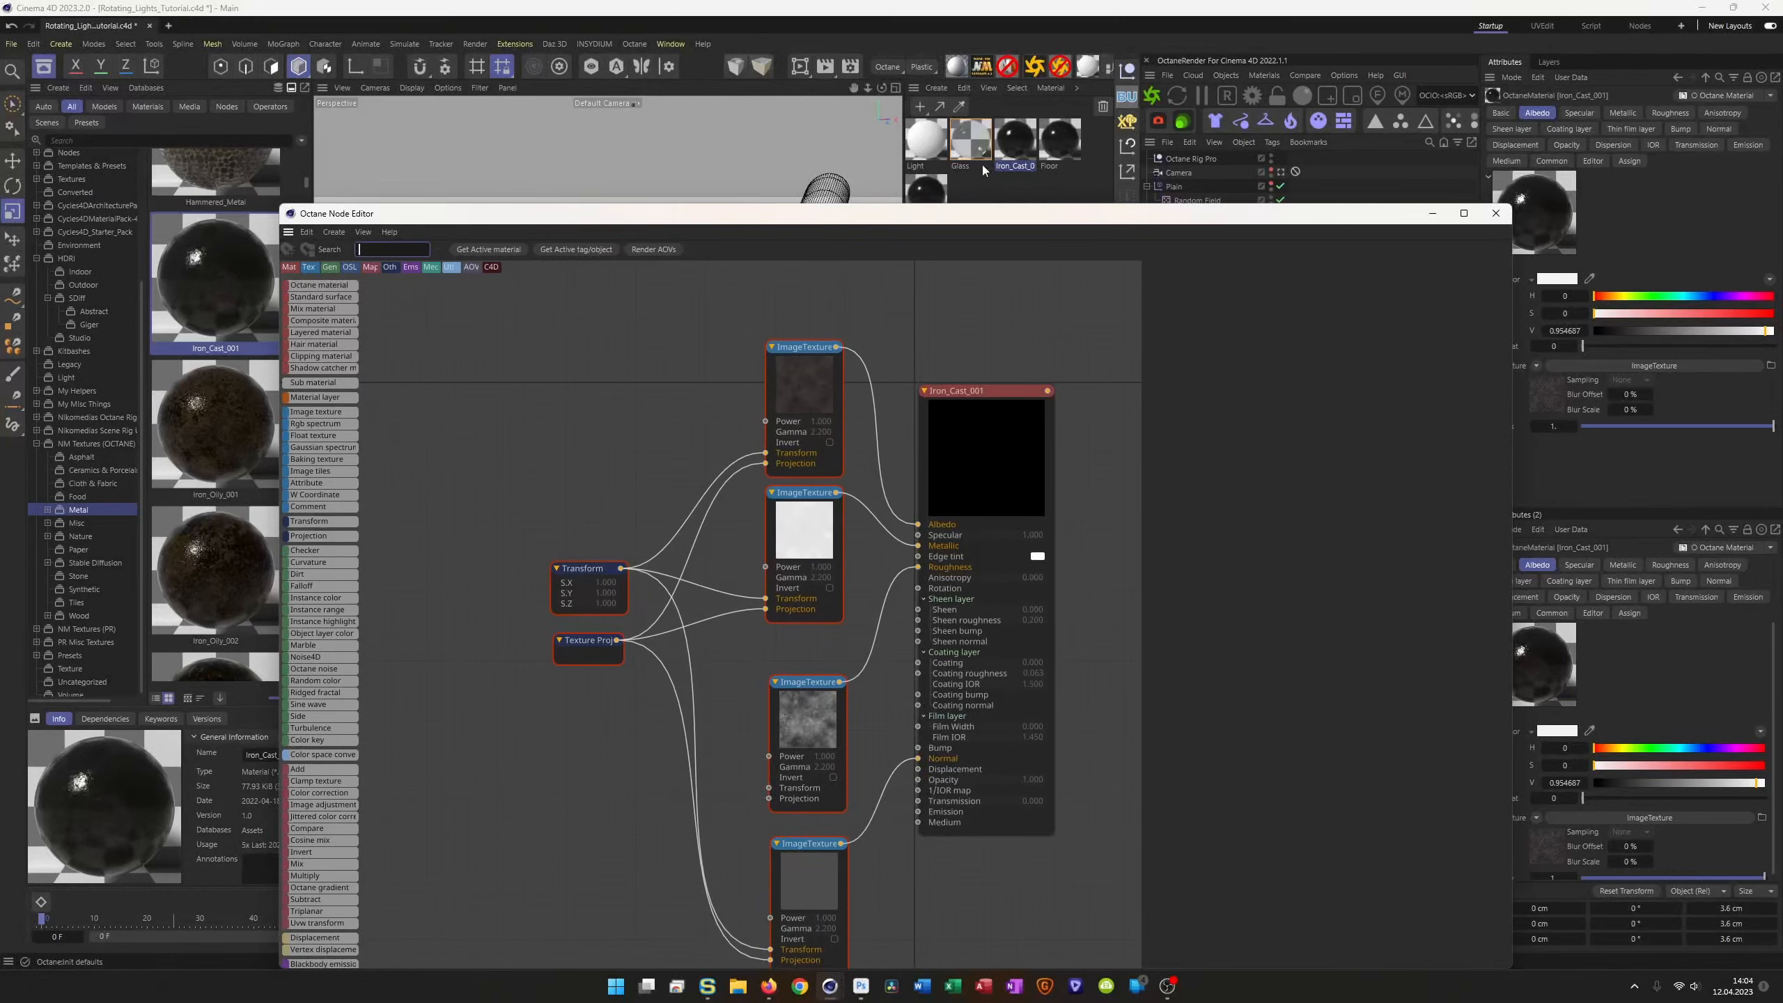
left_click(983, 163)
left_click(495, 436)
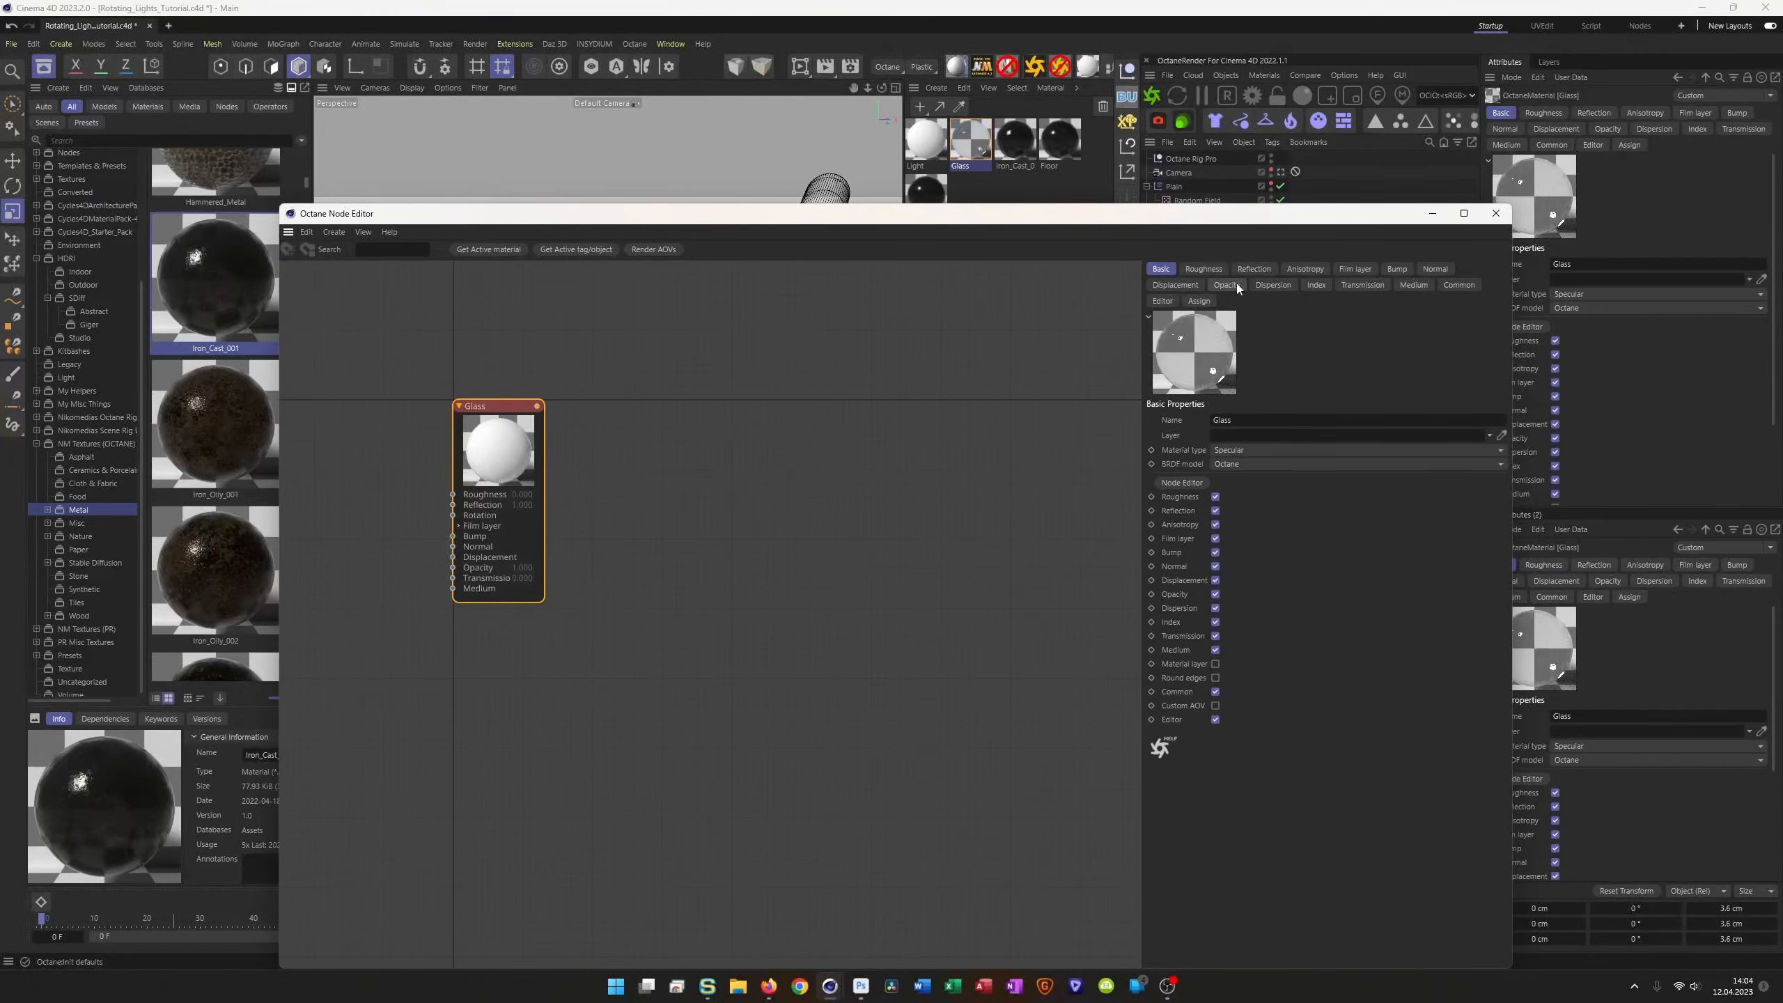
left_click(1249, 453)
left_click(1270, 449)
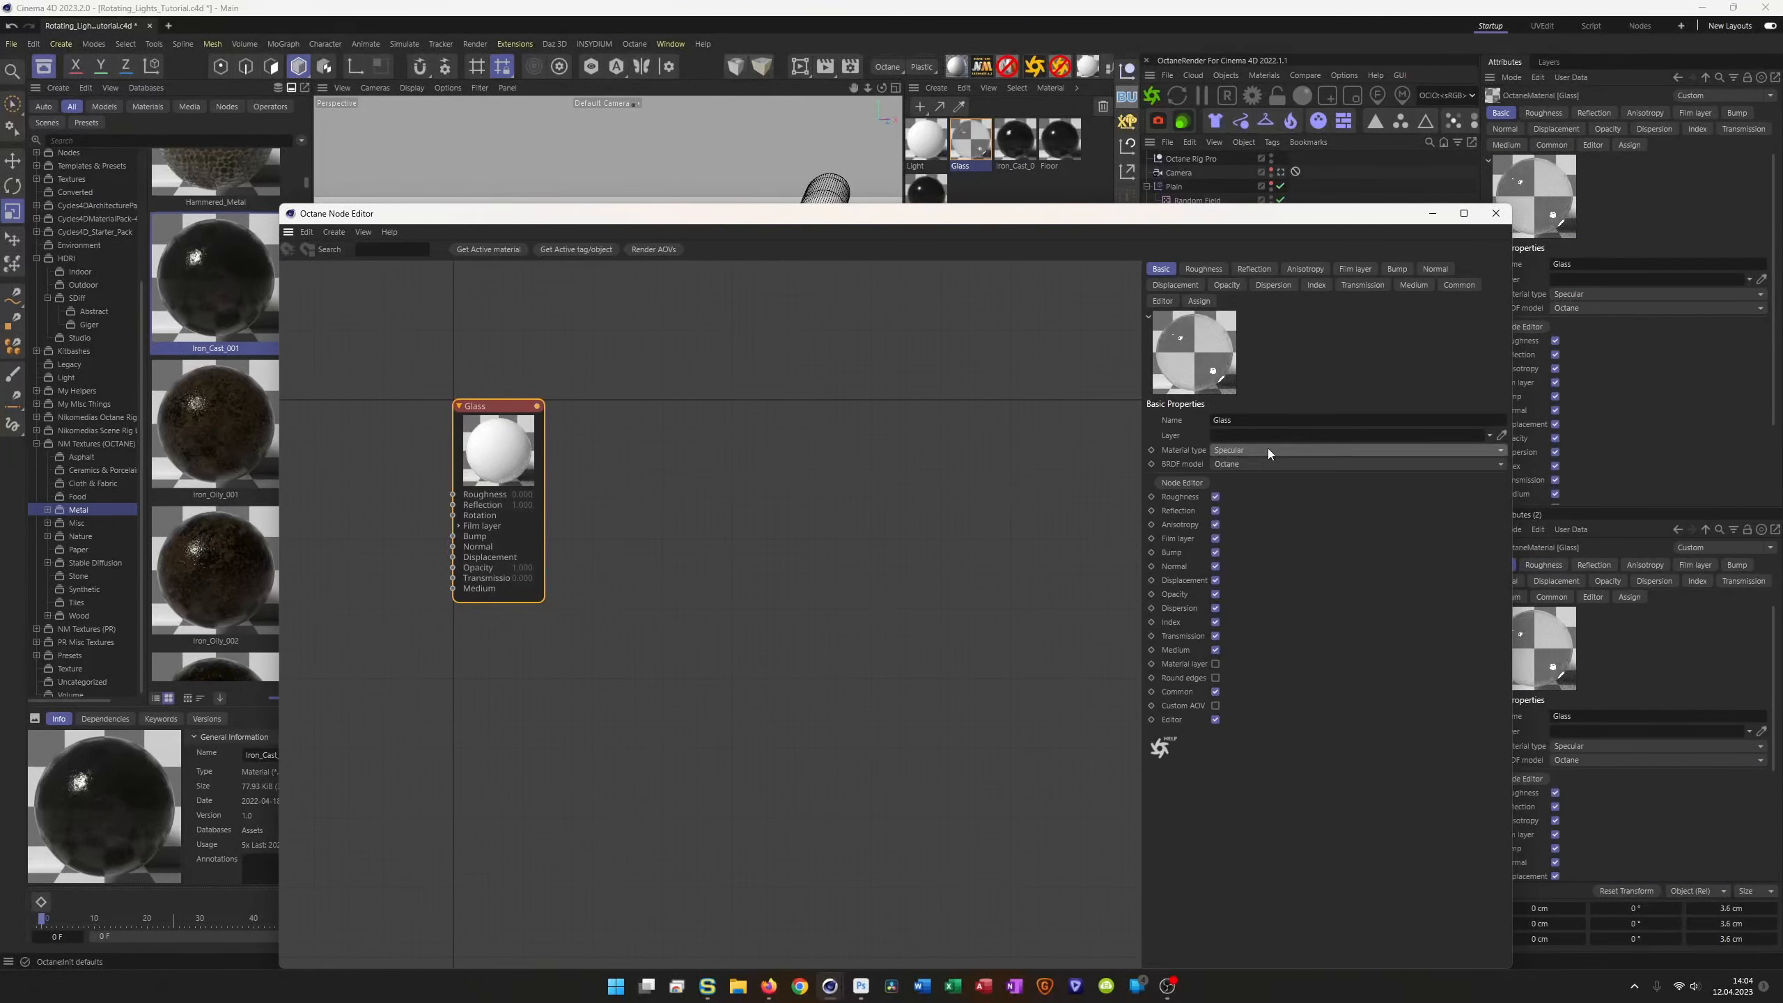
left_click(1249, 464)
left_click(1264, 527)
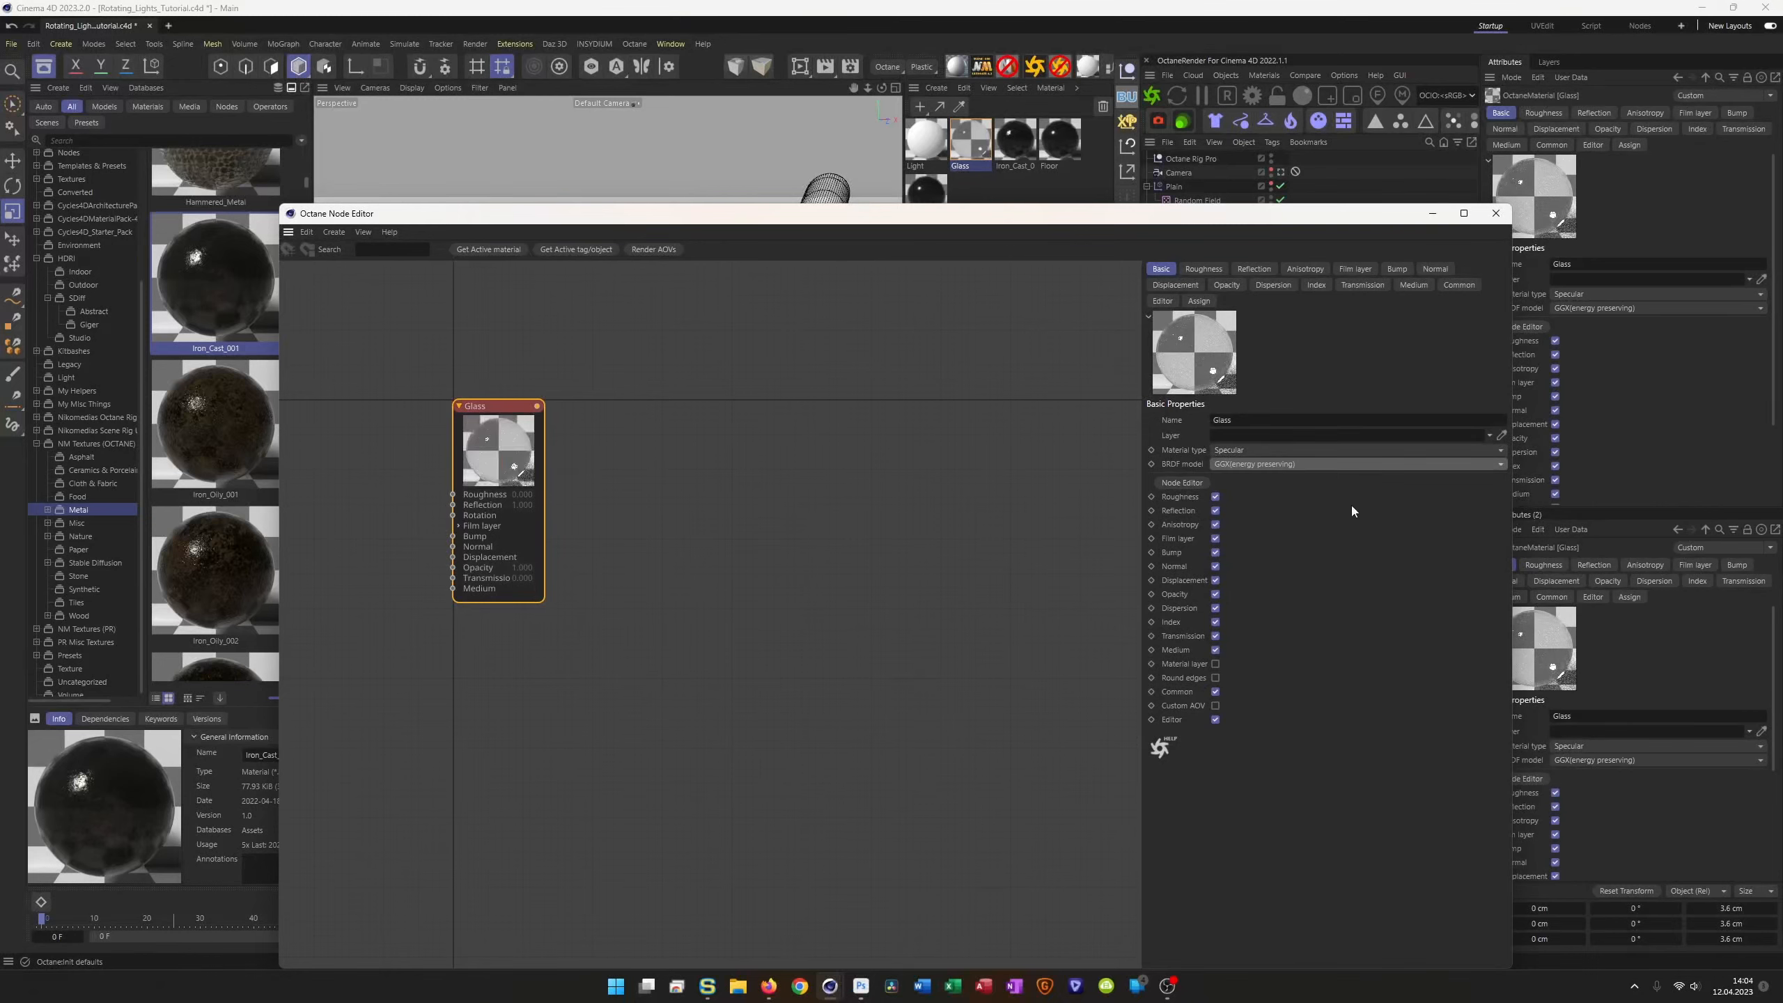
left_click(1496, 213)
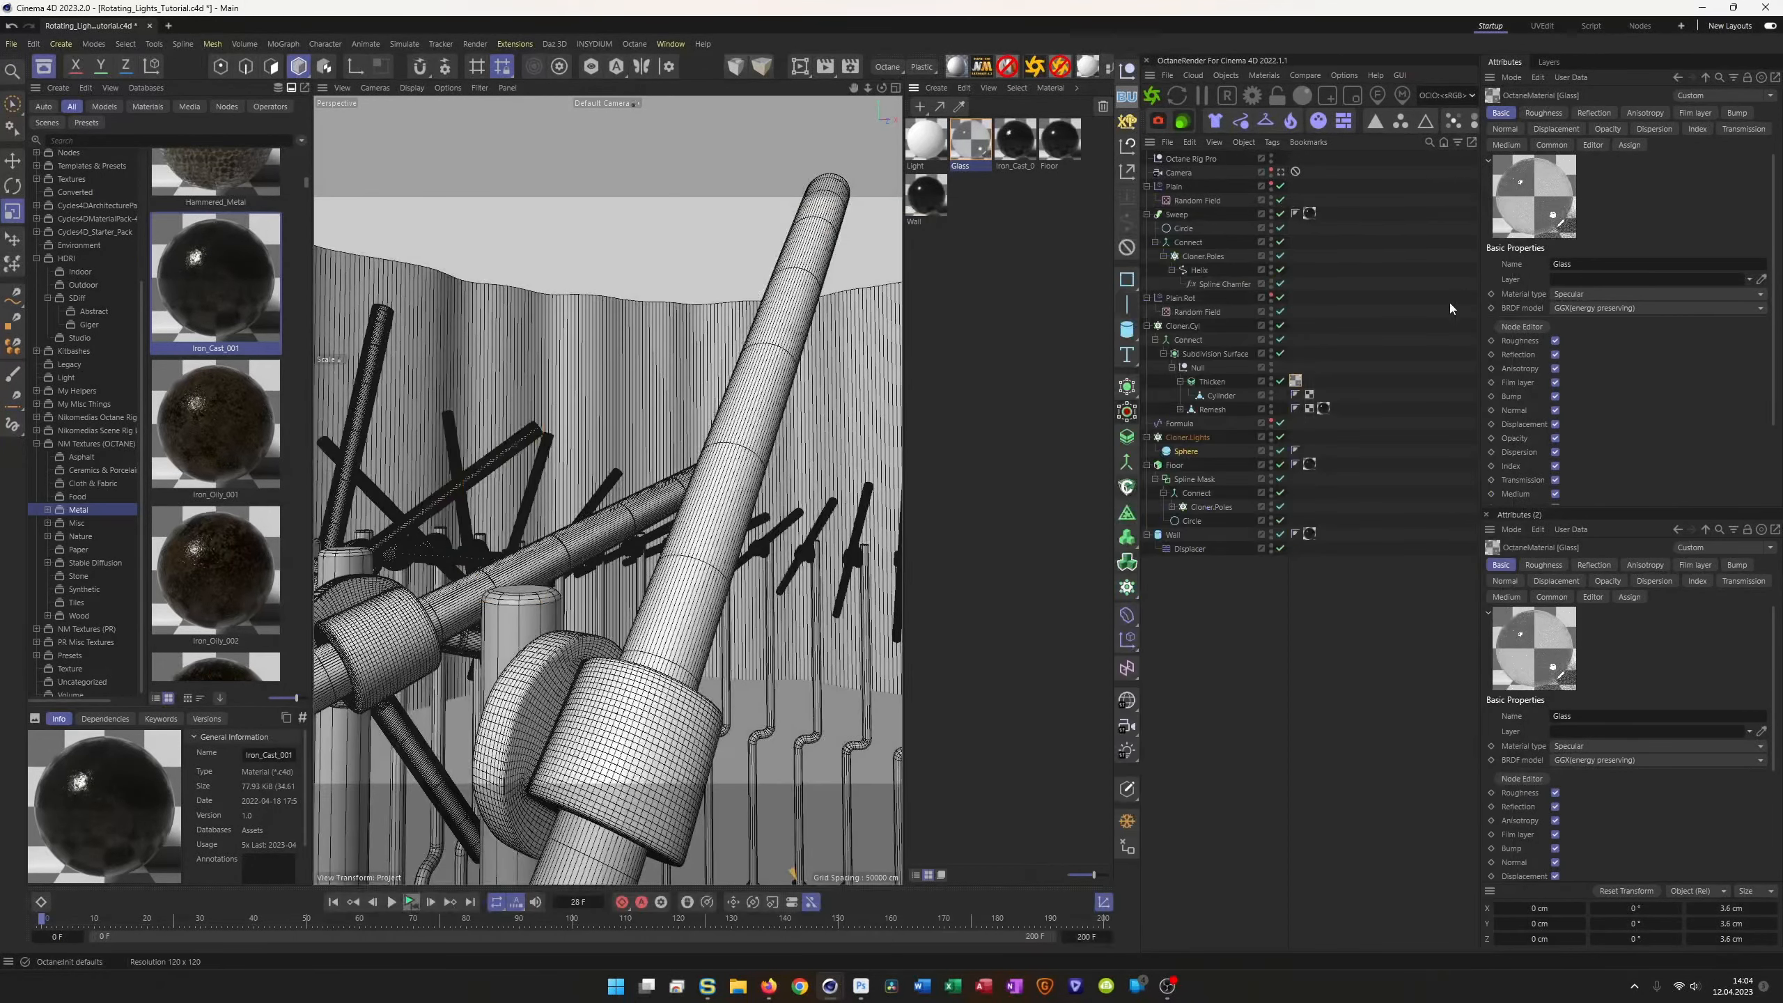
Step: Open the Light material in the Octane Node Editor and set its BRDF model to GGX (energy preserving)
left_click(943, 161)
left_click(1091, 73)
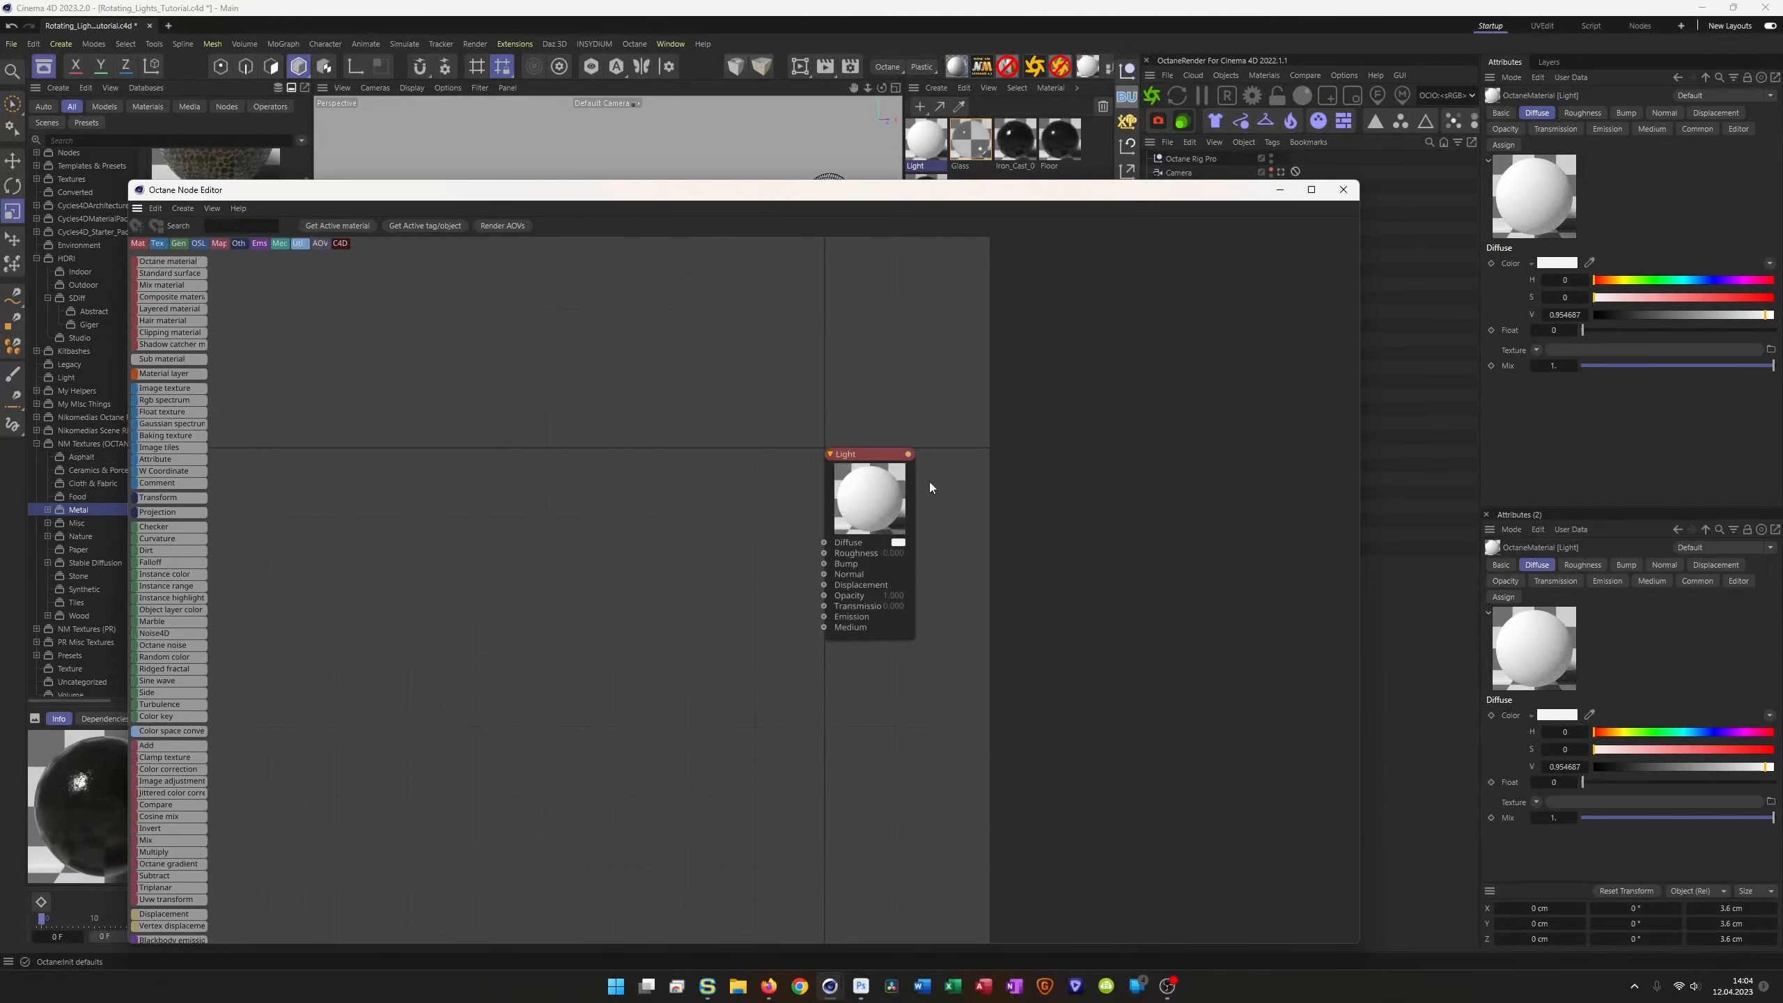
left_click(871, 506)
left_click(1009, 244)
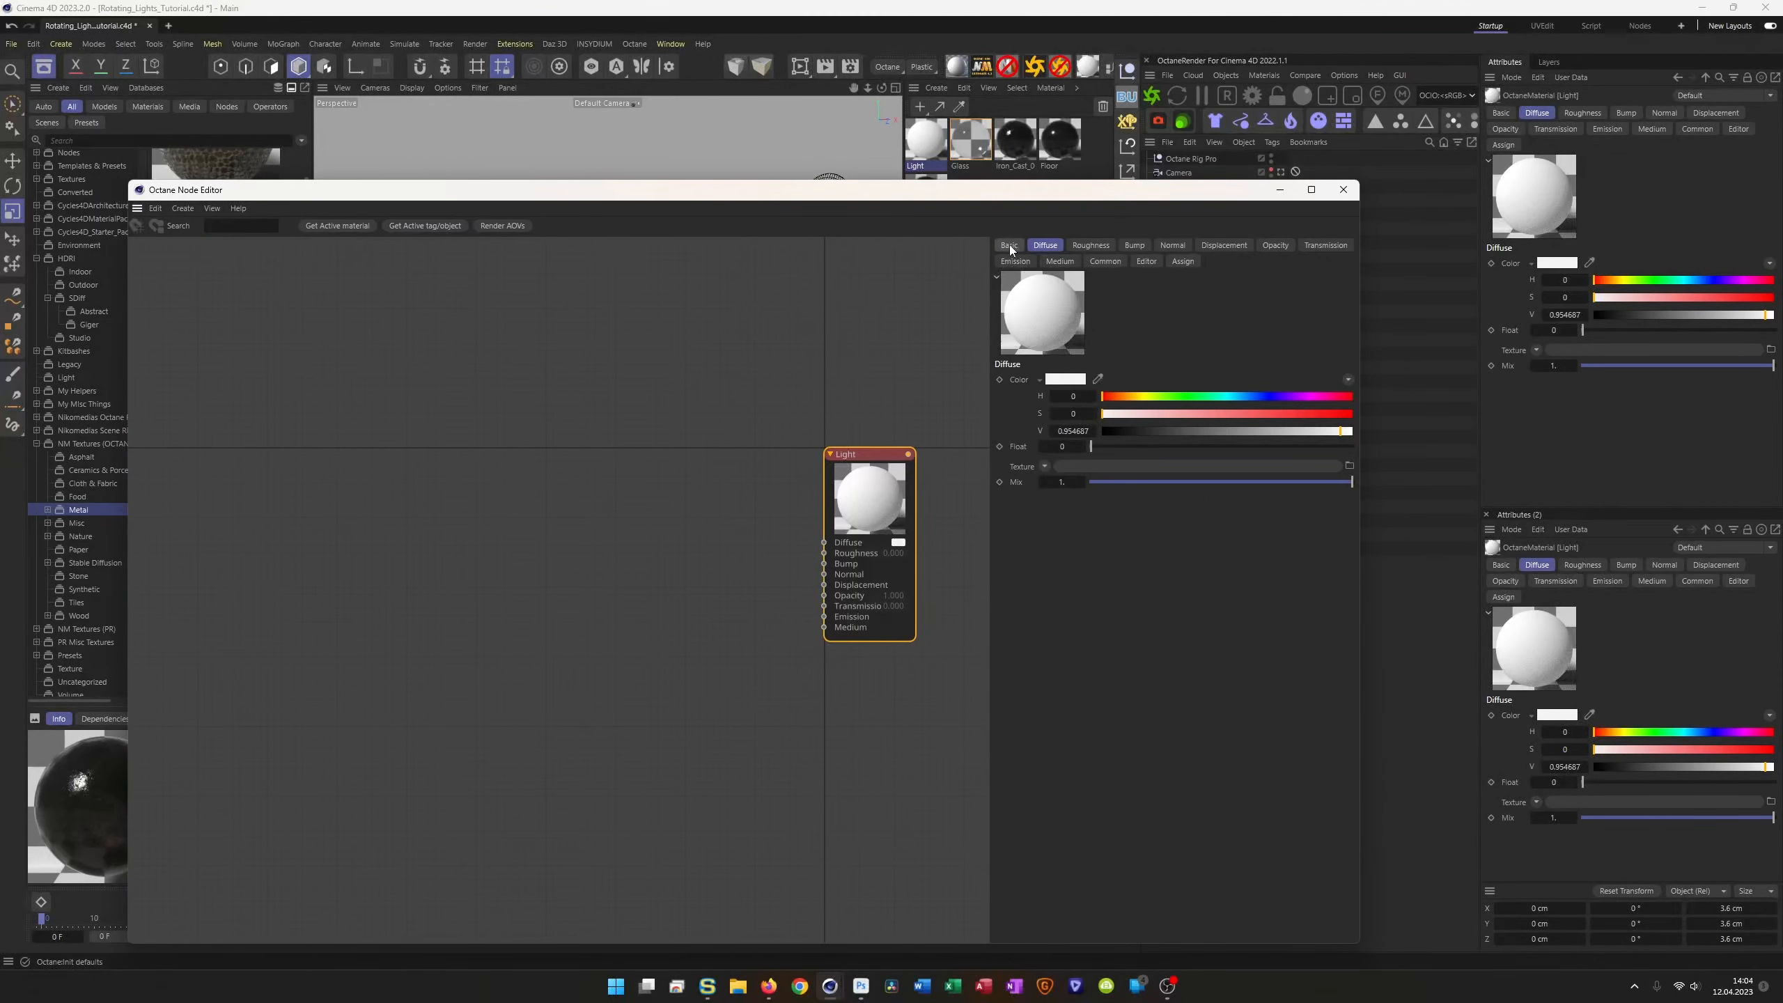
left_click(1093, 425)
left_click(1195, 487)
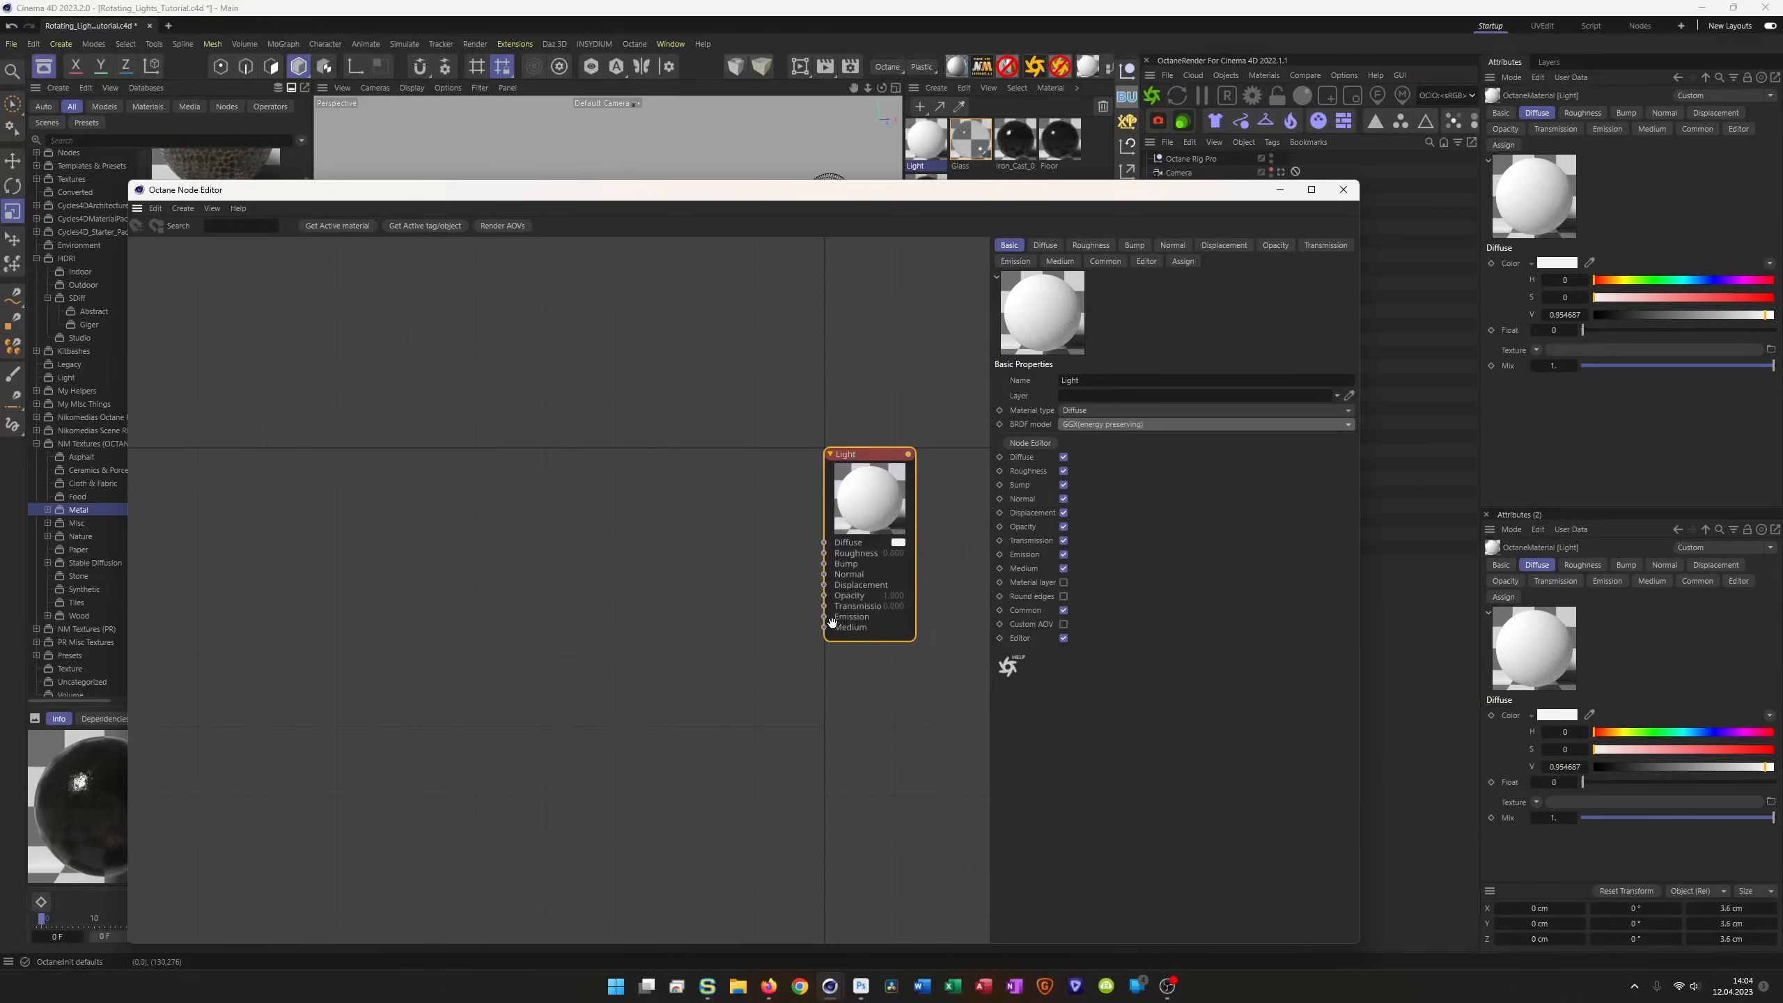
Step: Connect a Blackbody emission node to the Light material's Emission and an RGB spectrum node to the emission's Texture
left_click_drag(824, 616, 730, 665)
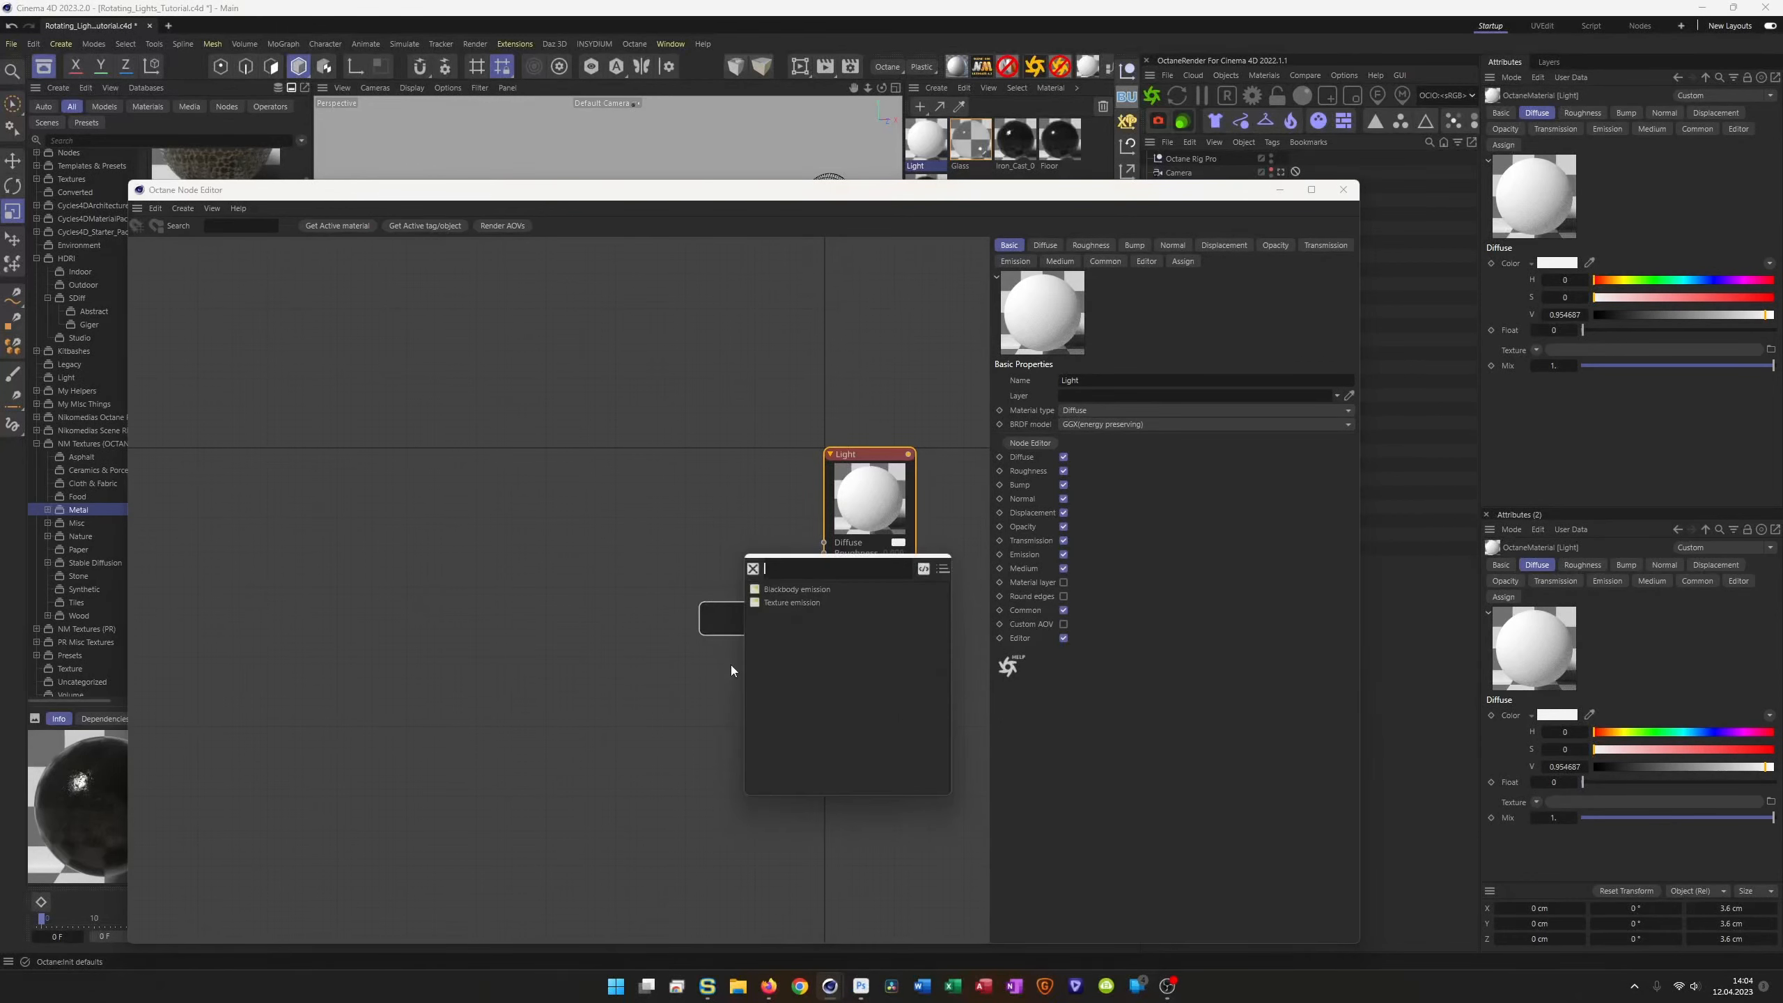
left_click(794, 589)
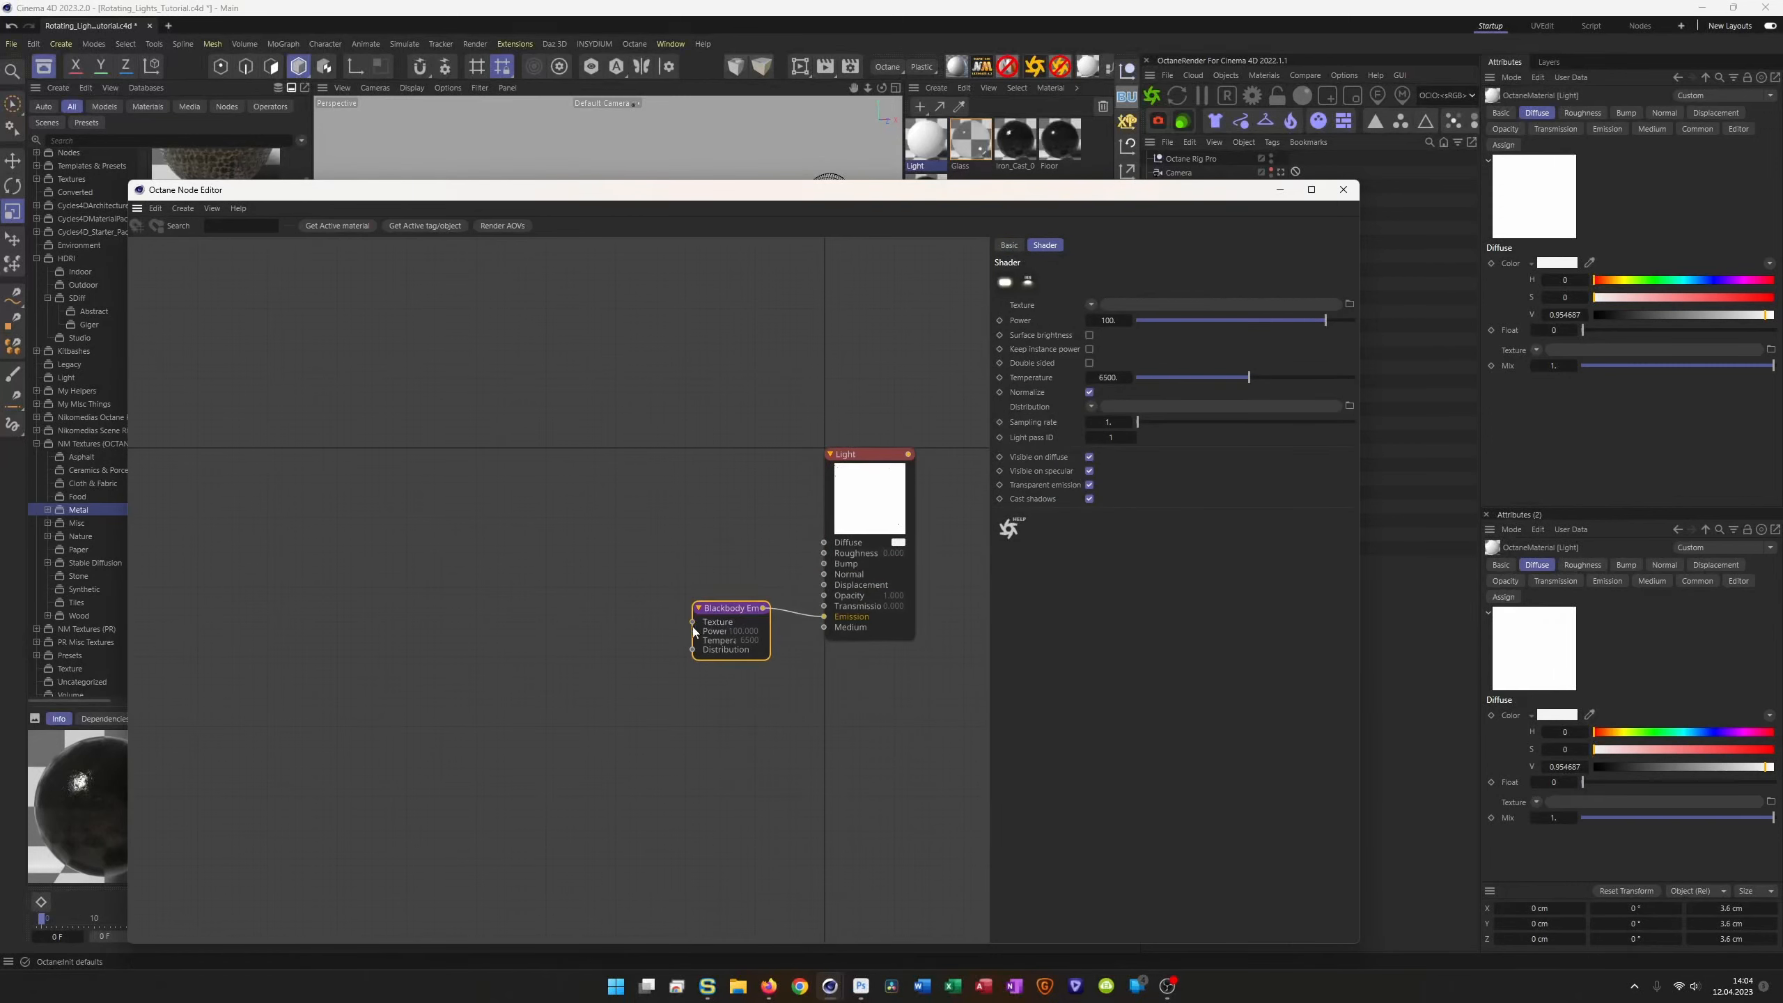
left_click_drag(694, 622, 597, 615)
left_click(678, 577)
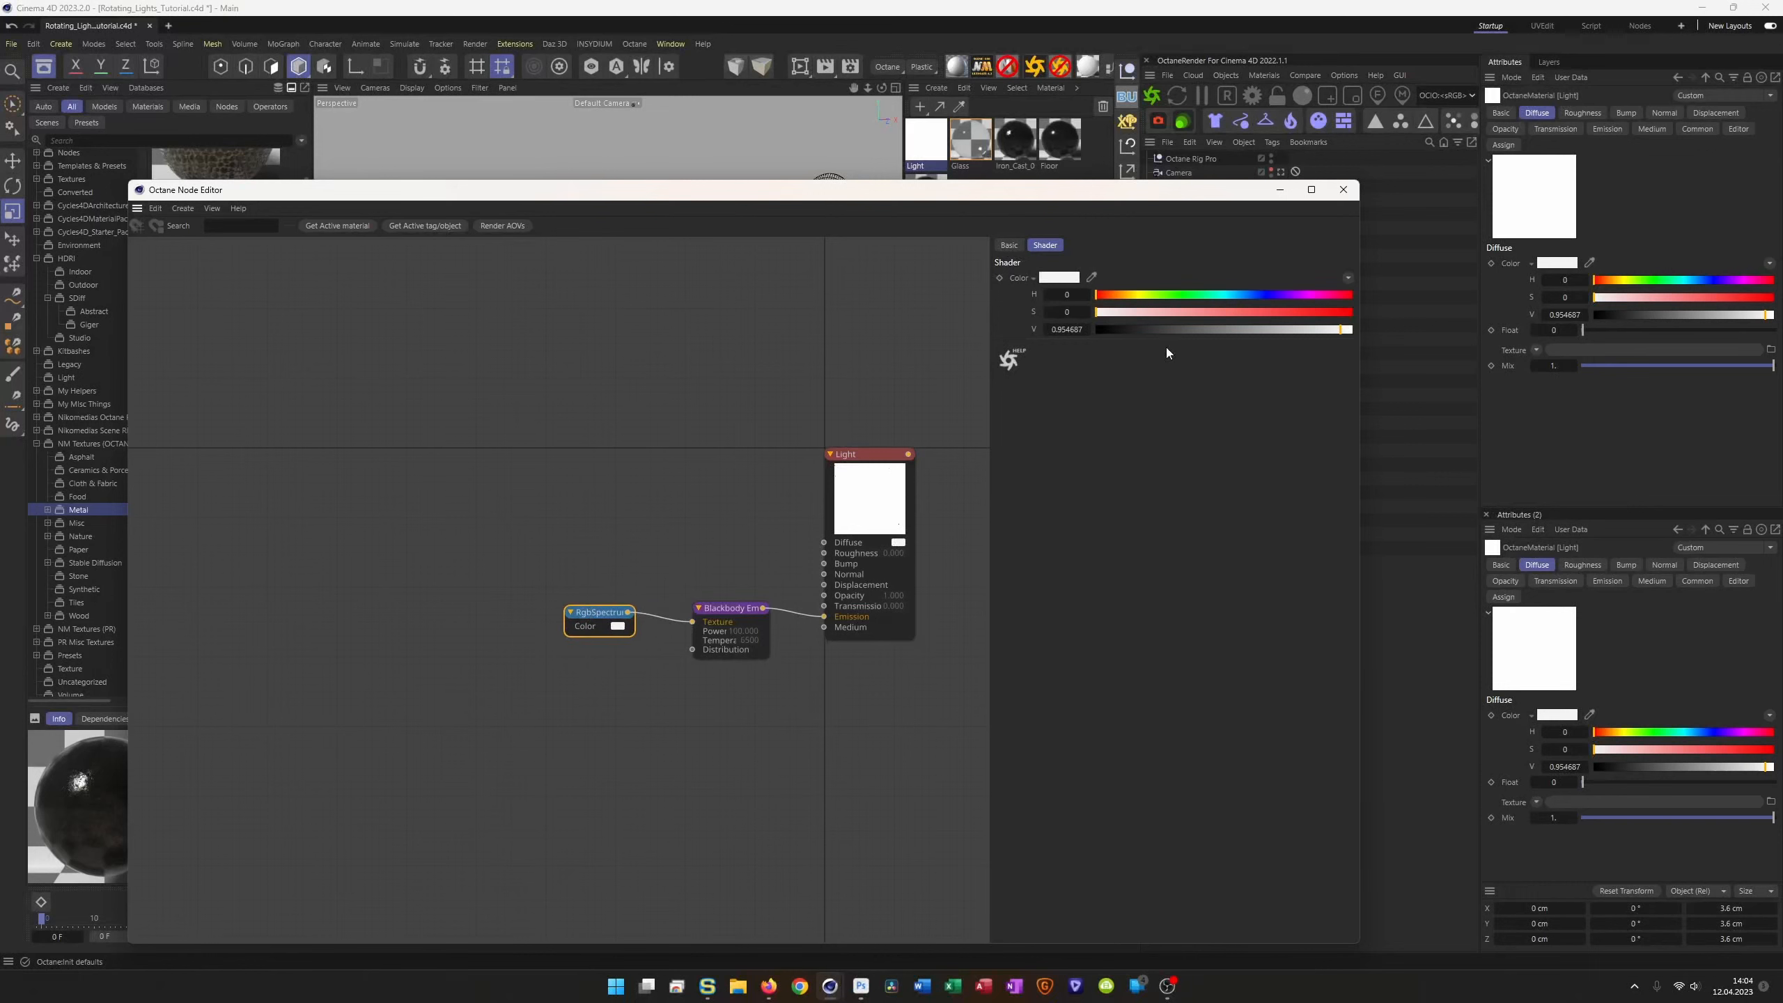
Step: Set the RGB spectrum to orange with hue about 0.1005, saturation about 0.973 and value 1, and save the project
left_click(1126, 295)
left_click(1347, 313)
left_click(1123, 296)
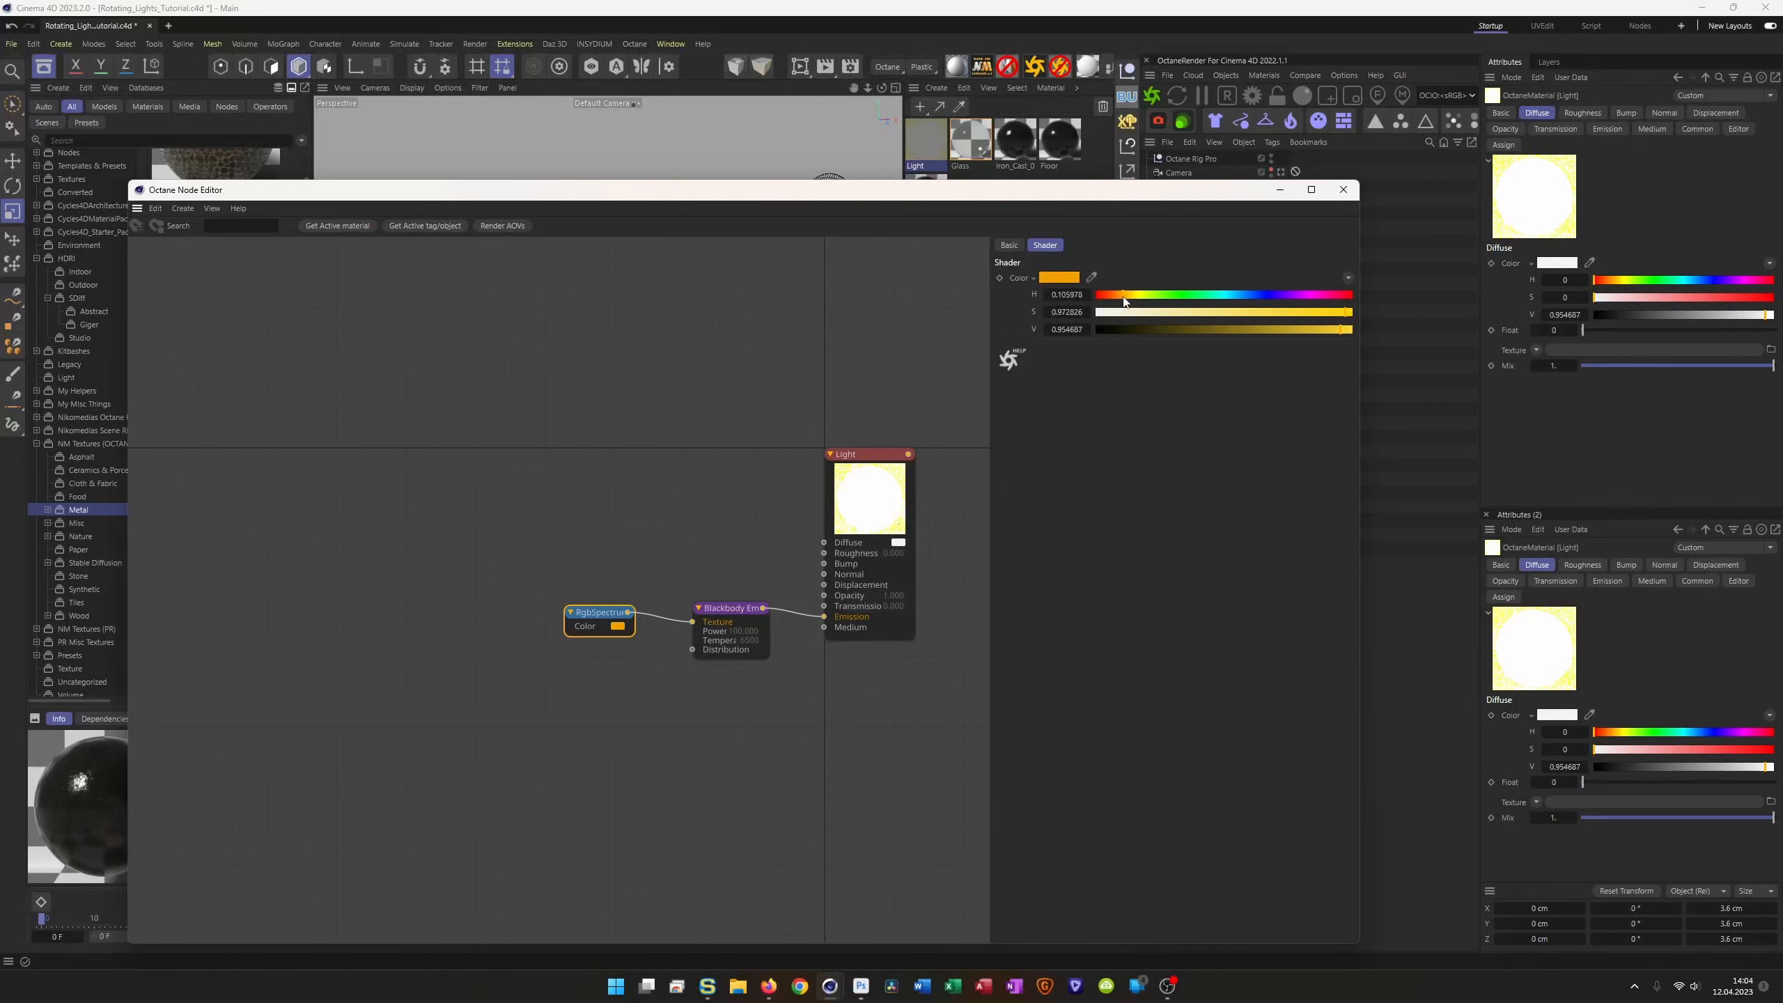
left_click_drag(1125, 299, 1121, 299)
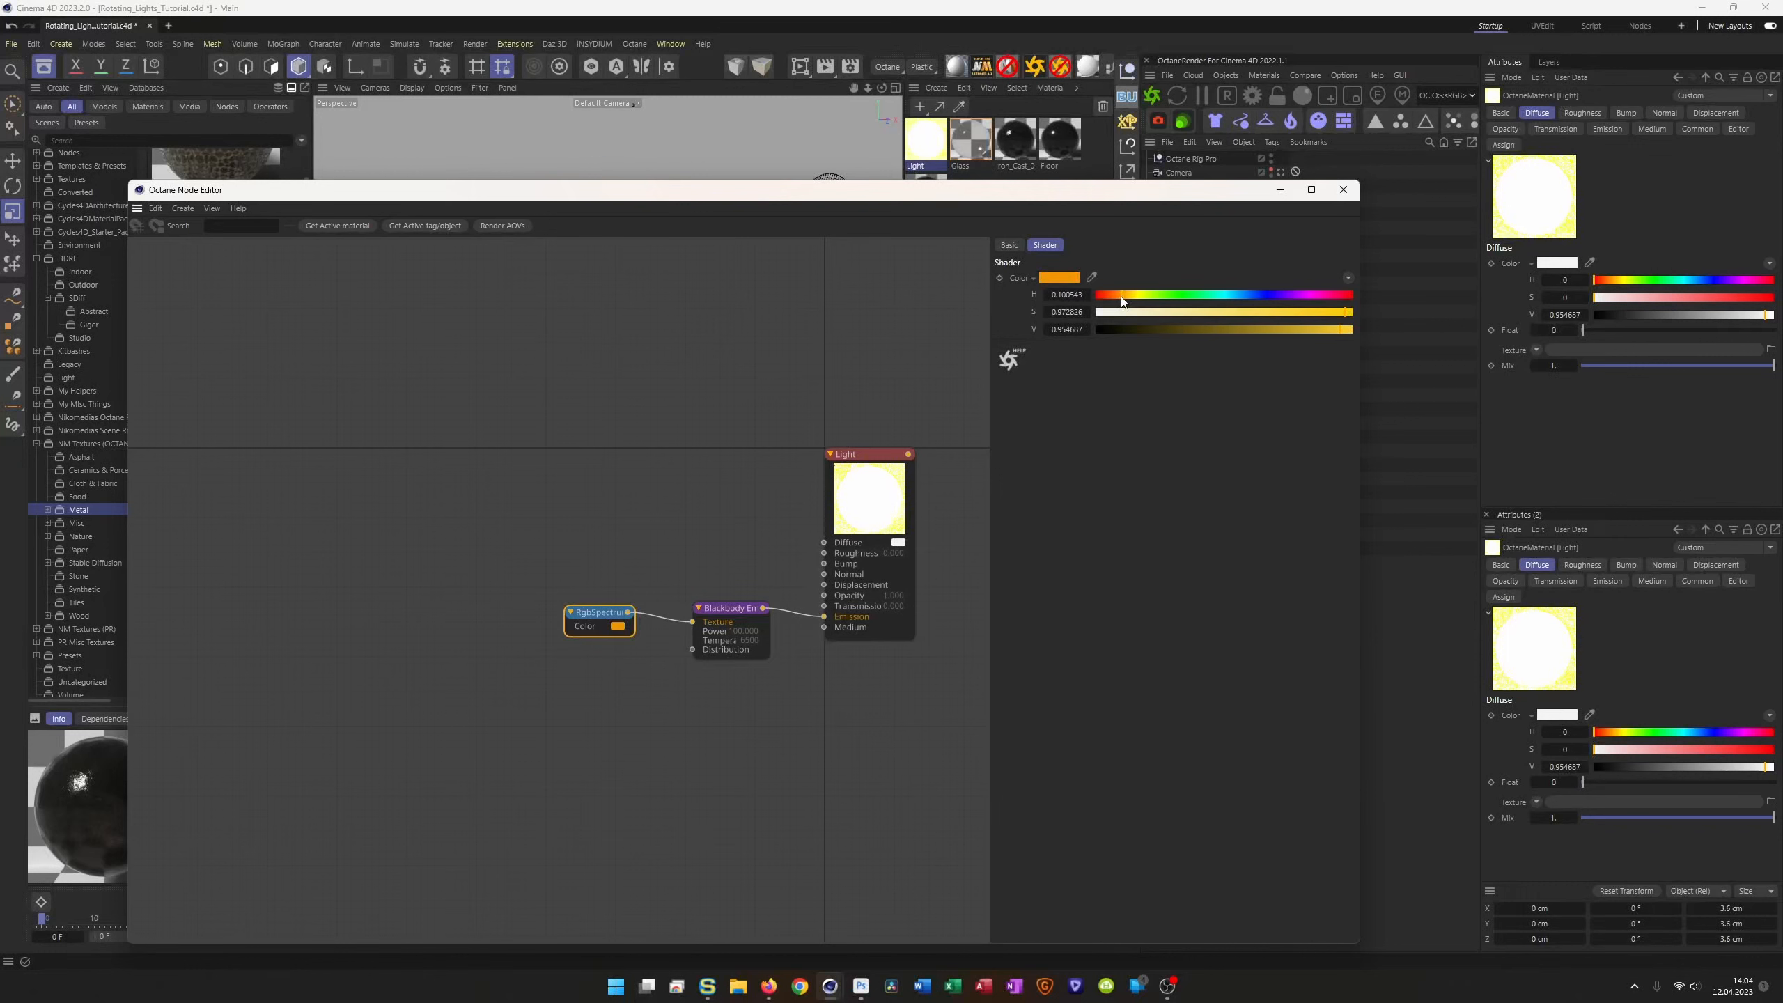
left_click(1343, 331)
left_click_drag(1358, 945, 866, 749)
middle_click_drag(514, 537, 186, 416)
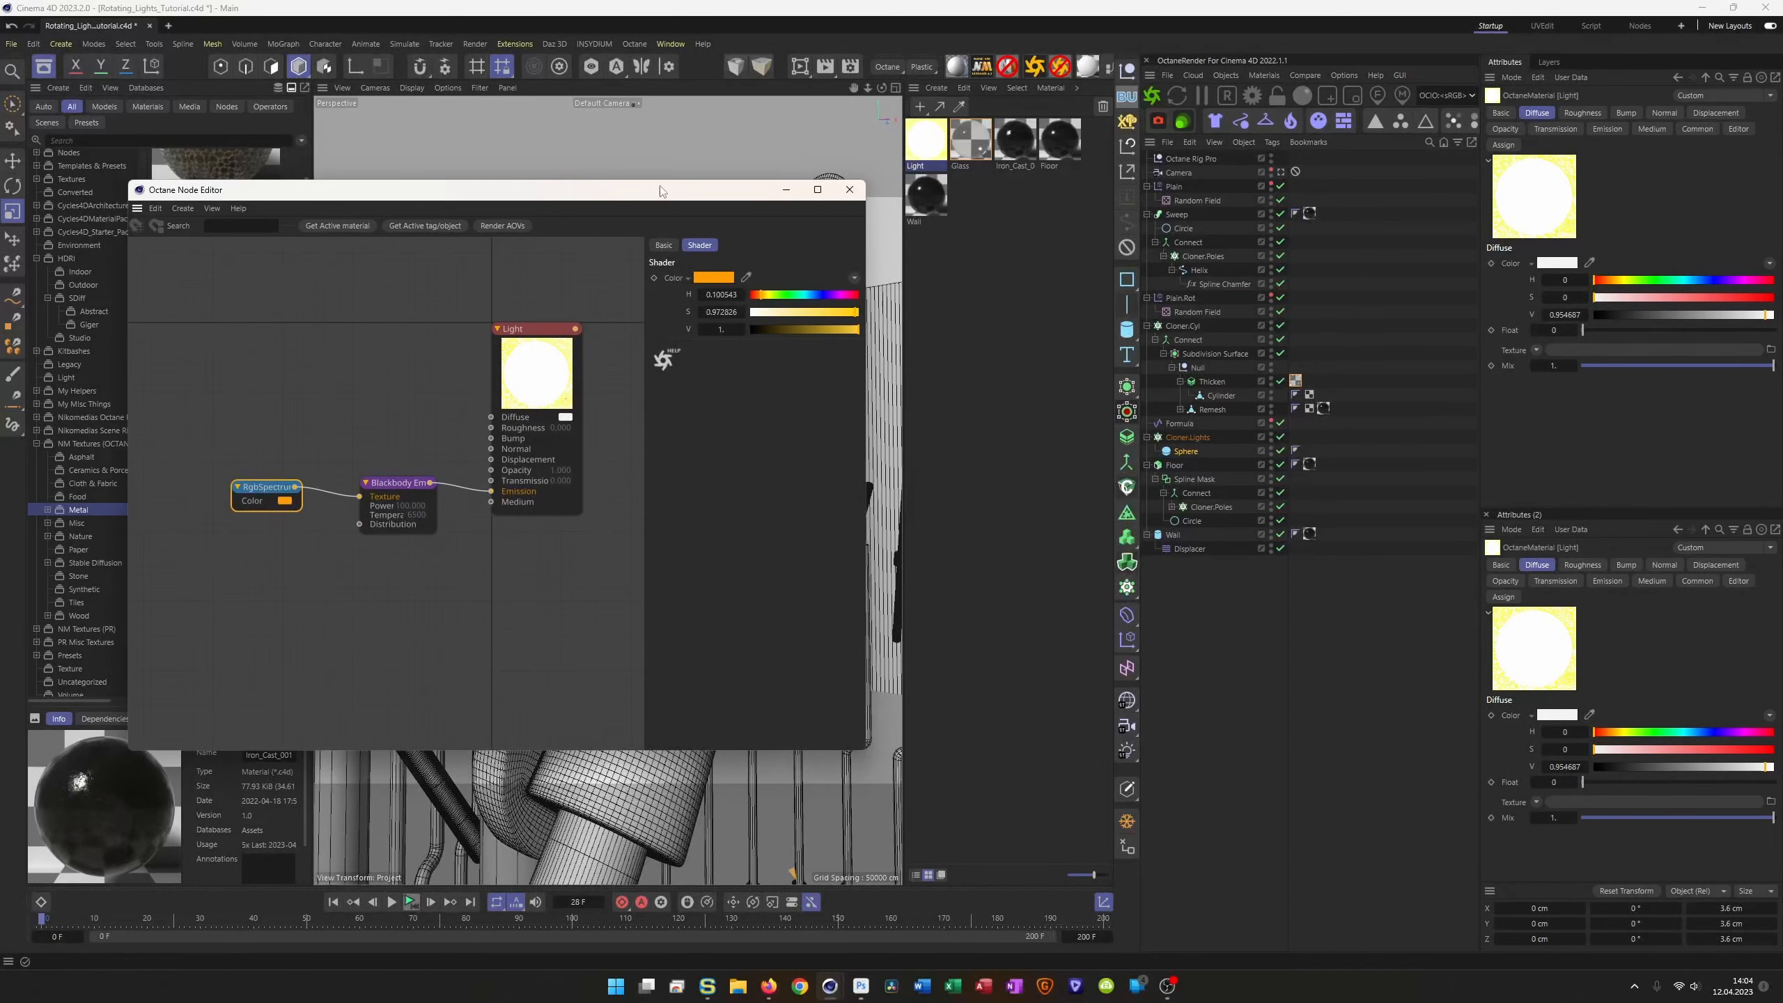
left_click_drag(660, 190, 621, 104)
key("ctrl+s")
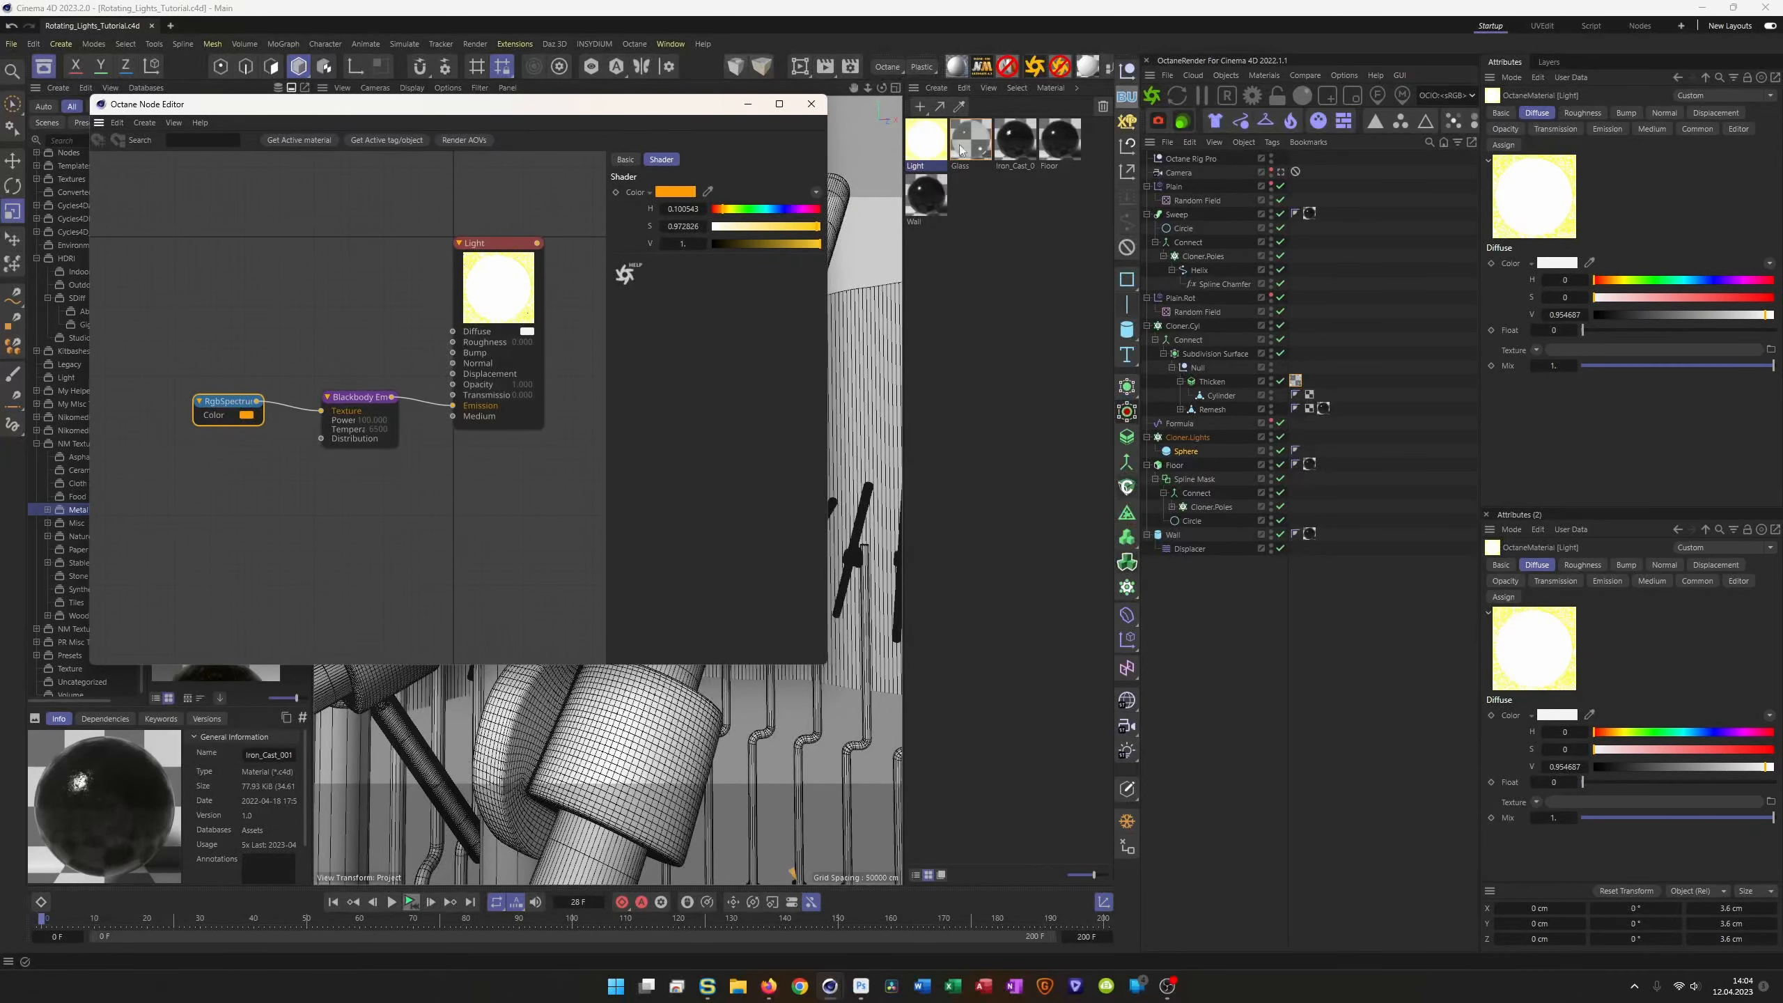
Step: Apply the Light material to Cloner.Lights and render it in the Live Viewer through the scene camera
left_click_drag(1144, 578, 1192, 439)
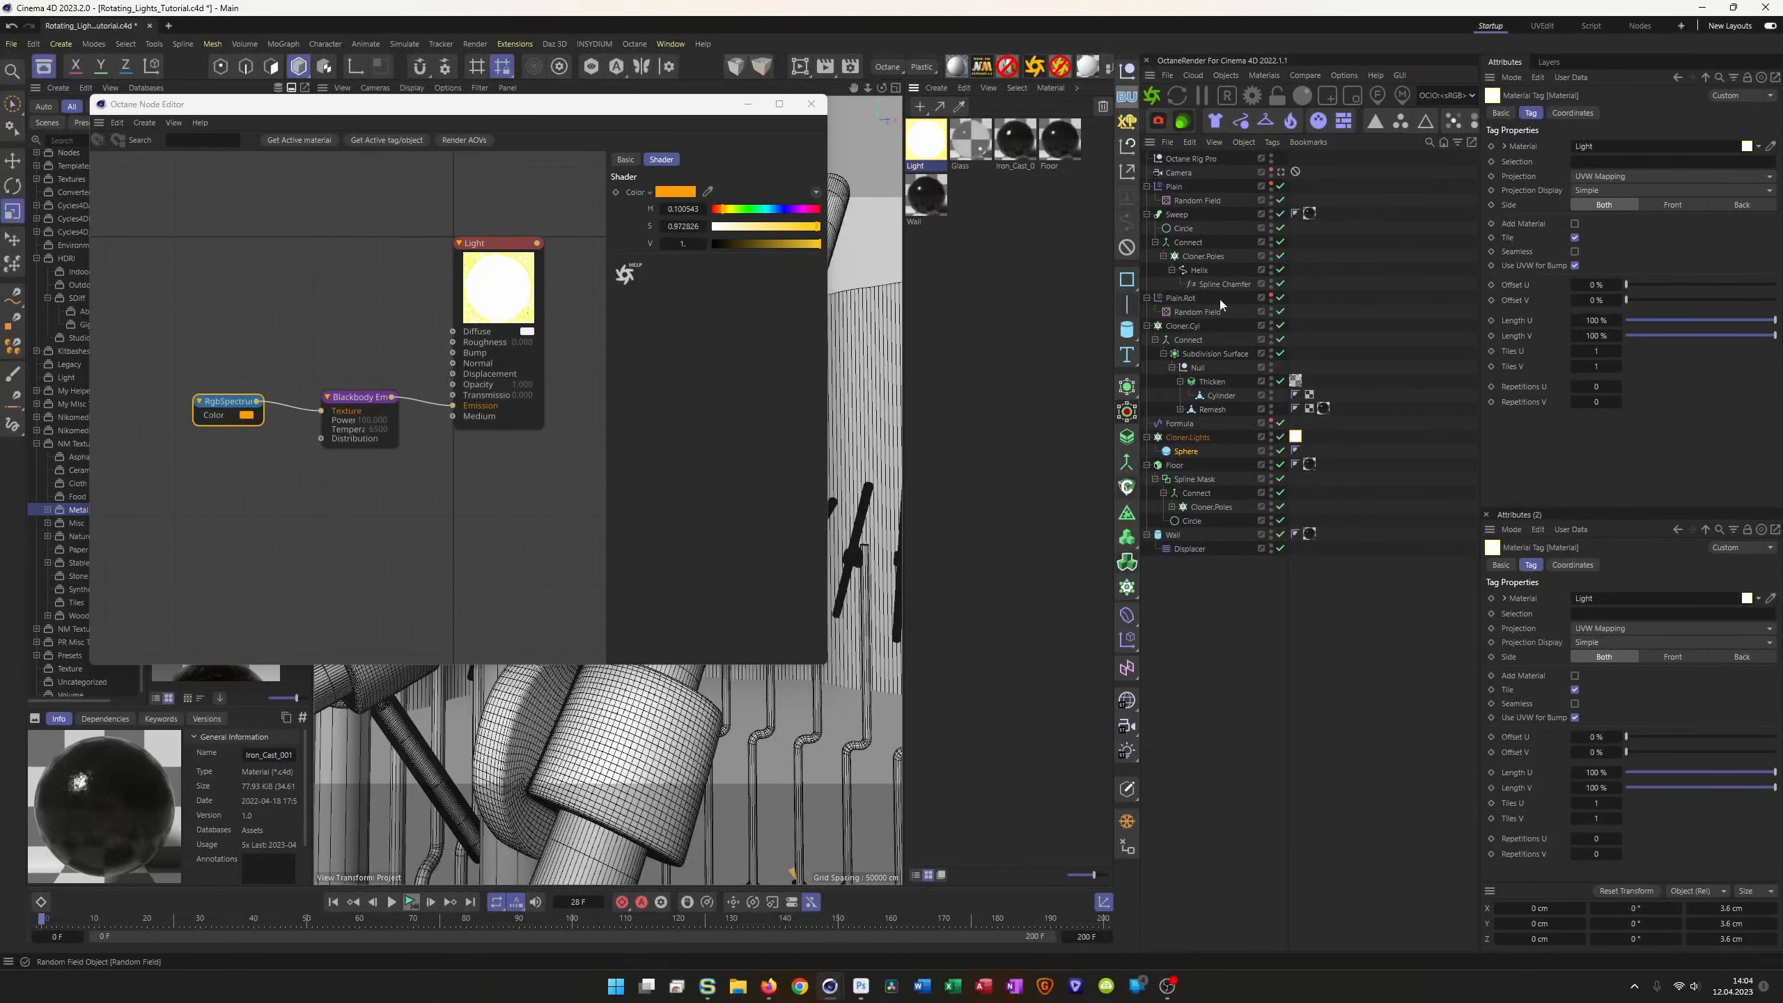
left_click(1151, 96)
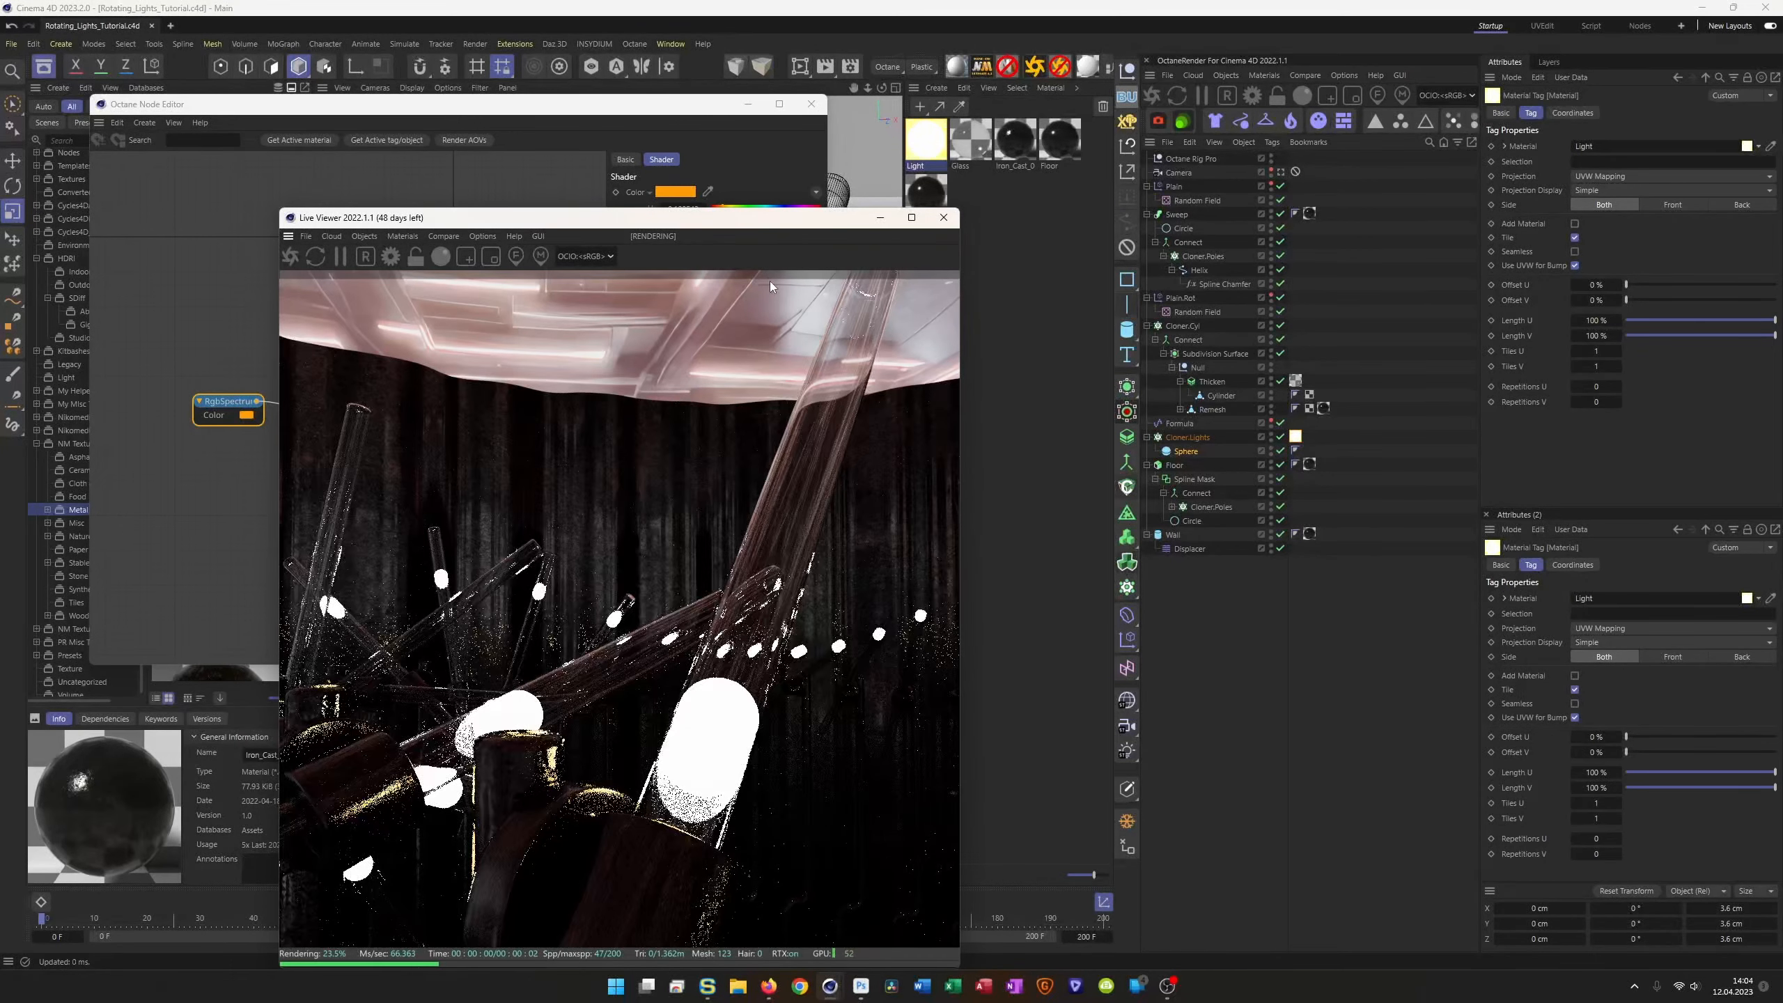
left_click_drag(711, 220, 706, 125)
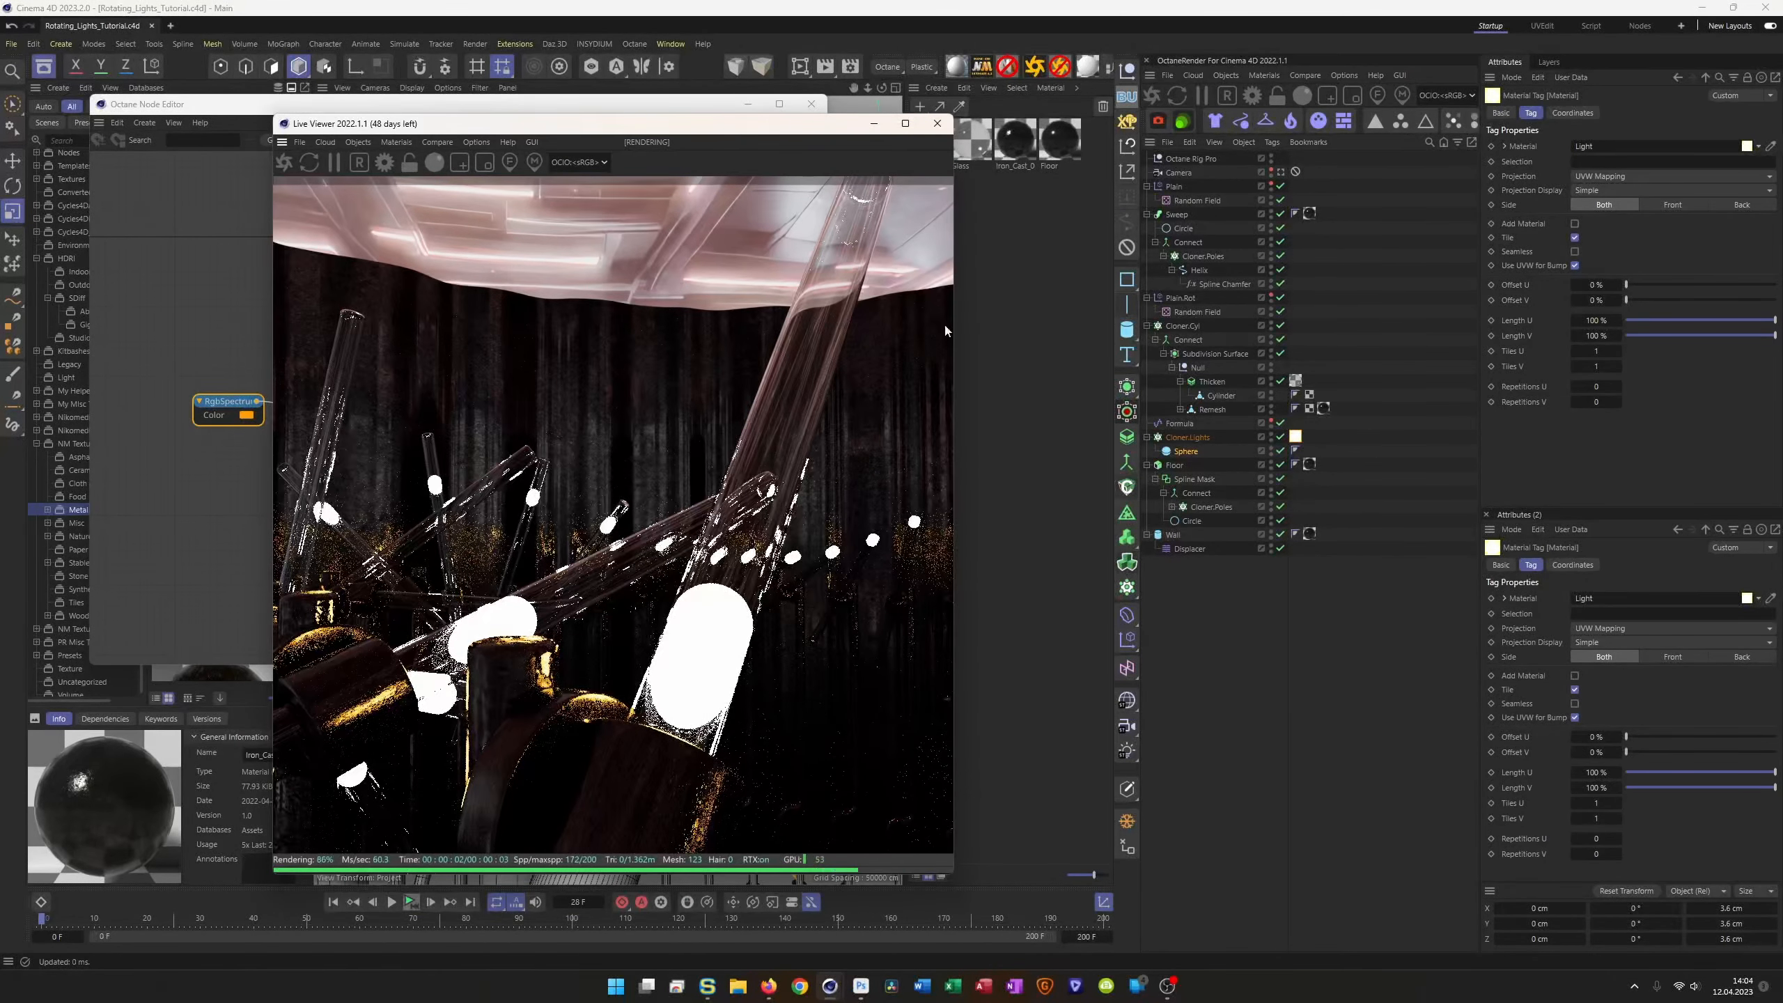
left_click(1280, 173)
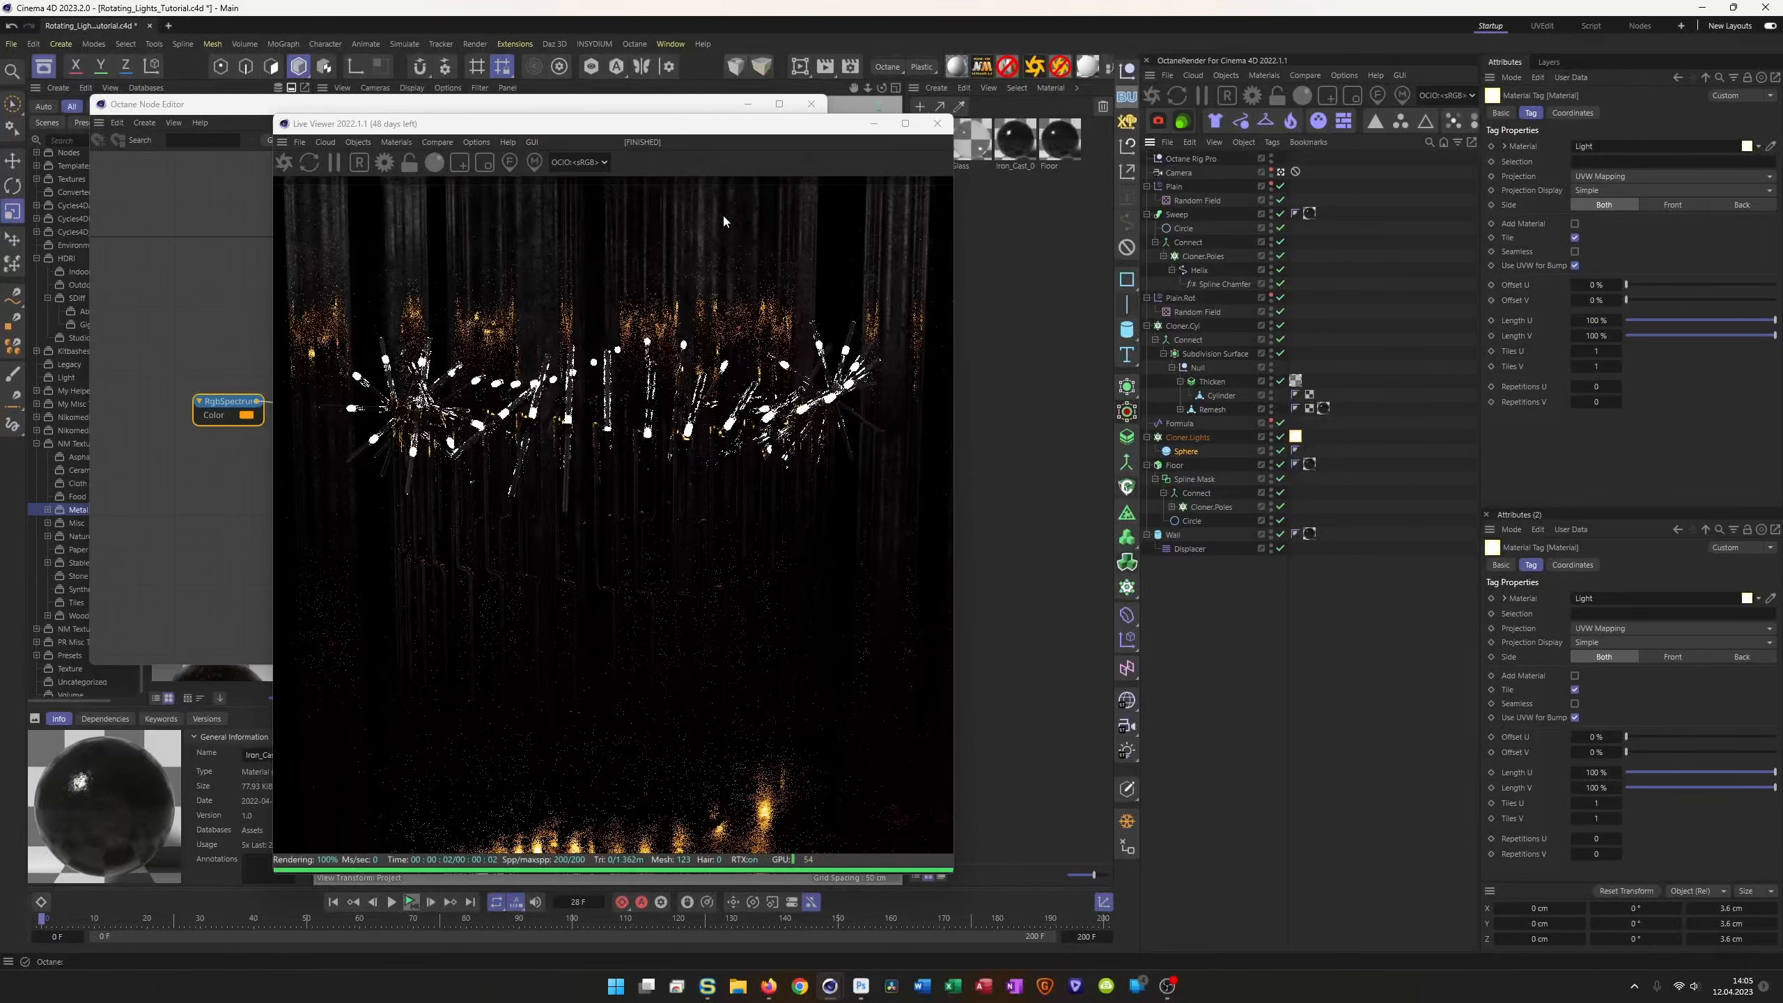
Step: Set the Blackbody emission's power to 1 in the Light material
left_click_drag(723, 144, 1443, 215)
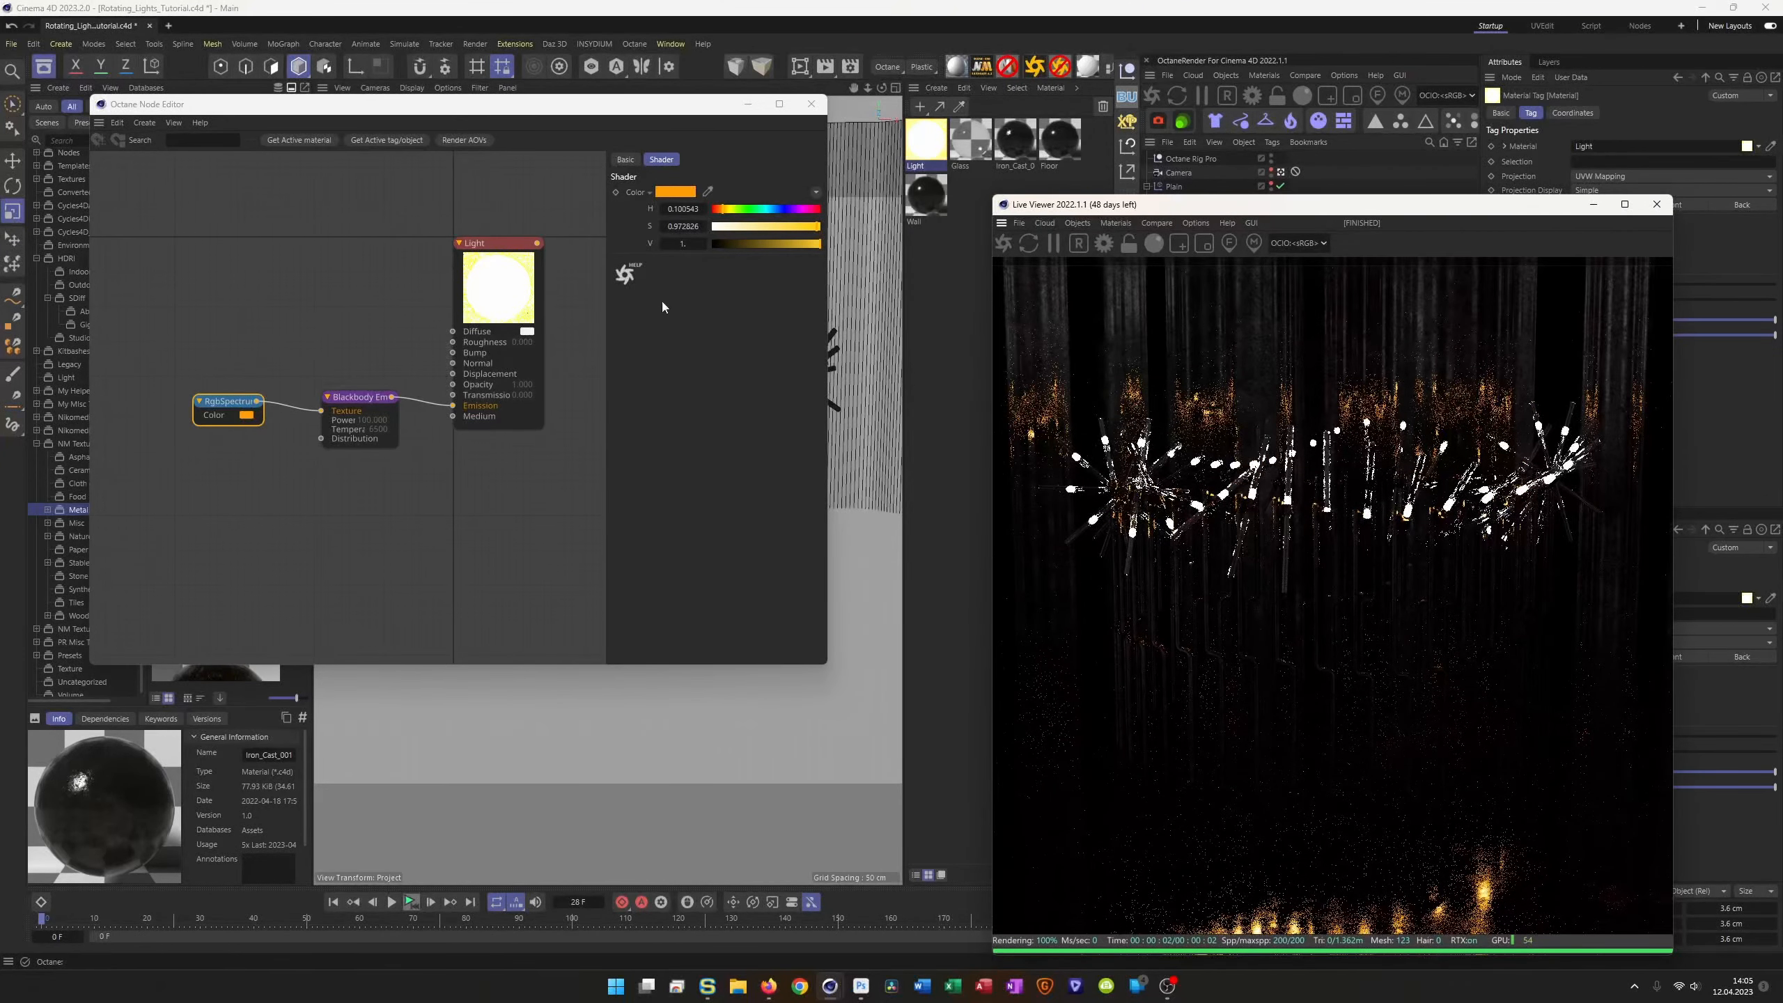
left_click(359, 414)
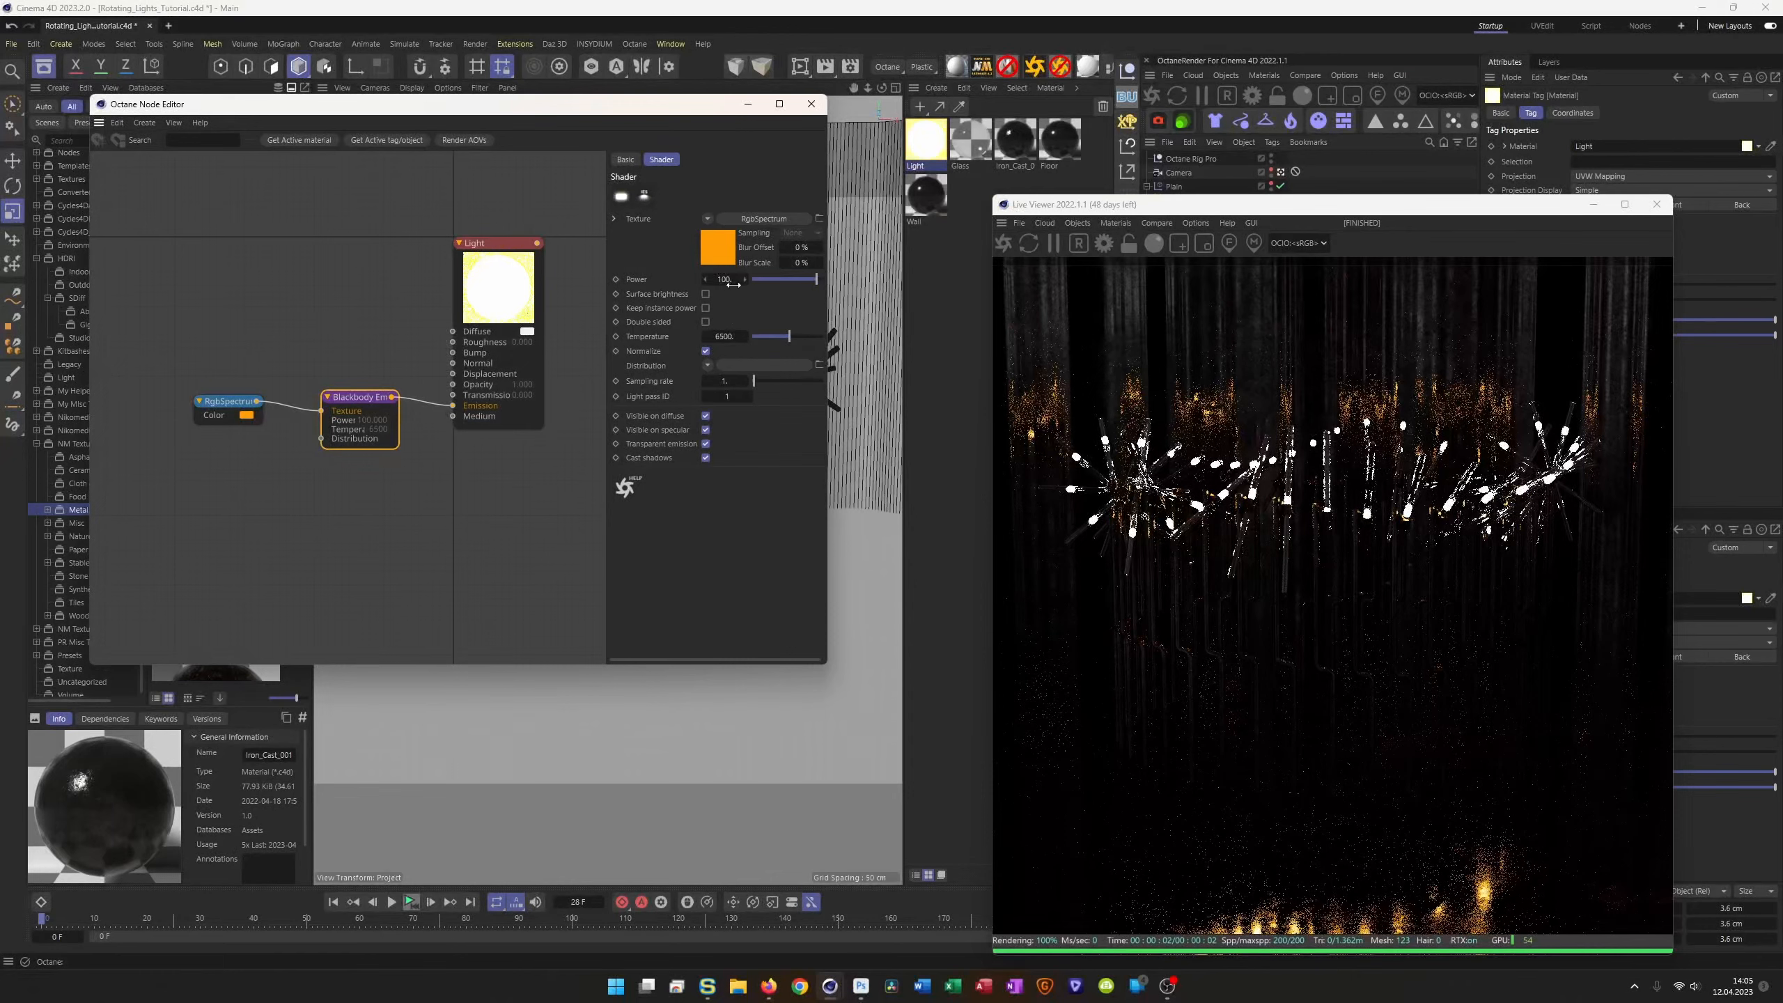
type("1")
key("Return")
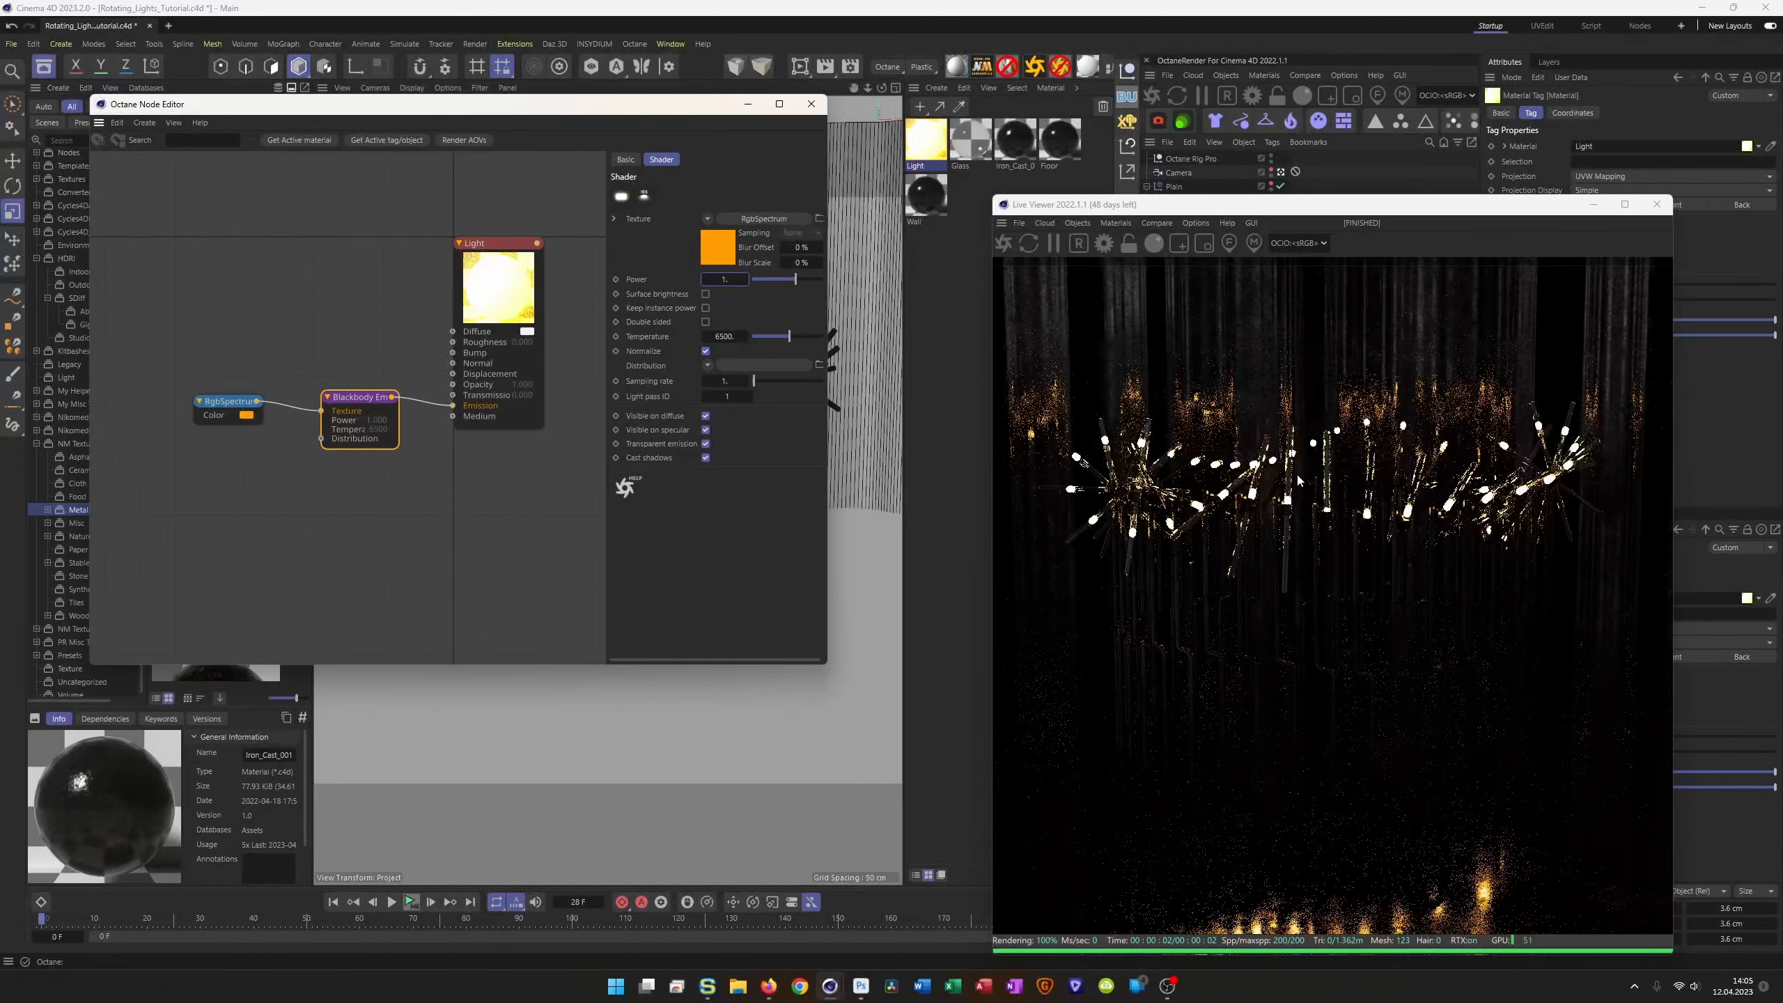
Step: Add an Octane camera tag to the scene Camera
left_click_drag(1331, 218, 687, 166)
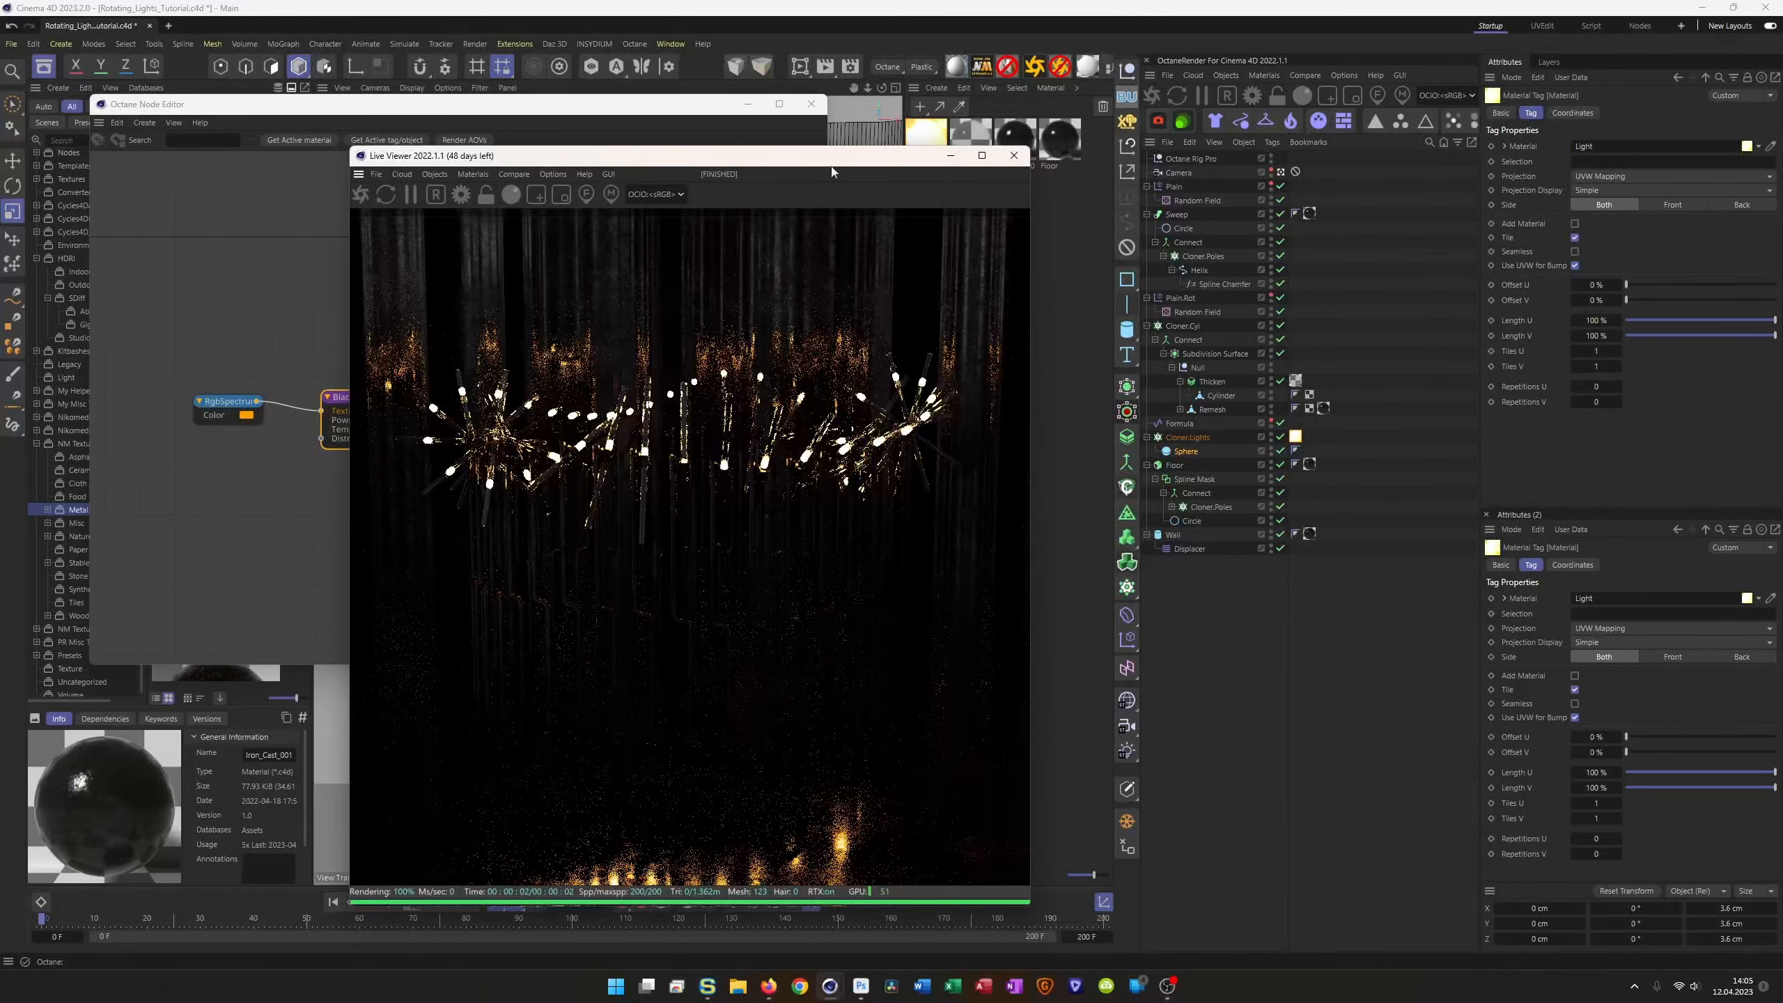
left_click(1178, 173)
left_click(1159, 121)
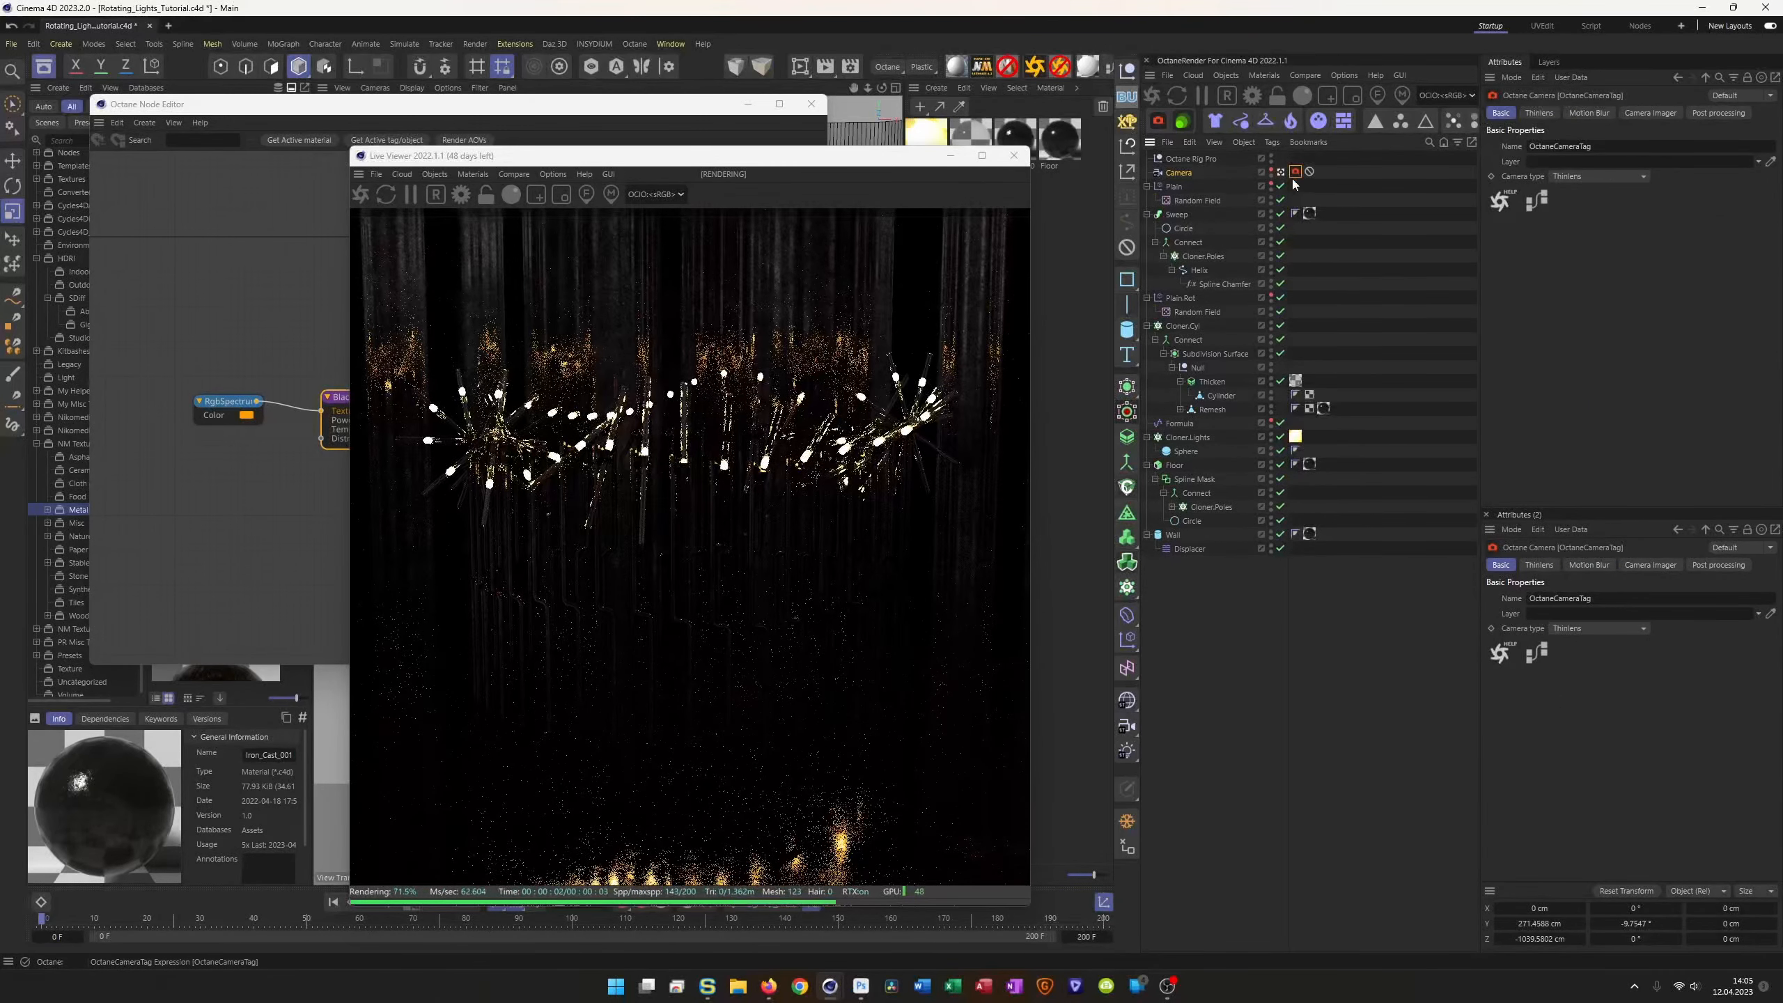
Step: Enable the Camera Imager on the Octane camera tag and raise its exposure to about 4.23
left_click(1655, 113)
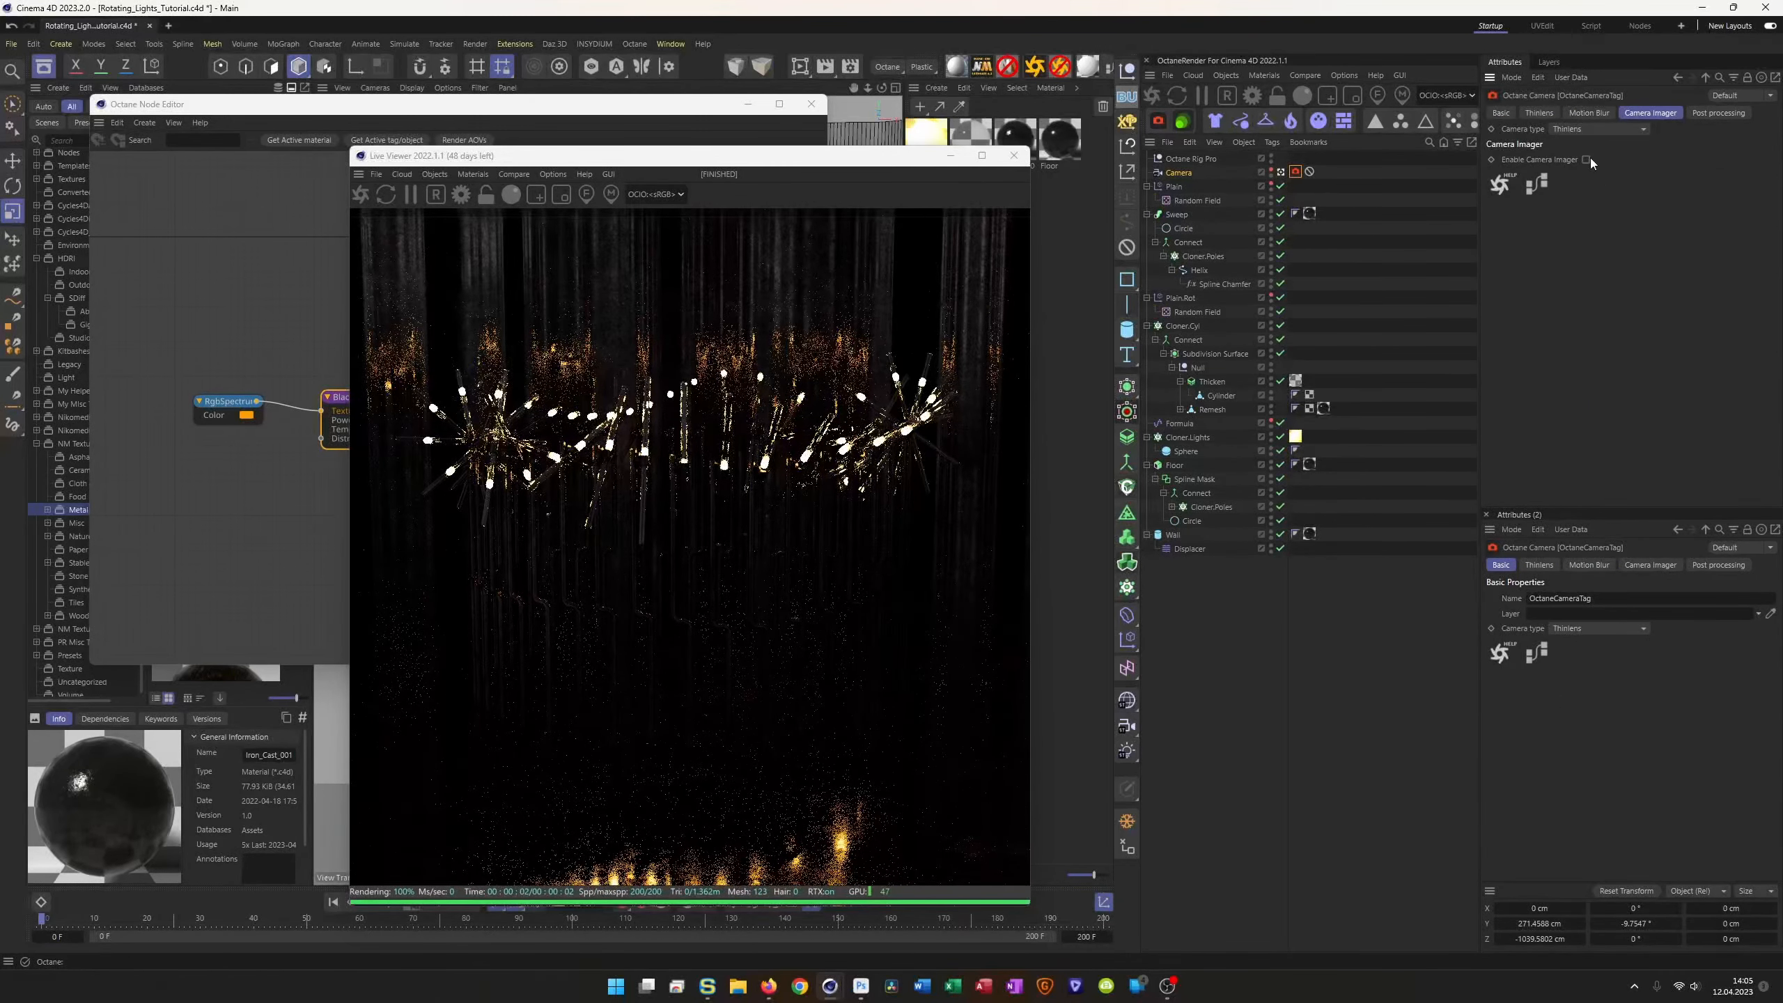
left_click(1586, 159)
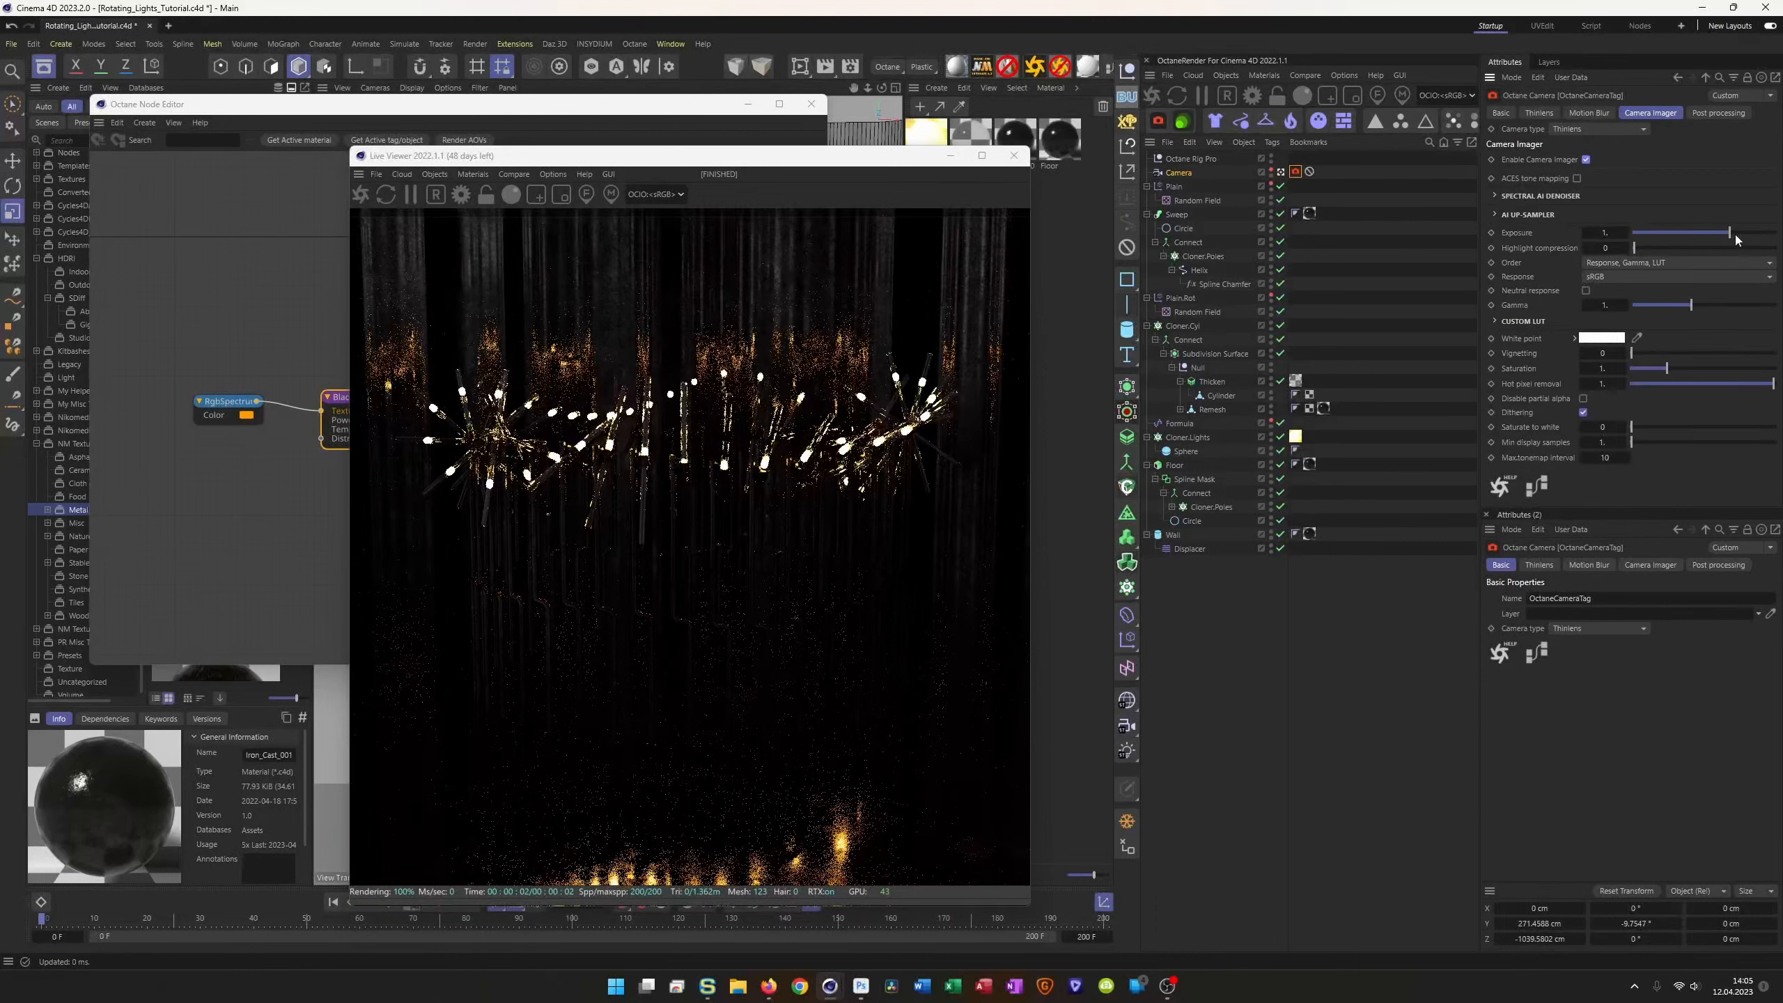
left_click_drag(1731, 237, 1749, 236)
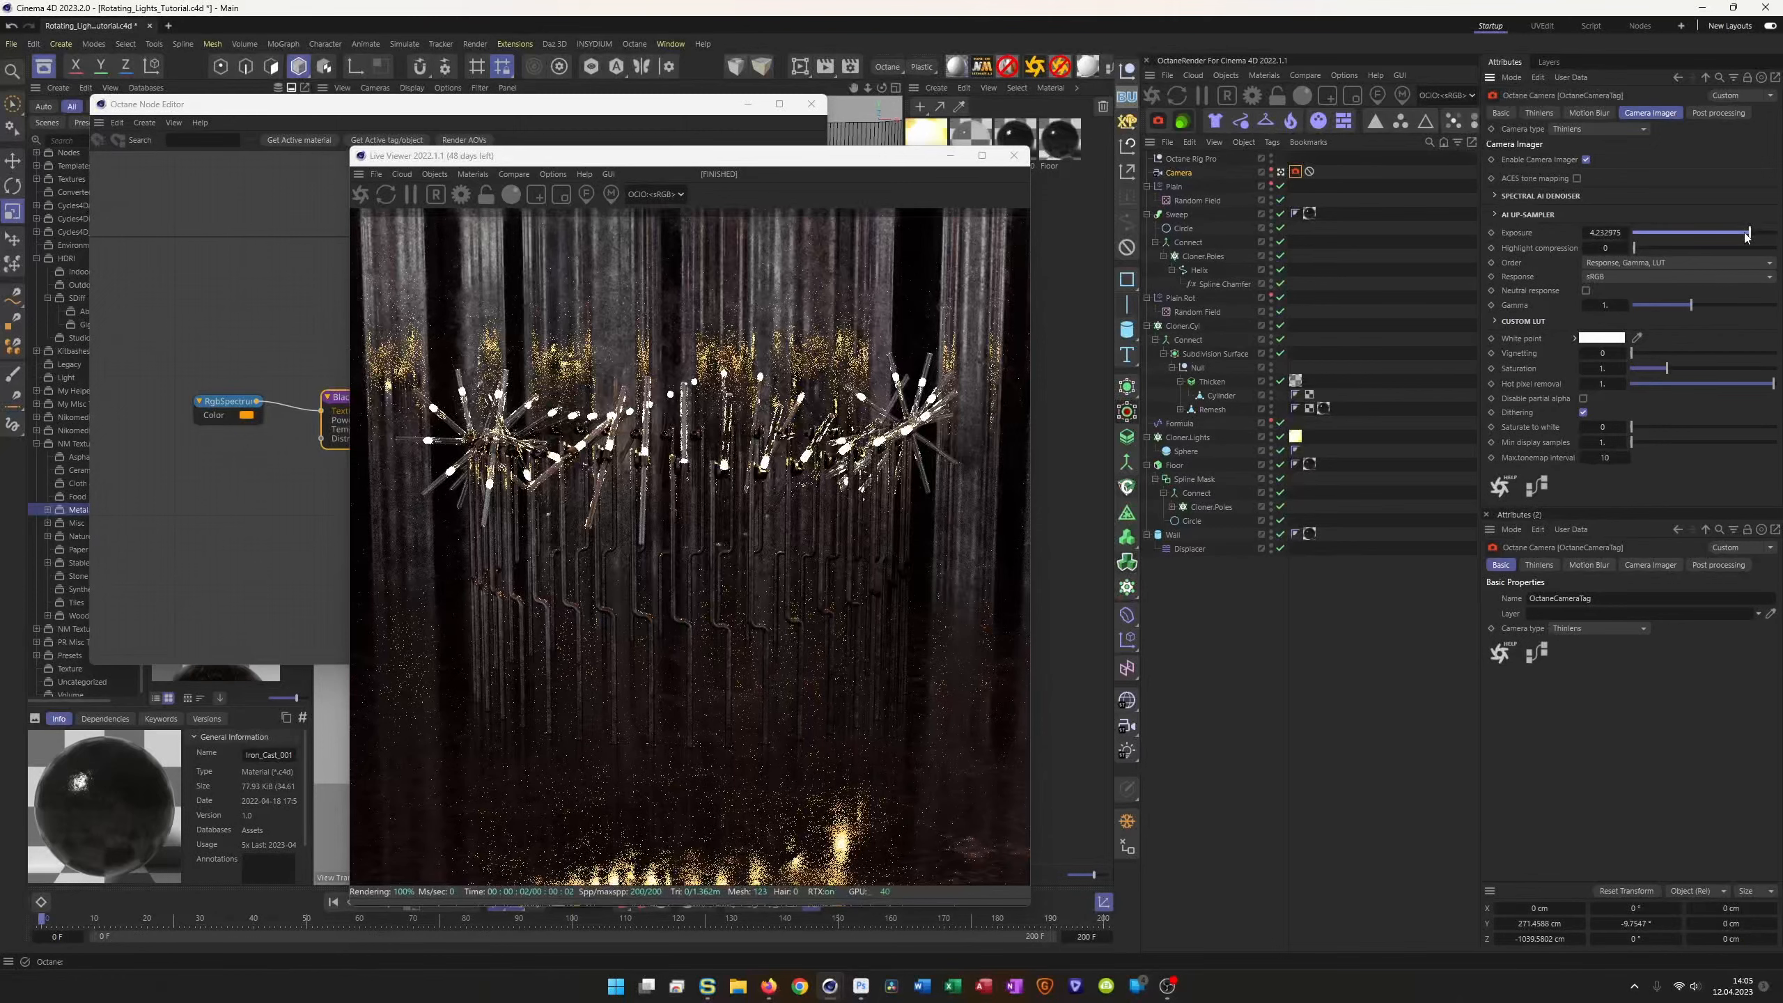
Step: Delete the metallic image texture from the Floor material and resend the scene to the Live Viewer
left_click_drag(894, 173, 1563, 188)
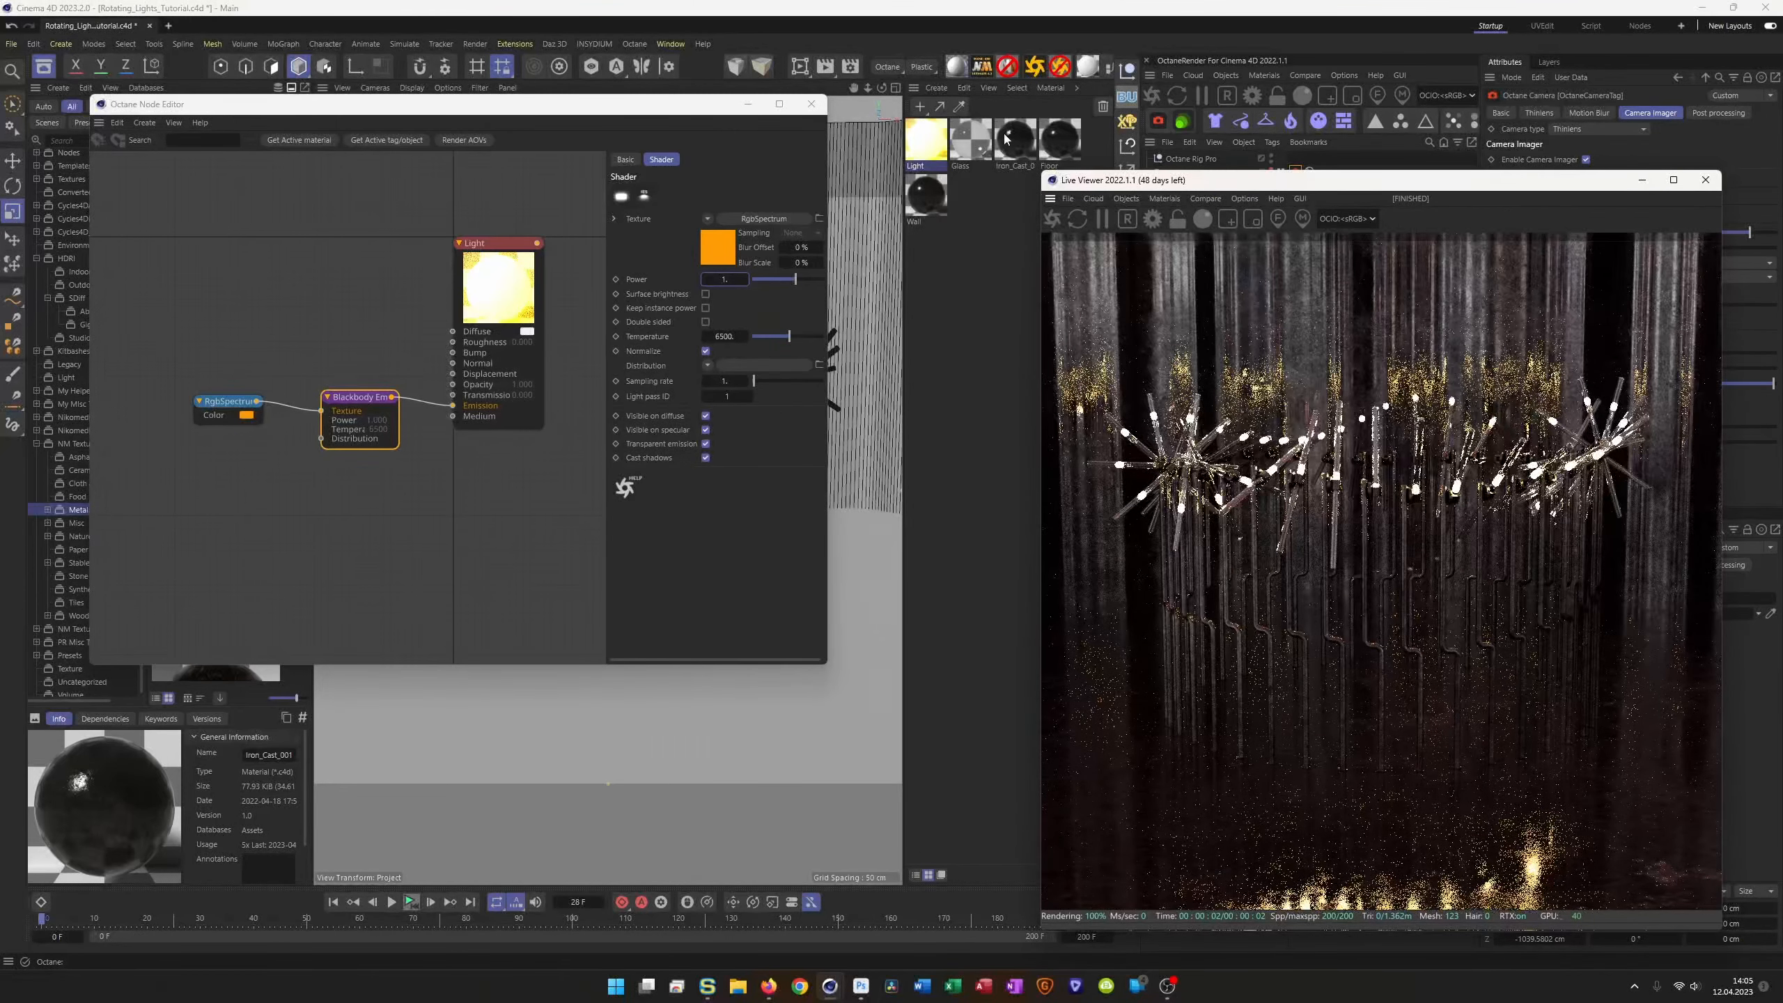
left_click(920, 198)
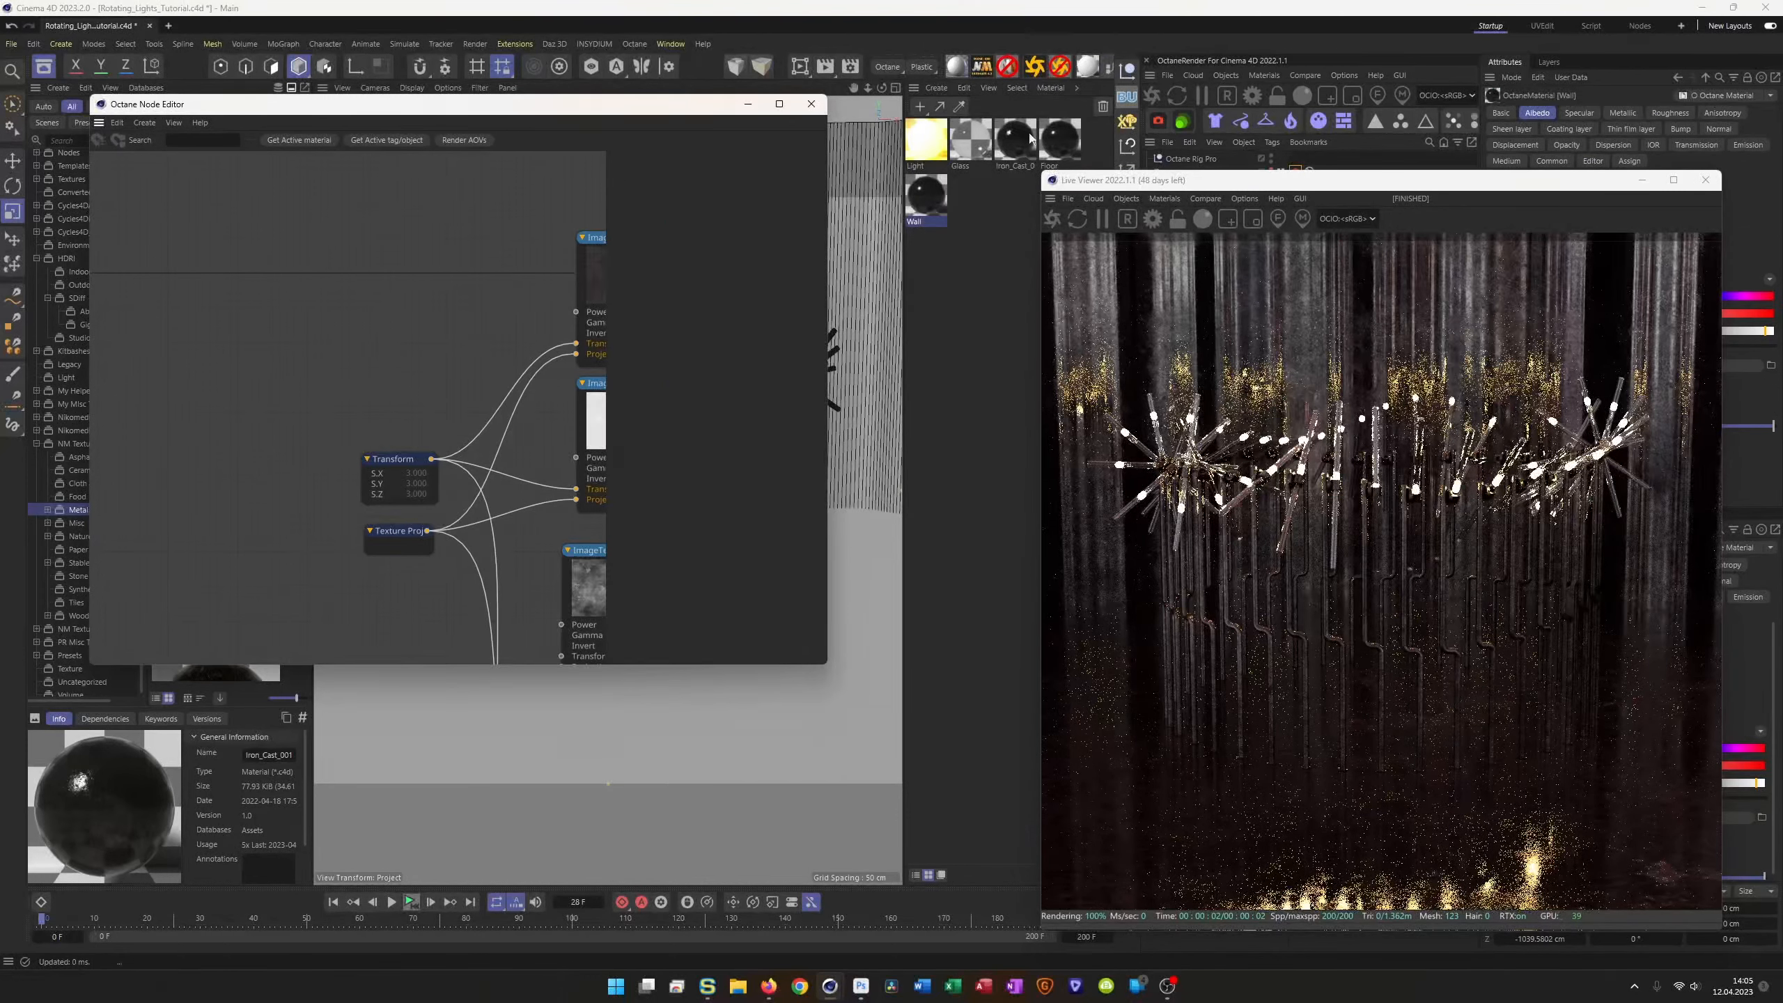
middle_click_drag(419, 296, 175, 290)
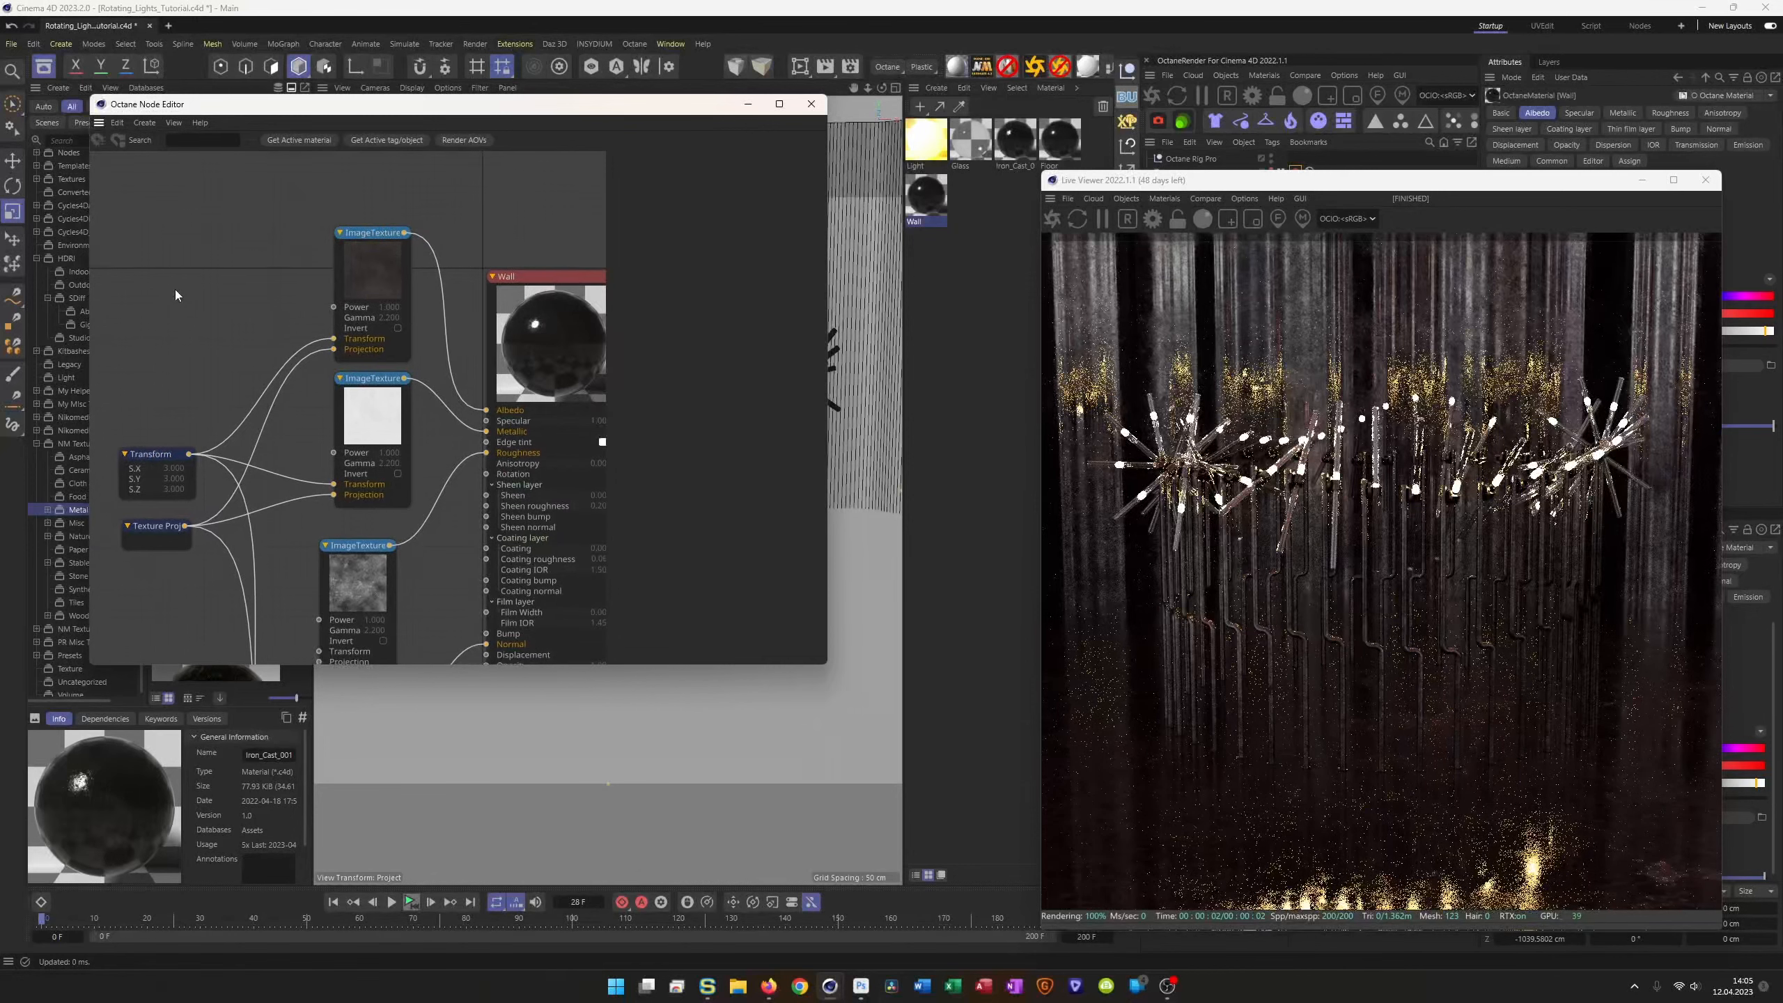
left_click(367, 378)
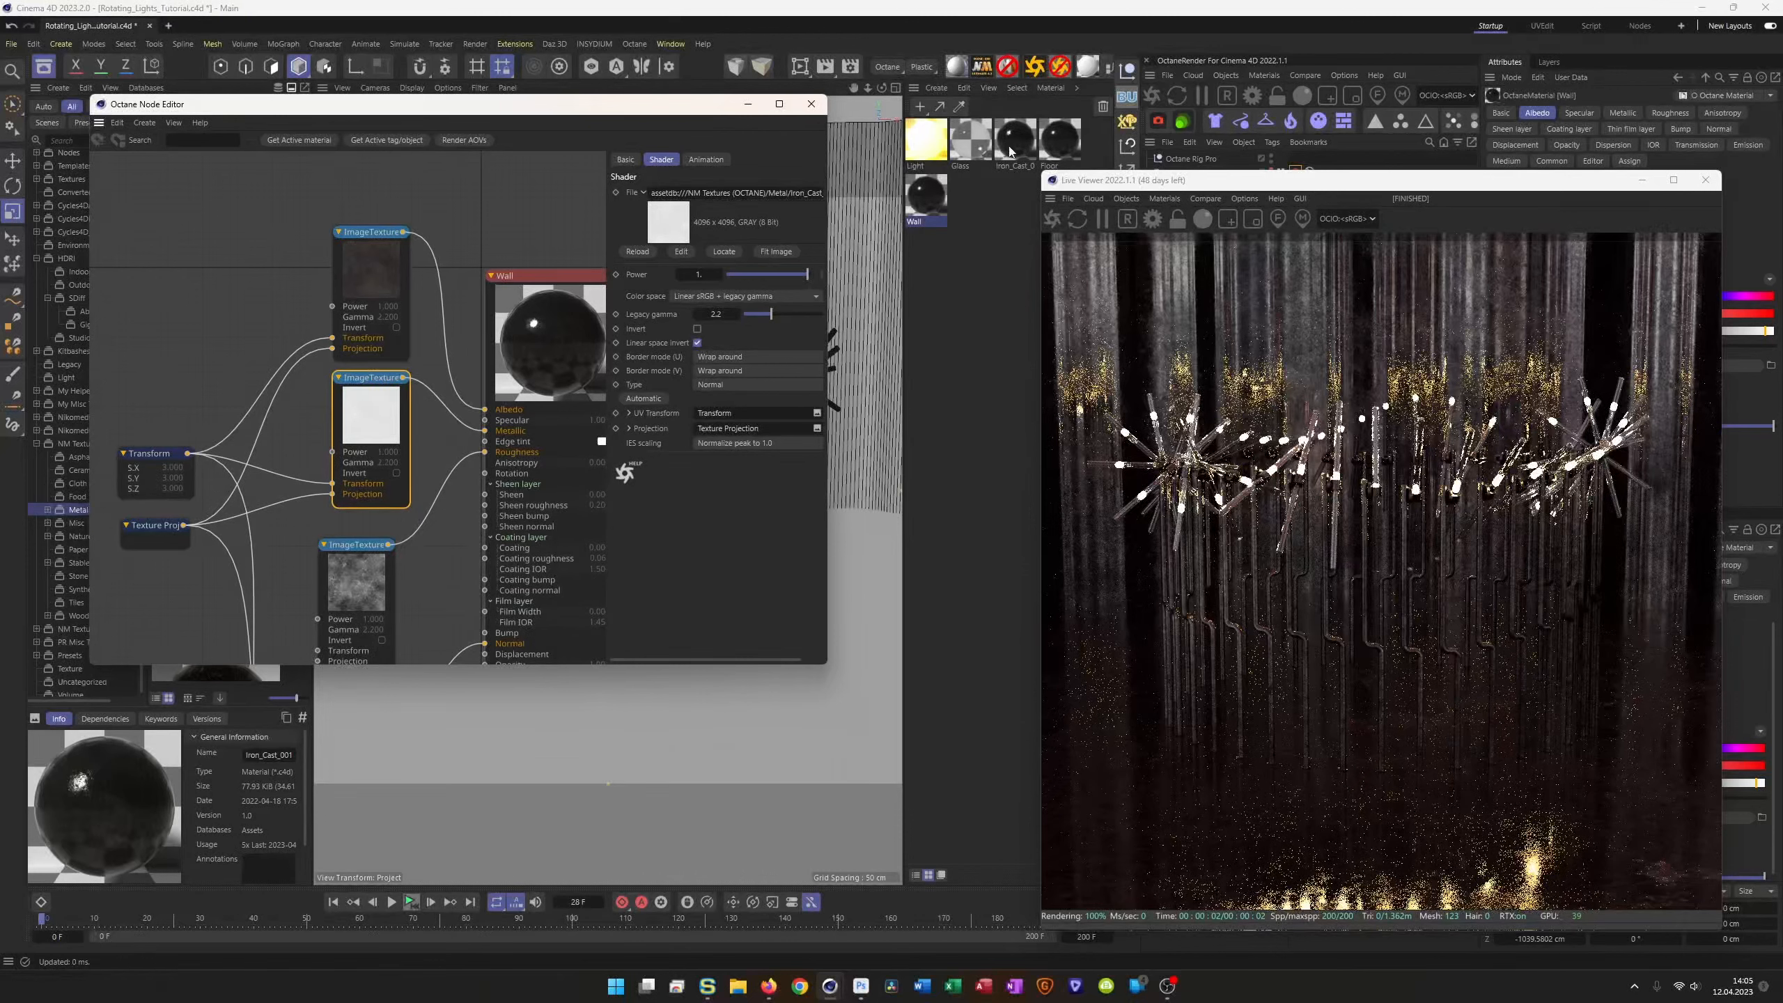
left_click(1060, 141)
scroll(346, 267, "up", 3)
left_click(366, 279)
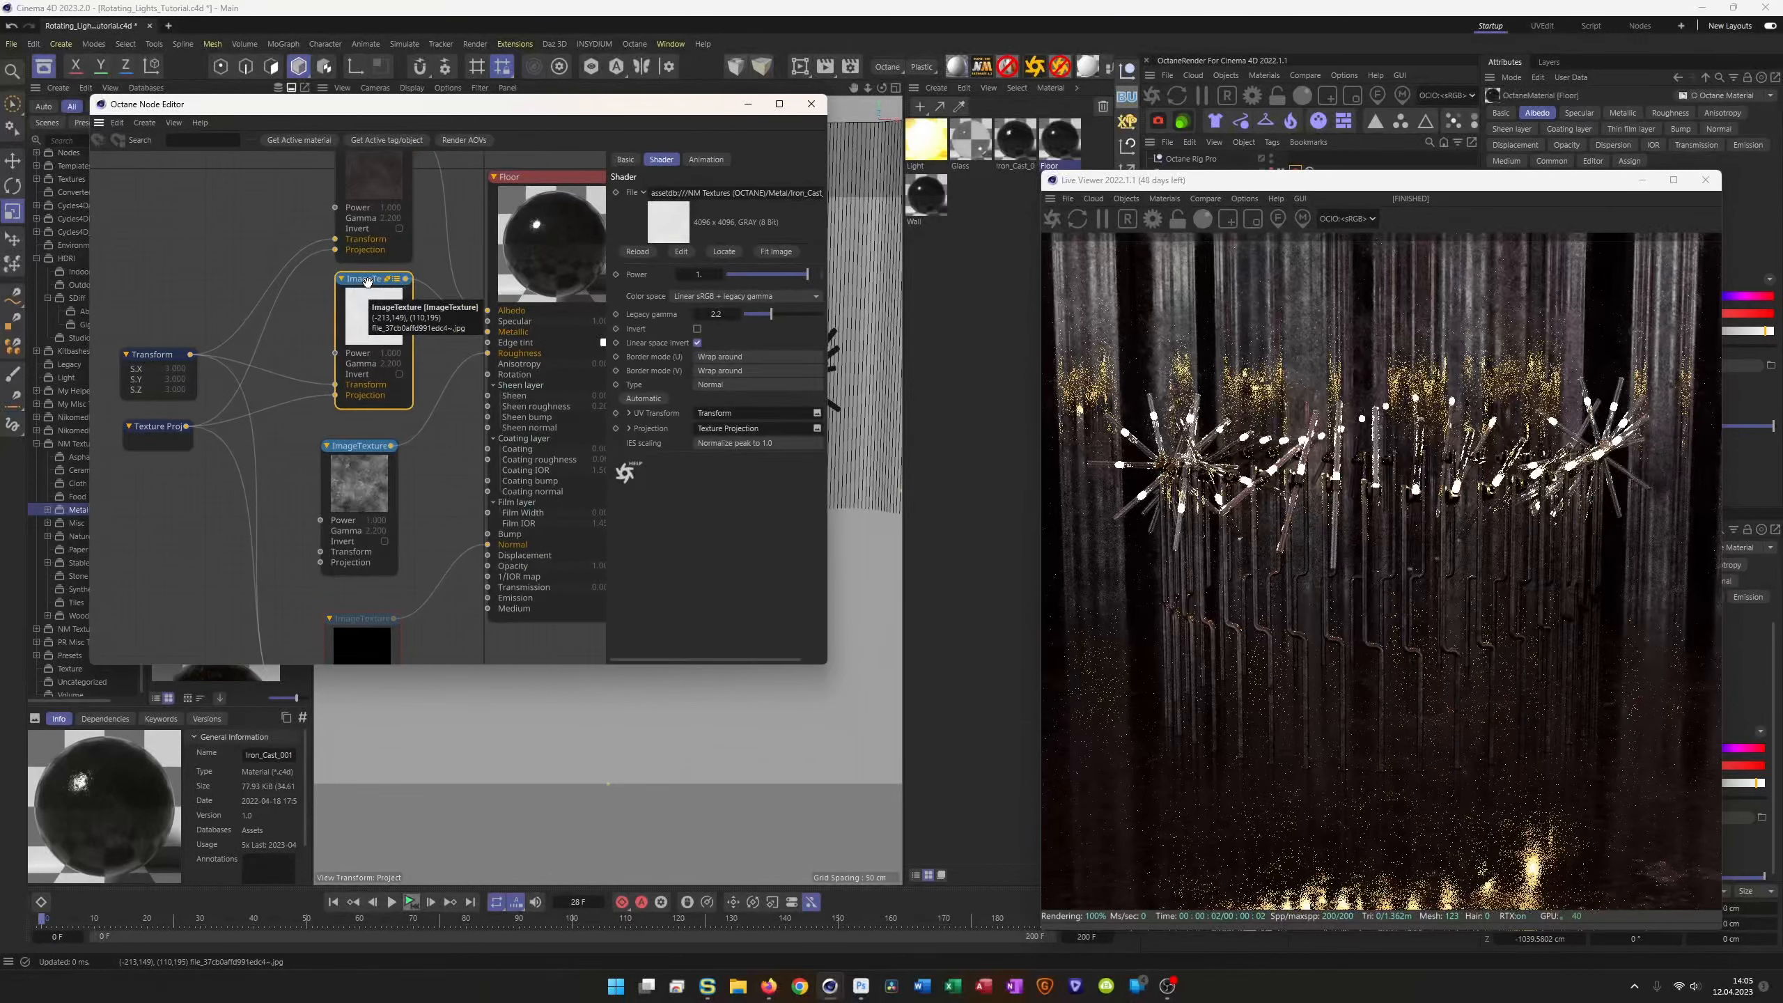
key("Delete")
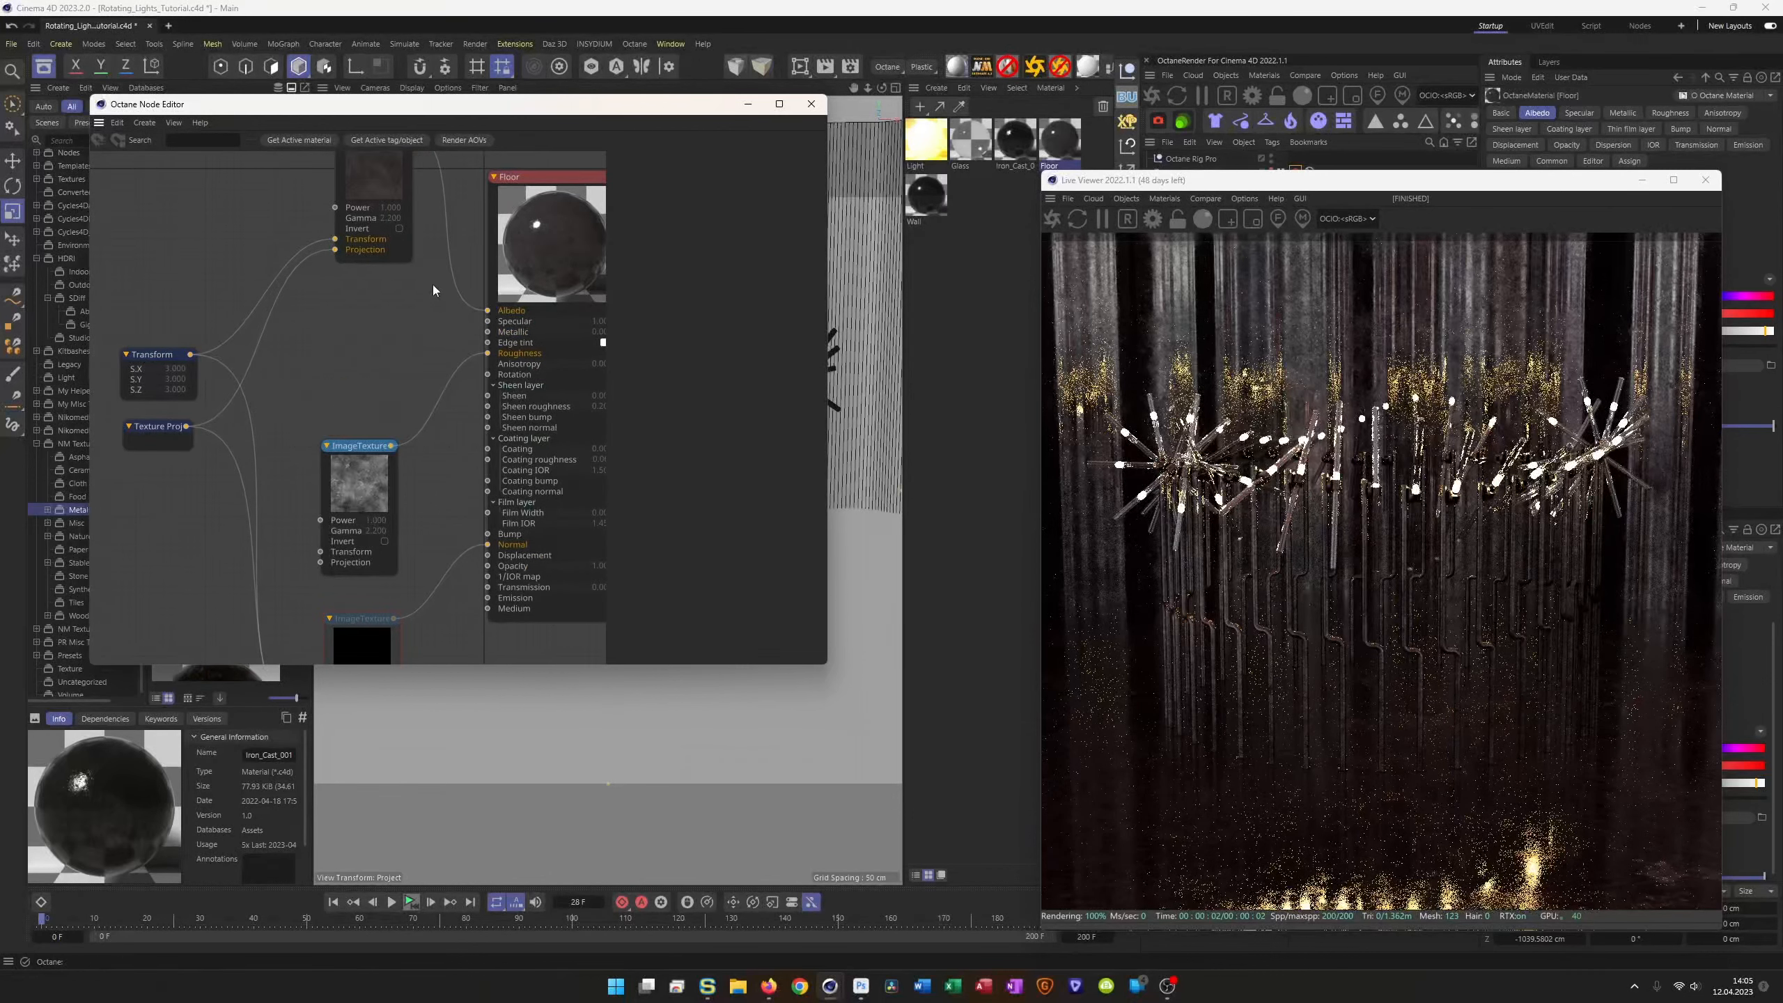
left_click(1053, 220)
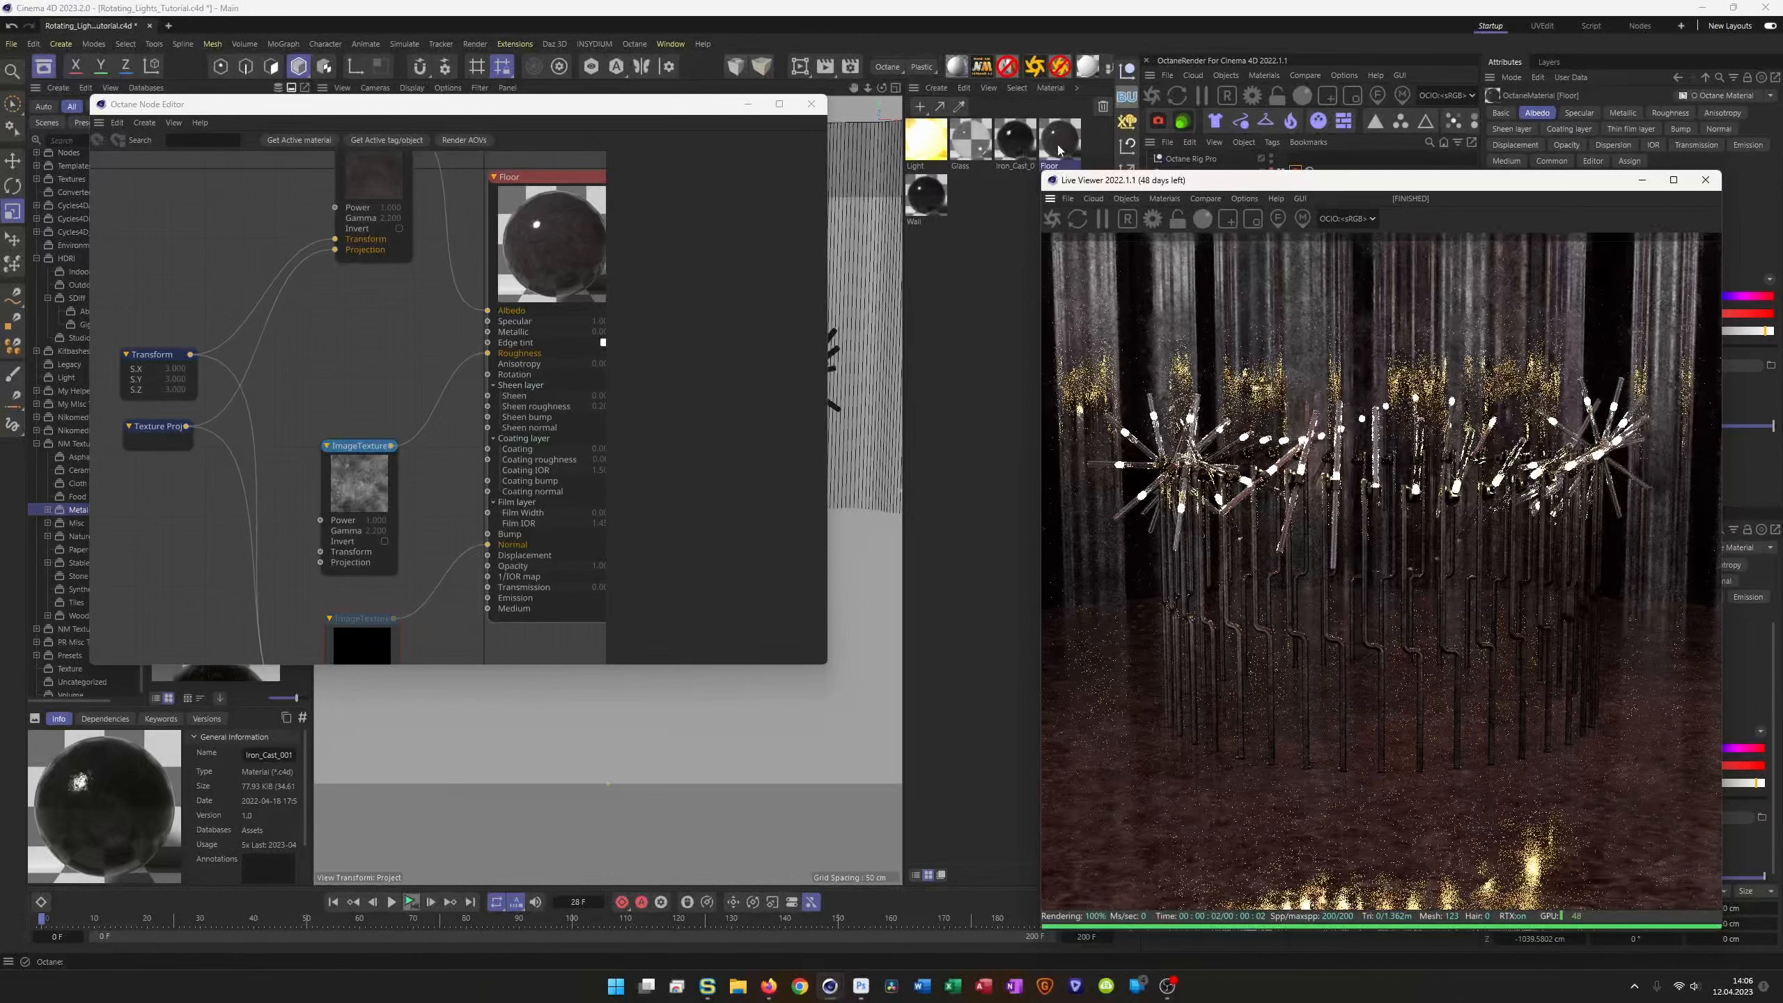
Step: Delete the metallic and roughness image textures from the Wall material
left_click(927, 199)
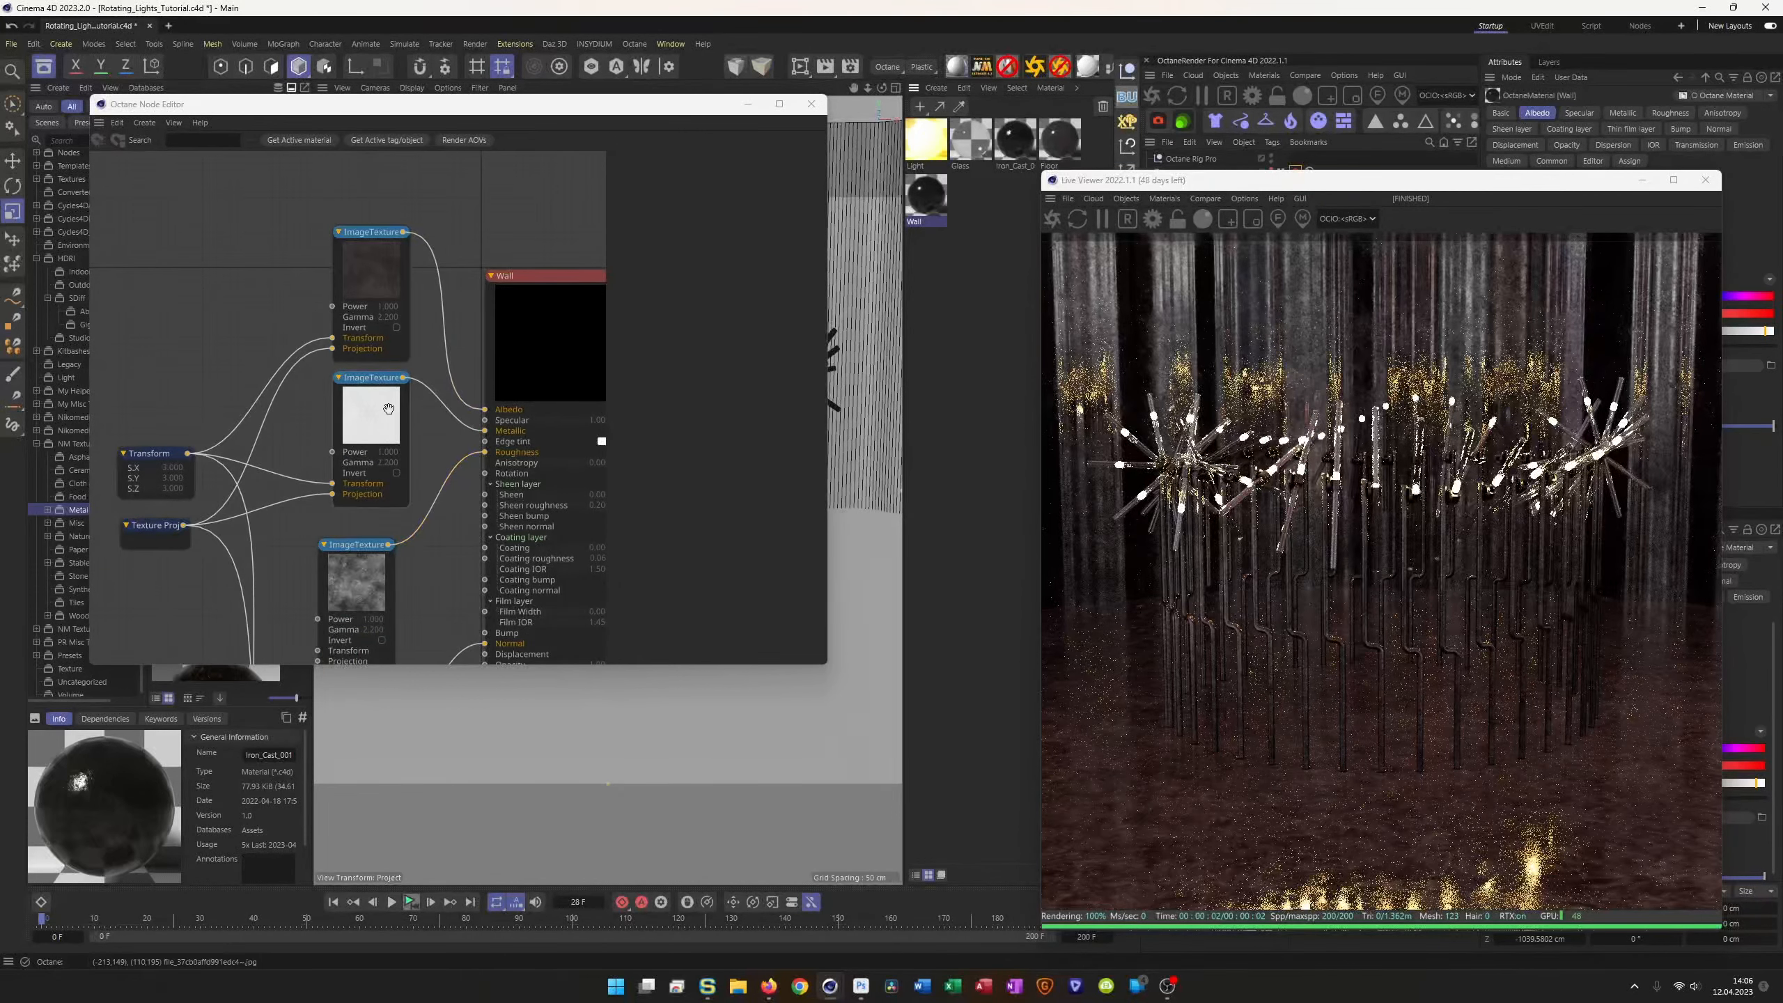
left_click(365, 384)
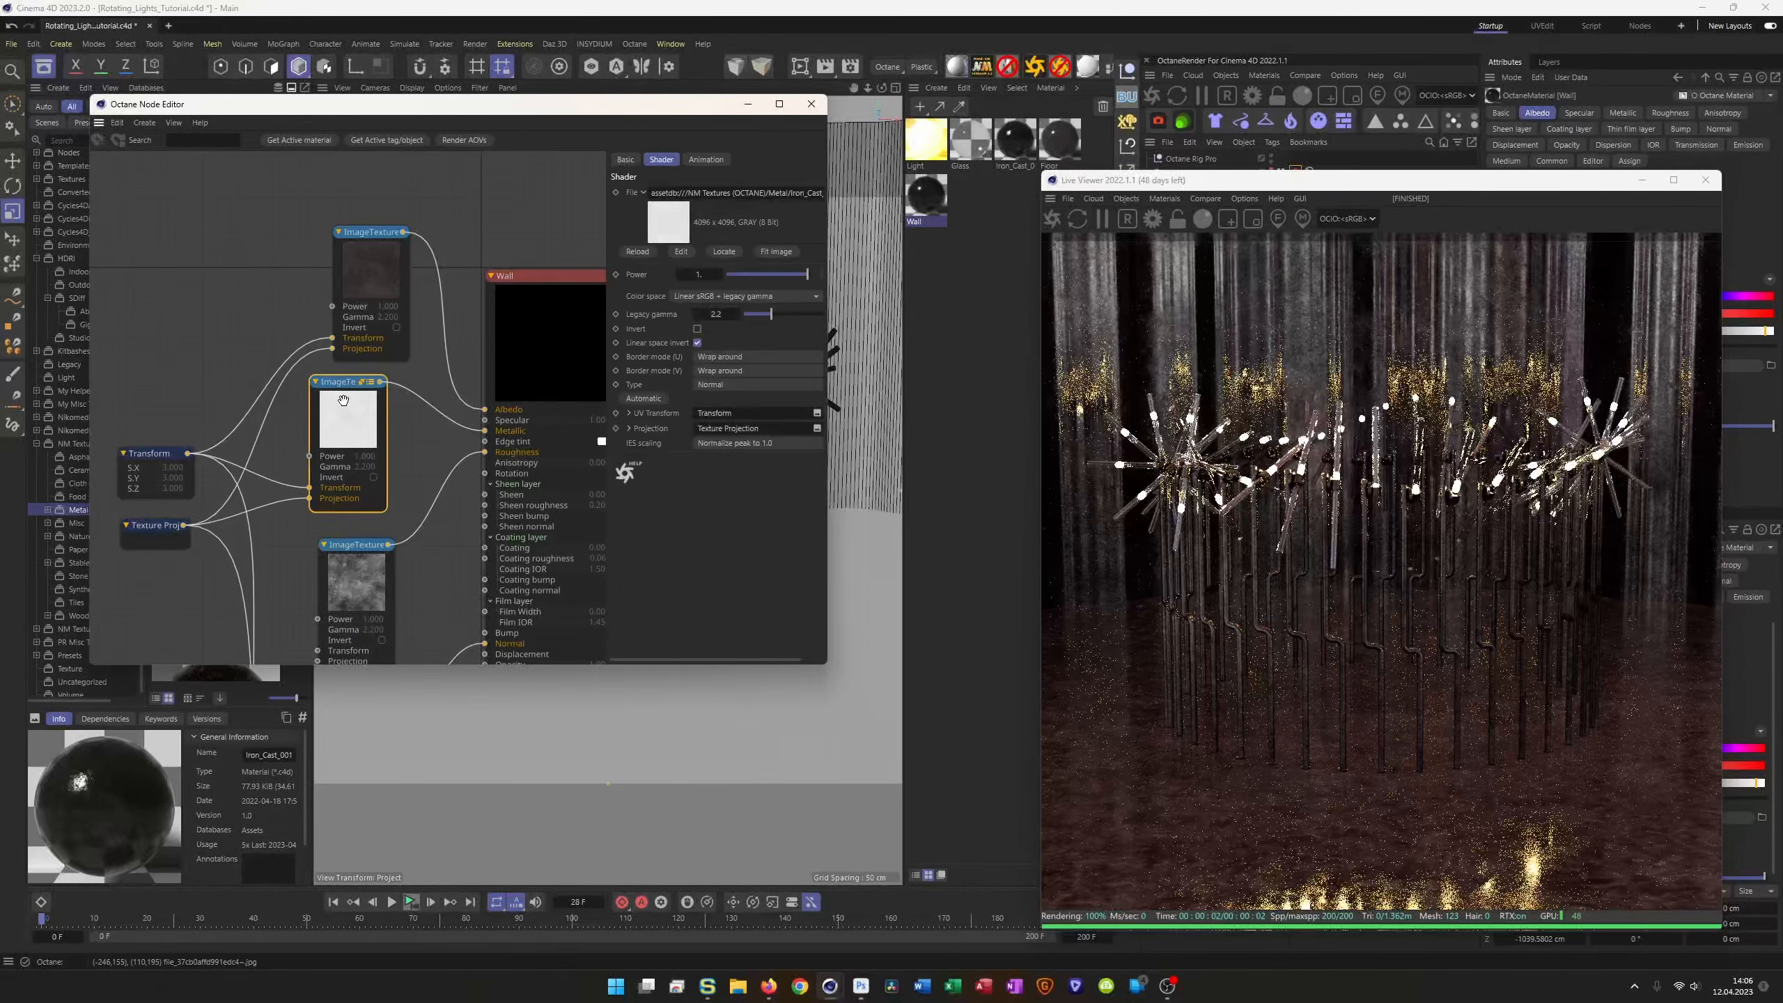
left_click(362, 389)
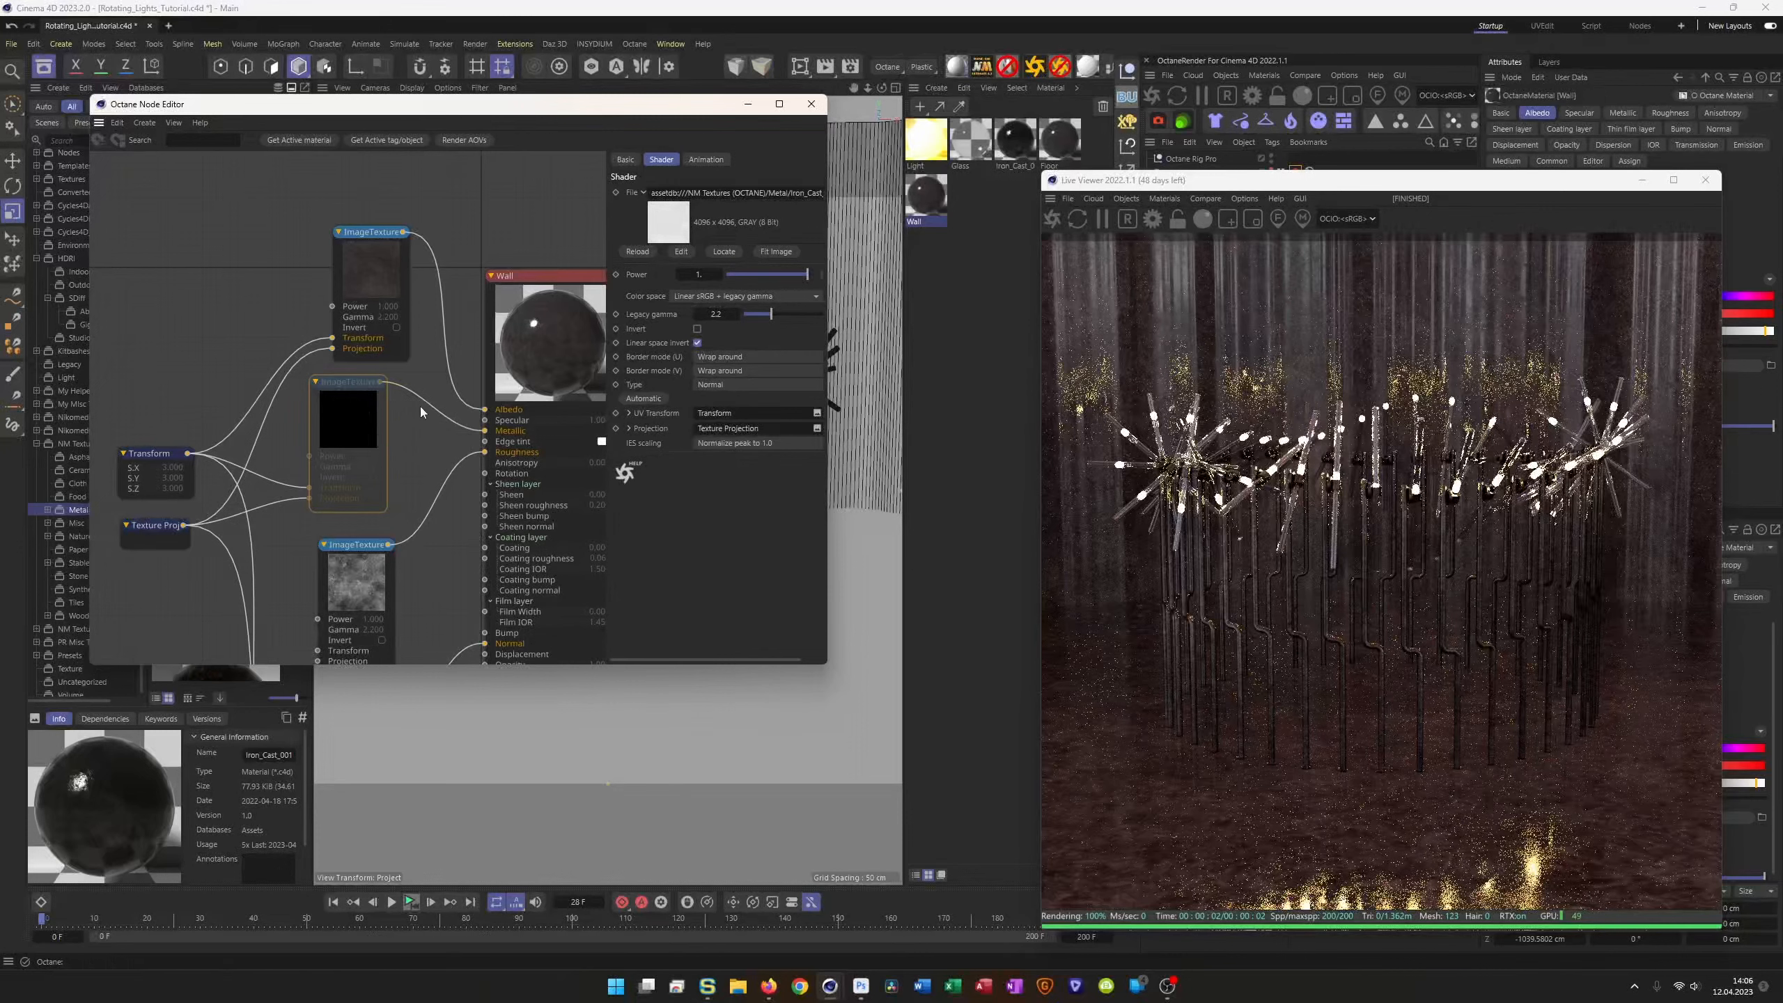
left_click_drag(422, 377, 379, 609)
key("Delete")
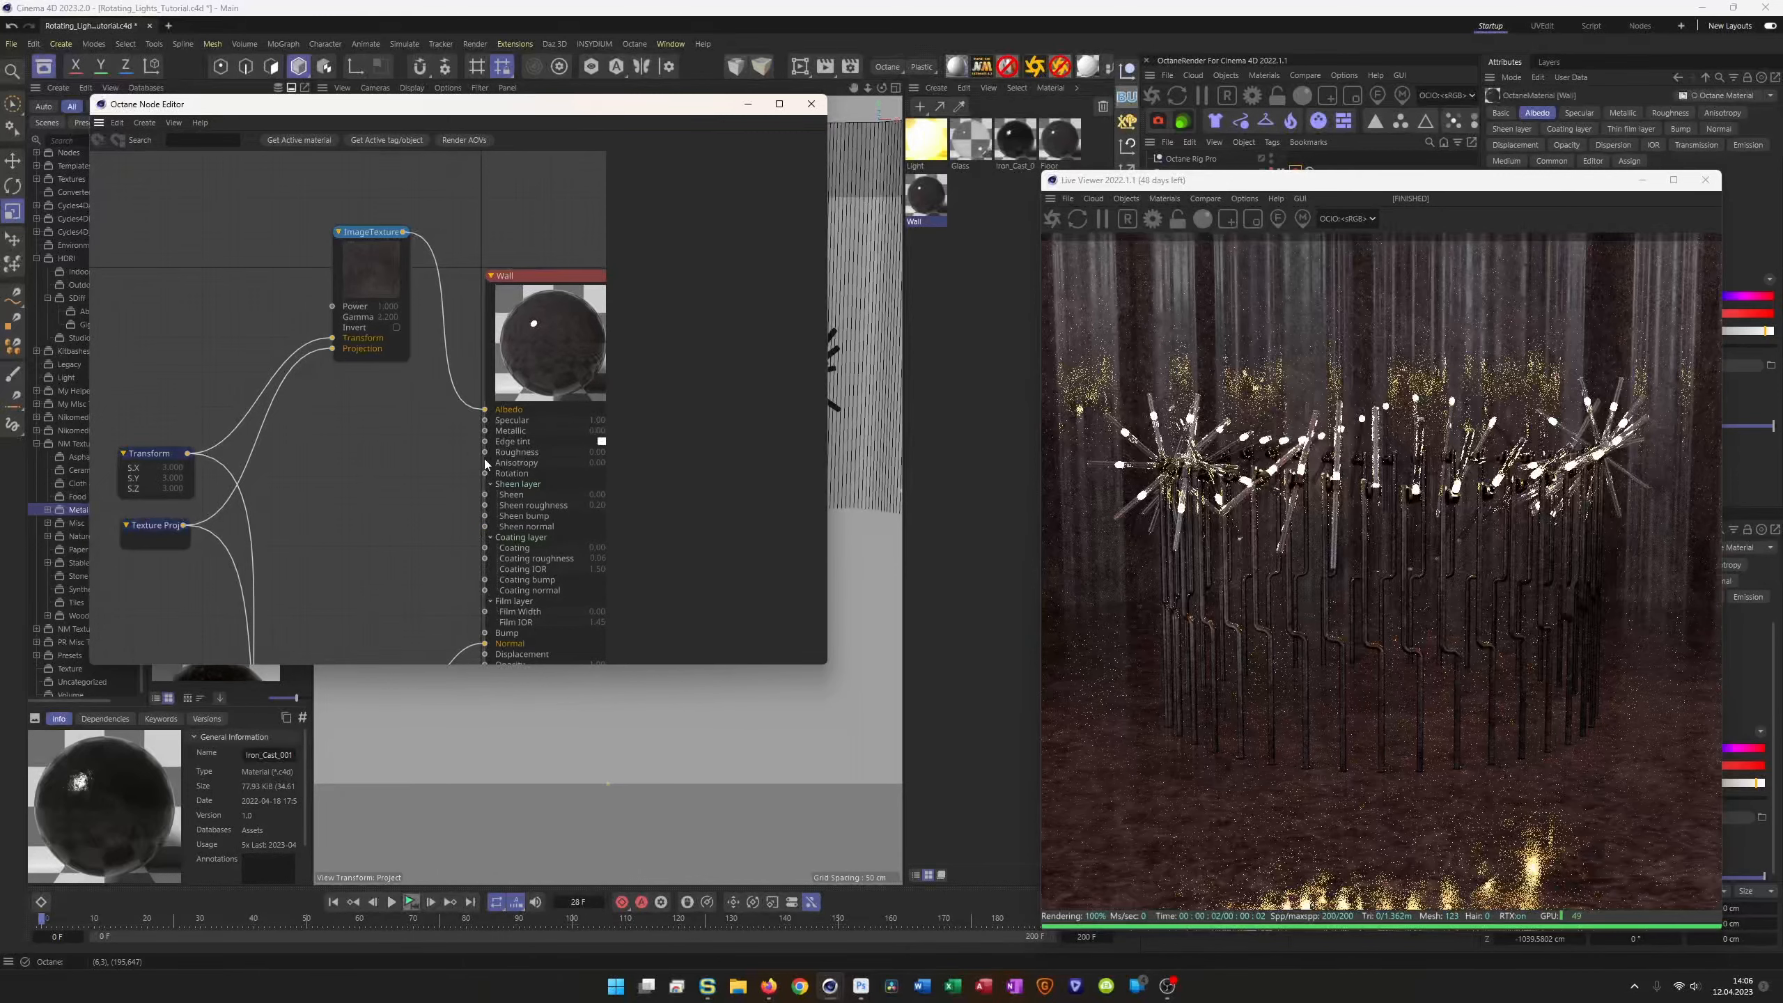
Step: Connect a Float texture to the Wall material's roughness and set its value to about 0.18
left_click_drag(485, 457, 366, 523)
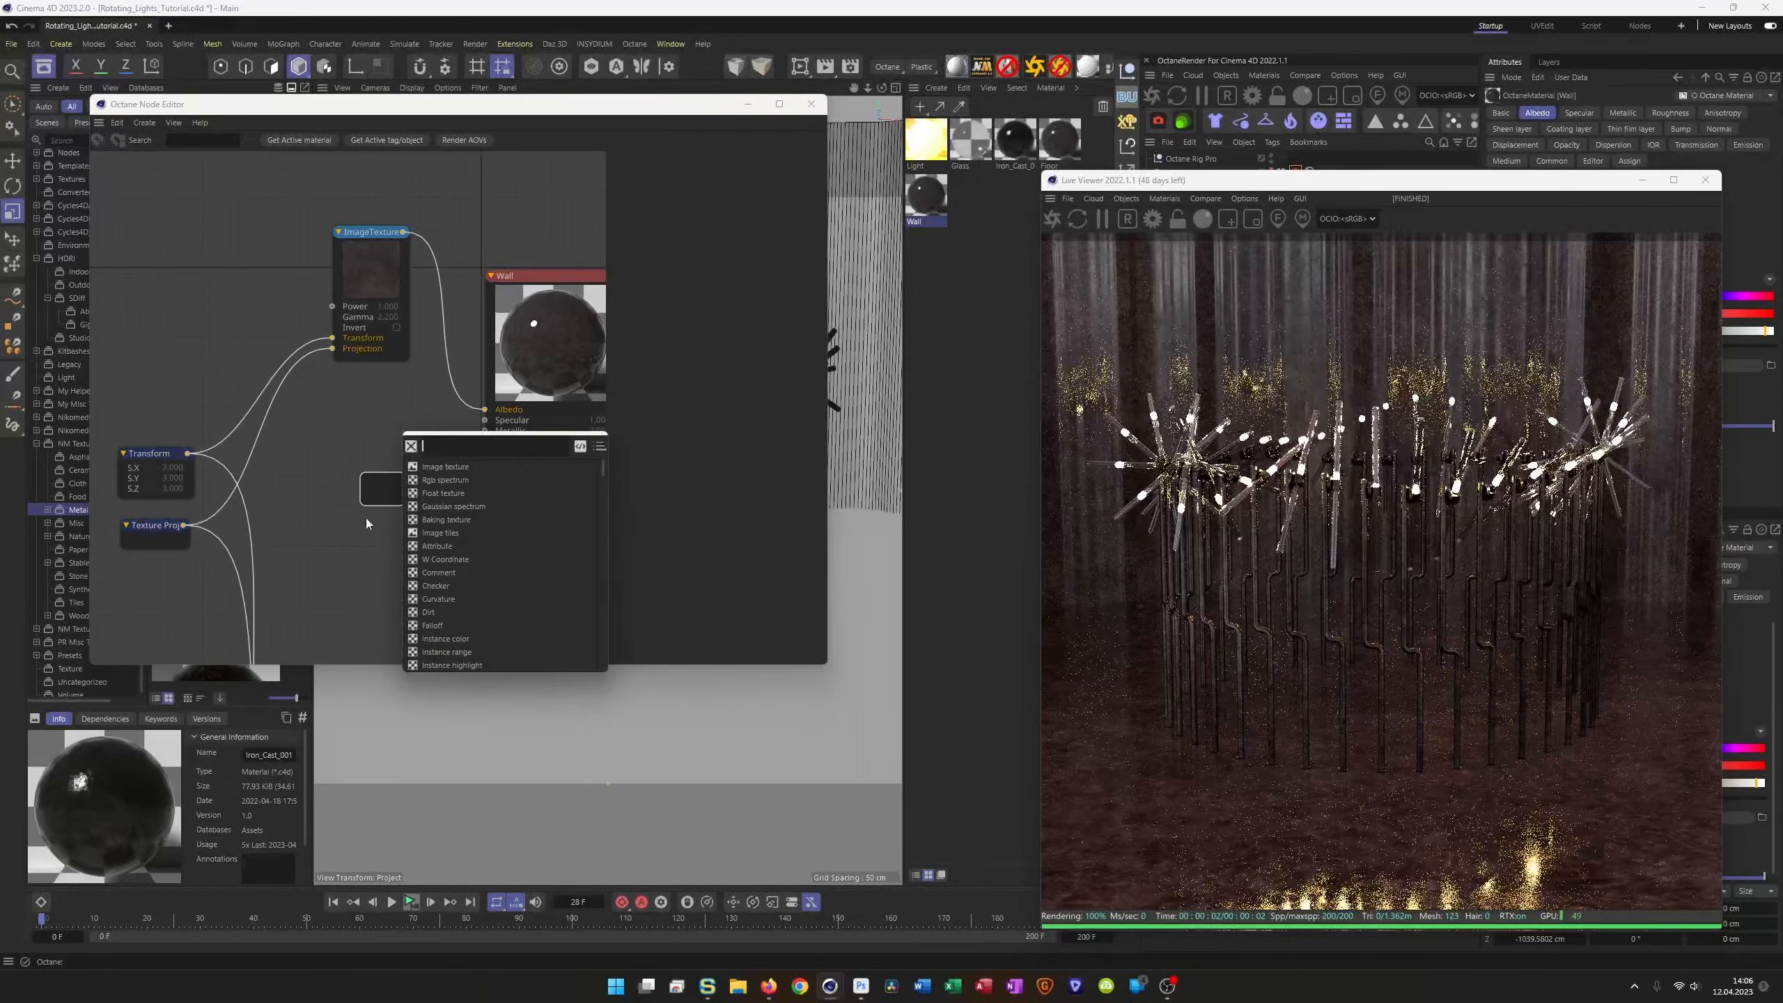
left_click(442, 492)
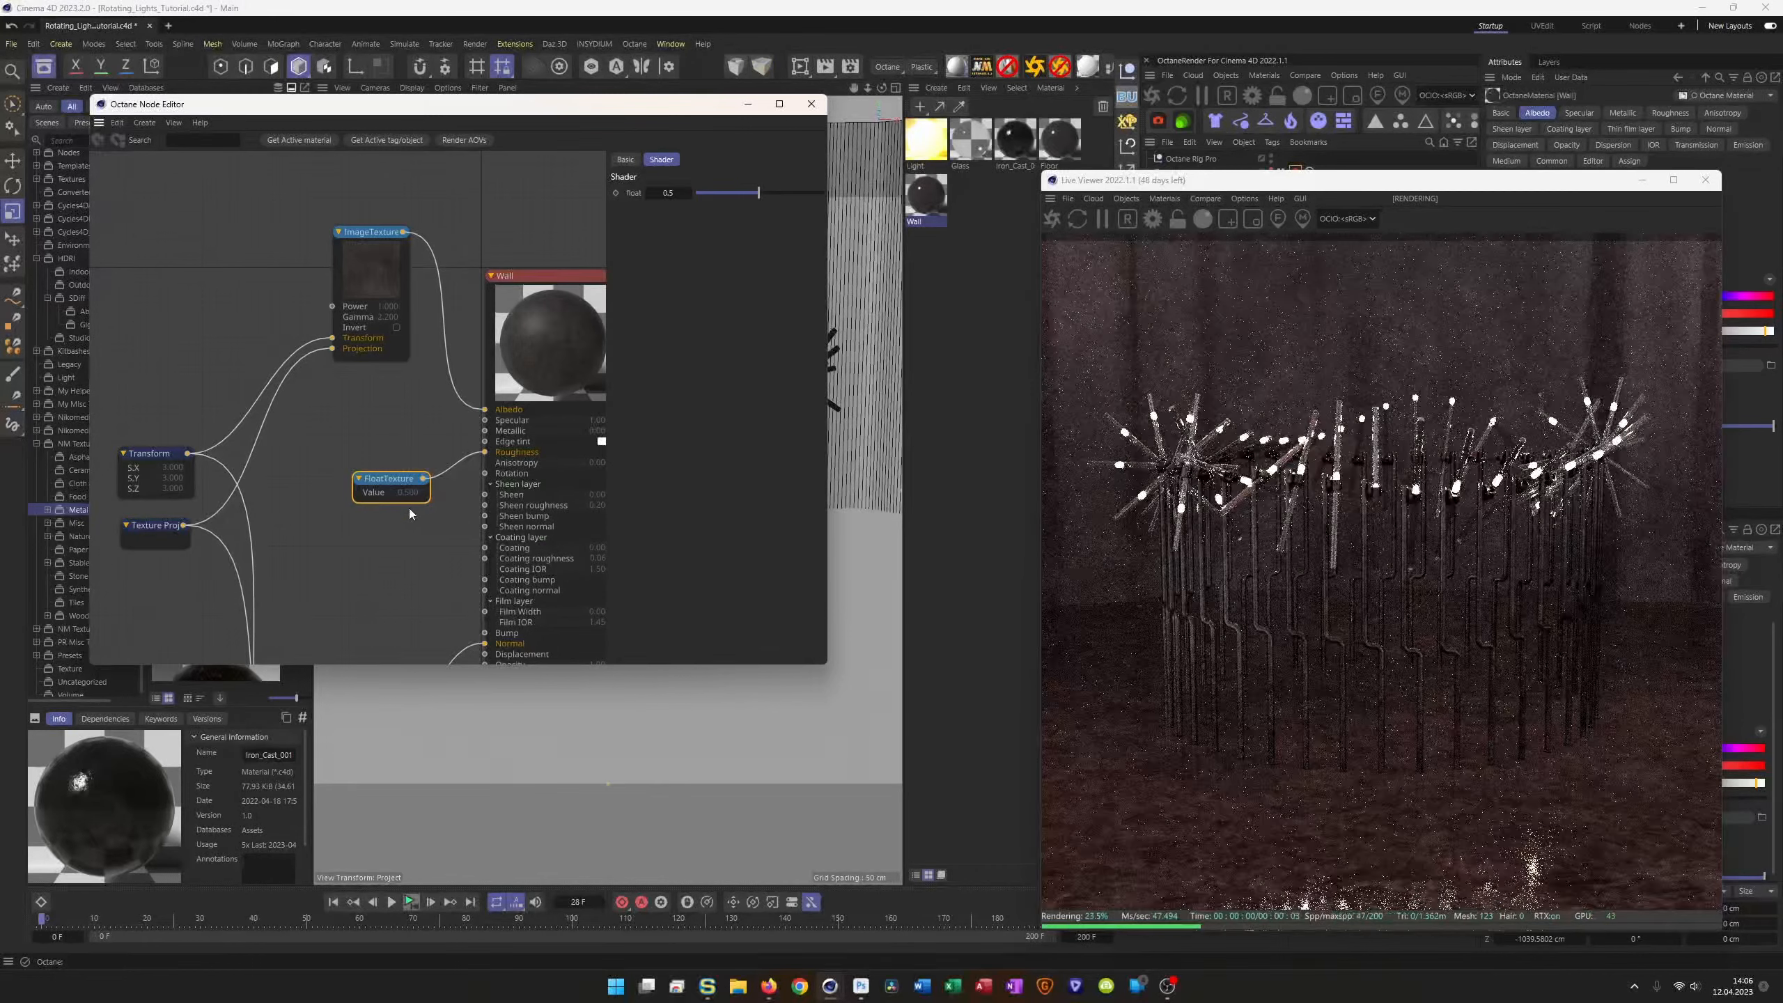
left_click_drag(388, 479, 359, 436)
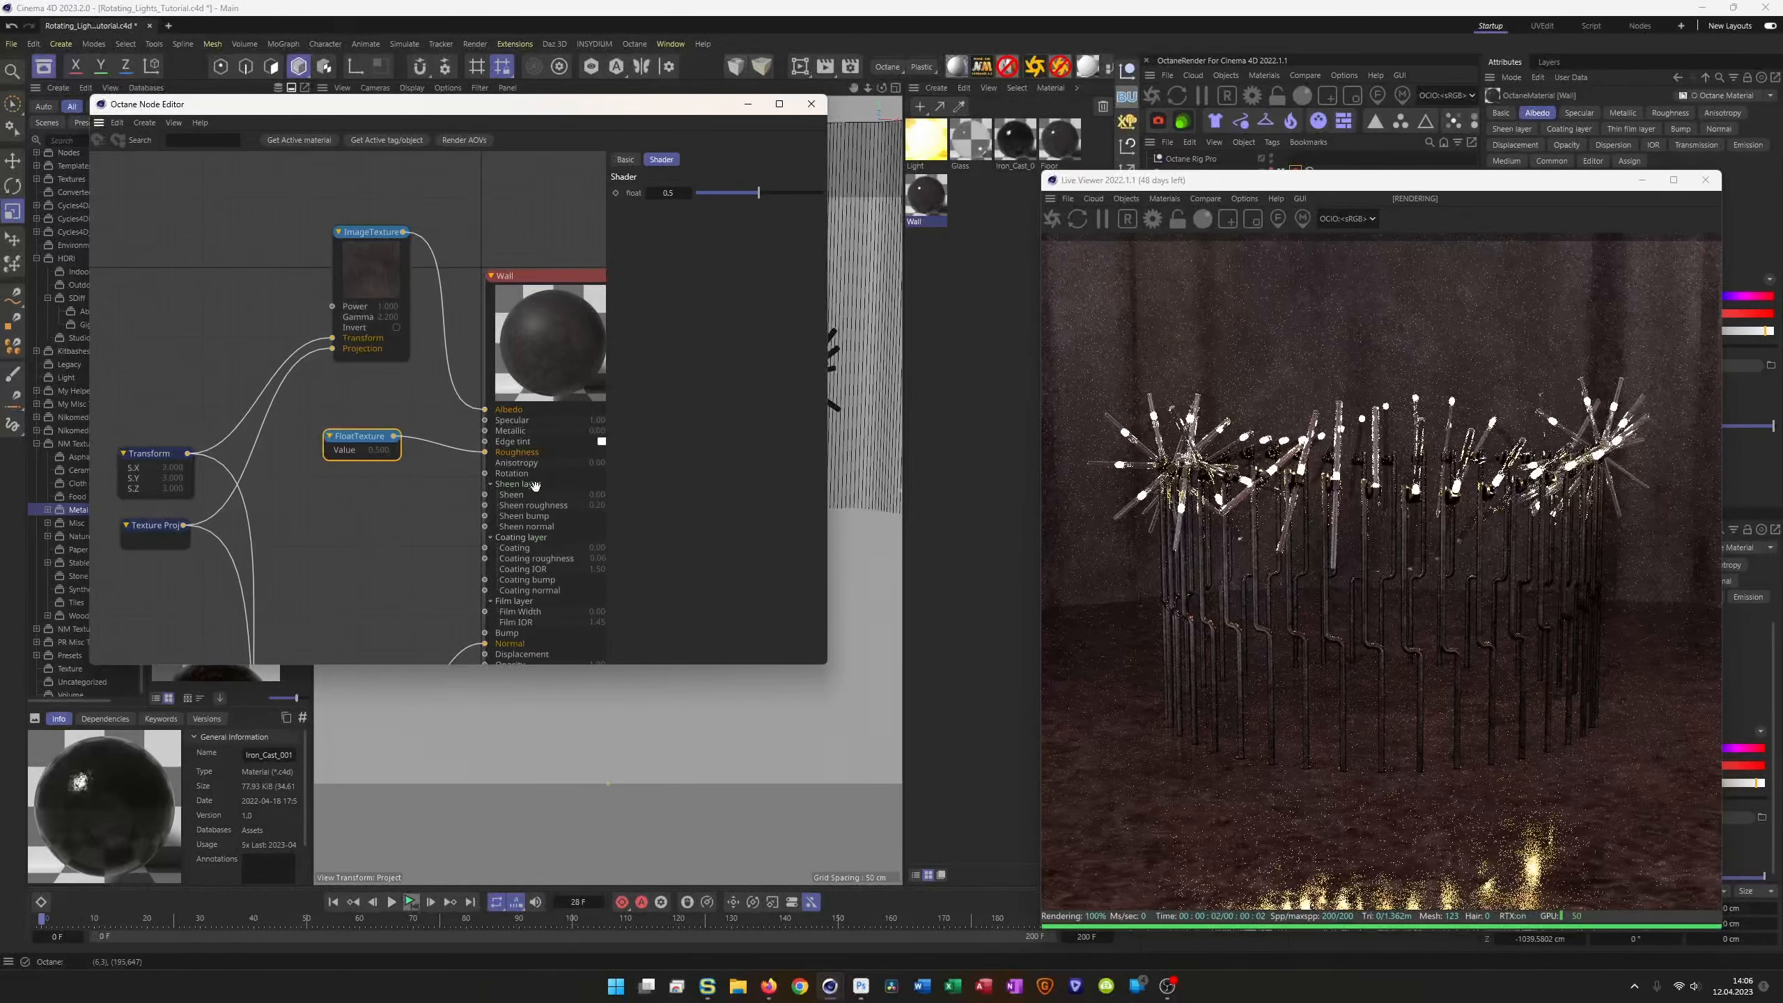
left_click_drag(755, 195, 720, 196)
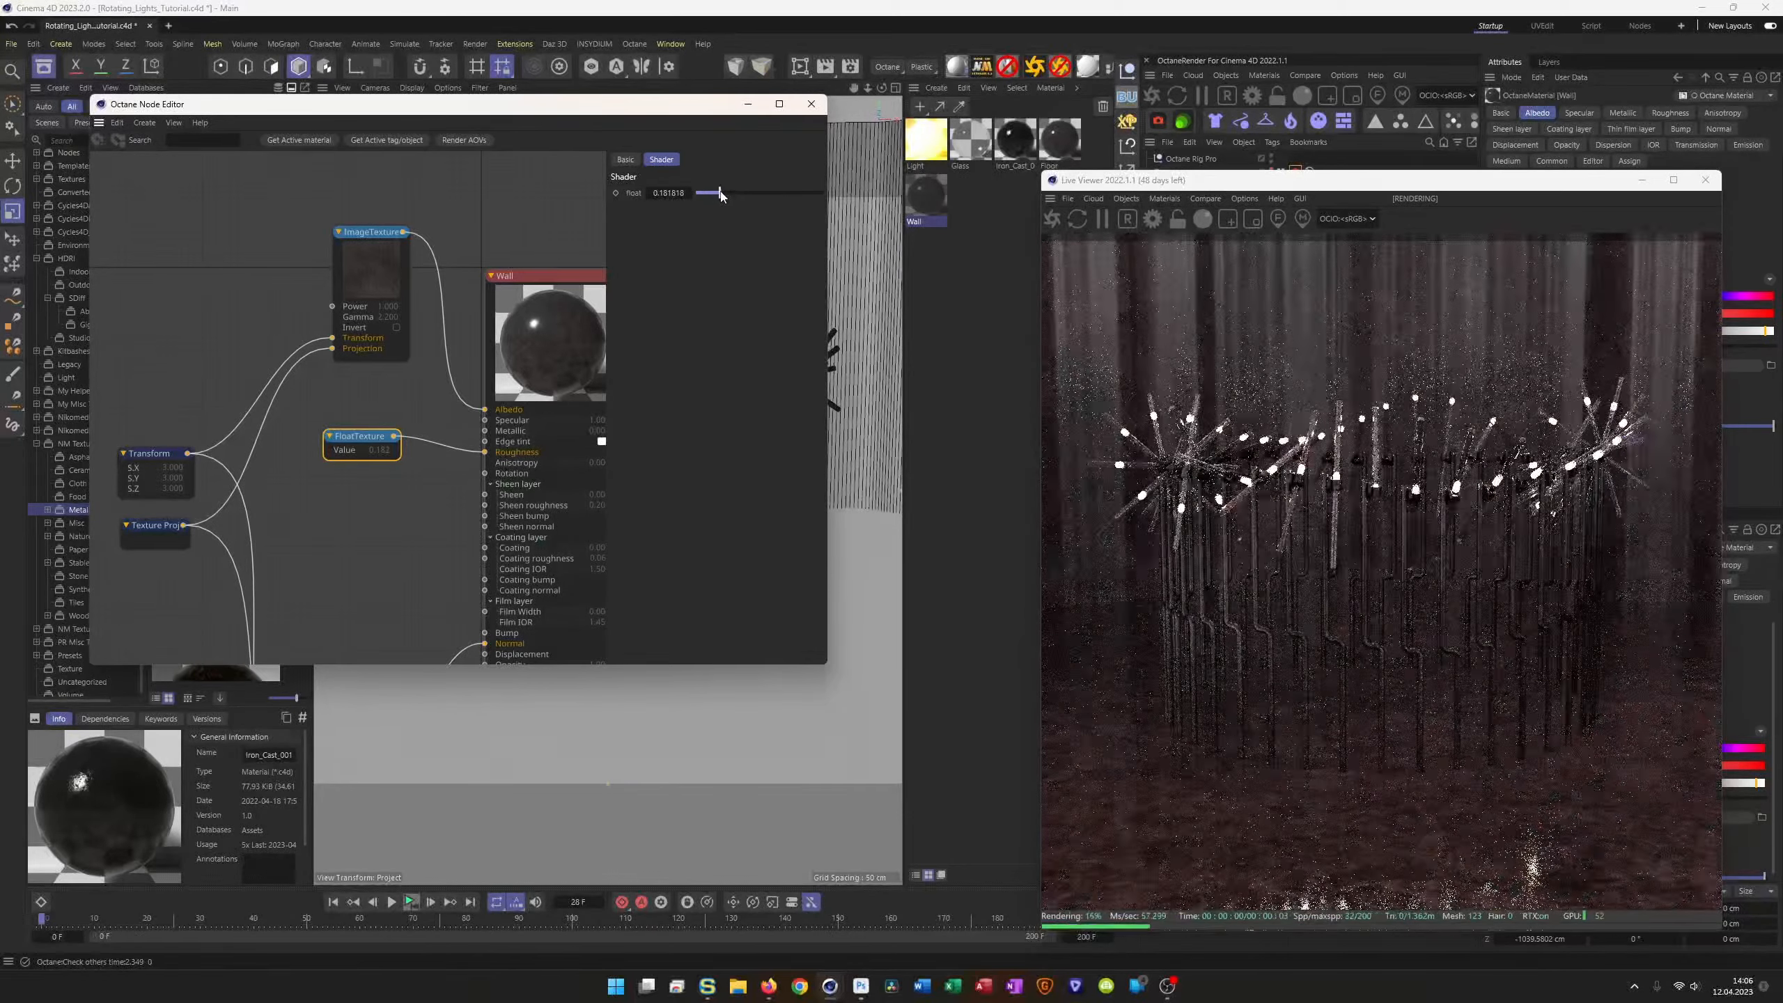
Step: Save the project and set the exposure in the Octane camera tag's Camera Imager to 2
left_click_drag(1313, 185, 700, 142)
key("ctrl+s")
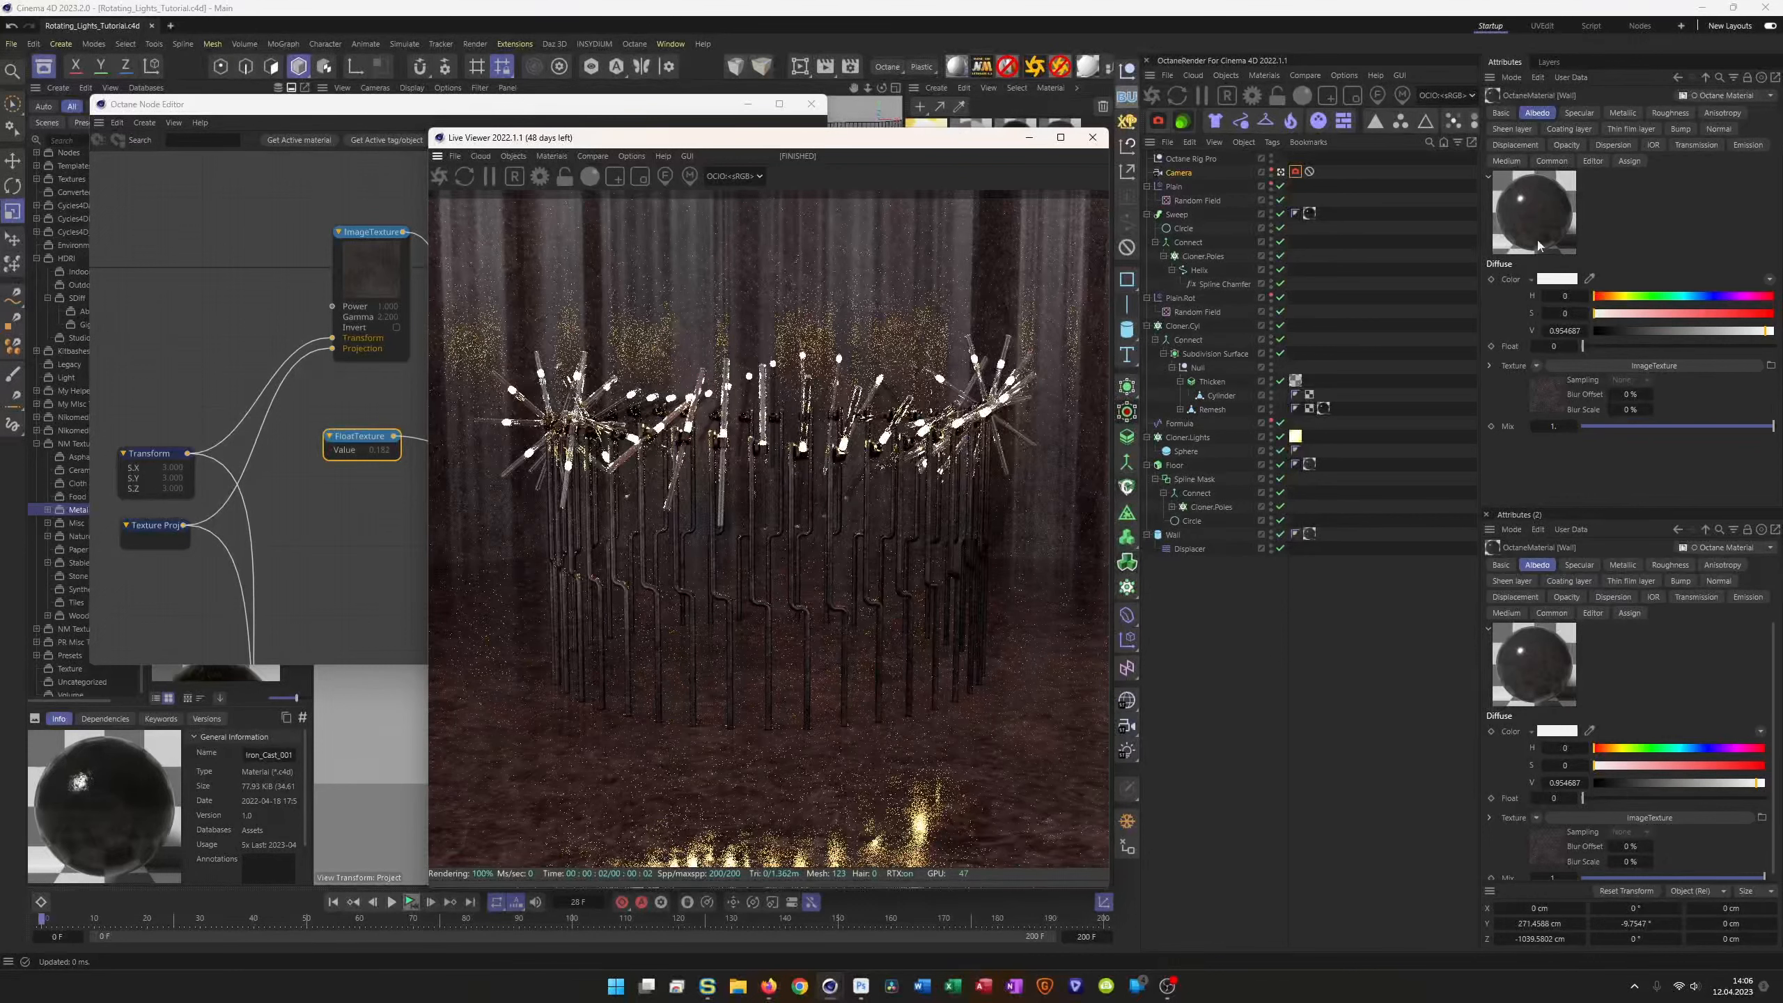
left_click(1297, 172)
left_click(1605, 233)
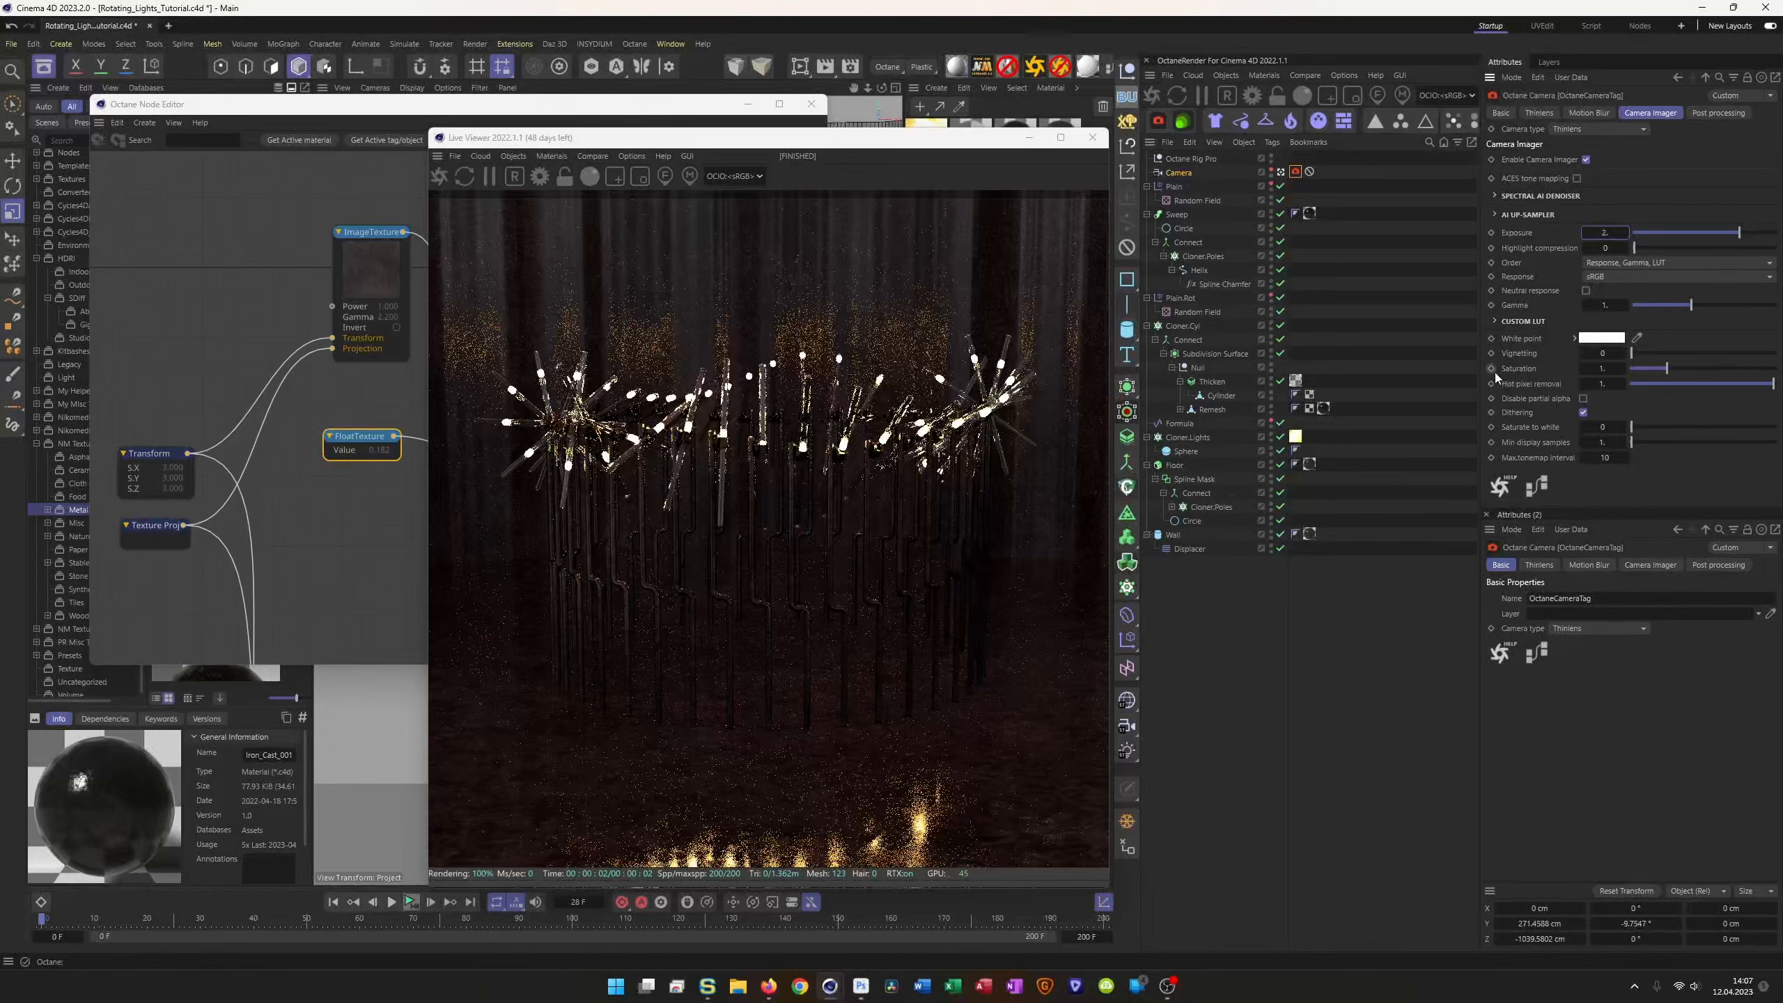
Step: Enable post processing on the Octane camera tag with bloom power about 3.28 and glare power about 0.025
left_click(1718, 113)
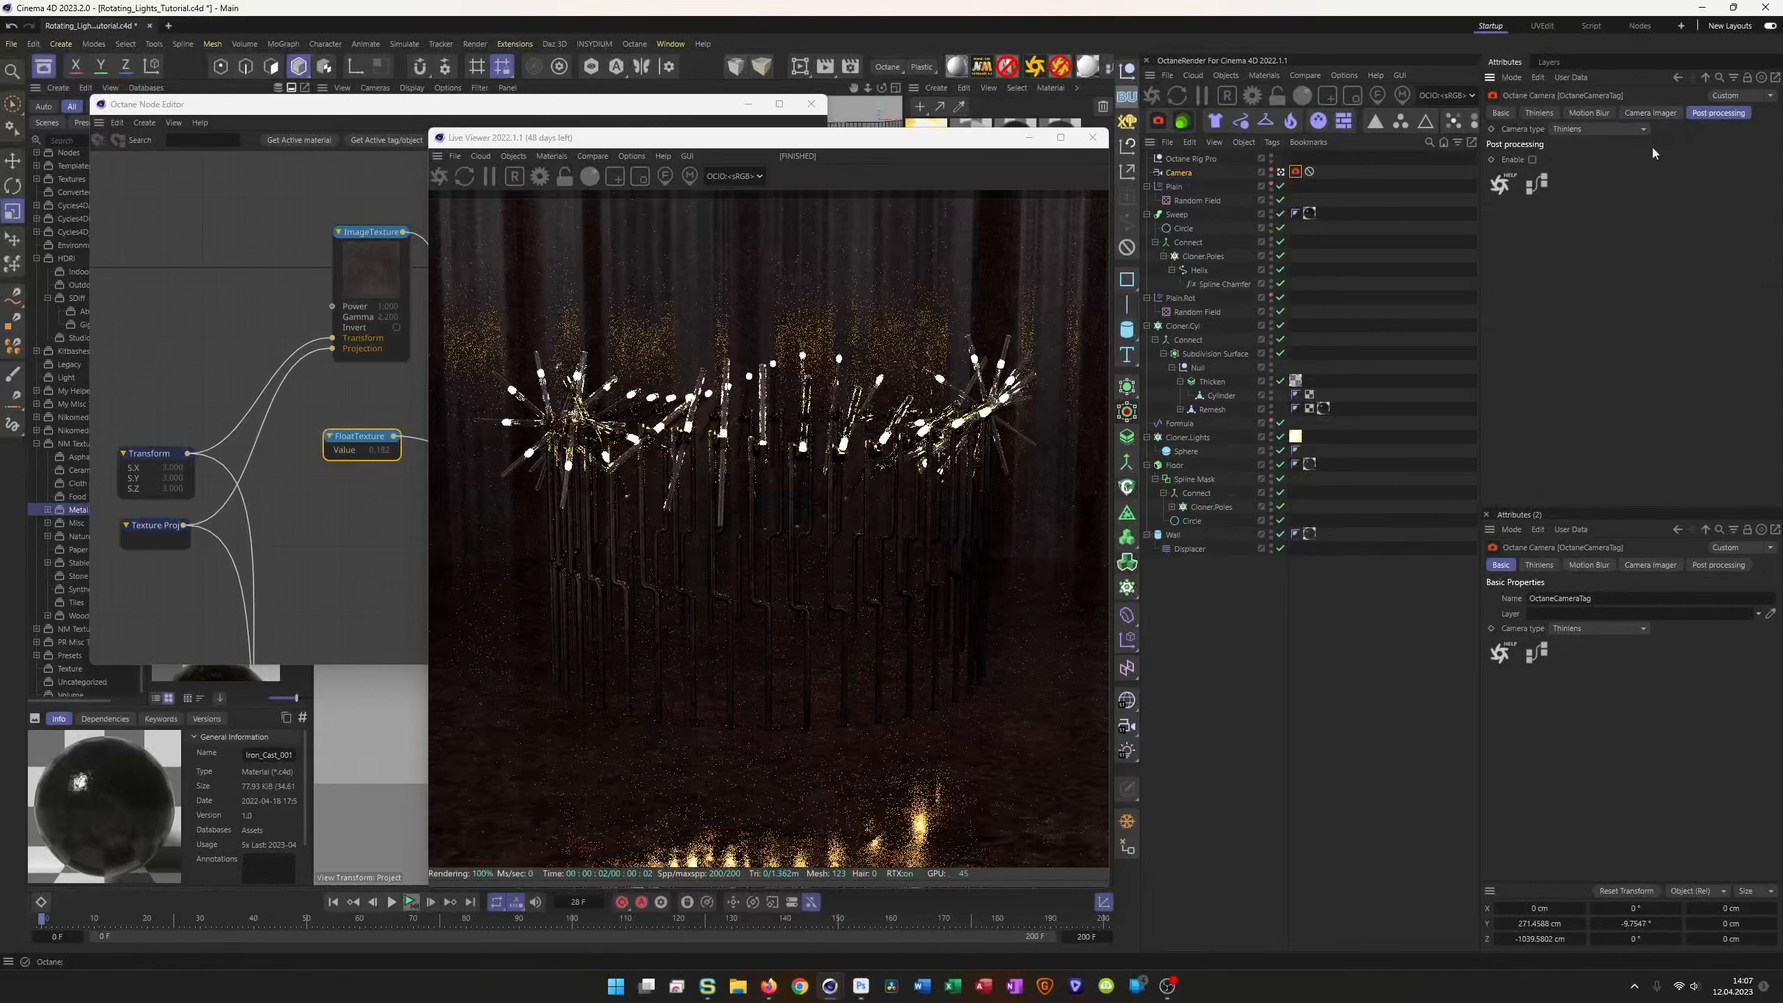
left_click(1533, 160)
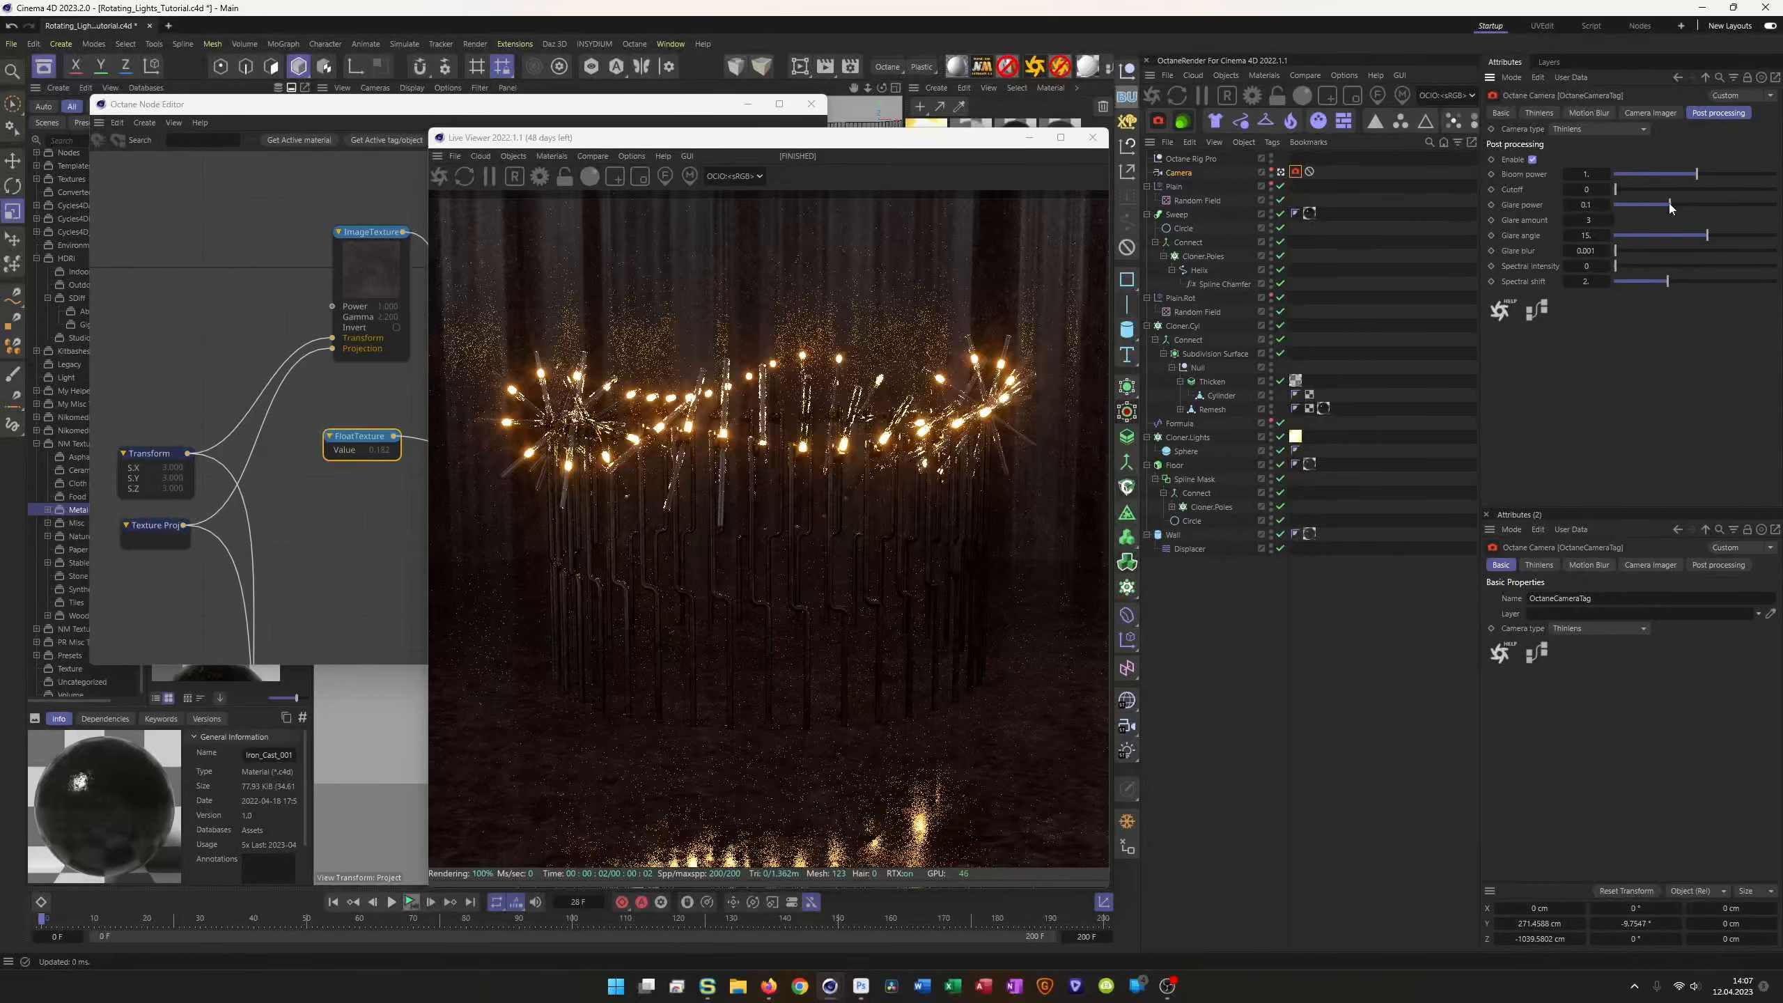
left_click_drag(1696, 173, 1710, 175)
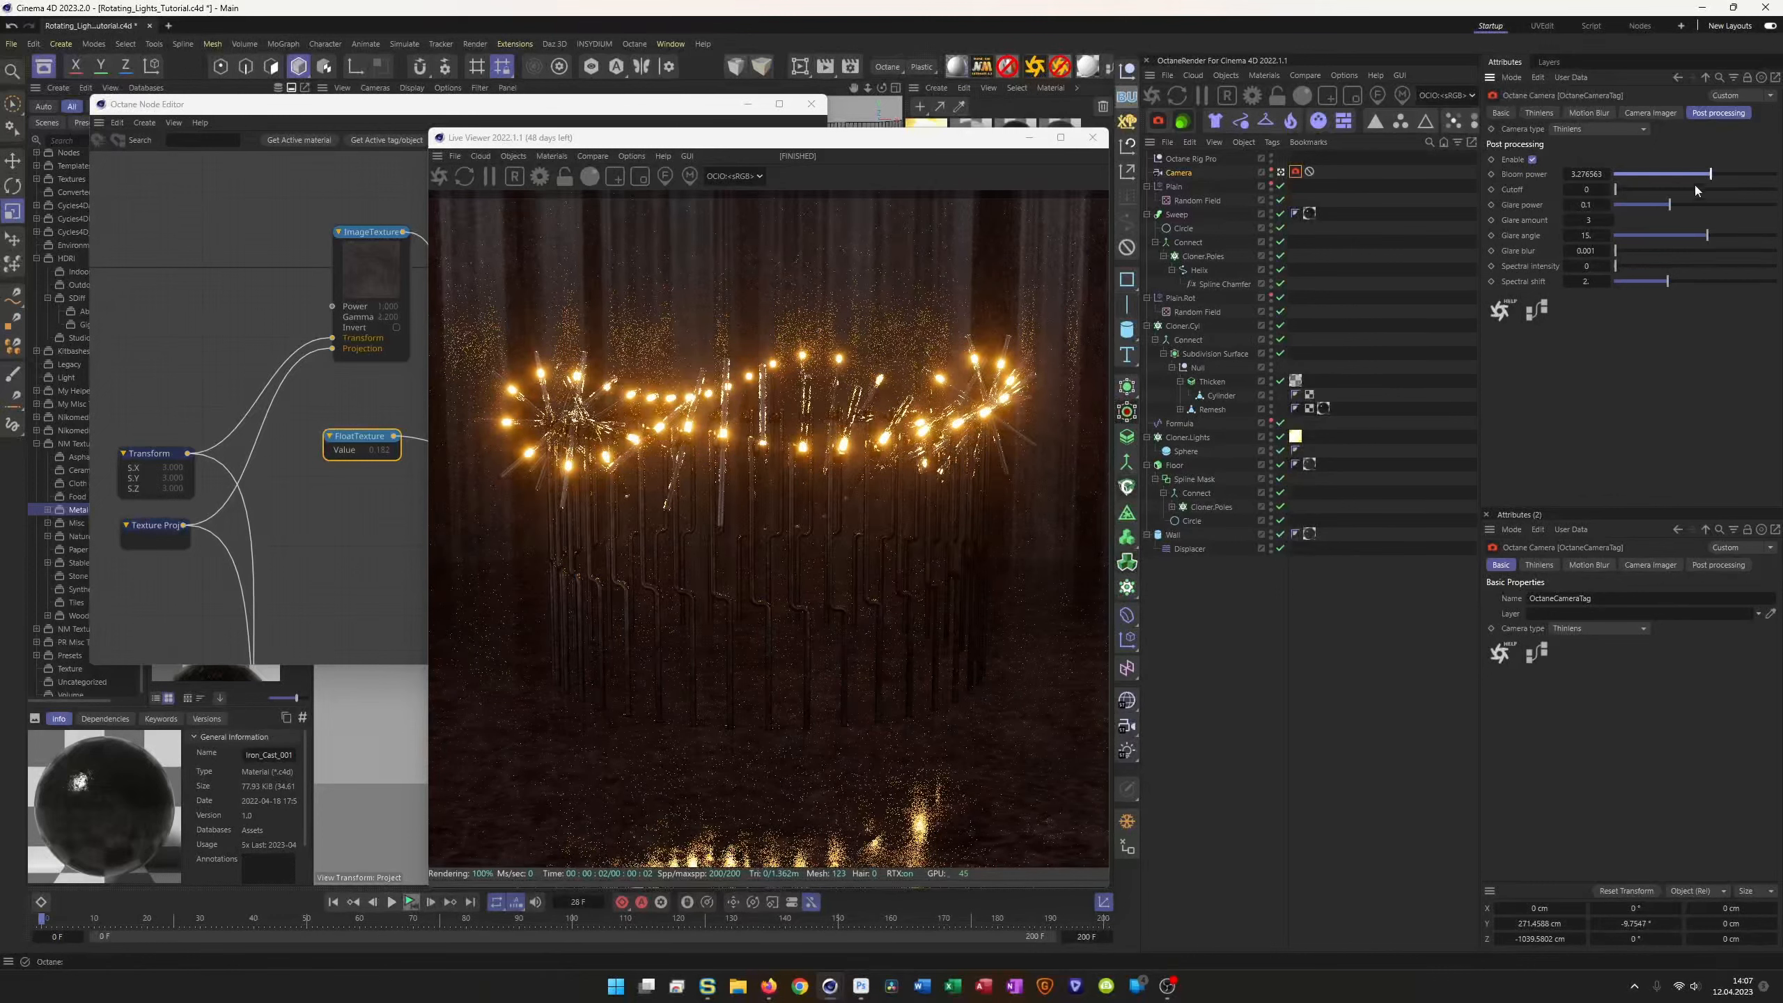
left_click_drag(1669, 203, 1653, 205)
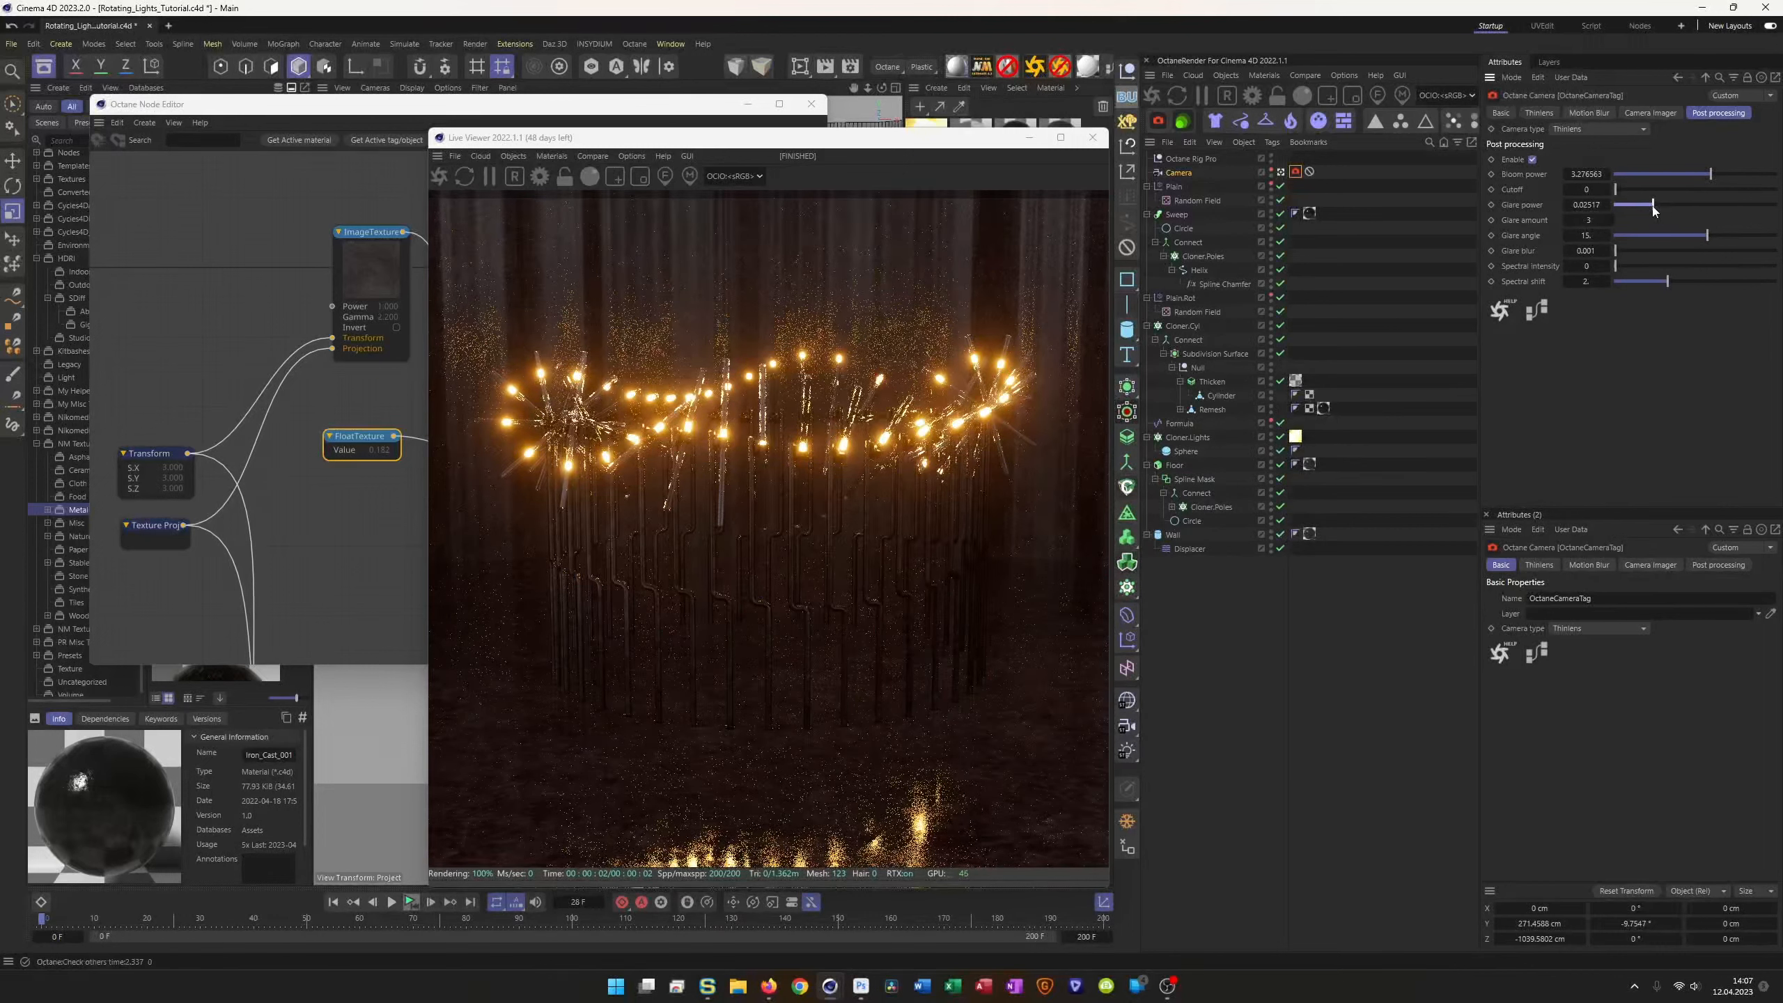
Step: Save the project and play the animation to frame 12 to preview the glowing lights in the Live Viewer
key("ctrl+s")
left_click(413, 904)
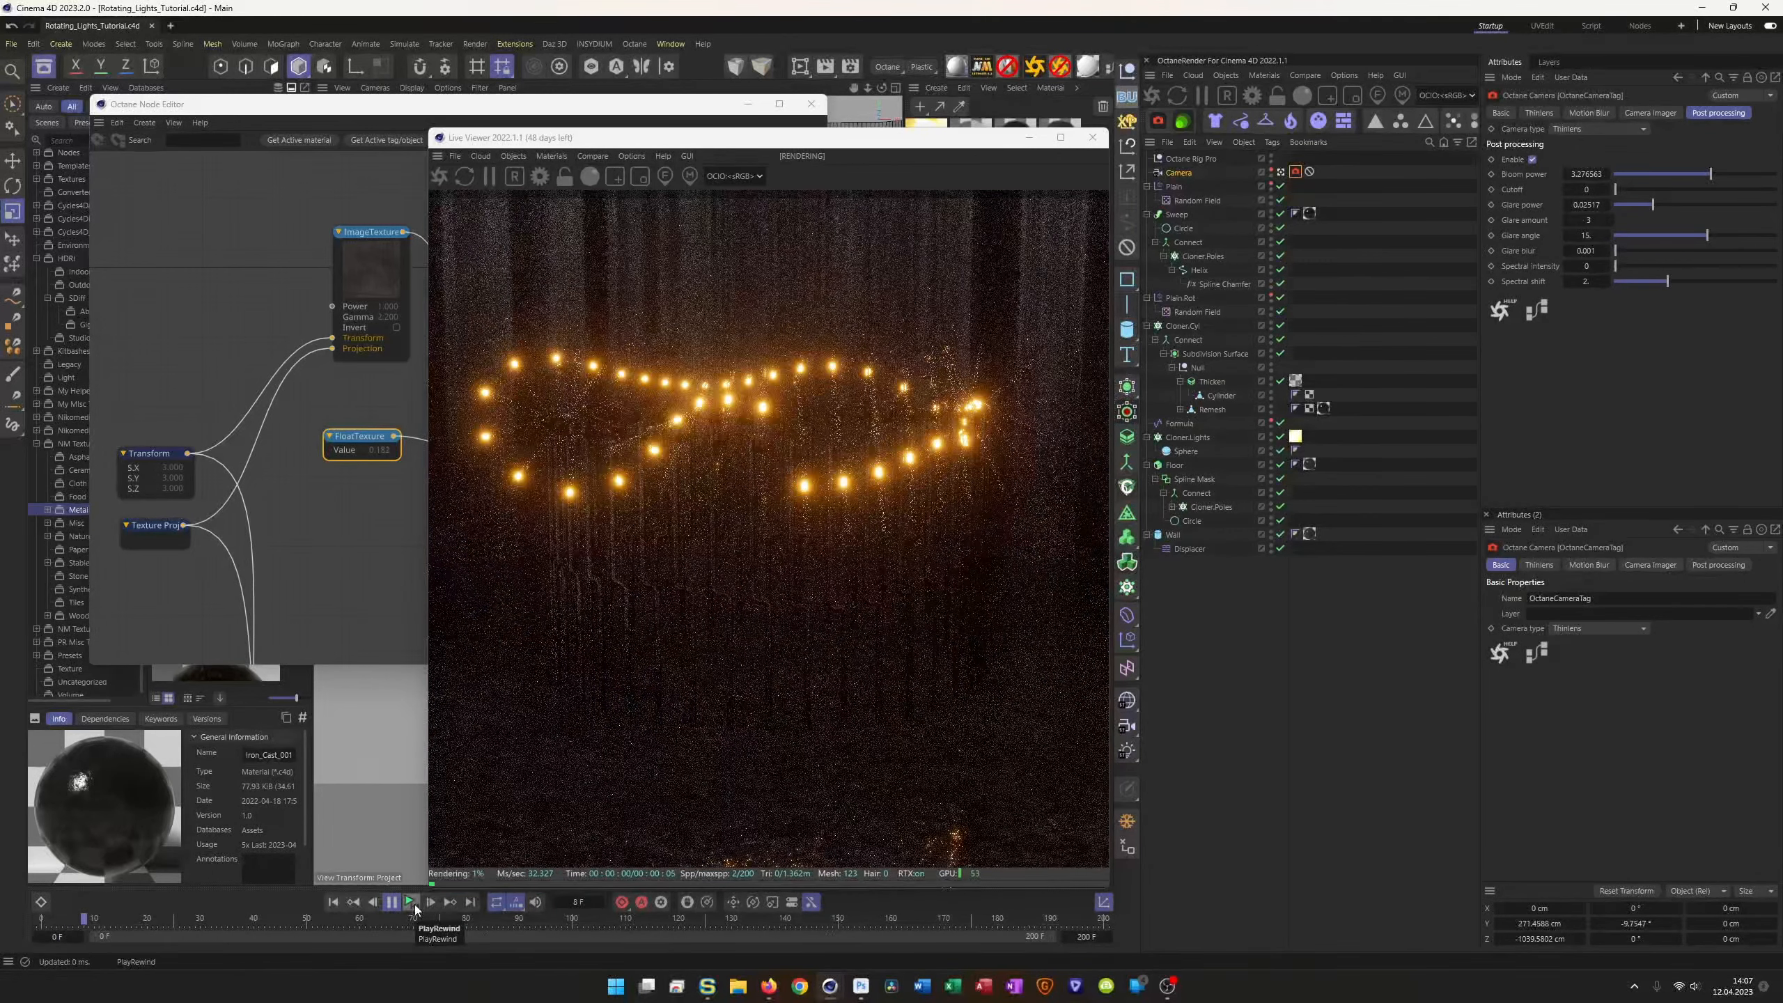
left_click(415, 905)
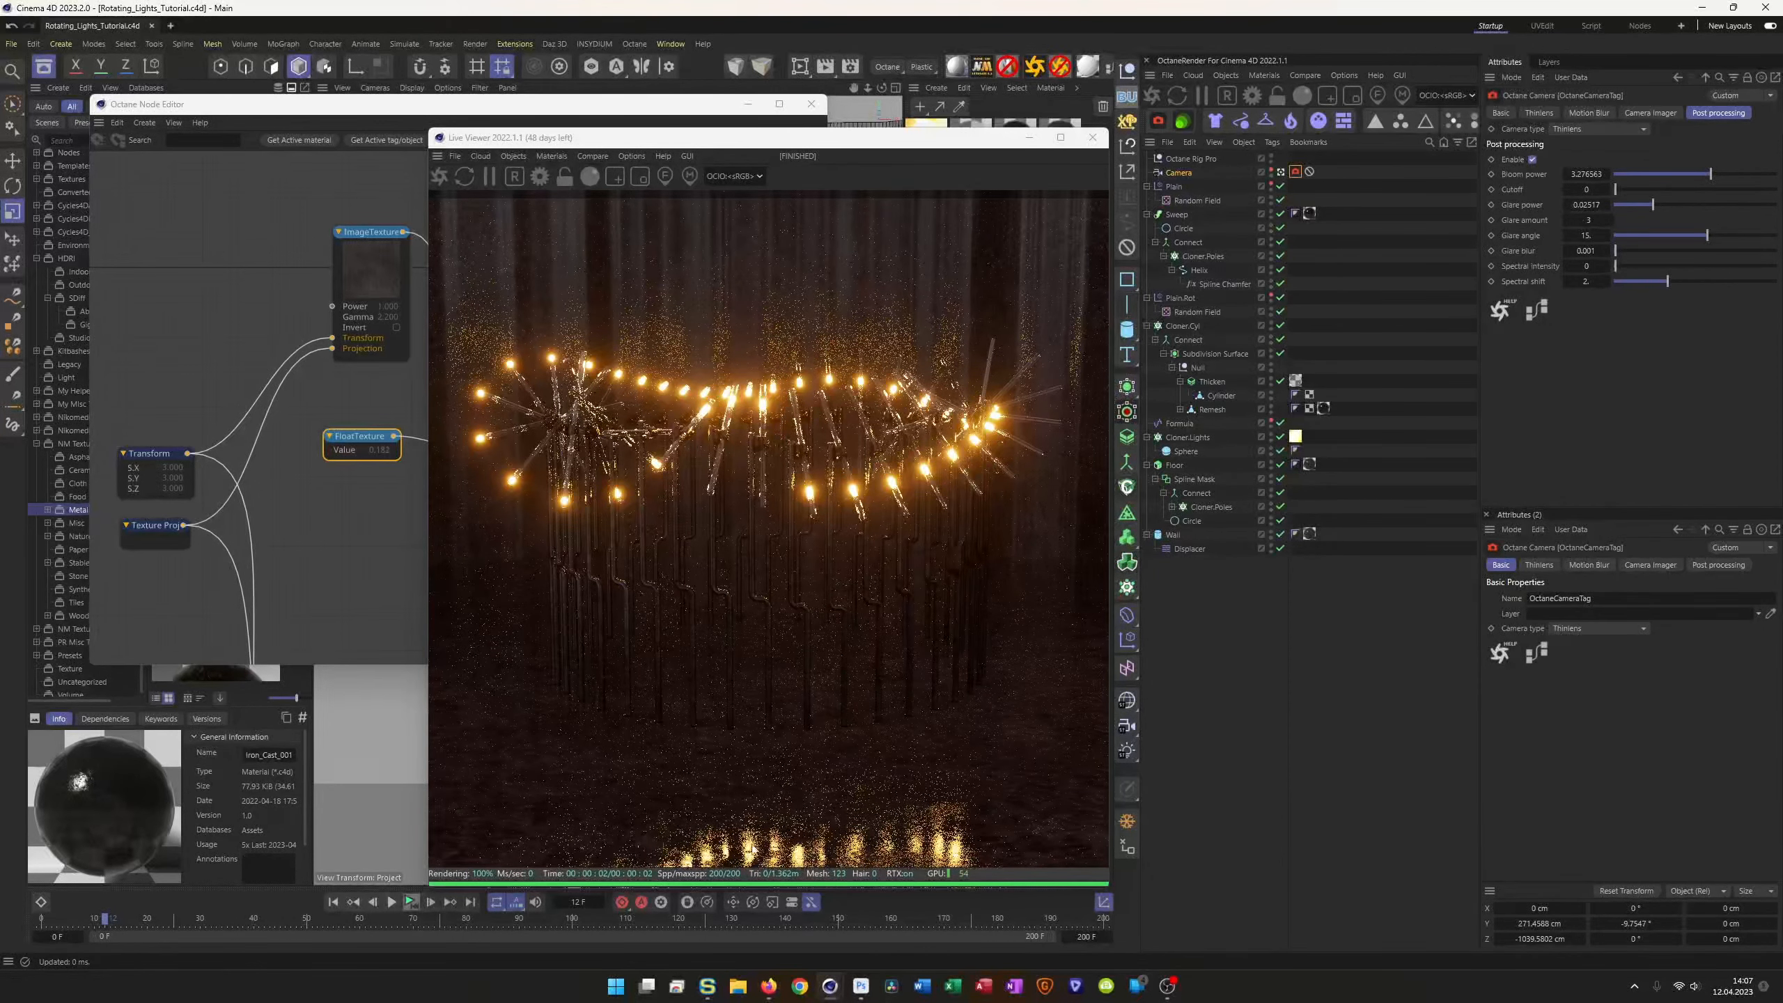
Step: Enable the Spectral AI Denoiser in the Octane camera tag's Camera Imager
left_click(1650, 113)
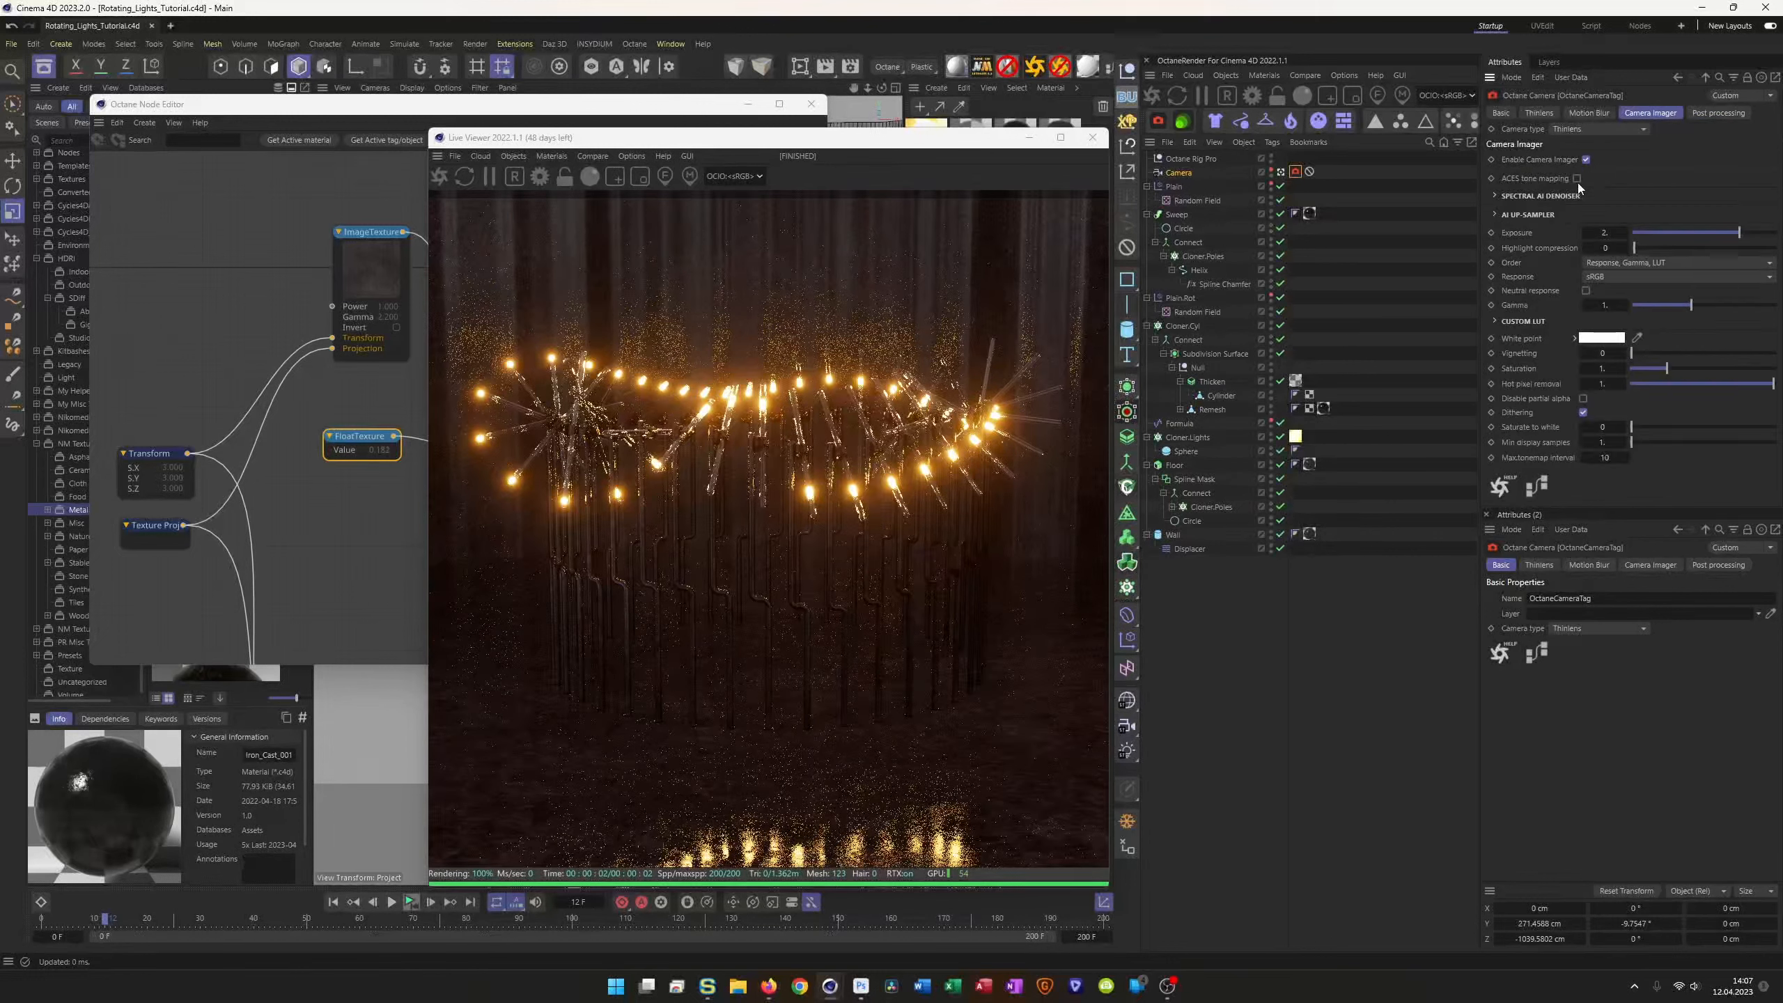
left_click(1534, 196)
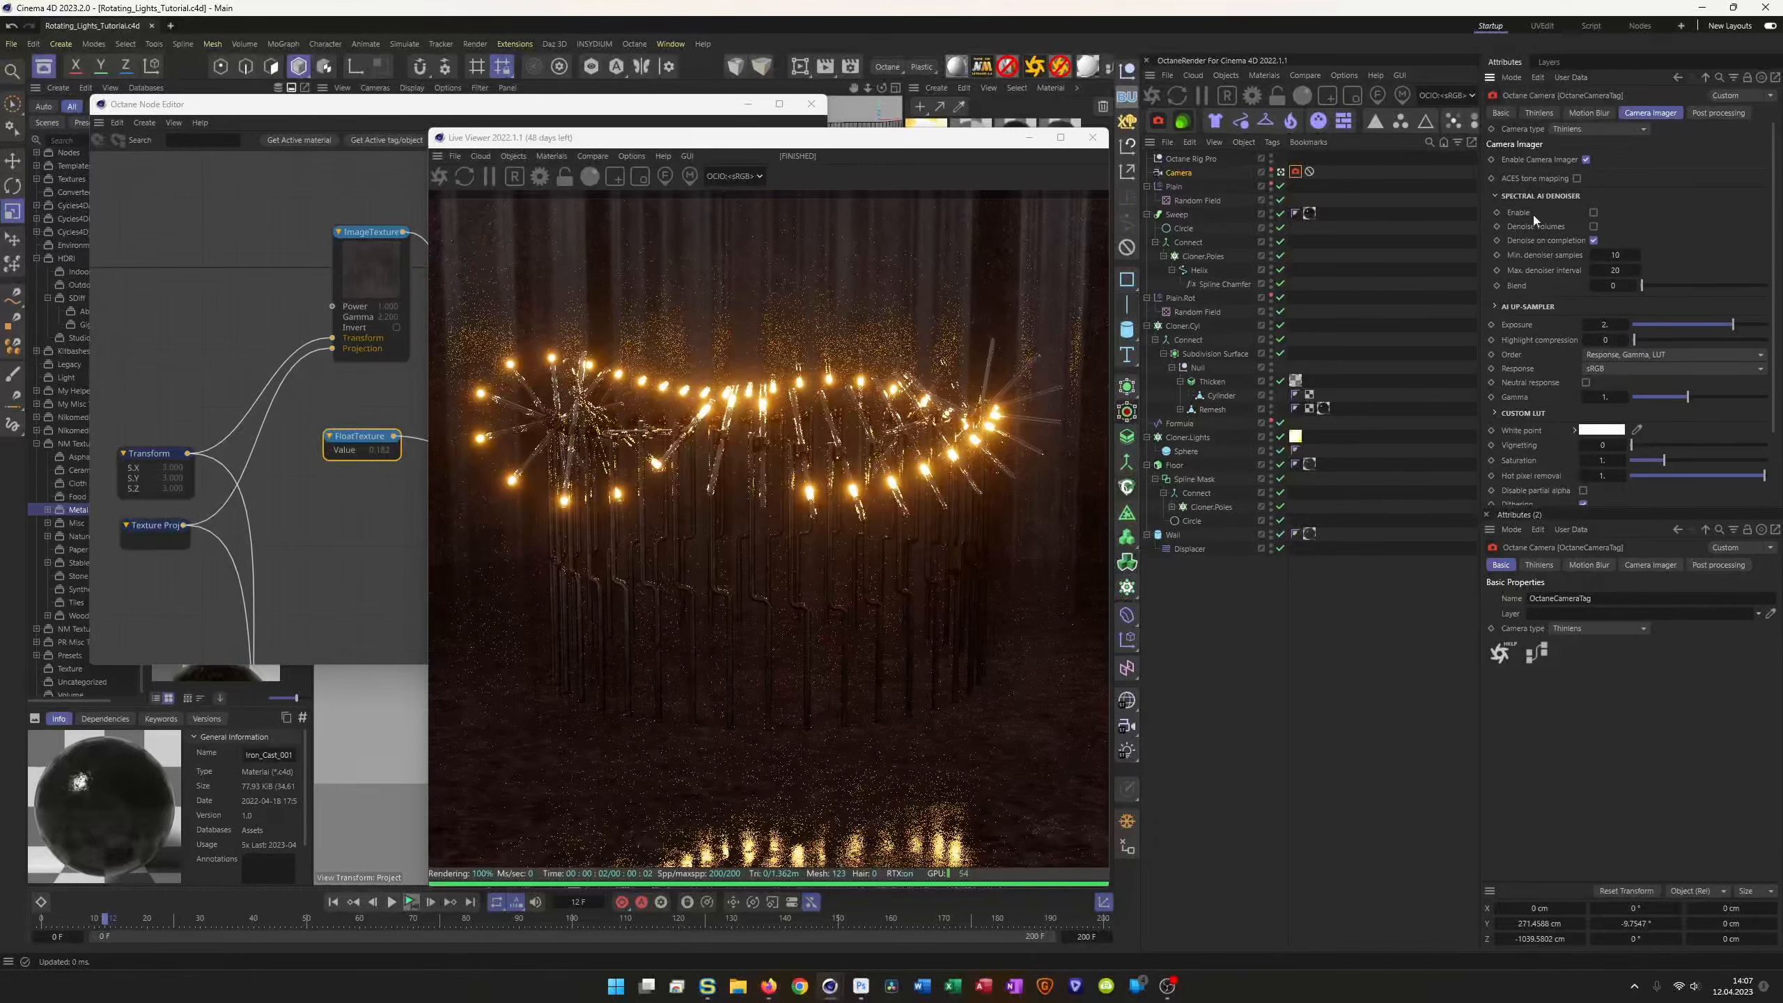
left_click(1594, 213)
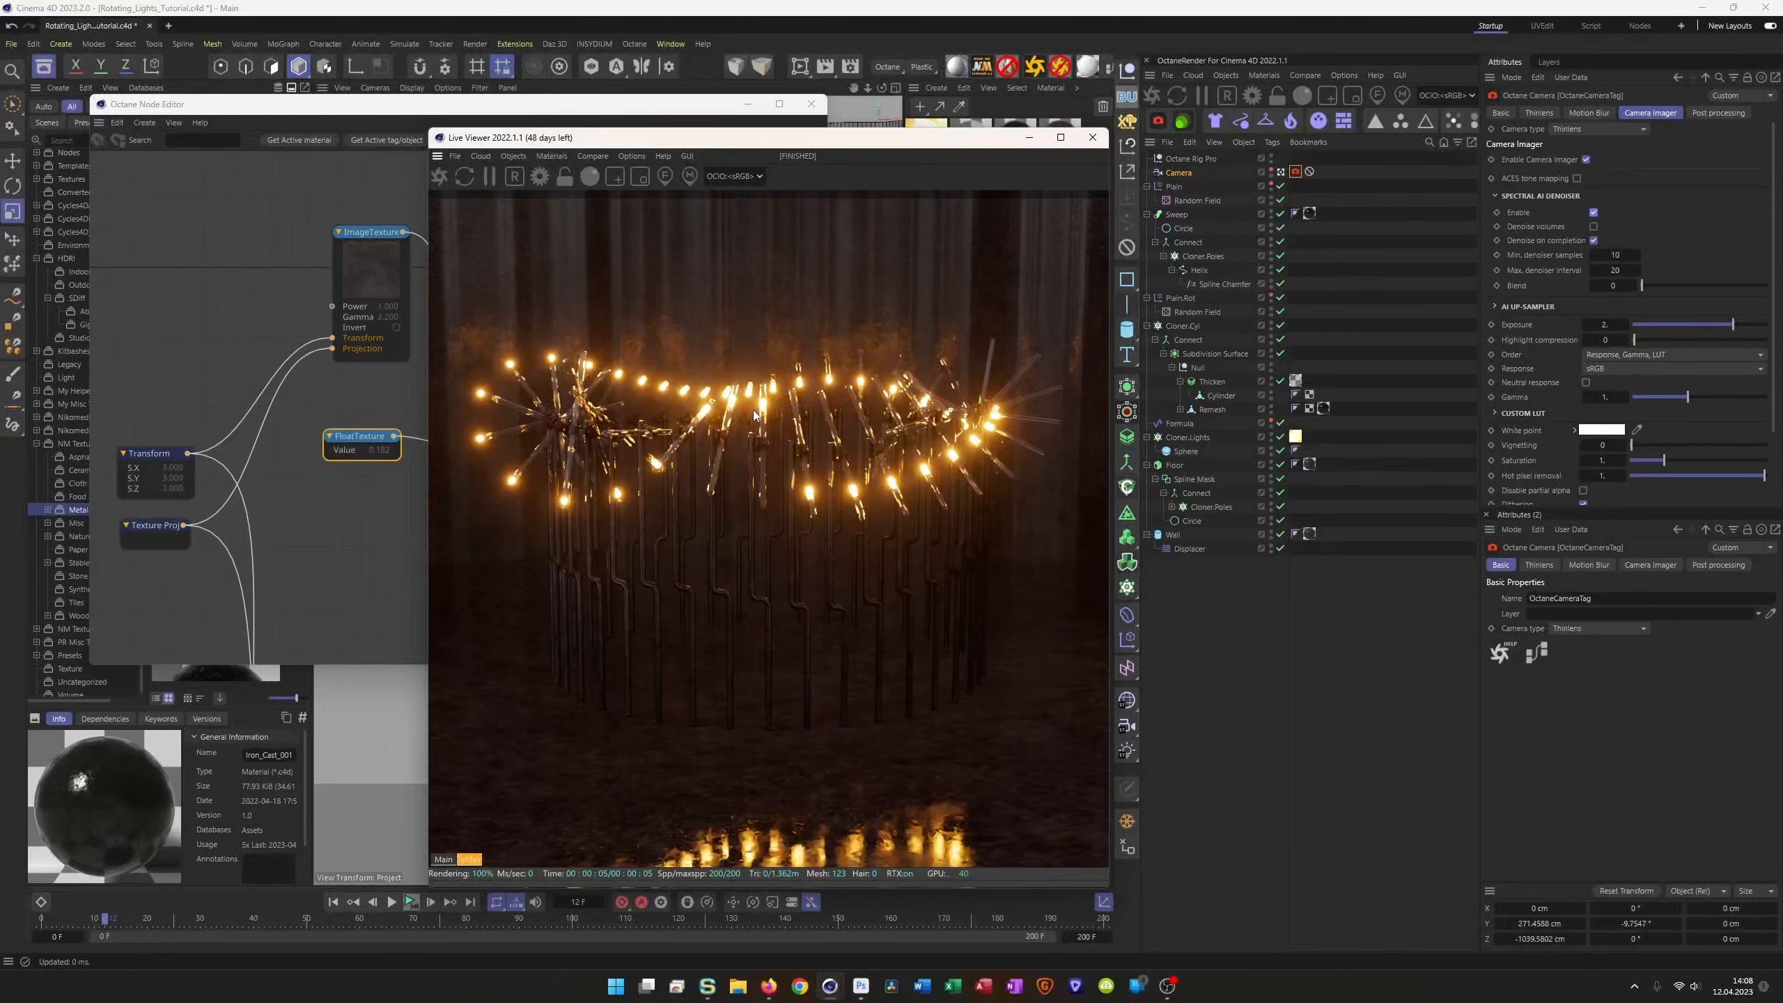
Step: Compare the Live Viewer render with the Rotation Lights reference video in the browser, returning to Cinema 4D
left_click_drag(835, 138, 1250, 137)
left_click(769, 985)
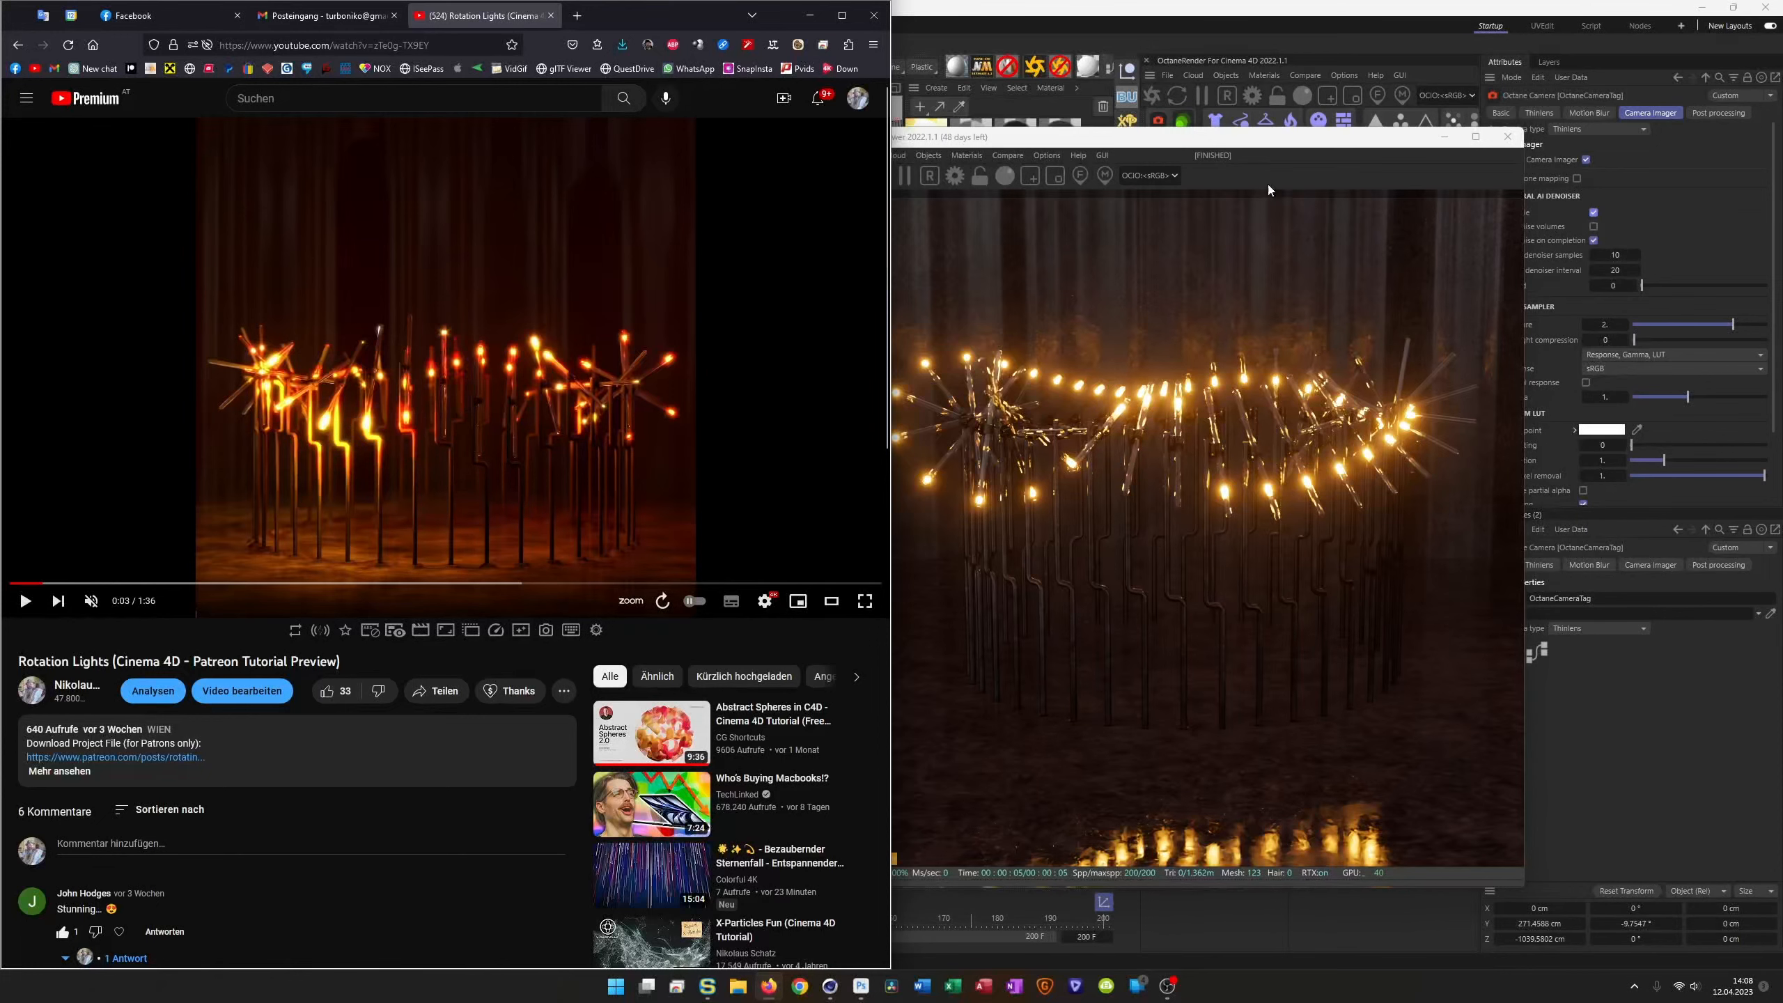
left_click(1312, 146)
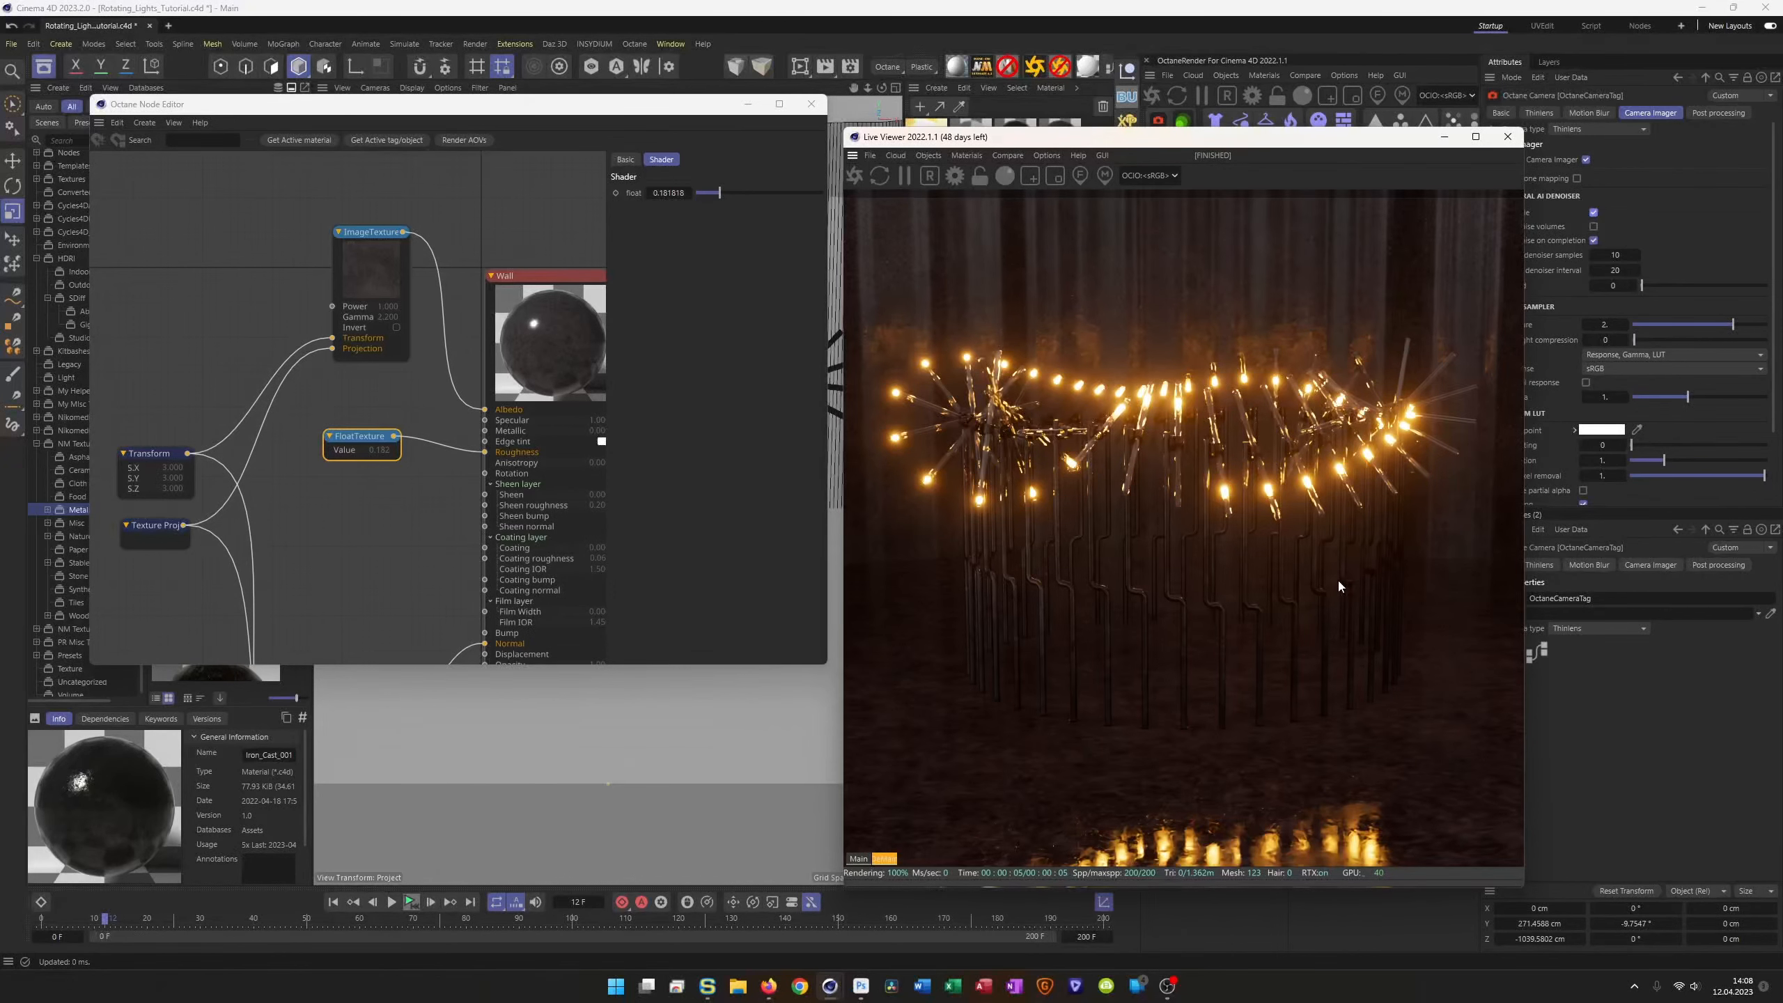
Step: Close the Node Editor and reframe the scene camera to a lower, slightly closer view of the light poles
left_click(811, 103)
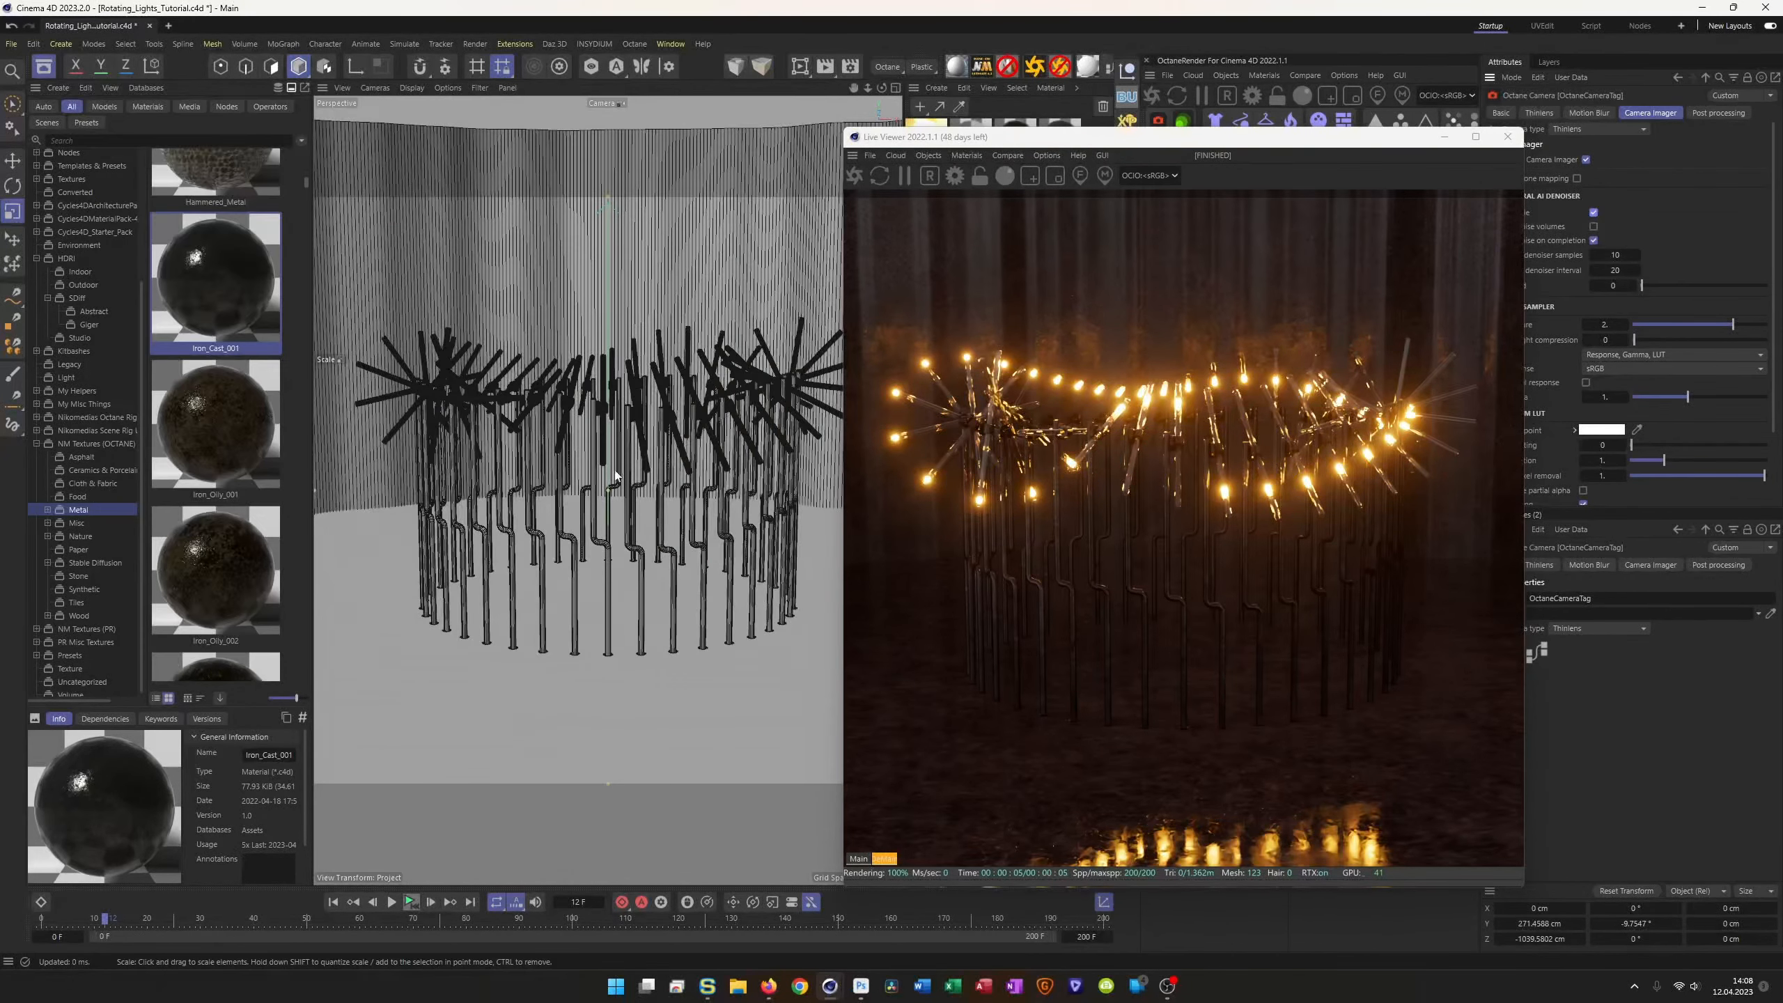
left_click_drag(1235, 144, 1286, 151)
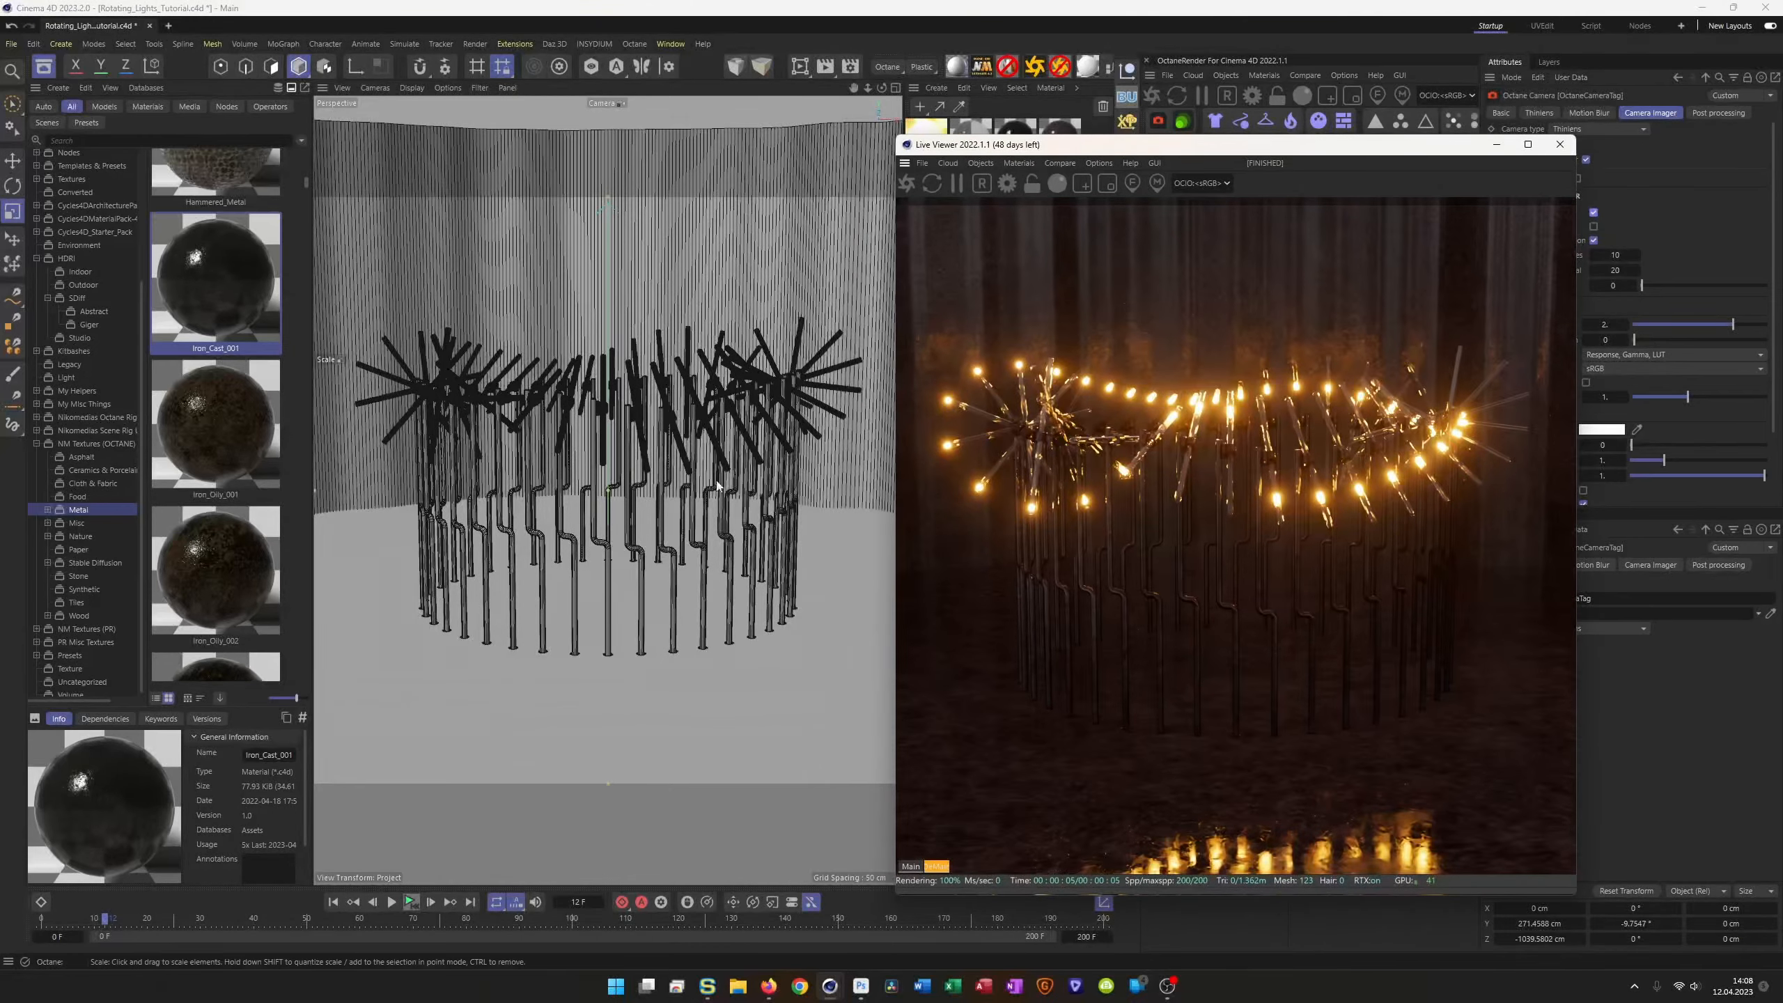
left_click_drag(658, 525, 658, 541, "alt")
scroll(659, 541, "up", 1)
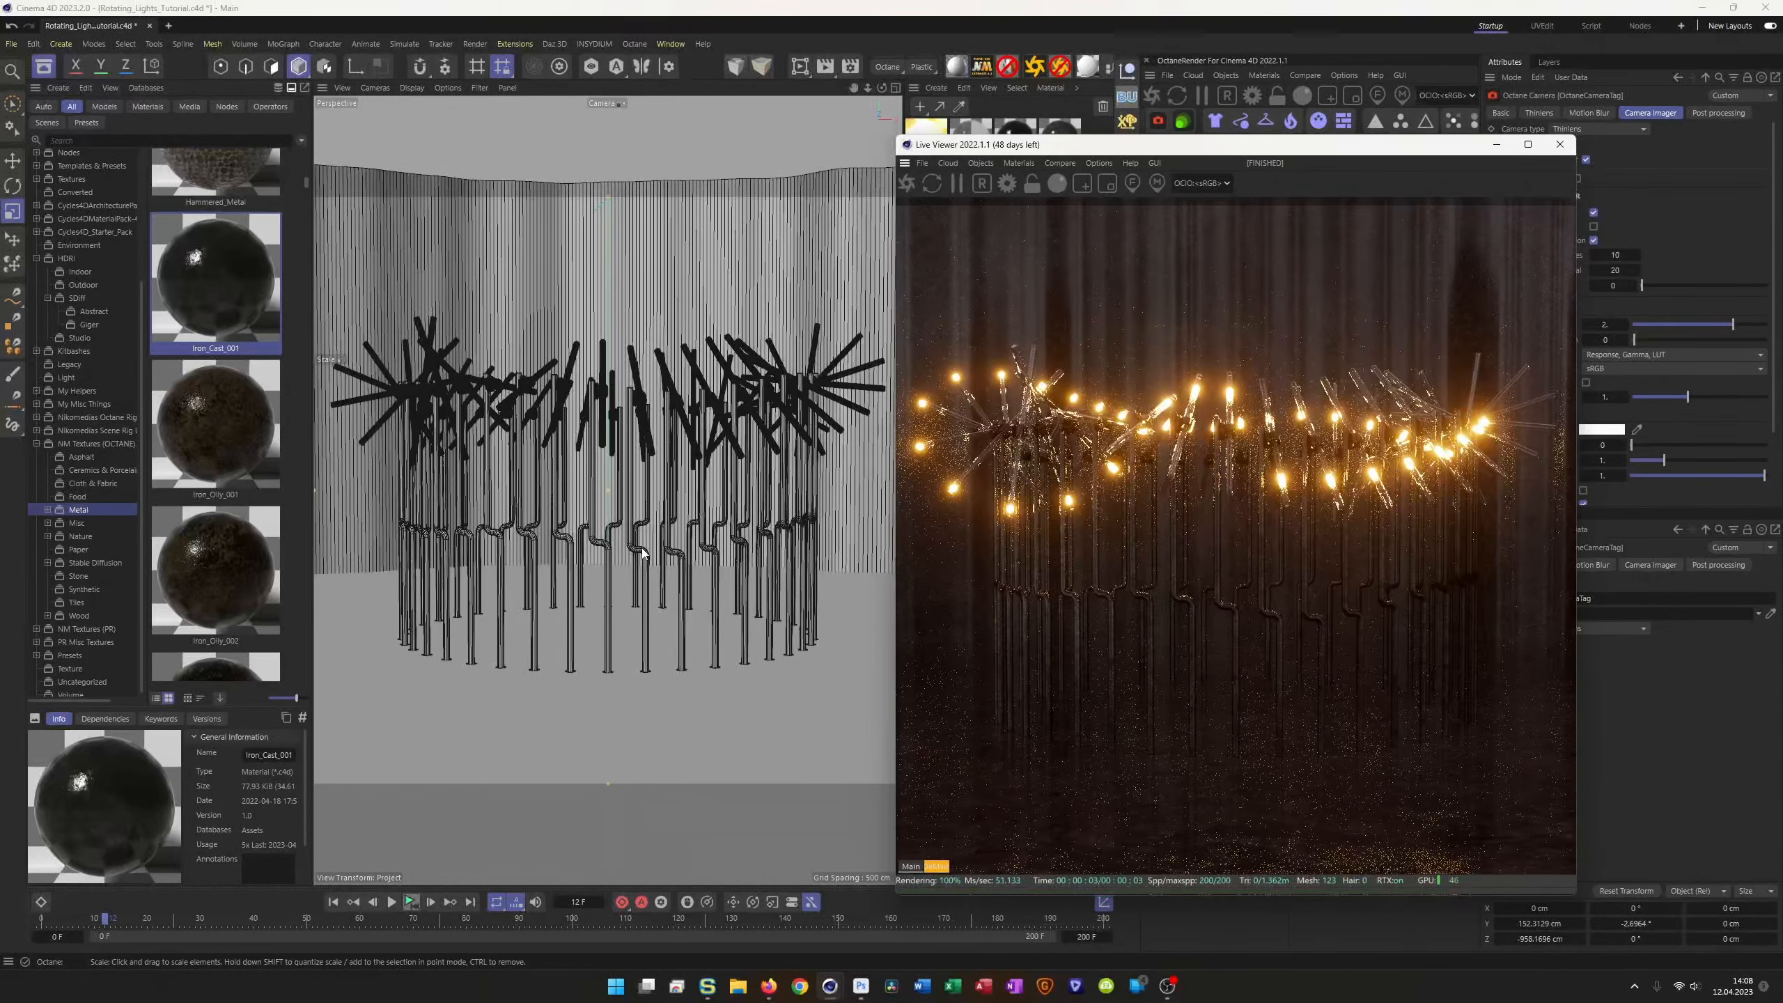
Step: Check the reframed render against the browser's reference video and play the animation in the Live Viewer
key("alt+Tab")
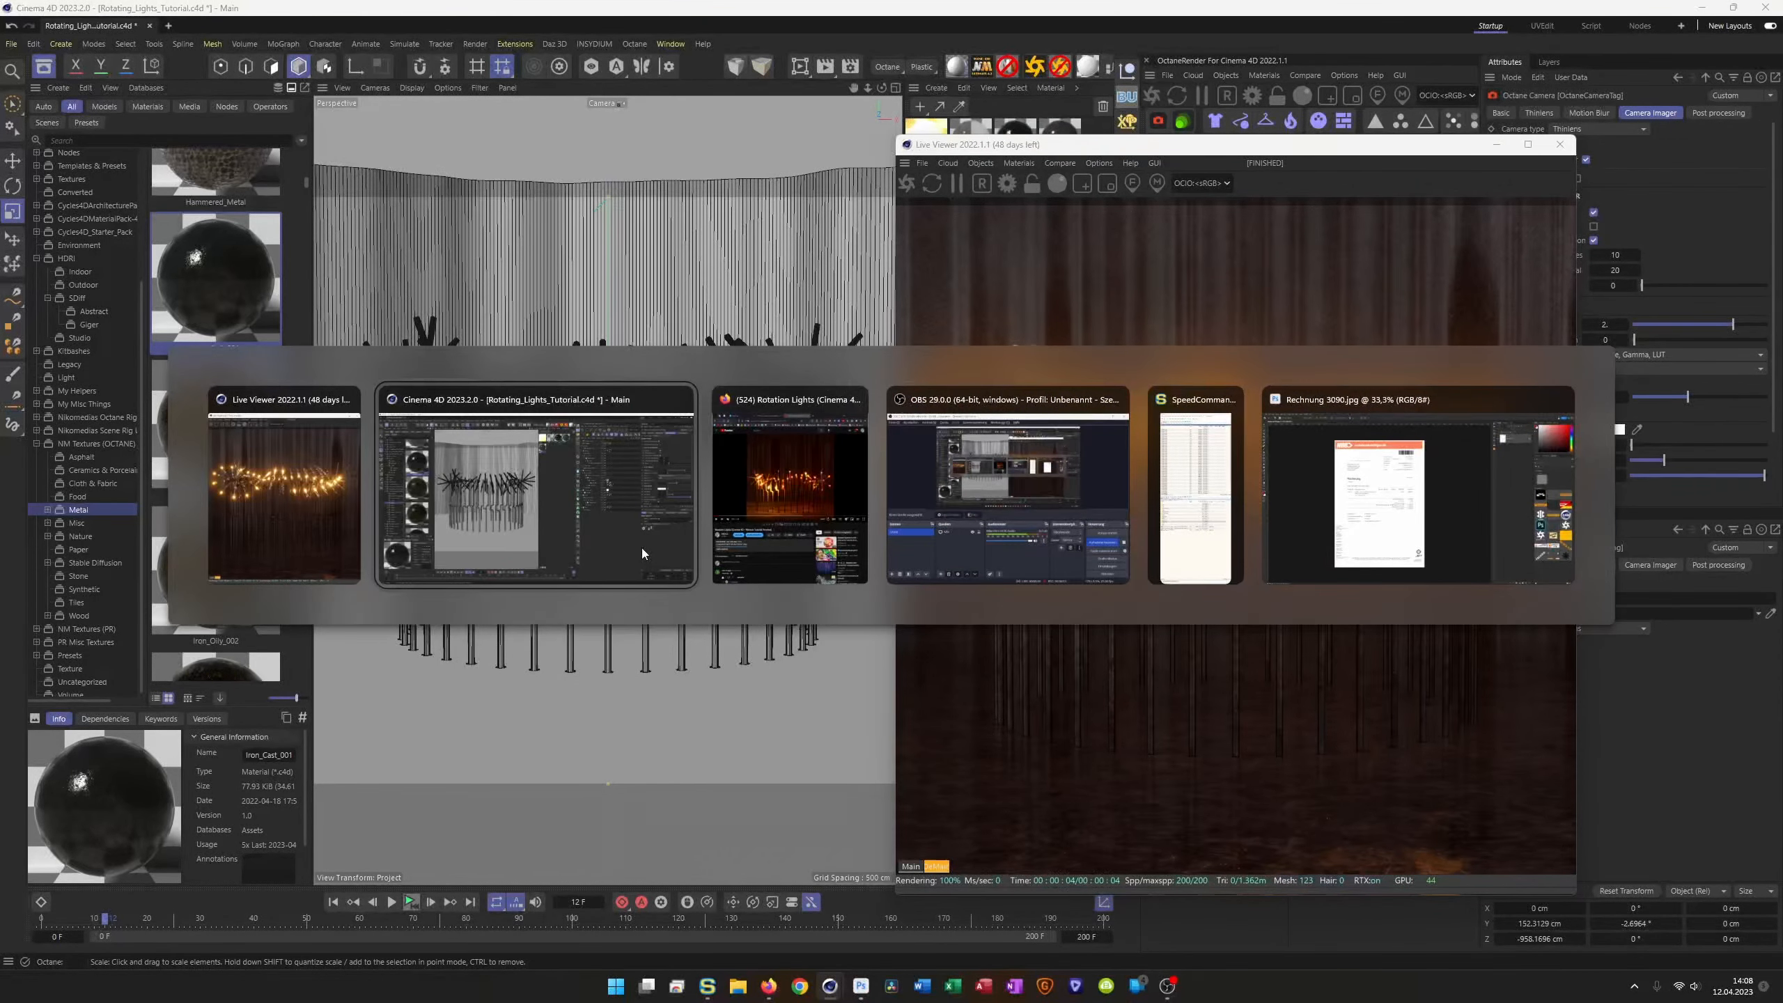
left_click(840, 539)
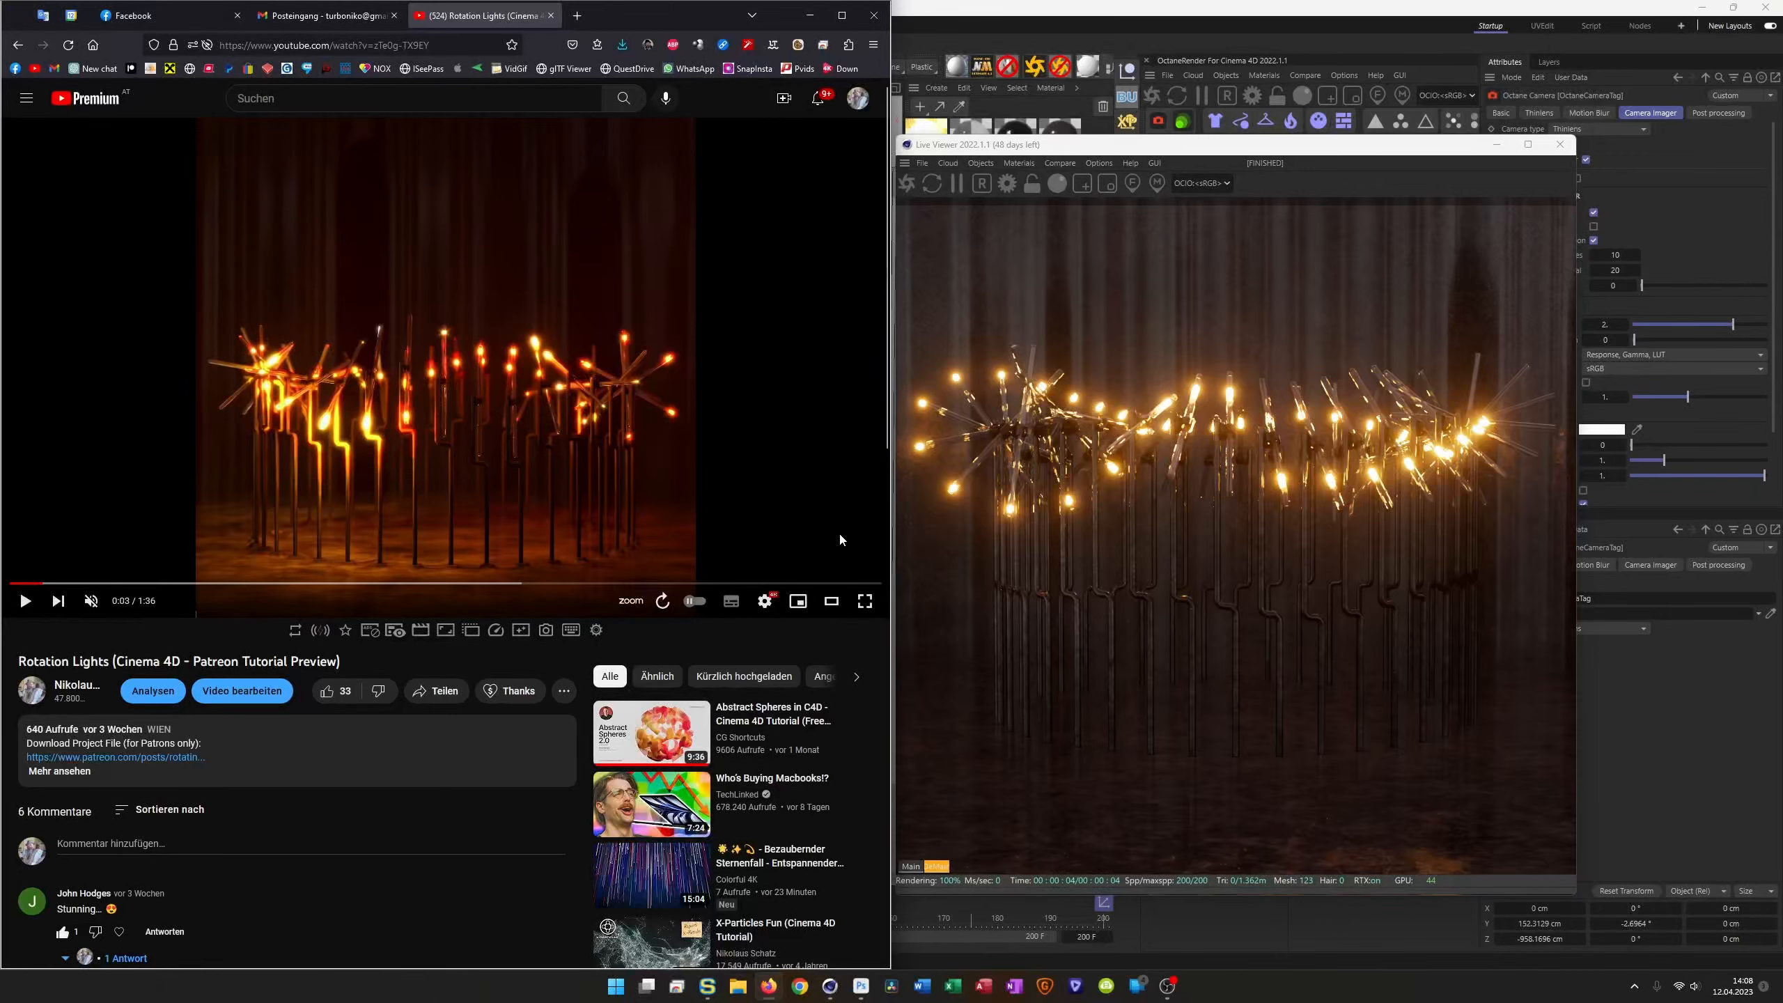
left_click(1294, 148)
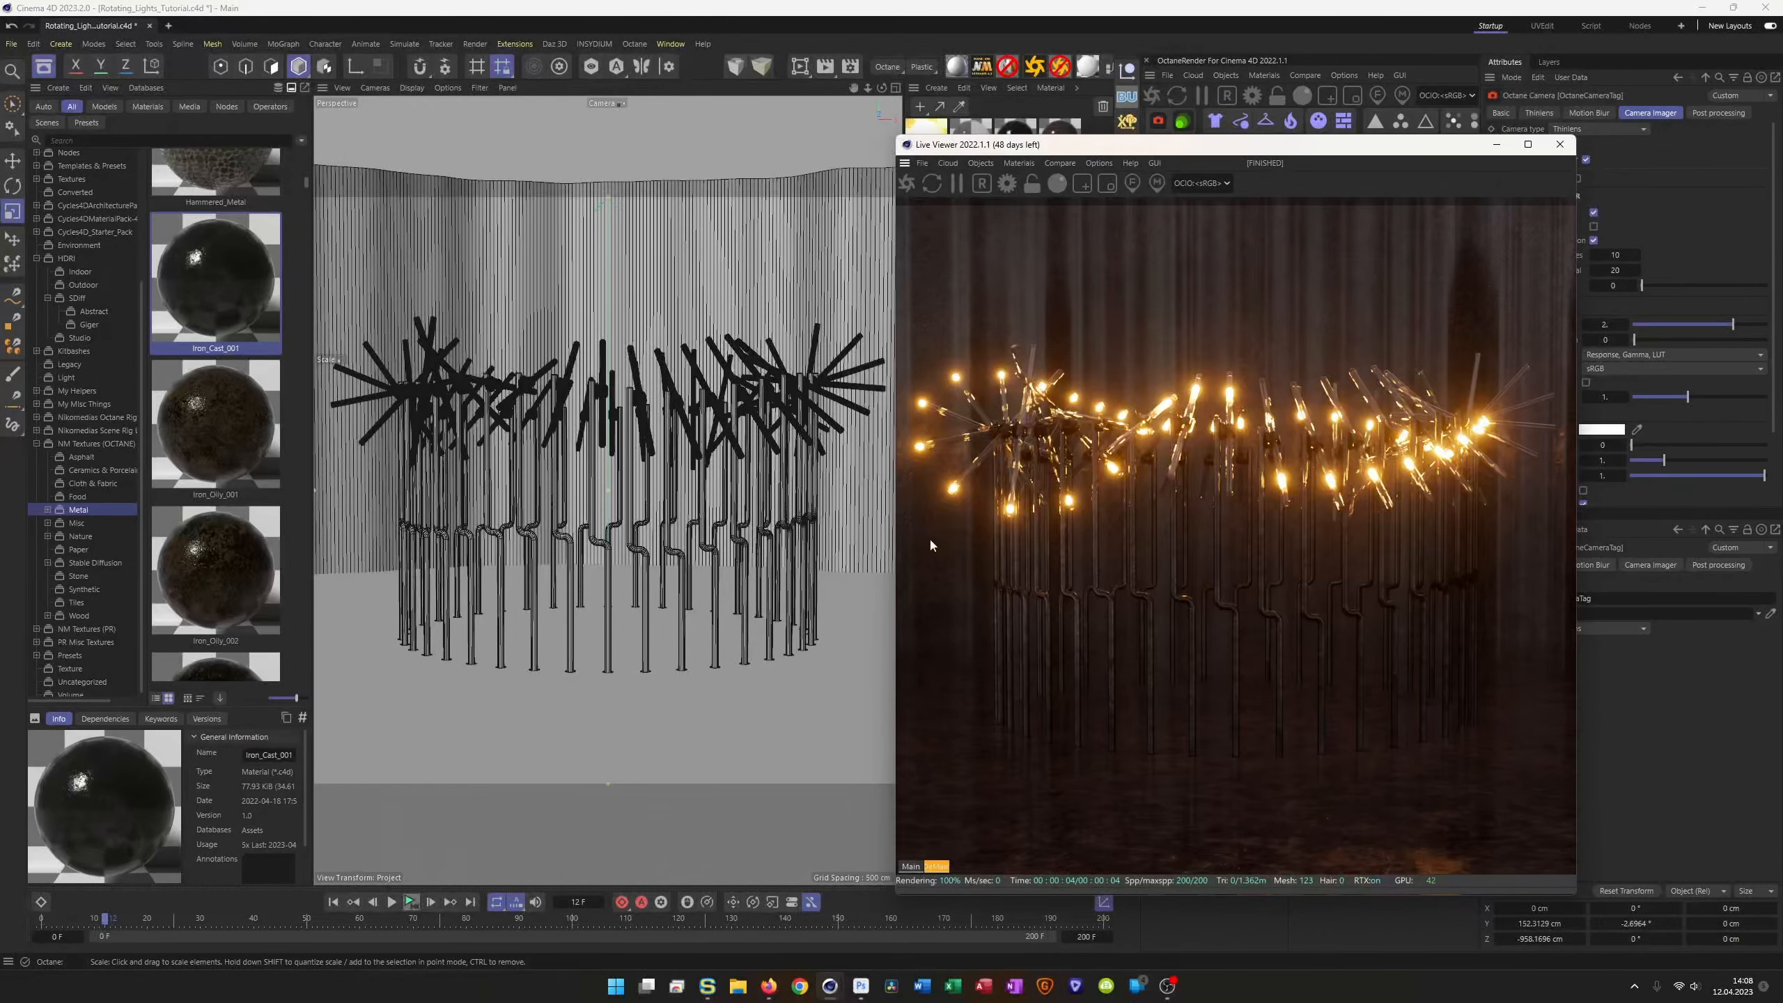
left_click(412, 905)
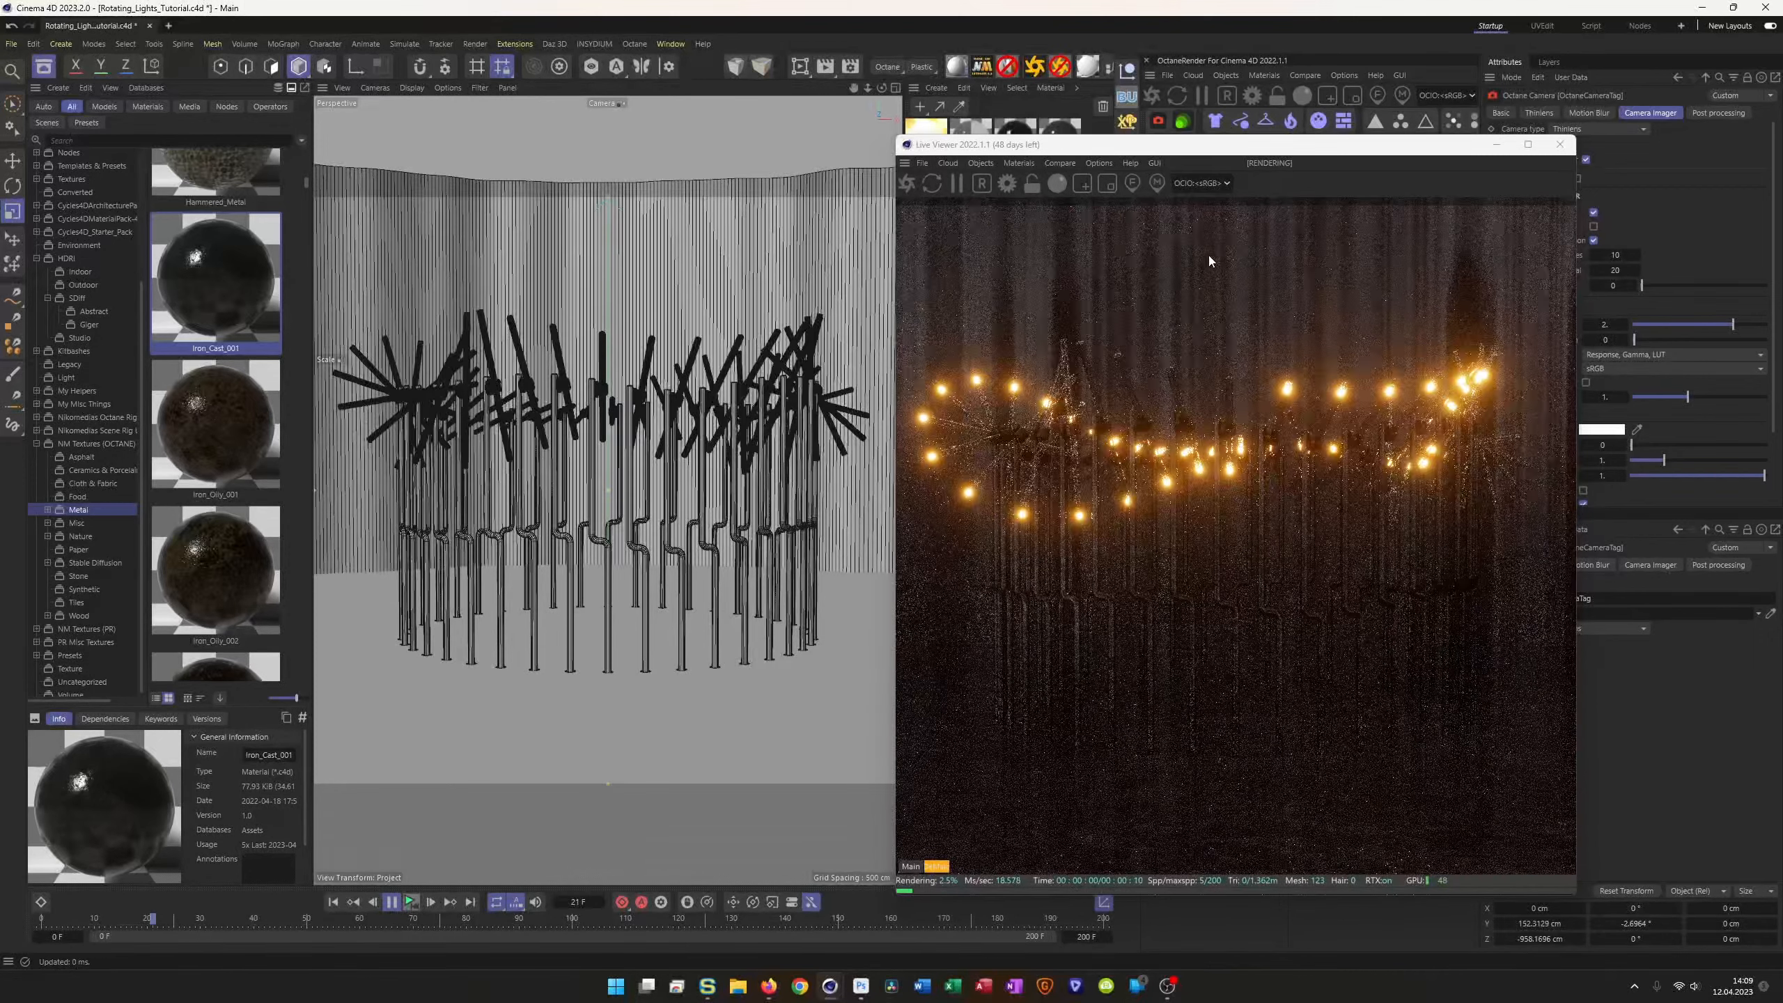
Step: Stop the animation at frame 27 and open the Floor material's node graph beside the Live Viewer render
left_click(393, 904)
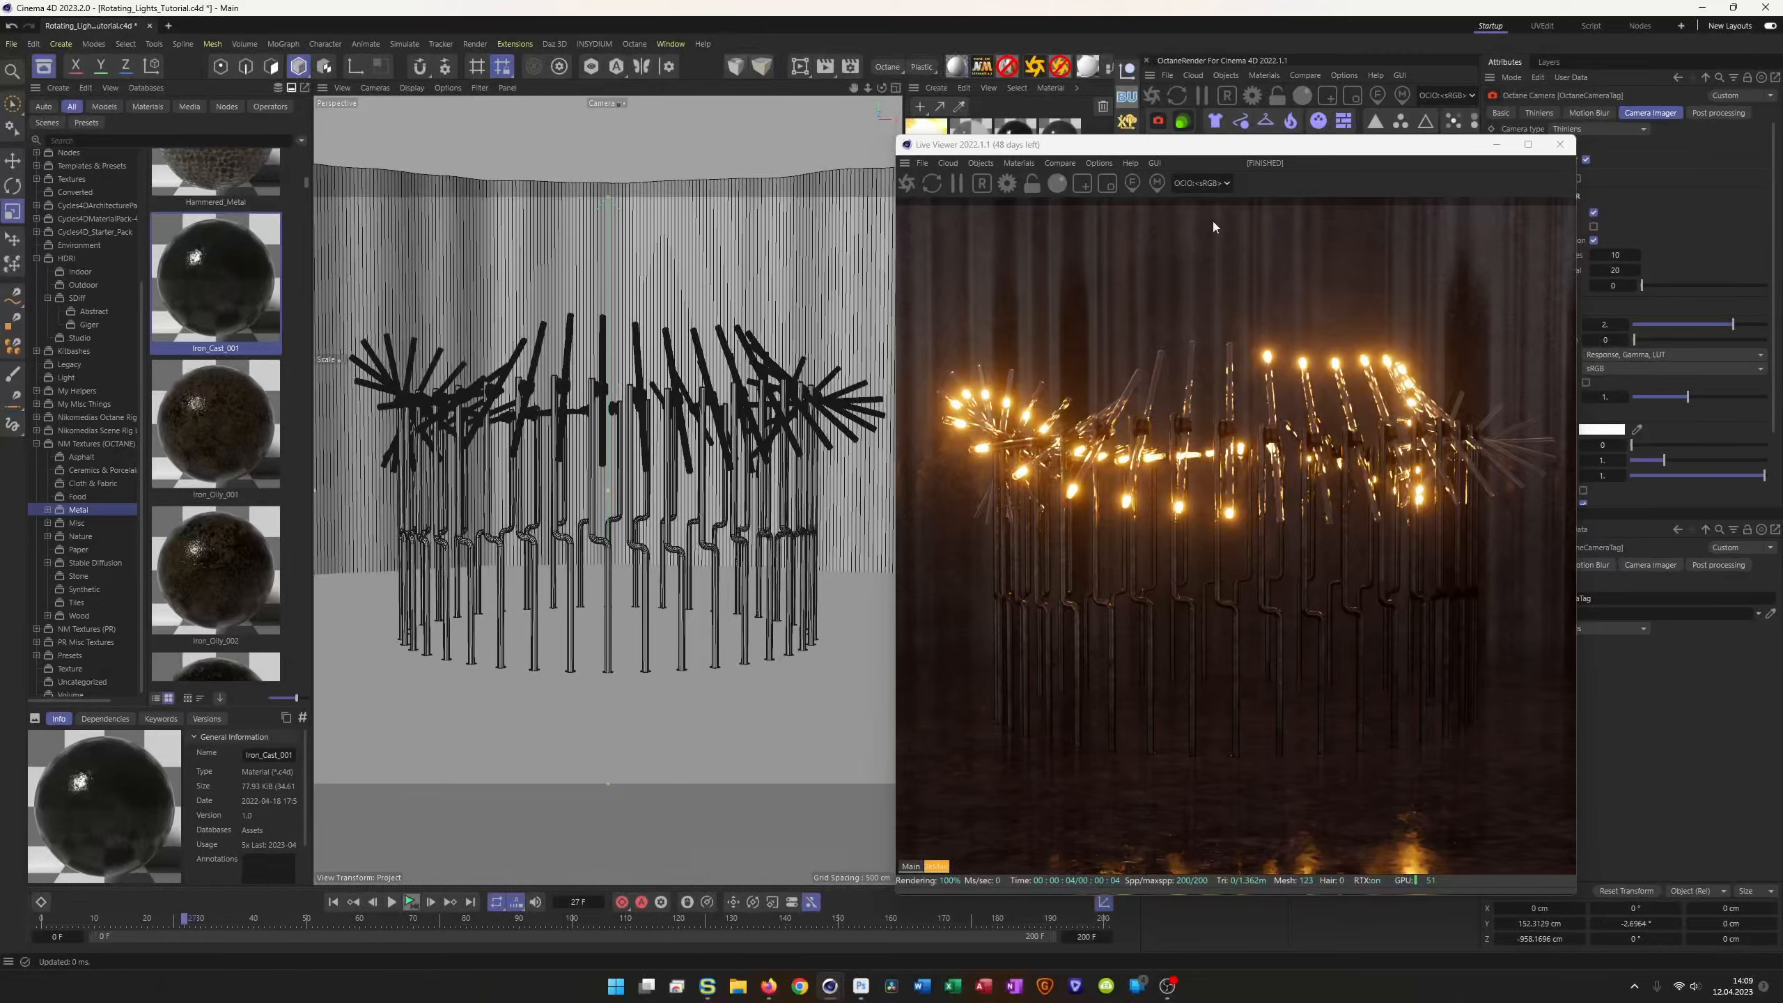
left_click_drag(1247, 153, 1374, 195)
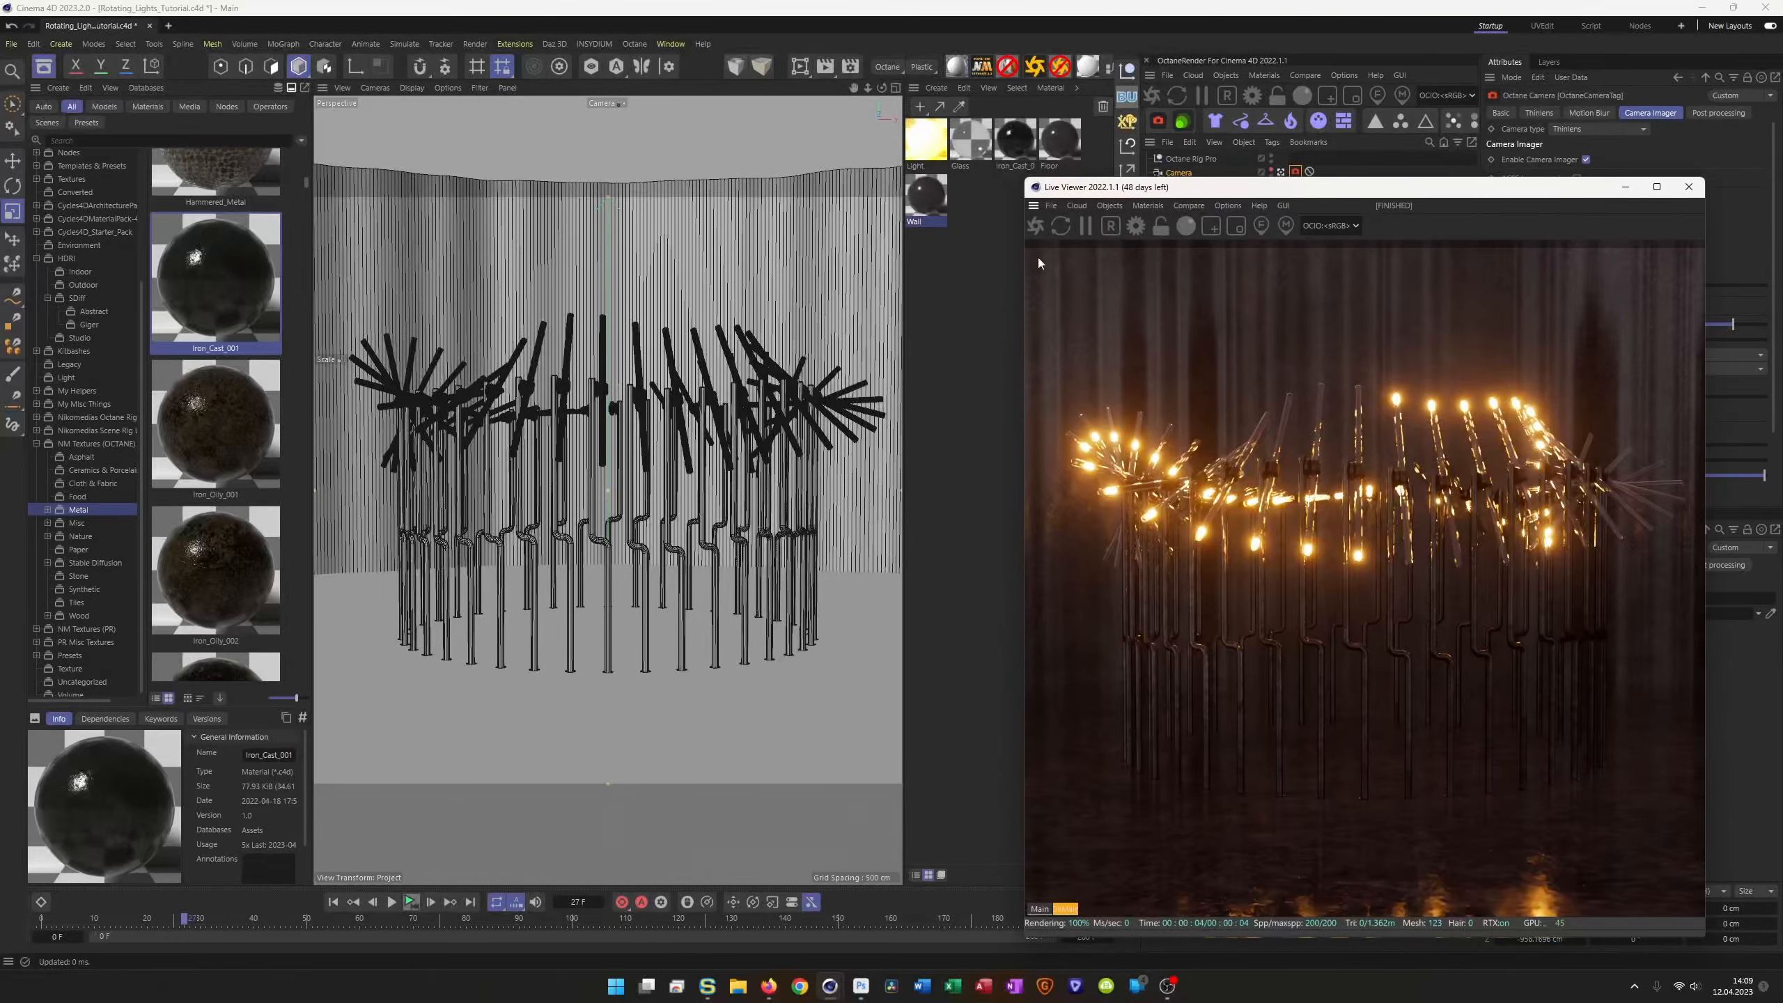
double_click(1038, 163)
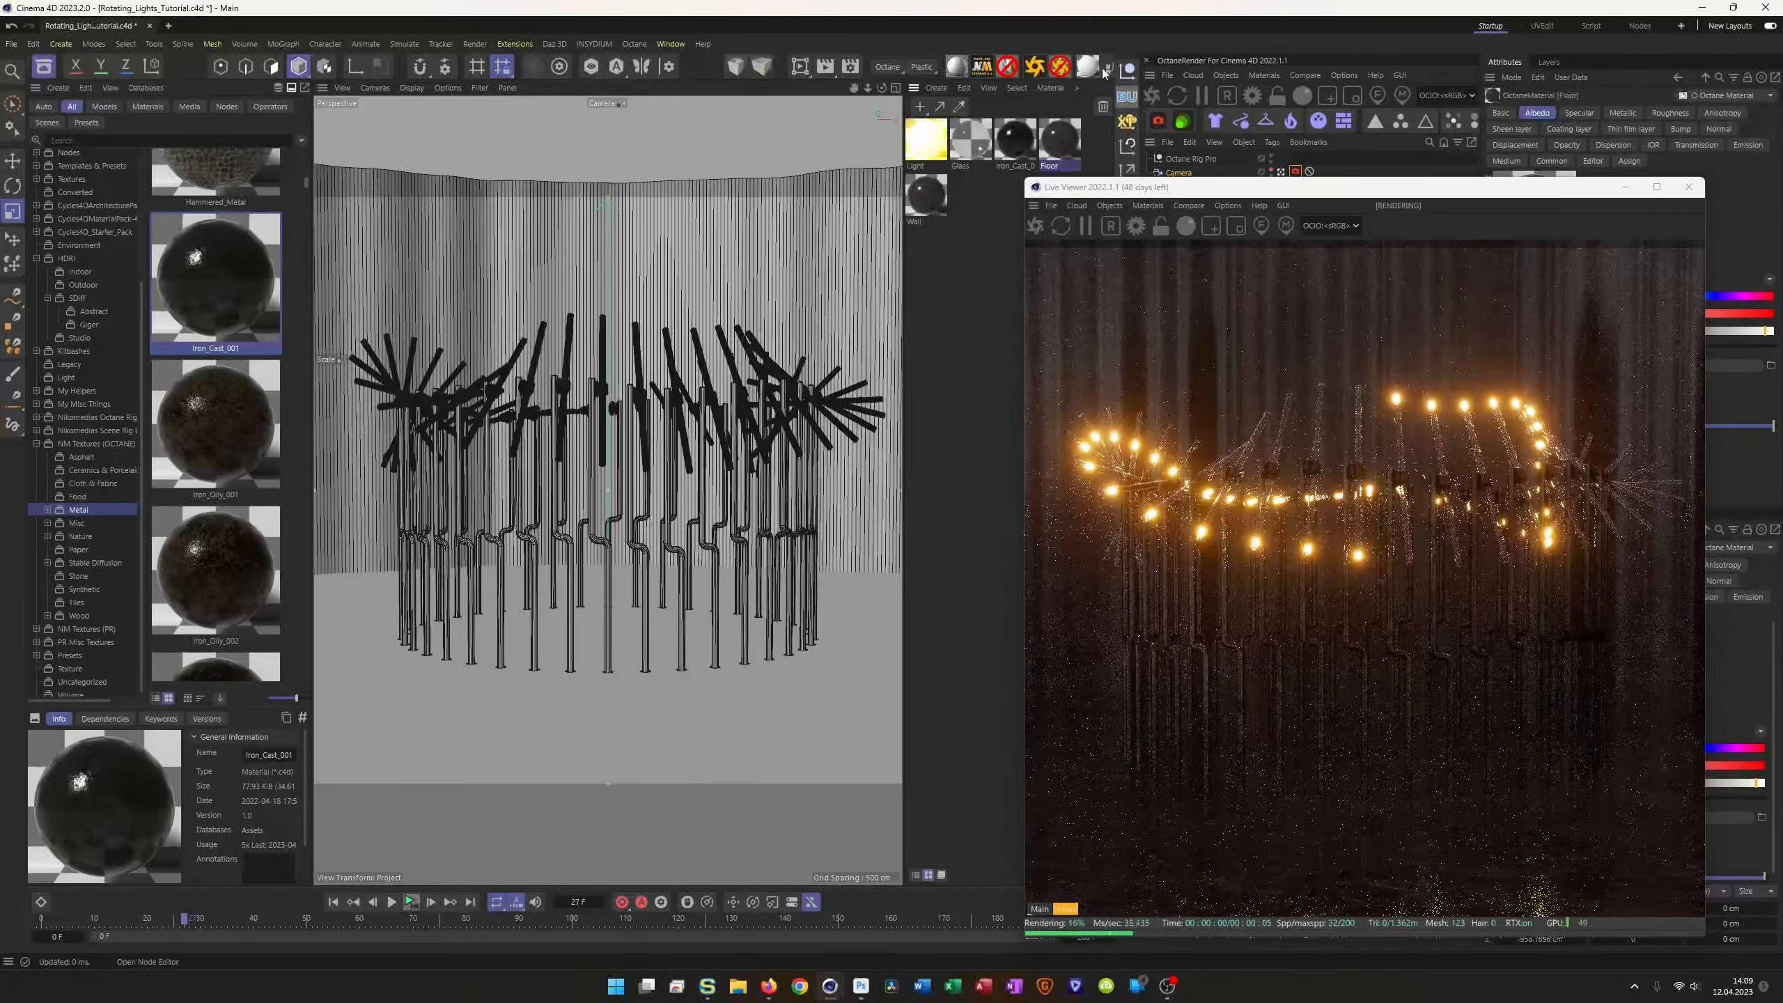
left_click_drag(867, 273, 746, 230)
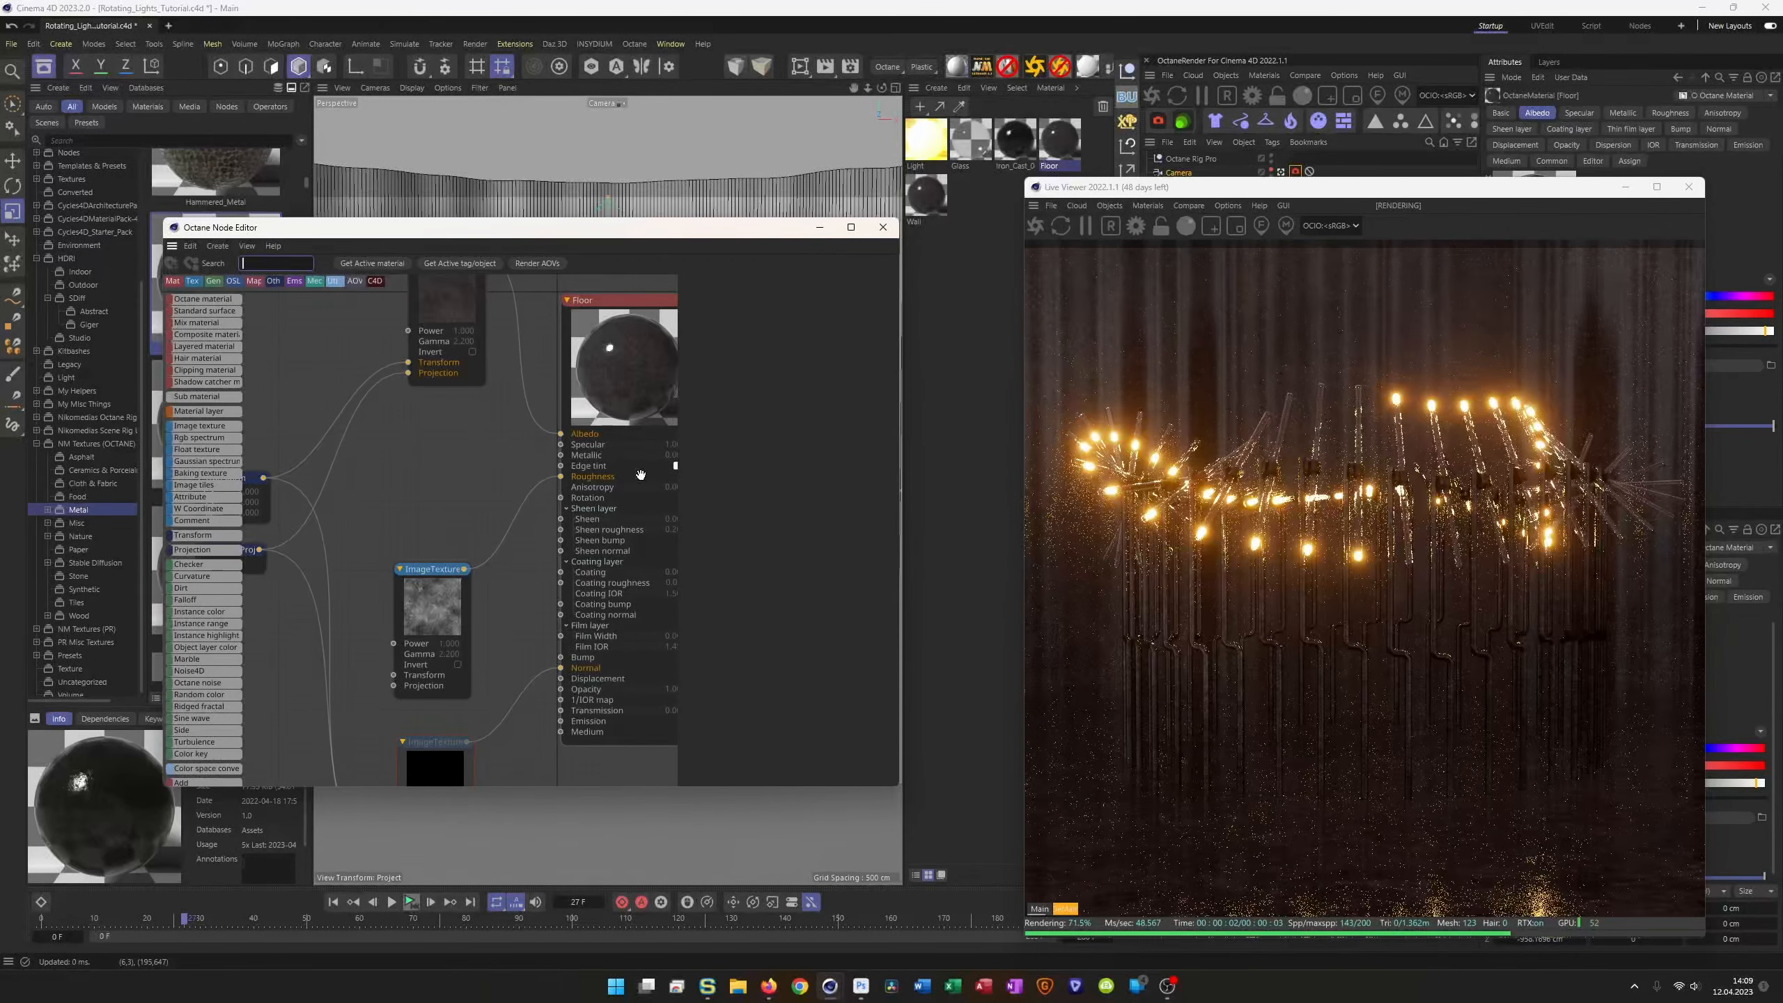
Step: Disconnect the image texture from the Floor material's Roughness input and move its node aside
middle_click_drag(447, 583, 436, 499)
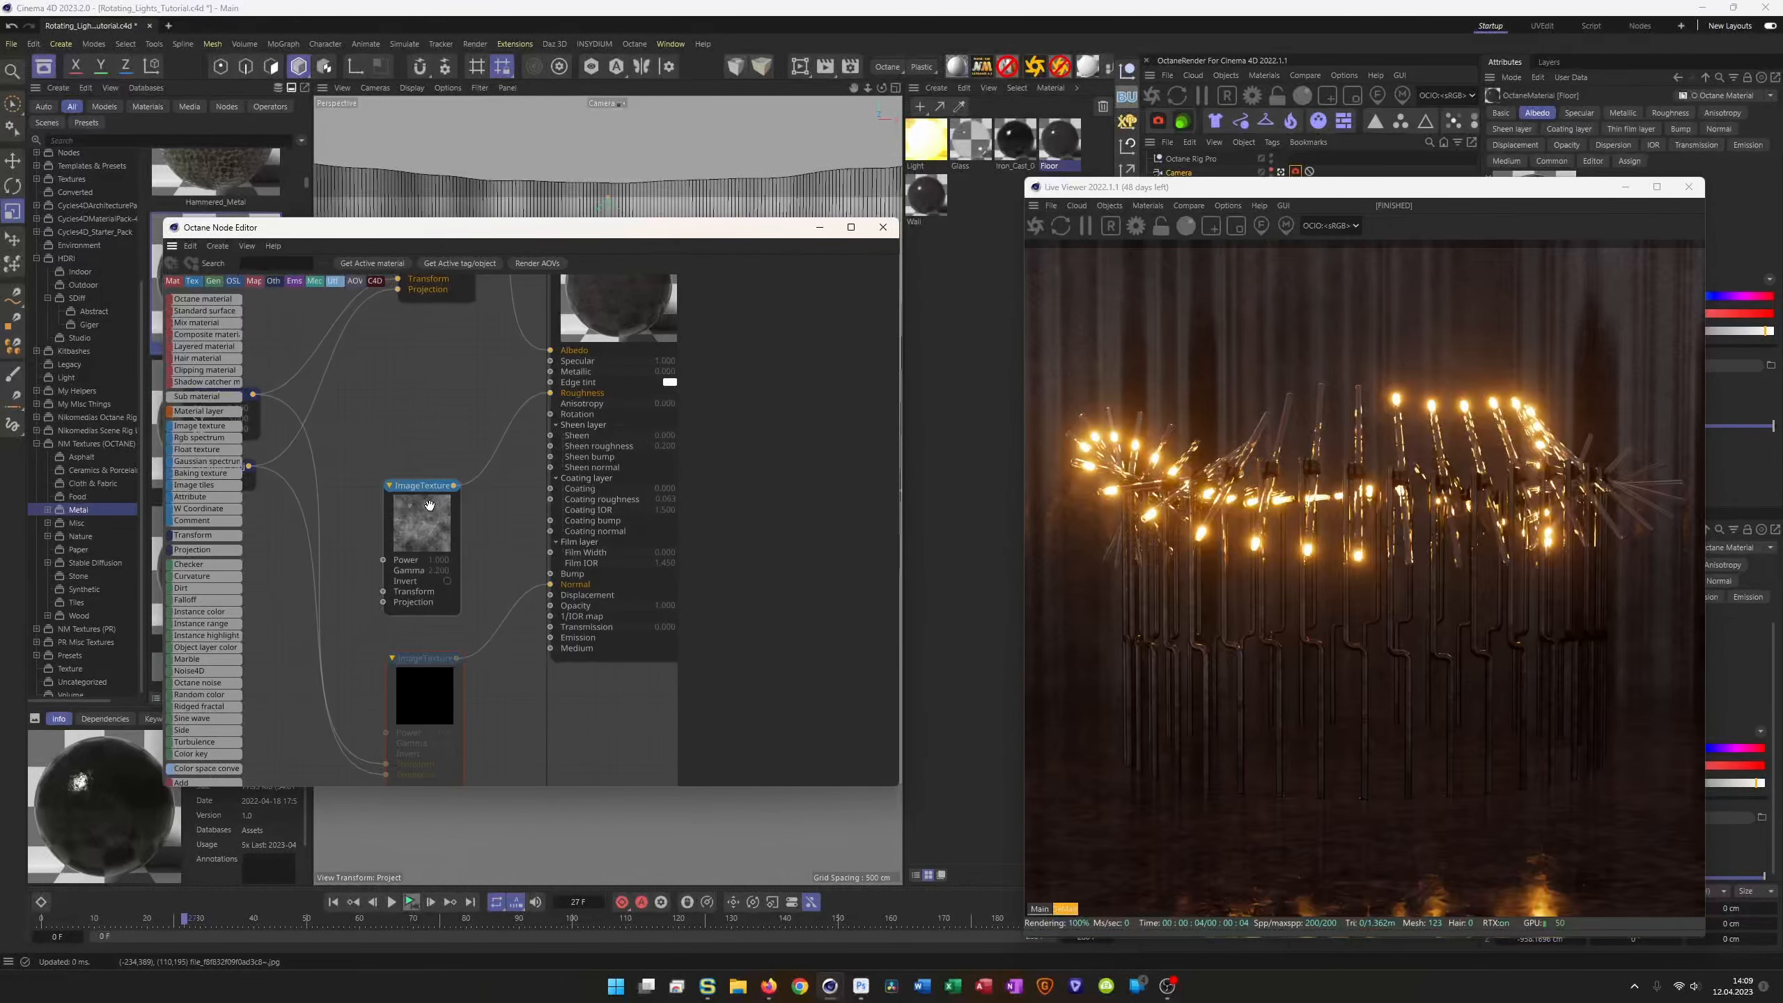
left_click_drag(422, 487, 392, 335)
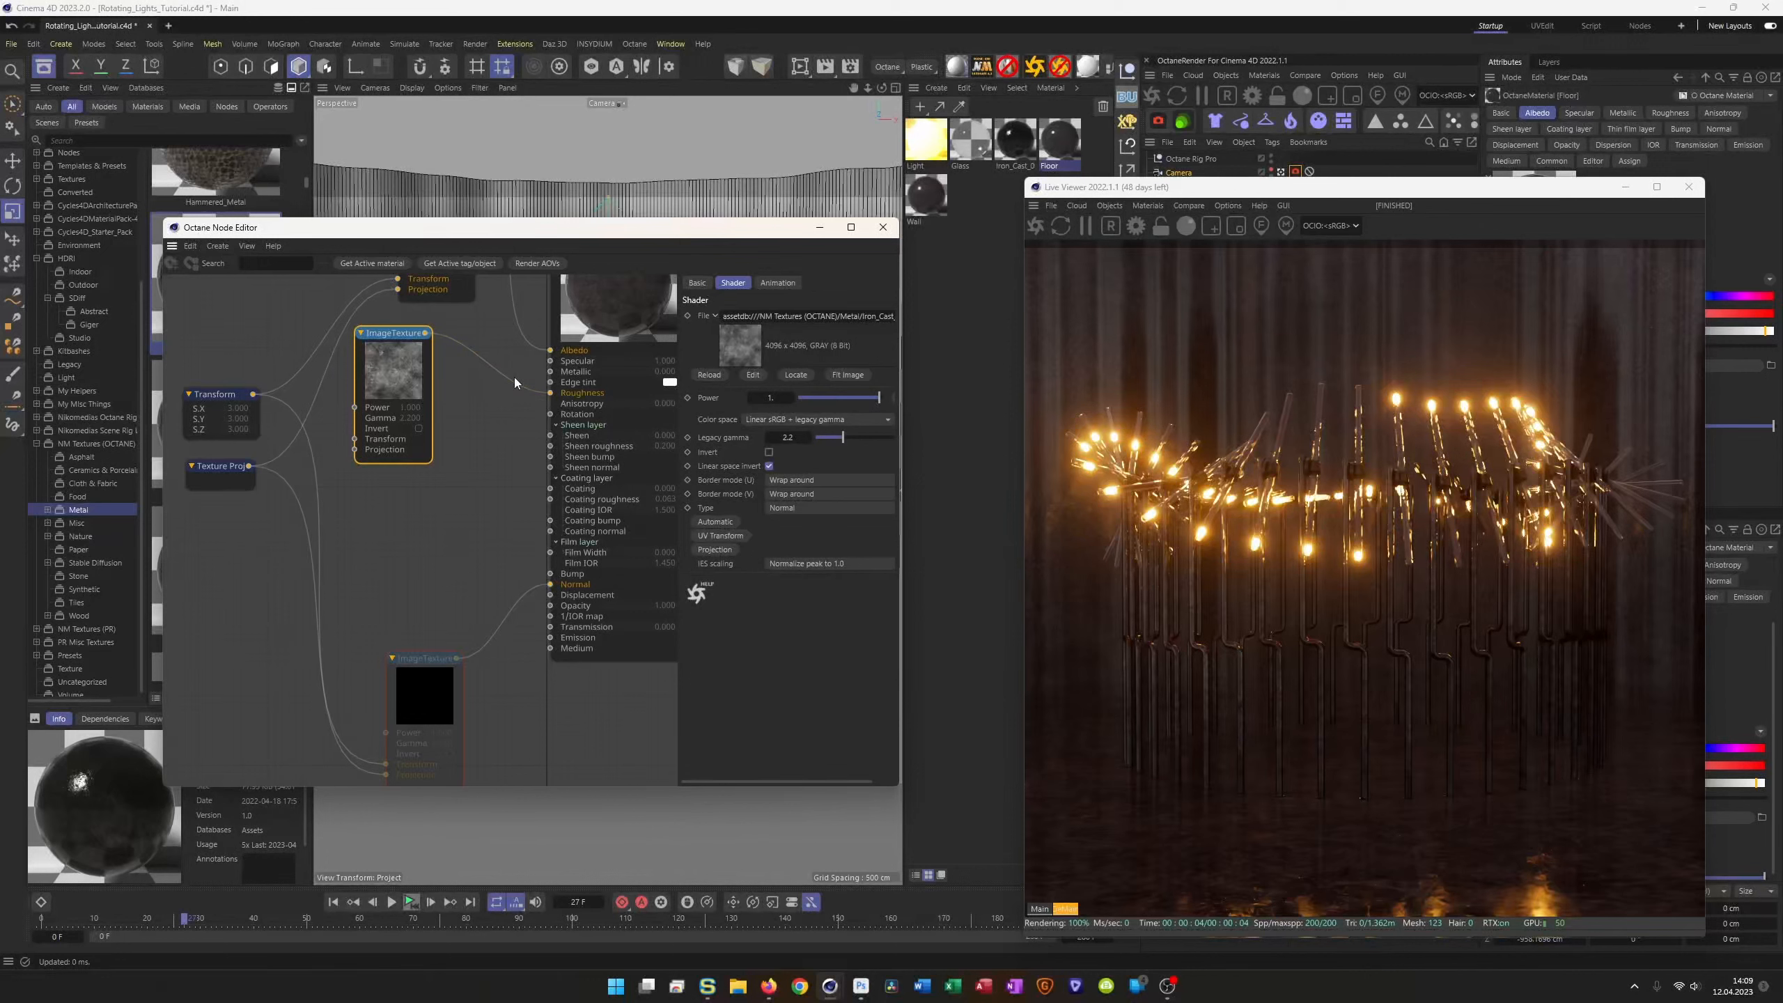
left_click(520, 386, "alt")
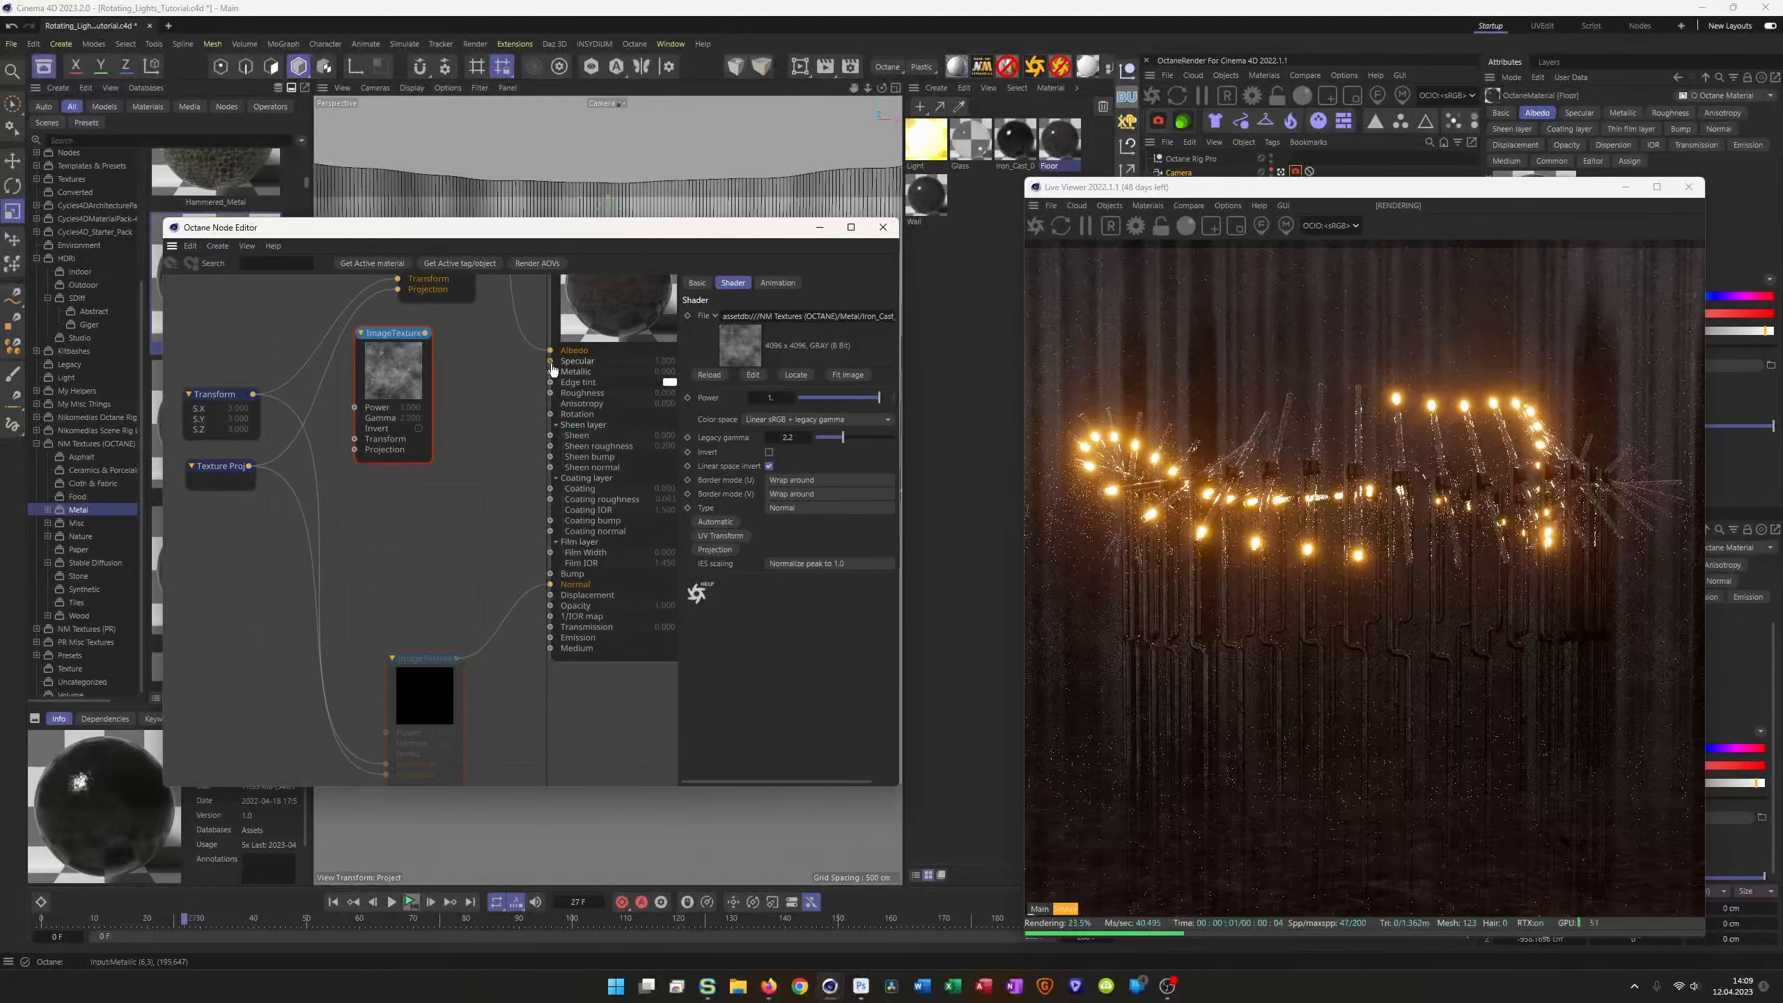
Step: Feed the Floor material's Roughness with a Float texture set to about 0.22 and save the project
left_click_drag(551, 393, 493, 411)
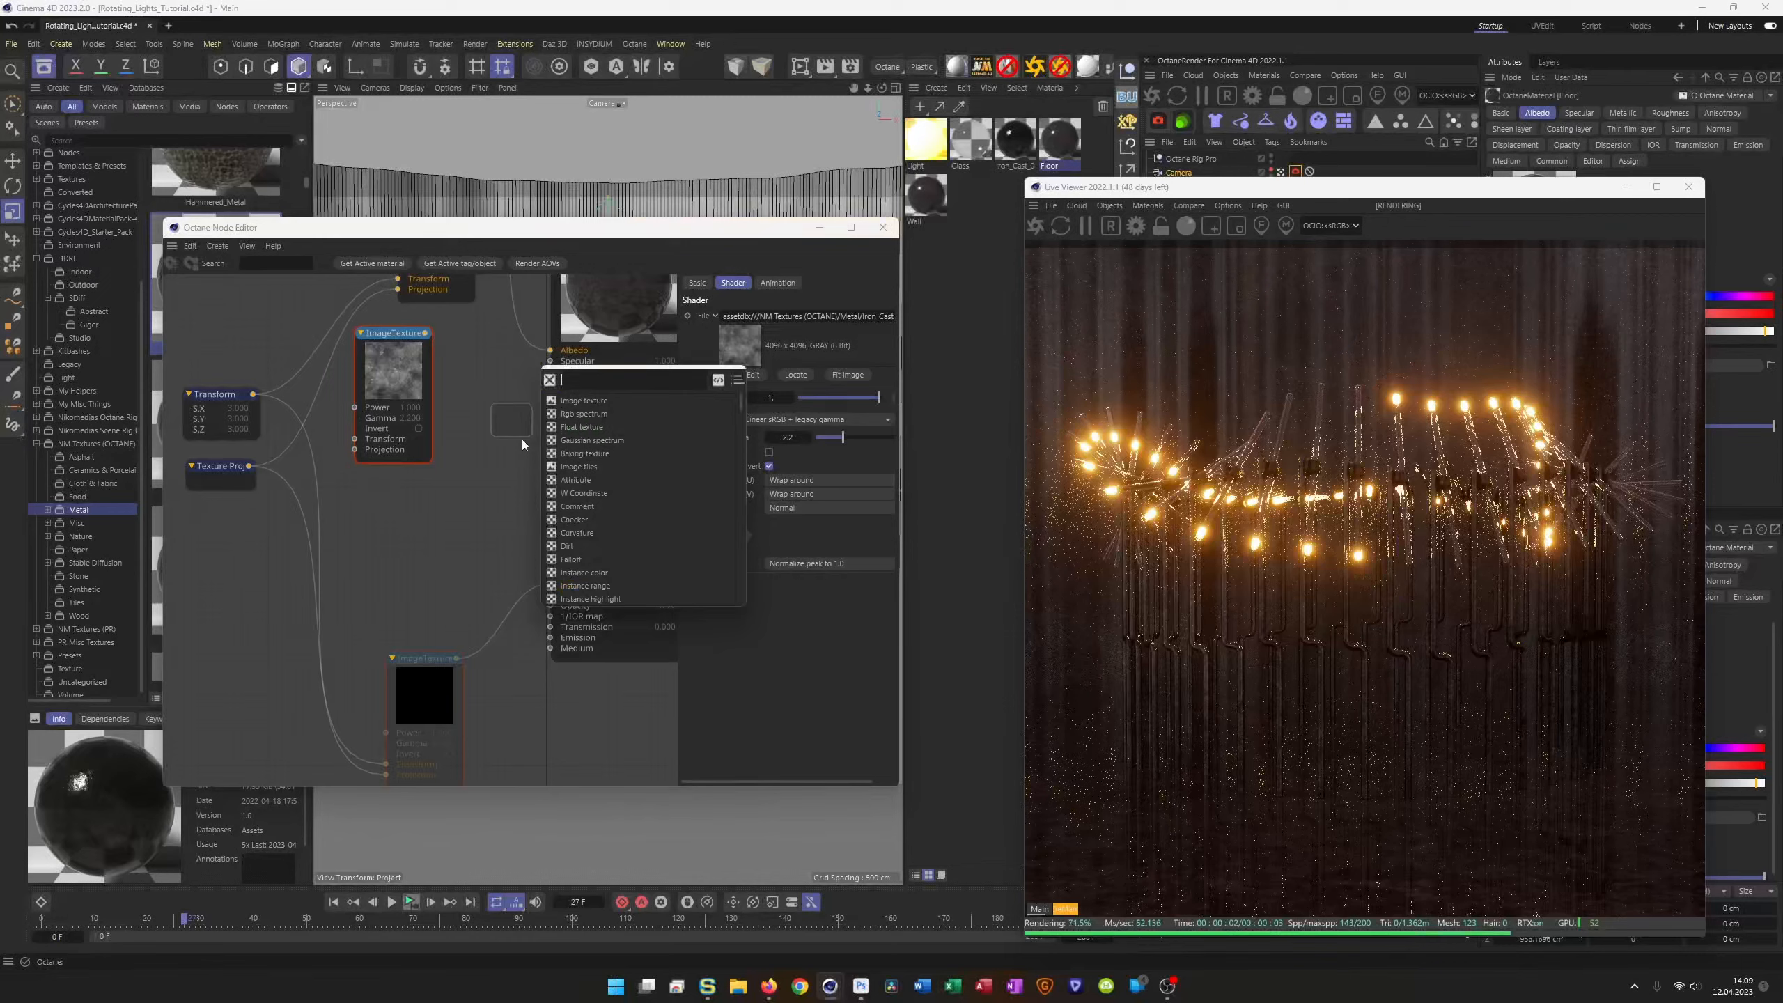
left_click(568, 425)
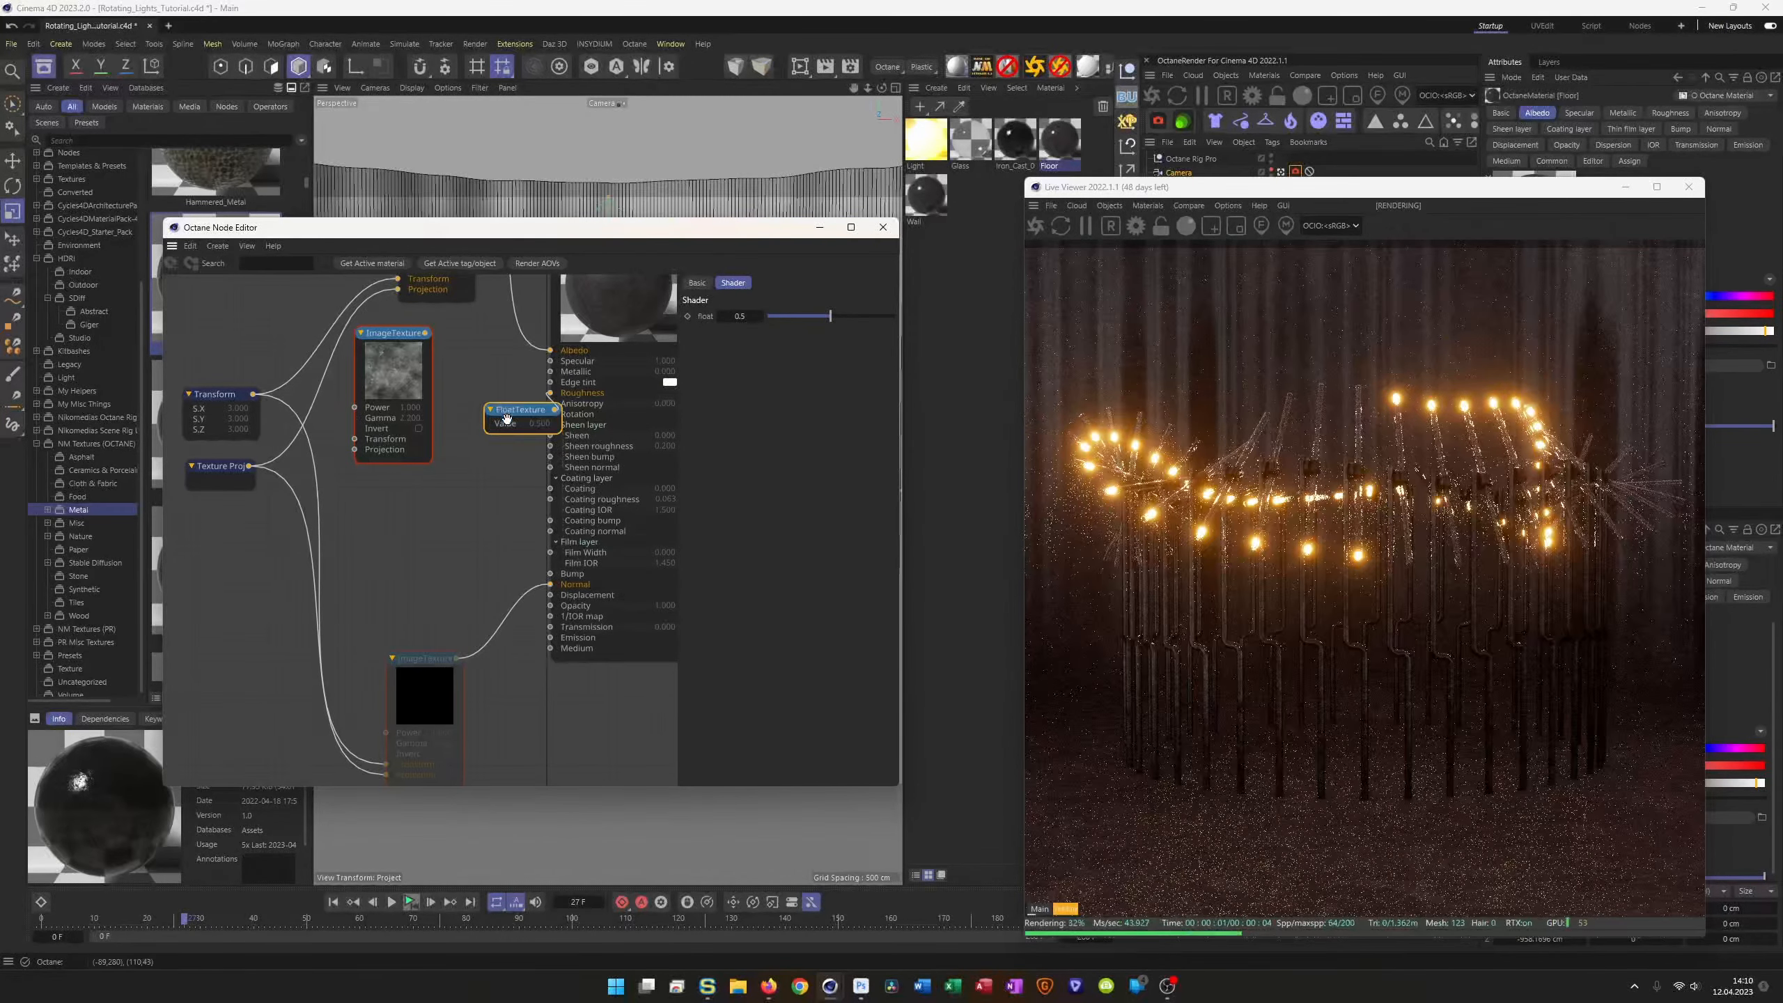
left_click_drag(506, 417, 446, 458)
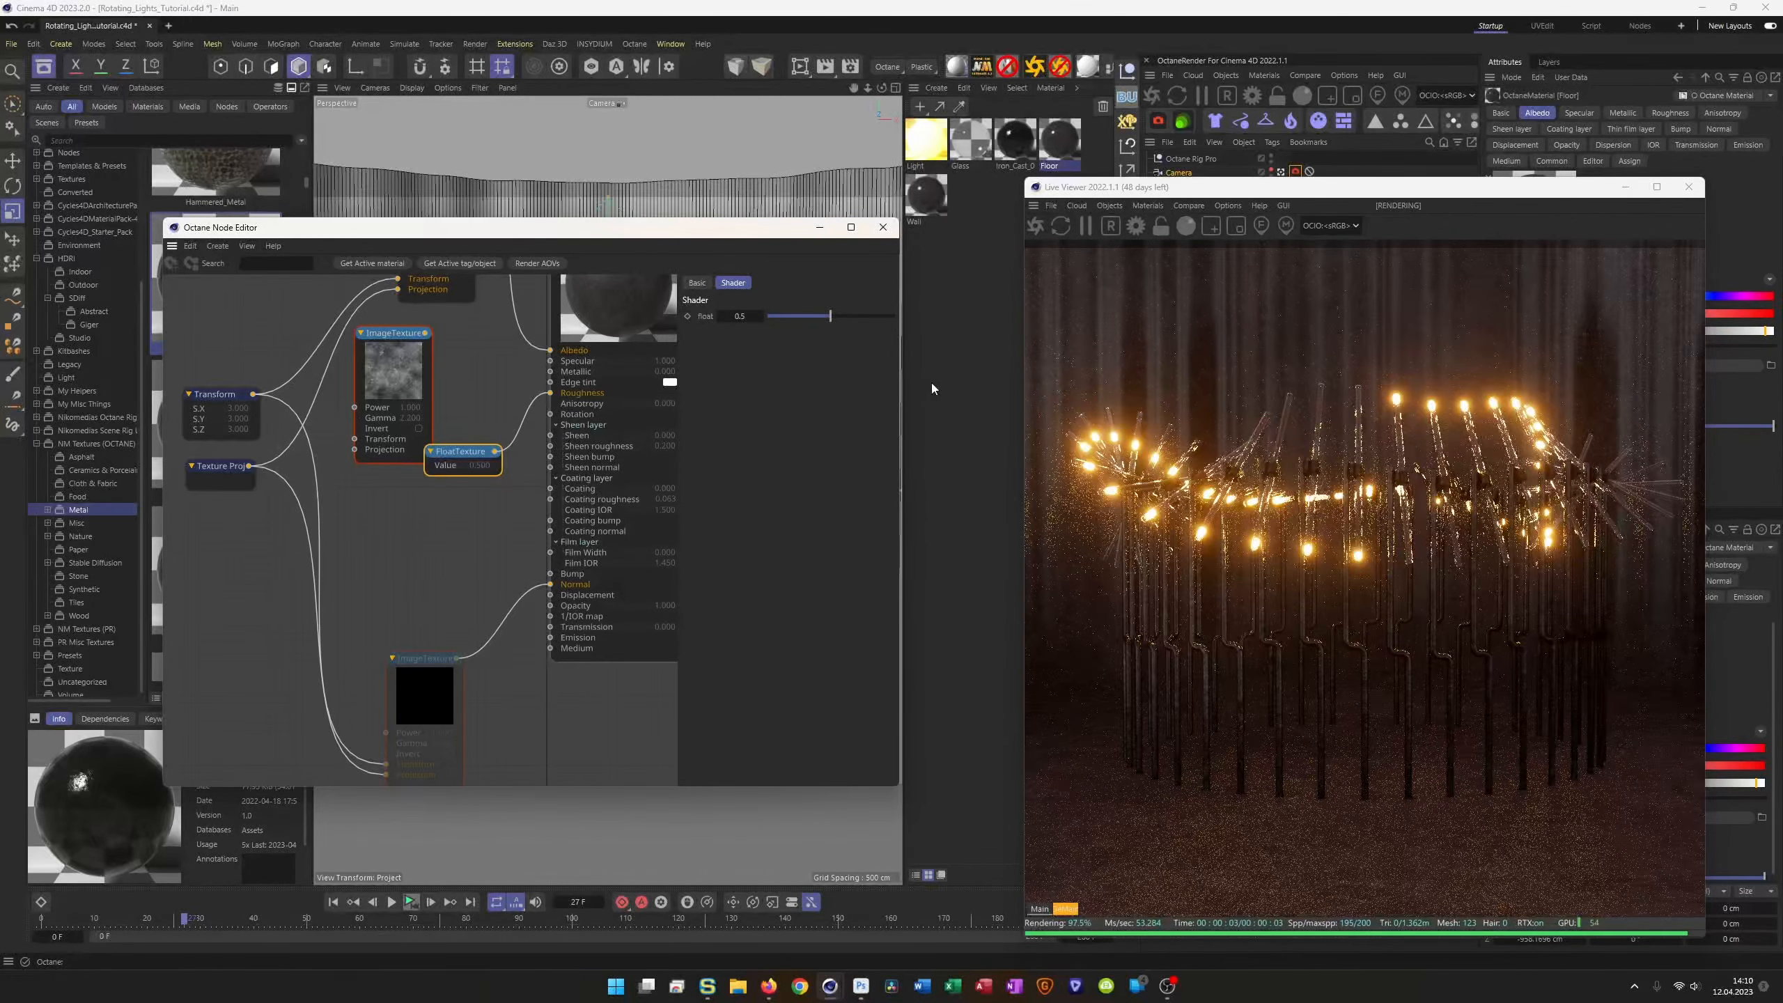
left_click_drag(814, 317, 797, 318)
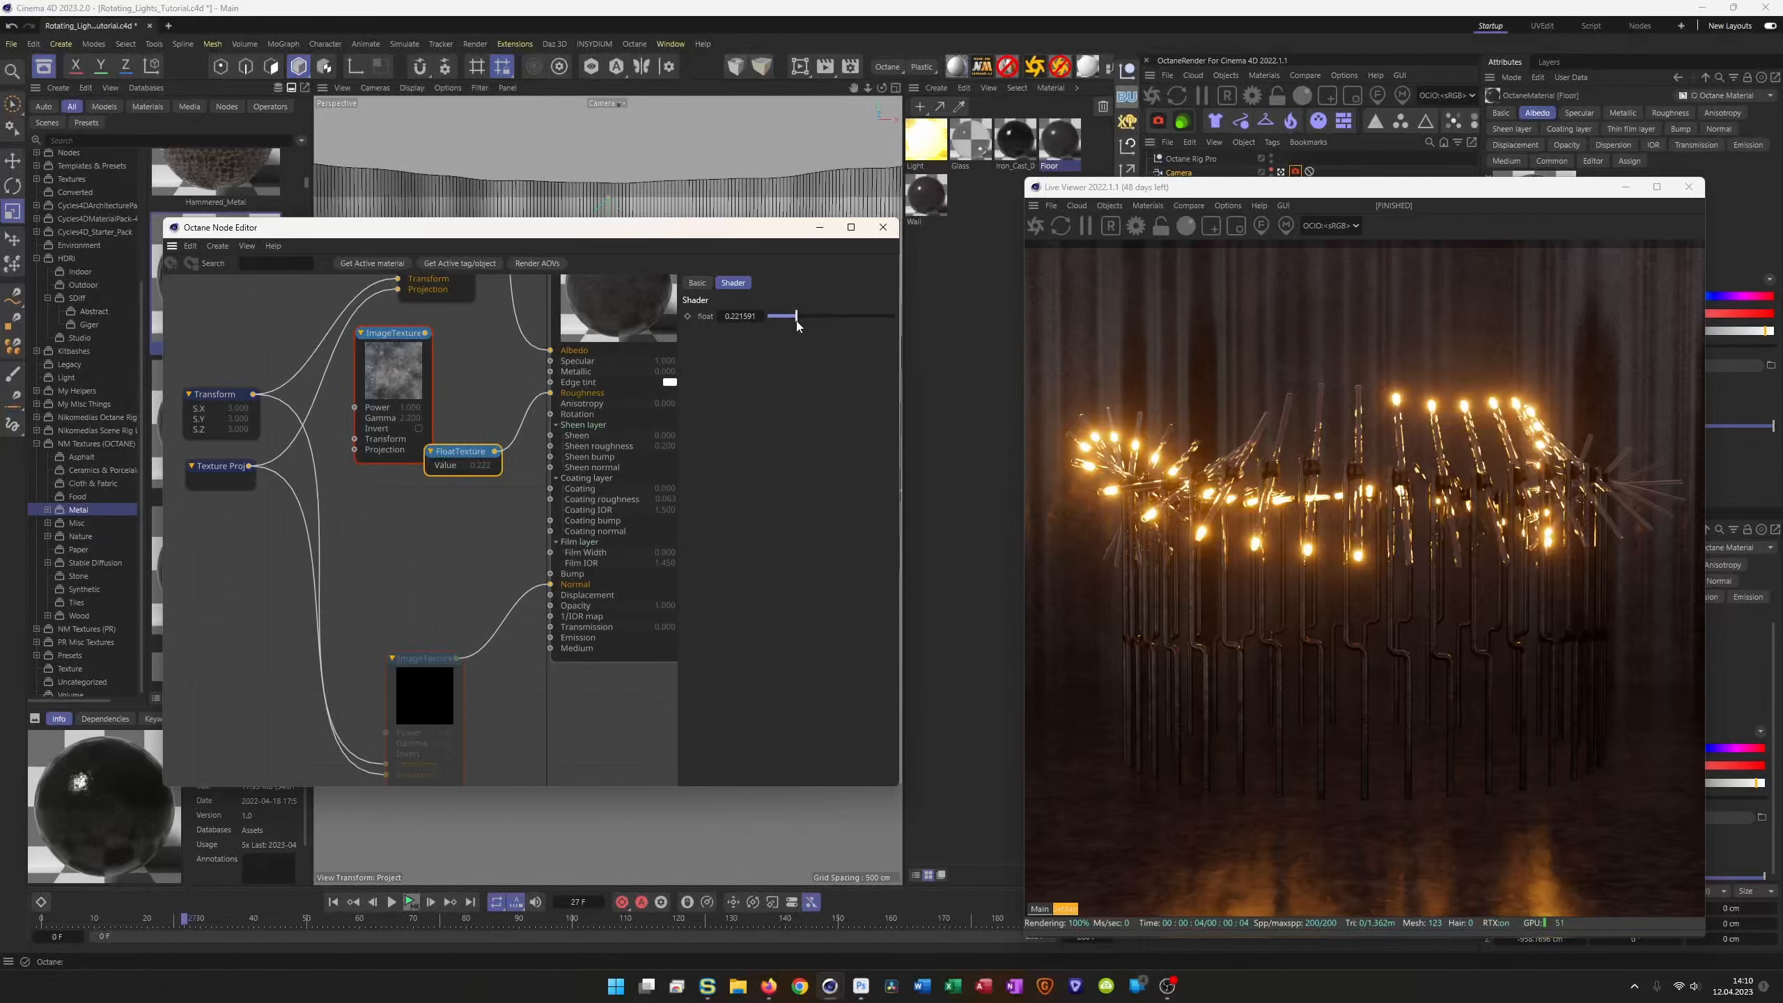
key("ctrl+s")
Step: Compare the render with the Rotation Lights reference video in the browser, then close the Node Editor and Live Viewer
left_click_drag(518, 235, 618, 260)
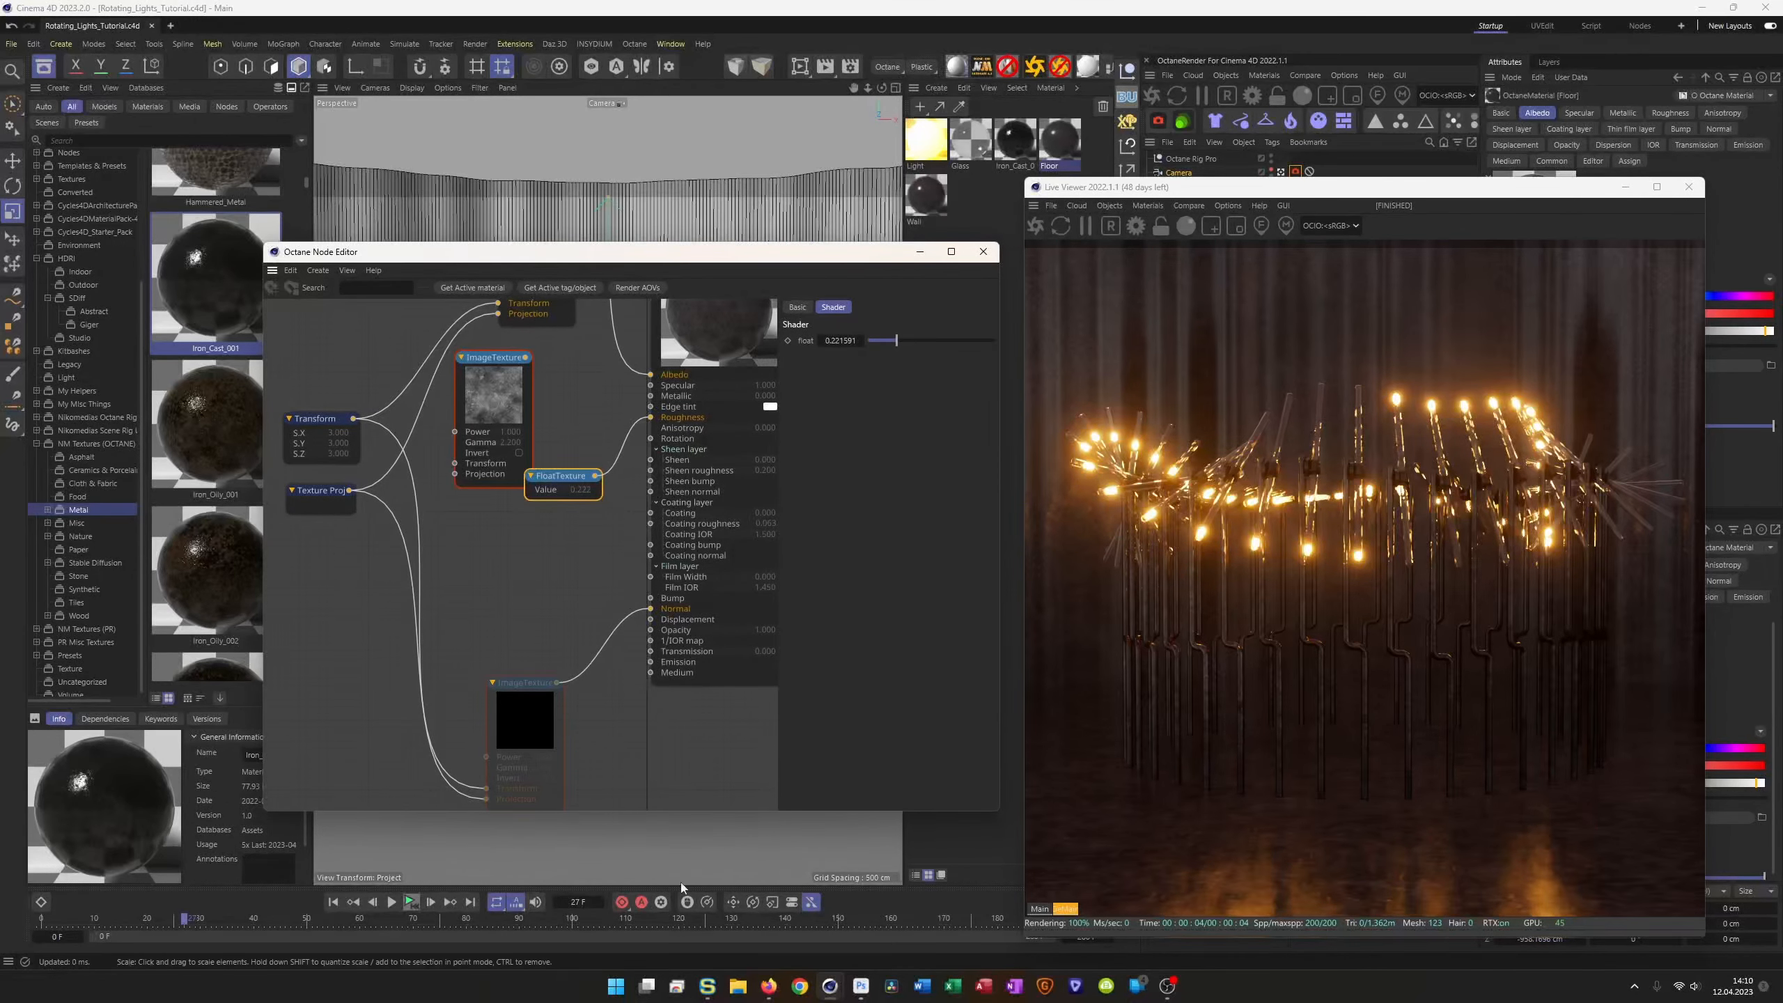
left_click(778, 996)
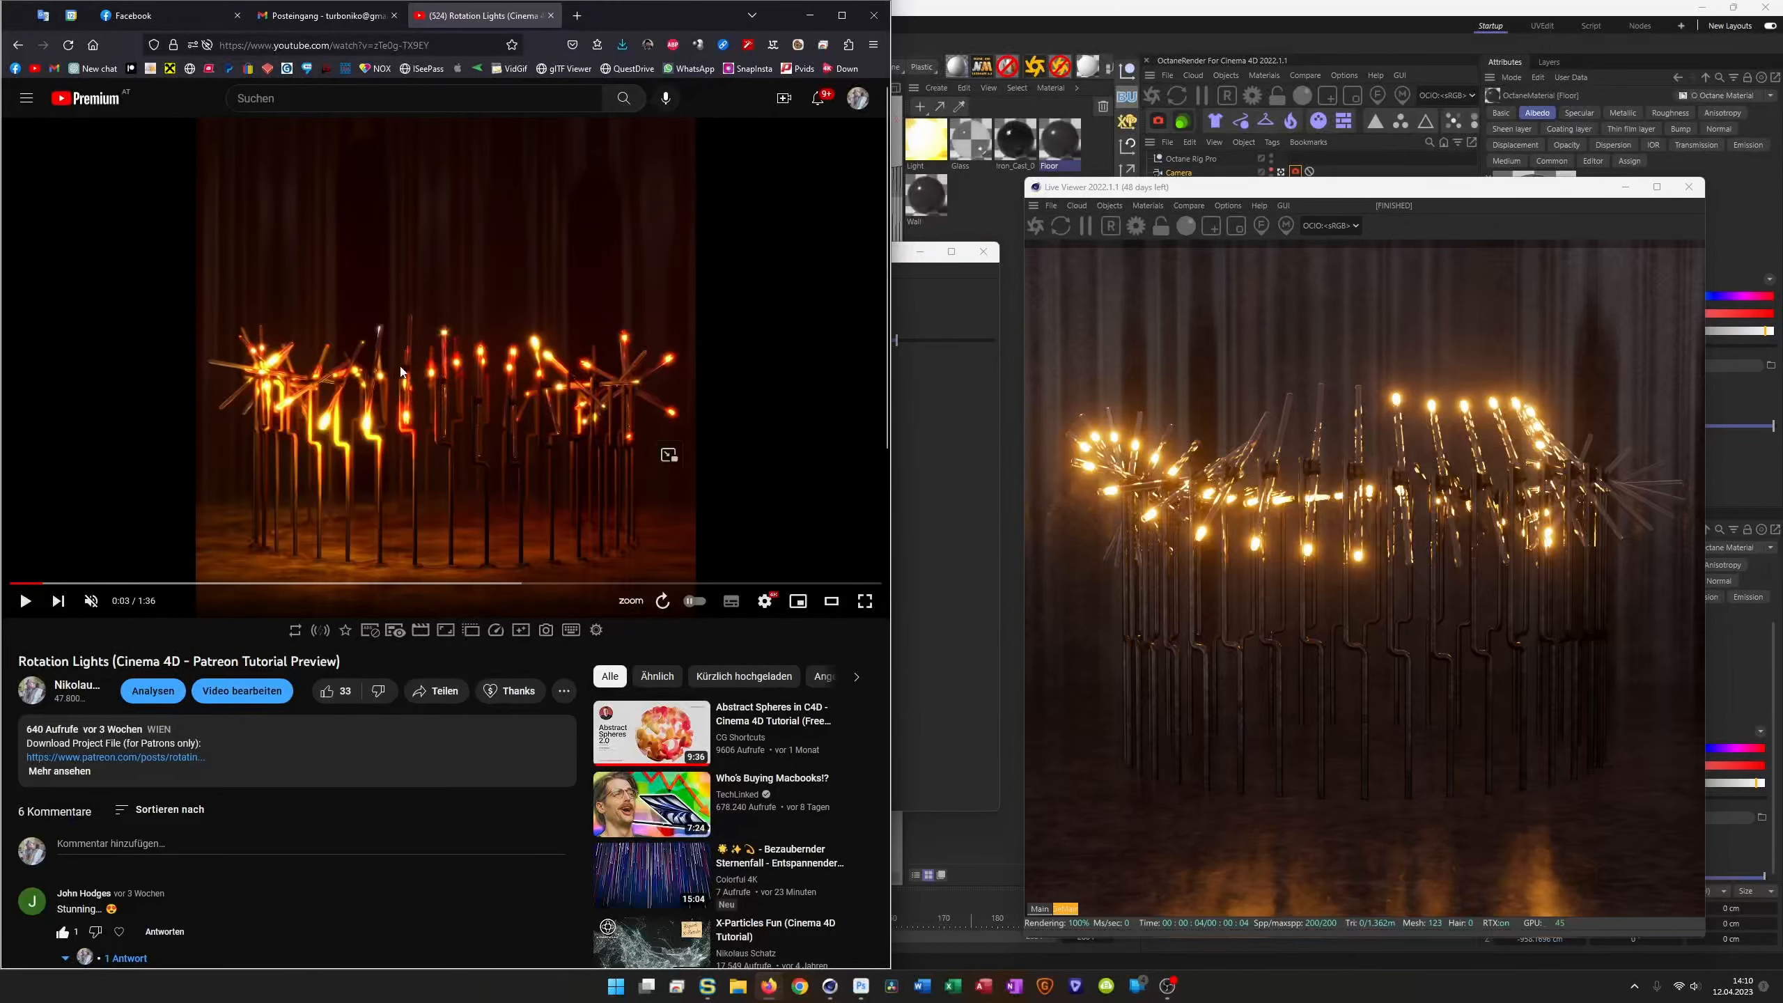
left_click(1210, 198)
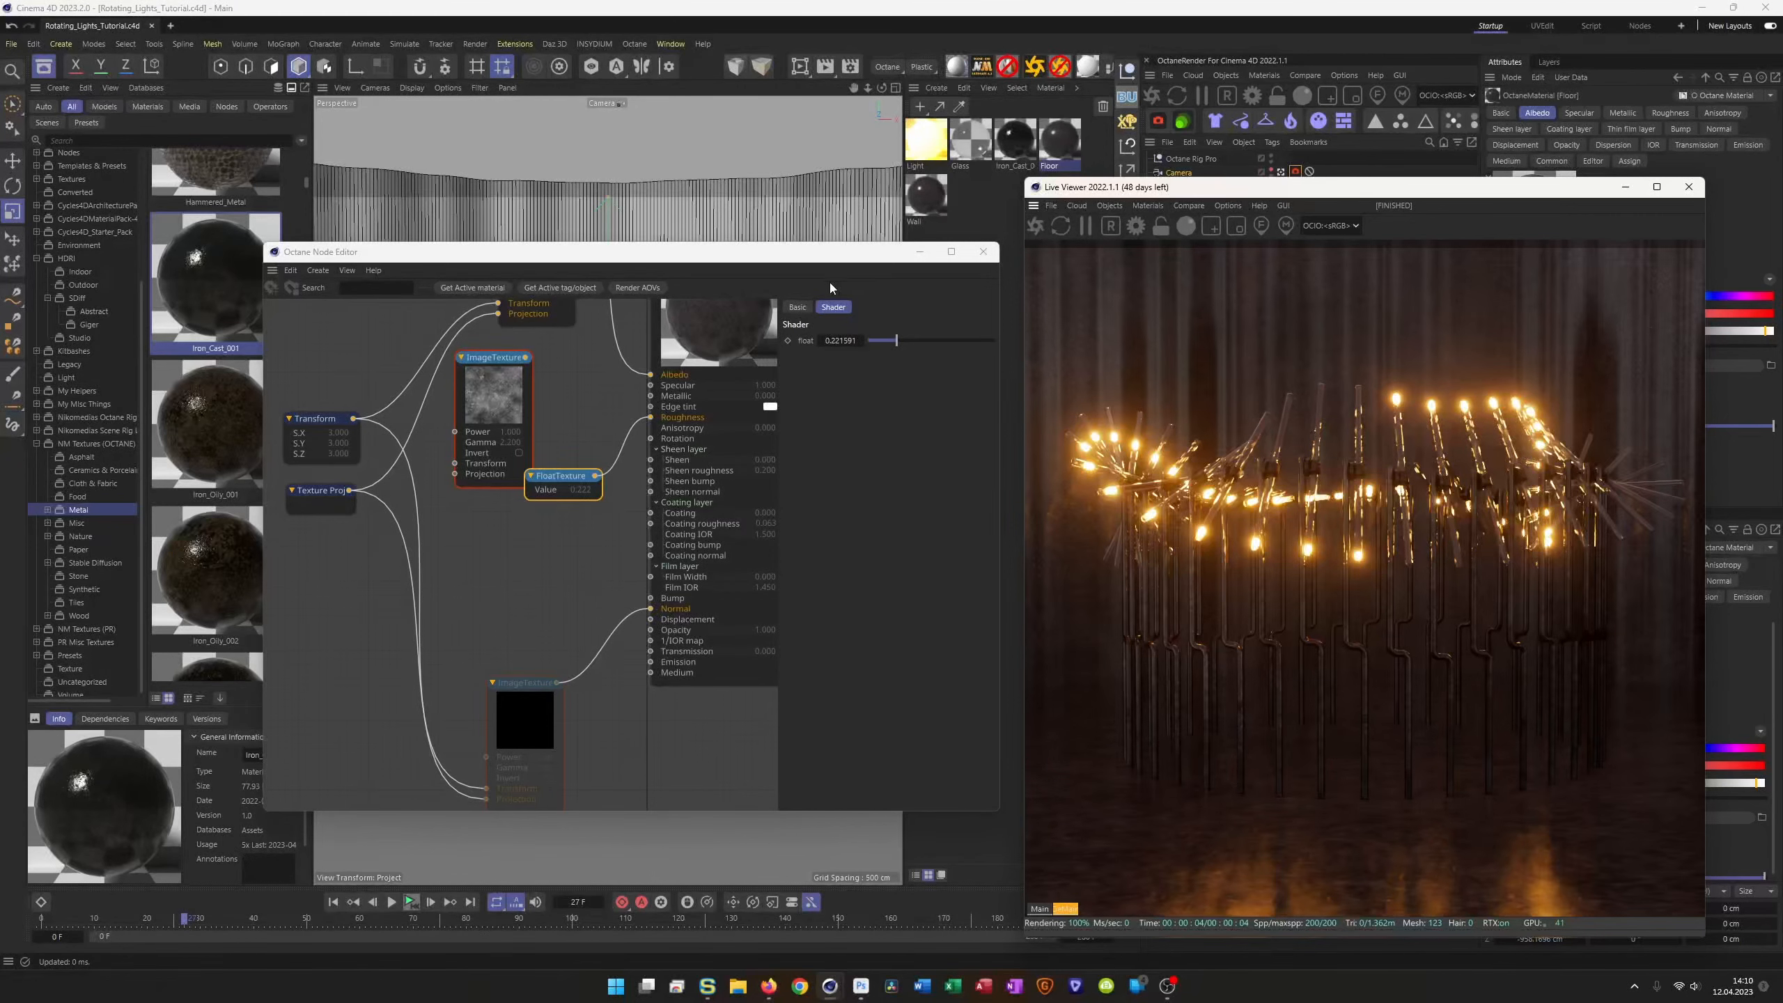
left_click(983, 252)
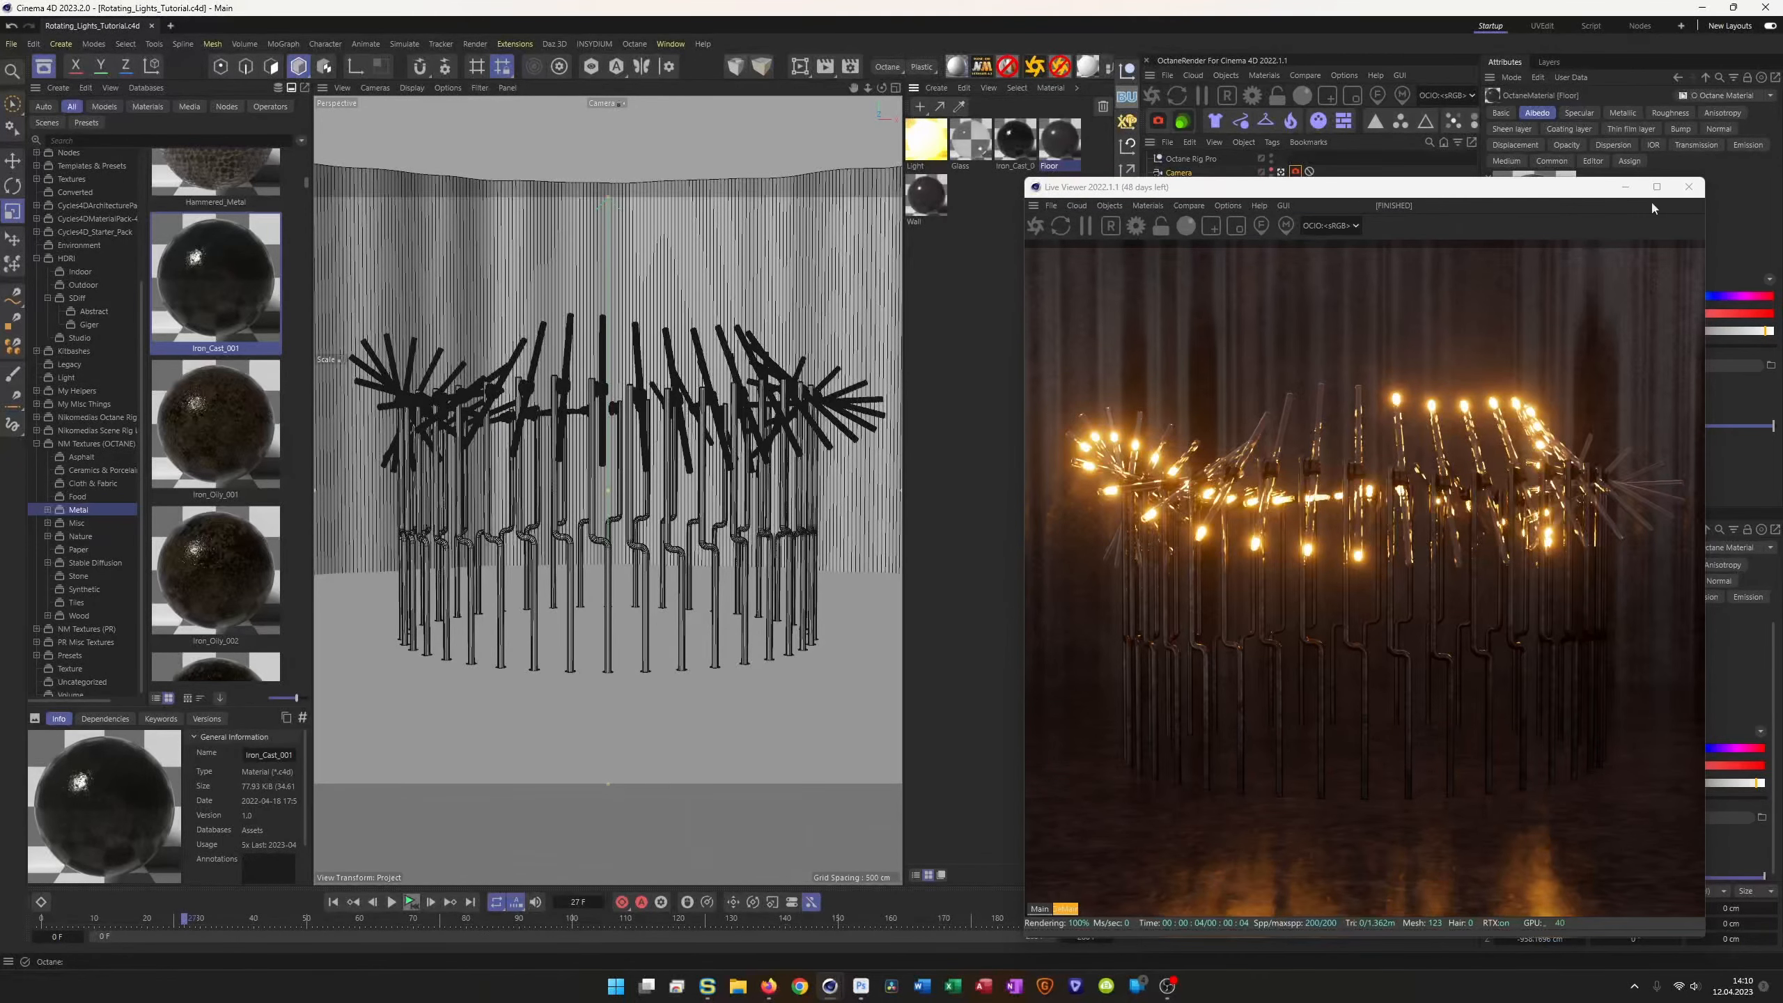
left_click(1688, 187)
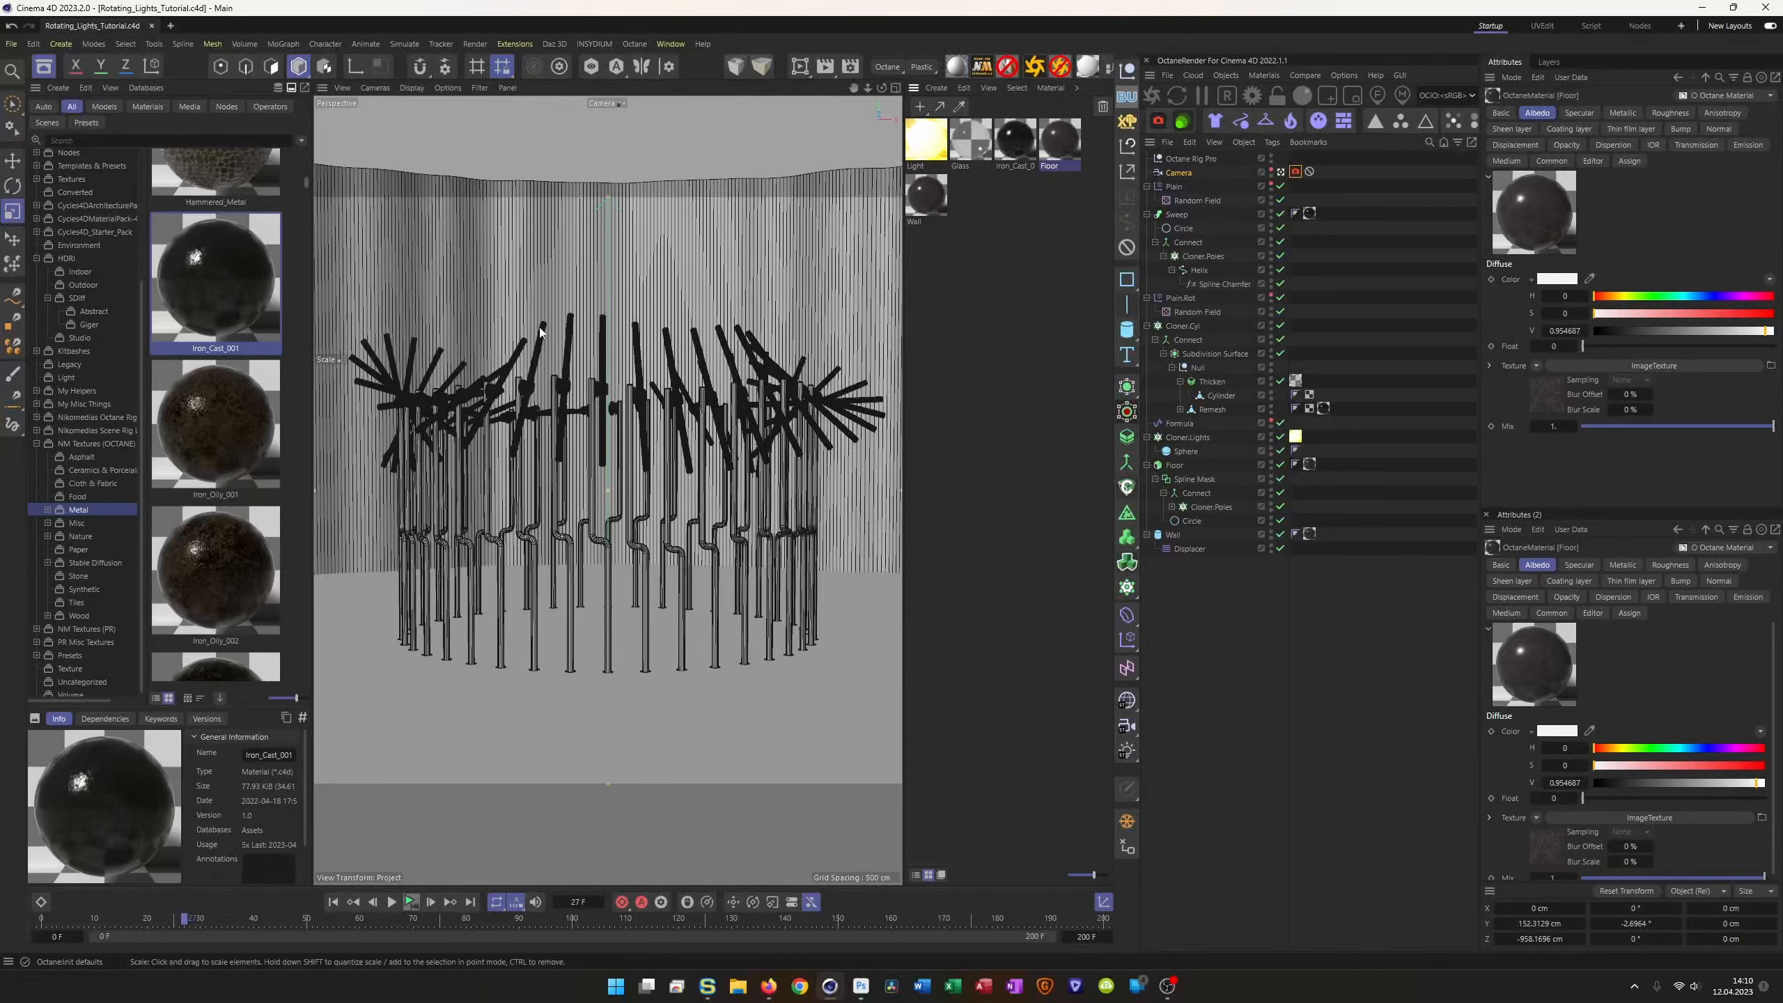
Step: Look up the Spline Chamfer model among the Asset Browser's favorites
scroll(142, 239, "up", 5)
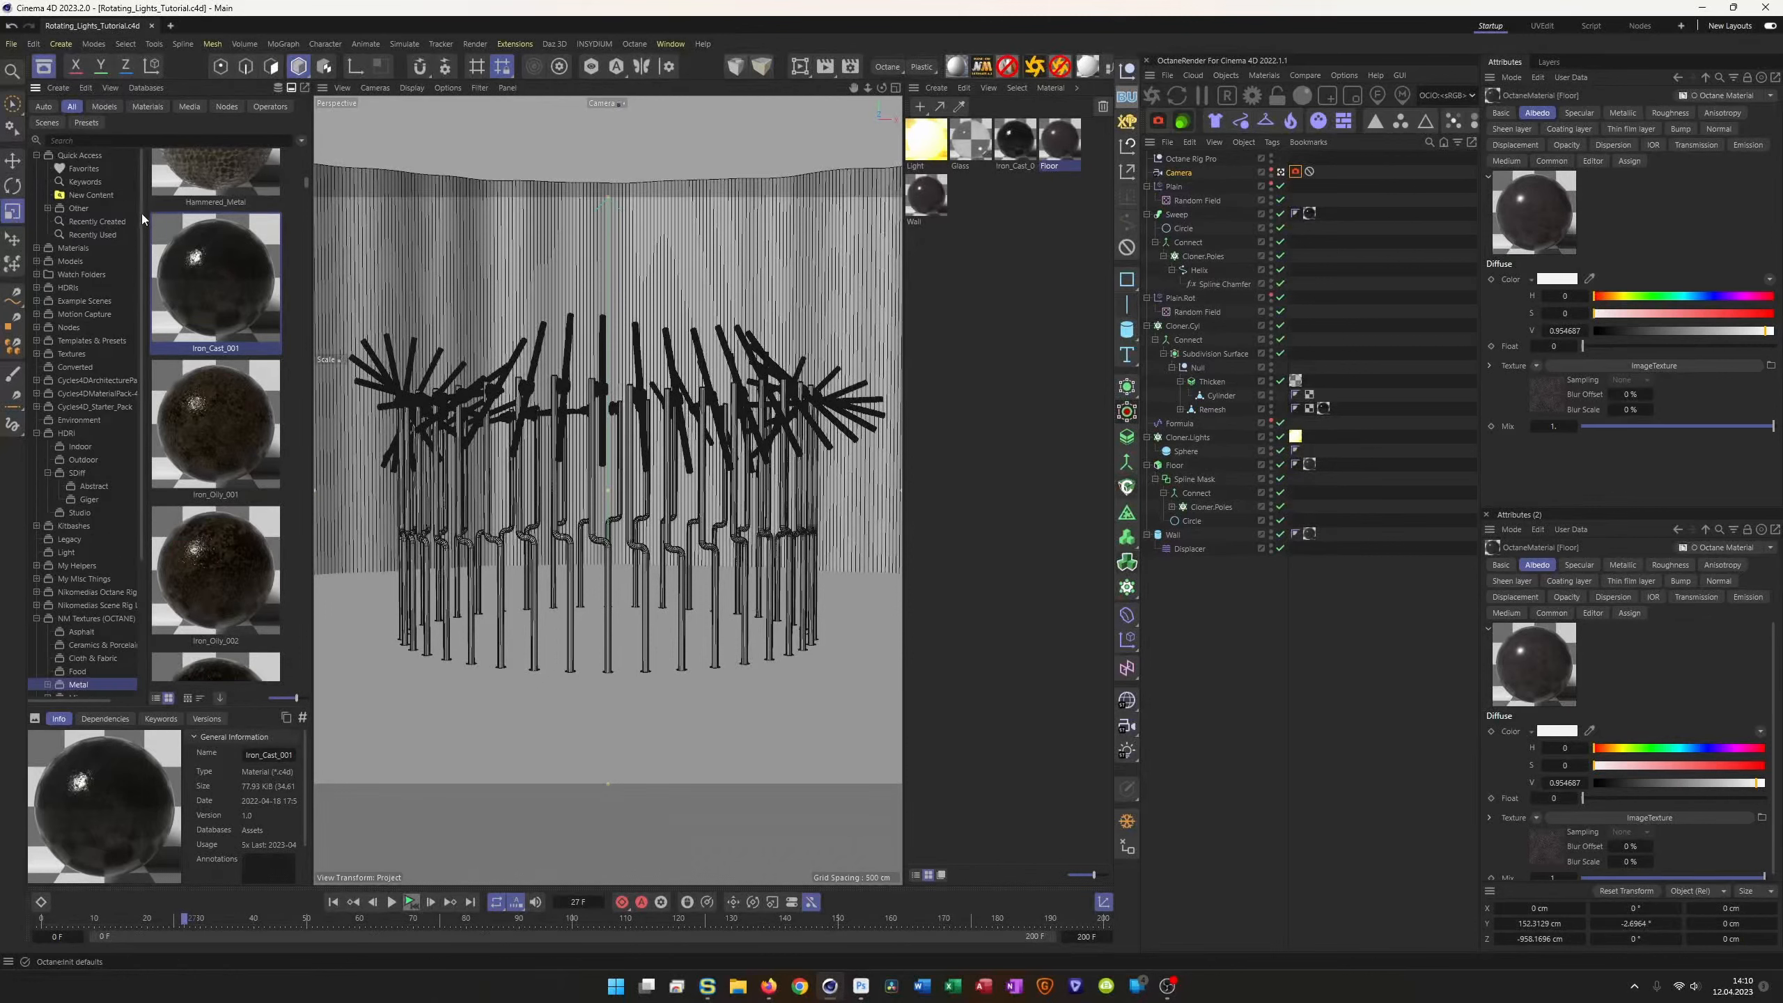
left_click(84, 168)
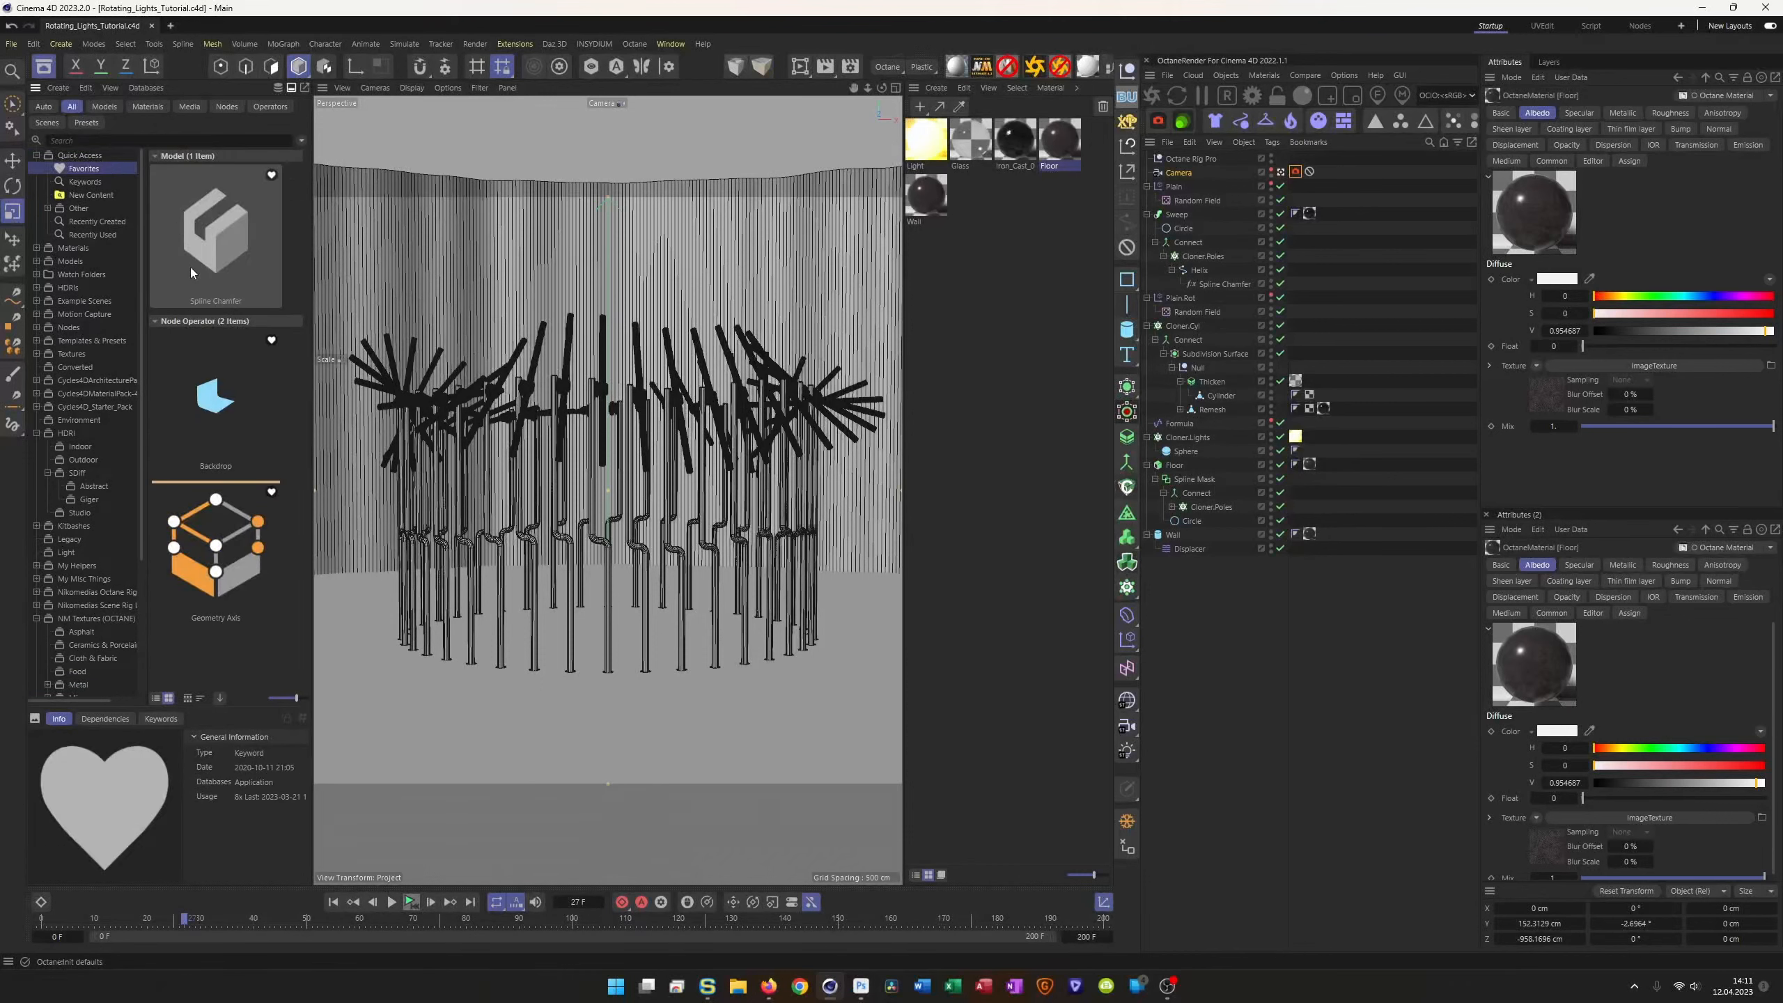
left_click(234, 263)
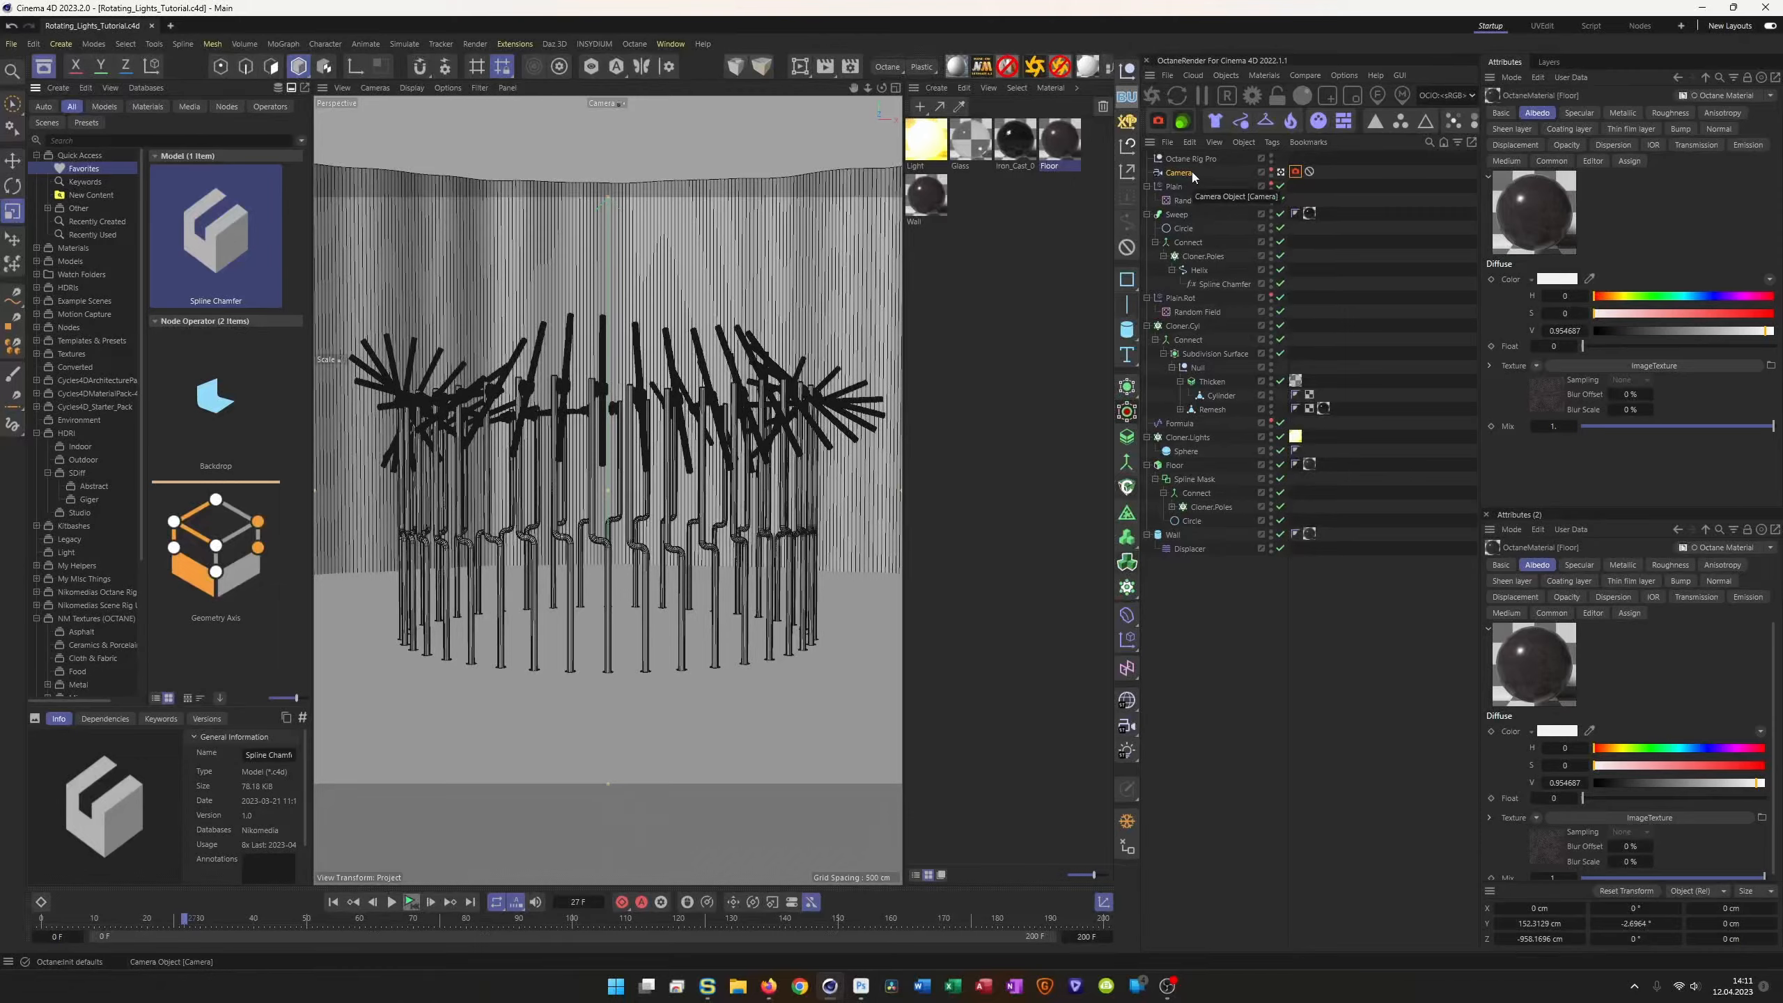
Step: Leave the scene camera for a close view of the poles and set their Spline Chamfer radius to 5 cm
left_click(1280, 173)
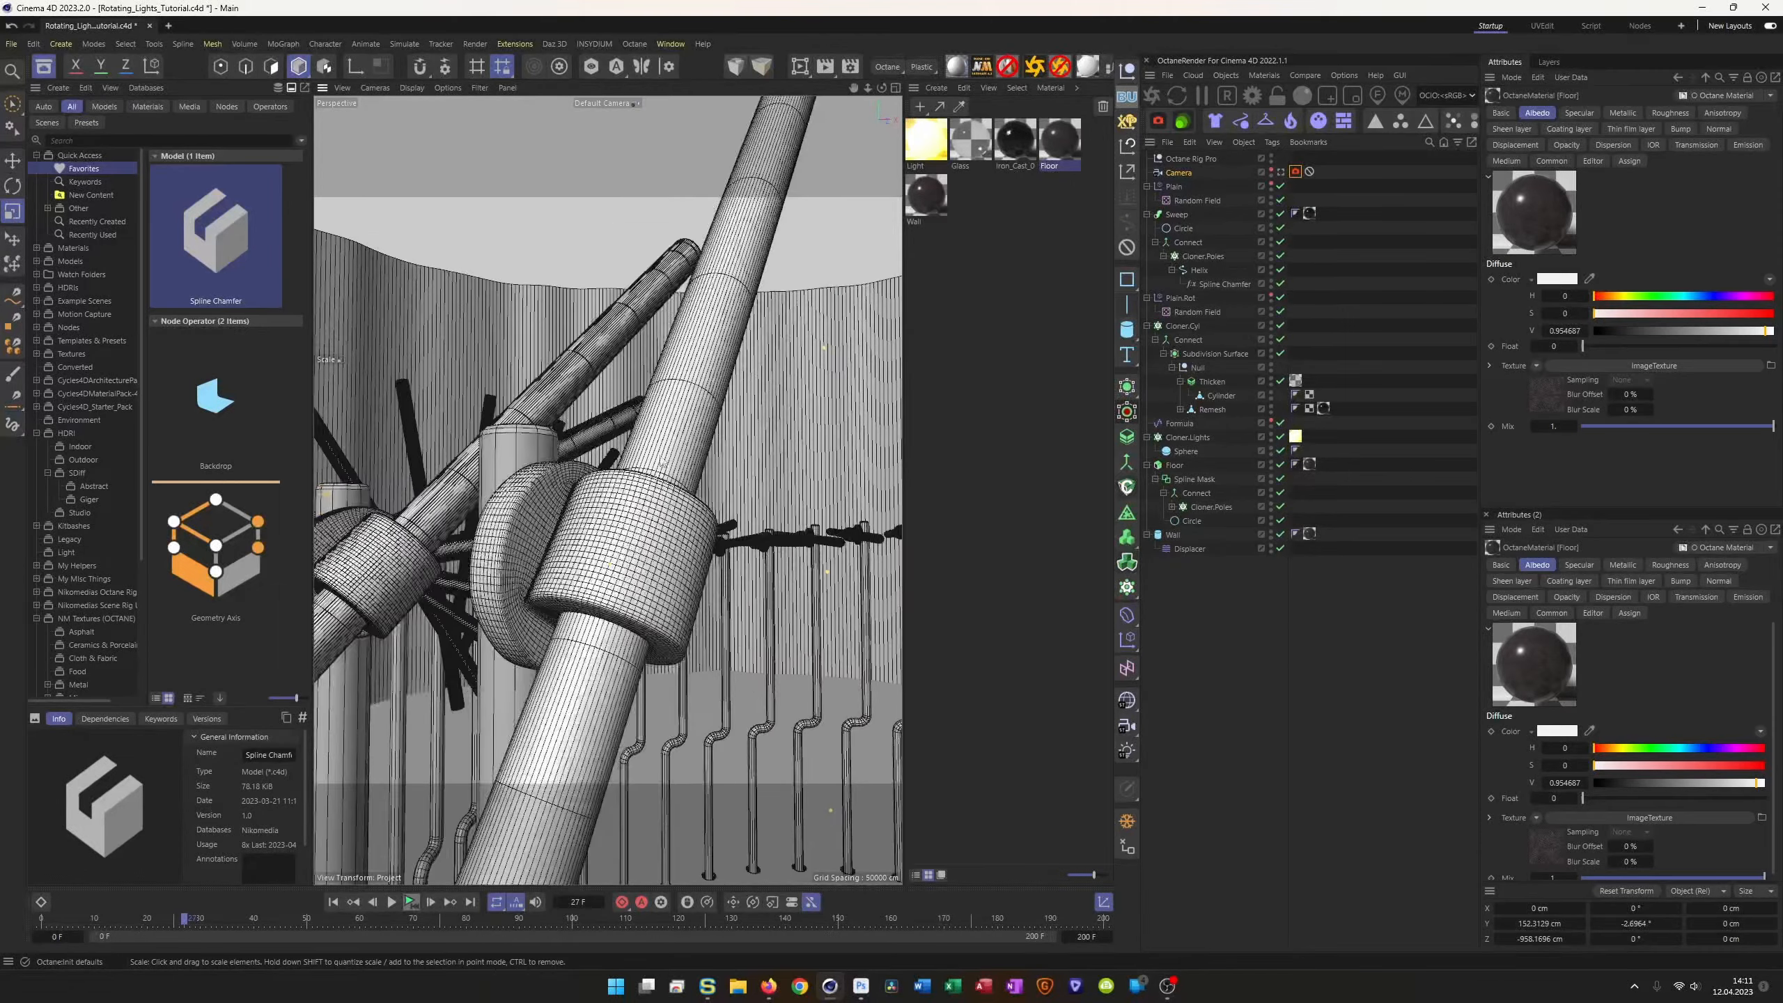
scroll(552, 556, "down", 5)
scroll(700, 624, "up", 8)
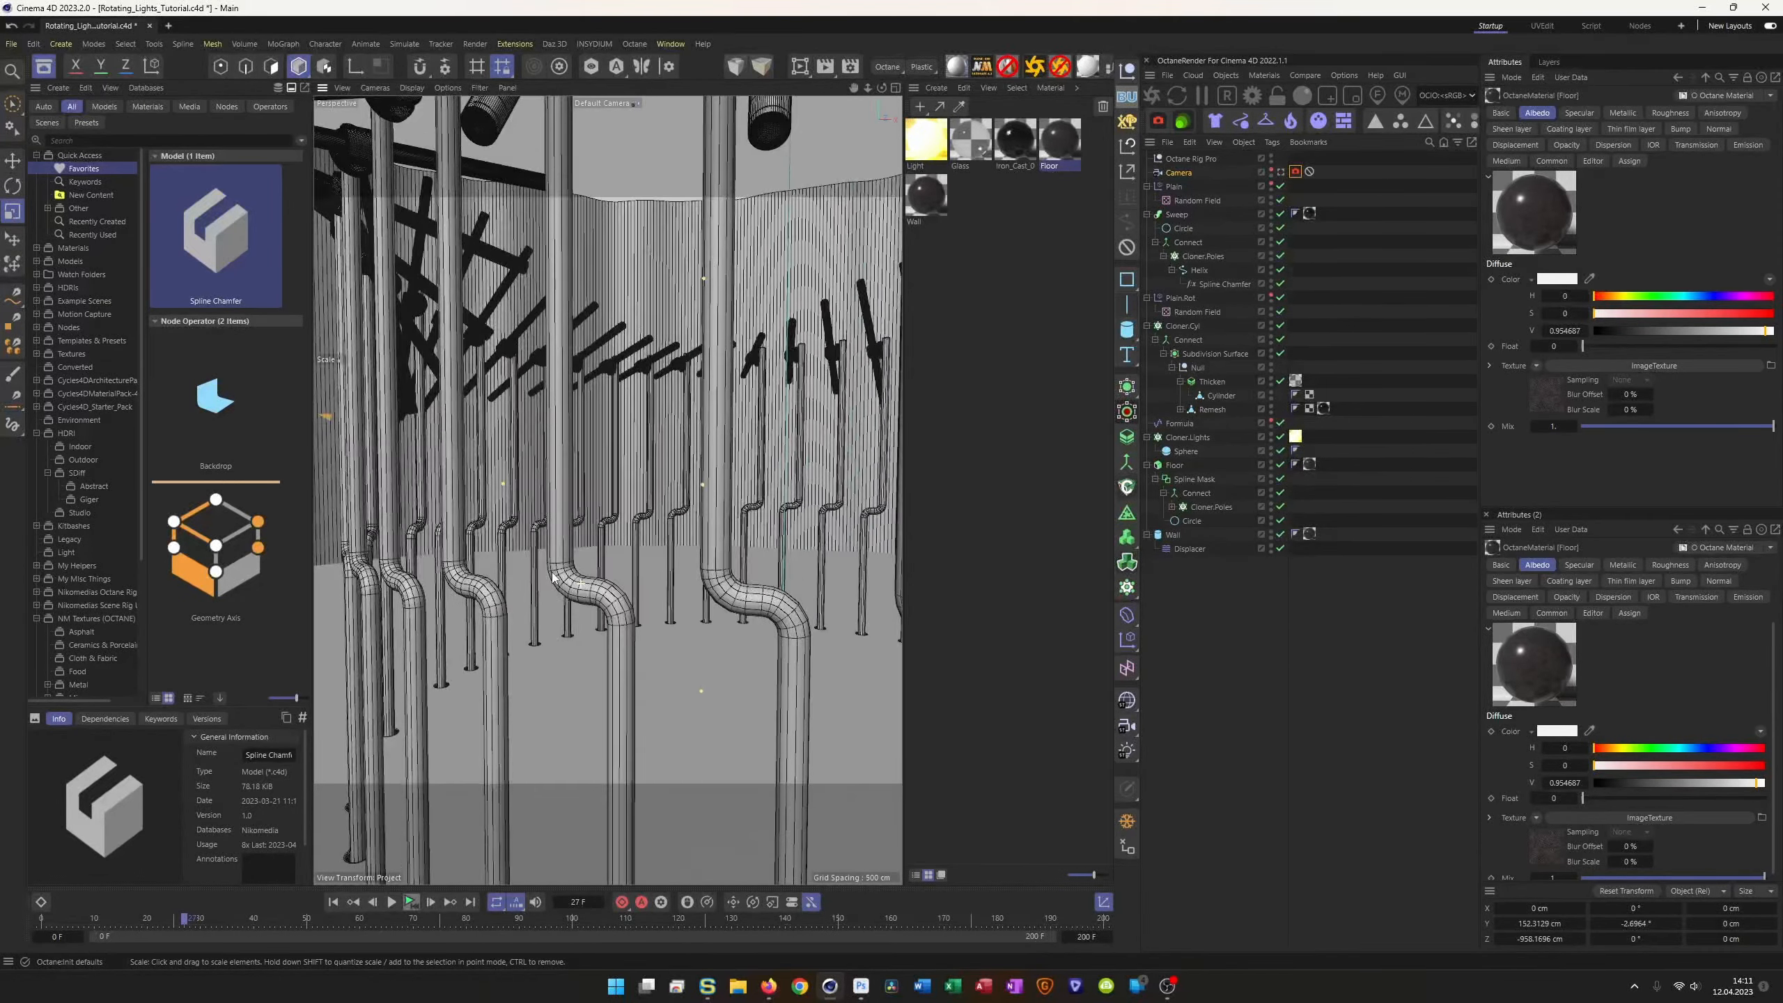
left_click(1222, 283)
left_click_drag(1579, 204, 1576, 213)
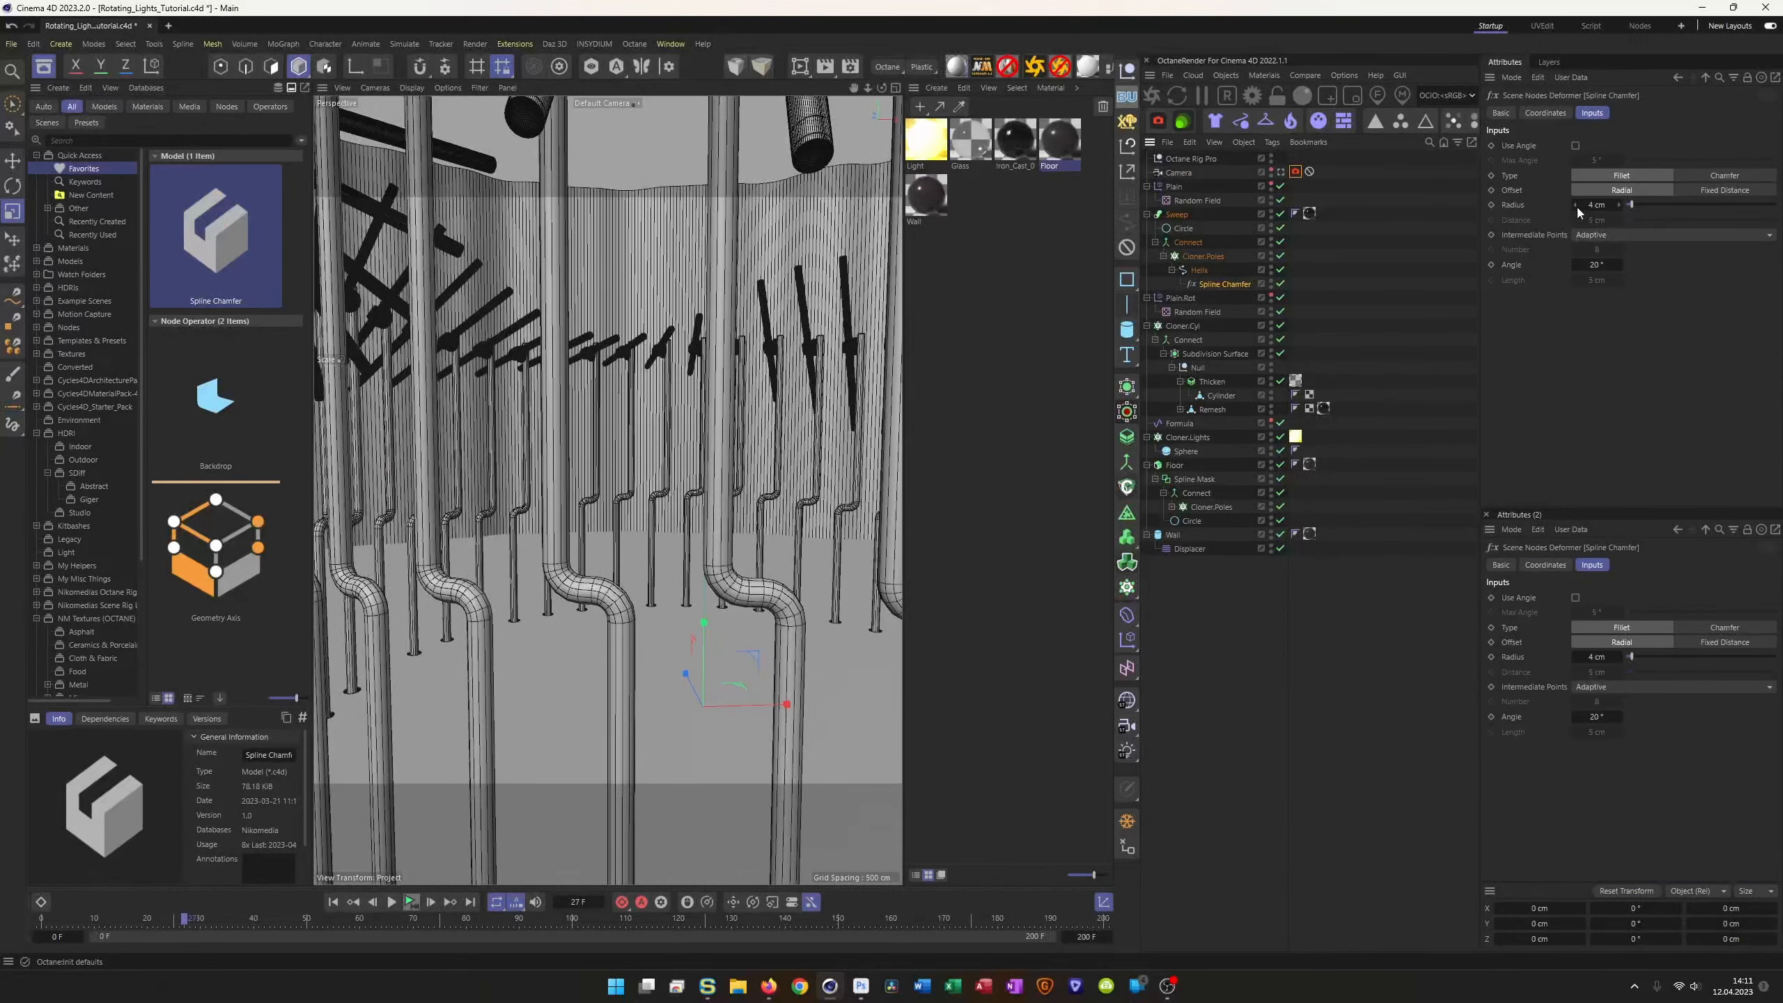
left_click(1575, 207)
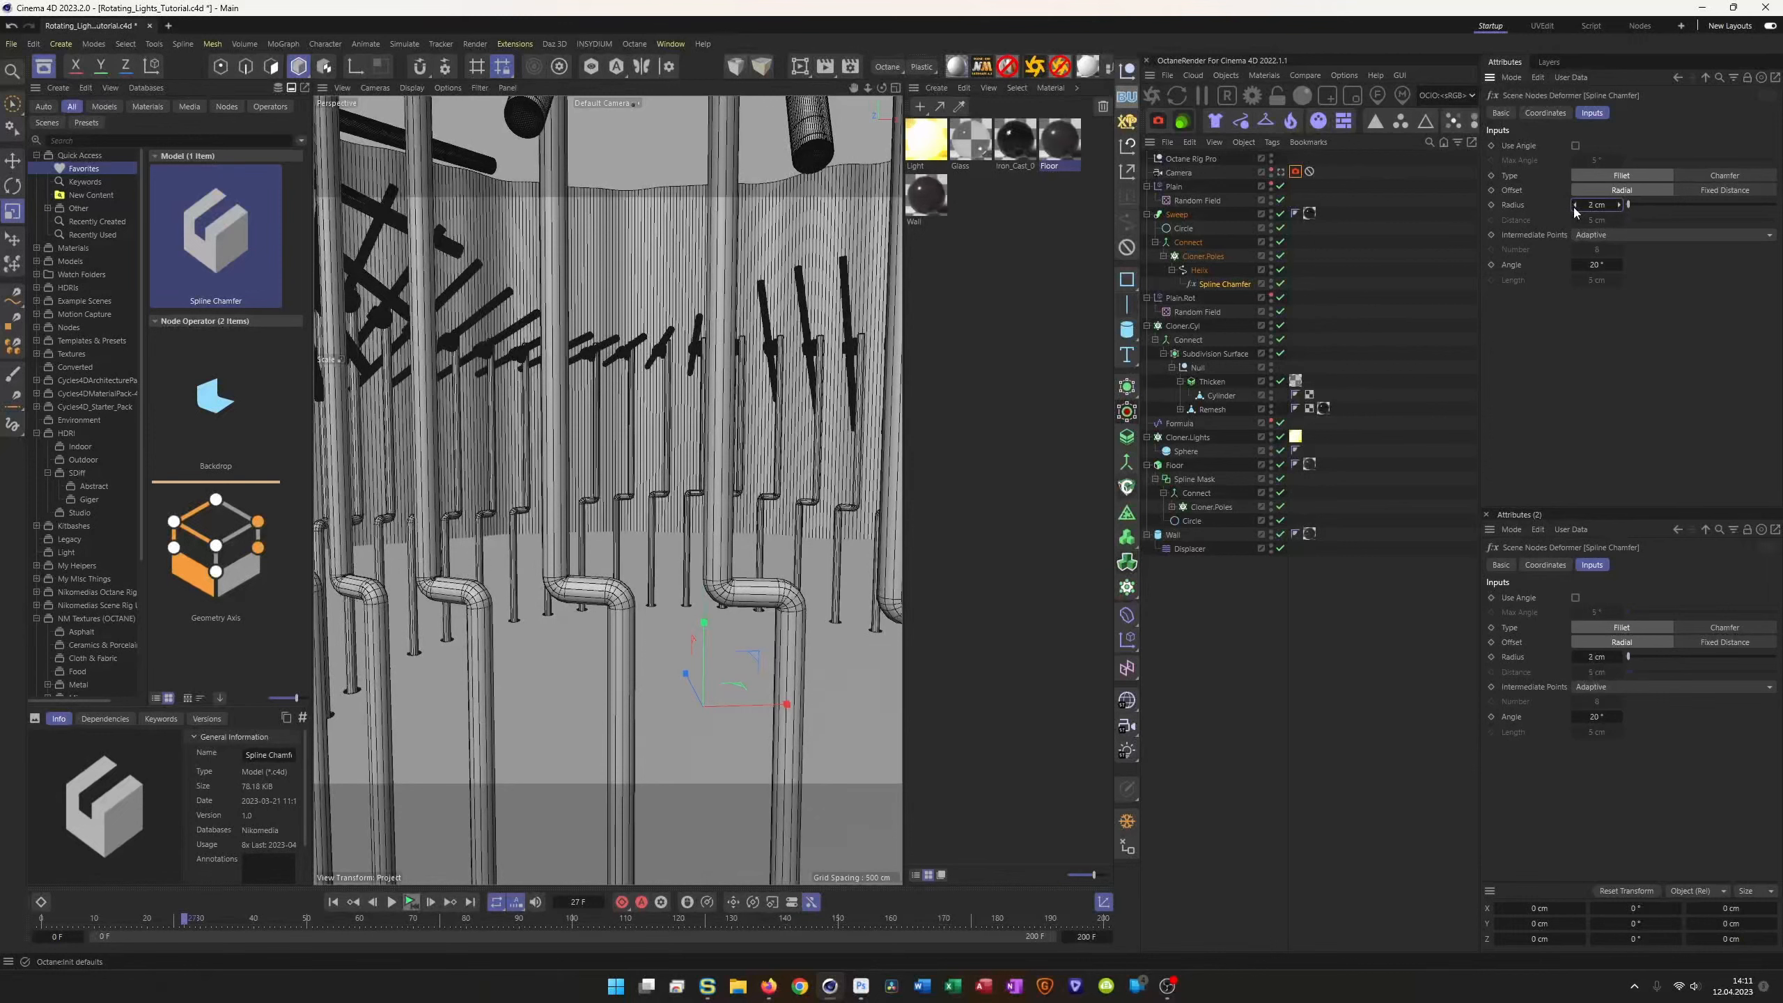
left_click(1619, 205)
left_click(1618, 207)
left_click(1618, 206)
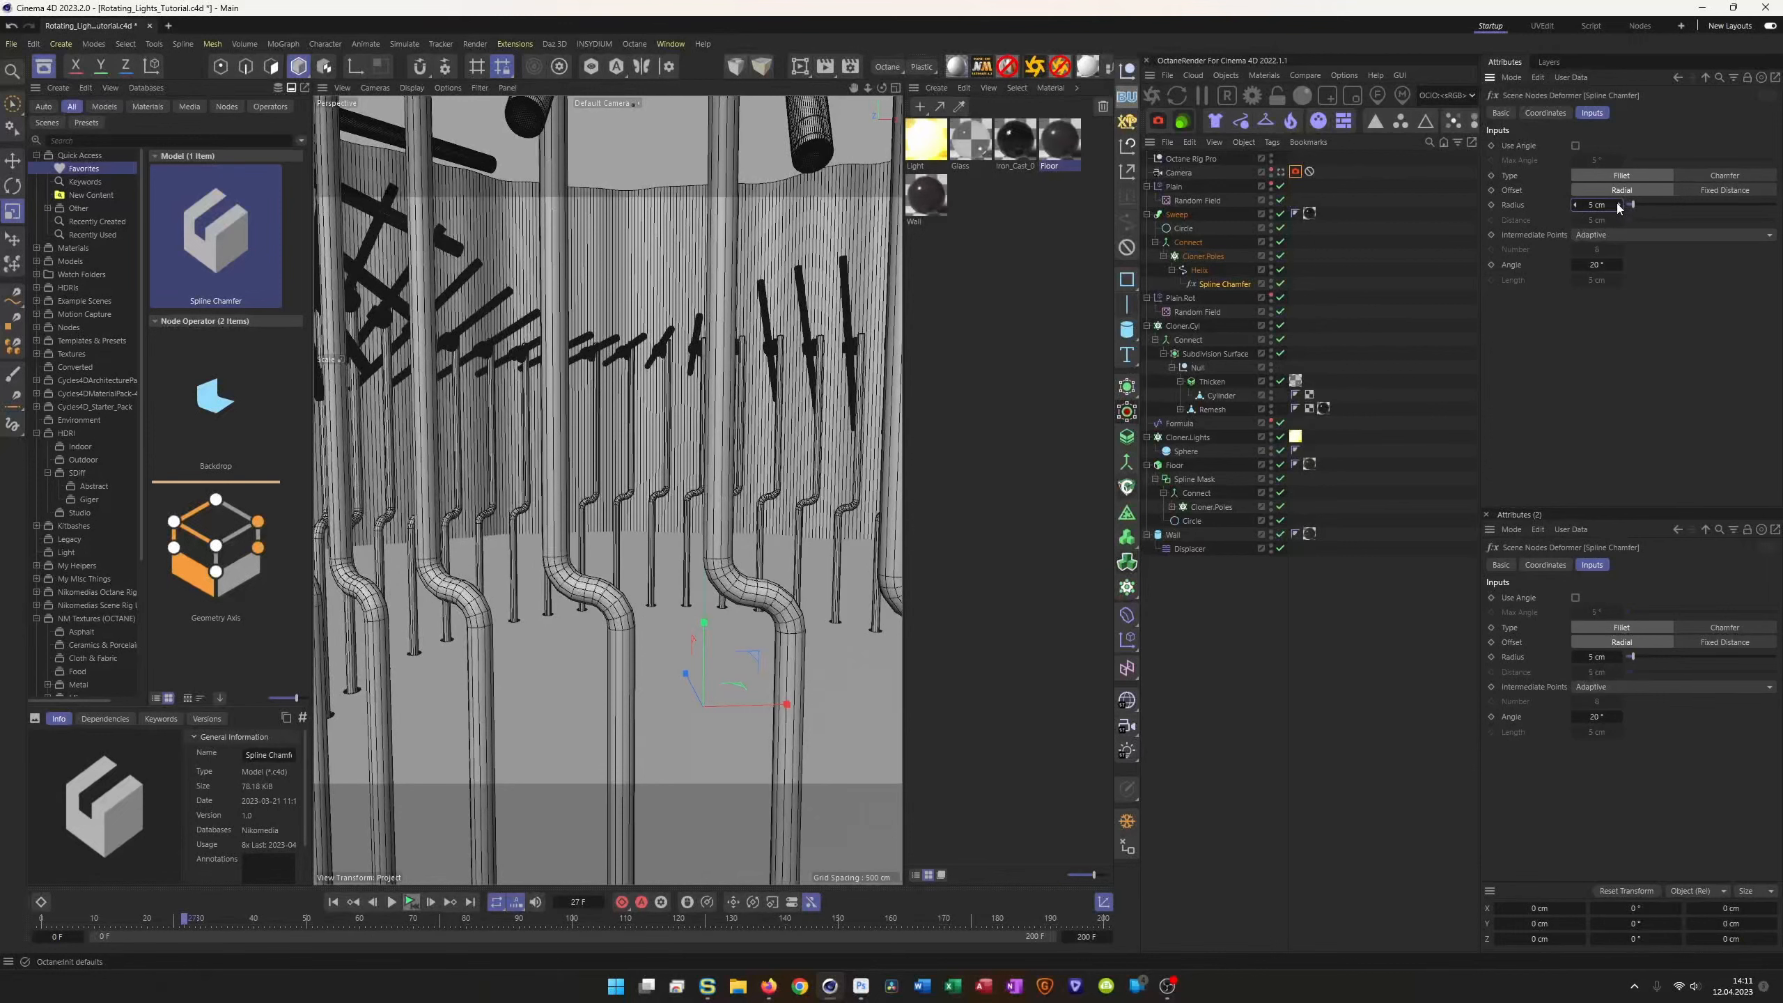
Step: Examine the rounded pole bends up close and from a higher view of the whole ring
mouse_move(660, 464)
right_mouse_down("alt")
mouse_move(593, 489)
mouse_move(657, 475)
right_mouse_up("alt")
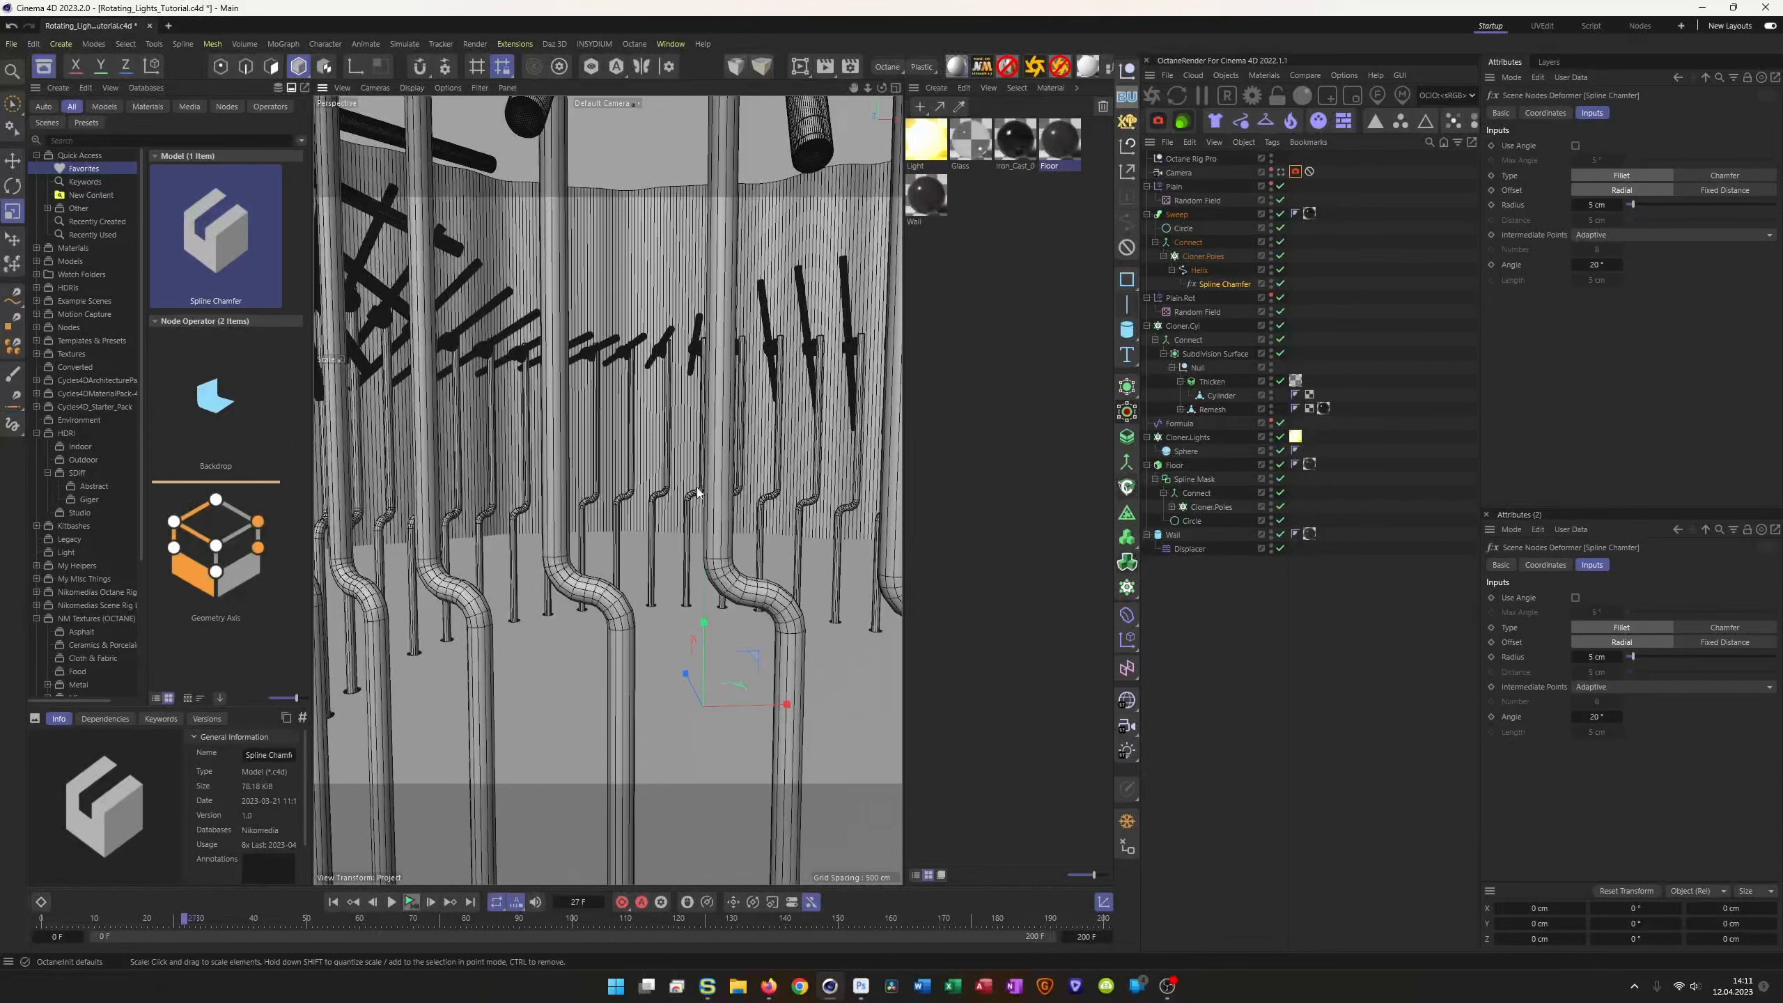
scroll(570, 415, "down", 10)
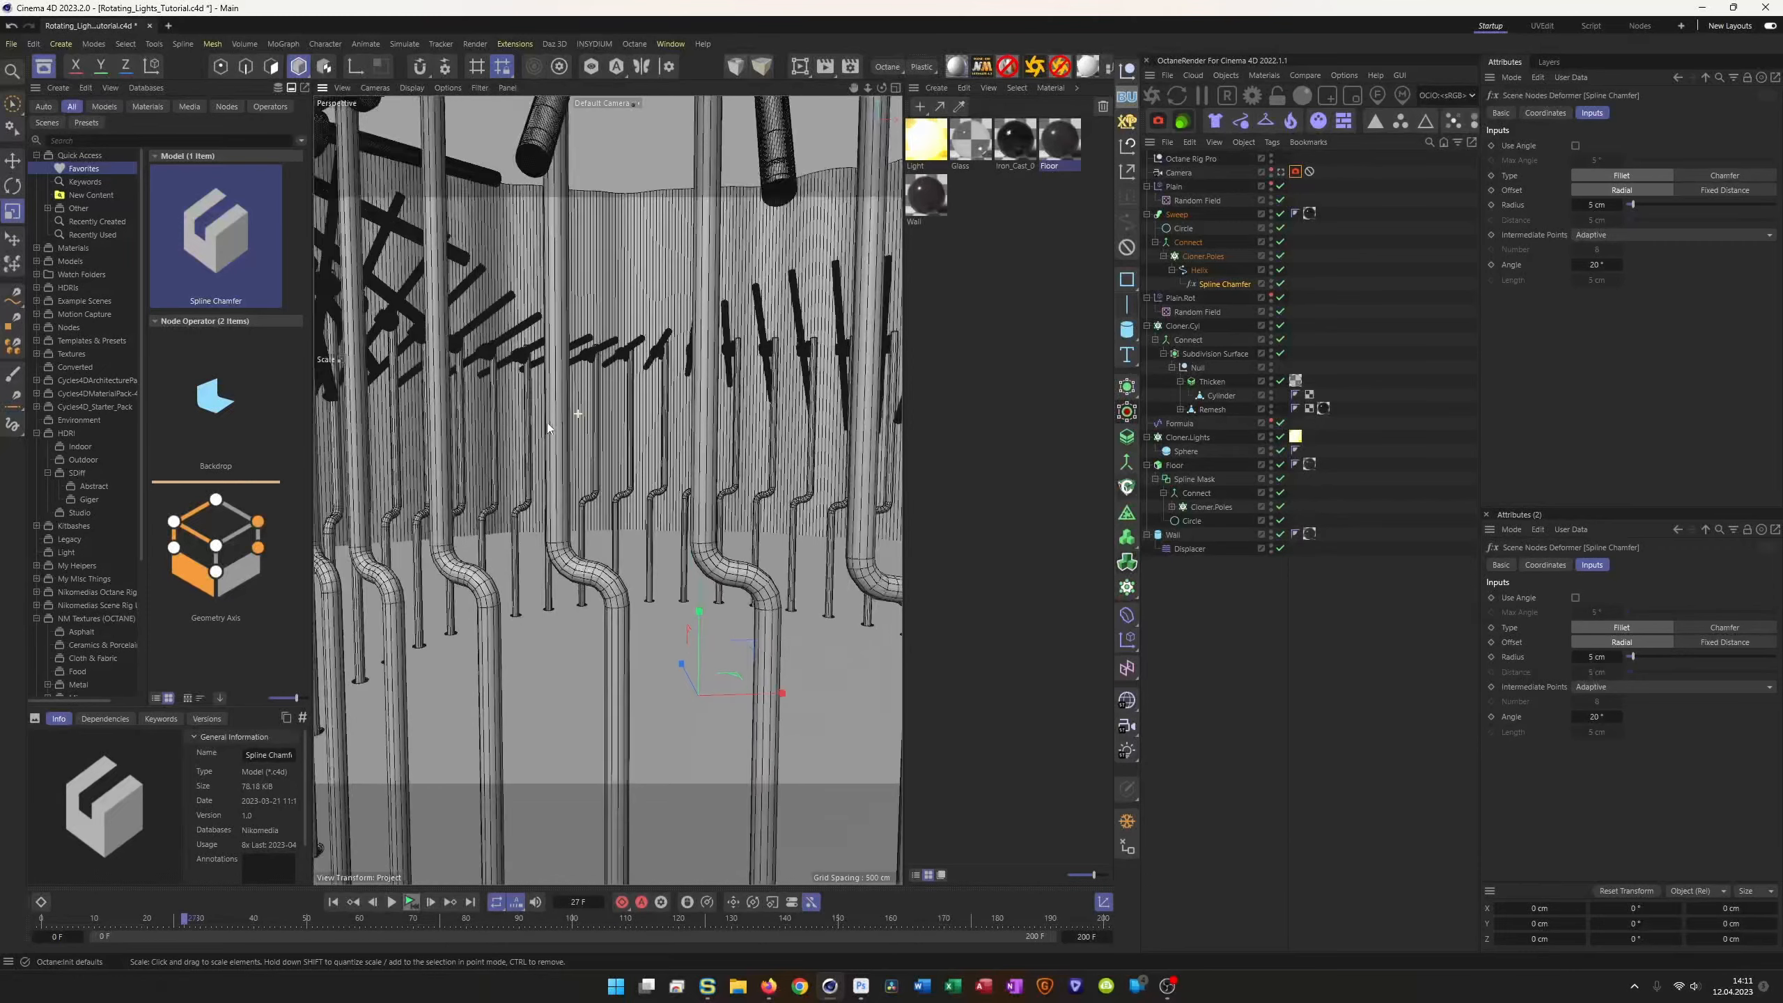
scroll(570, 414, "up", 8)
scroll(574, 418, "up", 2)
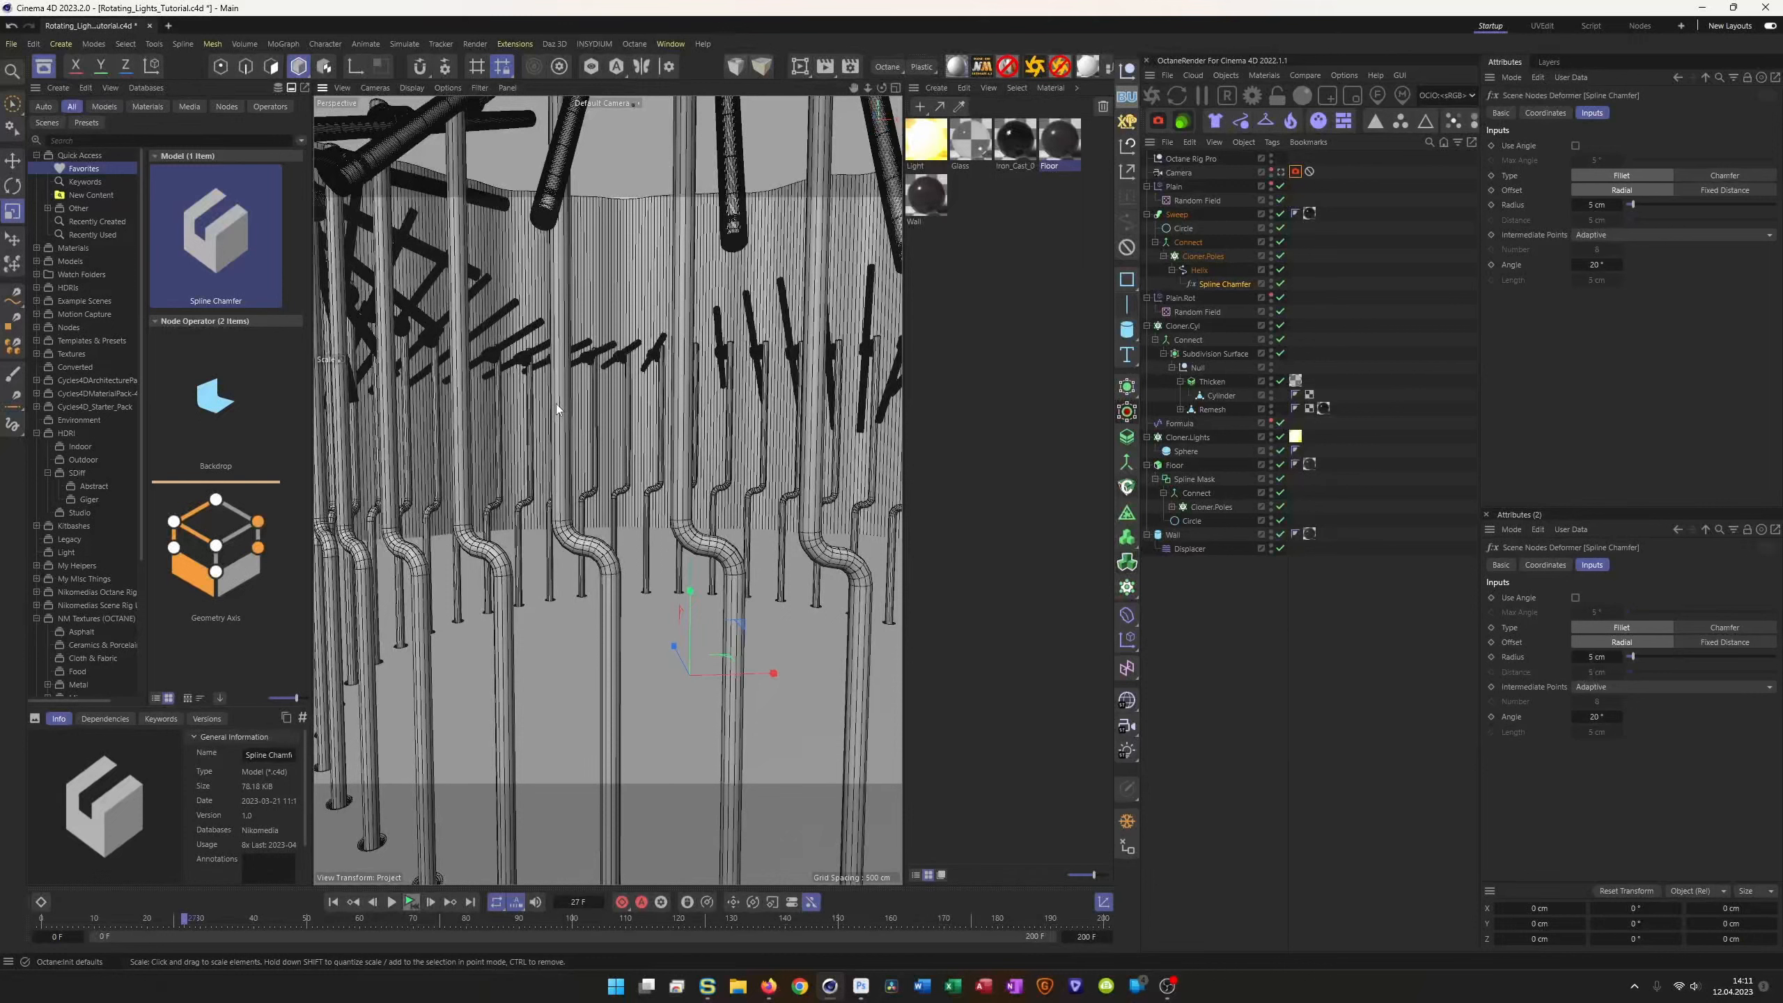
scroll(569, 542, "down", 5)
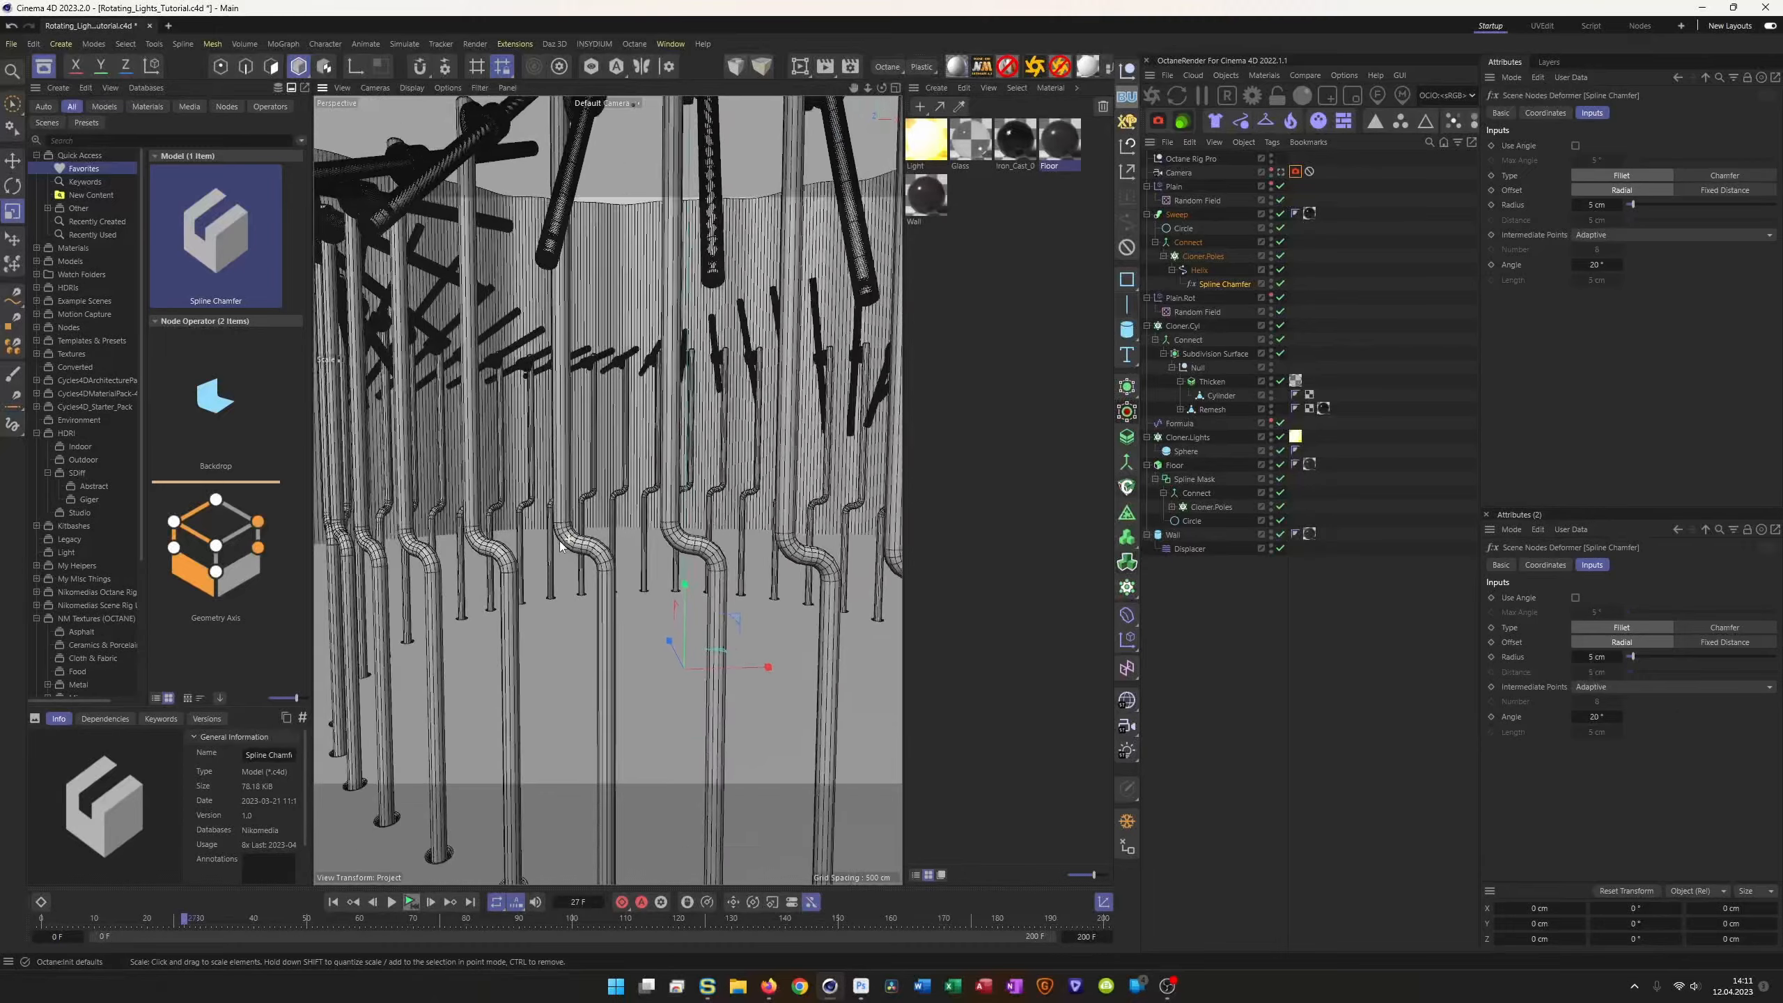
left_click_drag(584, 365, 636, 436, "alt")
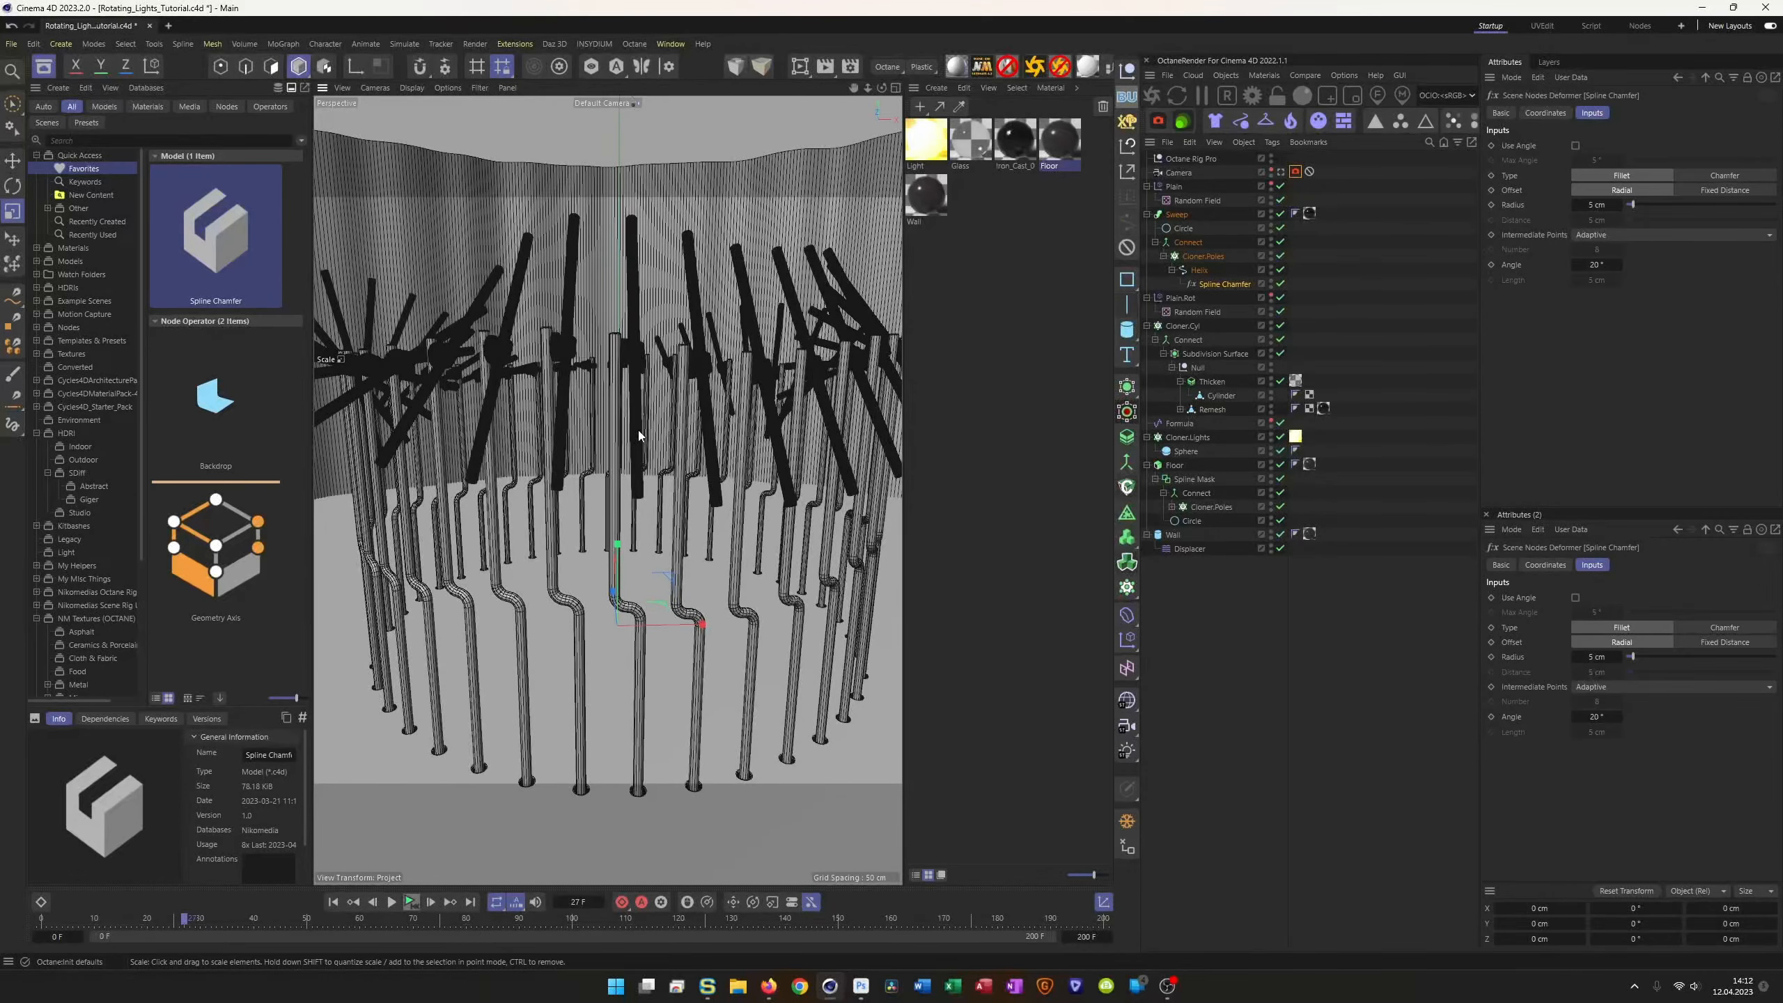